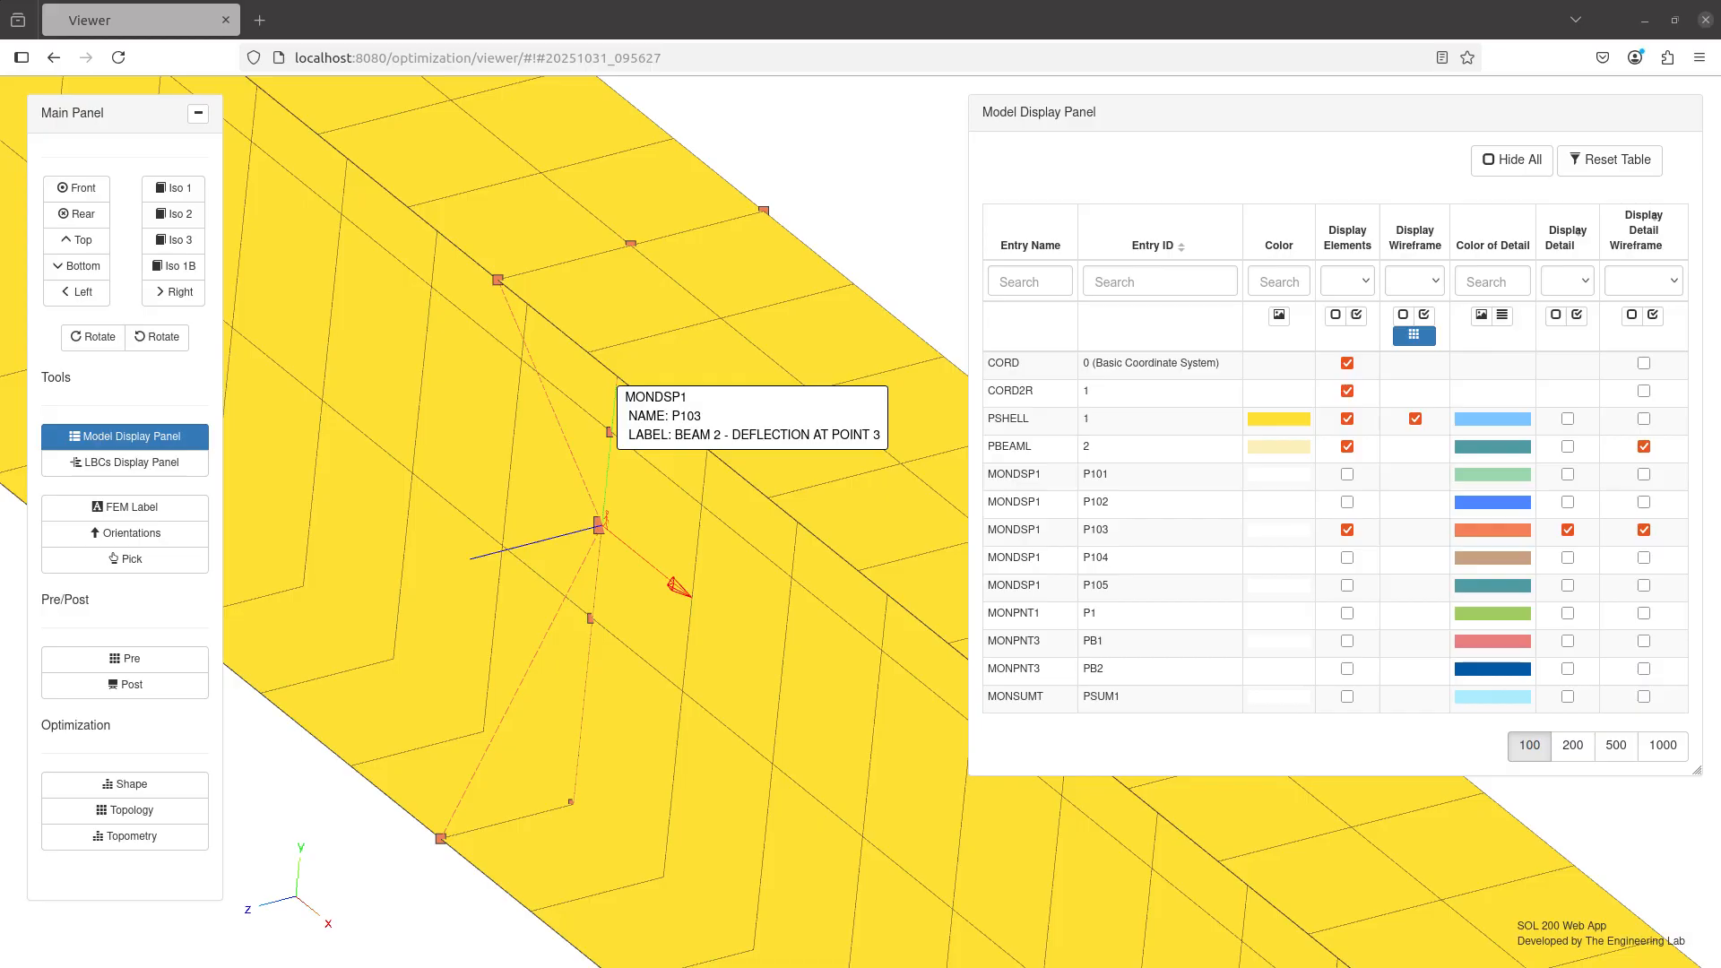
# - Switch to Notepad++ and review the MONDSP1 P101 entry, the agenda items and the MSC Nastran references
pyautogui.moveTo(1720, 291); pyautogui.dragTo(466, 2)
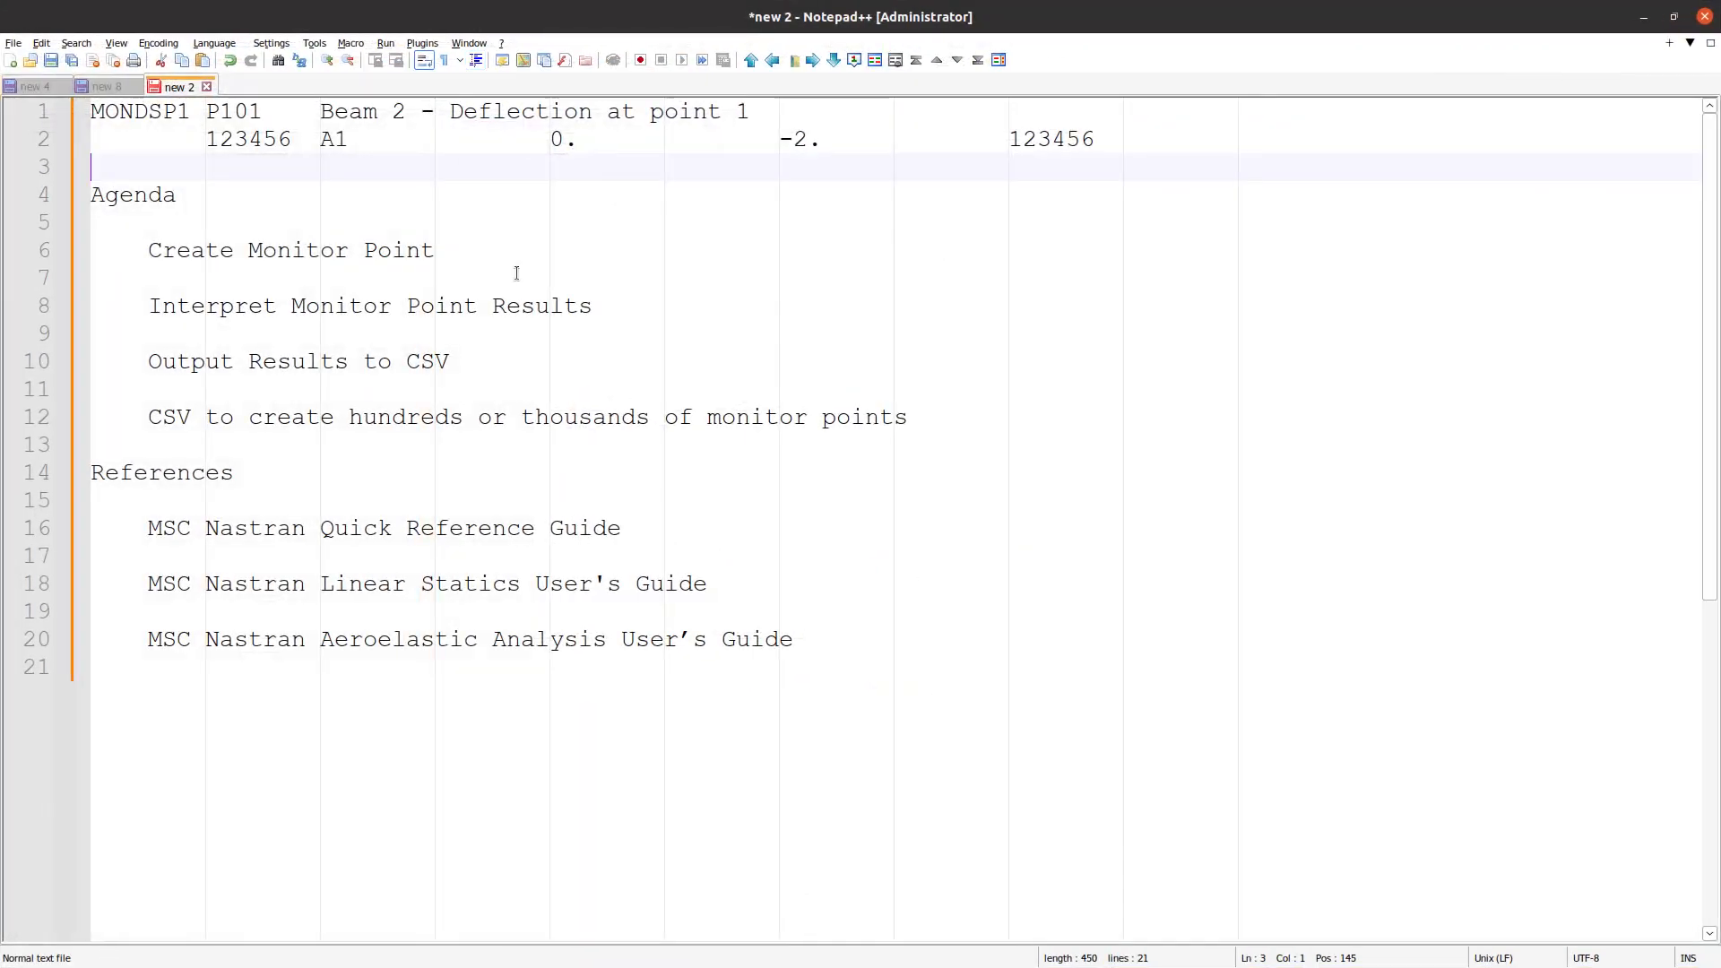
pyautogui.moveTo(273, 166); pyautogui.dragTo(33, 120)
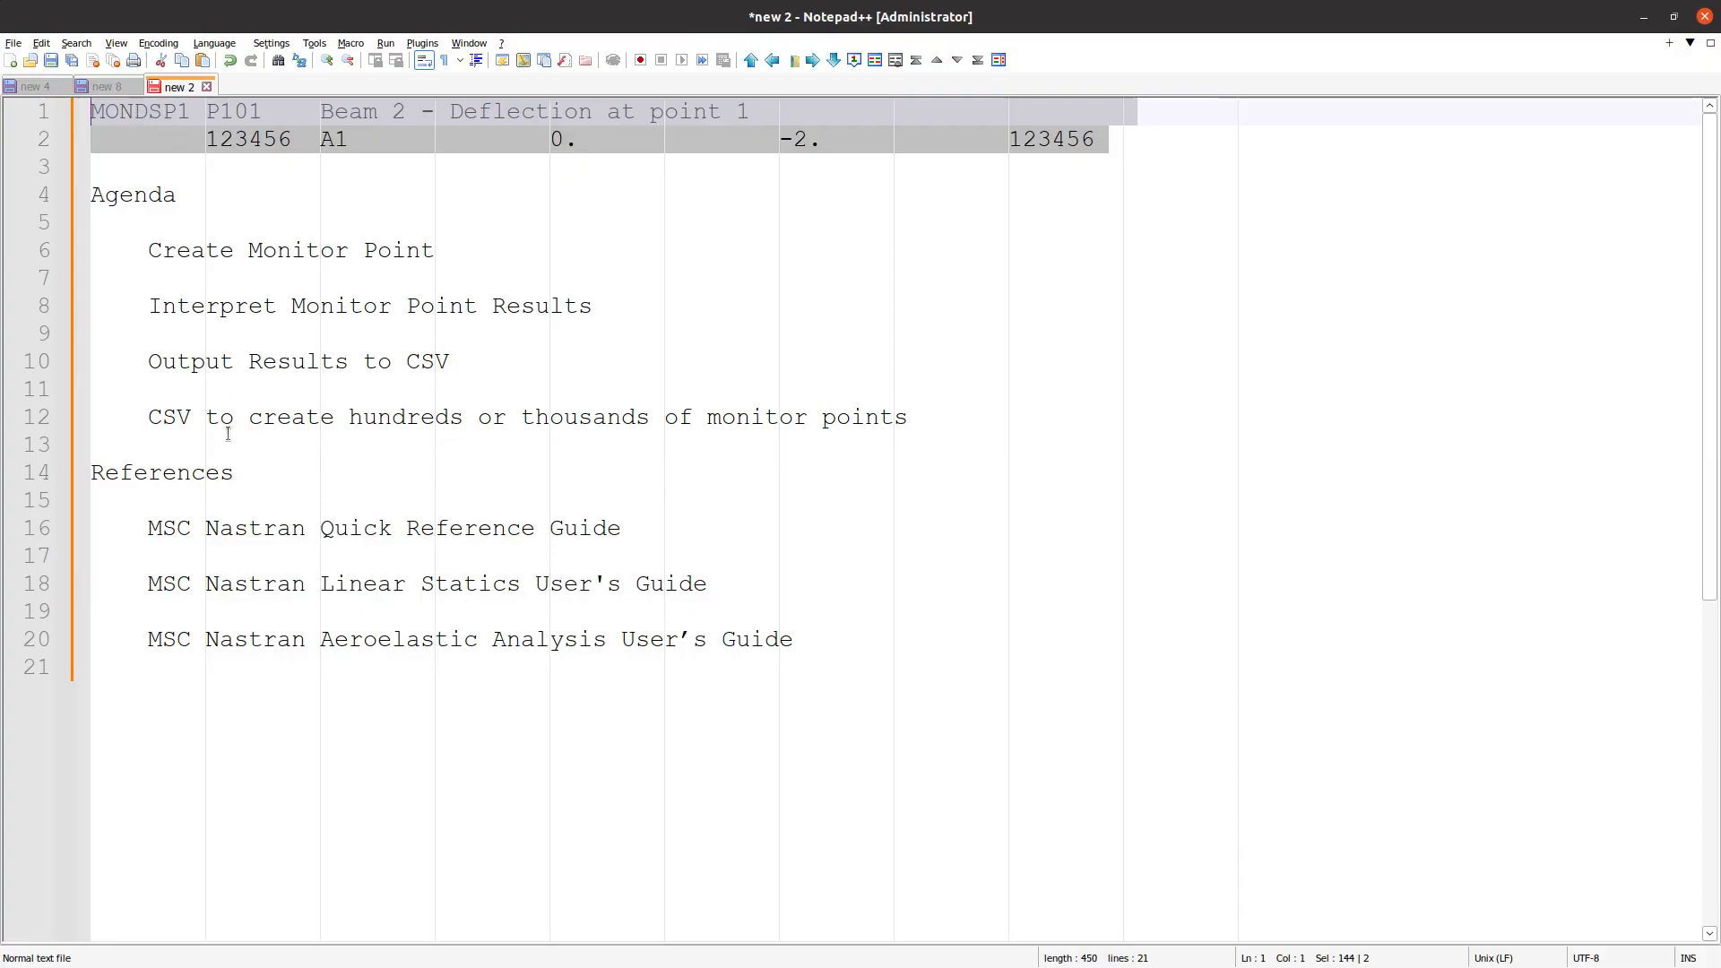
pyautogui.moveTo(228, 434); pyautogui.dragTo(79, 259)
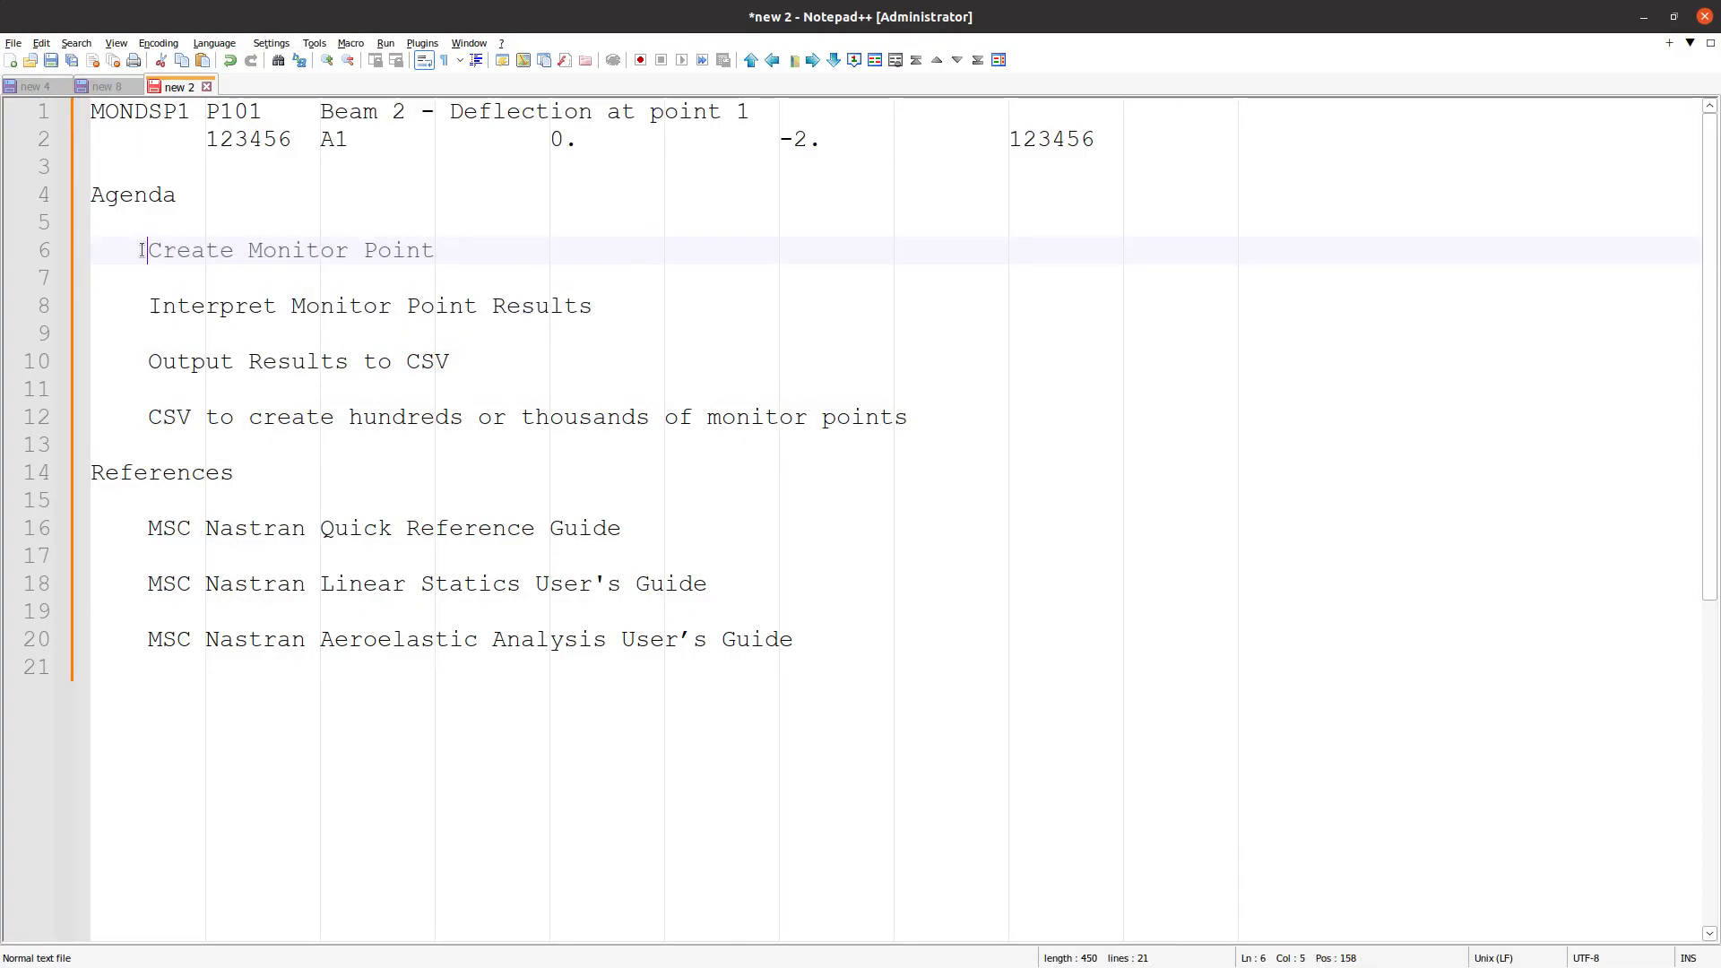
pyautogui.tripleClick(141, 250)
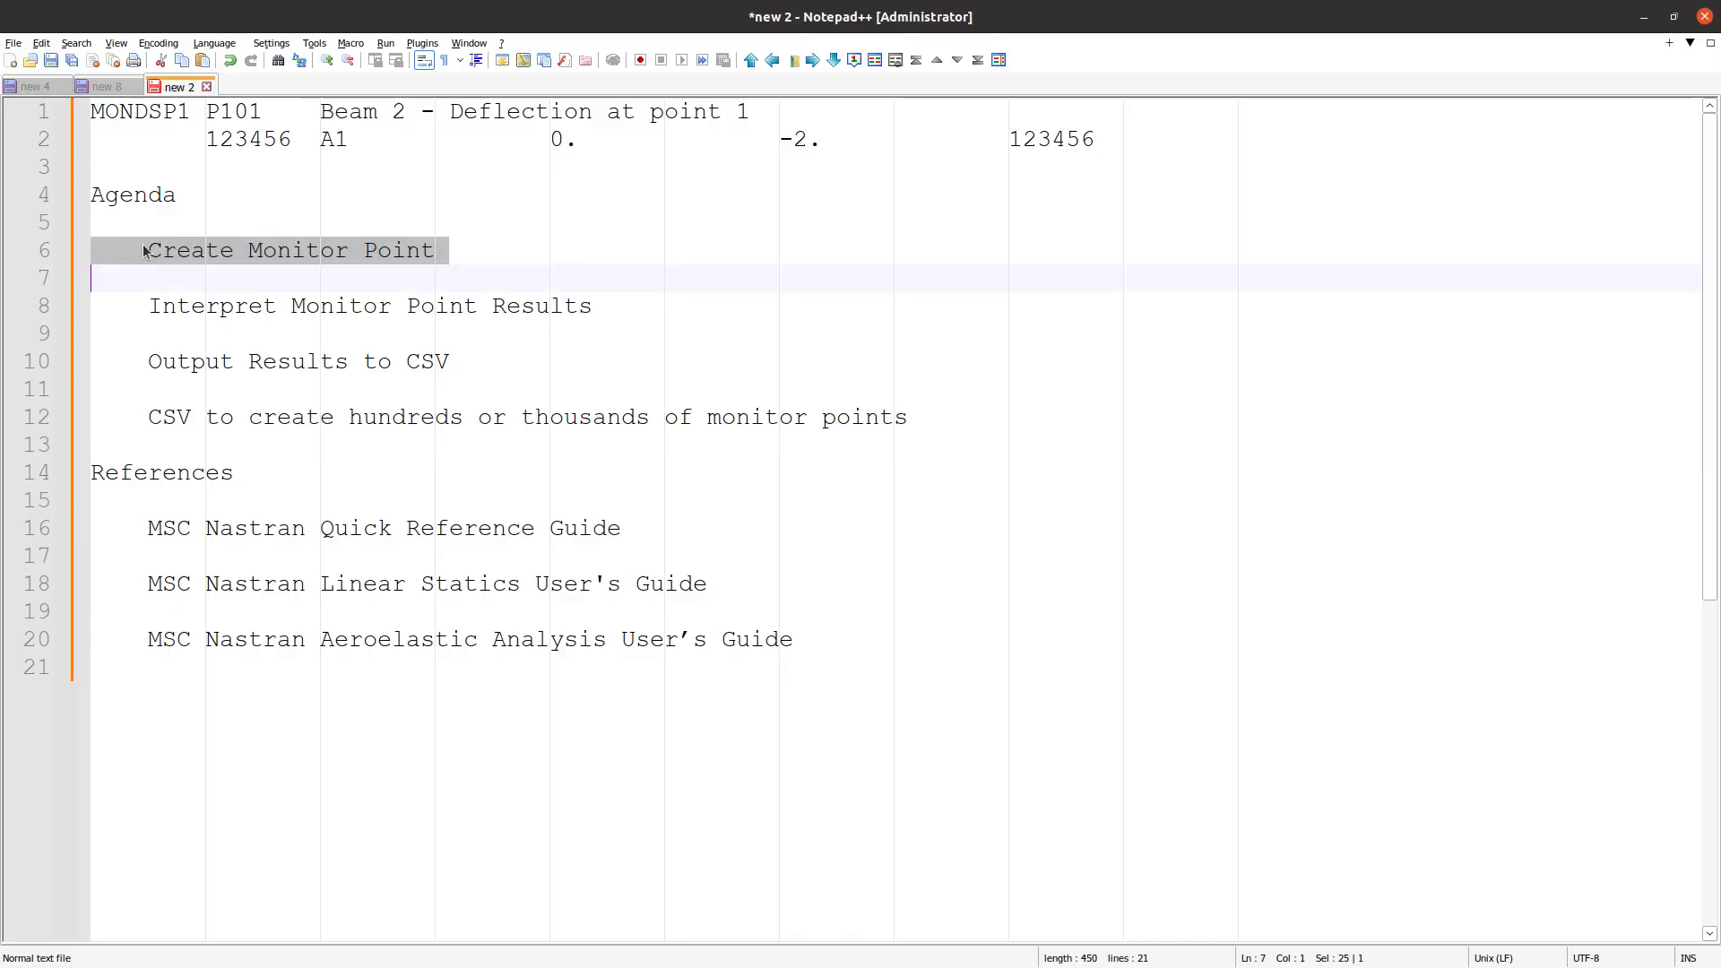
pyautogui.doubleClick(182, 307)
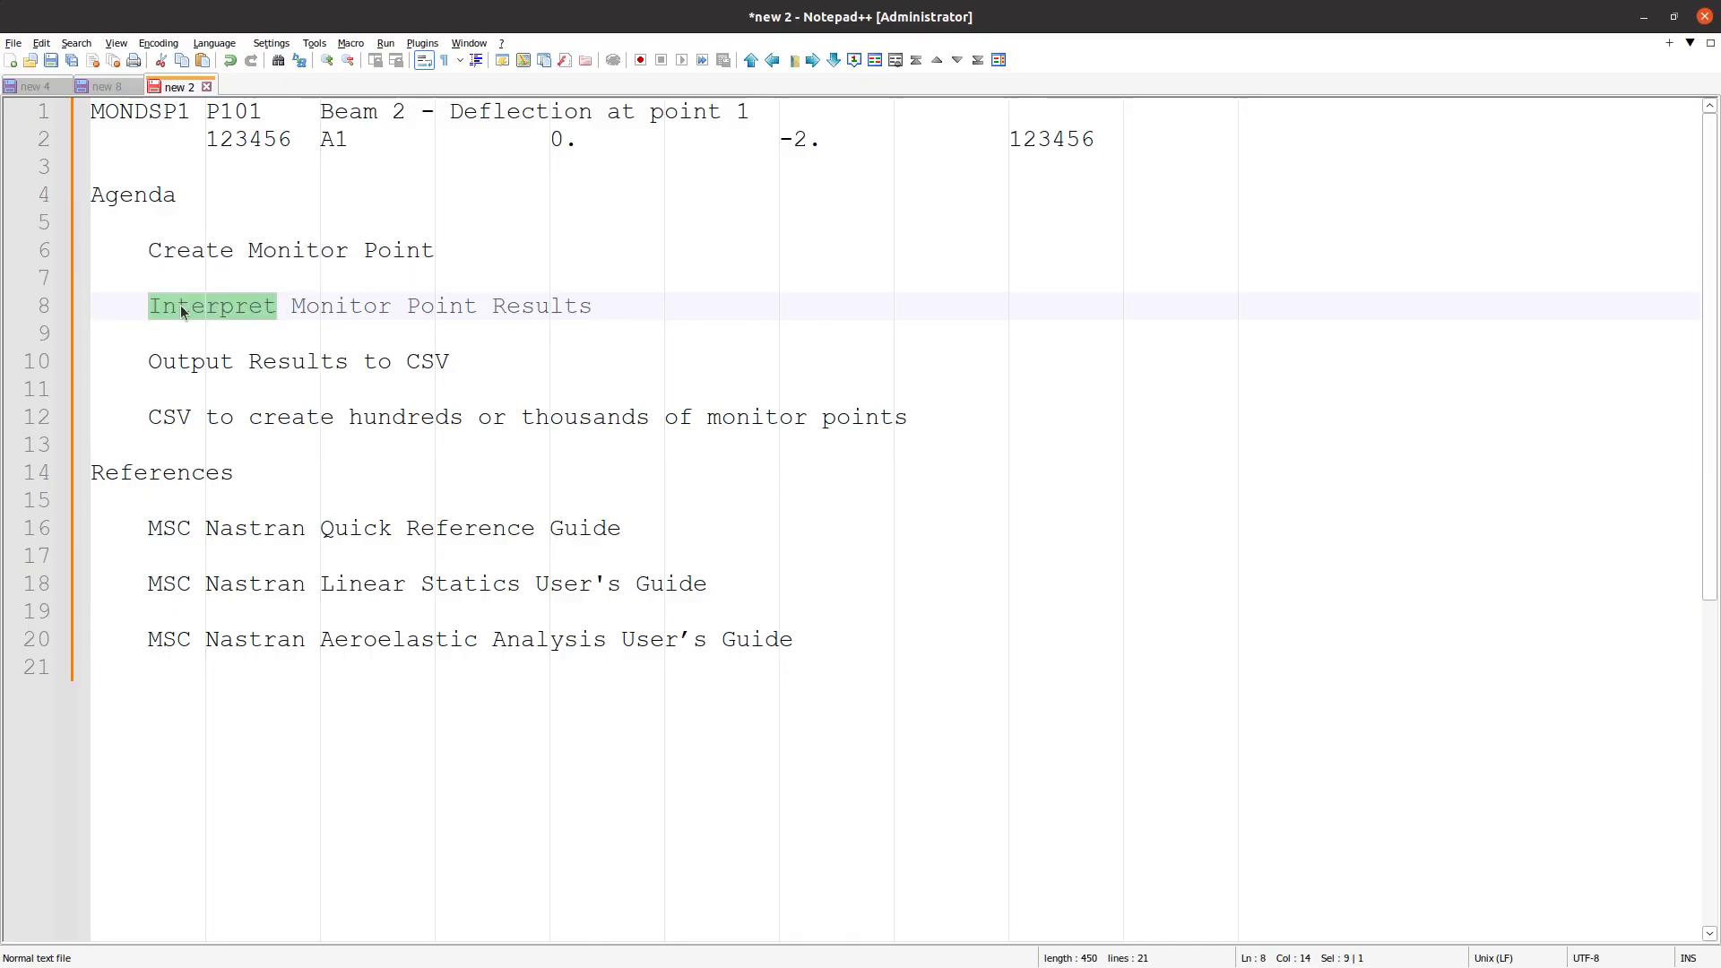
pyautogui.tripleClick(203, 363)
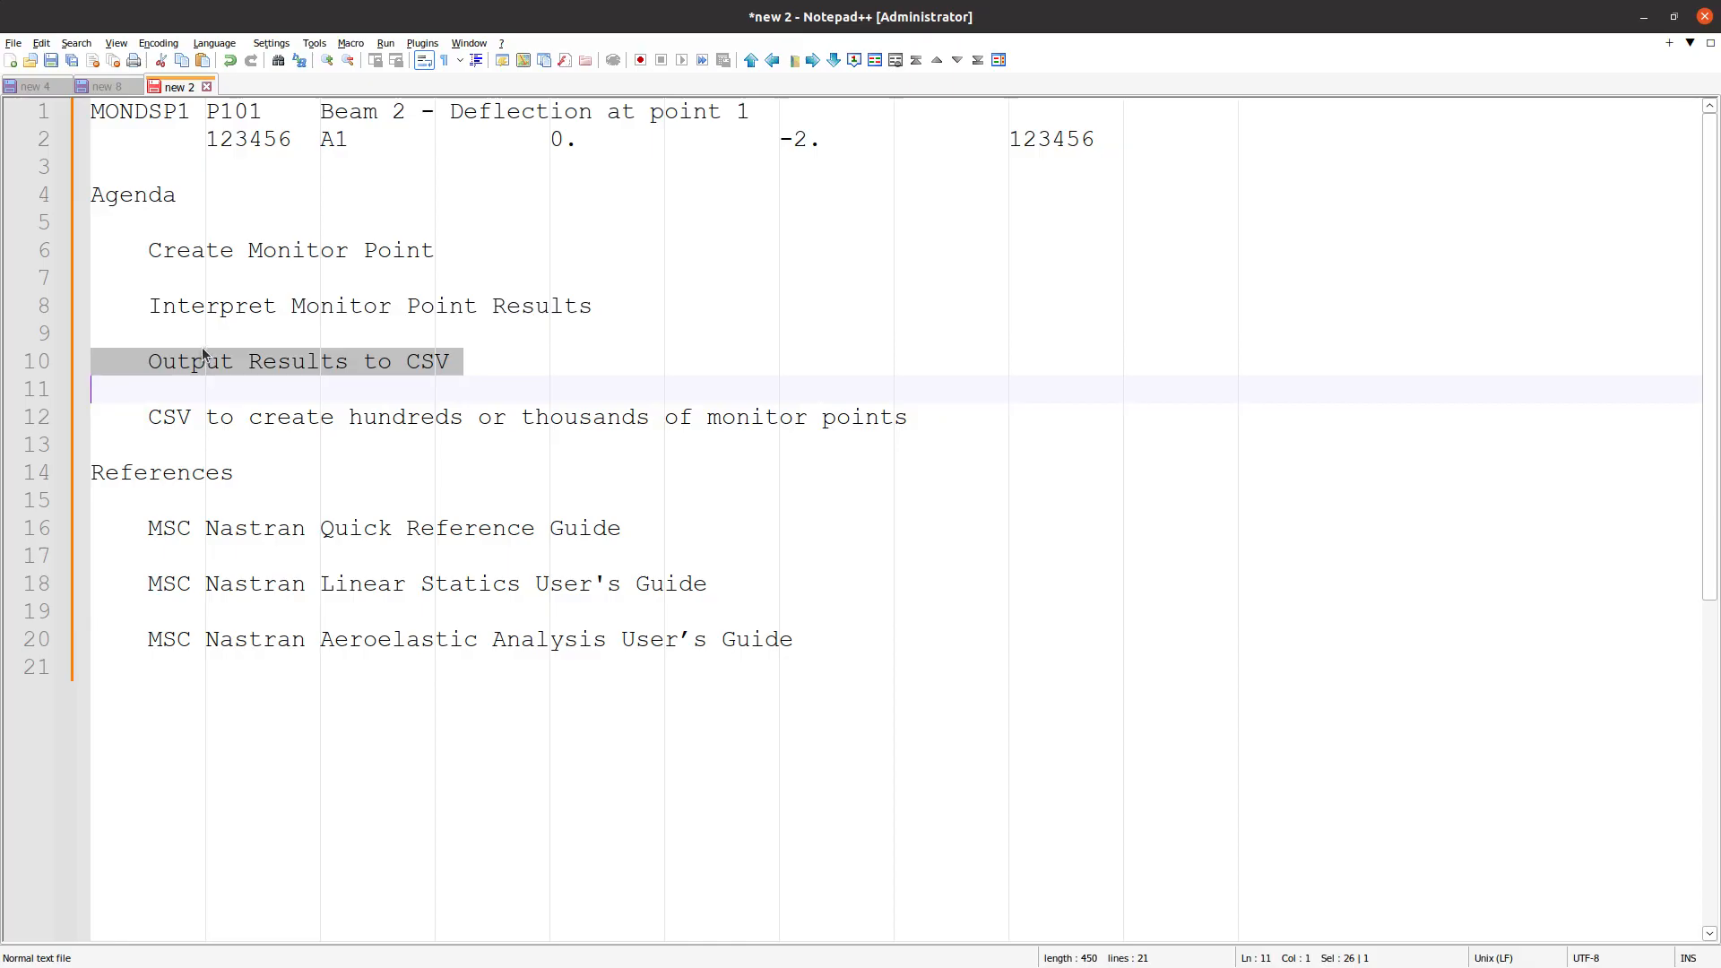
pyautogui.tripleClick(225, 419)
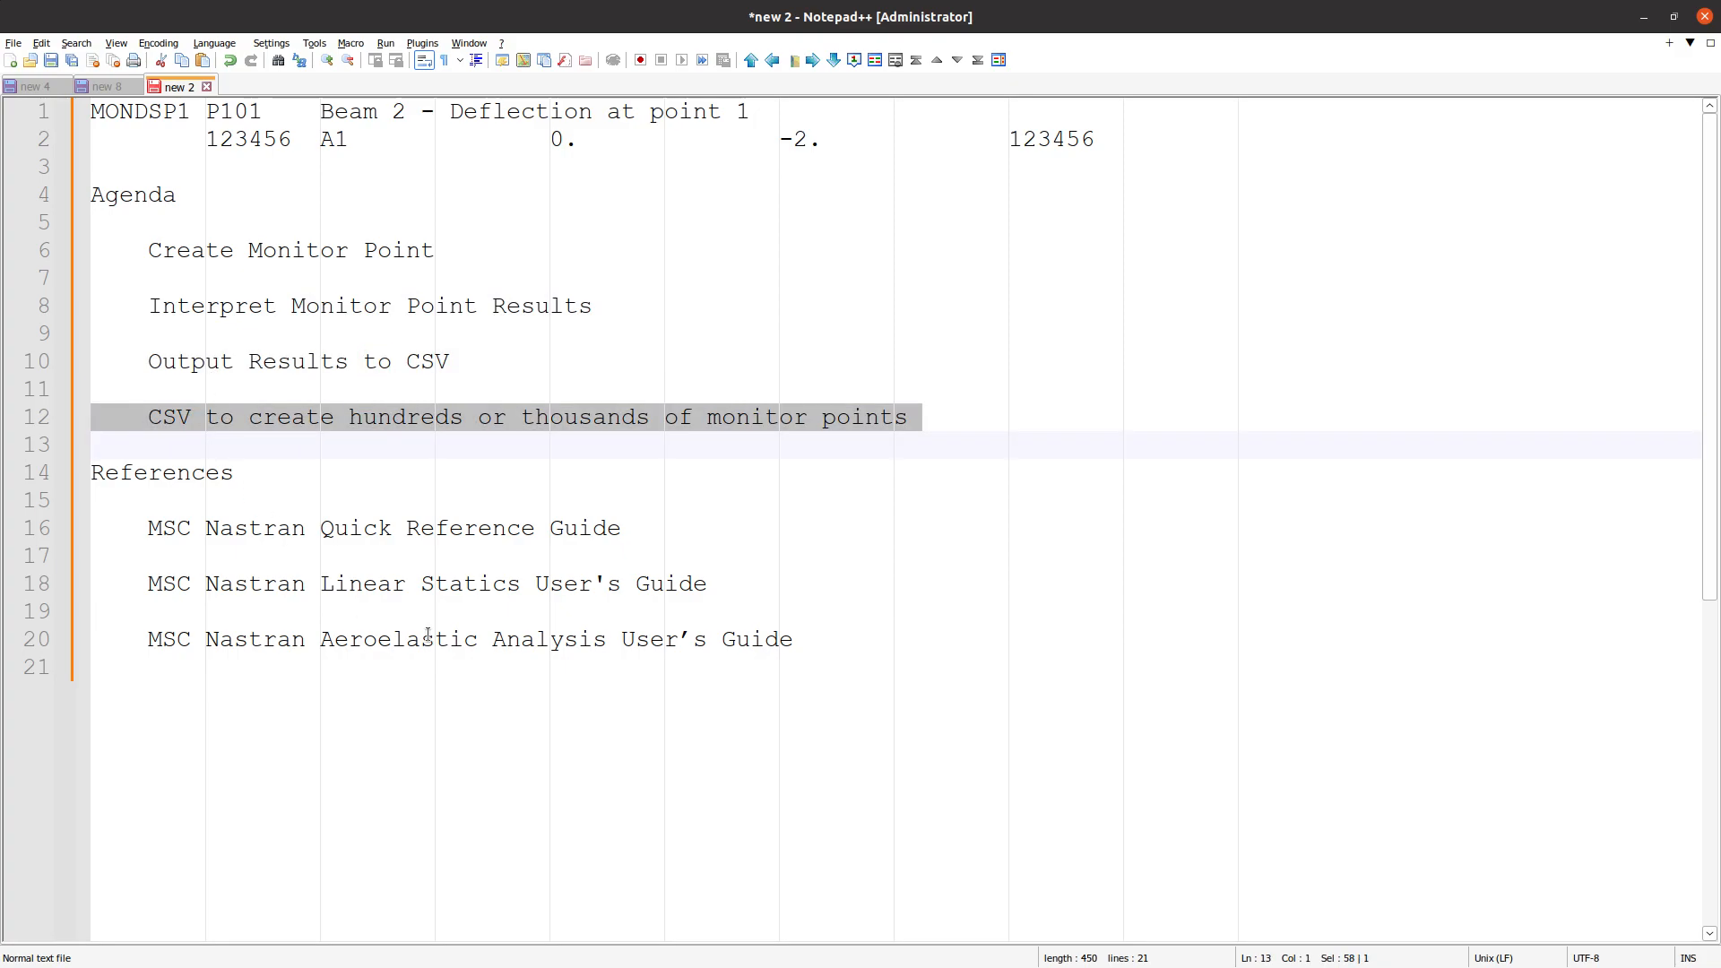
pyautogui.moveTo(665, 691); pyautogui.dragTo(27, 503)
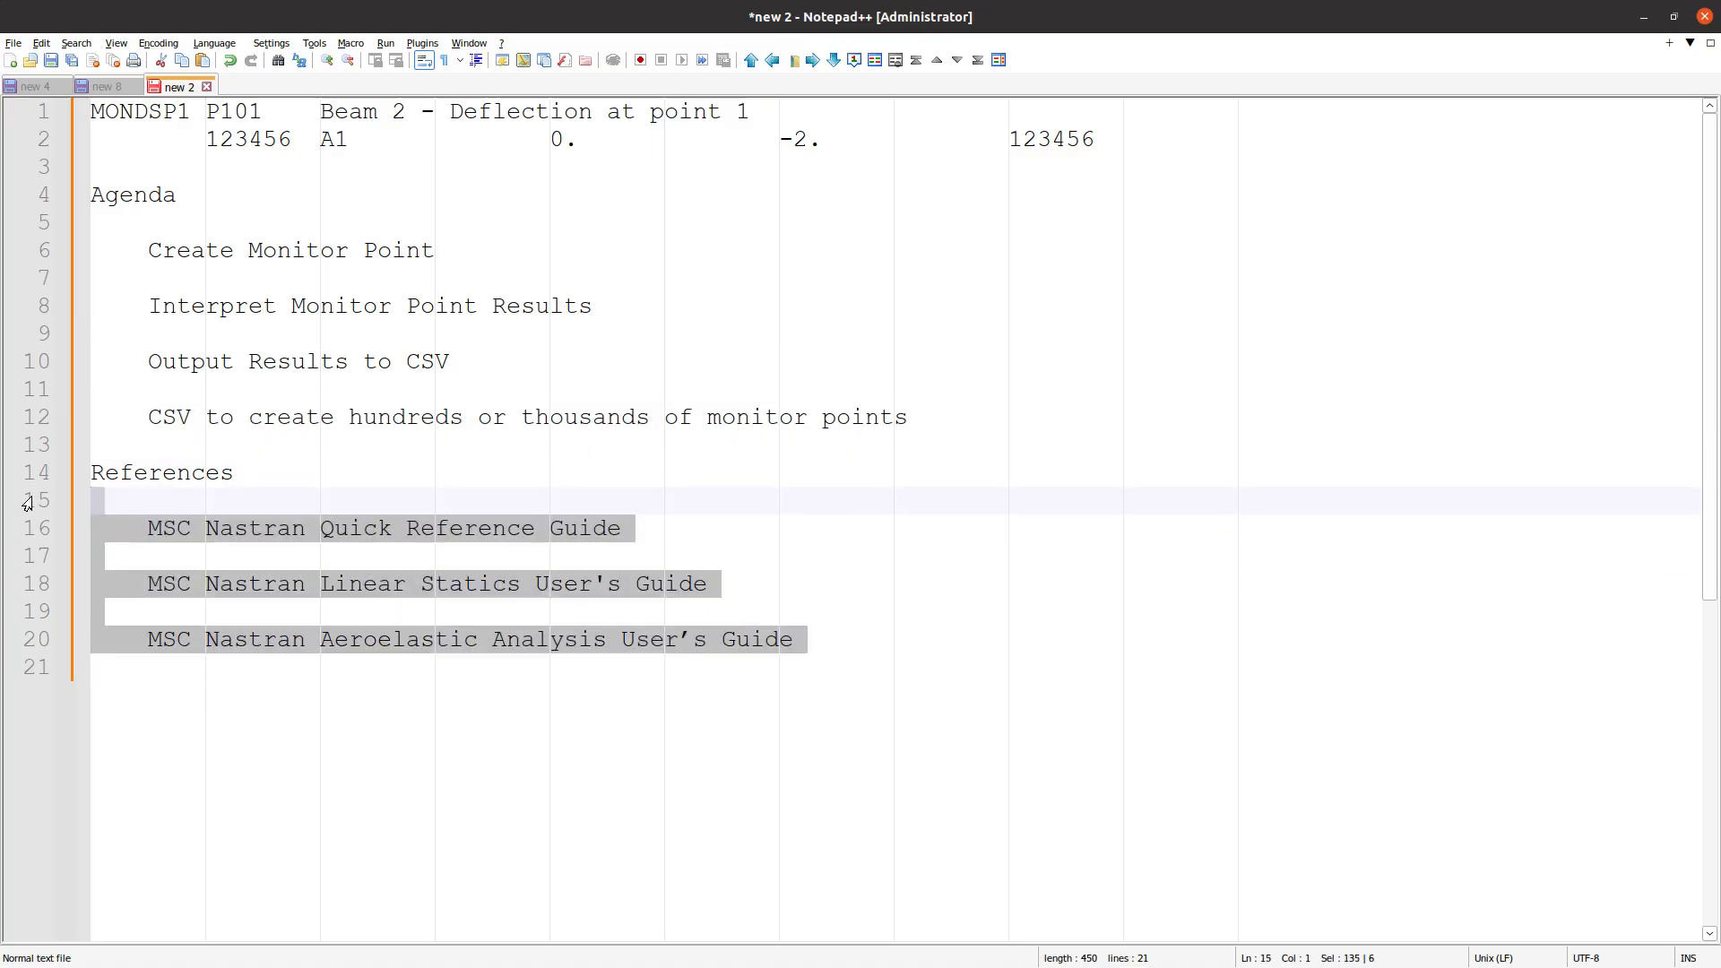
pyautogui.click(273, 528)
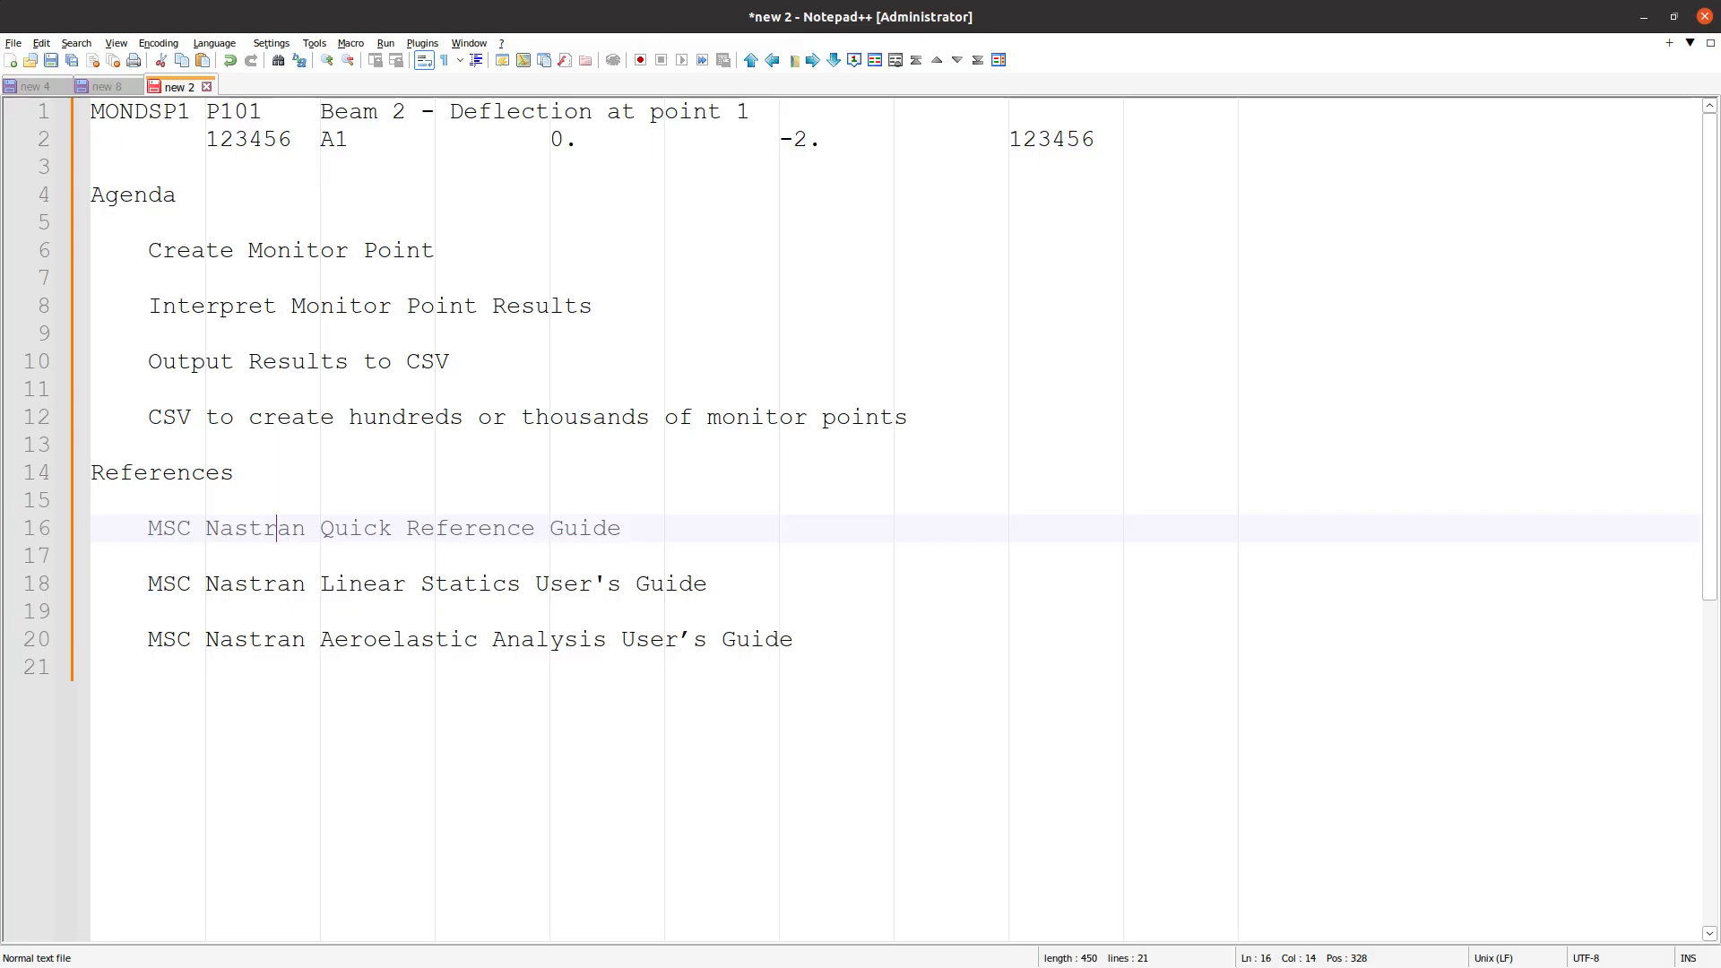
# - Correct the Linear Statics reference to read "MSC Nastran Linear Static Analysis User's Guide"
pyautogui.click(521, 585)
pyautogui.press('BackSpace')
pyautogui.write('Analysis')
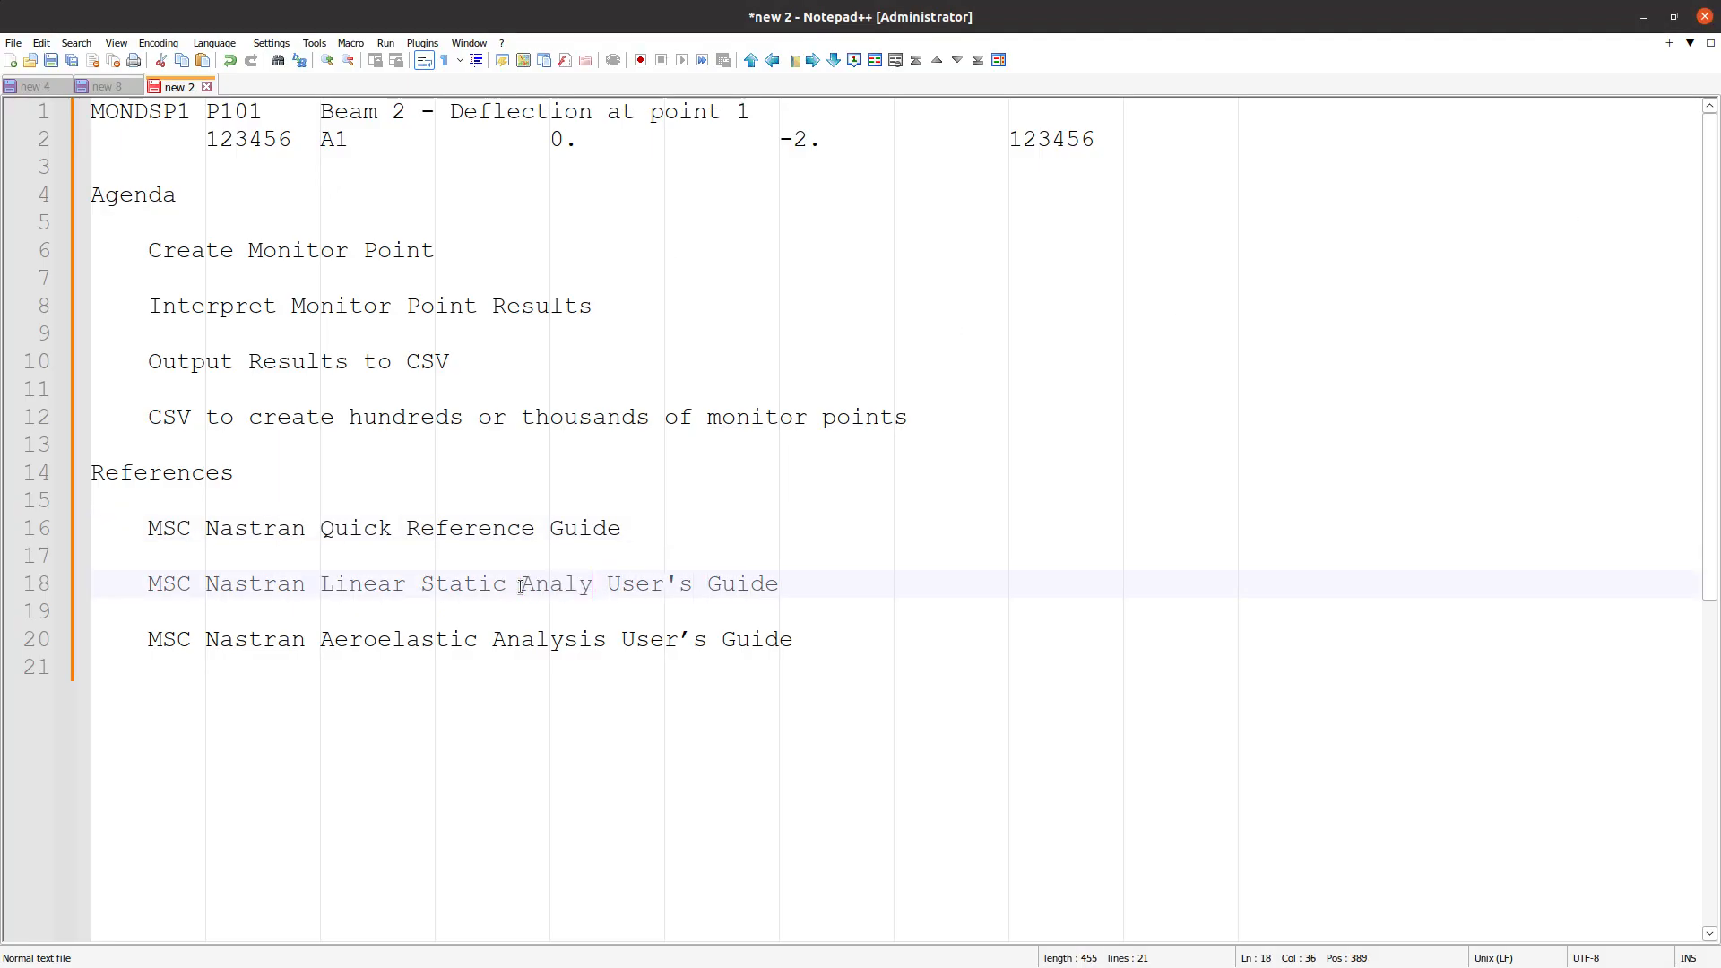
pyautogui.tripleClick(520, 586)
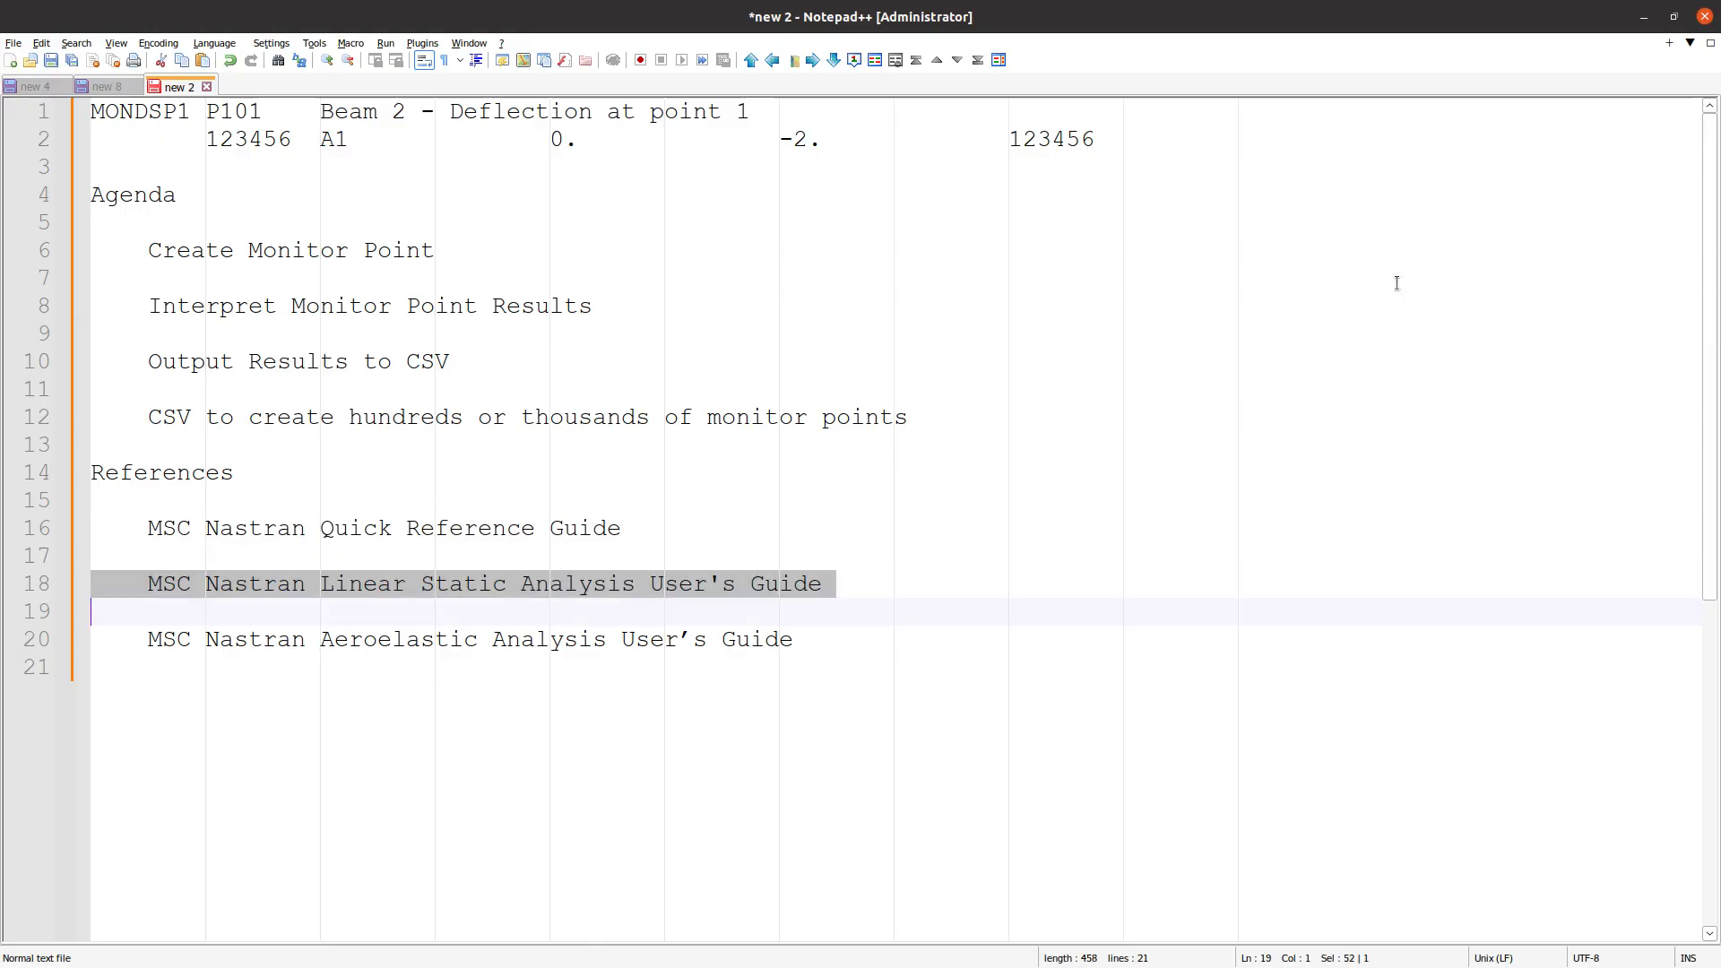
# - Switch to the Viewer in the browser and examine monitor point P103 up close and within the whole two-beam model
pyautogui.middleClick(933, 13)
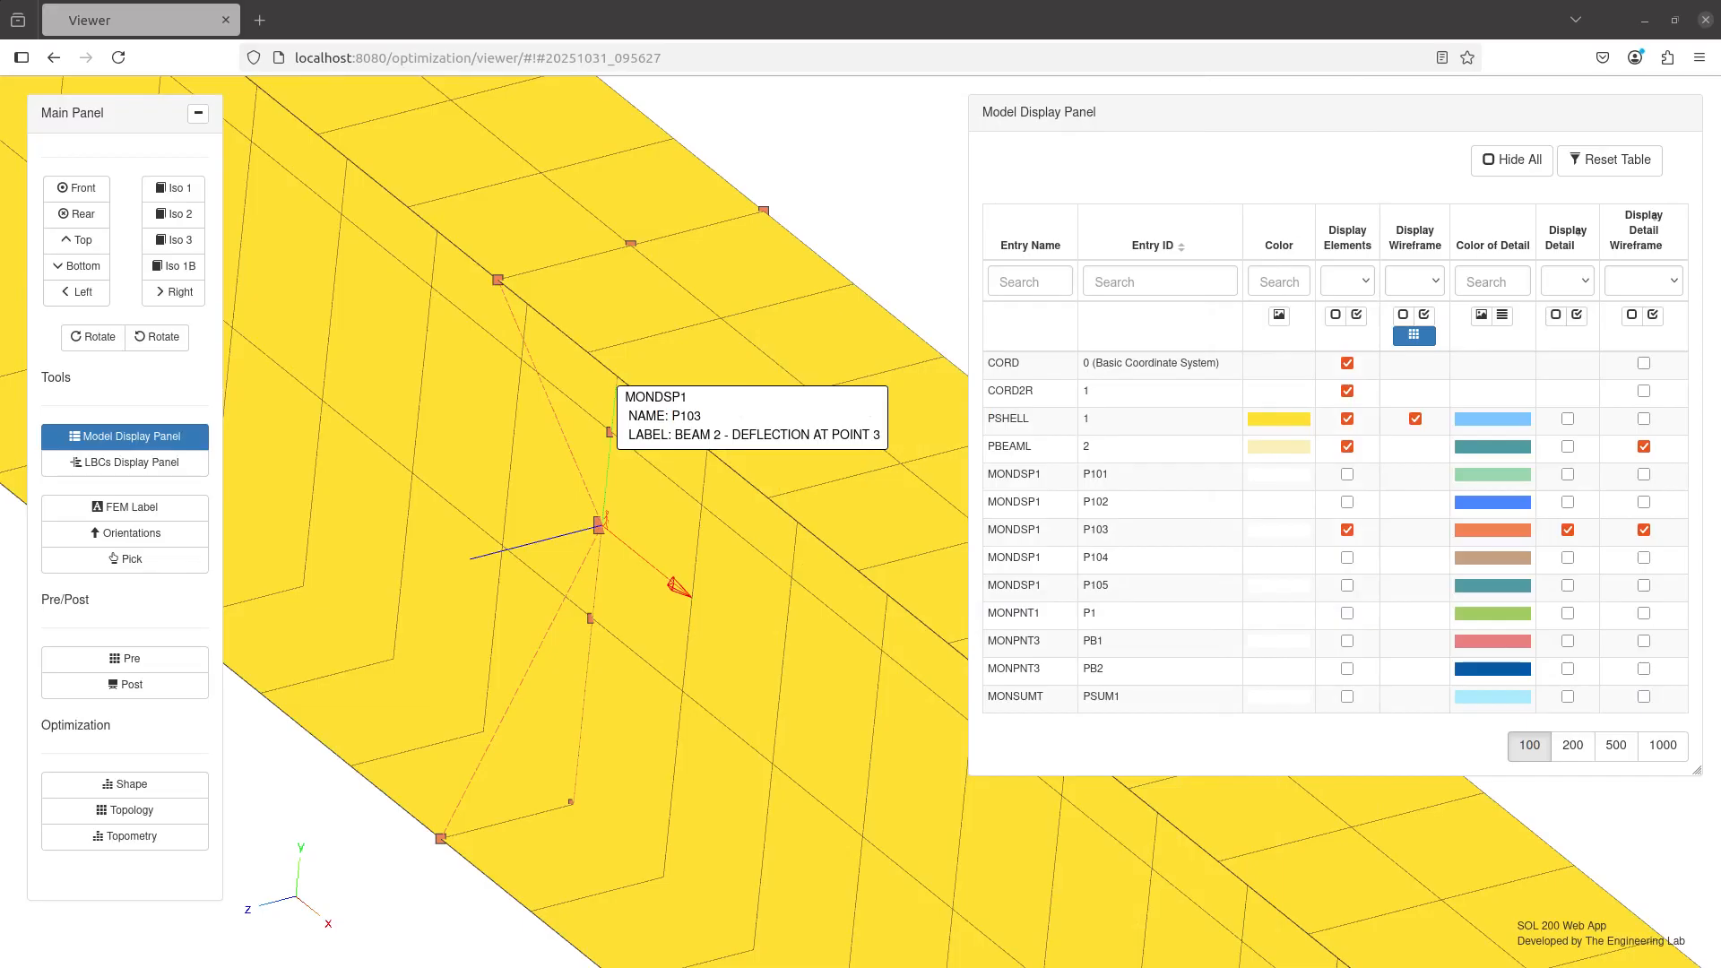
pyautogui.scroll(-4, 715, 410)
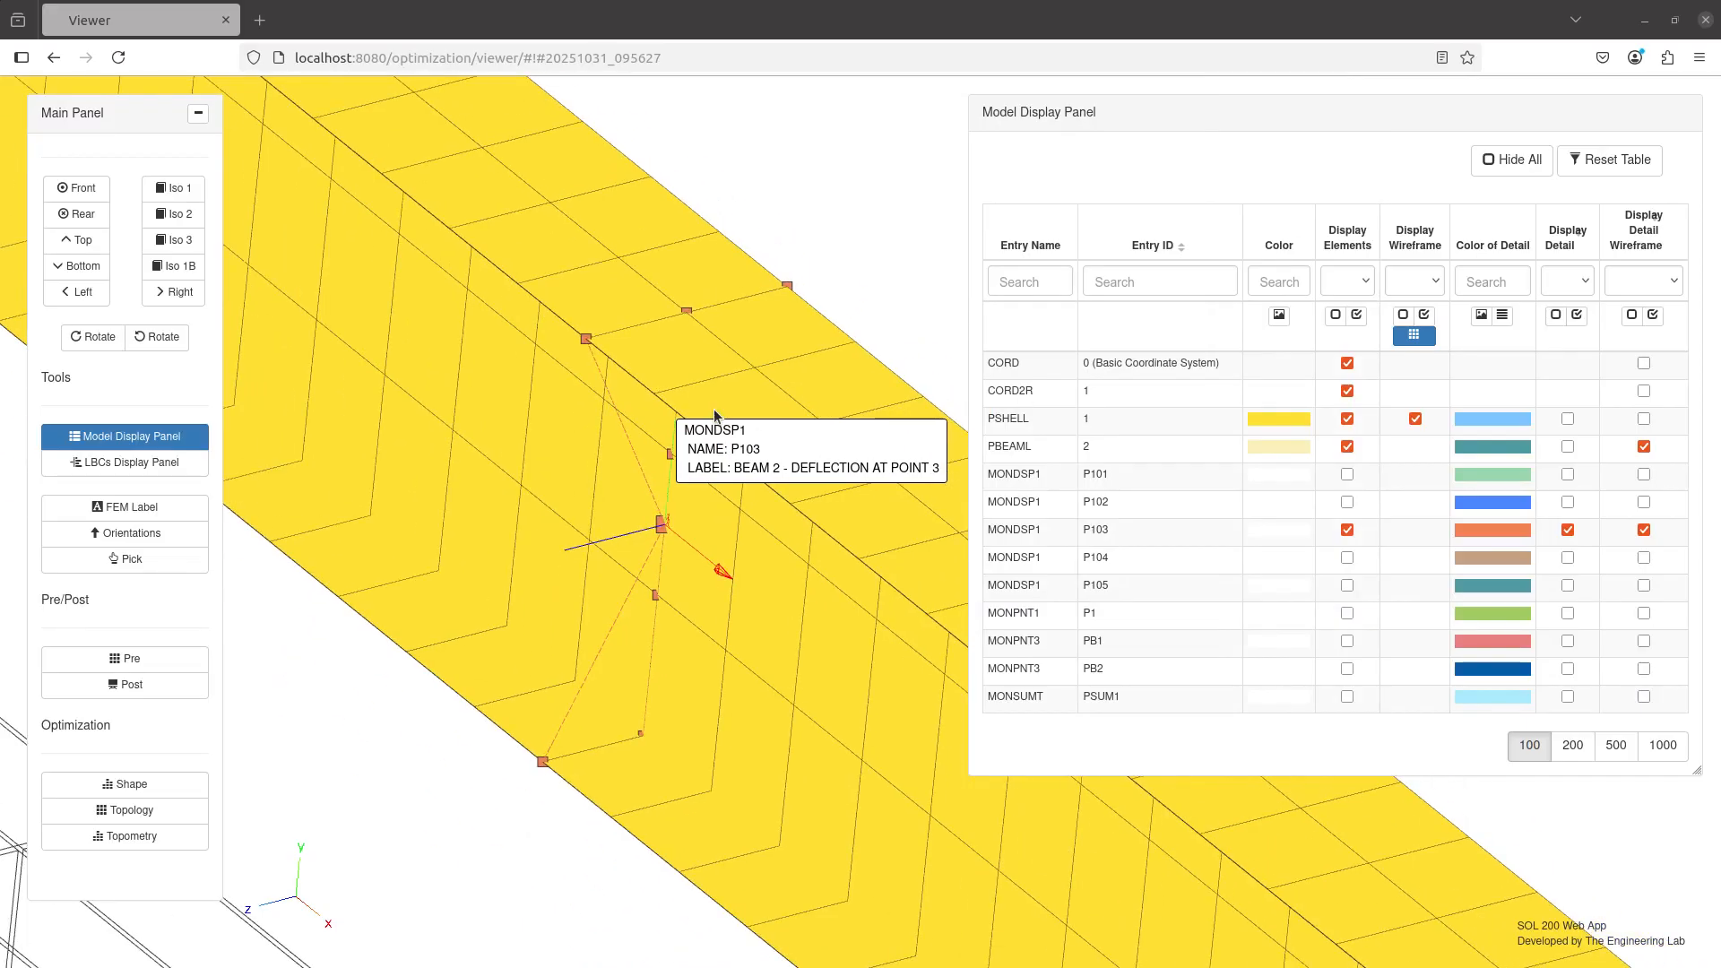
pyautogui.scroll(4, 714, 411)
pyautogui.click(580, 432)
pyautogui.scroll(-5, 579, 430)
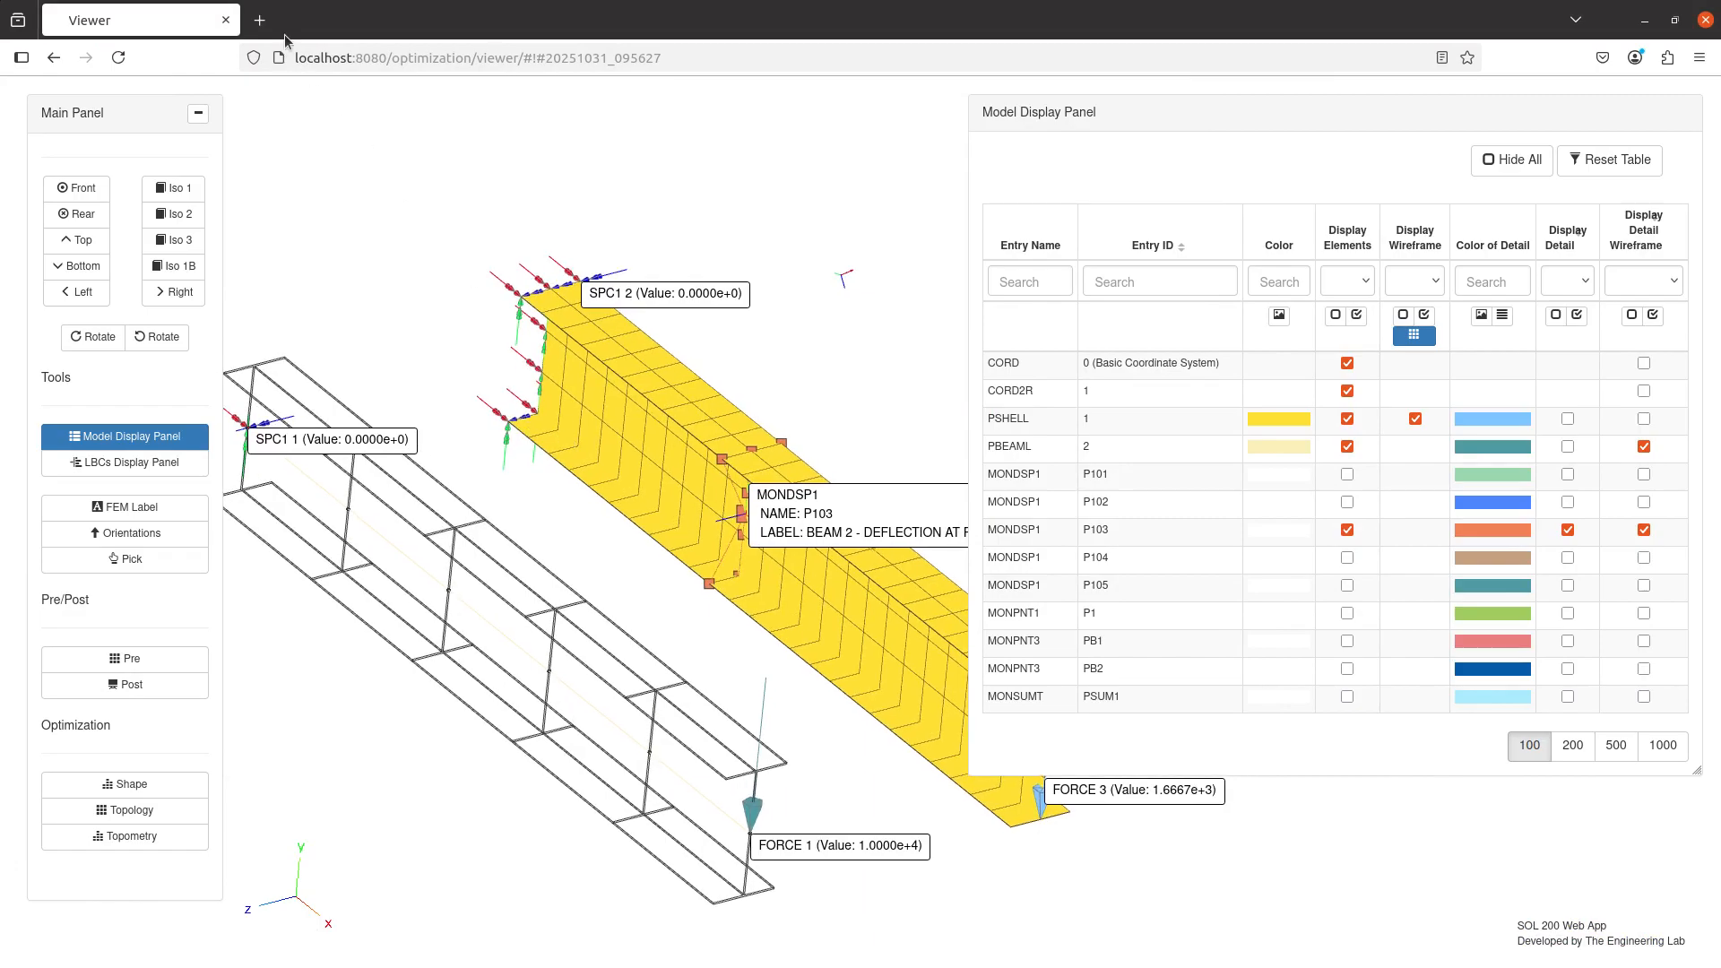
# - Open the-engineering-lab.com in a new browser tab
pyautogui.click(265, 21)
pyautogui.write('the')
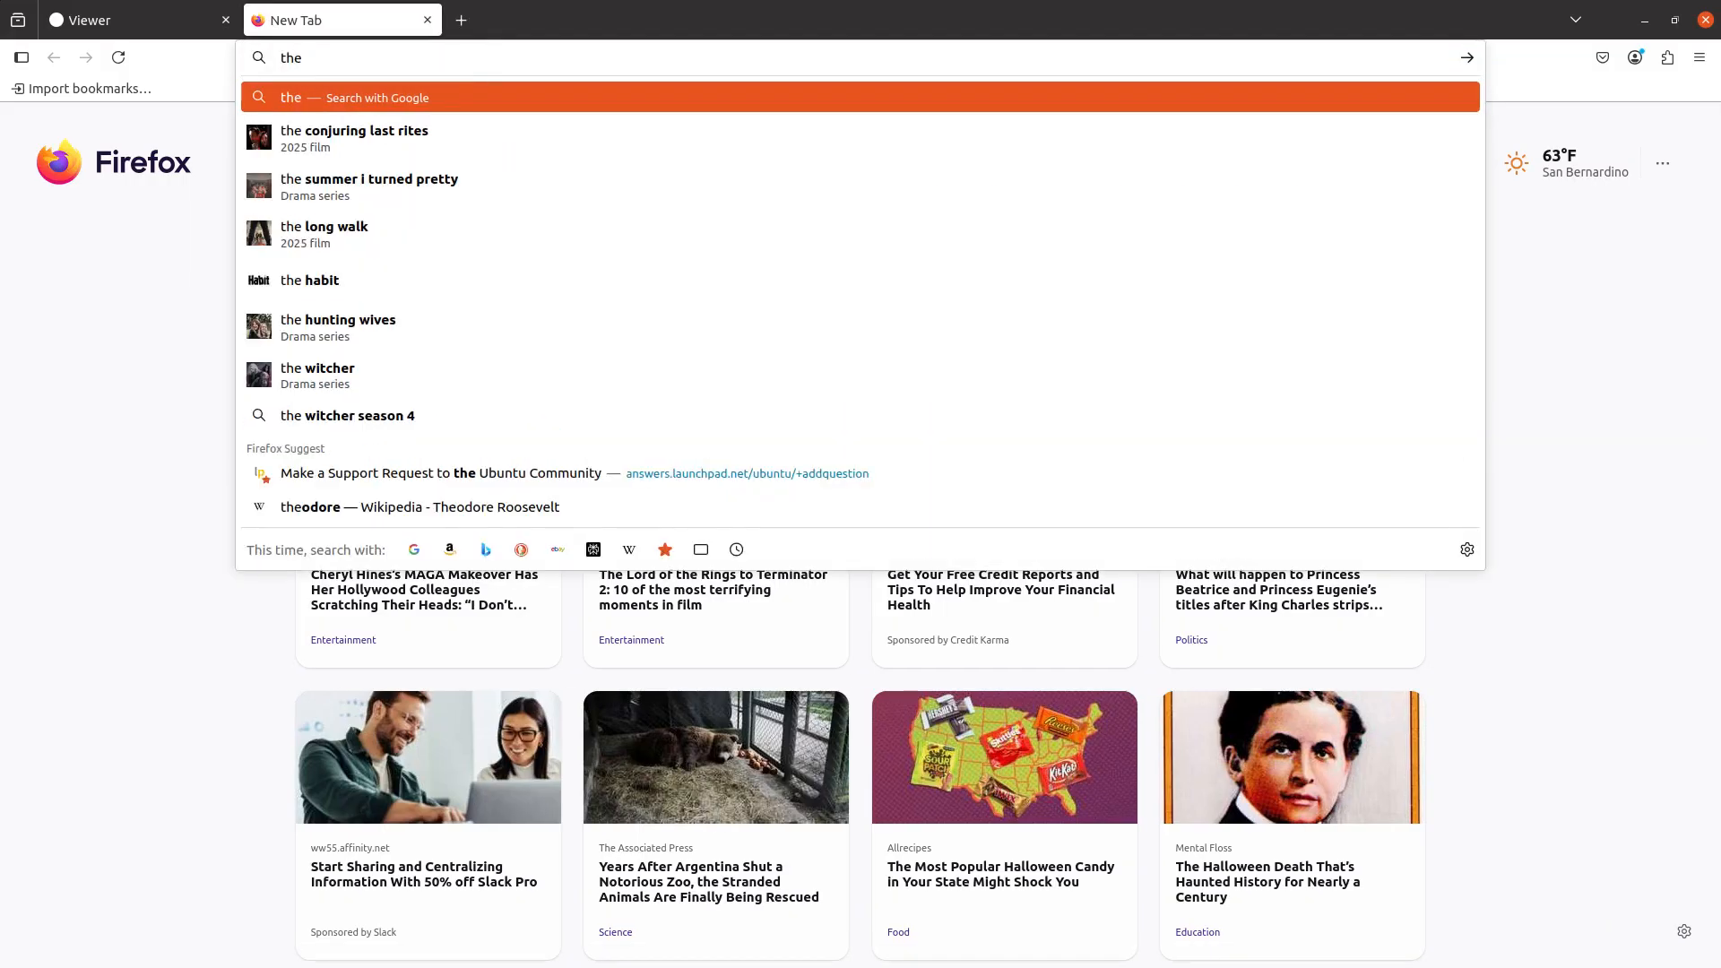
pyautogui.write('-engine')
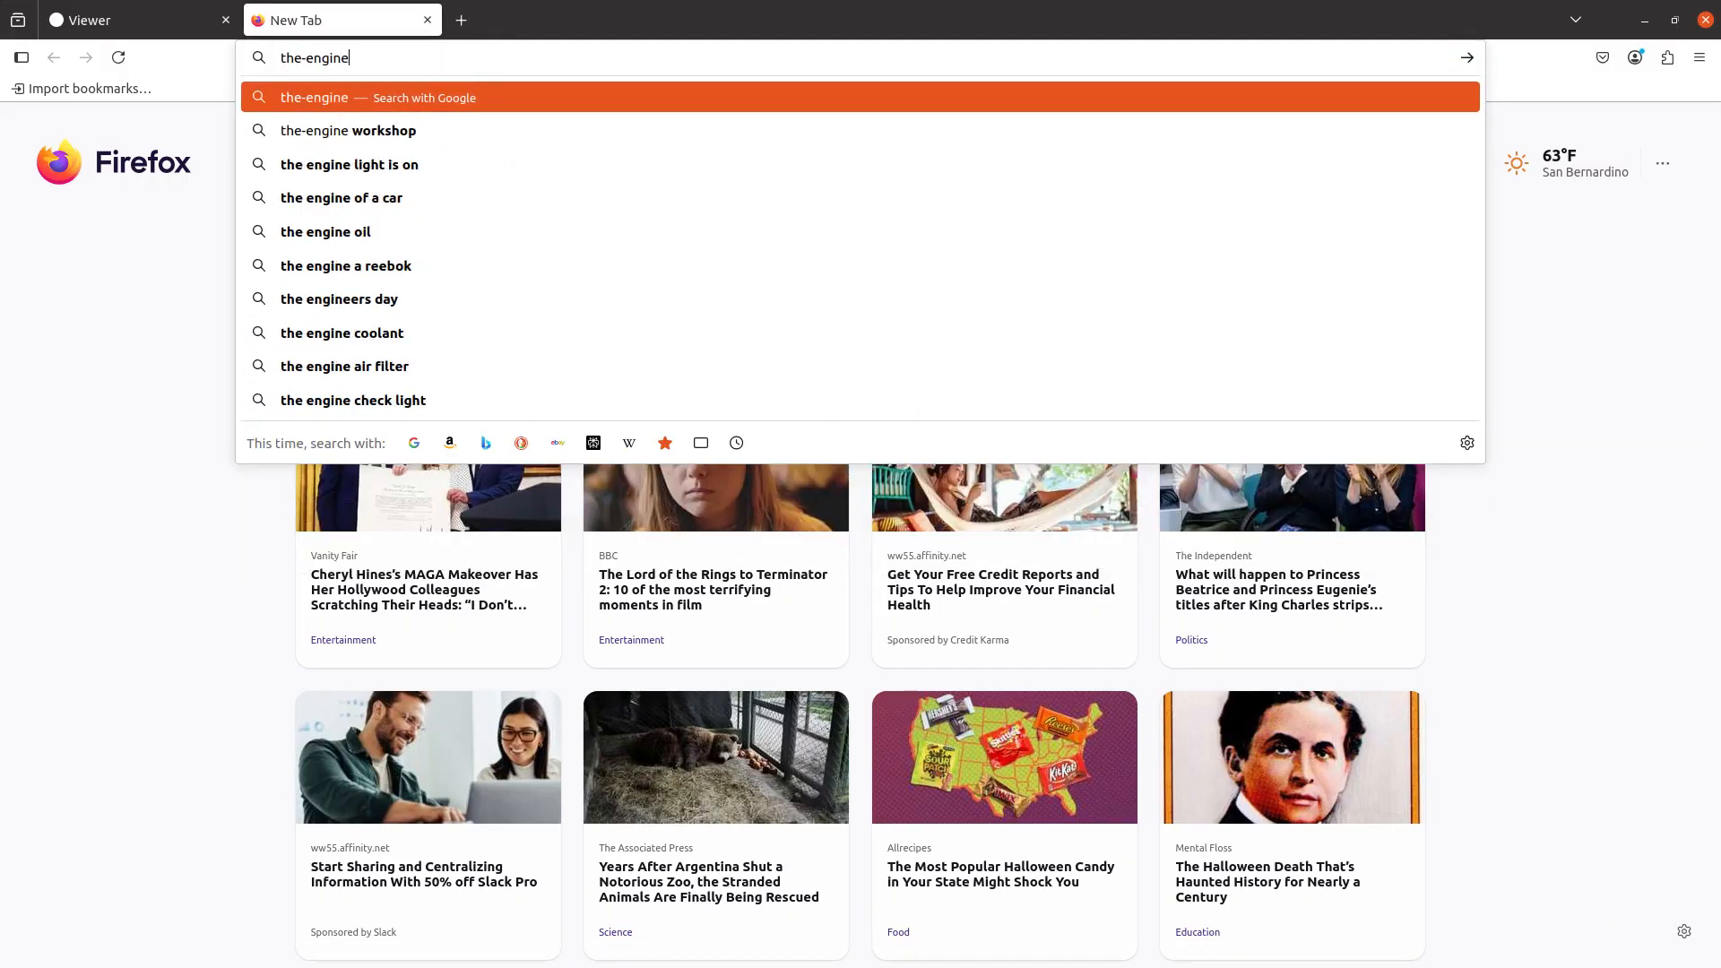
pyautogui.write('ering-lab.com')
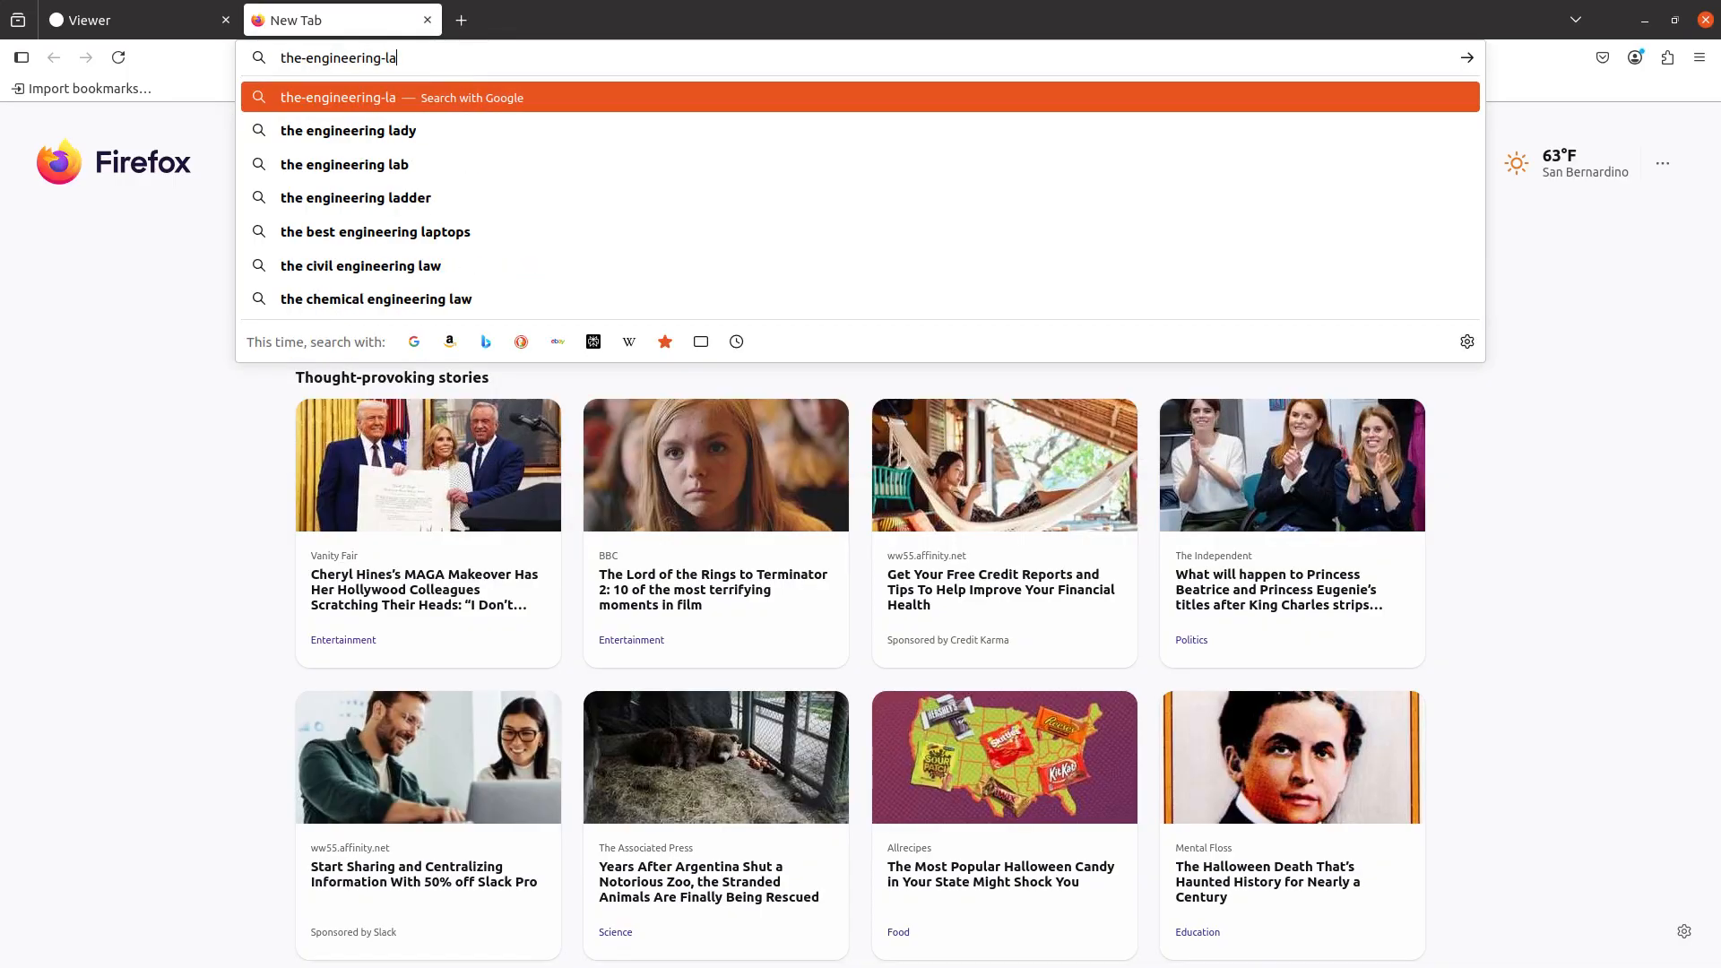
pyautogui.press('Return')
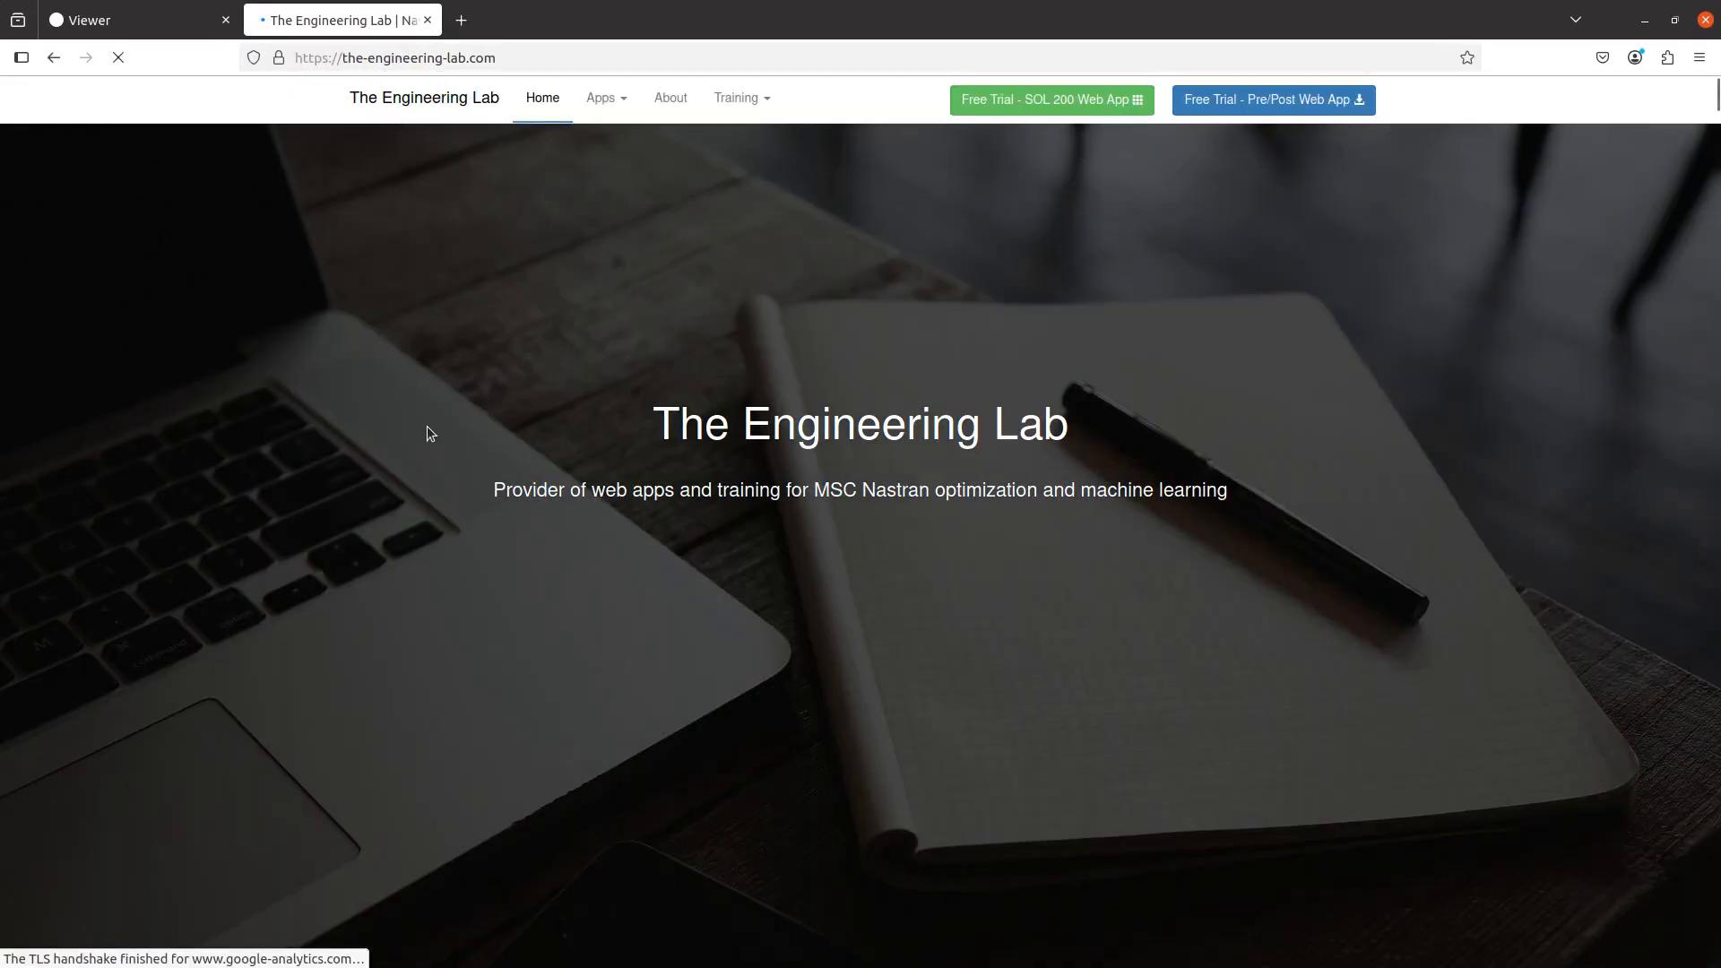
# - Return to the Viewer and turn off the elements, detail and detail wireframe display of MONDSP1 P103
pyautogui.click(134, 20)
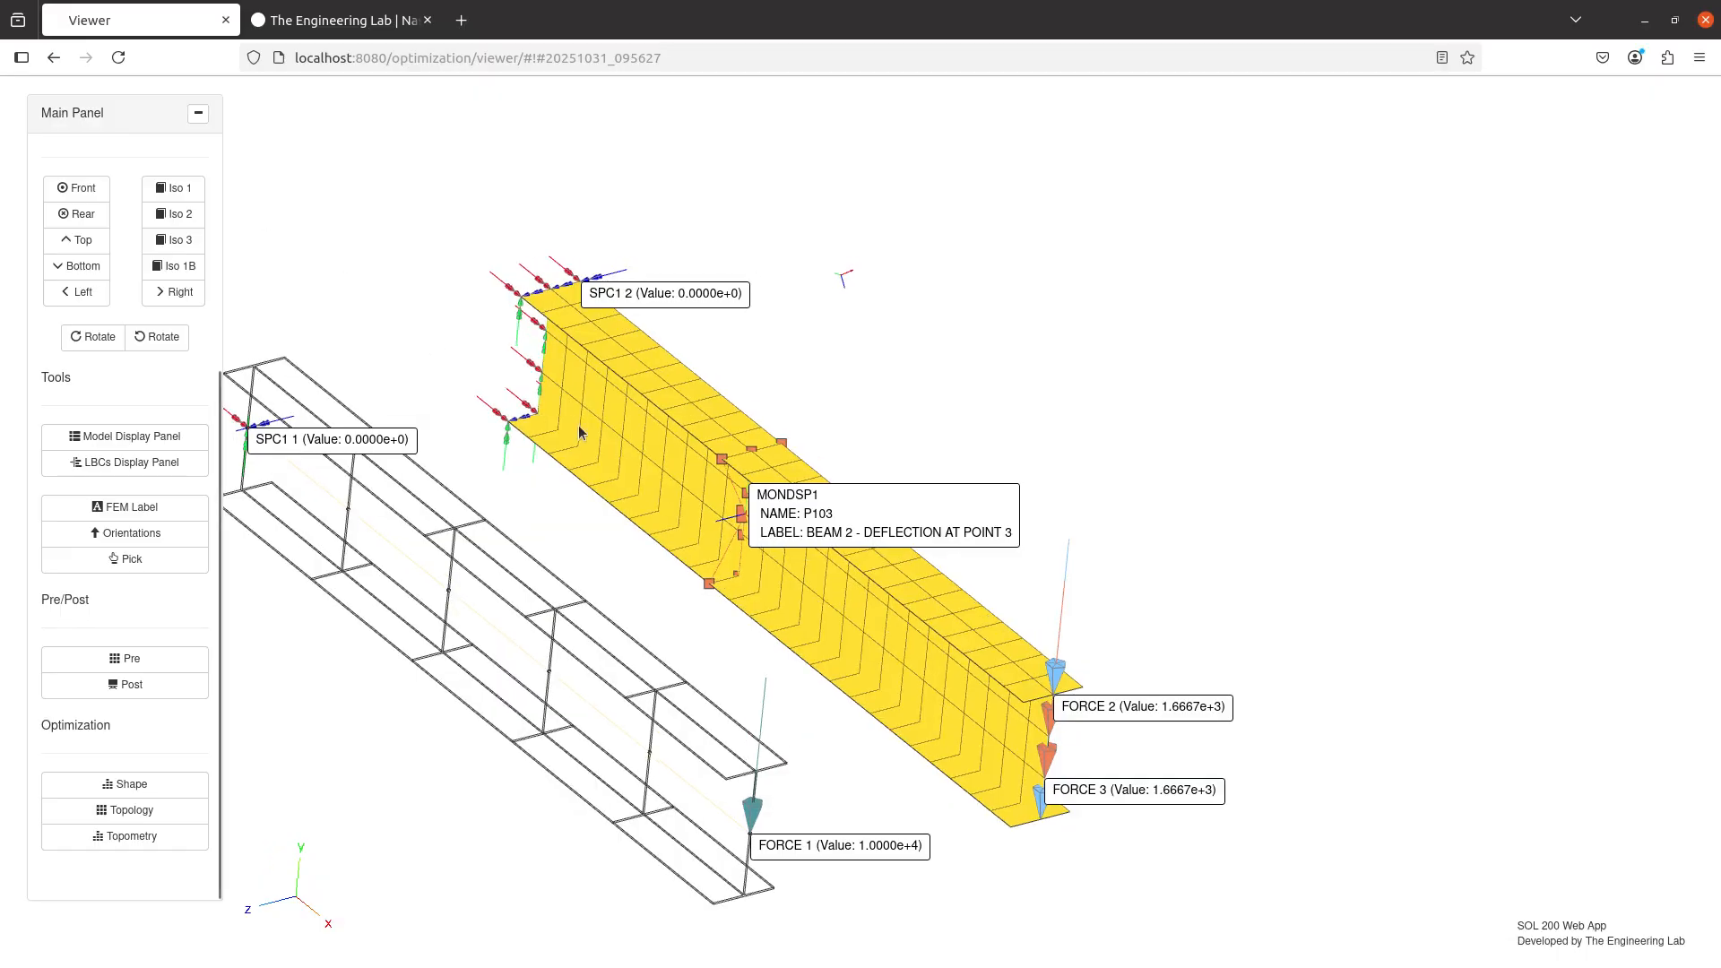
pyautogui.click(397, 12)
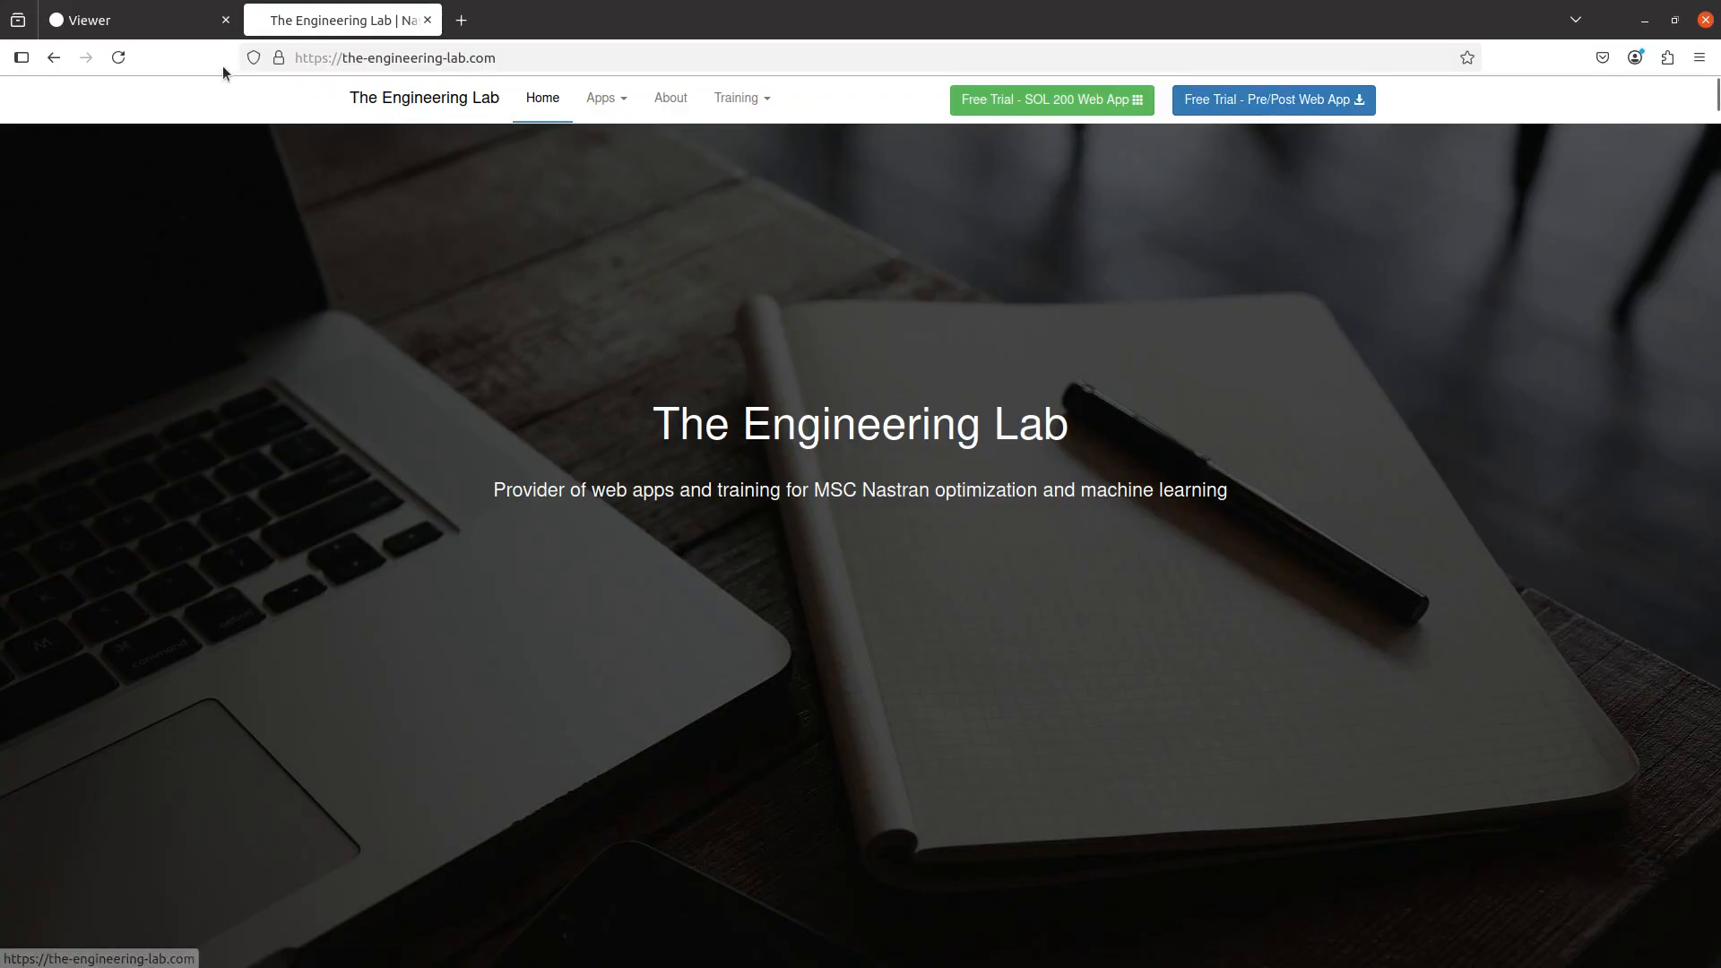
pyautogui.click(169, 33)
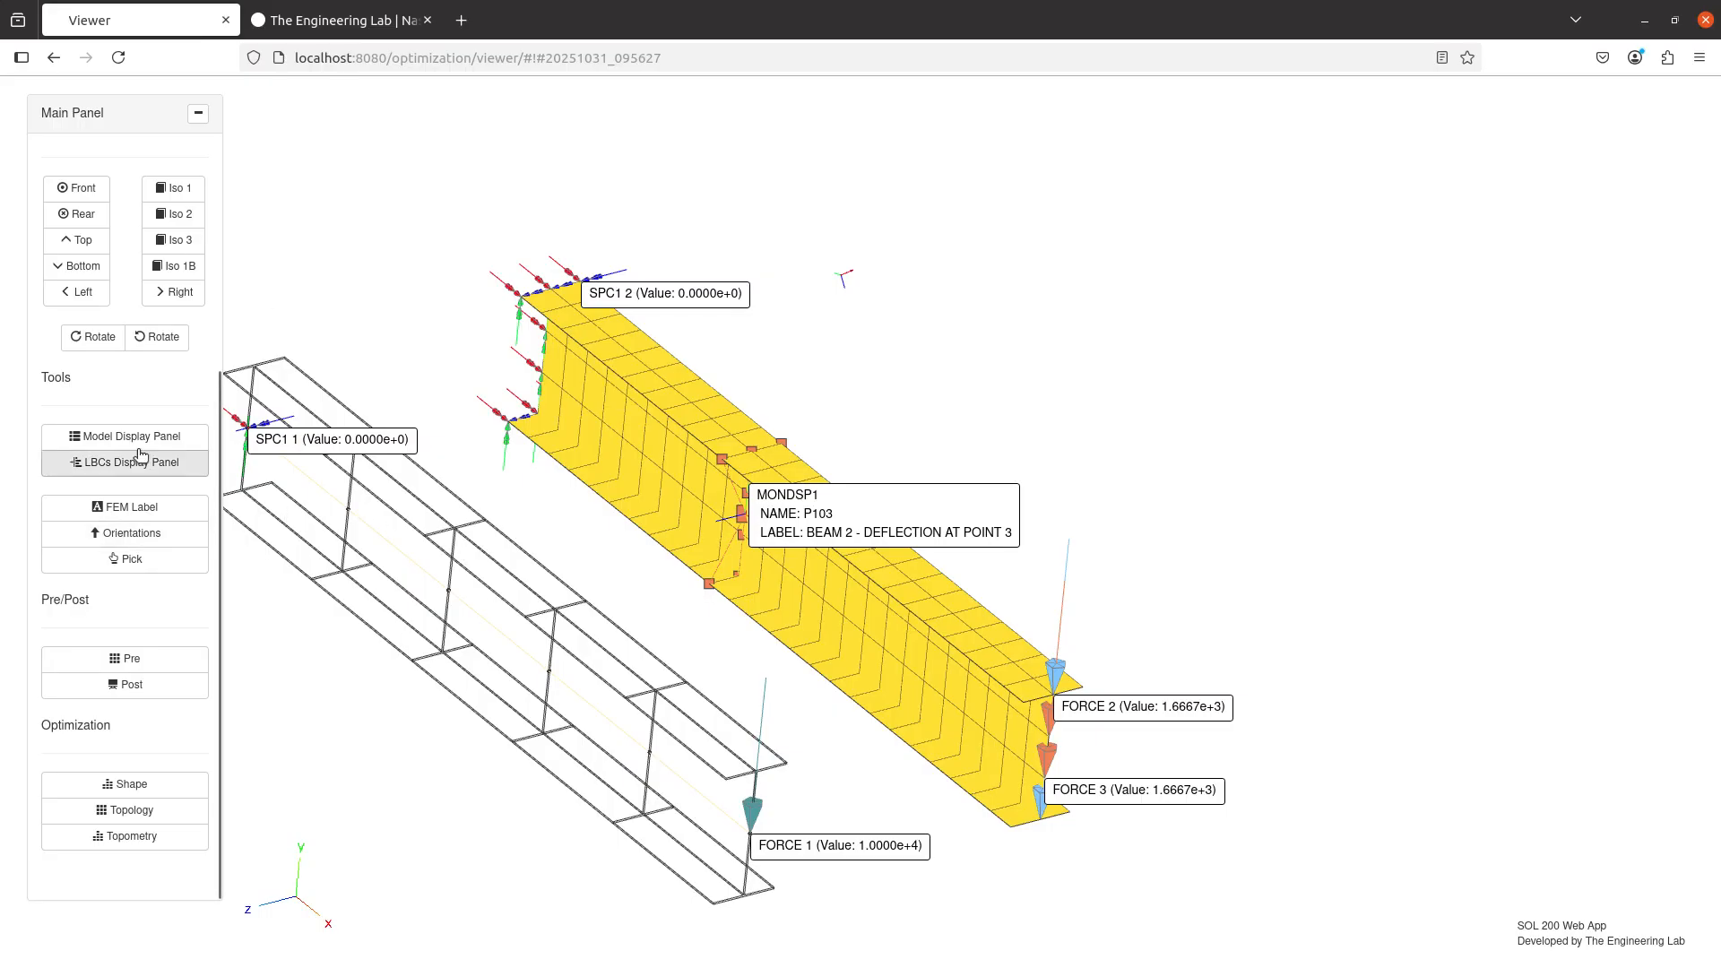
pyautogui.click(179, 440)
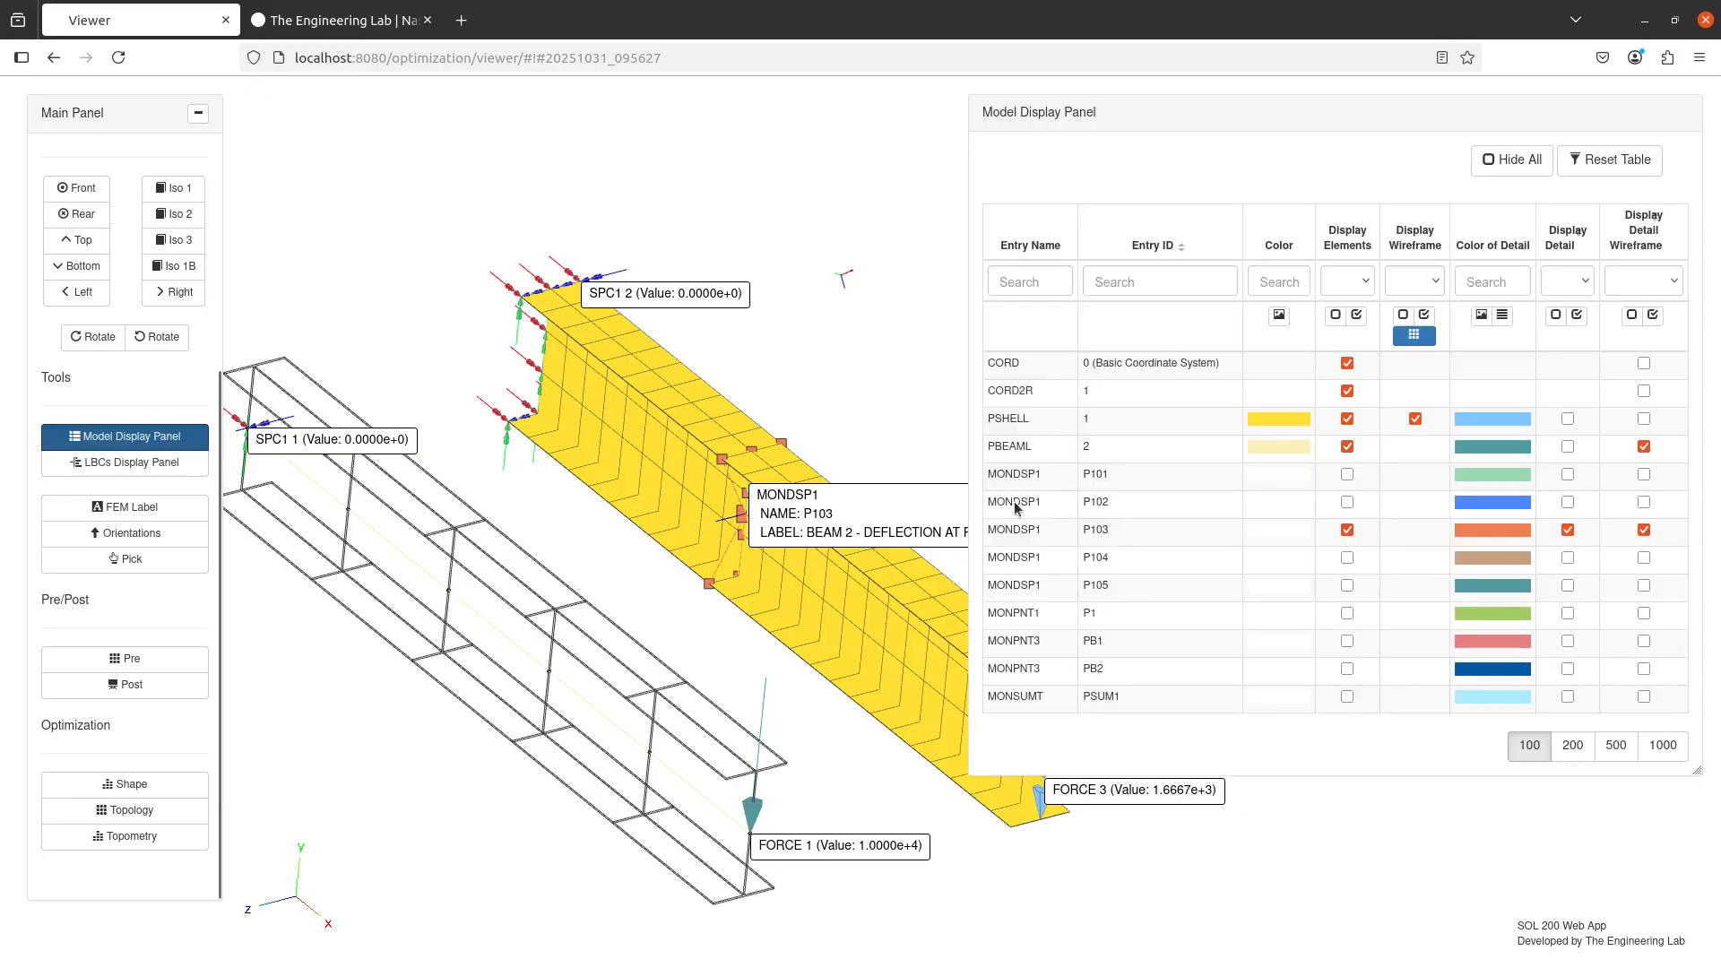
pyautogui.click(1348, 530)
pyautogui.click(1568, 530)
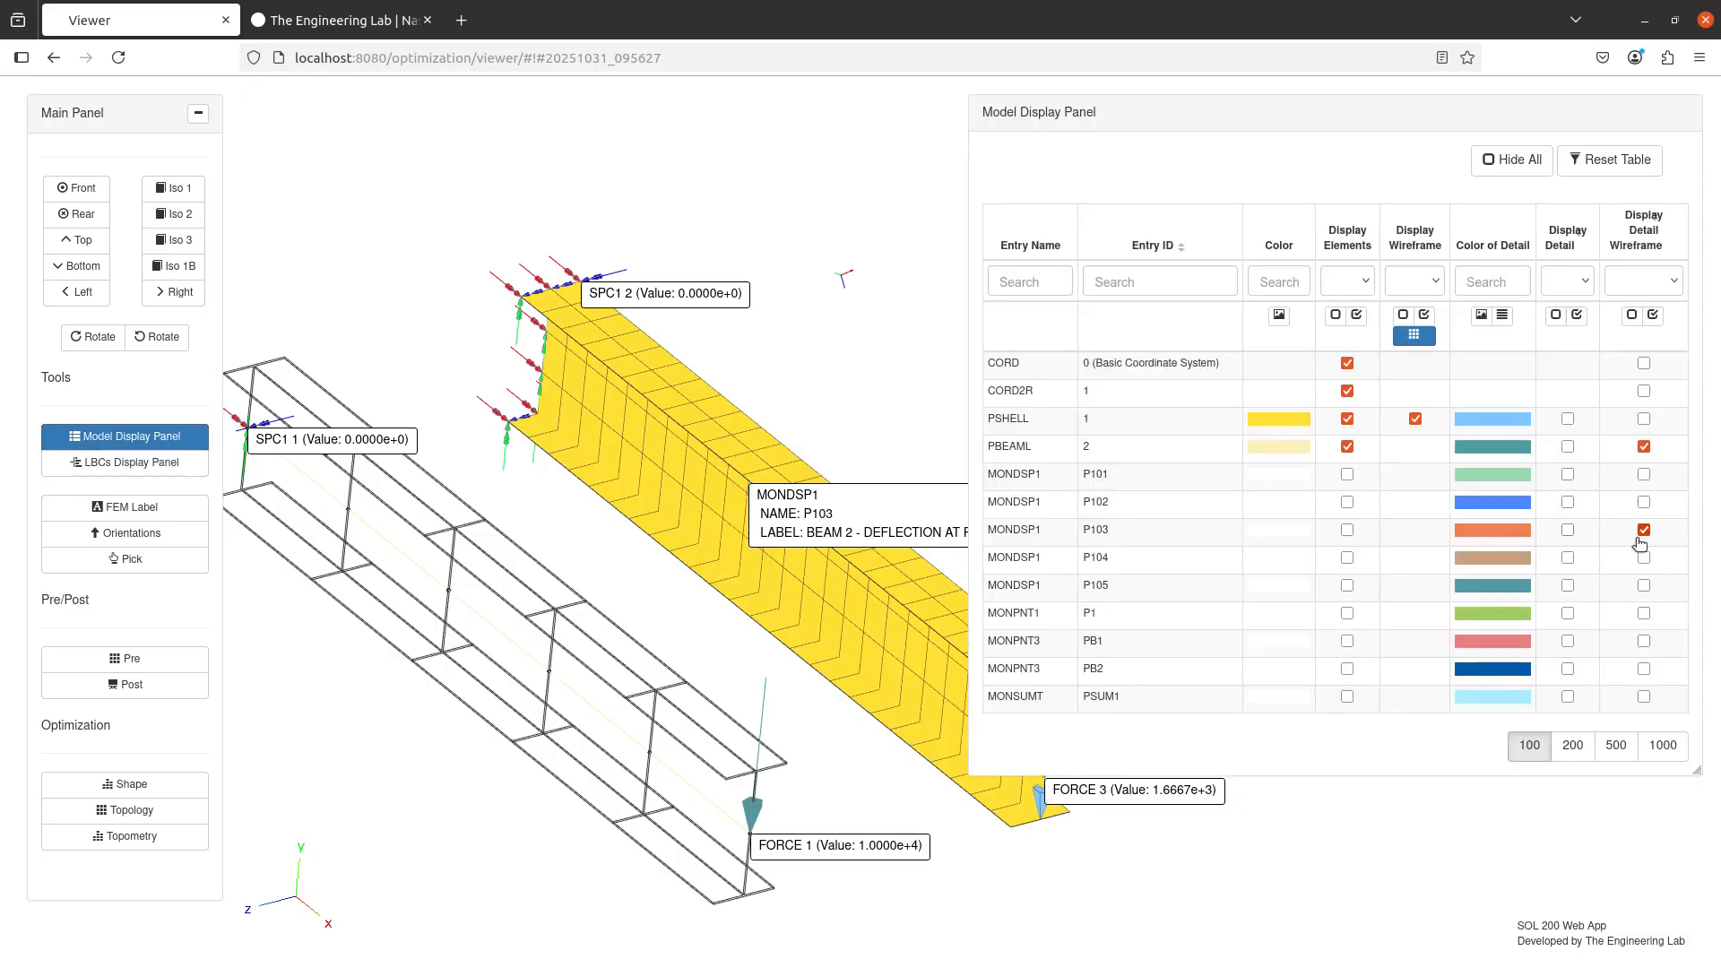
pyautogui.click(1644, 530)
# - Hide all loads and boundary conditions and show the nodal displacement results on both beams
pyautogui.moveTo(648, 605); pyautogui.dragTo(523, 460)
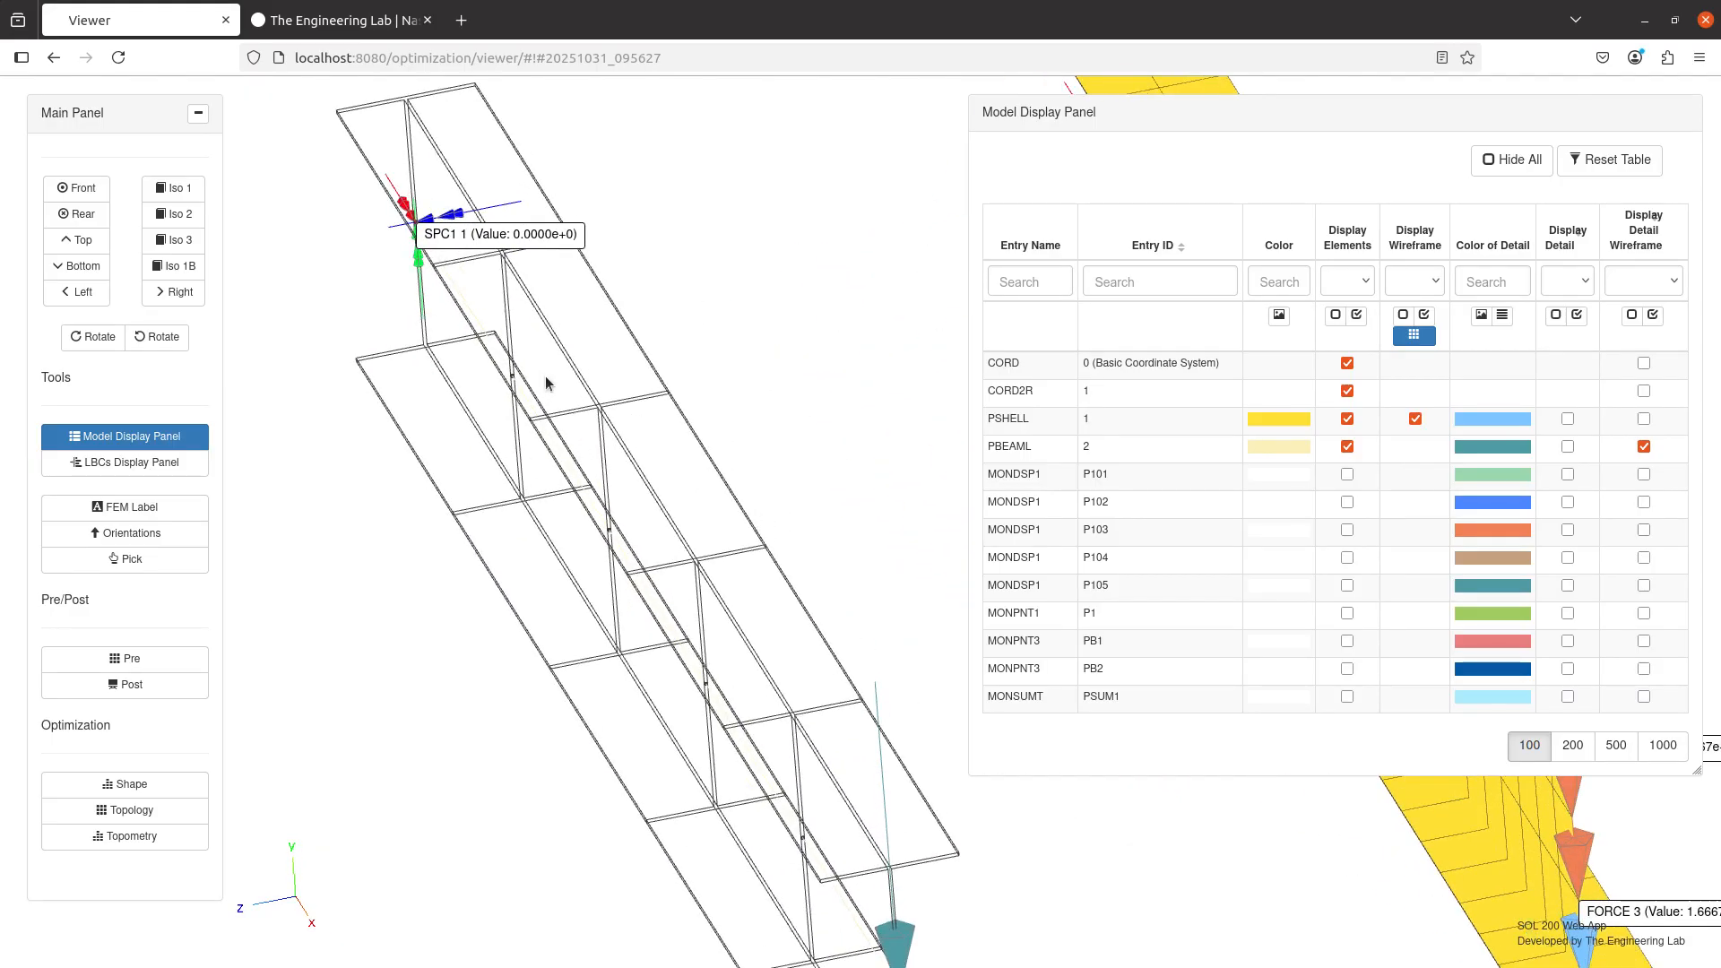
pyautogui.moveTo(545, 375); pyautogui.dragTo(304, 431)
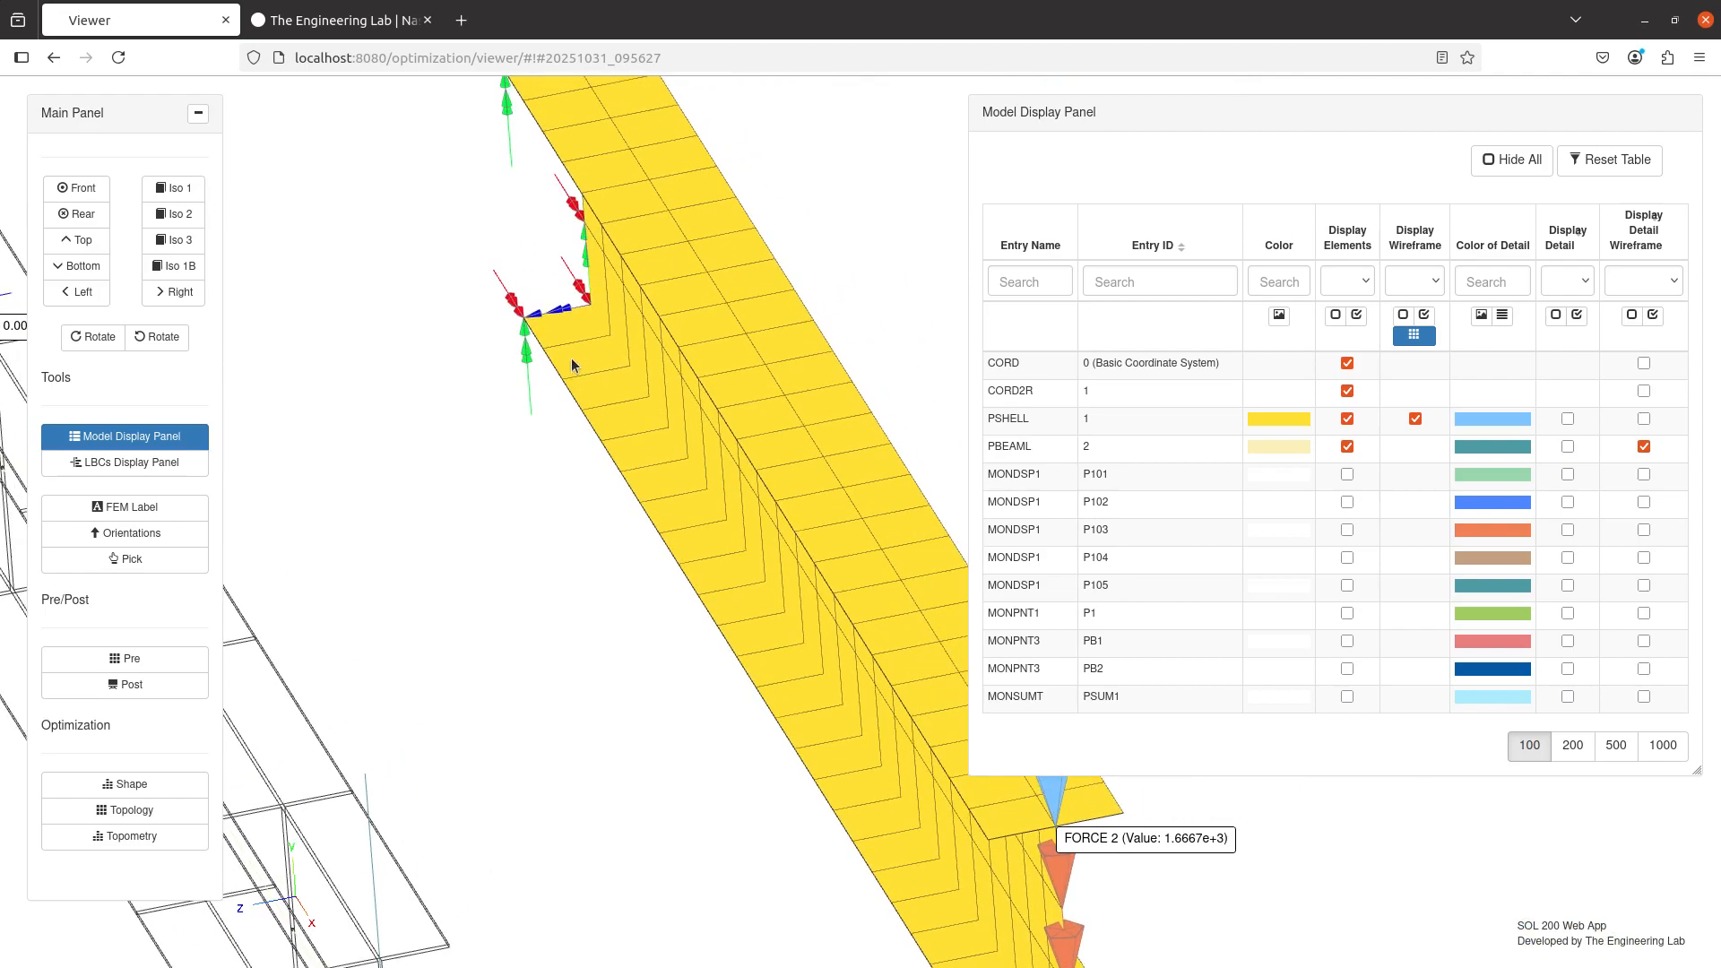
pyautogui.moveTo(572, 358); pyautogui.dragTo(757, 430)
pyautogui.moveTo(861, 576); pyautogui.dragTo(591, 540)
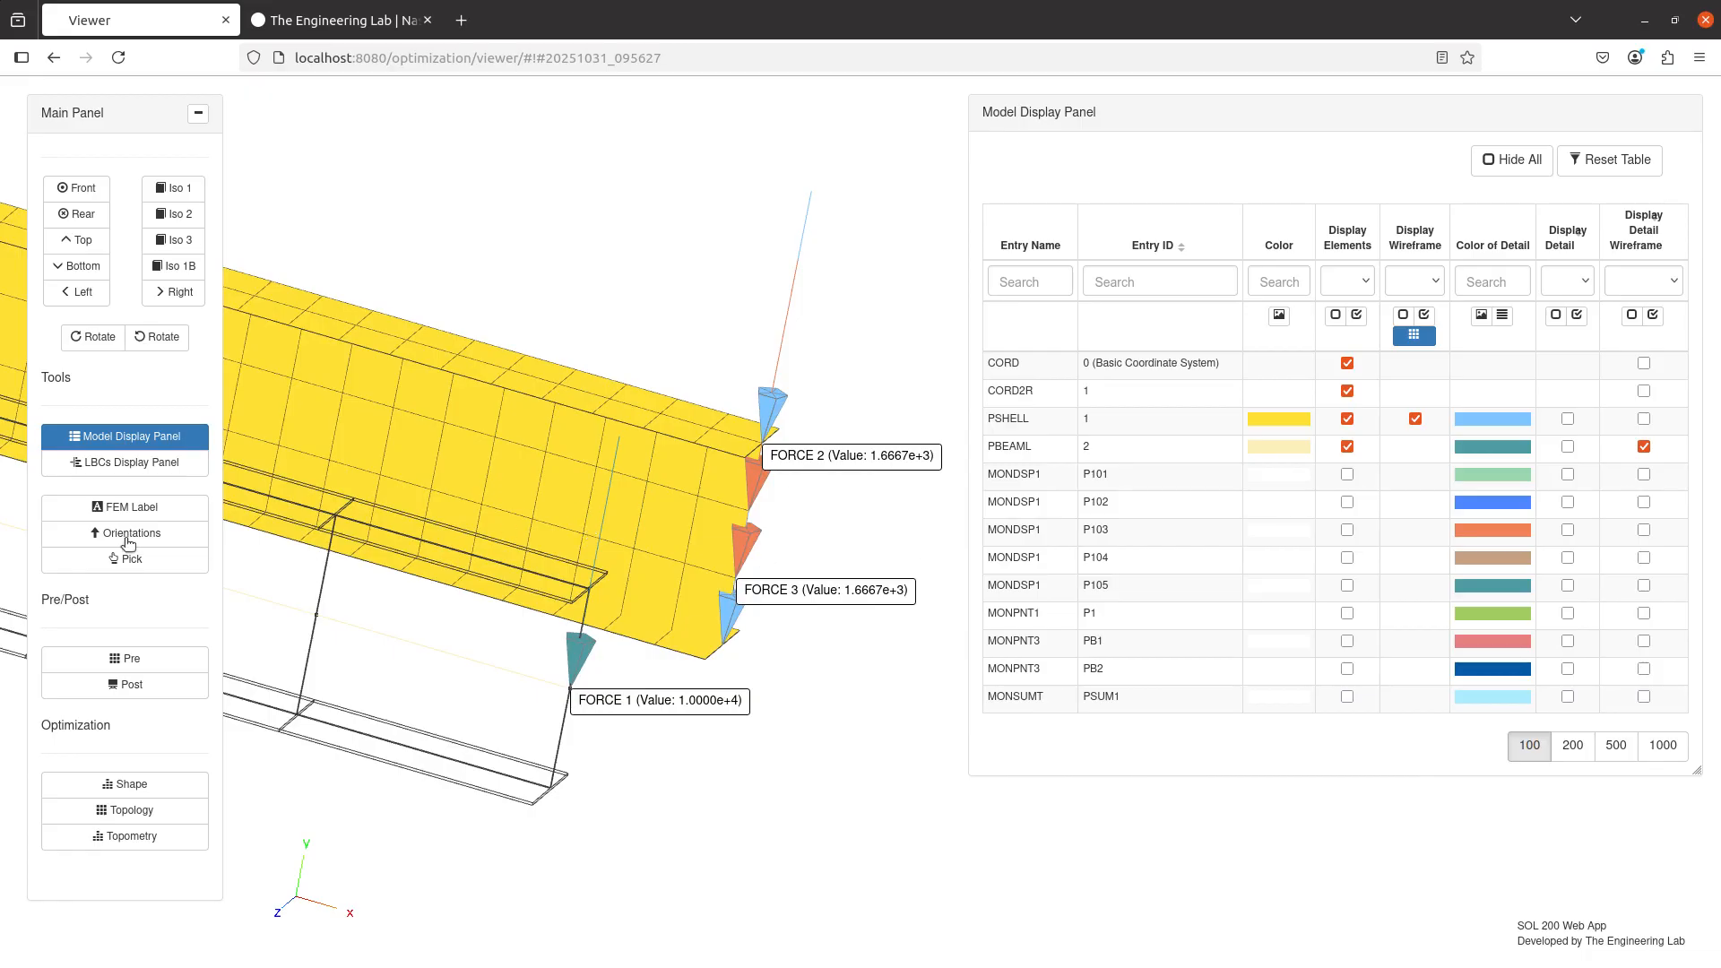
pyautogui.click(142, 692)
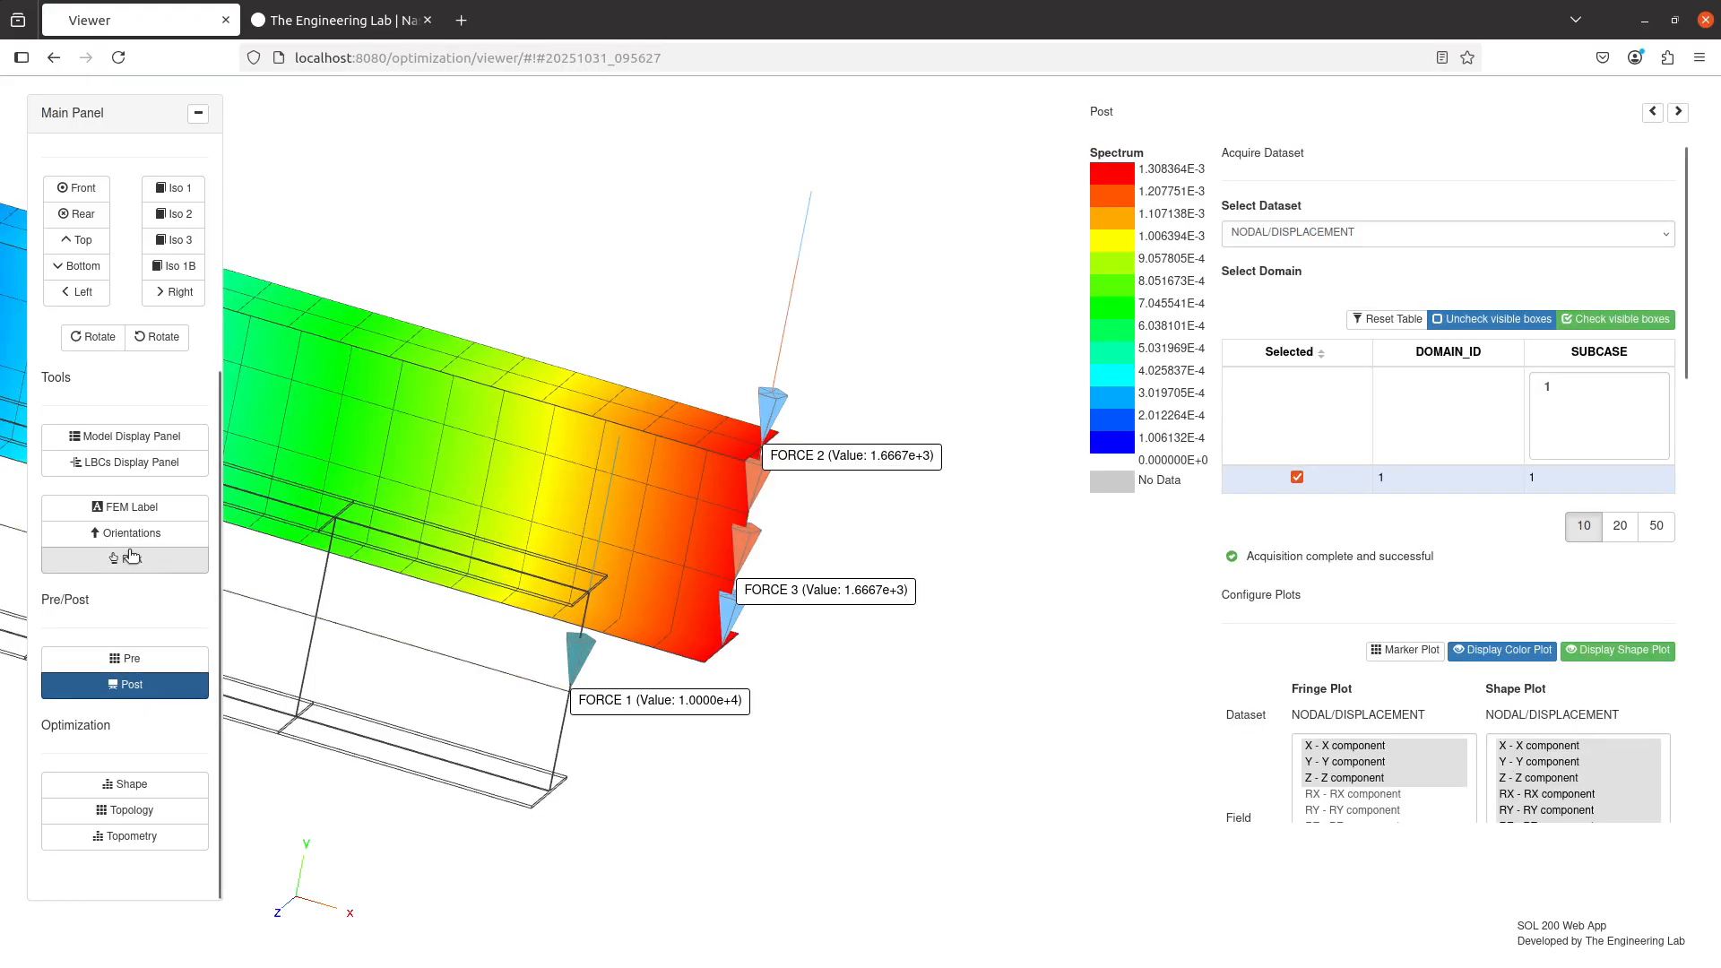
pyautogui.click(126, 462)
pyautogui.click(1521, 242)
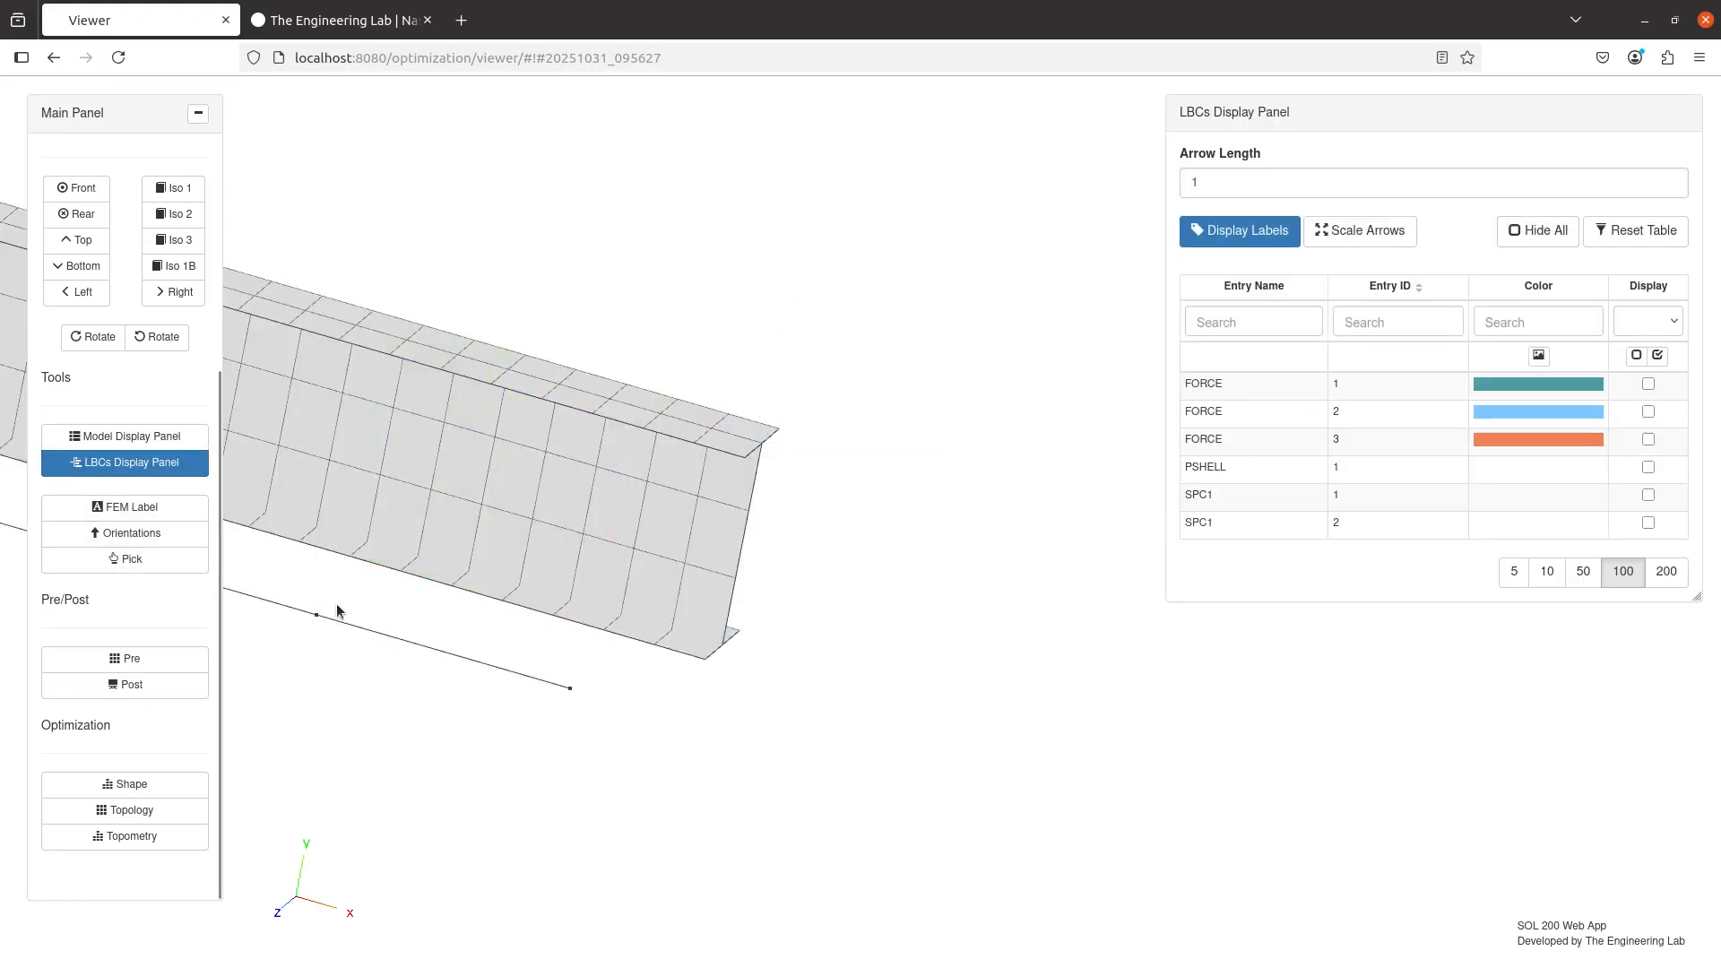
pyautogui.click(173, 695)
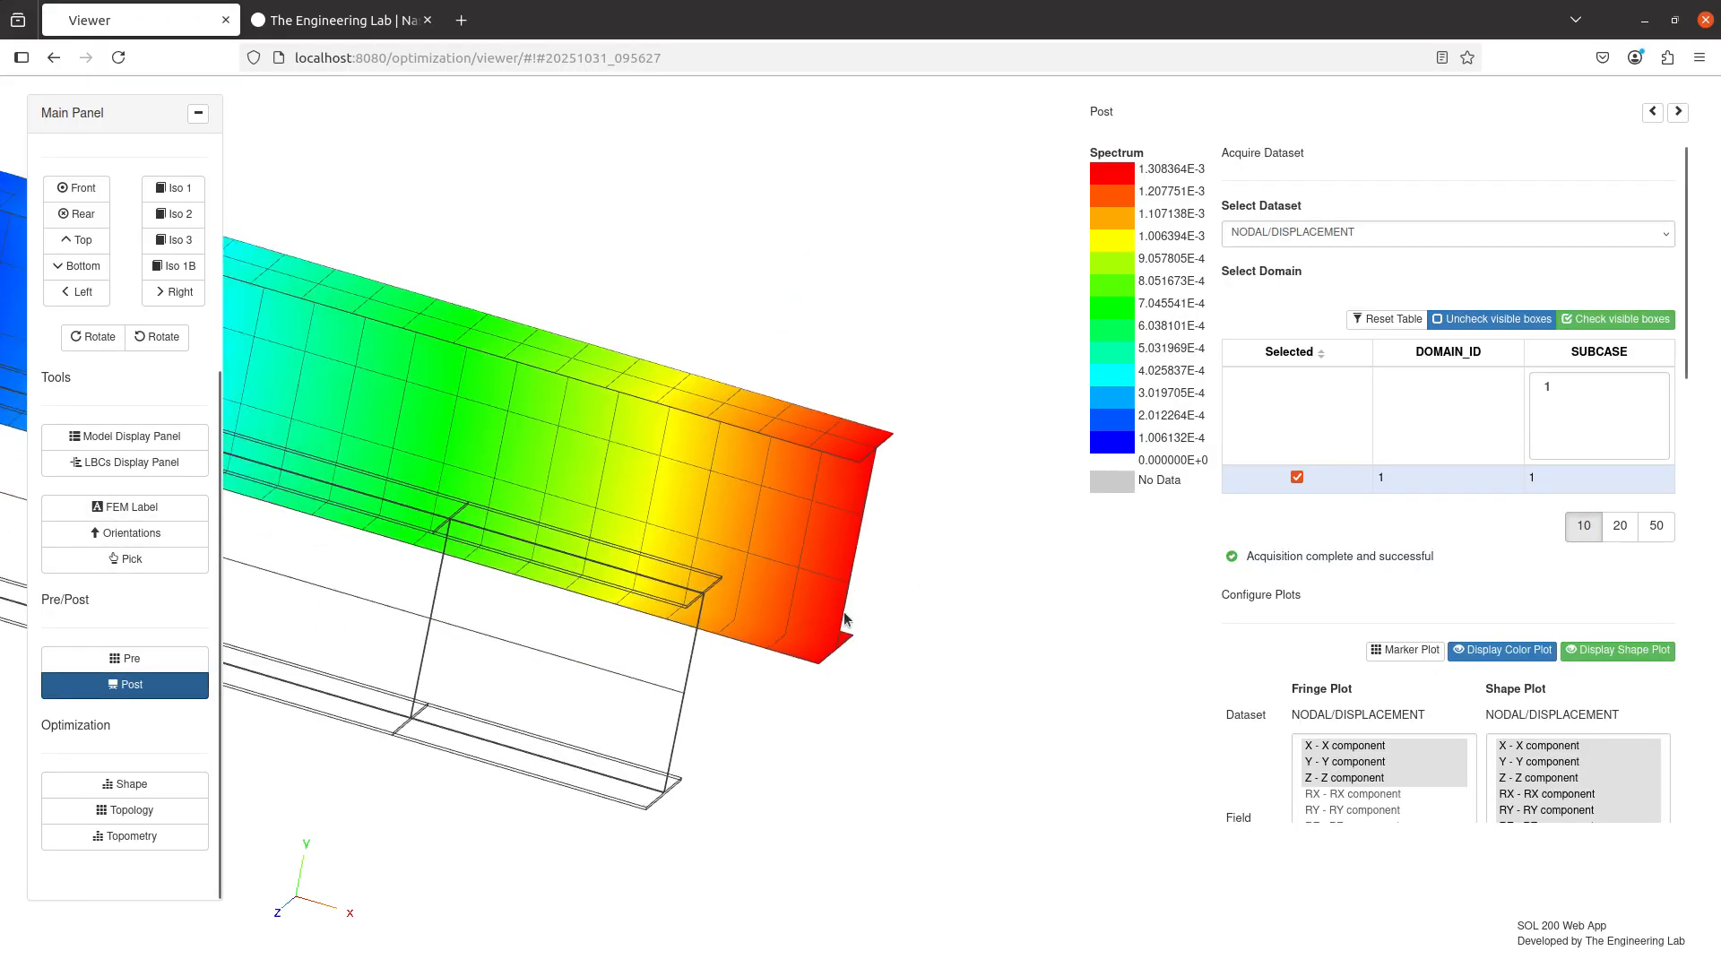
# - Turn on the marker plot for the displacement results and display maximum labels 1 through 10
pyautogui.scroll(-3, 1352, 717)
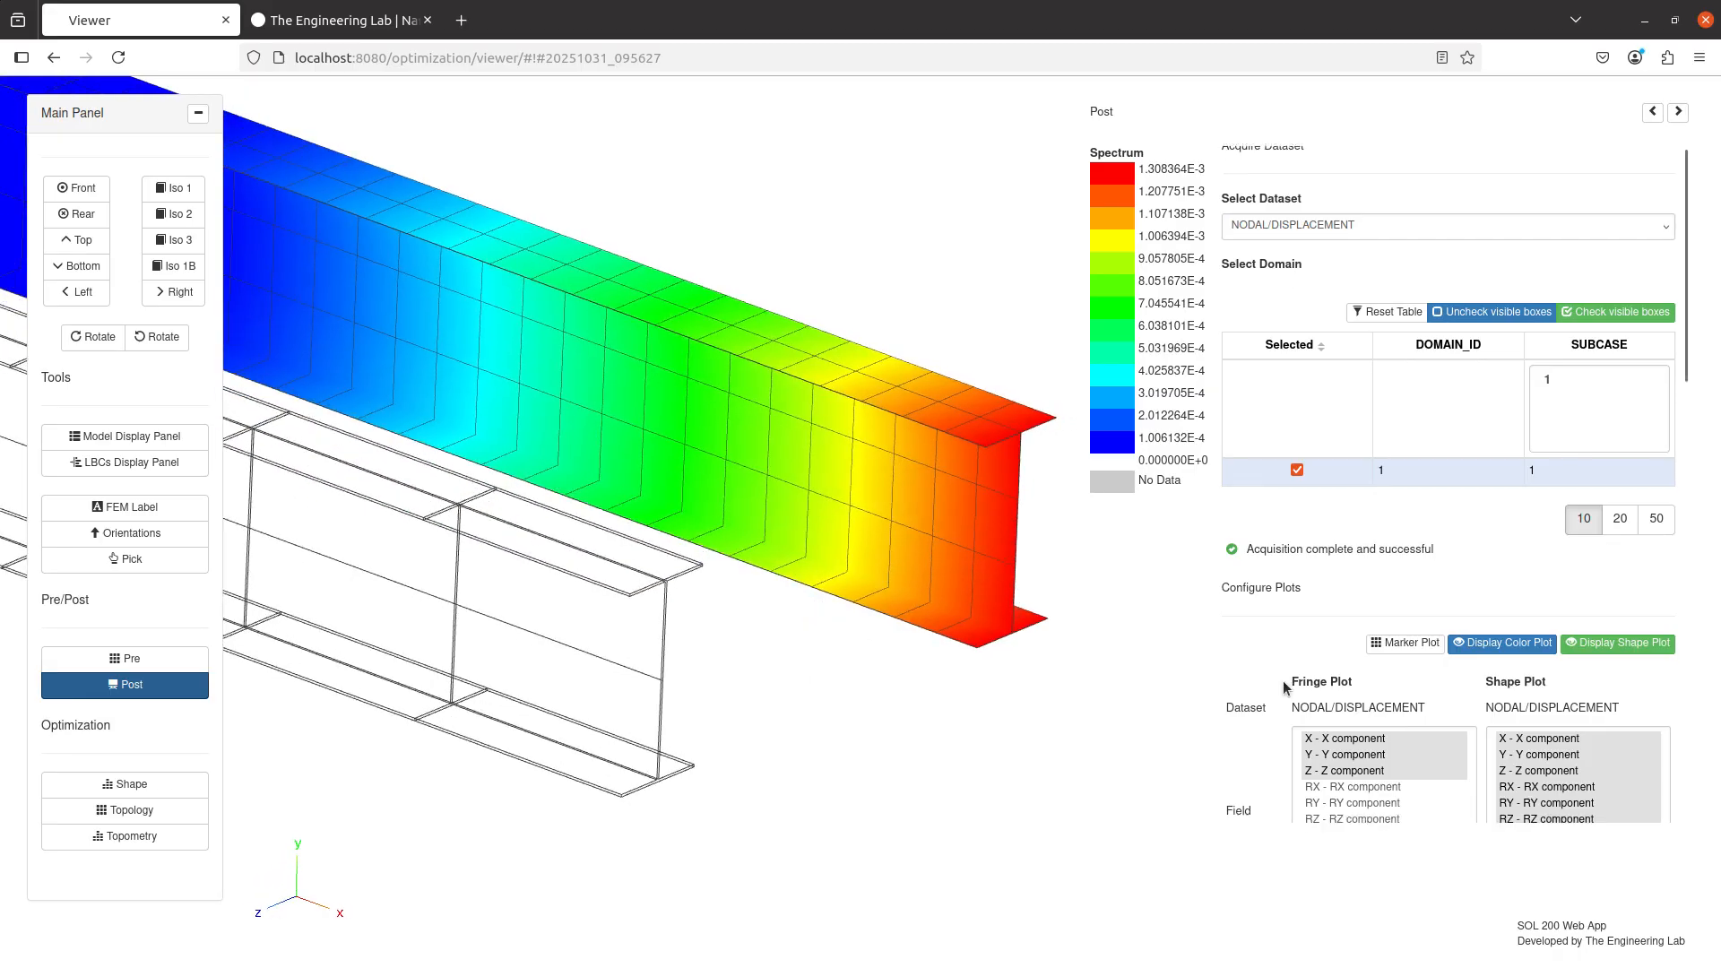
pyautogui.click(1391, 507)
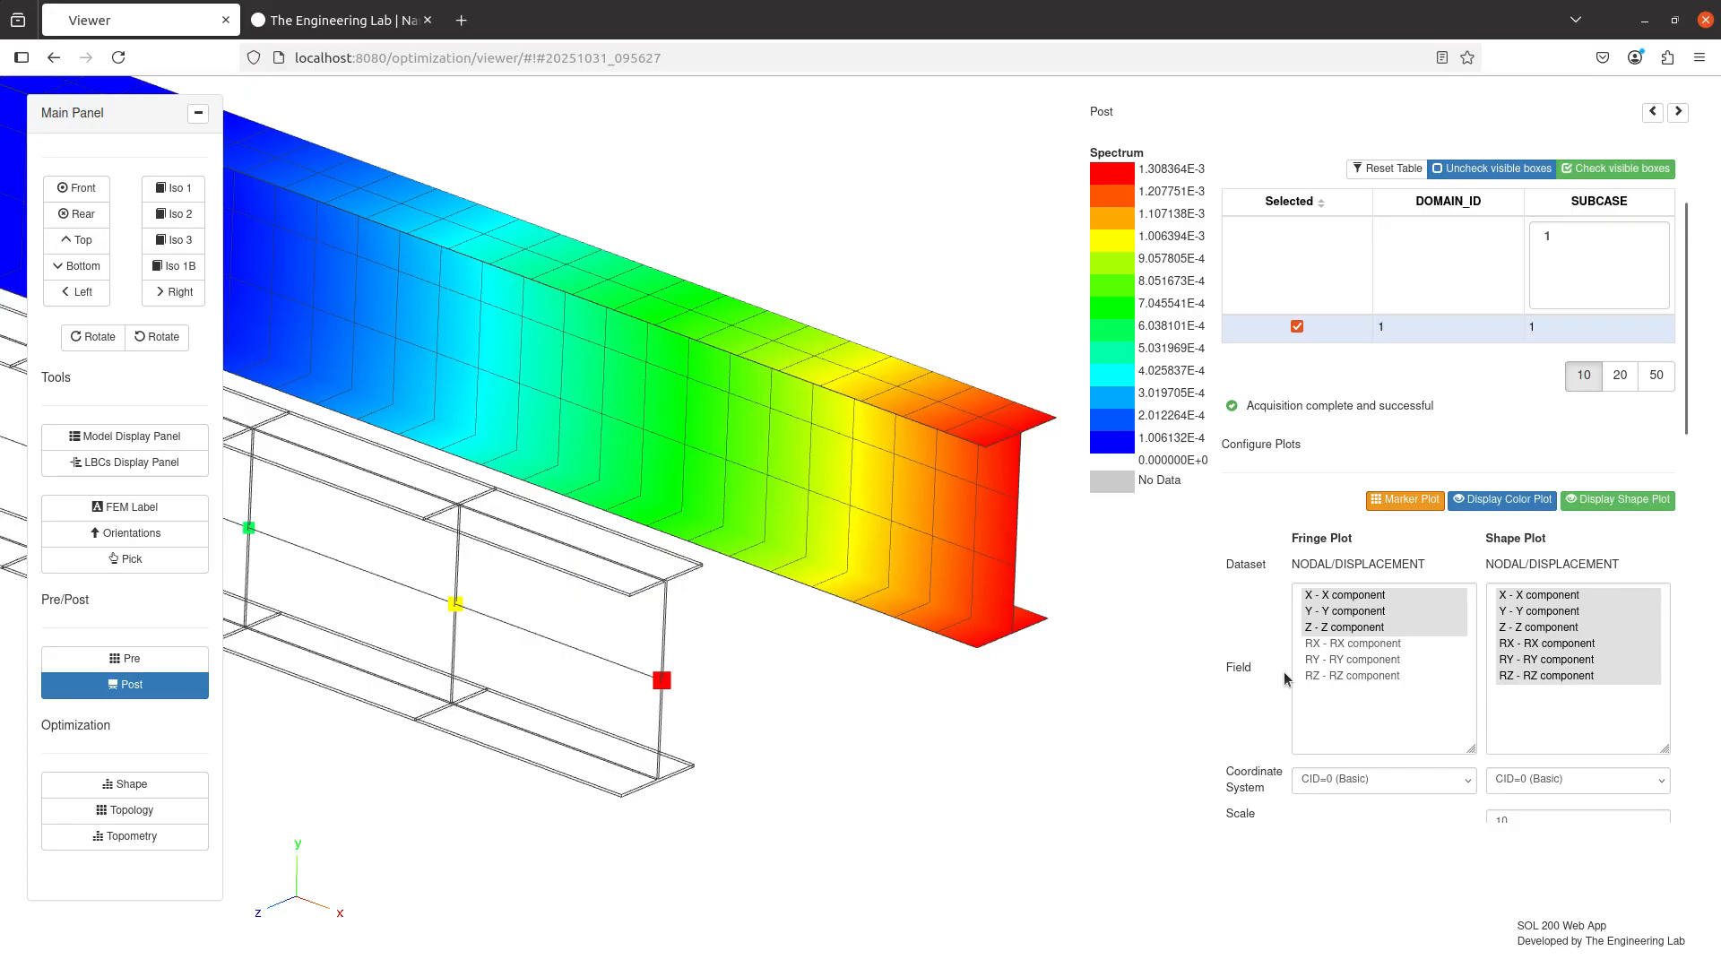
pyautogui.scroll(-4, 1284, 671)
pyautogui.scroll(-3, 1300, 654)
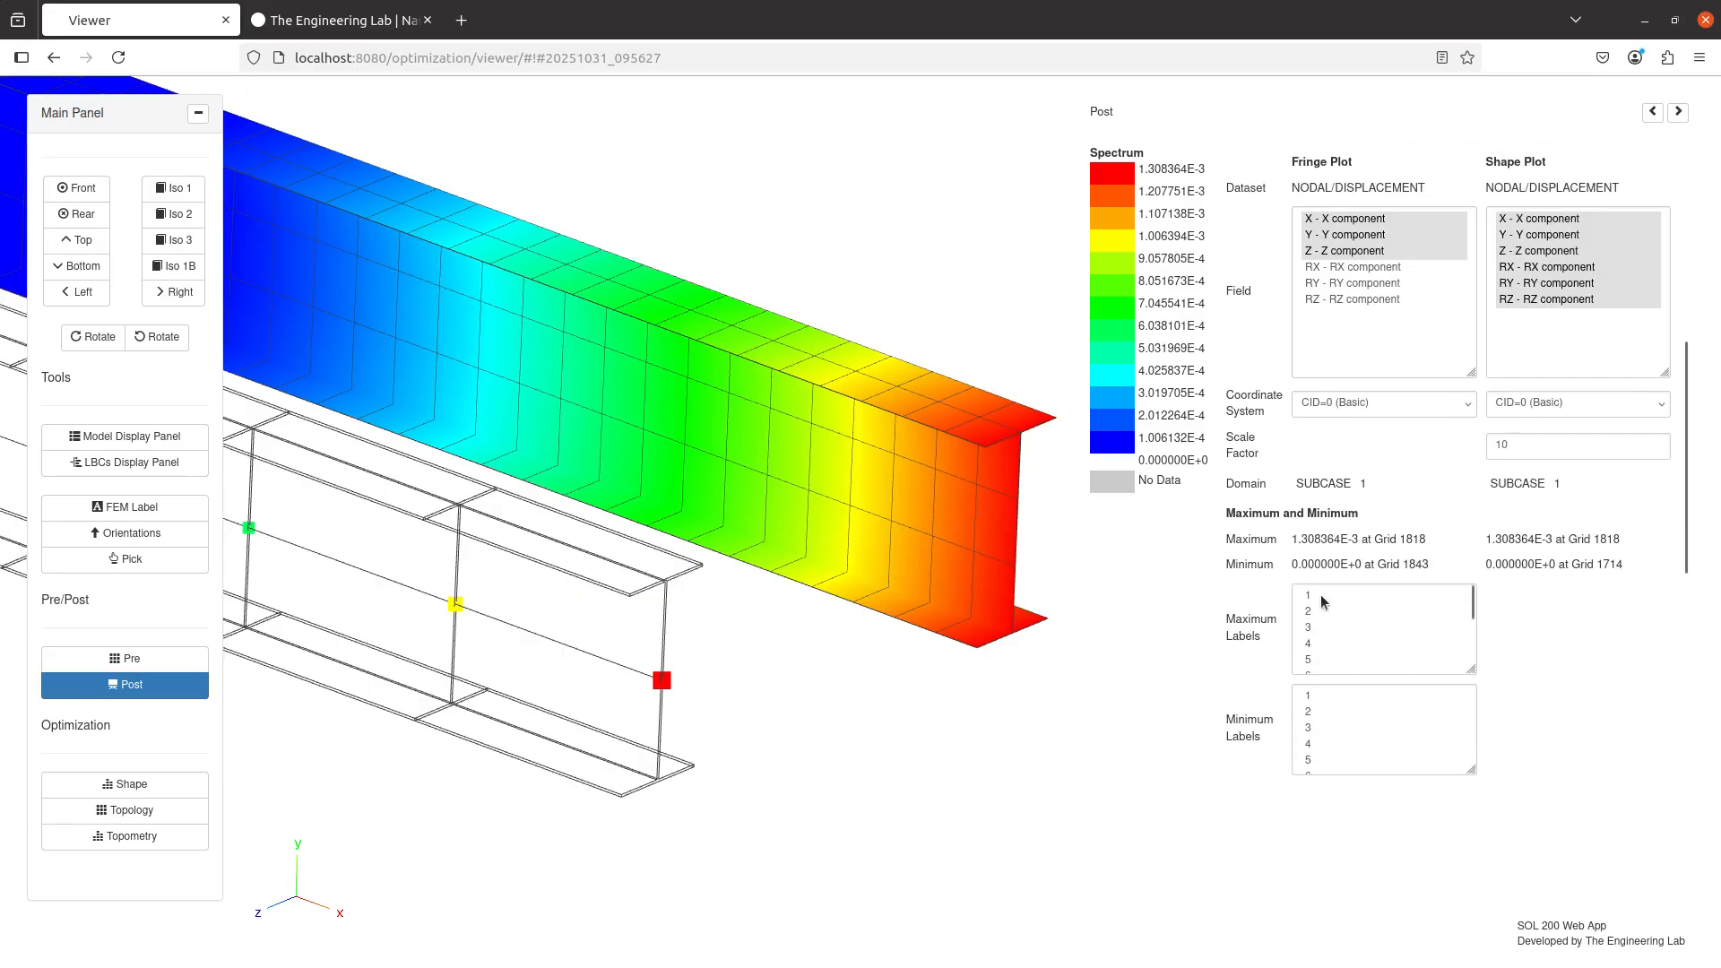
pyautogui.click(1320, 594)
pyautogui.moveTo(1321, 594); pyautogui.dragTo(1326, 678)
# - Examine the maximum displacement label at the free end of the wireframe beam
pyautogui.moveTo(778, 667); pyautogui.dragTo(802, 552)
pyautogui.moveTo(583, 482); pyautogui.dragTo(904, 521)
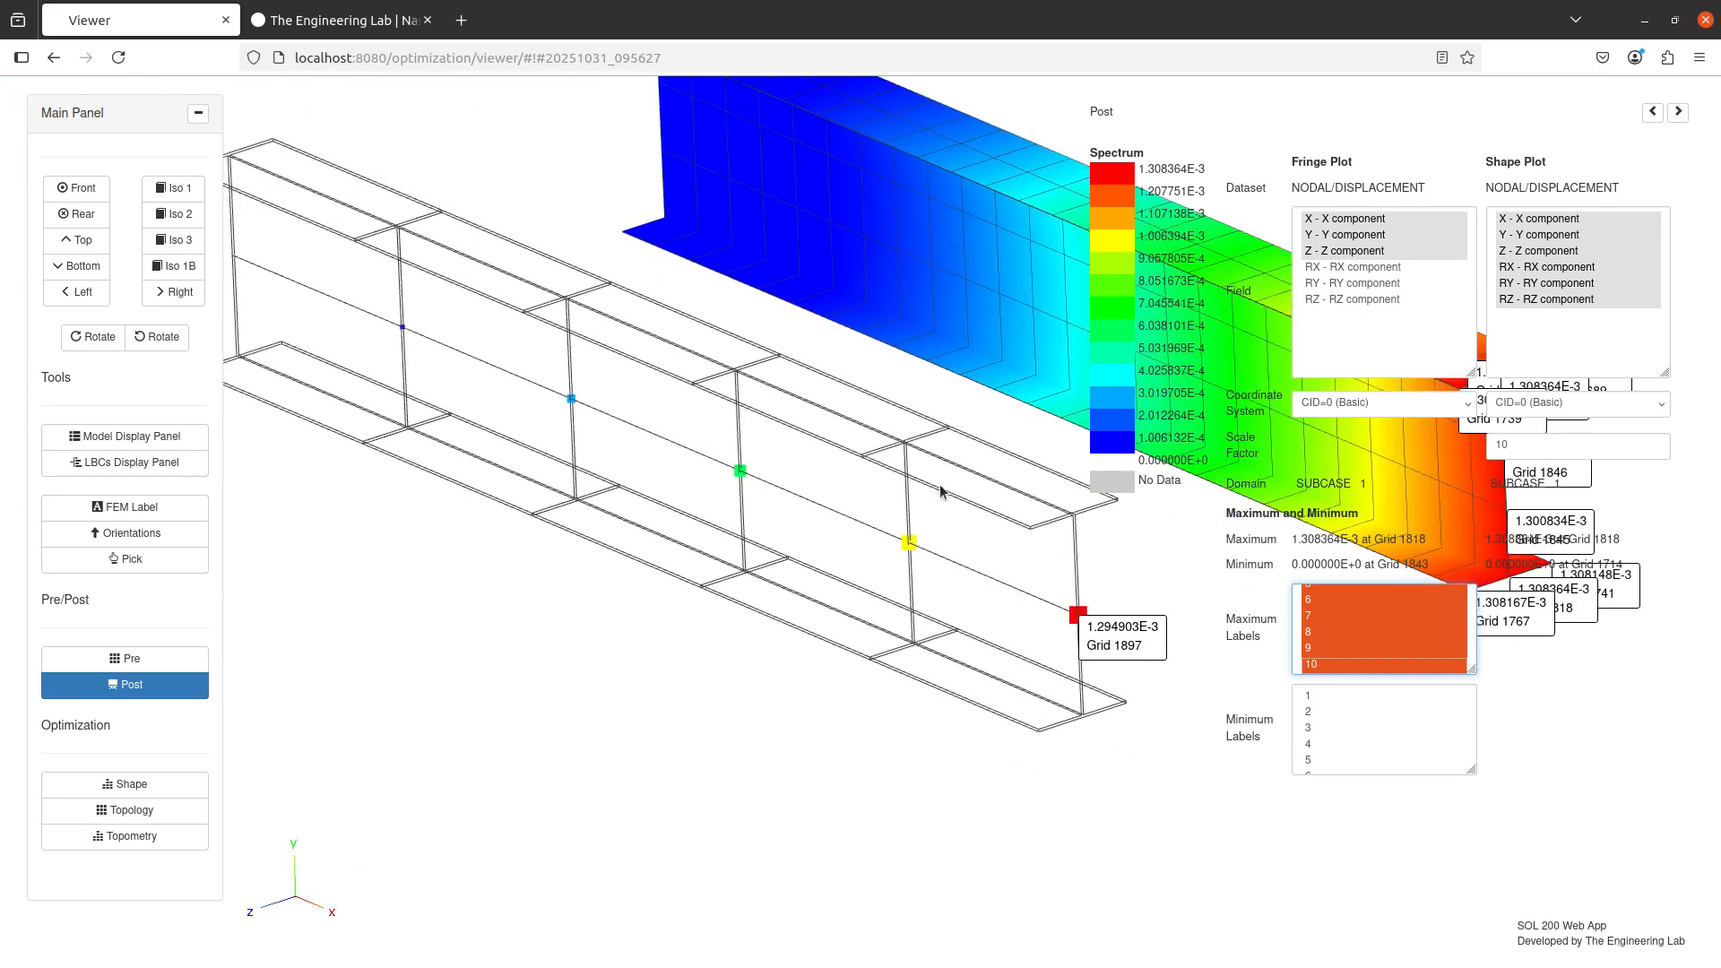
pyautogui.moveTo(817, 459); pyautogui.dragTo(599, 391)
pyautogui.scroll(3, 811, 540)
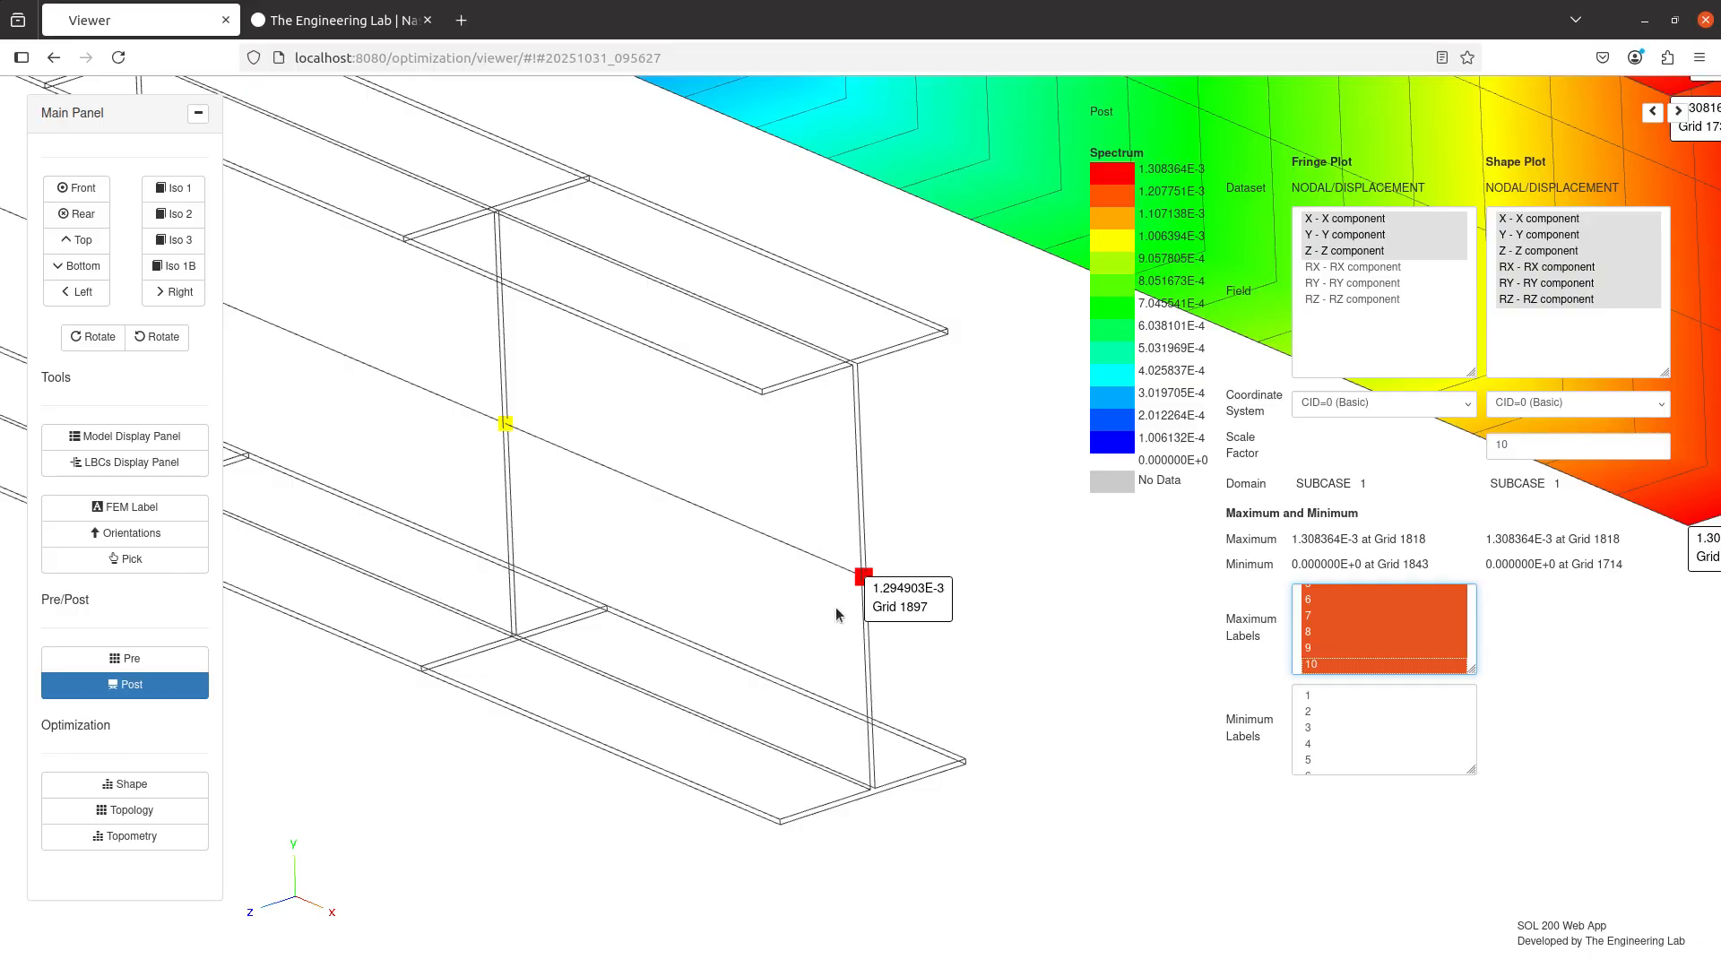
pyautogui.scroll(2, 830, 585)
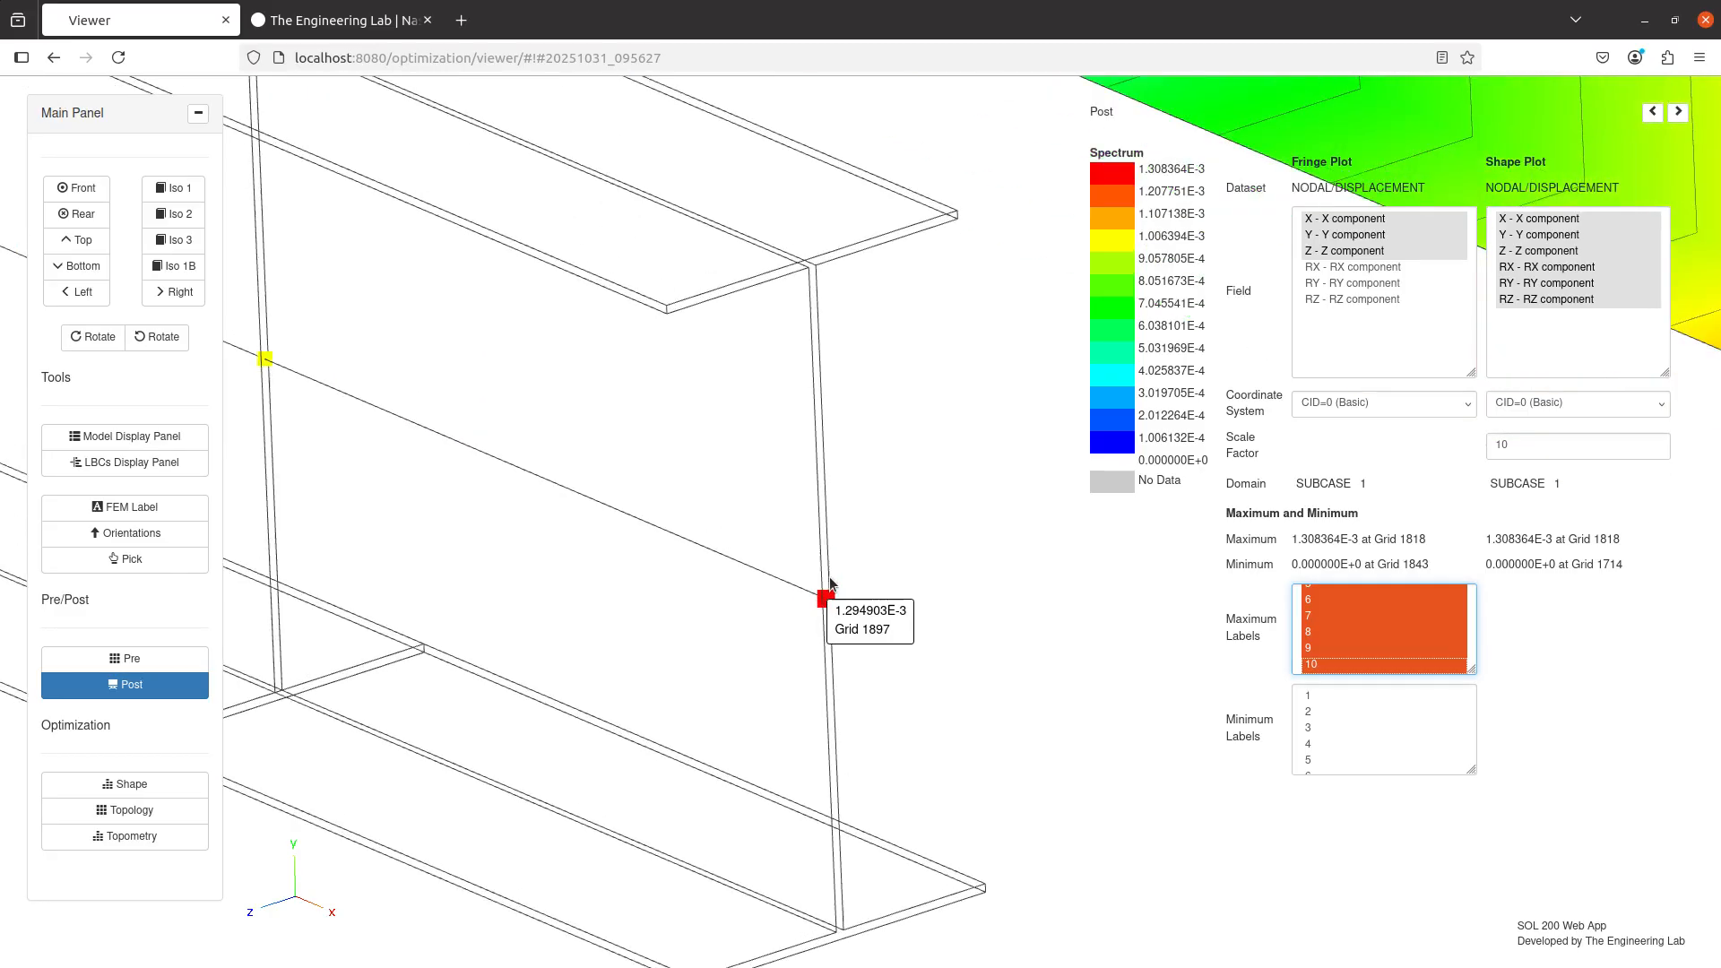
# - Examine the displacement markers along the wireframe beam up to its free end
pyautogui.scroll(1, 830, 584)
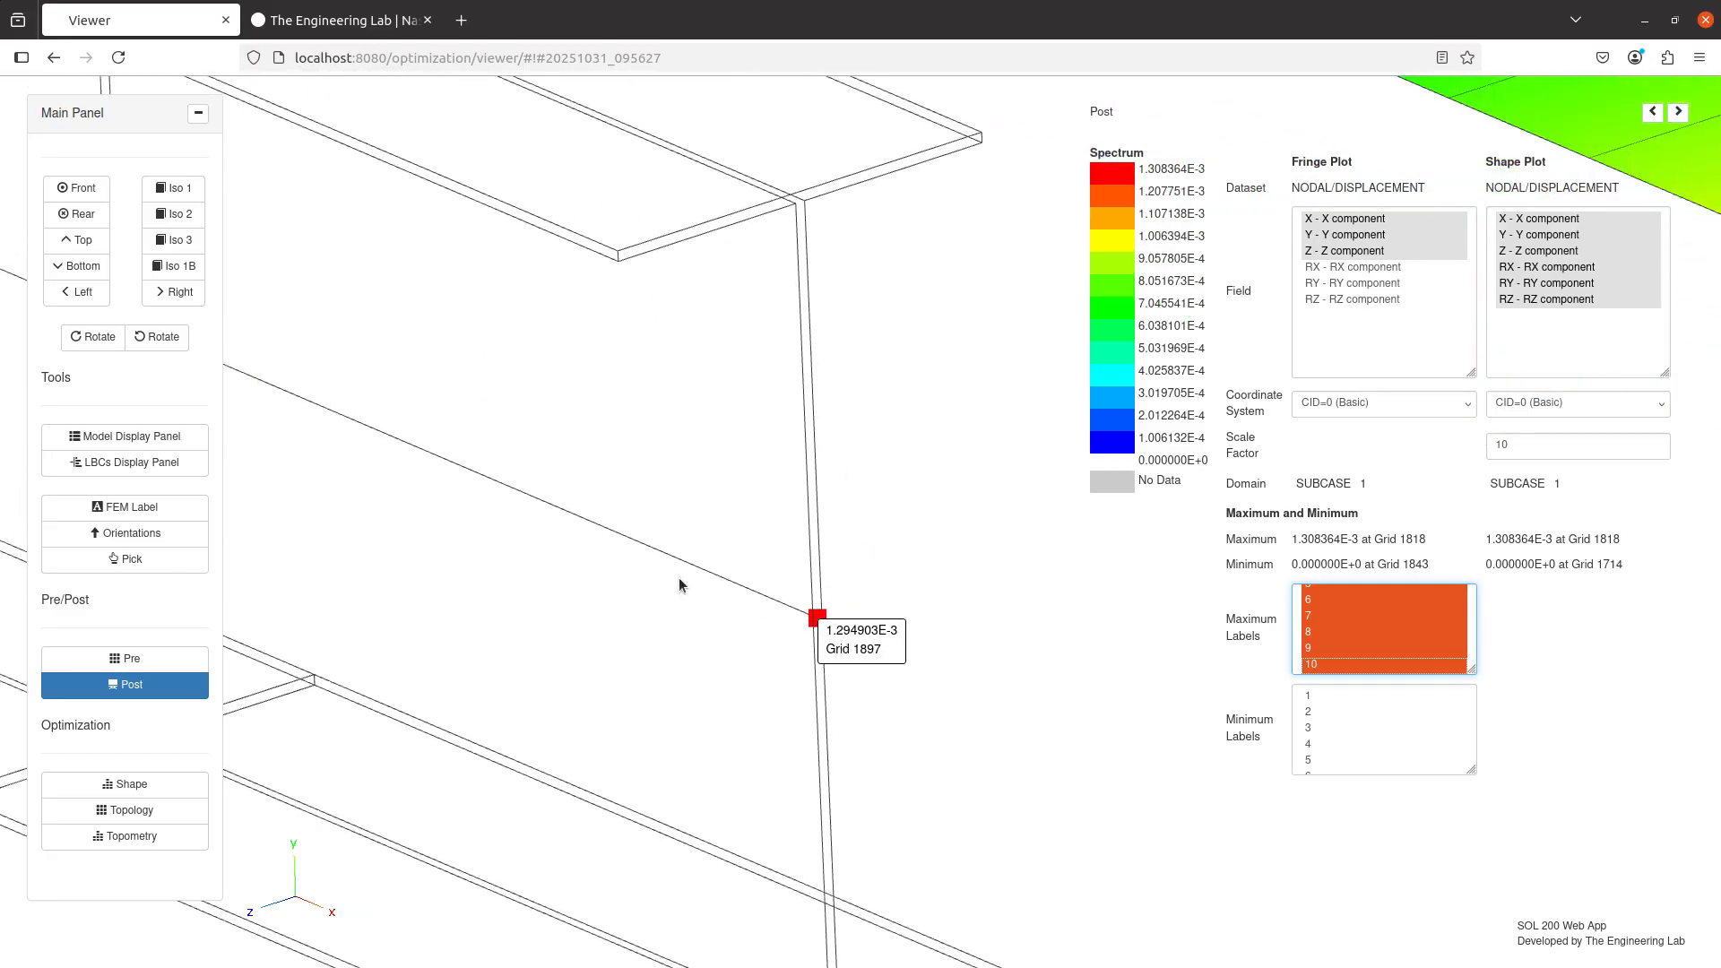
pyautogui.scroll(-4, 679, 584)
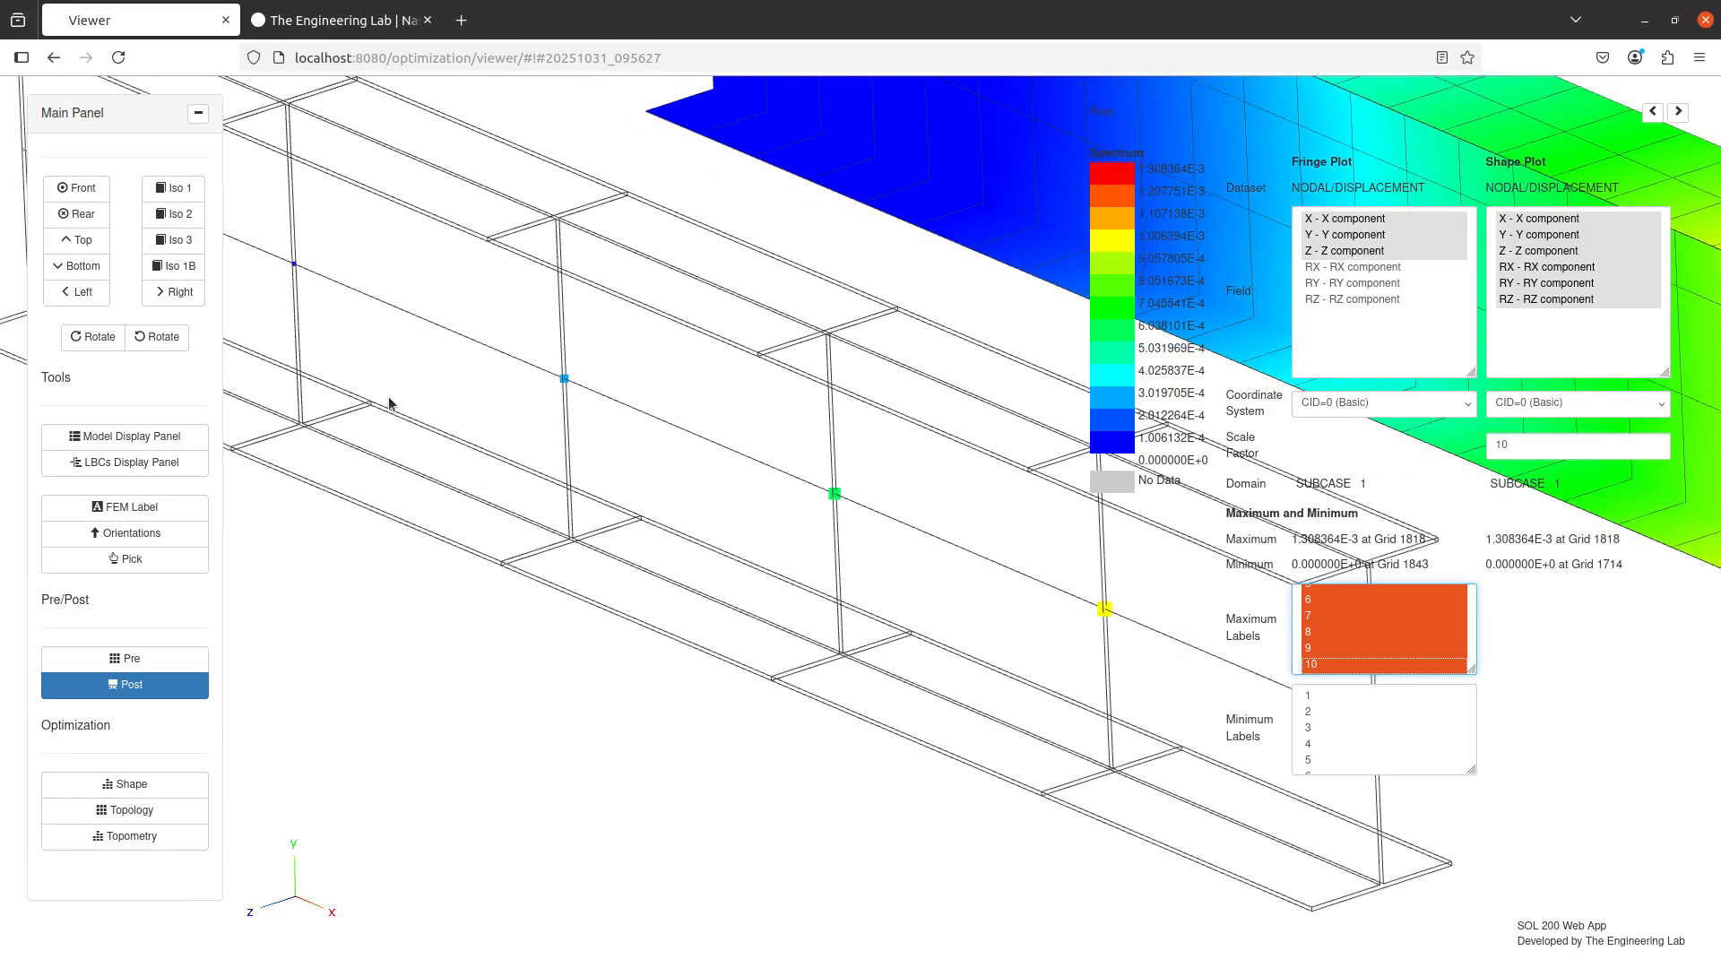
pyautogui.moveTo(848, 502); pyautogui.dragTo(634, 475)
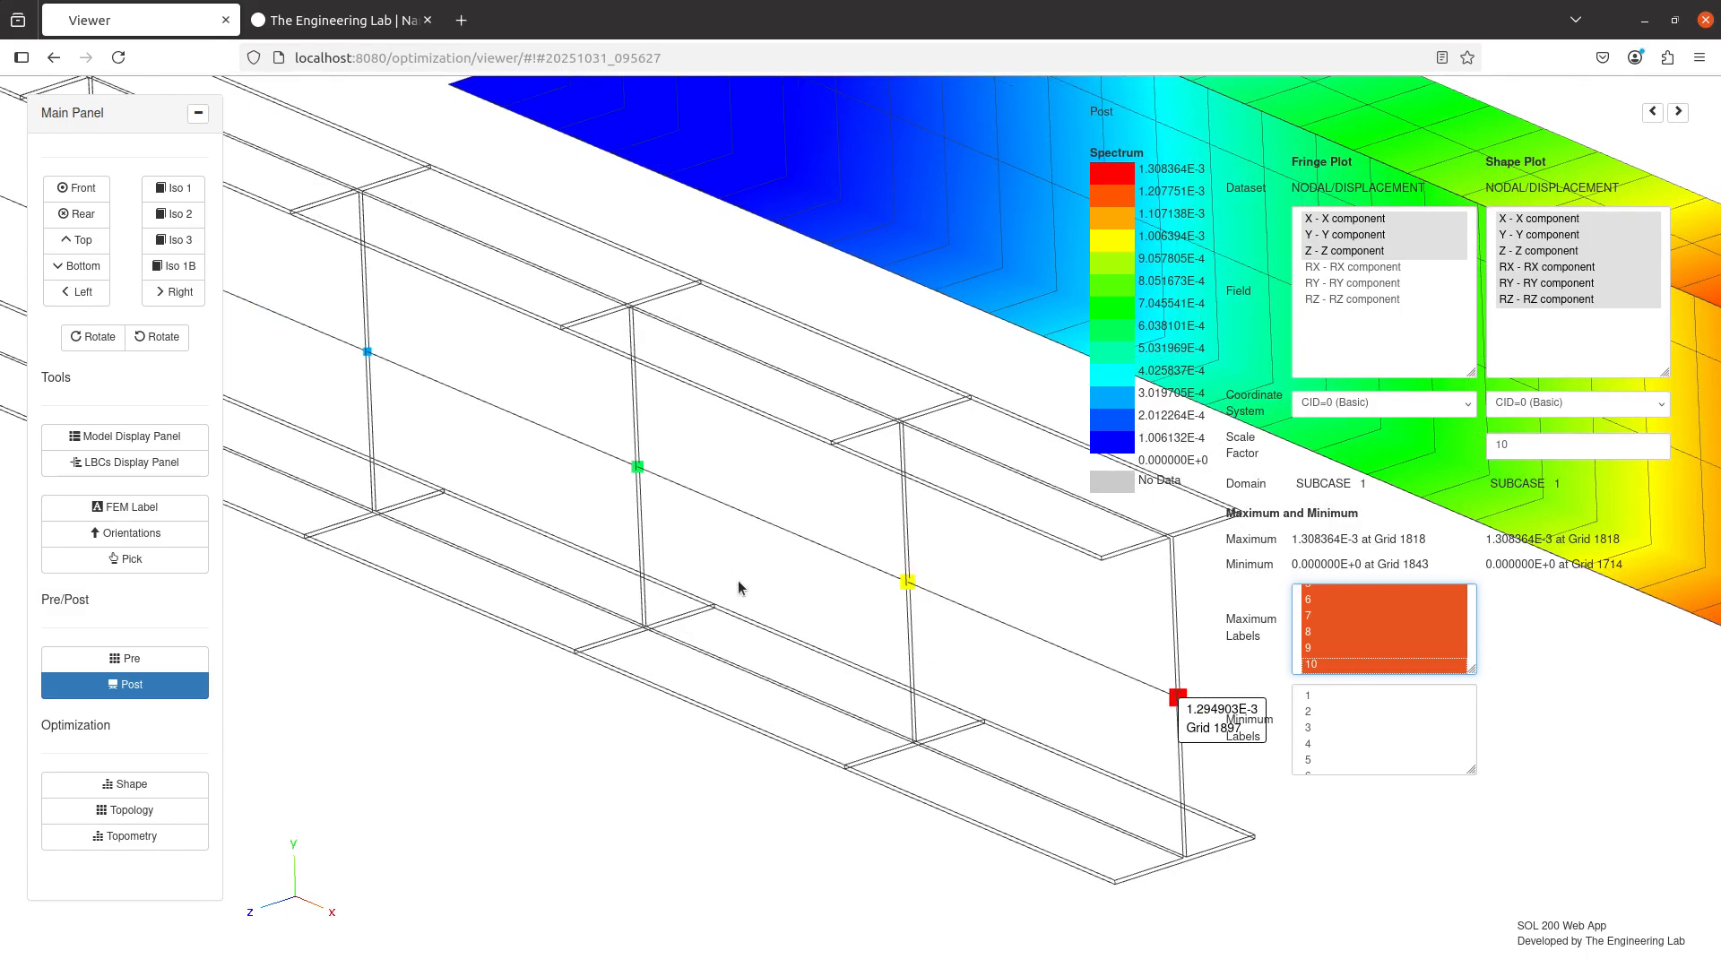
pyautogui.moveTo(996, 676)
pyautogui.mouseDown()
pyautogui.moveTo(696, 563)
pyautogui.moveTo(570, 572)
pyautogui.mouseUp()
pyautogui.scroll(3, 758, 633)
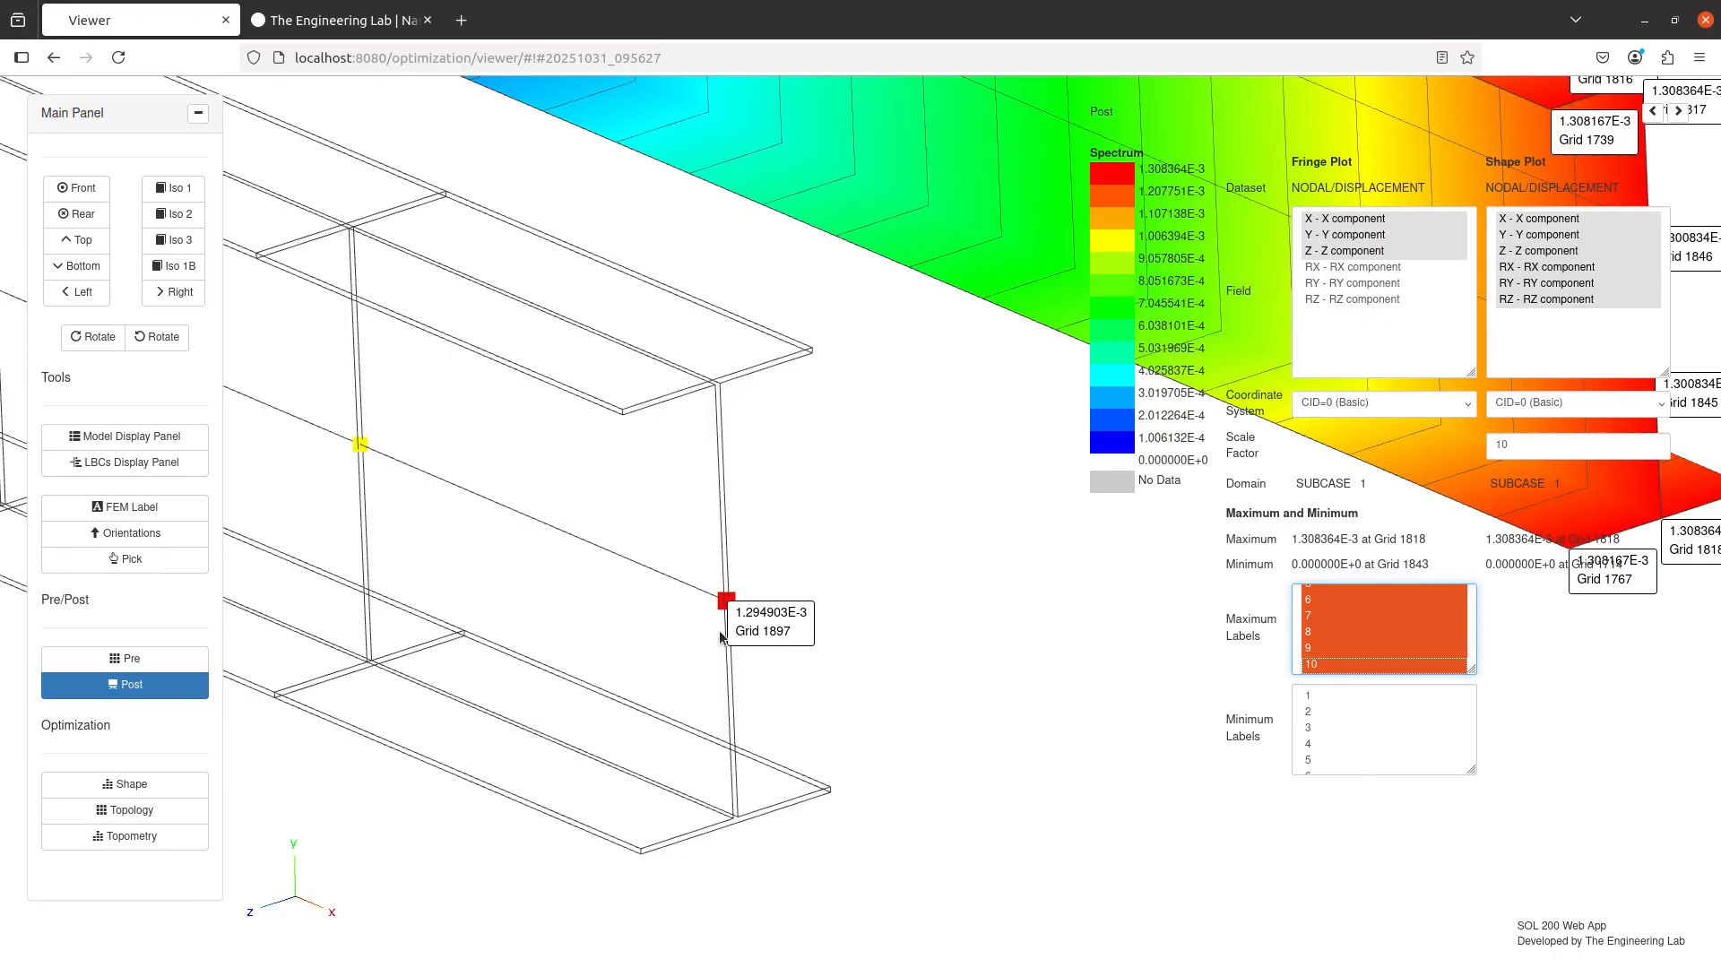
# - Examine the maximum displacement labels around the free end of the shell beam from both sides
pyautogui.moveTo(853, 588); pyautogui.dragTo(413, 696)
pyautogui.moveTo(852, 535); pyautogui.dragTo(387, 640)
pyautogui.moveTo(589, 615); pyautogui.dragTo(653, 655)
pyautogui.scroll(4, 653, 649)
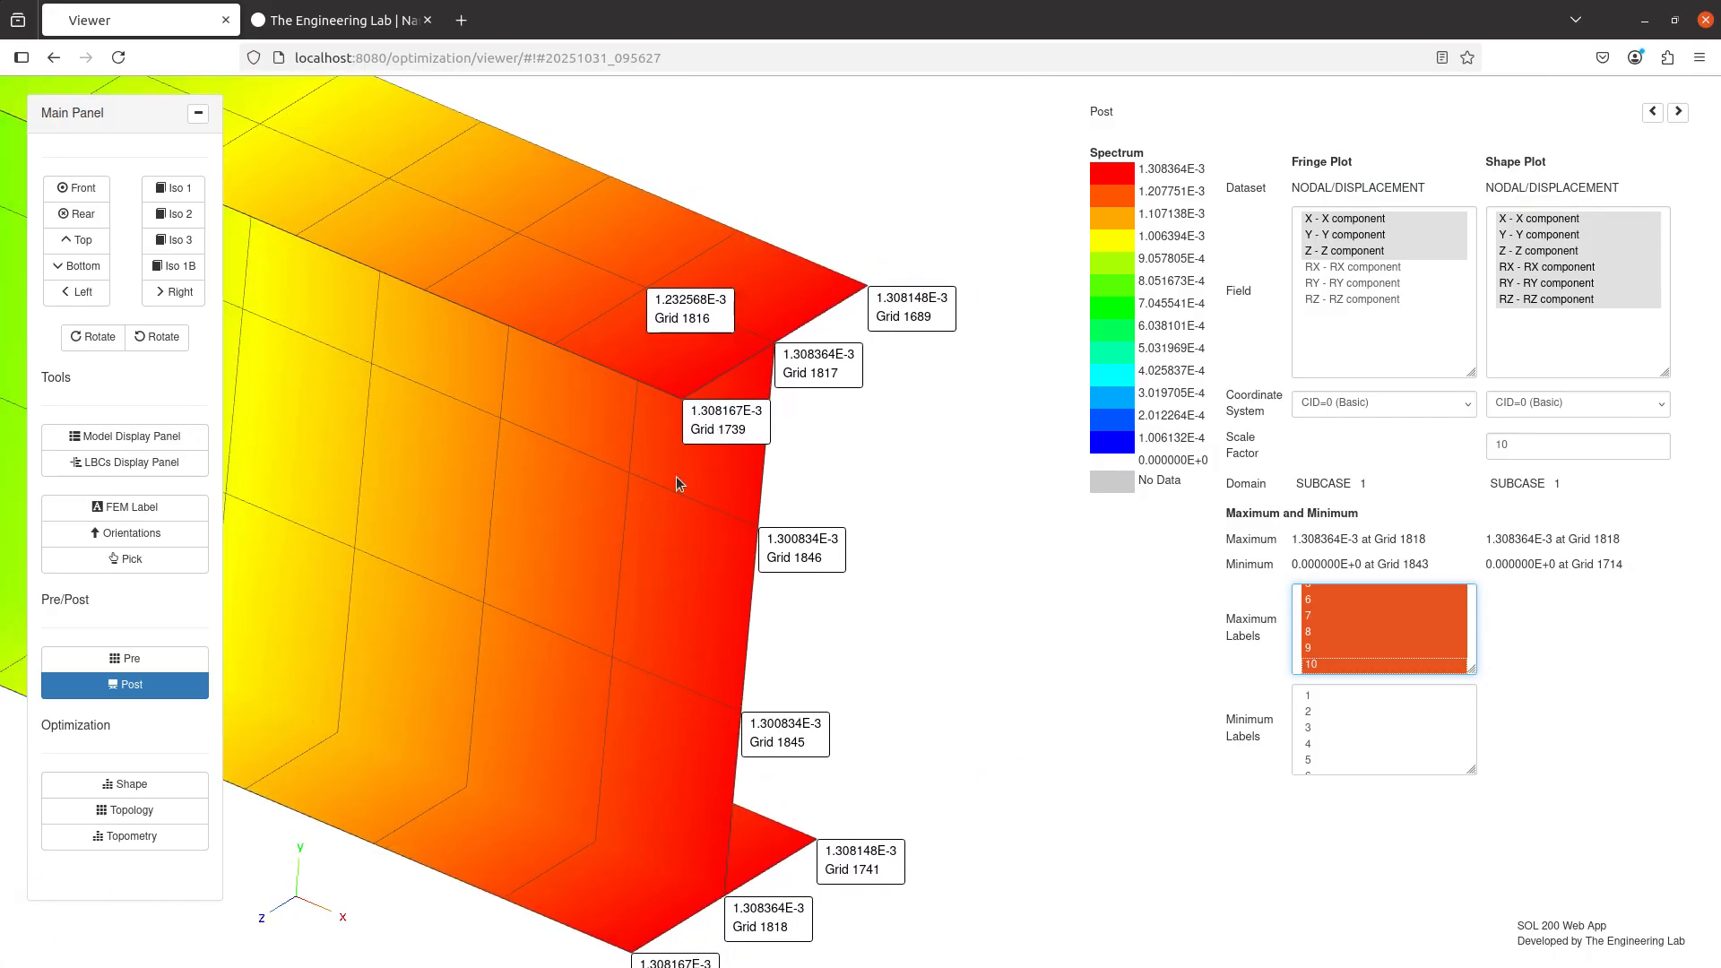
pyautogui.moveTo(676, 476); pyautogui.dragTo(769, 296)
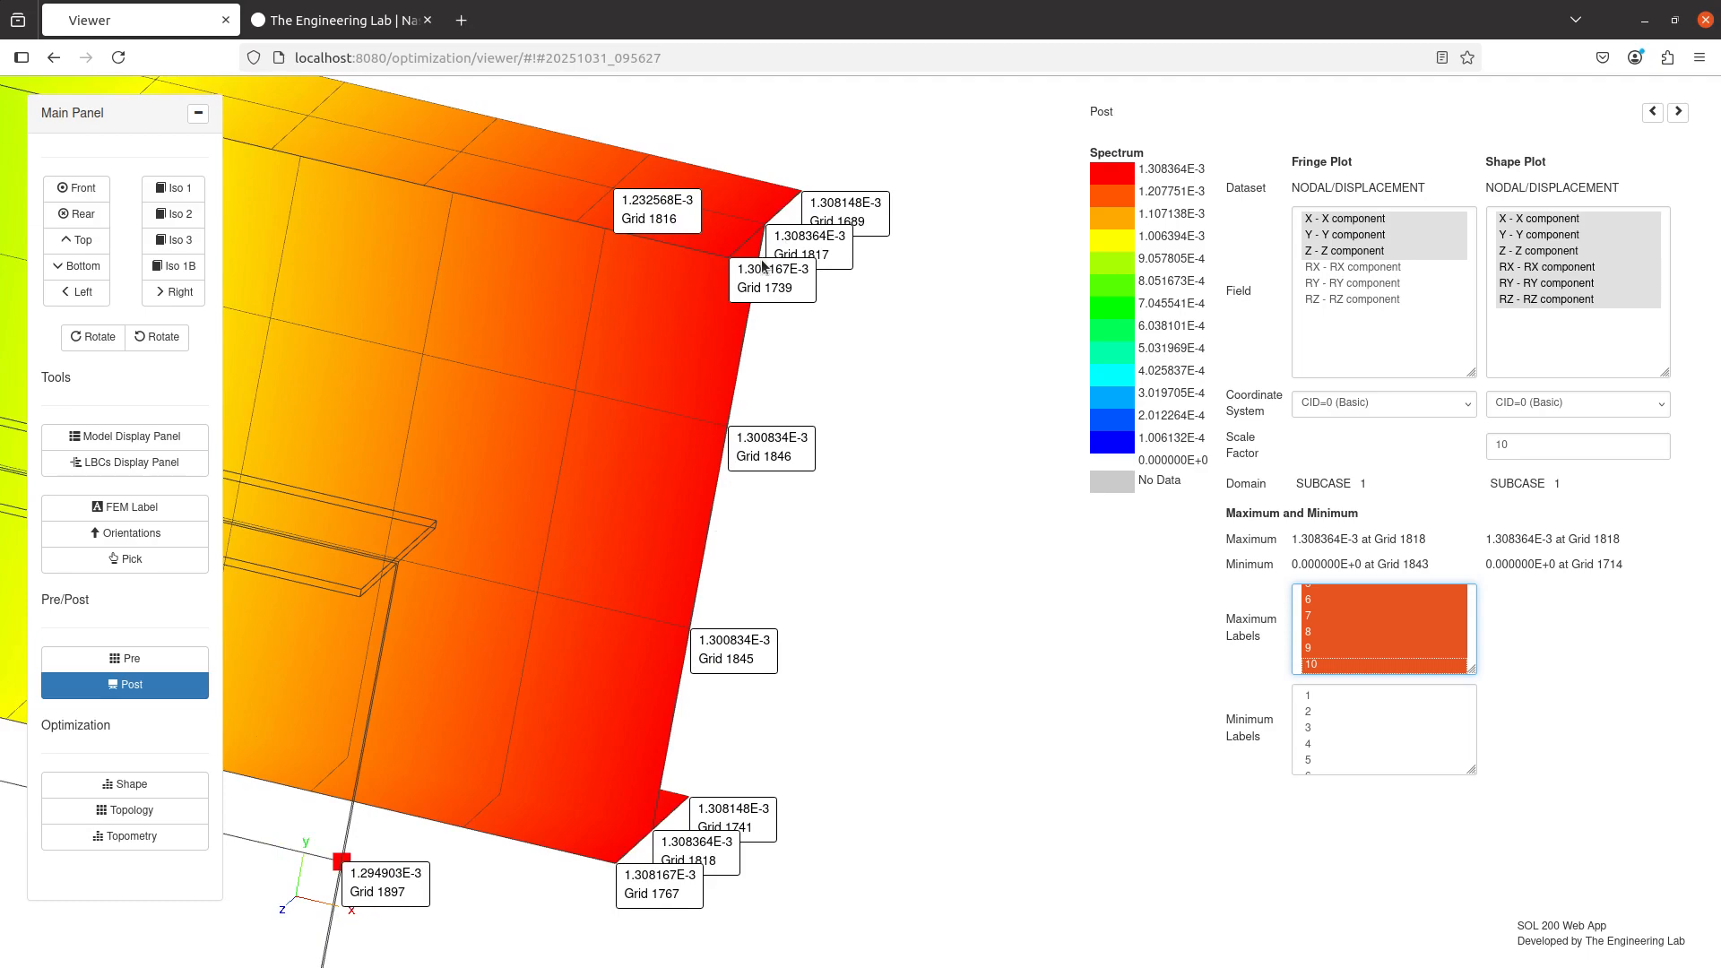
pyautogui.moveTo(776, 580); pyautogui.dragTo(690, 604)
pyautogui.scroll(2, 691, 604)
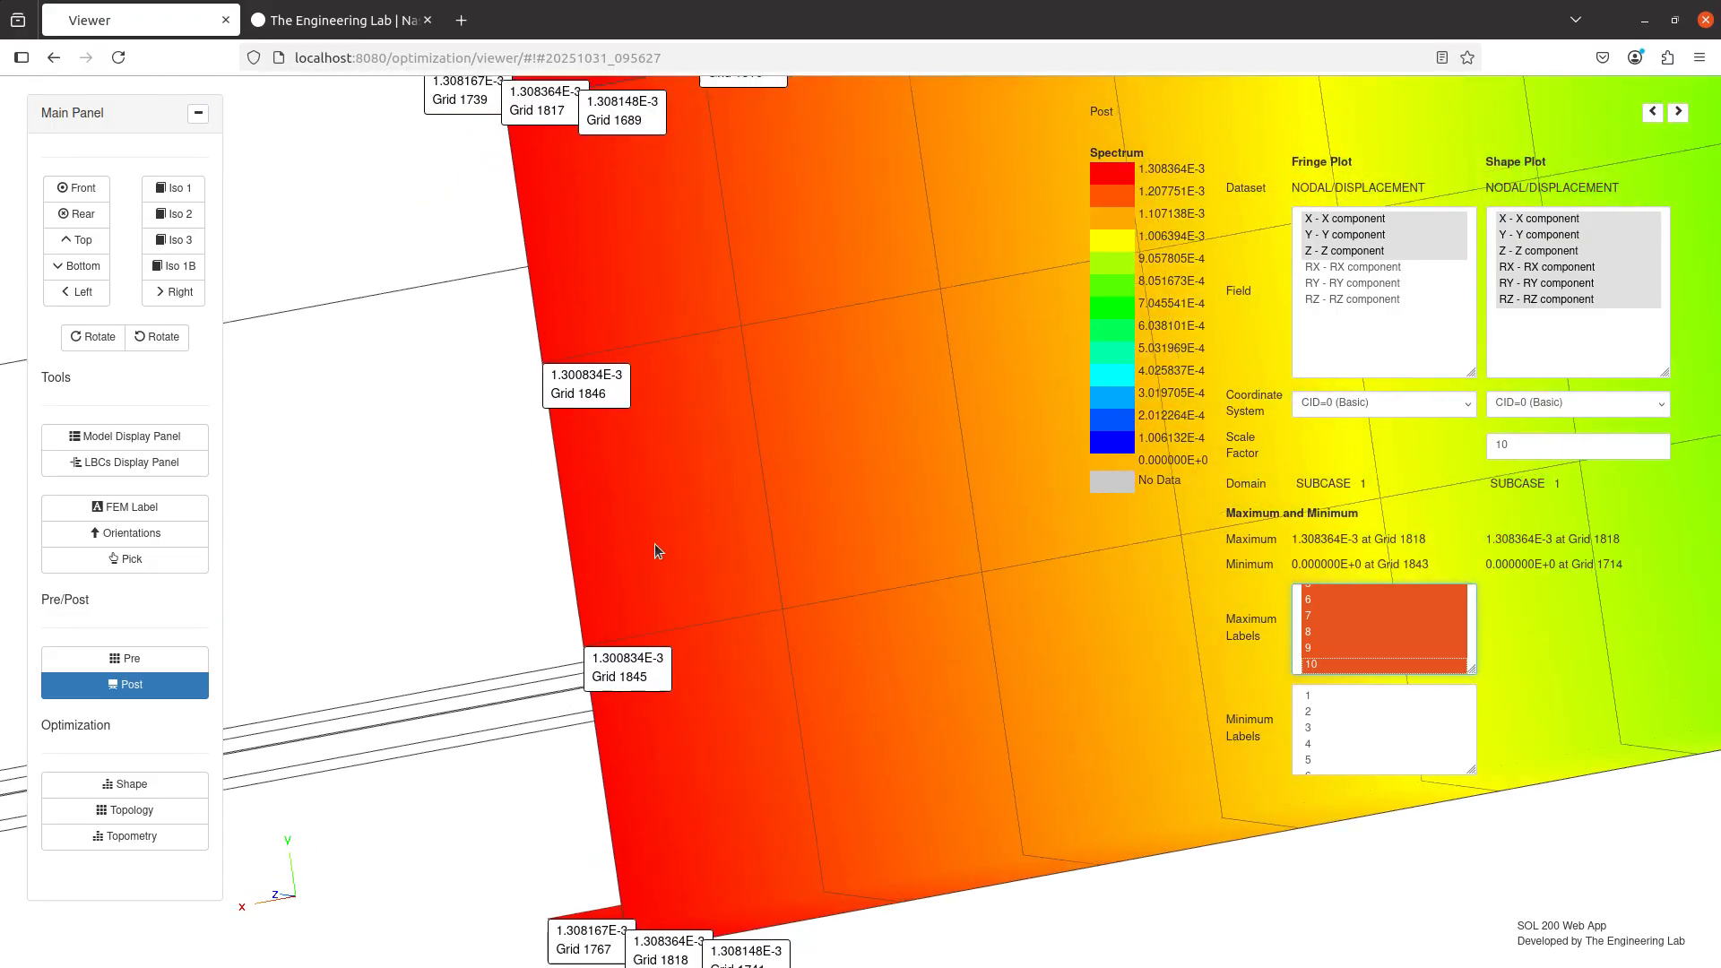
pyautogui.moveTo(631, 498); pyautogui.dragTo(911, 464)
pyautogui.scroll(-3, 511, 599)
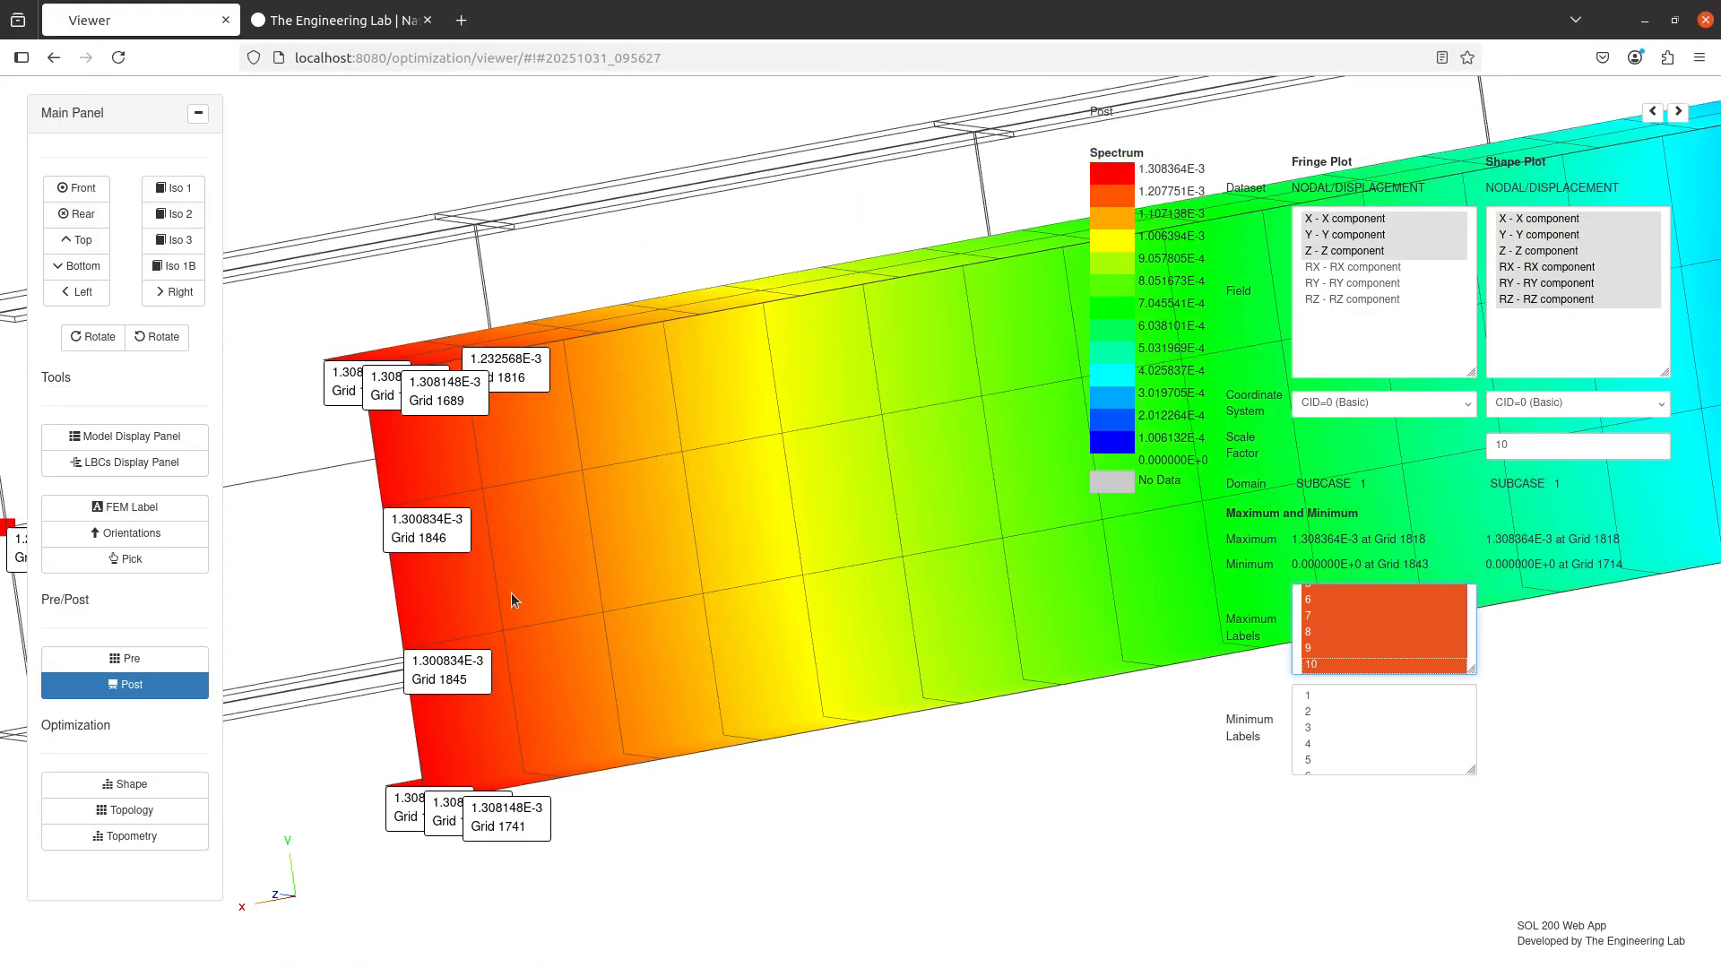
# - Switch to Notepad++, highlight the two-line MONDSP1 P101 entry, and return to the Viewer
pyautogui.hotkey('alt', 'Tab')
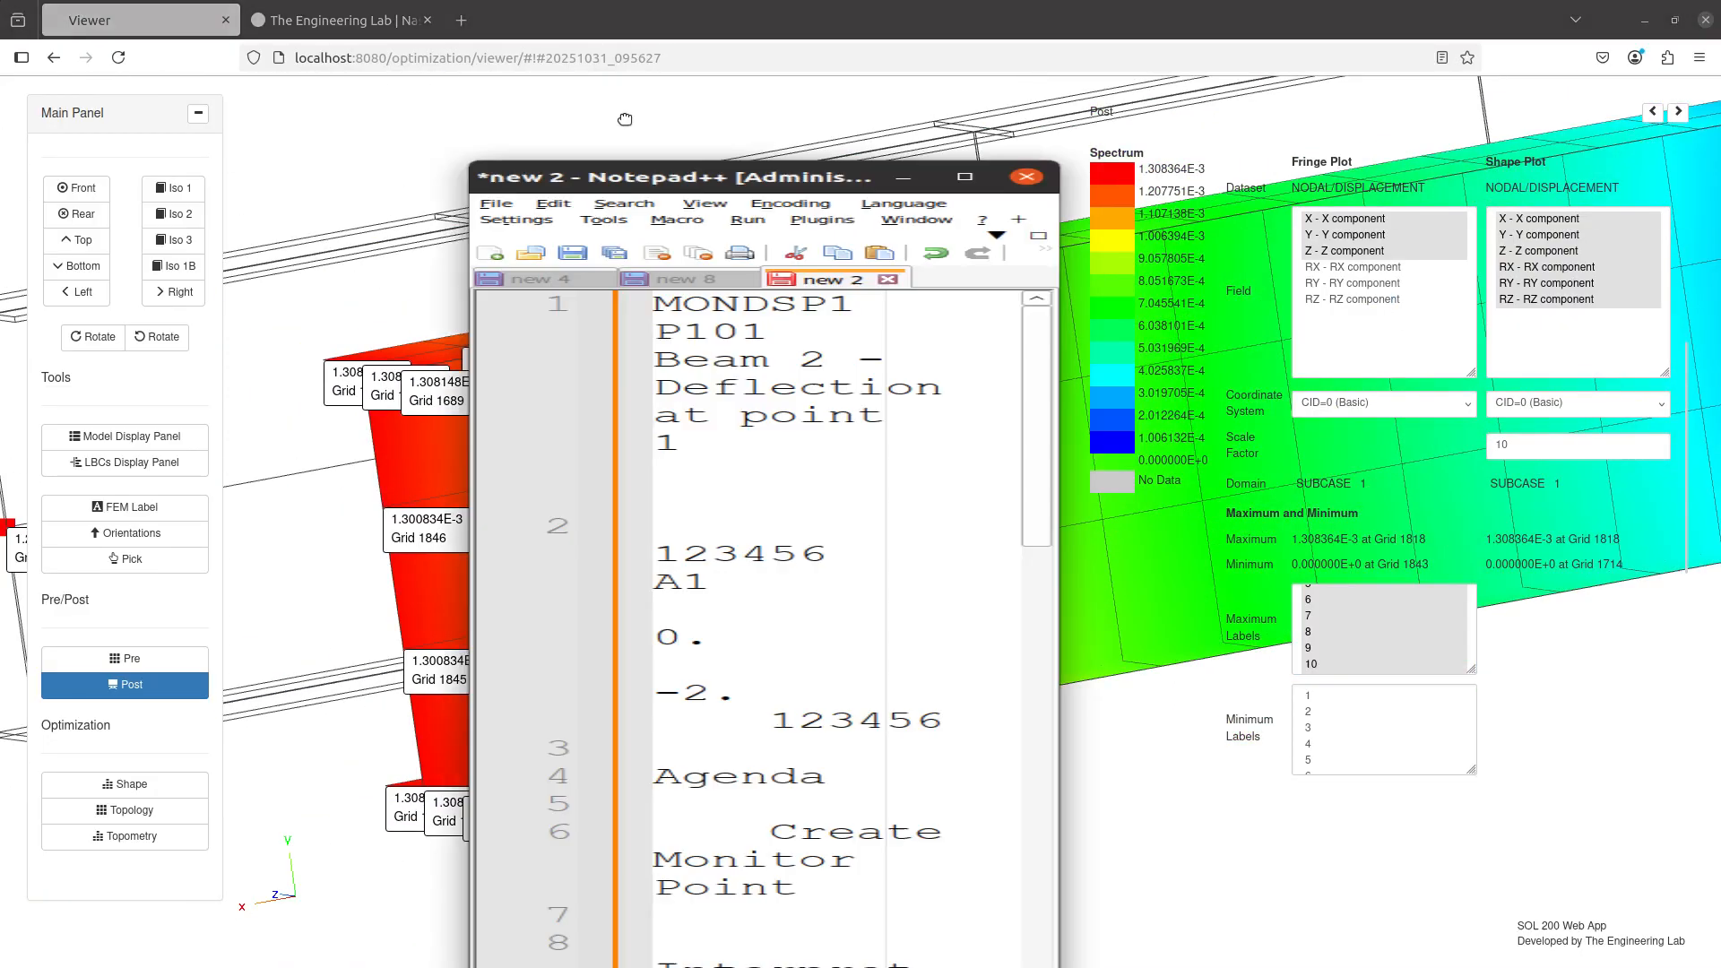
pyautogui.moveTo(44, 134); pyautogui.dragTo(46, 115)
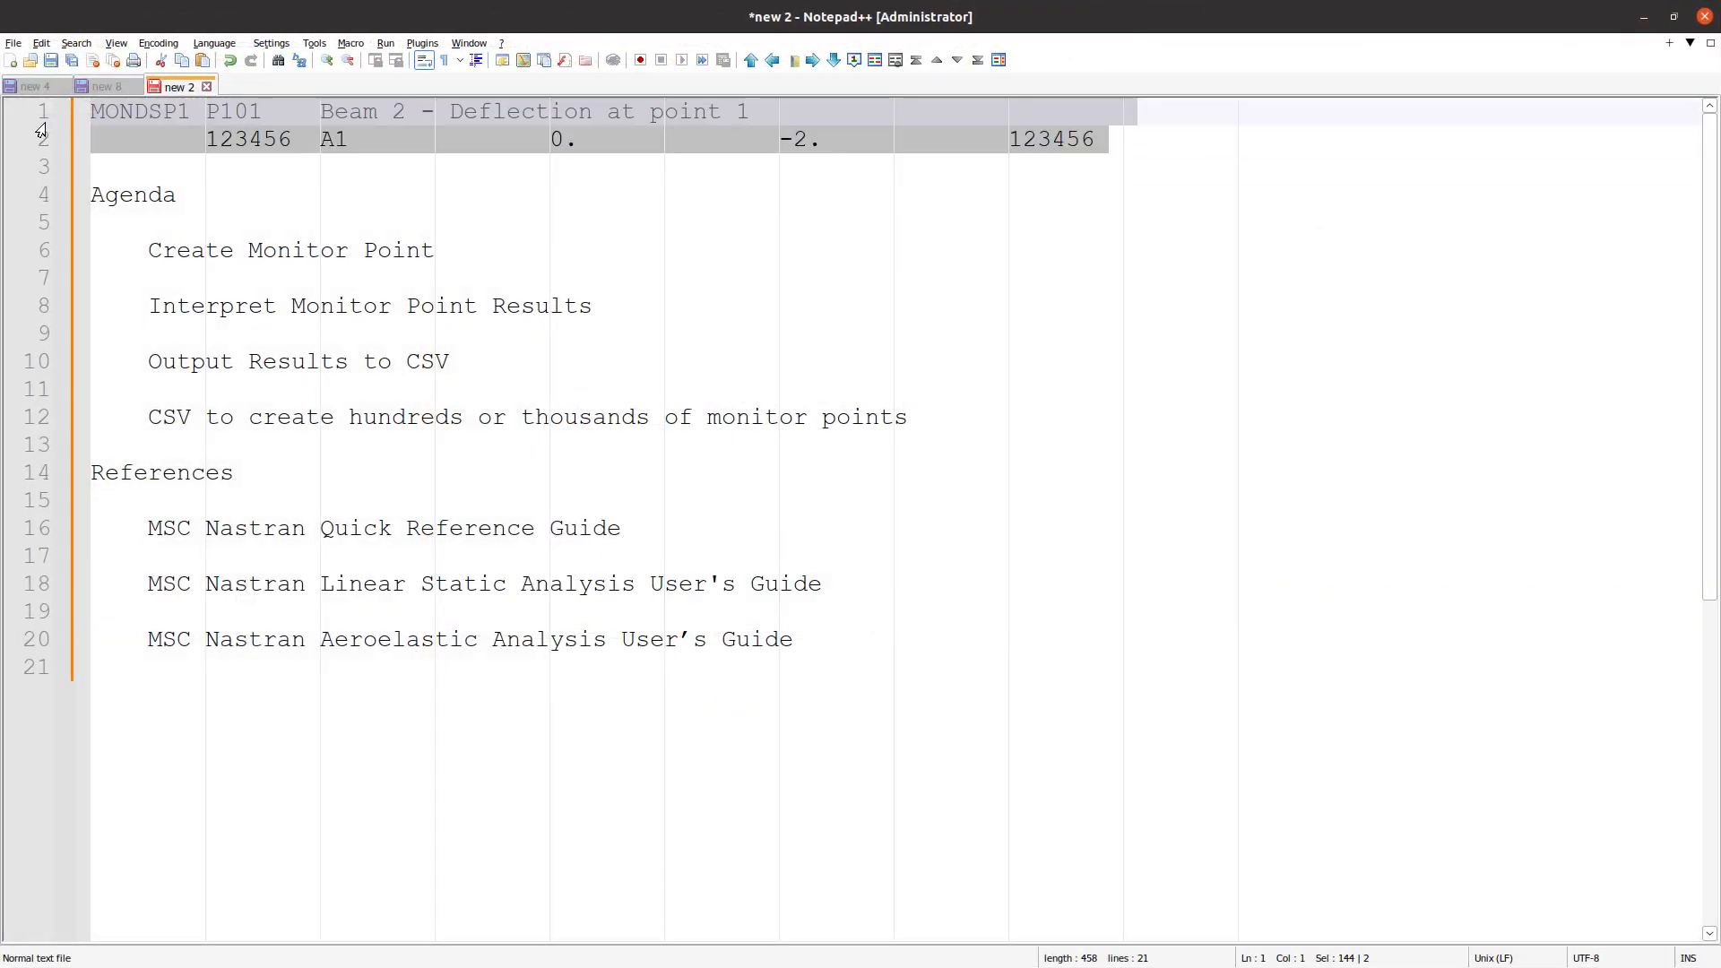
pyautogui.hotkey('alt', 'Tab')
# - Compare the displacement labels on the shell beam's free-end web edge with the label on the wireframe beam
pyautogui.scroll(5, 950, 542)
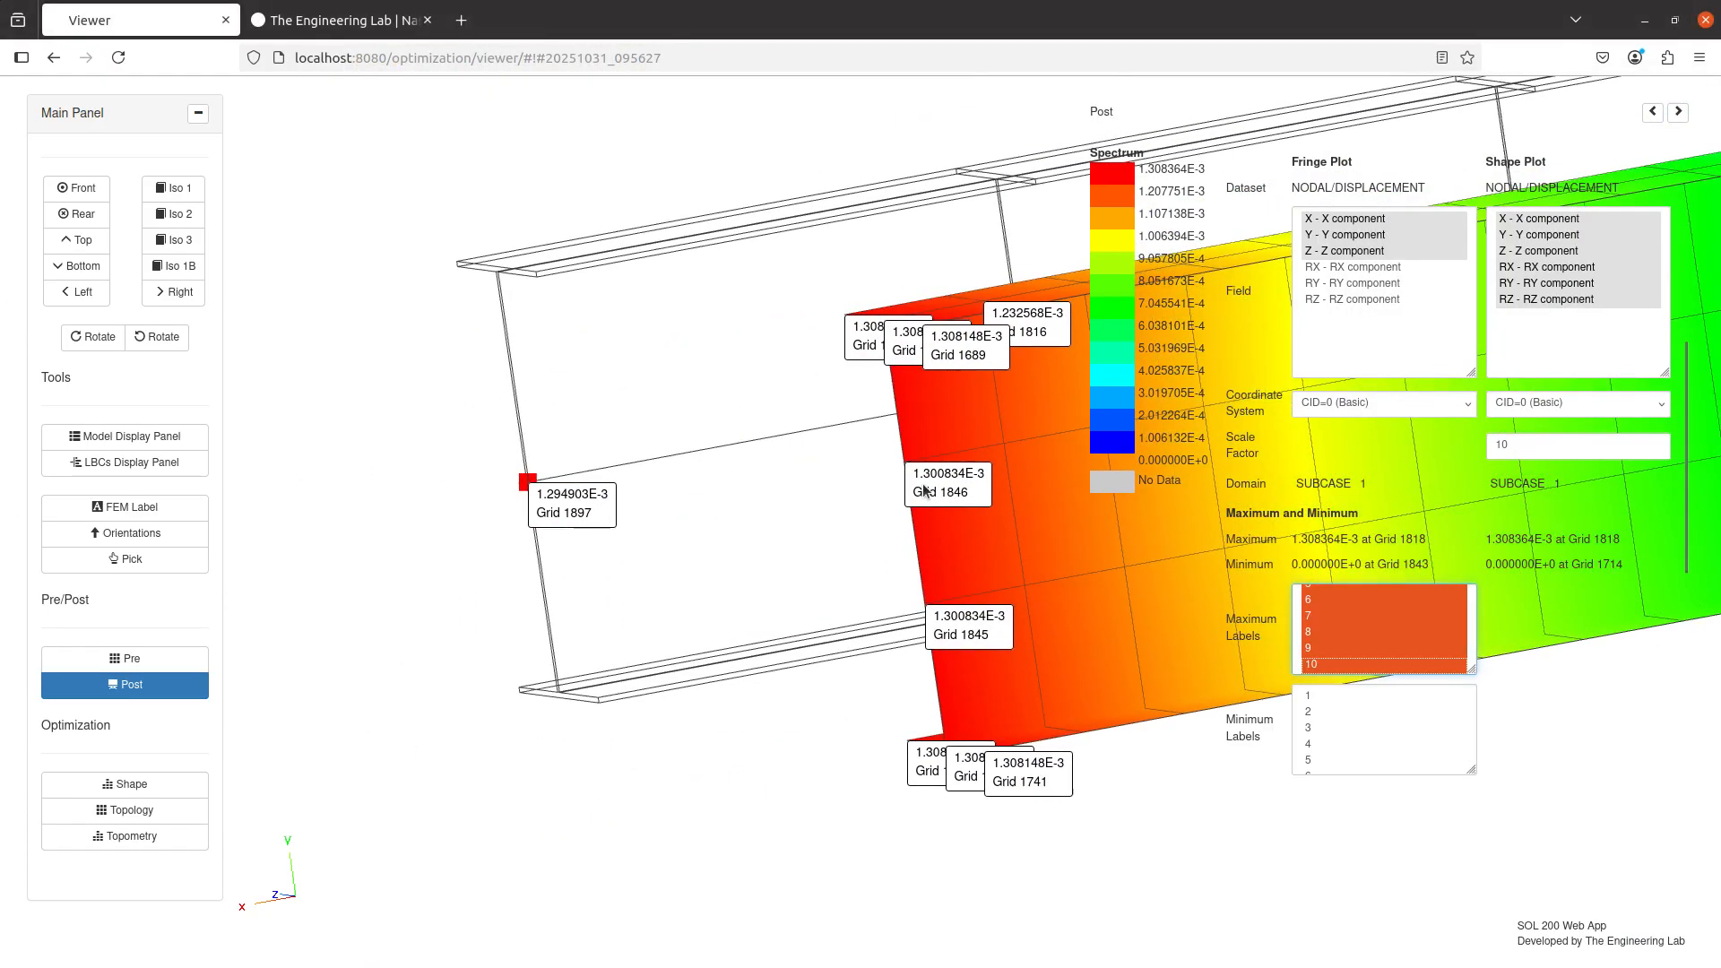
pyautogui.scroll(2, 813, 536)
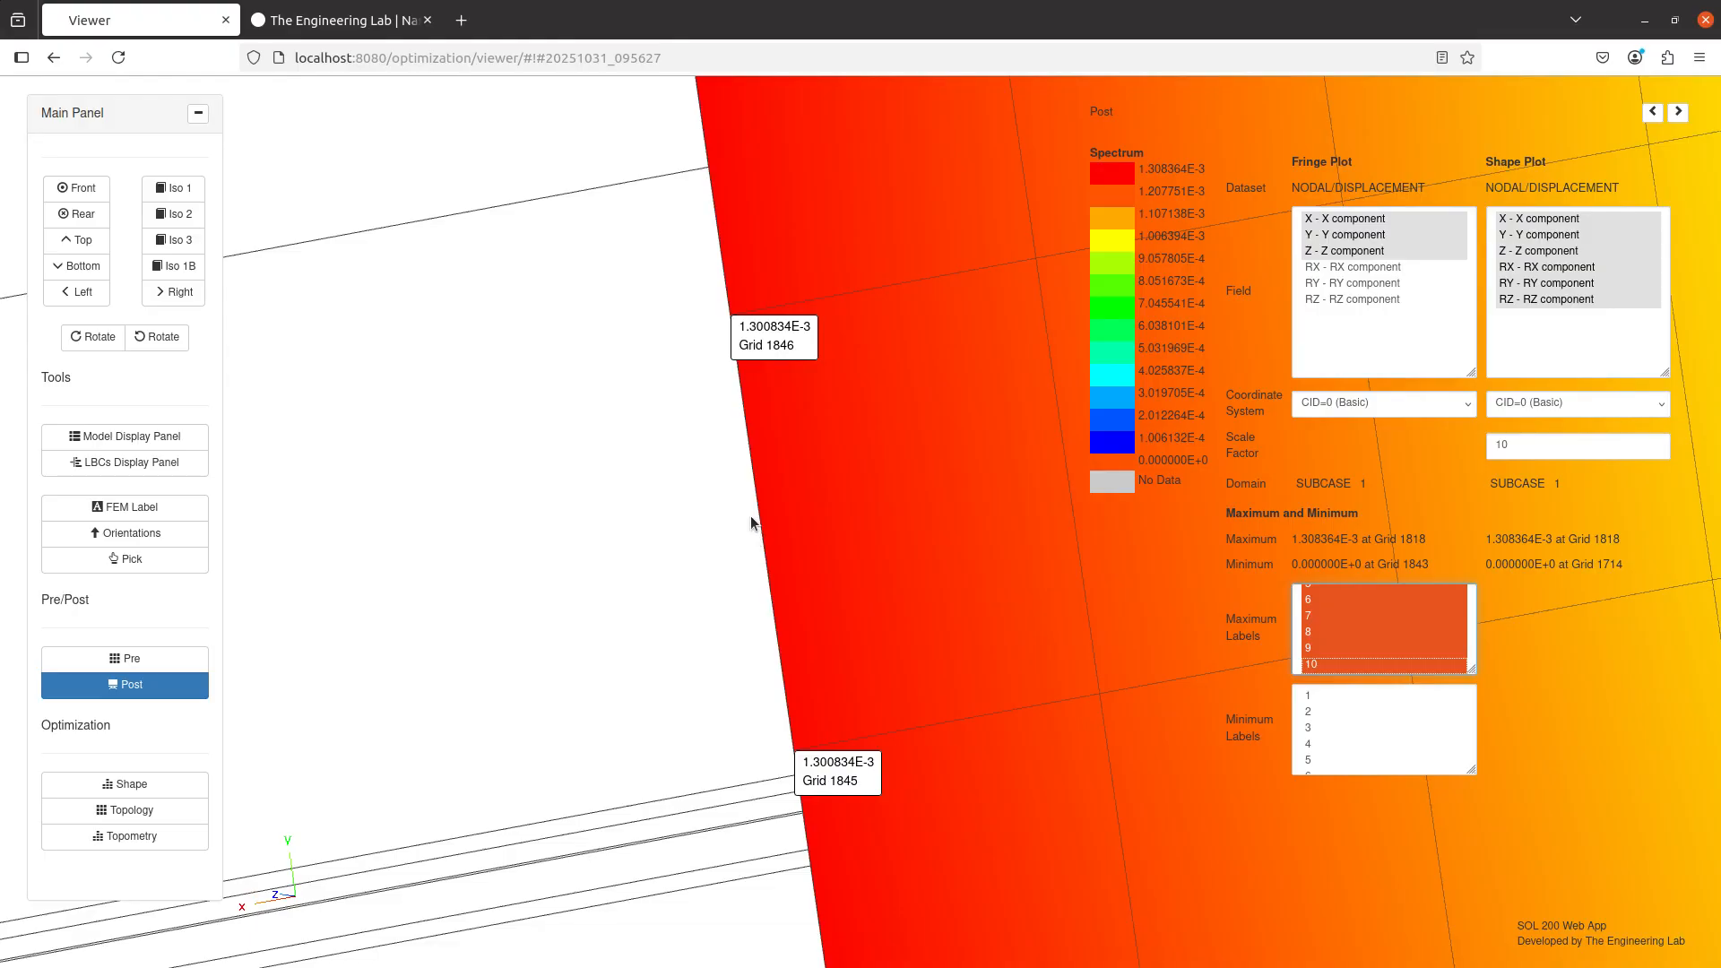
pyautogui.scroll(-3, 750, 514)
pyautogui.scroll(-5, 750, 515)
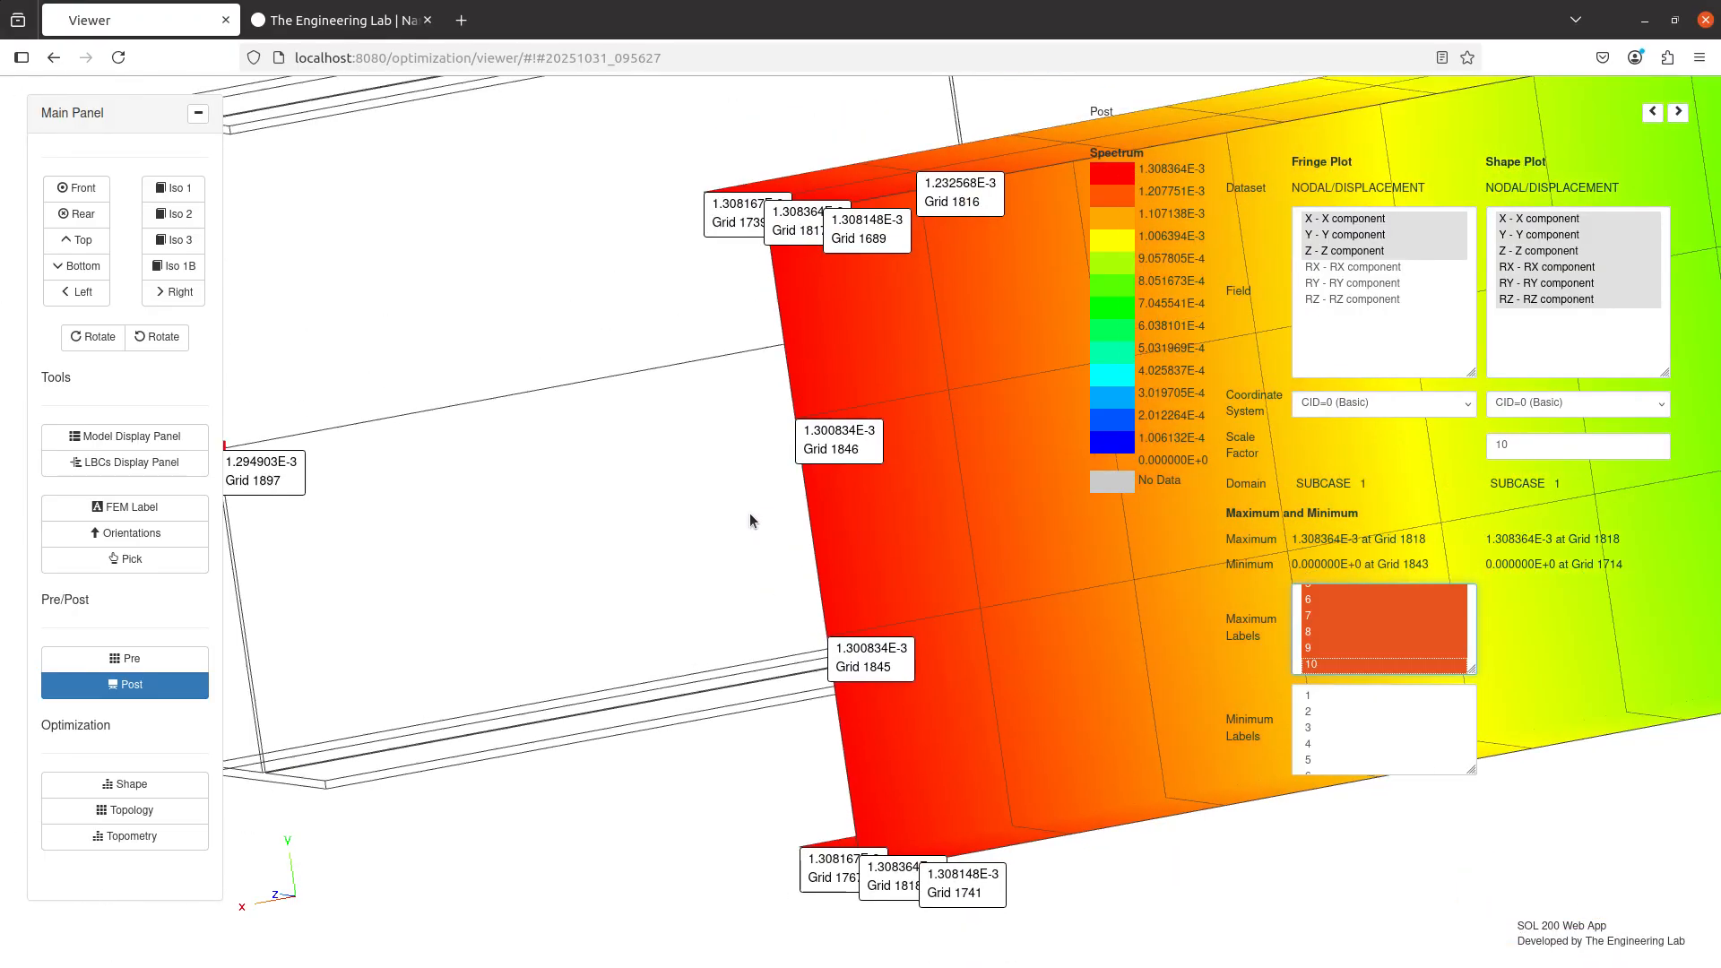
# - Turn off the displacement results and inspect the free-end edge of the undeformed shell beam
pyautogui.click(99, 699)
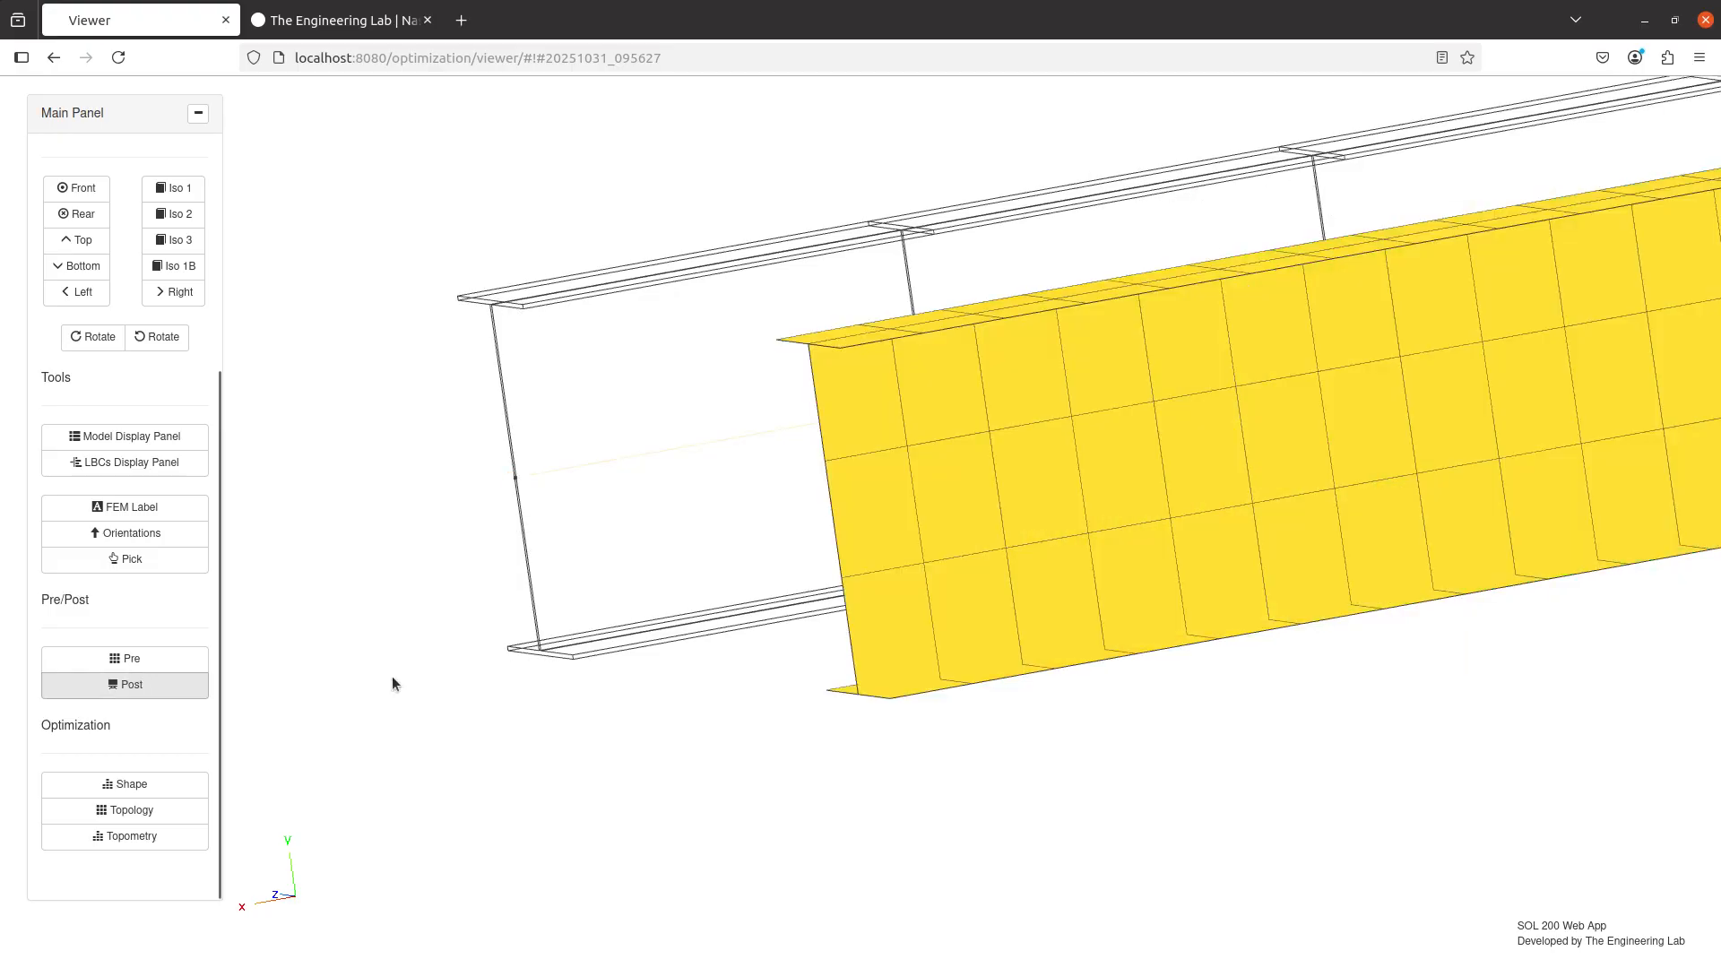
pyautogui.moveTo(652, 577); pyautogui.dragTo(801, 608)
pyautogui.scroll(3, 802, 610)
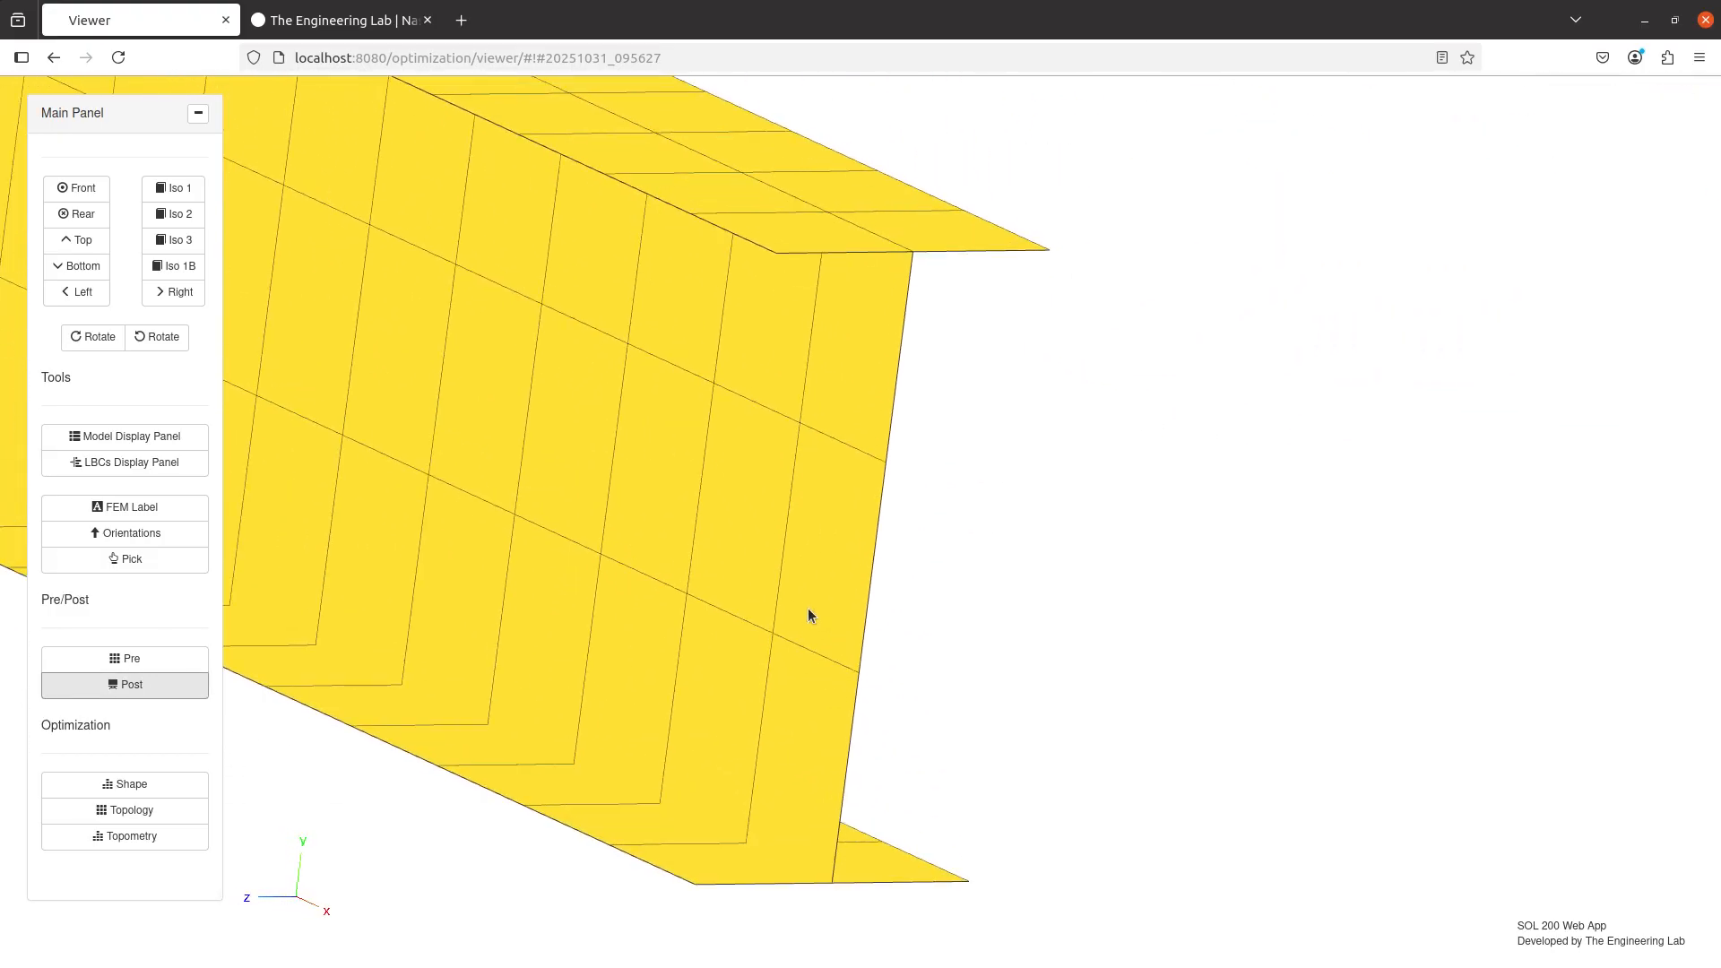
pyautogui.scroll(2, 870, 566)
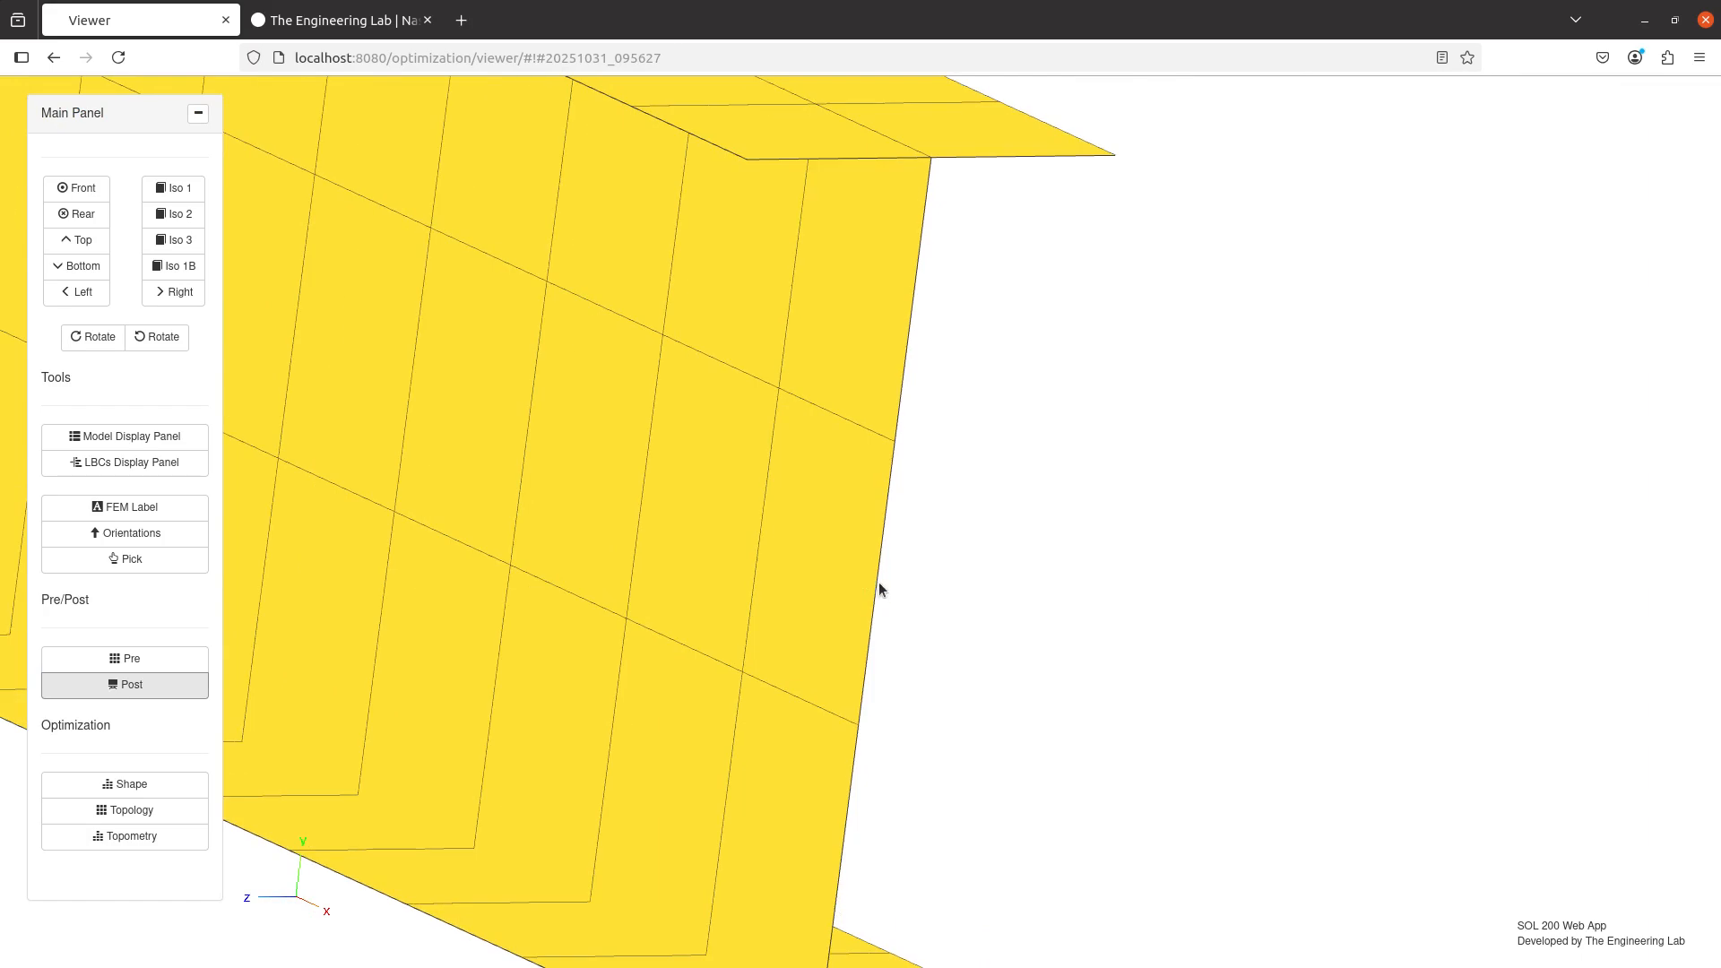
pyautogui.scroll(-3, 878, 589)
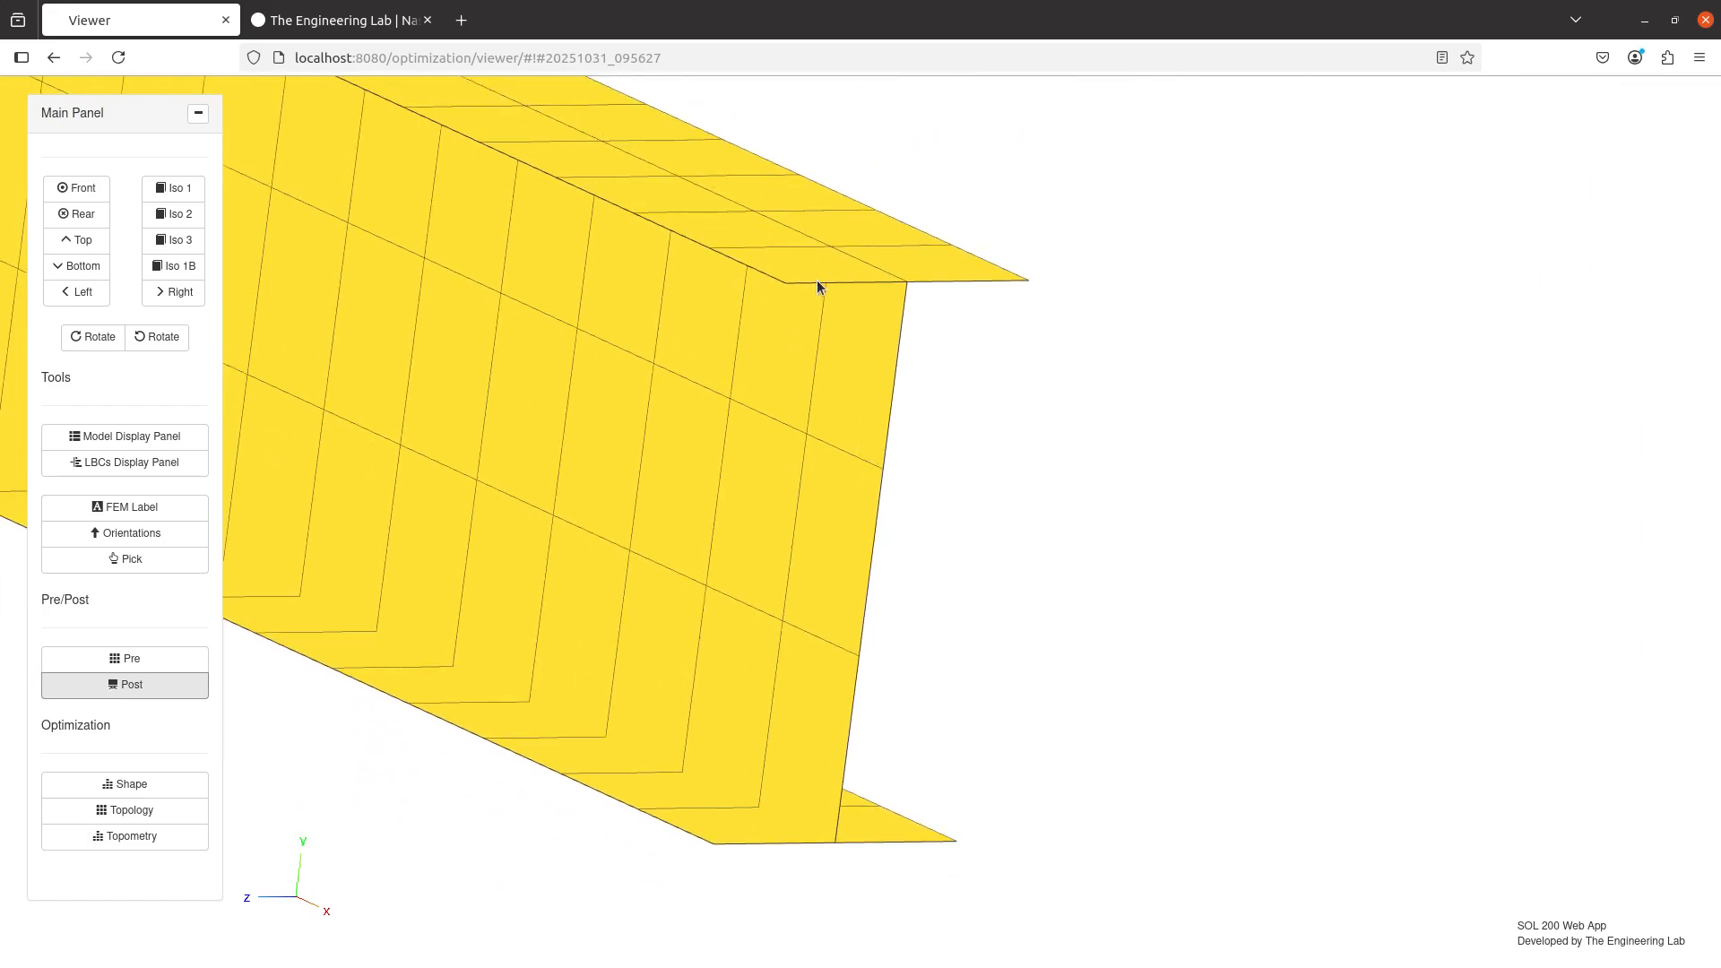
# - Open the bulk data entry selection in the preprocessor and filter the entry names by set1
pyautogui.click(124, 666)
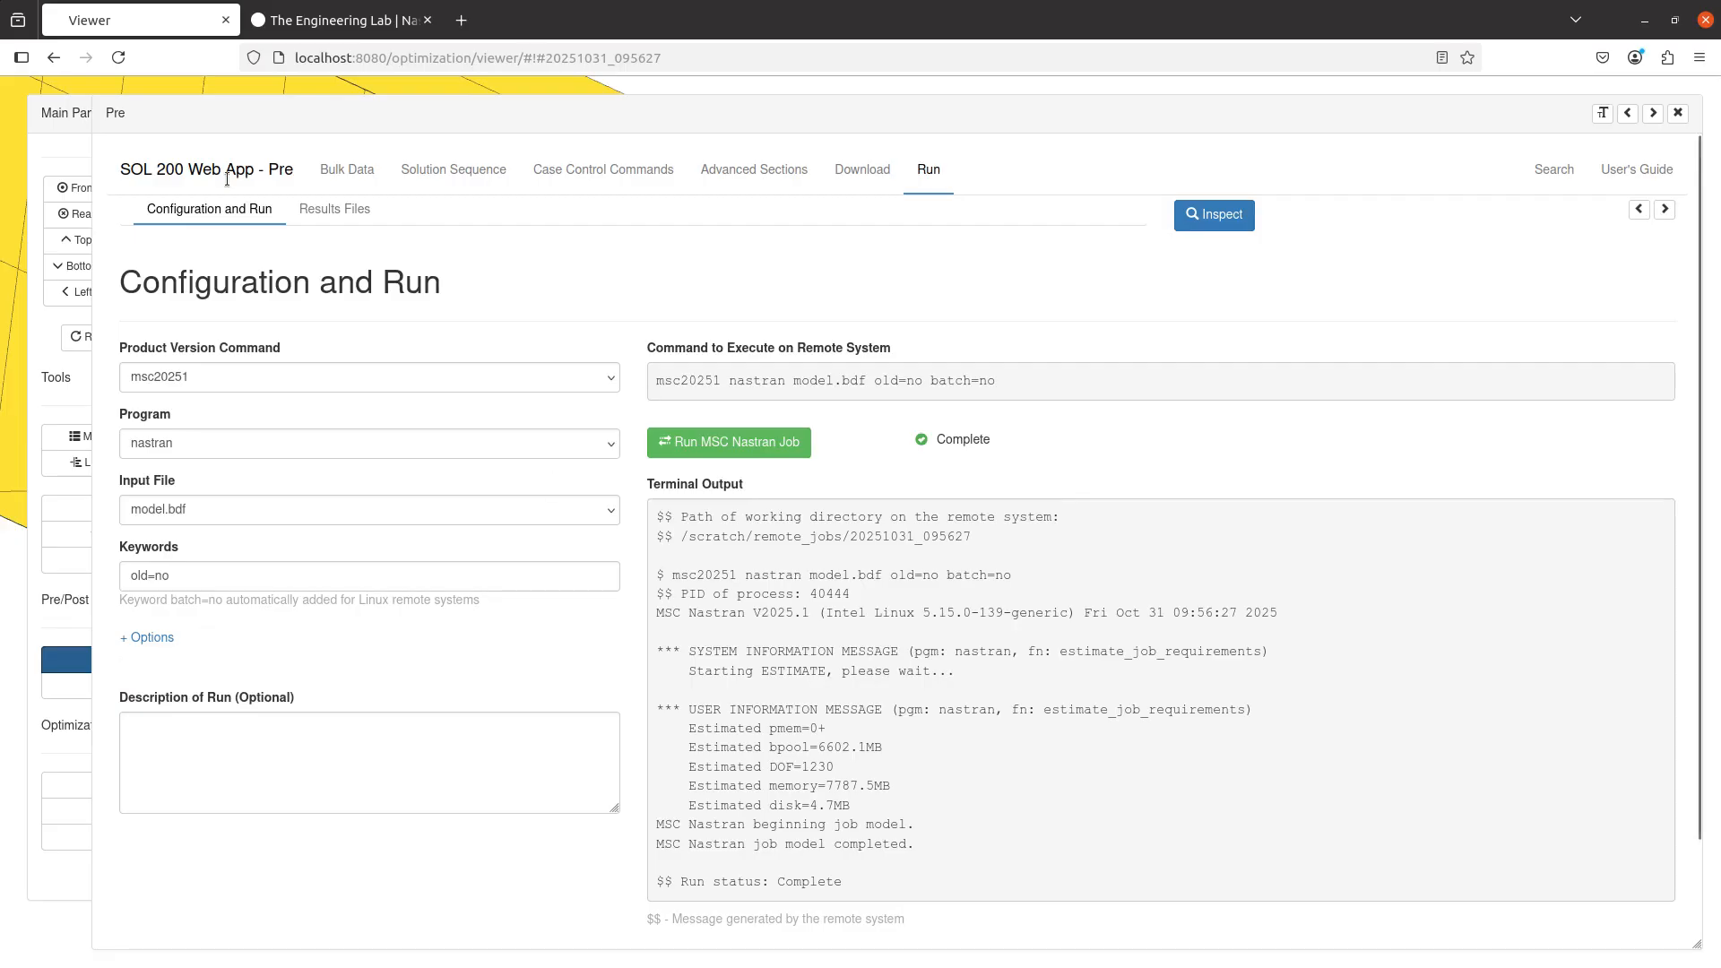
pyautogui.click(325, 175)
pyautogui.click(415, 381)
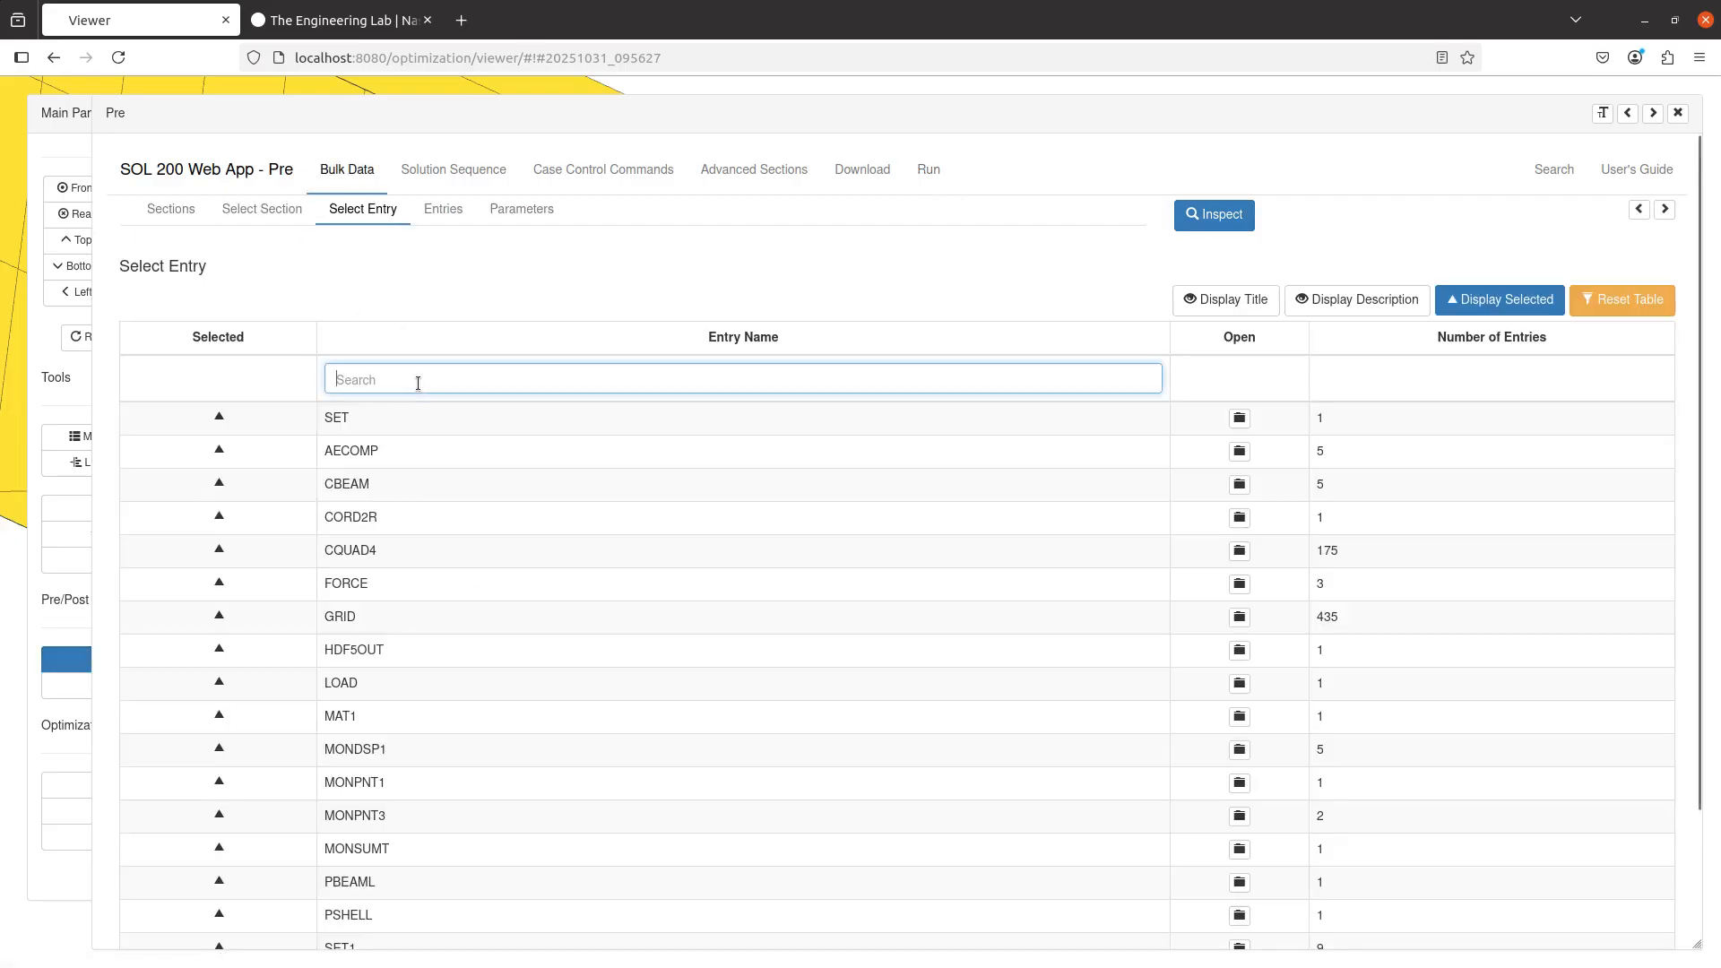
pyautogui.write('set1')
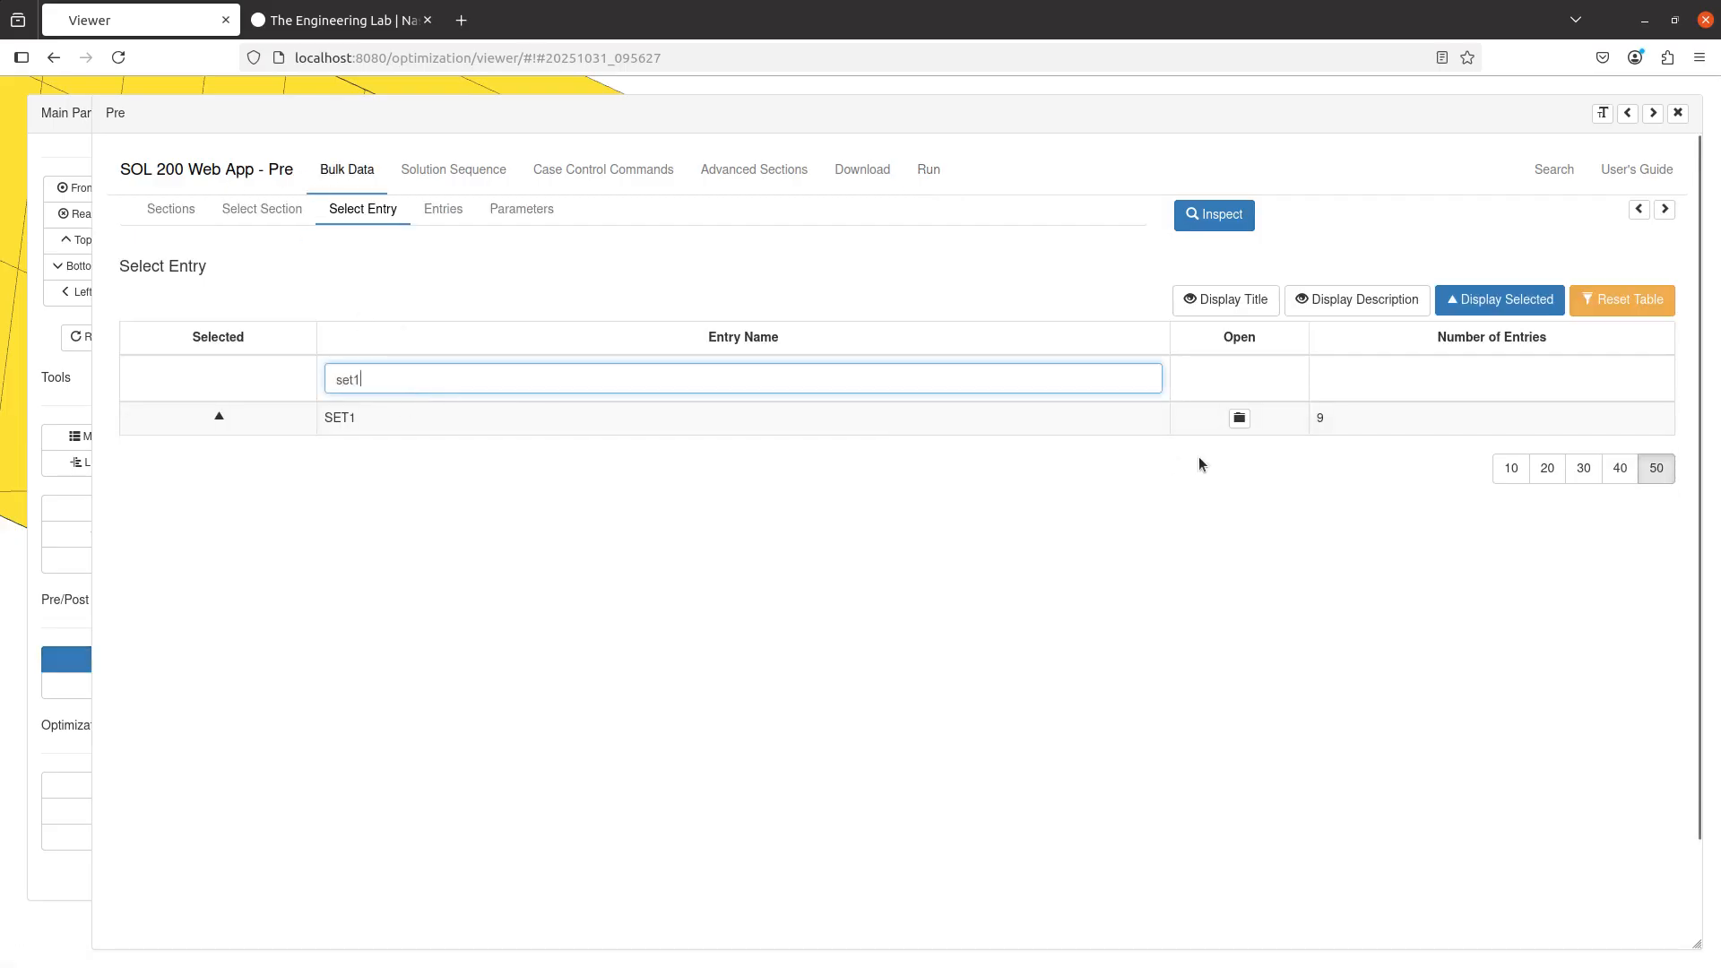
# - Open the SET1 entries and create a new entry with SID 6
pyautogui.click(1133, 464)
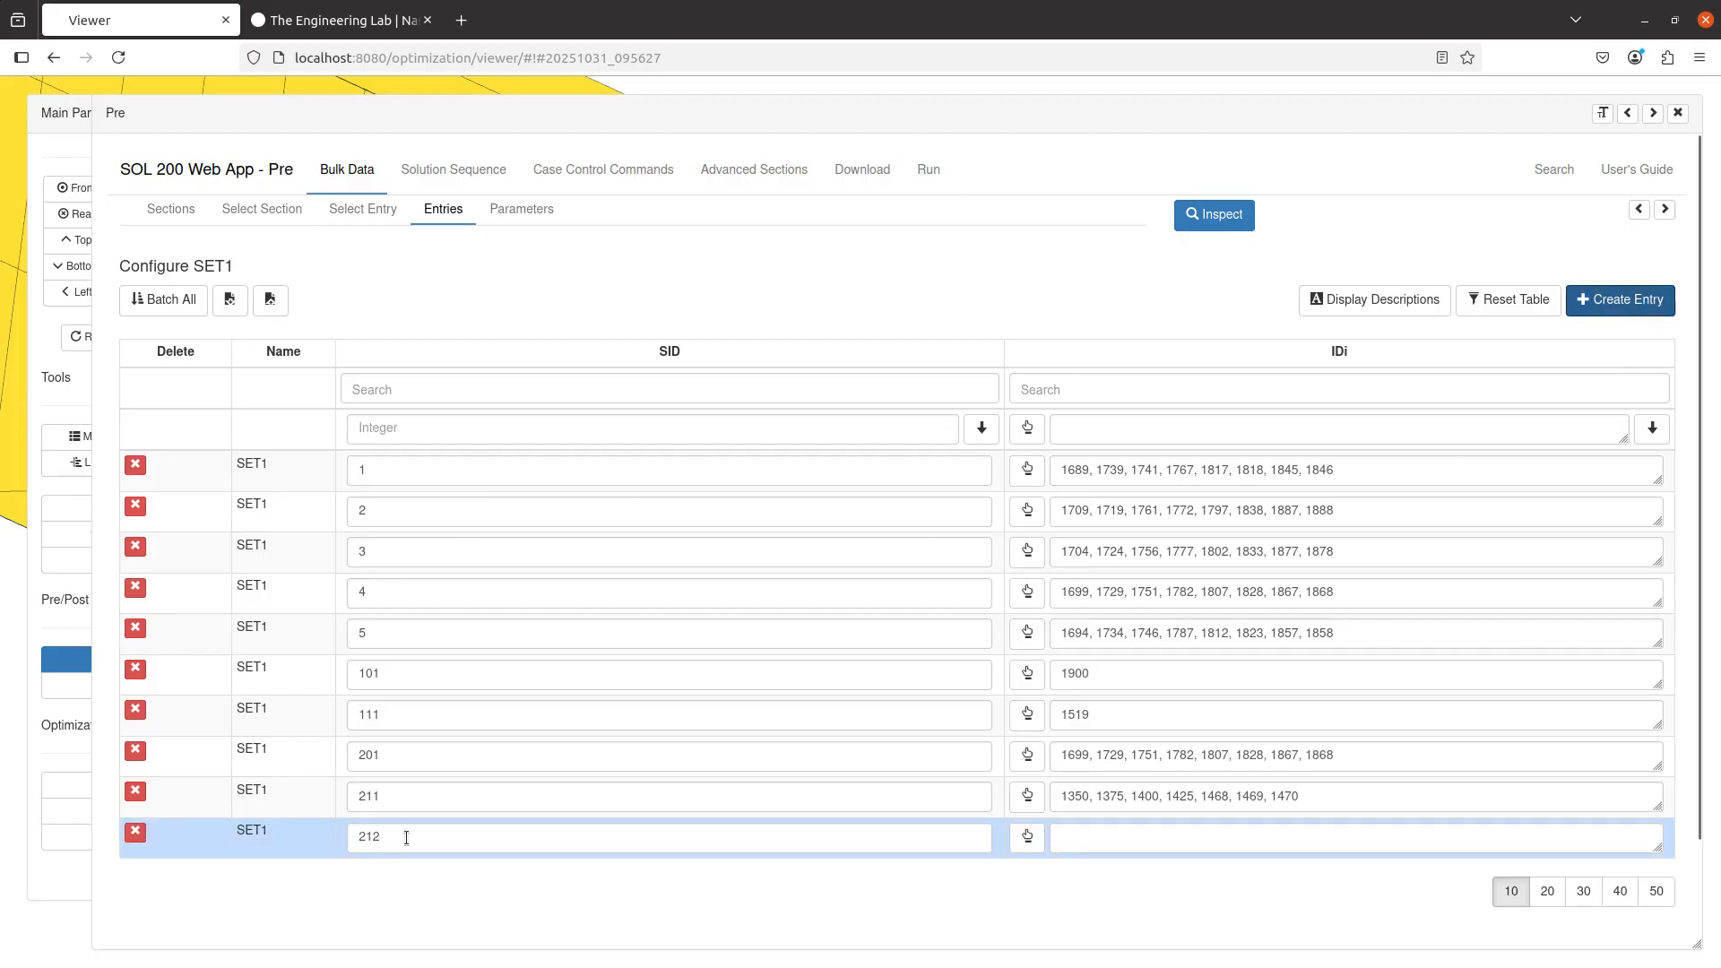
pyautogui.doubleClick(406, 837)
pyautogui.write('6')
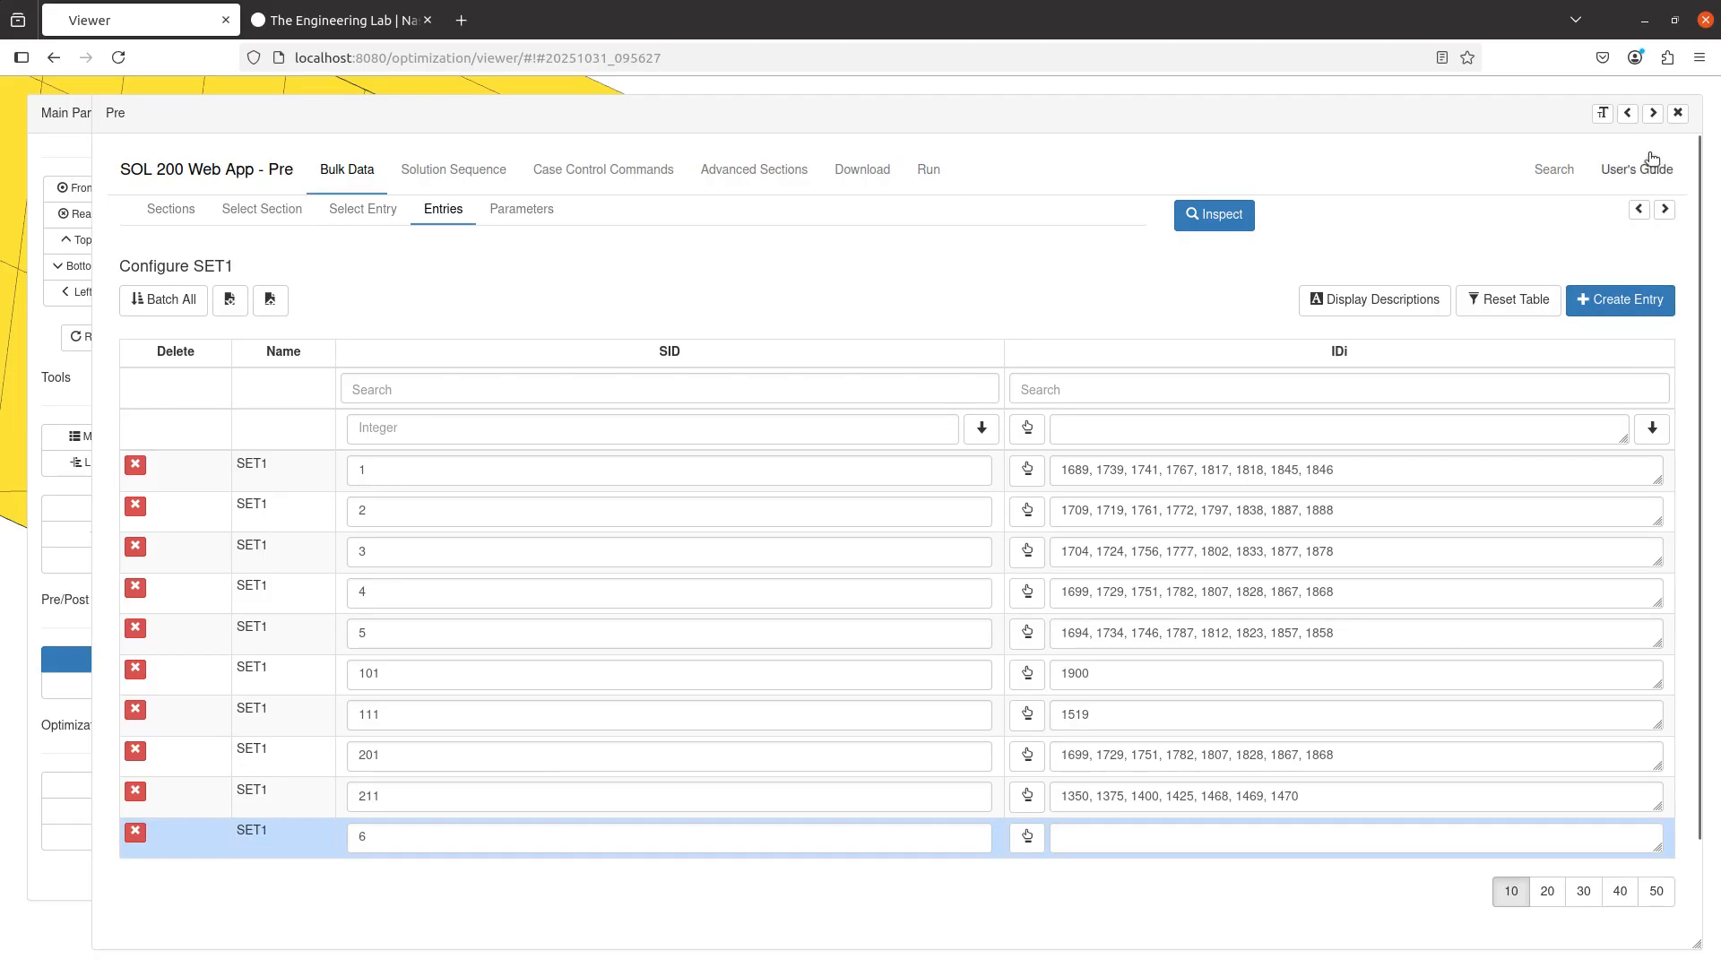
# - Activate node picking for the IDi field of SET1 6 beside the model, with a picking sphere radius of 0.1
pyautogui.click(1652, 113)
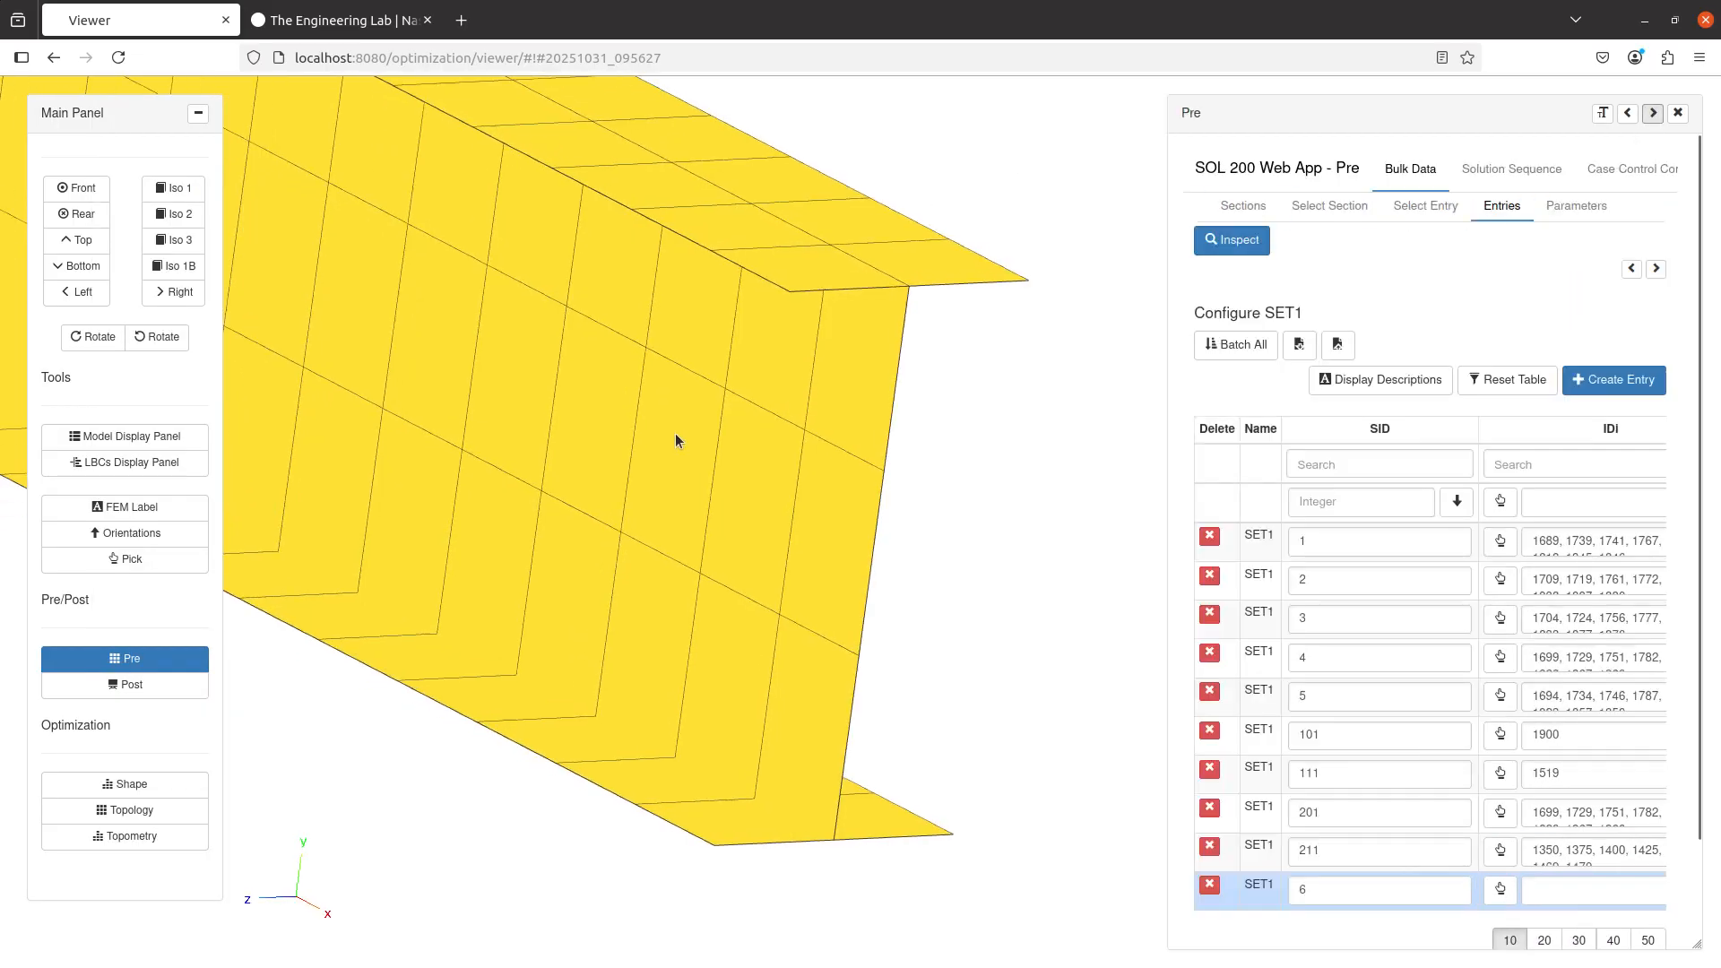
pyautogui.moveTo(675, 435); pyautogui.dragTo(836, 327)
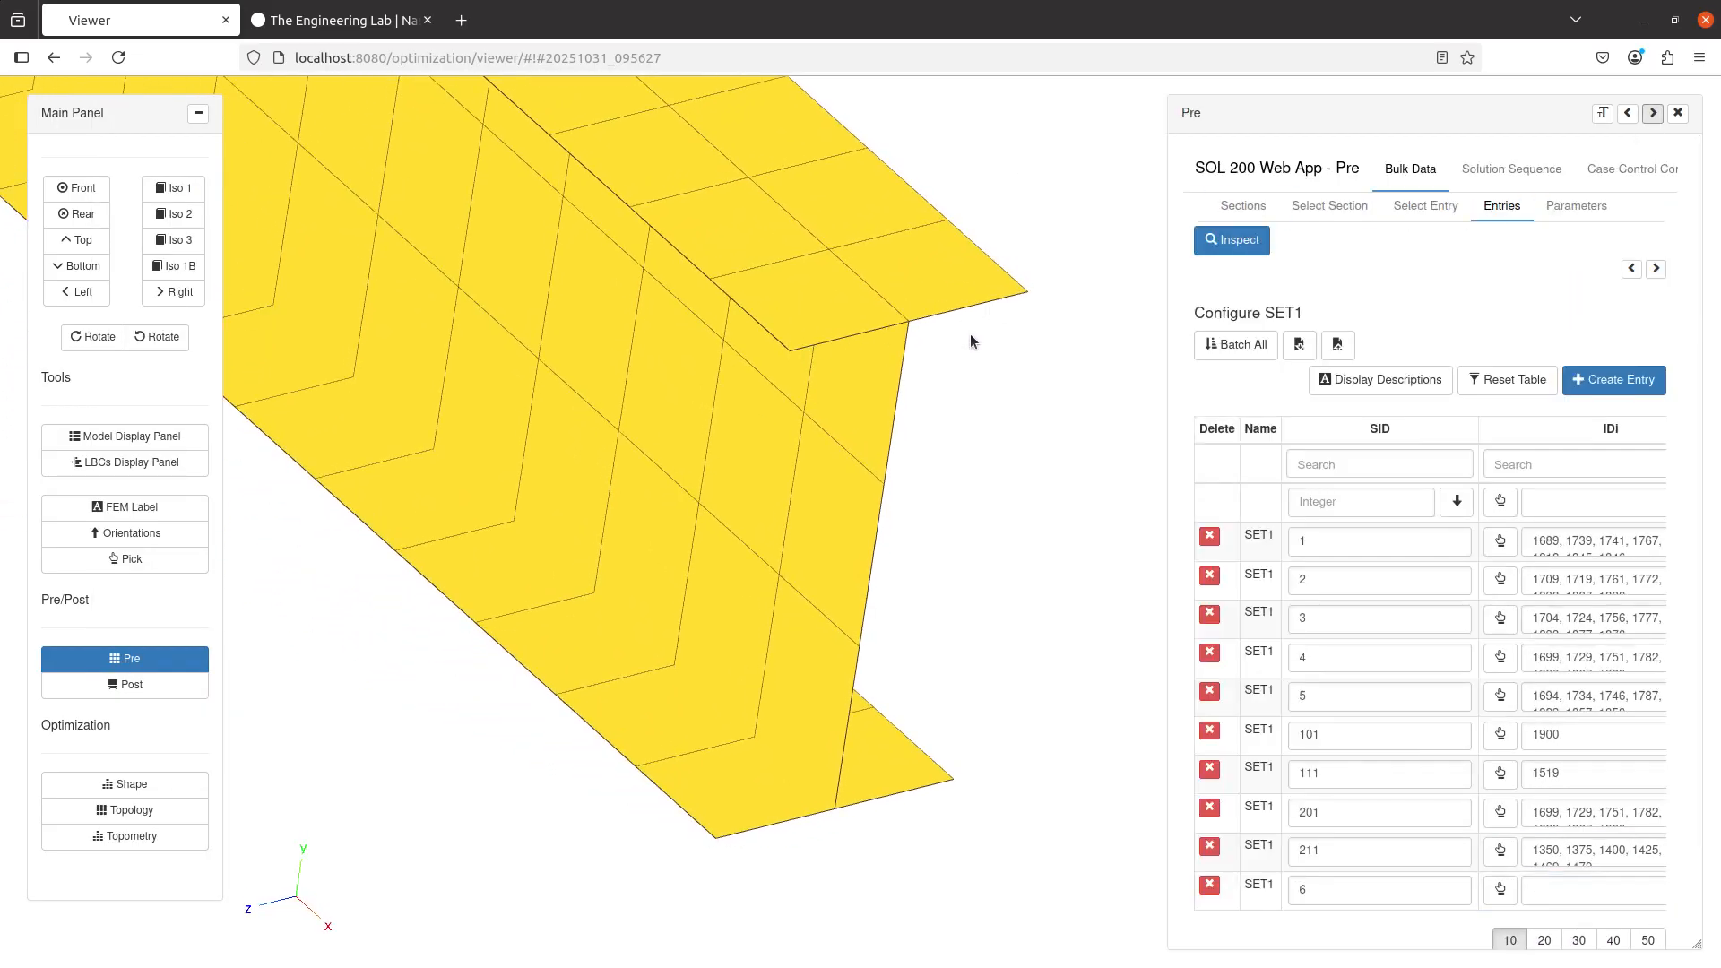
pyautogui.scroll(-2, 1480, 818)
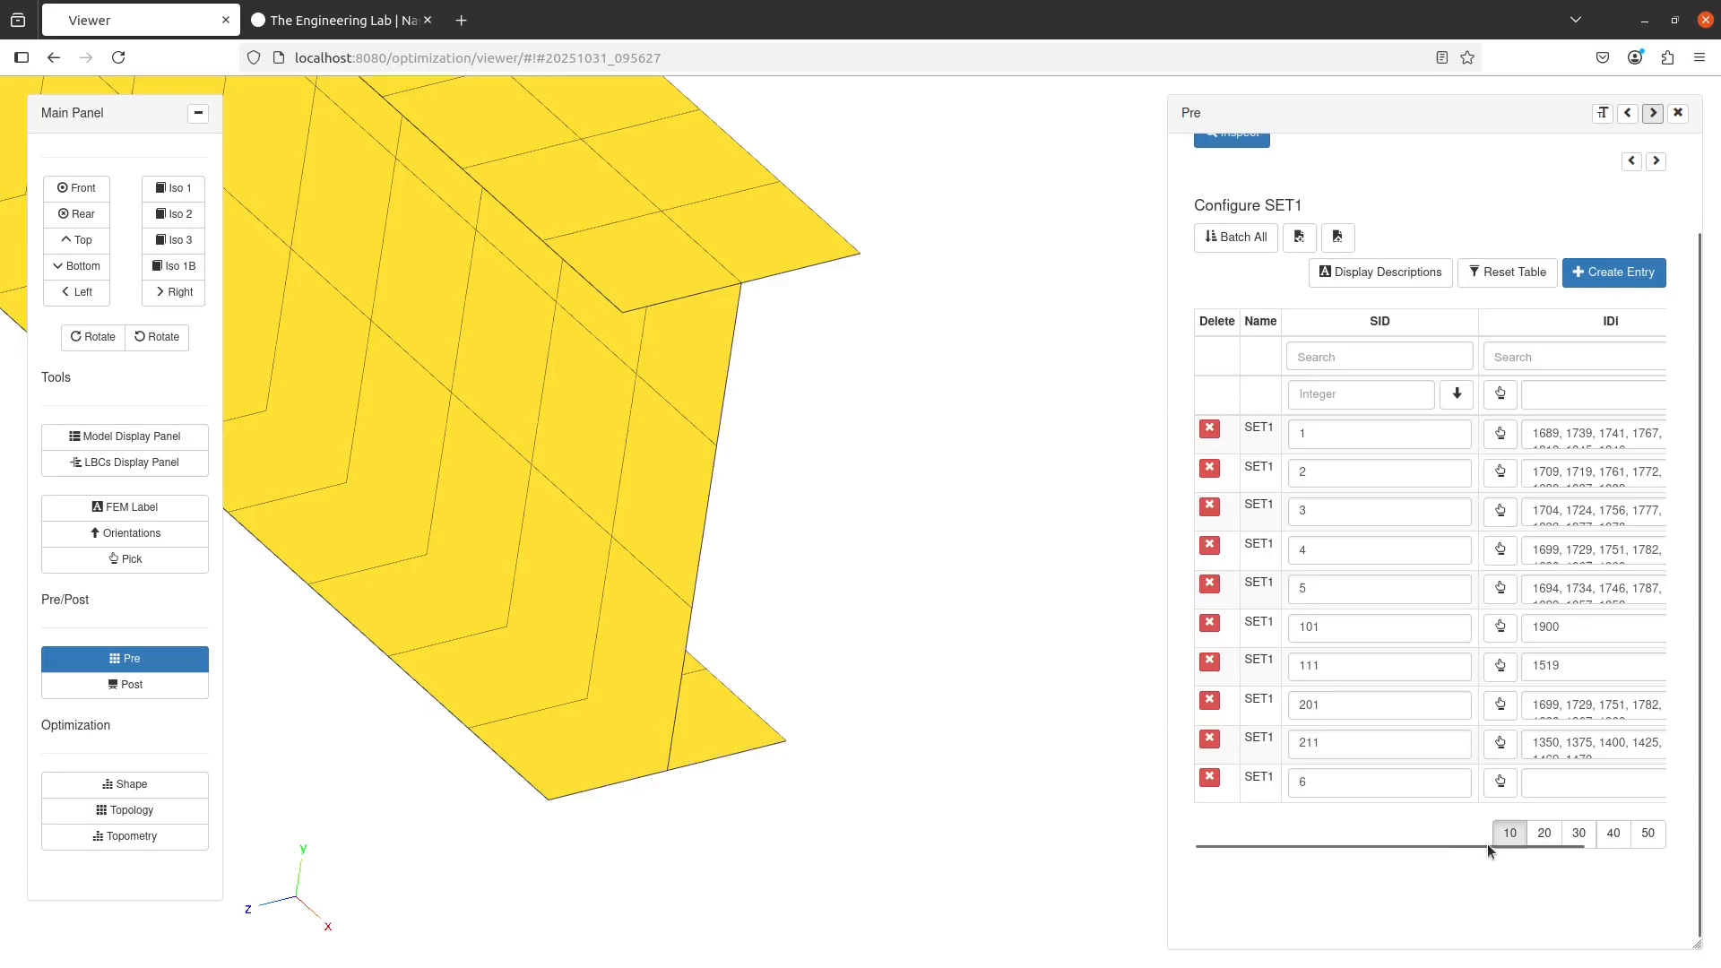
pyautogui.click(1502, 780)
pyautogui.click(1002, 490)
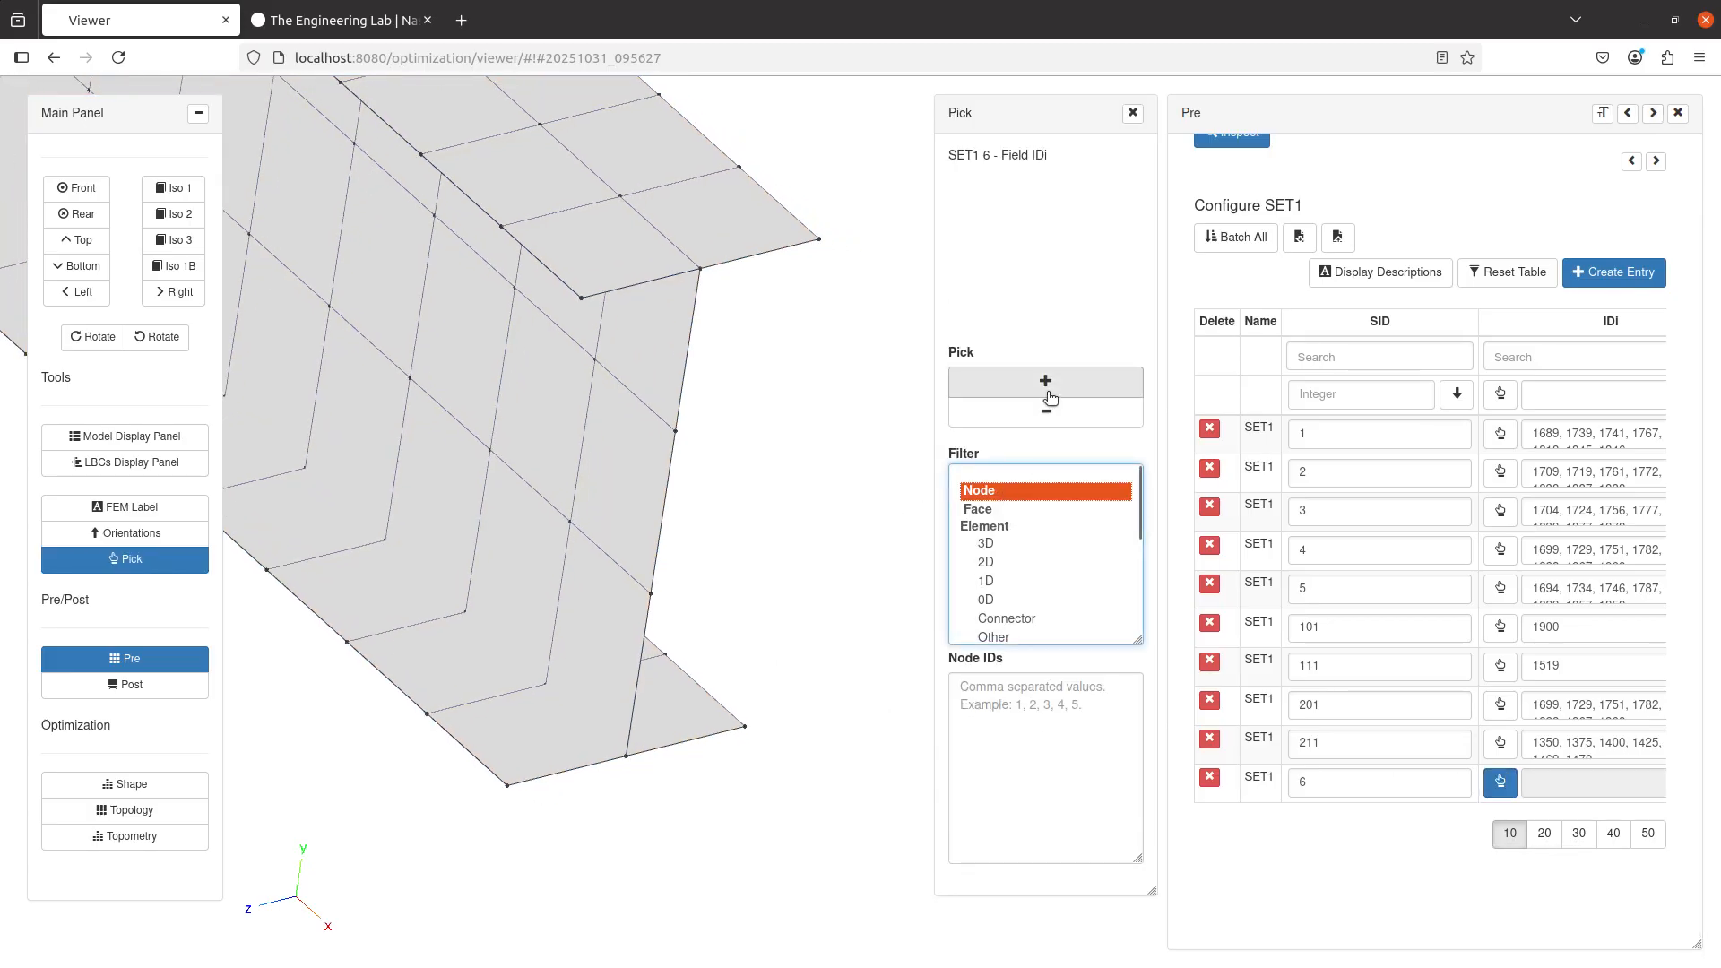
pyautogui.click(1048, 392)
pyautogui.click(1002, 315)
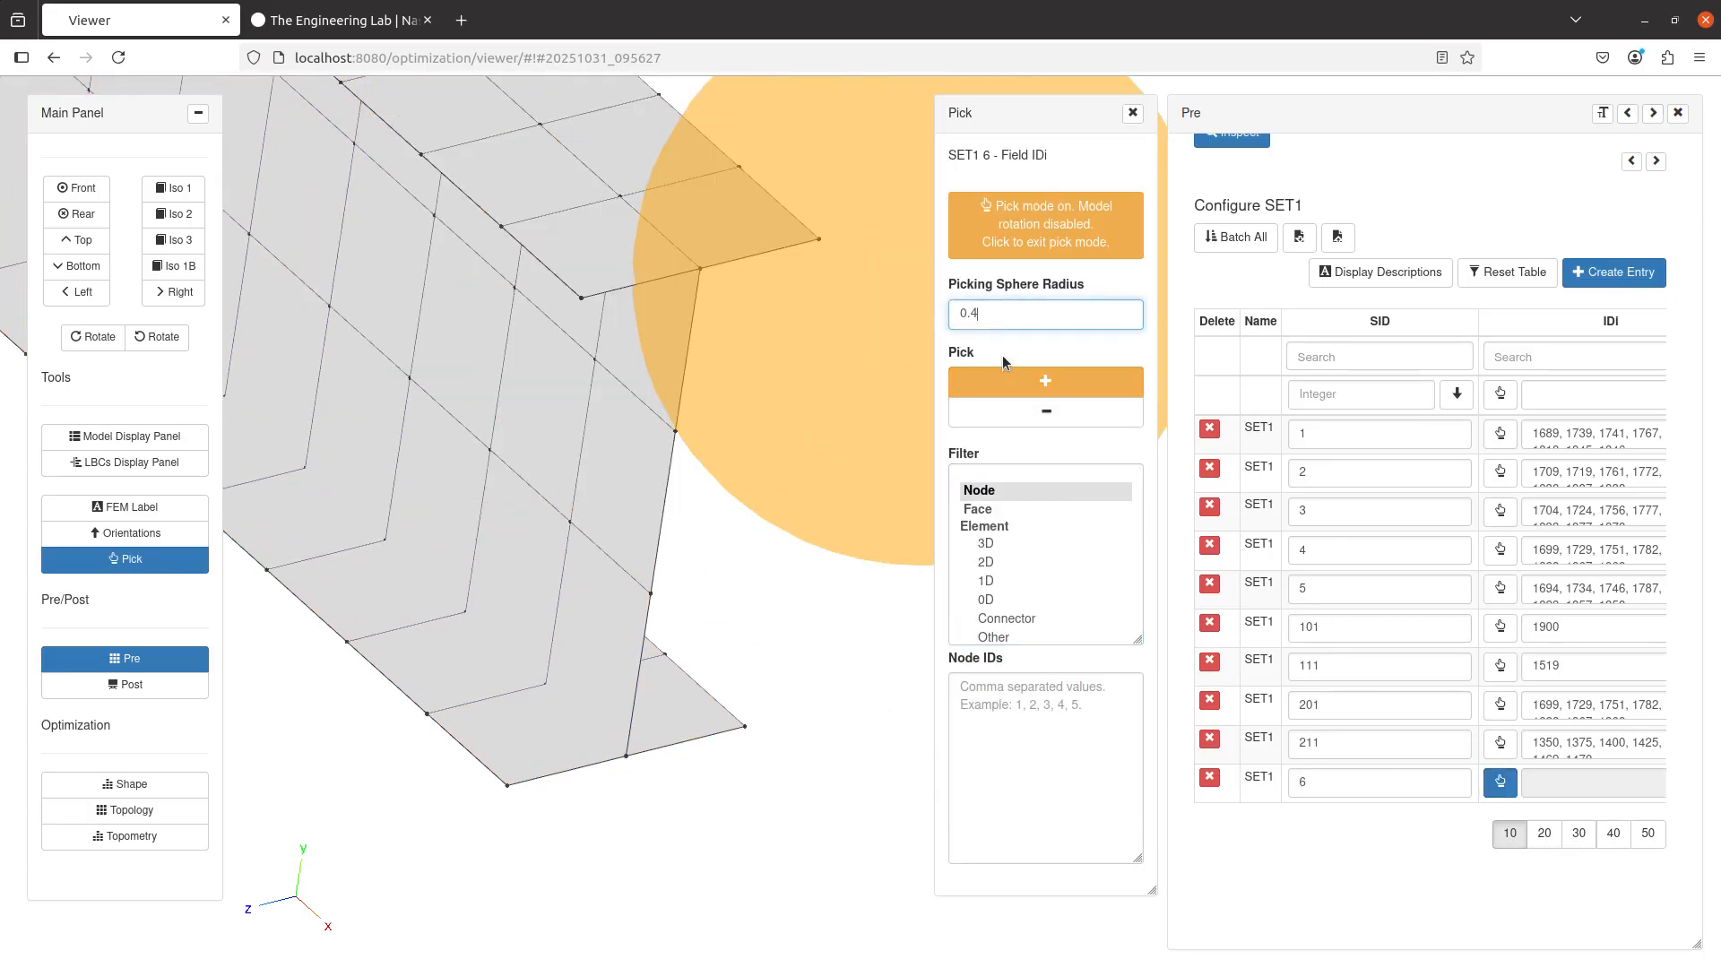
pyautogui.press('BackSpace')
pyautogui.write('1')
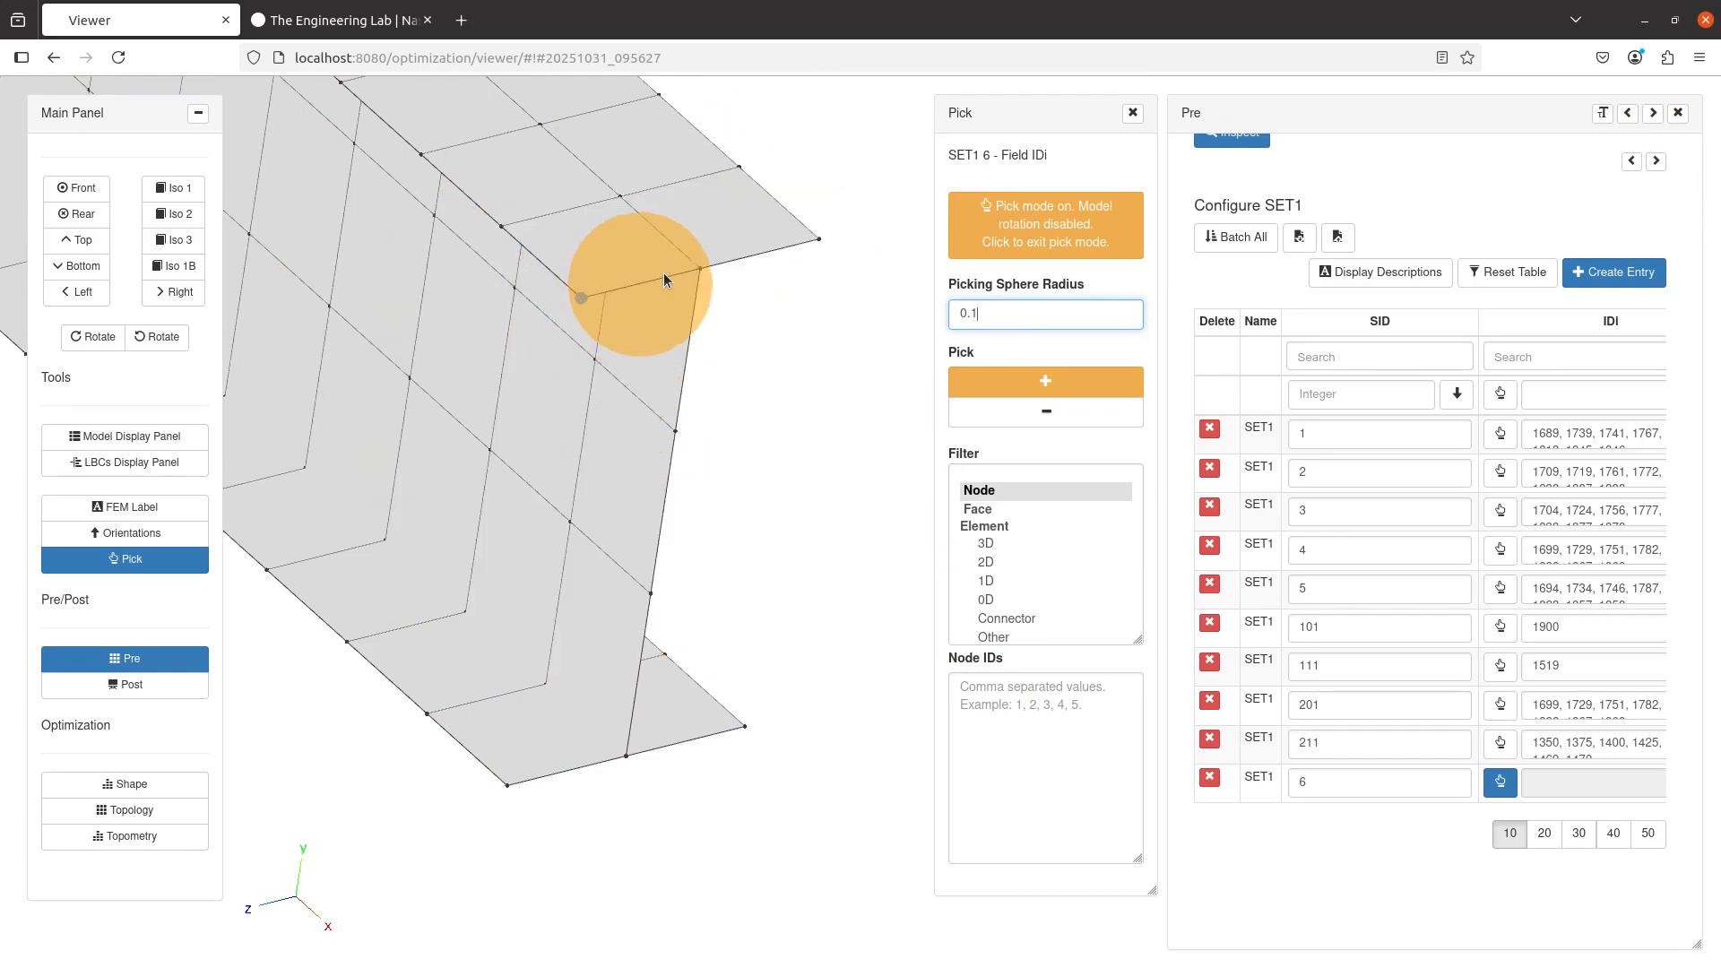
# - Add the nodes along the shell beam's free-end web and flange edges to SET1 6 and exit pick mode
pyautogui.click(700, 268)
pyautogui.click(818, 240)
pyautogui.click(674, 433)
pyautogui.click(652, 593)
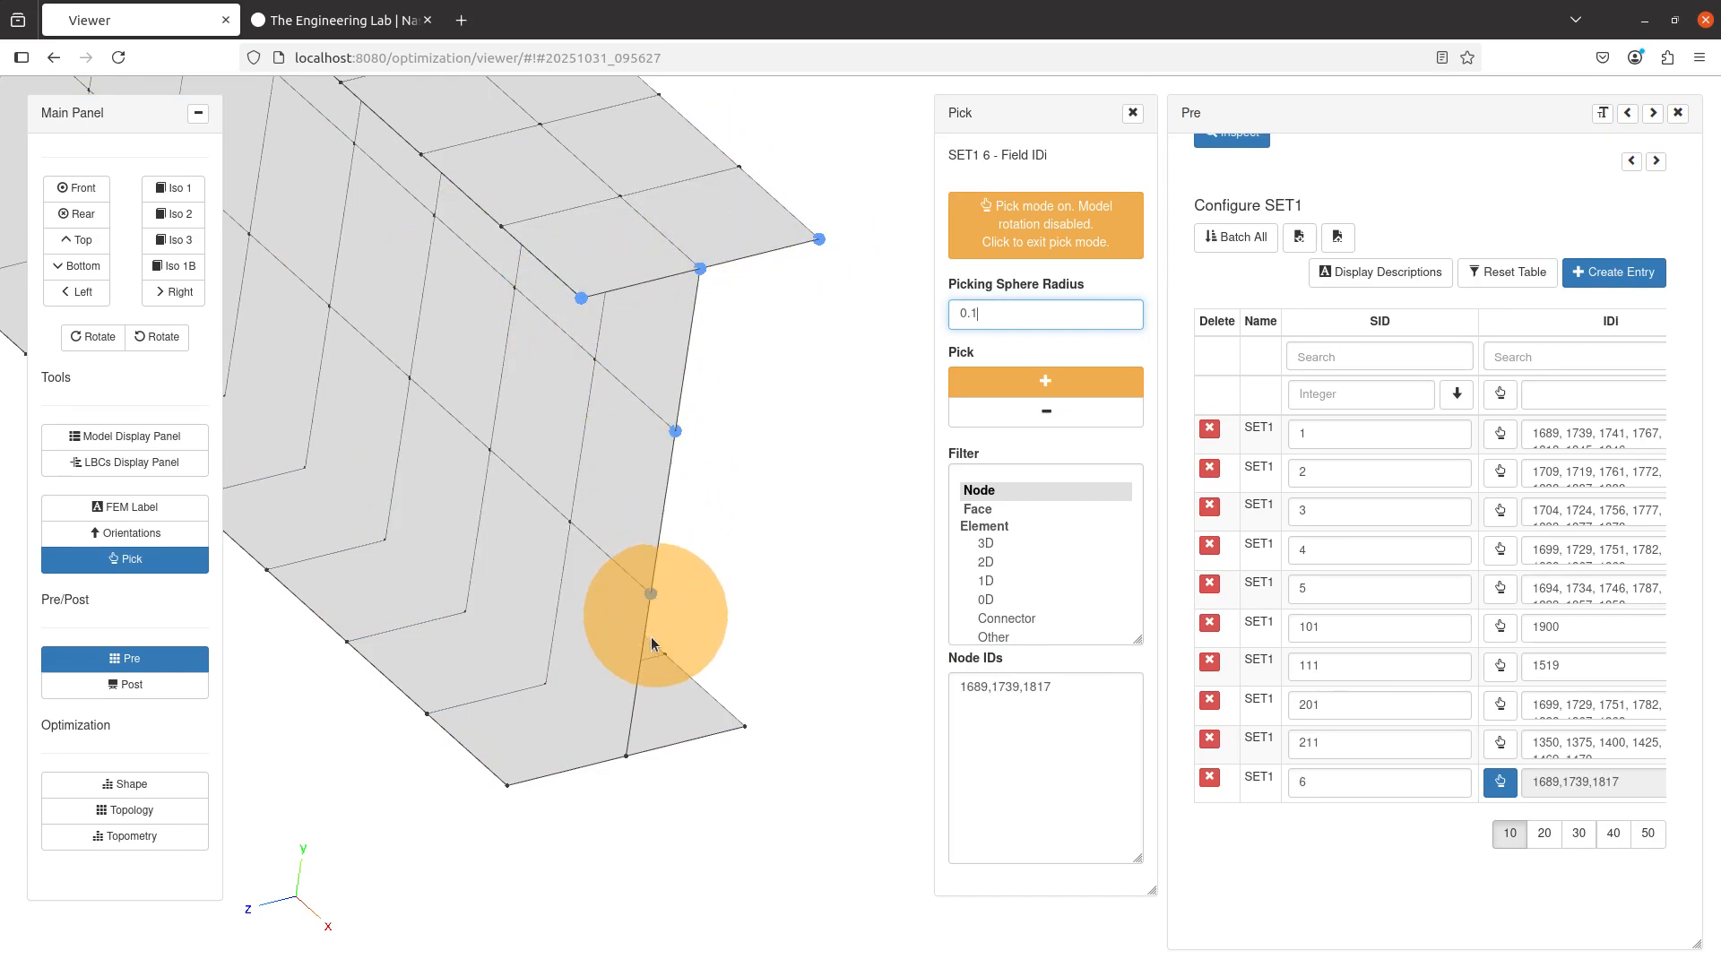
pyautogui.click(664, 654)
pyautogui.click(626, 756)
pyautogui.click(510, 786)
pyautogui.click(745, 726)
pyautogui.click(1077, 215)
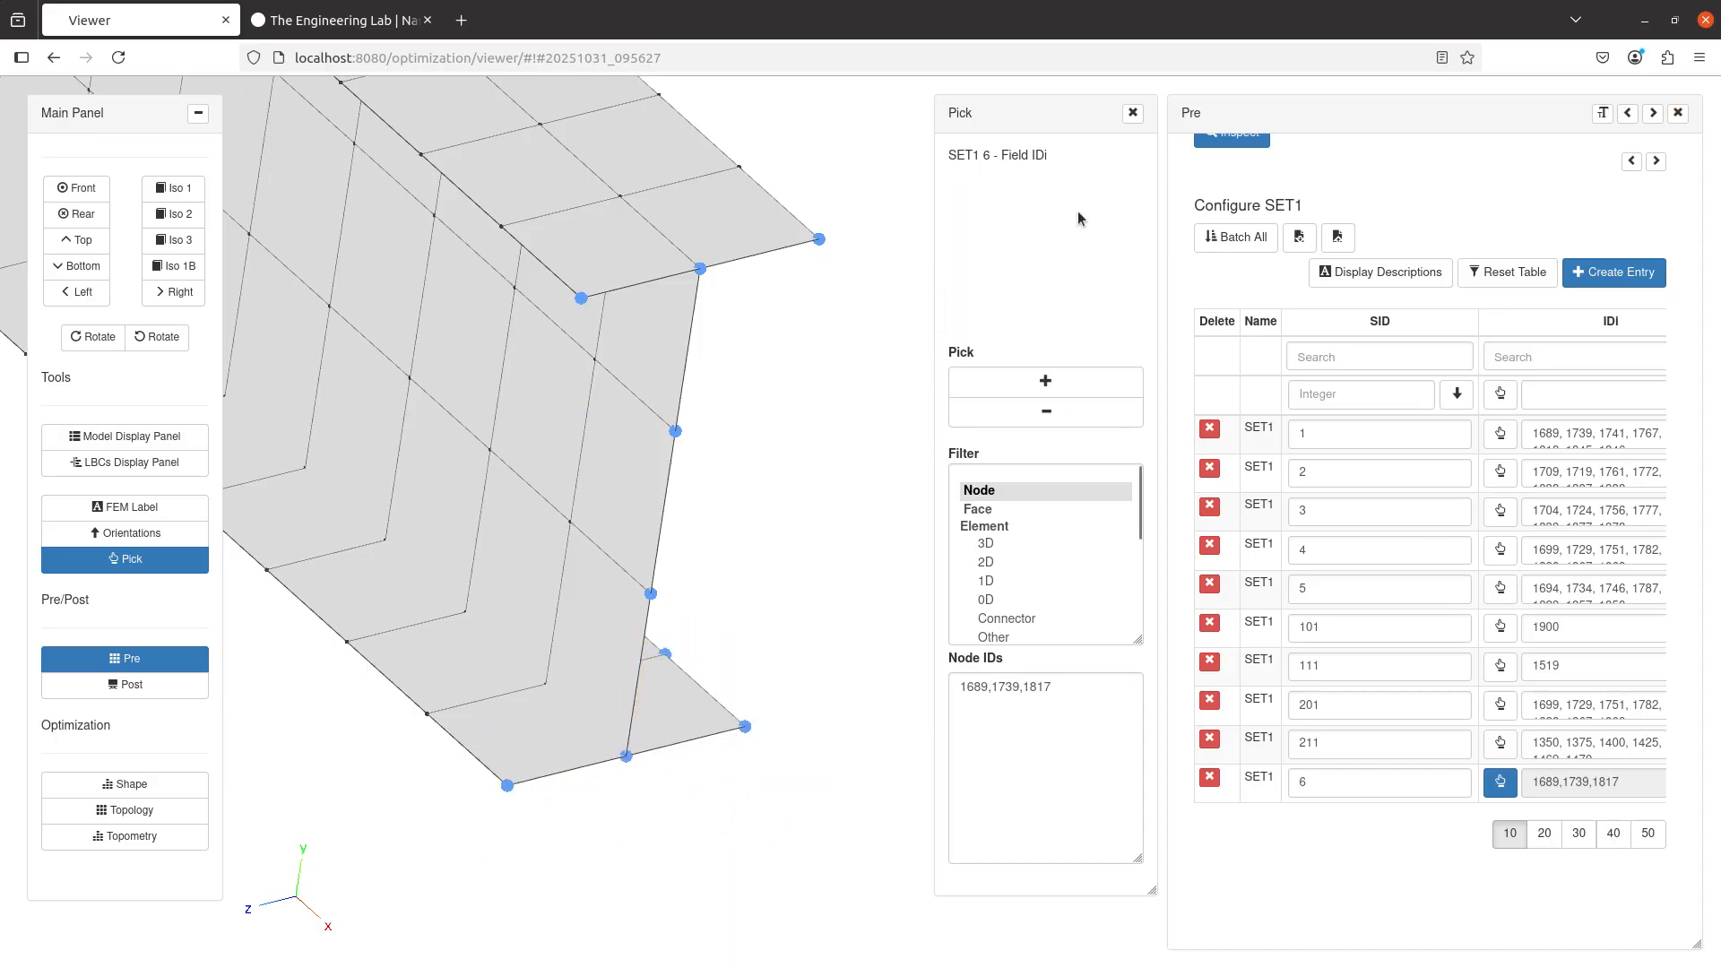
# - Remove the stray lower-flange node 1742, behind the free-end edge, from SET1 6 and exit pick mode
pyautogui.moveTo(713, 499); pyautogui.dragTo(397, 564)
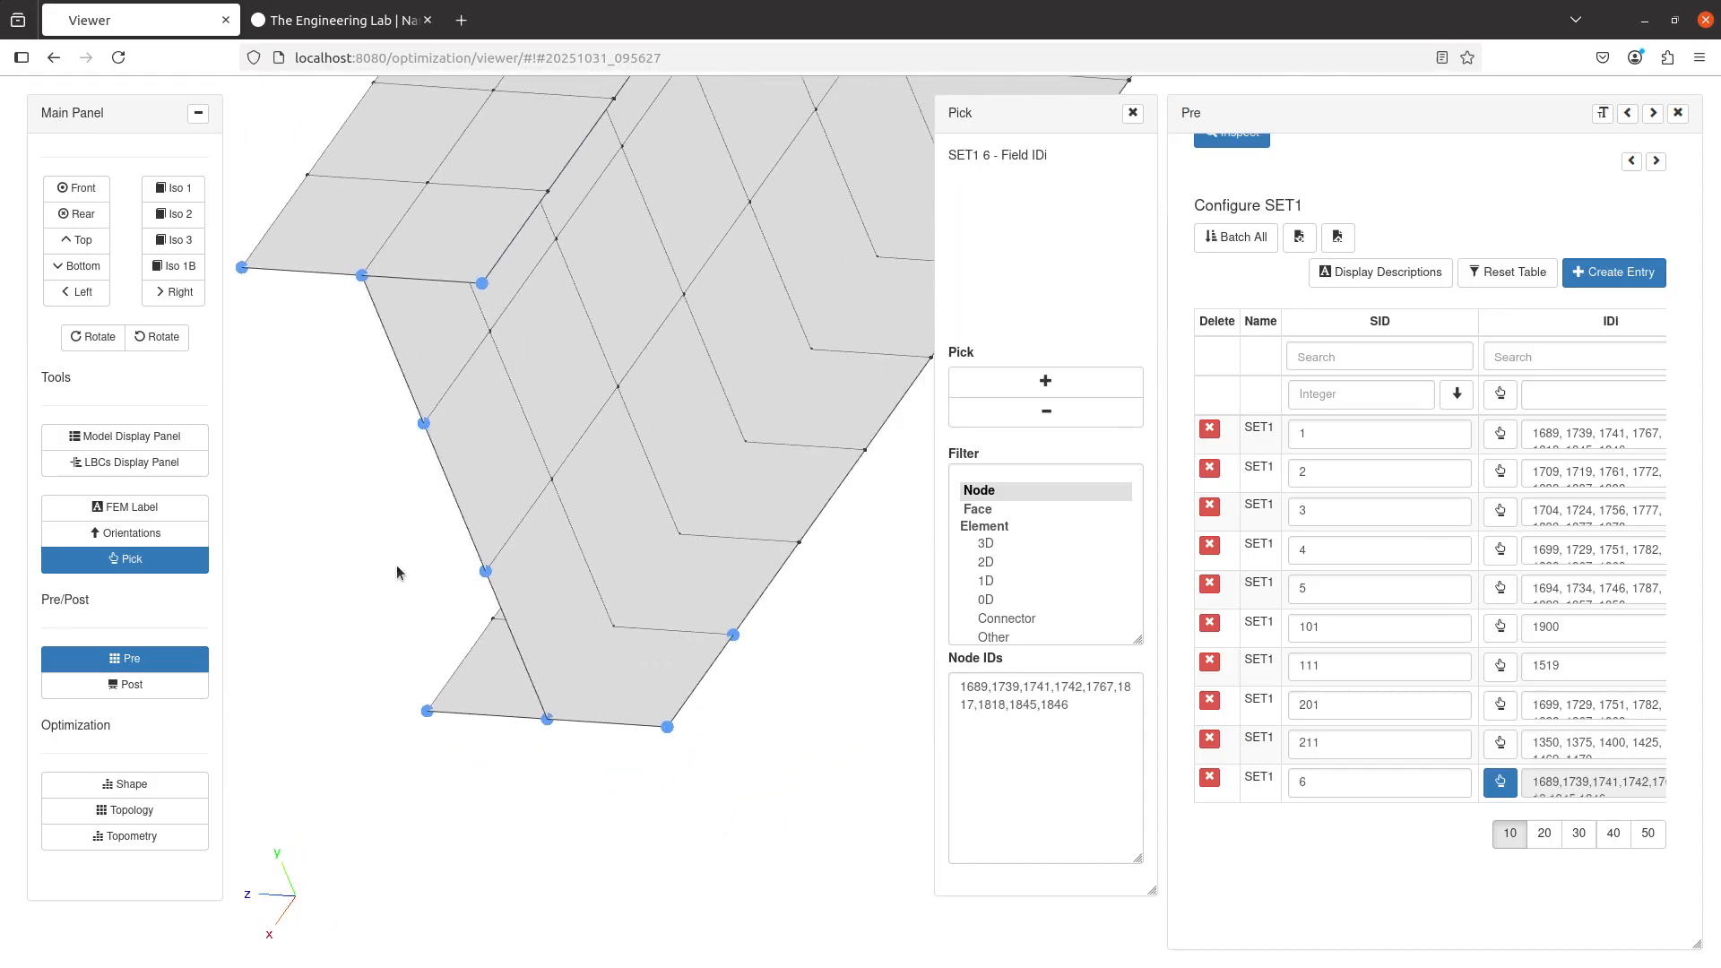
pyautogui.click(1056, 415)
pyautogui.click(743, 617)
pyautogui.click(1045, 224)
# - Create another SET1 entry, show 40 rows per page and set the new entry's SID to 106
pyautogui.moveTo(548, 508); pyautogui.dragTo(424, 507)
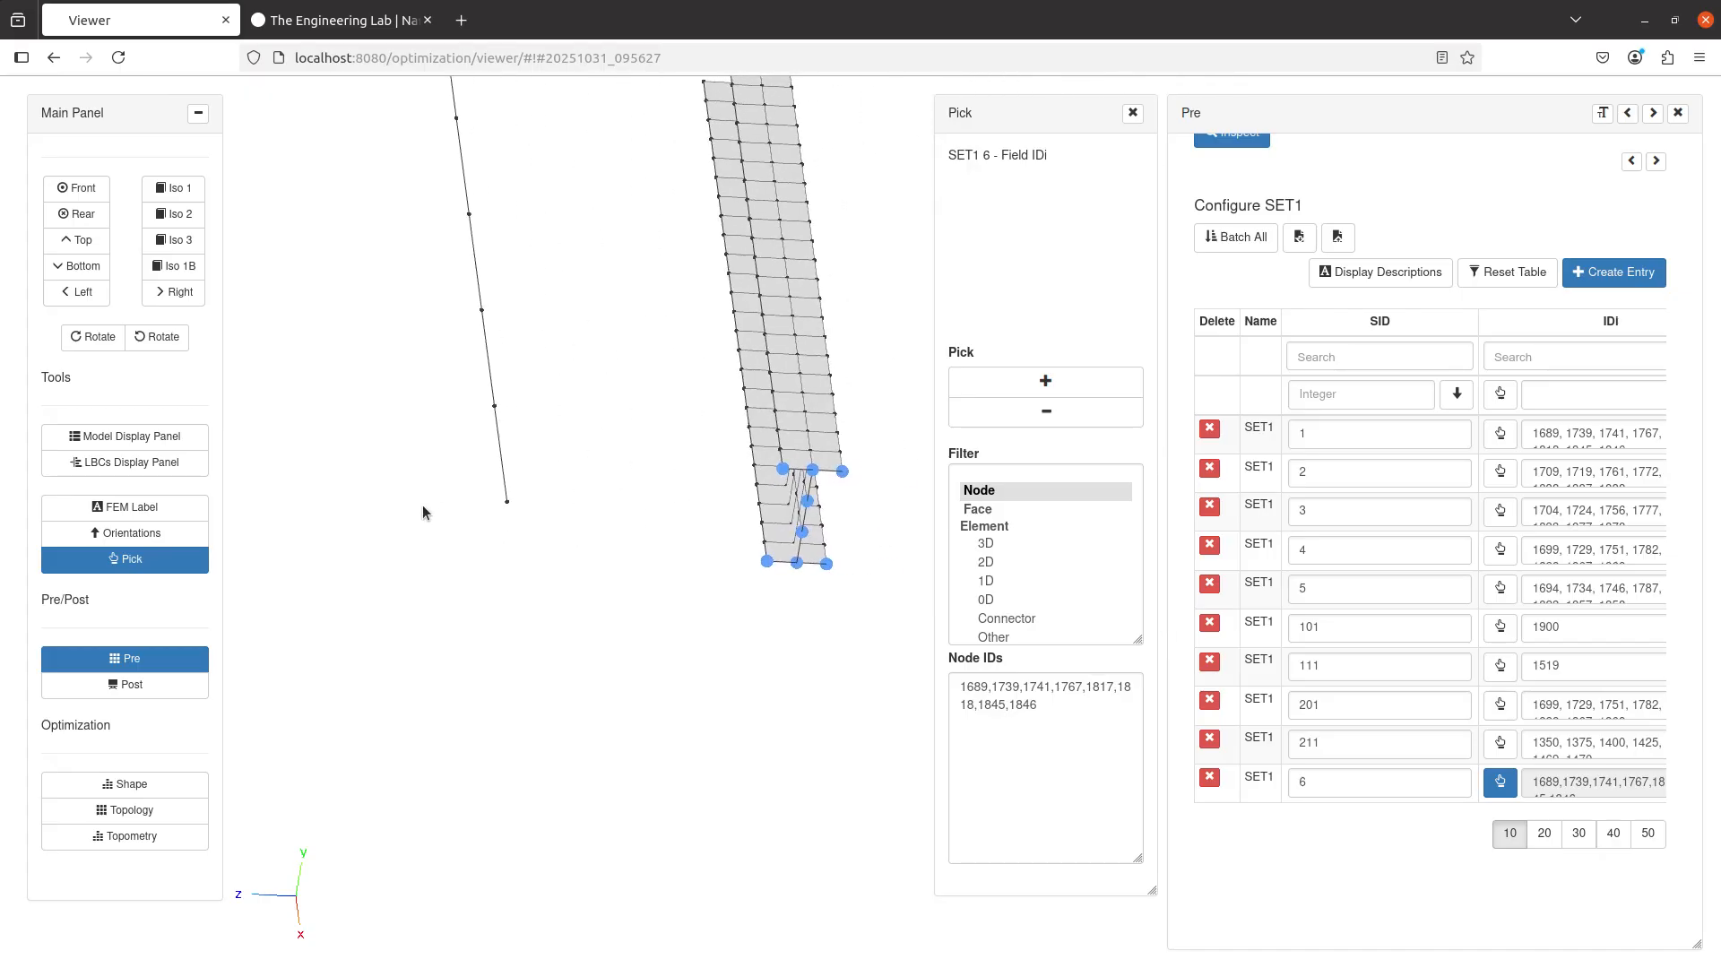
pyautogui.moveTo(530, 514); pyautogui.dragTo(557, 471)
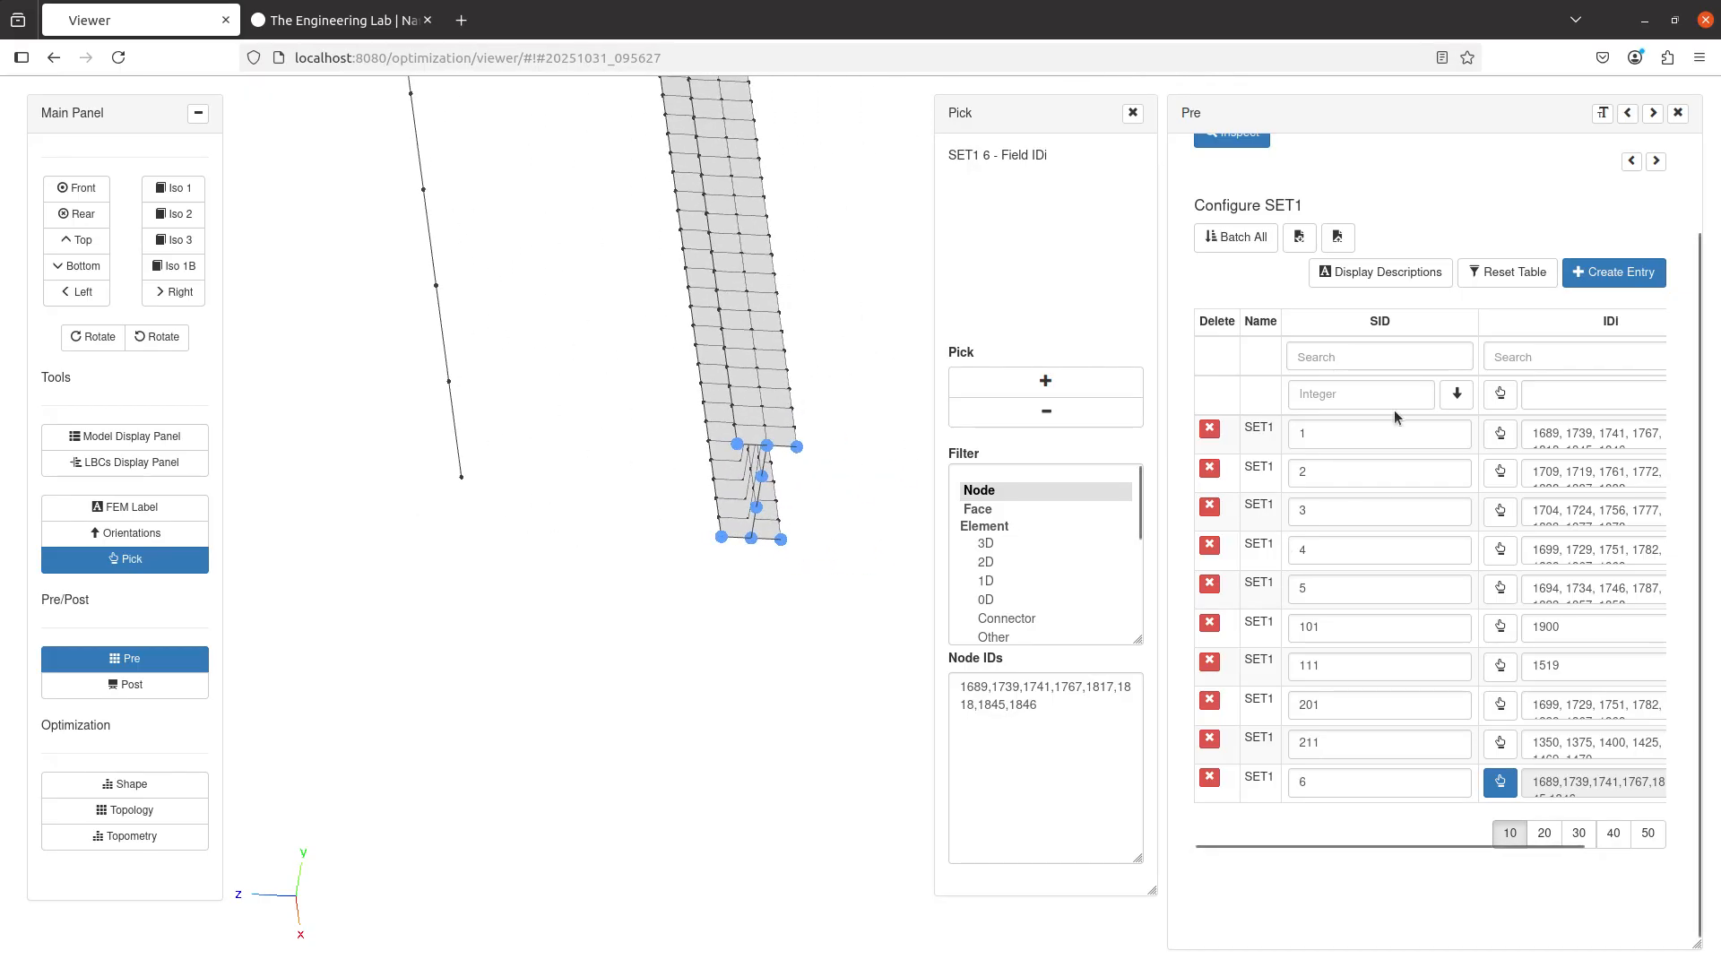
pyautogui.click(1579, 273)
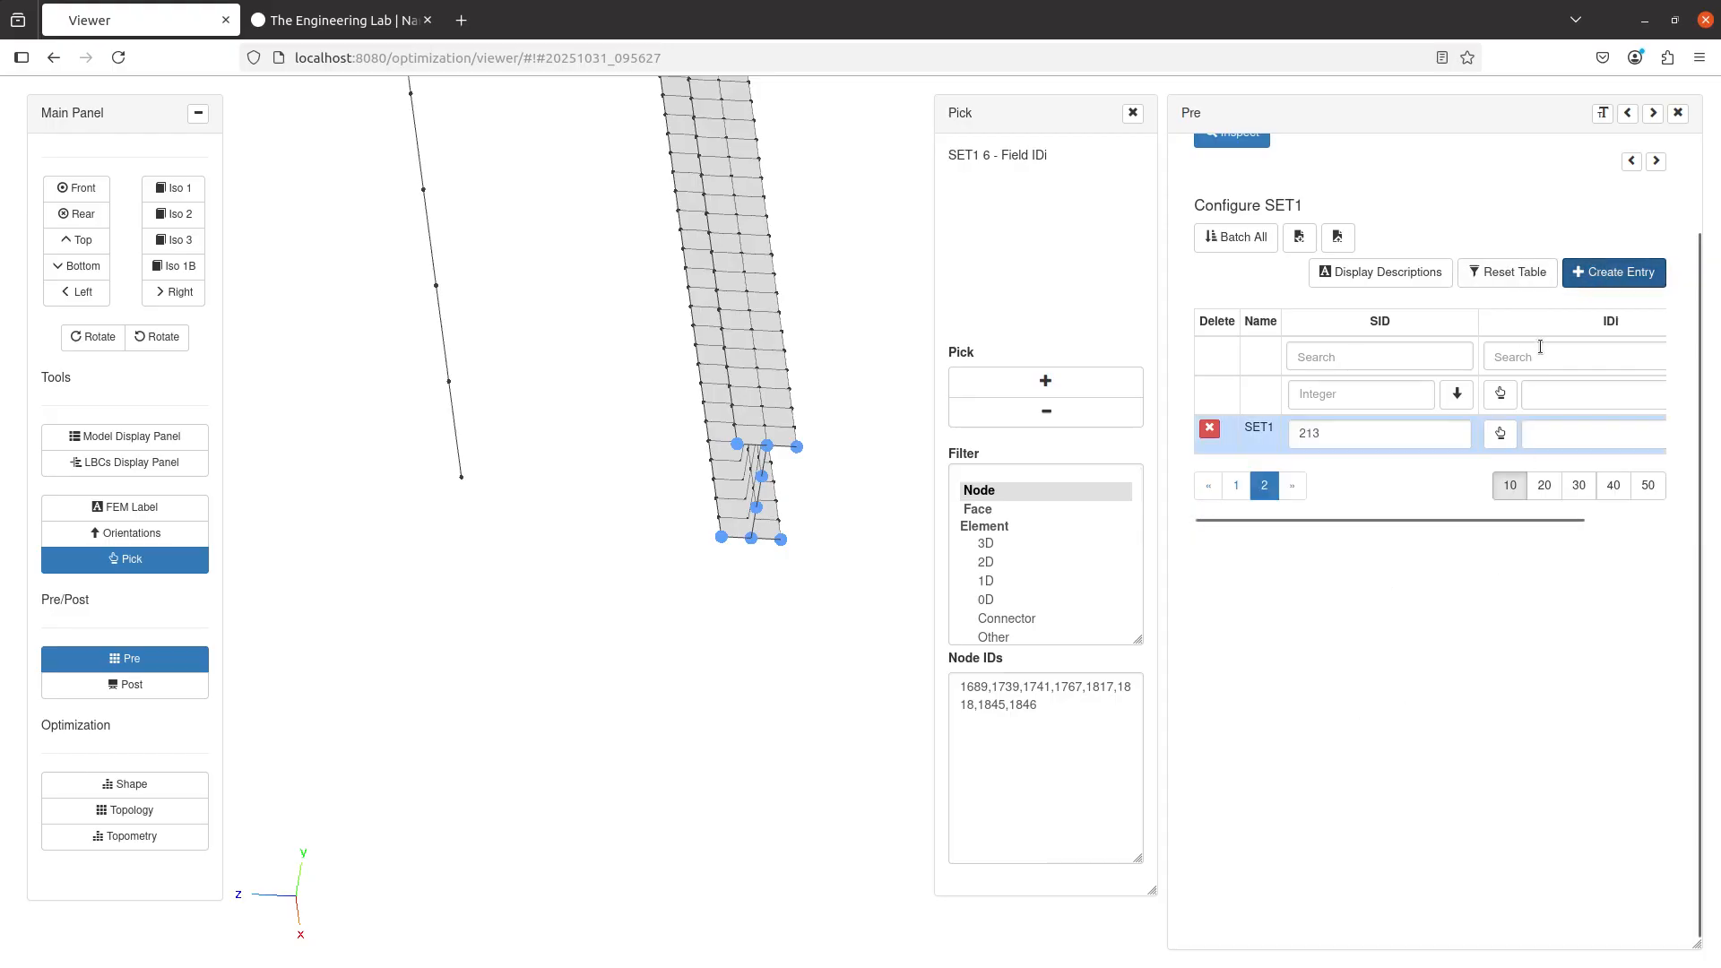
pyautogui.click(1605, 486)
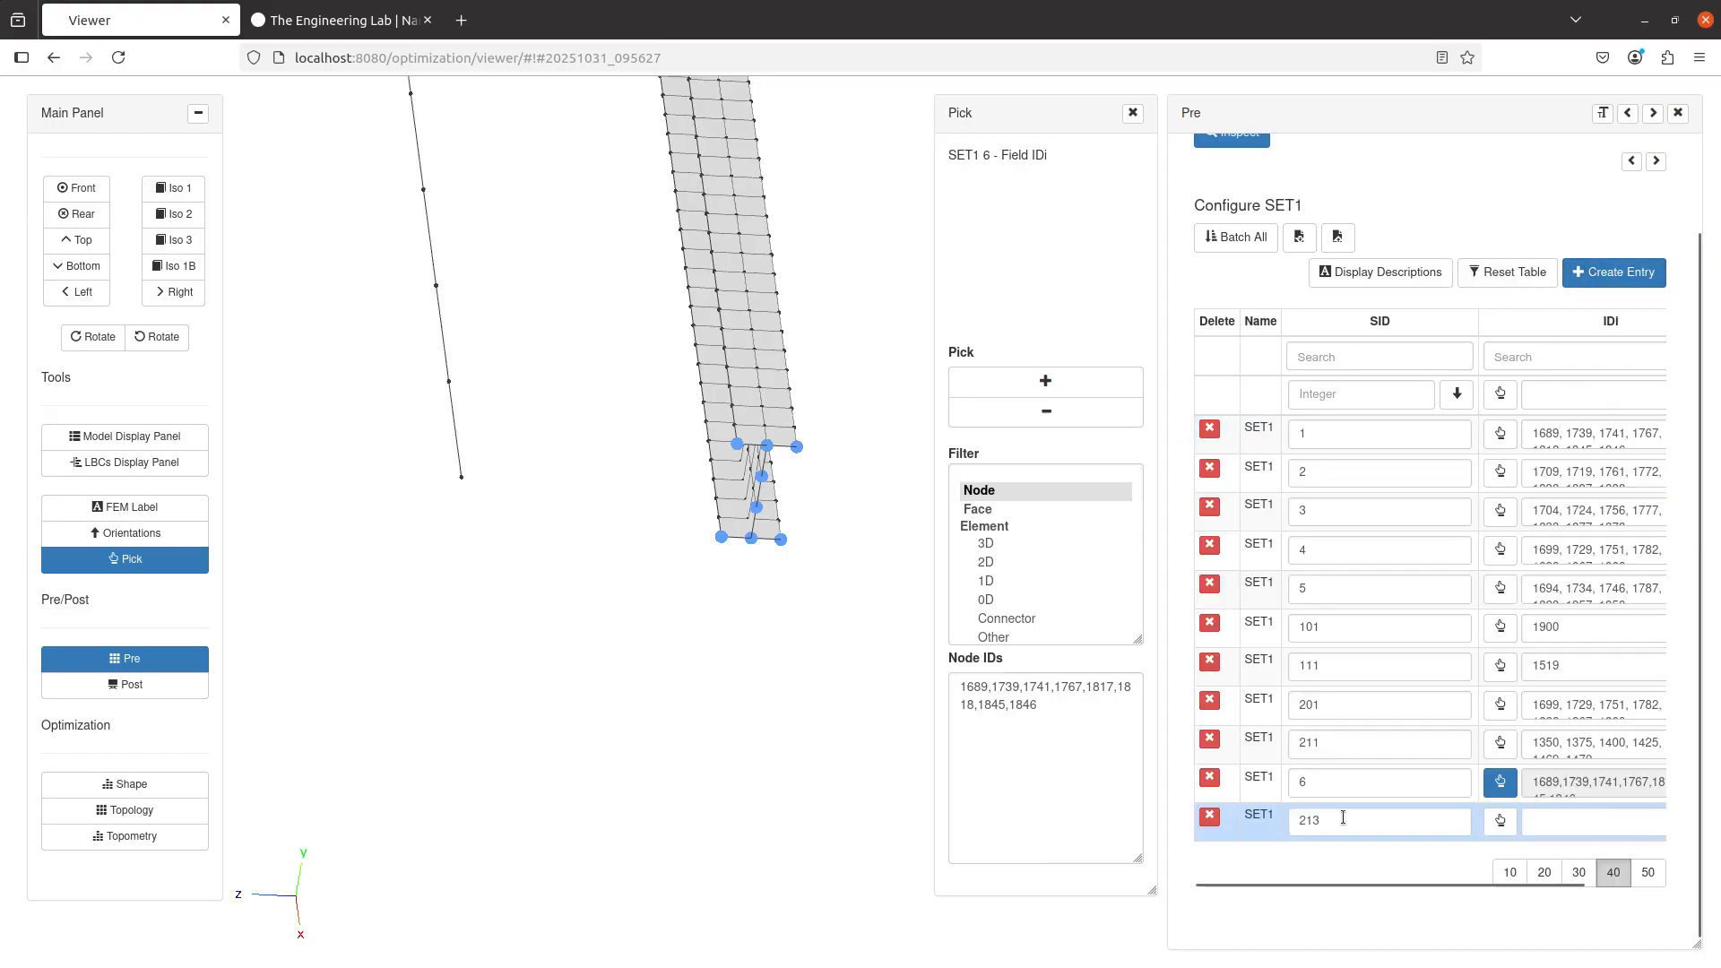
pyautogui.moveTo(1332, 830); pyautogui.dragTo(1257, 816)
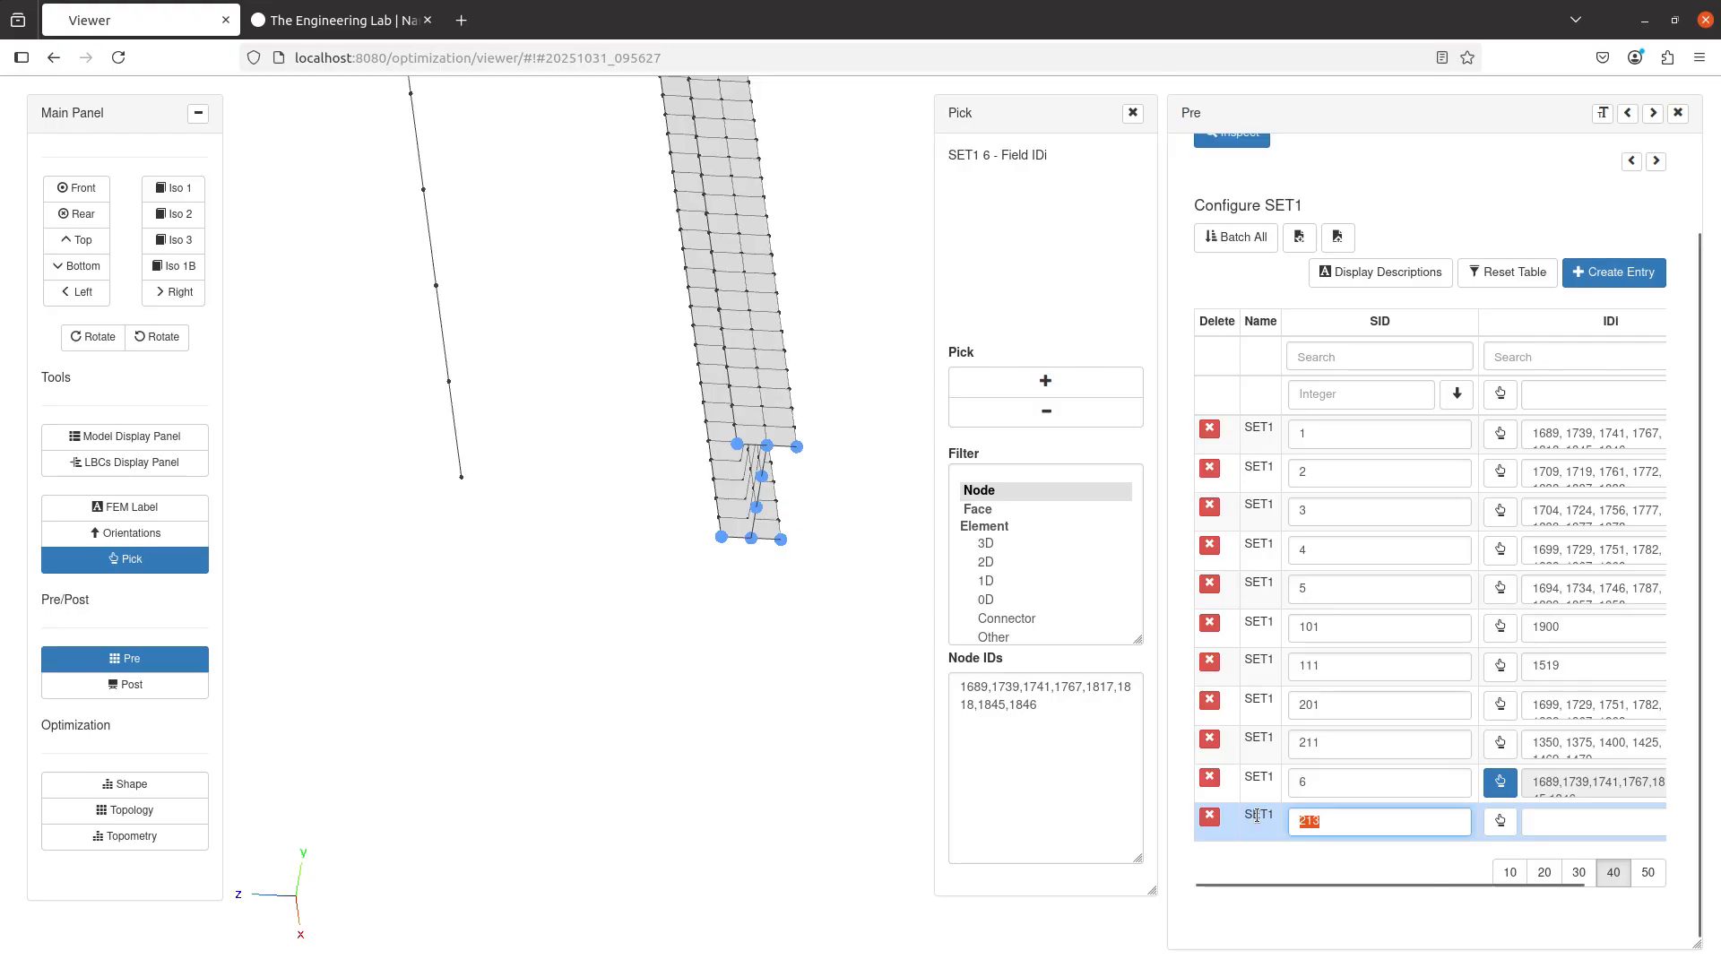
pyautogui.write('106')
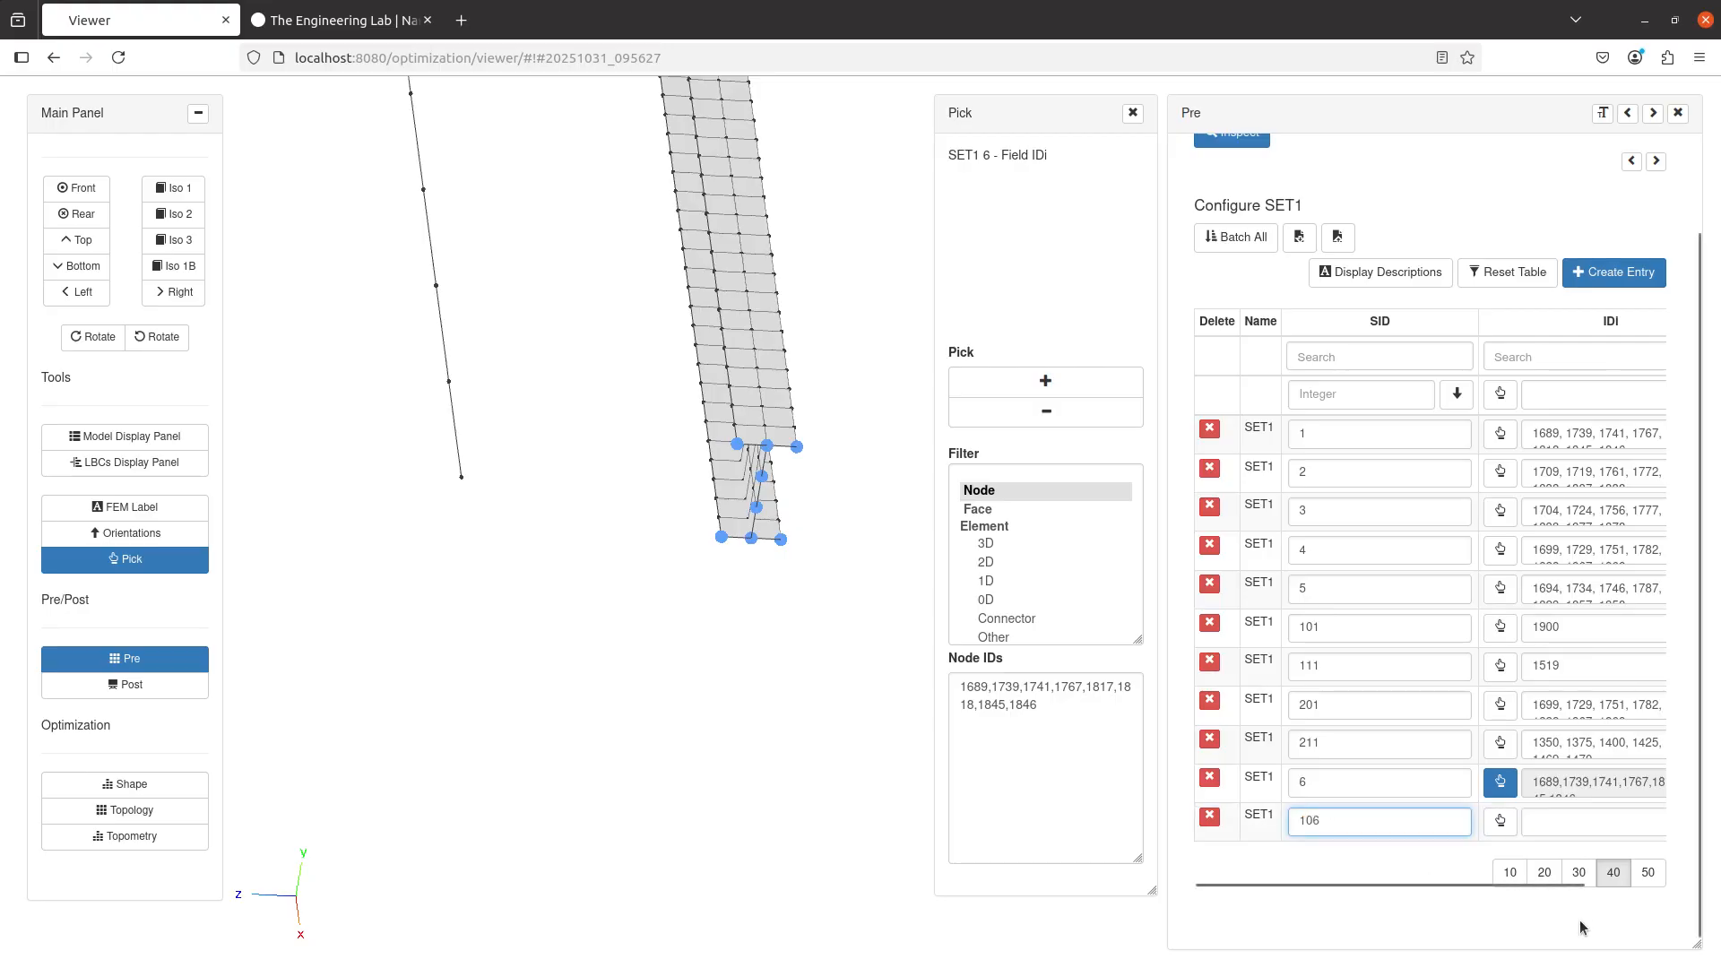
# - Pick free-end node 1897 of the line beam for the IDi field of SET1 106 and close node picking
pyautogui.click(1500, 821)
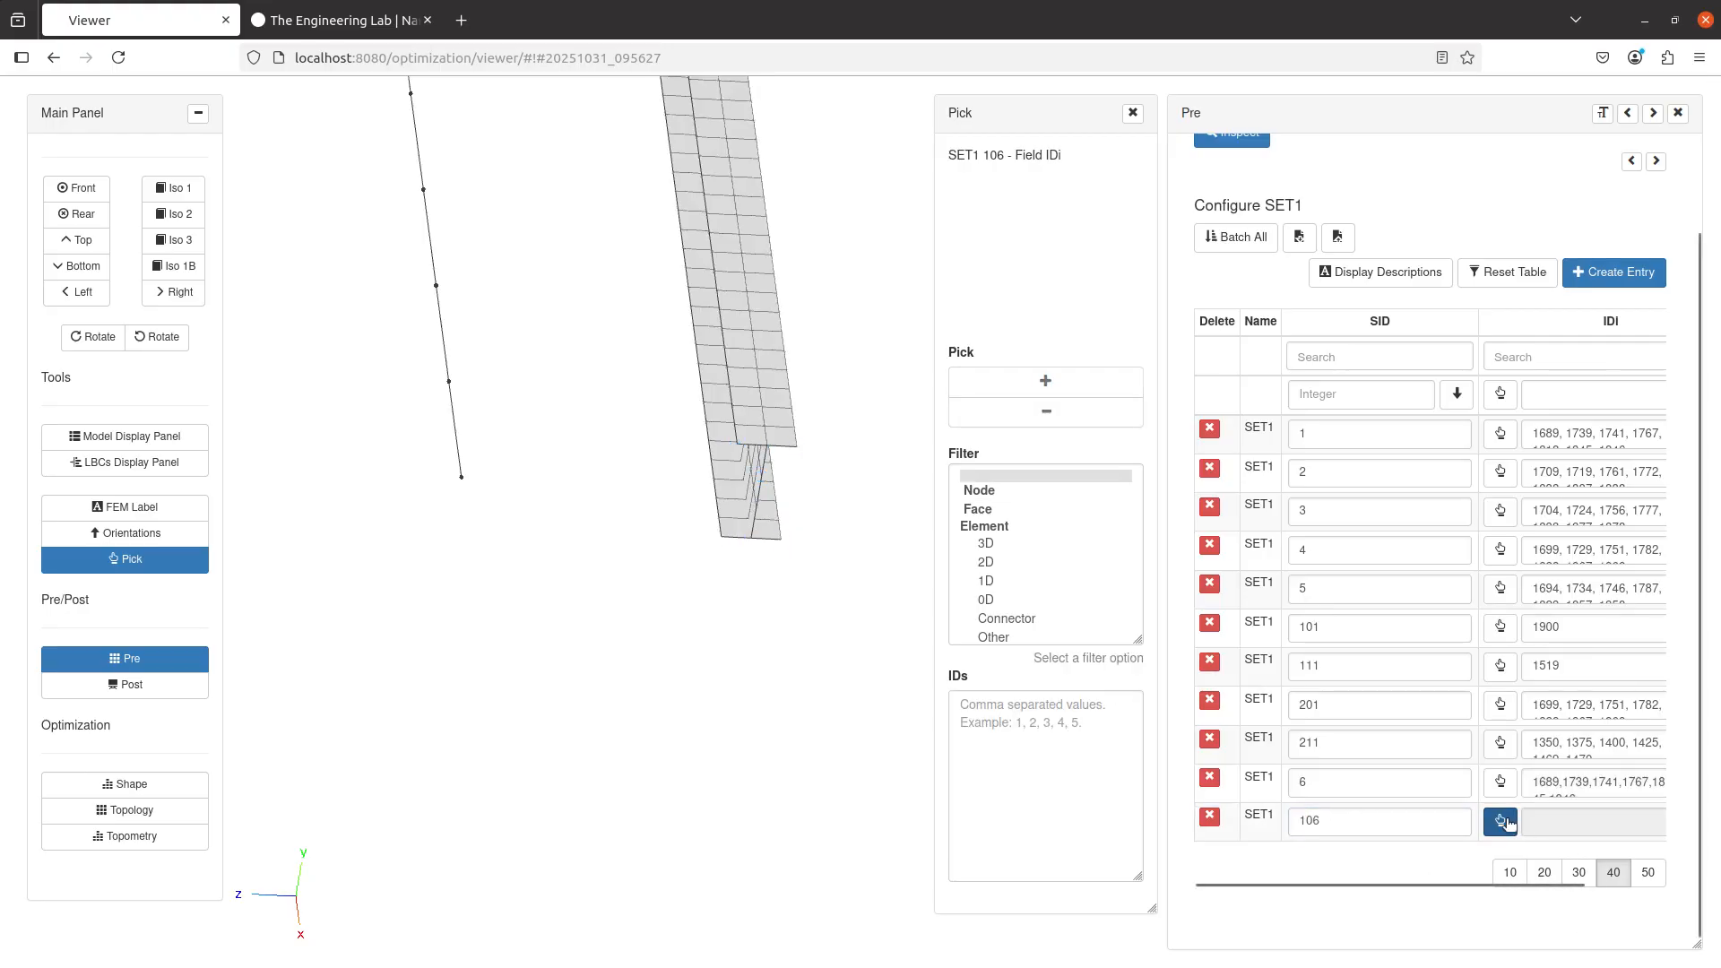
pyautogui.click(1046, 381)
pyautogui.click(461, 477)
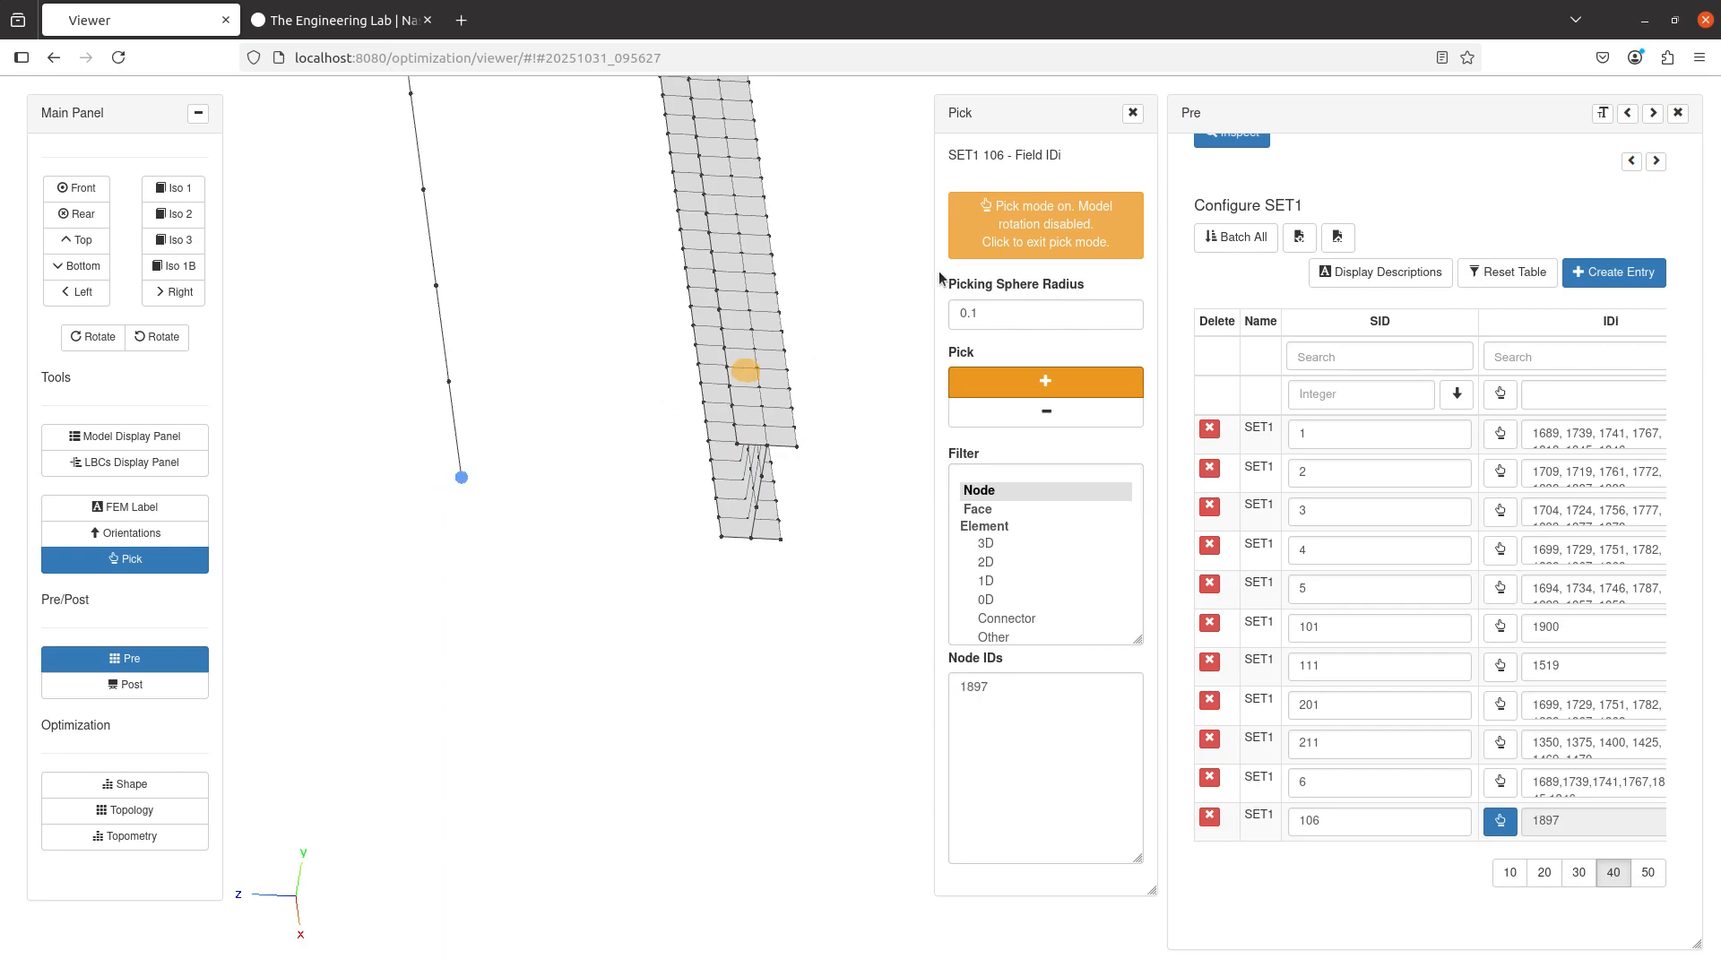
pyautogui.scroll(3, 535, 532)
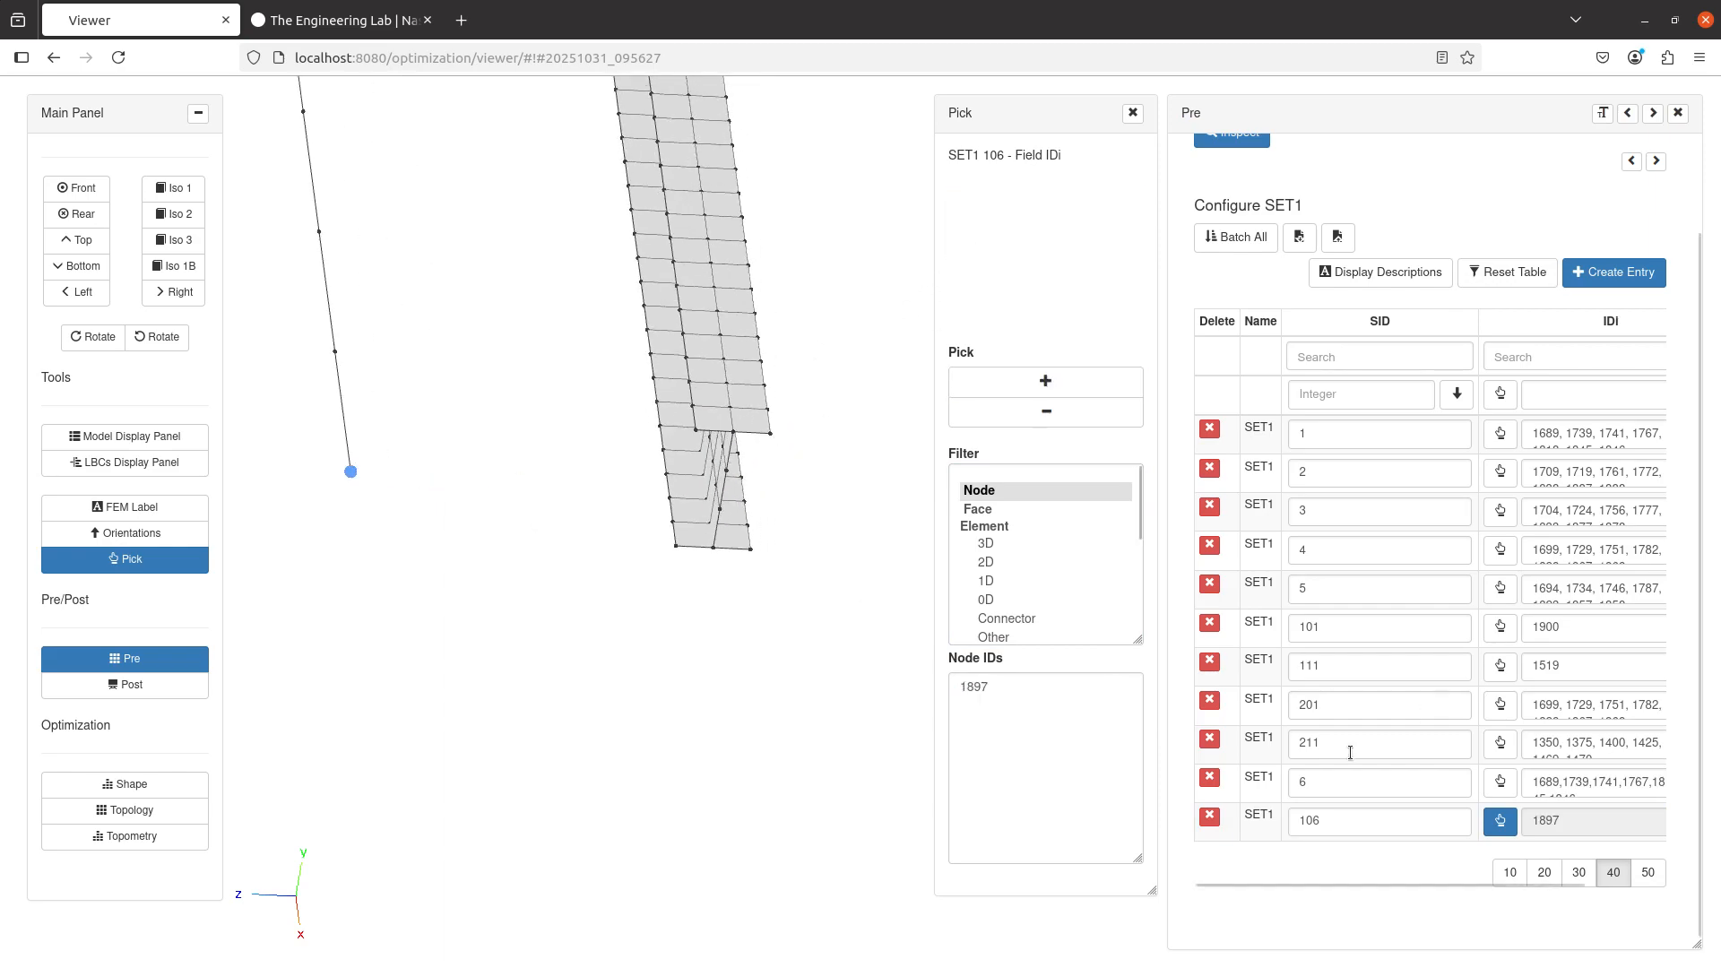
pyautogui.click(1499, 825)
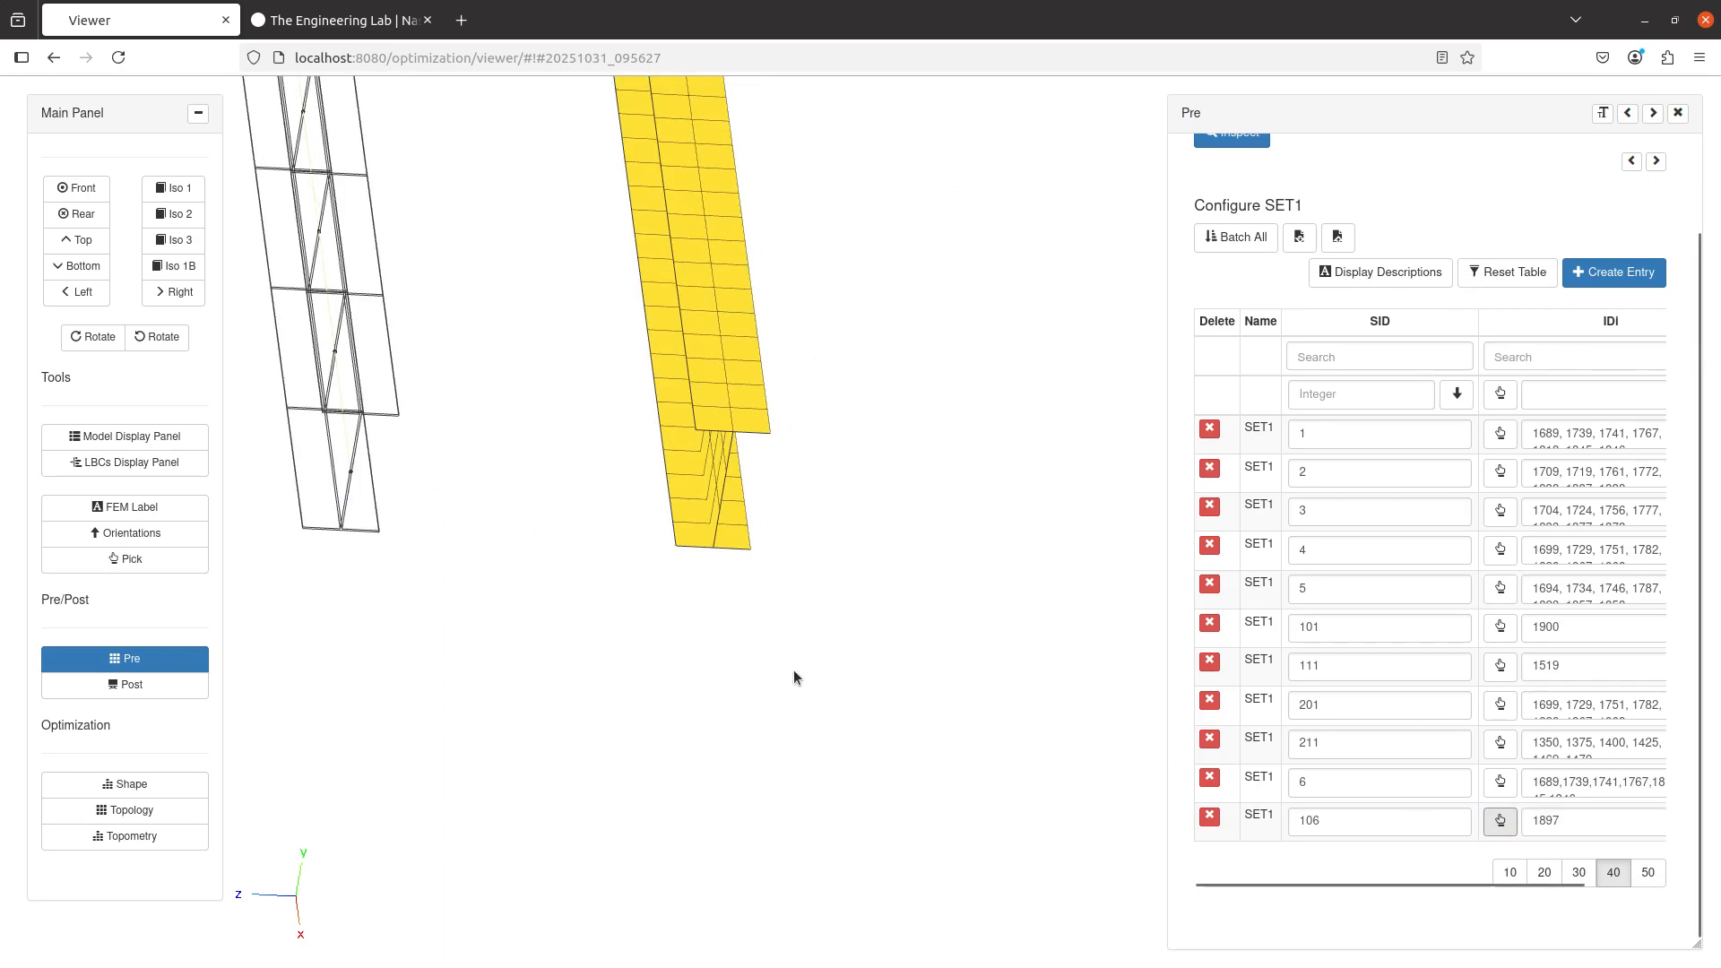
# - Review the picked nodes of SET1 6 and SET1 106 at the beams' free ends, with nodes displayed, and close node picking
pyautogui.click(1500, 783)
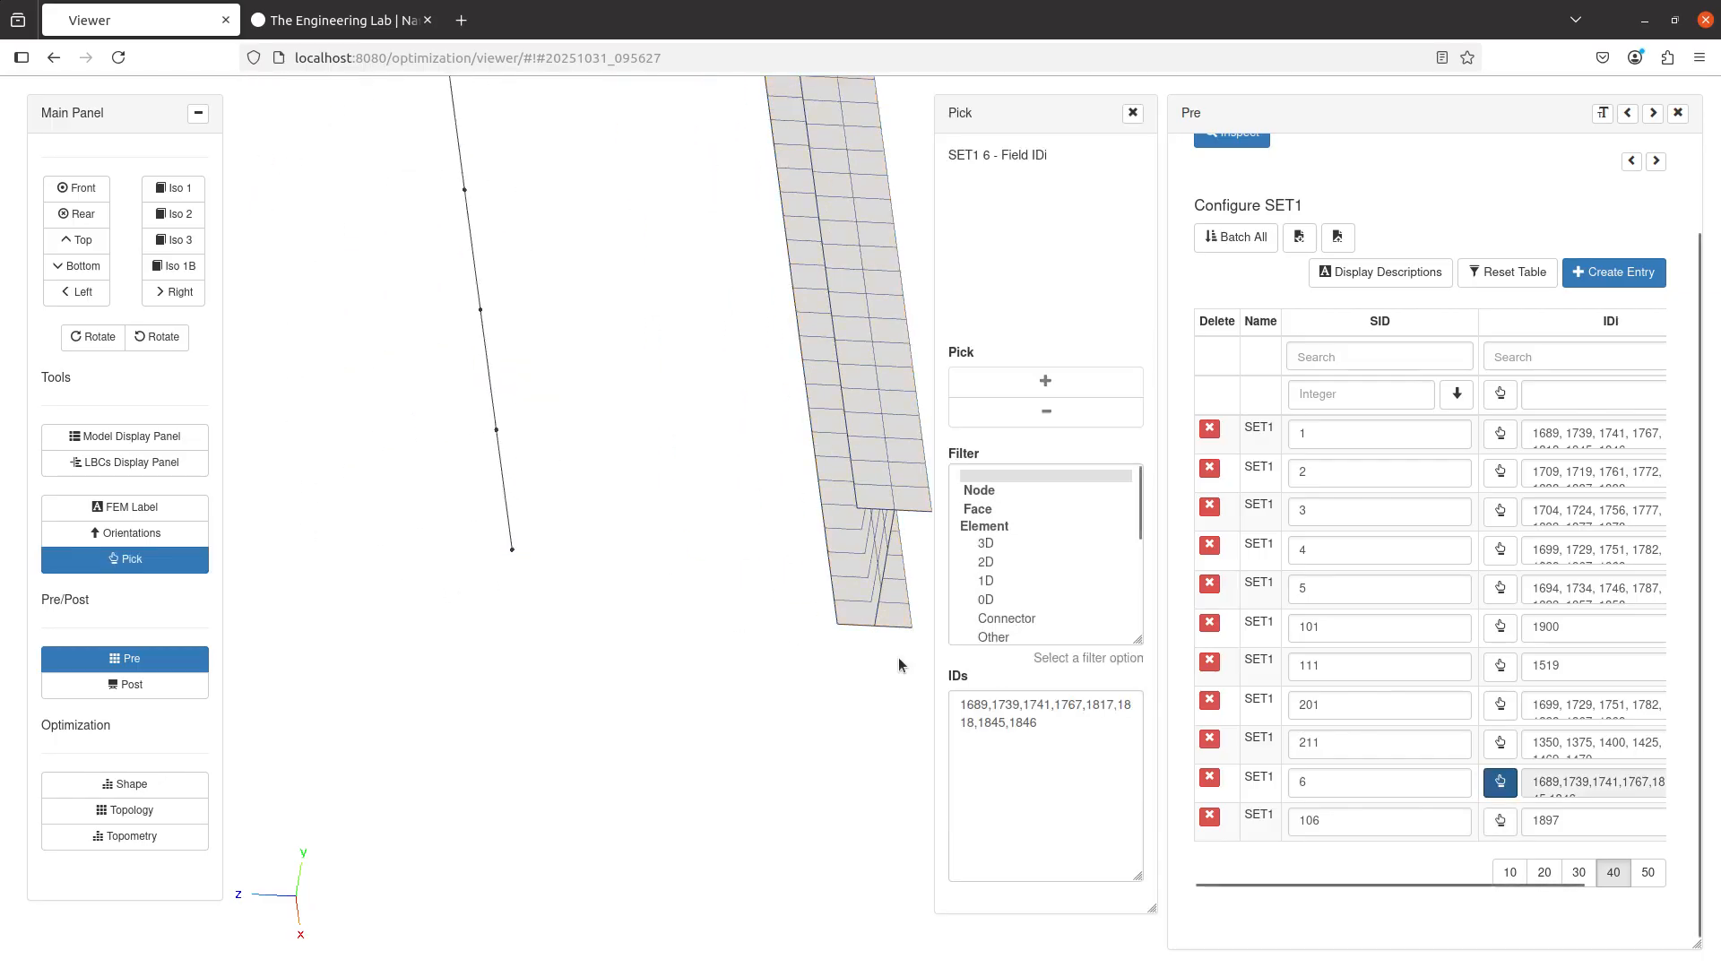
pyautogui.click(1007, 490)
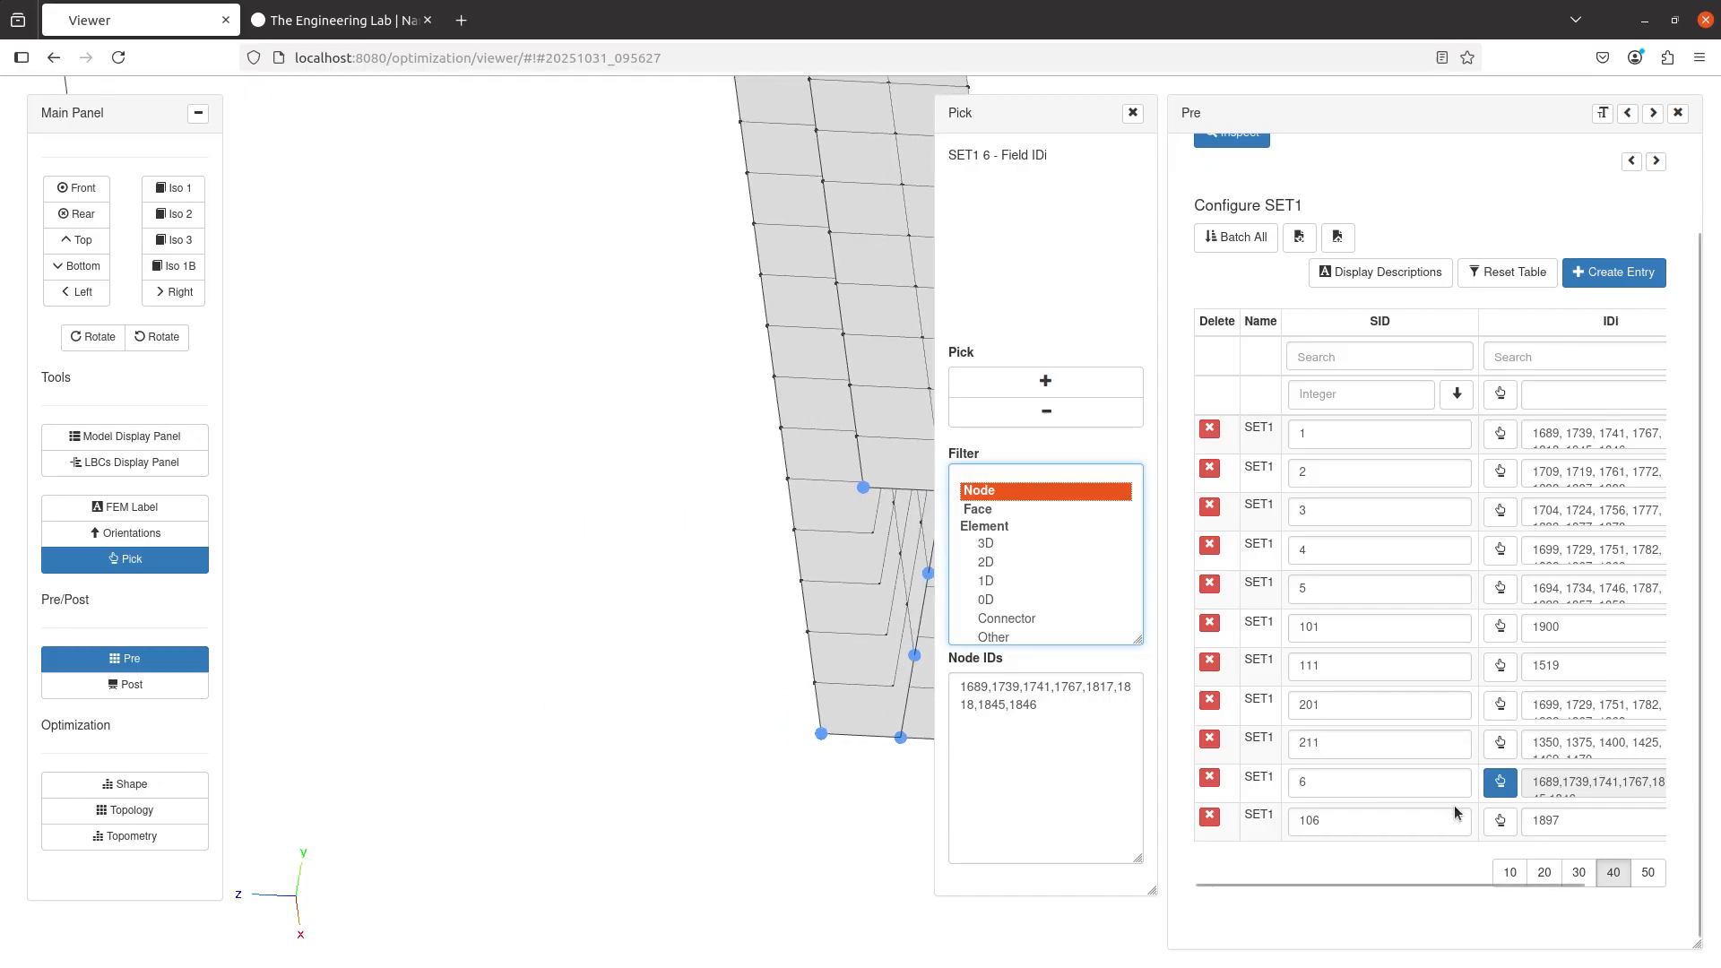
pyautogui.click(1500, 821)
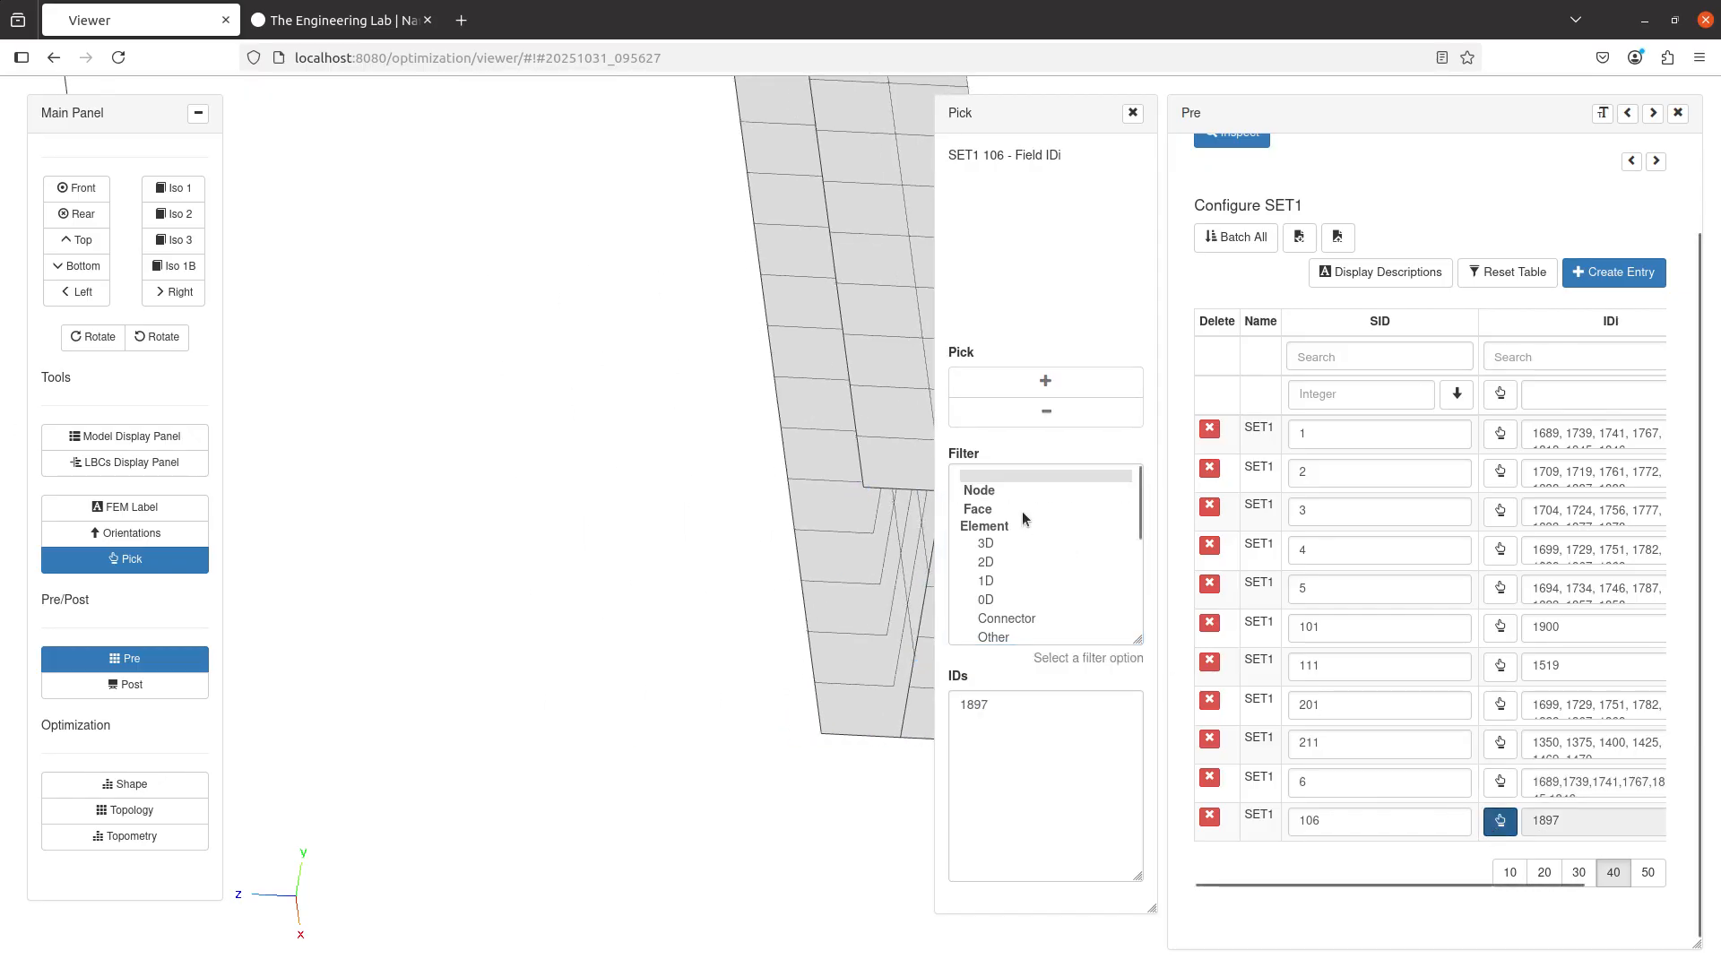
pyautogui.click(997, 493)
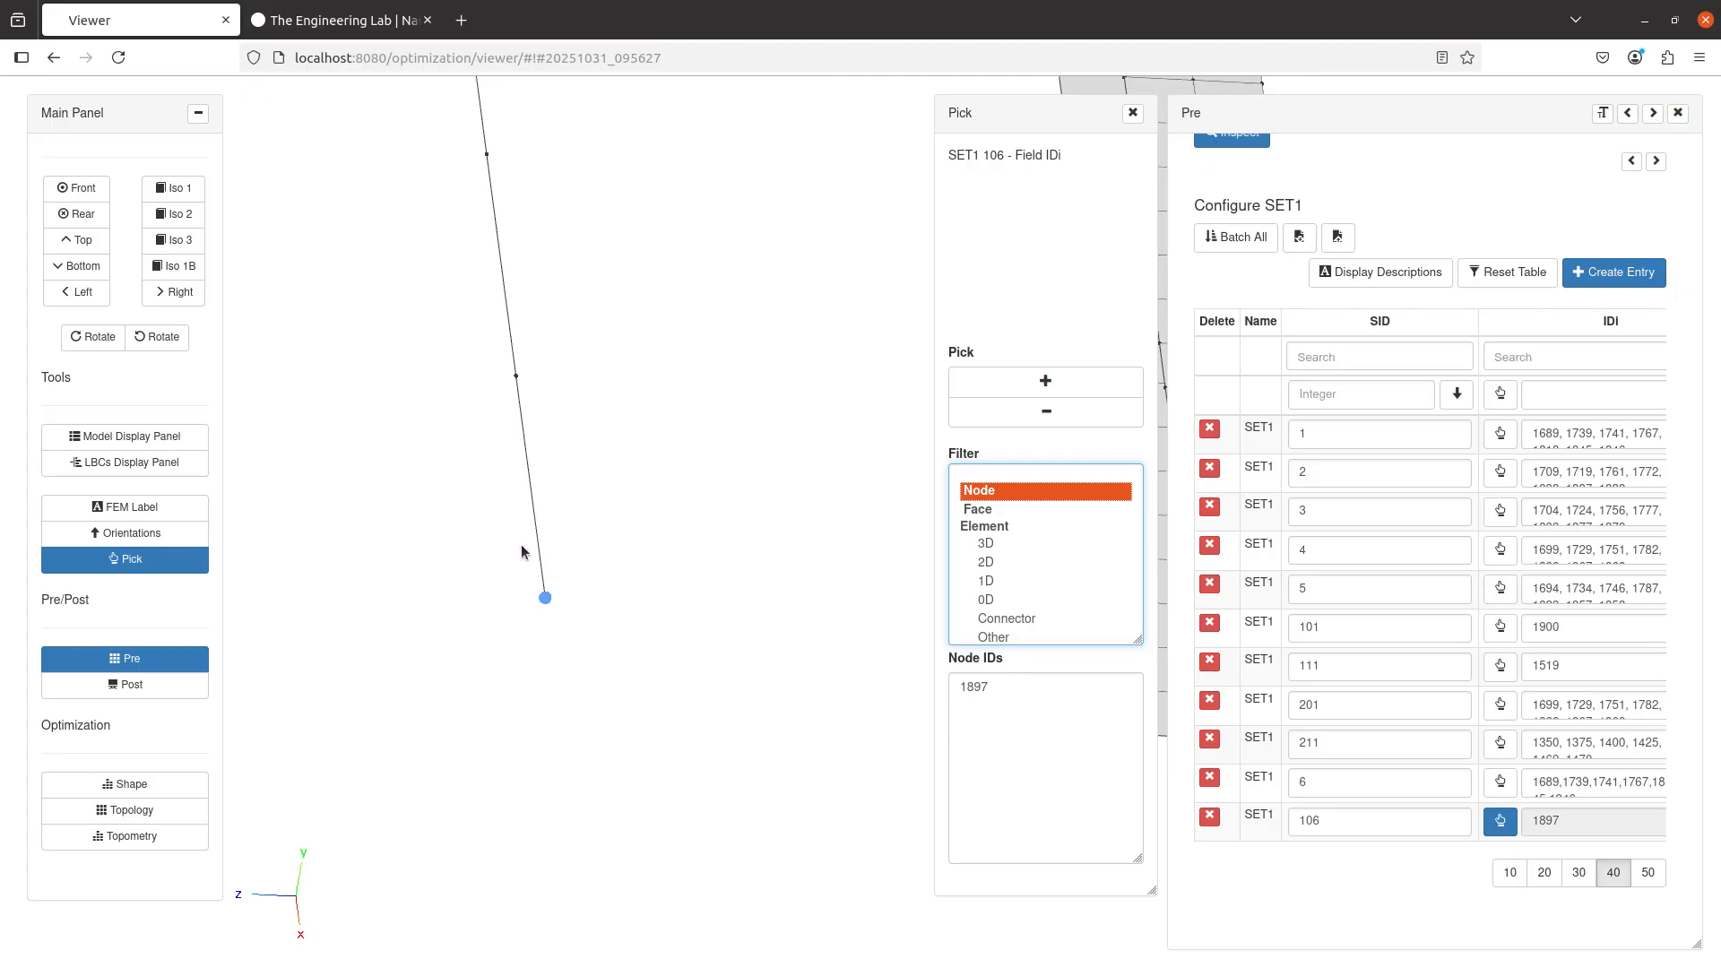
pyautogui.click(1132, 112)
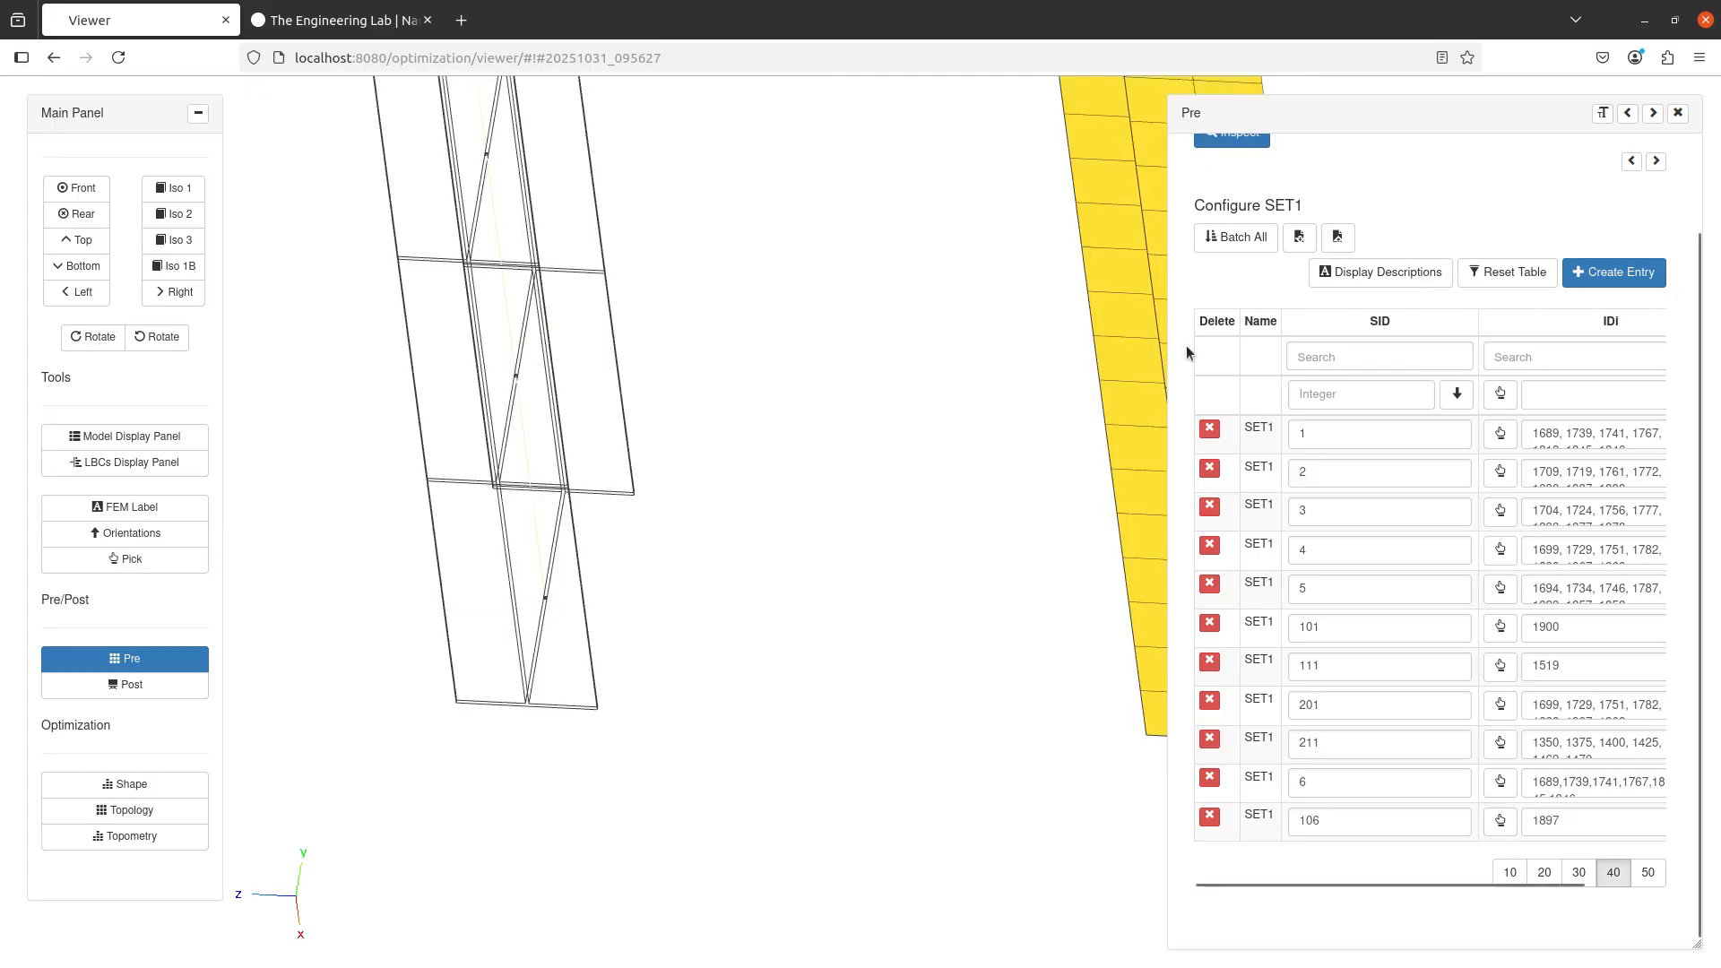
# - Return to entry selection, widen the Pre window, reset the table filter, search for "aec" and open the AECOMP entries
pyautogui.scroll(2, 1414, 656)
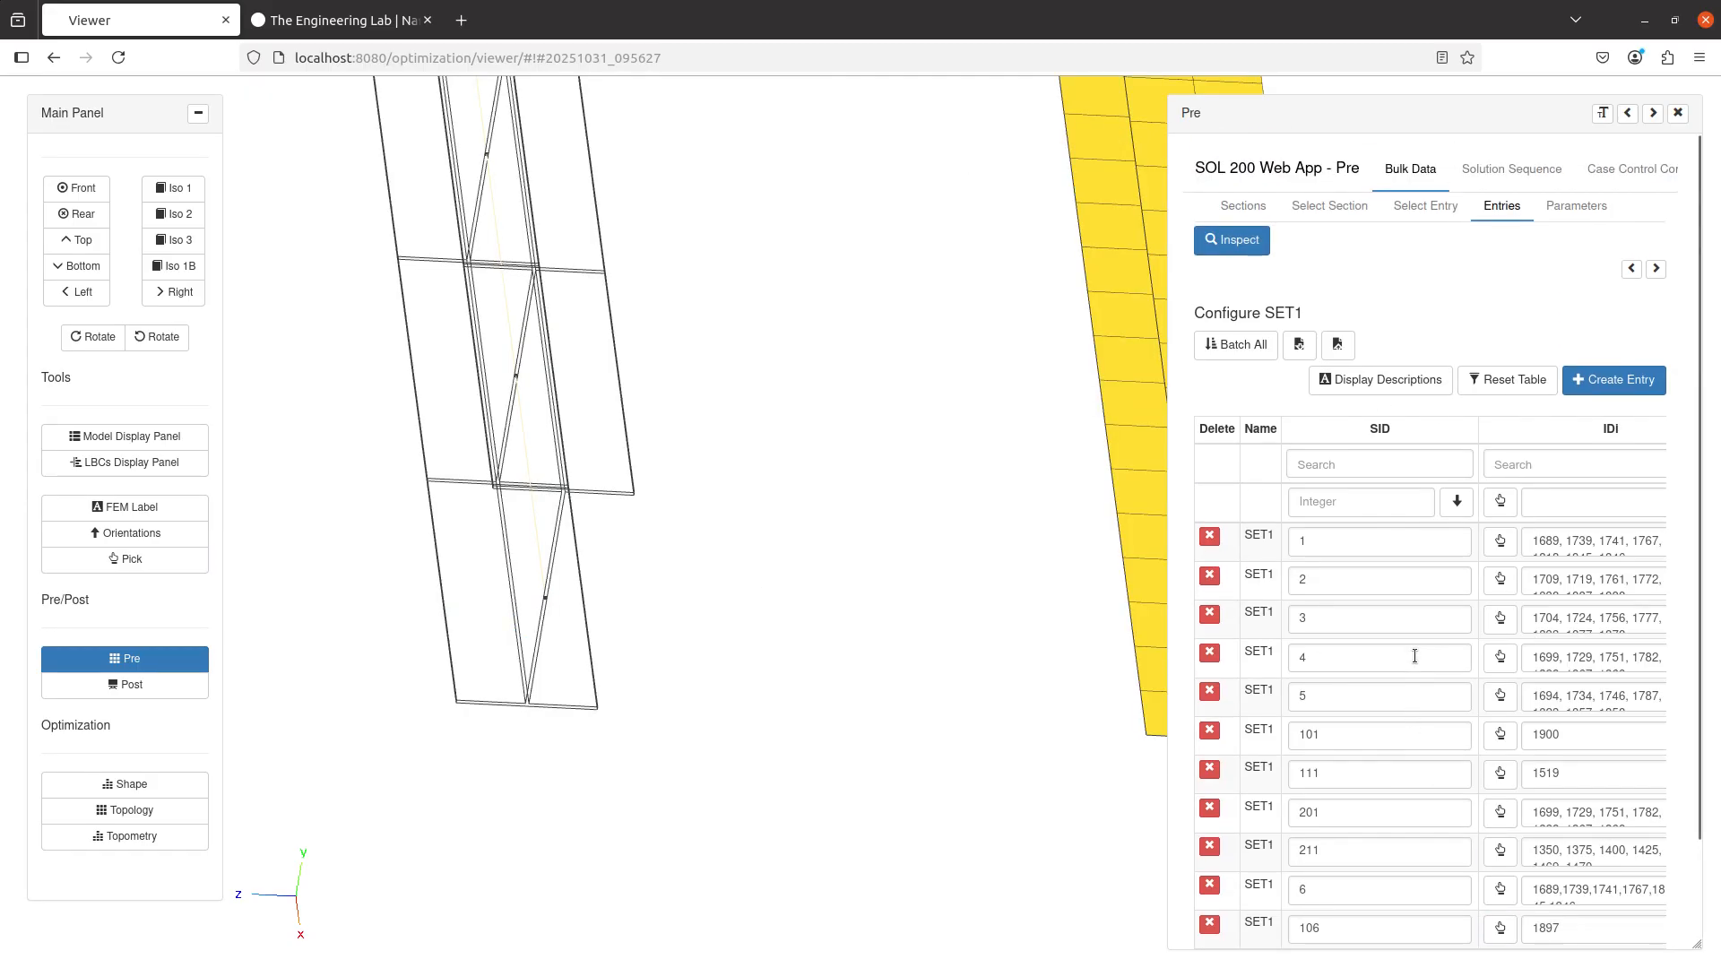
pyautogui.click(1423, 213)
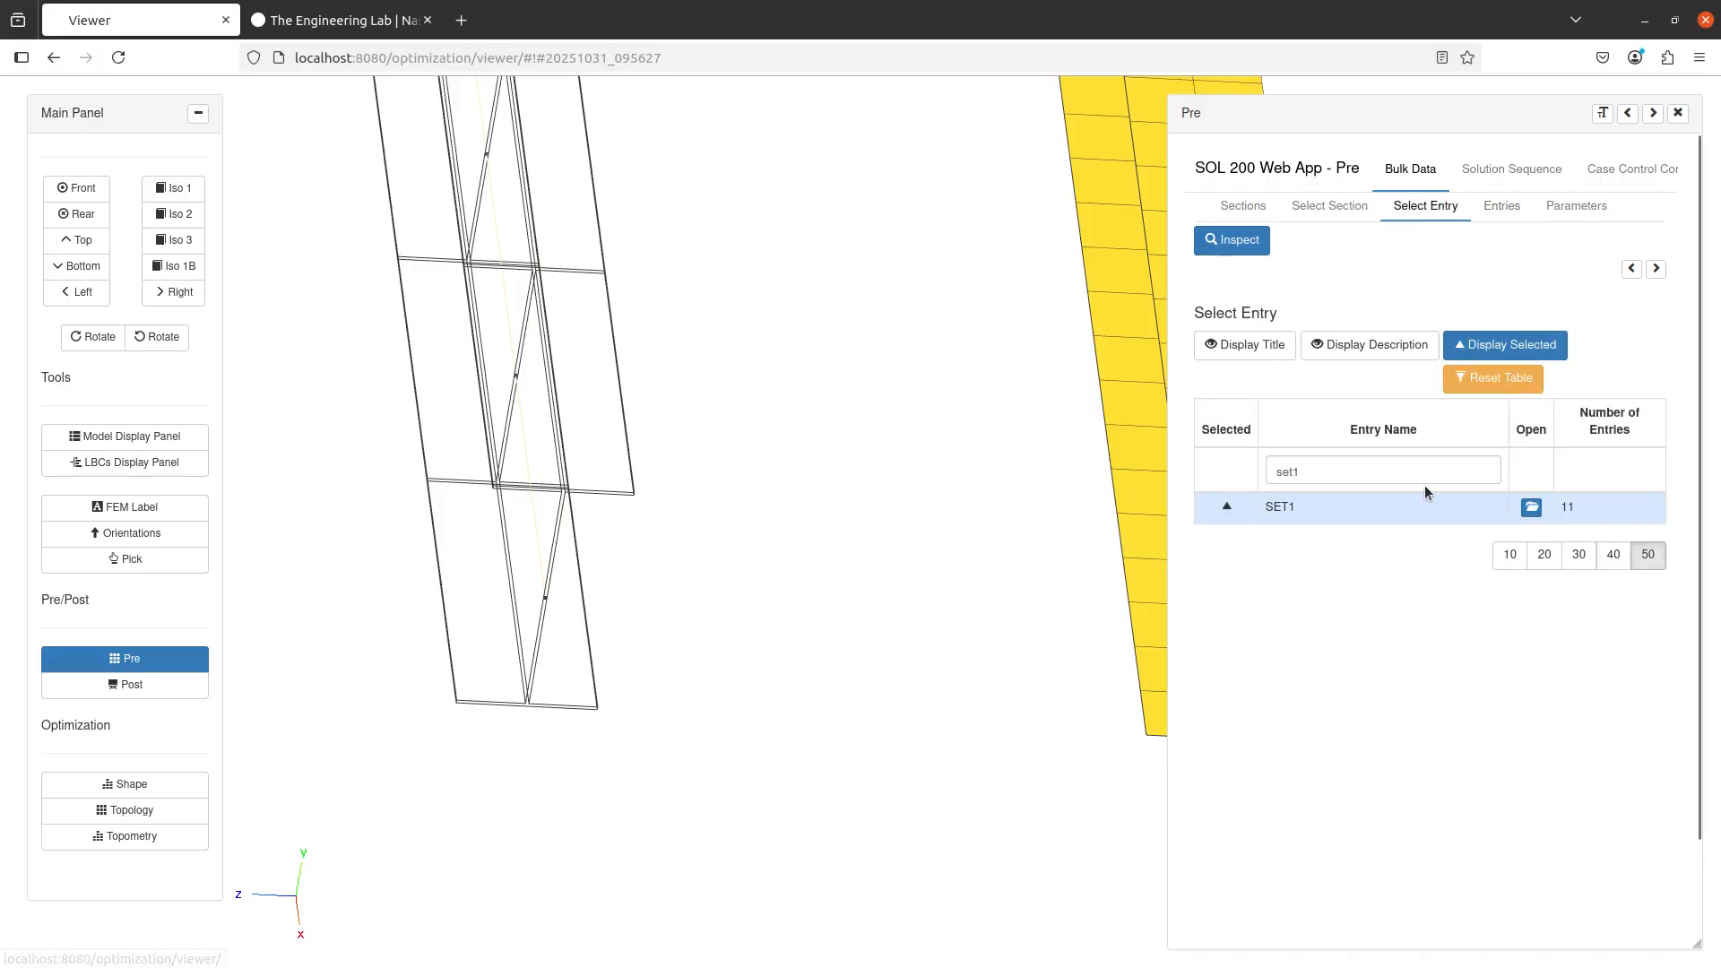
pyautogui.click(1628, 115)
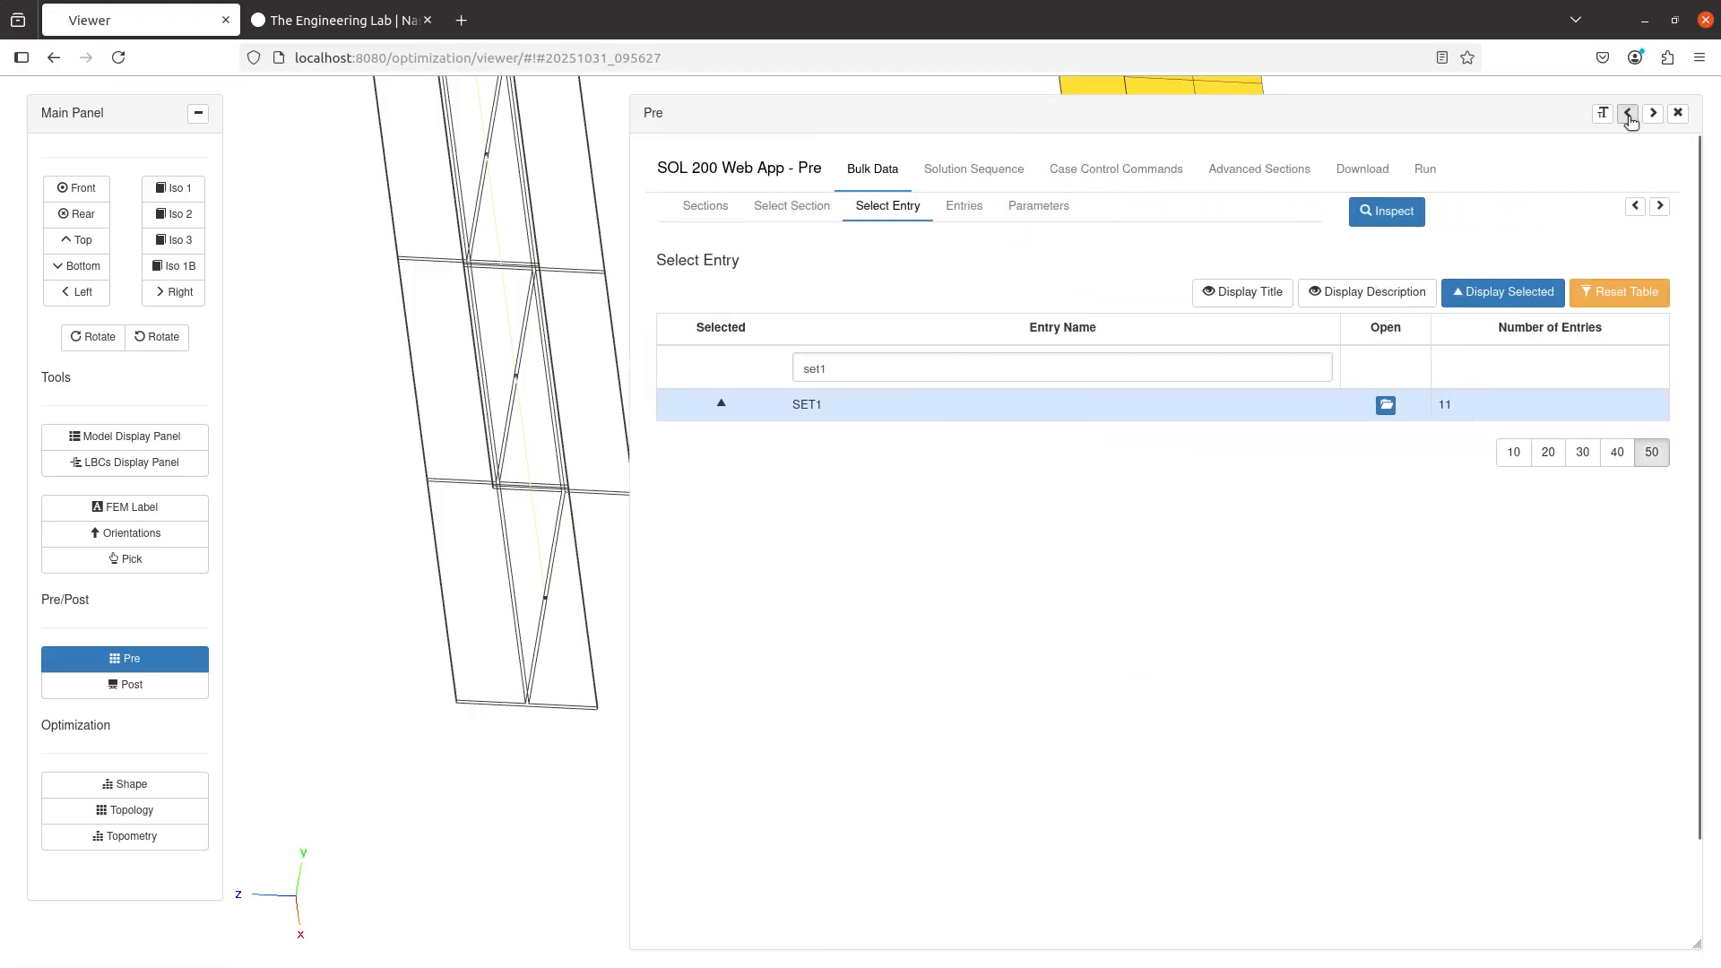
pyautogui.click(1652, 296)
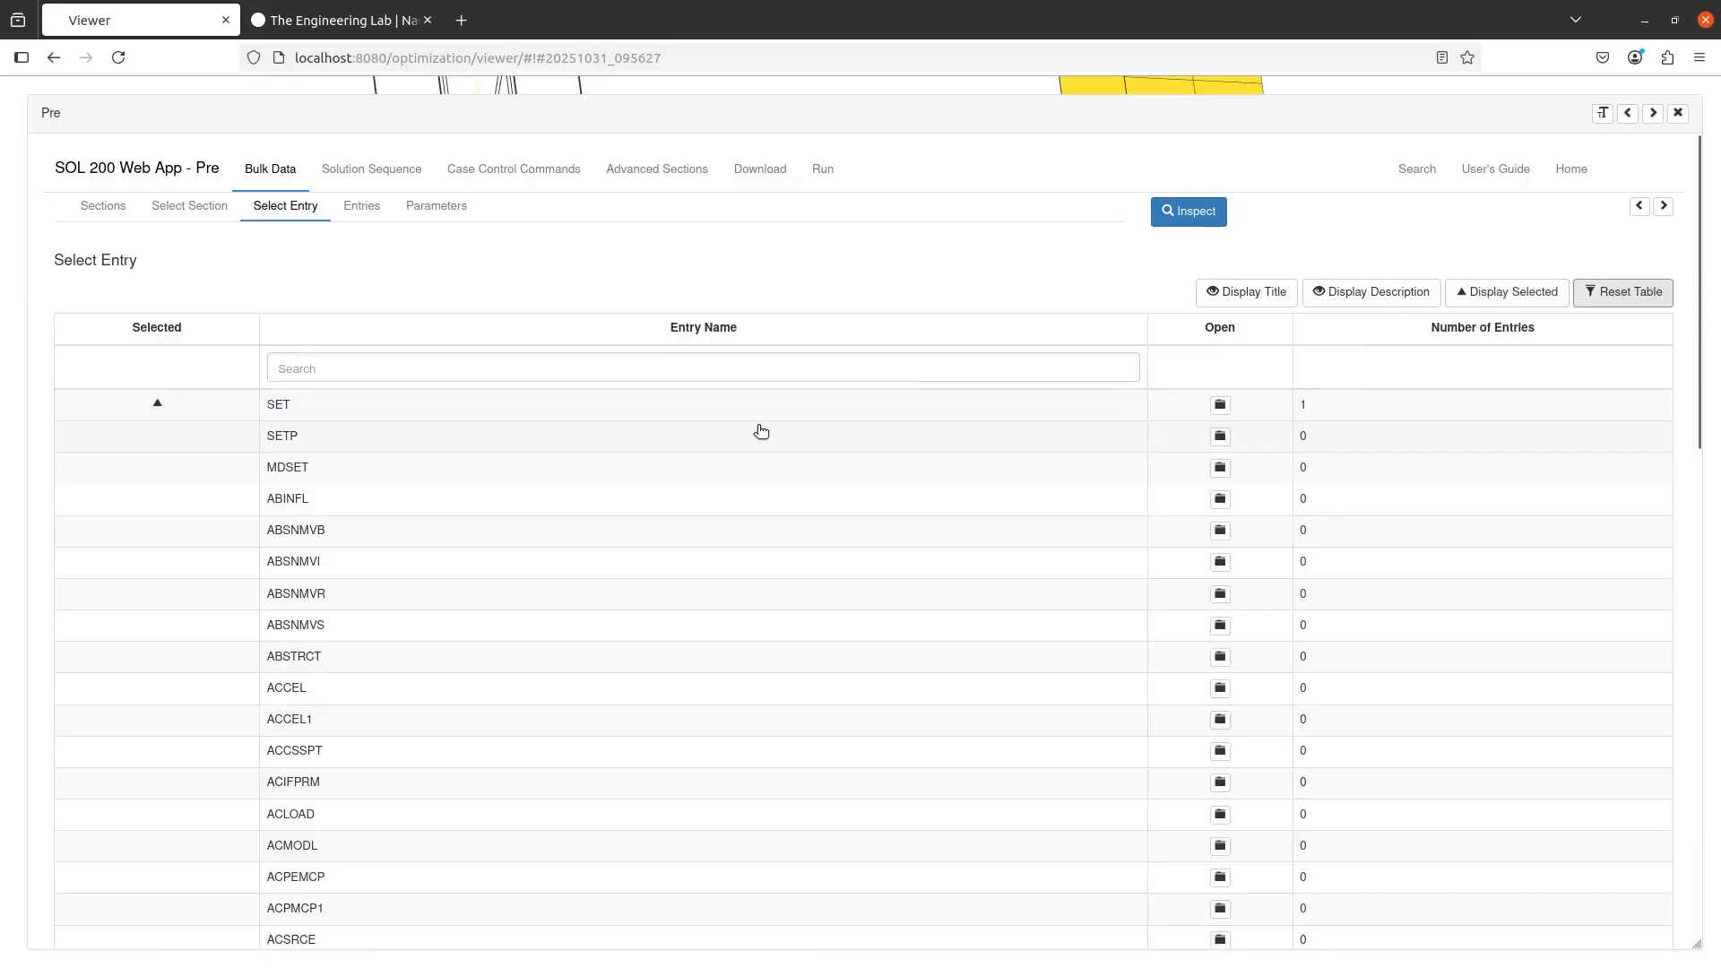
pyautogui.click(783, 368)
pyautogui.write('aec')
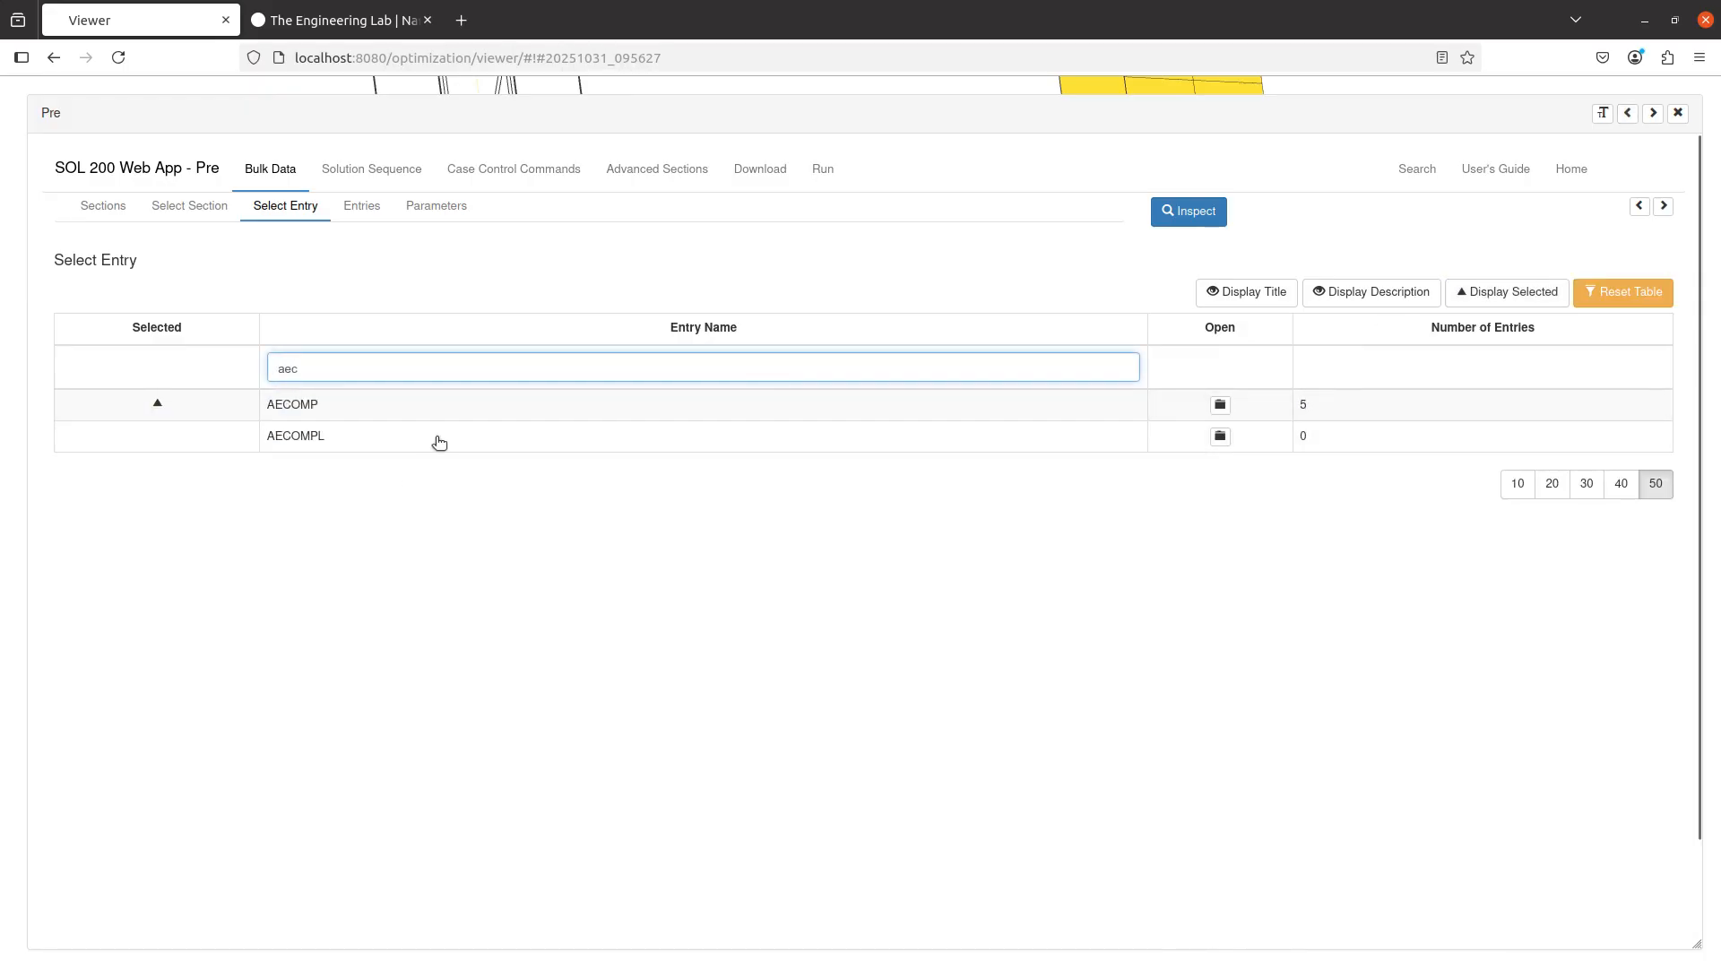
pyautogui.click(447, 416)
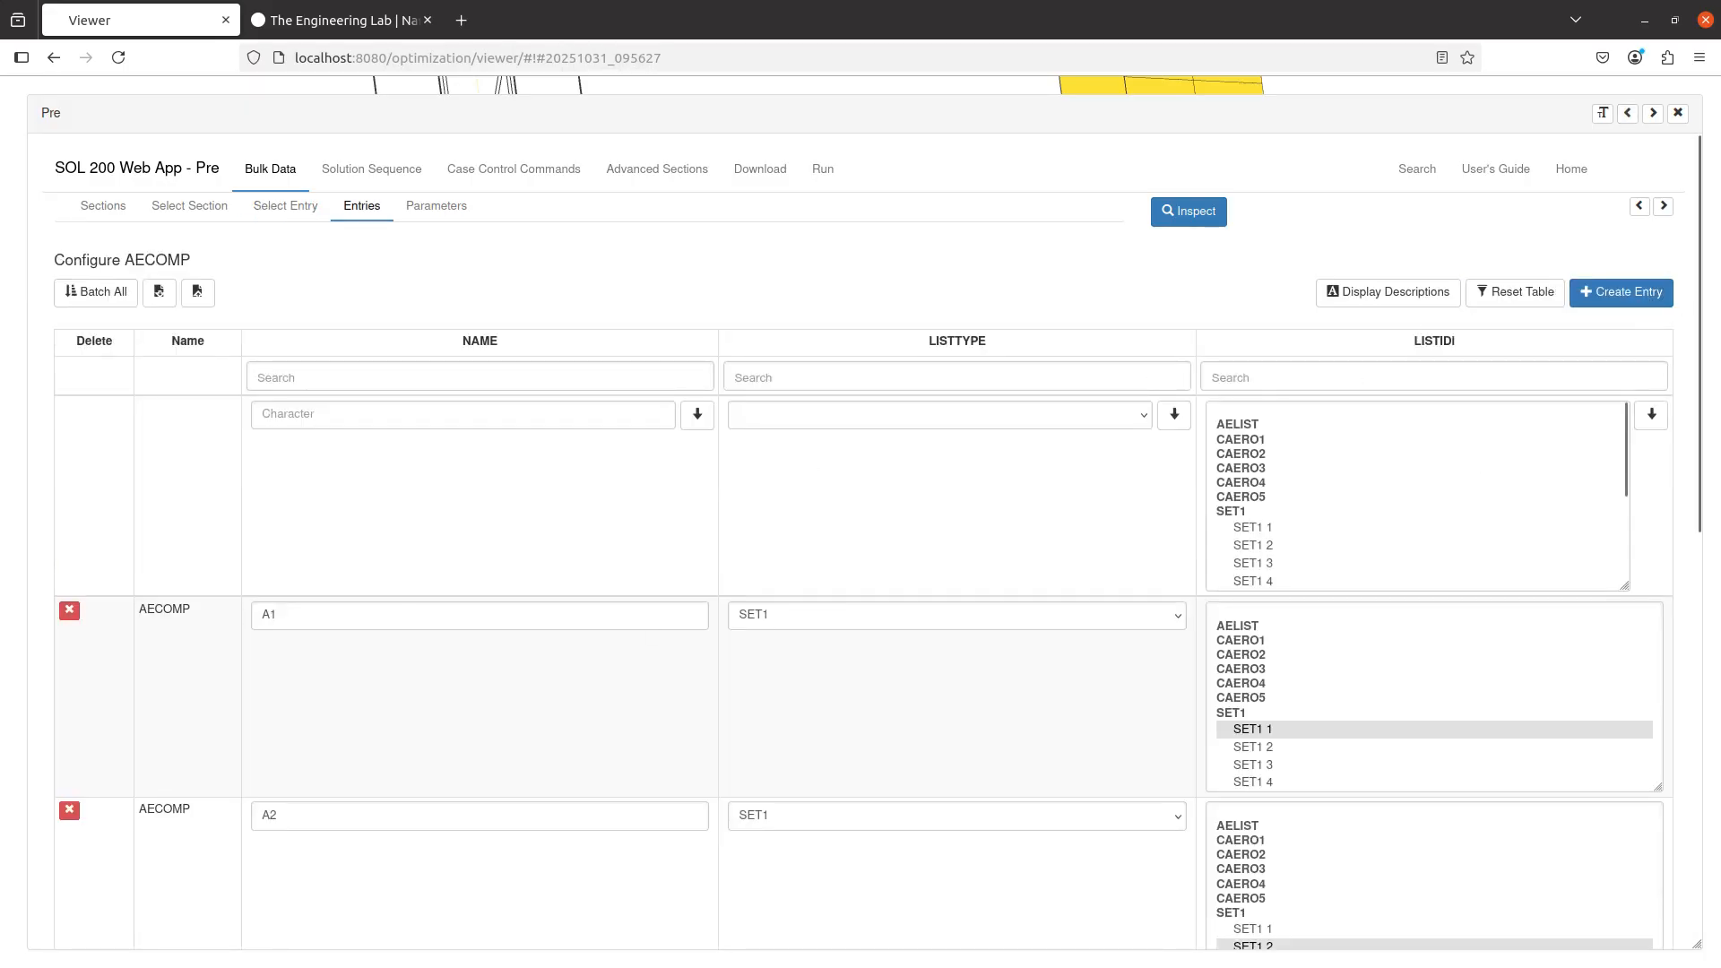
# - Look through the existing AECOMP entries, create a new one and name it A6
pyautogui.scroll(-7, 556, 590)
pyautogui.scroll(-2, 426, 604)
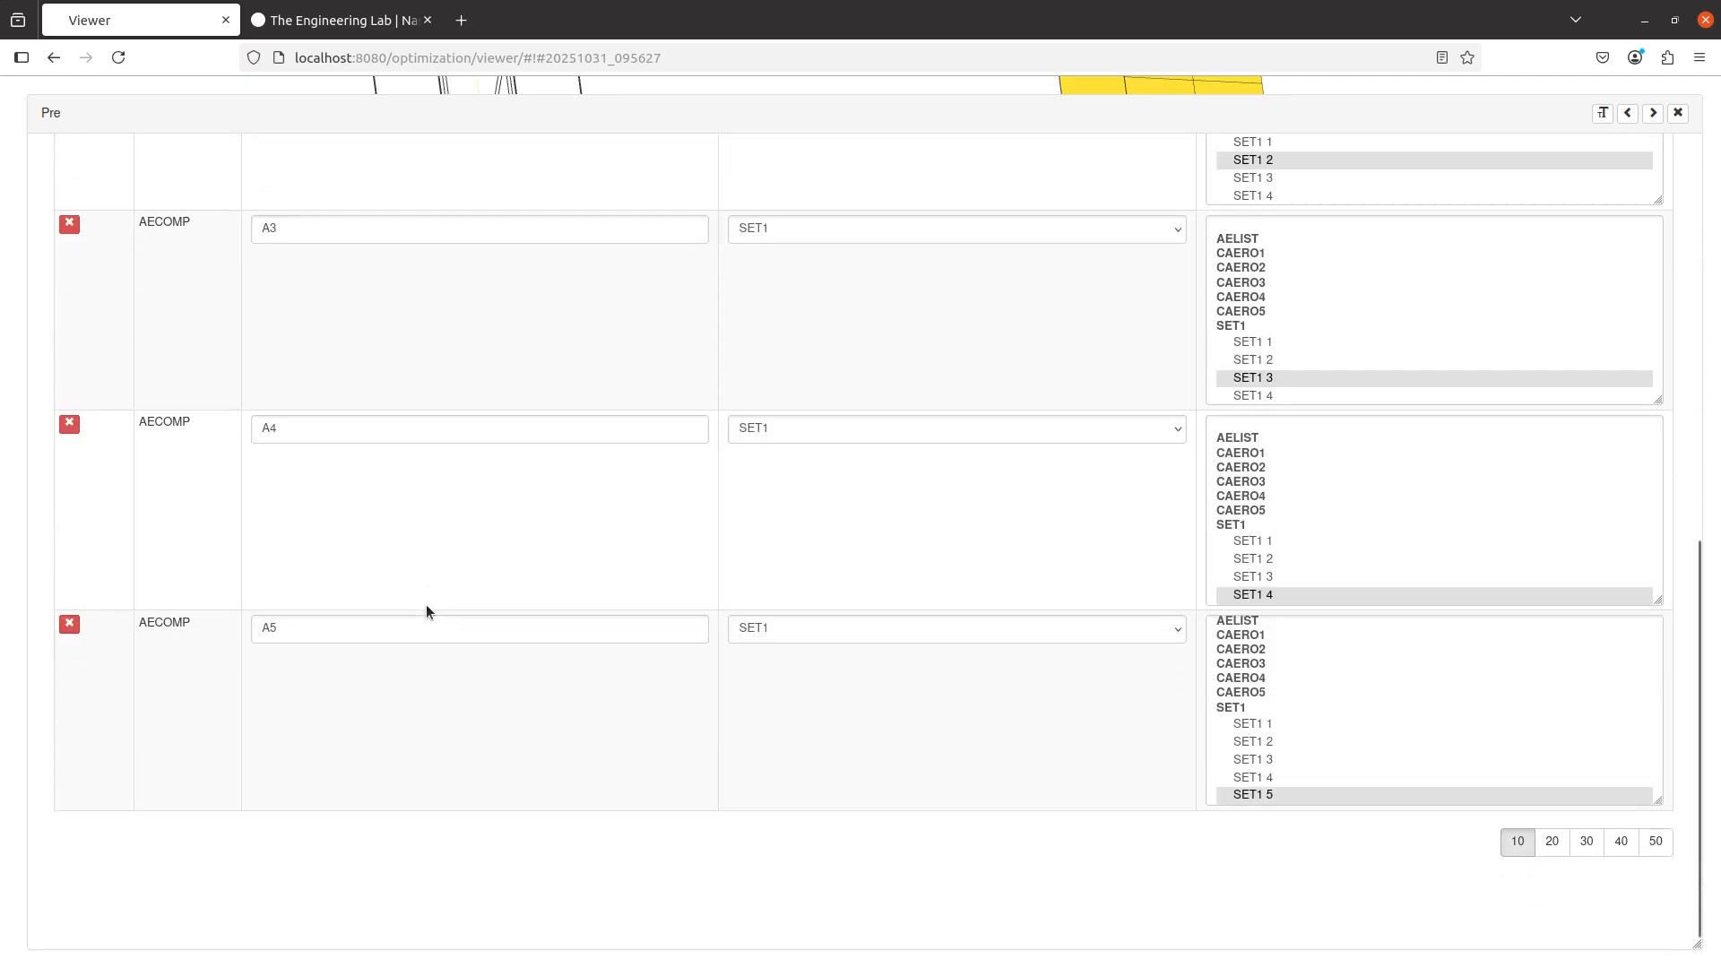
pyautogui.scroll(9, 868, 615)
pyautogui.click(1625, 292)
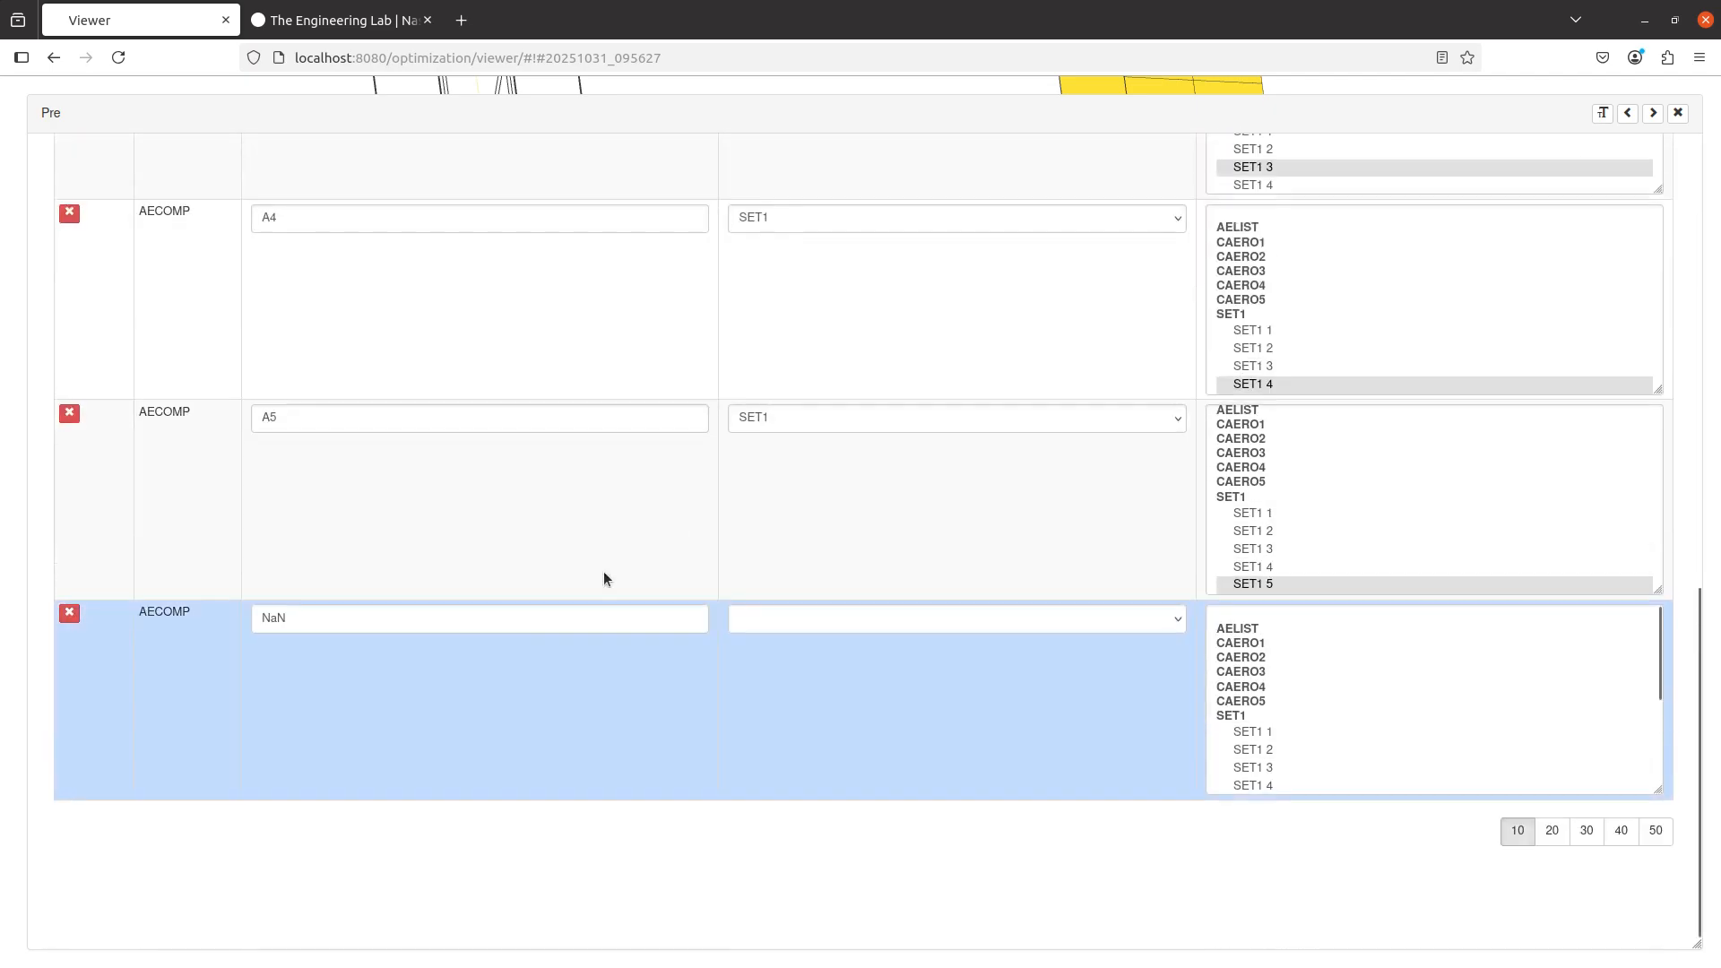
pyautogui.moveTo(362, 658); pyautogui.dragTo(67, 603)
pyautogui.doubleClick(274, 617)
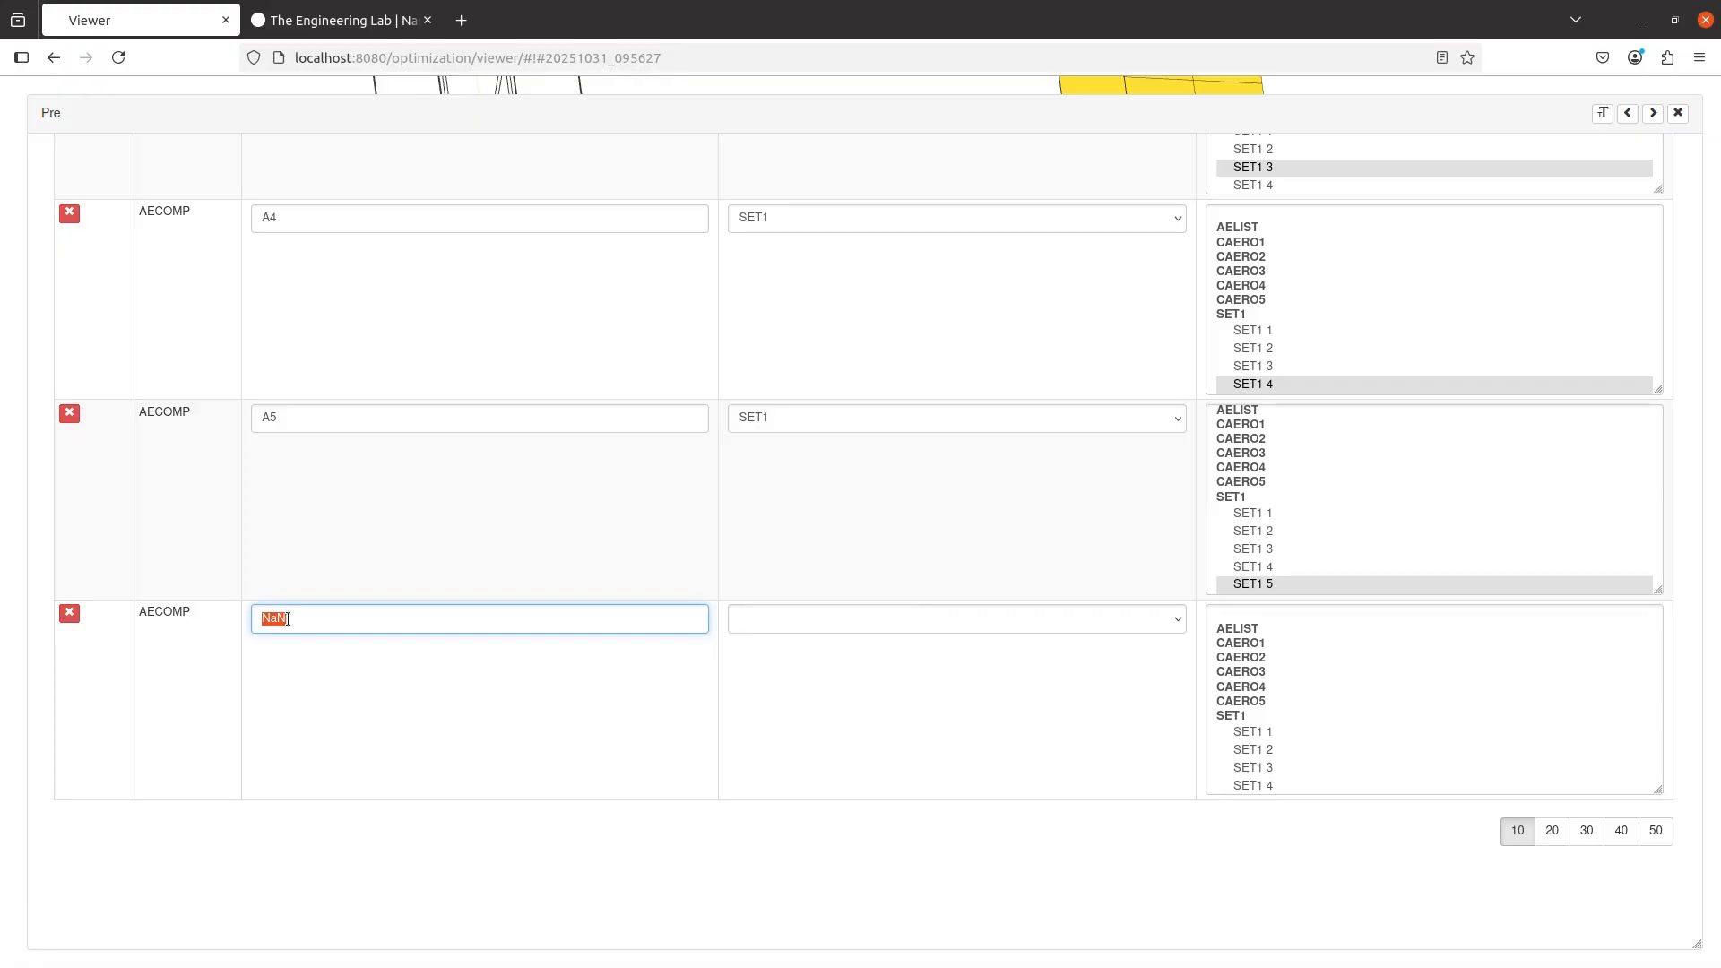
pyautogui.write('A6')
# - Create a second new AECOMP entry and name it A106
pyautogui.scroll(10, 558, 664)
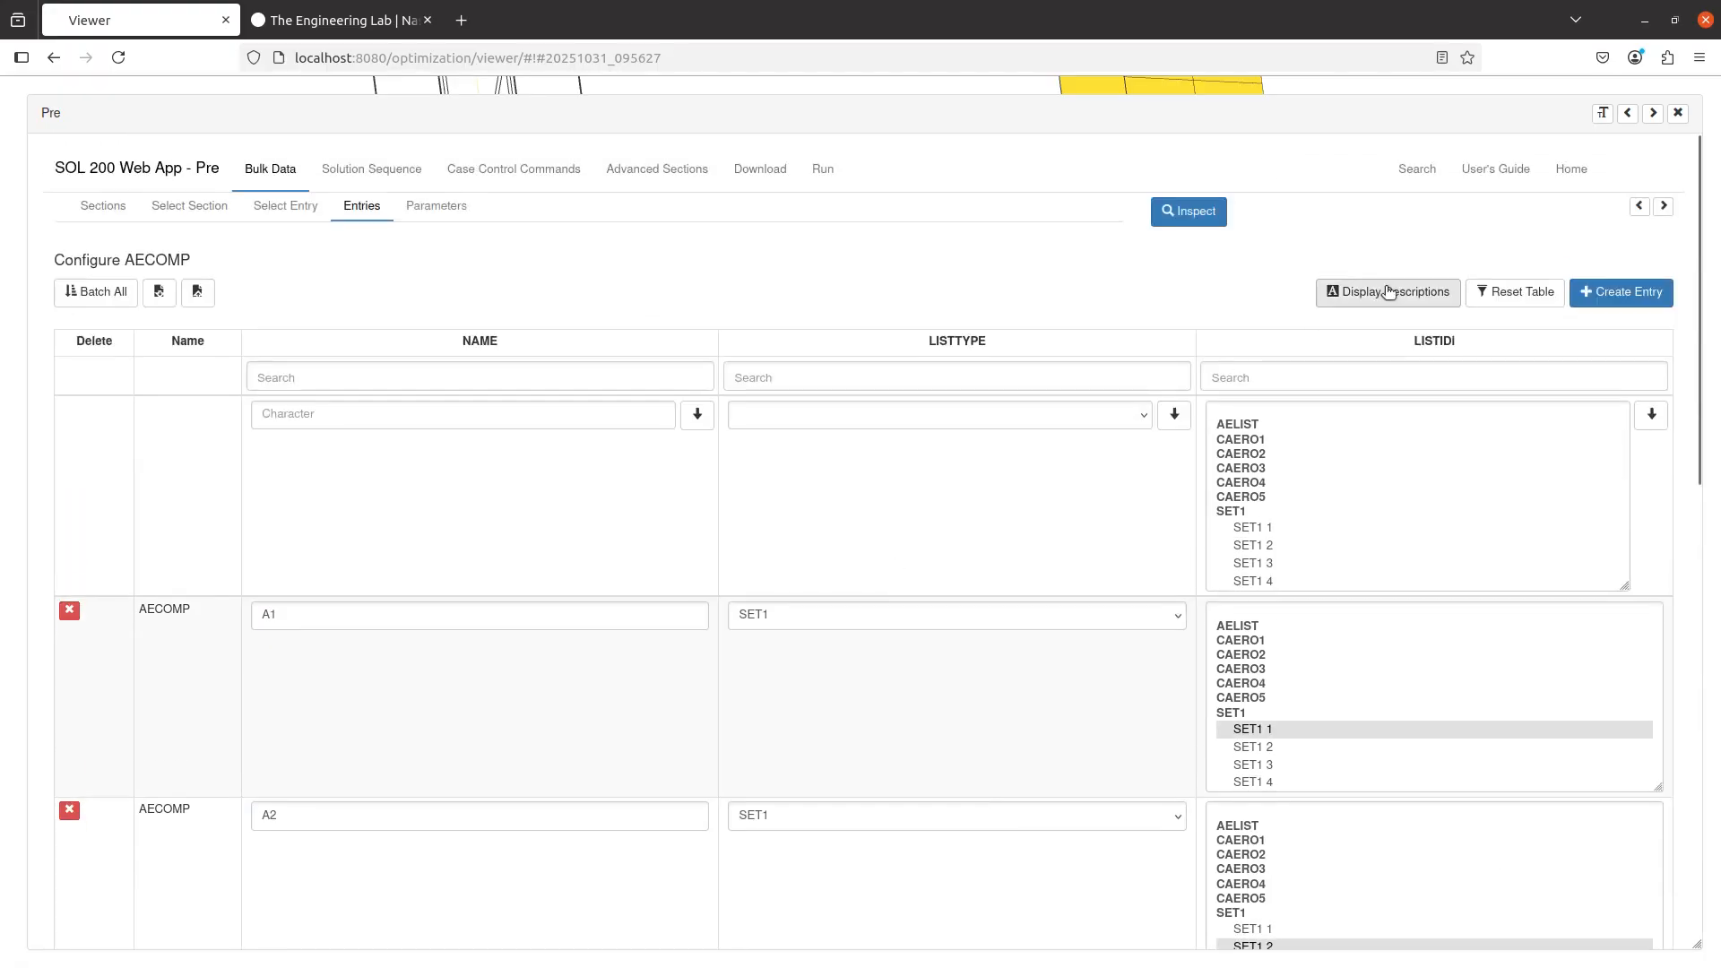
pyautogui.scroll(-10, 659, 715)
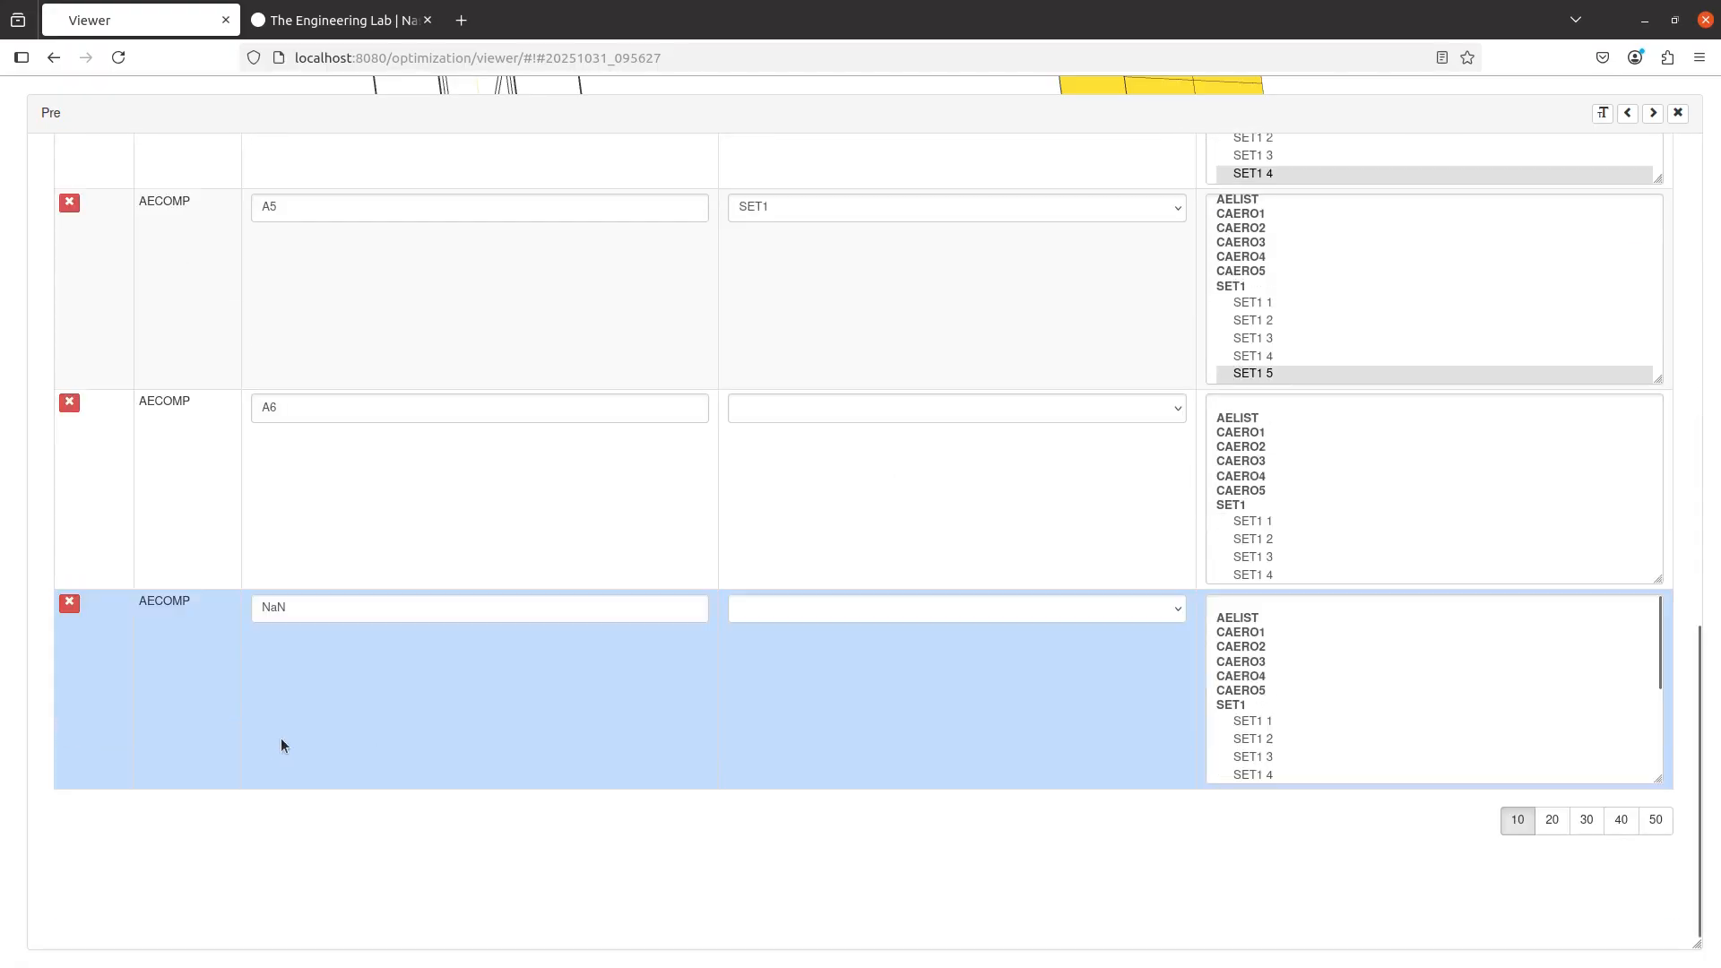
pyautogui.doubleClick(328, 607)
pyautogui.write('A106')
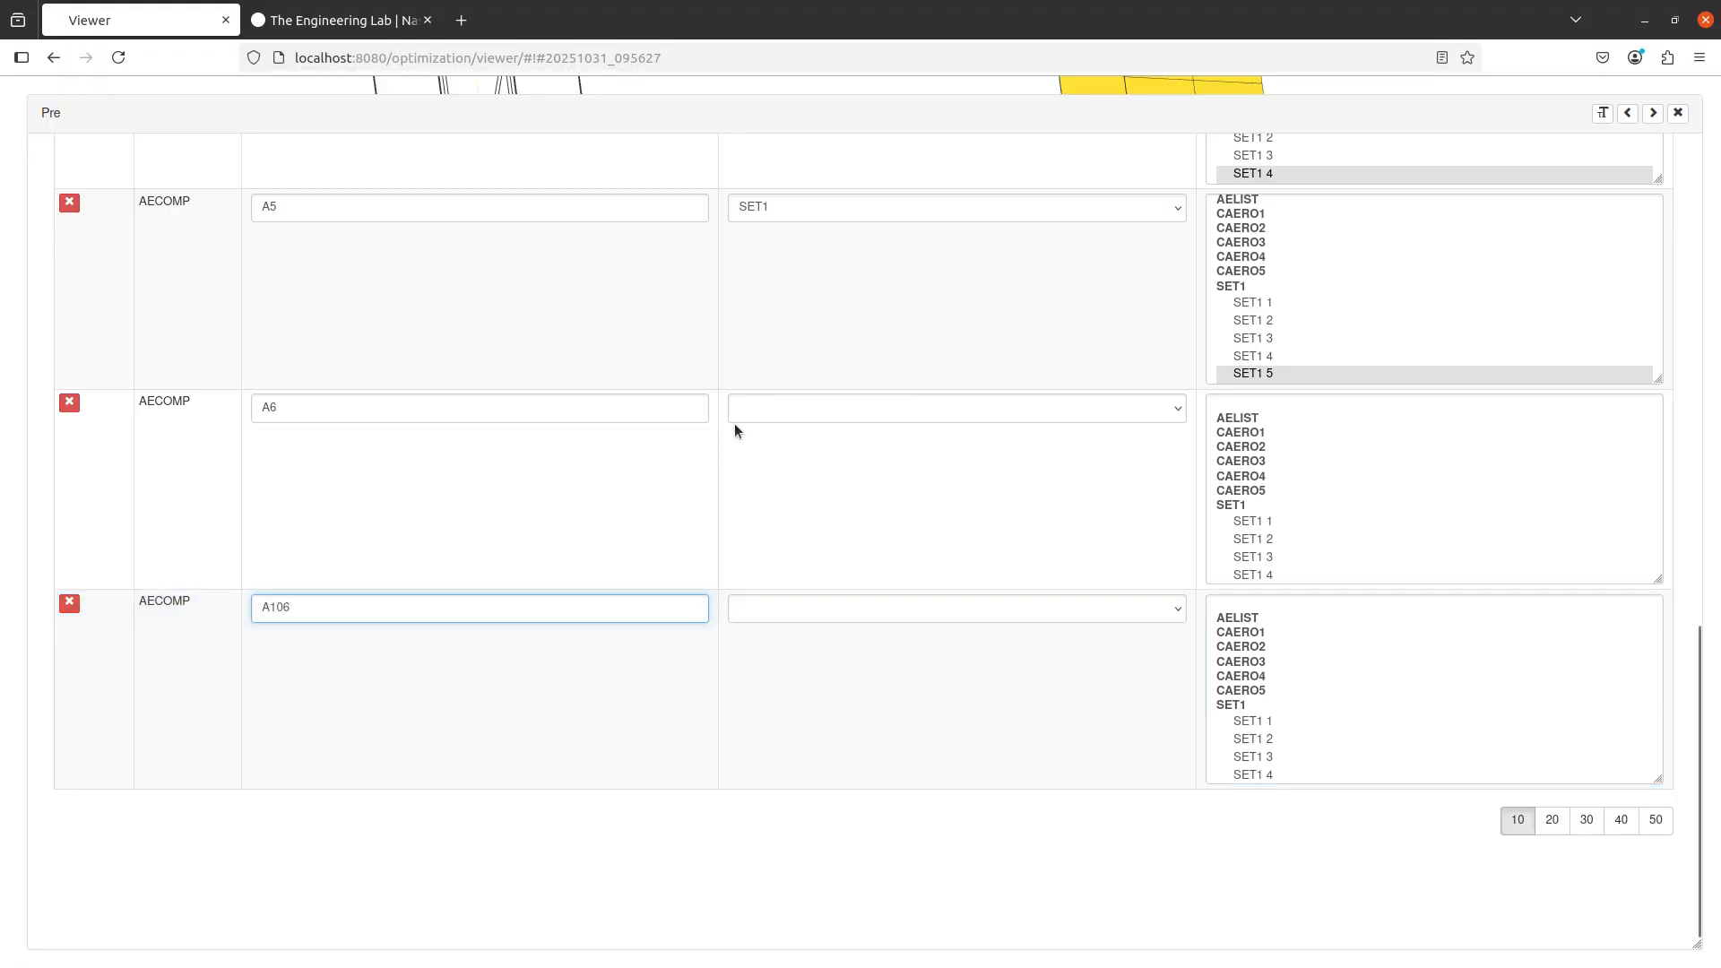
# - Set the LISTTYPE of AECOMP entries A6 and A106 to SET1
pyautogui.click(776, 402)
pyautogui.click(772, 527)
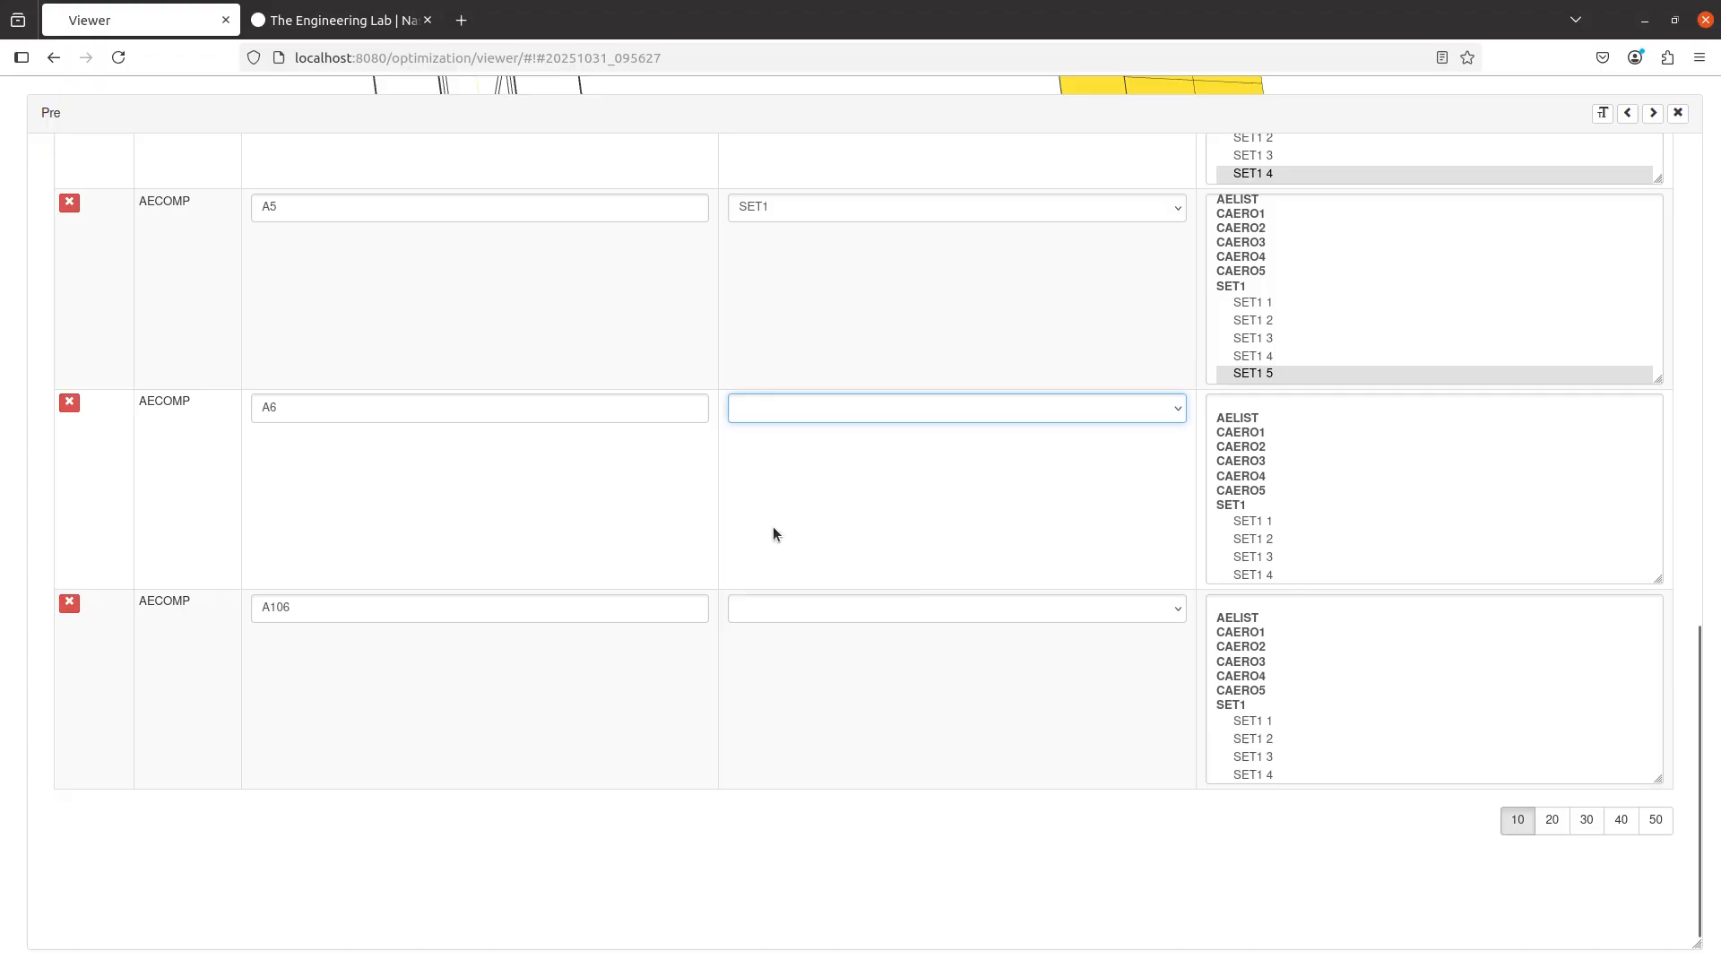
pyautogui.click(793, 609)
pyautogui.click(776, 722)
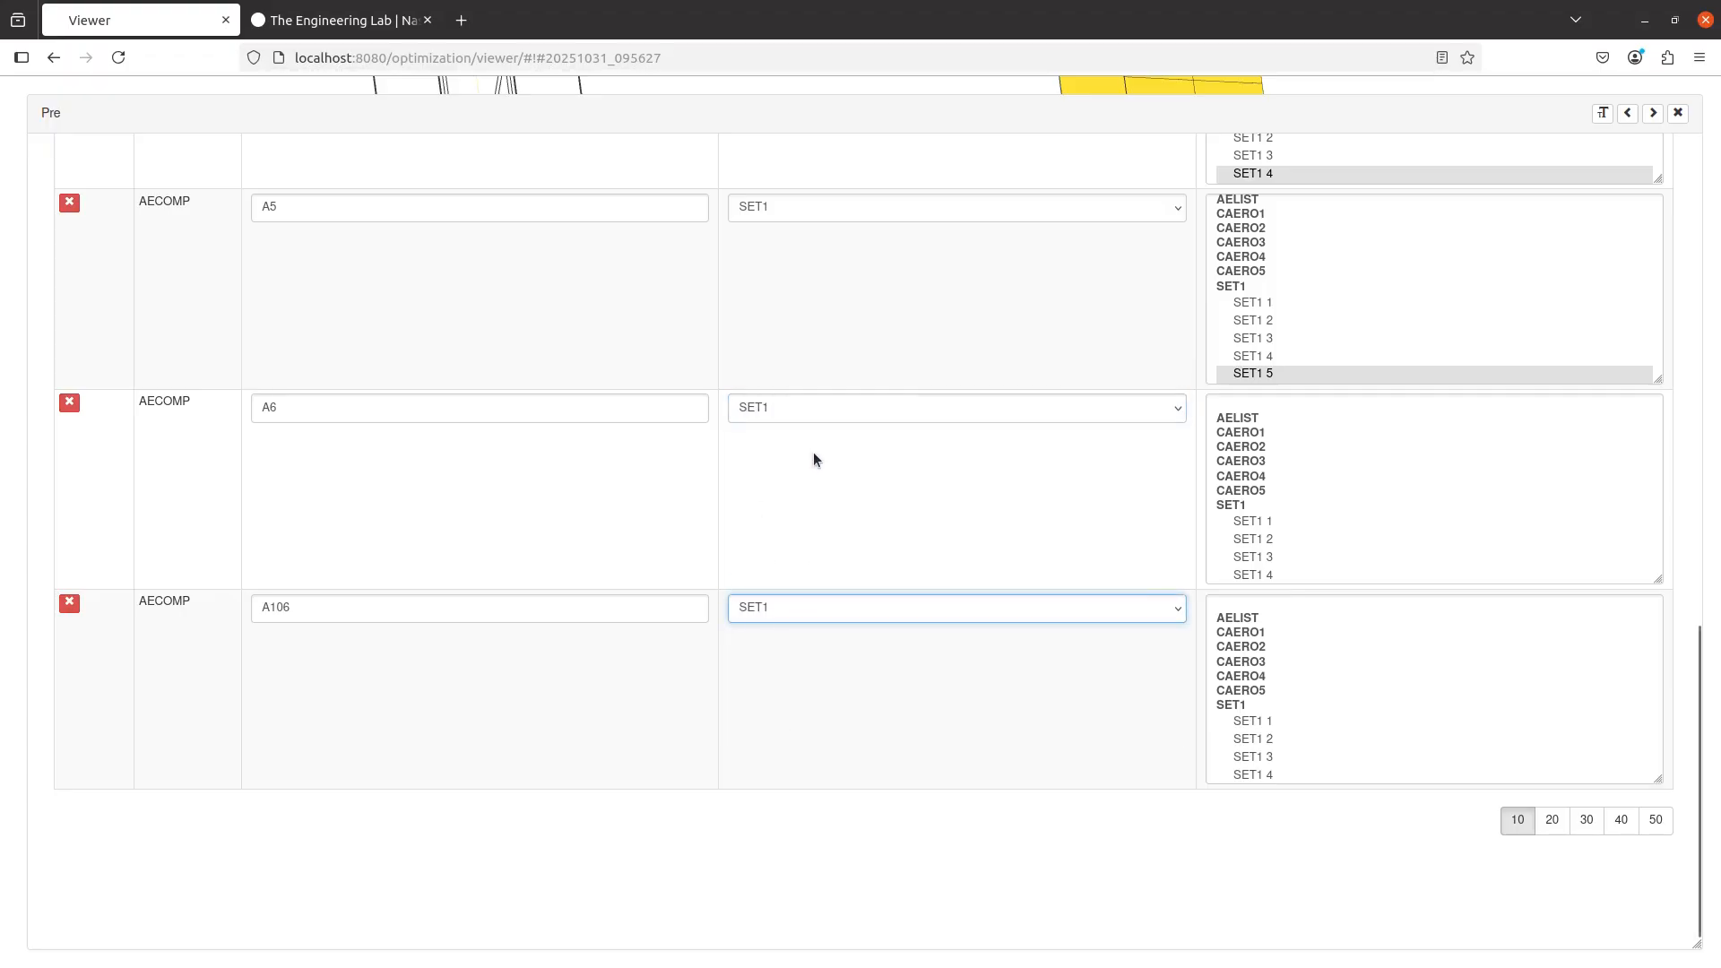
# - Assign SET1 6 as the LISTIDi of AECOMP A6 and SET1 106 as that of A106
pyautogui.scroll(-3, 1305, 529)
pyautogui.click(1279, 551)
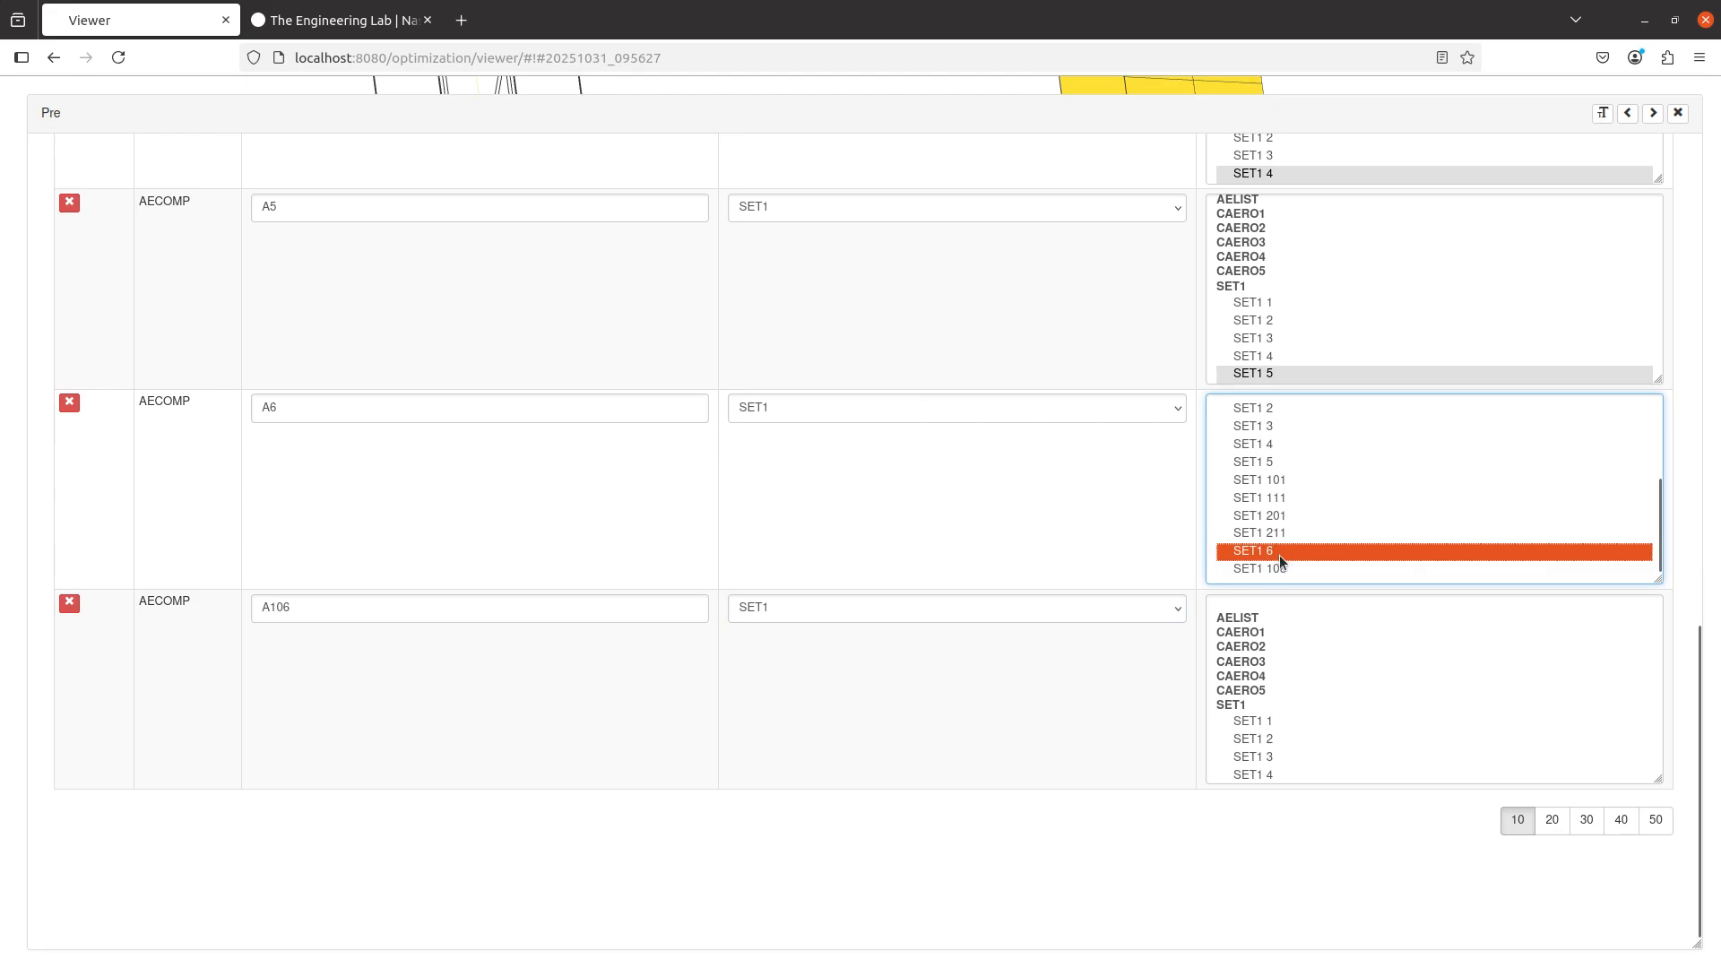
pyautogui.scroll(-3, 1262, 755)
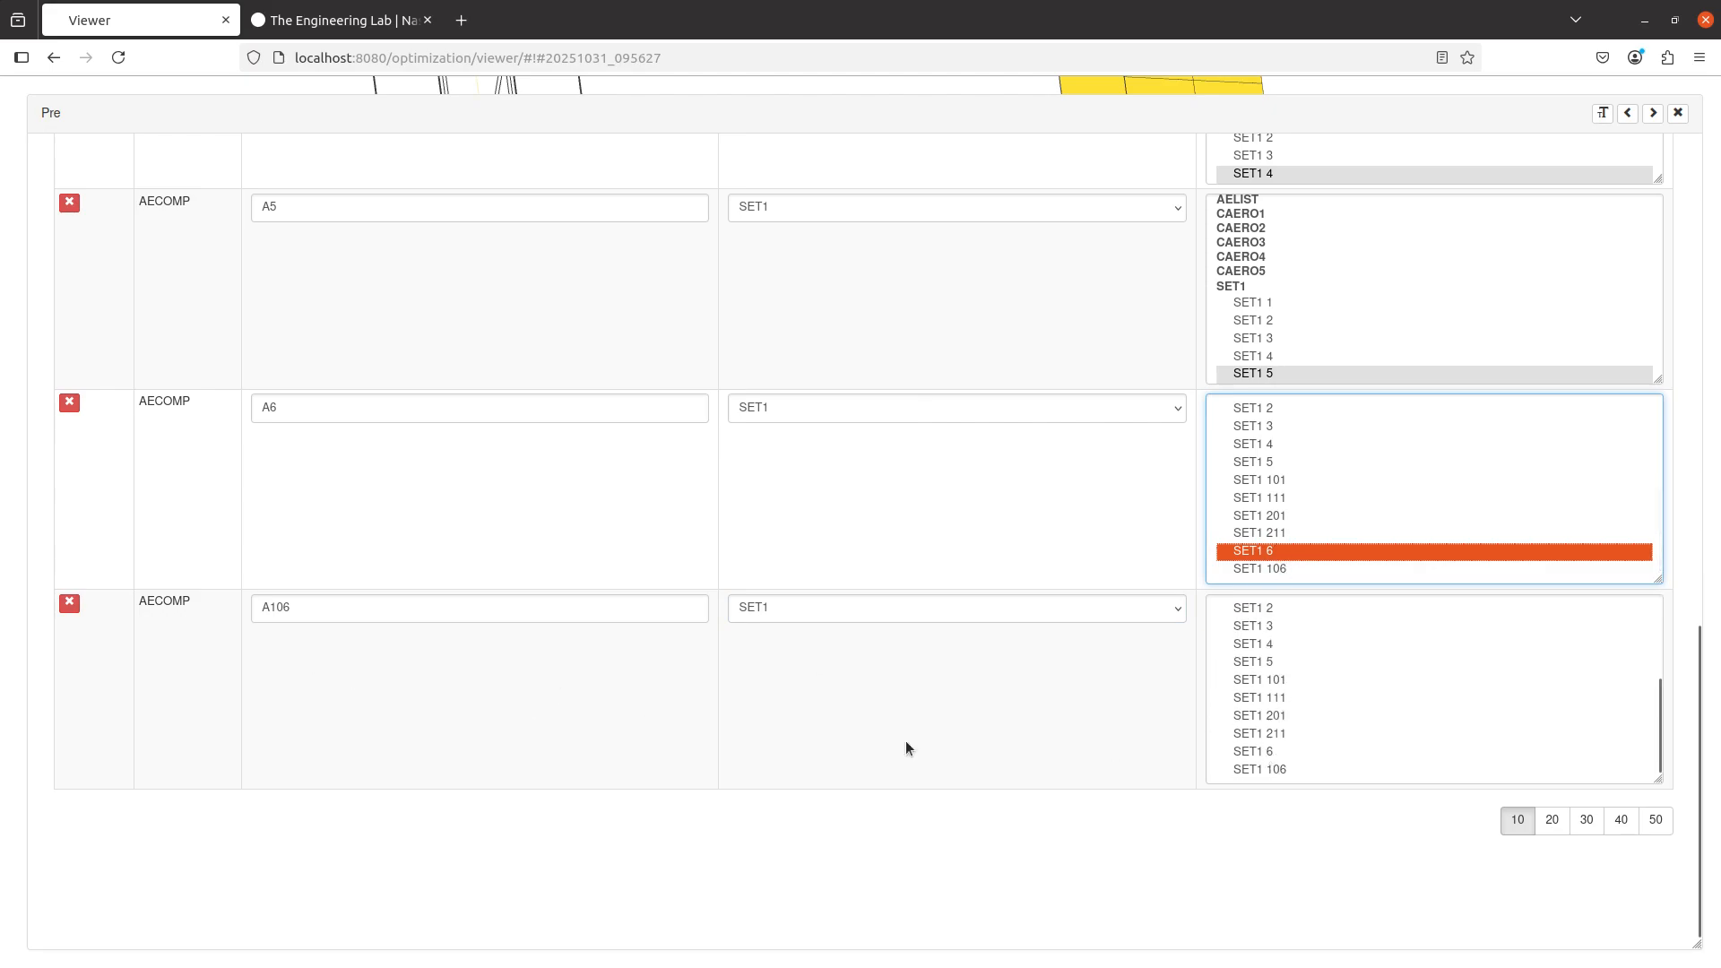
pyautogui.click(1244, 768)
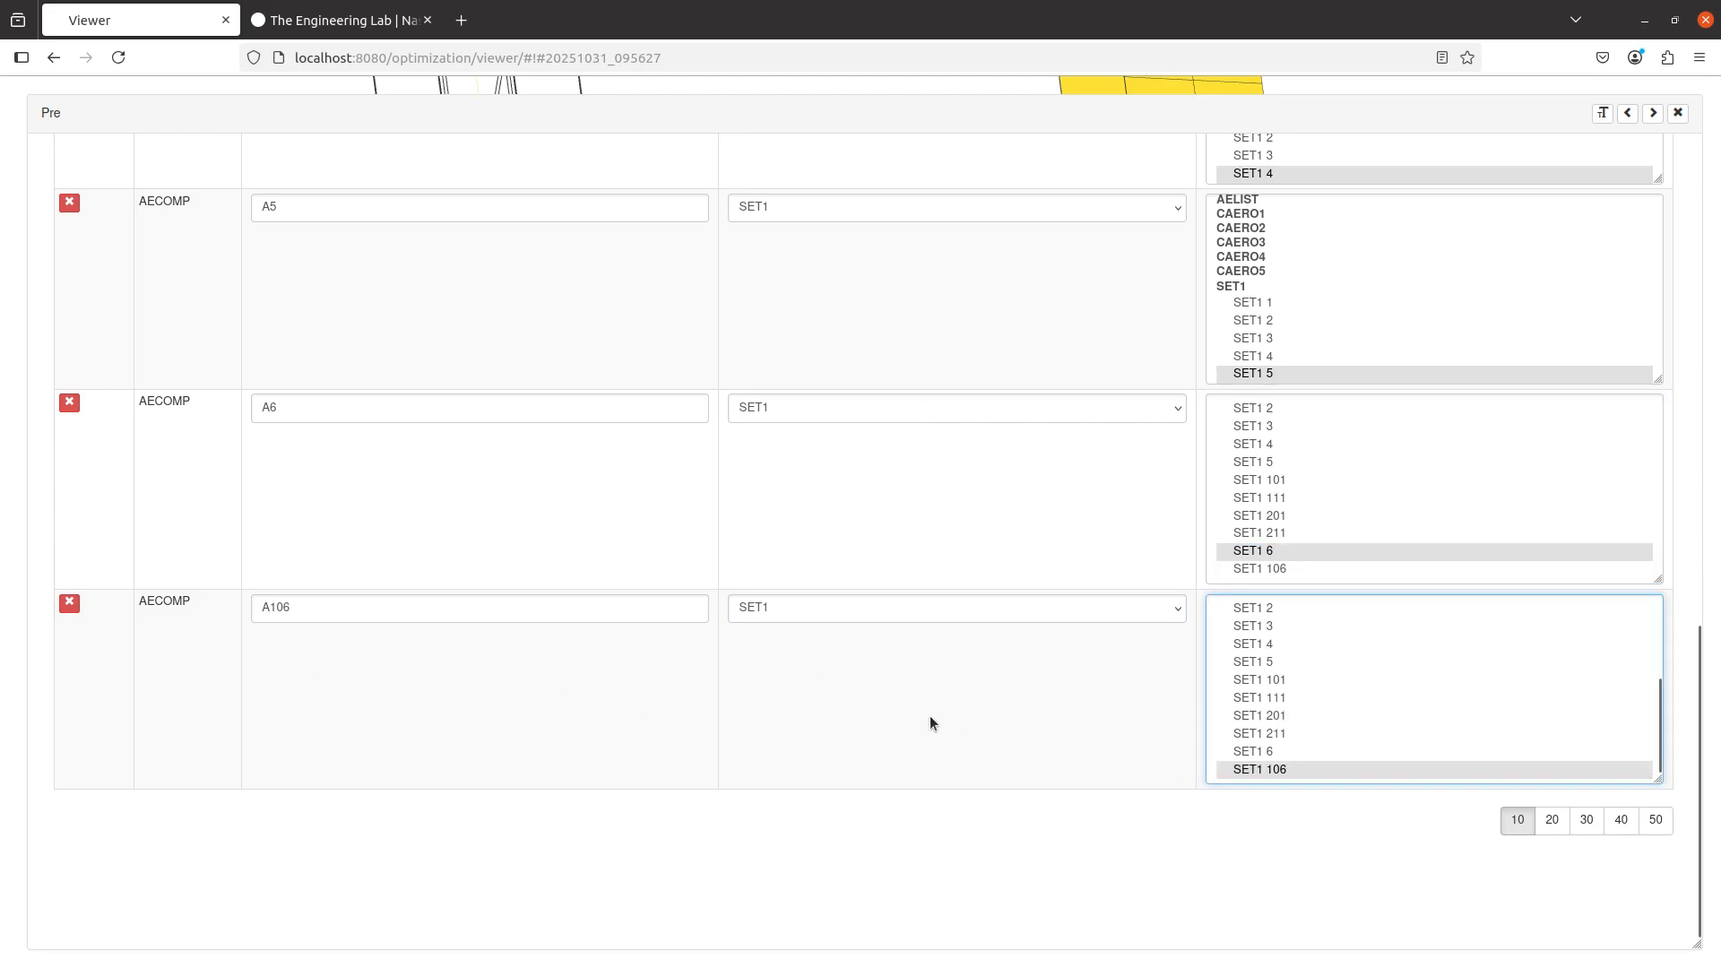
# - Find the MONDSP1 entry type, open its table and create two new MONDSP1 entries
pyautogui.scroll(2, 335, 696)
pyautogui.scroll(10, 334, 695)
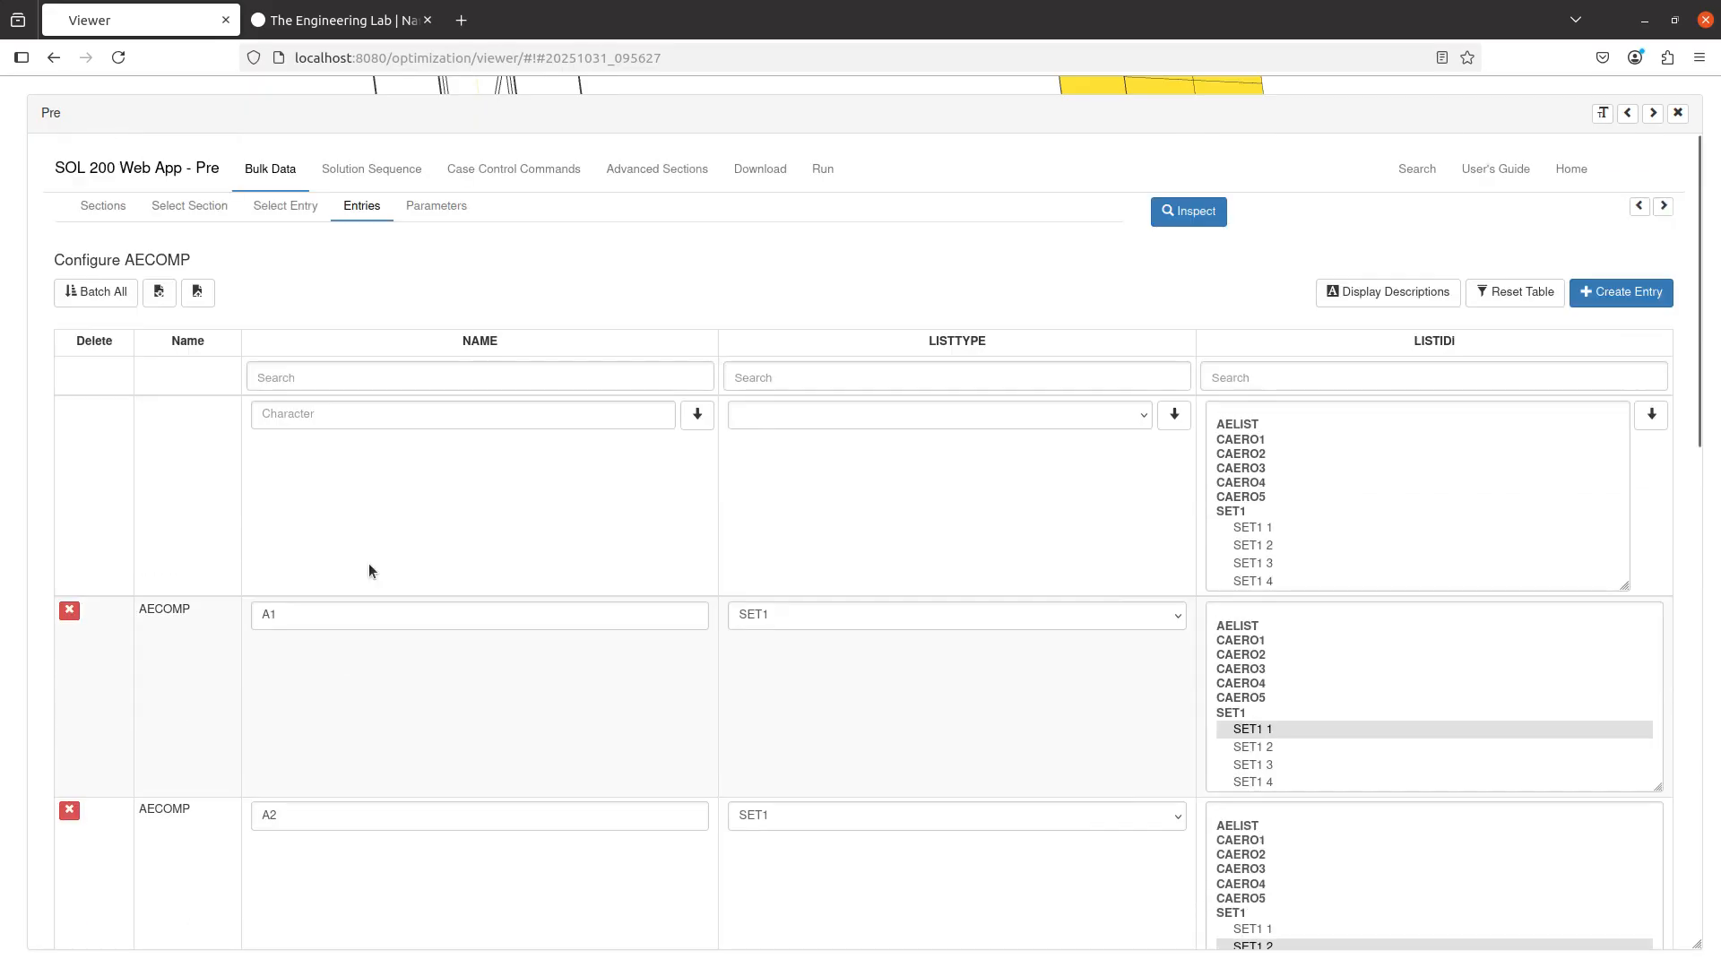
pyautogui.click(285, 206)
pyautogui.doubleClick(601, 369)
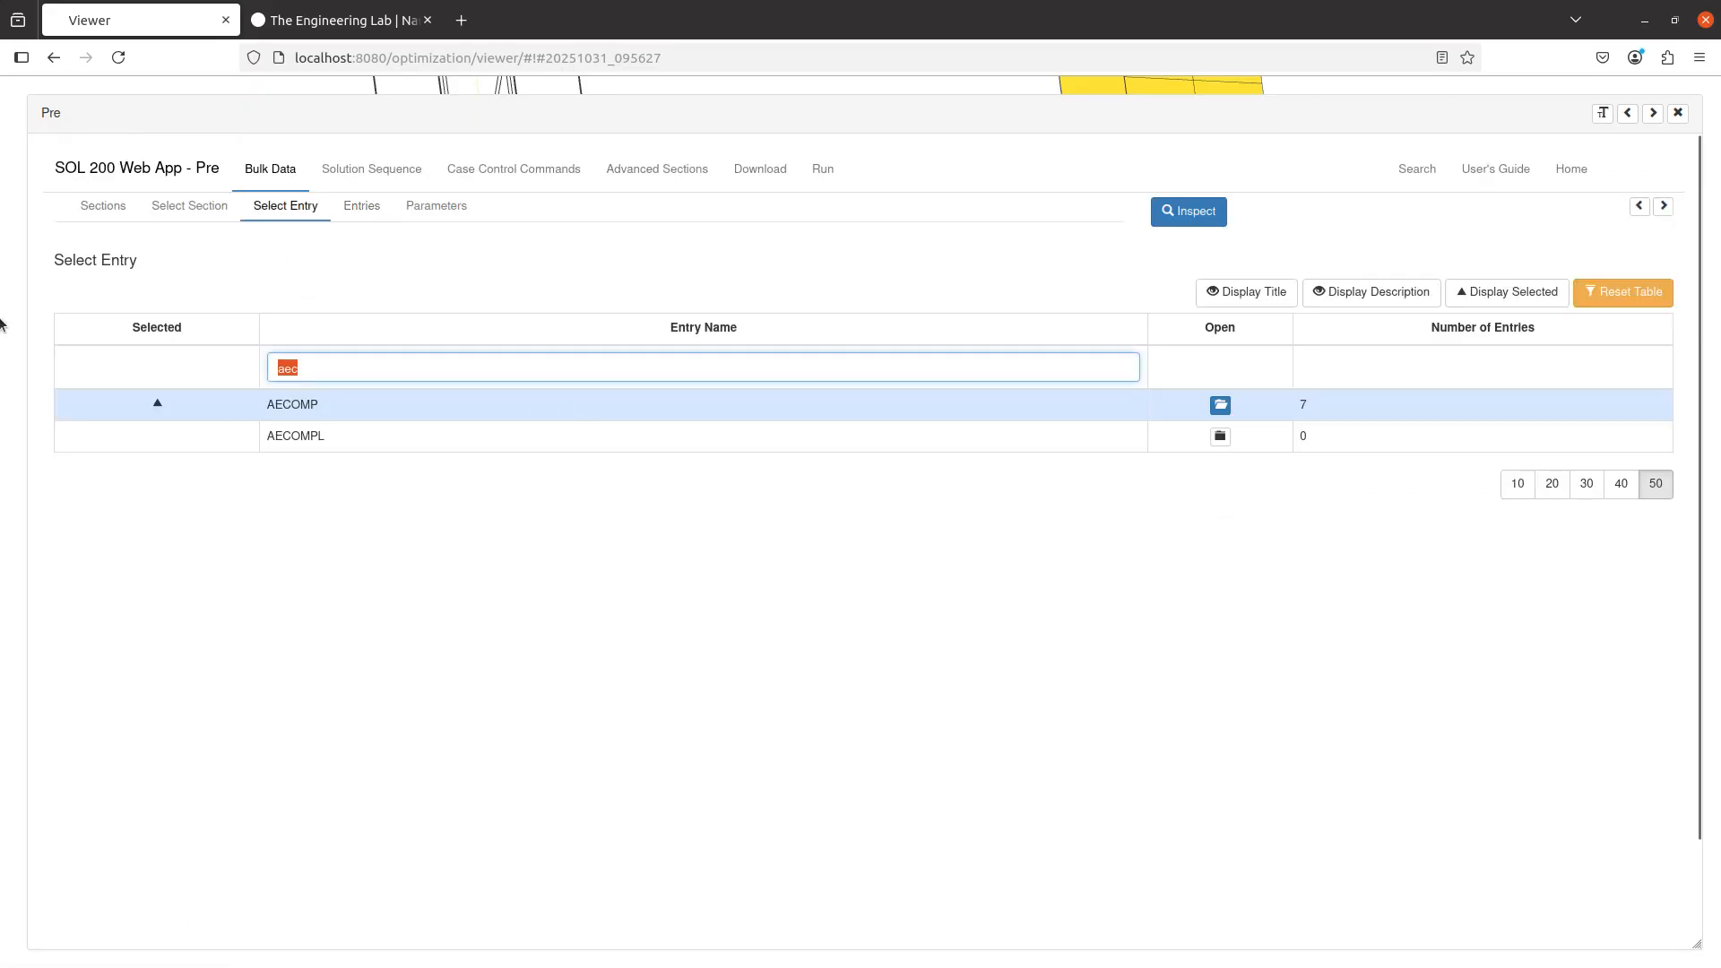
pyautogui.write('mod')
pyautogui.press('BackSpace')
pyautogui.write('nd')
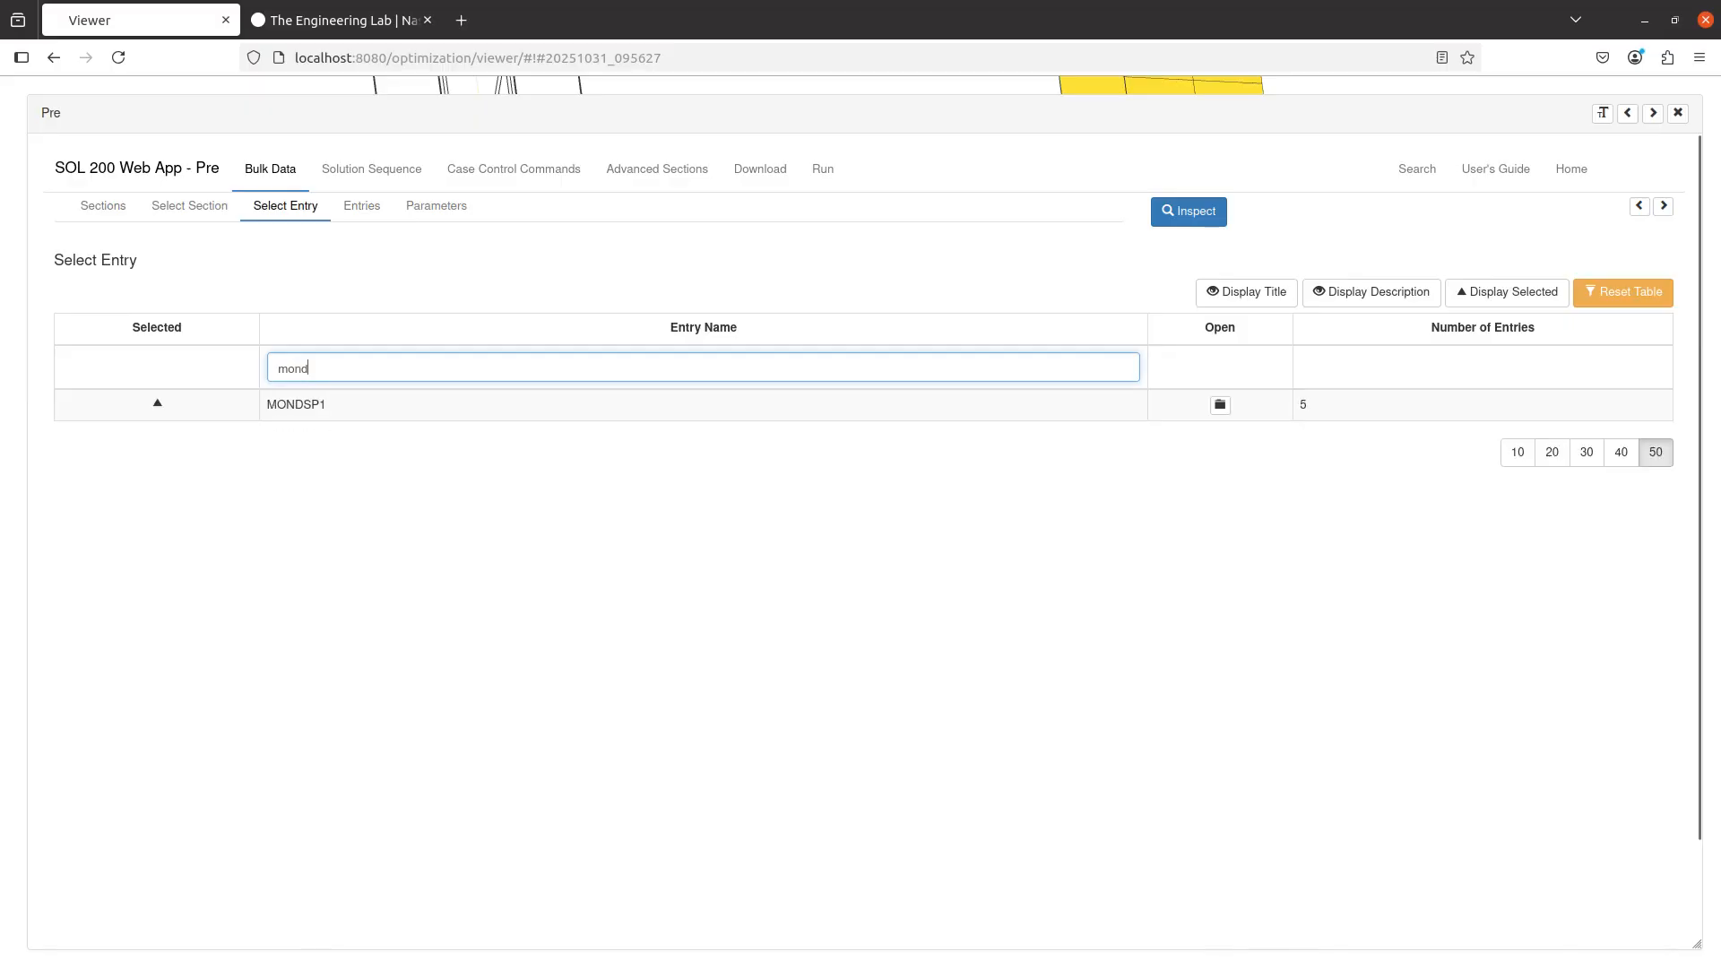
pyautogui.write('p')
pyautogui.press('BackSpace')
pyautogui.click(1176, 408)
pyautogui.click(1622, 293)
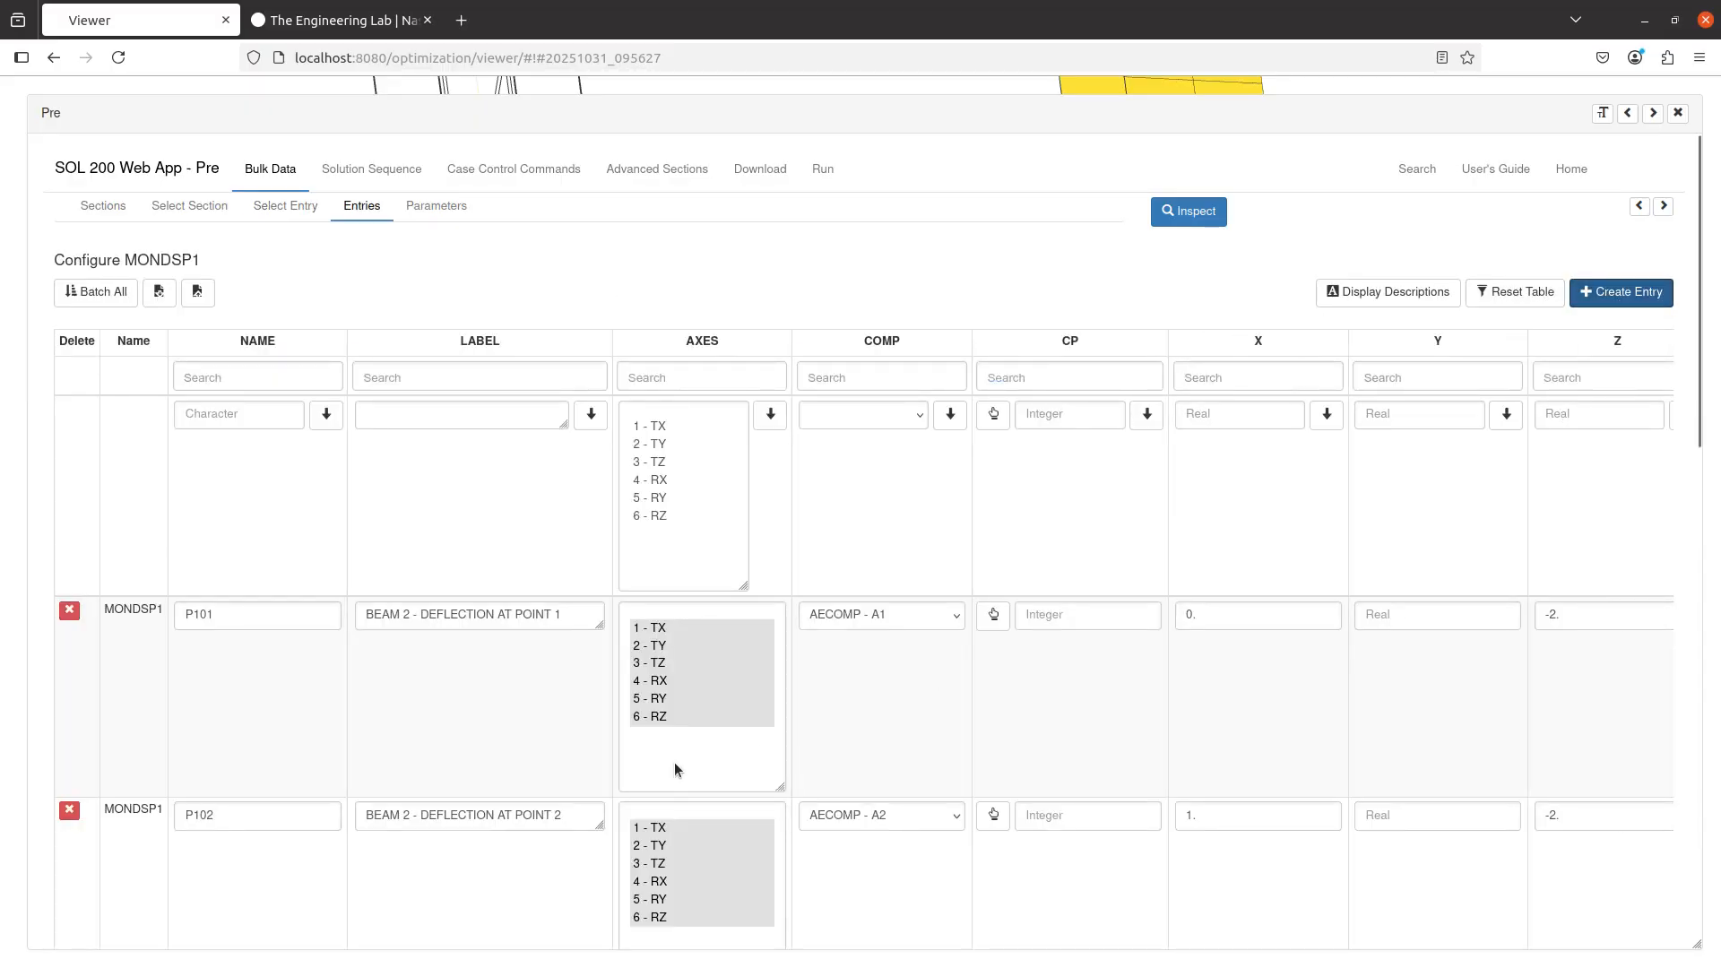
# - Name the two new MONDSP1 entries P106 and P116
pyautogui.scroll(-10, 674, 762)
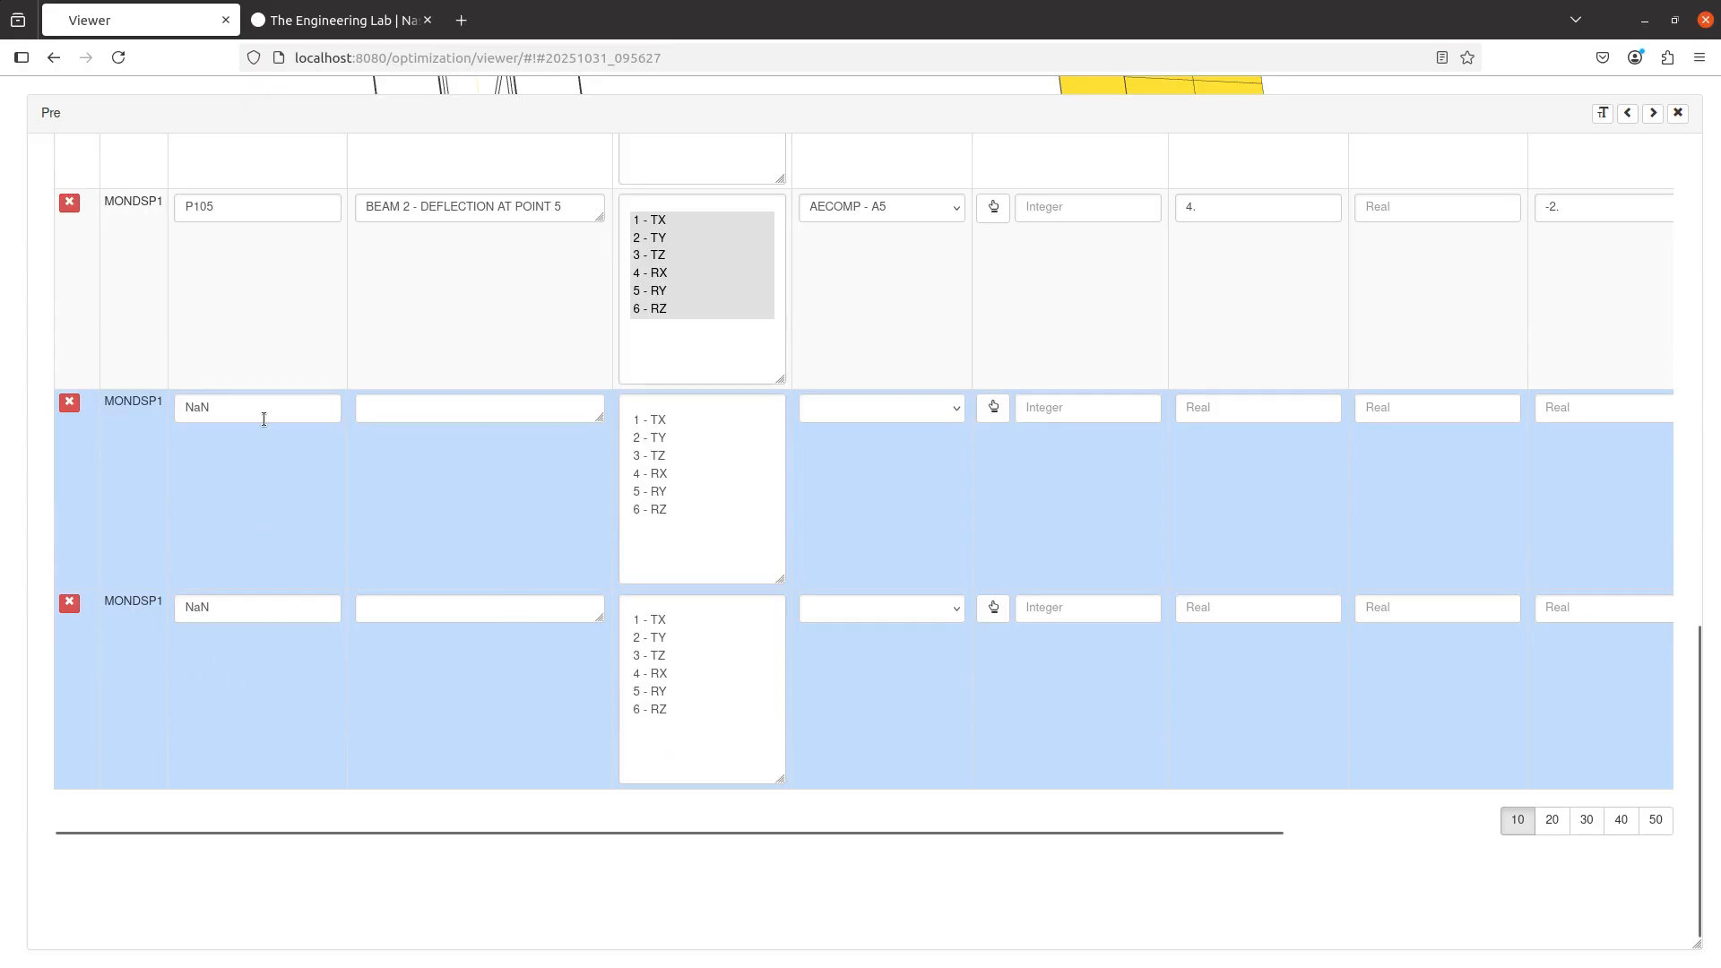
pyautogui.moveTo(263, 418); pyautogui.dragTo(104, 405)
pyautogui.write('P106')
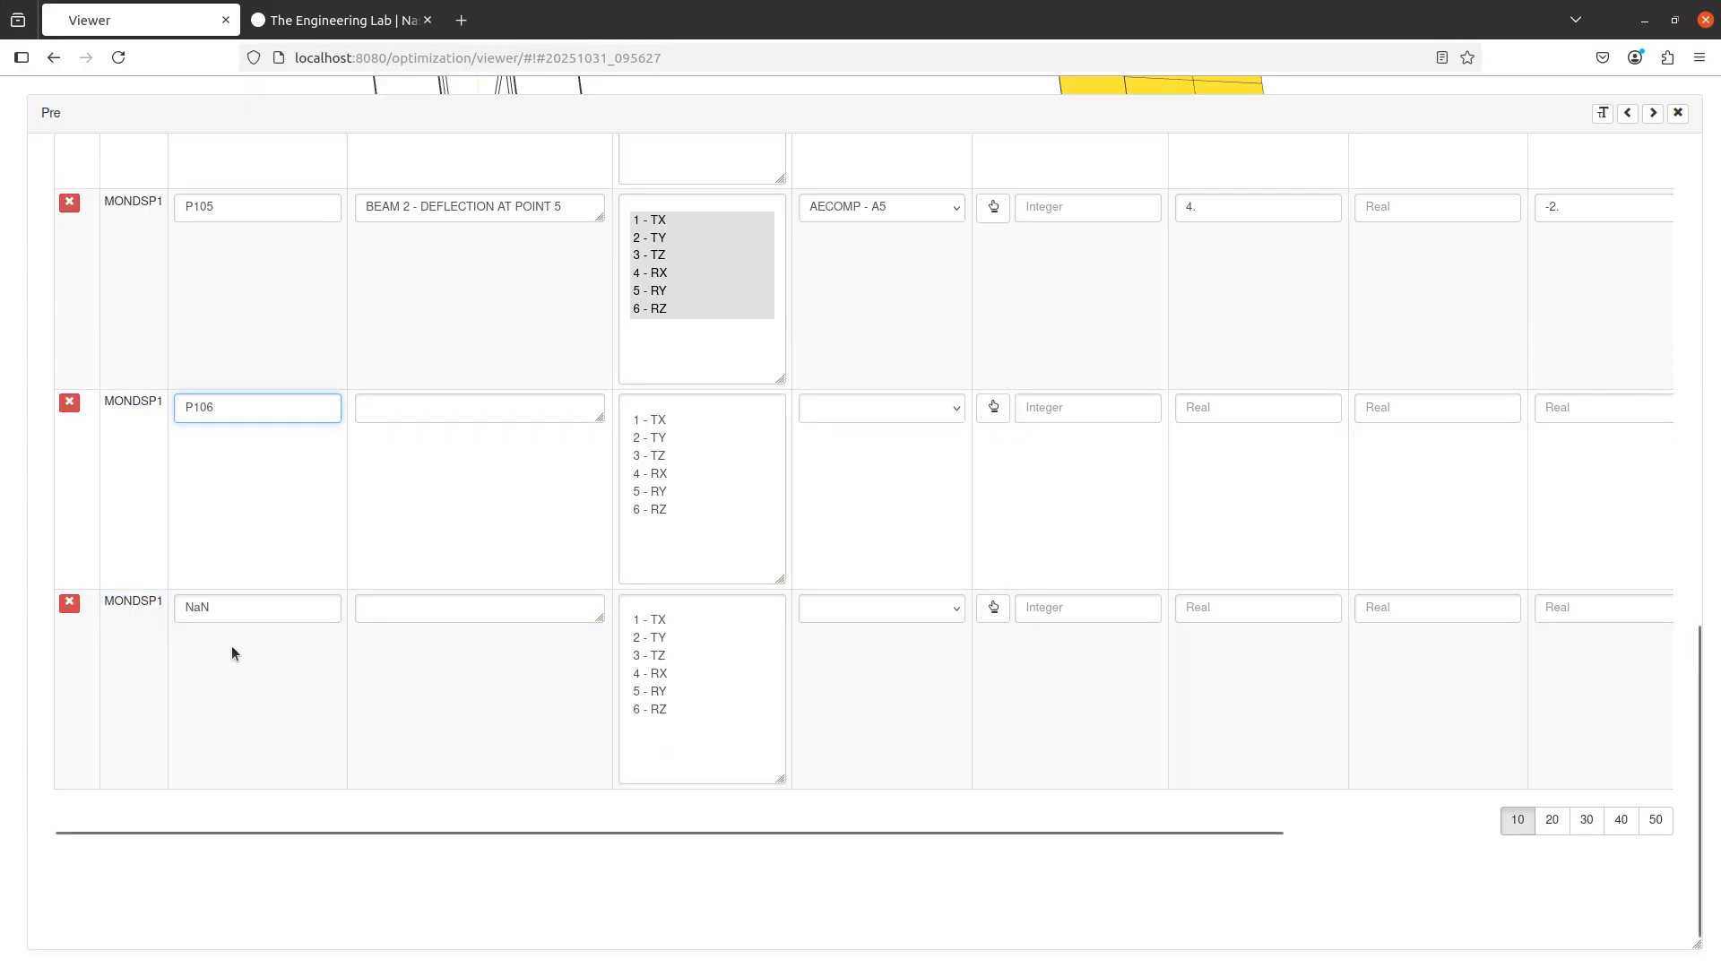
pyautogui.moveTo(251, 612); pyautogui.dragTo(3, 590)
pyautogui.write('P116')
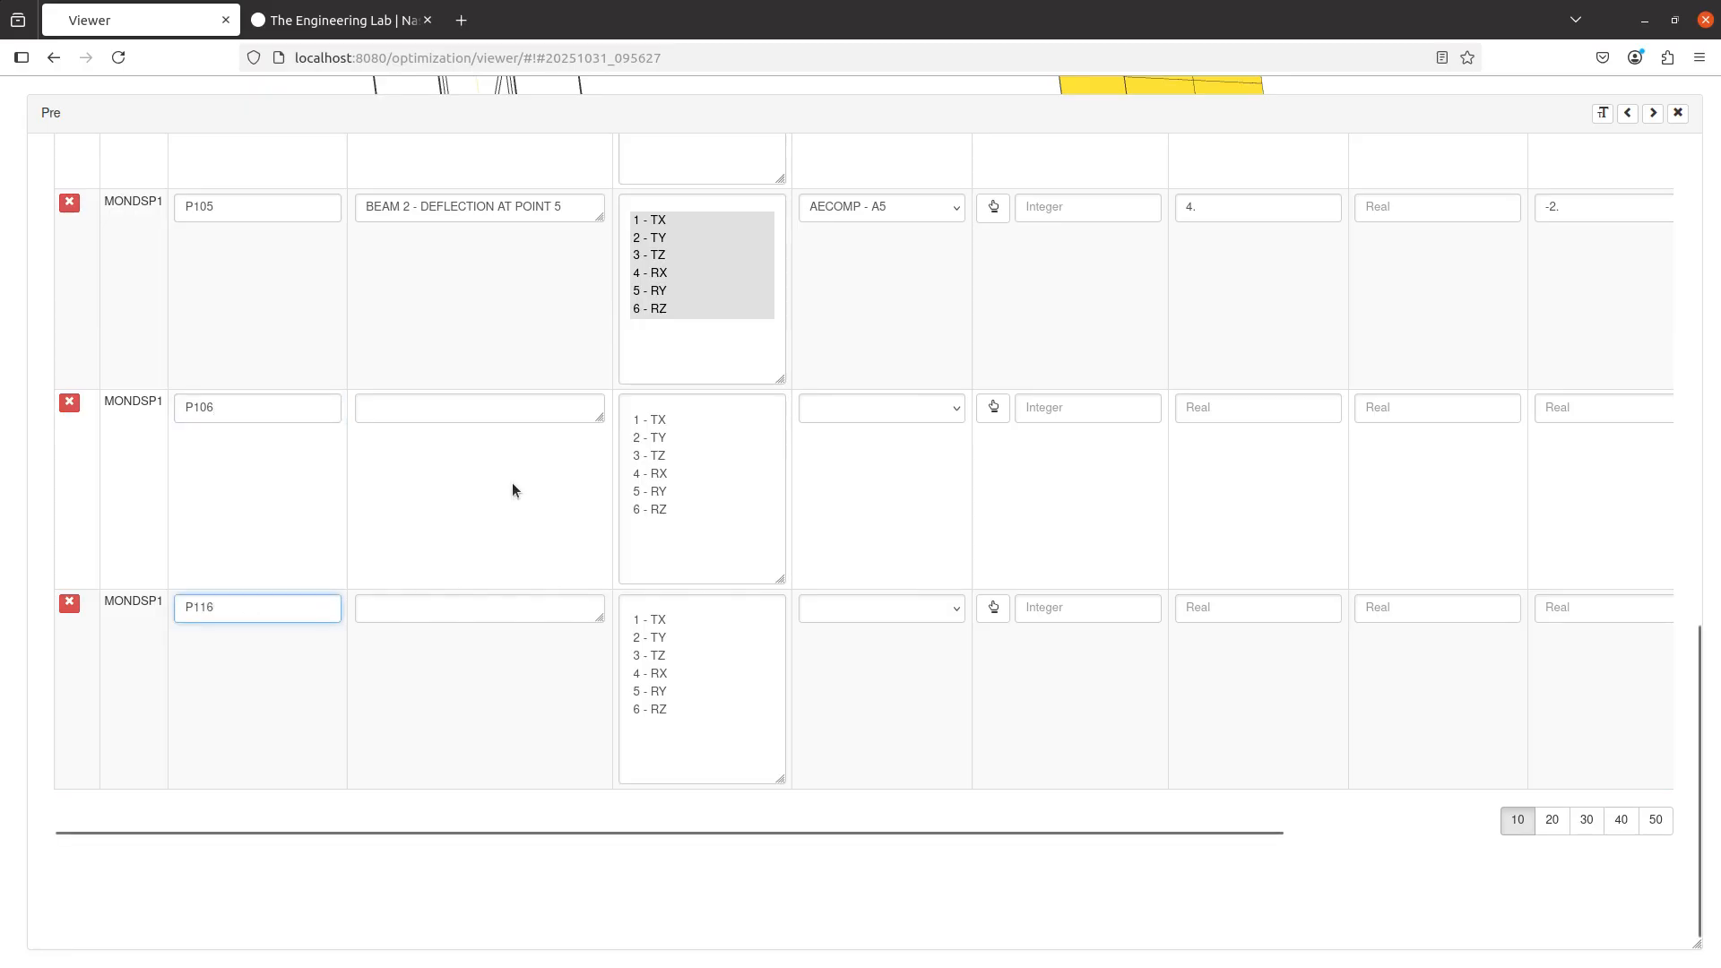
# - Label P106 "Beam 2 - Deflection at the tip" and P116 "Beam 1 - Deflection at the tip", checking the beams in the model
pyautogui.click(502, 414)
pyautogui.scroll(2, 437, 477)
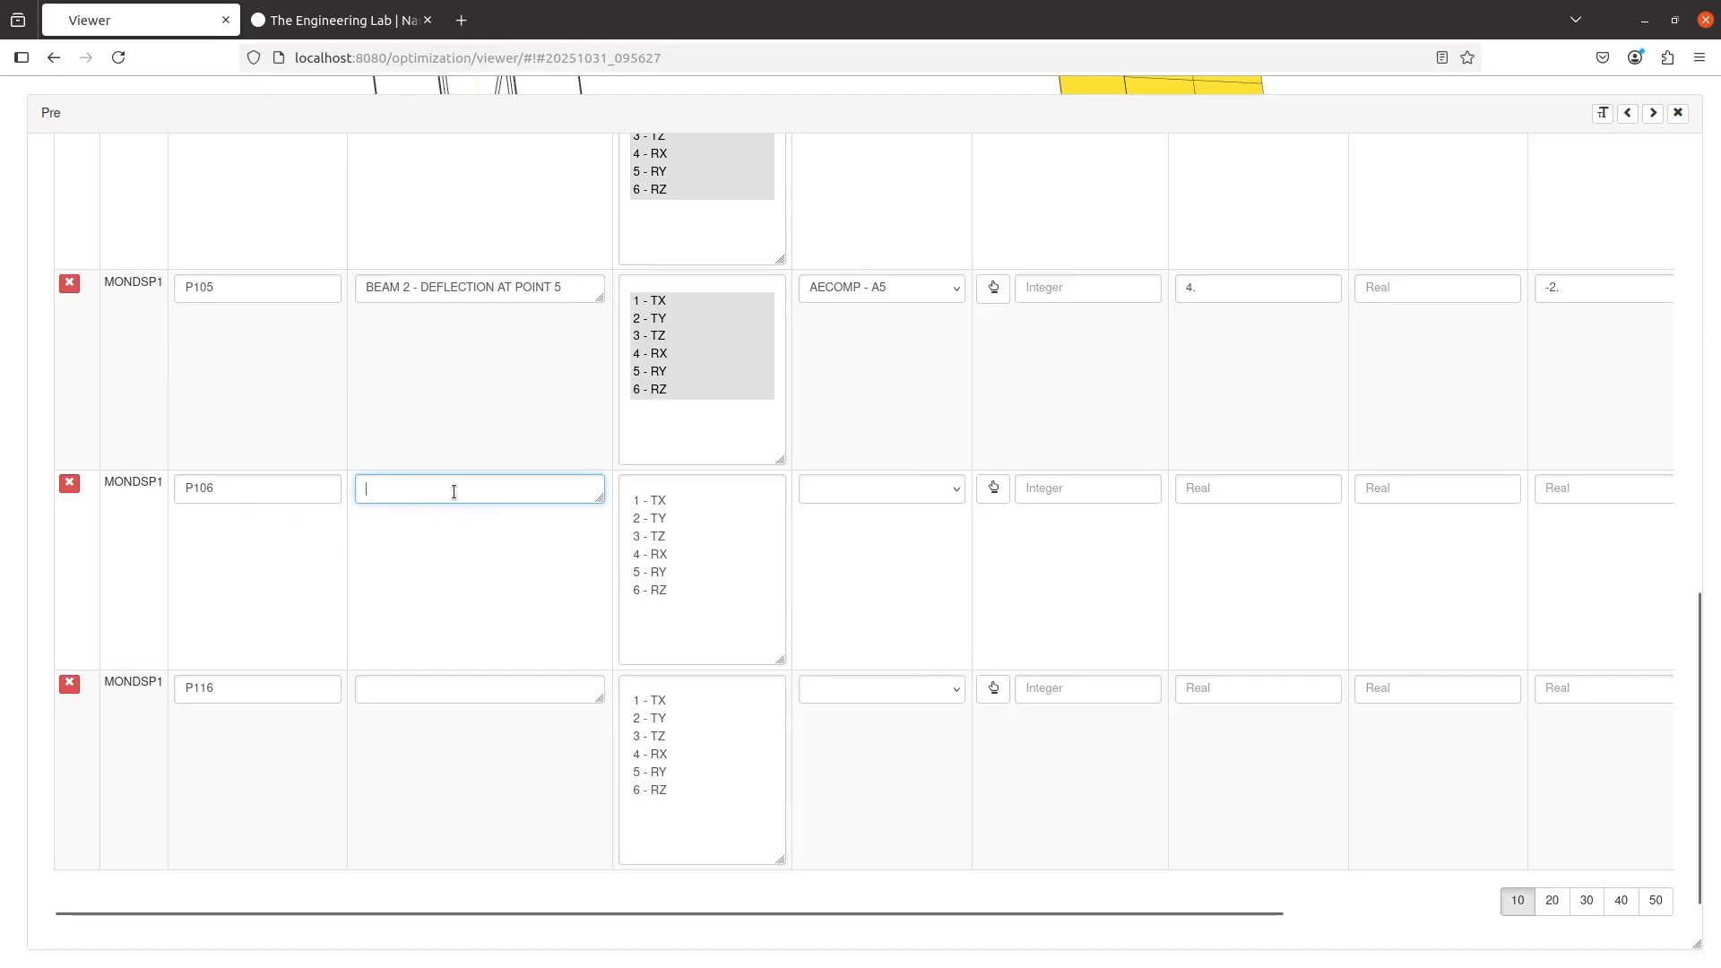
pyautogui.write('Beam 2')
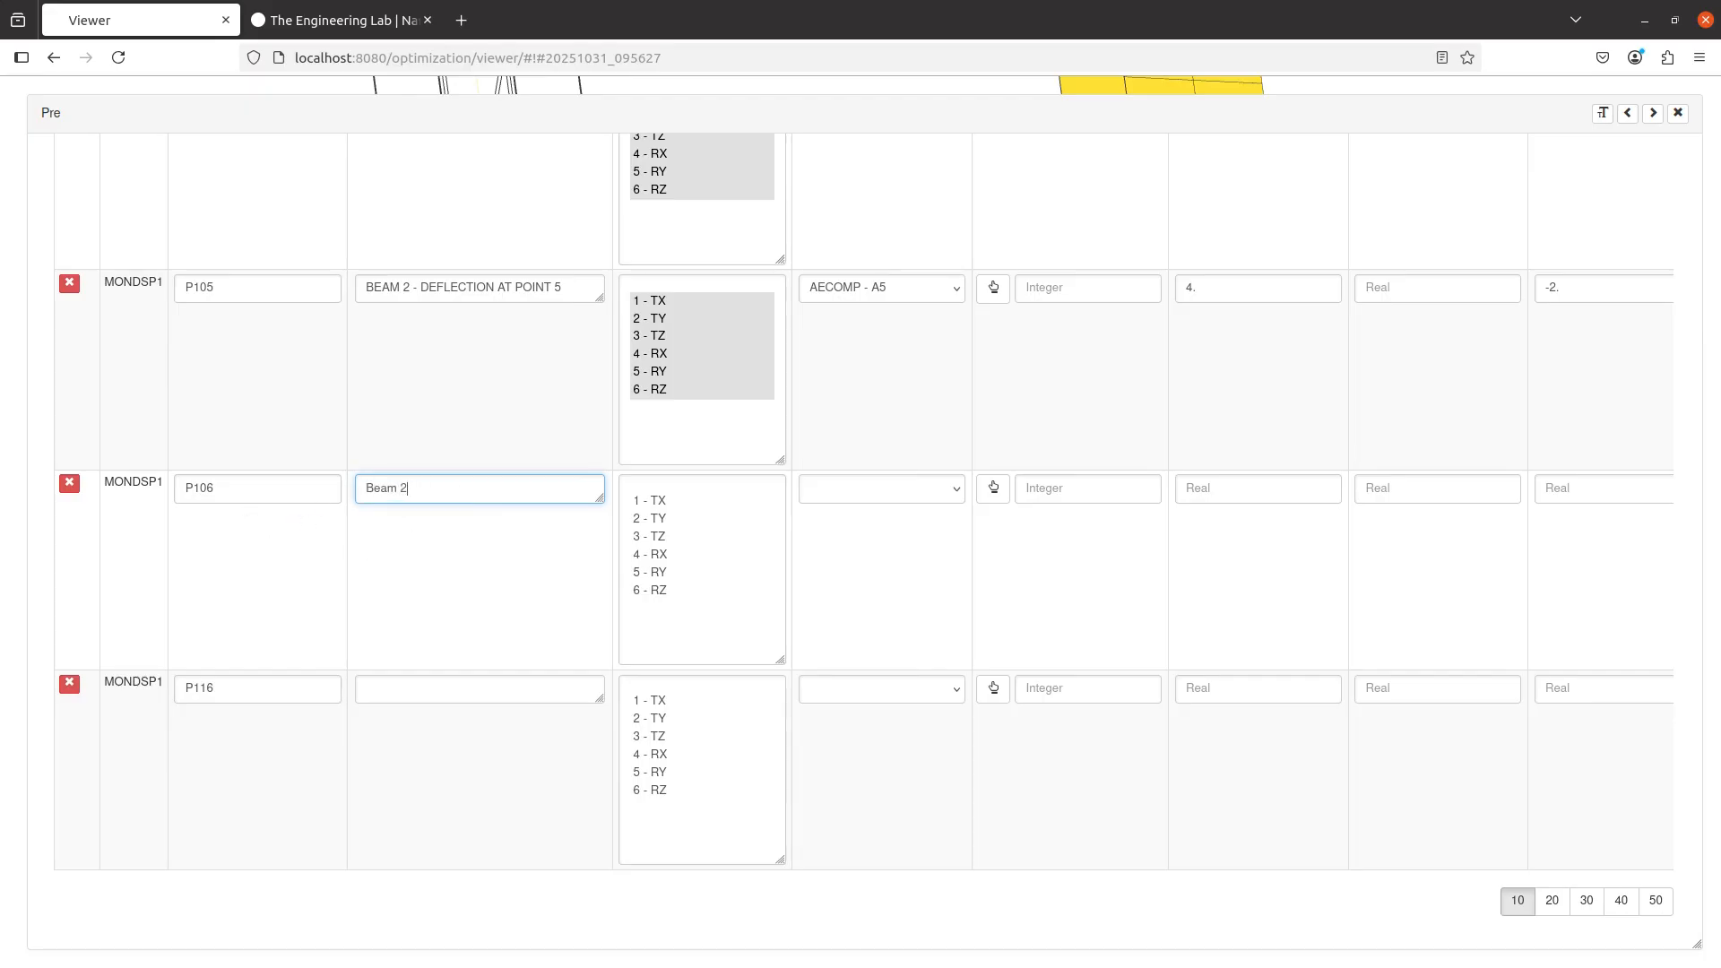
pyautogui.click(1678, 112)
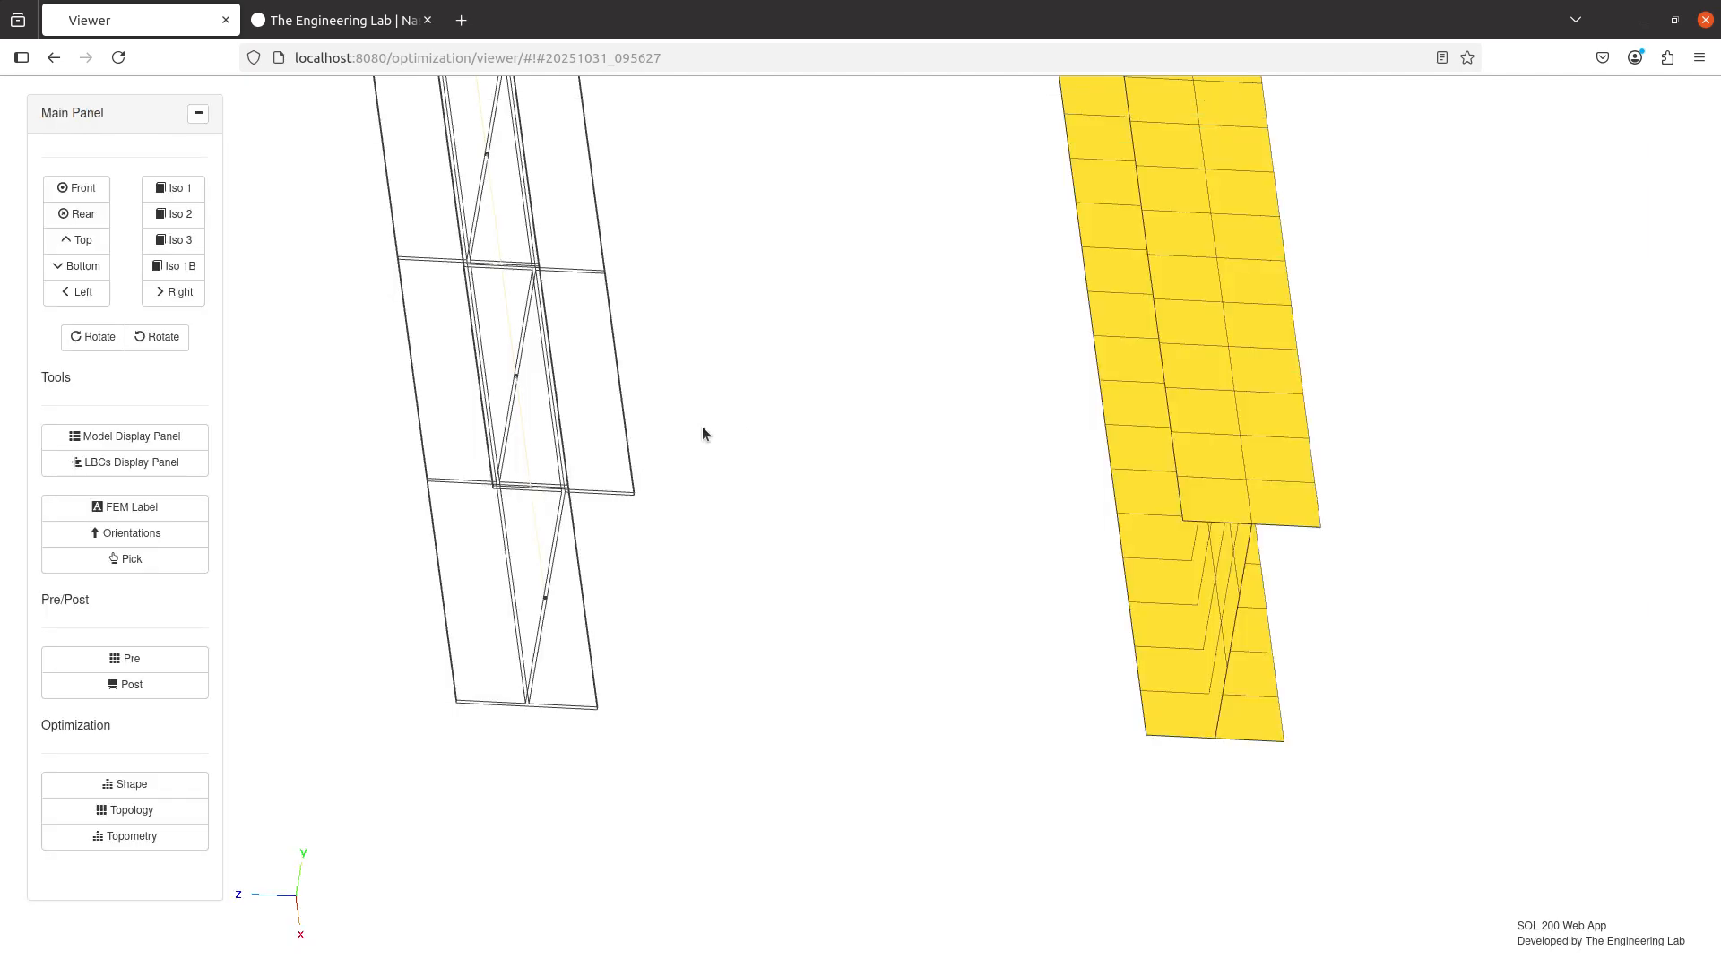
pyautogui.moveTo(702, 434); pyautogui.dragTo(769, 171)
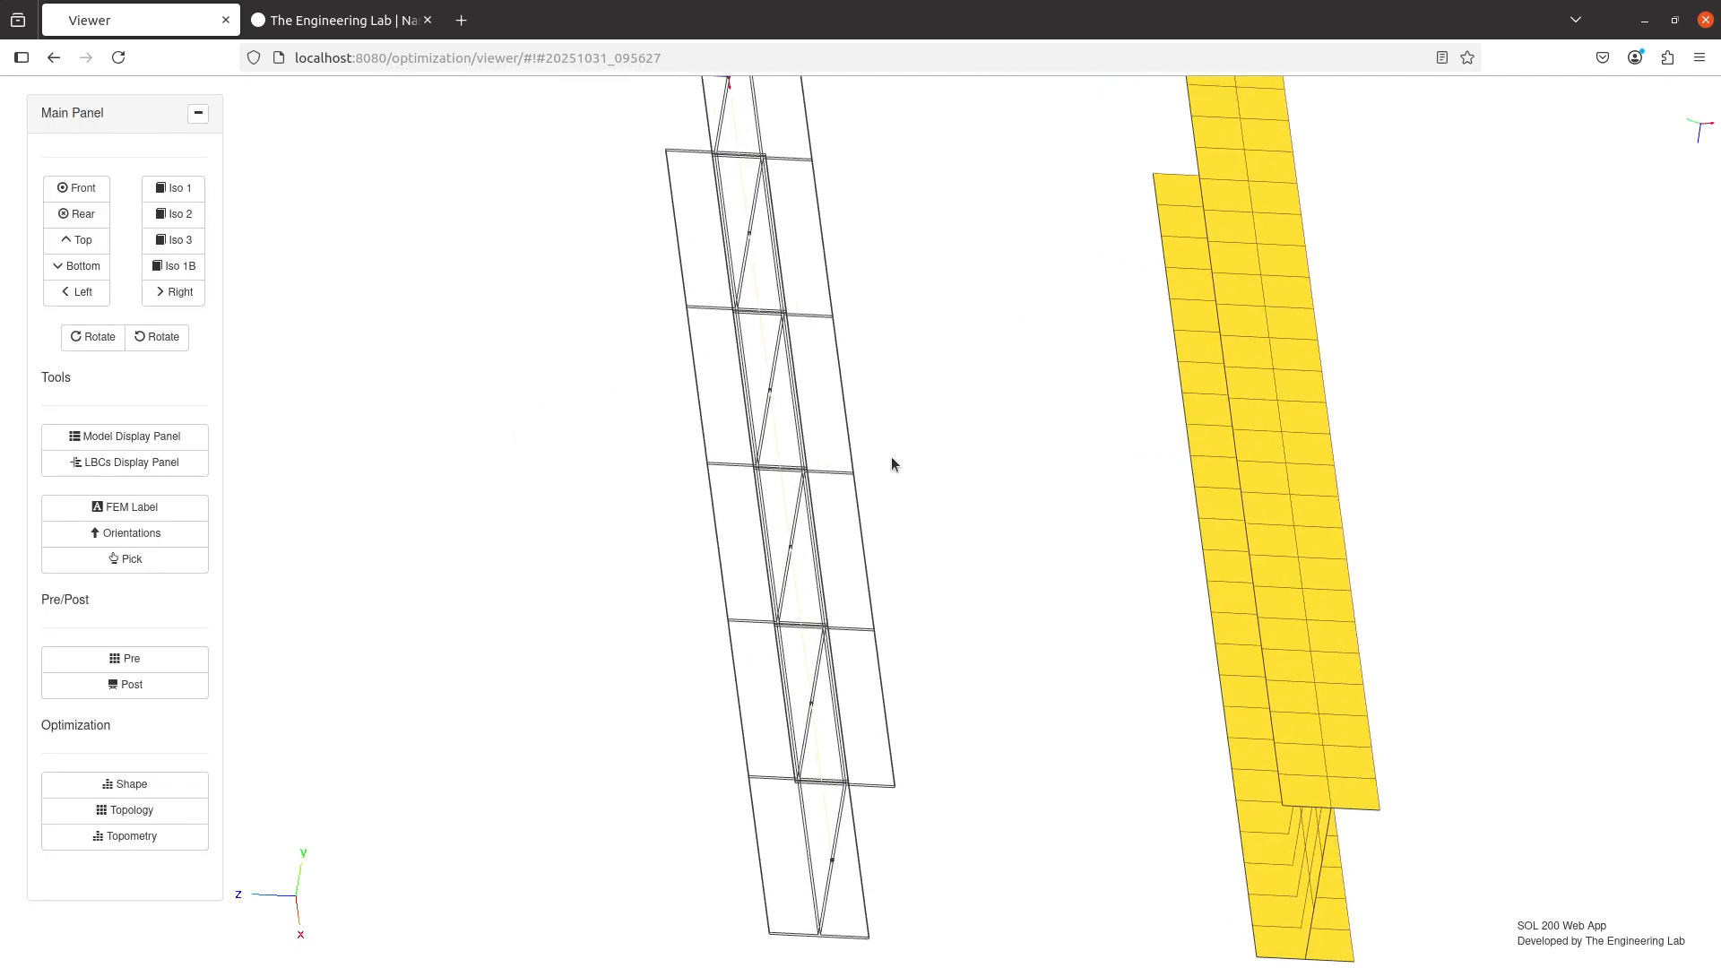
pyautogui.moveTo(891, 457); pyautogui.dragTo(600, 443)
pyautogui.scroll(5, 864, 383)
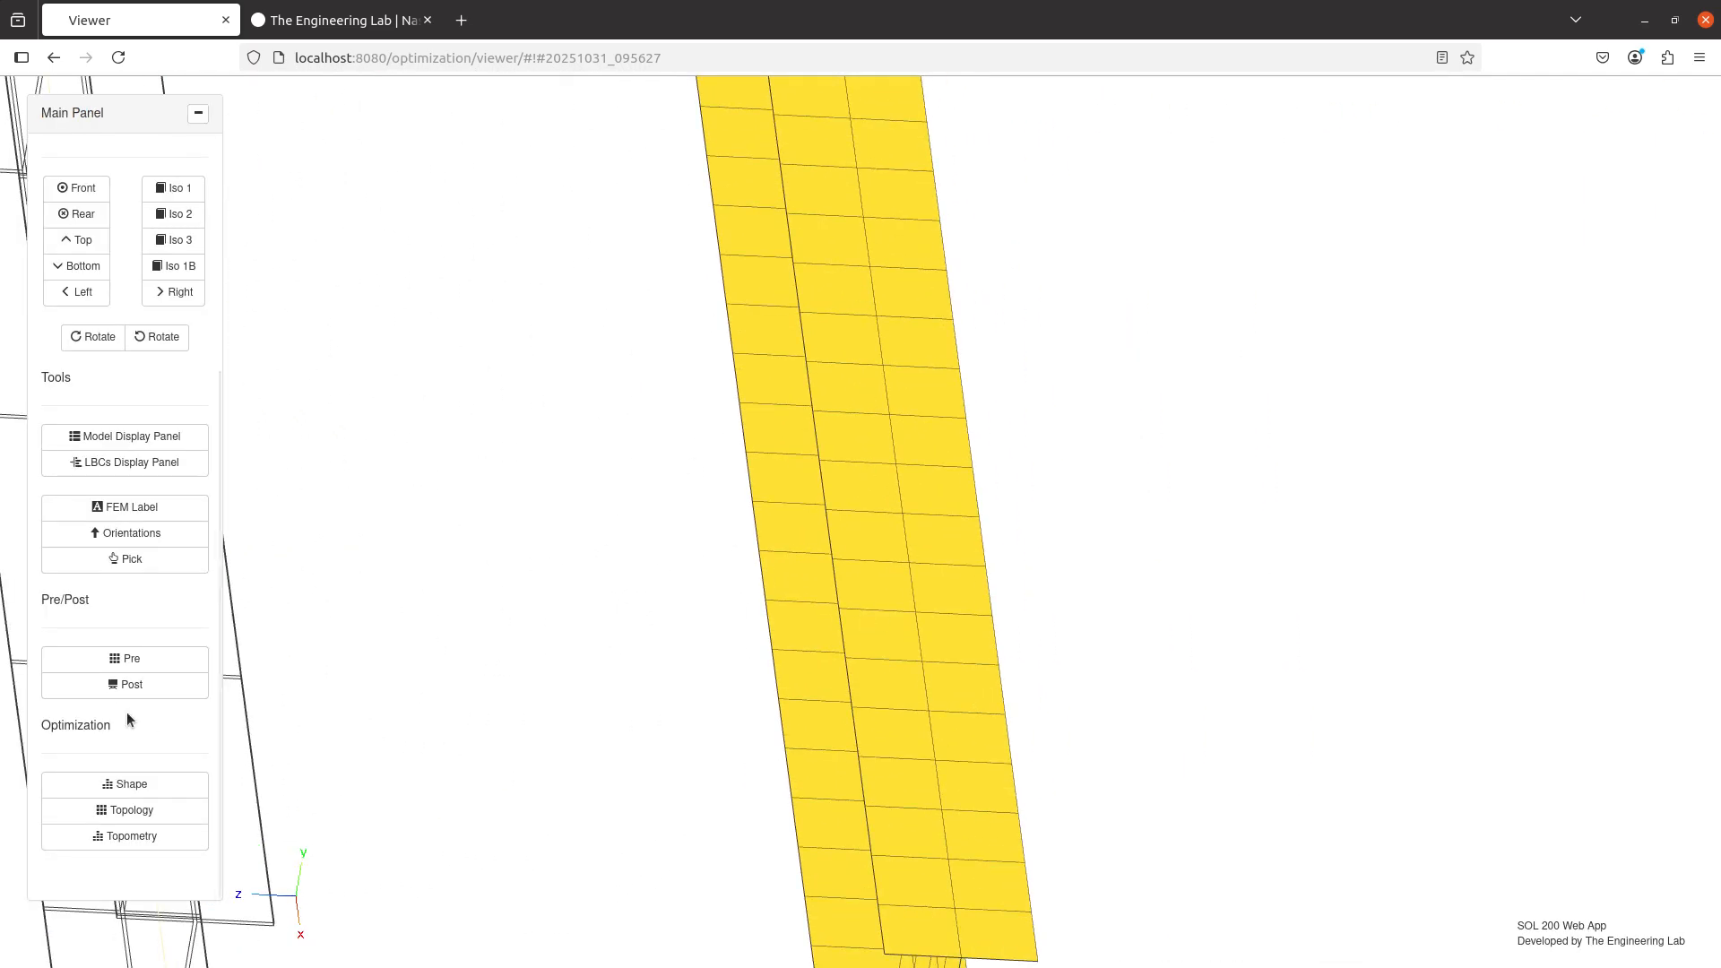
pyautogui.click(126, 661)
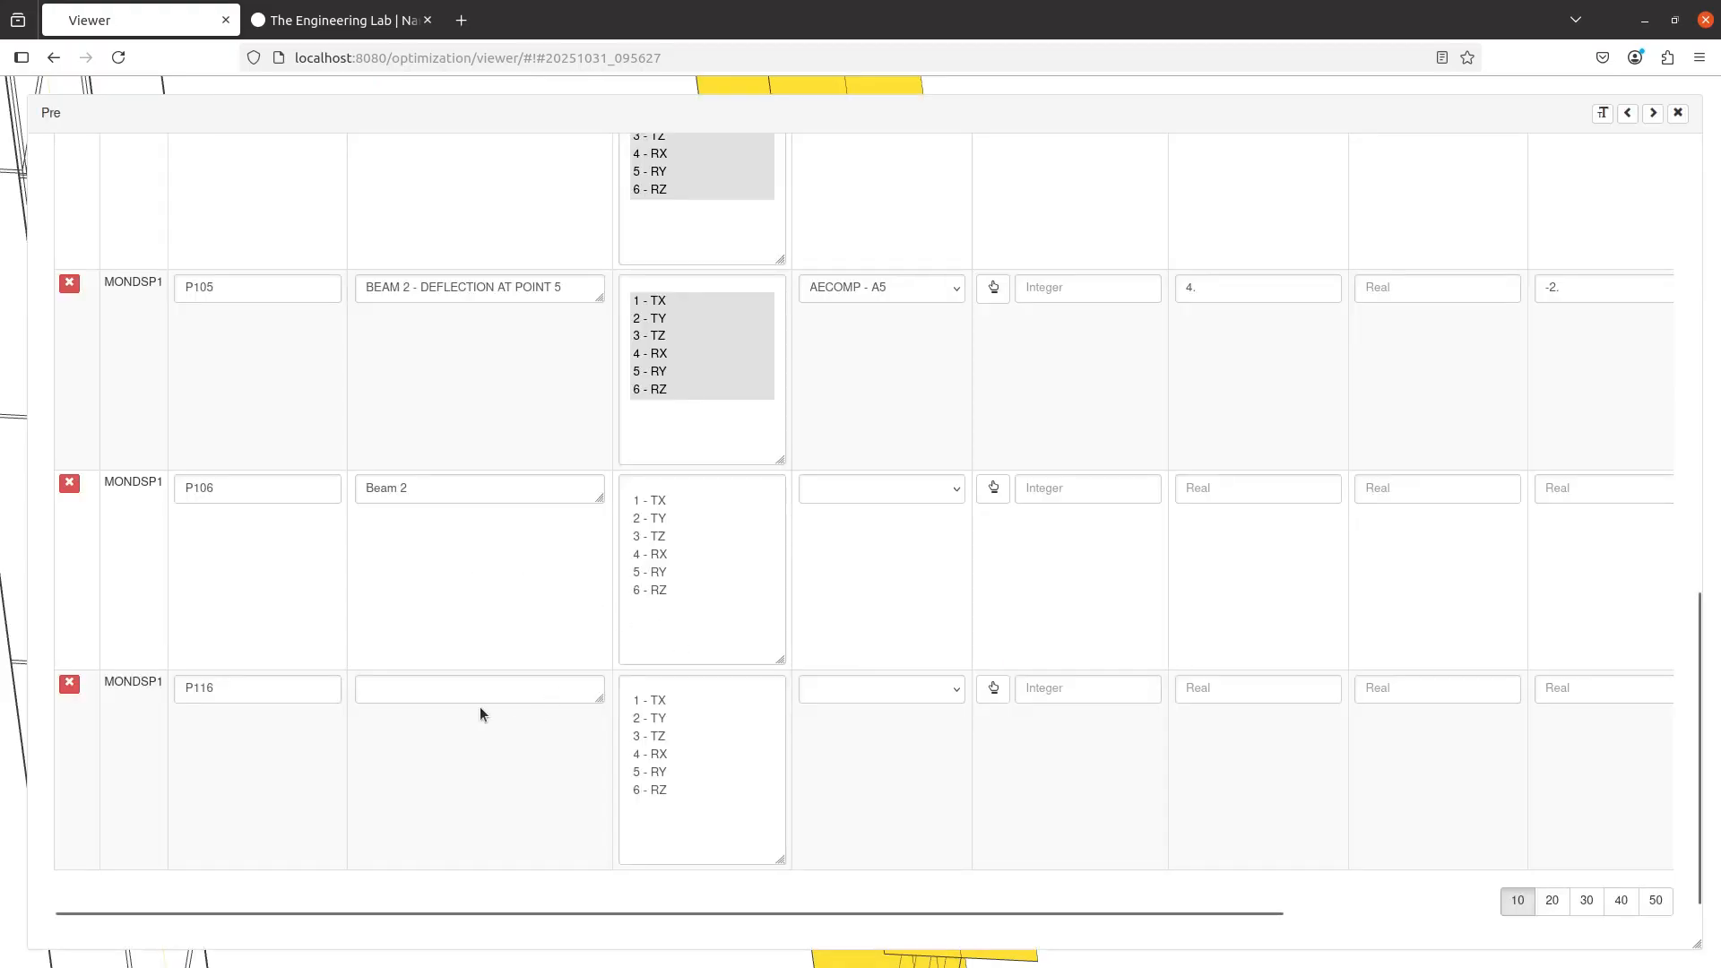
pyautogui.click(471, 489)
pyautogui.write('- Deflection at the tip')
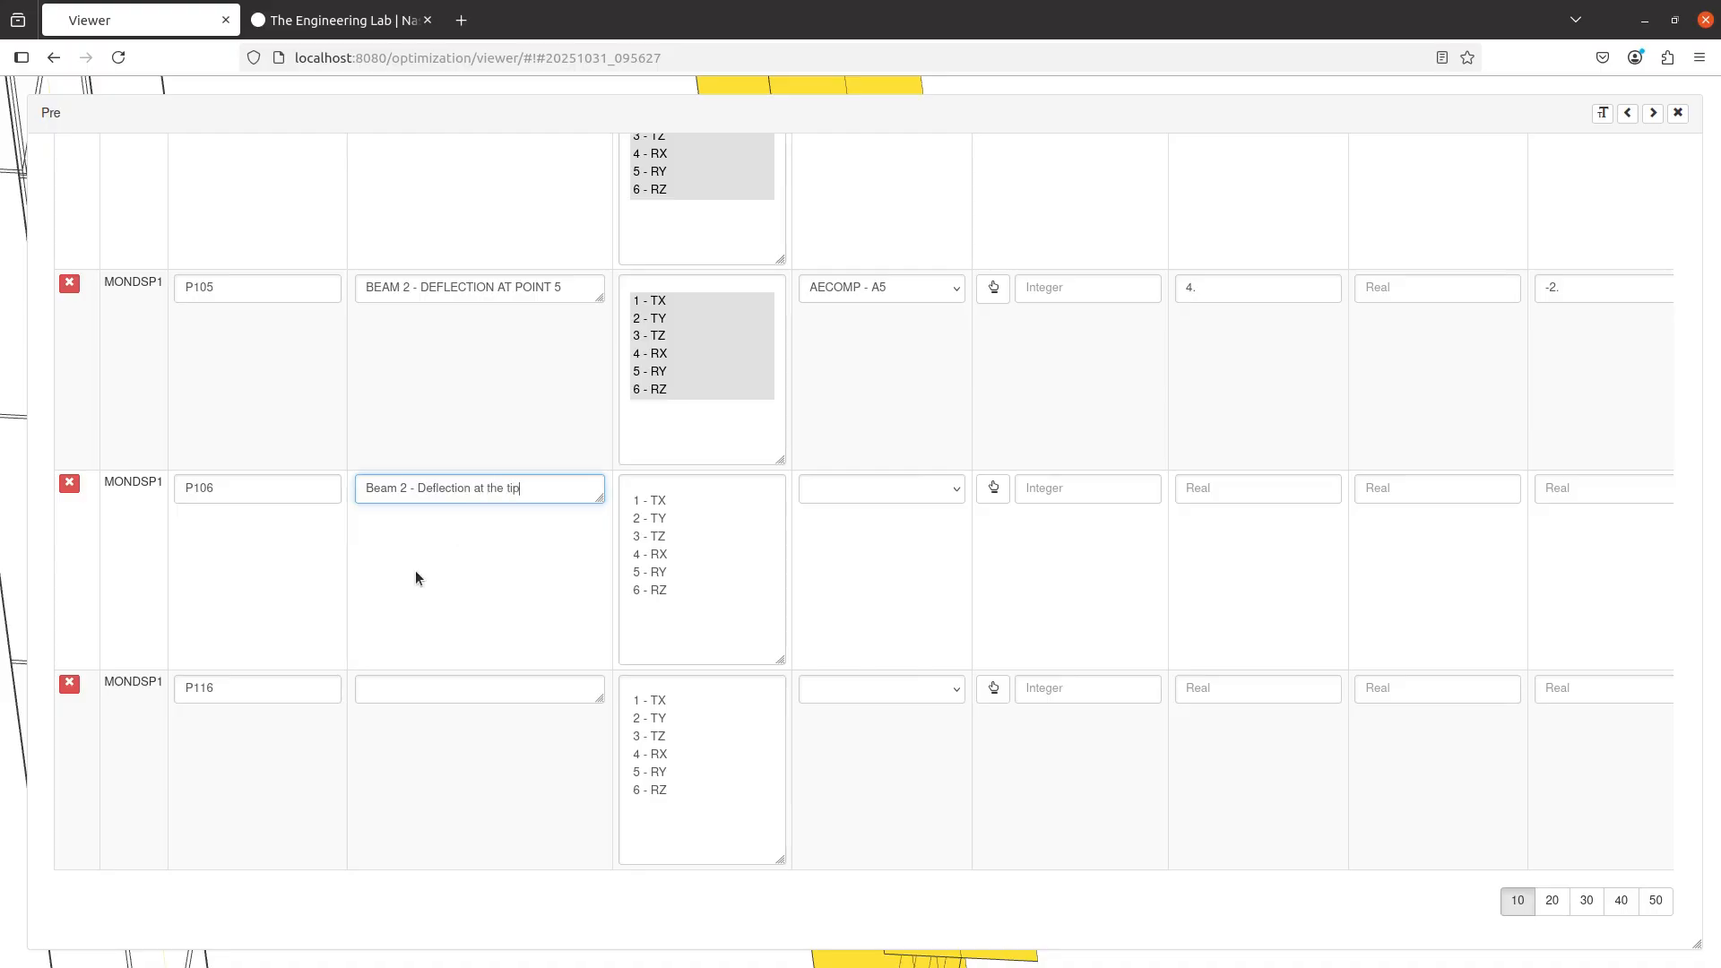
pyautogui.click(418, 690)
pyautogui.write('Beam 1 - Deflection at the tip')
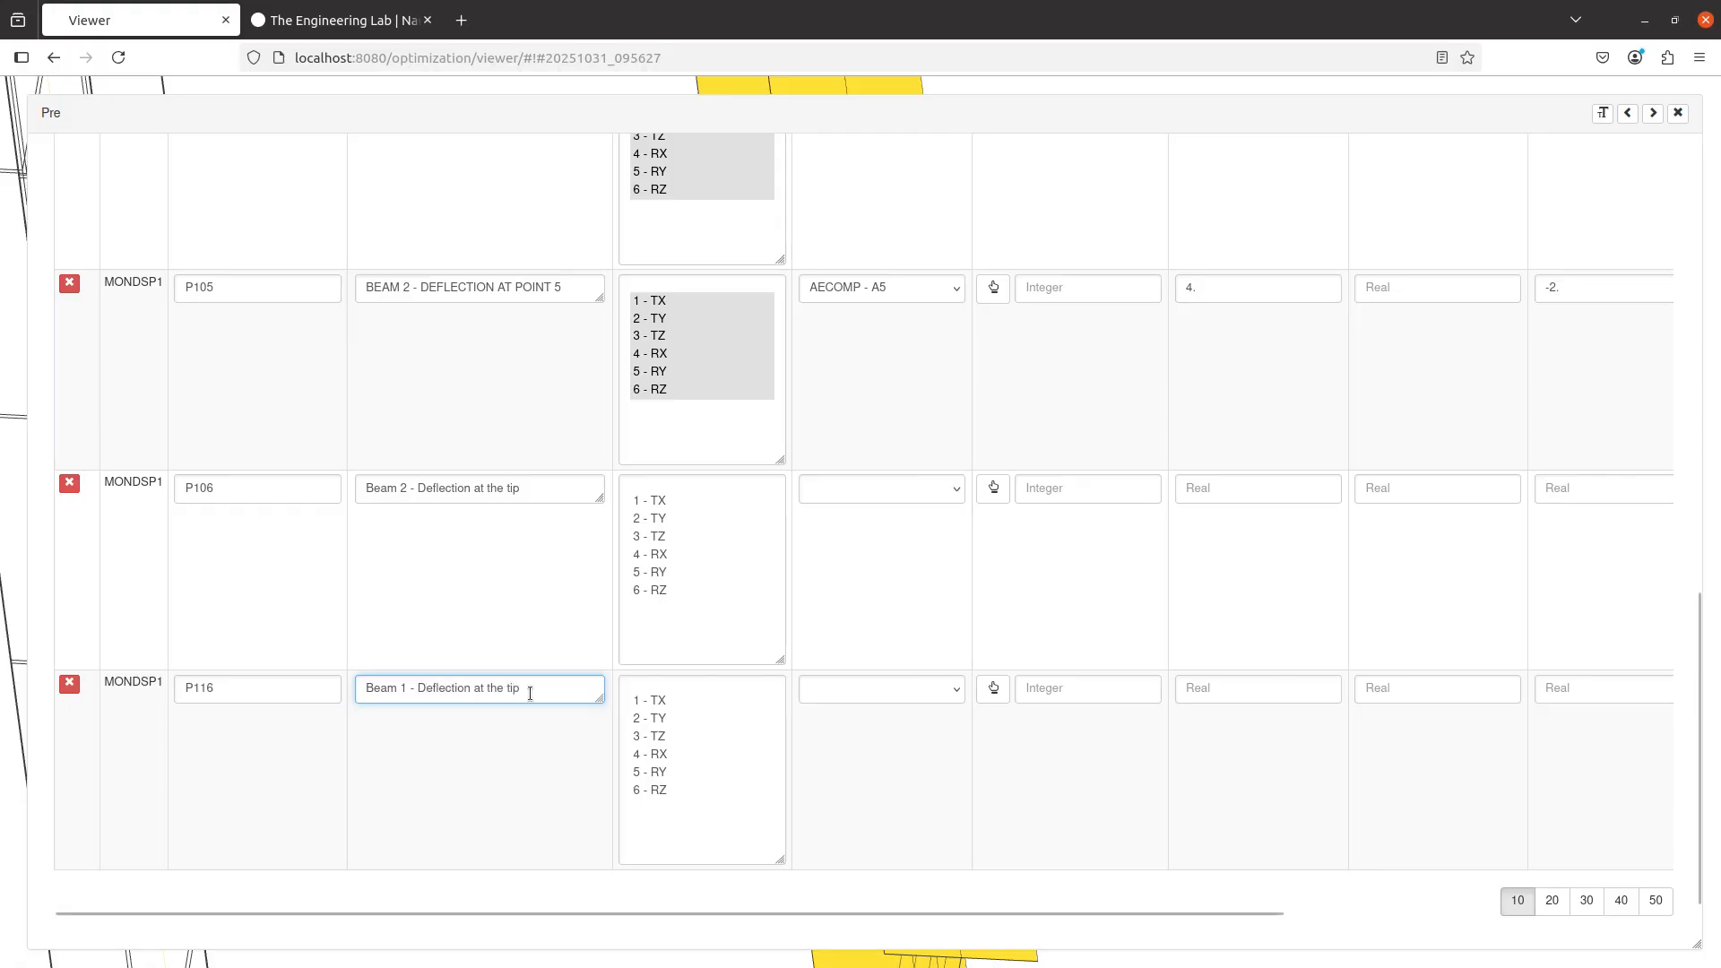
# - Select all six AXES components, TX through RZ, for both P106 and P116
pyautogui.hscroll(2, 751, 540)
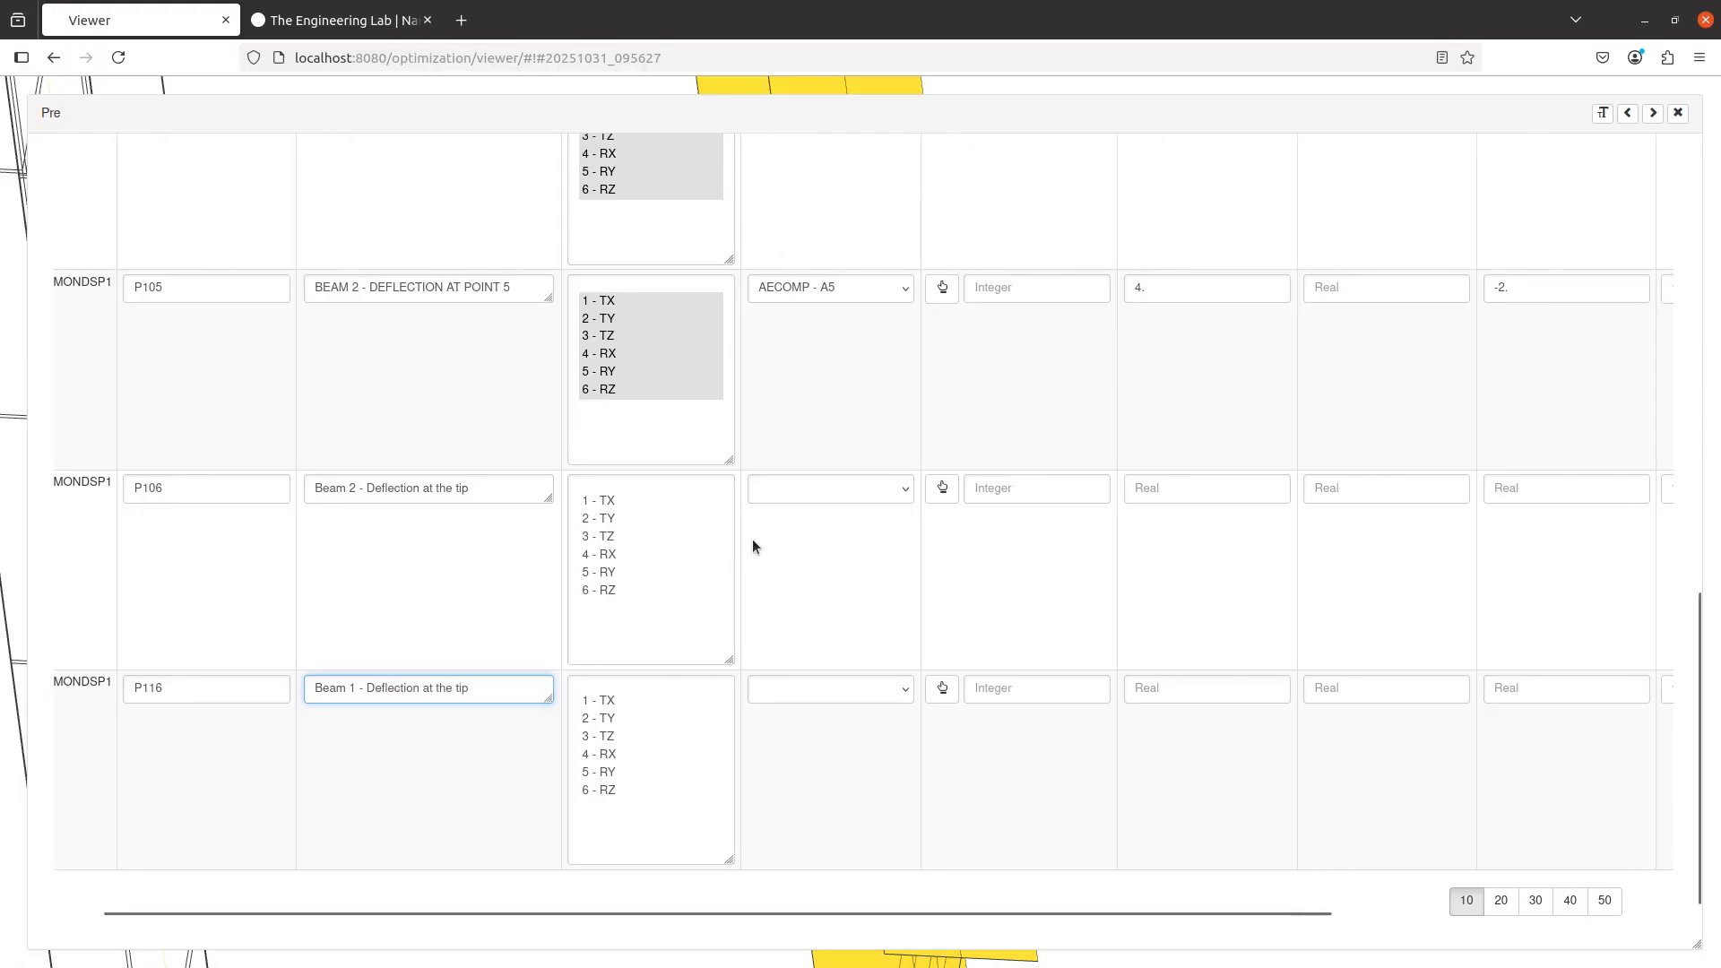
pyautogui.moveTo(588, 500); pyautogui.dragTo(595, 610)
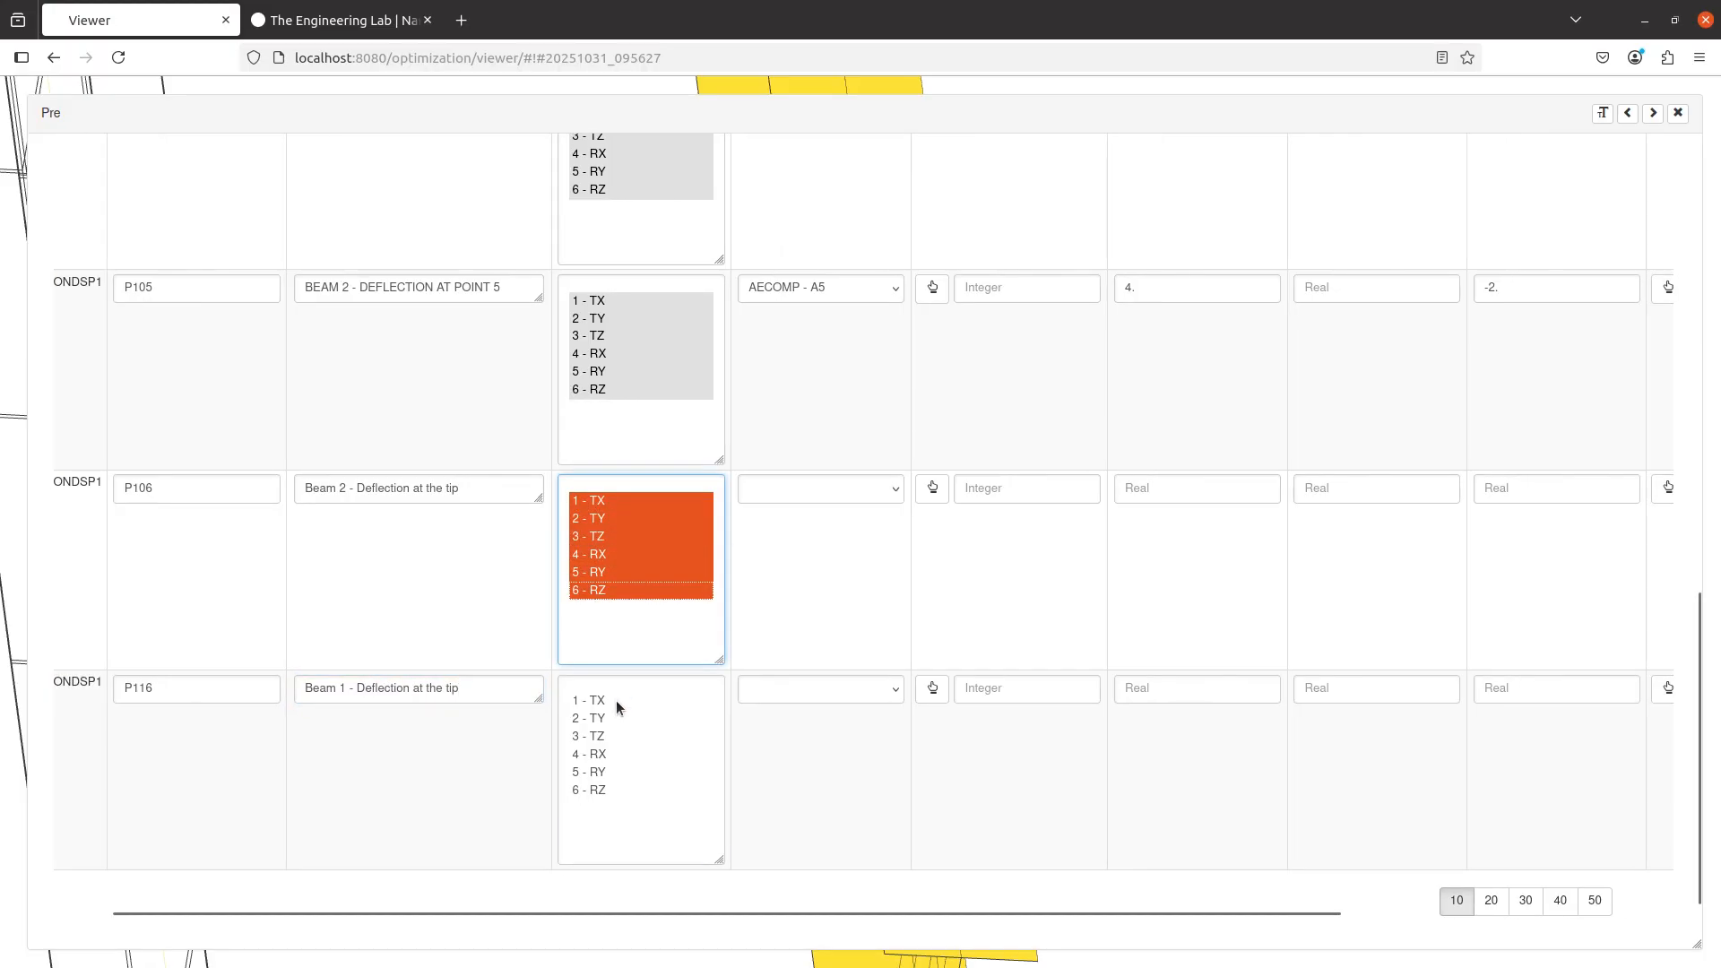
pyautogui.moveTo(616, 701); pyautogui.dragTo(610, 798)
# - Set the COMP of MONDSP1 P106 to AECOMP A6 and that of P116 to AECOMP A106
pyautogui.scroll(5, 615, 496)
pyautogui.scroll(7, 595, 296)
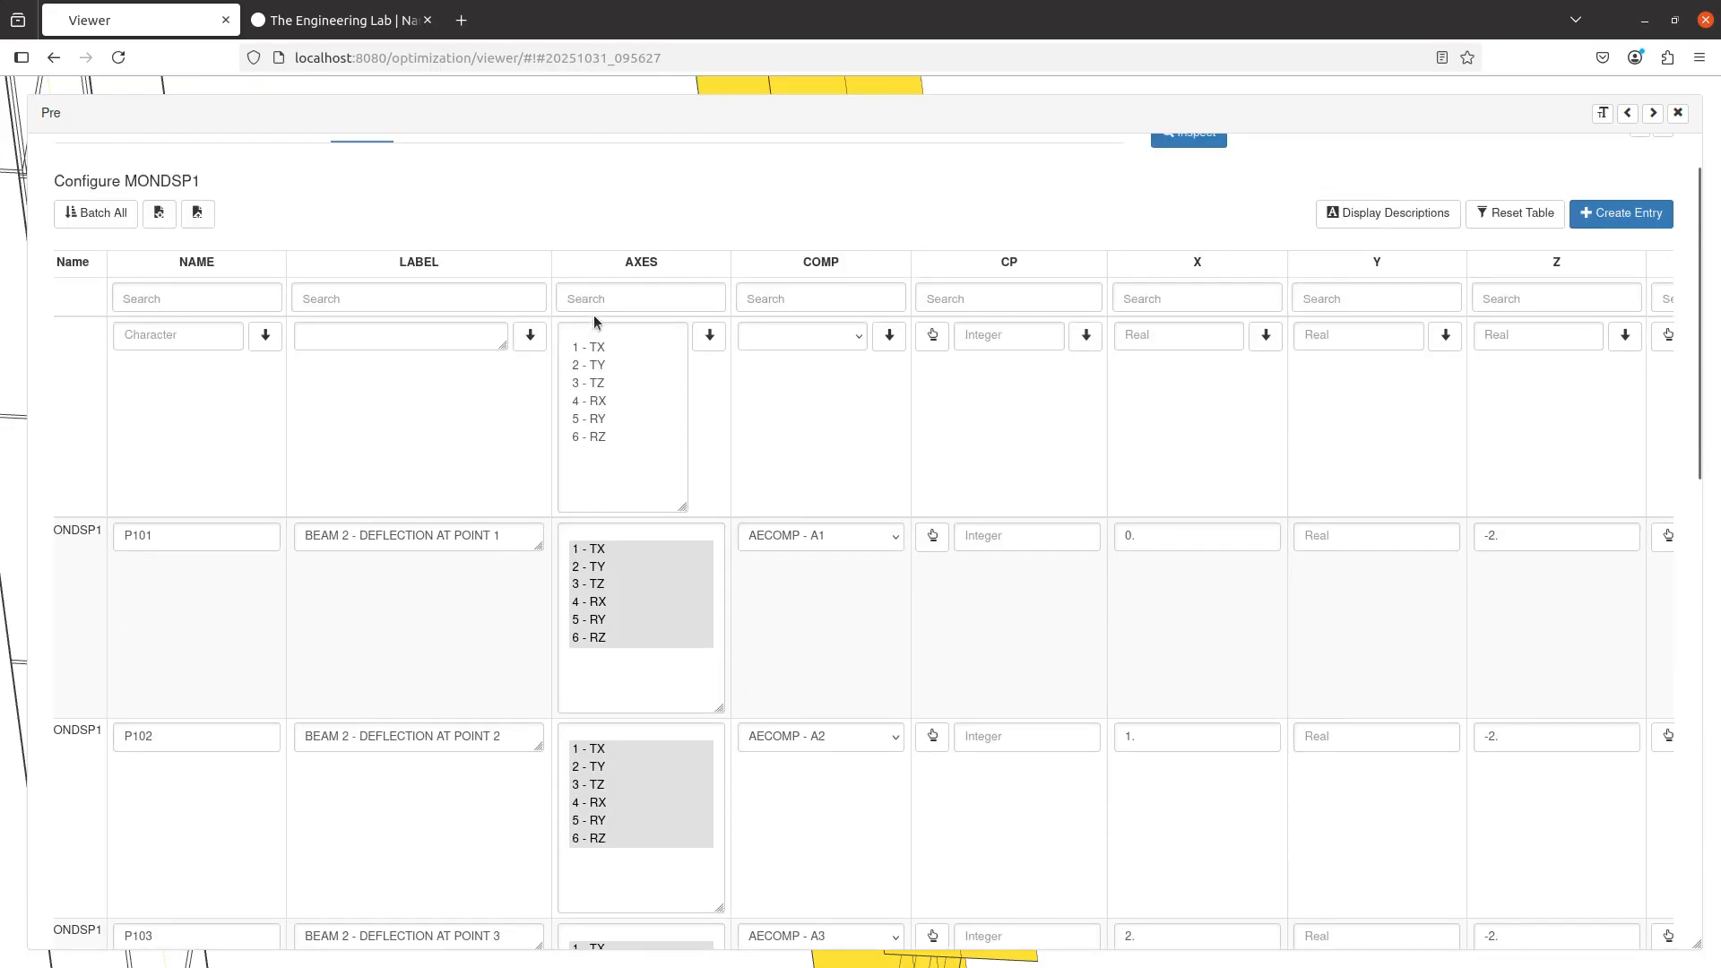
pyautogui.hscroll(6, 884, 514)
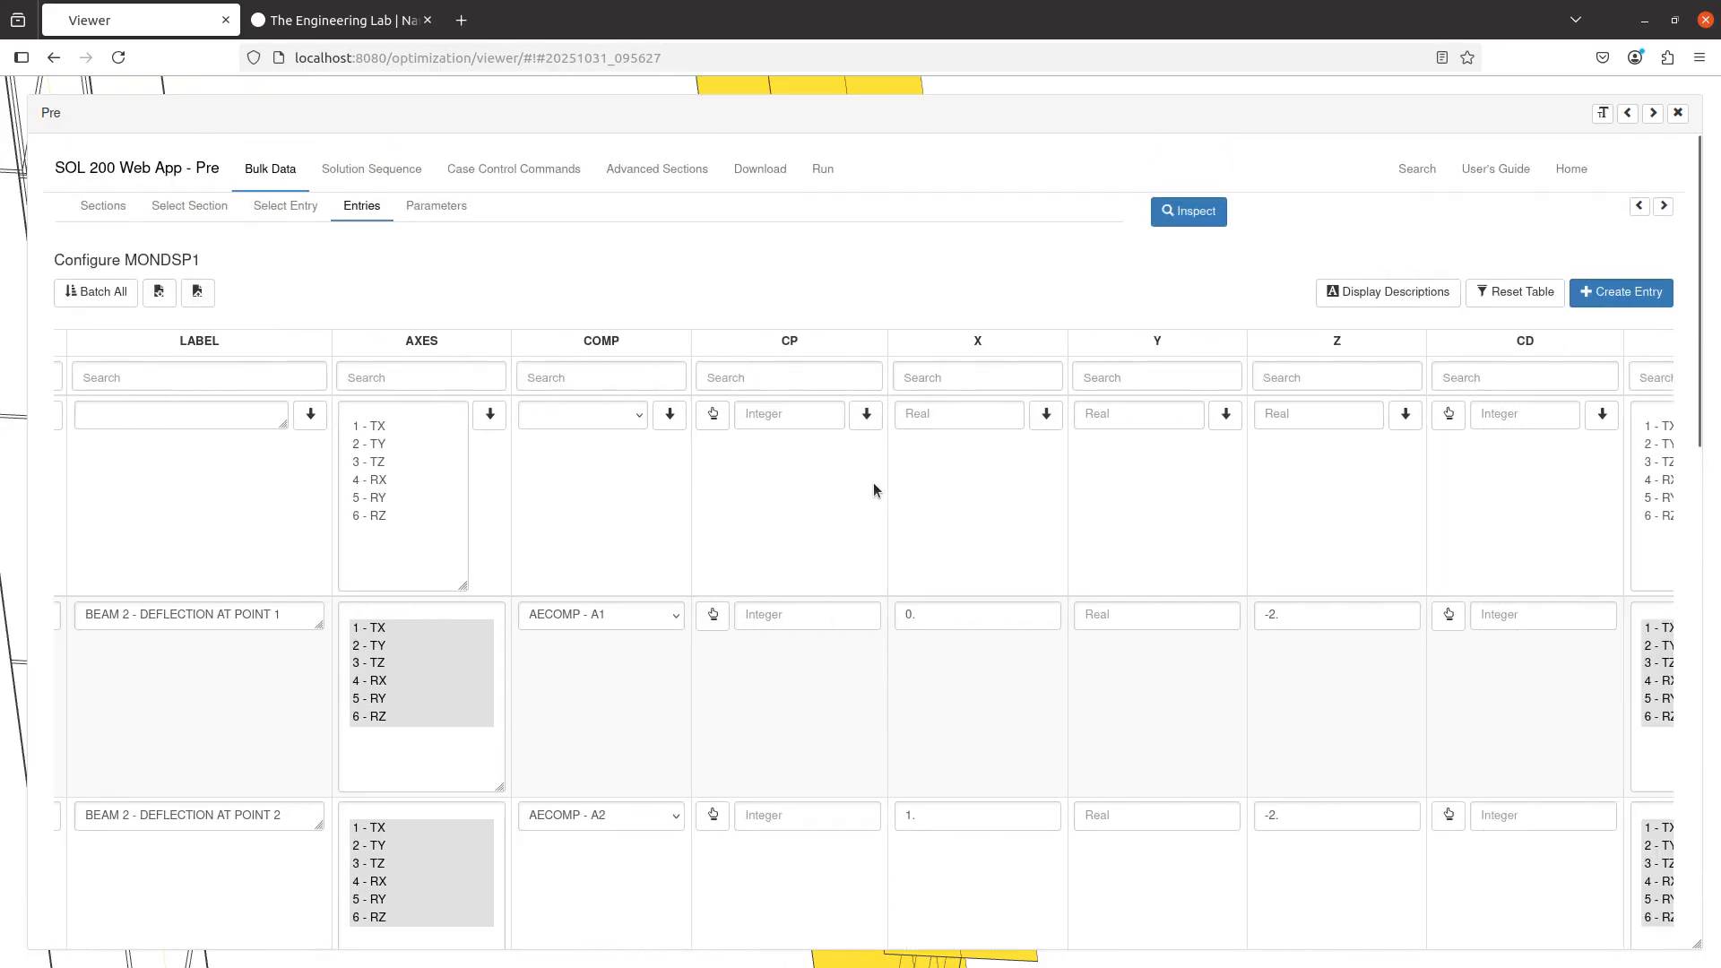
pyautogui.hscroll(-4, 569, 415)
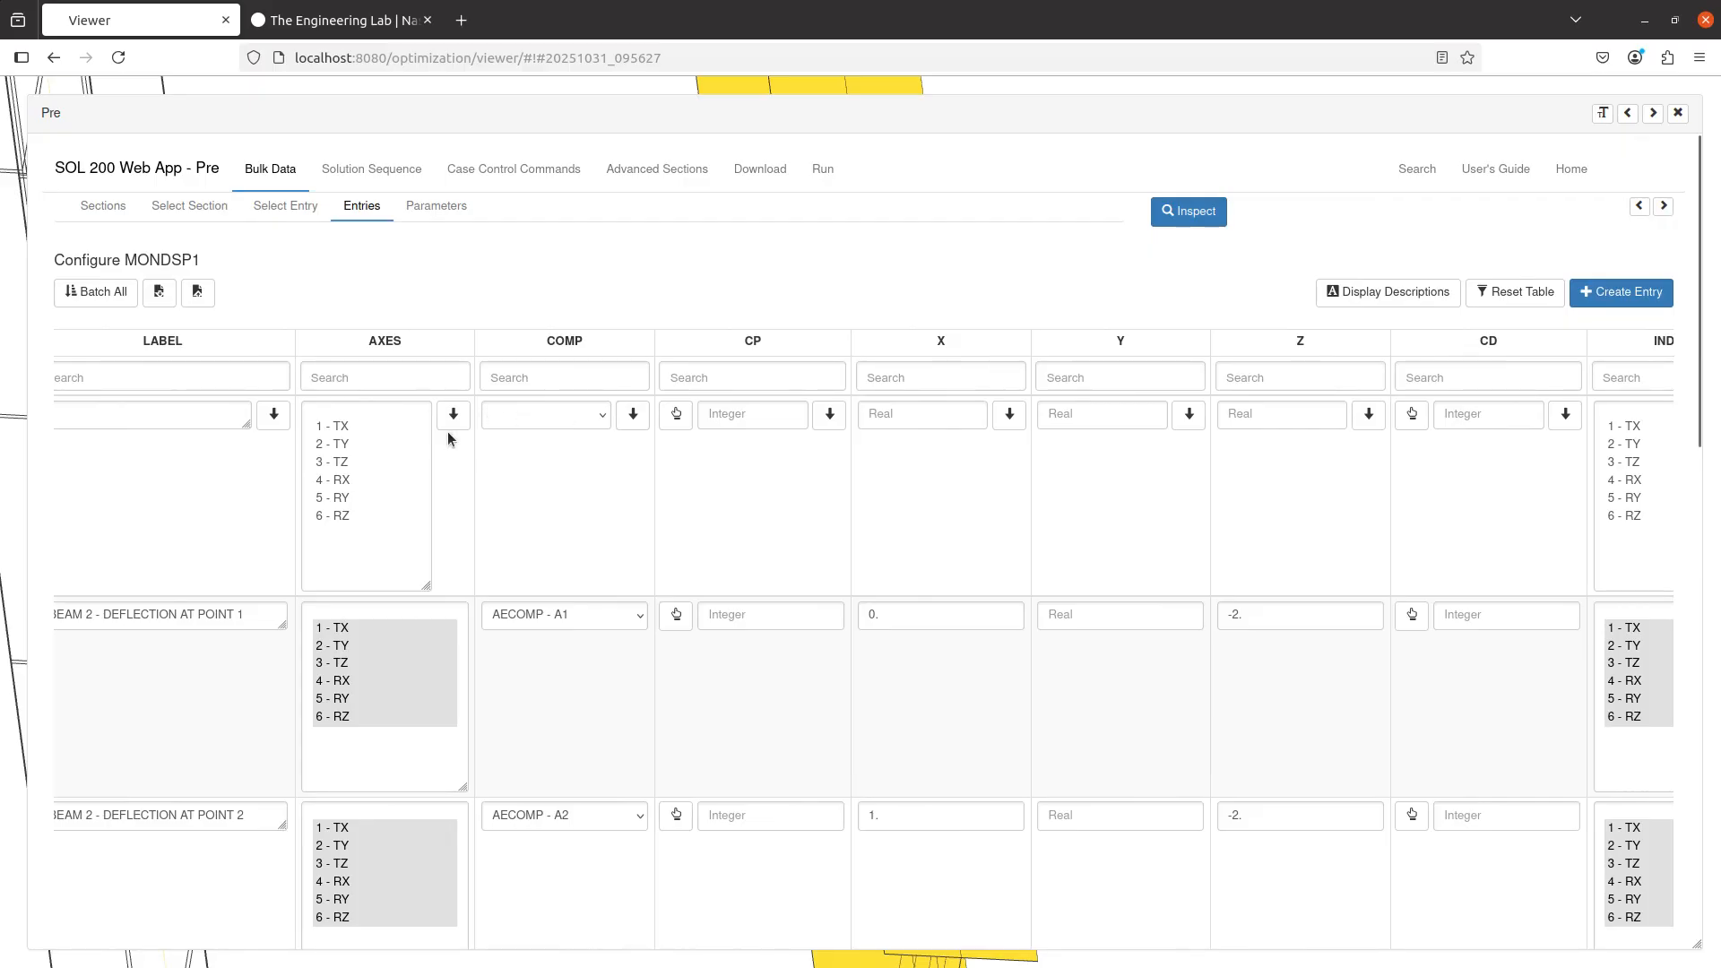
pyautogui.scroll(-10, 473, 520)
pyautogui.click(470, 599)
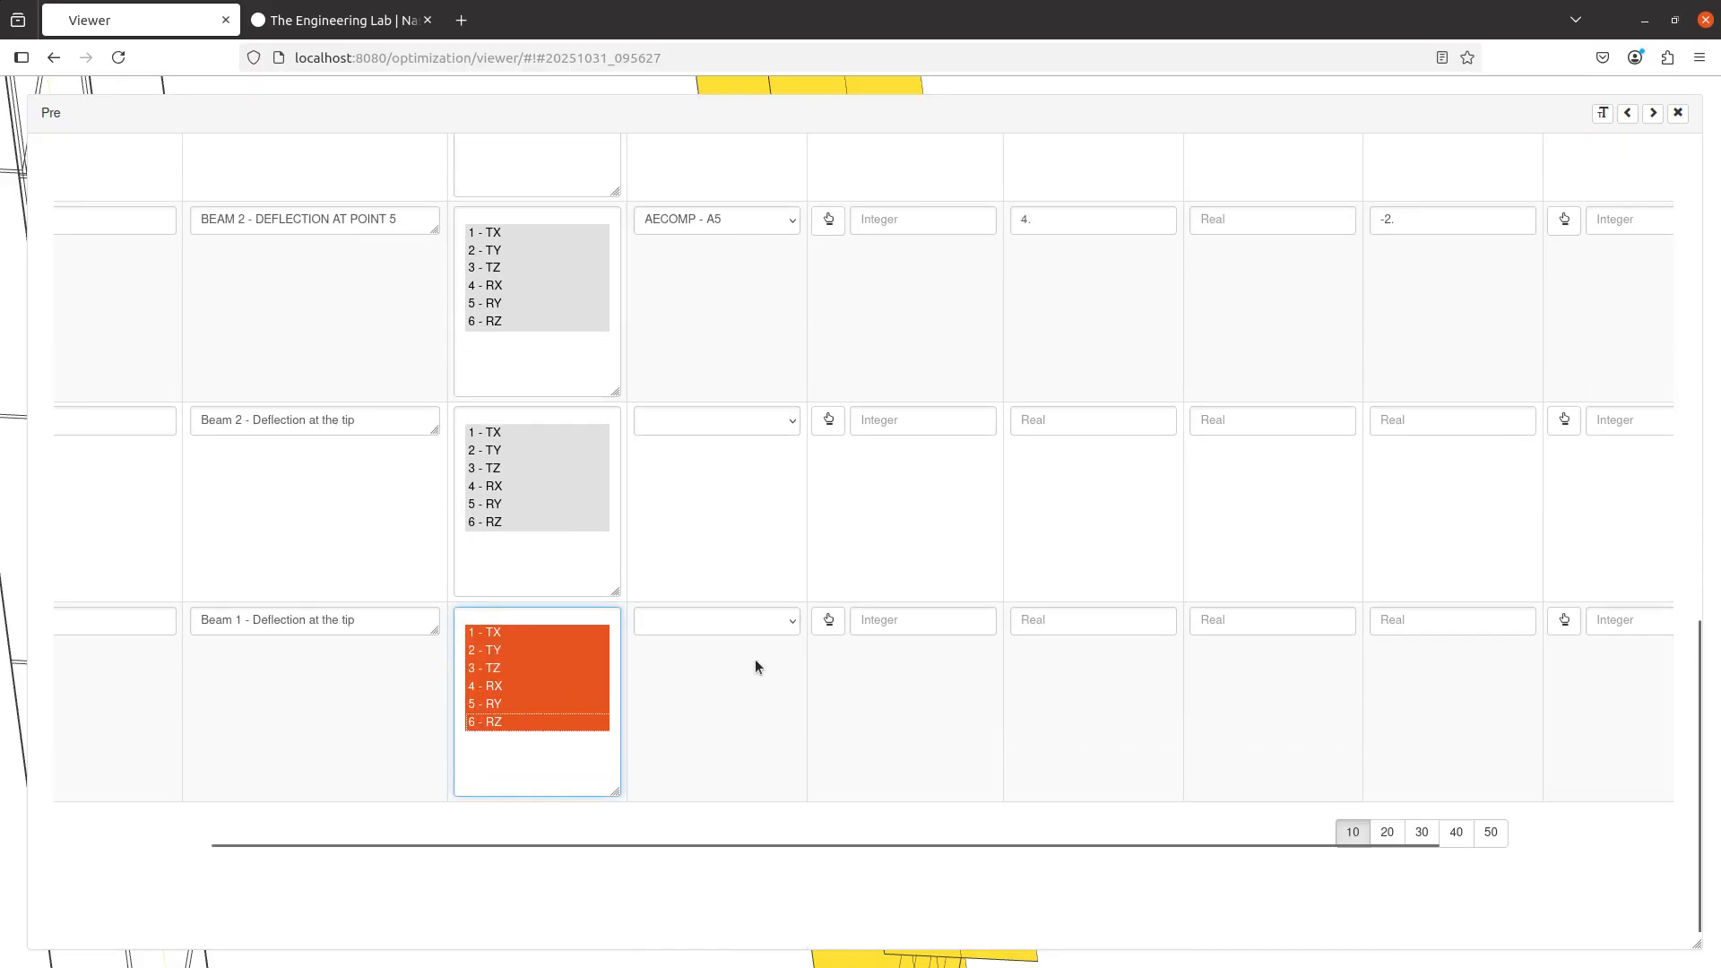
pyautogui.scroll(3, 755, 659)
pyautogui.scroll(-3, 735, 600)
pyautogui.click(733, 407)
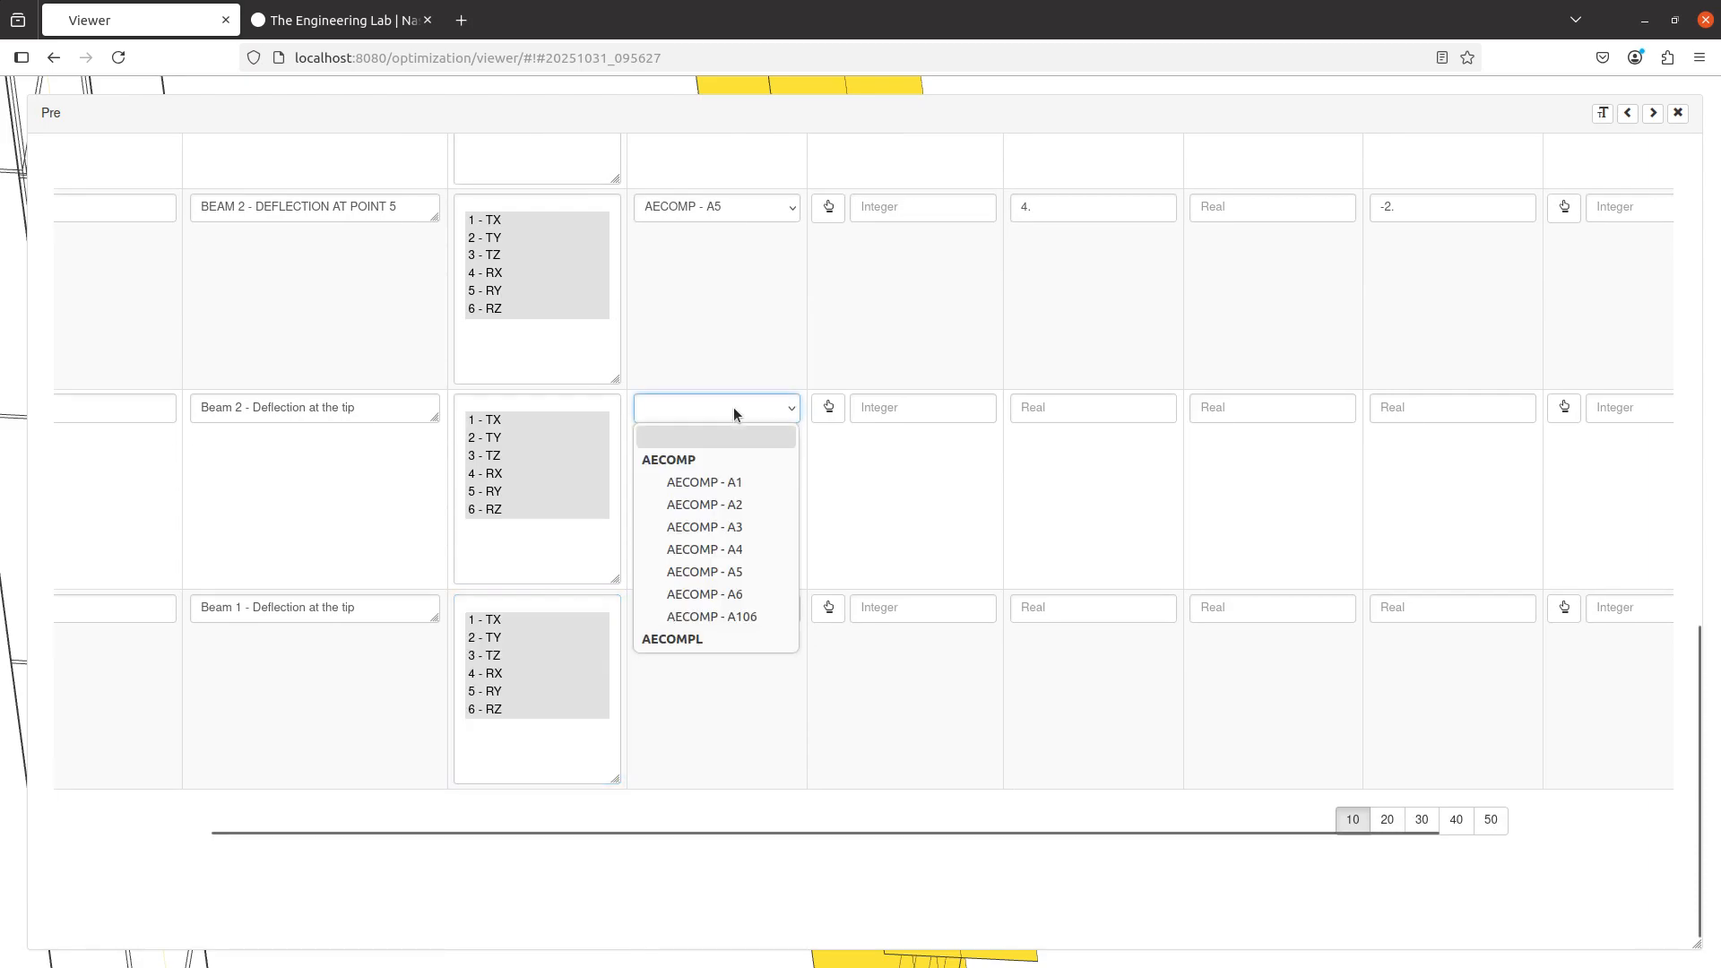
pyautogui.click(719, 379)
pyautogui.scroll(10, 719, 383)
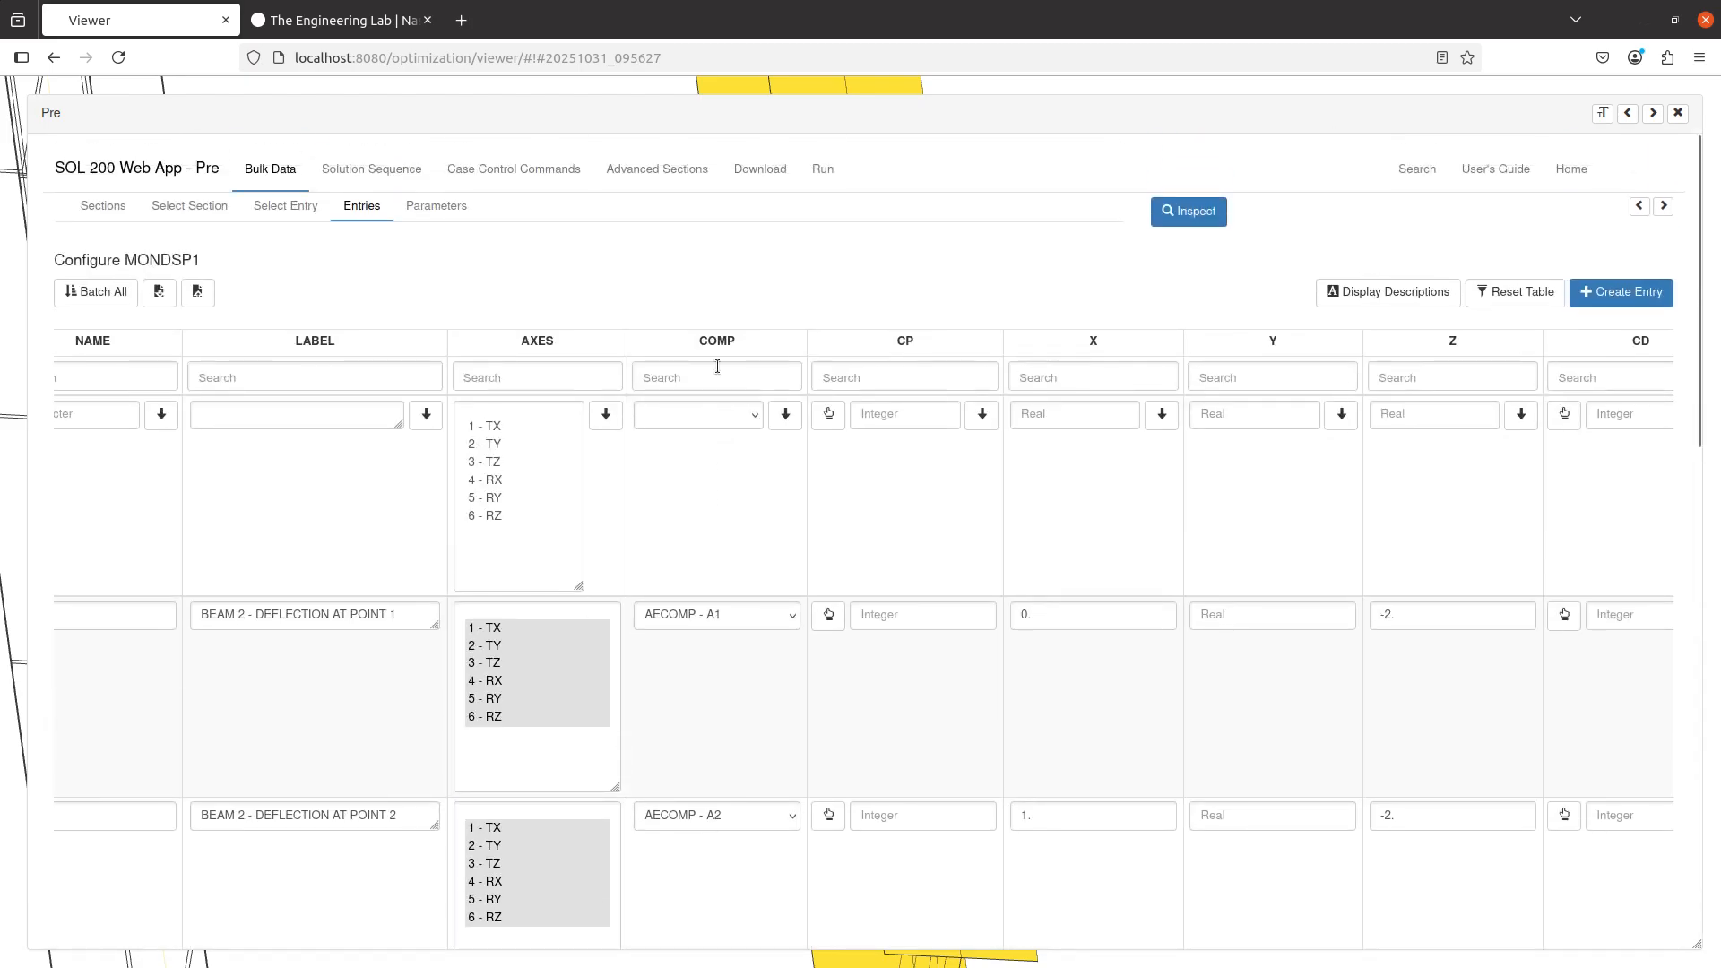
pyautogui.scroll(-12, 744, 619)
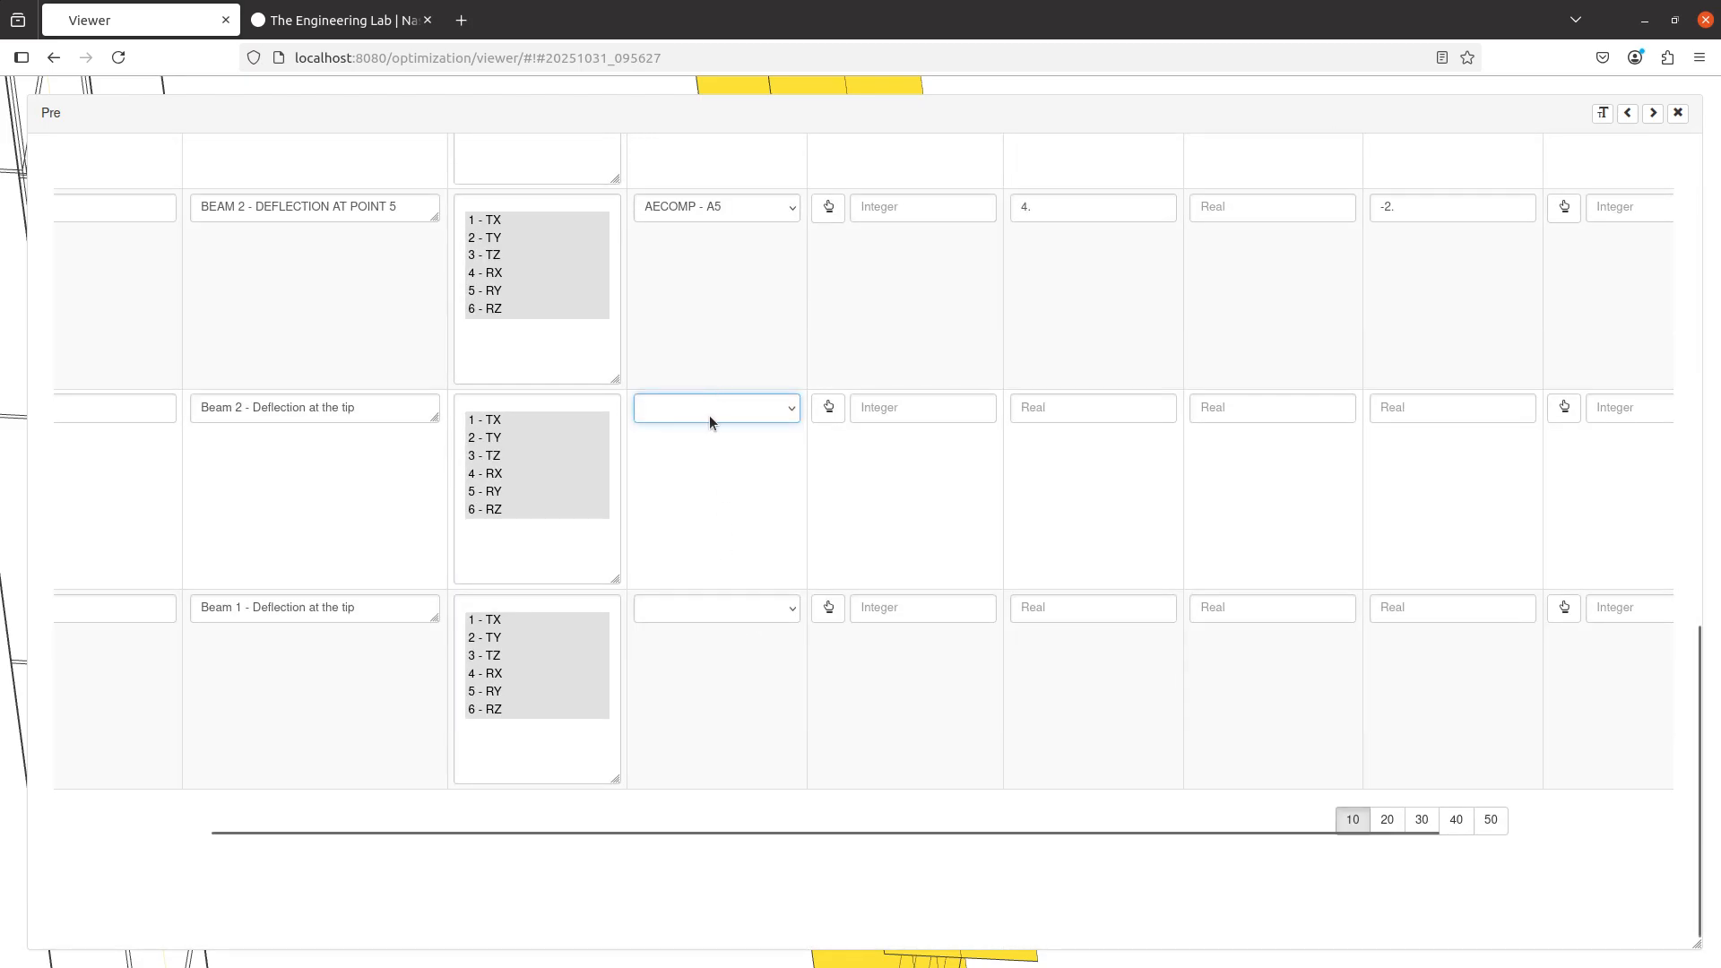
pyautogui.click(709, 417)
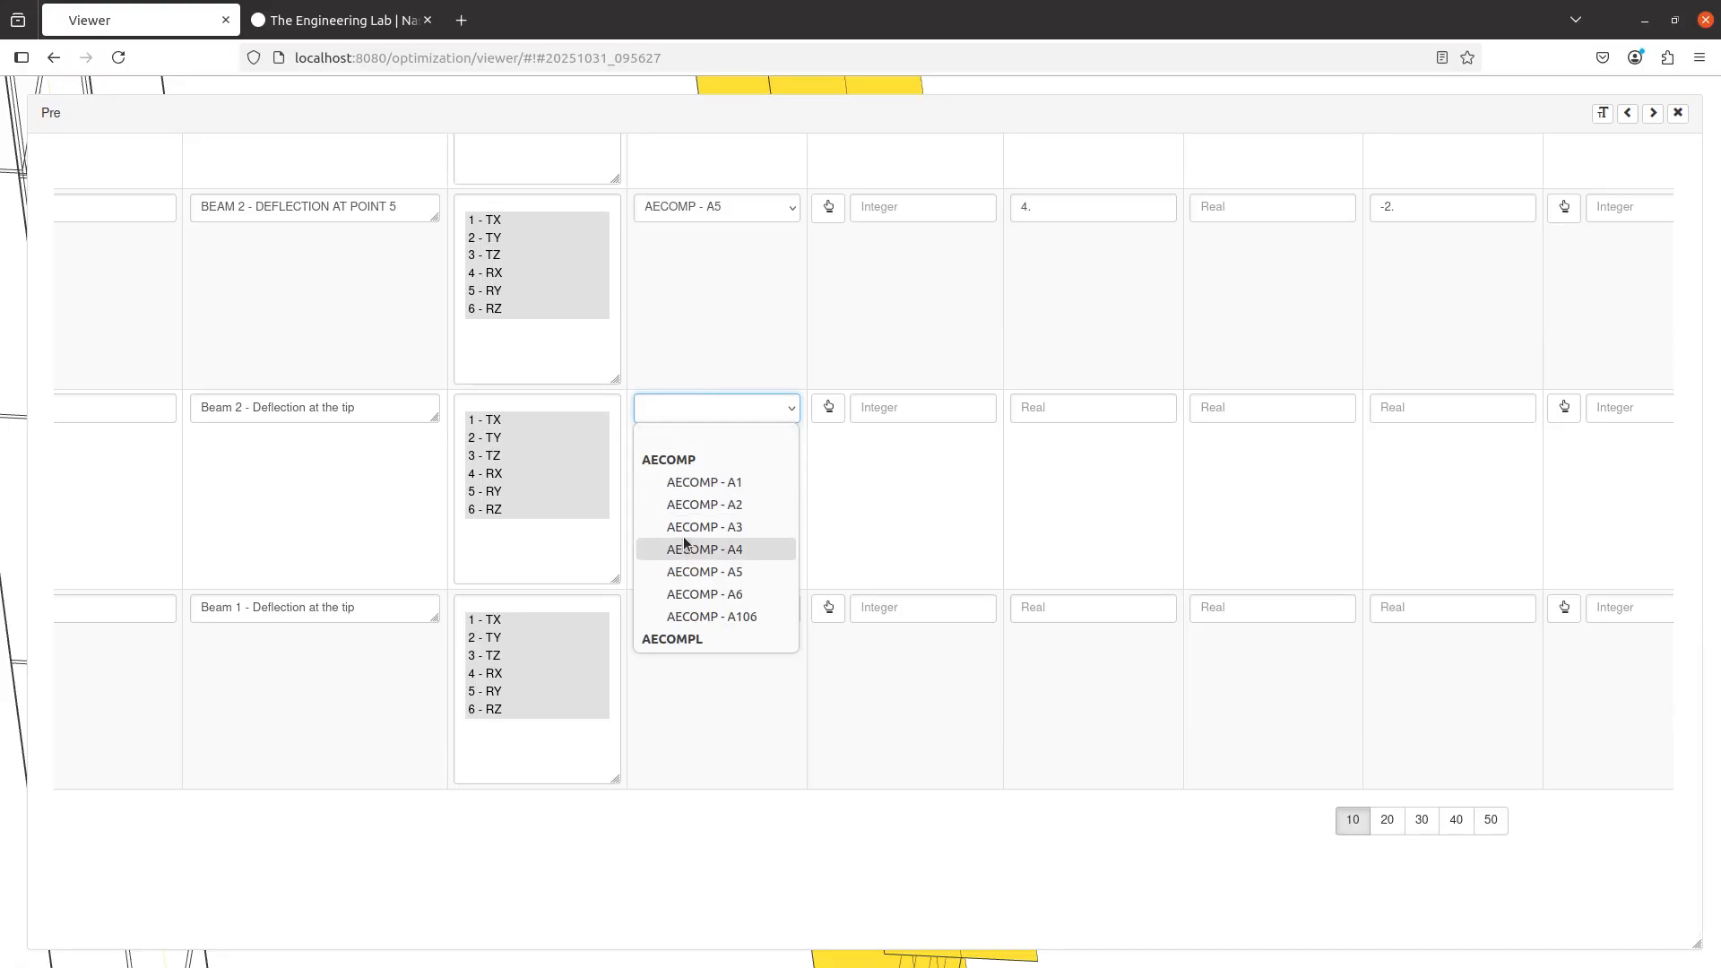
pyautogui.click(700, 594)
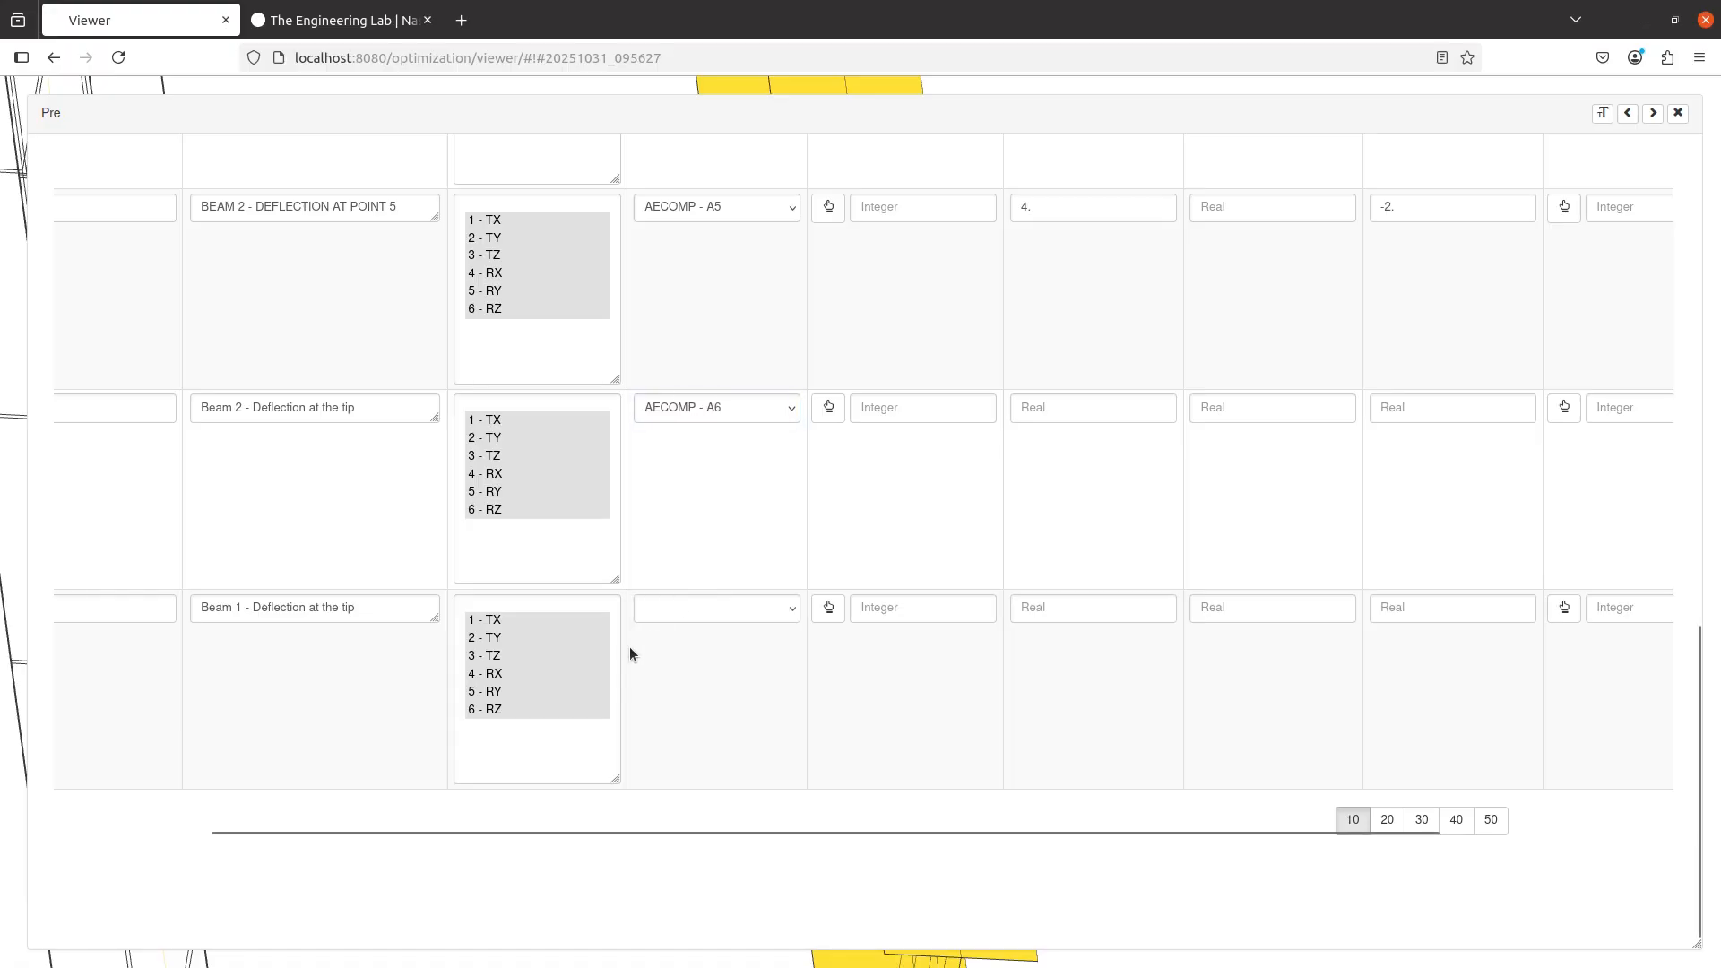
pyautogui.click(713, 615)
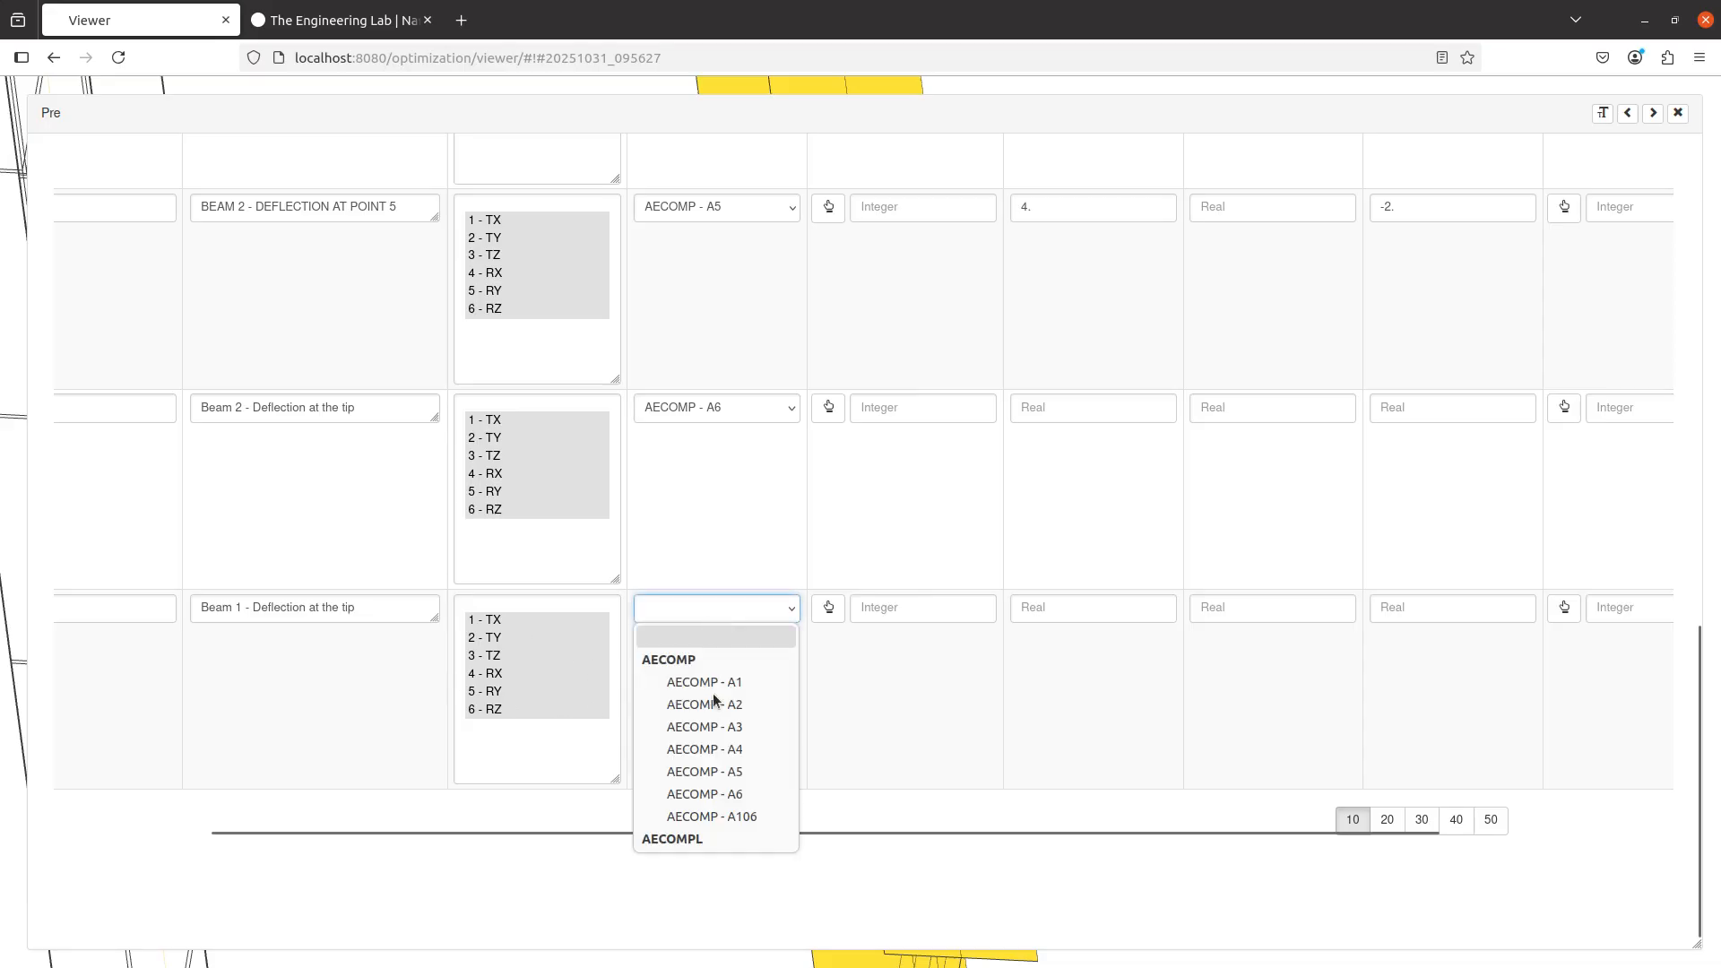
pyautogui.click(739, 817)
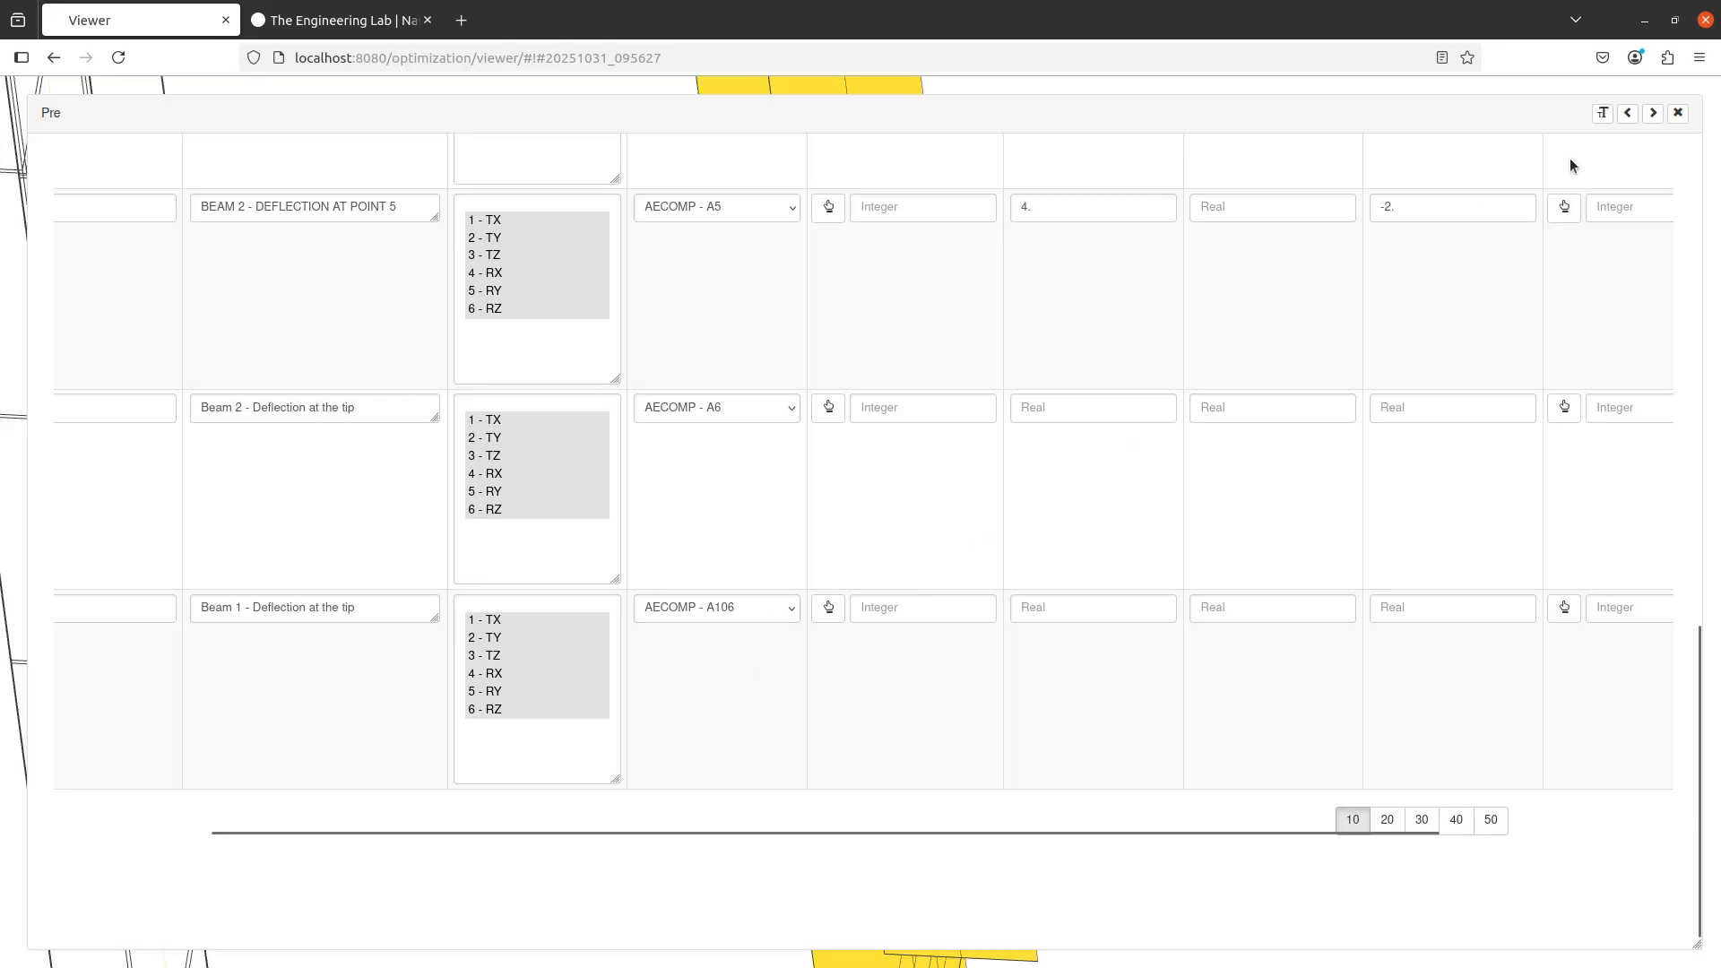
# - Examine the free ends of both beams in the model, in the solid and wireframe displays
pyautogui.click(1678, 113)
pyautogui.moveTo(999, 527)
pyautogui.mouseDown()
pyautogui.moveTo(1137, 644)
pyautogui.moveTo(984, 425)
pyautogui.moveTo(980, 484)
pyautogui.moveTo(1010, 525)
pyautogui.mouseUp()
pyautogui.scroll(5, 989, 432)
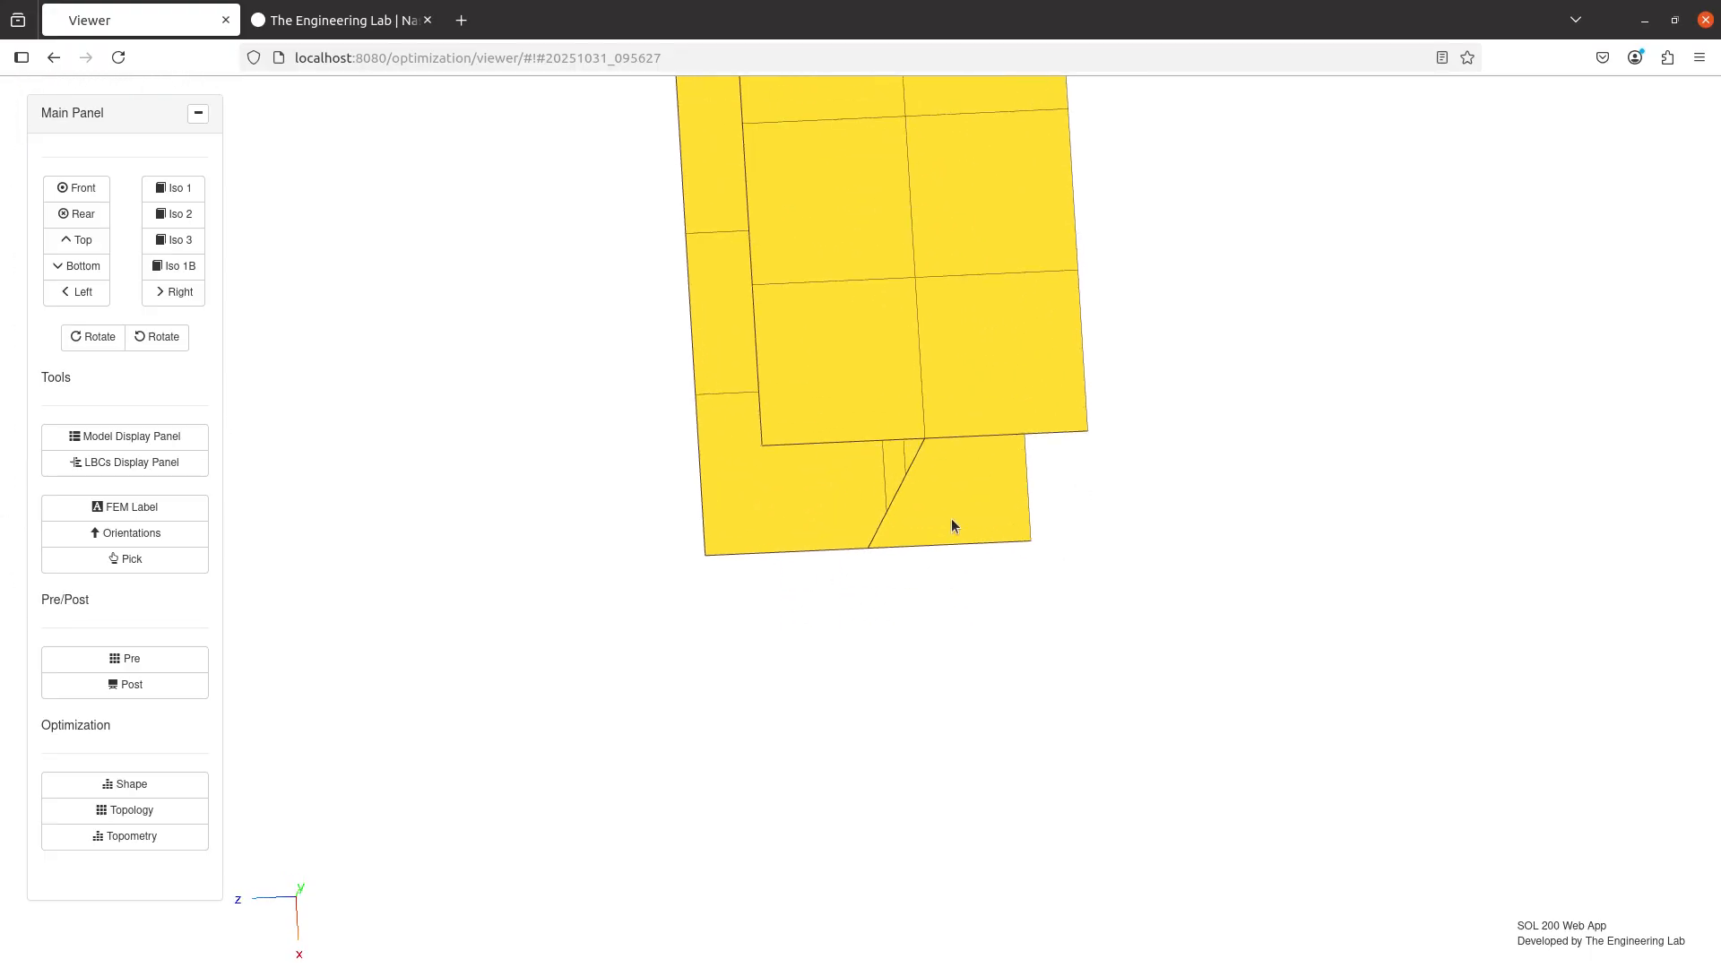
pyautogui.moveTo(445, 528); pyautogui.dragTo(1207, 498)
pyautogui.moveTo(625, 448); pyautogui.dragTo(1198, 449)
pyautogui.moveTo(444, 565); pyautogui.dragTo(577, 570)
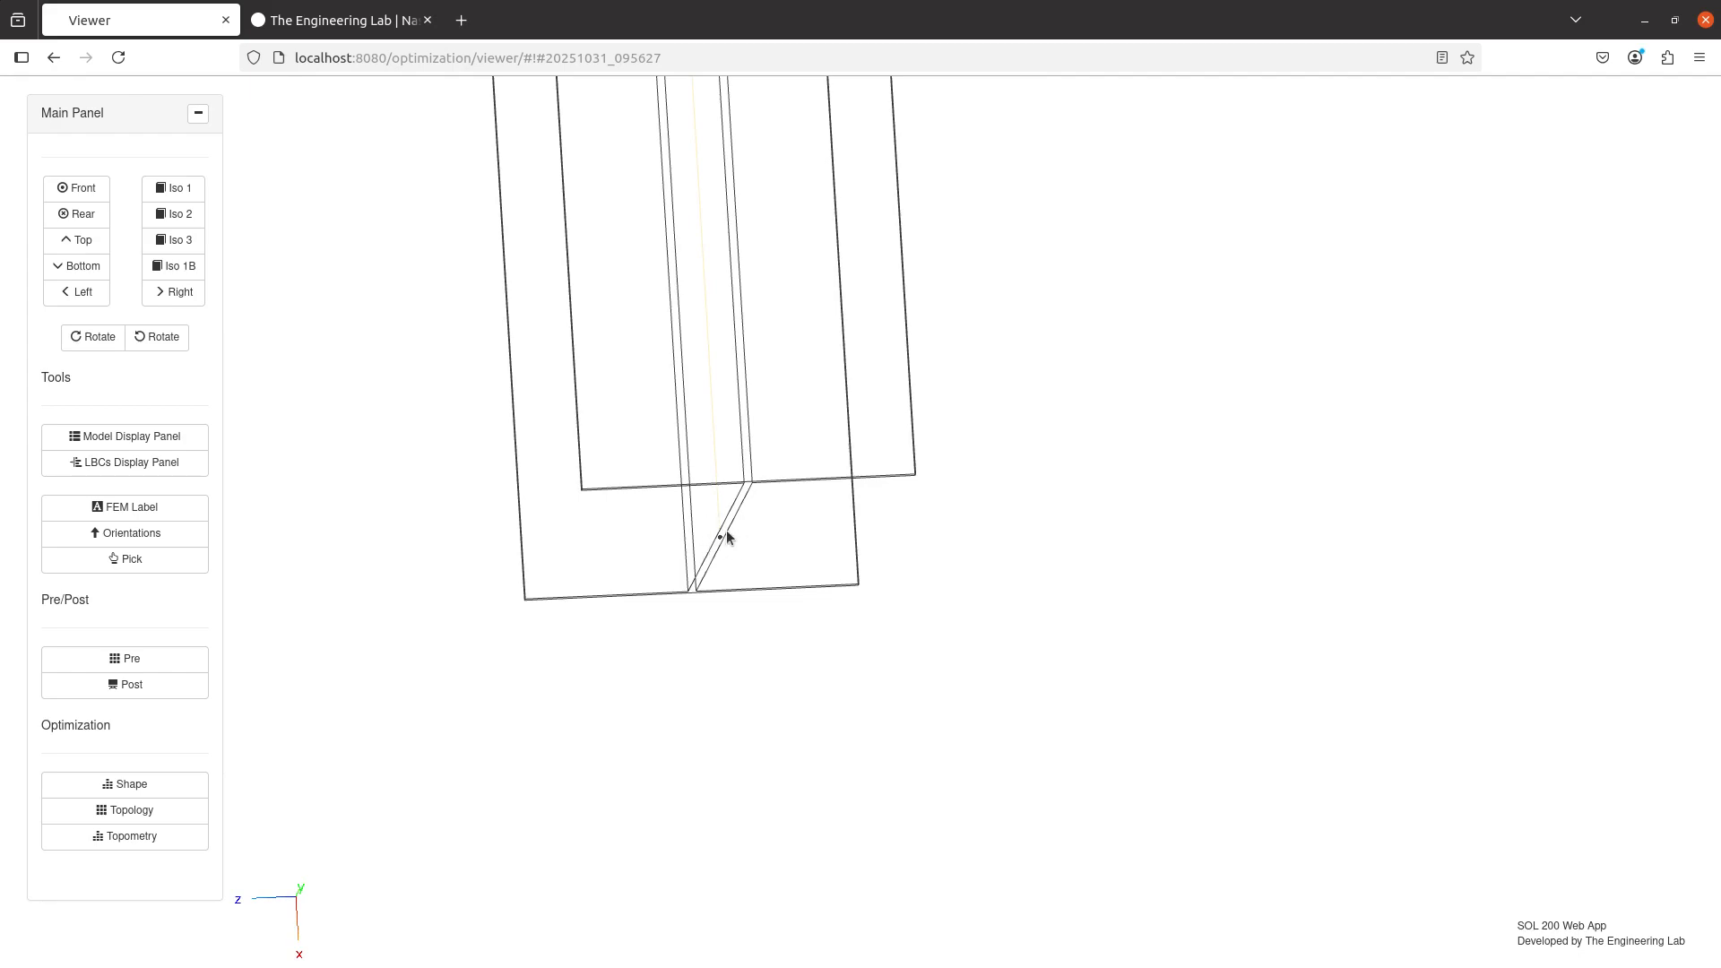
# - Set the X coordinate of MONDSP1 P106 to 5., with the beam's free end in view beside the entry table
pyautogui.click(179, 663)
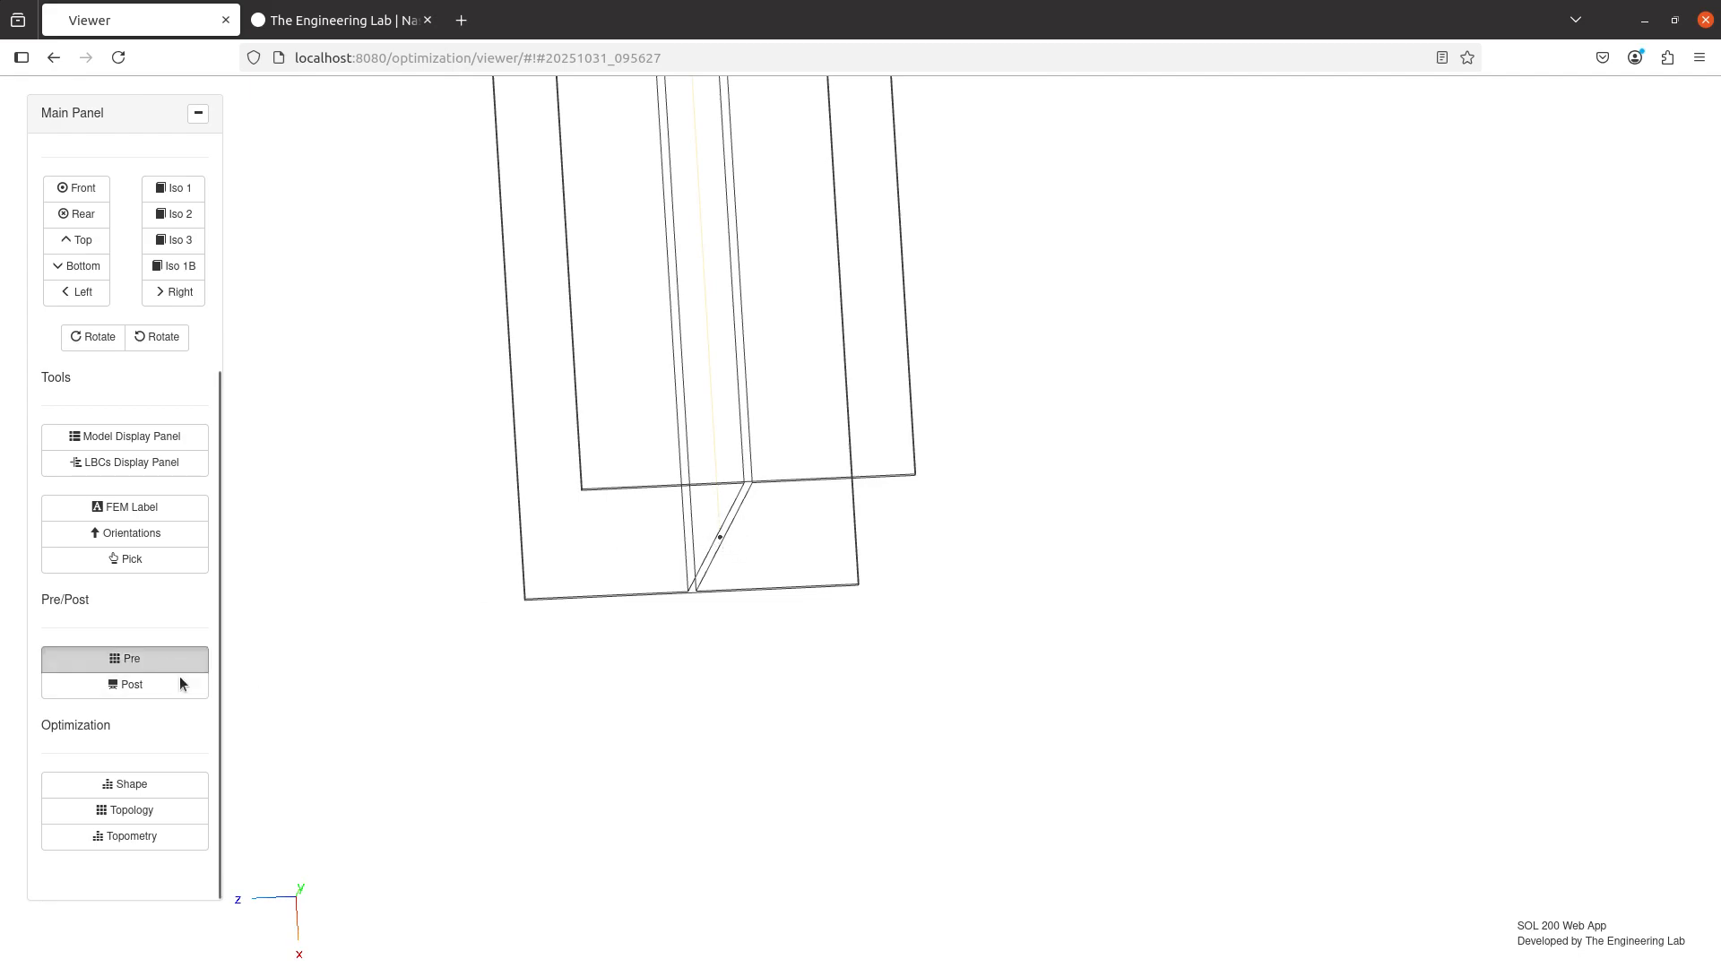
pyautogui.scroll(2, 896, 658)
pyautogui.scroll(2, 896, 658)
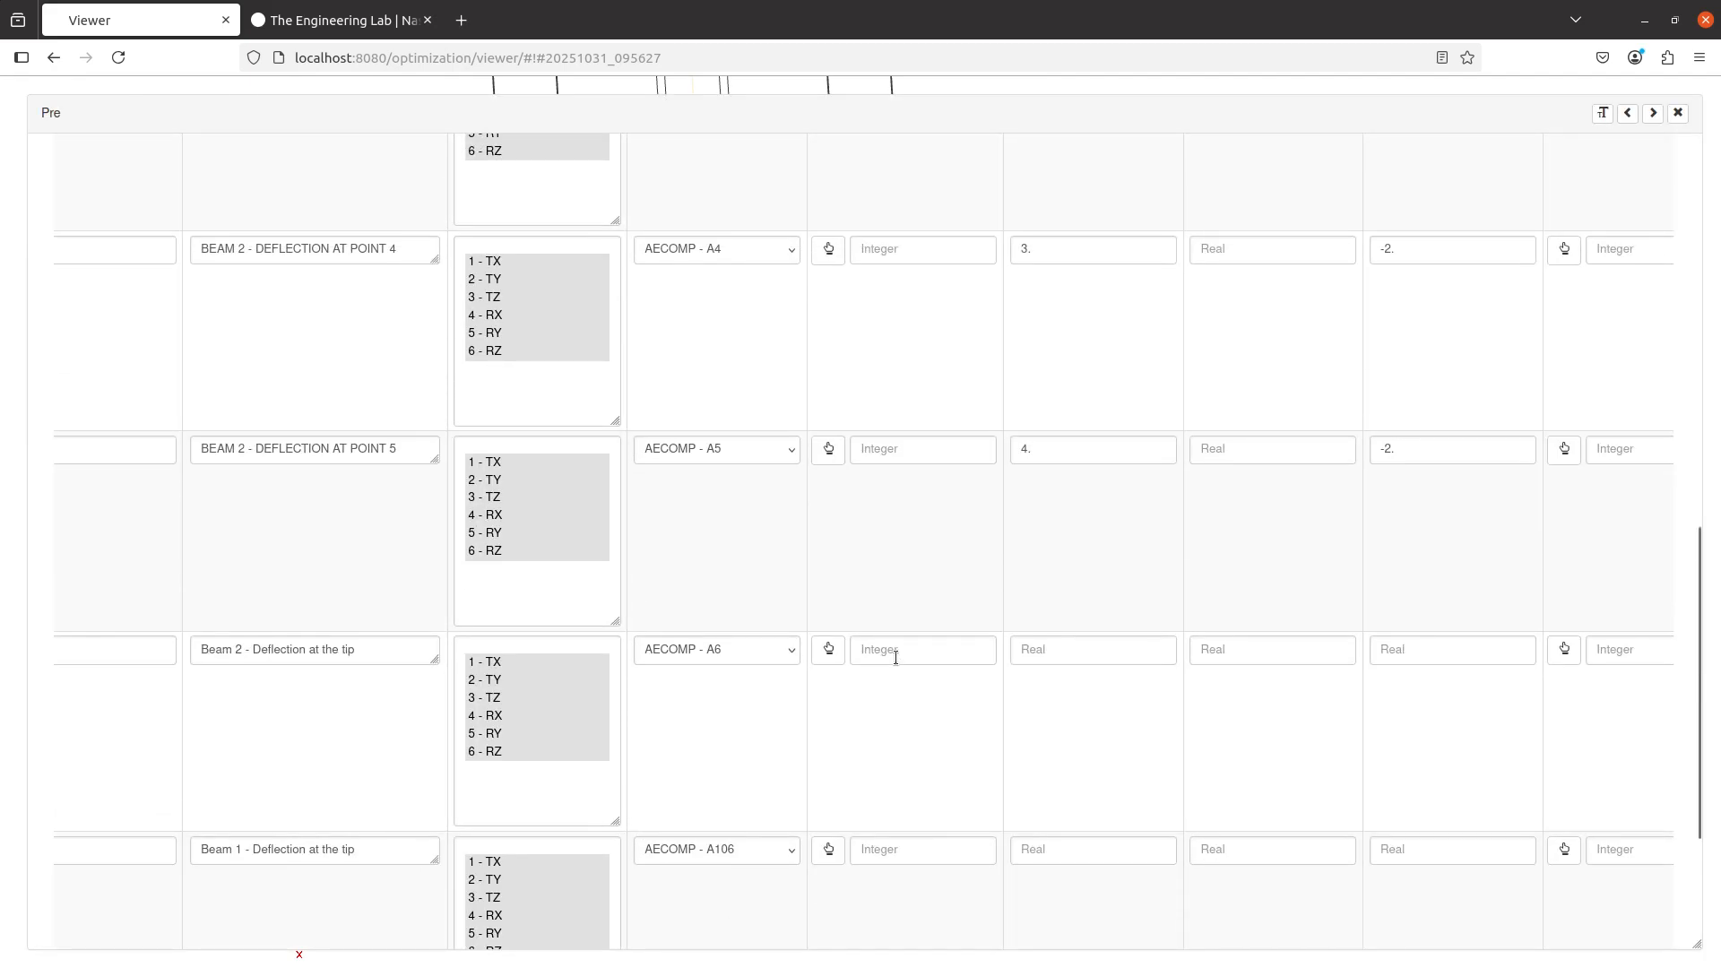
pyautogui.scroll(-3, 895, 655)
pyautogui.hscroll(5, 895, 661)
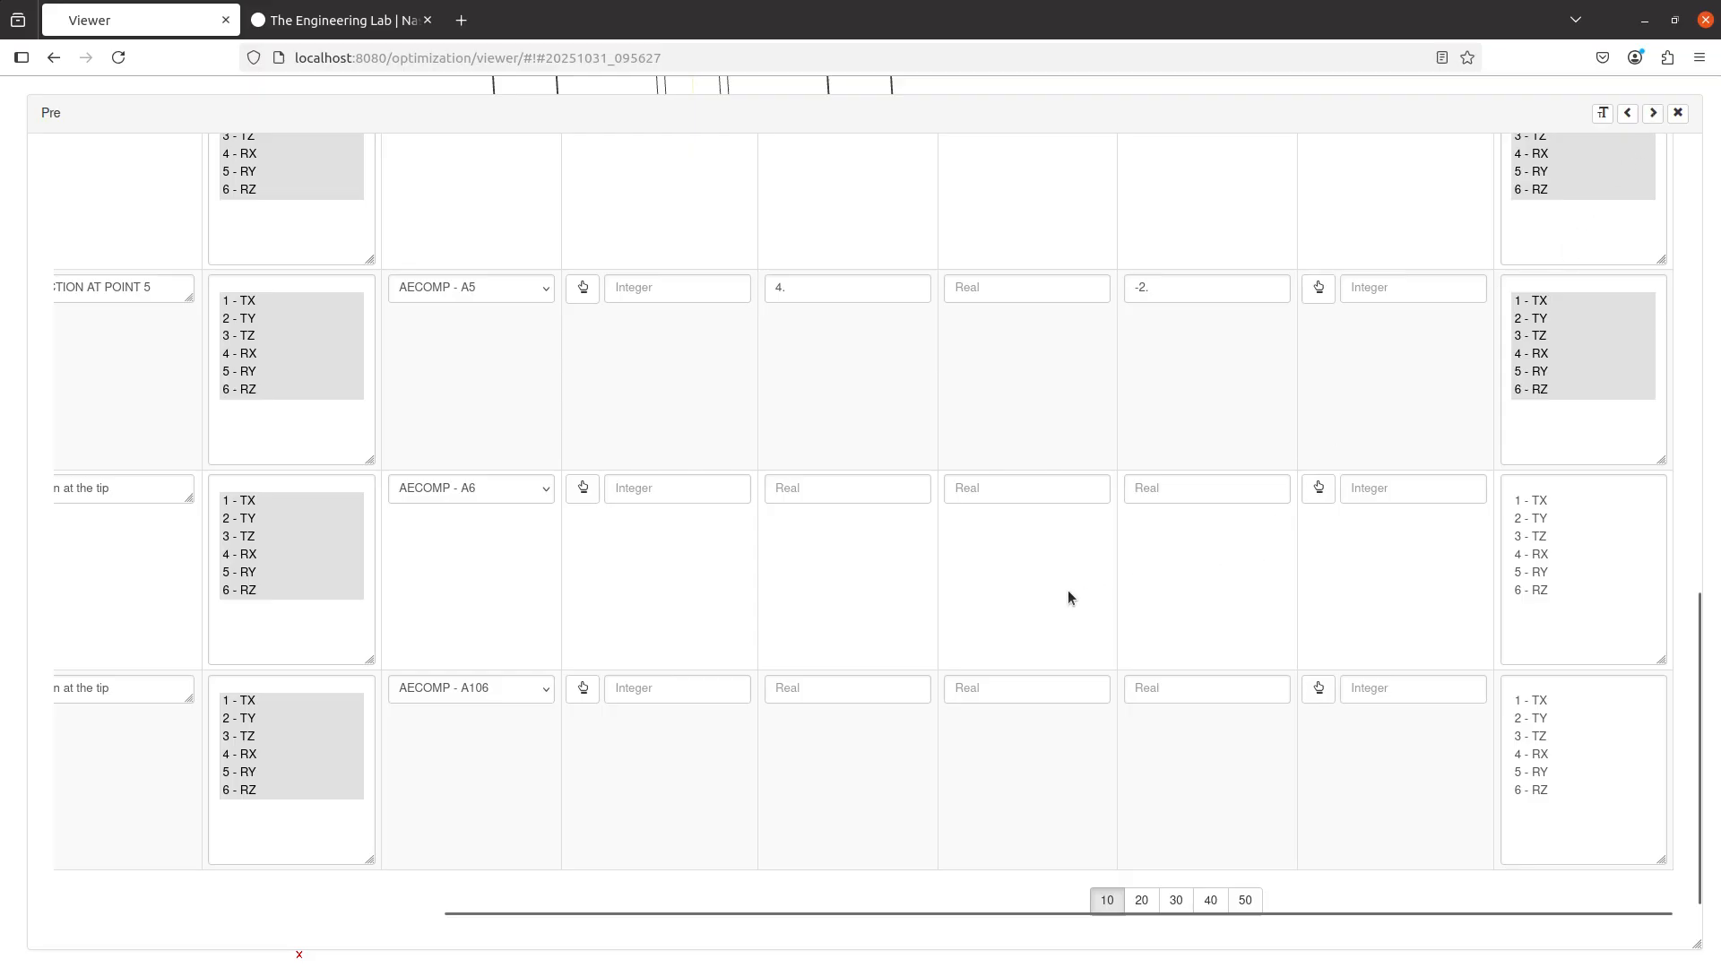
pyautogui.click(1654, 114)
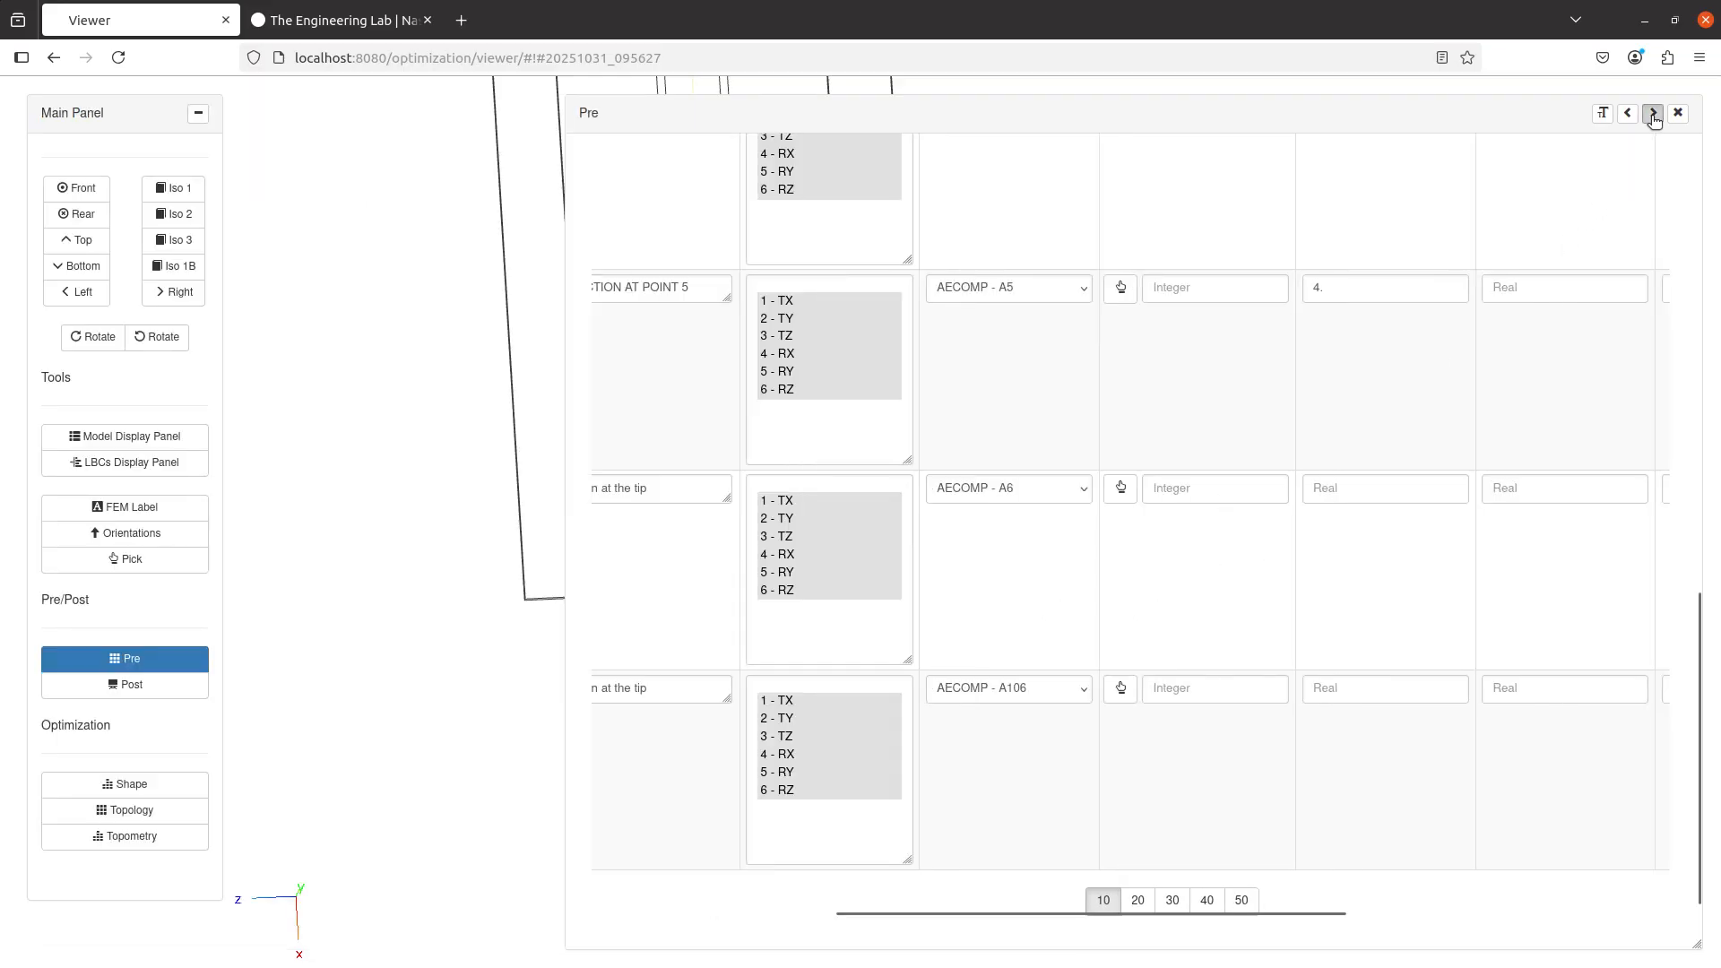
pyautogui.scroll(-3, 465, 582)
pyautogui.moveTo(465, 582); pyautogui.dragTo(196, 632)
pyautogui.moveTo(665, 655); pyautogui.dragTo(647, 495)
pyautogui.scroll(5, 647, 495)
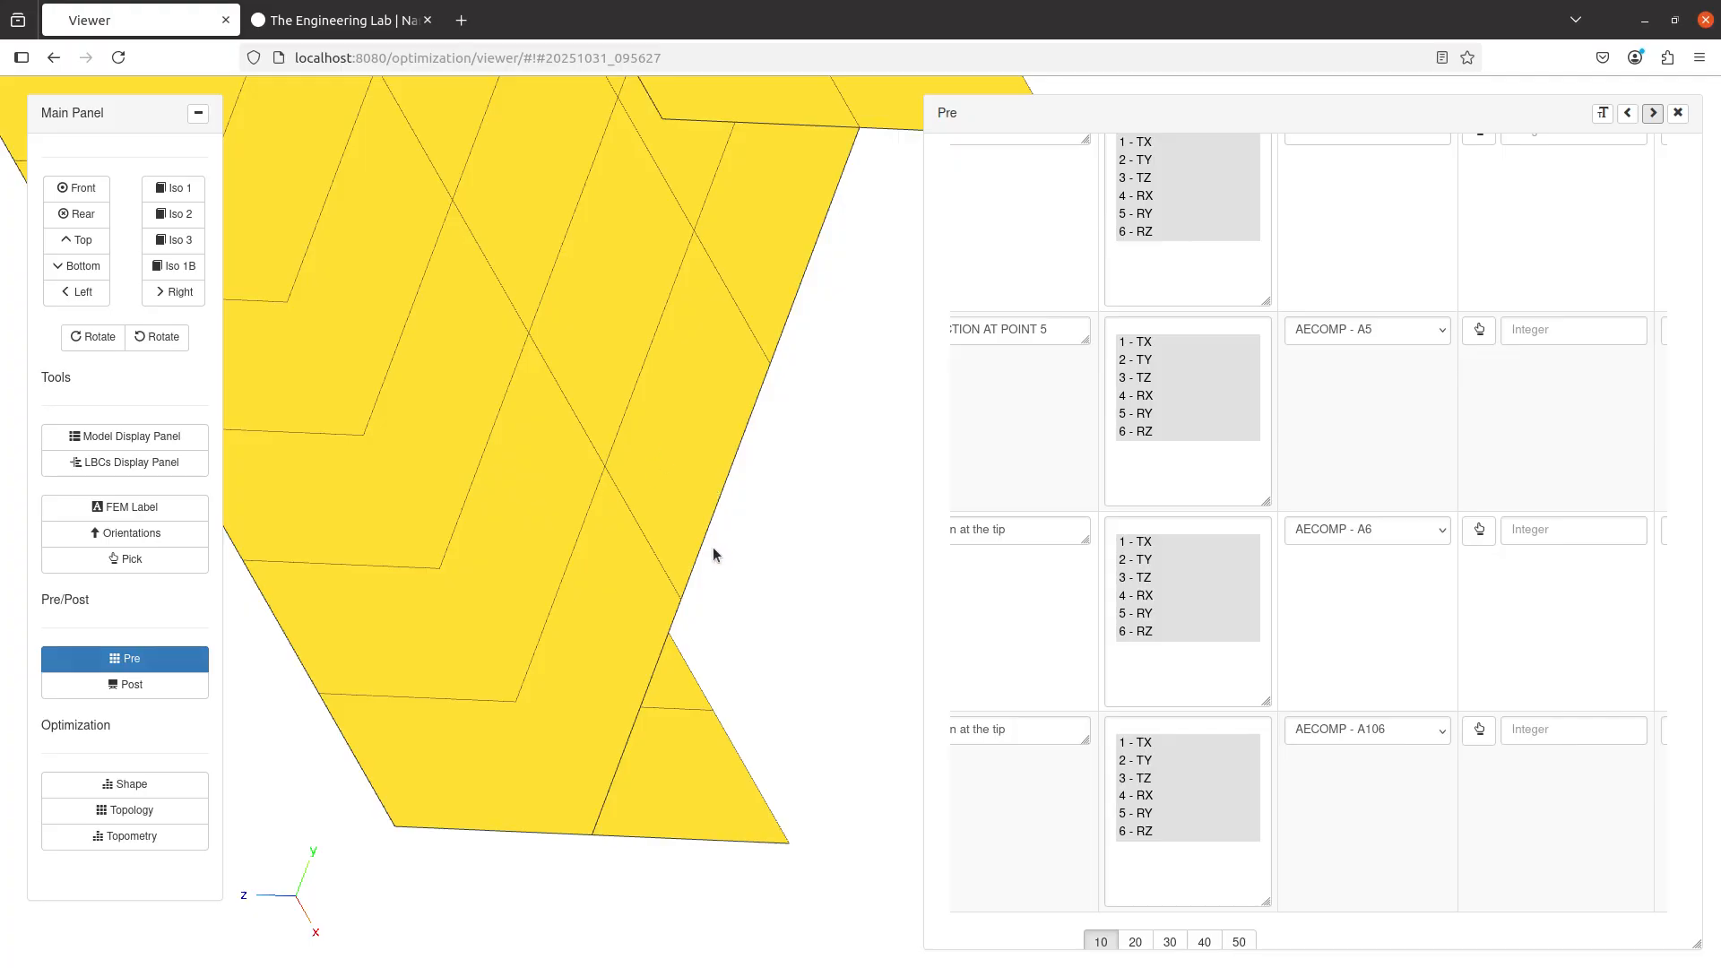
pyautogui.hscroll(5, 1314, 556)
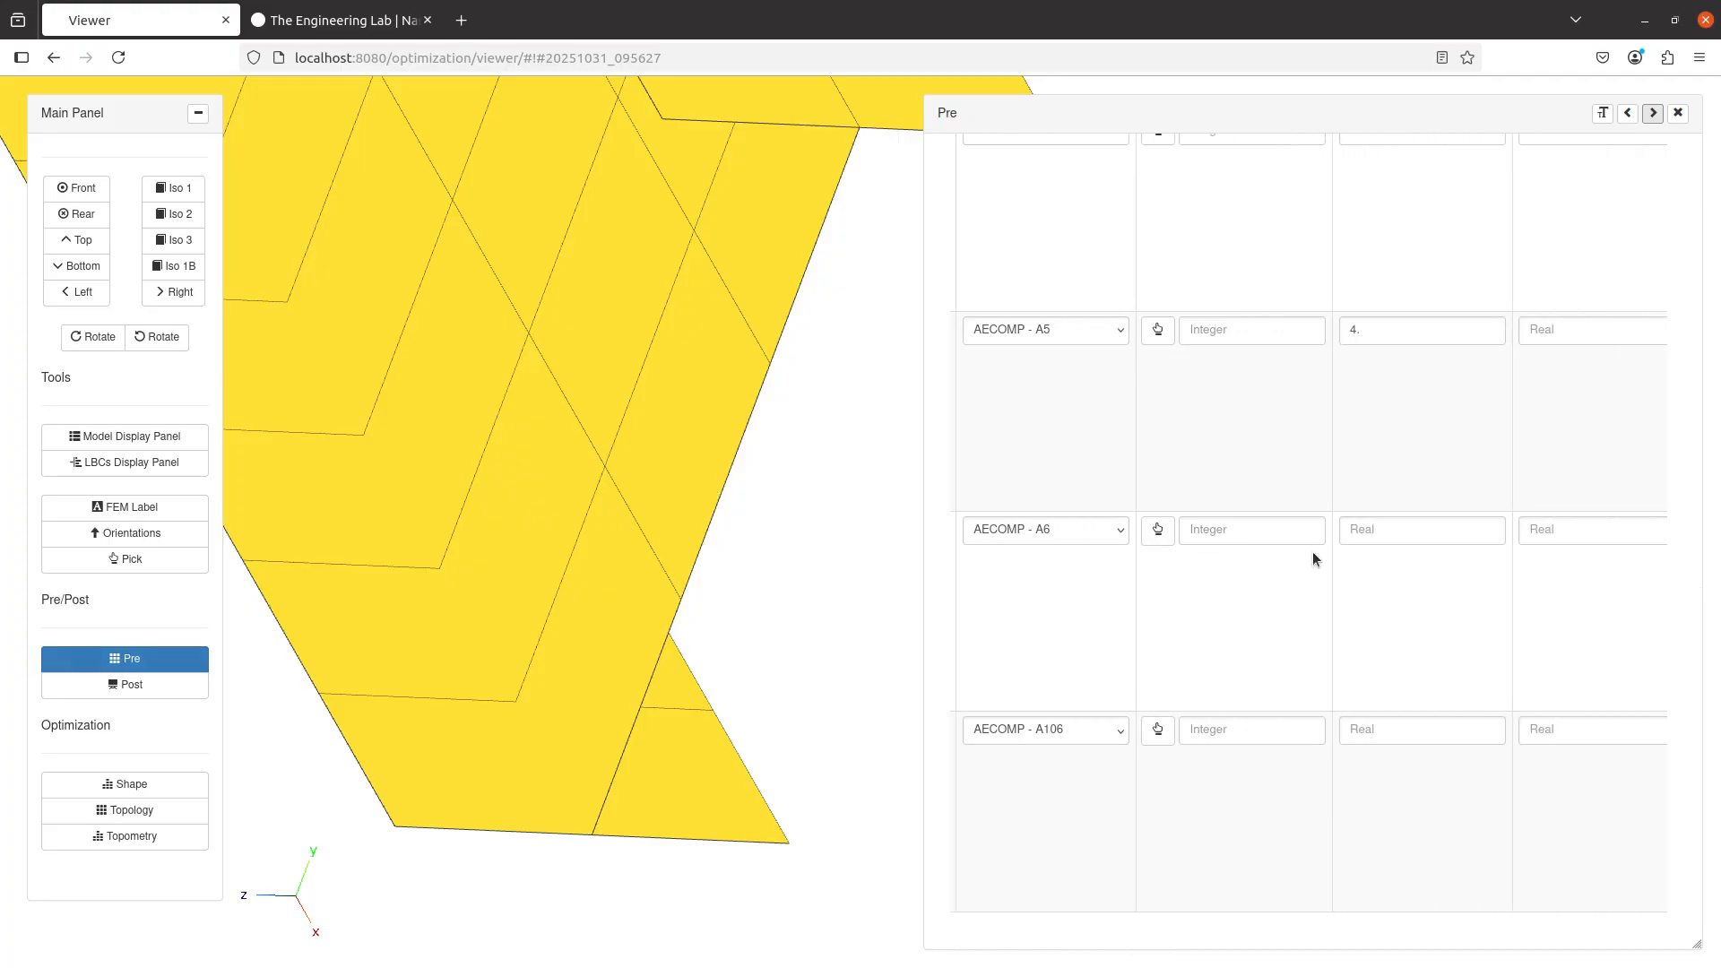
pyautogui.hscroll(2, 1312, 553)
pyautogui.click(1312, 533)
pyautogui.write('5')
pyautogui.hscroll(3, 1312, 533)
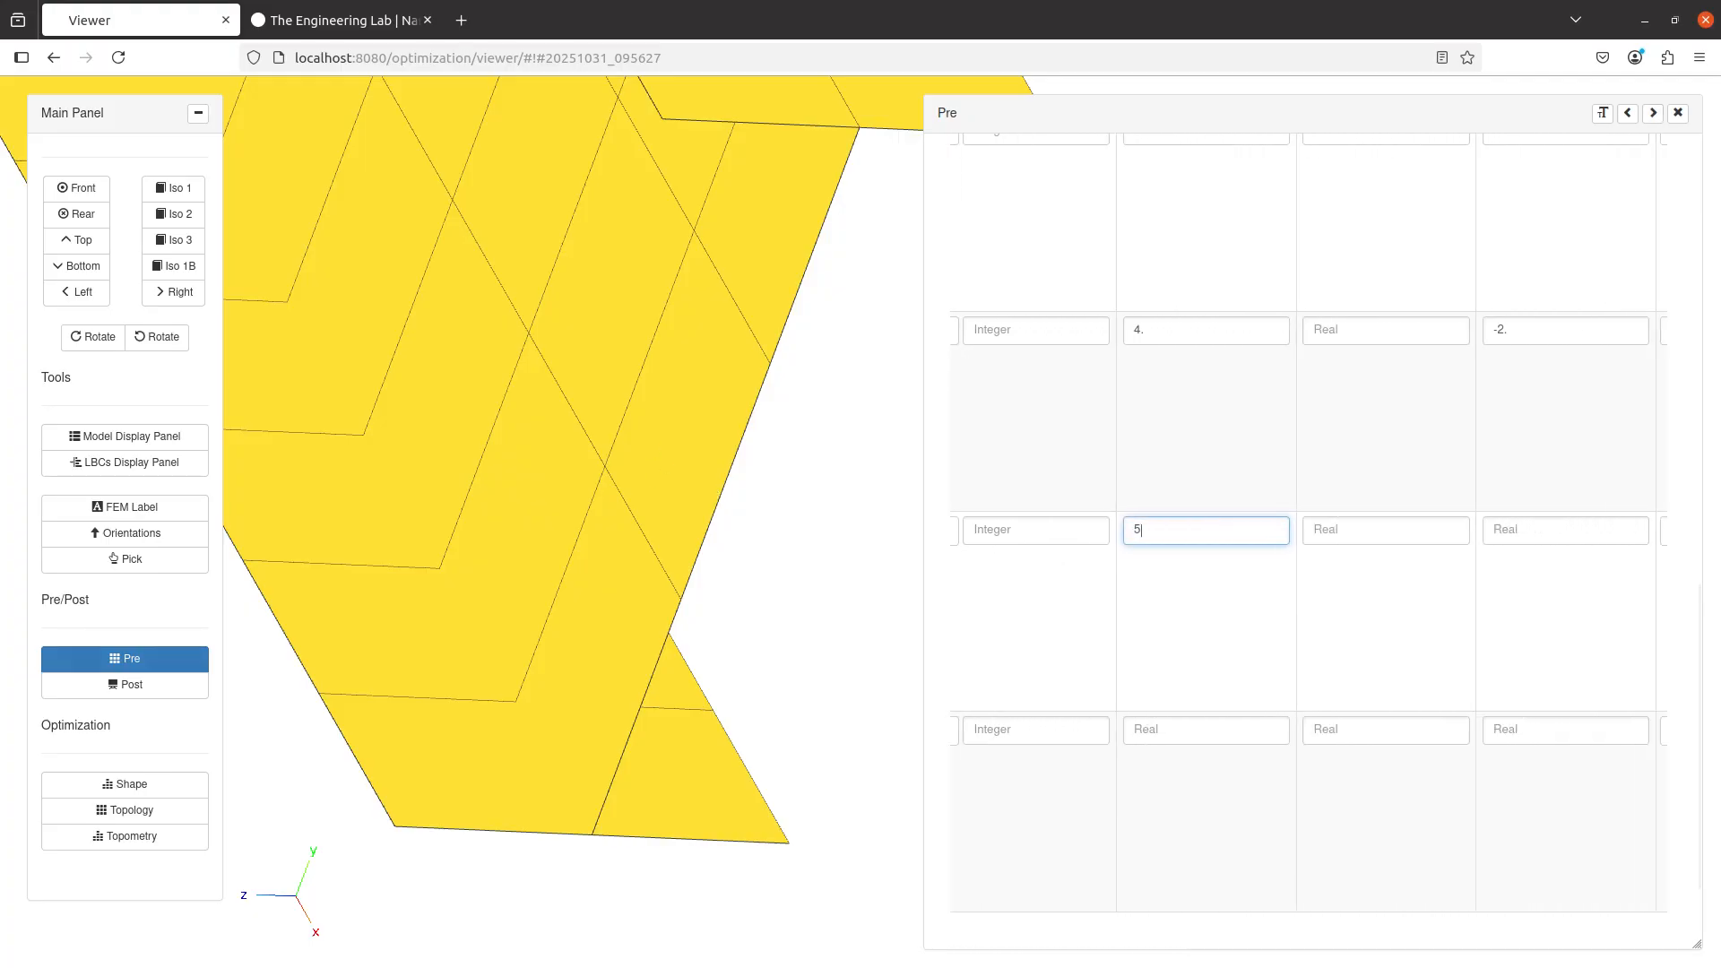
# - Set the Z coordinate of MONDSP1 P106 to -2
pyautogui.hscroll(3, 1395, 511)
pyautogui.click(1403, 529)
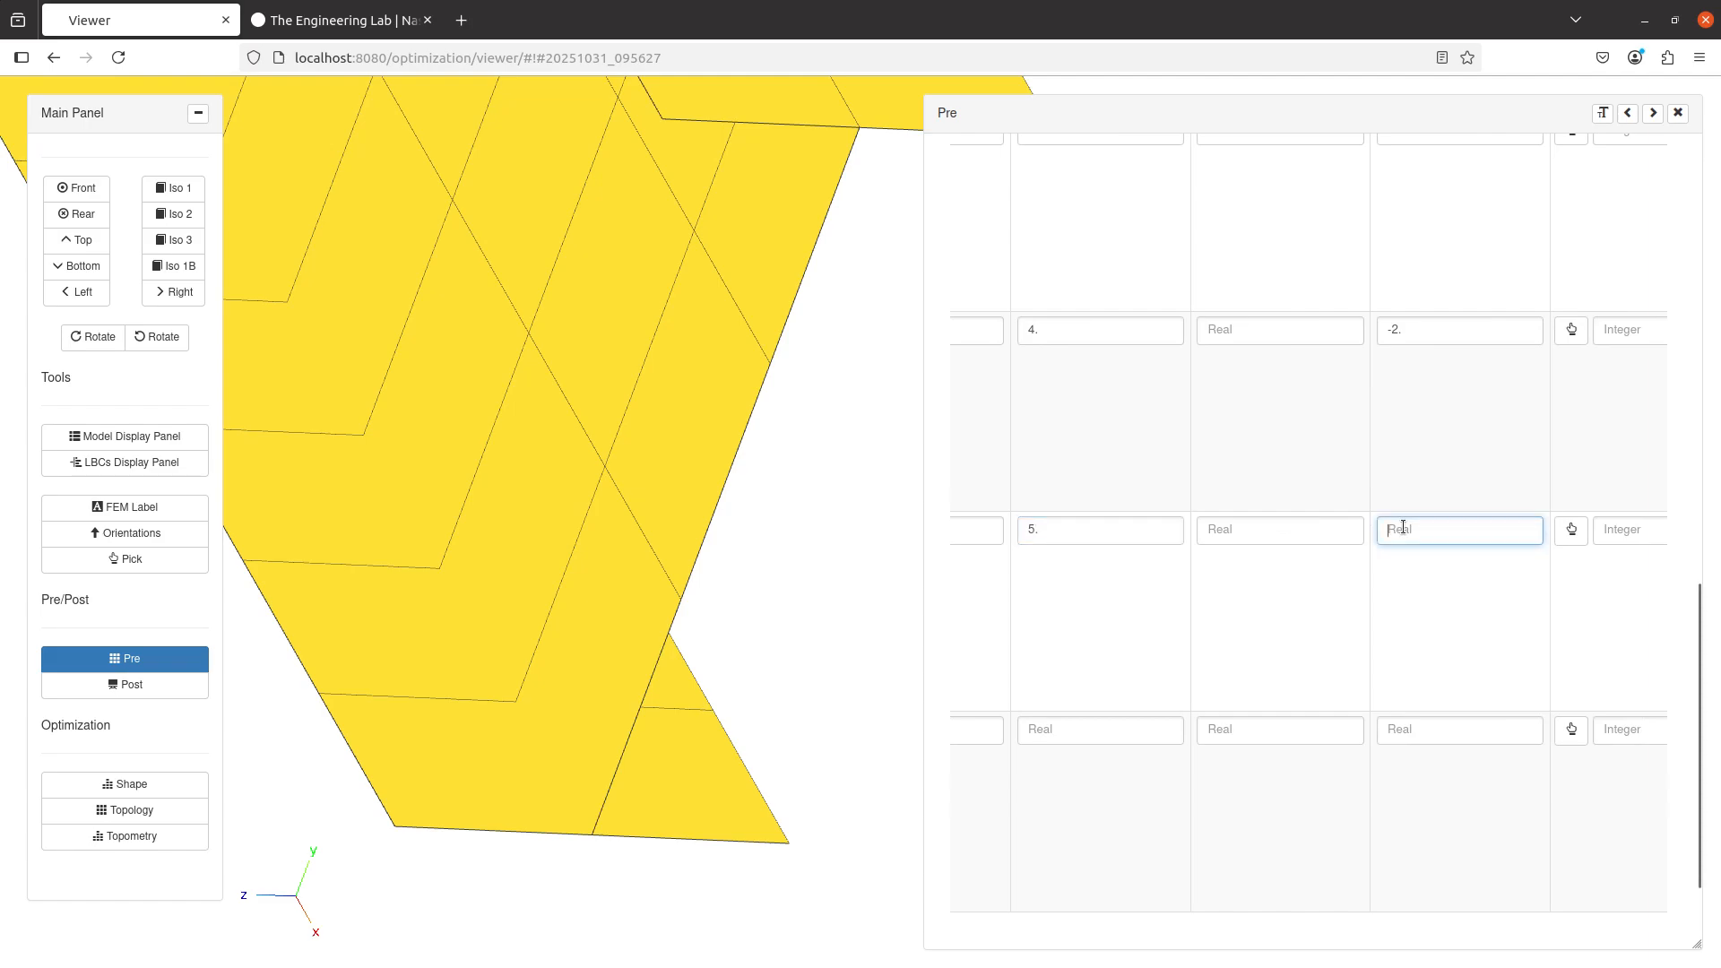
pyautogui.write('-2')
pyautogui.press('Tab')
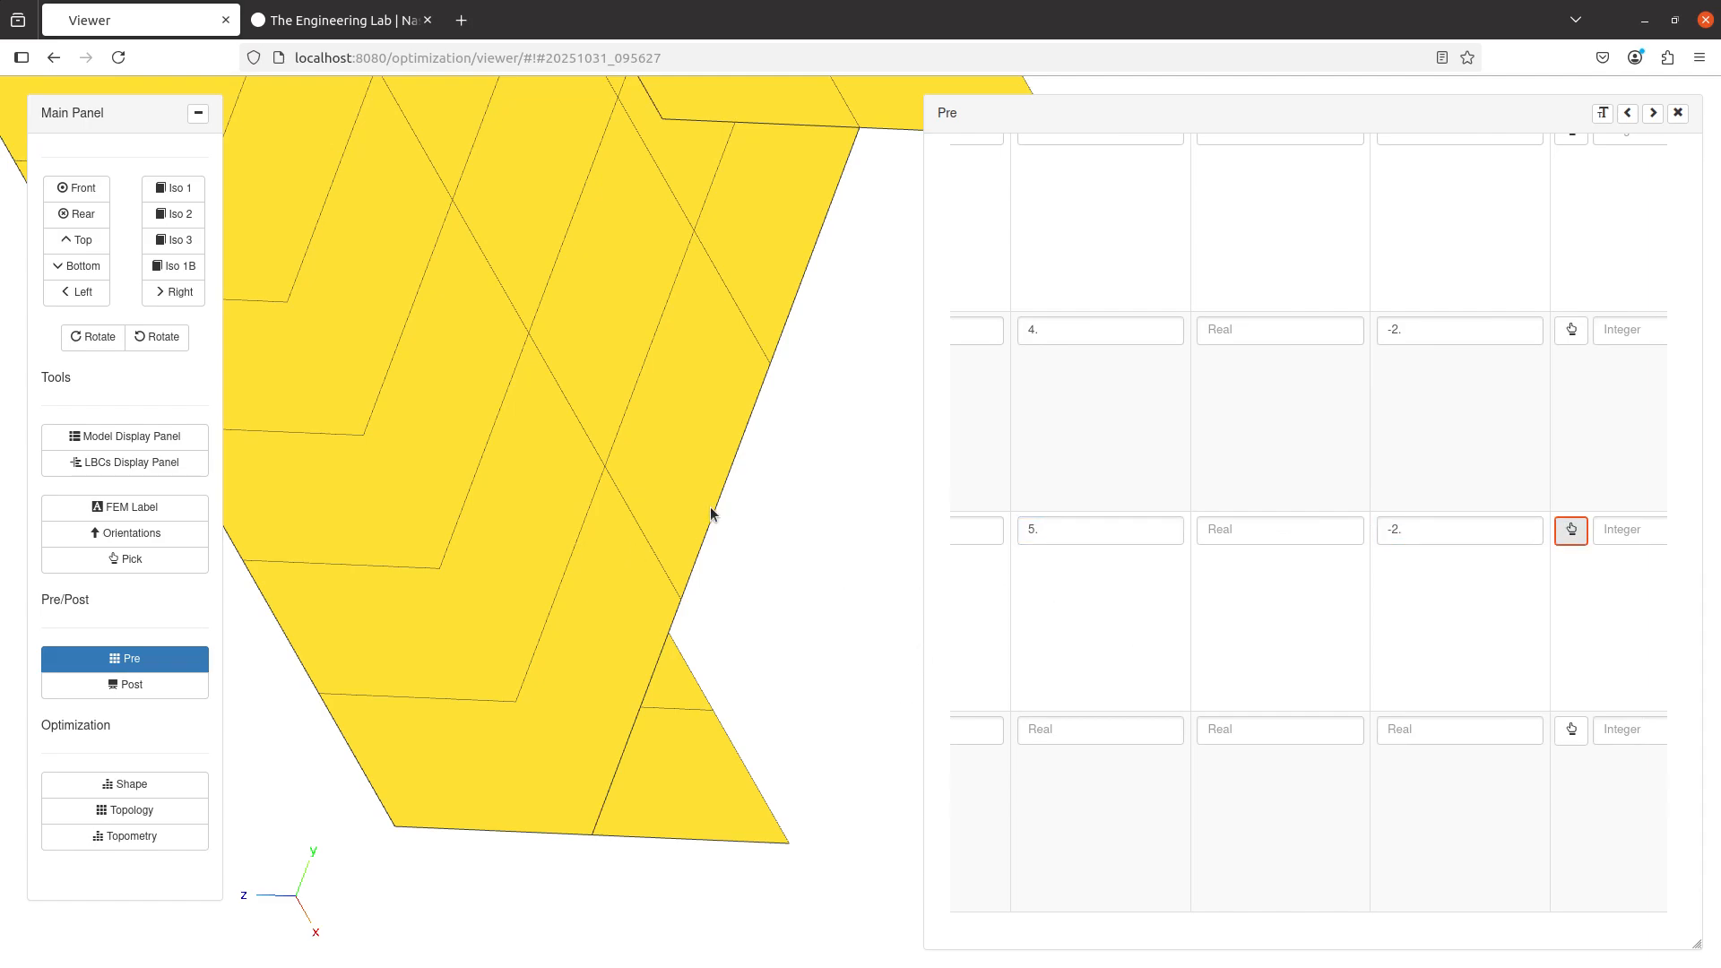
# - Display the MONDSP1 P106 monitor point in the model and check its location at the beam's free end
pyautogui.click(79, 440)
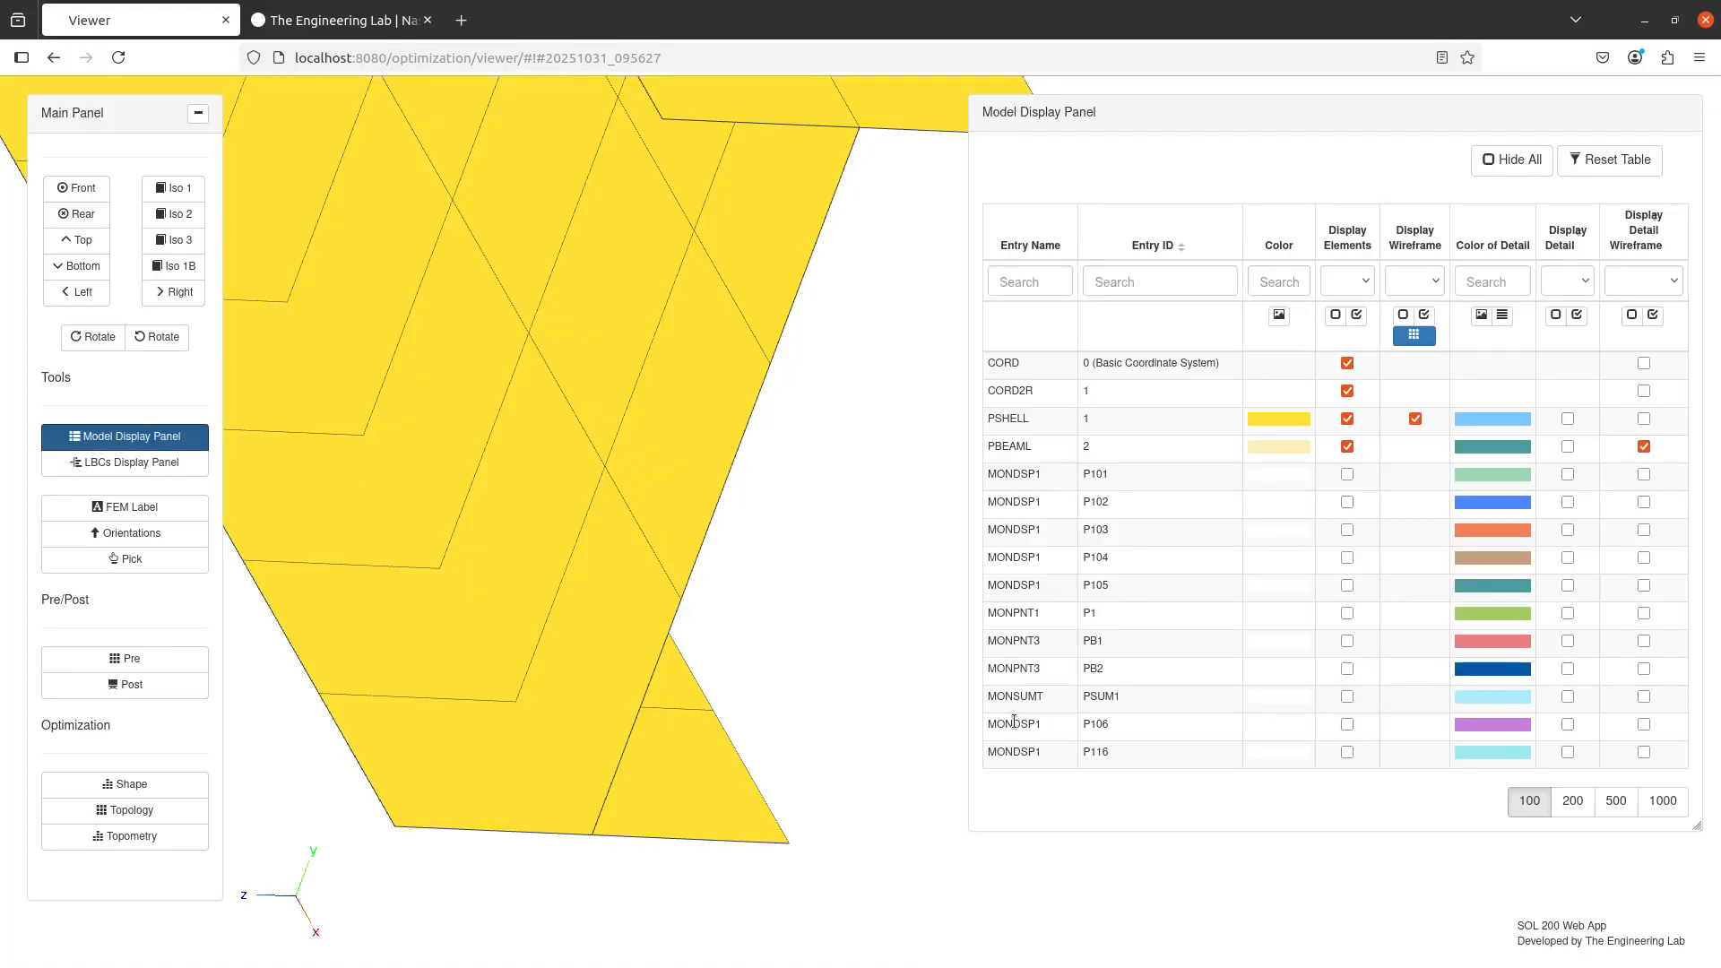
pyautogui.doubleClick(1097, 728)
pyautogui.click(1343, 723)
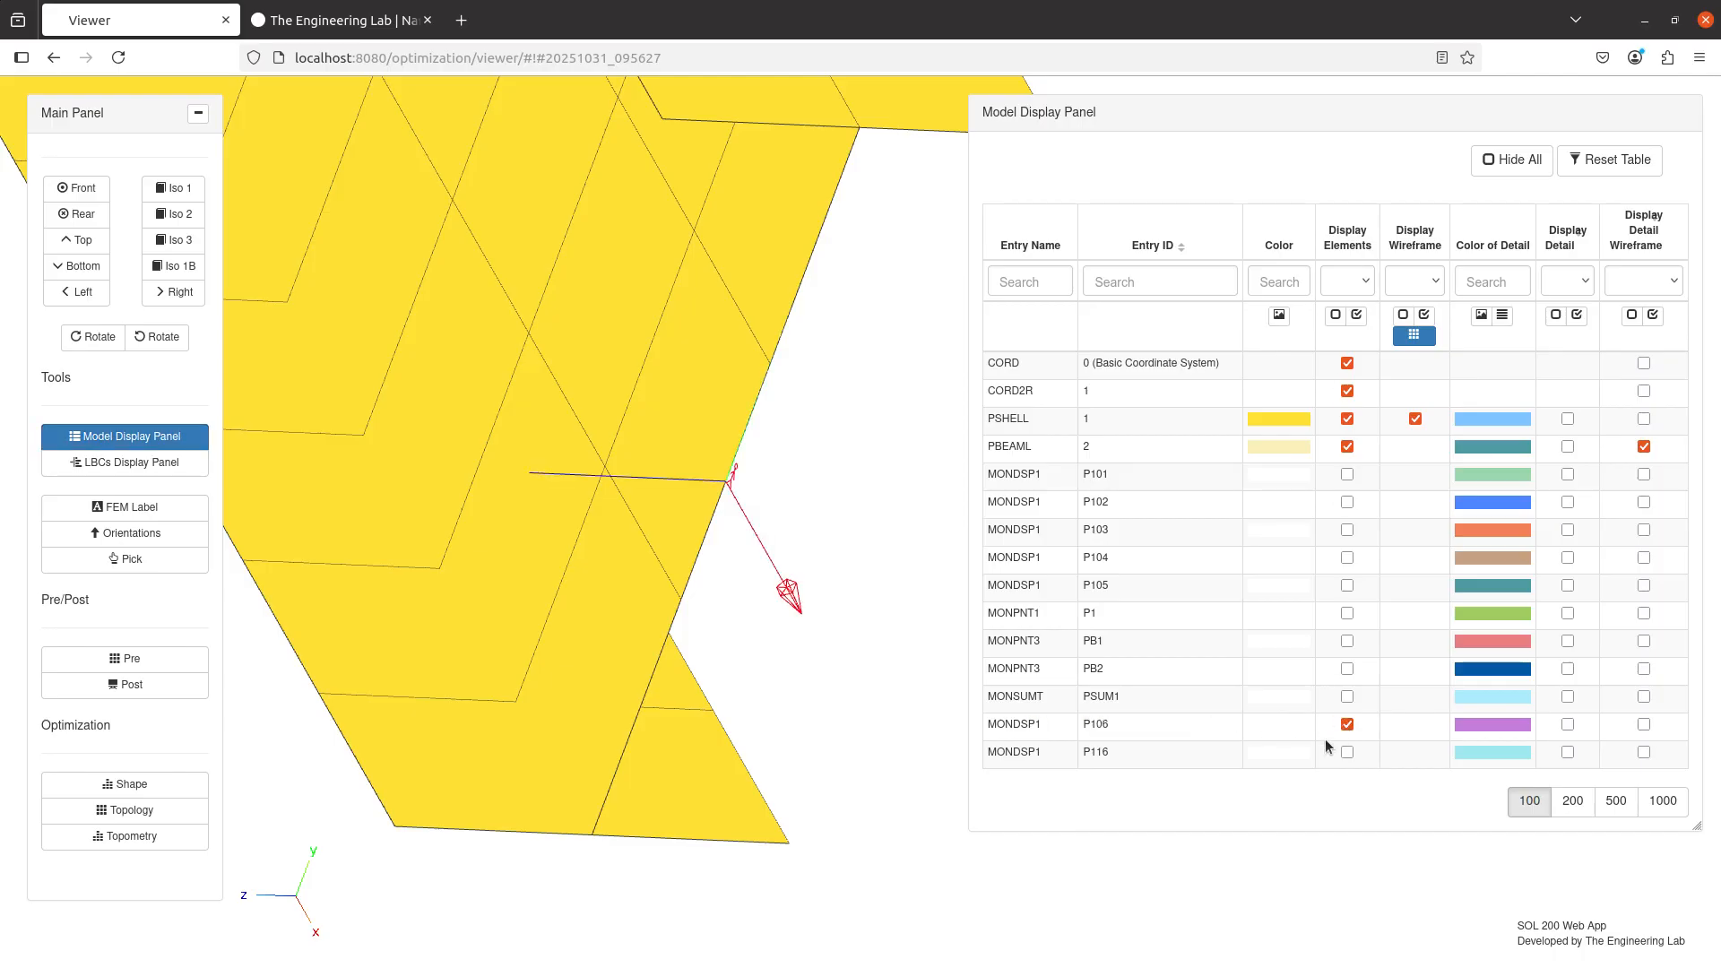
pyautogui.moveTo(708, 585); pyautogui.dragTo(782, 599)
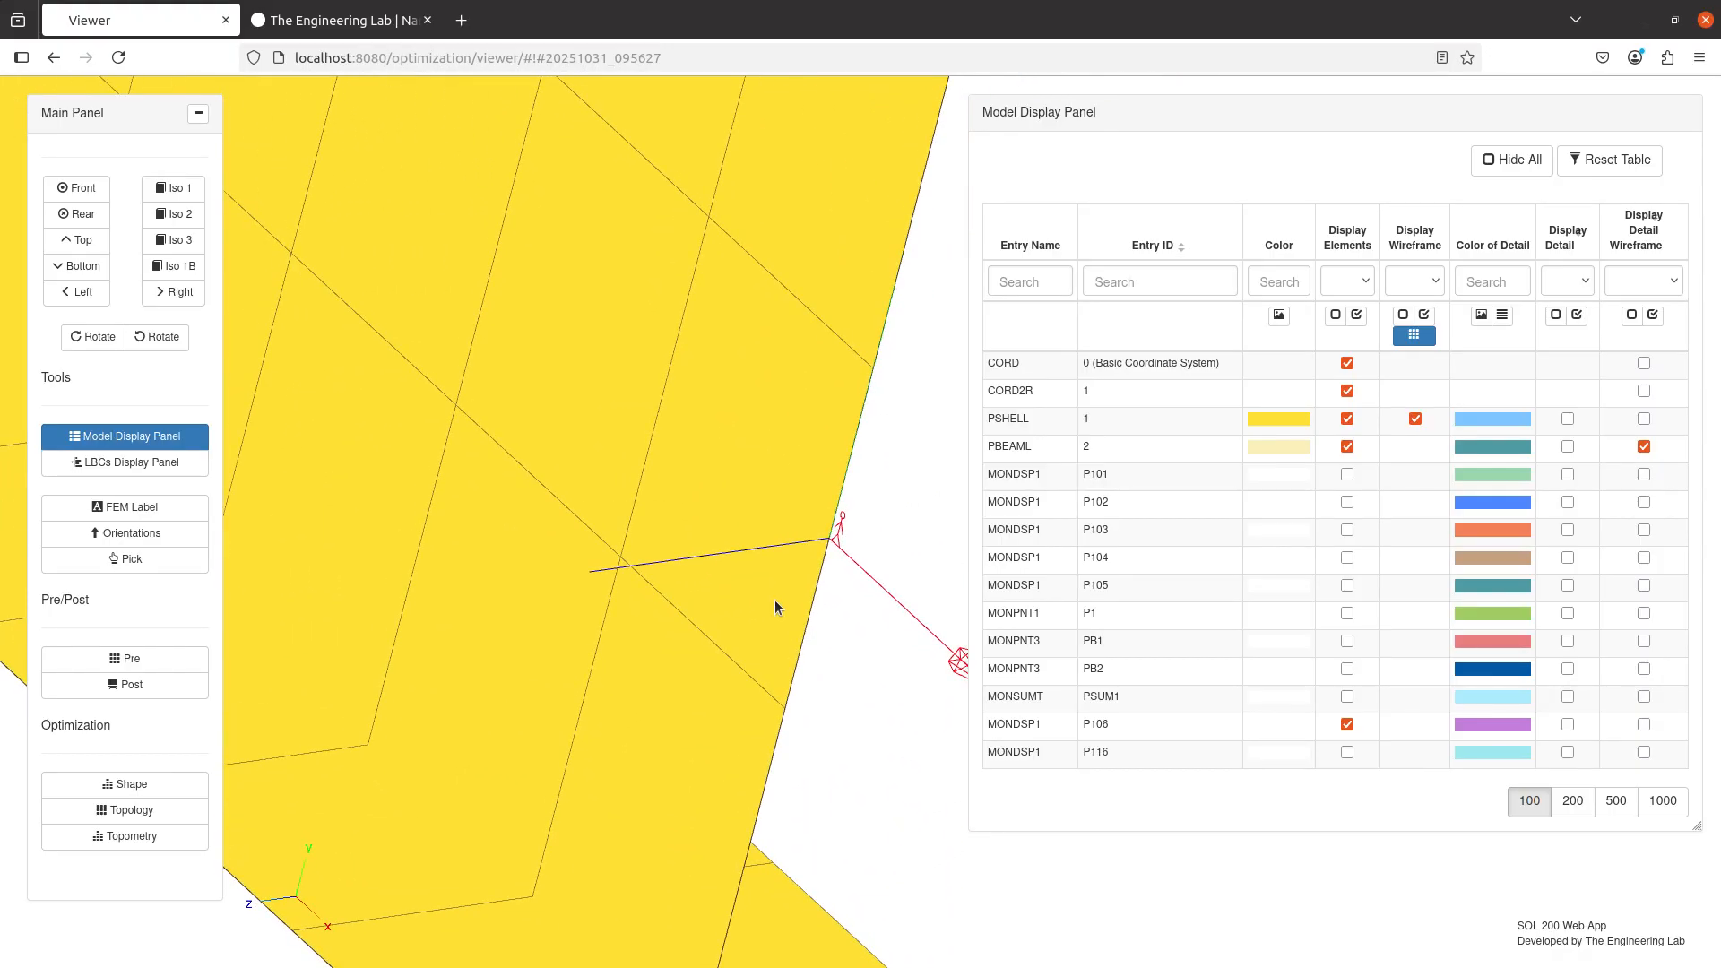
pyautogui.moveTo(797, 538); pyautogui.dragTo(697, 542)
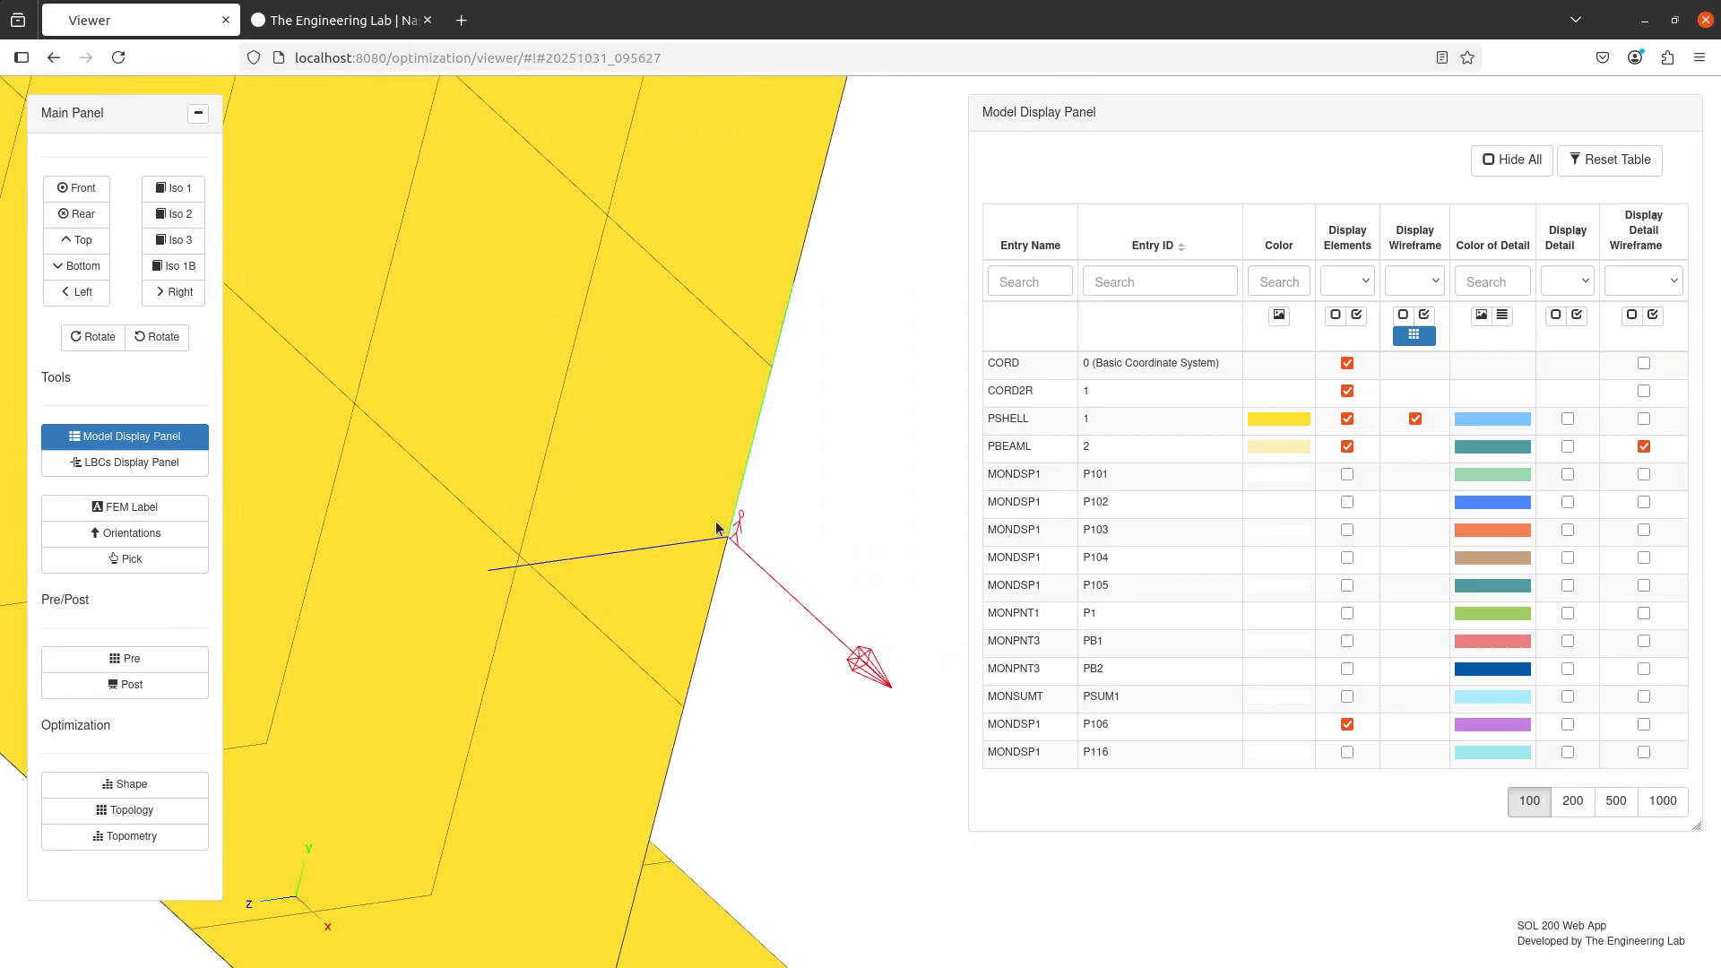
pyautogui.scroll(5, 715, 526)
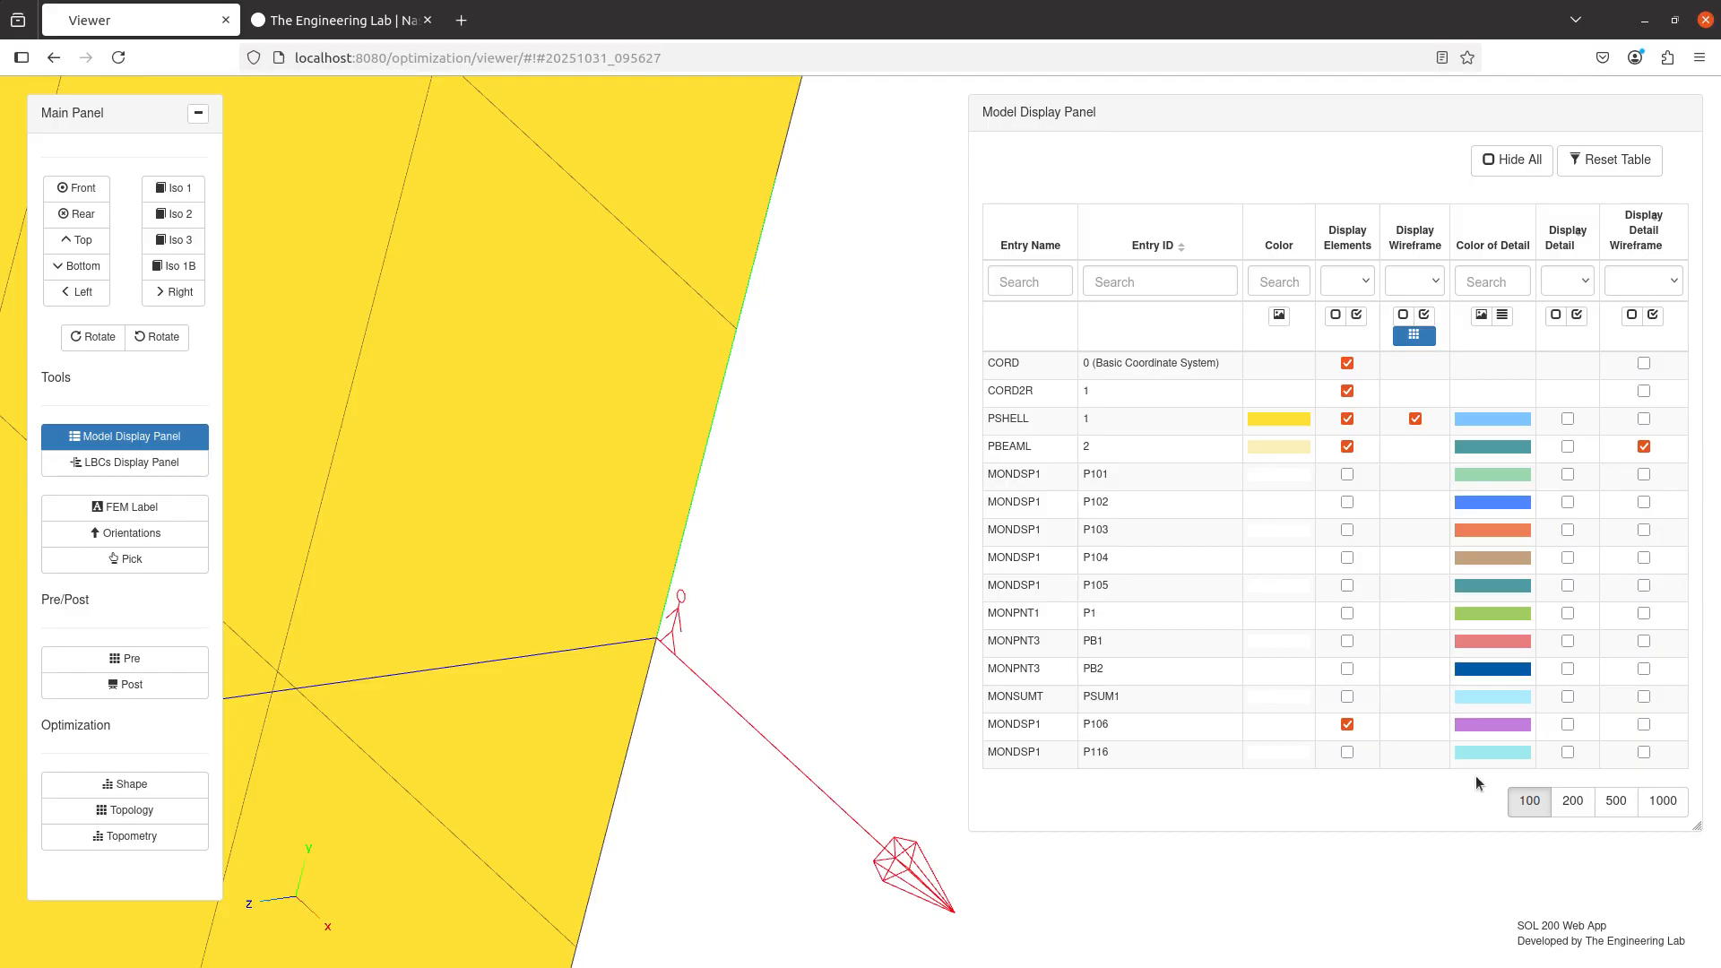
# - Turn on the detail display of MONDSP1 P106 and inspect the nodes connected to the monitor point
pyautogui.click(1568, 724)
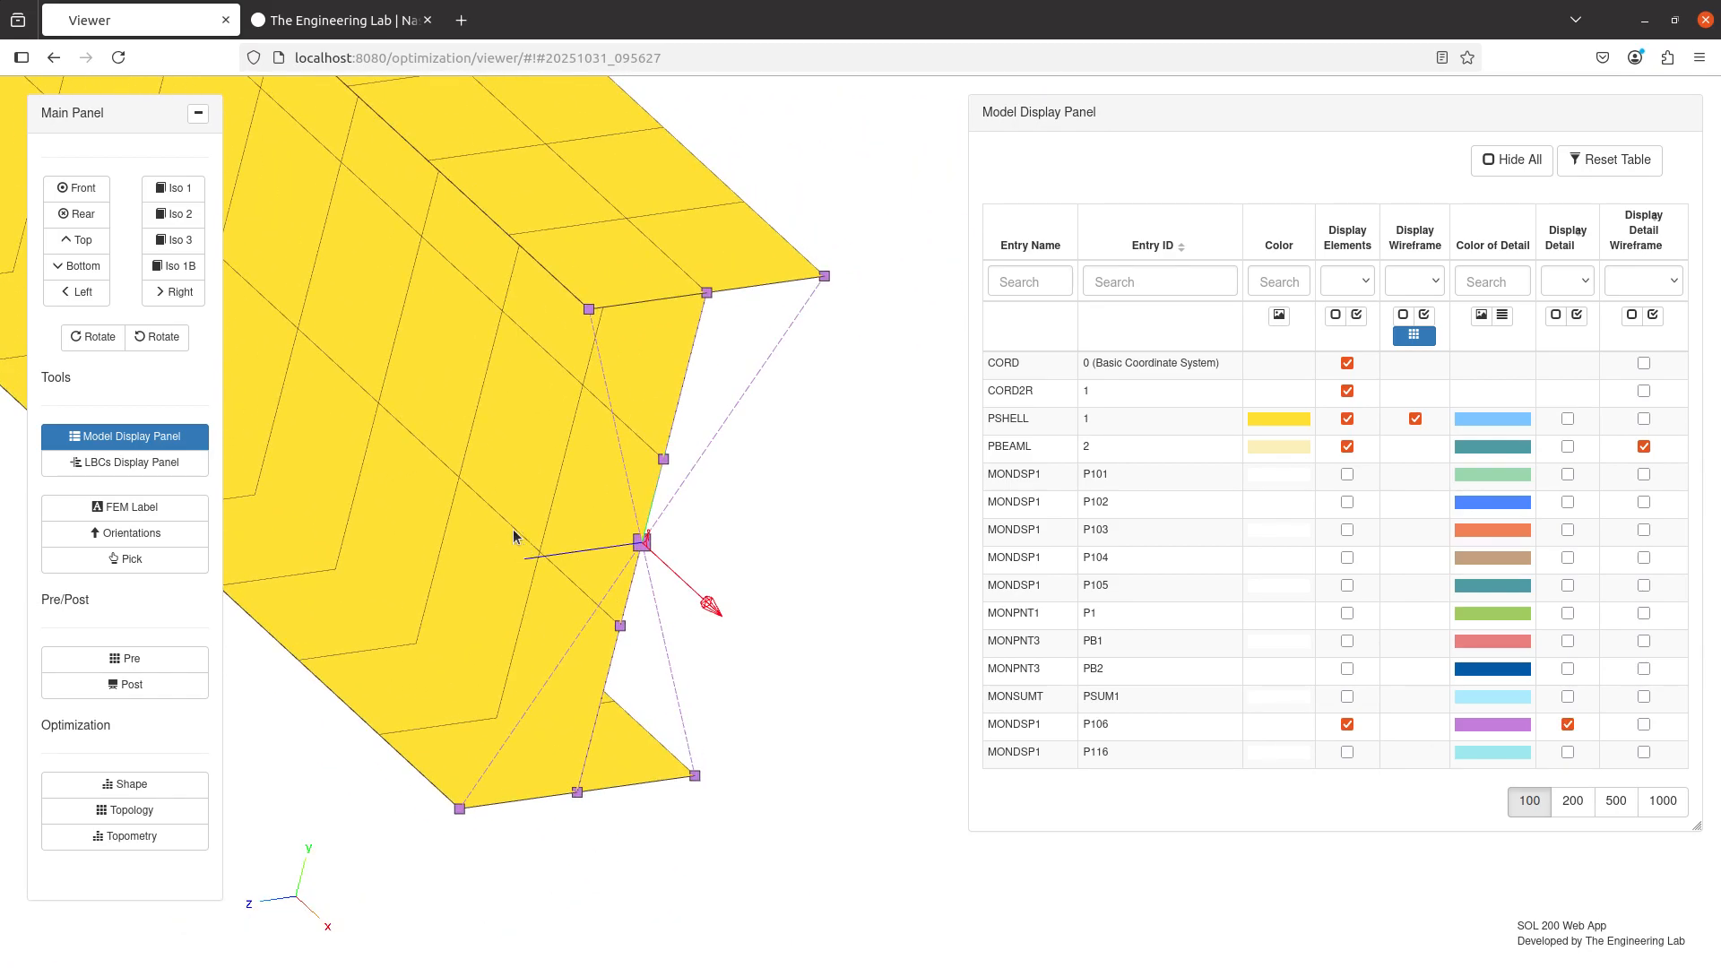
pyautogui.moveTo(619, 537); pyautogui.dragTo(678, 530)
pyautogui.scroll(5, 756, 619)
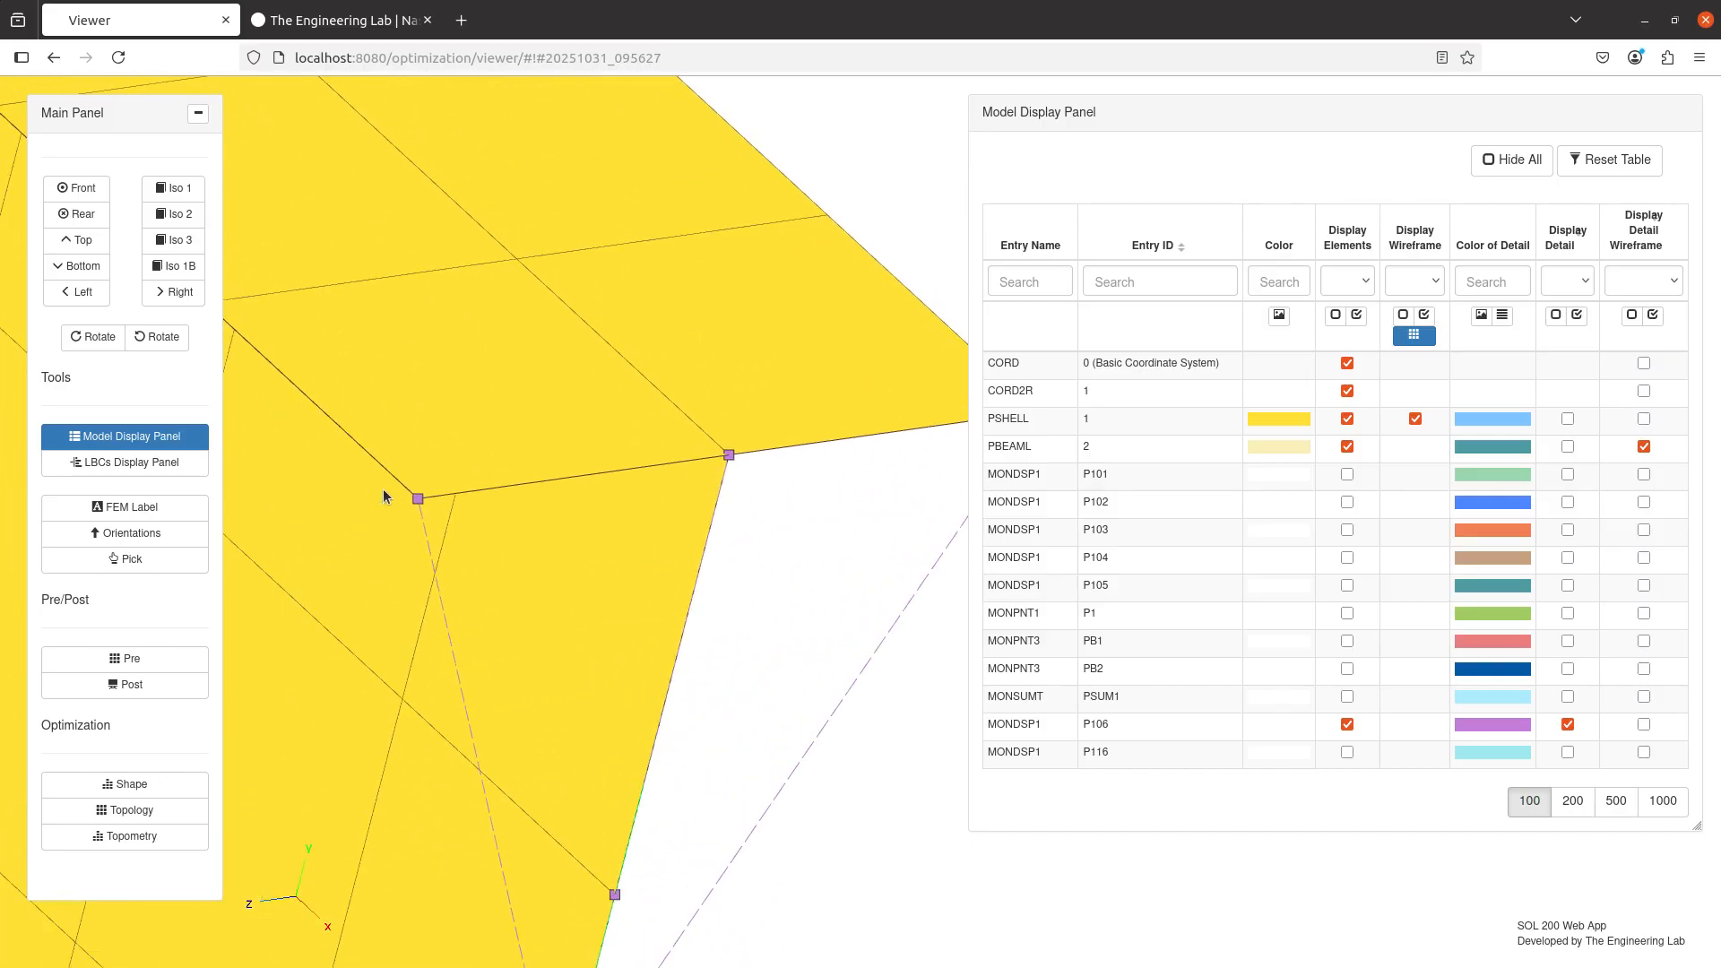
pyautogui.moveTo(518, 542); pyautogui.dragTo(752, 452)
pyautogui.scroll(3, 630, 536)
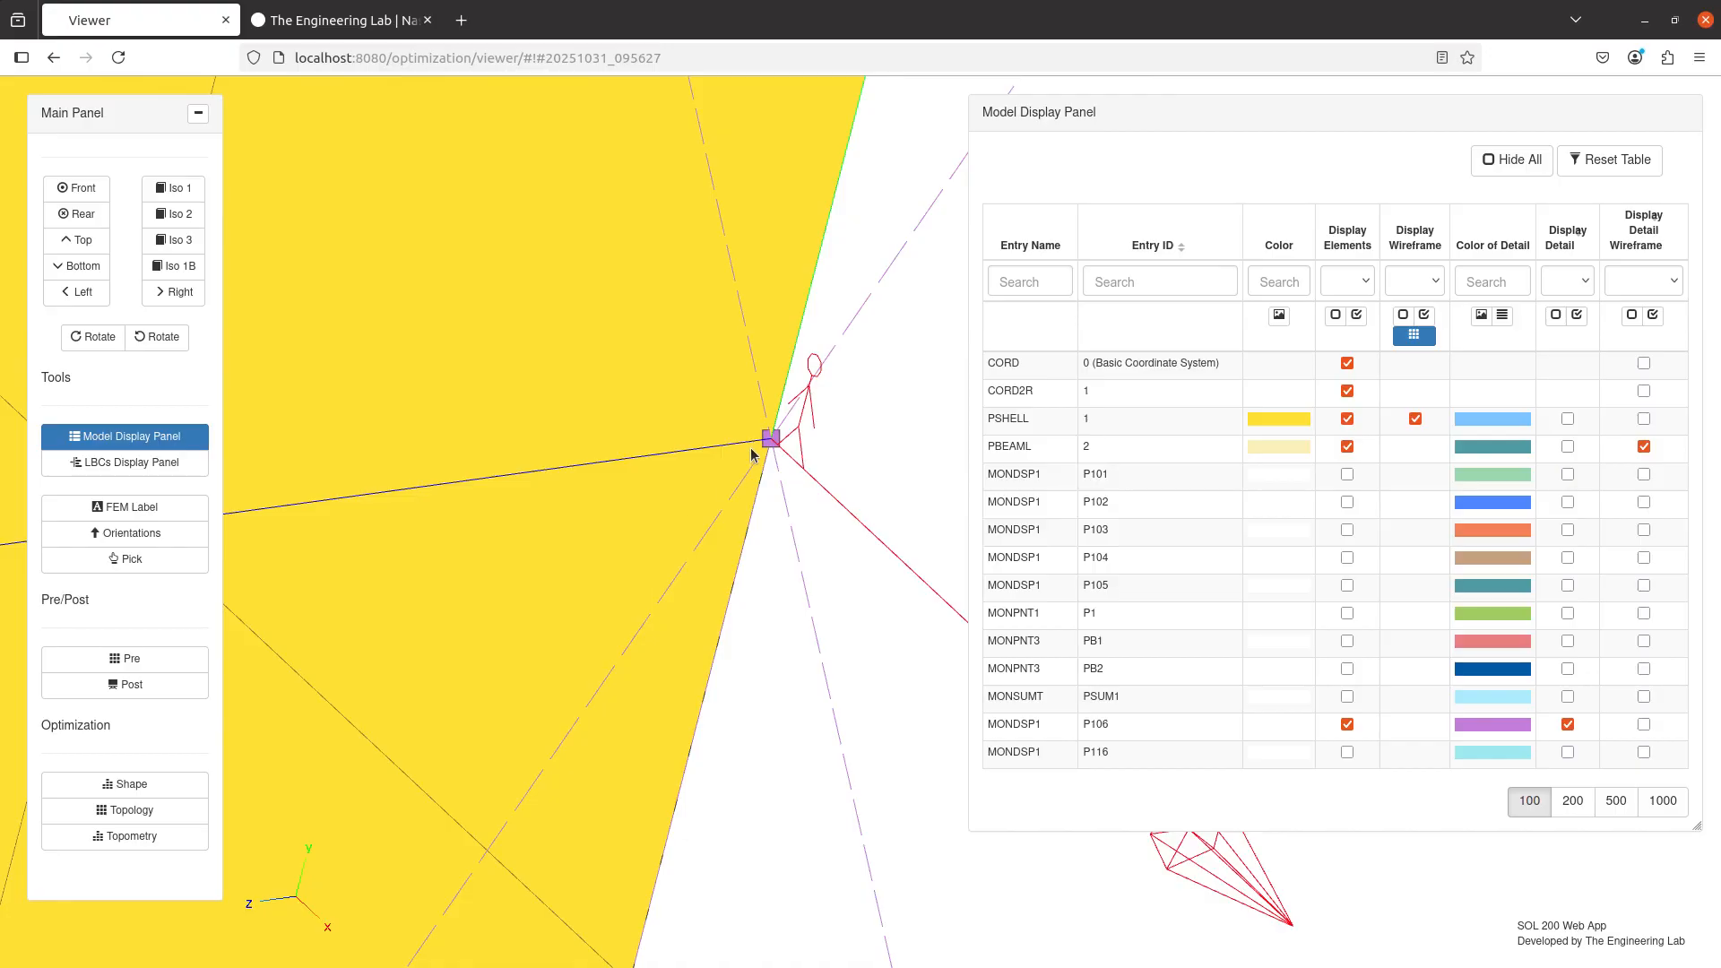
pyautogui.scroll(-5, 744, 496)
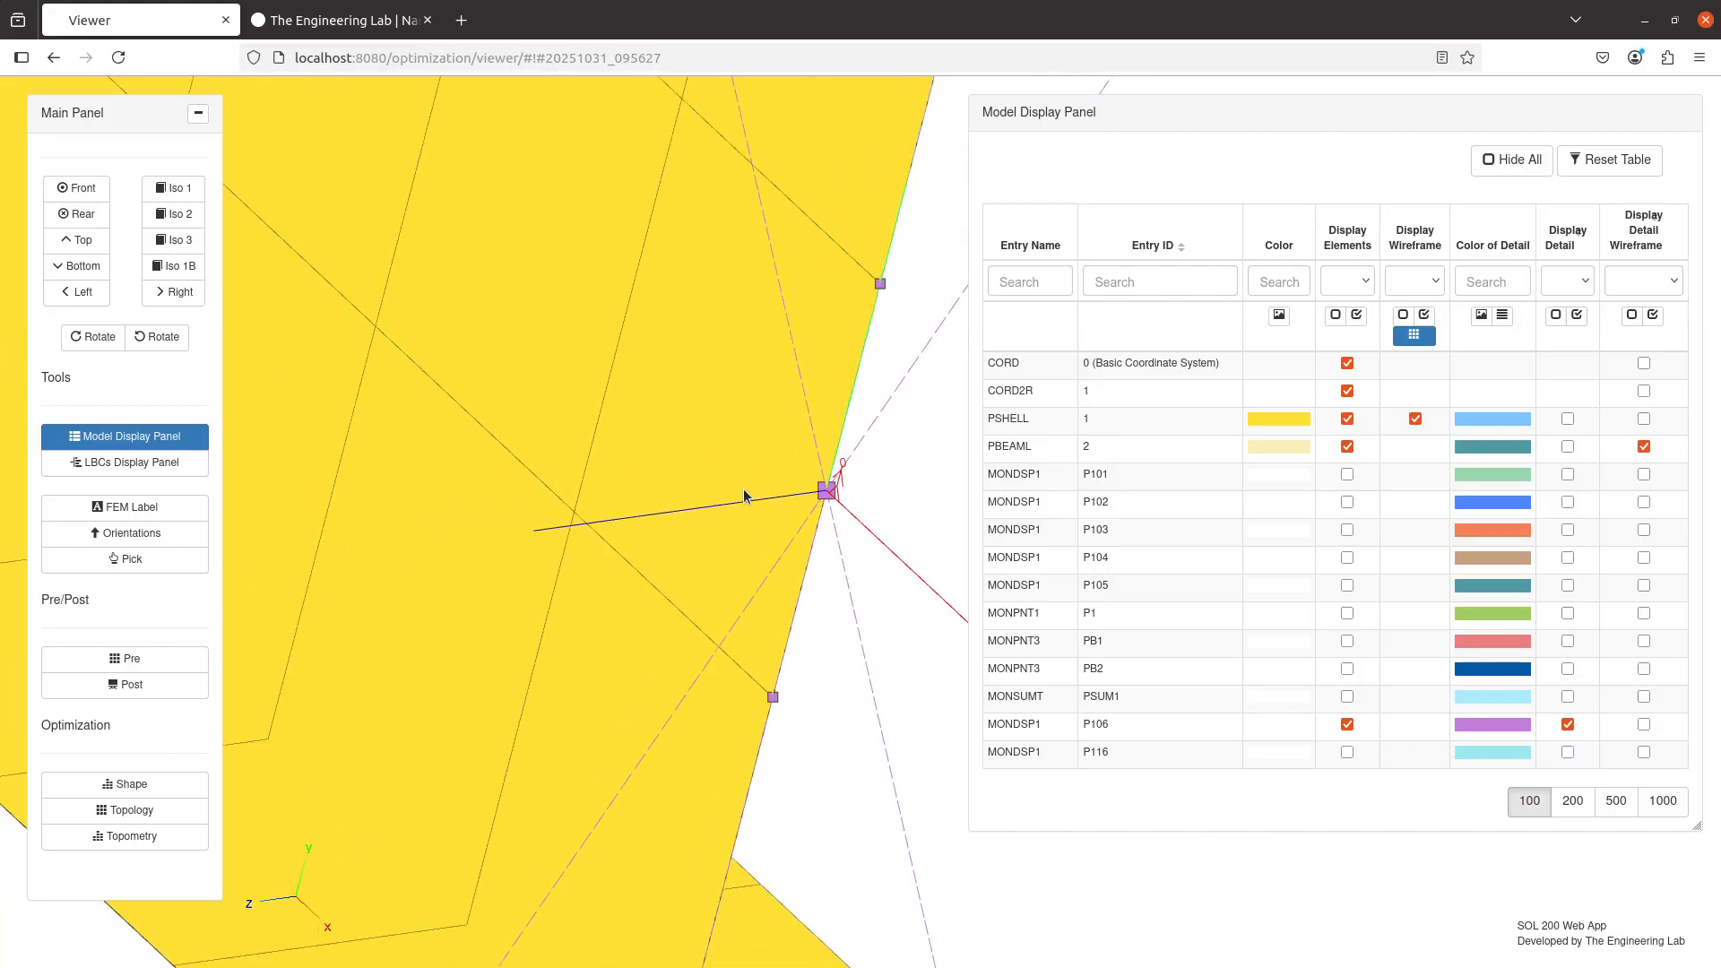
# - Show the detail wireframe of MONDSP1 P106 to check its name and label at the beam tip, and hide it again
pyautogui.click(1643, 725)
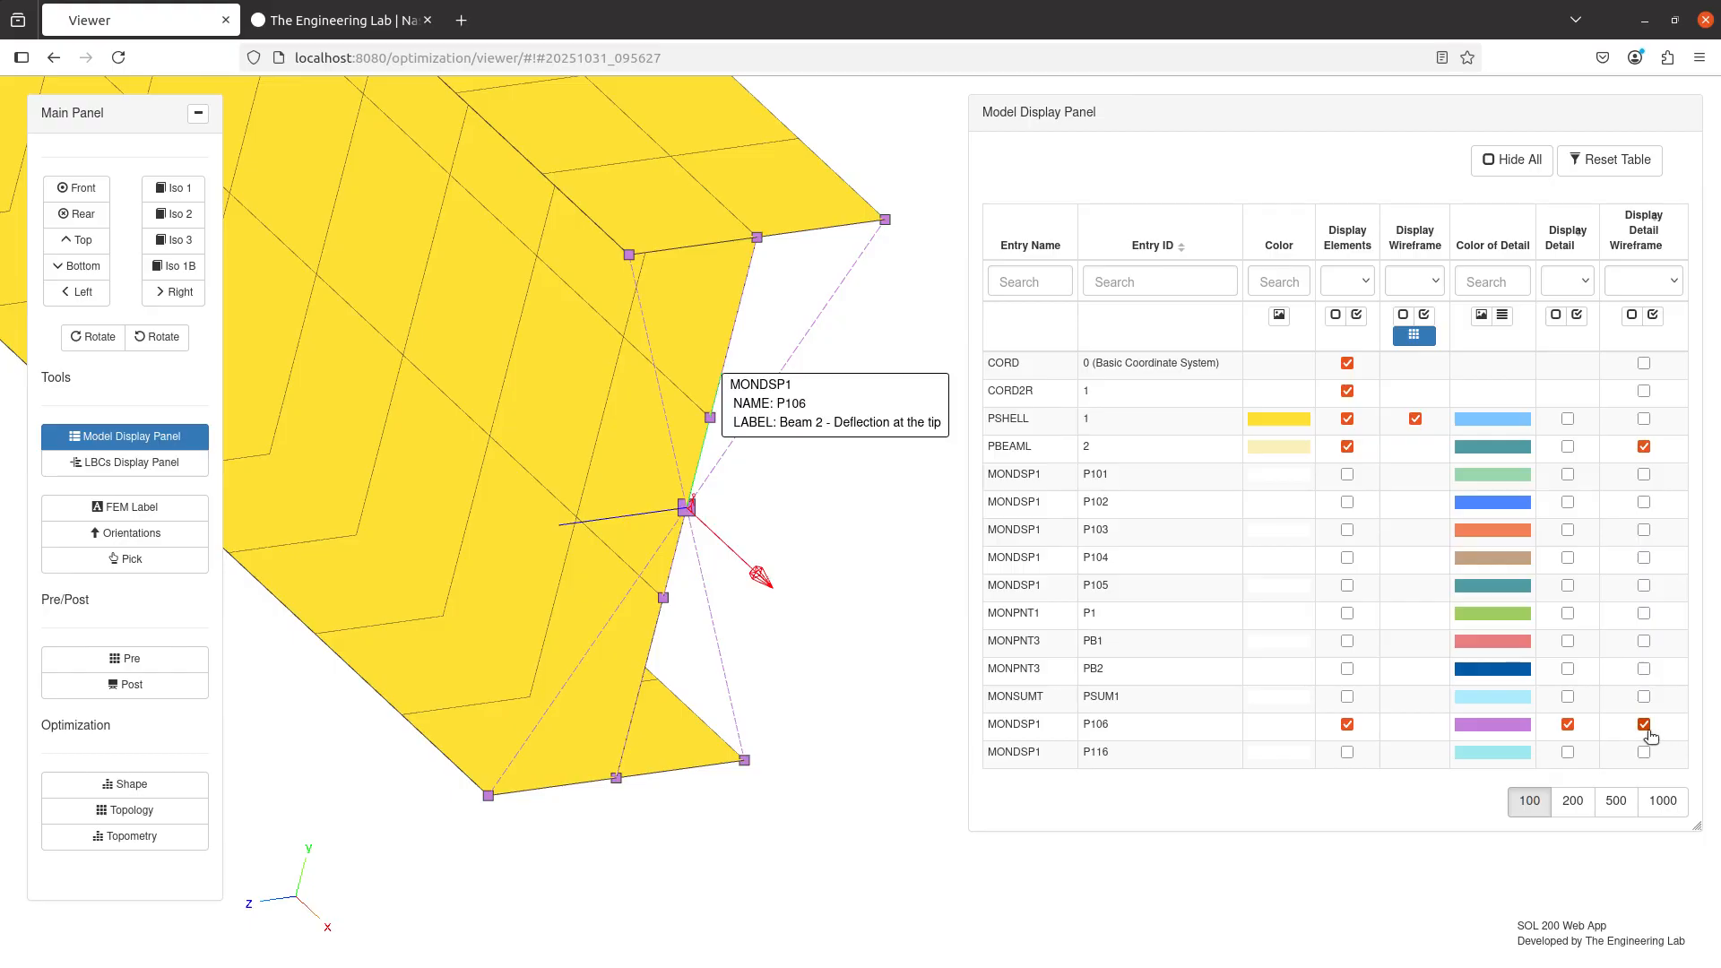
pyautogui.moveTo(715, 509); pyautogui.dragTo(681, 561)
pyautogui.scroll(-5, 693, 529)
pyautogui.scroll(-3, 693, 529)
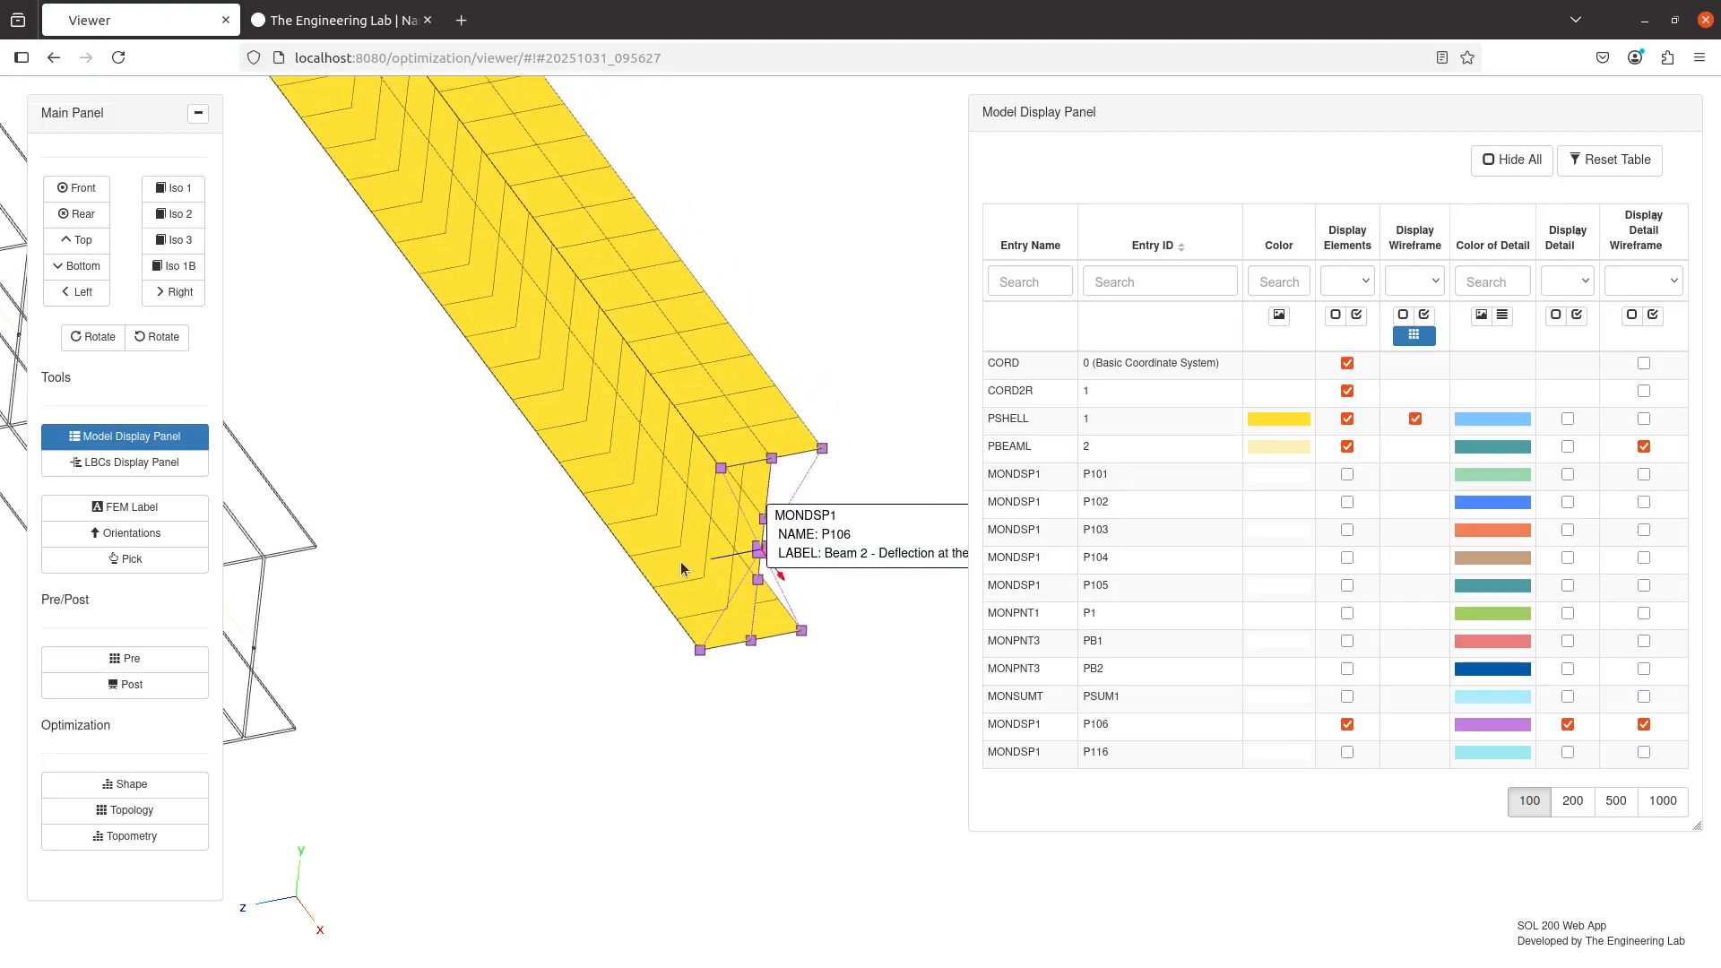
pyautogui.scroll(7, 680, 562)
pyautogui.click(1643, 725)
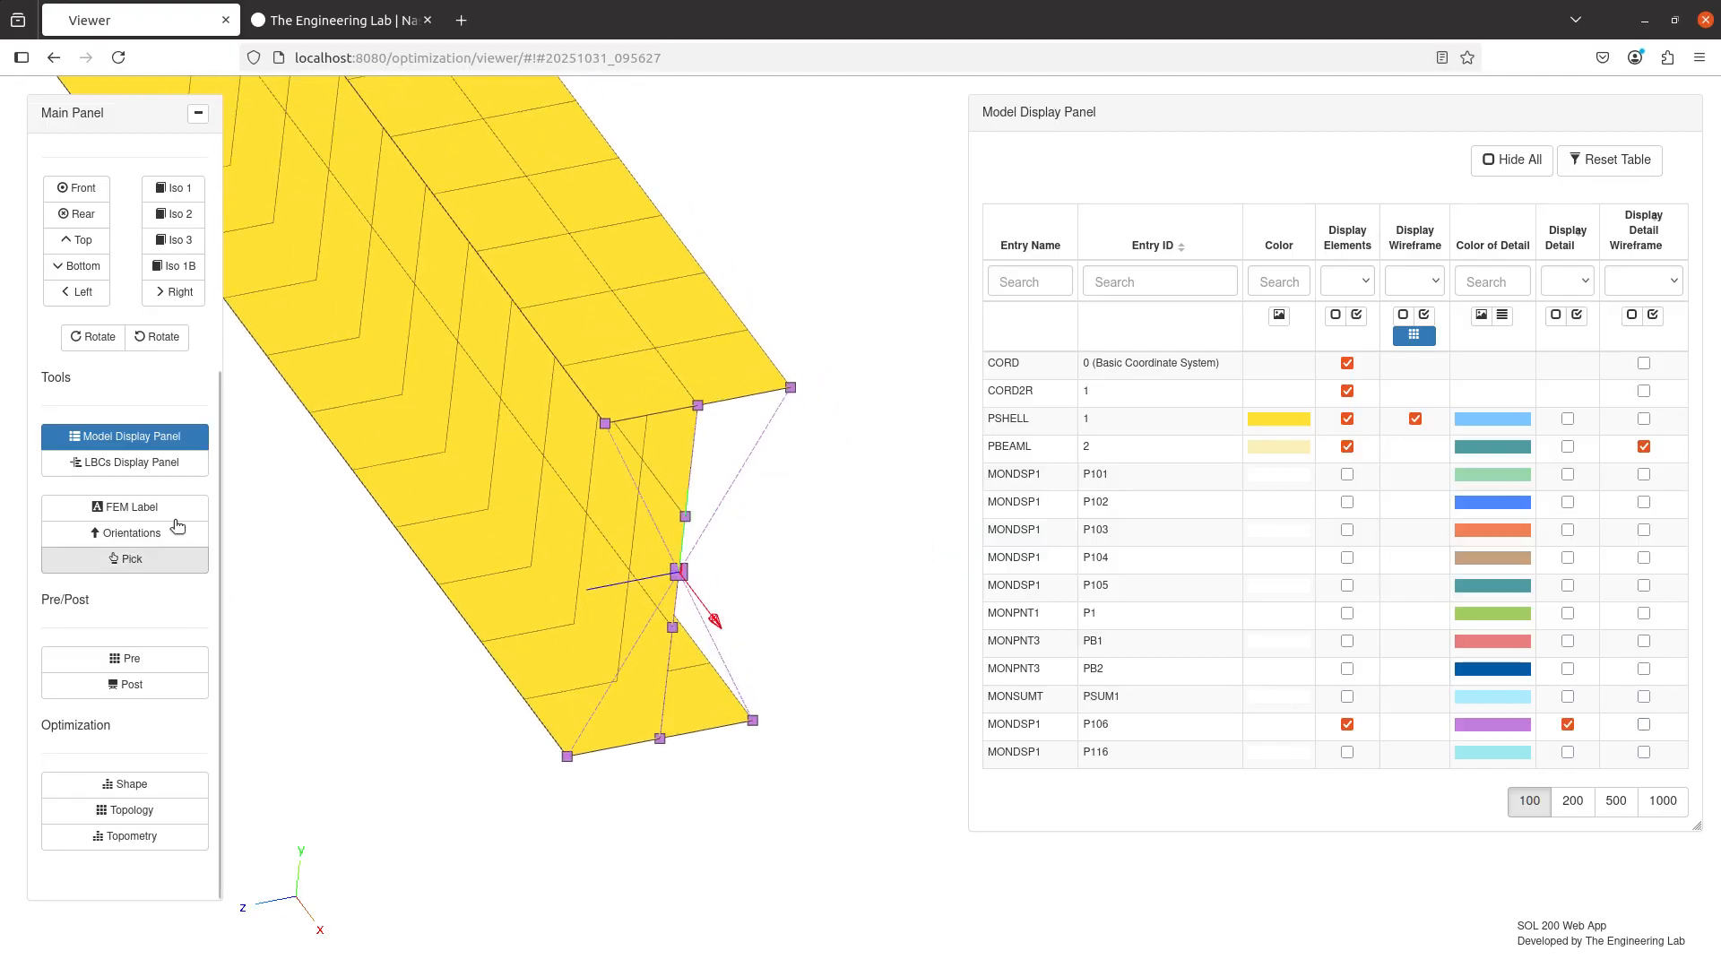
# - Select all six INDDOF components, TX through RZ, for MONDSP1 P106
pyautogui.click(170, 436)
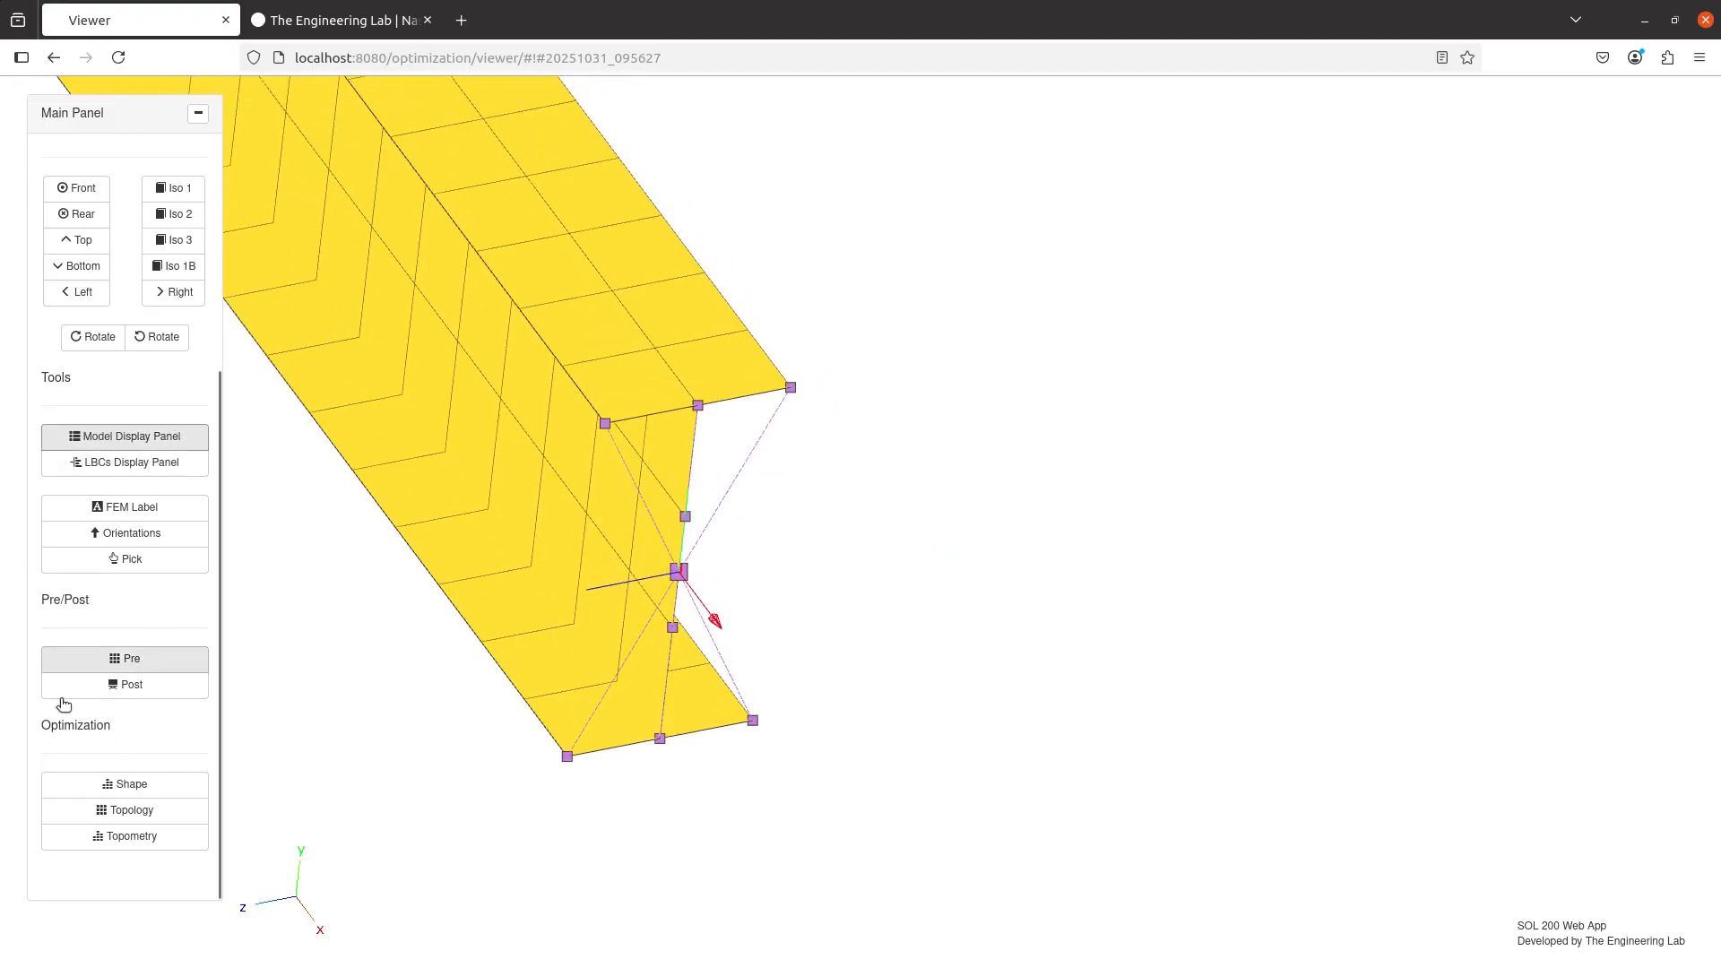
pyautogui.click(159, 663)
pyautogui.click(1627, 112)
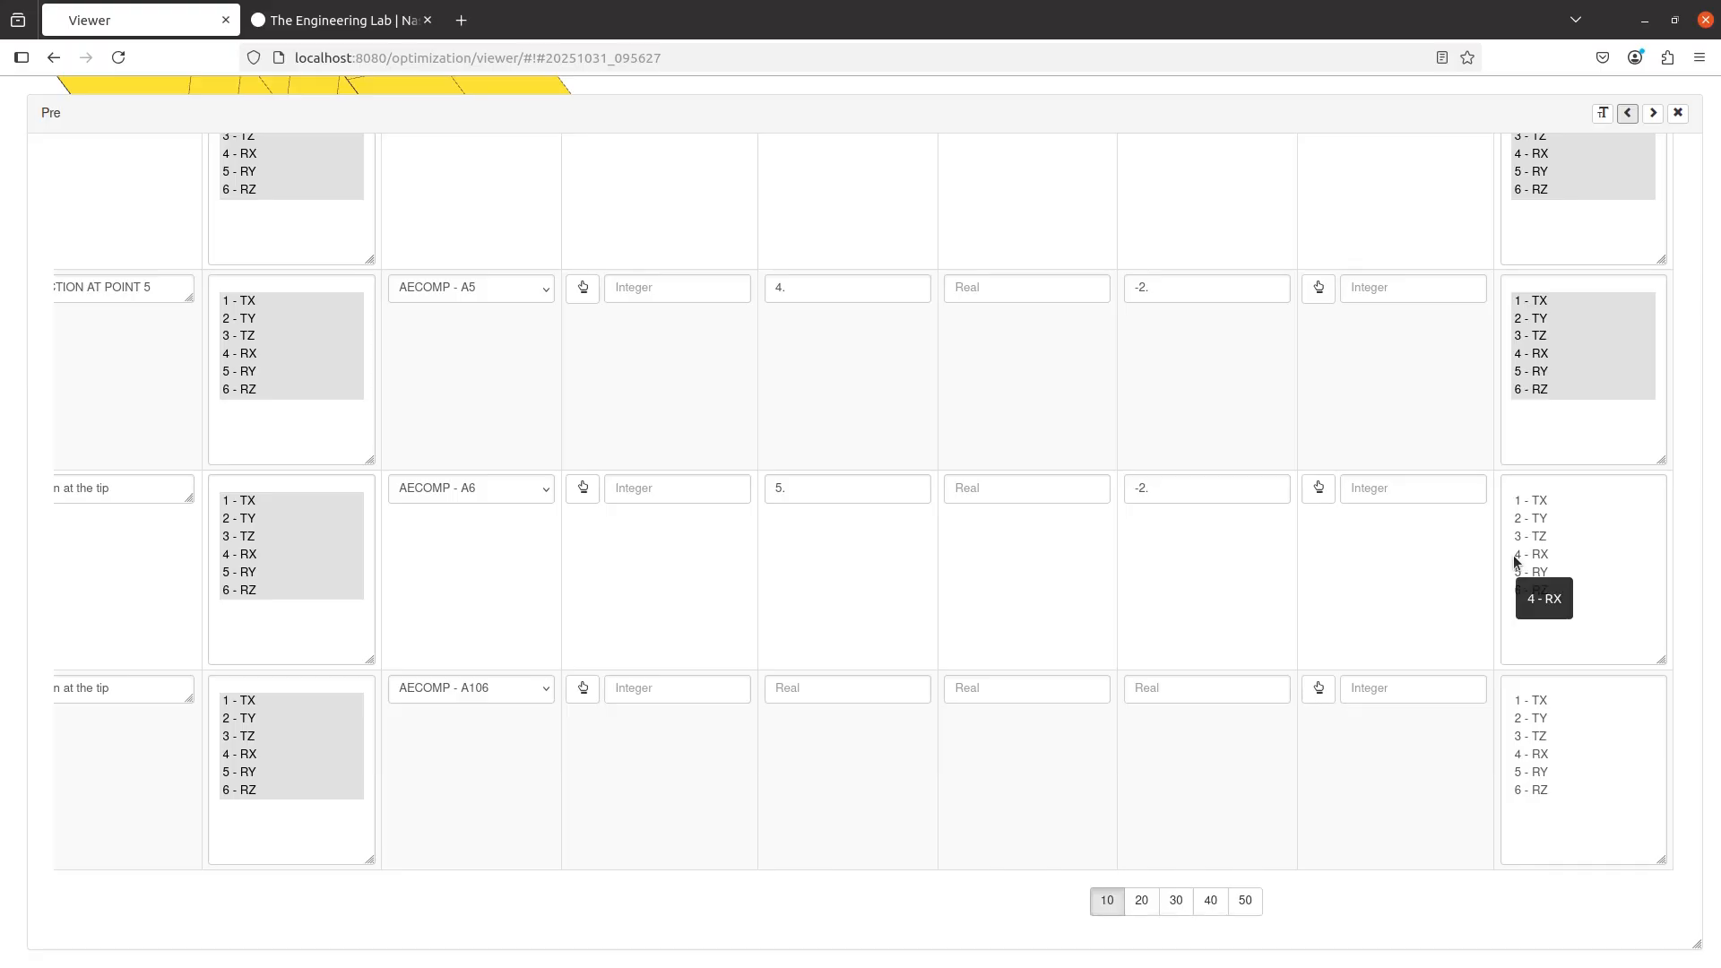
pyautogui.moveTo(1542, 500); pyautogui.dragTo(1555, 607)
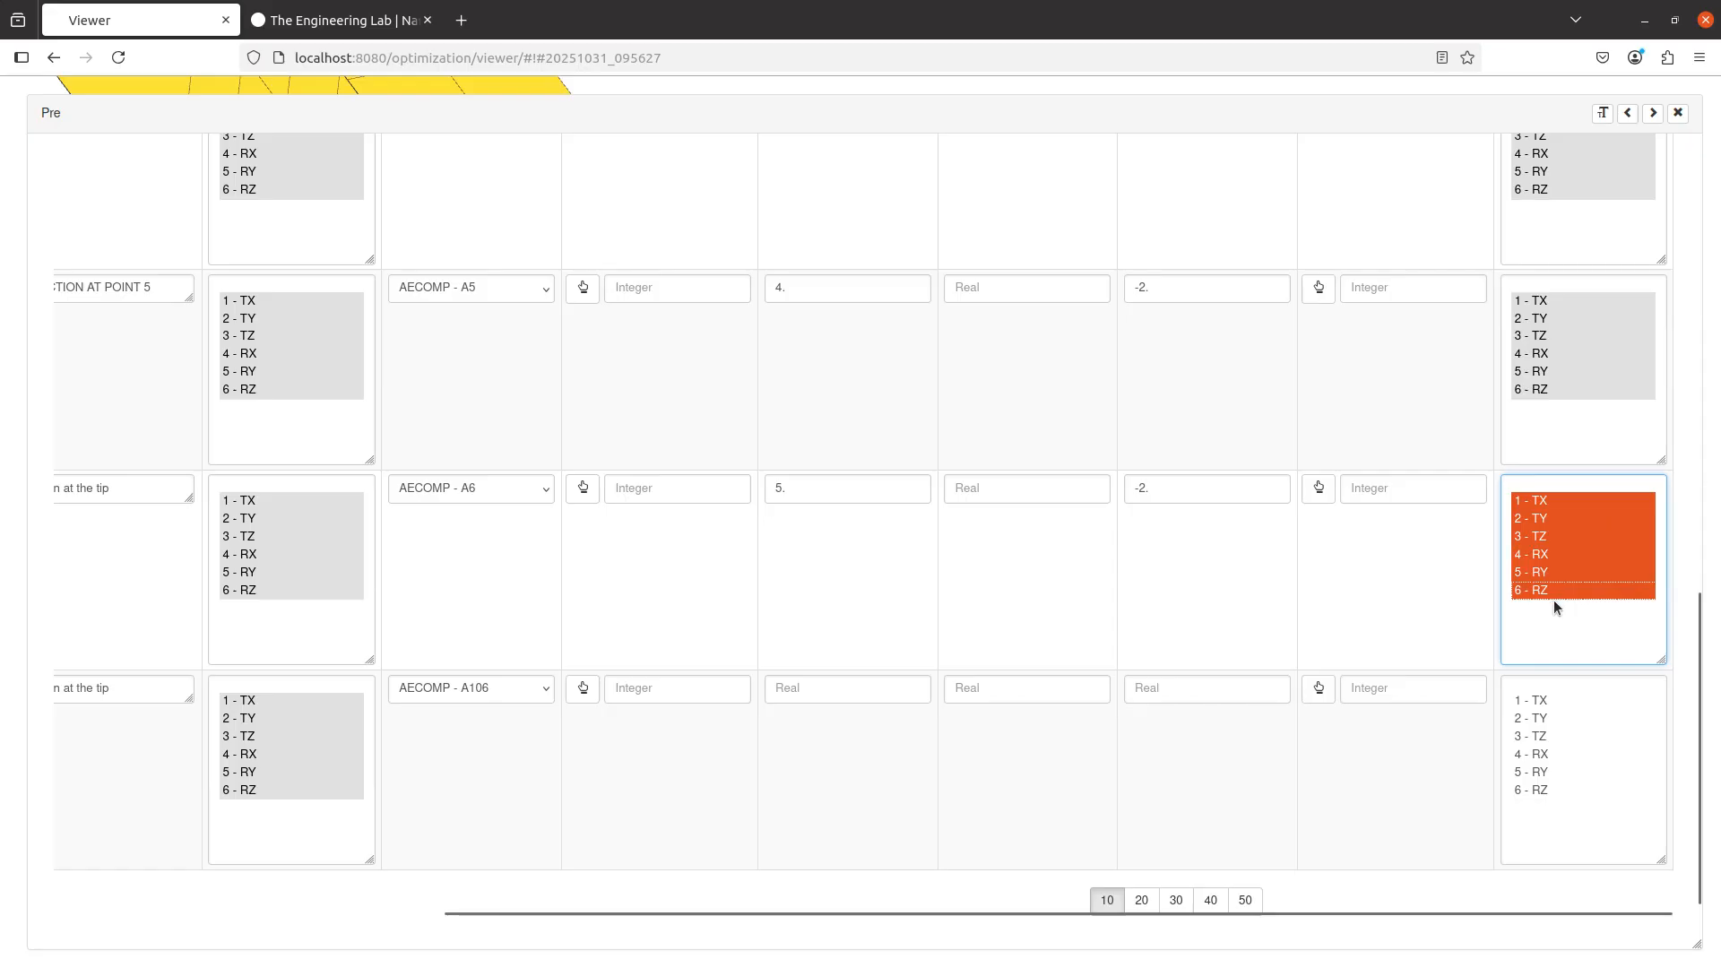
pyautogui.click(1542, 520)
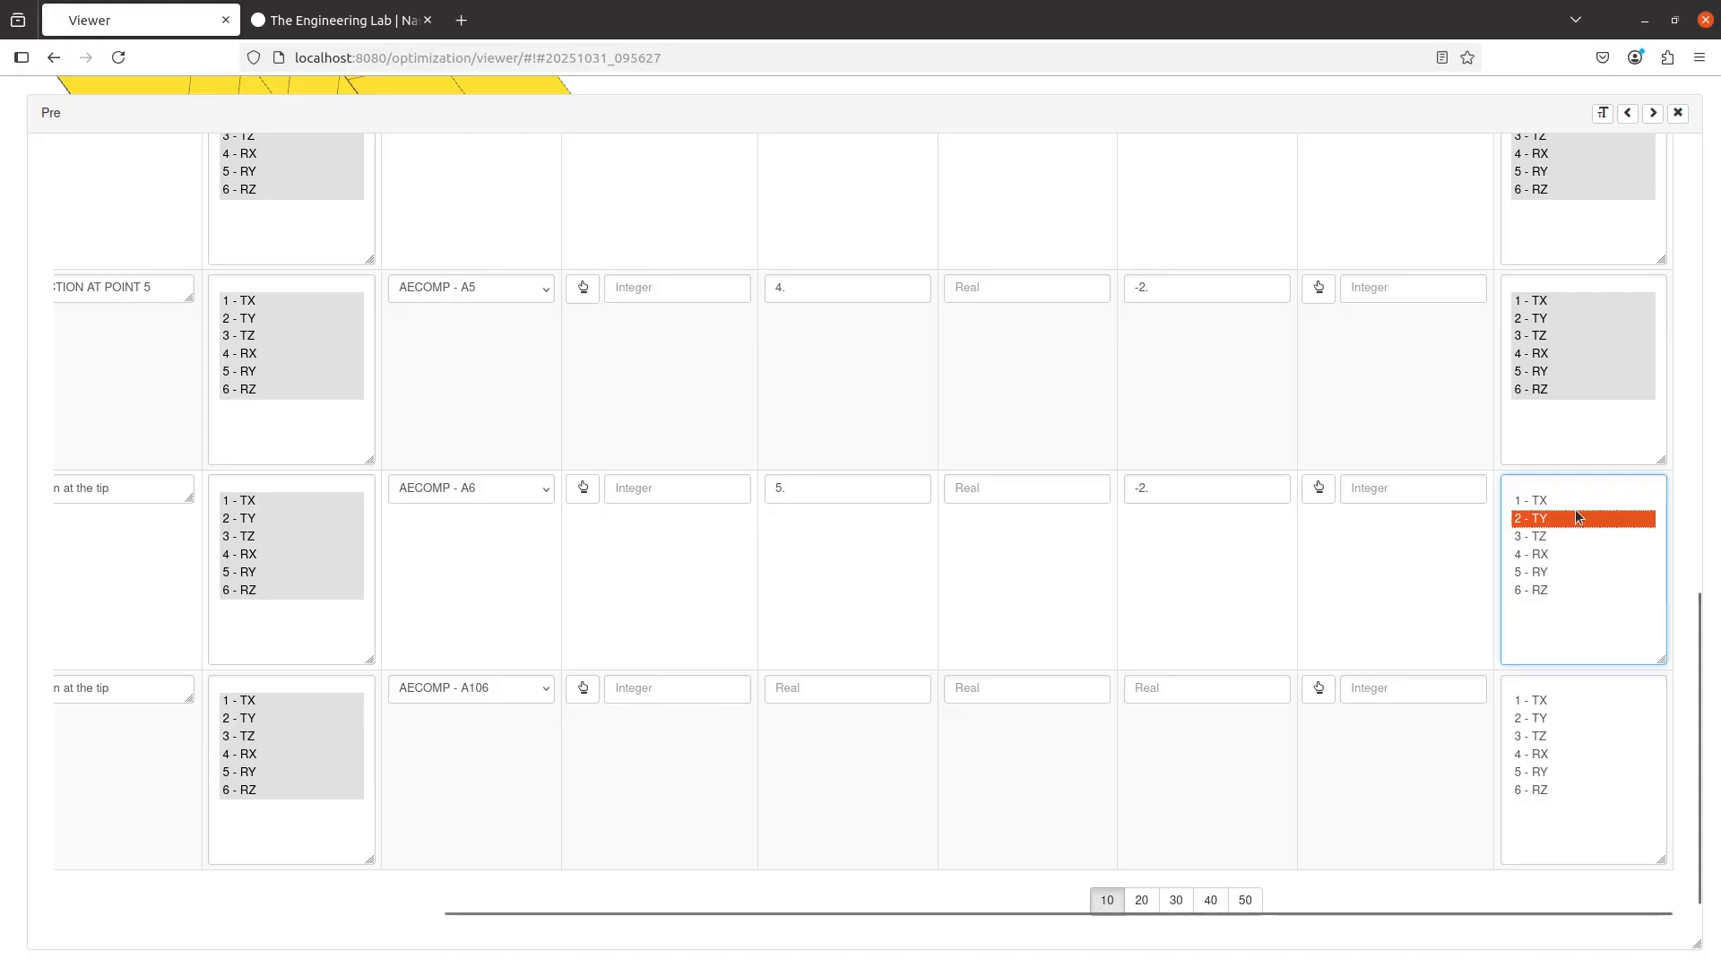
pyautogui.moveTo(1541, 501); pyautogui.dragTo(1573, 593)
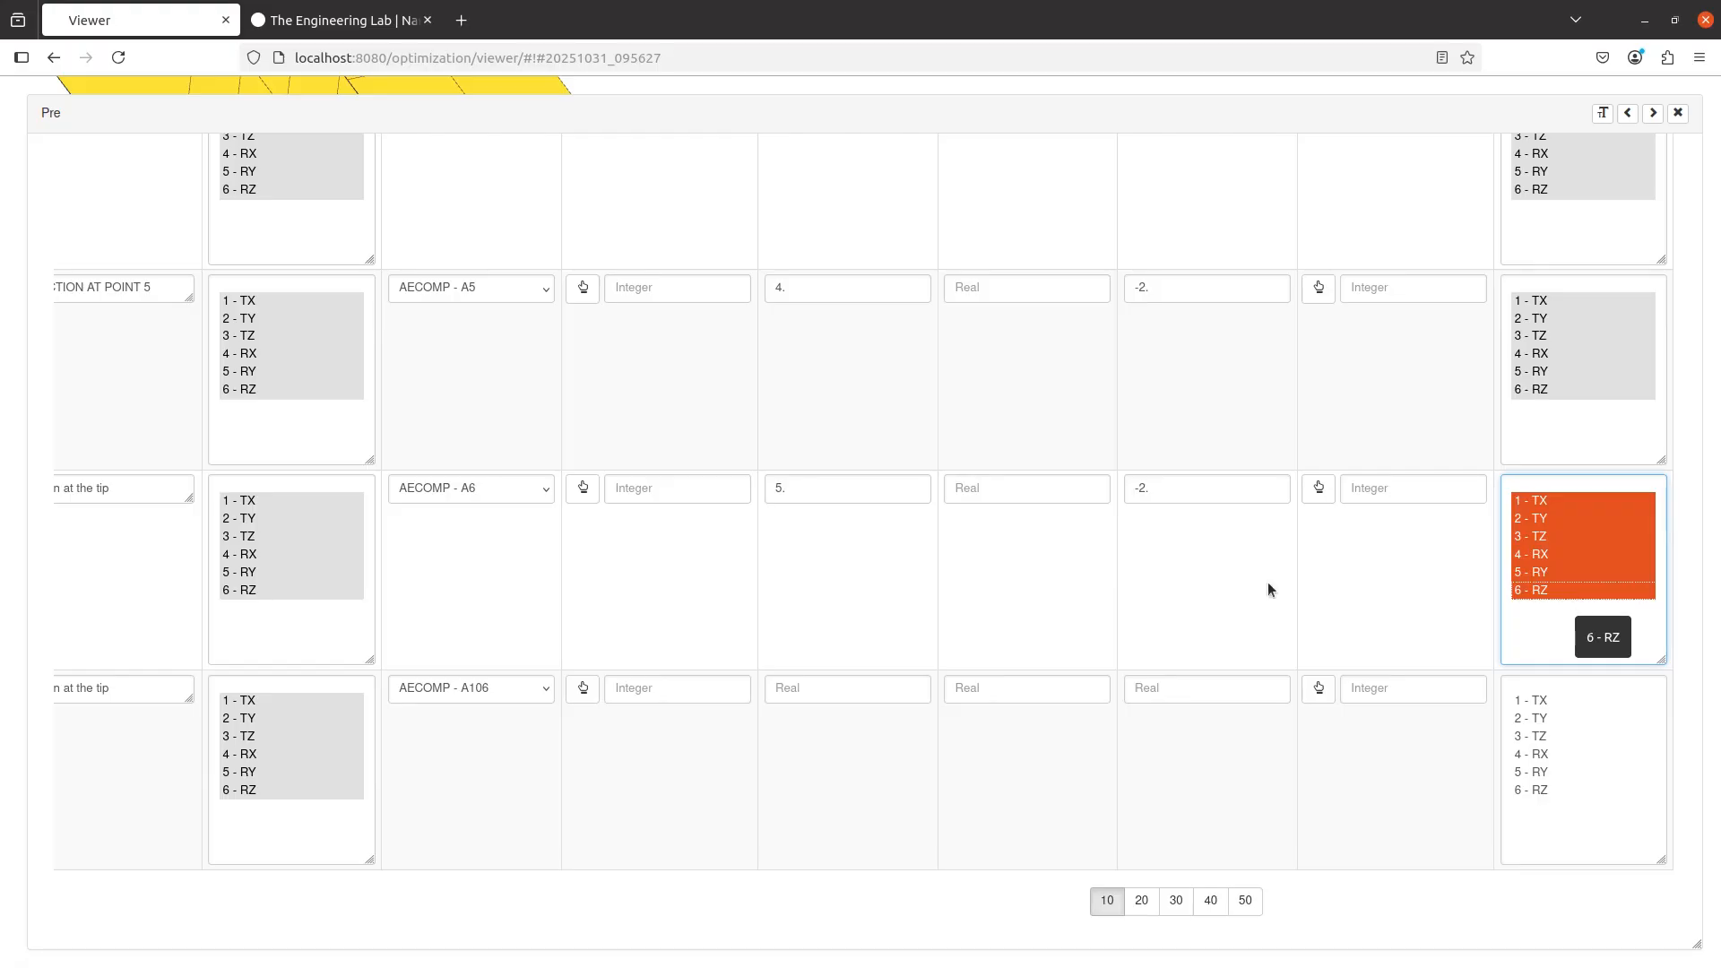
# - Review the P106 entry and set the X coordinate of MONDSP1 P116 to 5
pyautogui.hscroll(-5, 856, 606)
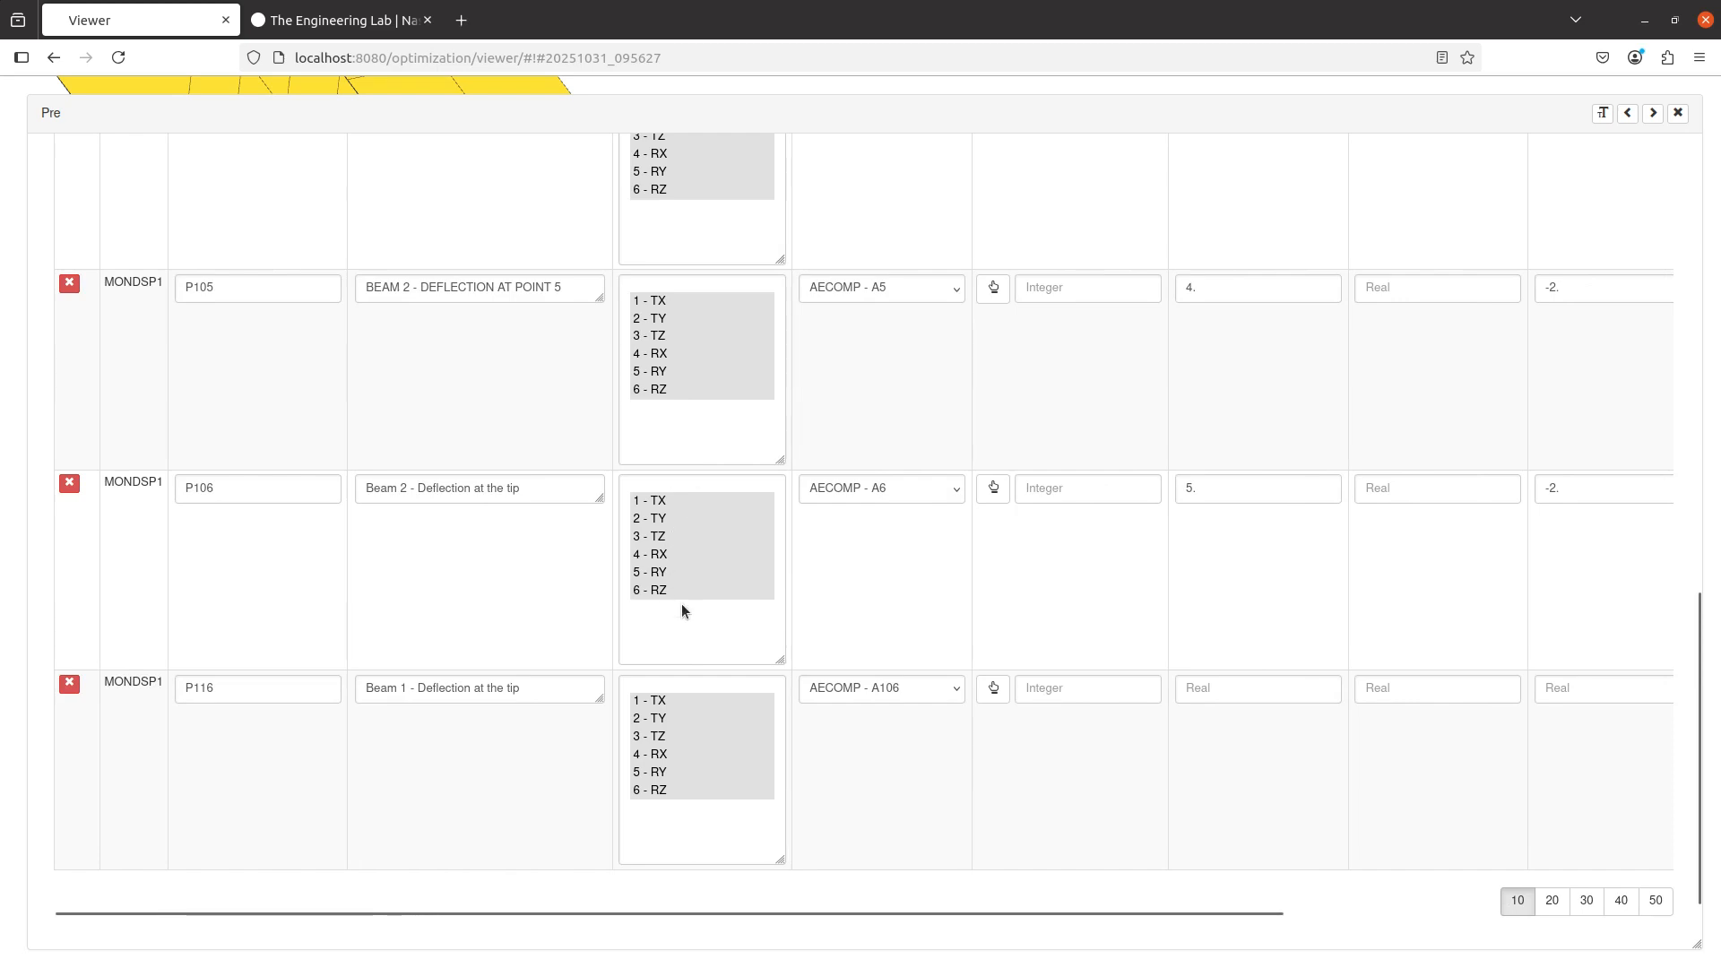
pyautogui.hscroll(5, 1004, 717)
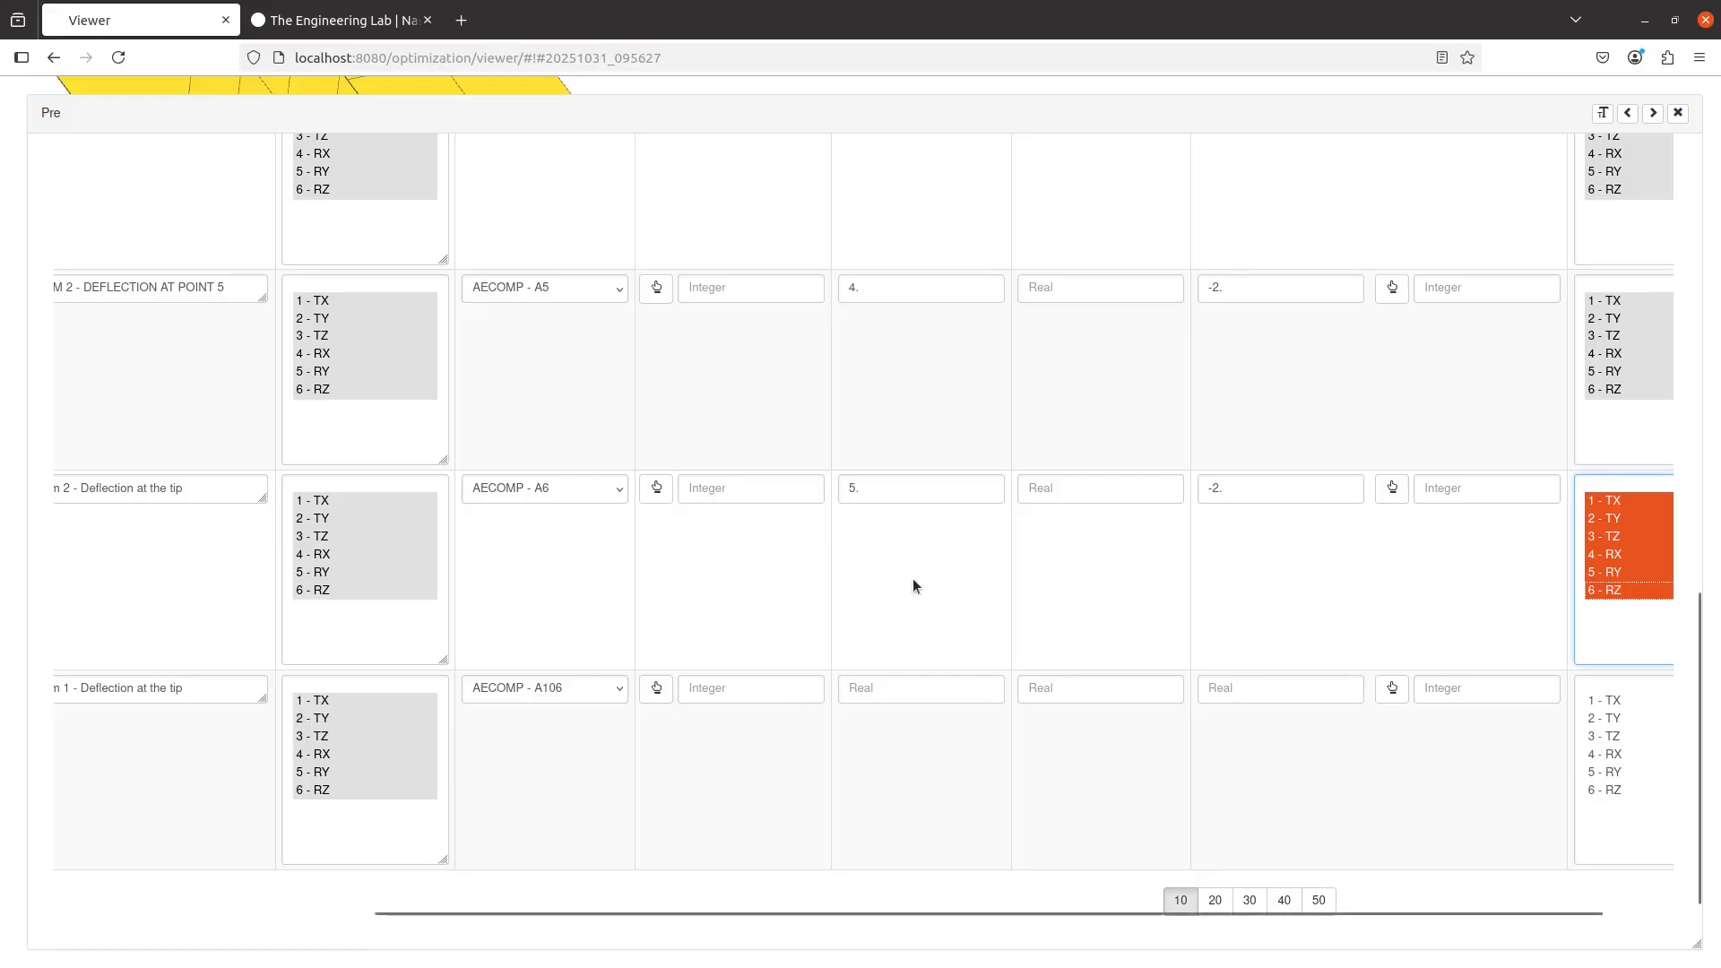
pyautogui.click(876, 594)
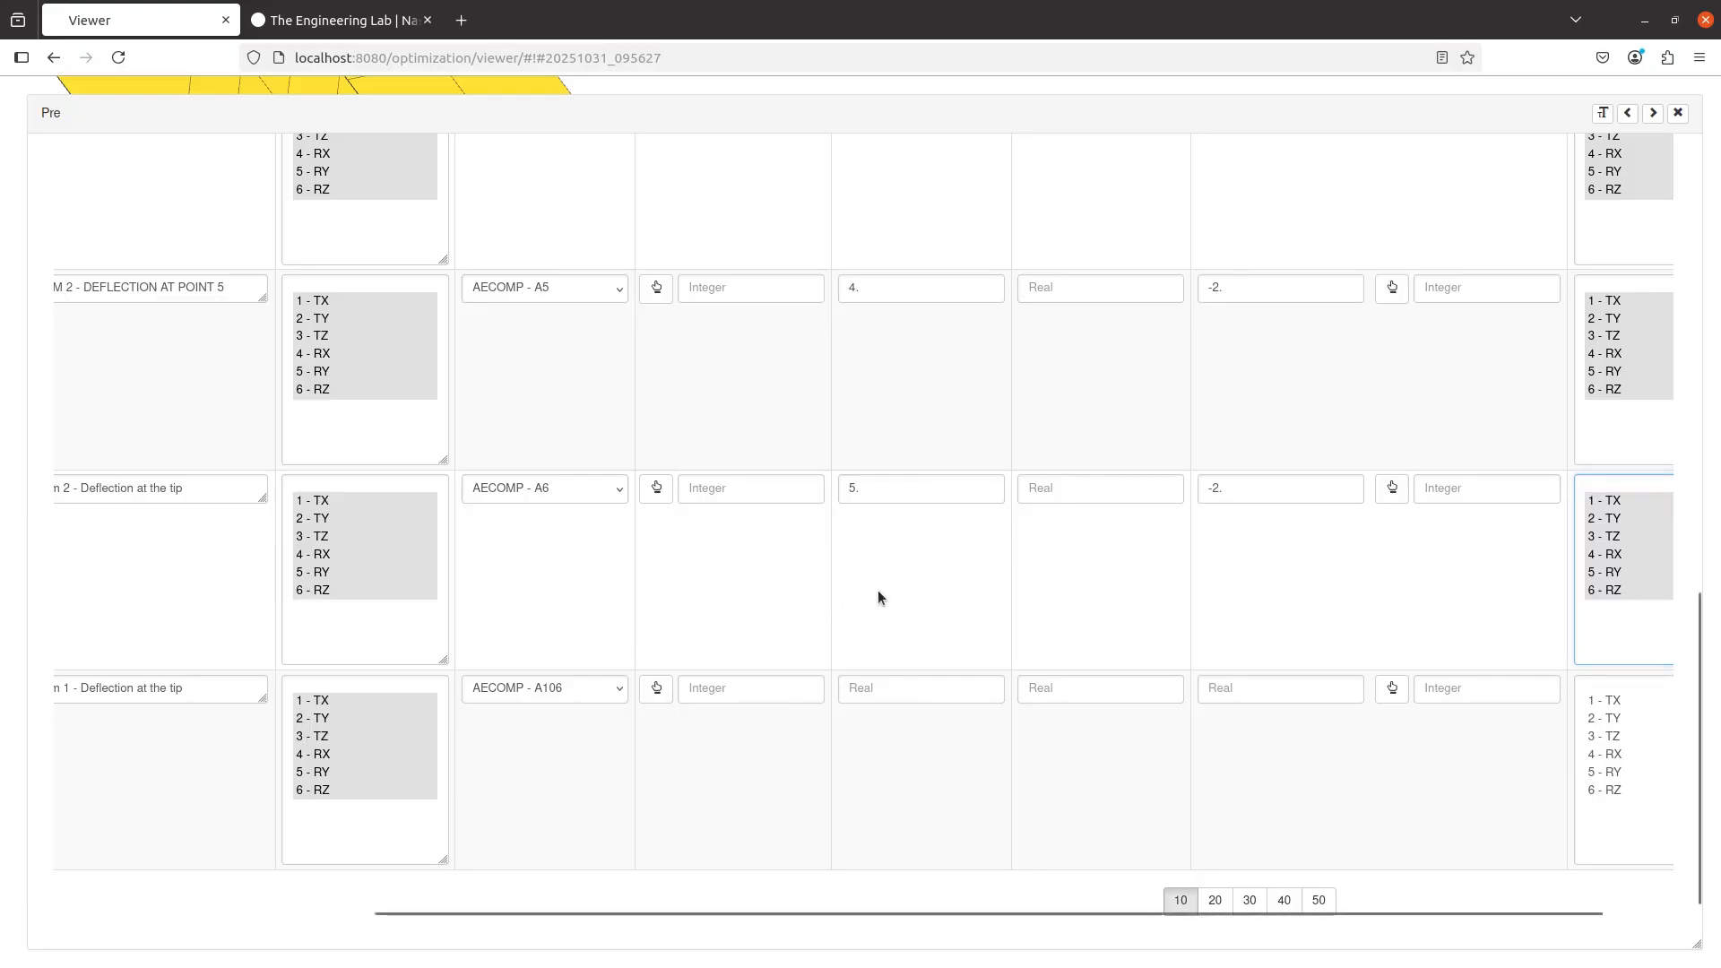
pyautogui.click(900, 687)
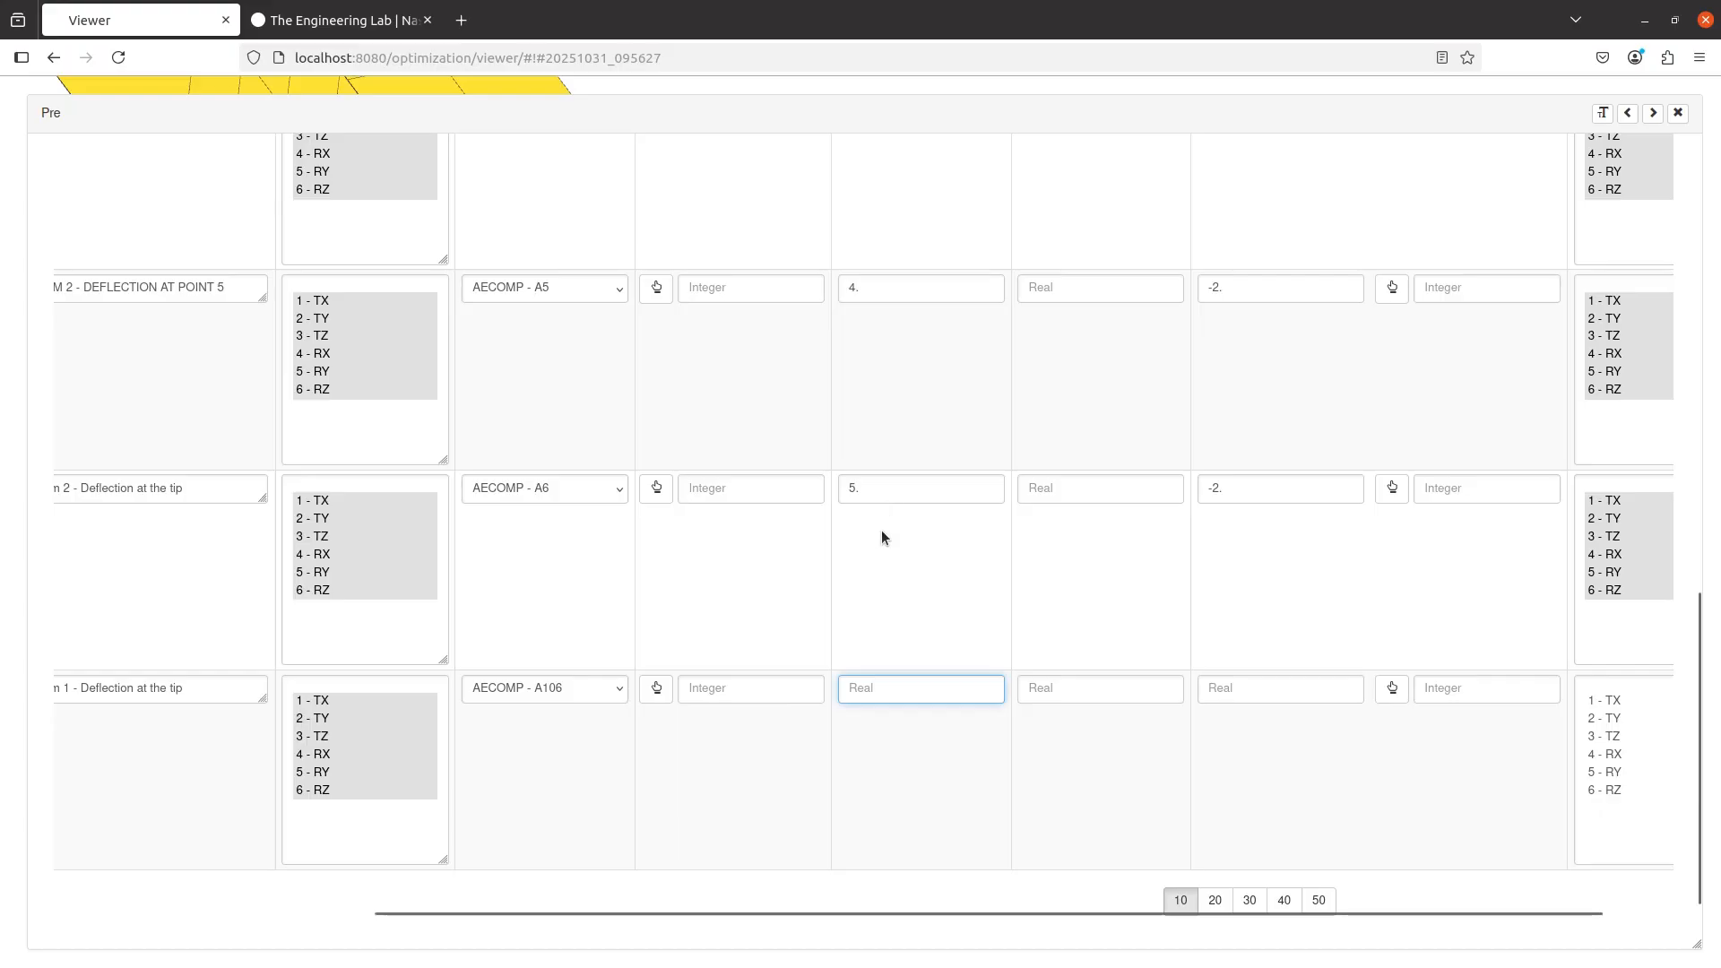
pyautogui.write('5.')
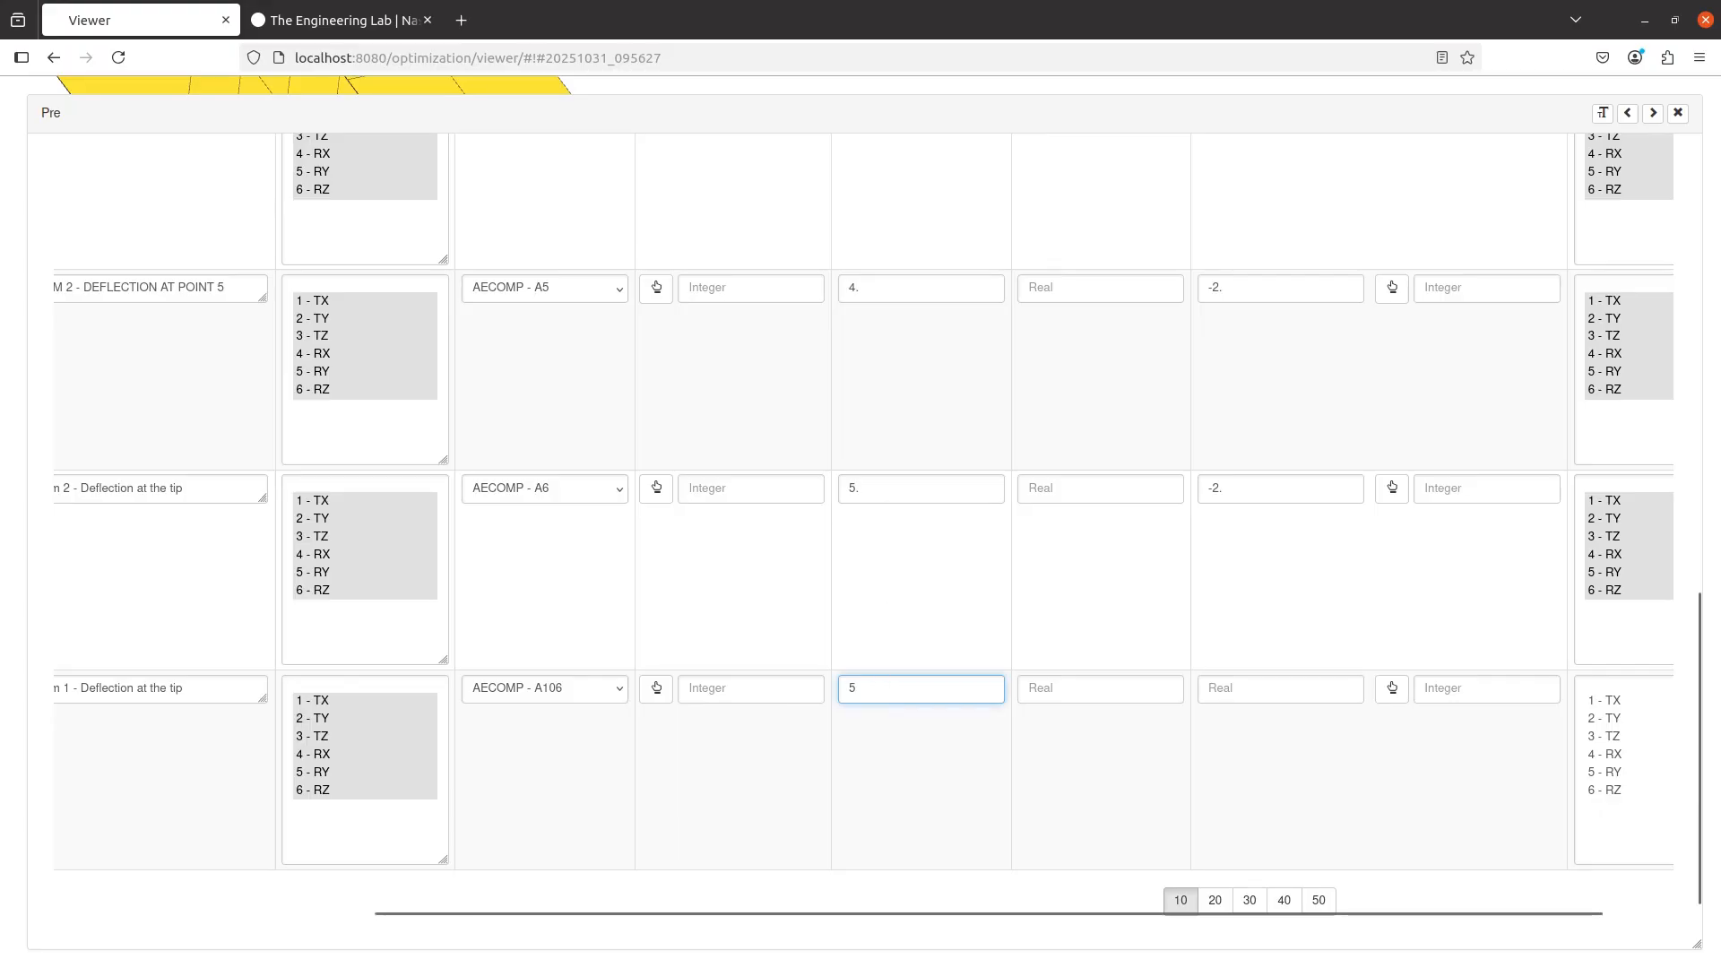
pyautogui.press('Tab')
pyautogui.click(1248, 680)
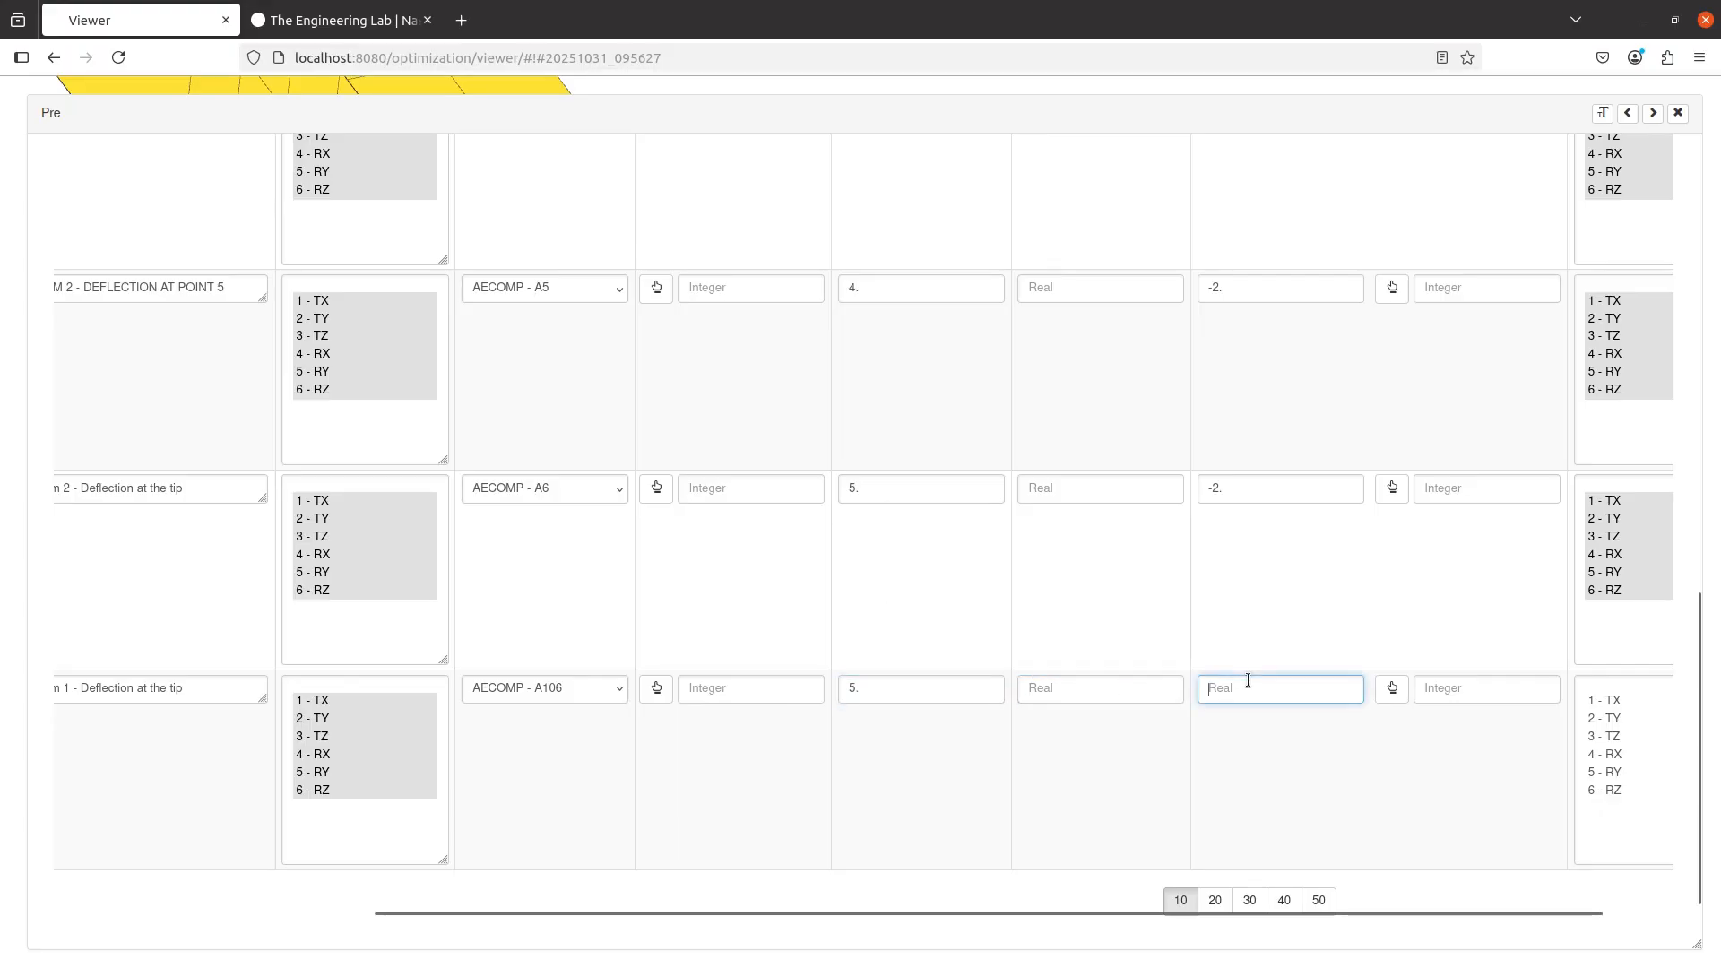
# - Select all six INDDOF components, TX through RZ, for MONDSP1 P116 and close the entry table
pyautogui.hscroll(2, 1251, 681)
pyautogui.moveTo(1565, 702); pyautogui.dragTo(1567, 814)
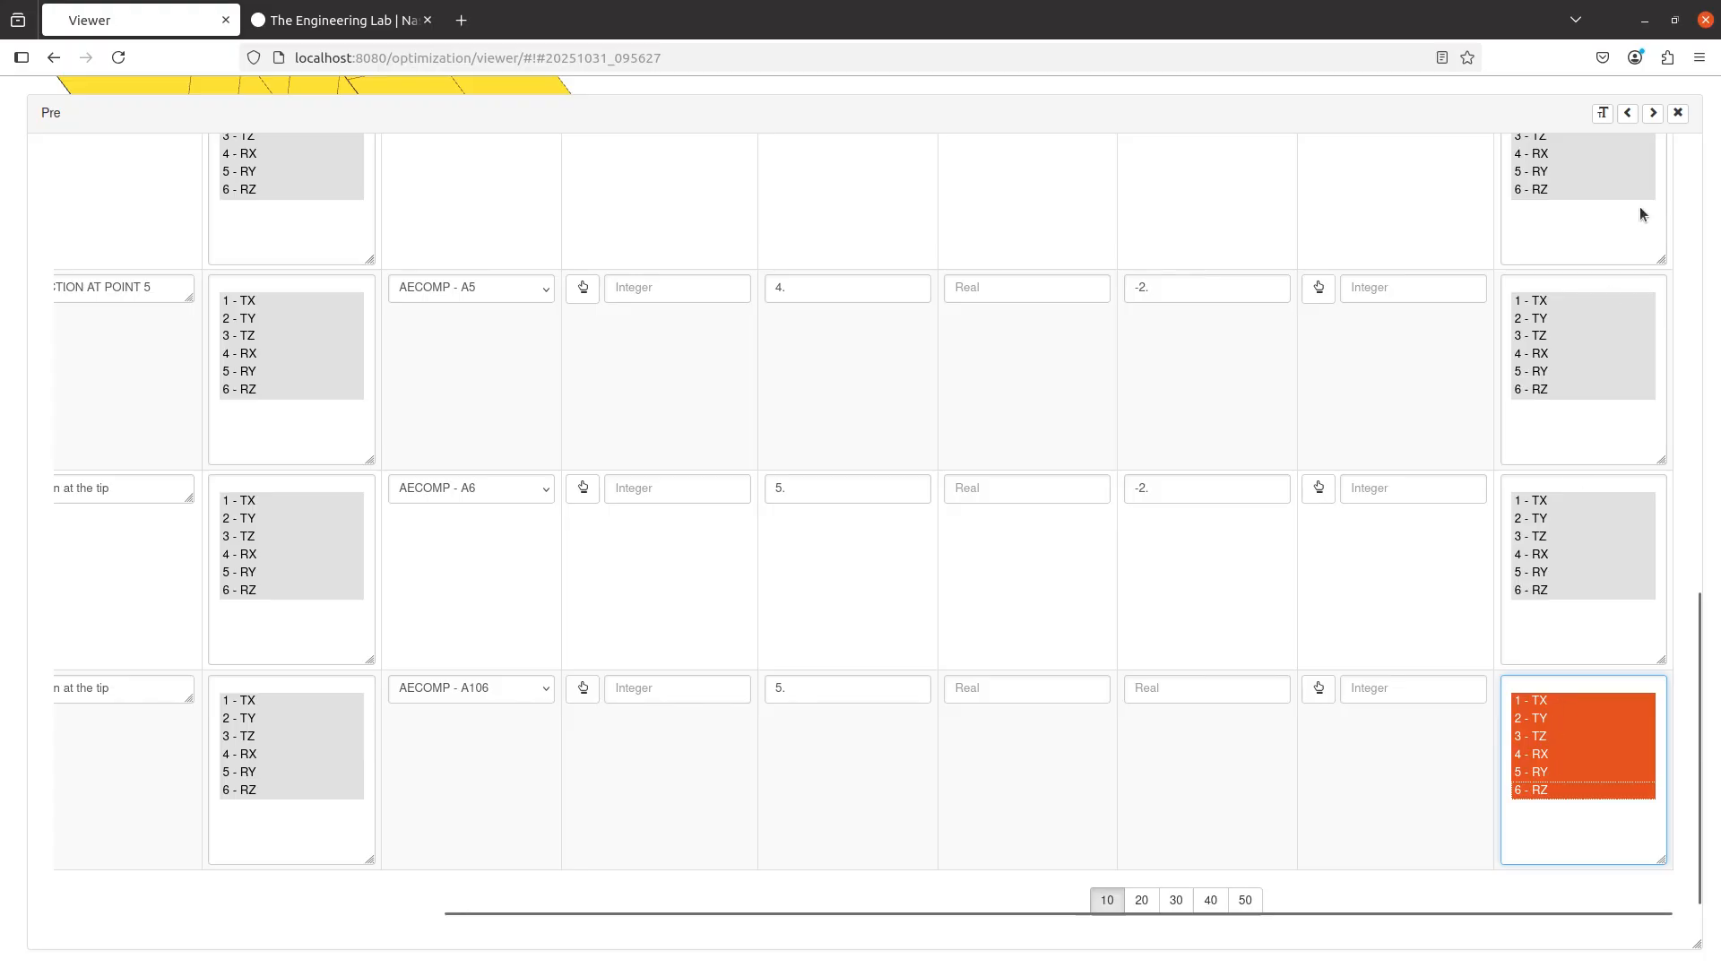
pyautogui.click(1677, 117)
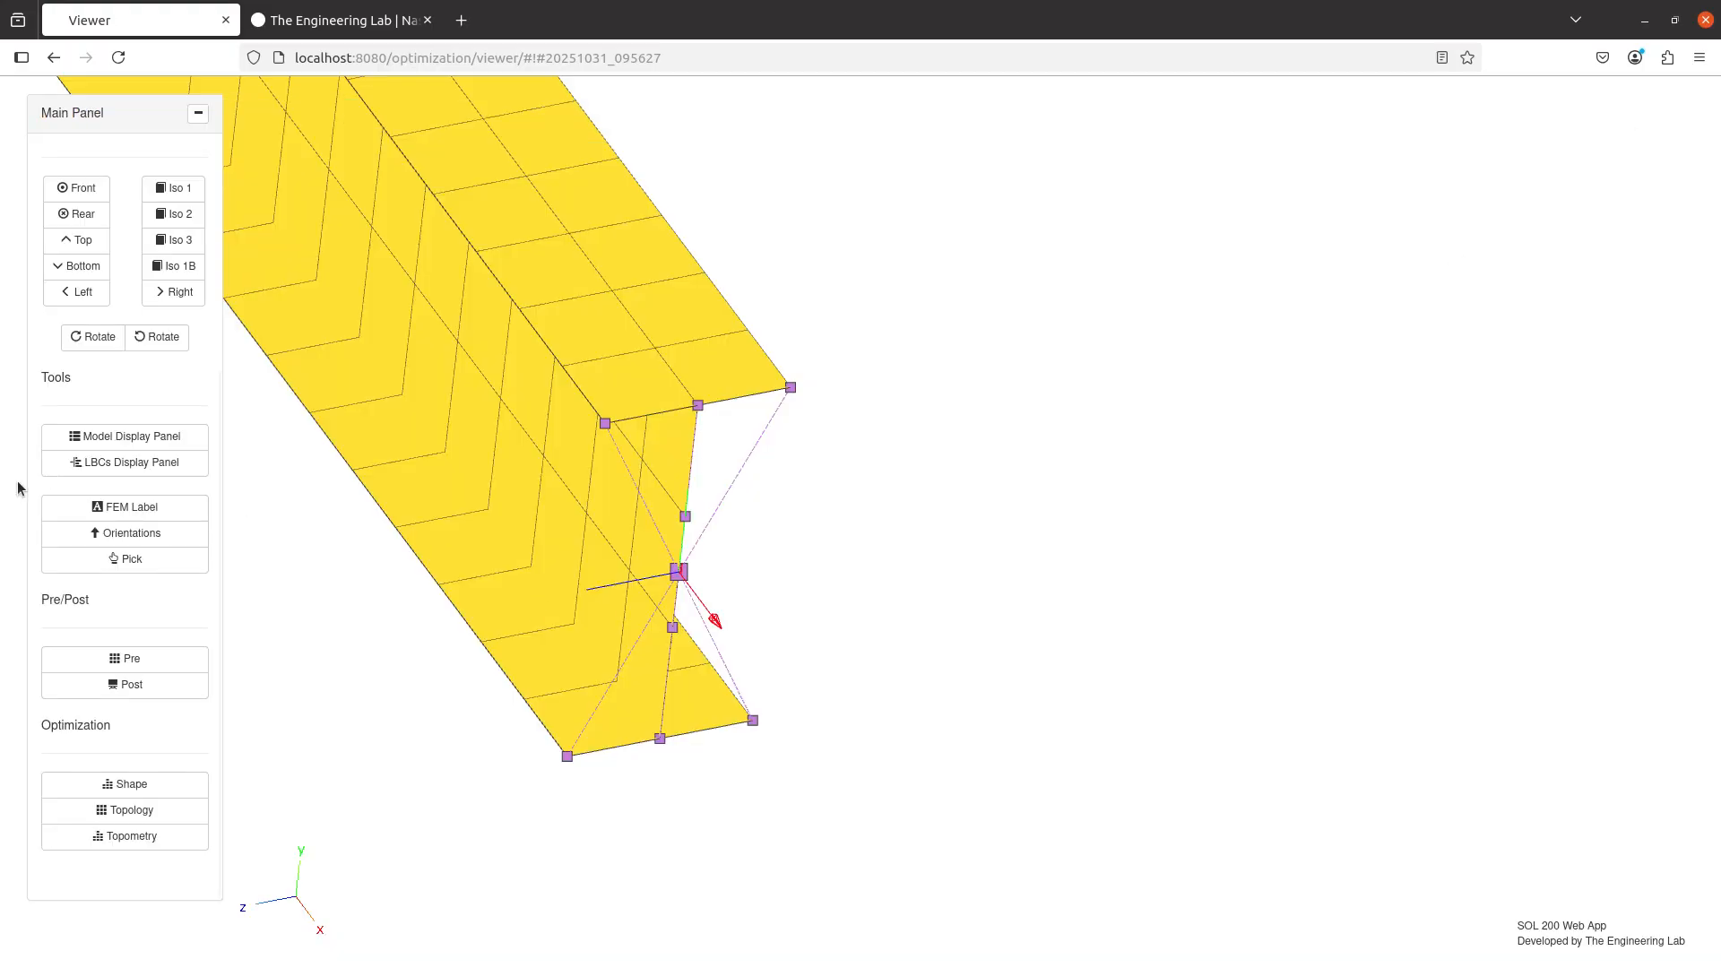
# - Display monitor point MONDSP1 P116 and its detail wireframe at the free end of the line-element beam
pyautogui.click(67, 438)
pyautogui.scroll(-5, 523, 630)
pyautogui.scroll(5, 535, 623)
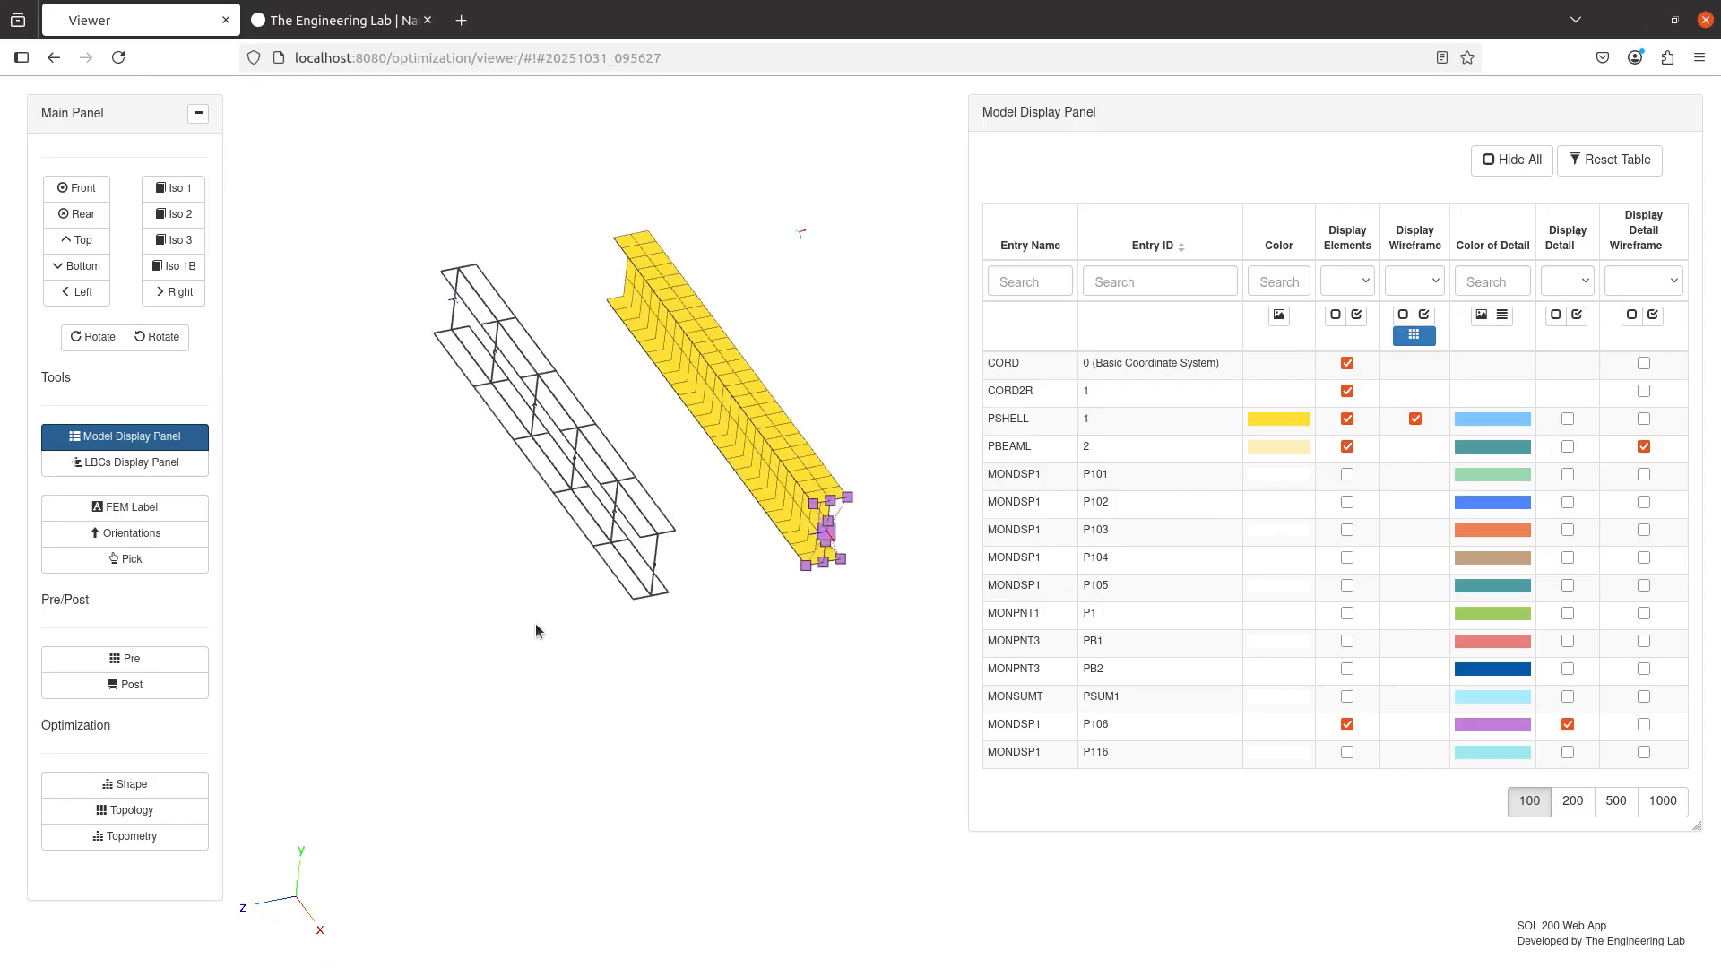
pyautogui.scroll(-1, 534, 622)
pyautogui.moveTo(534, 621); pyautogui.dragTo(727, 559)
pyautogui.click(1345, 751)
pyautogui.scroll(5, 906, 648)
pyautogui.scroll(5, 727, 565)
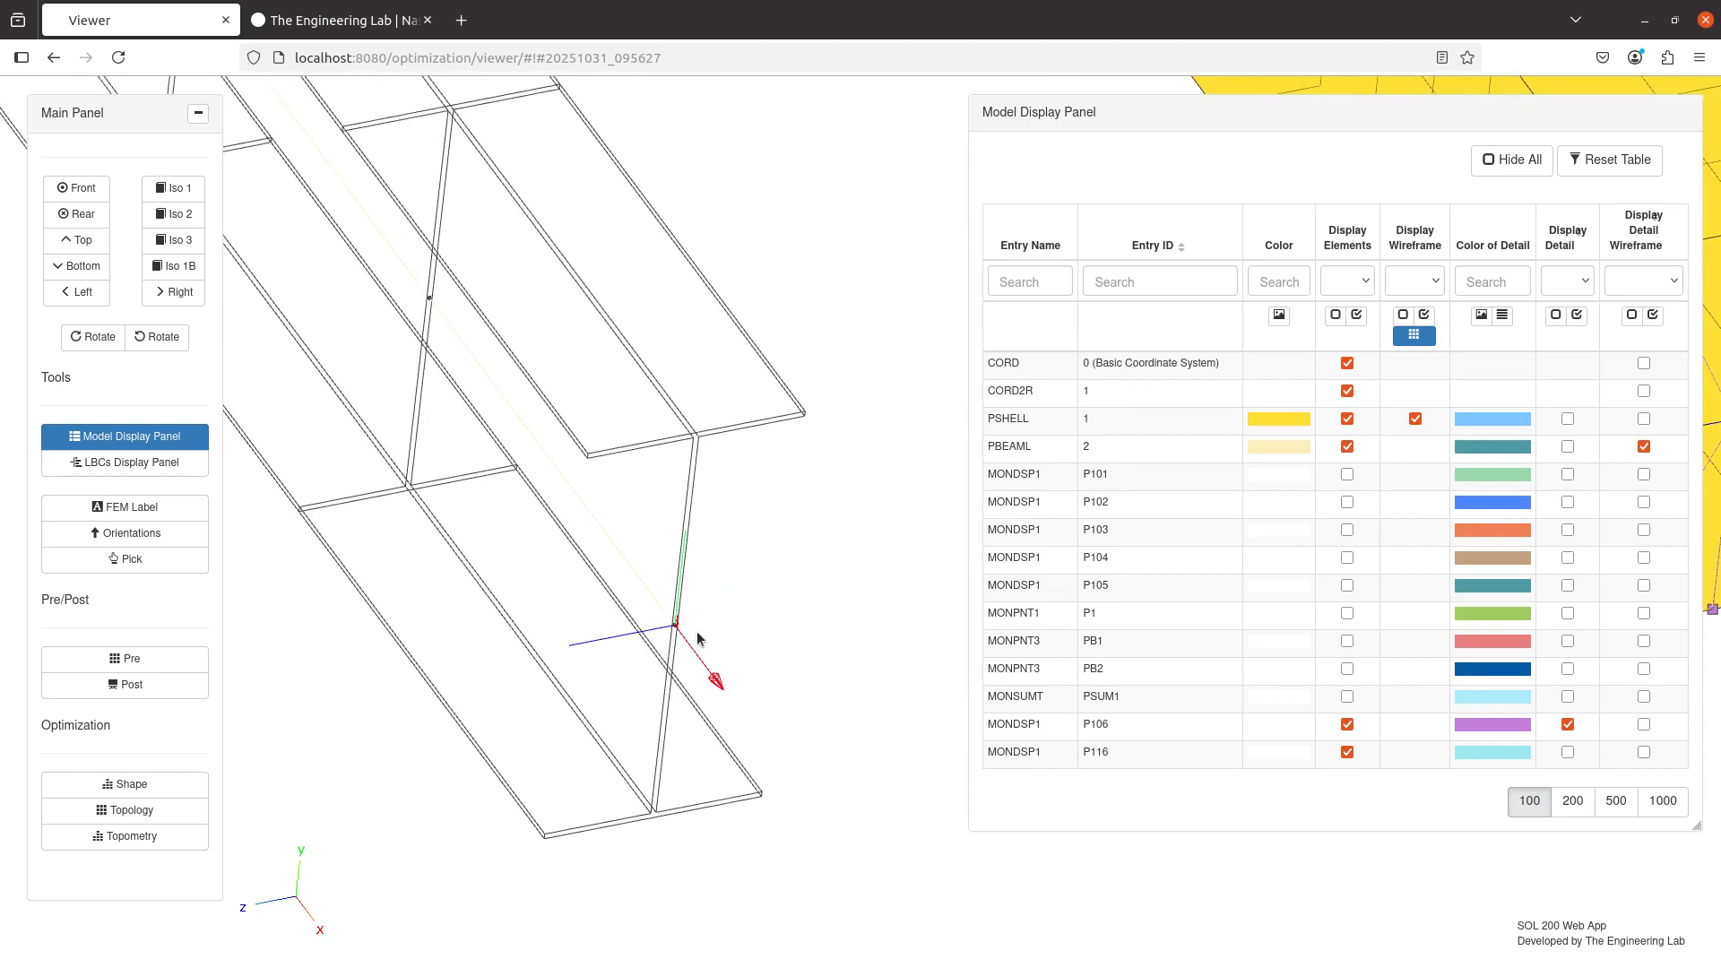
pyautogui.click(1644, 752)
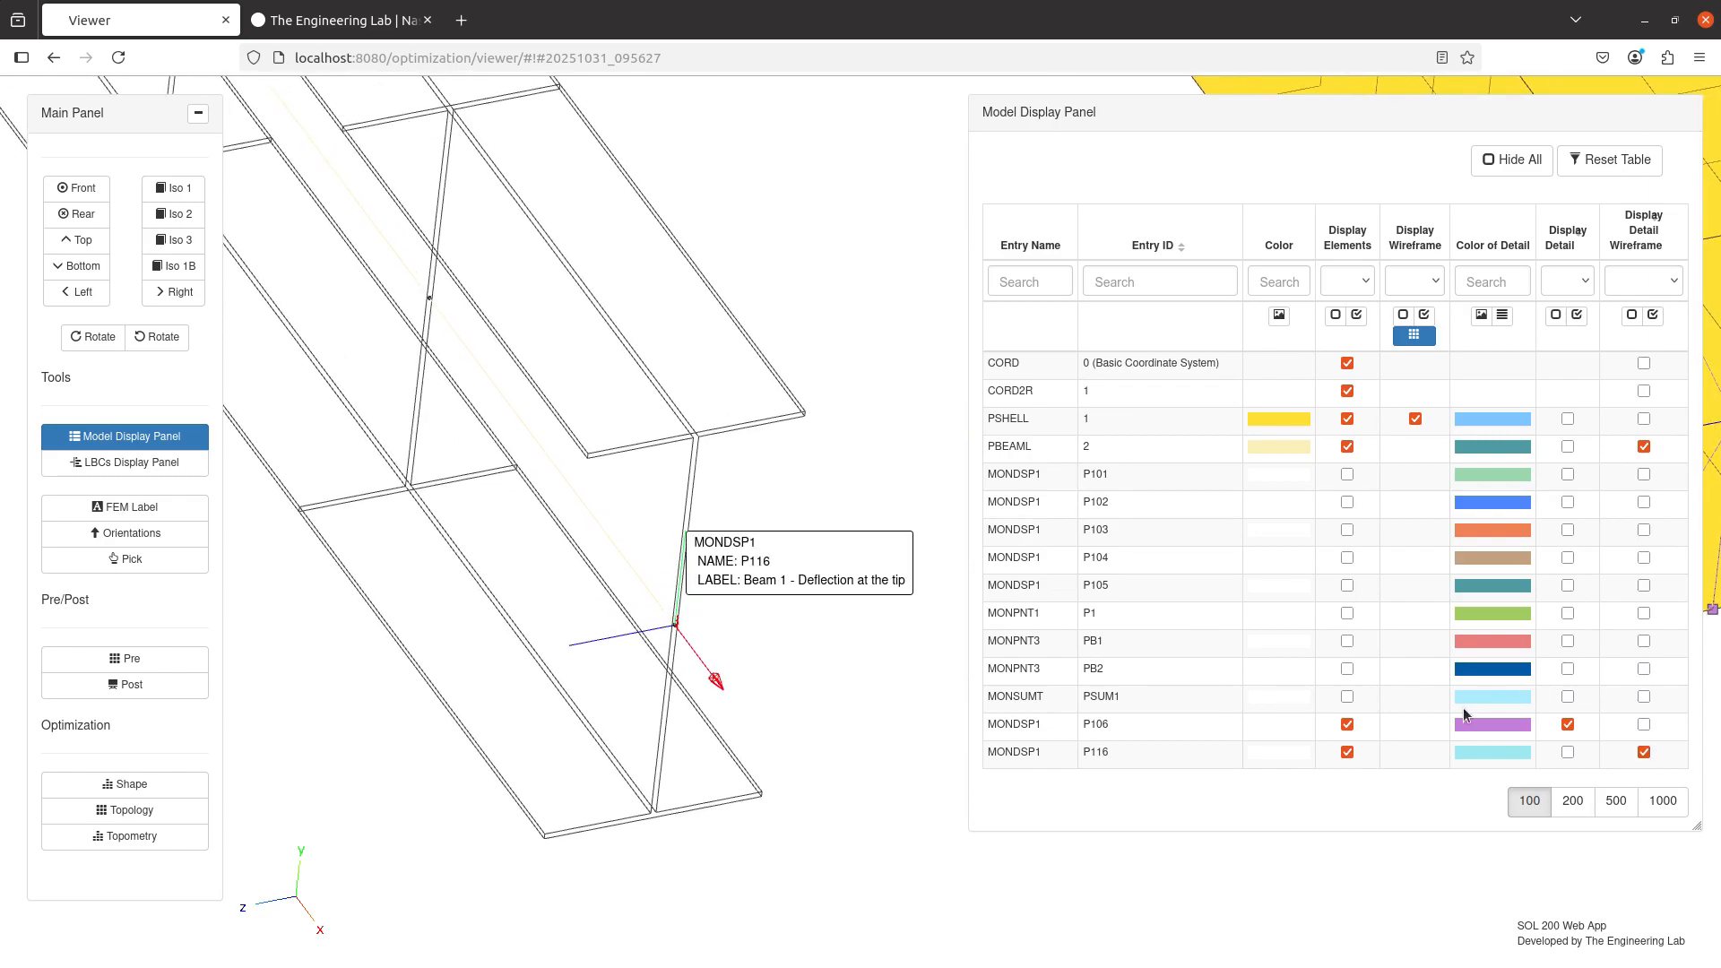
# - Display the detail of MONDSP1 P116 and inspect its grid point at the beam tip
pyautogui.click(1569, 753)
pyautogui.moveTo(749, 669); pyautogui.dragTo(730, 716)
pyautogui.scroll(3, 730, 716)
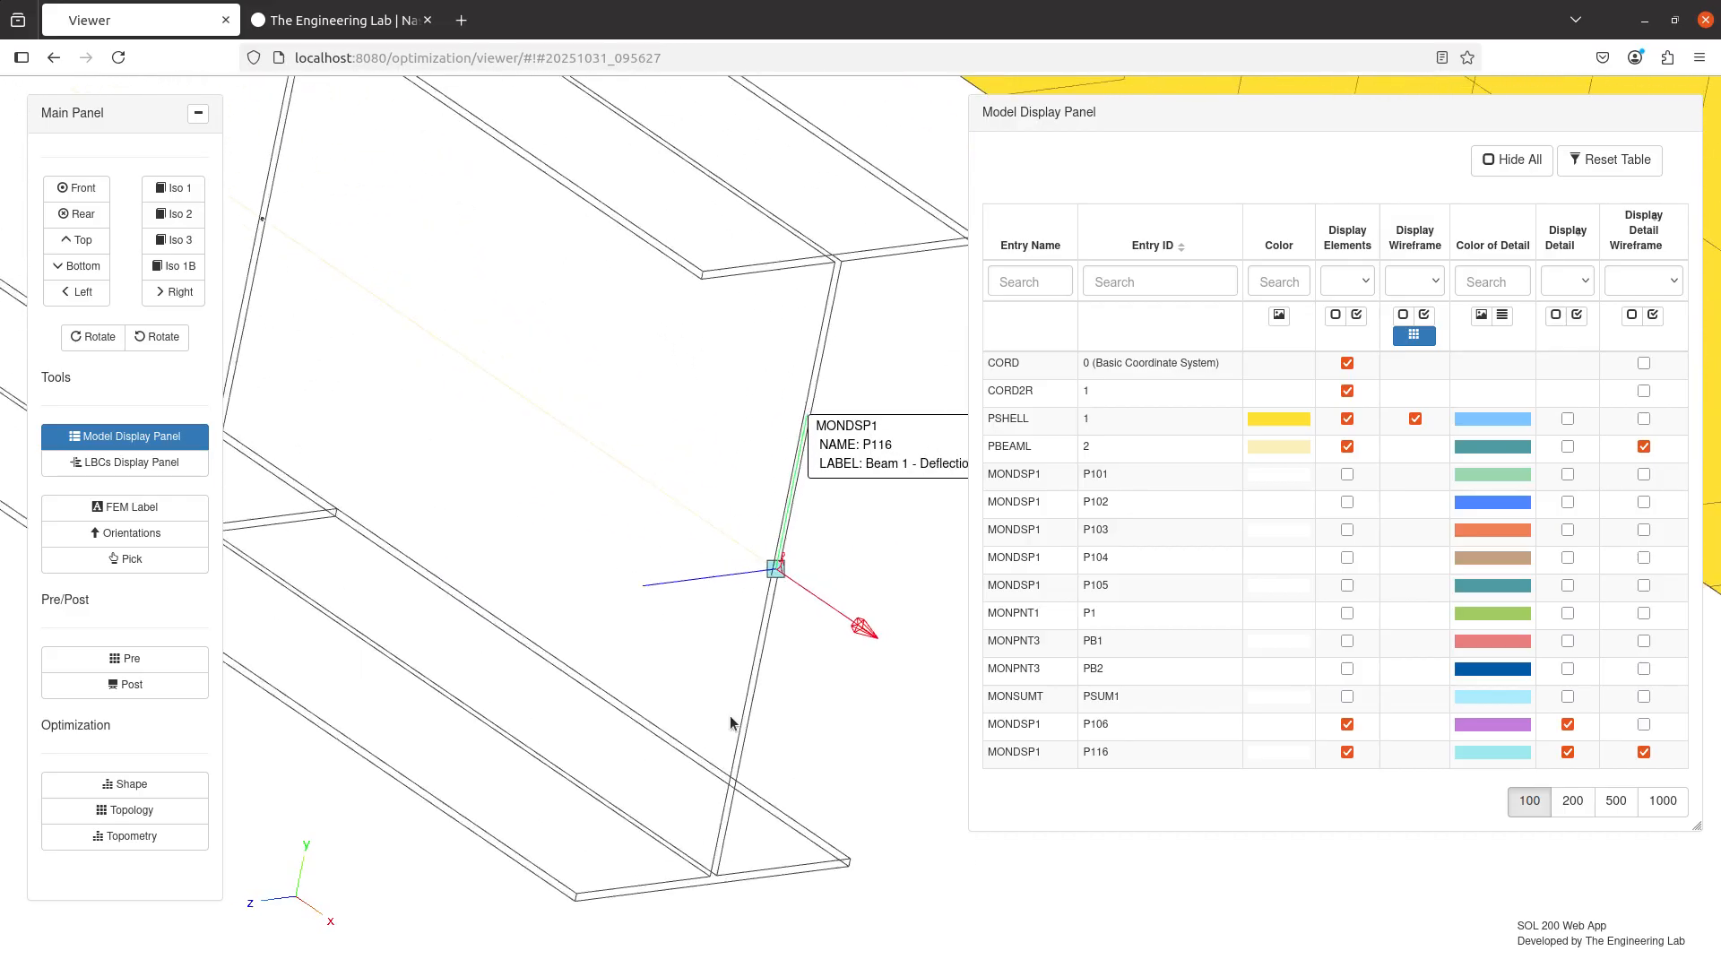
pyautogui.moveTo(727, 613)
pyautogui.mouseDown()
pyautogui.moveTo(761, 638)
pyautogui.moveTo(741, 623)
pyautogui.mouseUp()
pyautogui.scroll(3, 761, 637)
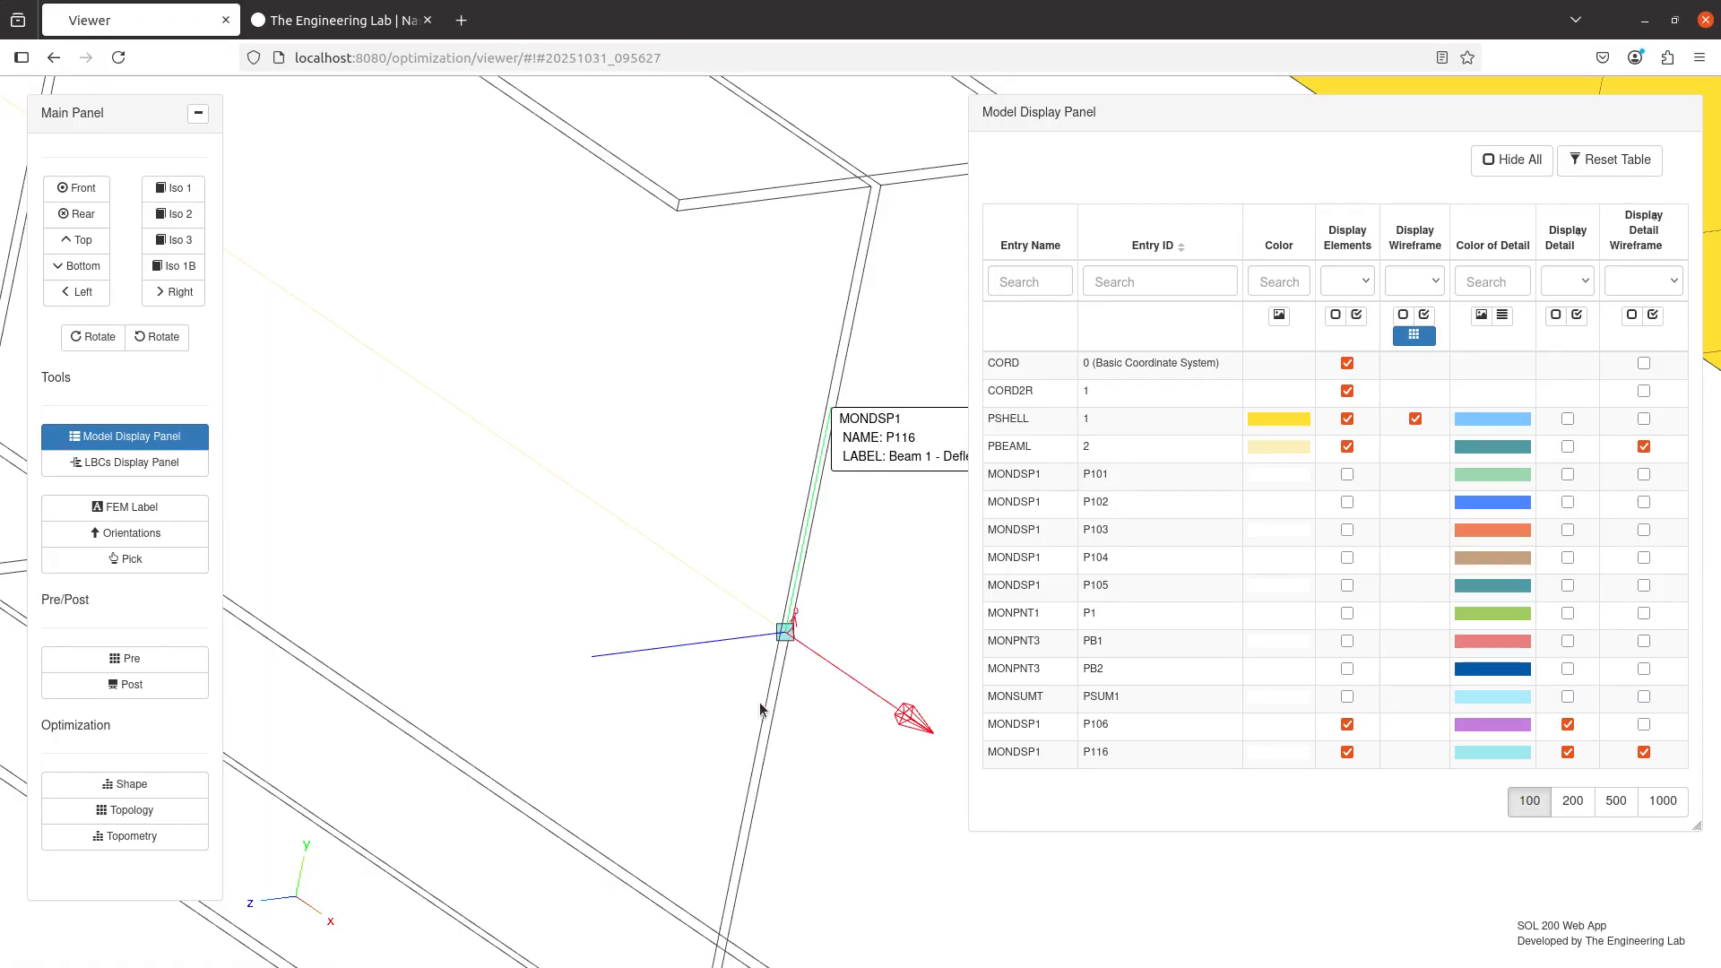
pyautogui.scroll(-2, 789, 638)
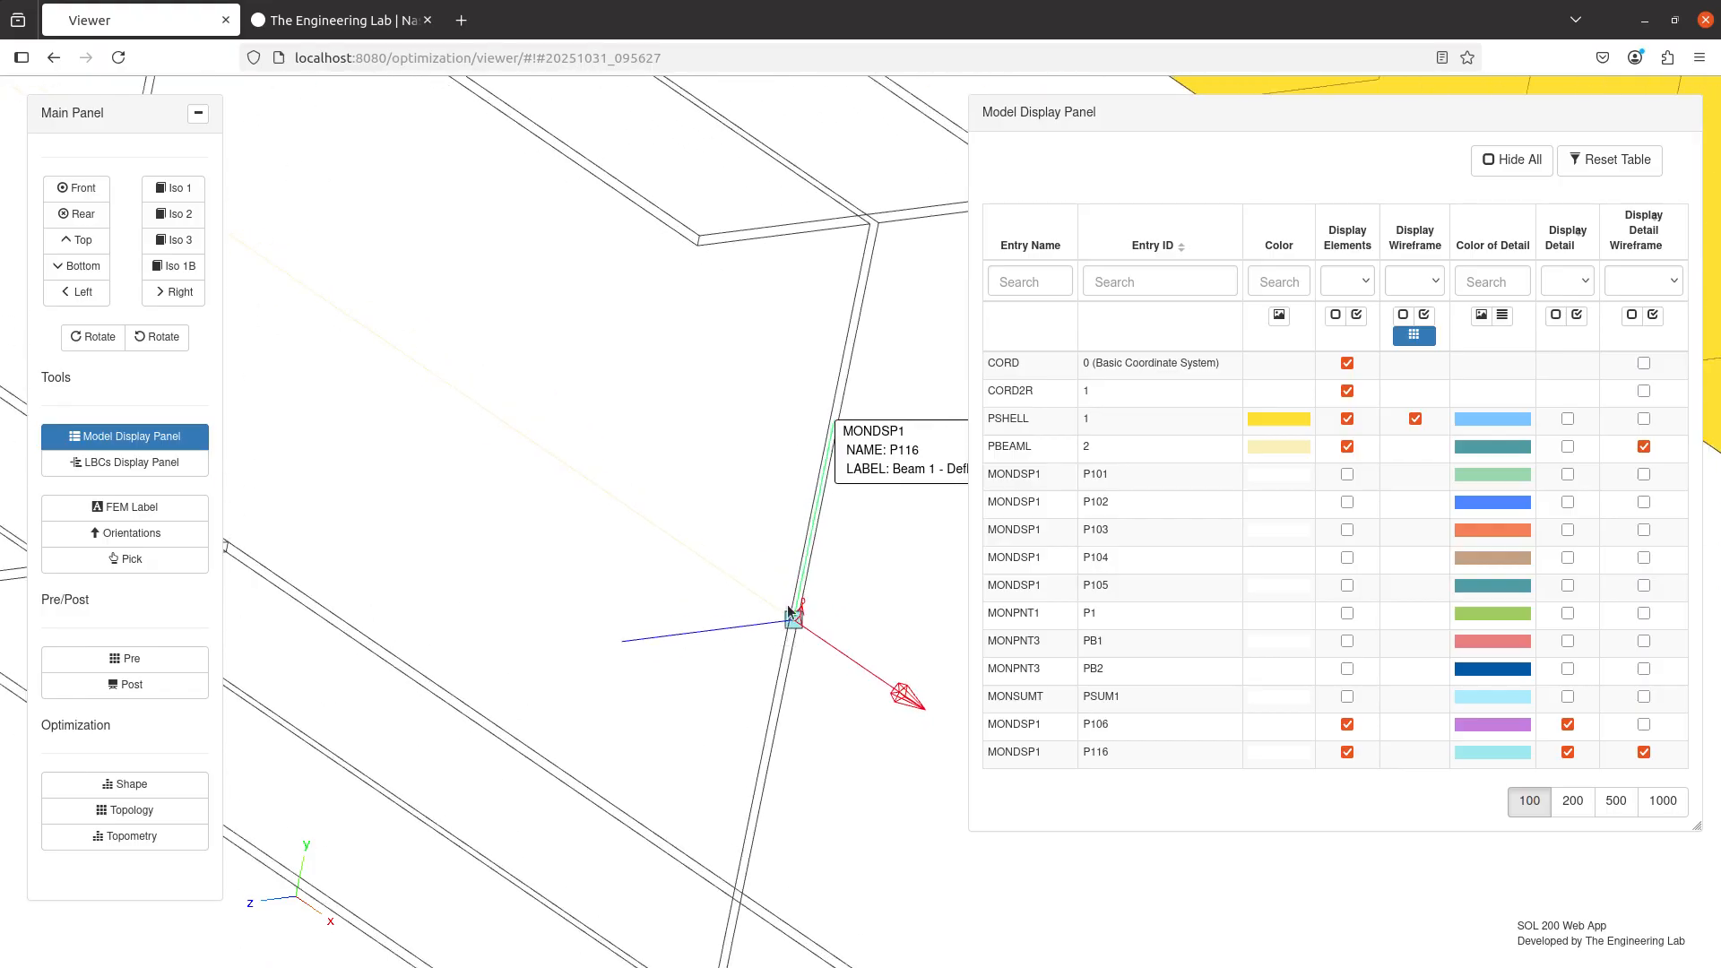
pyautogui.scroll(-2, 785, 632)
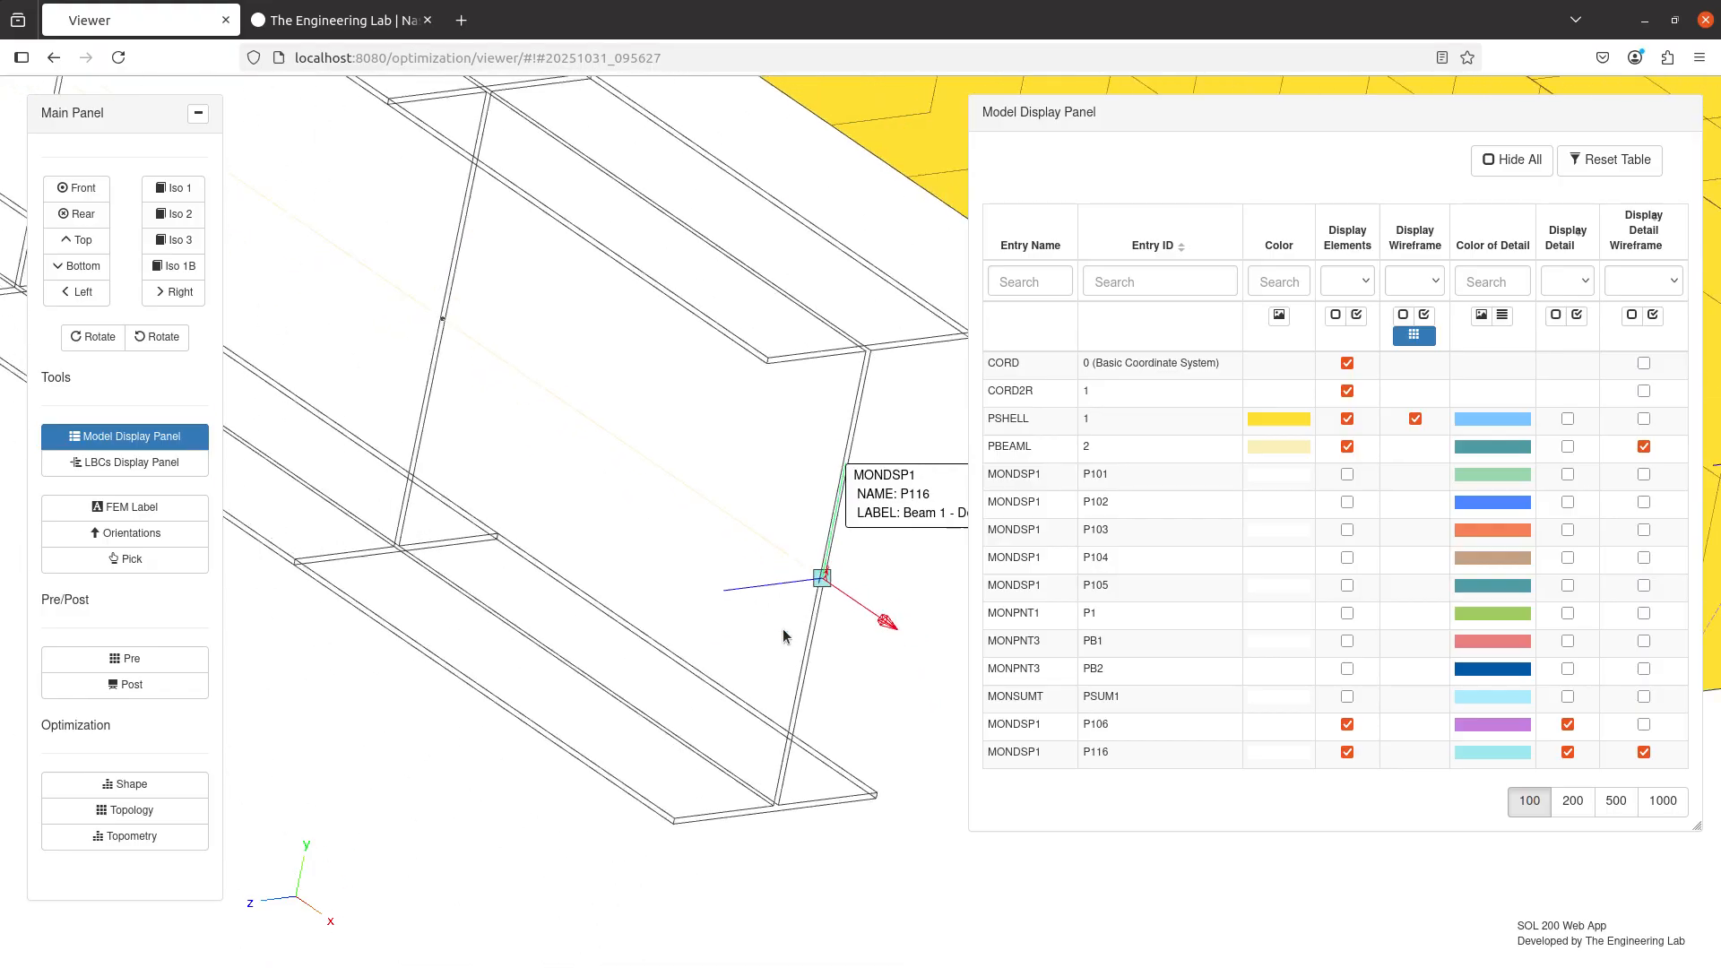
# - Examine the MONDSP1 P106 monitor point and its connected nodes at the shell beam's free end
pyautogui.moveTo(783, 630); pyautogui.dragTo(306, 676)
pyautogui.scroll(3, 609, 629)
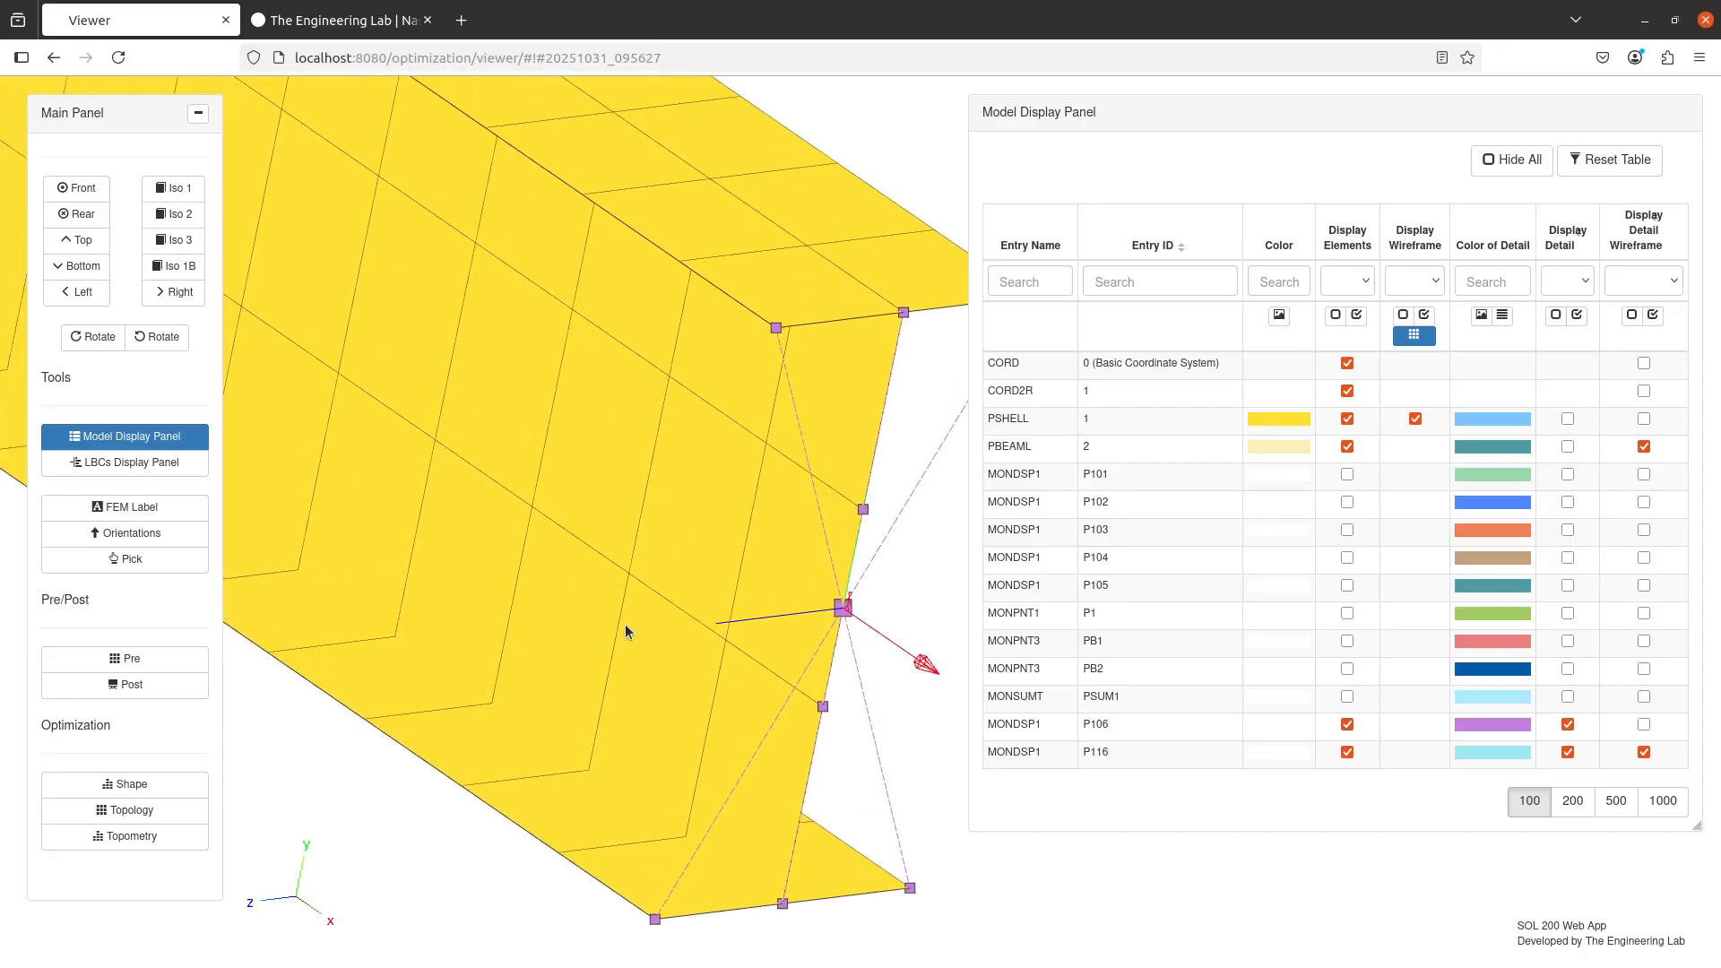
pyautogui.moveTo(637, 613); pyautogui.dragTo(483, 545)
pyautogui.scroll(1, 626, 555)
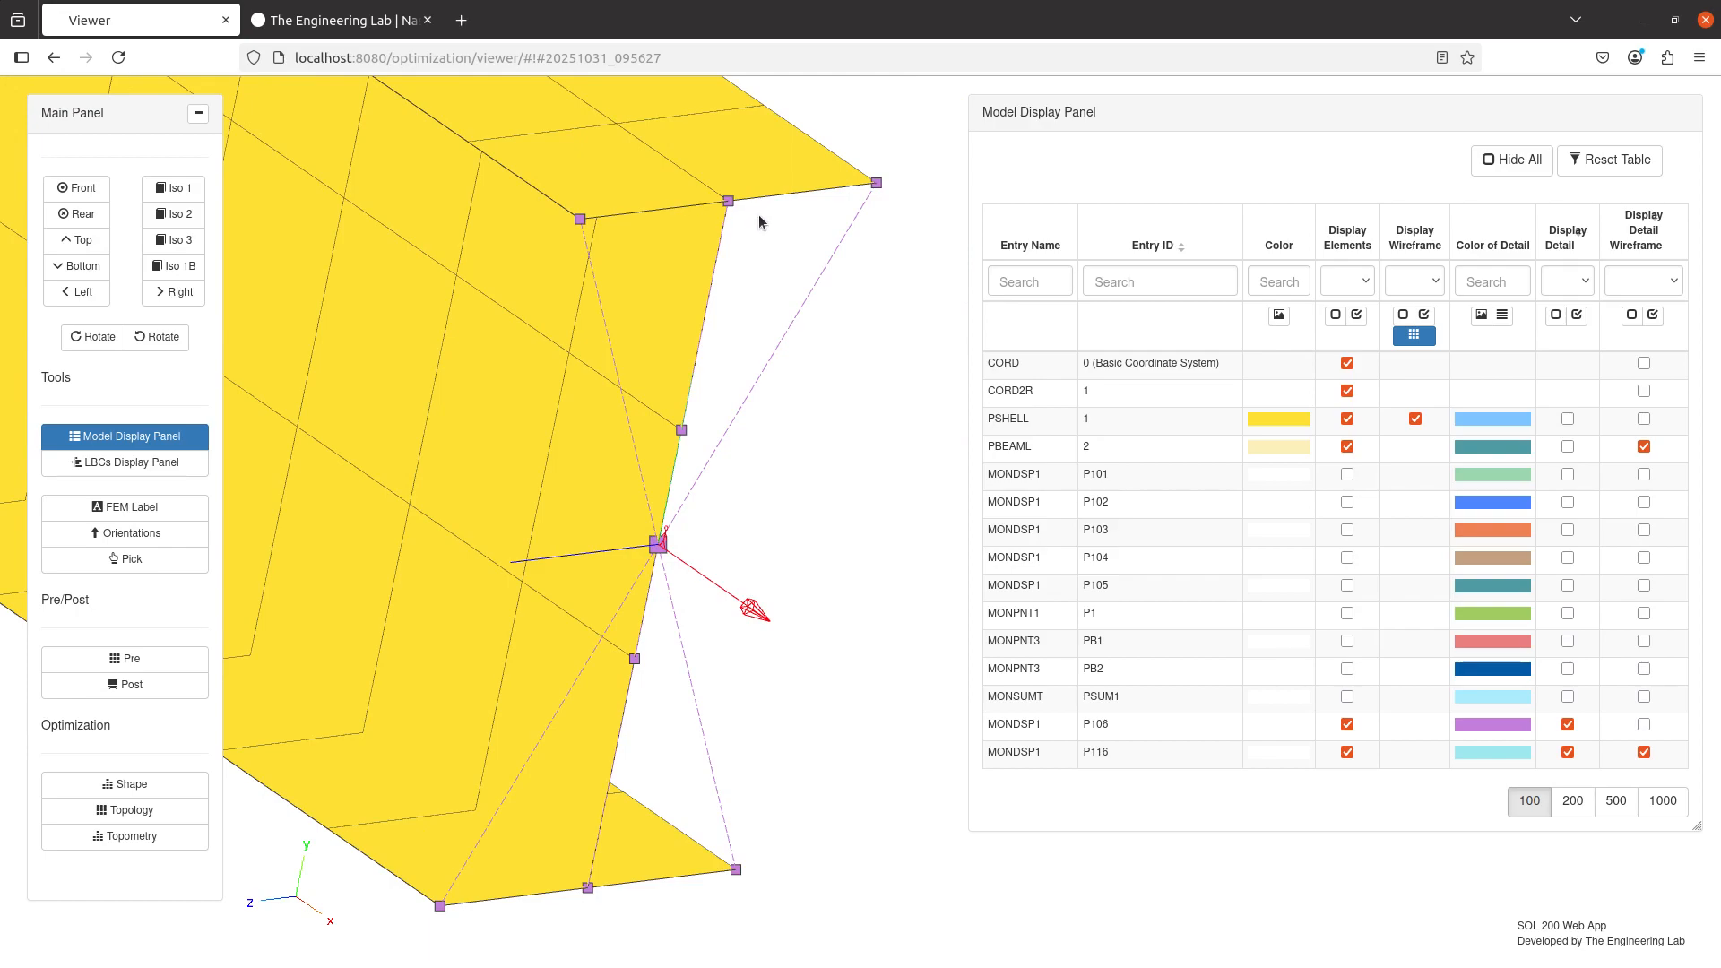
pyautogui.scroll(-5, 751, 403)
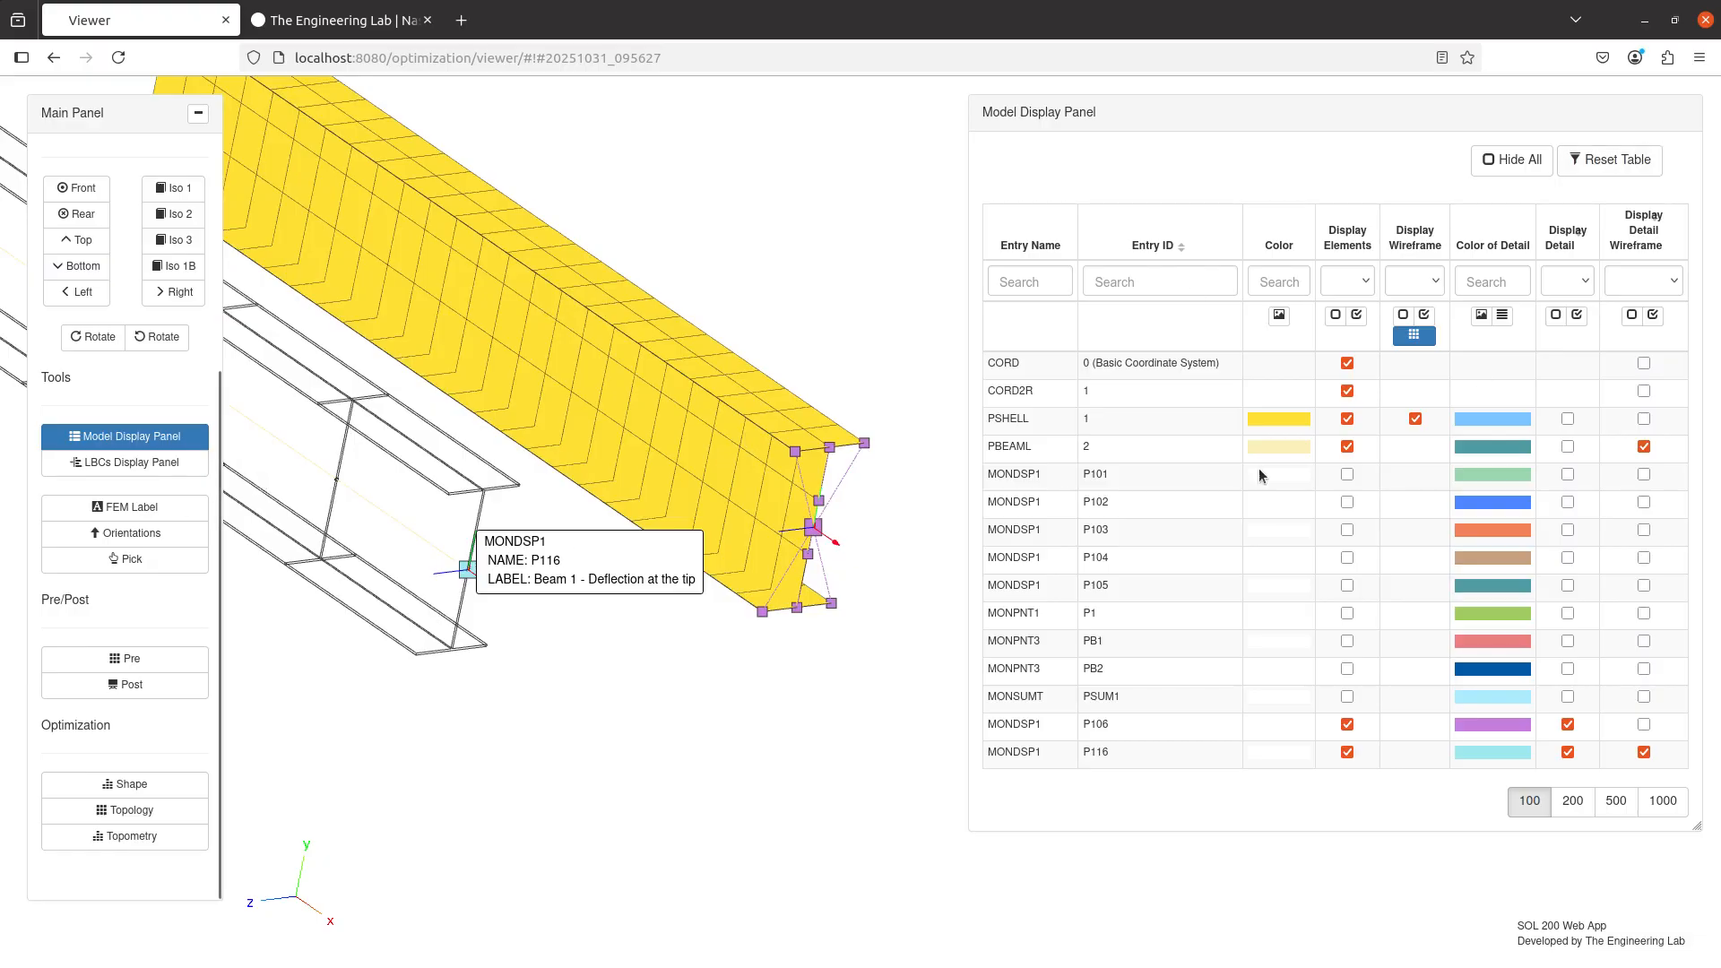
# - Find the MONITOR case control command with the search term "monit" and check its line in the BDF output
pyautogui.click(115, 661)
pyautogui.scroll(2, 454, 507)
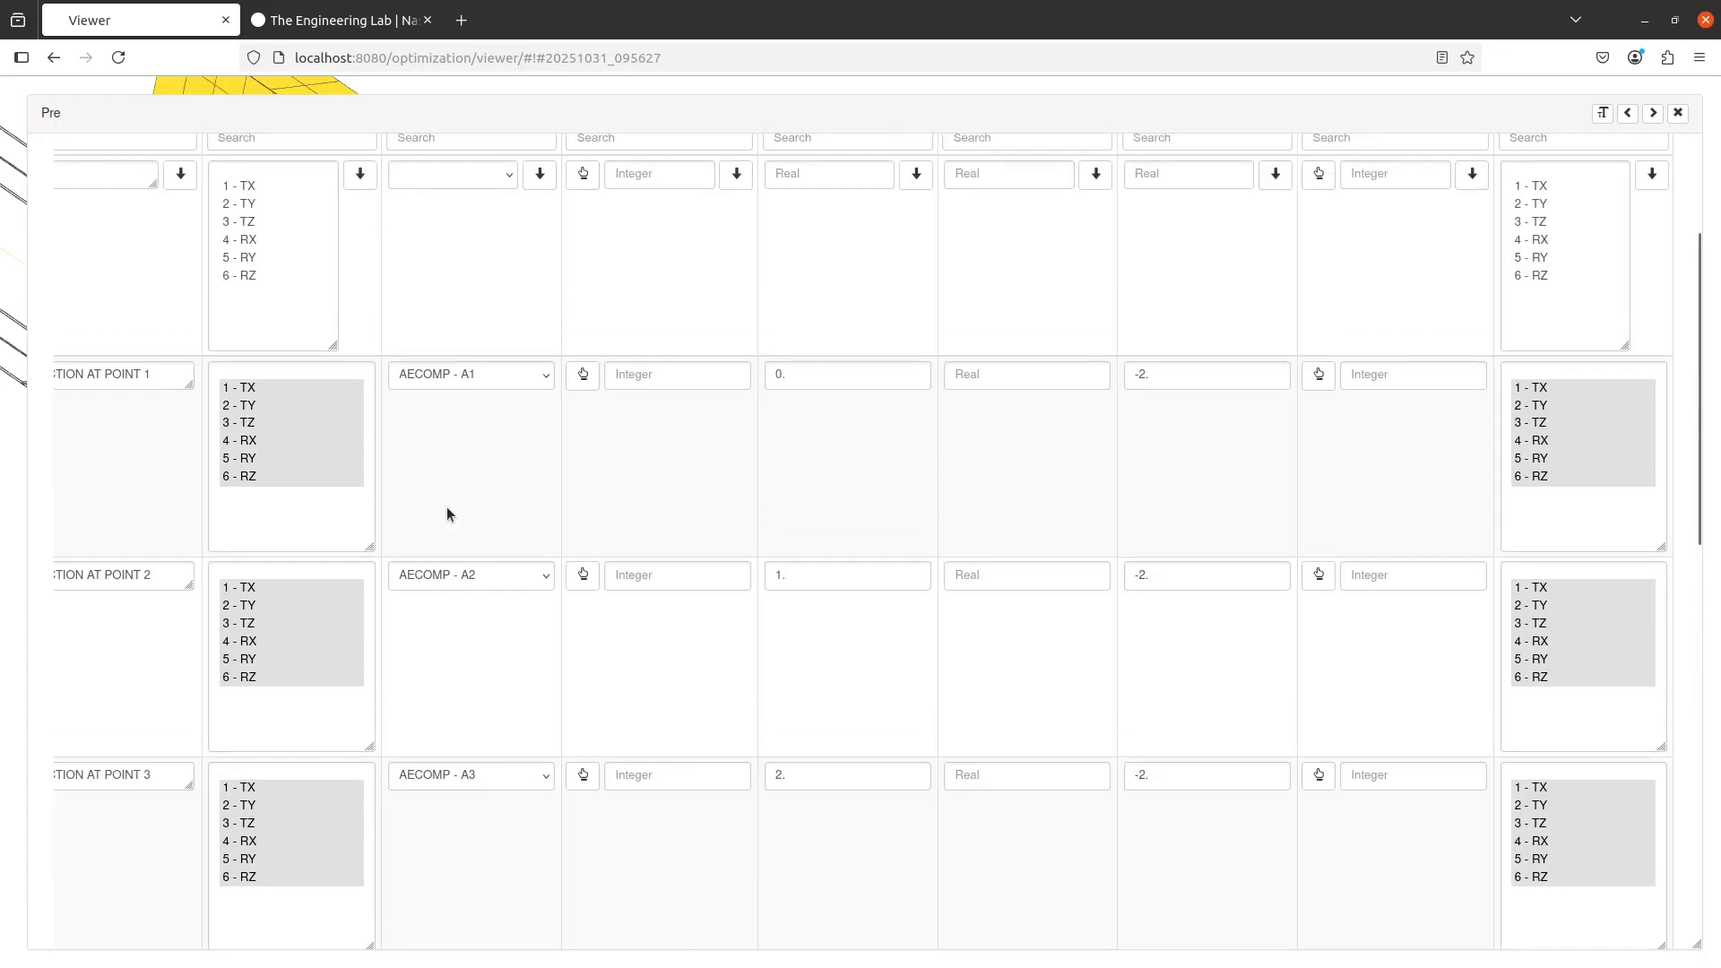
pyautogui.scroll(3, 447, 507)
pyautogui.click(484, 192)
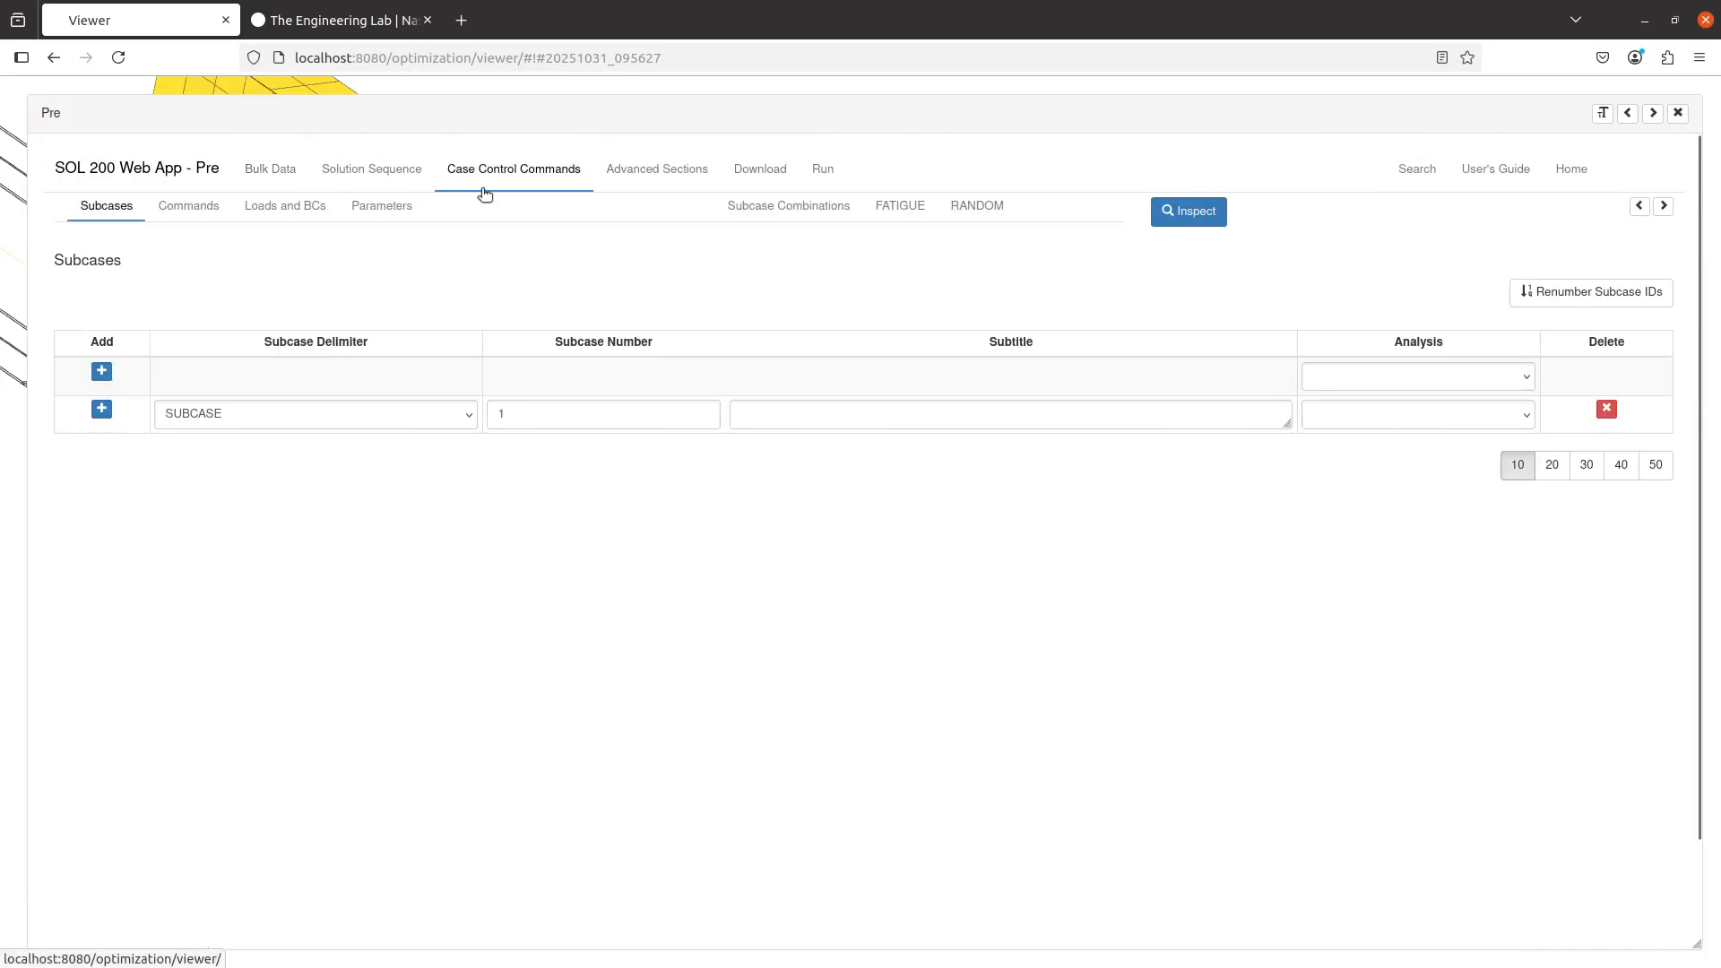
pyautogui.click(184, 206)
pyautogui.click(288, 395)
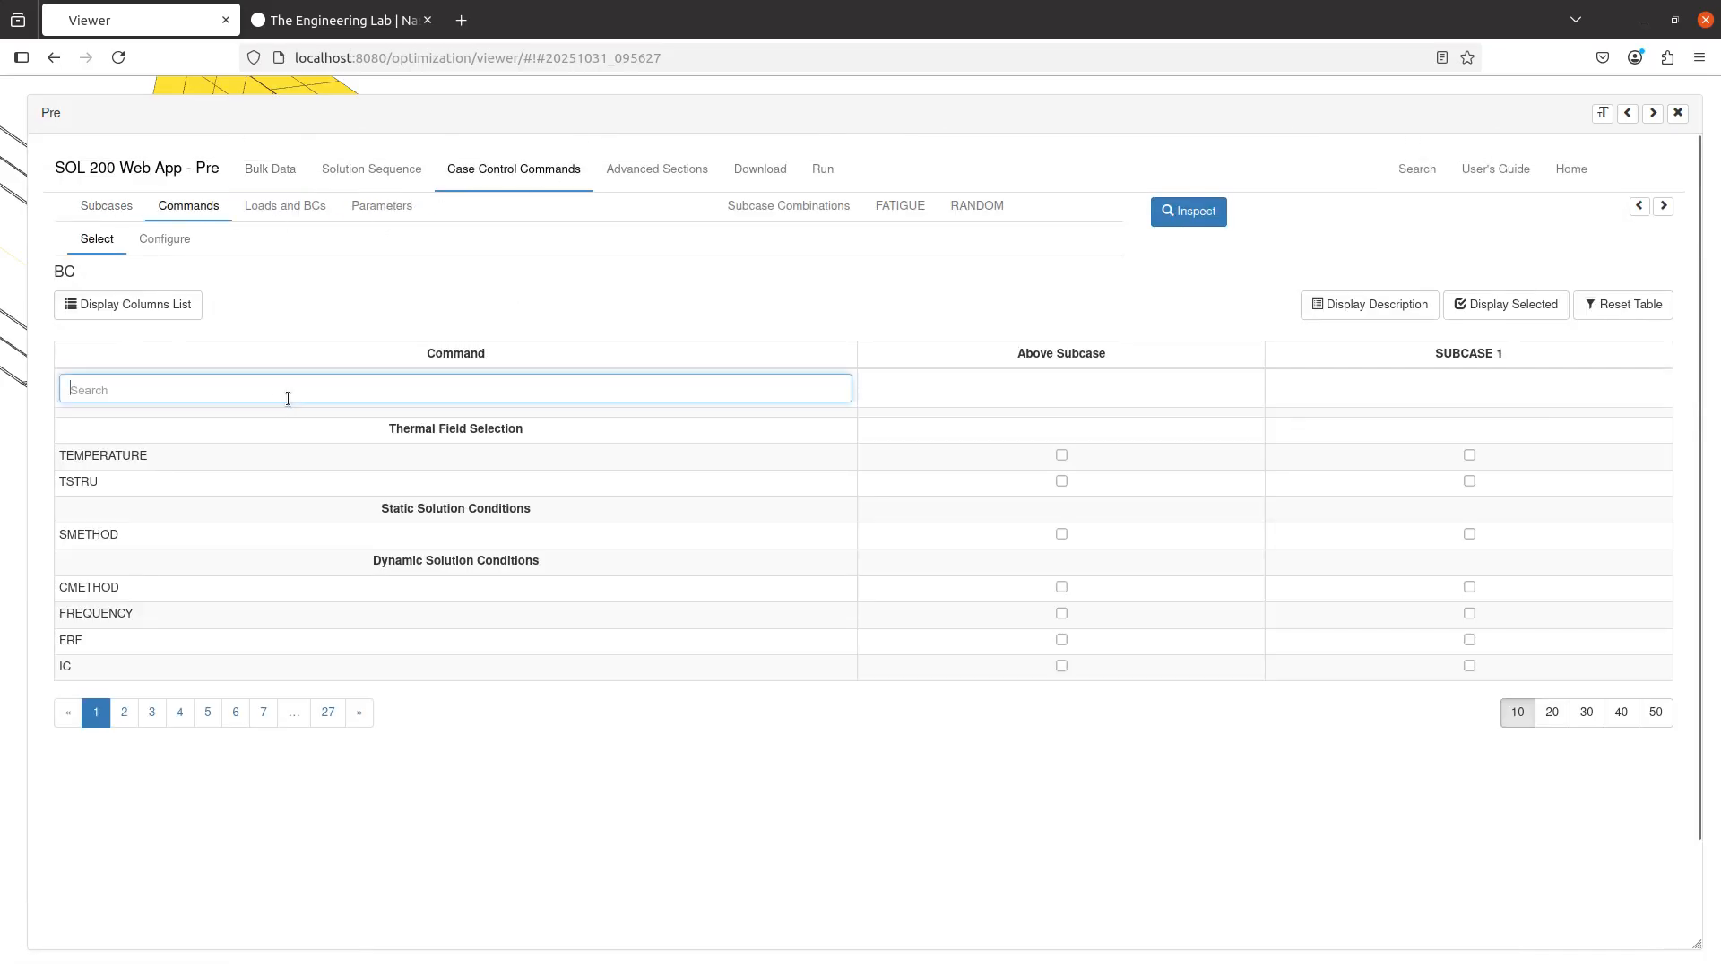
pyautogui.write('monit')
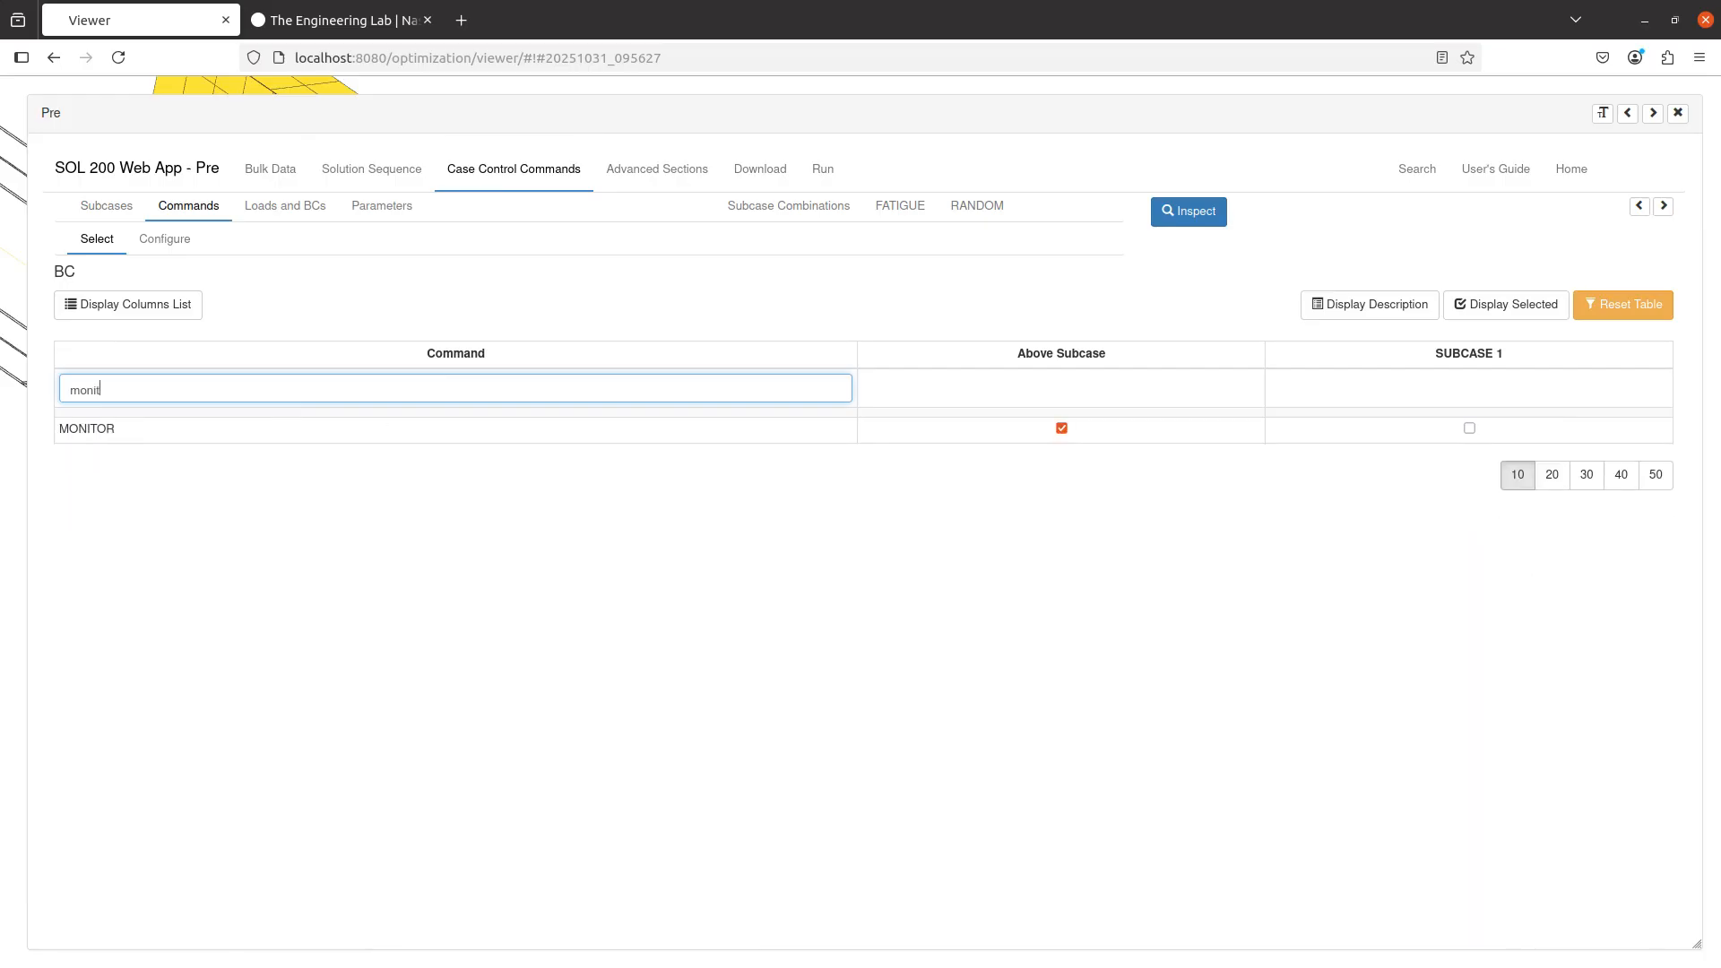
pyautogui.click(1638, 210)
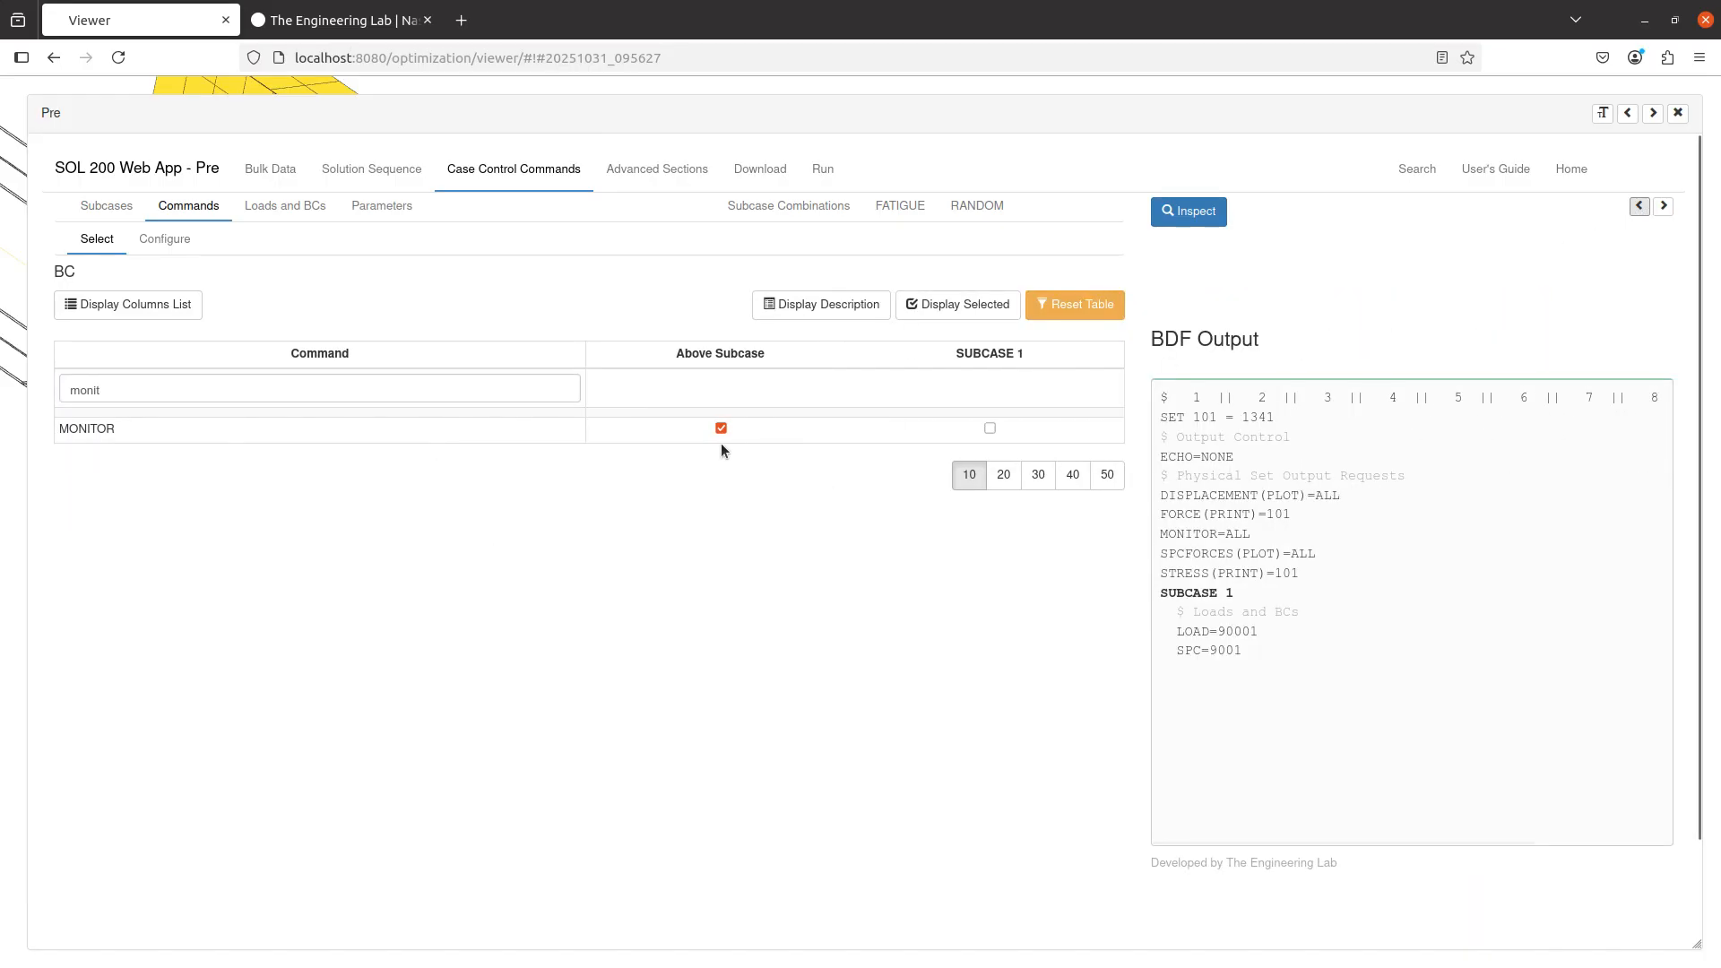
pyautogui.tripleClick(1207, 535)
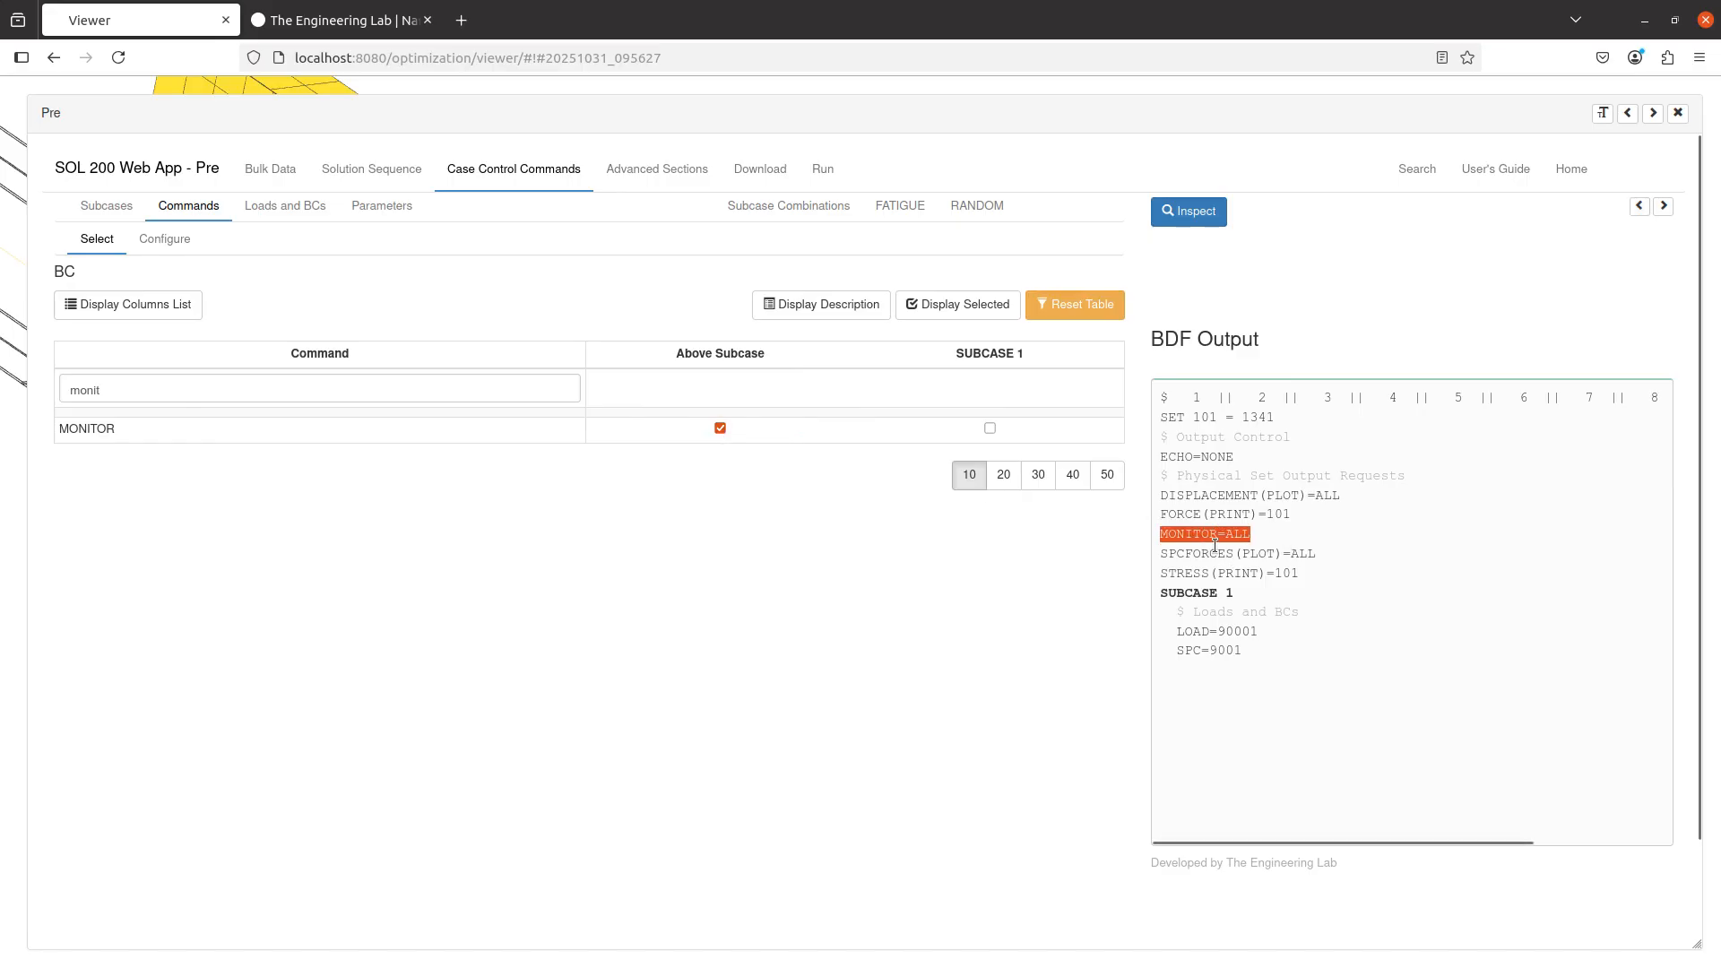
# - Set the above-subcase MONITOR command's option right of the equal sign to ALL, and review the BDF download options
pyautogui.click(179, 247)
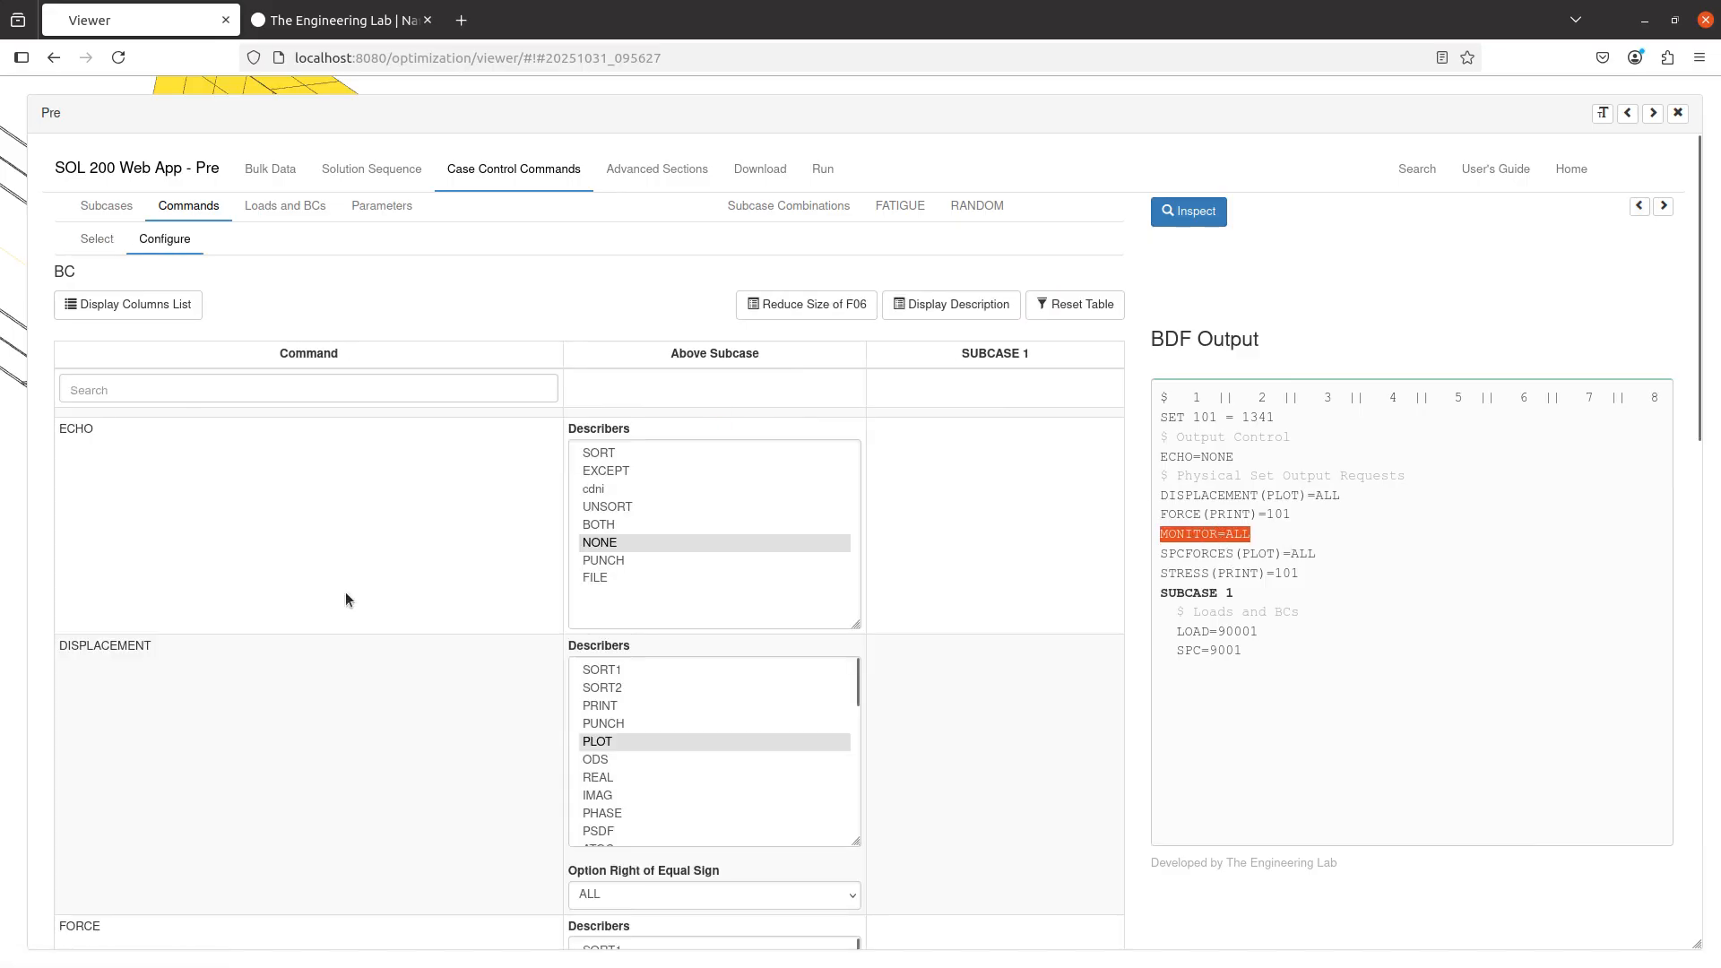
pyautogui.scroll(-8, 346, 592)
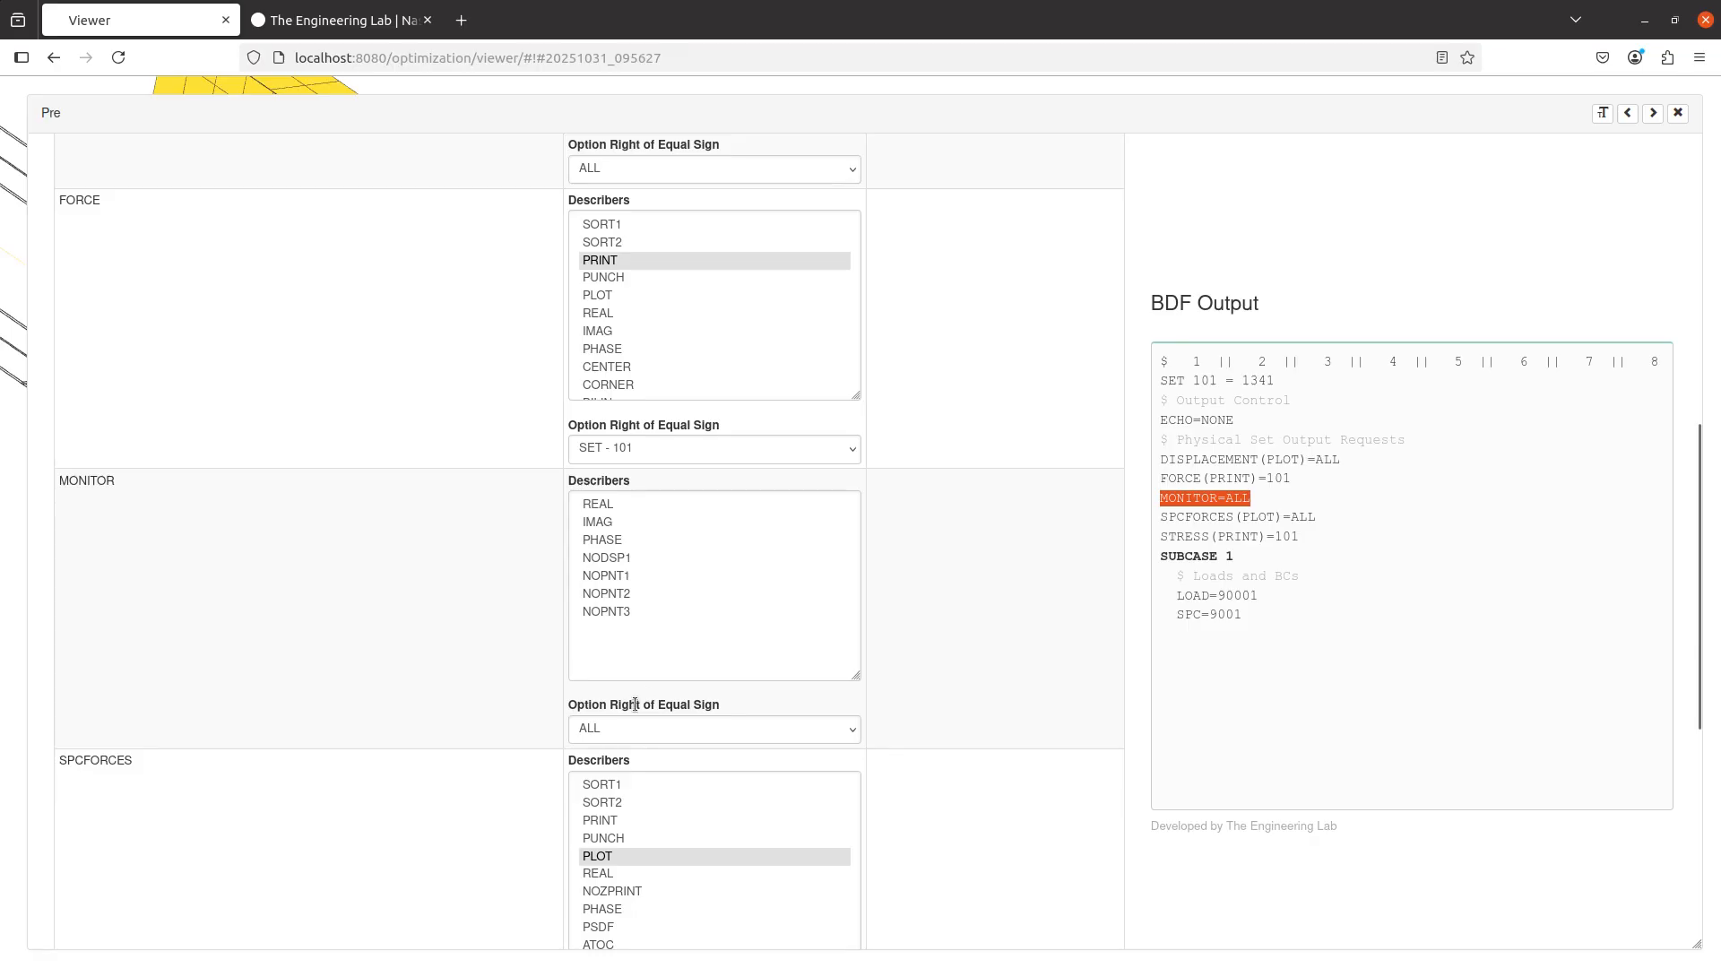
pyautogui.click(587, 728)
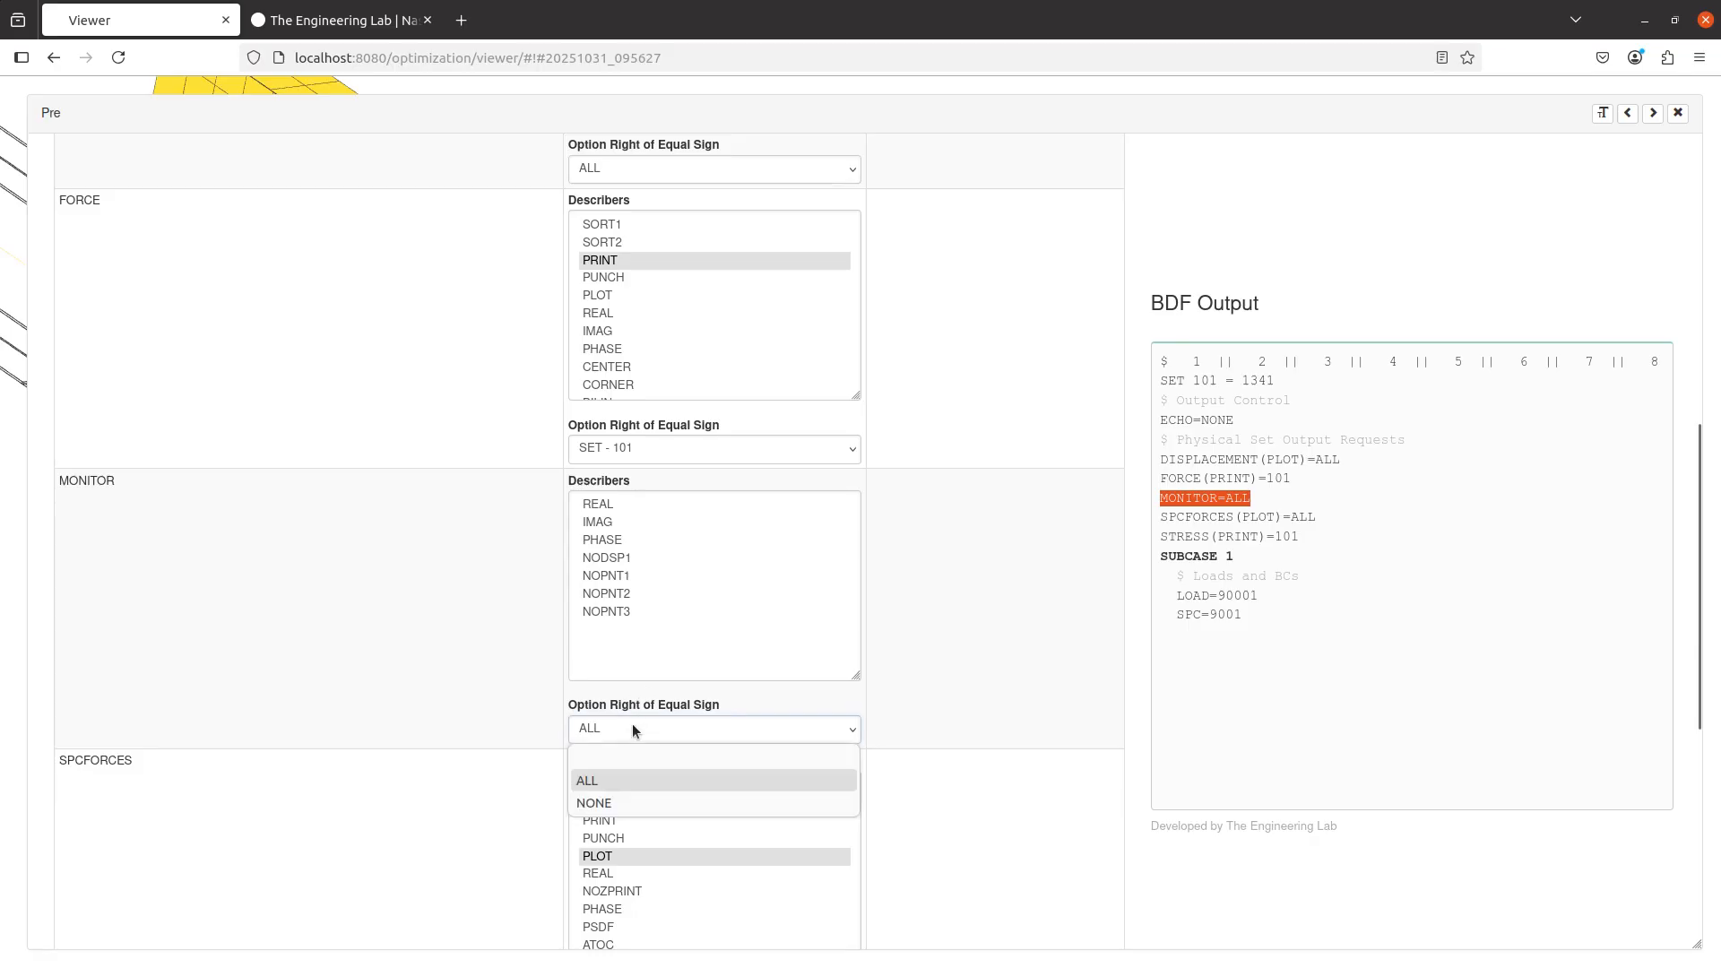
pyautogui.click(601, 785)
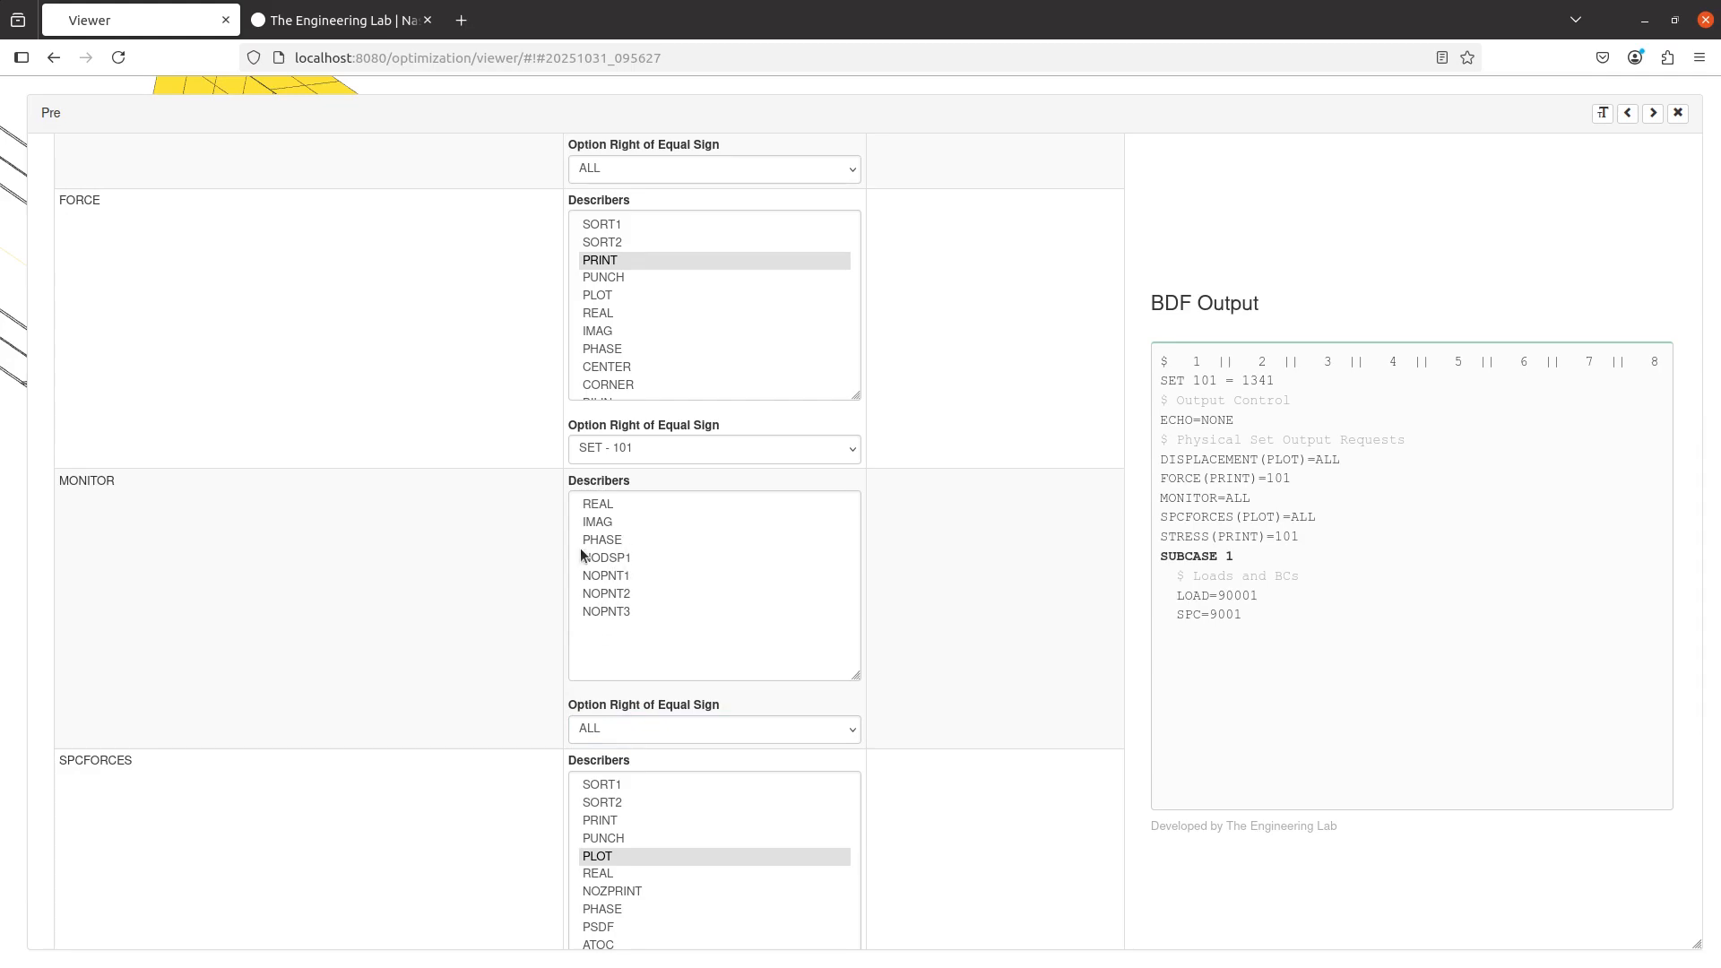
pyautogui.scroll(10, 514, 592)
pyautogui.click(760, 168)
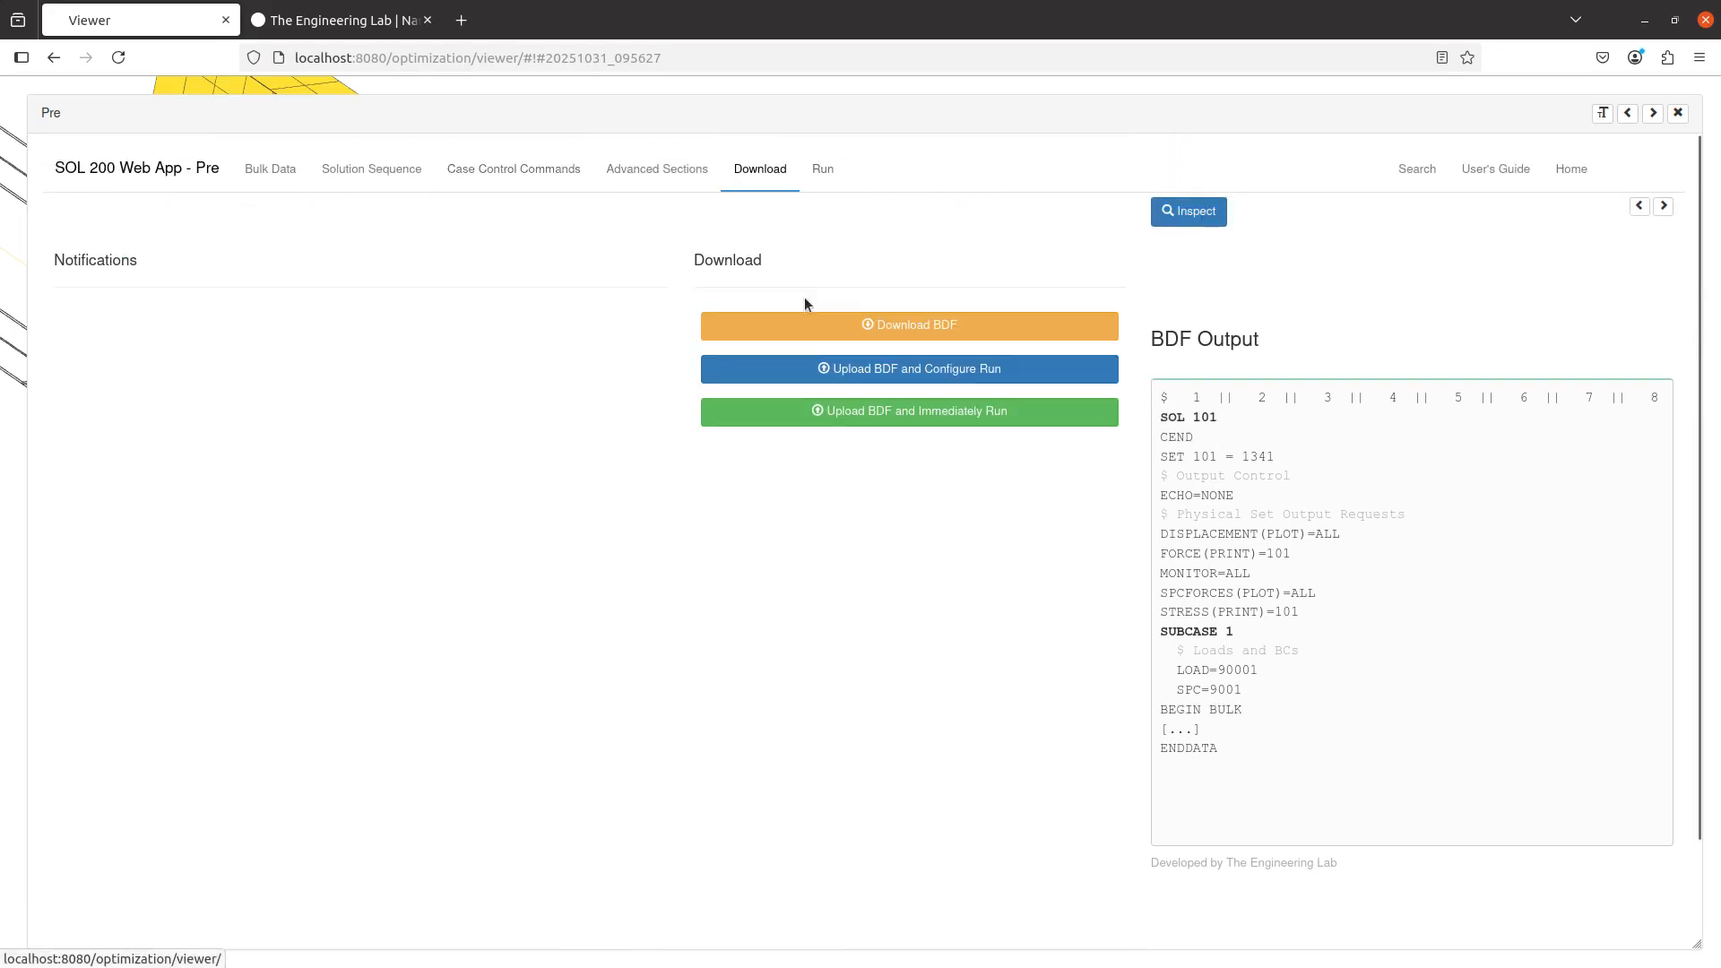
pyautogui.click(1678, 113)
# - Show the nodal displacement results and label the ten maximum values on the model
pyautogui.click(125, 684)
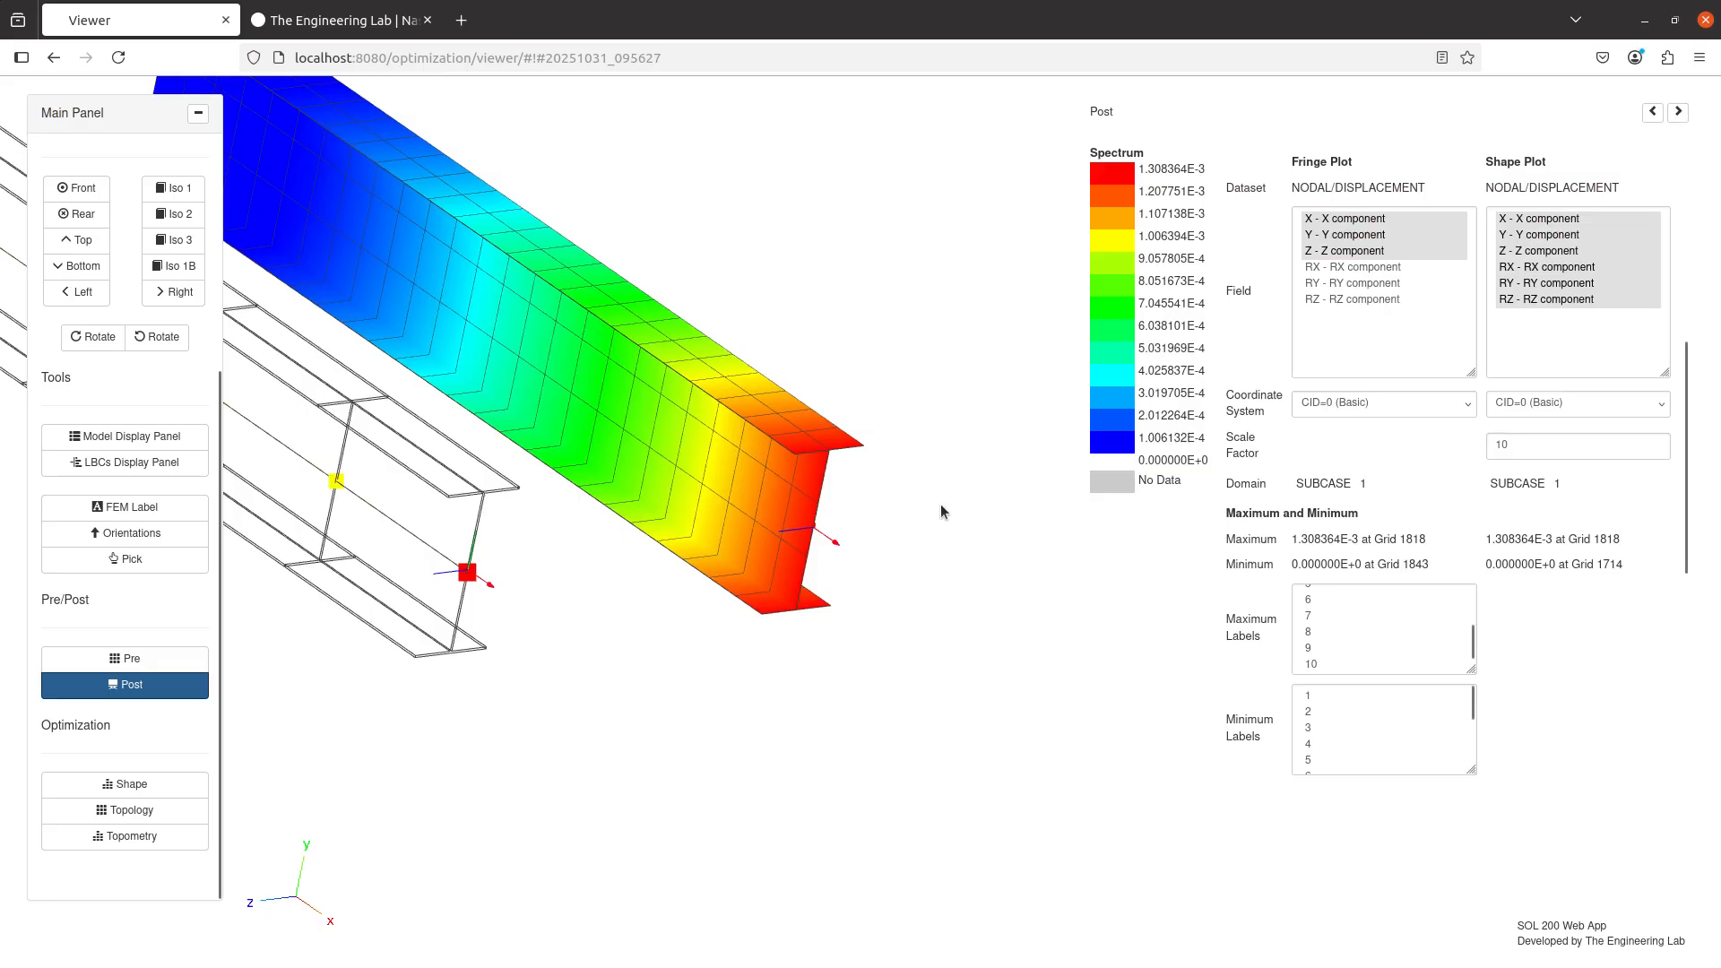
pyautogui.scroll(1, 1332, 636)
pyautogui.scroll(2, 1332, 627)
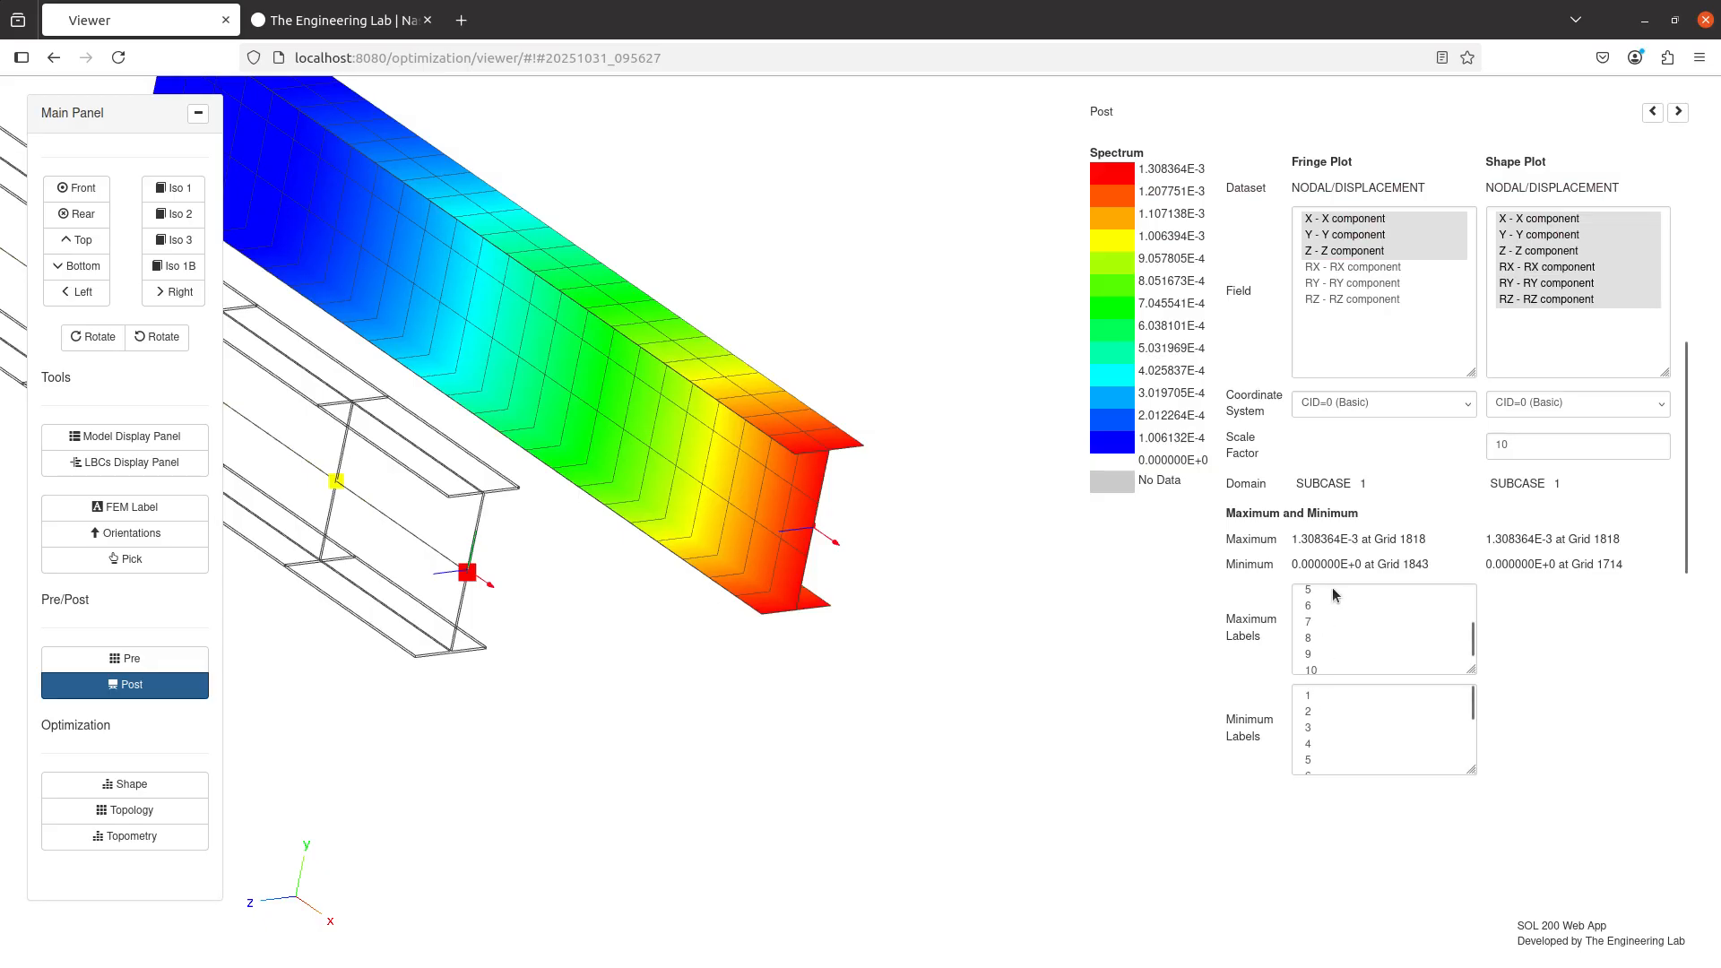
pyautogui.click(1332, 594)
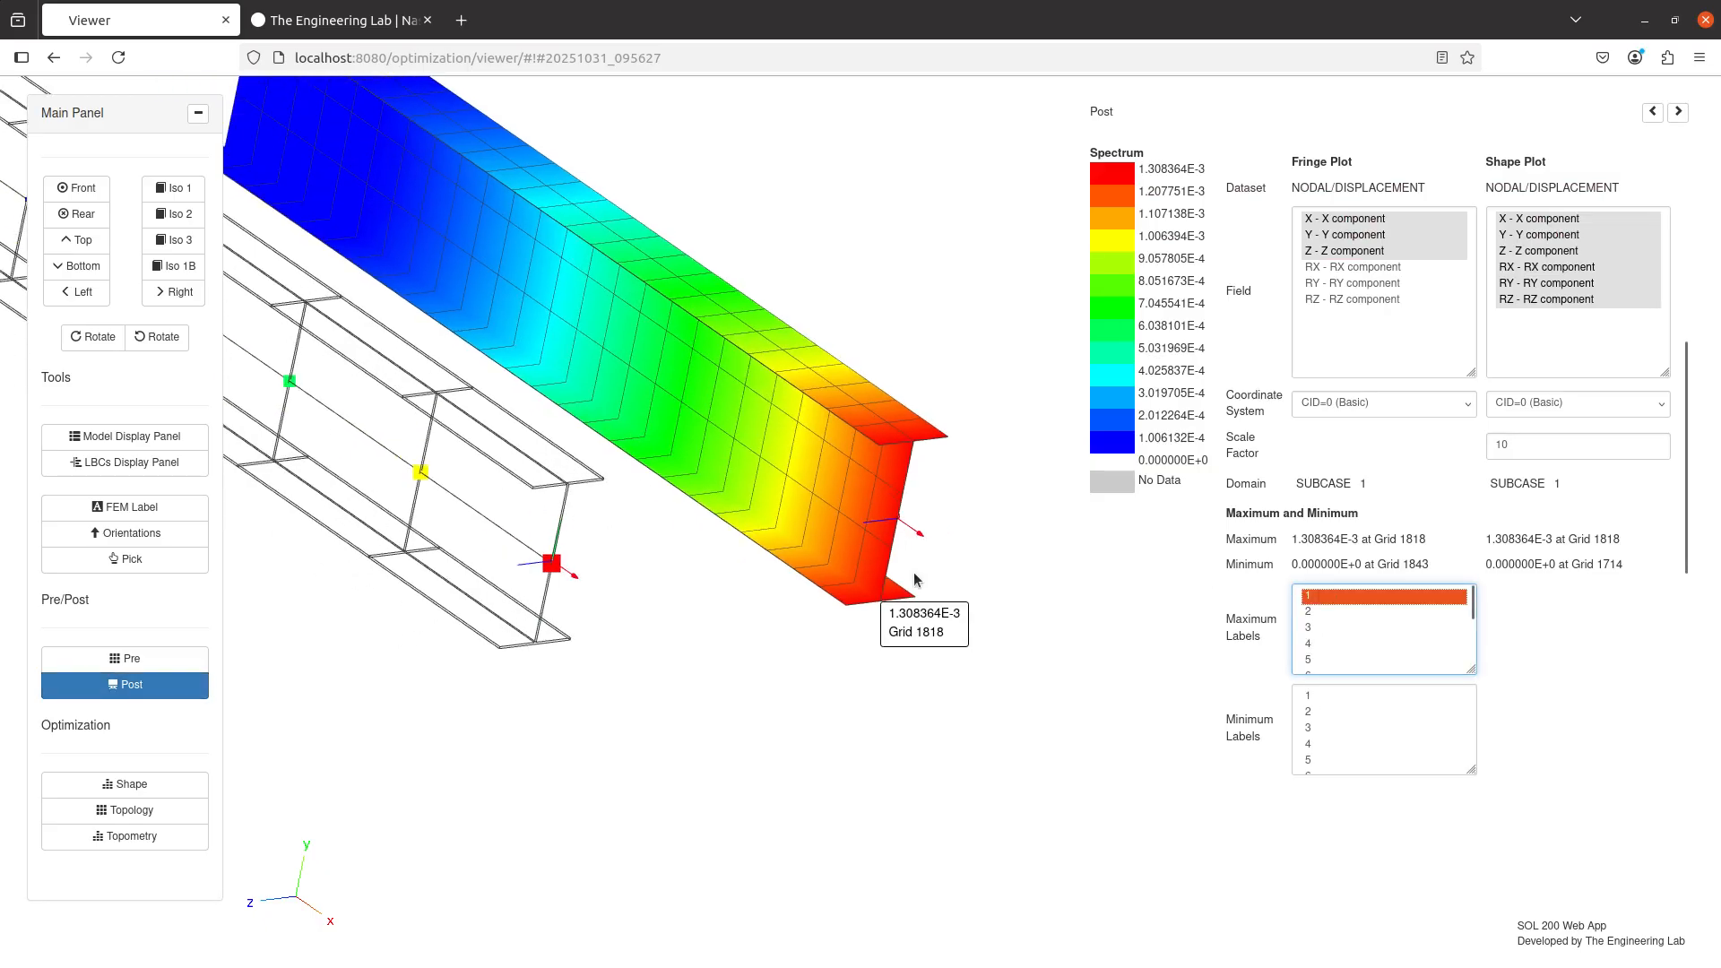
pyautogui.hotkey('ctrl', 'a')
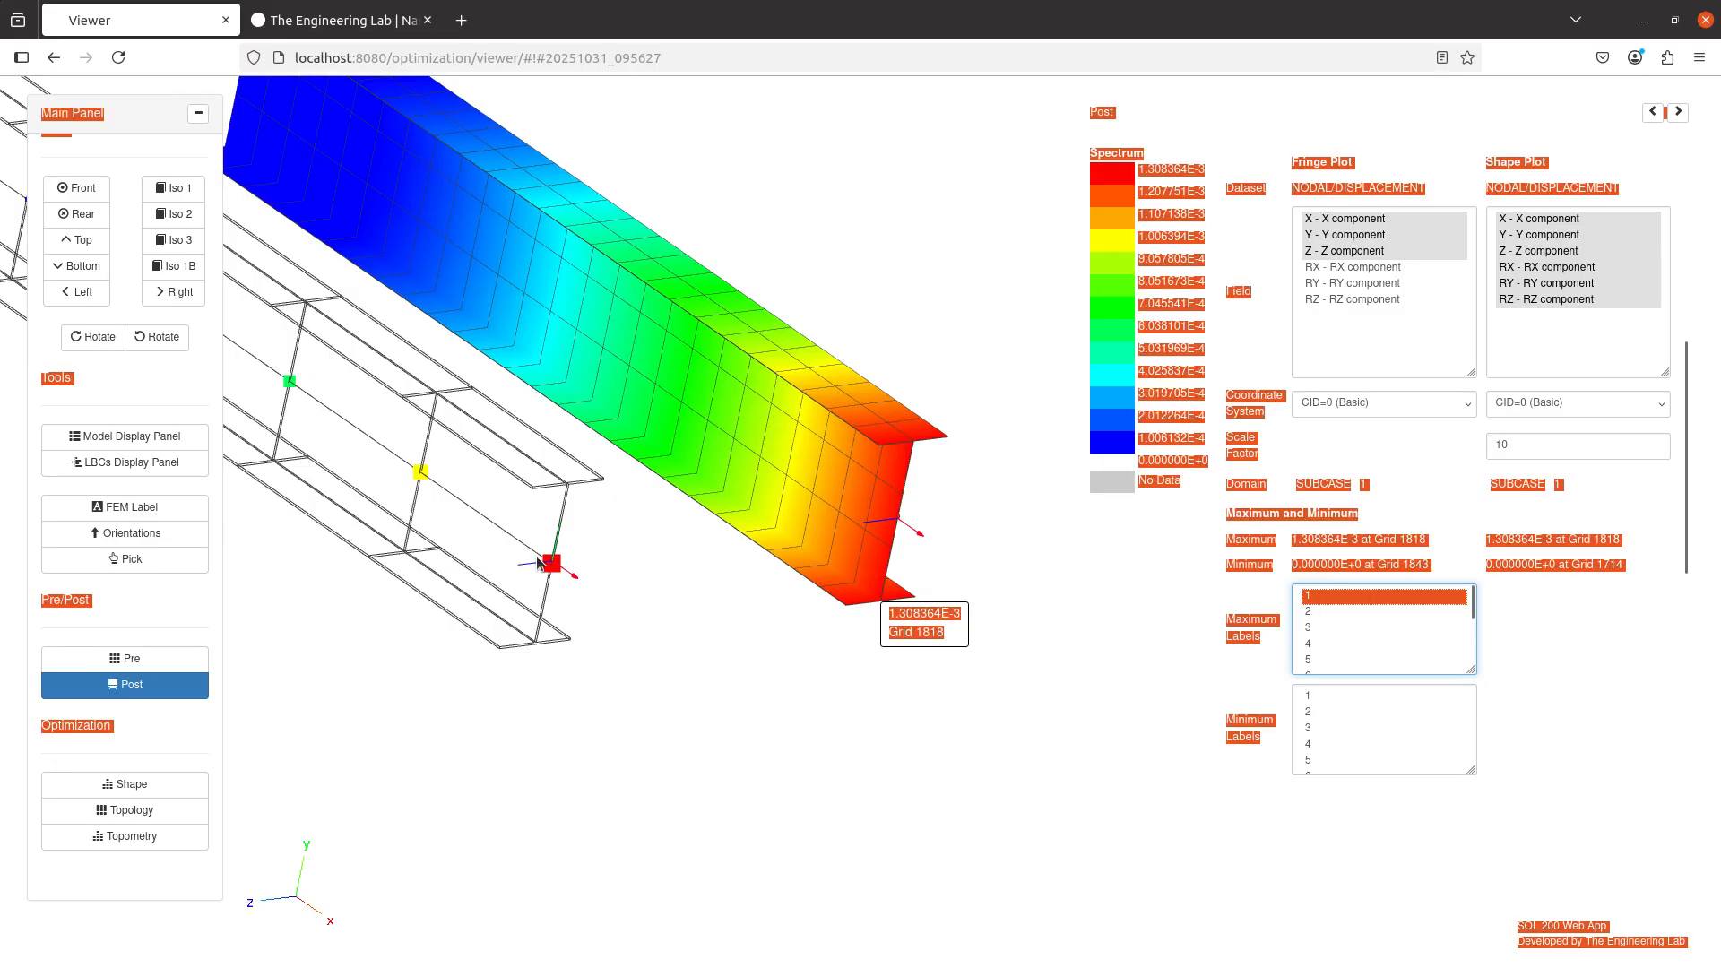
pyautogui.click(1395, 613)
pyautogui.moveTo(1367, 599); pyautogui.dragTo(1335, 659)
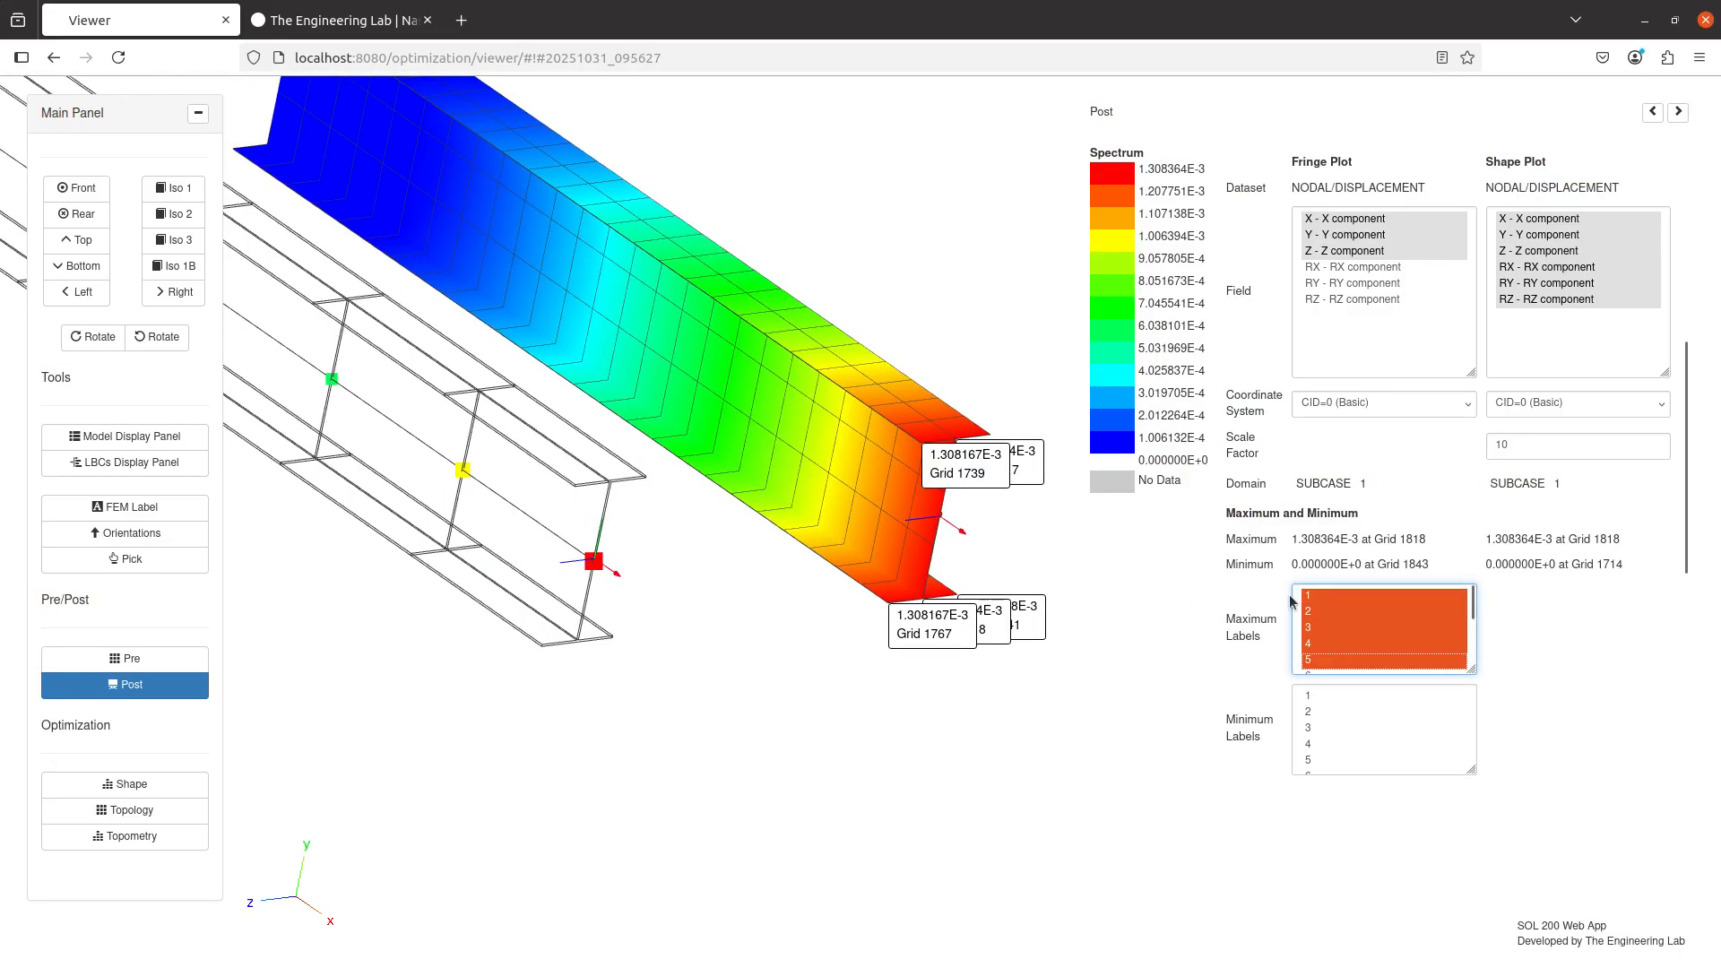
pyautogui.click(1329, 594)
pyautogui.scroll(-2, 1329, 603)
pyautogui.keyDown('shift'); pyautogui.click(1319, 665); pyautogui.keyUp('shift')
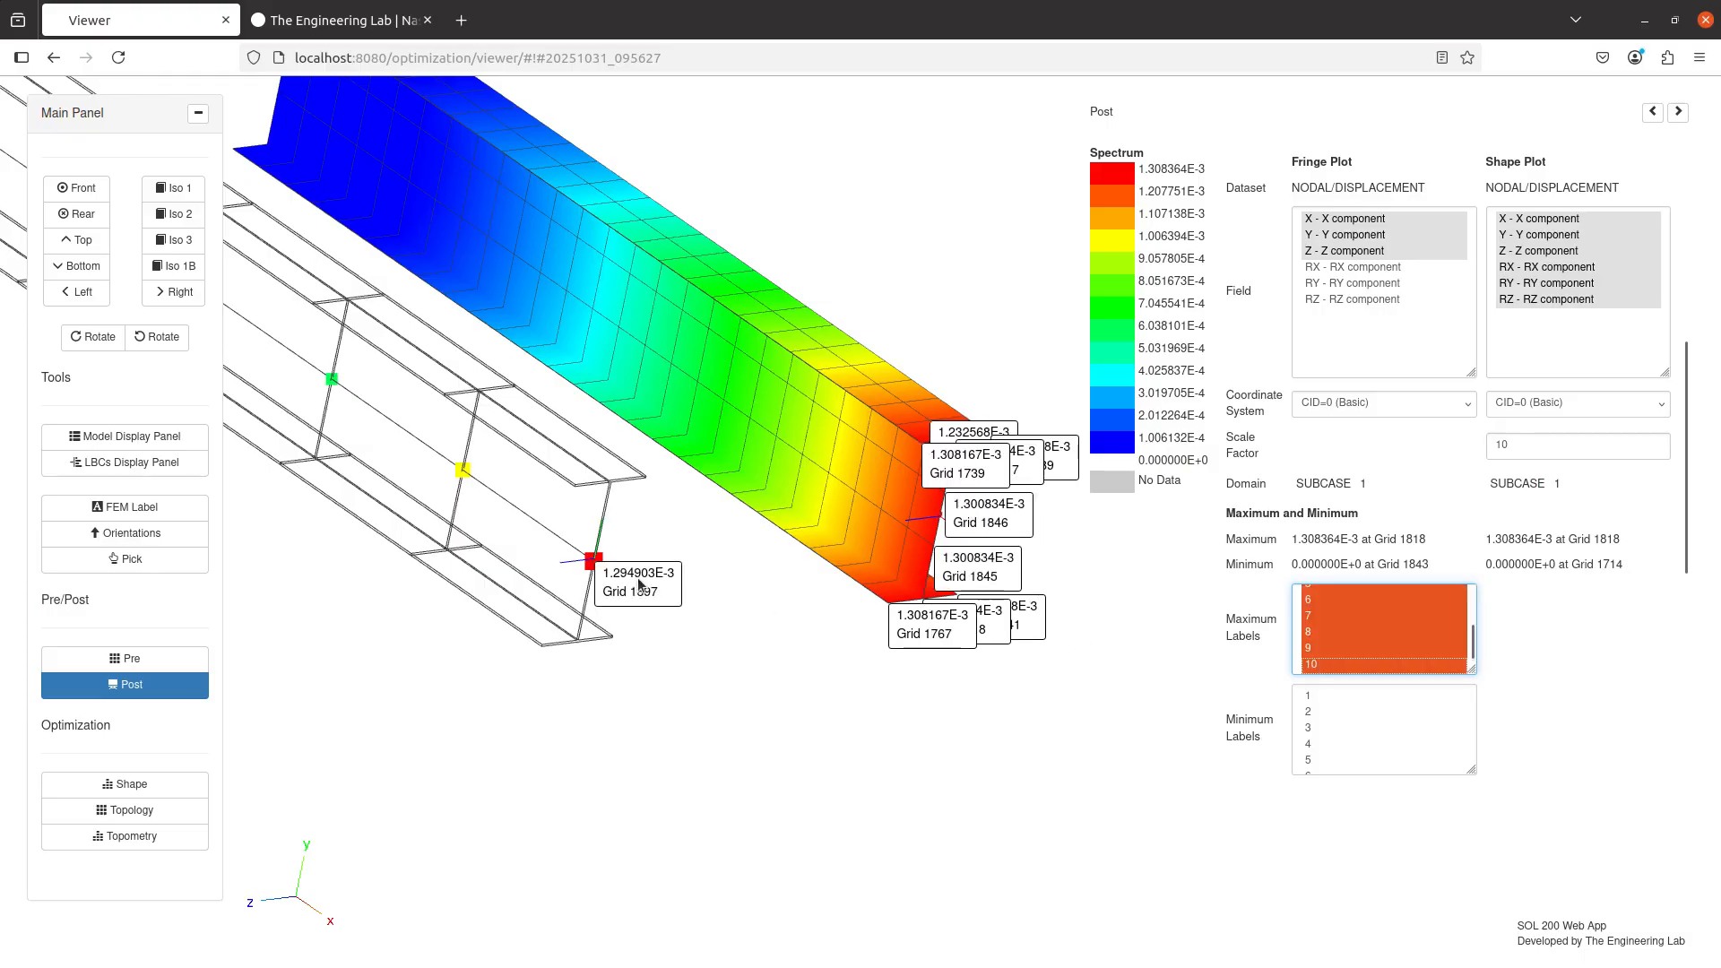
# - Examine the displacement label of Grid 1897 at the line-element beam's tip
pyautogui.moveTo(636, 581); pyautogui.dragTo(822, 567)
pyautogui.scroll(3, 797, 567)
pyautogui.scroll(3, 822, 567)
pyautogui.scroll(2, 822, 567)
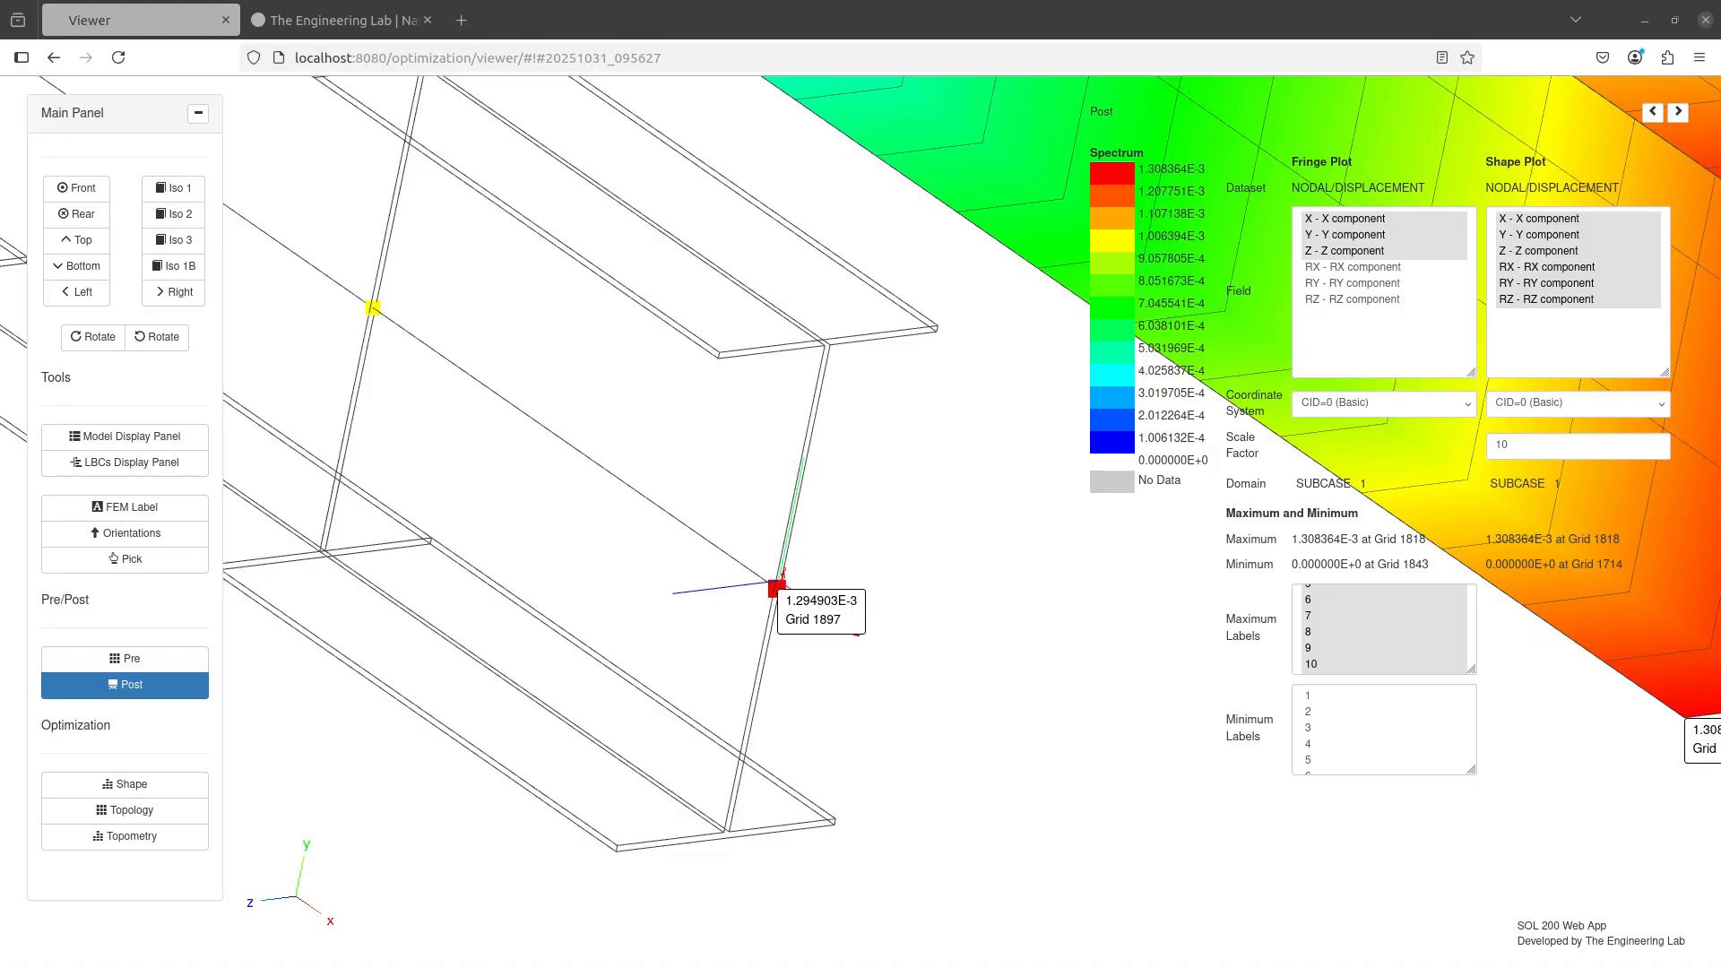
# - Switch to the Notepad++ window, enlarge it, and add minus signs so the notes read -1.29E-3 and (-.00129)
pyautogui.moveTo(1719, 248); pyautogui.dragTo(960, 442)
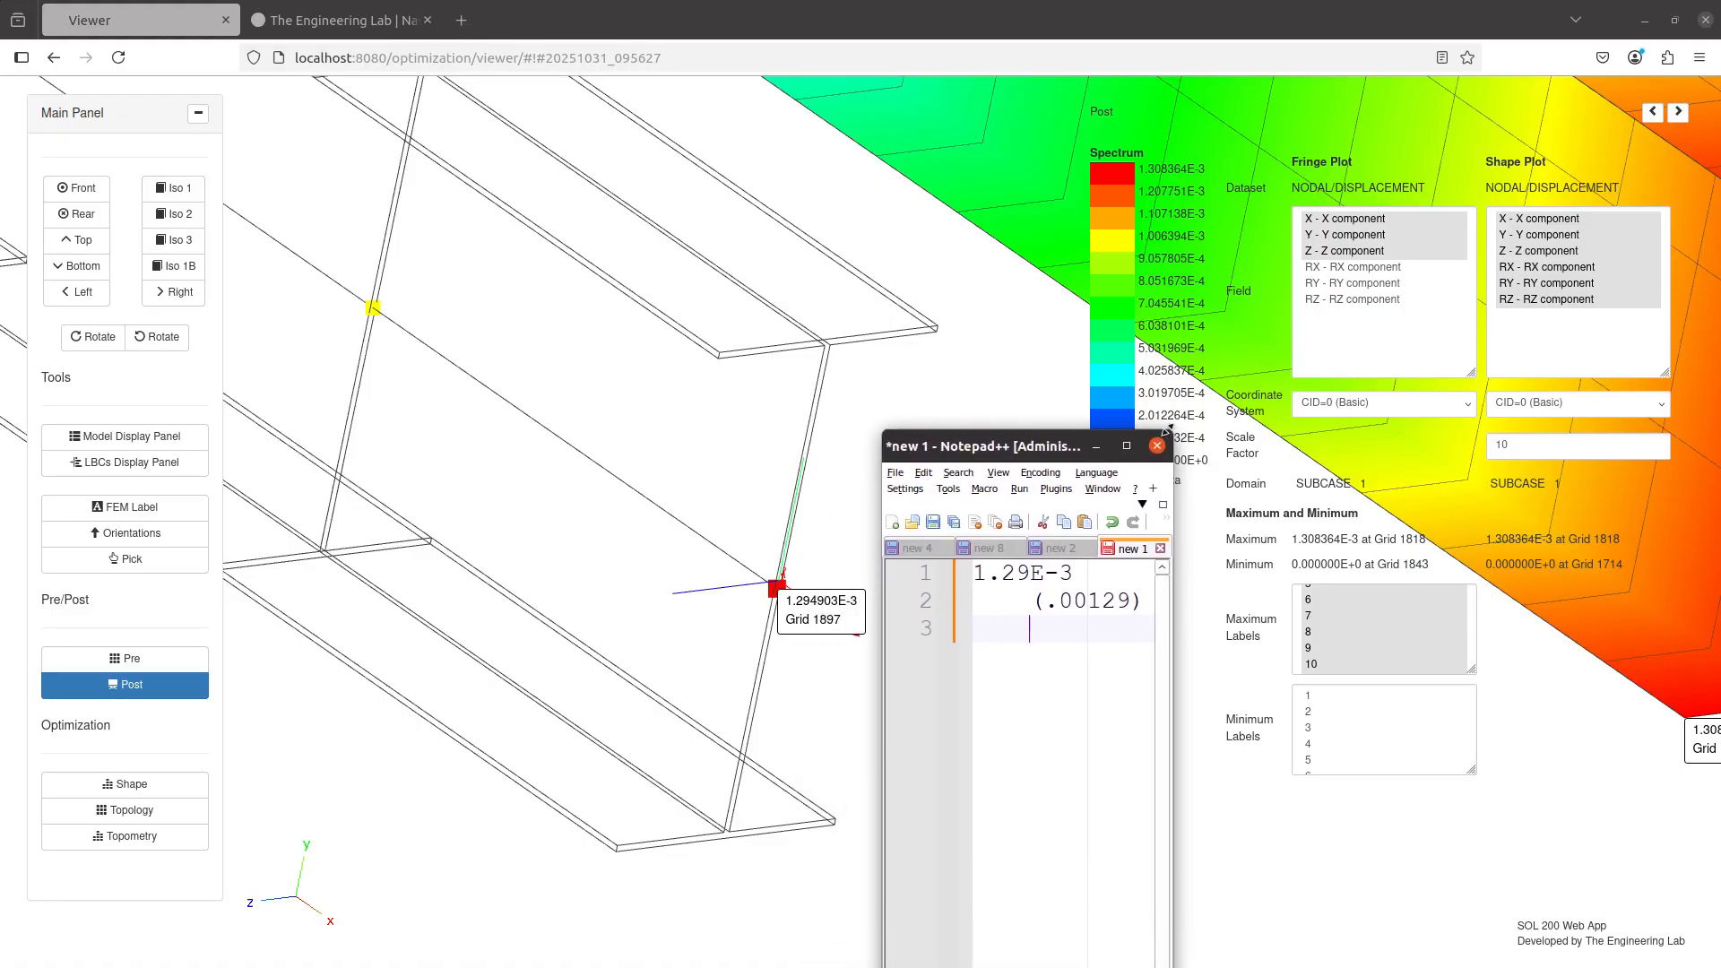
pyautogui.moveTo(1175, 429); pyautogui.dragTo(1548, 473)
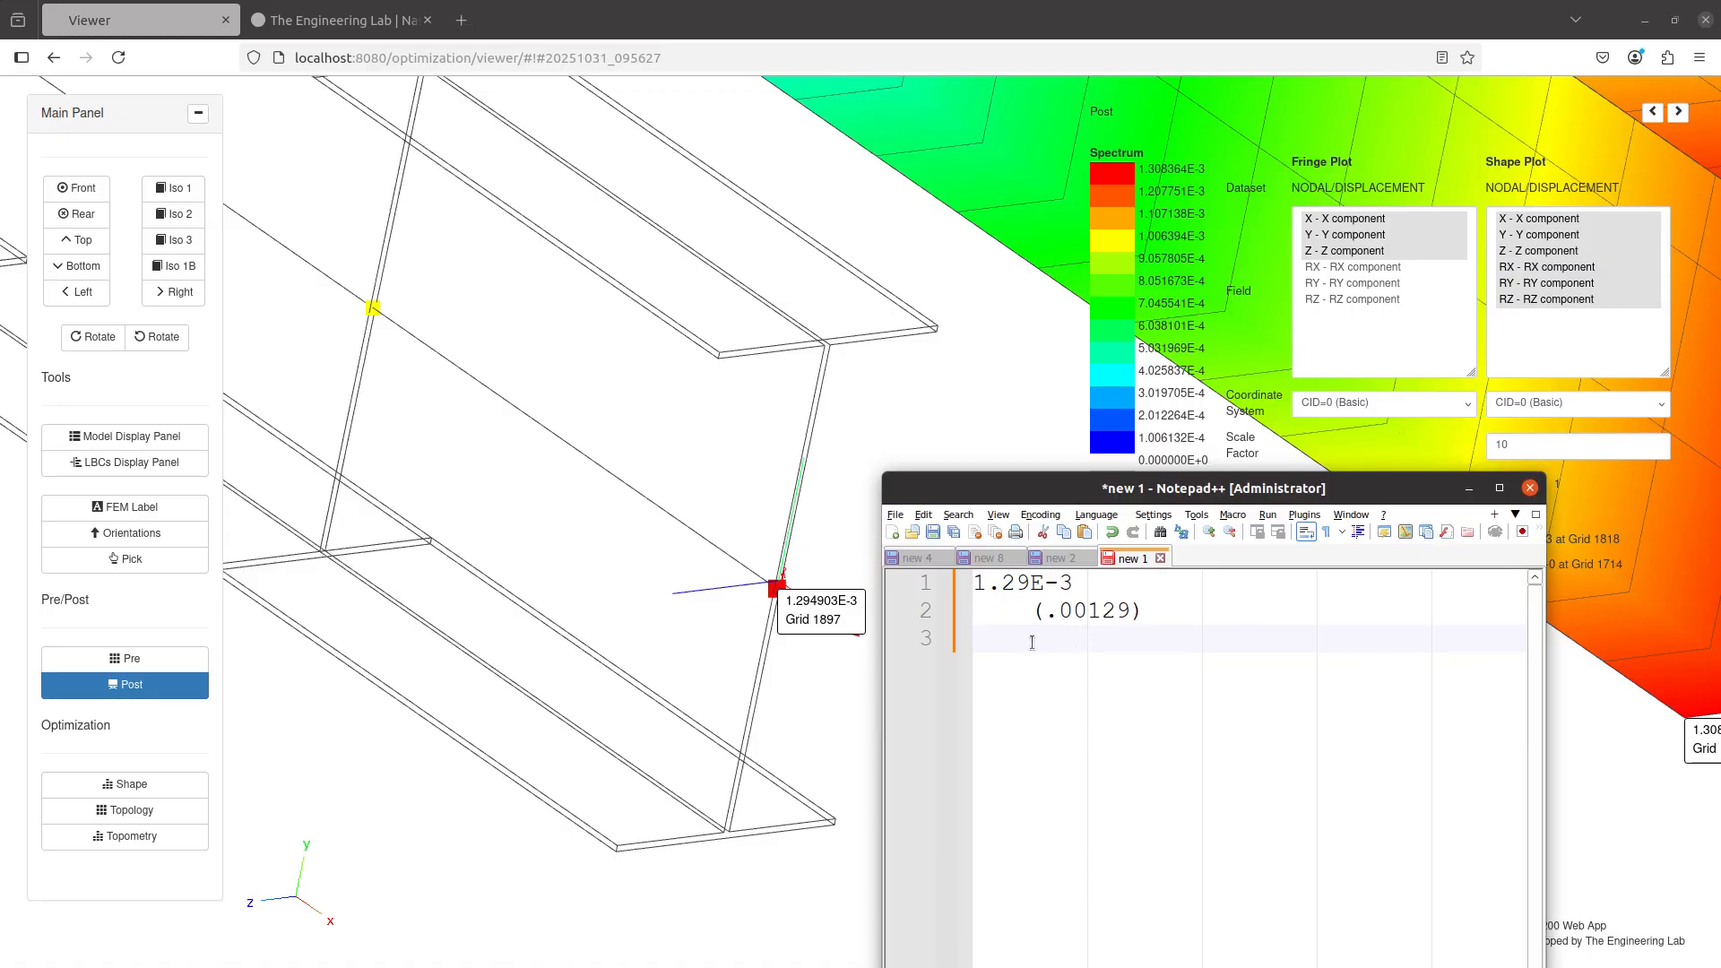
pyautogui.click(978, 580)
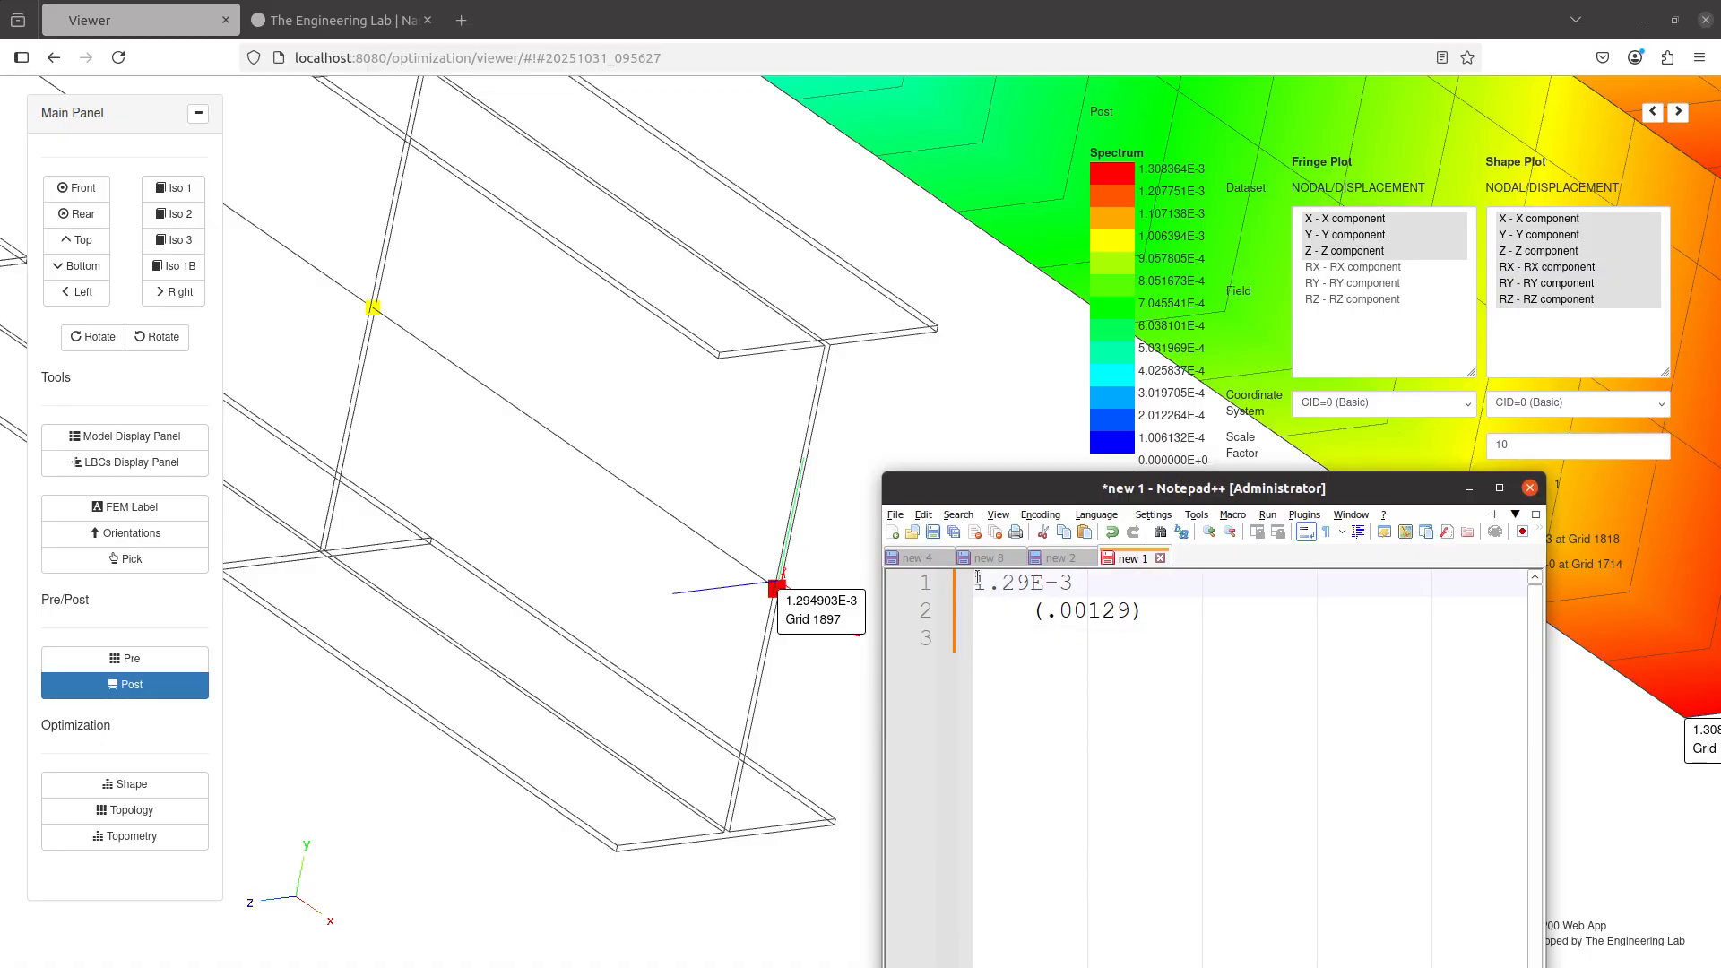
pyautogui.write('0')
pyautogui.press('BackSpace')
pyautogui.write('-')
pyautogui.click(1049, 616)
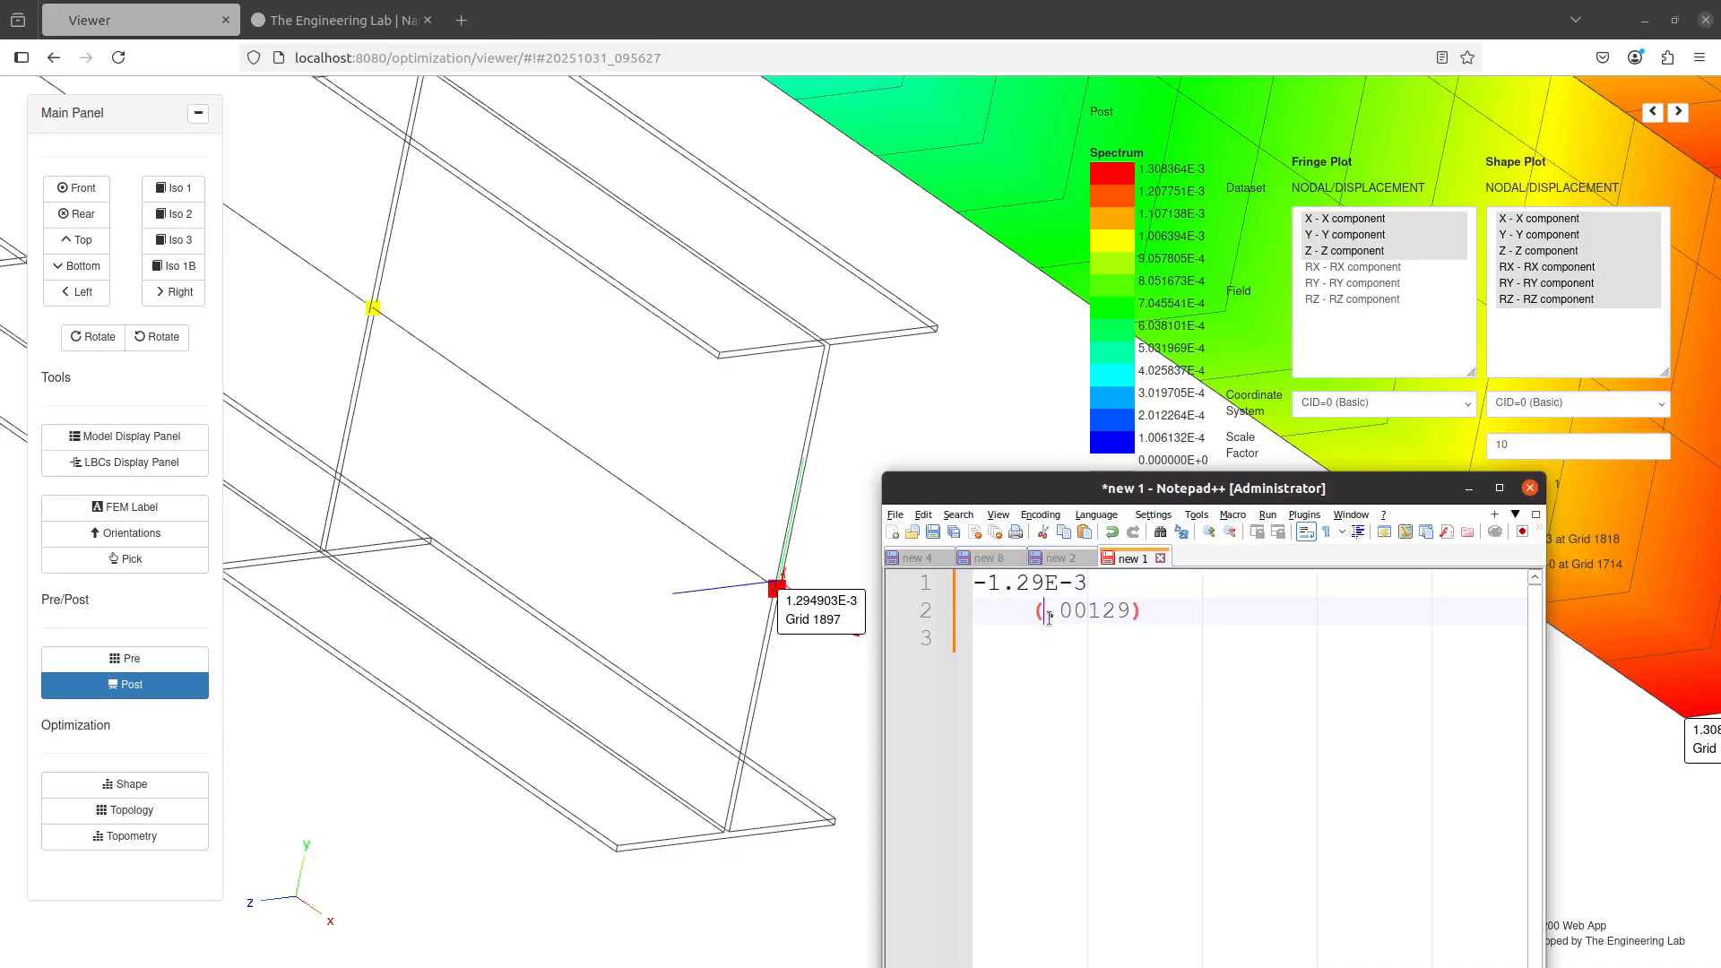
pyautogui.write('-')
# - Switch back to the Viewer, limit the fringe plot to the Y component, and label the ten minimum displacement values
pyautogui.hotkey('alt', 'Tab')
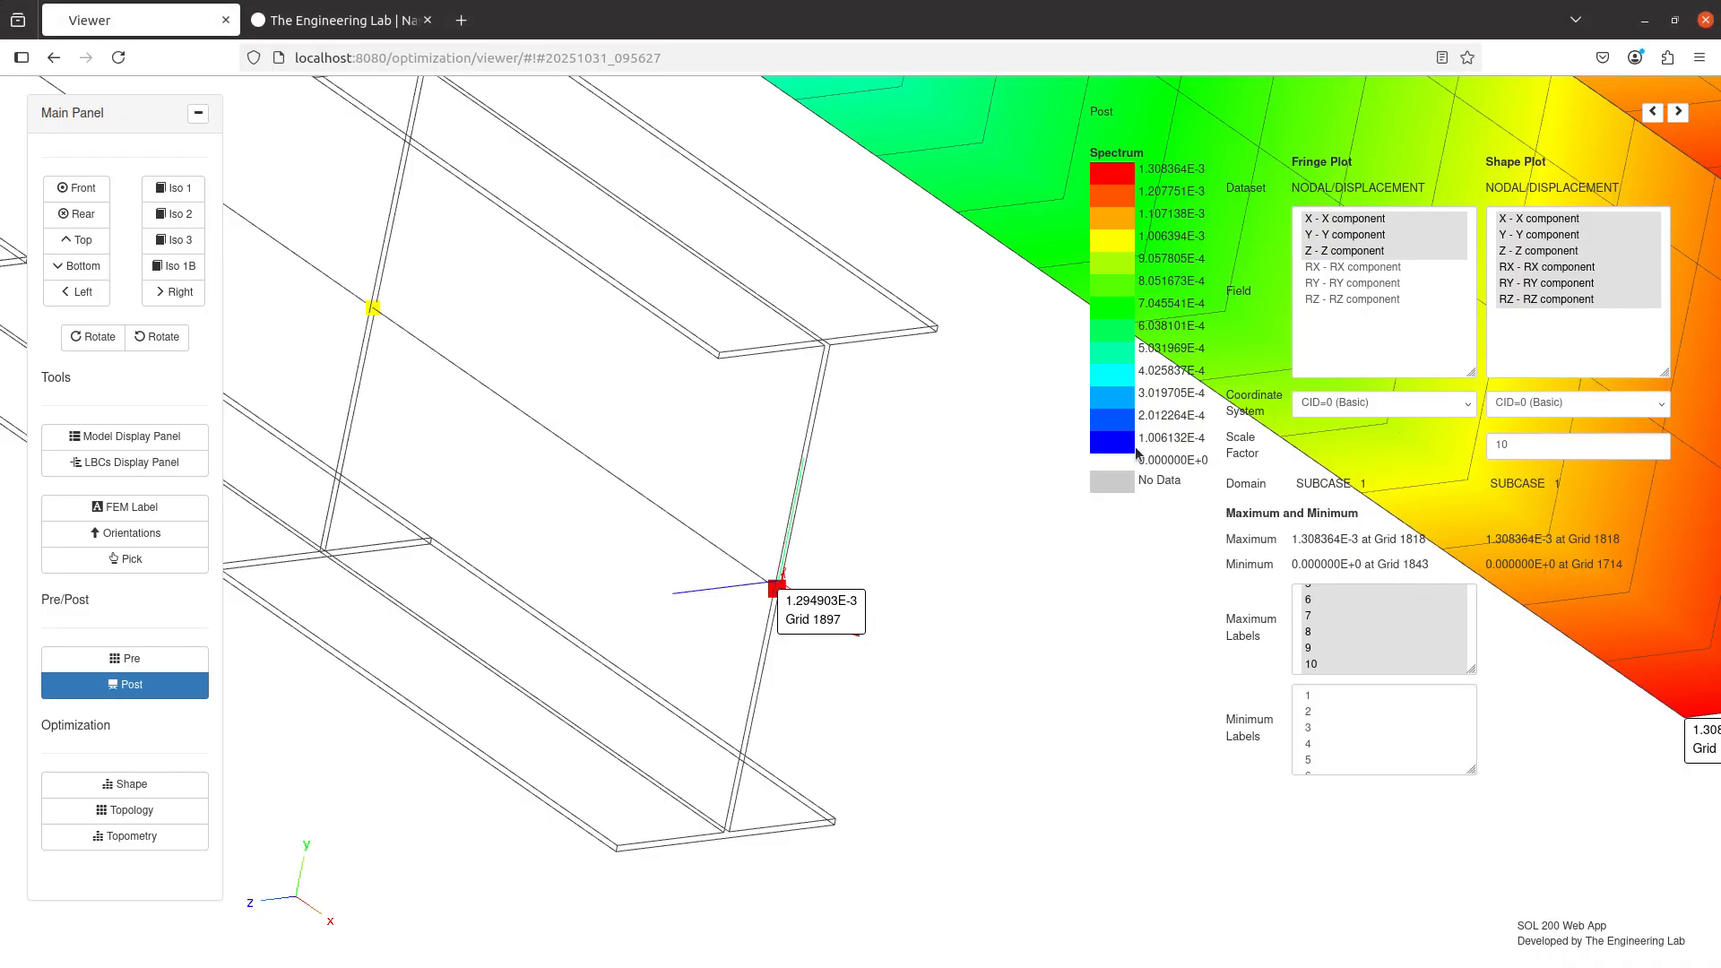
pyautogui.click(1364, 235)
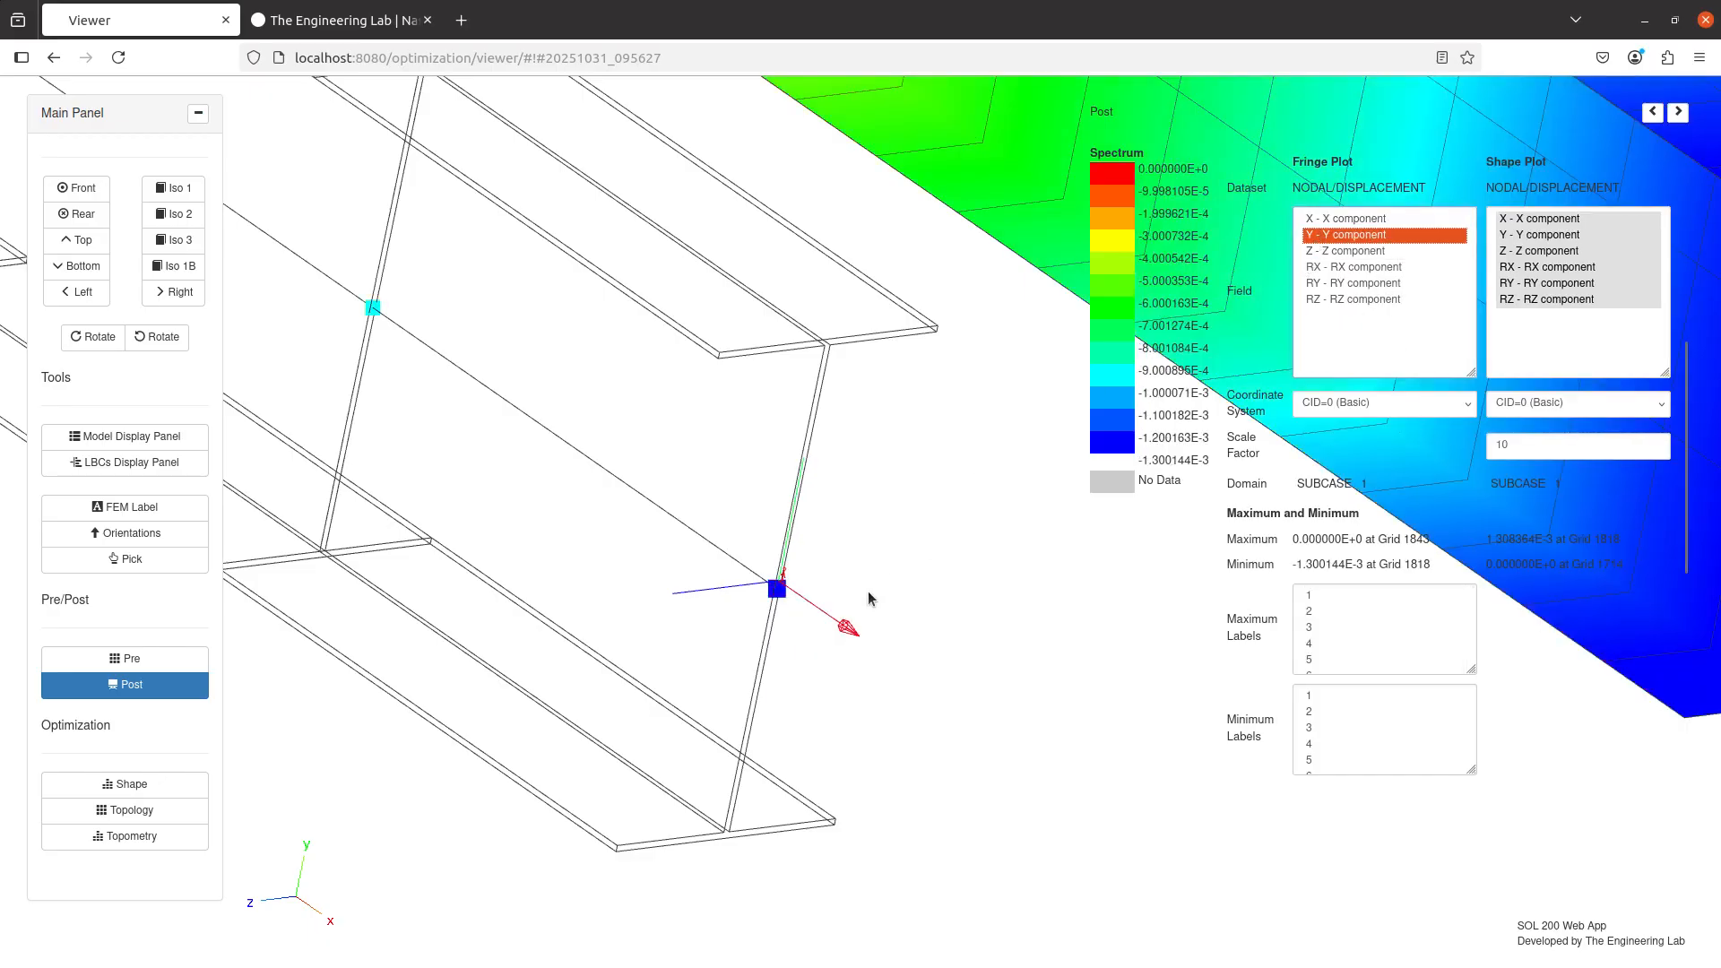
pyautogui.moveTo(1317, 694); pyautogui.dragTo(1328, 778)
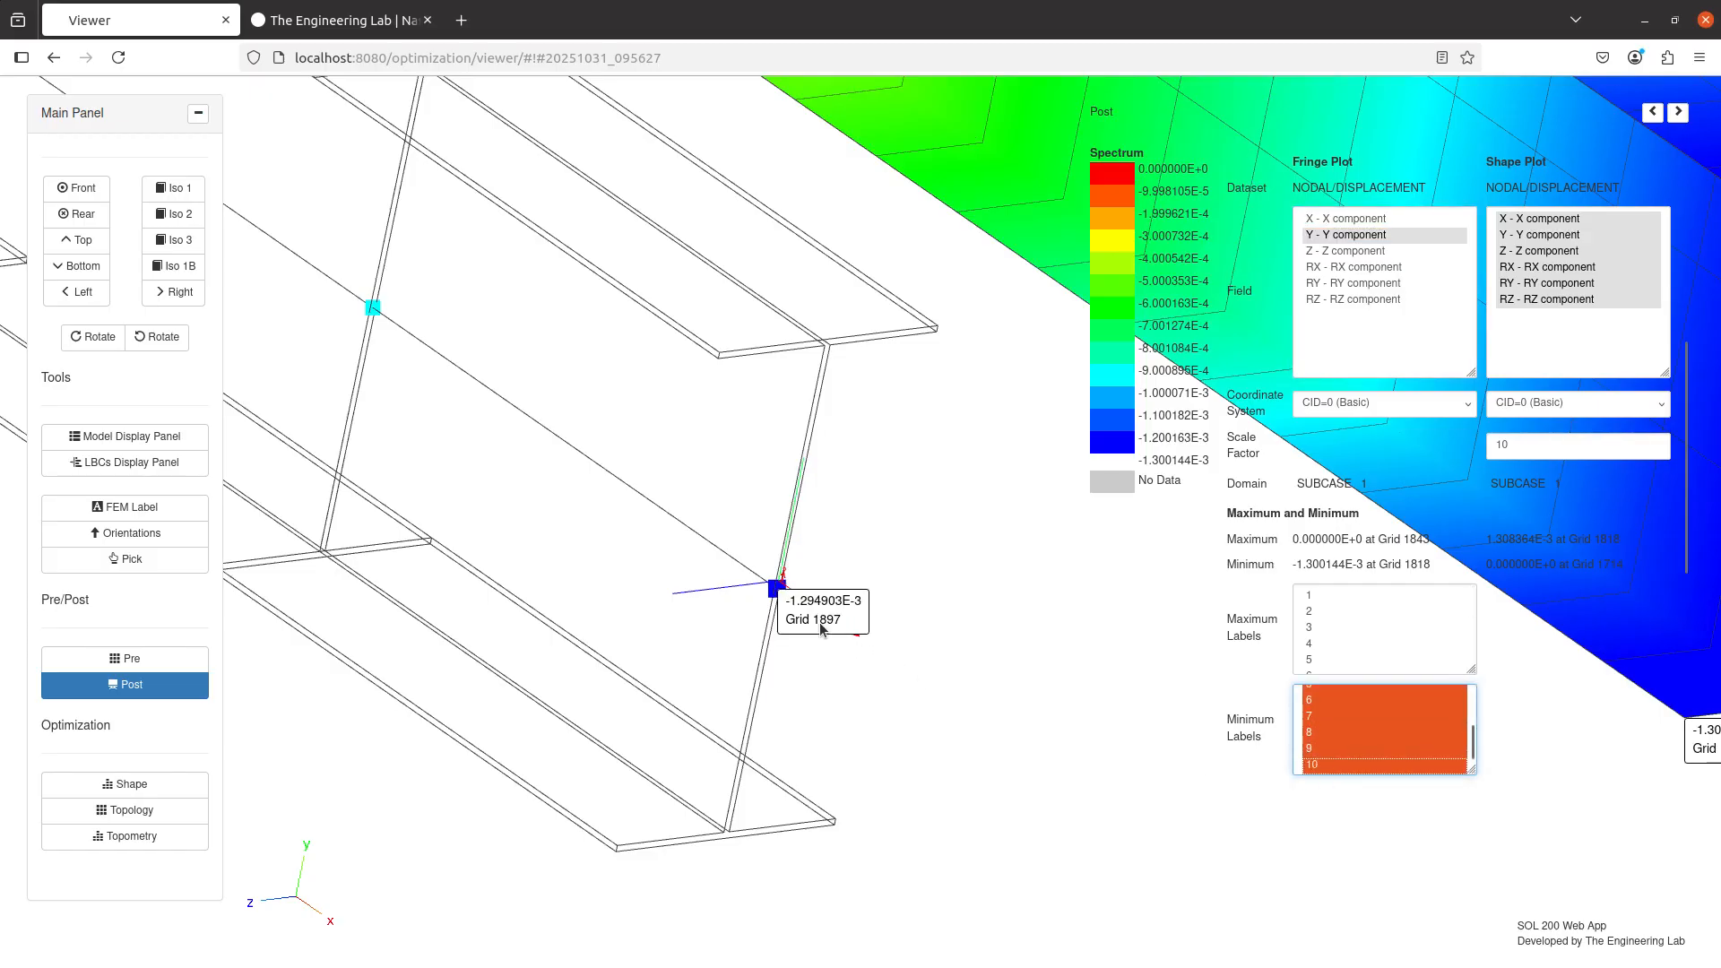
# - Compare the Y displacement labels at the line-element beam's tip and around the shell beam's free end
pyautogui.scroll(3, 821, 629)
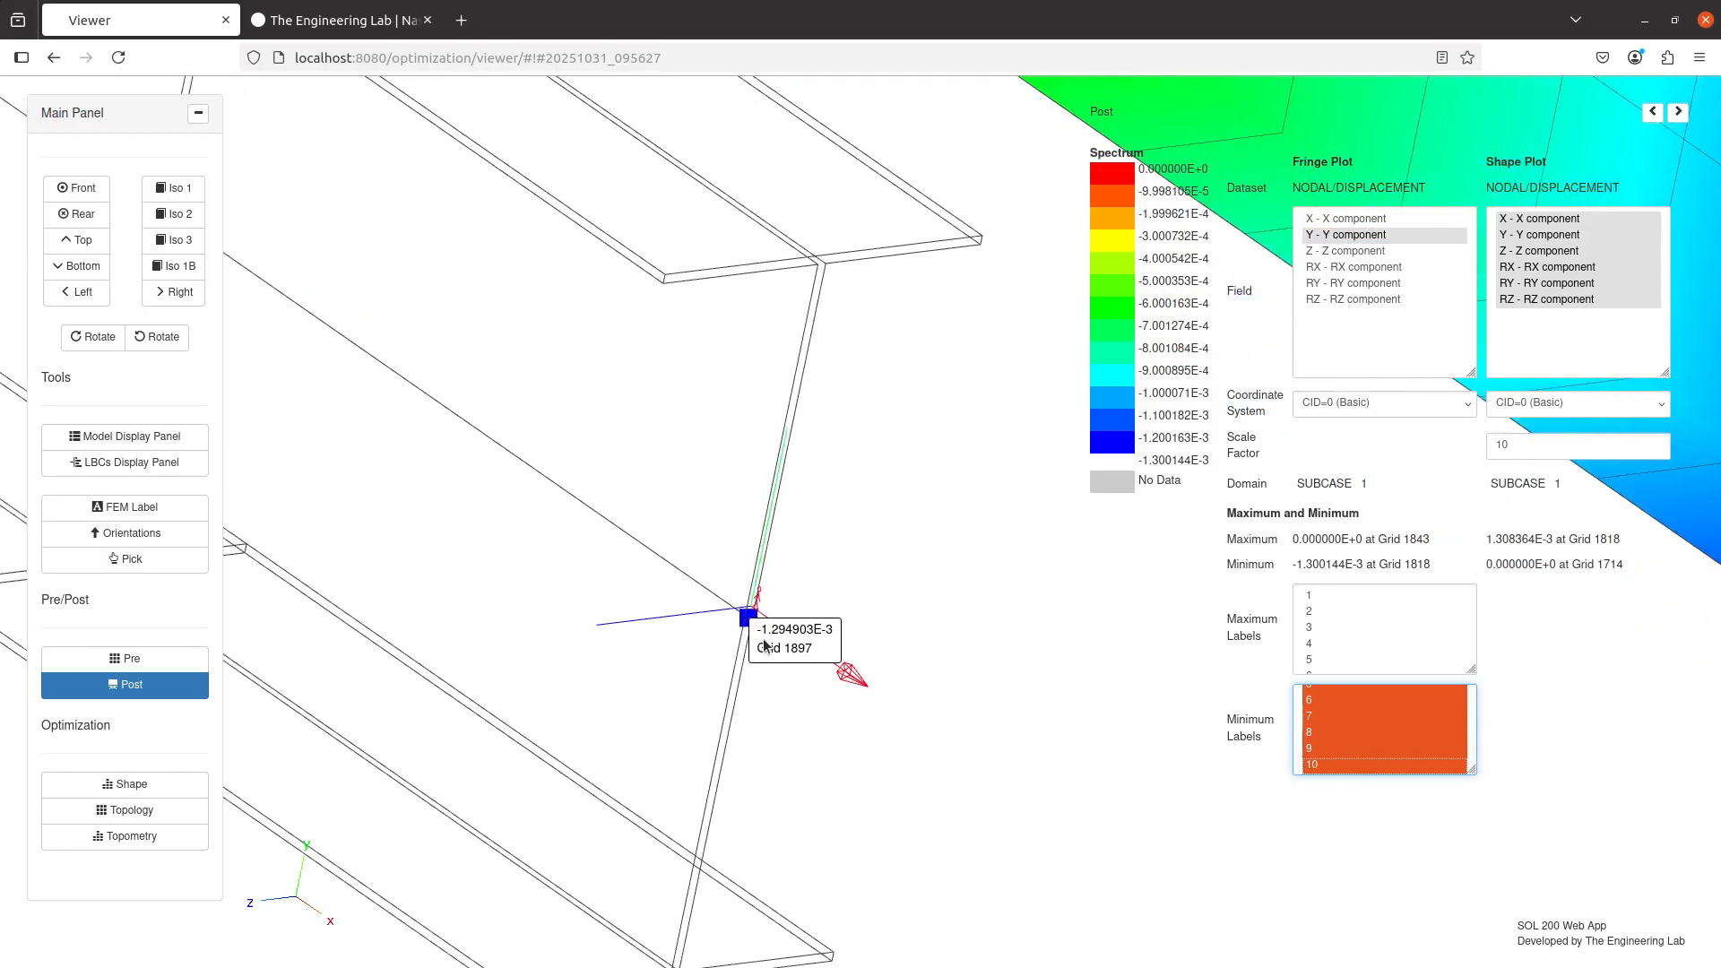
pyautogui.scroll(-3, 767, 642)
pyautogui.moveTo(1040, 576)
pyautogui.mouseDown()
pyautogui.moveTo(675, 588)
pyautogui.moveTo(373, 628)
pyautogui.mouseUp()
pyautogui.moveTo(701, 616); pyautogui.dragTo(665, 616)
pyautogui.moveTo(837, 486); pyautogui.dragTo(724, 544)
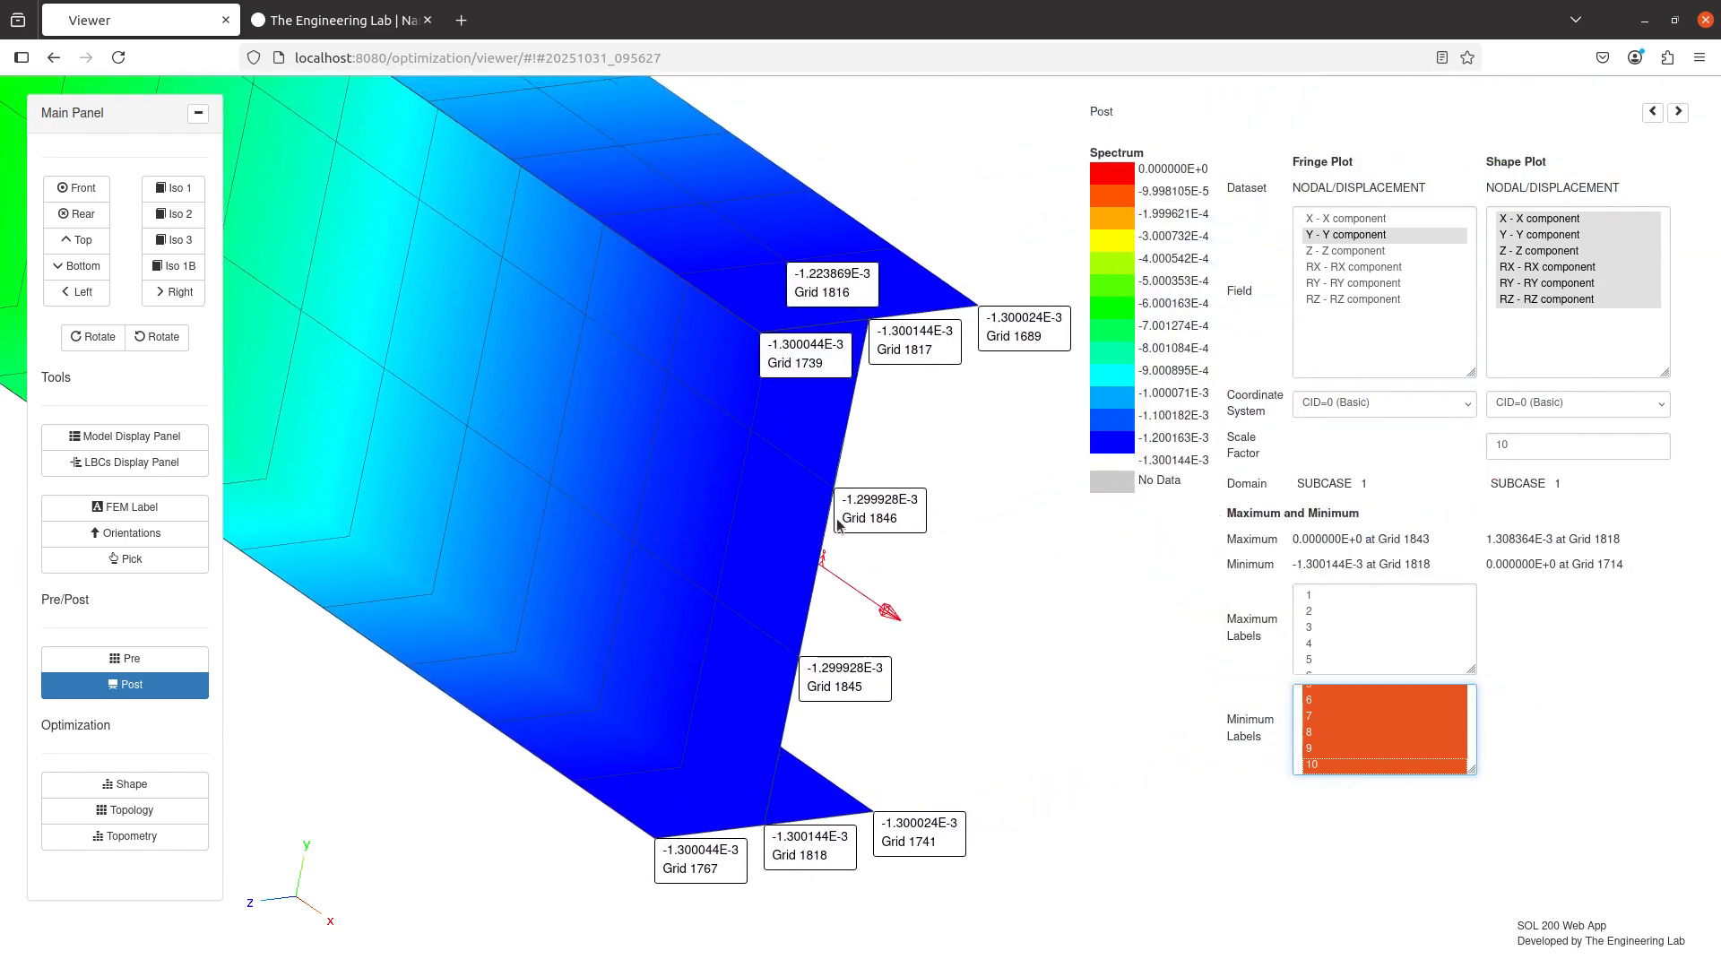
# - Return to the model setup and run the MSC Nastran job
pyautogui.click(139, 662)
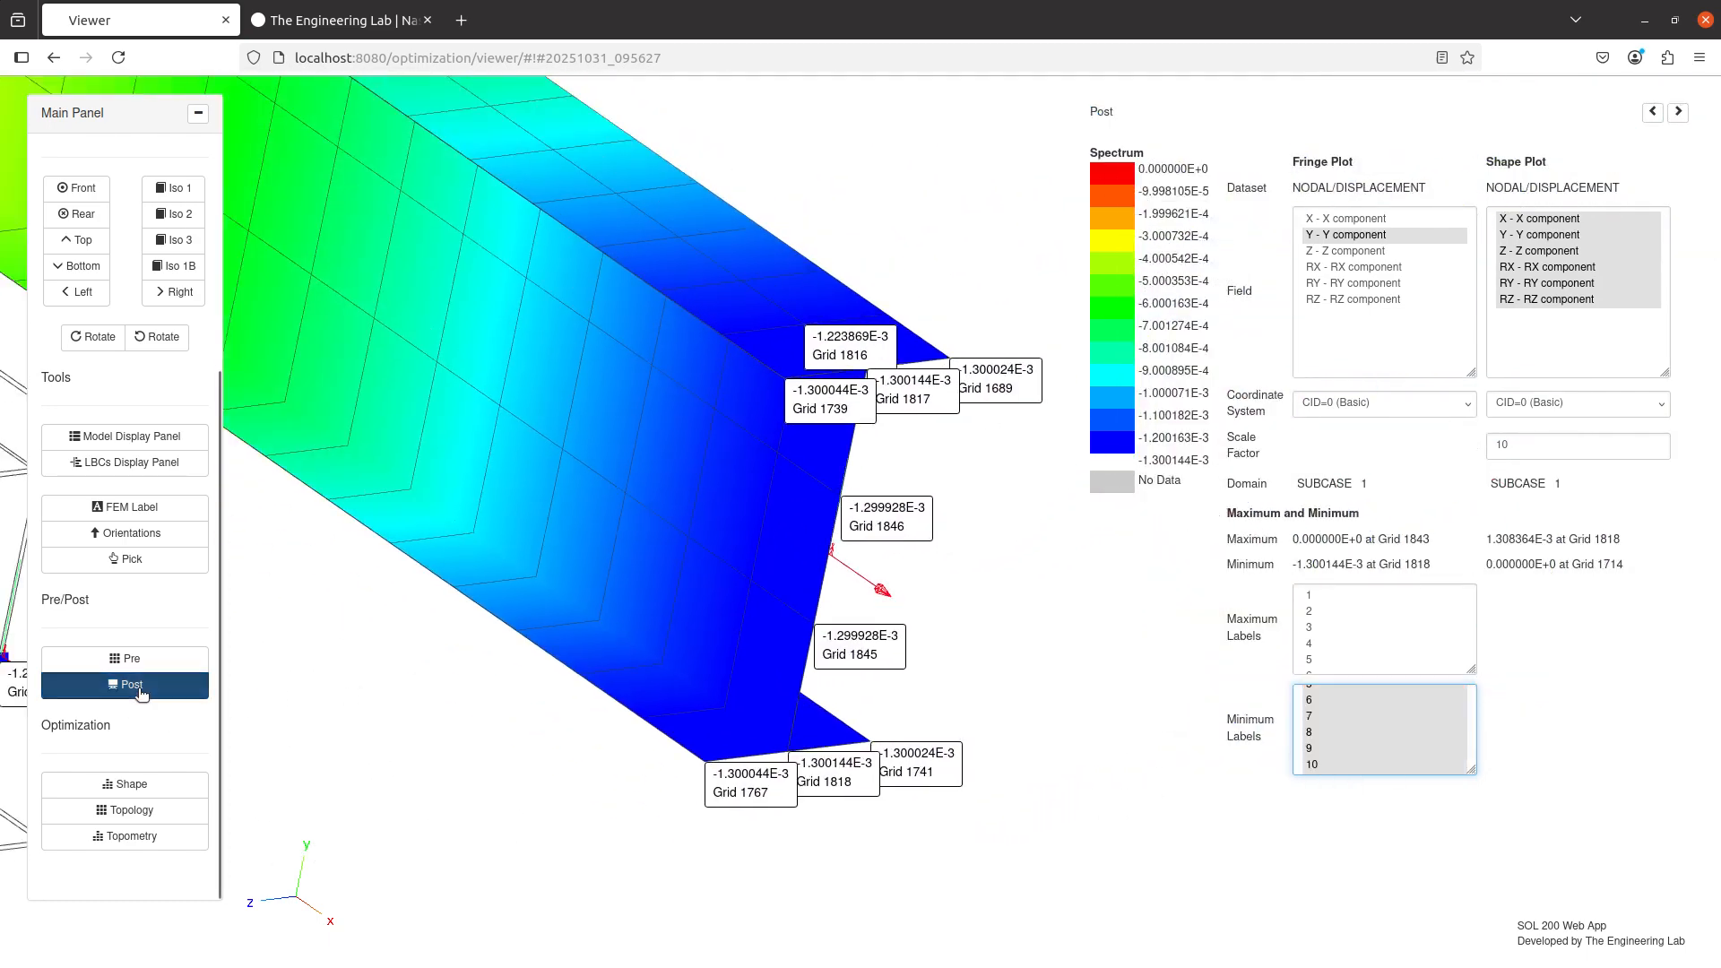
pyautogui.click(848, 412)
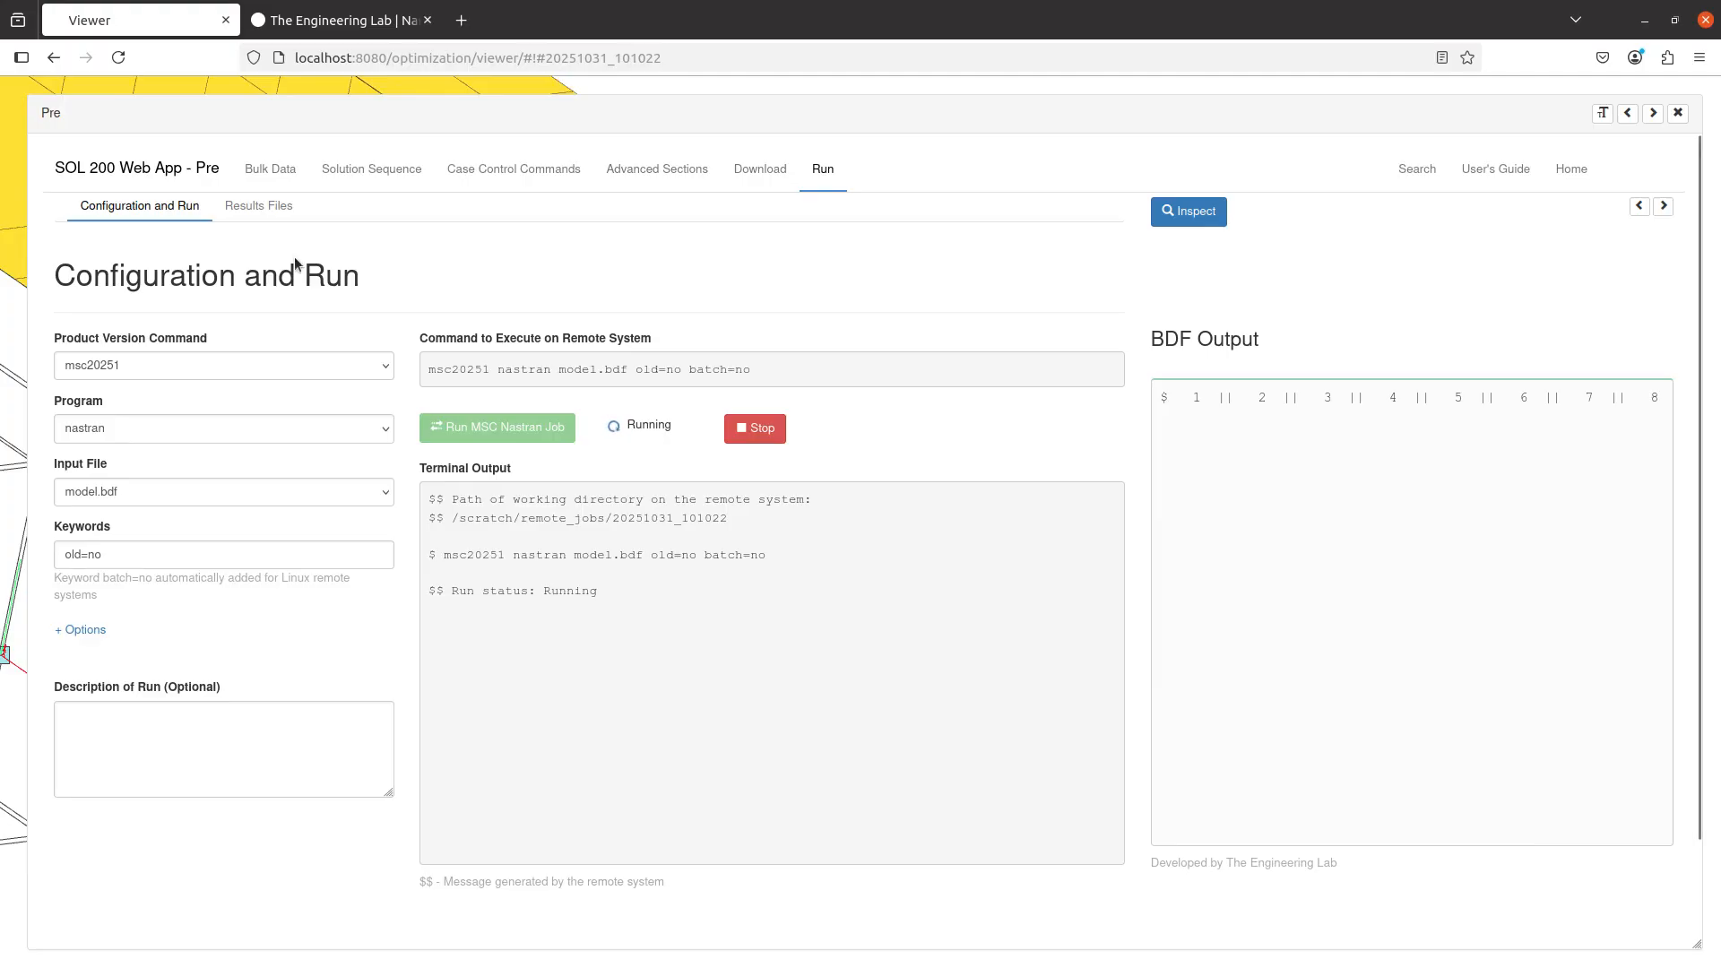
# - Switch to the Notepad++ window and add P6 and P106 on separate lines below the displacement notes
pyautogui.hotkey('alt', 'Tab')
pyautogui.click(1341, 581)
pyautogui.click(1282, 682)
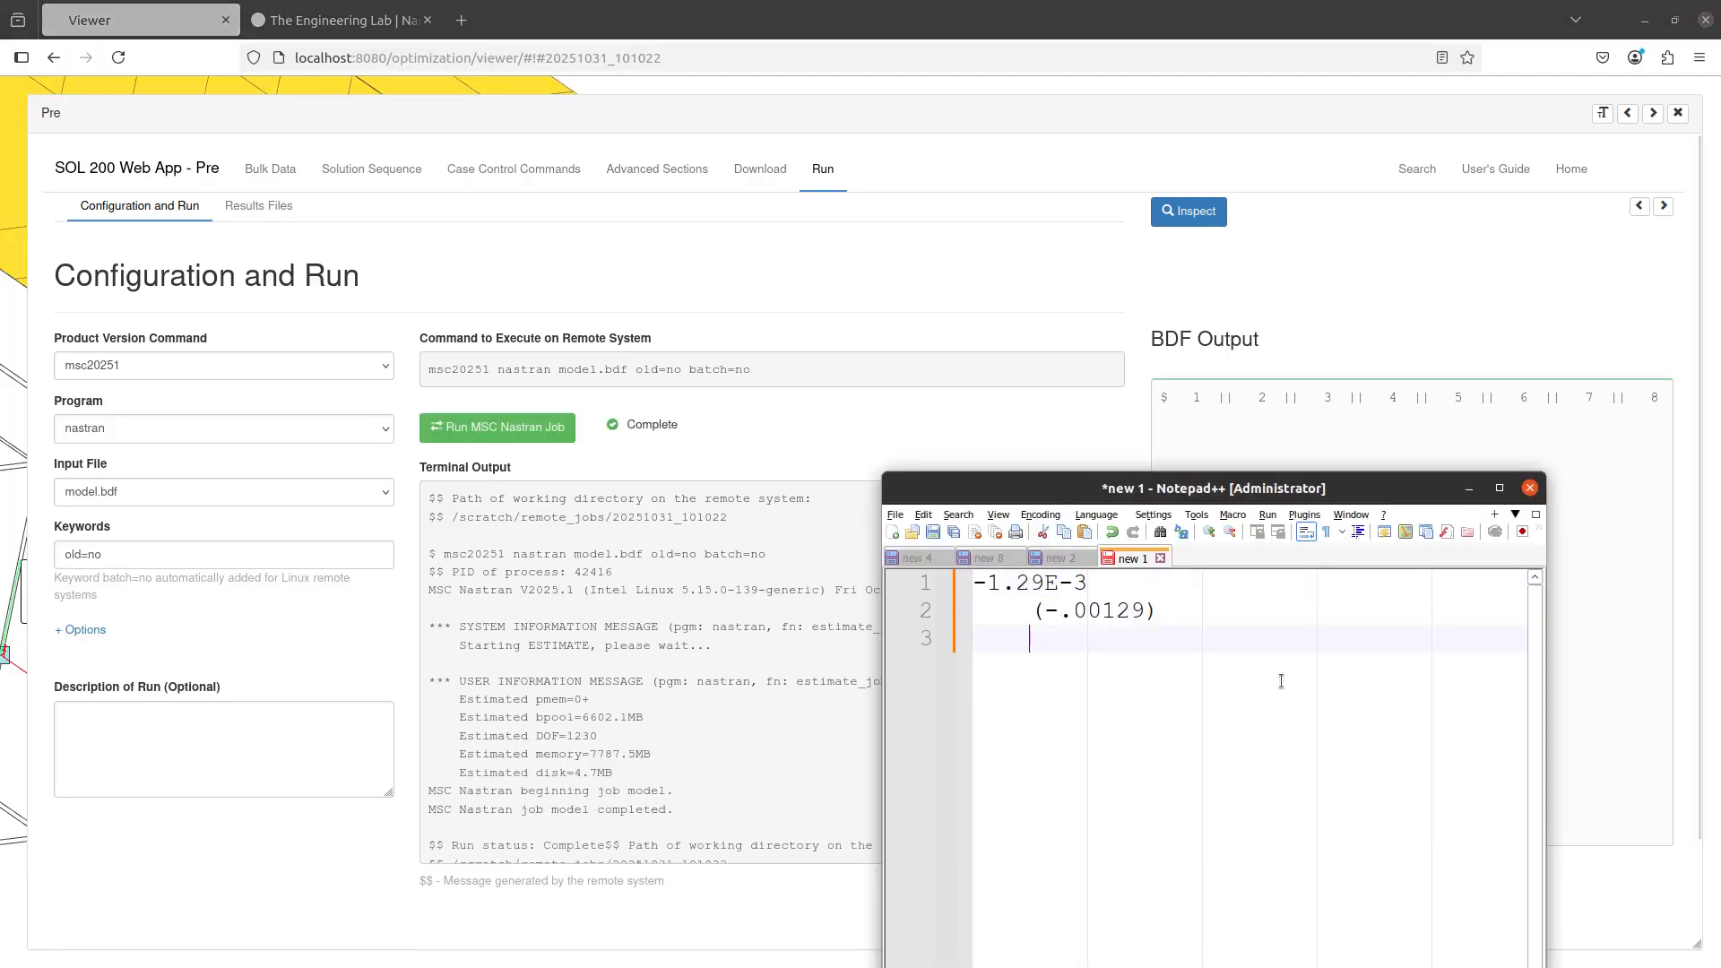
pyautogui.press('Return')
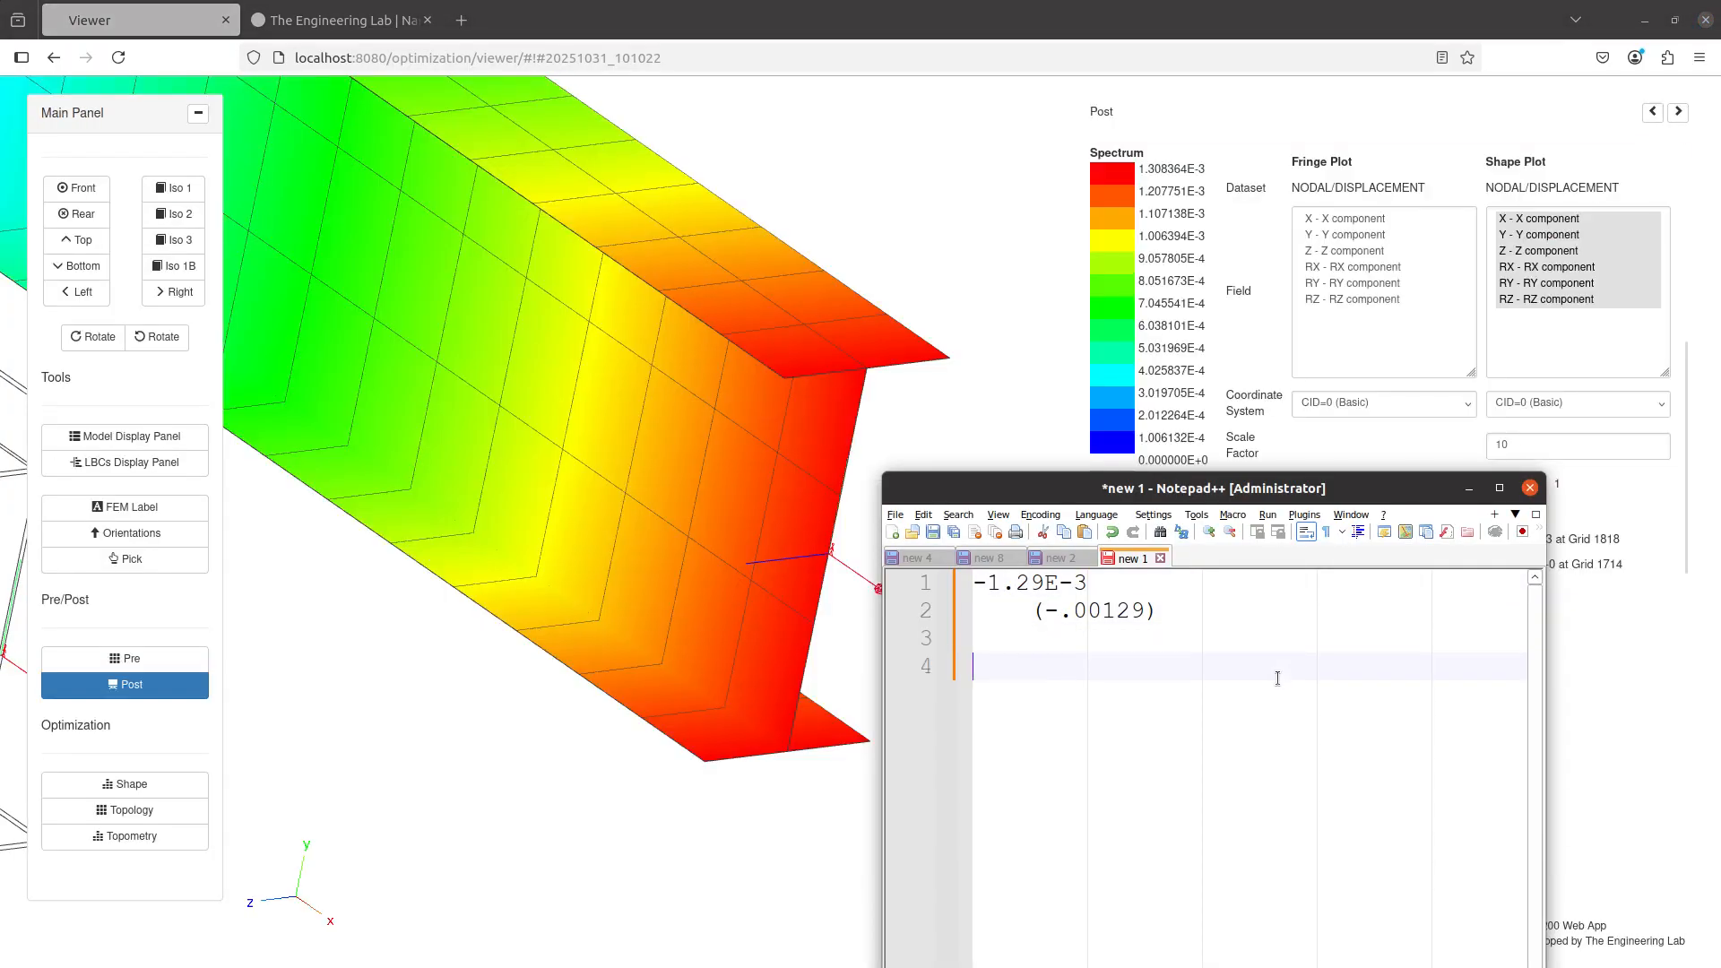
pyautogui.write('P6')
pyautogui.press('Return')
pyautogui.write('P')
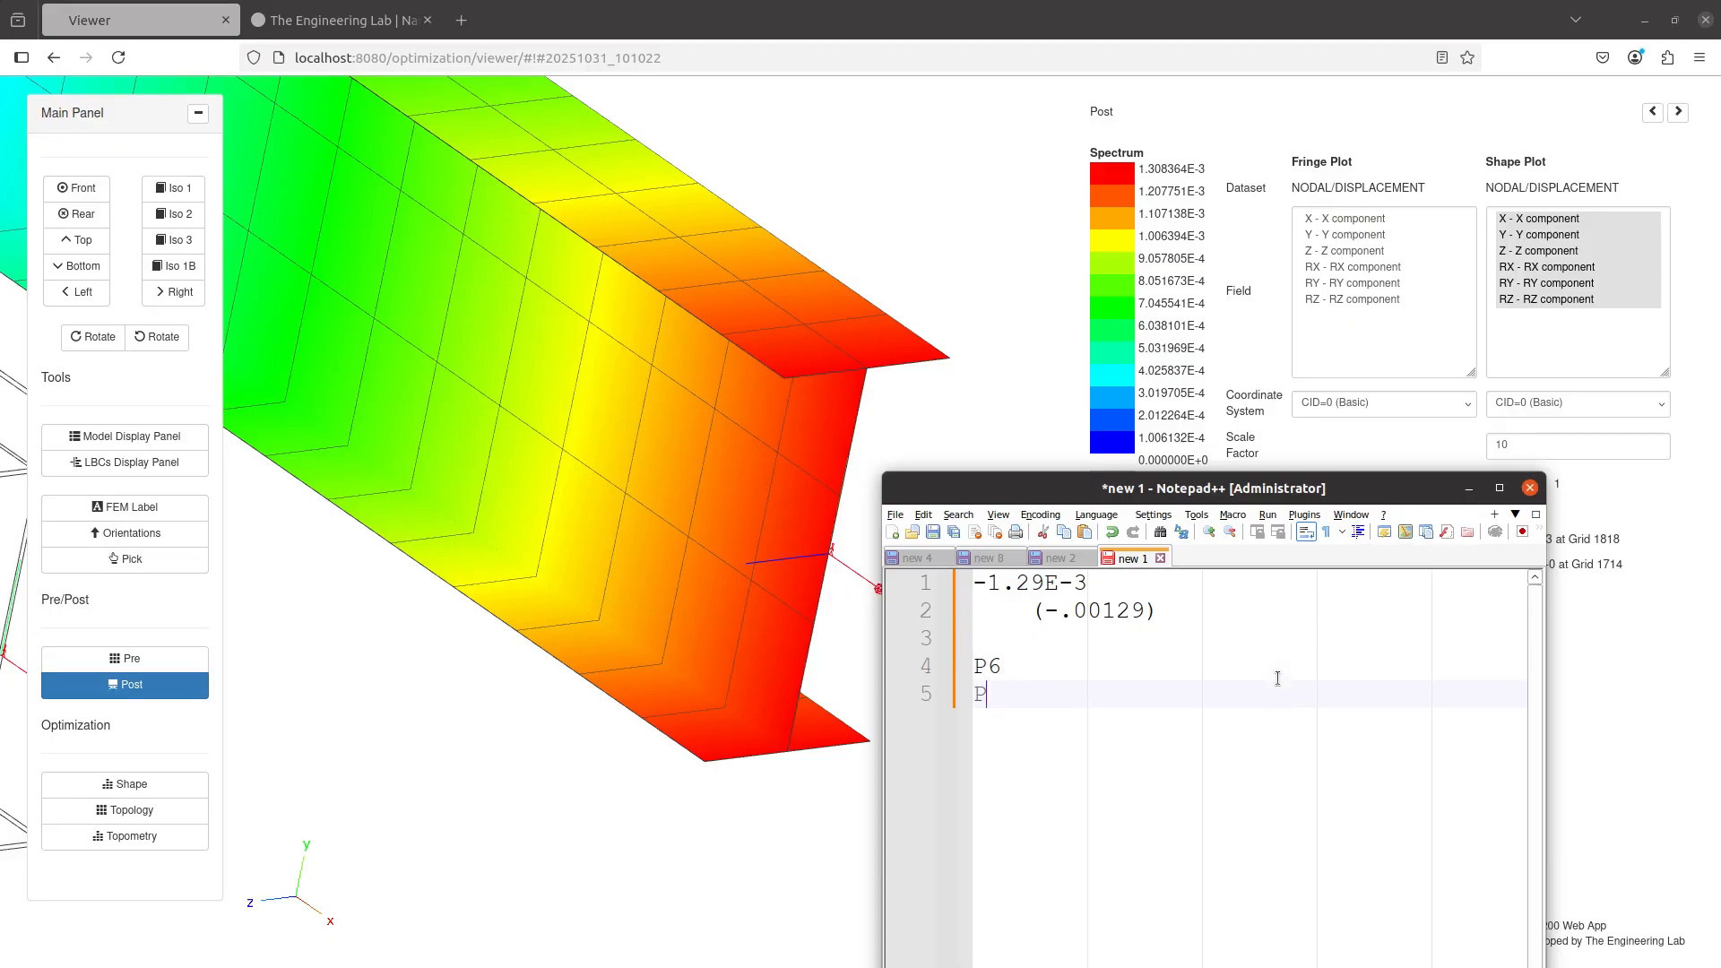
pyautogui.write('106')
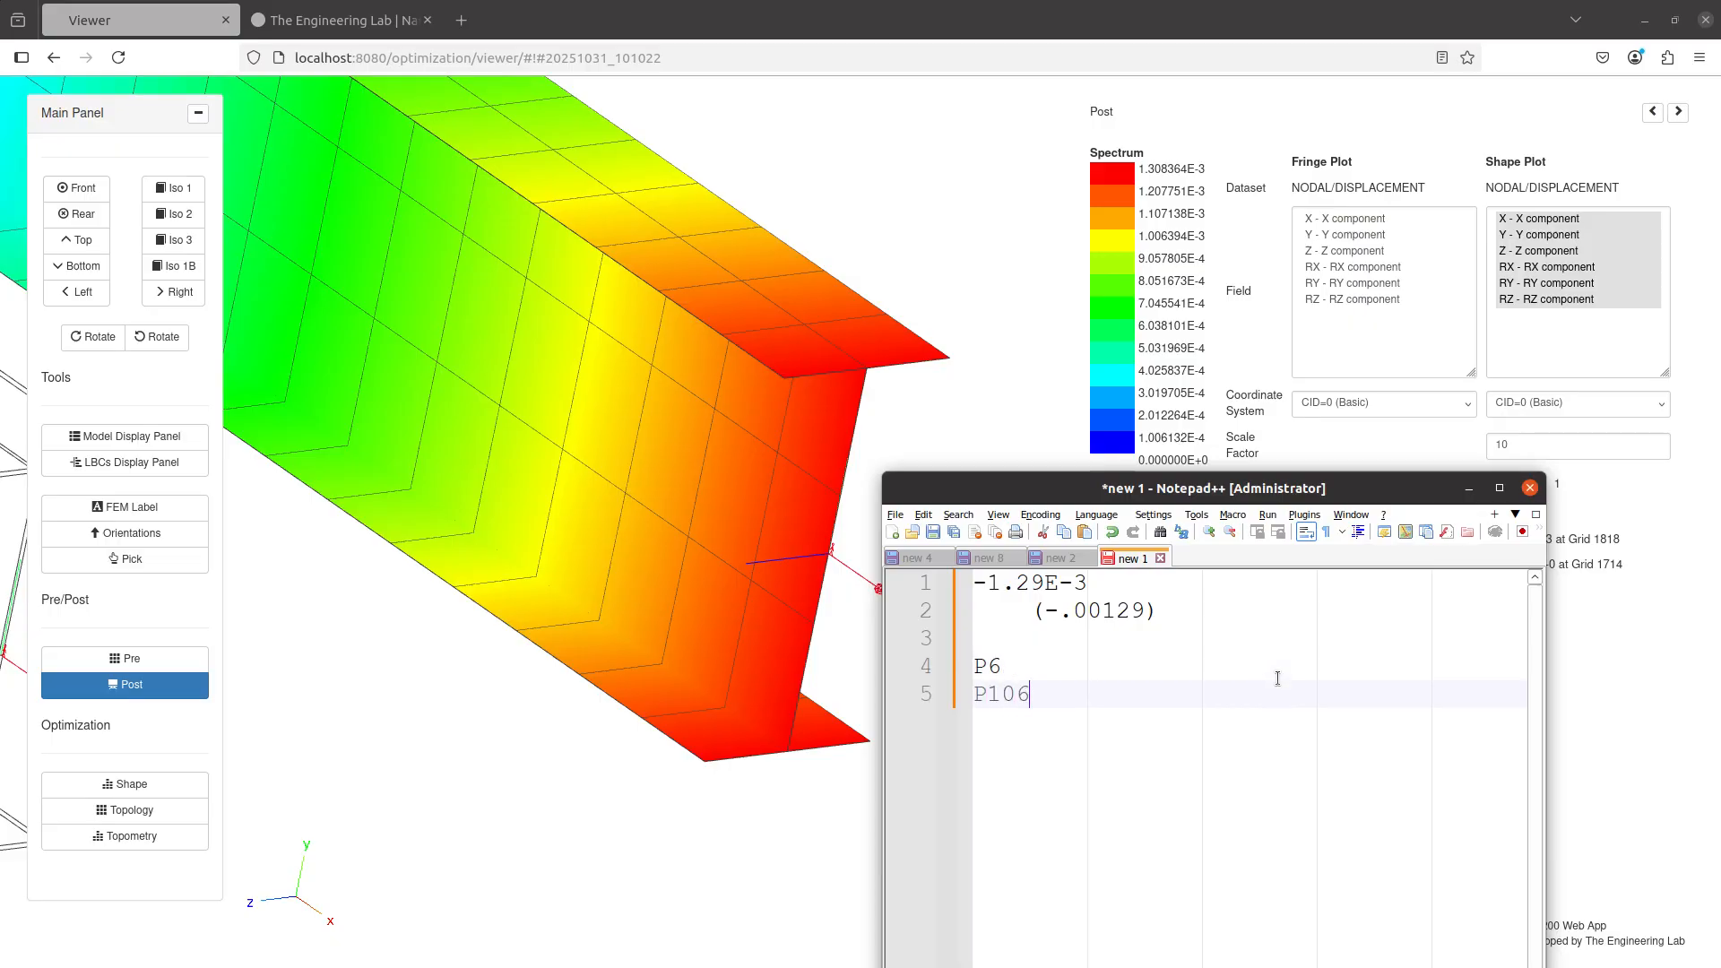
# - Back in the Viewer, open the MONDSP1 entries and copy the name of the Beam 2 tip deflection entry, P106
pyautogui.click(115, 663)
pyautogui.click(273, 170)
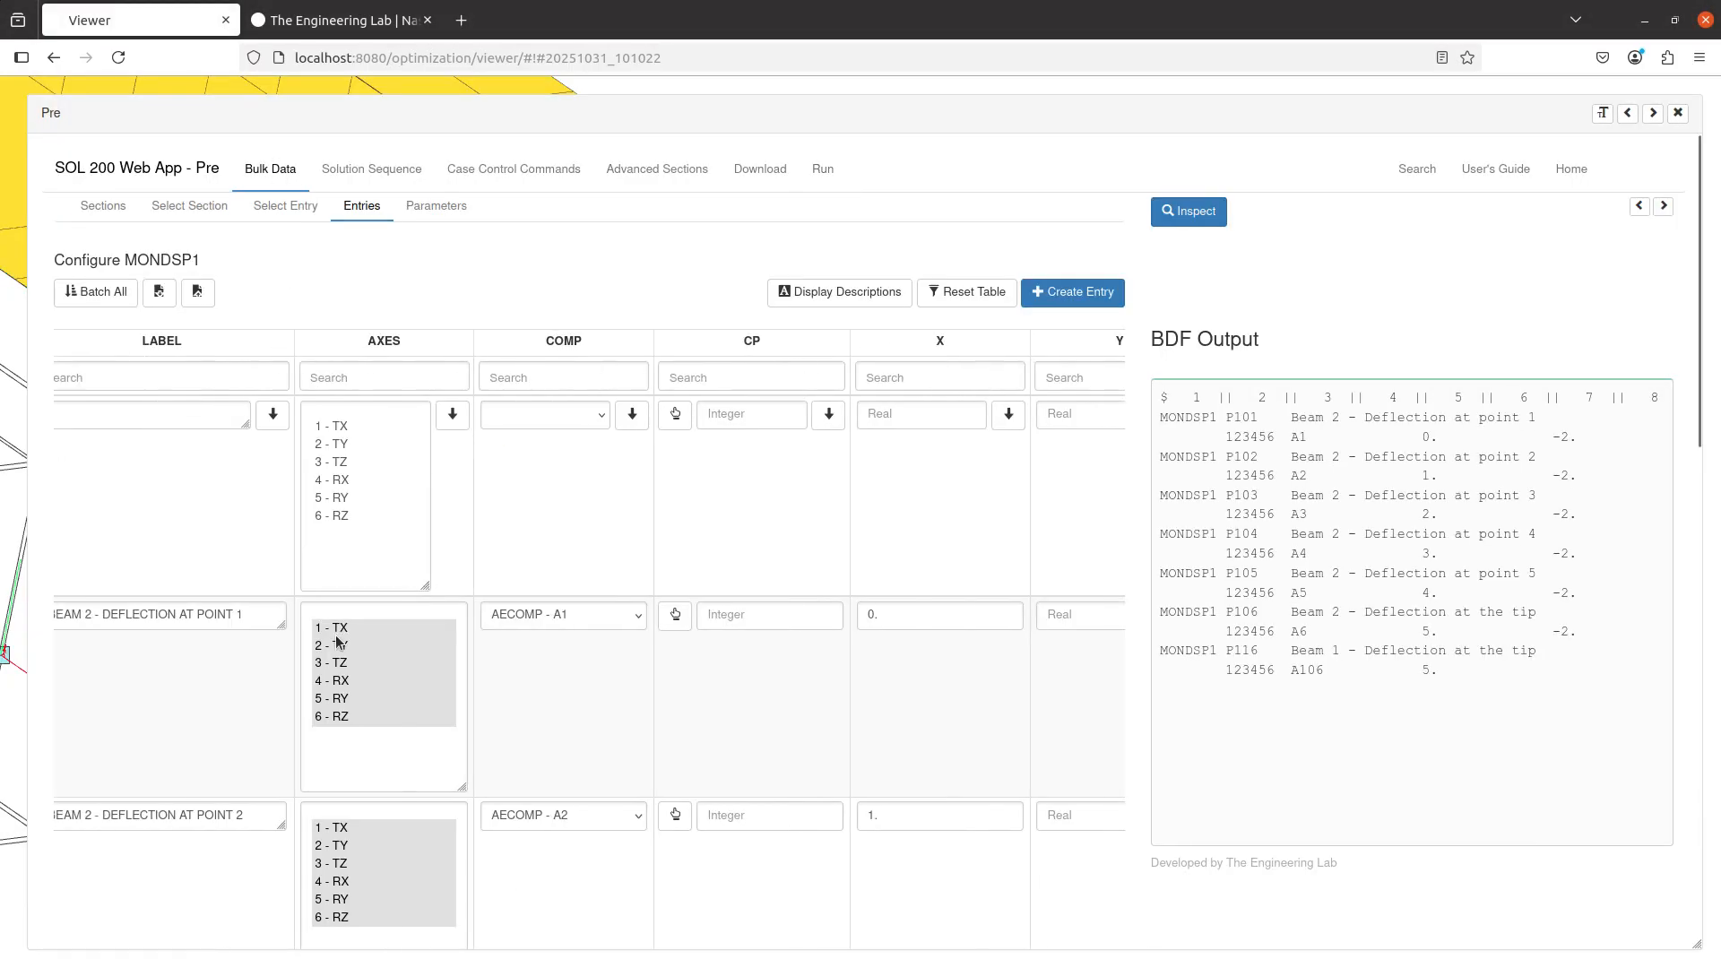
pyautogui.hscroll(-3, 335, 635)
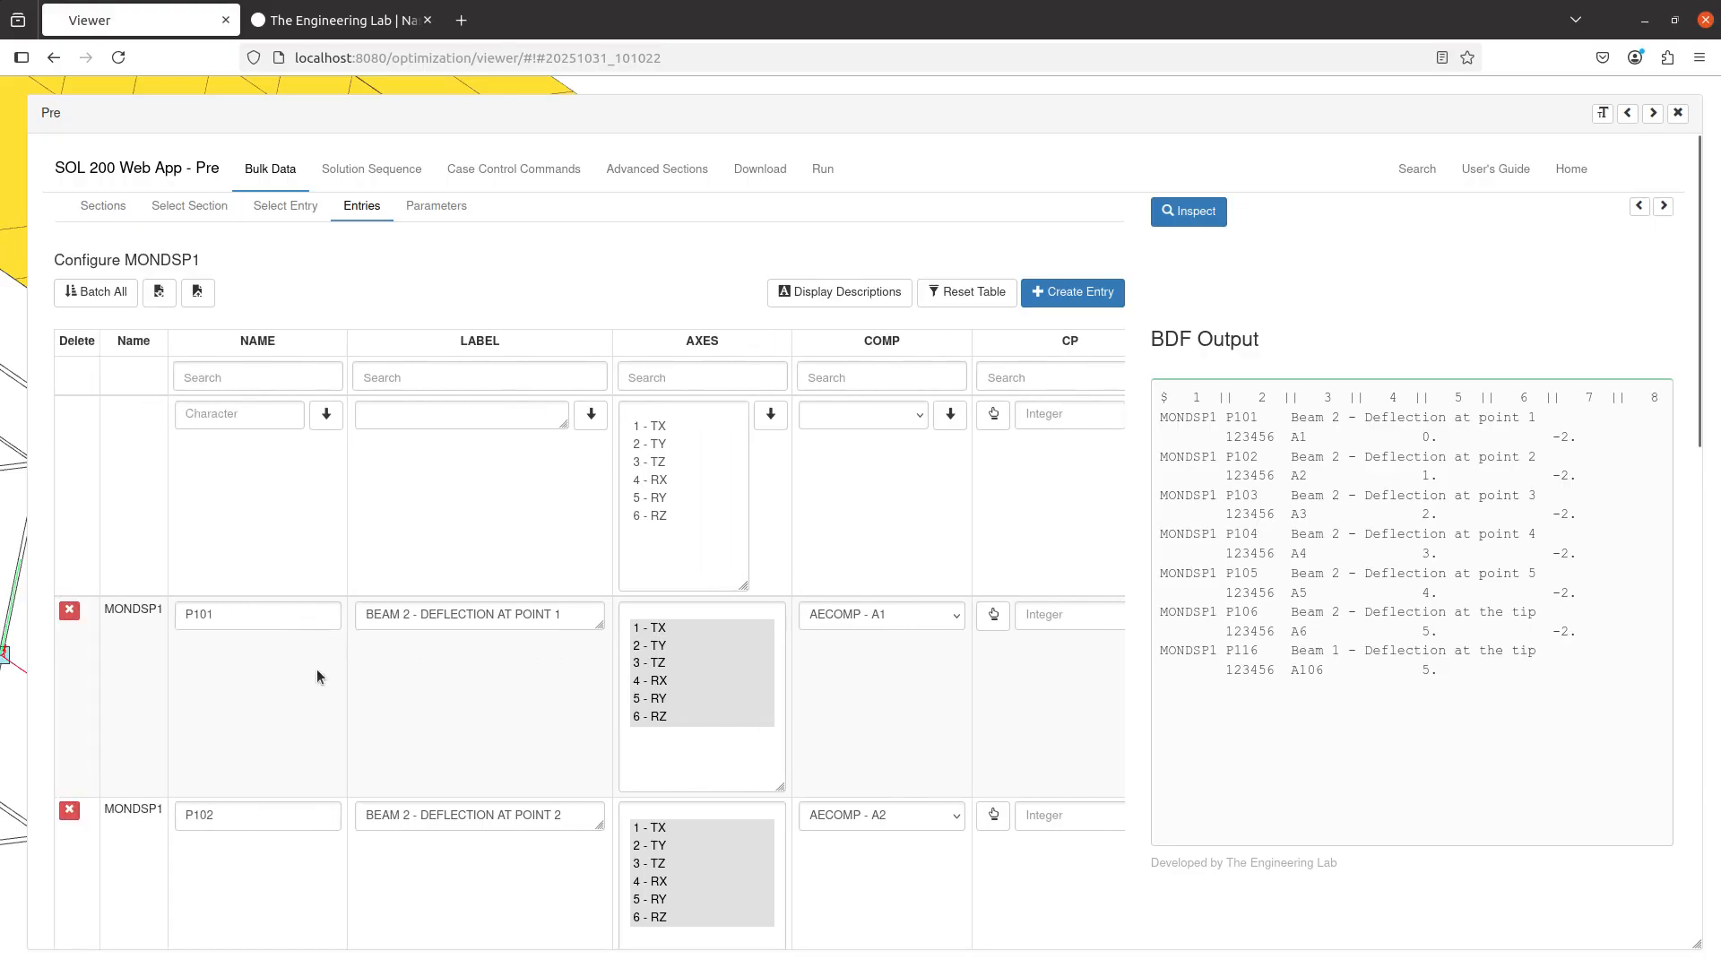
pyautogui.scroll(-10, 304, 681)
pyautogui.doubleClick(238, 408)
pyautogui.hotkey('ctrl', 'c')
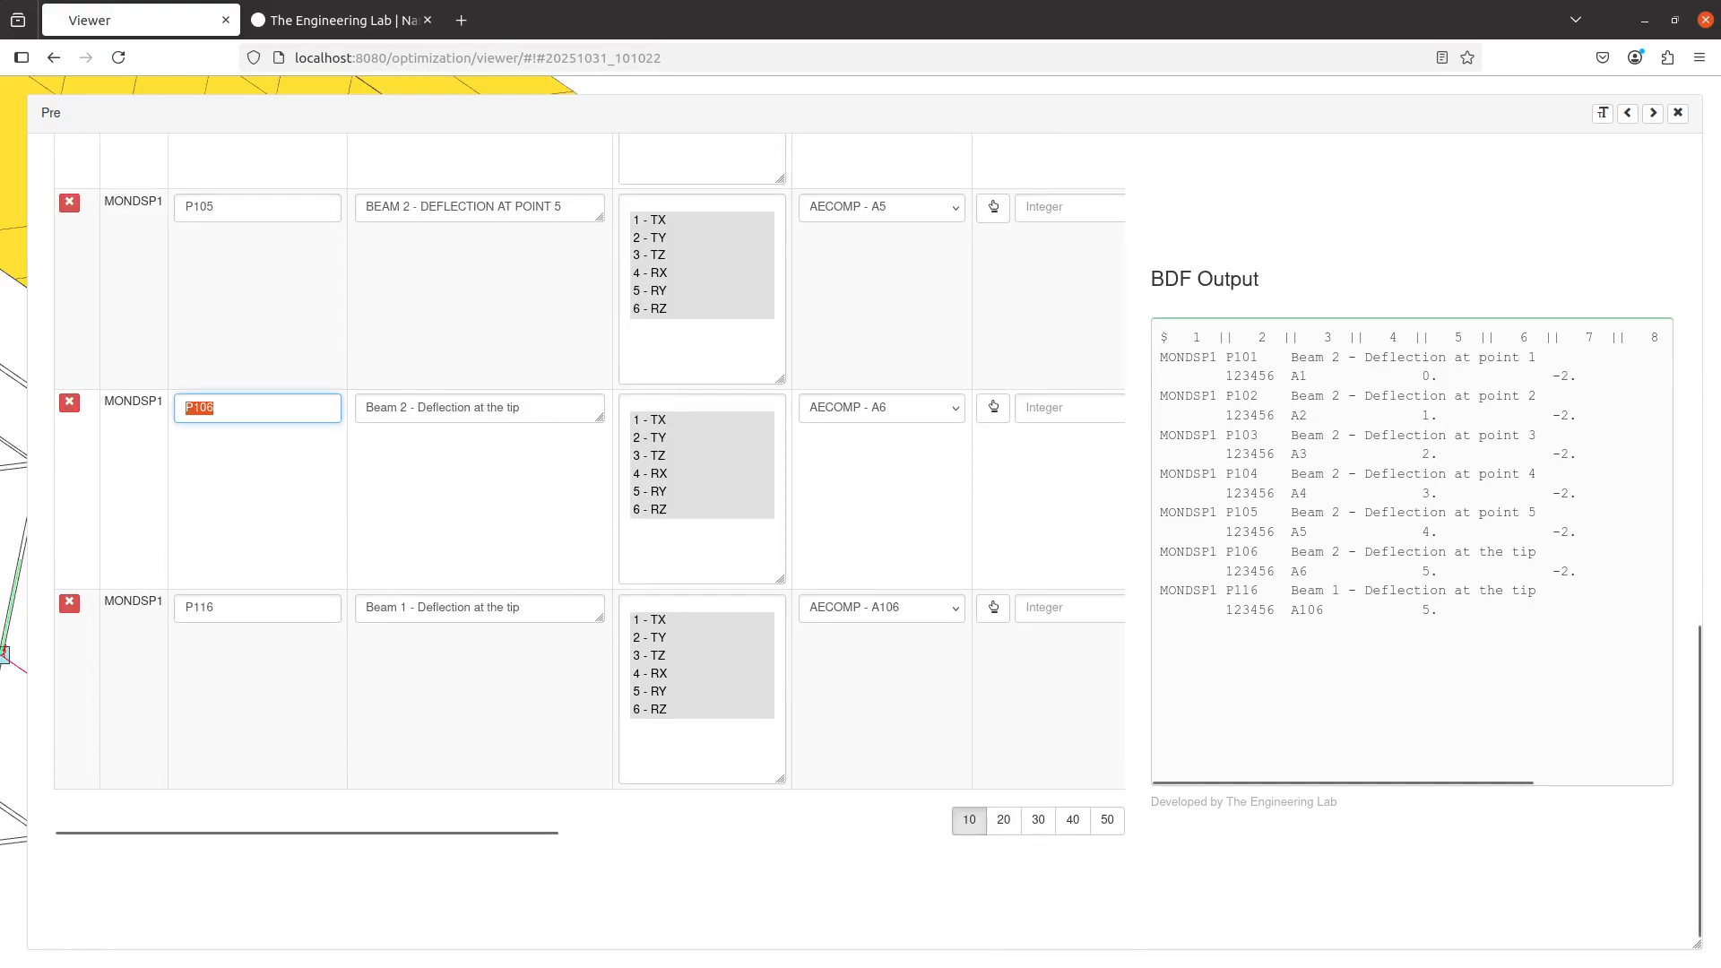
# - In the Notepad++ notes, add P116 below P106, delete the P6 line, and leave blank lines at the end
pyautogui.hotkey('alt', 'Tab')
pyautogui.hotkey('ctrl', 'v')
pyautogui.press('Up')
pyautogui.press('Down')
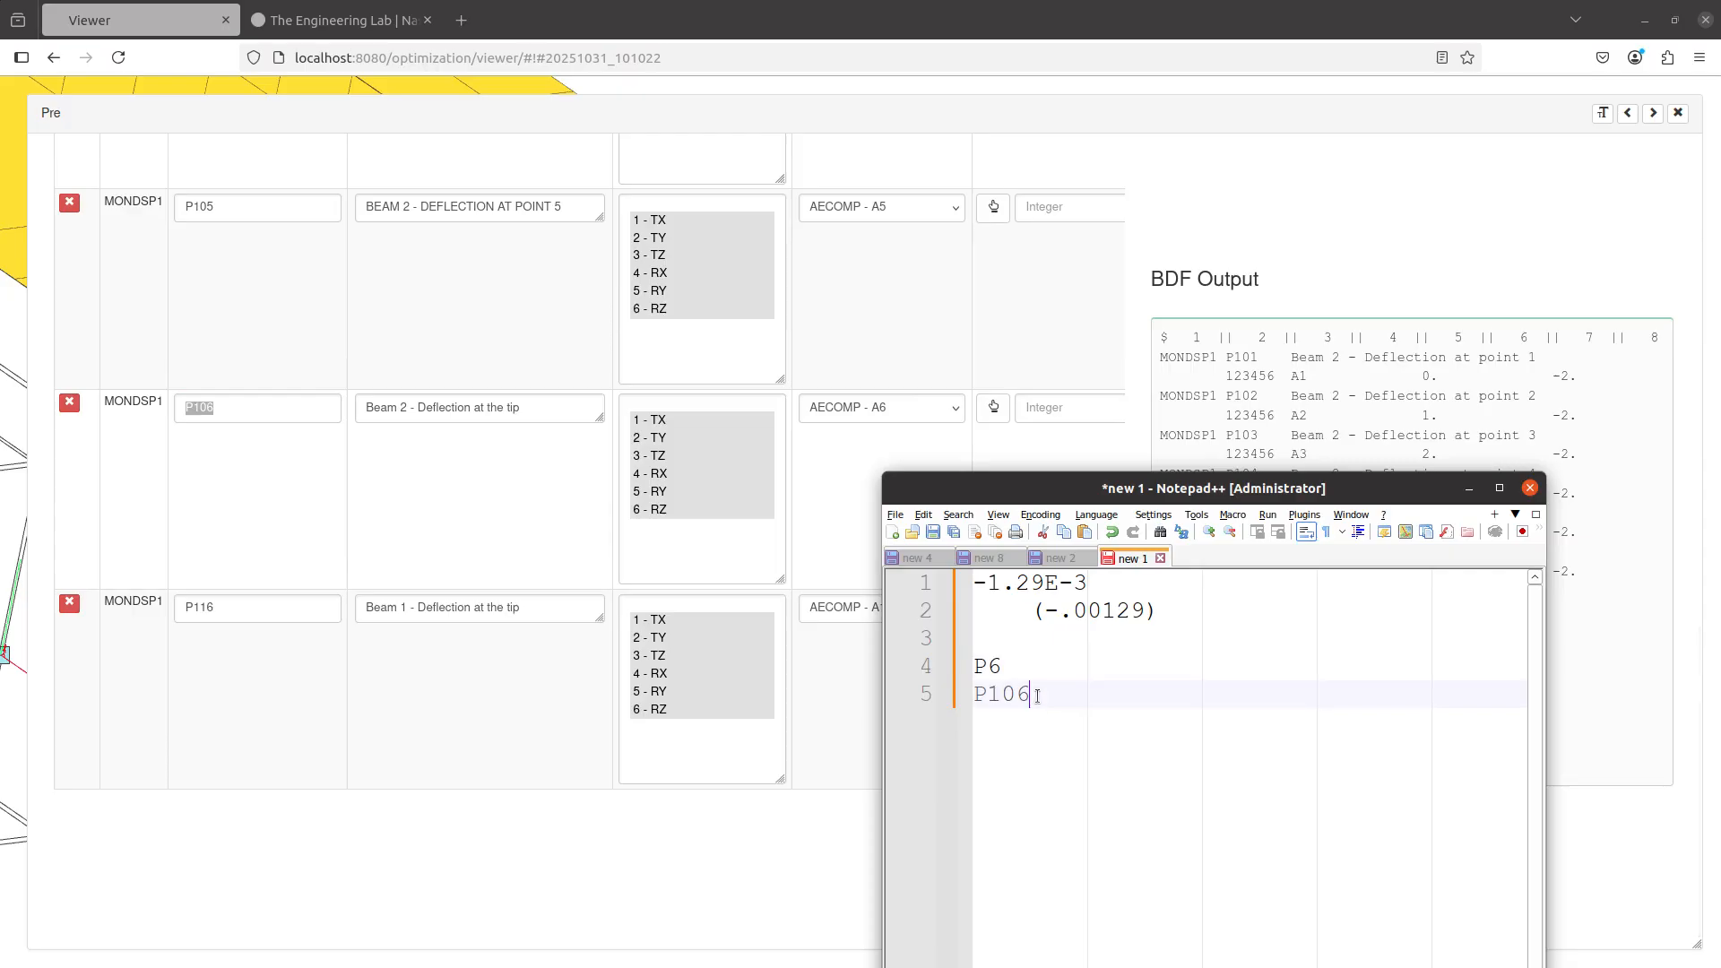
pyautogui.hotkey('ctrl', 'd')
pyautogui.moveTo(1015, 723); pyautogui.dragTo(1003, 722)
pyautogui.write('116')
pyautogui.tripleClick(1010, 667)
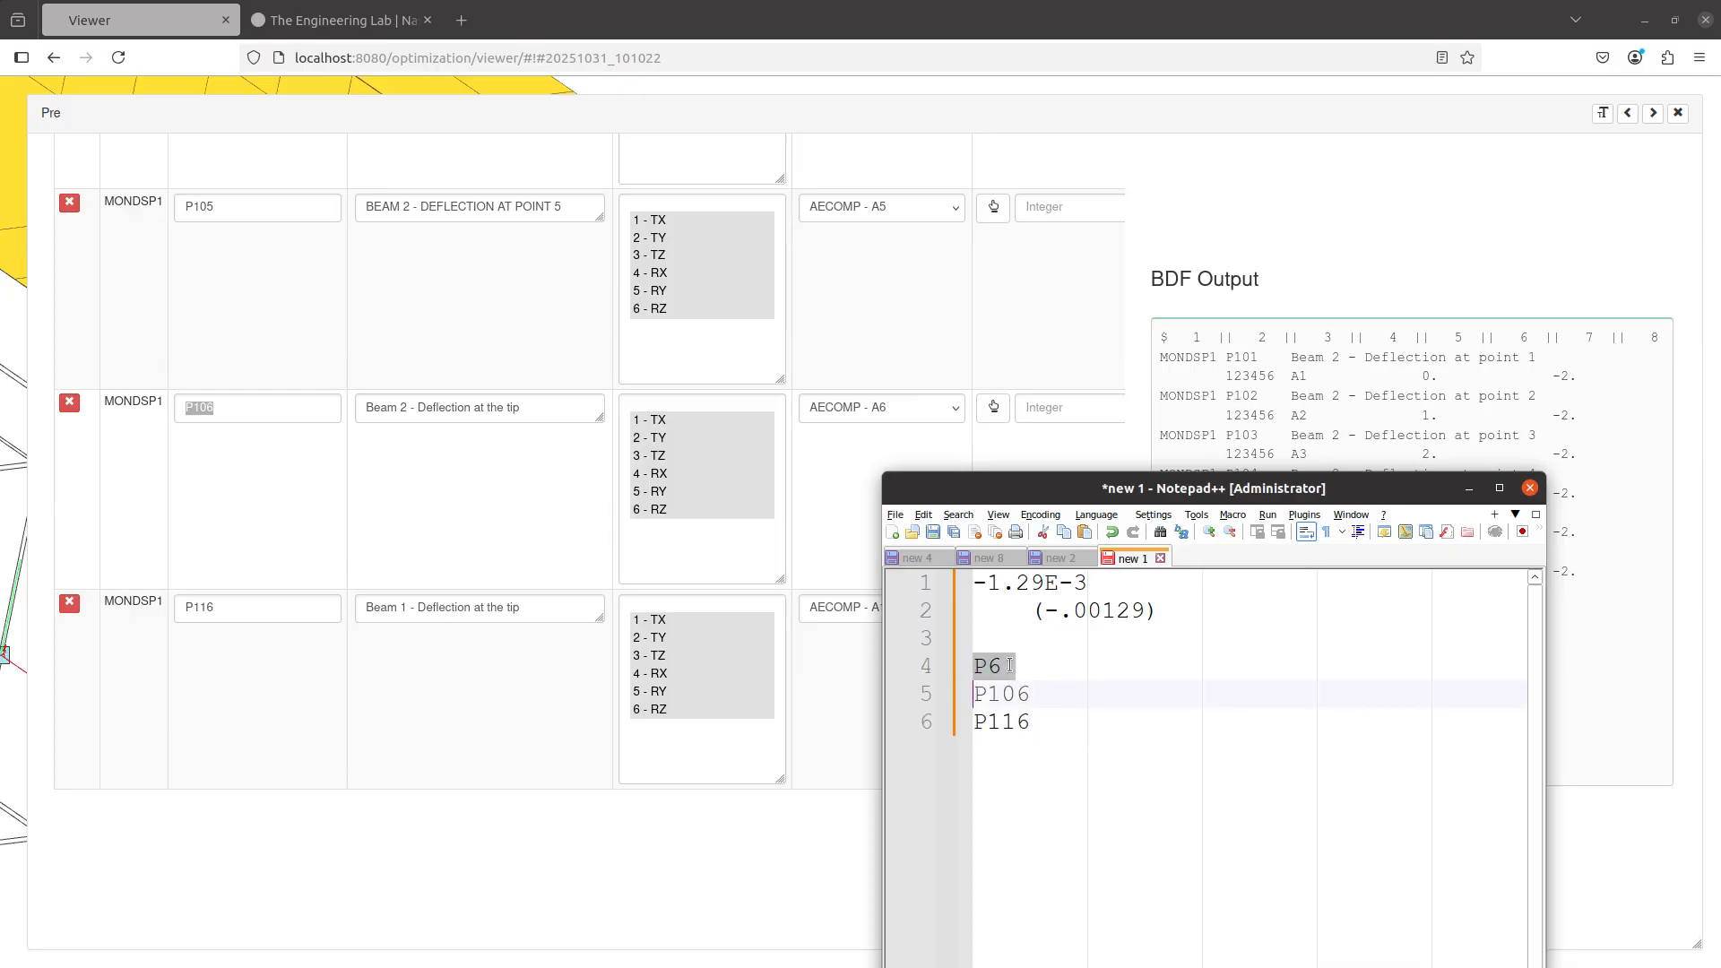
pyautogui.press('Delete')
pyautogui.click(1055, 749)
pyautogui.press('Return')
pyautogui.press('Return')
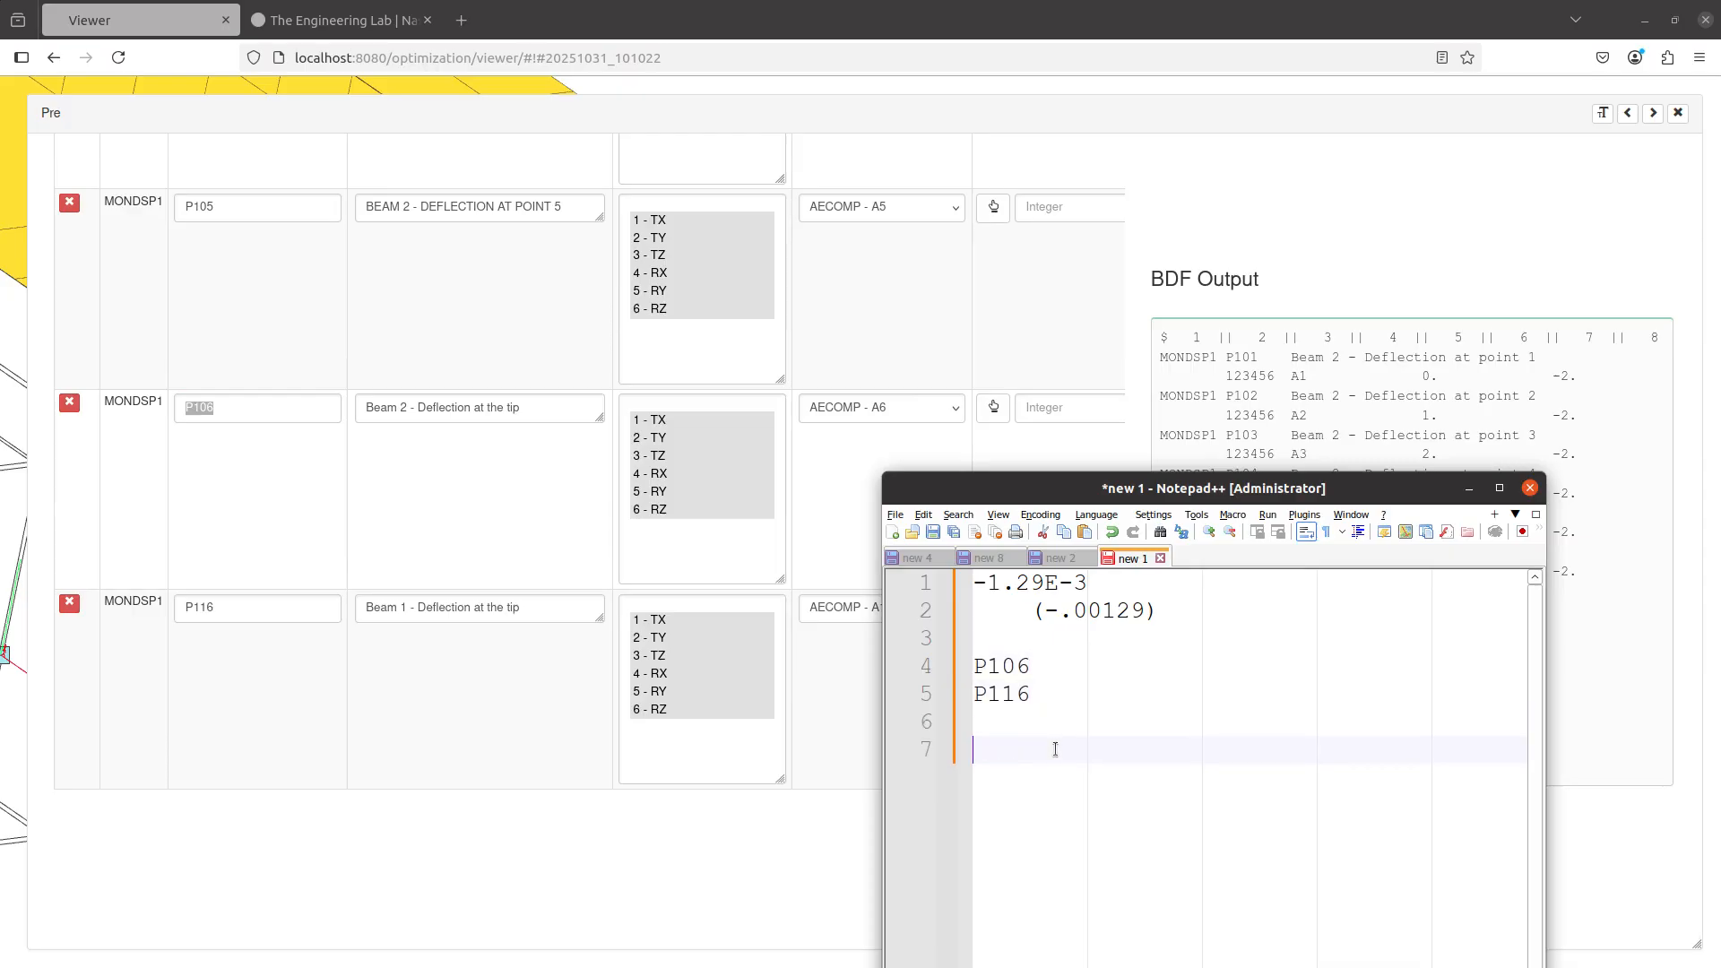
# - Return to the Viewer, display the run's model.f06 results file, and search it for P106
pyautogui.click(1117, 367)
pyautogui.scroll(10, 1116, 367)
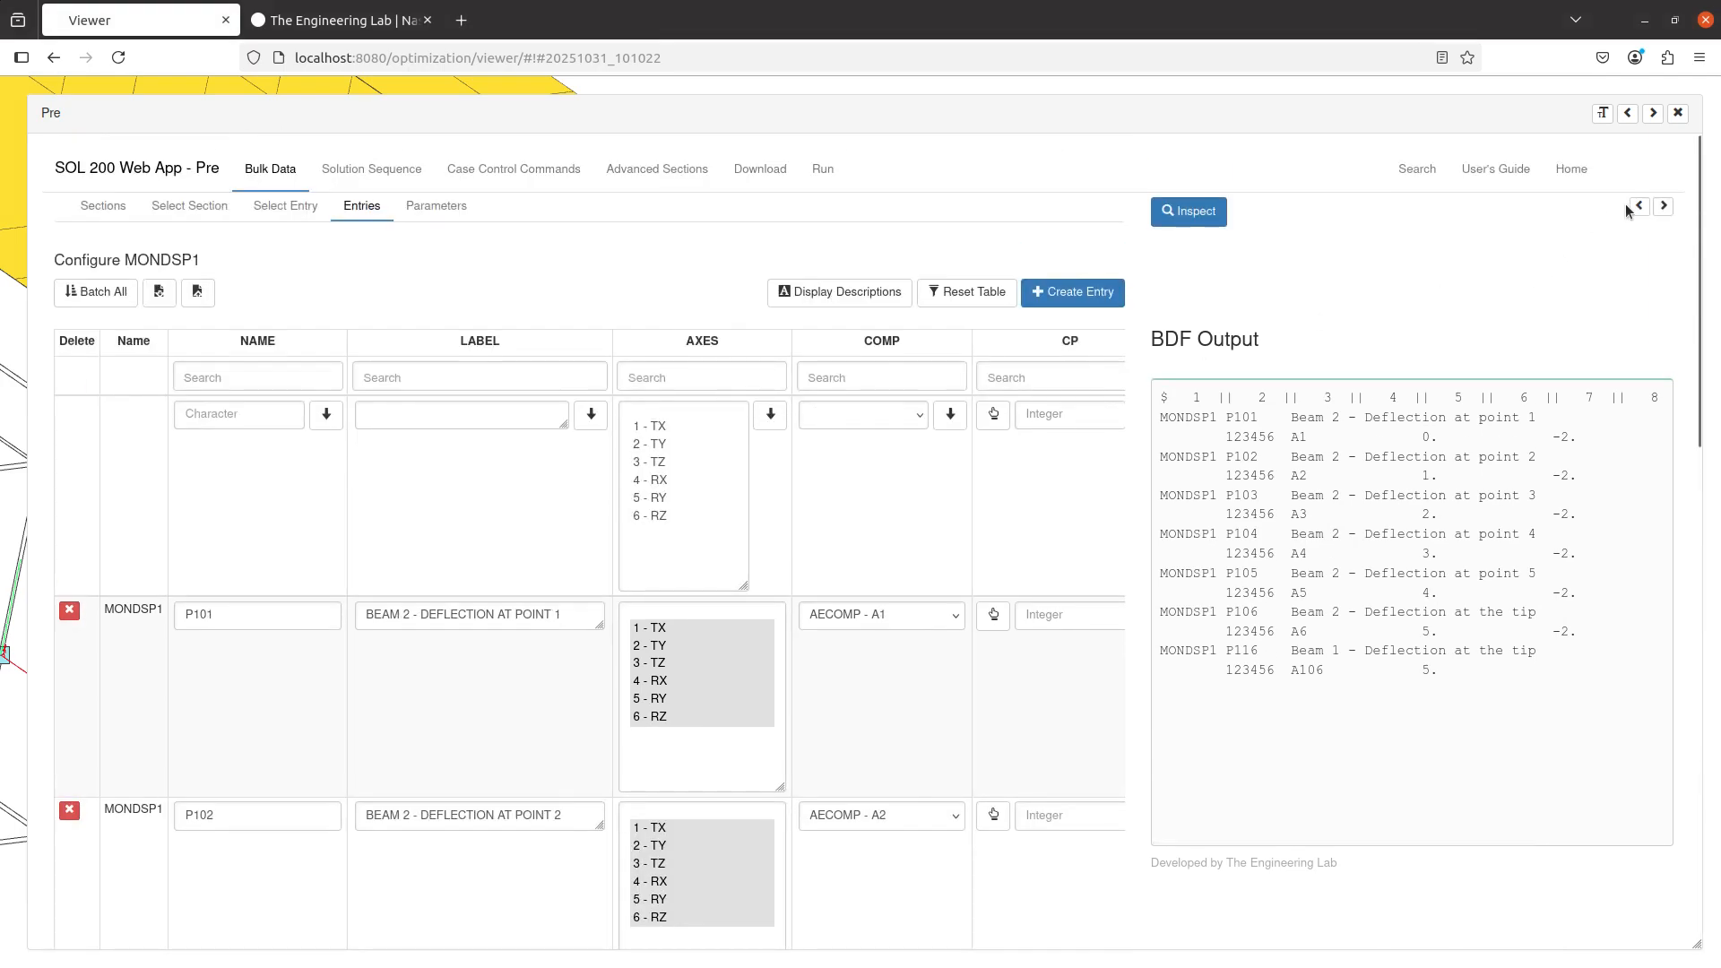
pyautogui.click(1660, 206)
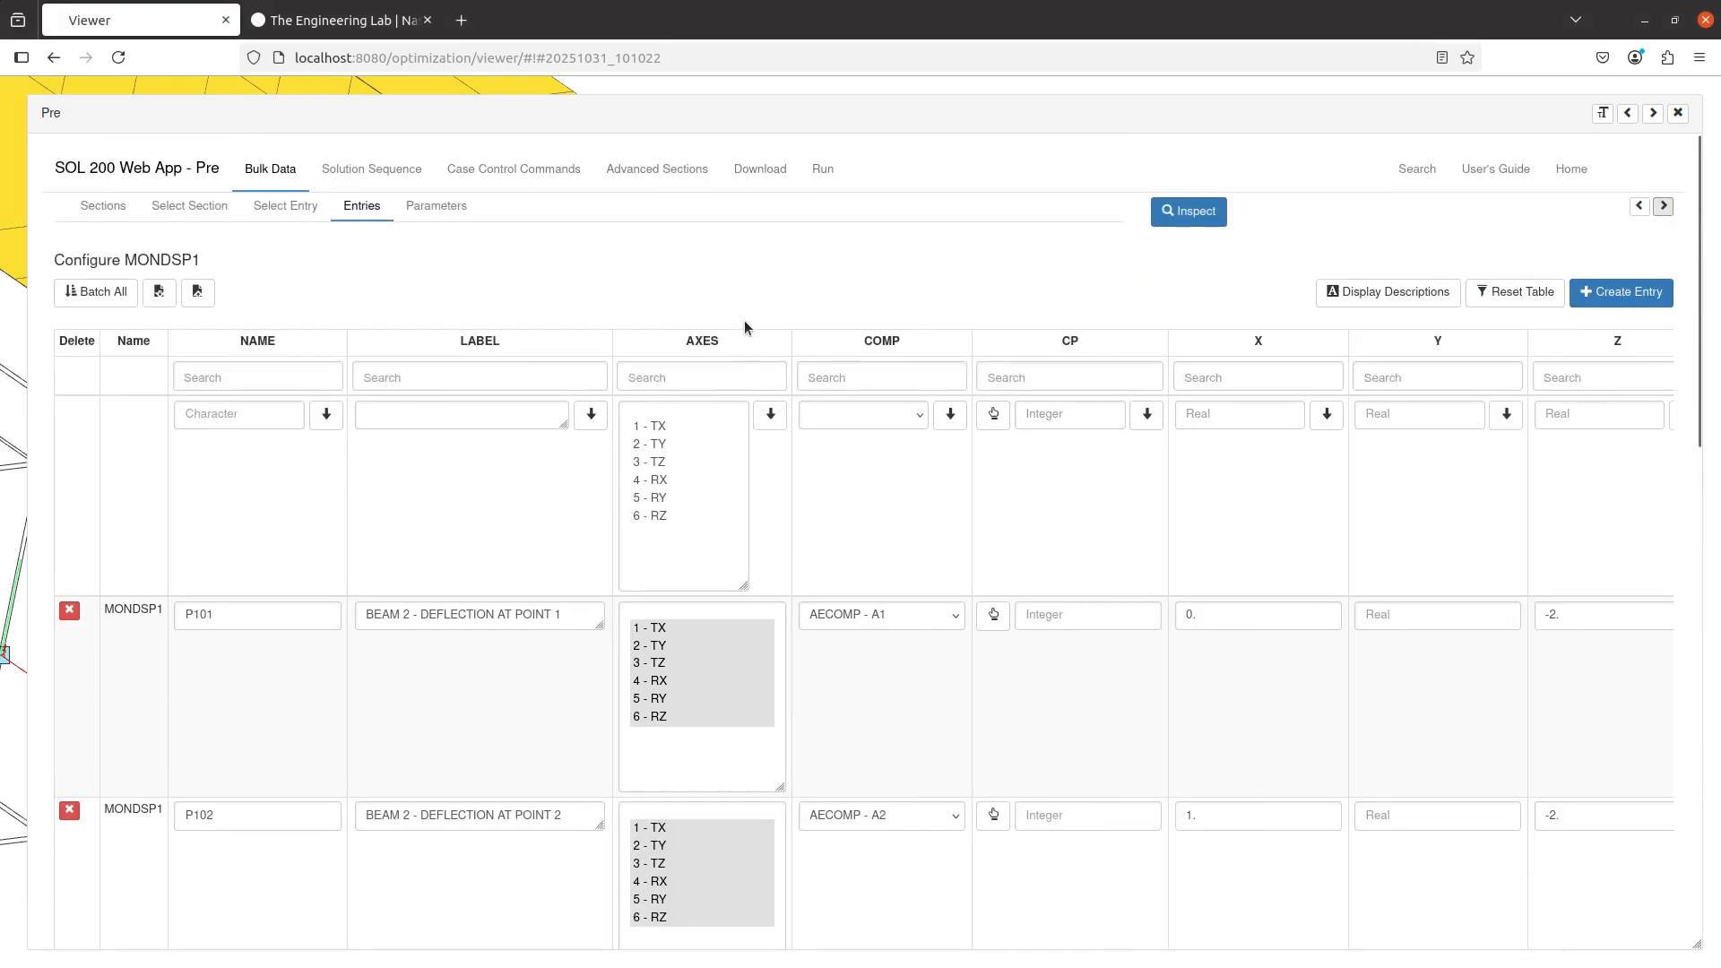
pyautogui.click(817, 171)
pyautogui.click(258, 205)
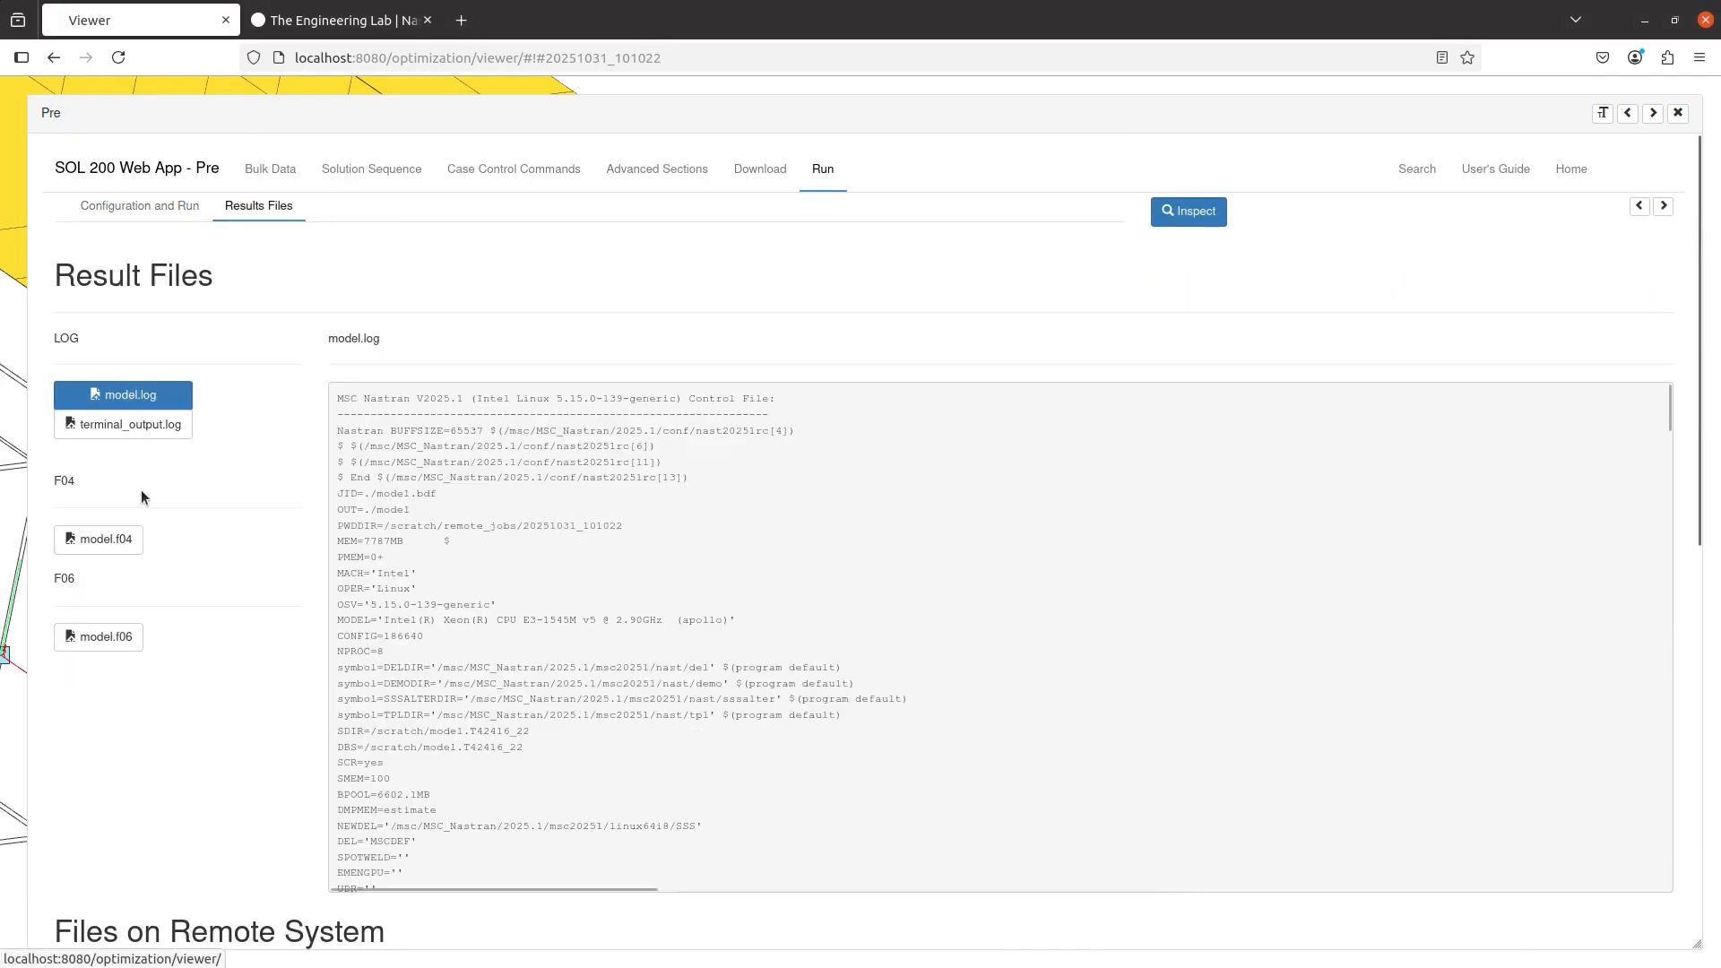
pyautogui.click(99, 636)
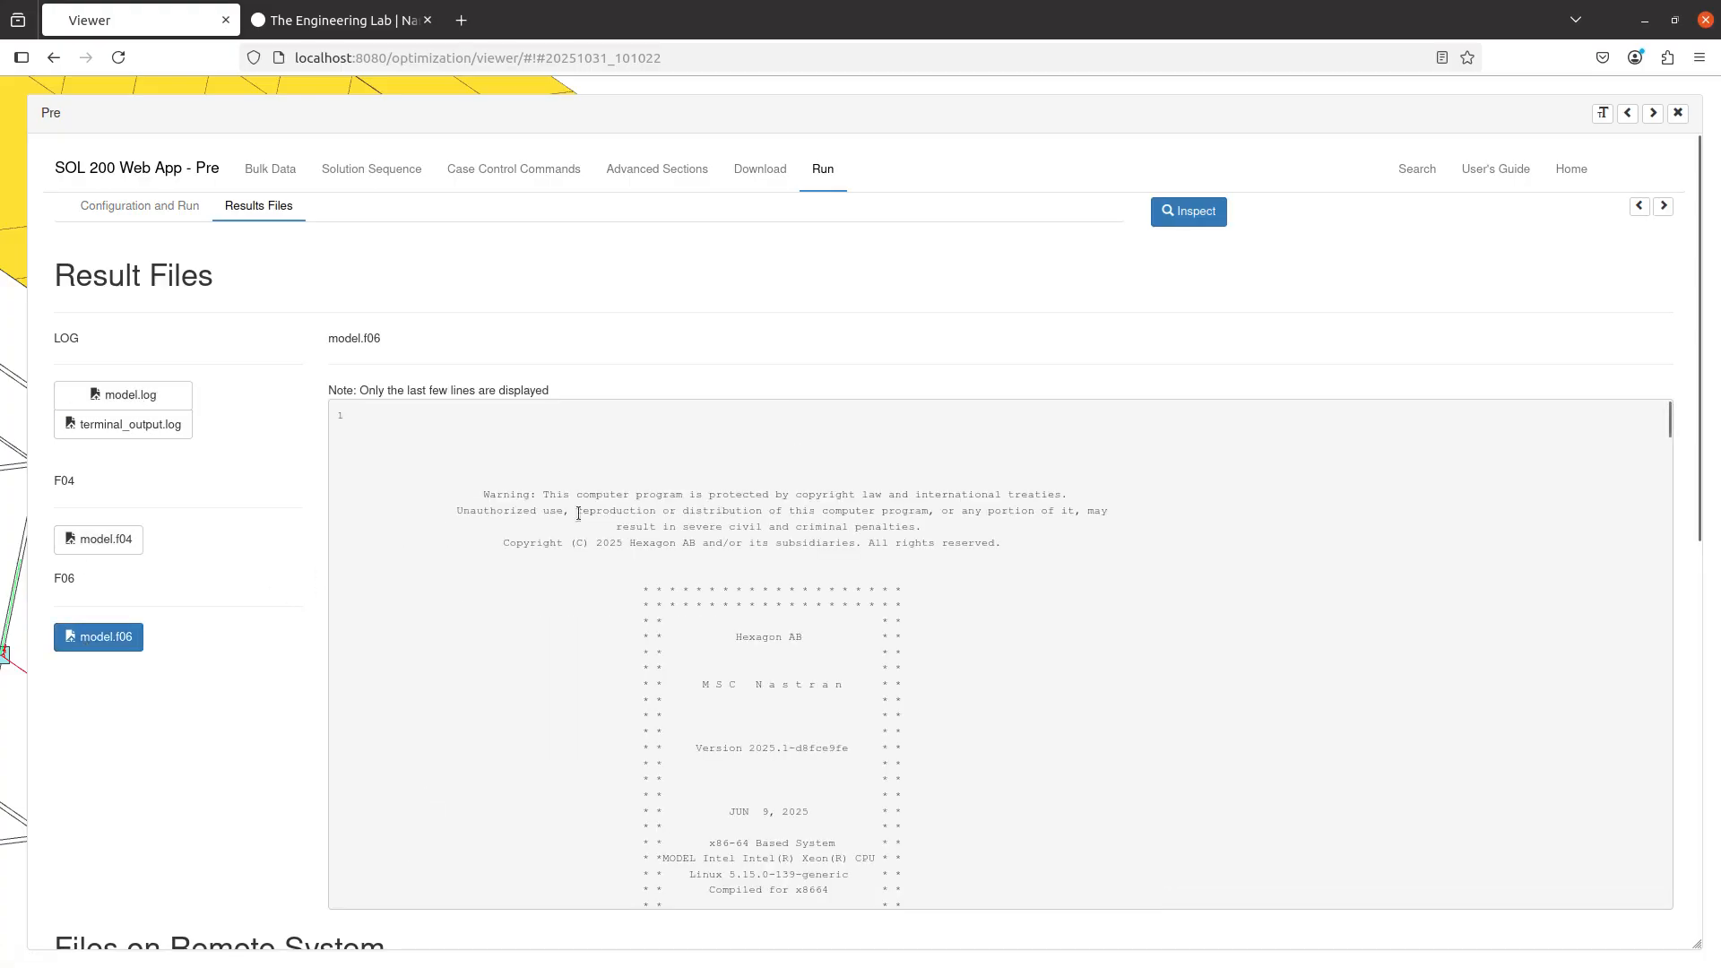
pyautogui.hotkey('ctrl', 'f')
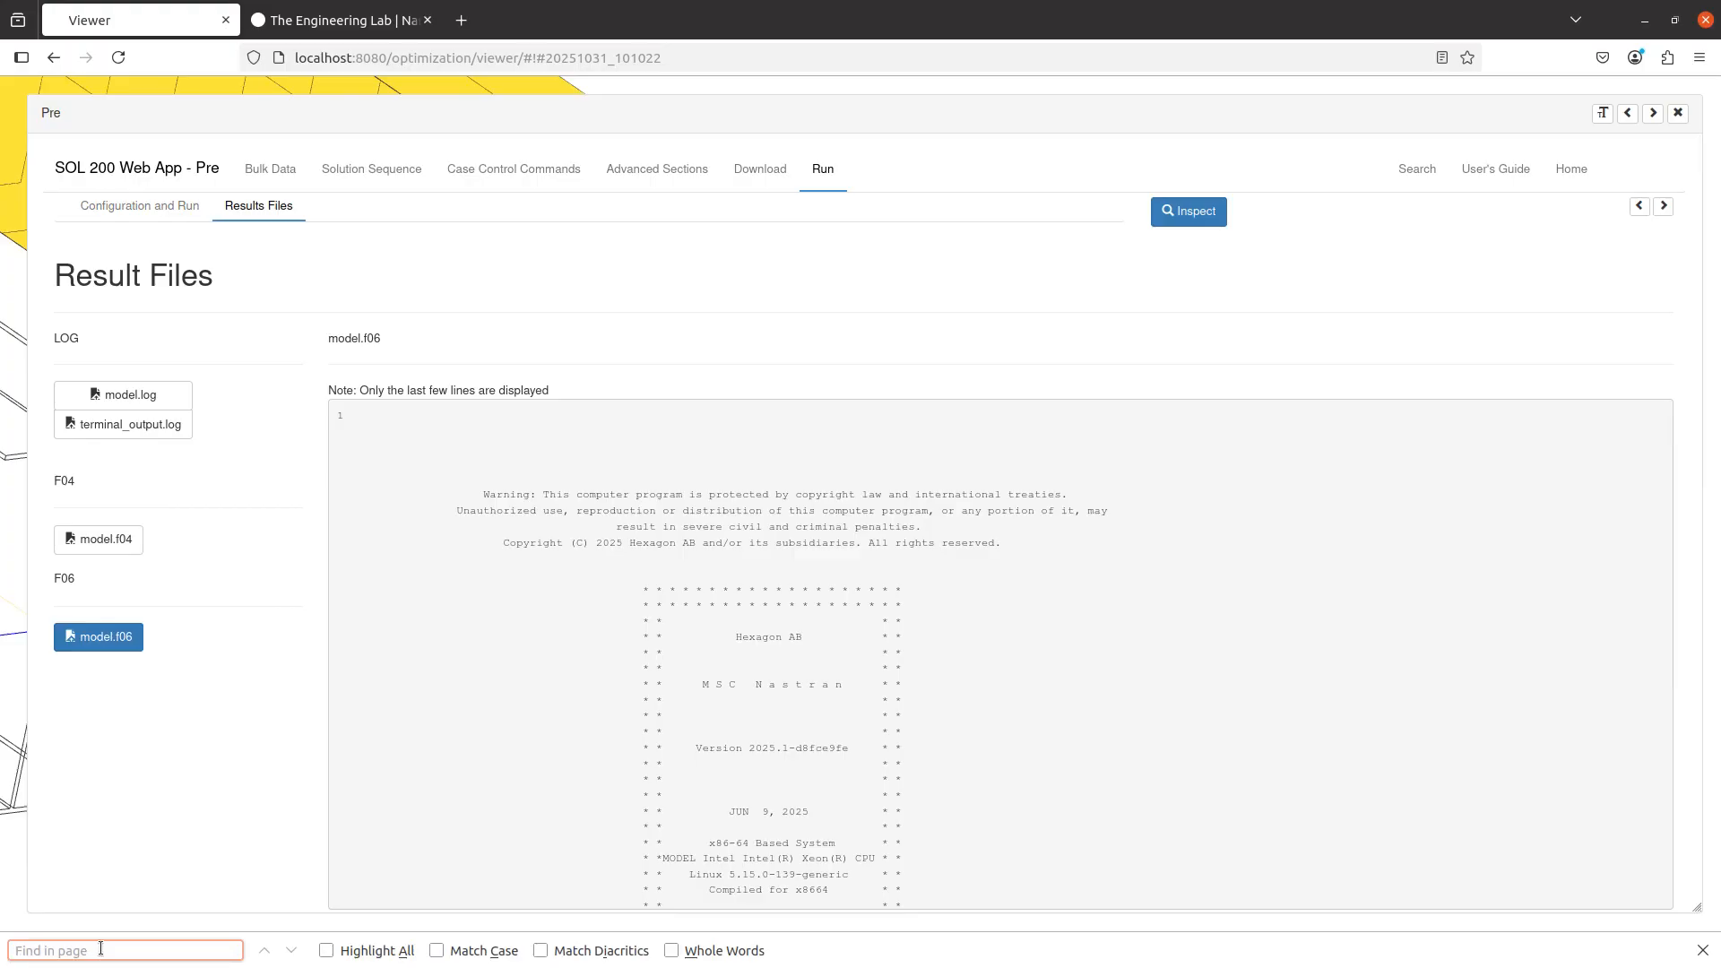
pyautogui.write('P106')
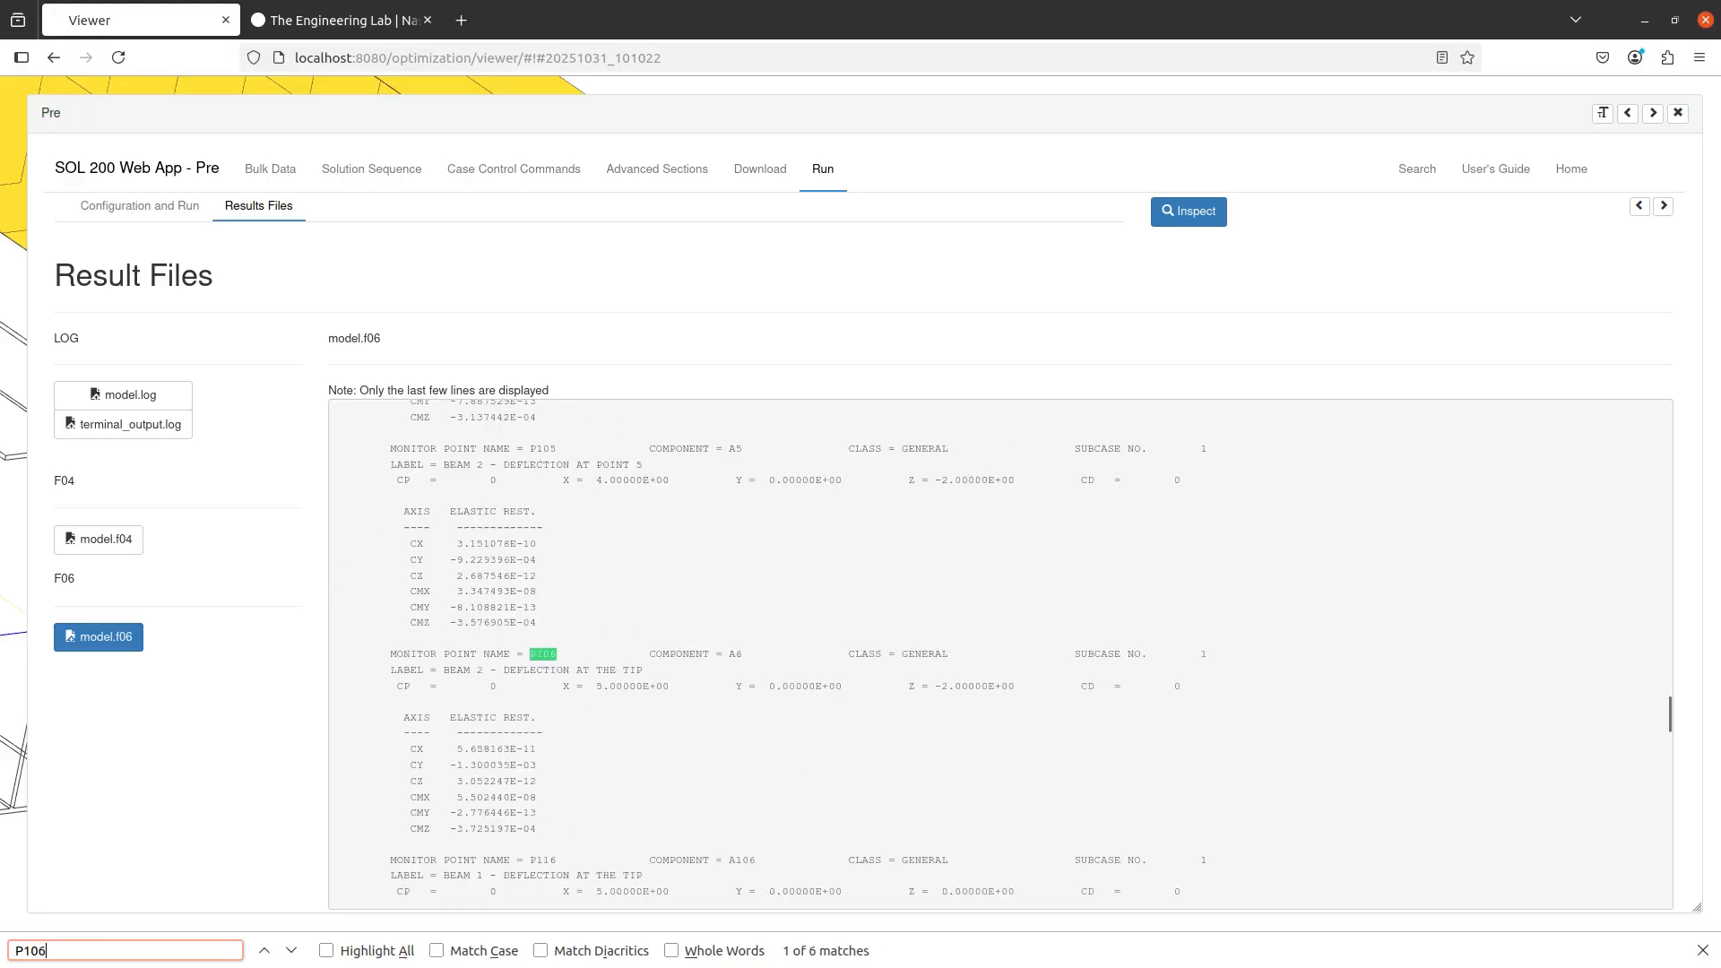
# - Highlight and examine the elastic displacement blocks for monitor points P106 and P116 in model.f06
pyautogui.click(498, 756)
pyautogui.scroll(-3, 498, 751)
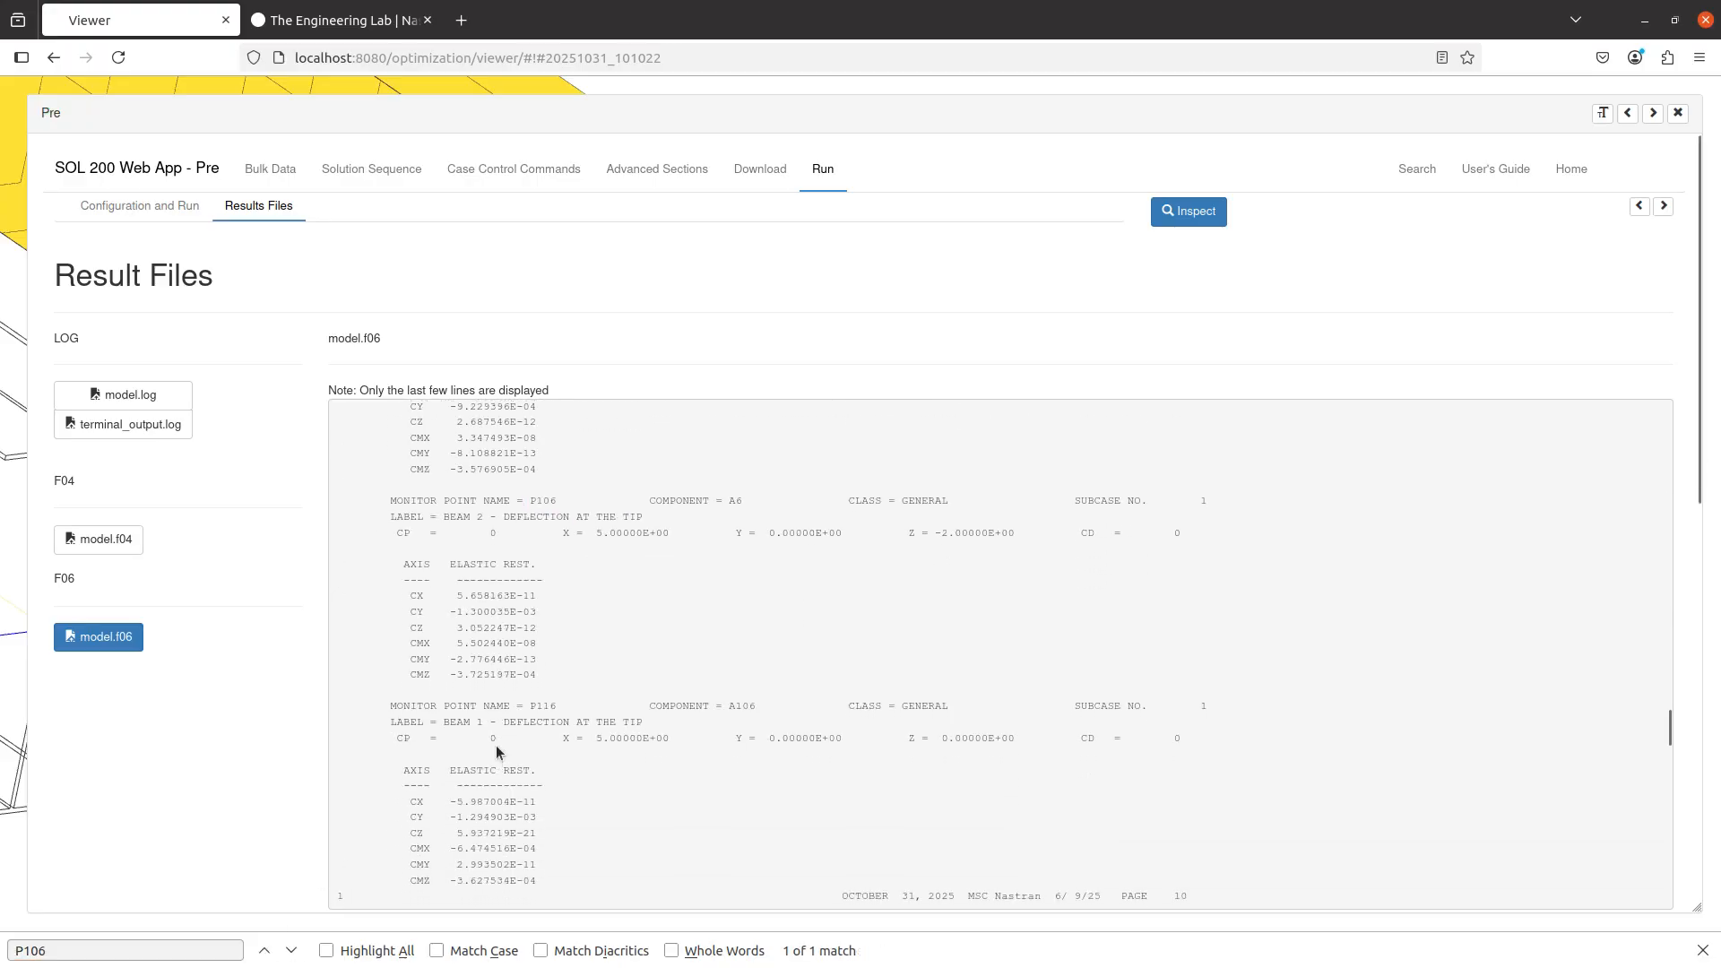
pyautogui.tripleClick(400, 505)
pyautogui.click(388, 501)
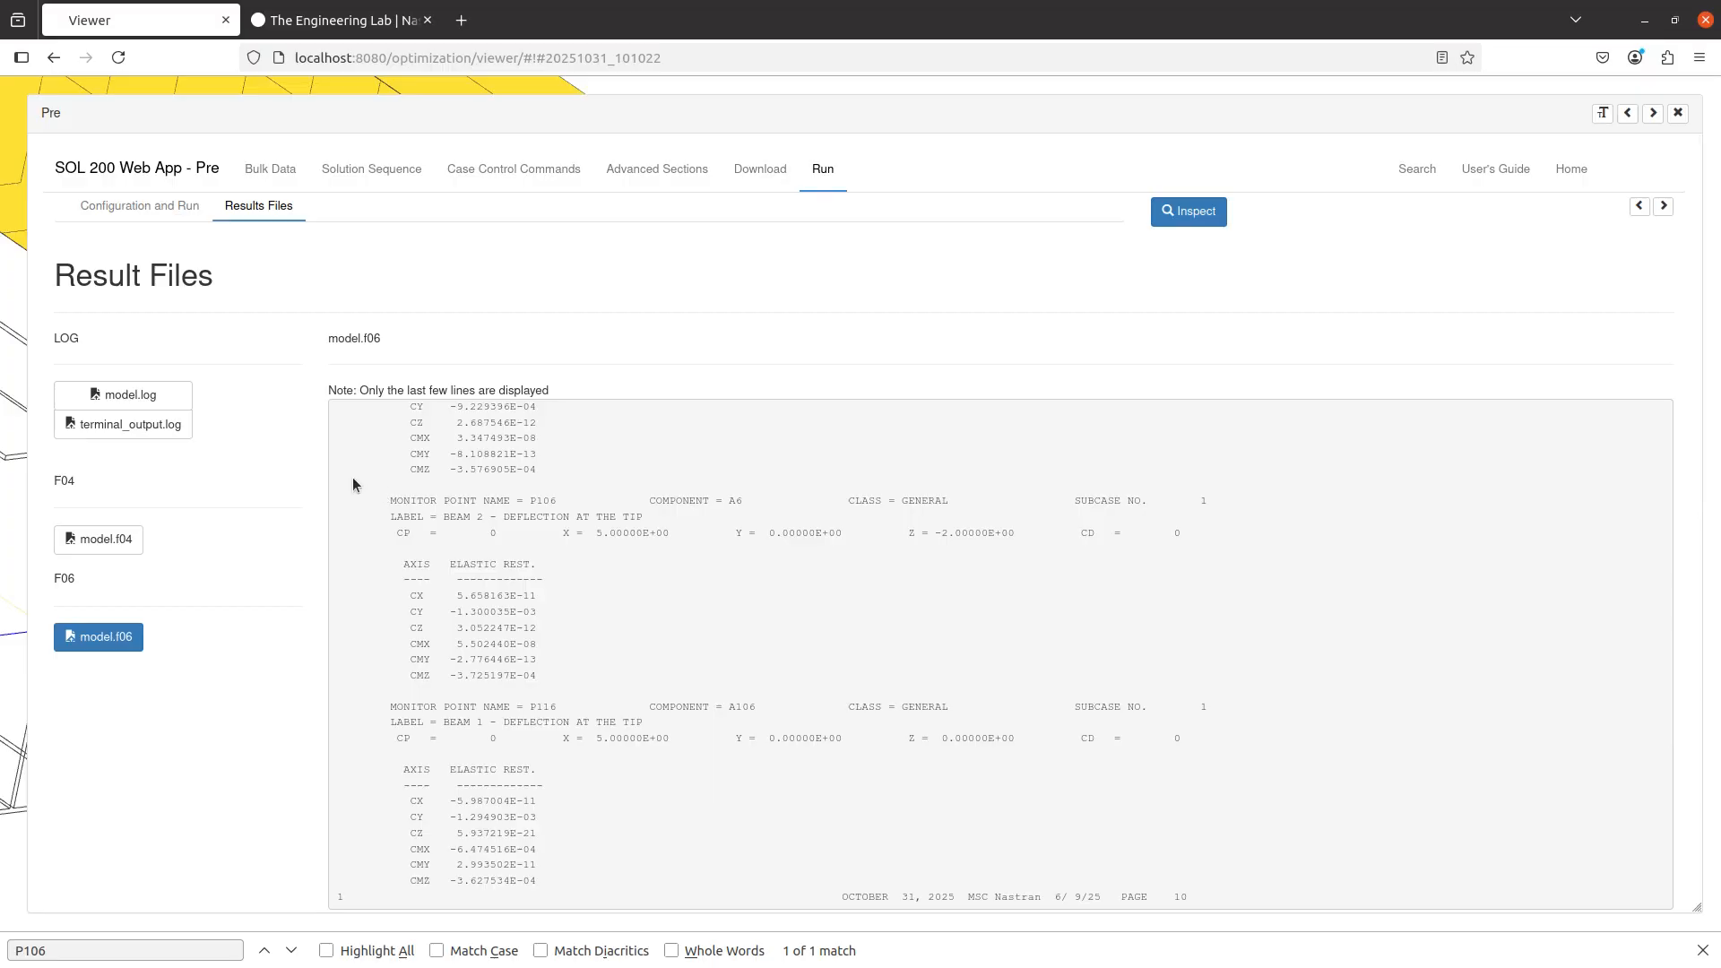
pyautogui.moveTo(354, 485); pyautogui.dragTo(537, 873)
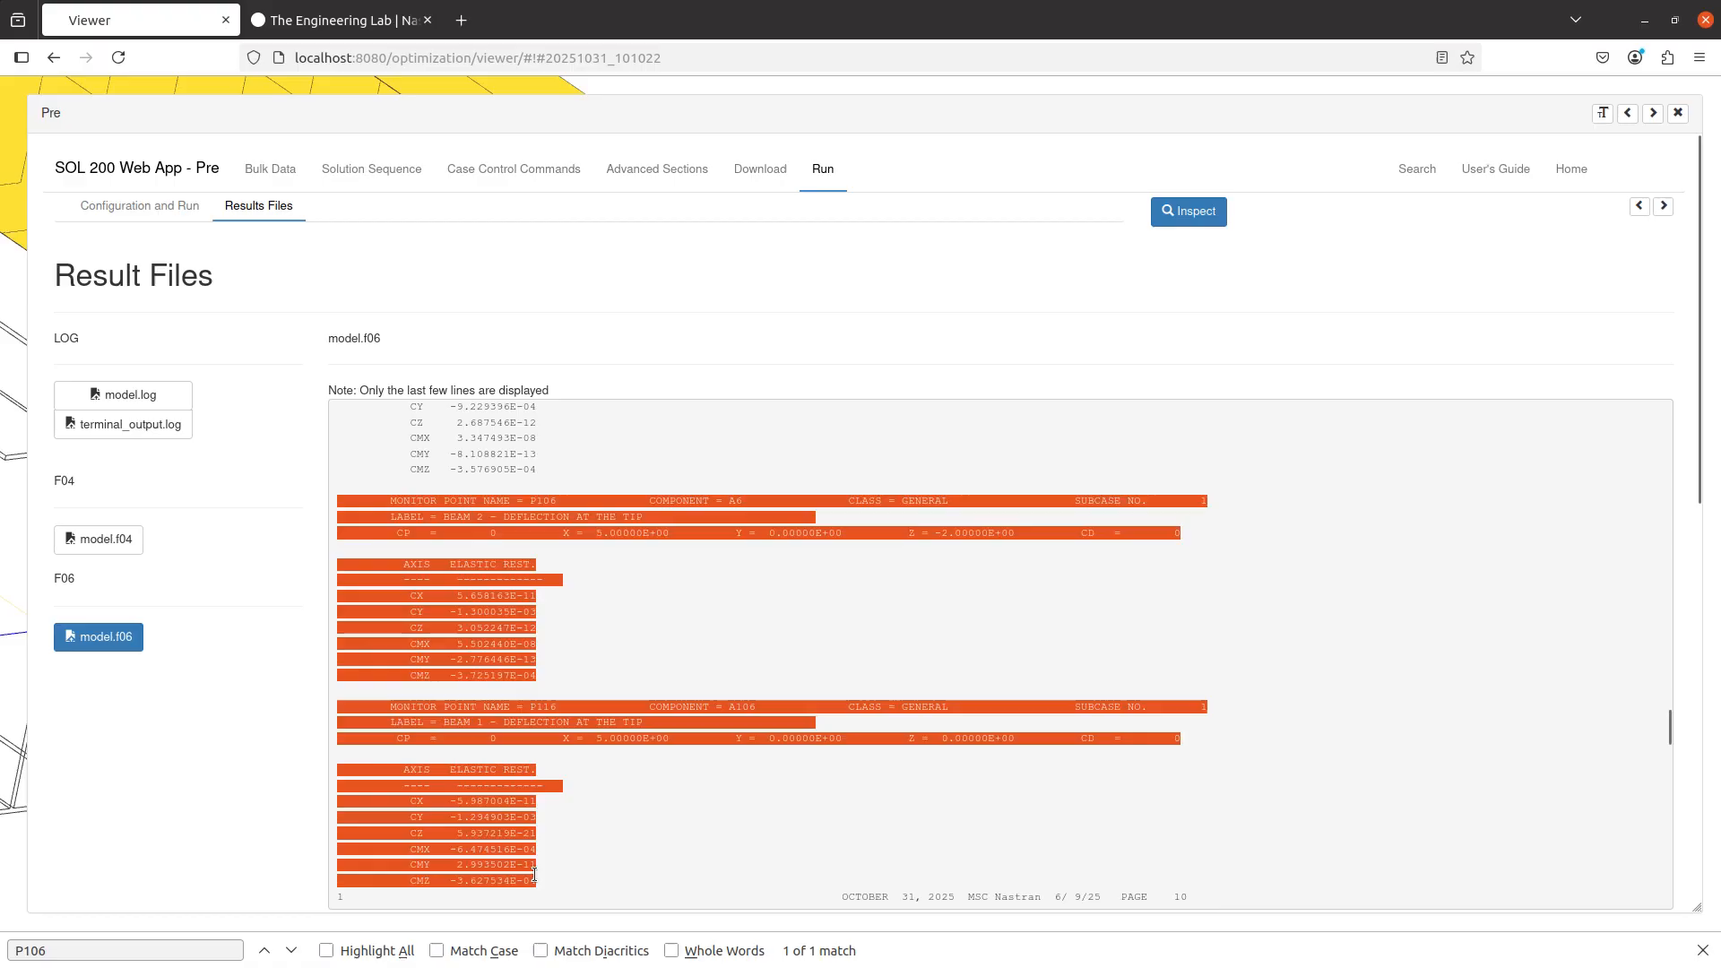
pyautogui.rightClick(496, 647)
pyautogui.click(496, 648)
# - Download model.f06 from the remote system files and open it in a maximized Notepad++ window
pyautogui.scroll(-10, 242, 654)
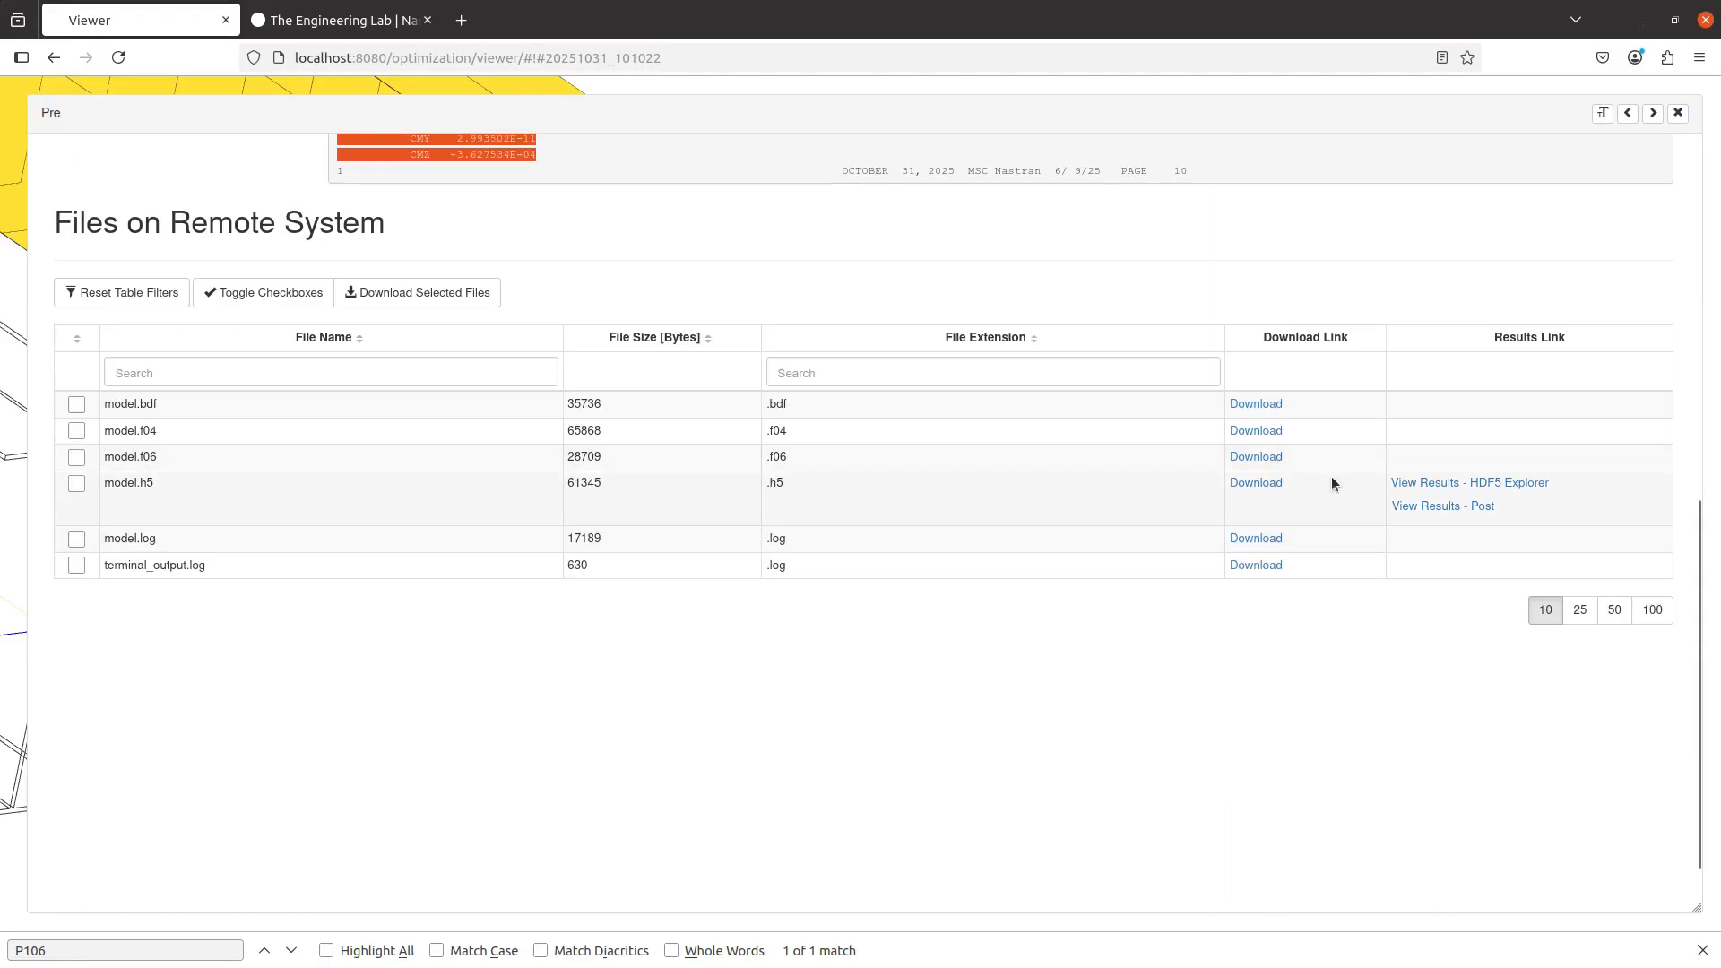
pyautogui.click(1256, 459)
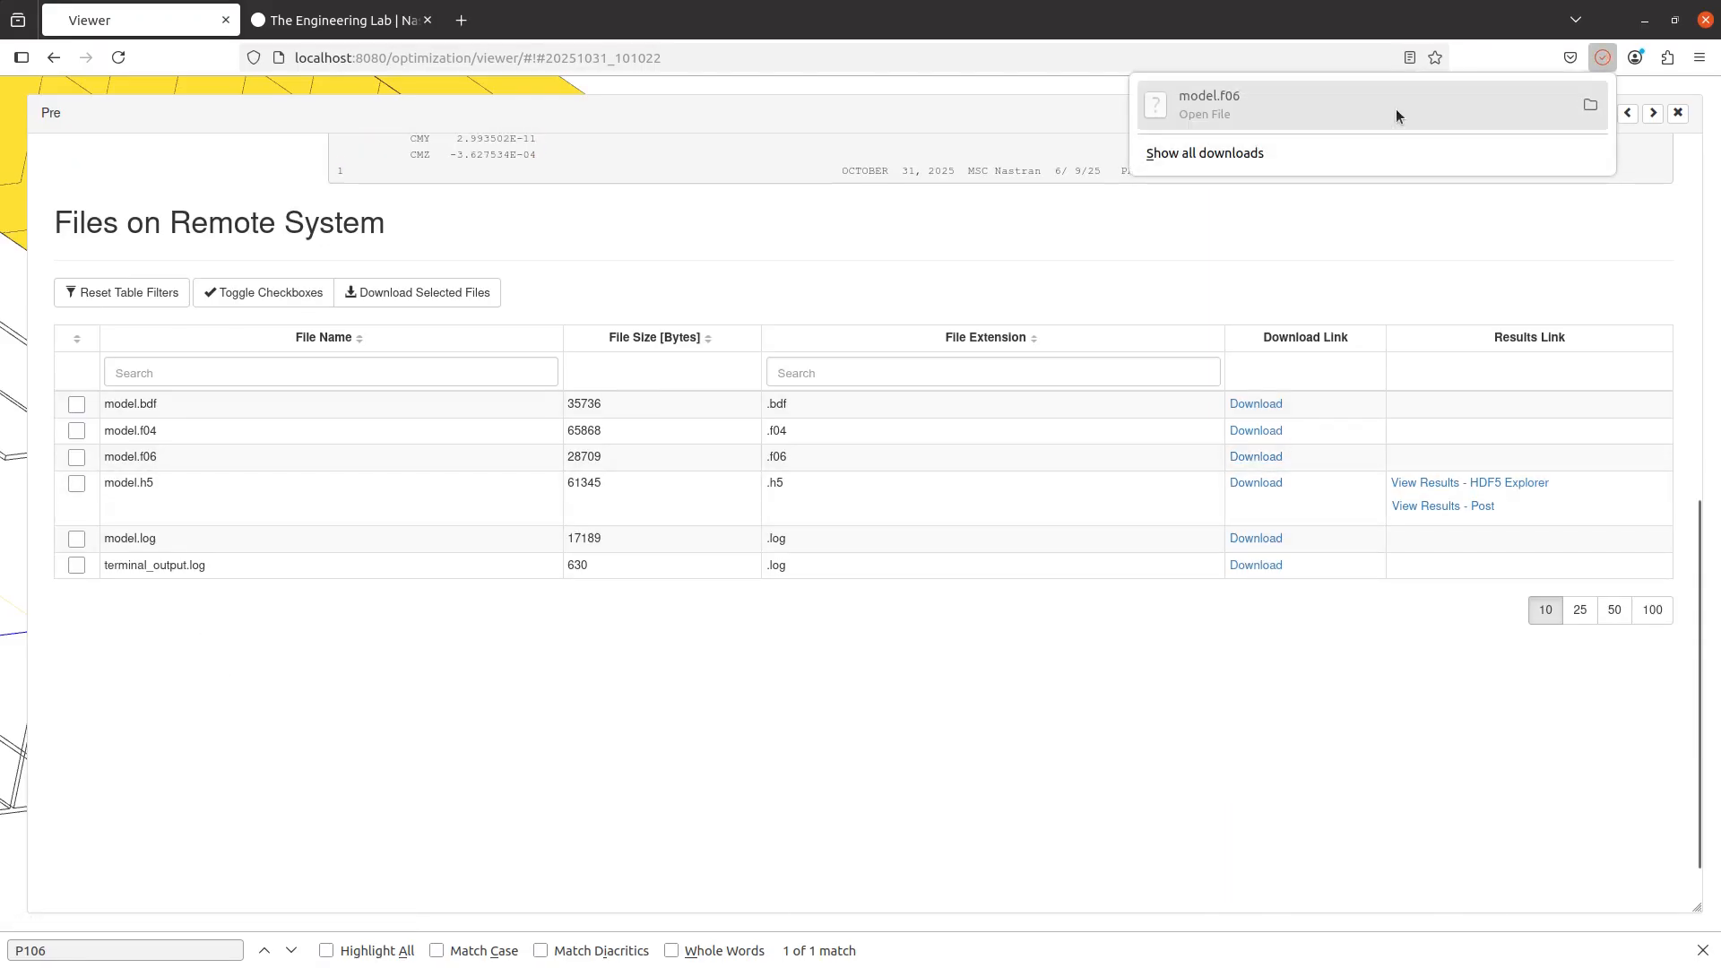
pyautogui.click(1422, 105)
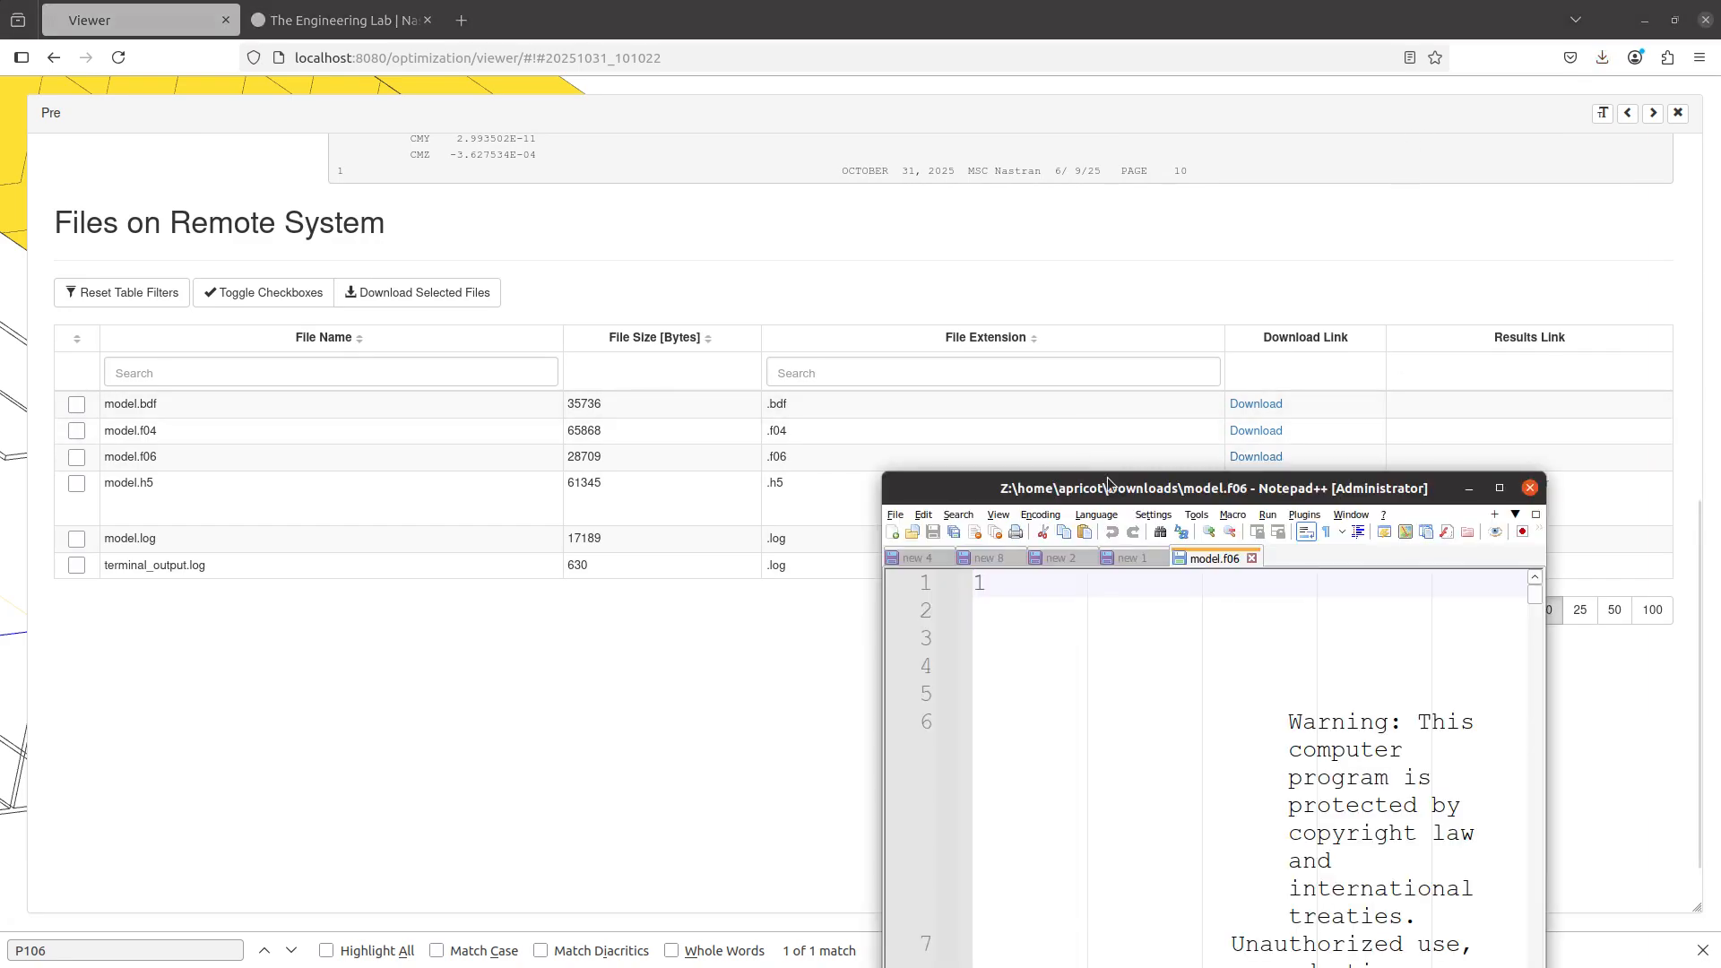
pyautogui.doubleClick(1107, 483)
pyautogui.click(1106, 476)
# - Turn off word wrap for model.f06 and reduce its text size
pyautogui.scroll(-20, 1026, 499)
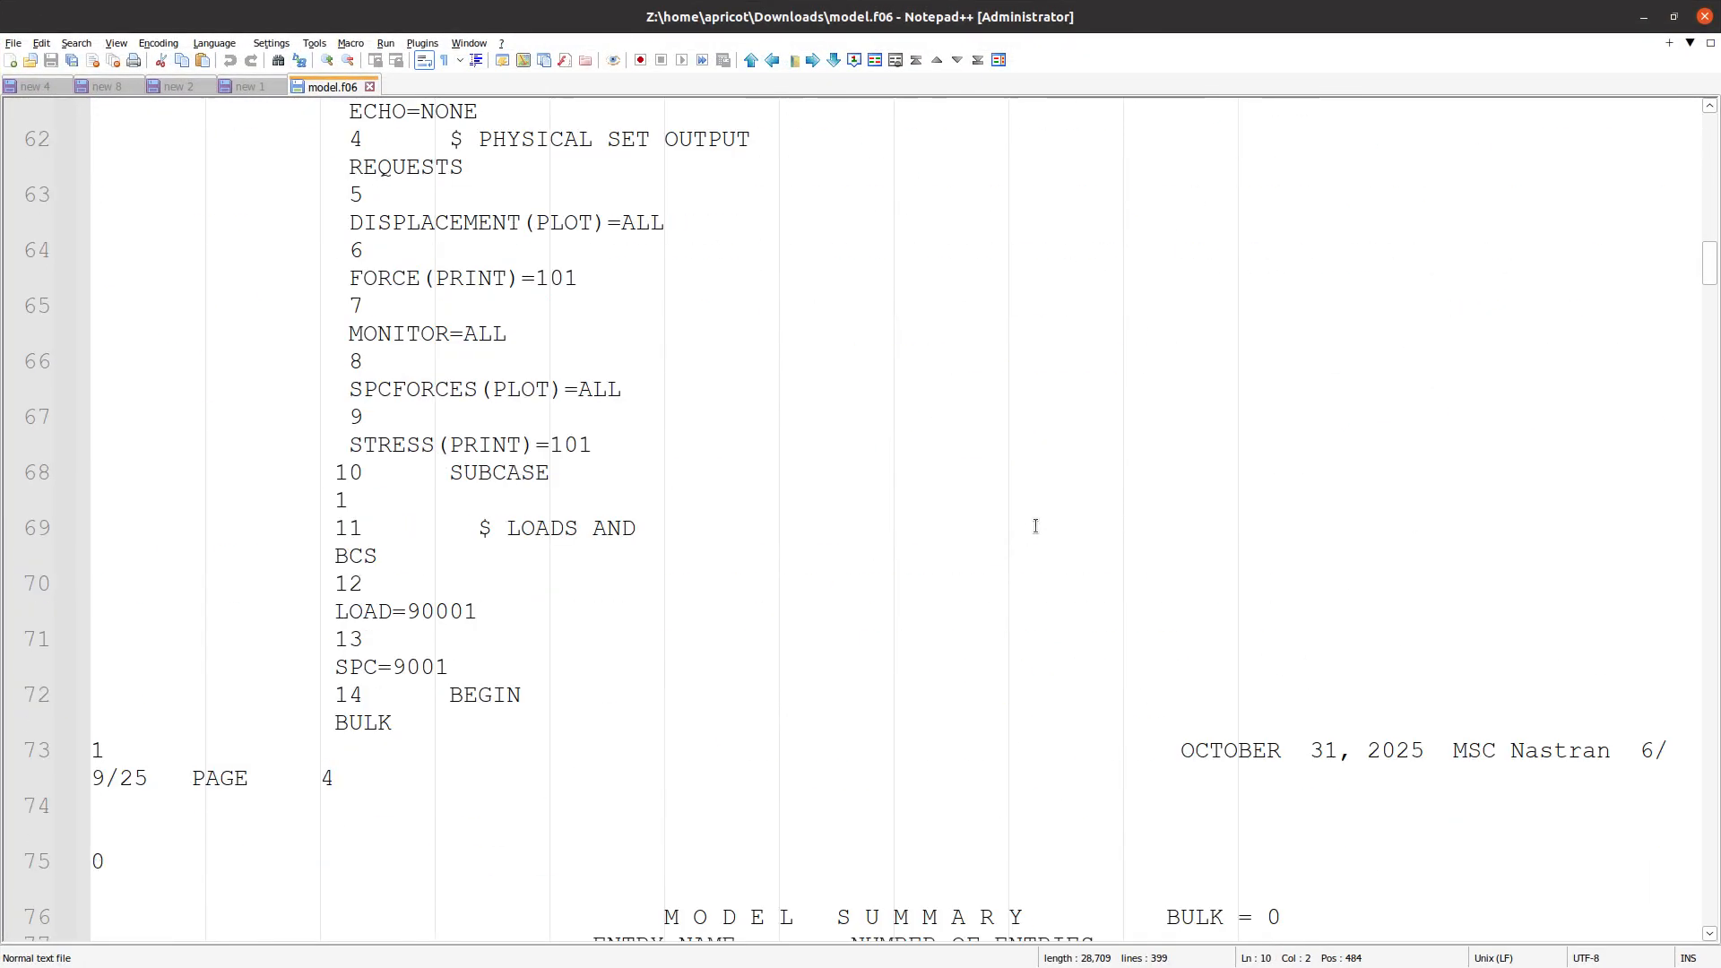
pyautogui.click(424, 60)
pyautogui.keyDown('ctrl'); pyautogui.scroll(-3, 603, 394); pyautogui.keyUp('ctrl')
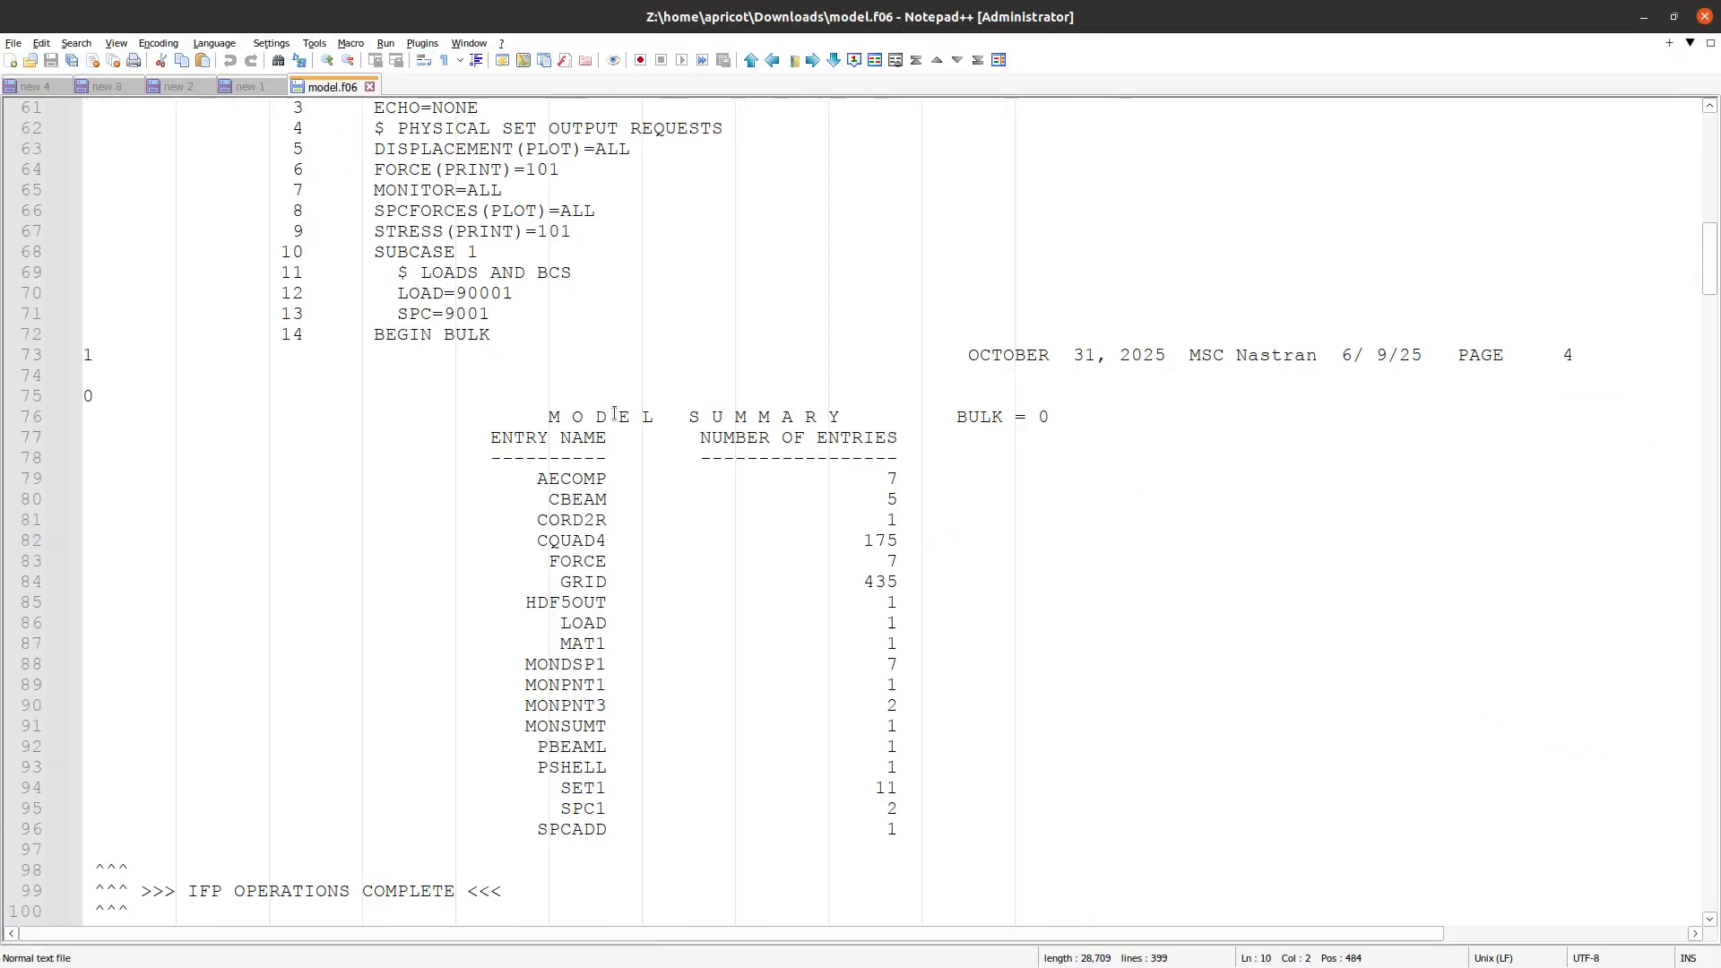
pyautogui.click(603, 394)
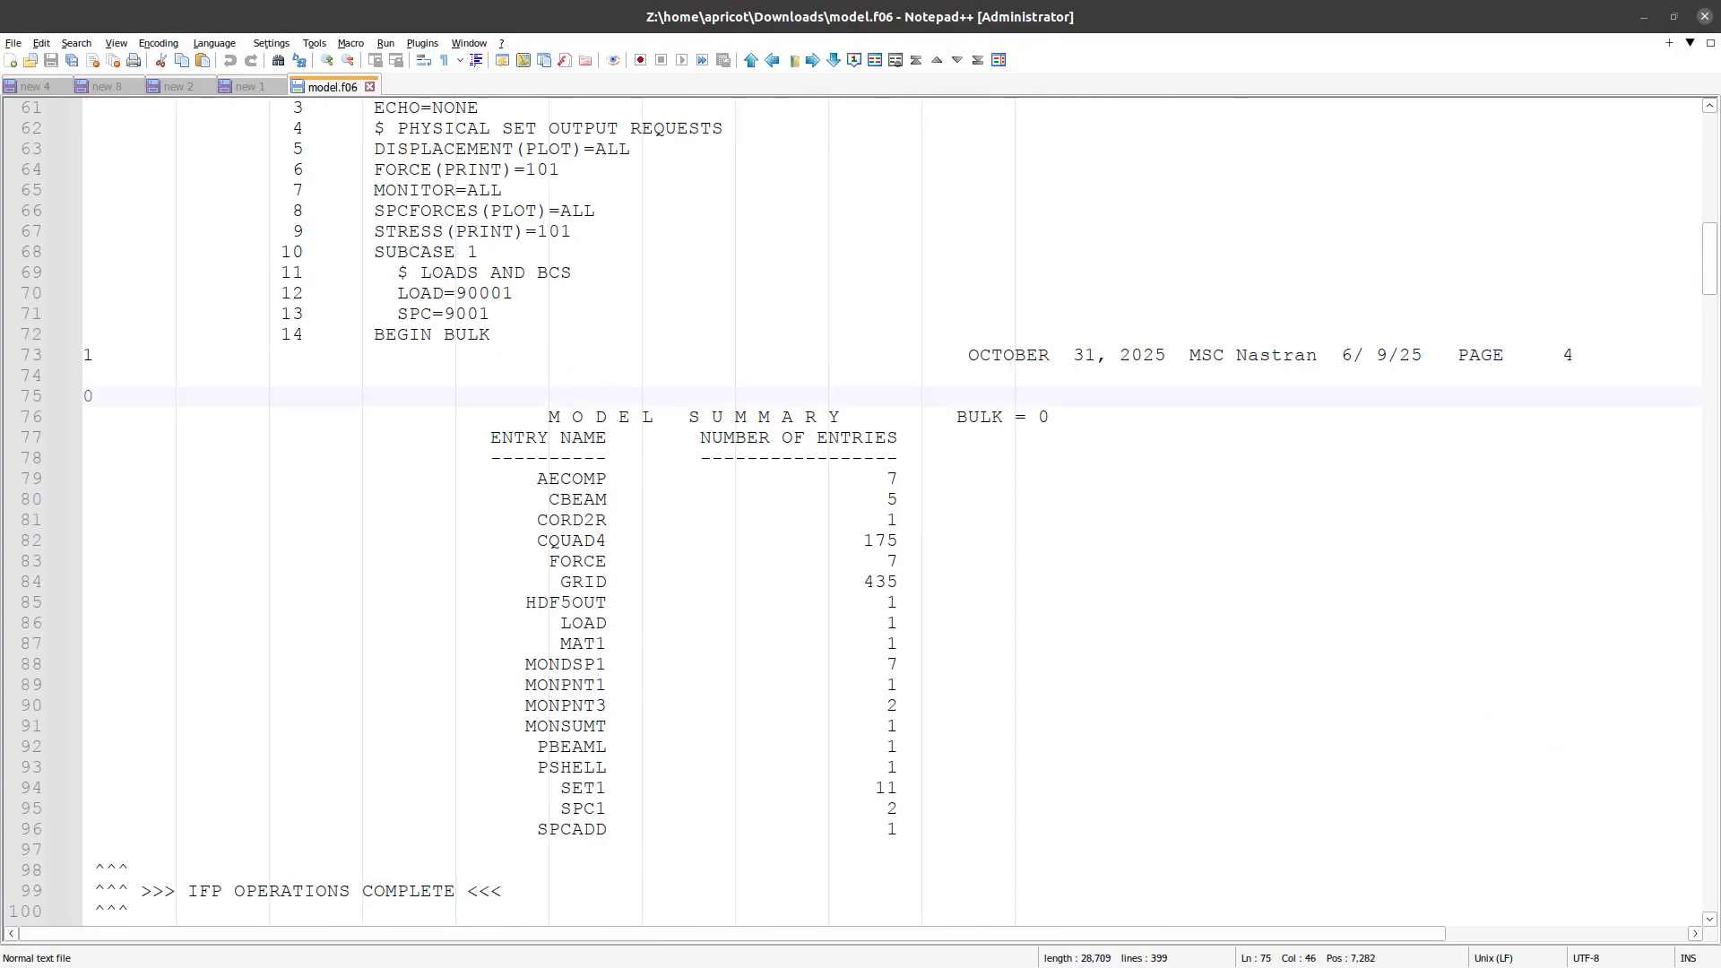
# - Find P106 in model.f06 to reach the Beam 2 tip monitor point block
pyautogui.hotkey('ctrl', 'f')
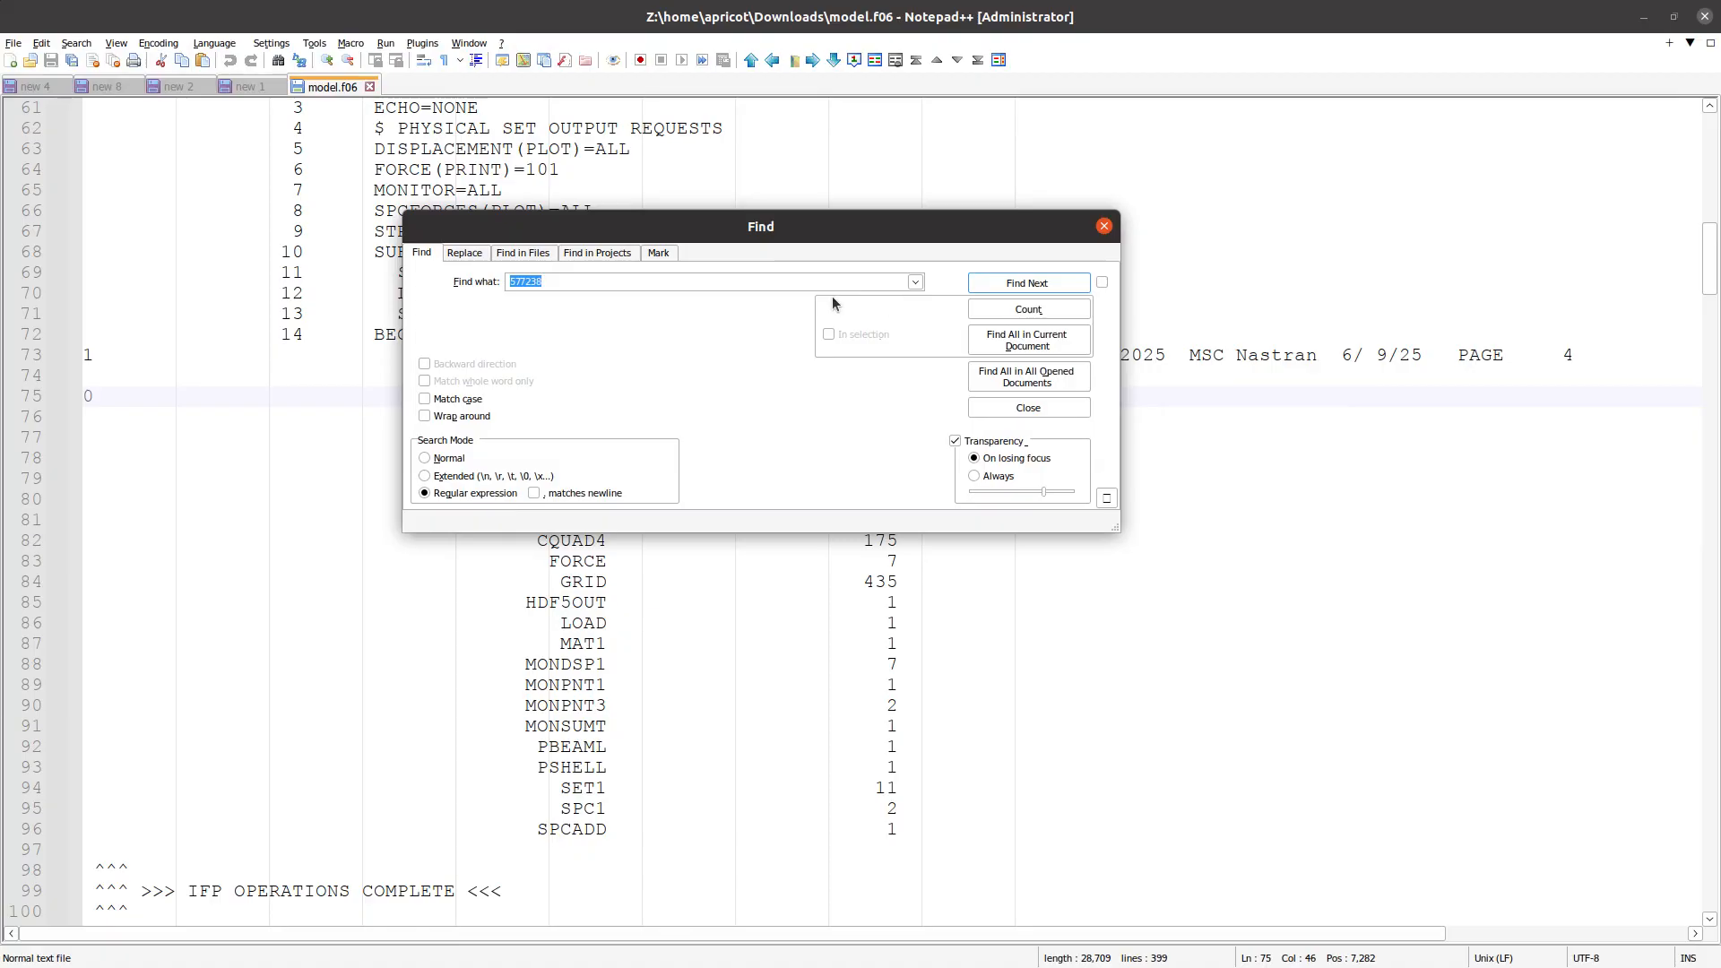
pyautogui.write('P106')
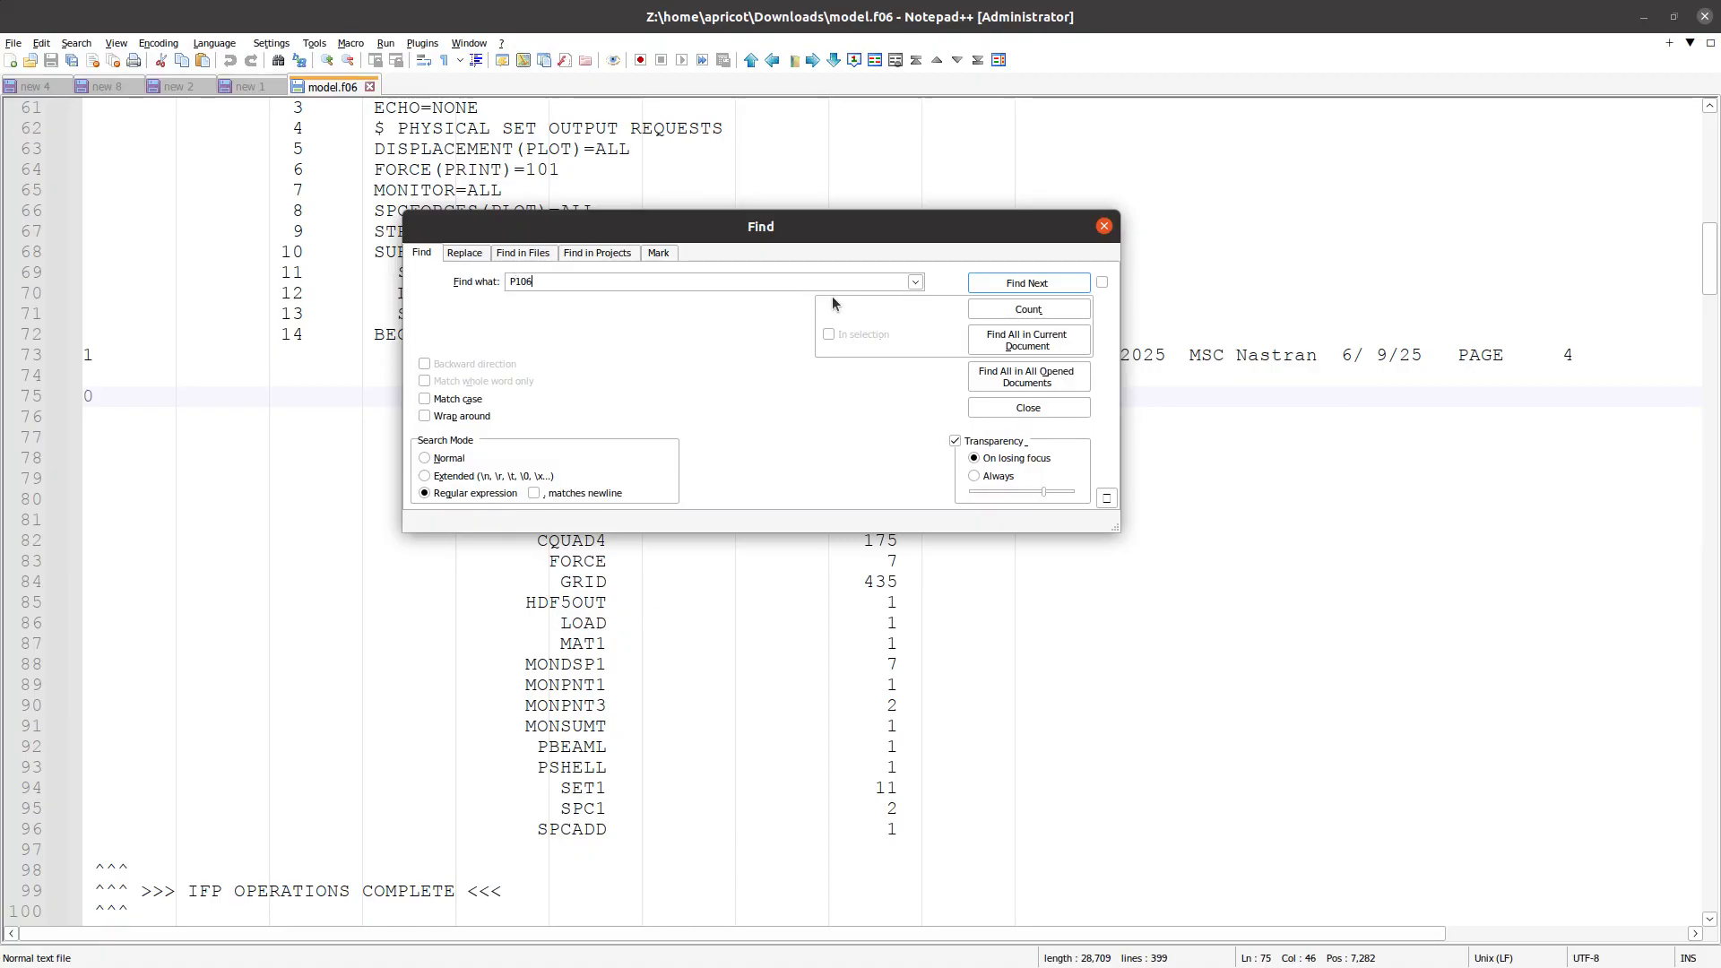
pyautogui.press('Return')
pyautogui.press('Escape')
# - Place model.f06 in the other view beside the notes, enlarge the notes' text, and highlight the -1.29E-3 and (-.00129) lines
pyautogui.rightClick(356, 89)
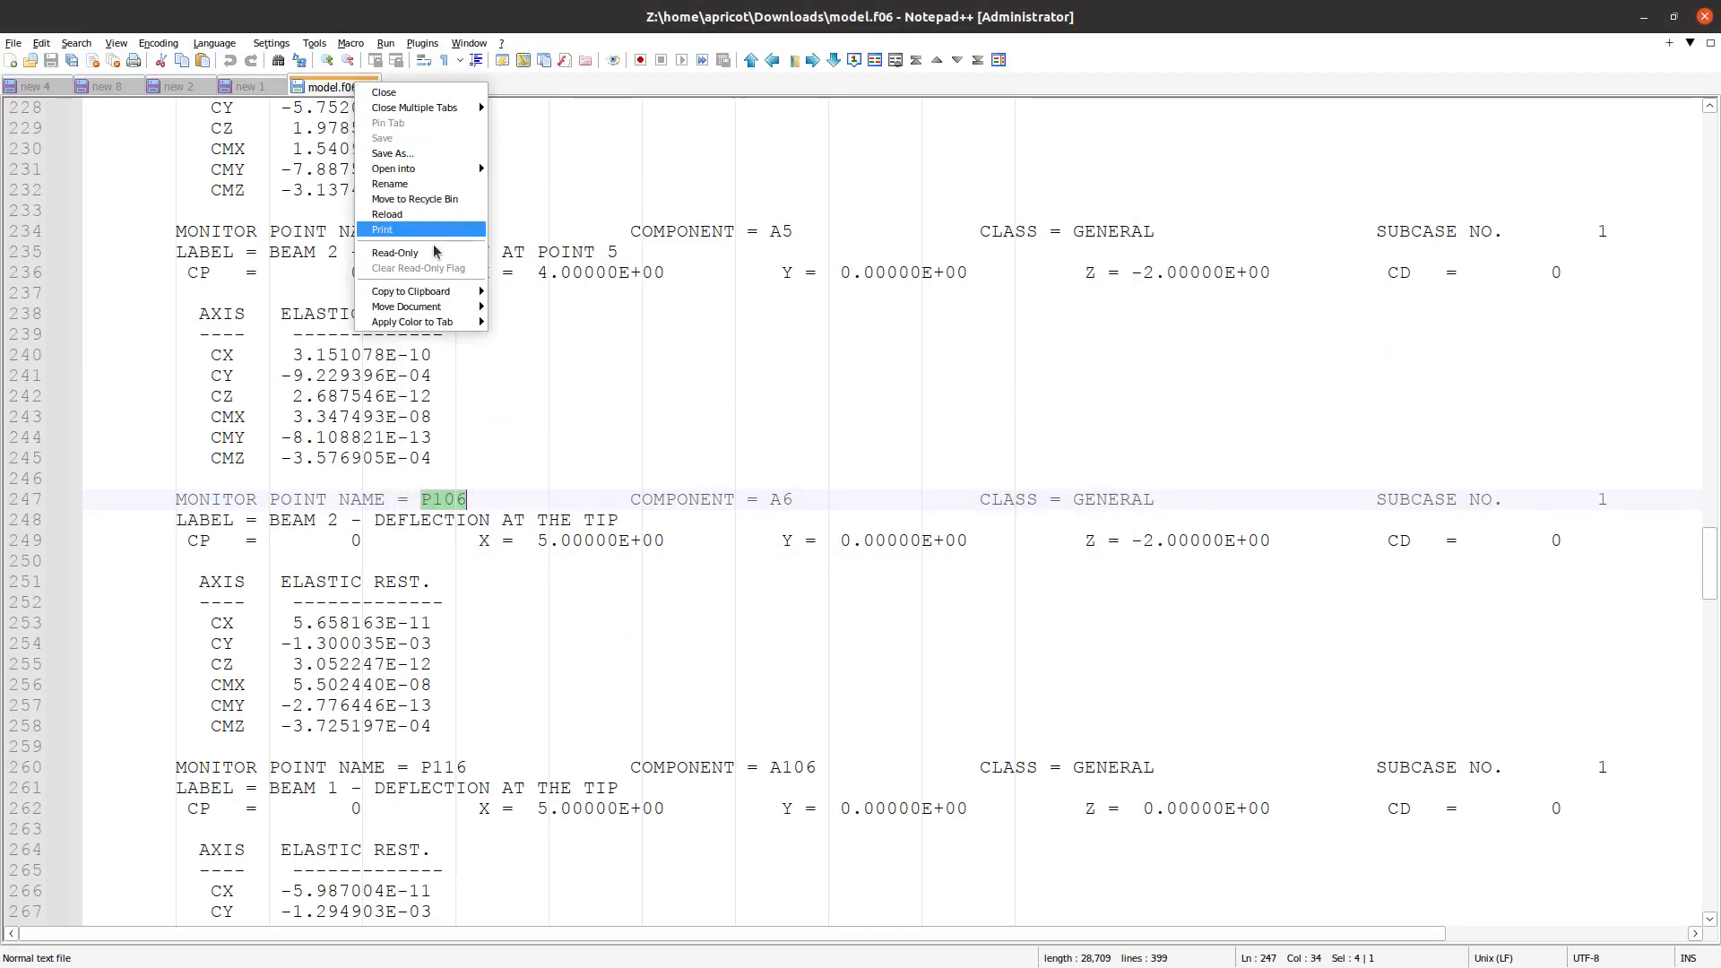
pyautogui.moveTo(430, 307)
pyautogui.click(527, 350)
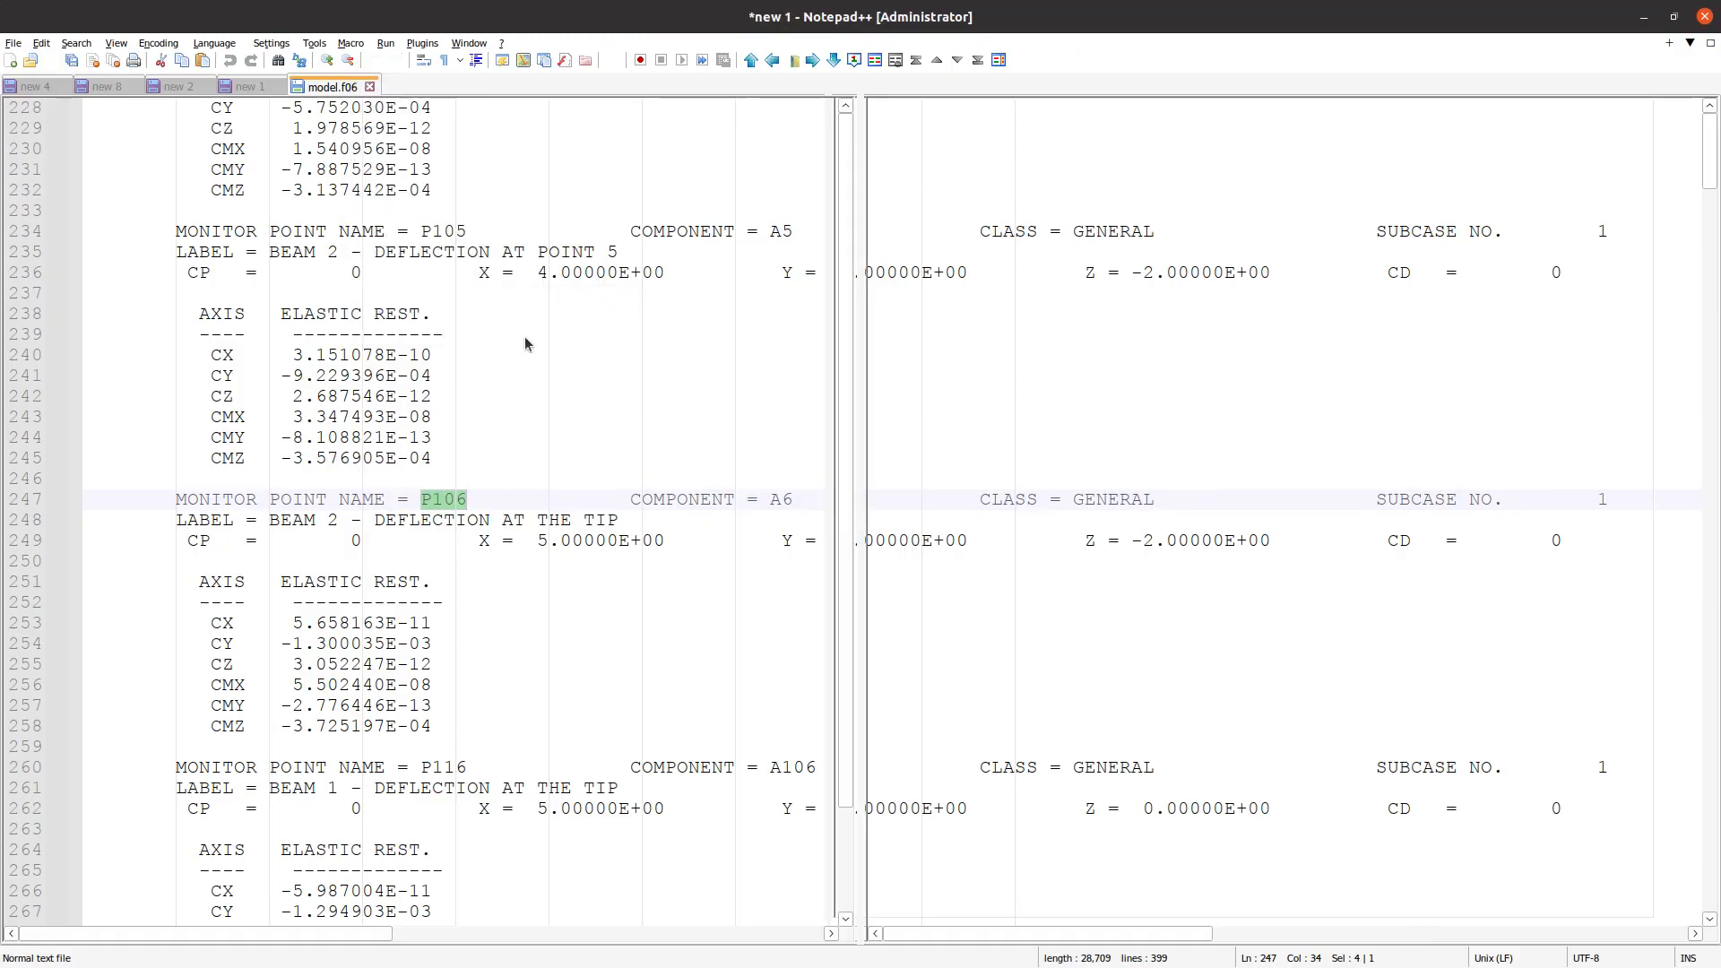
pyautogui.scroll(5, 233, 246)
pyautogui.scroll(3, 233, 245)
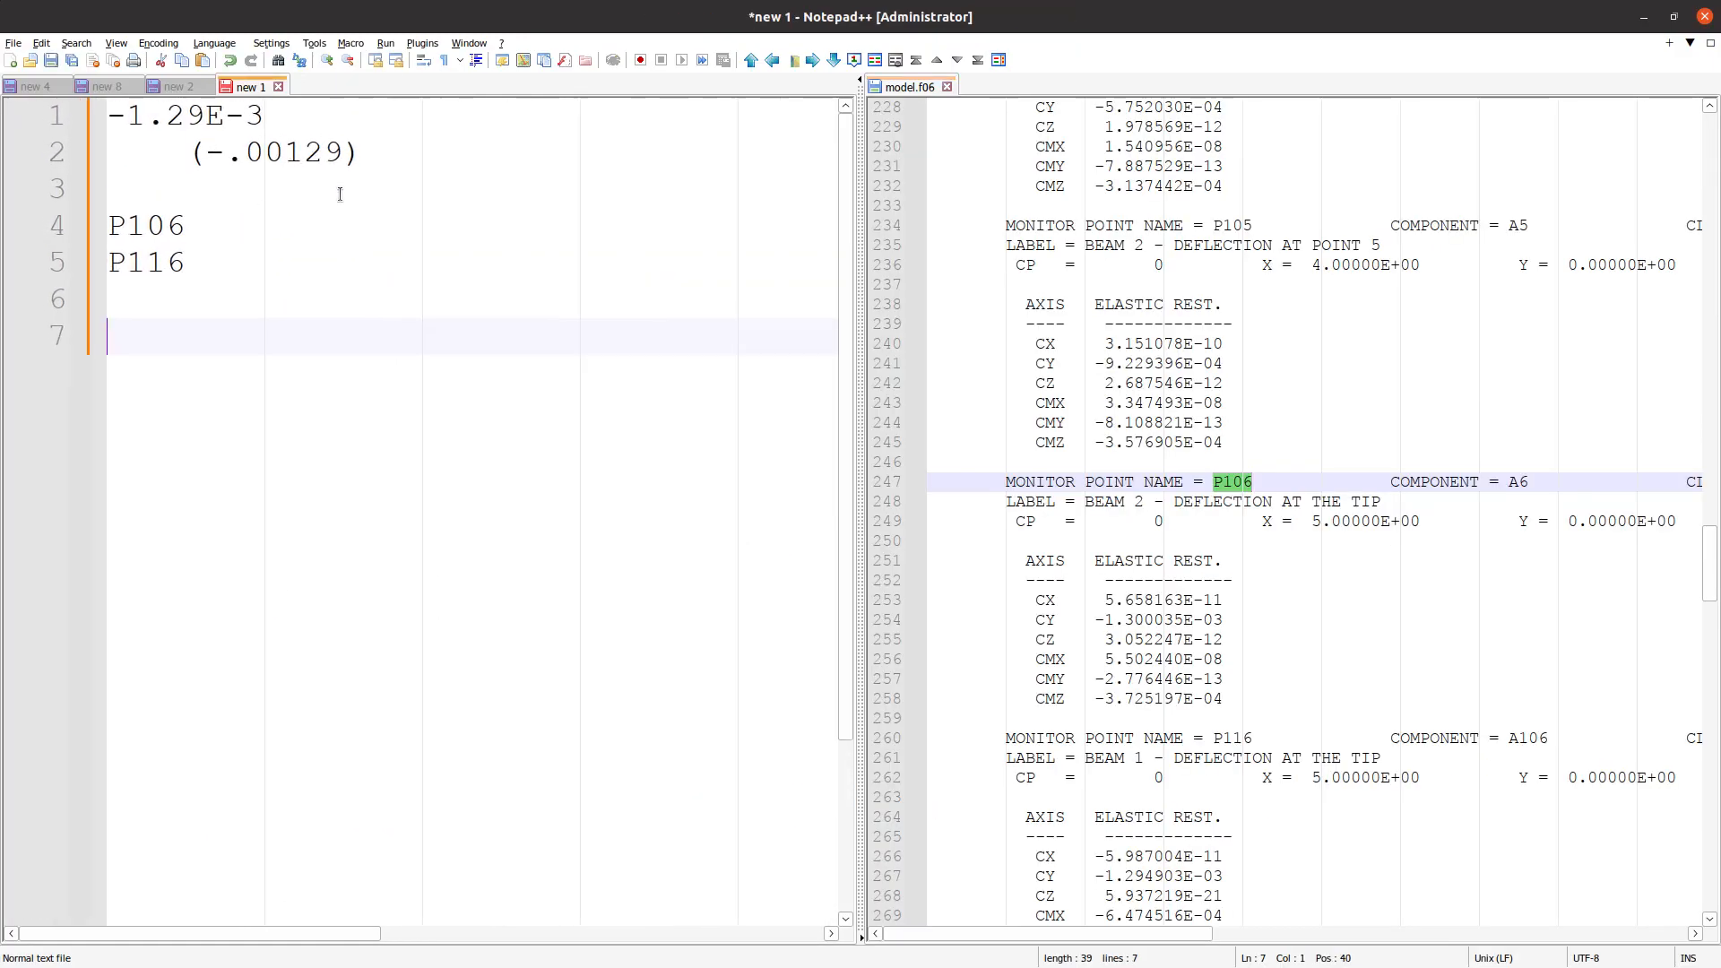
pyautogui.moveTo(338, 192); pyautogui.dragTo(106, 116)
pyautogui.scroll(4, 236, 223)
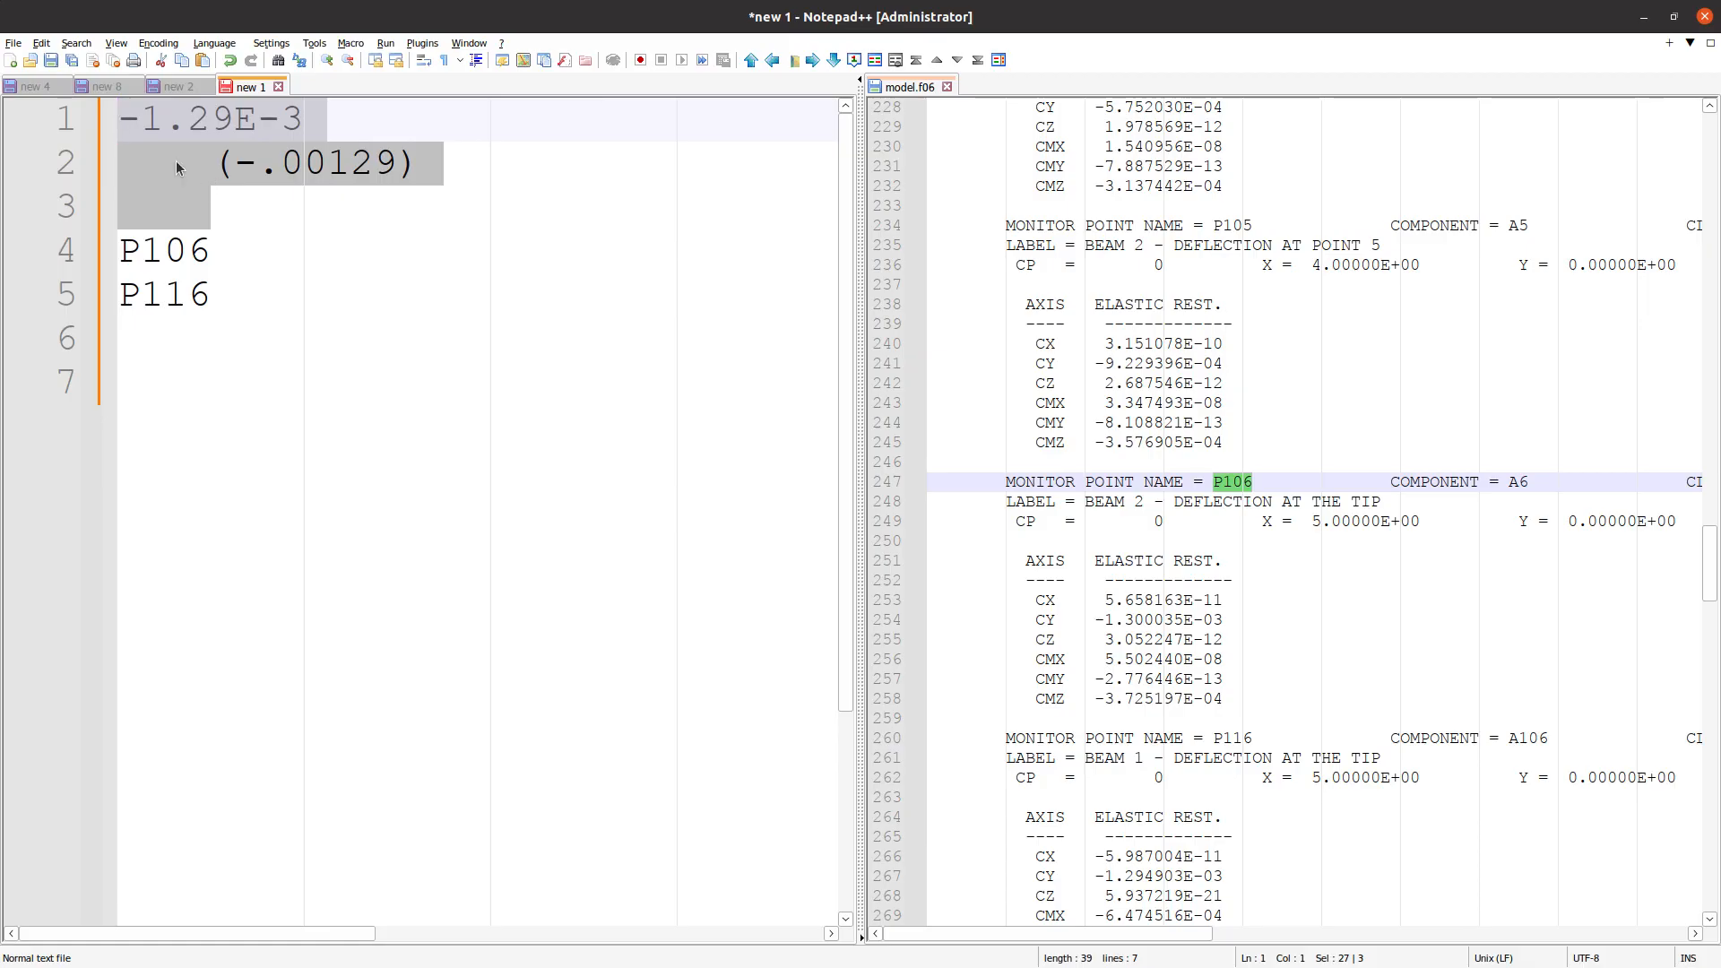
# - Highlight the Beam 2 label in the P106 block and the Beam 1 tip deflection label in the P116 block of model.f06
pyautogui.click(1224, 680)
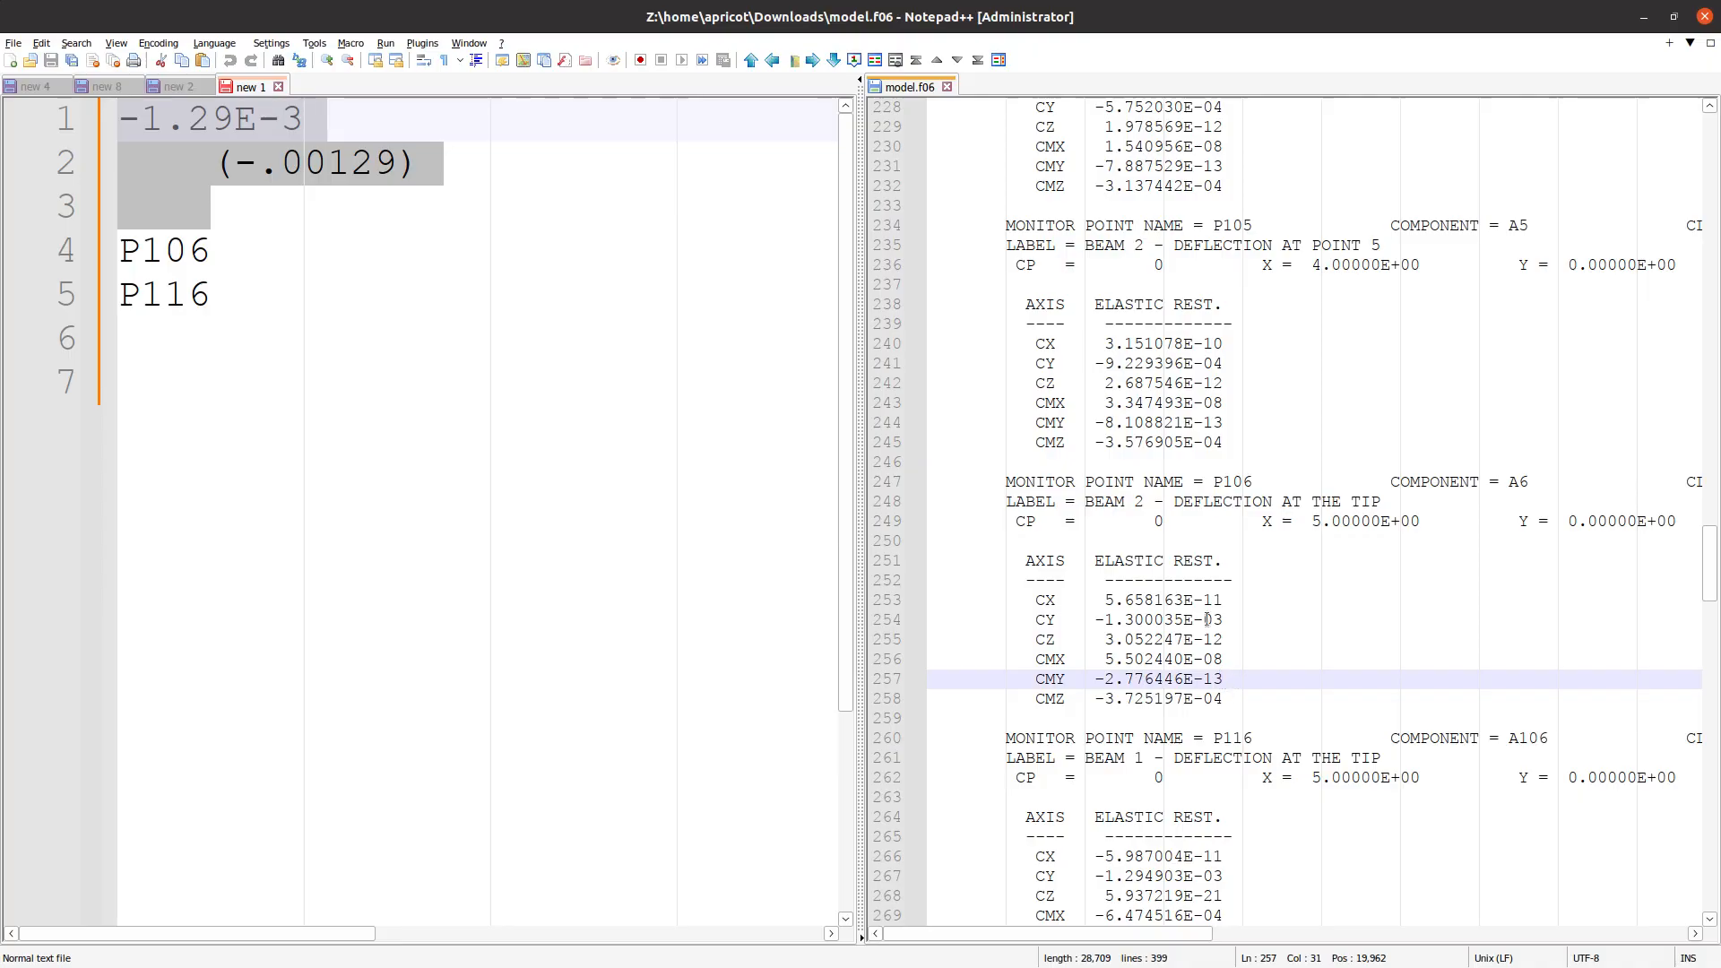
pyautogui.scroll(-4, 1207, 619)
pyautogui.scroll(1, 1206, 601)
pyautogui.click(1233, 521)
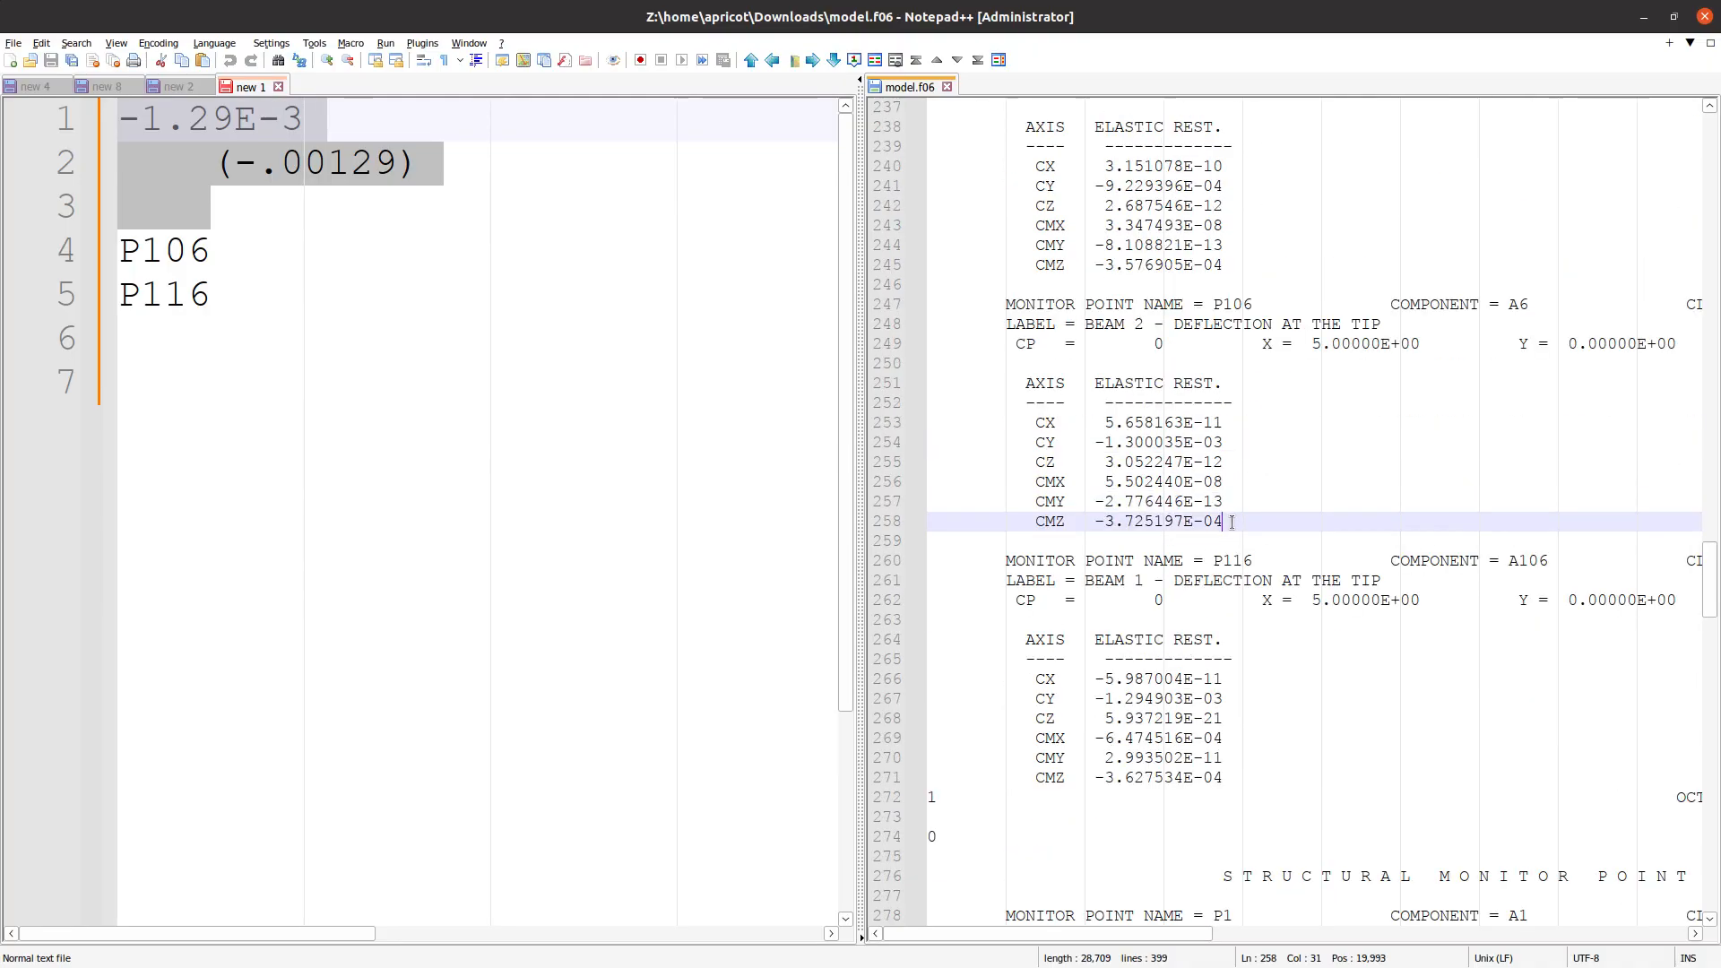
pyautogui.click(1047, 436)
pyautogui.click(1035, 386)
pyautogui.click(1005, 305)
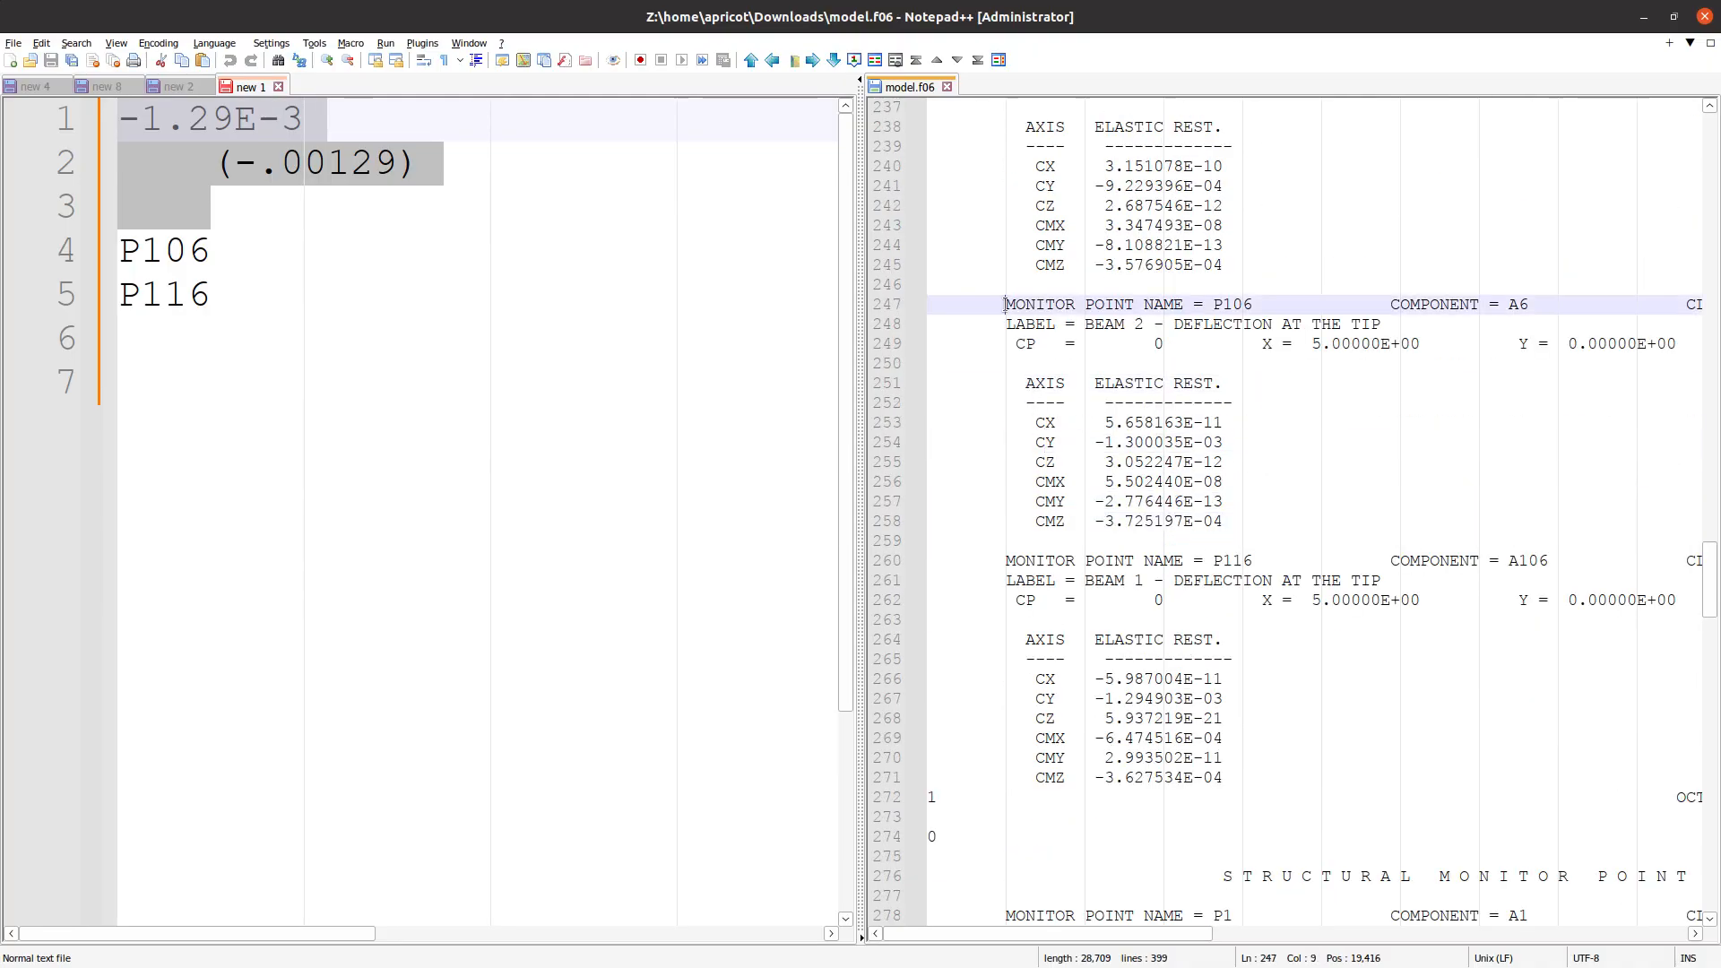
pyautogui.click(1081, 323)
pyautogui.click(1089, 337)
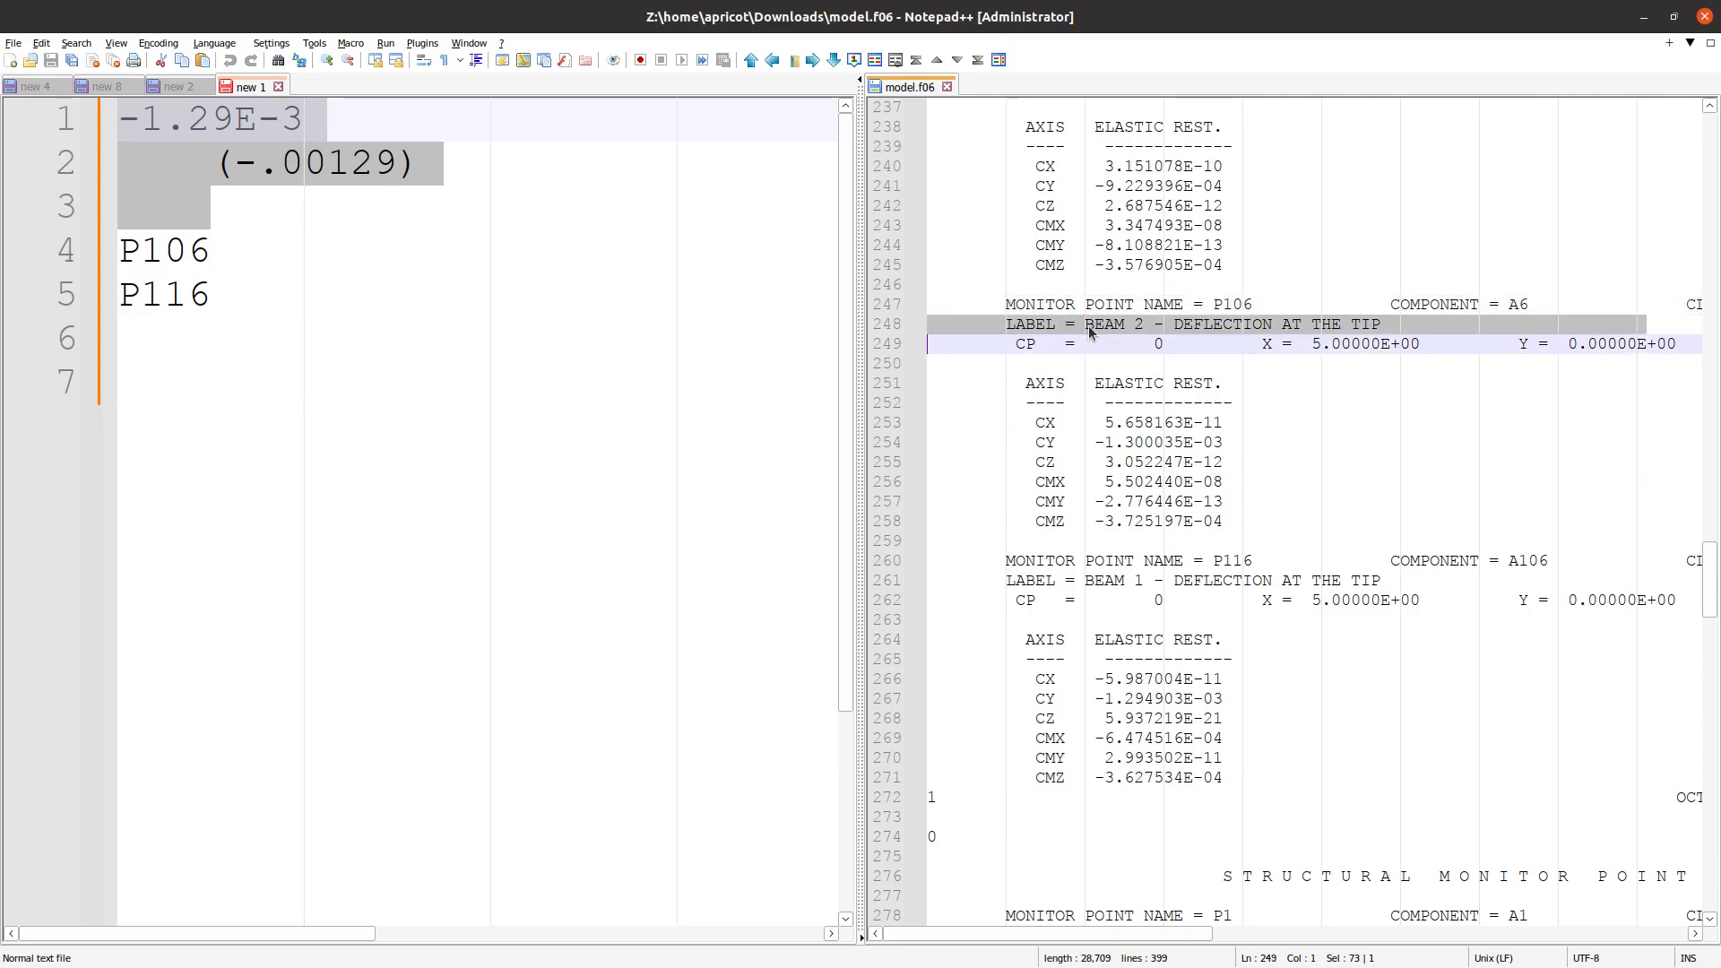
pyautogui.click(1092, 325)
pyautogui.moveTo(1086, 323); pyautogui.dragTo(1140, 324)
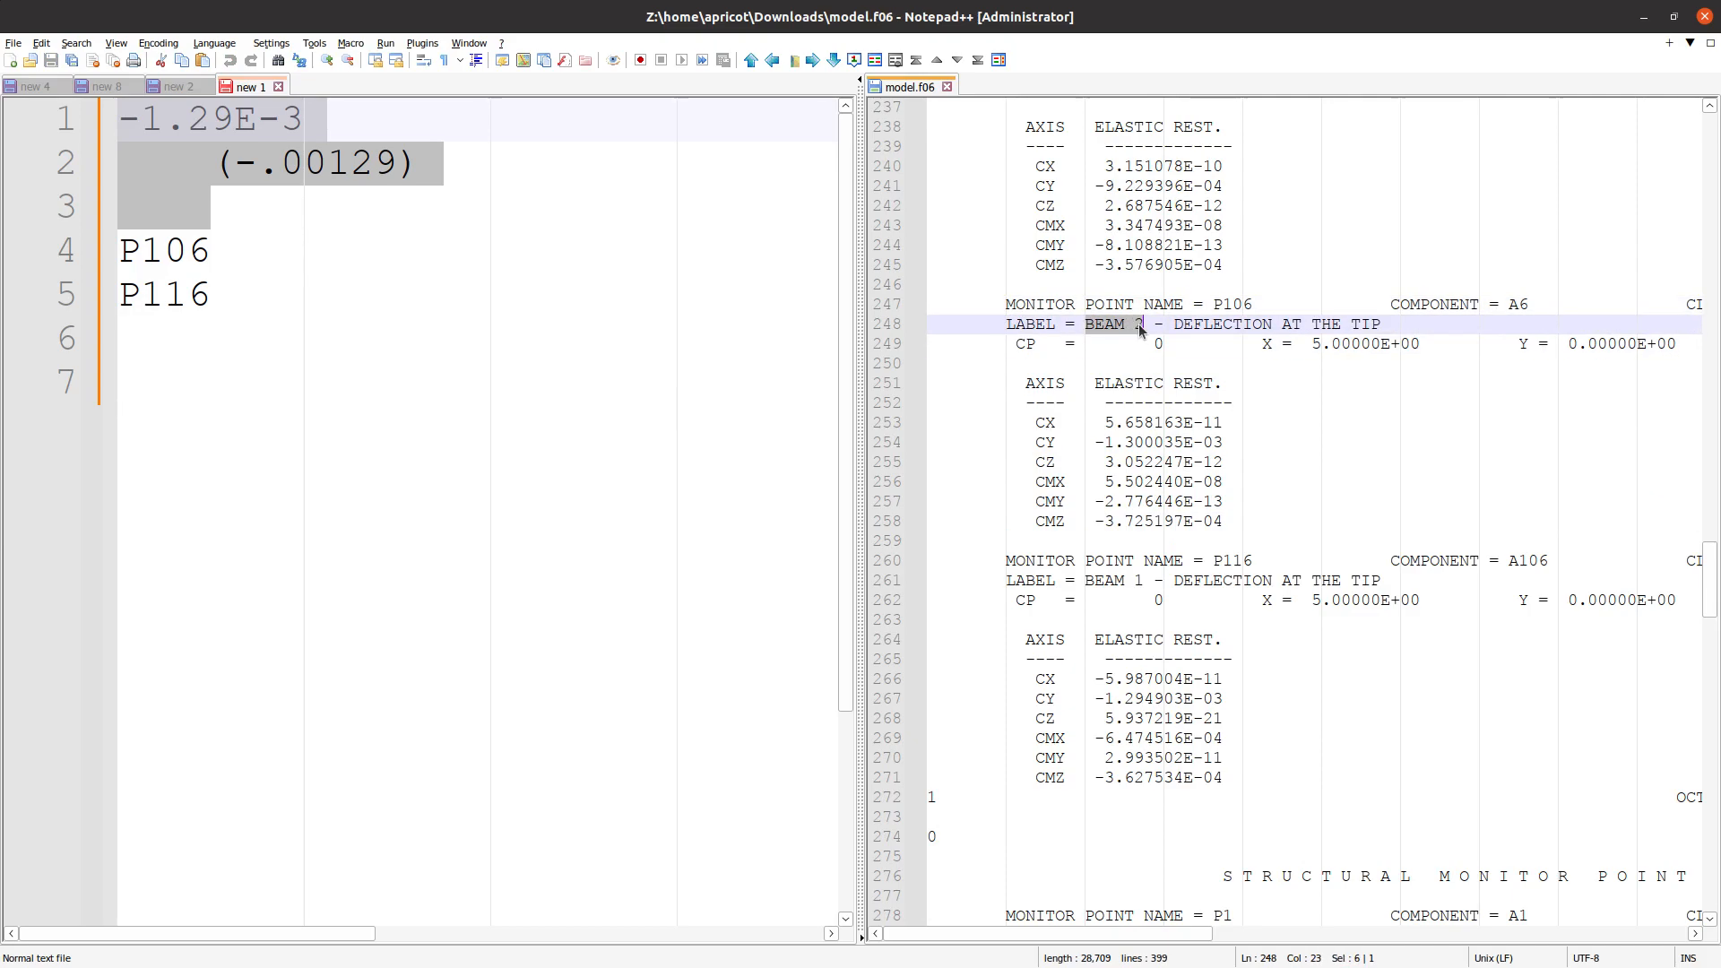
pyautogui.tripleClick(1142, 564)
pyautogui.moveTo(1087, 581); pyautogui.dragTo(1398, 582)
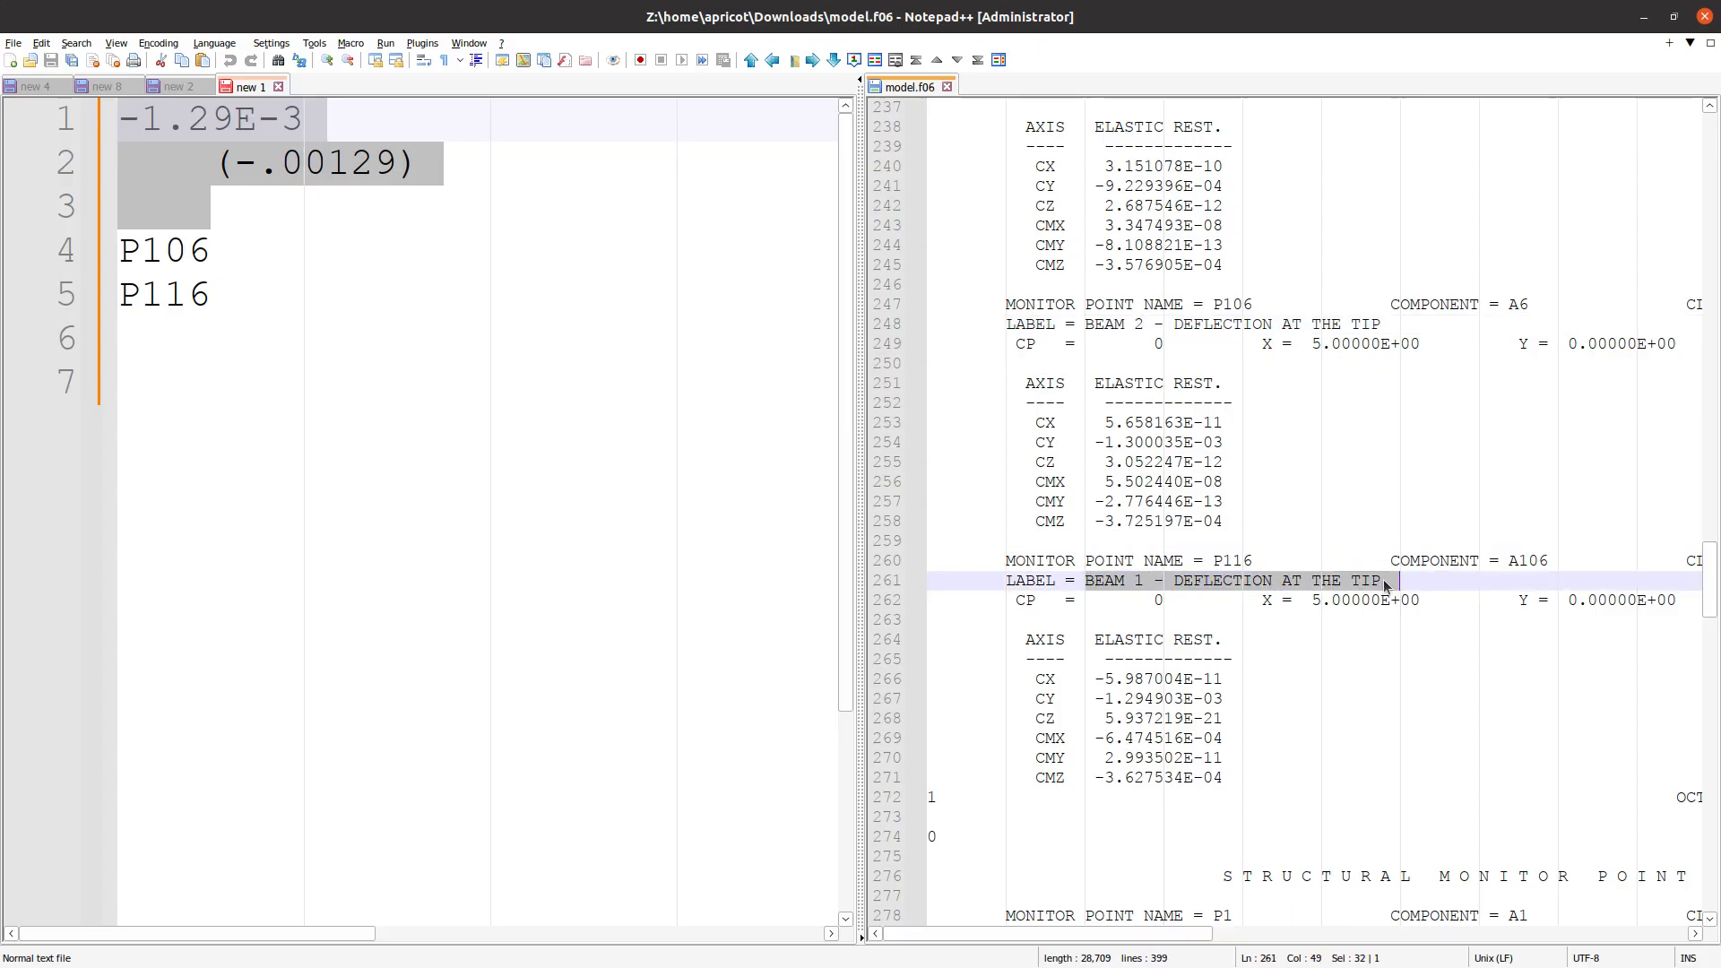
# - Highlight and compare the CY displacement rows of monitor points P106 and P116
pyautogui.tripleClick(1059, 442)
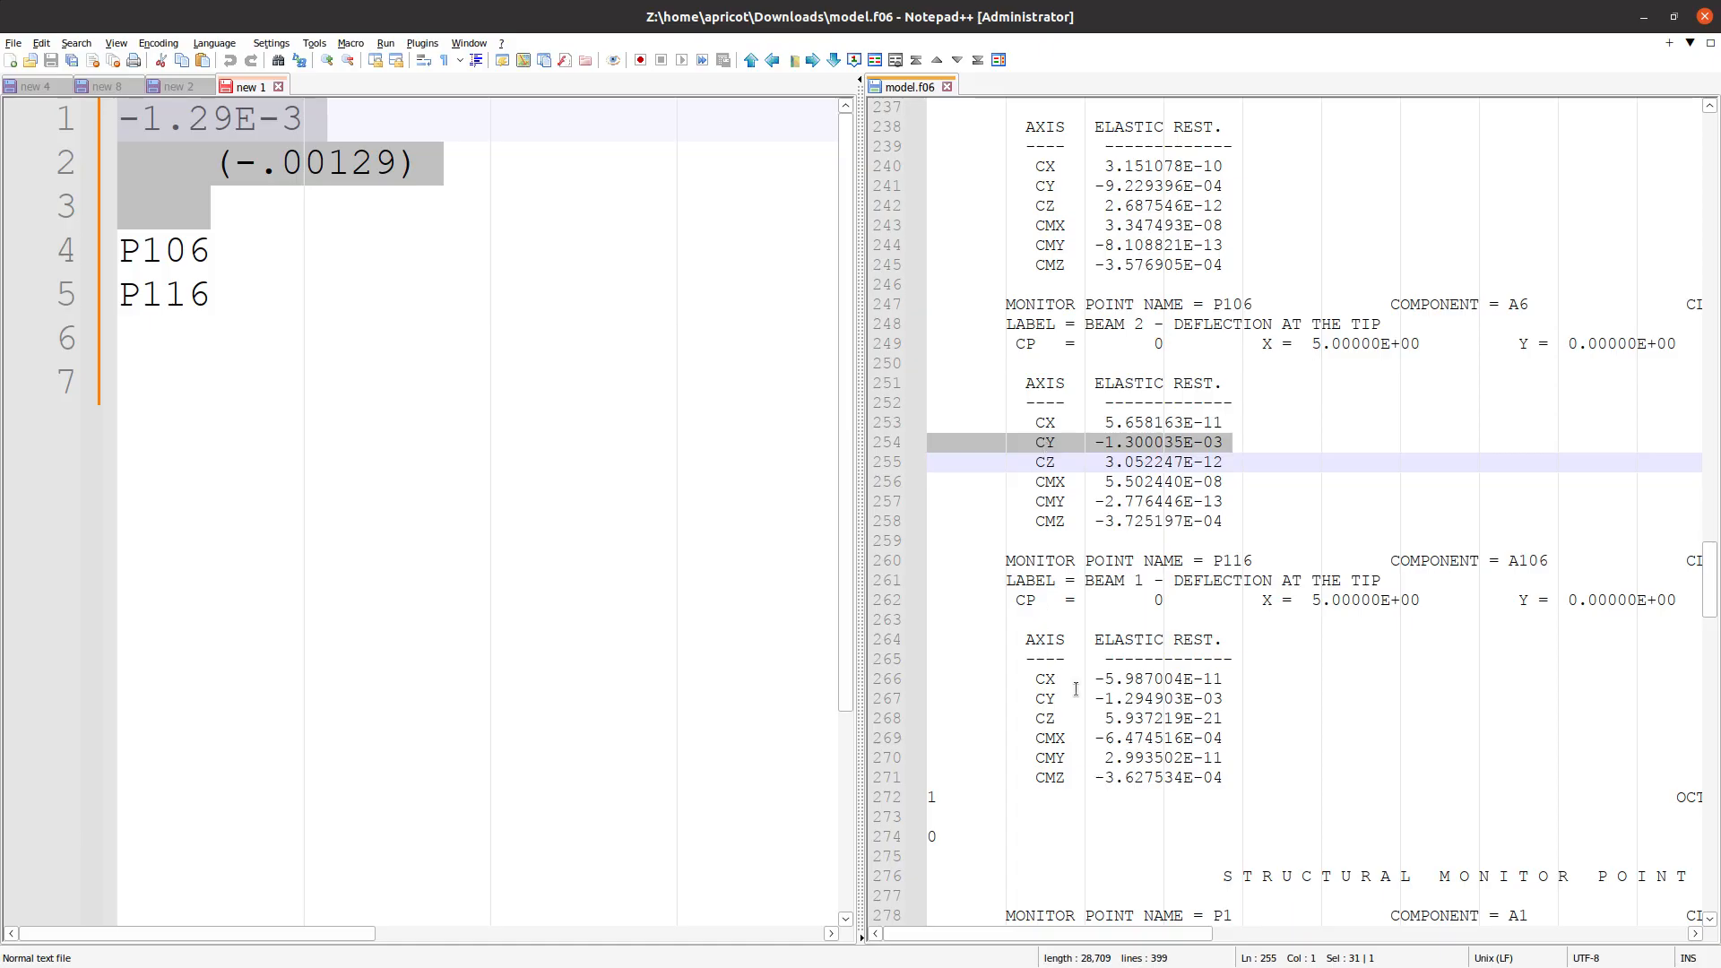
pyautogui.moveTo(1096, 442); pyautogui.dragTo(1244, 442)
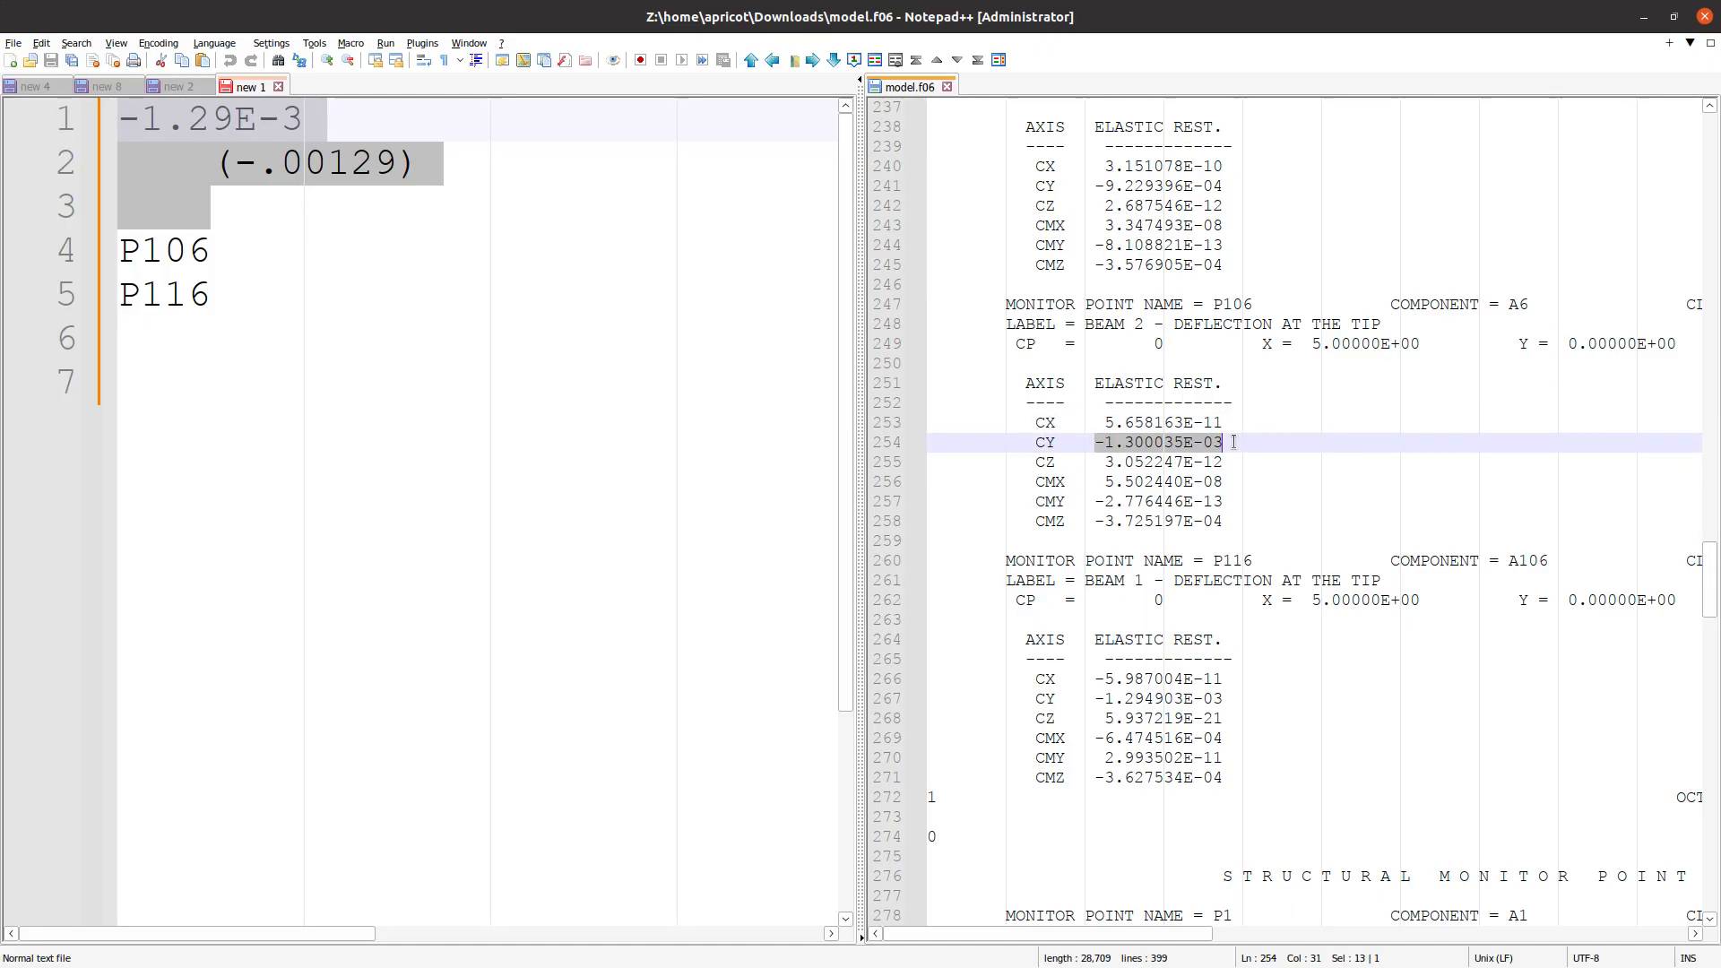
pyautogui.tripleClick(1042, 700)
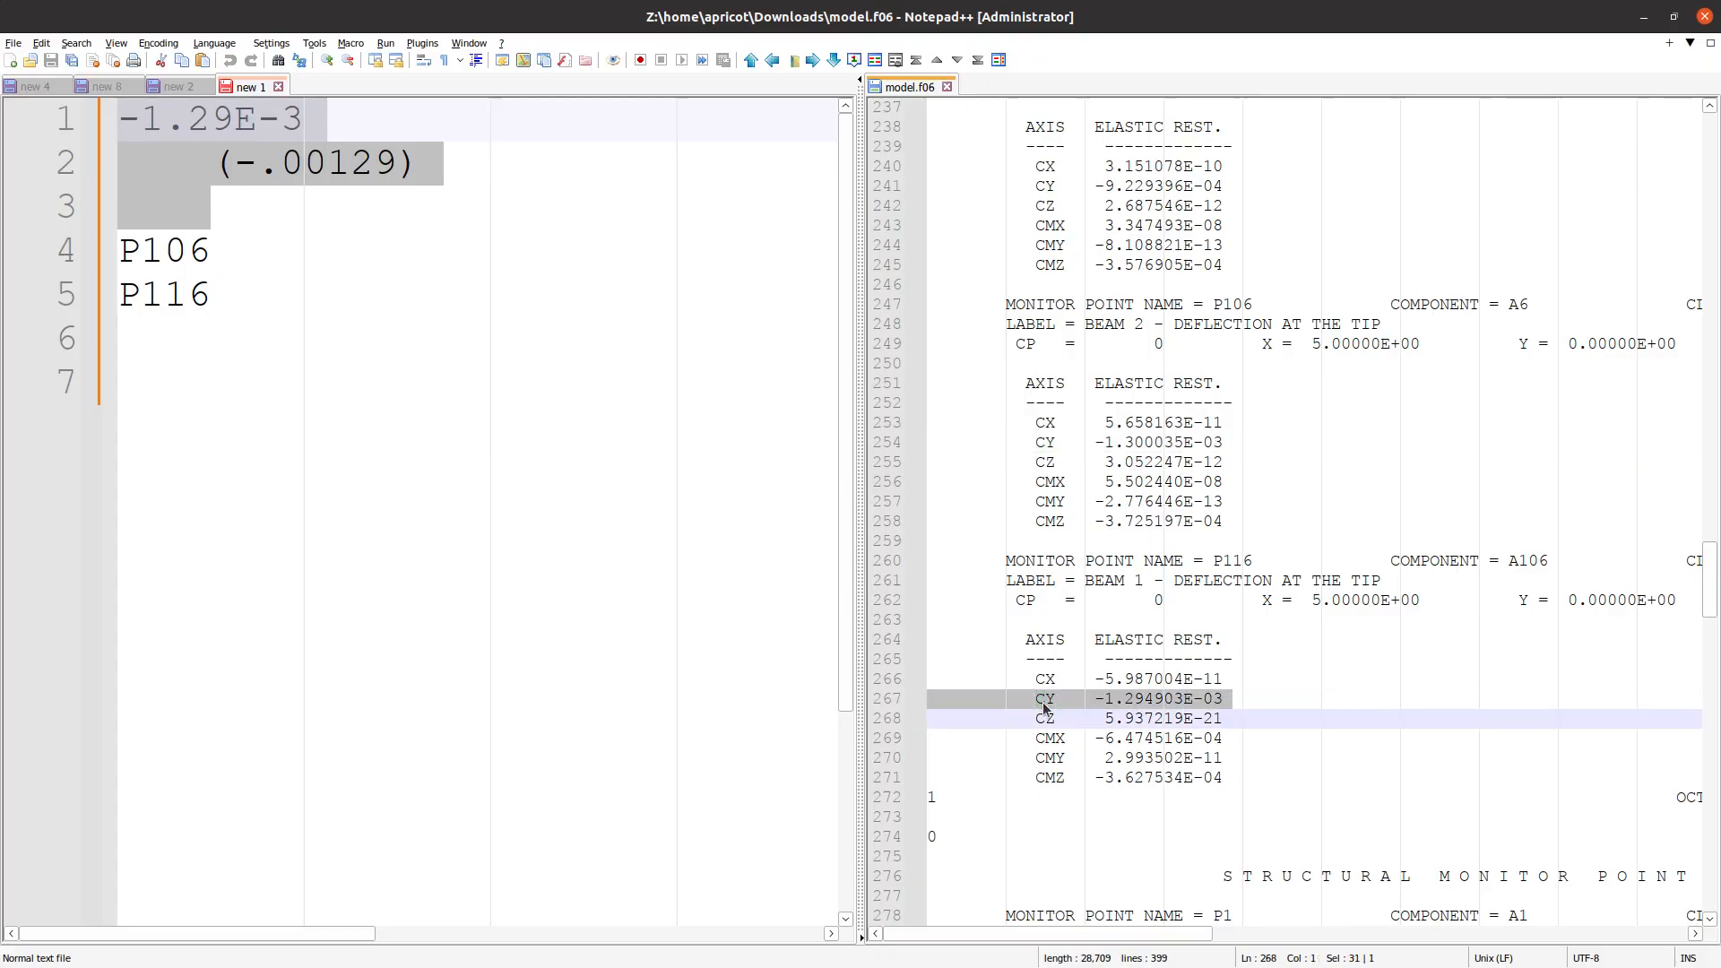
pyautogui.moveTo(1095, 700); pyautogui.dragTo(1287, 703)
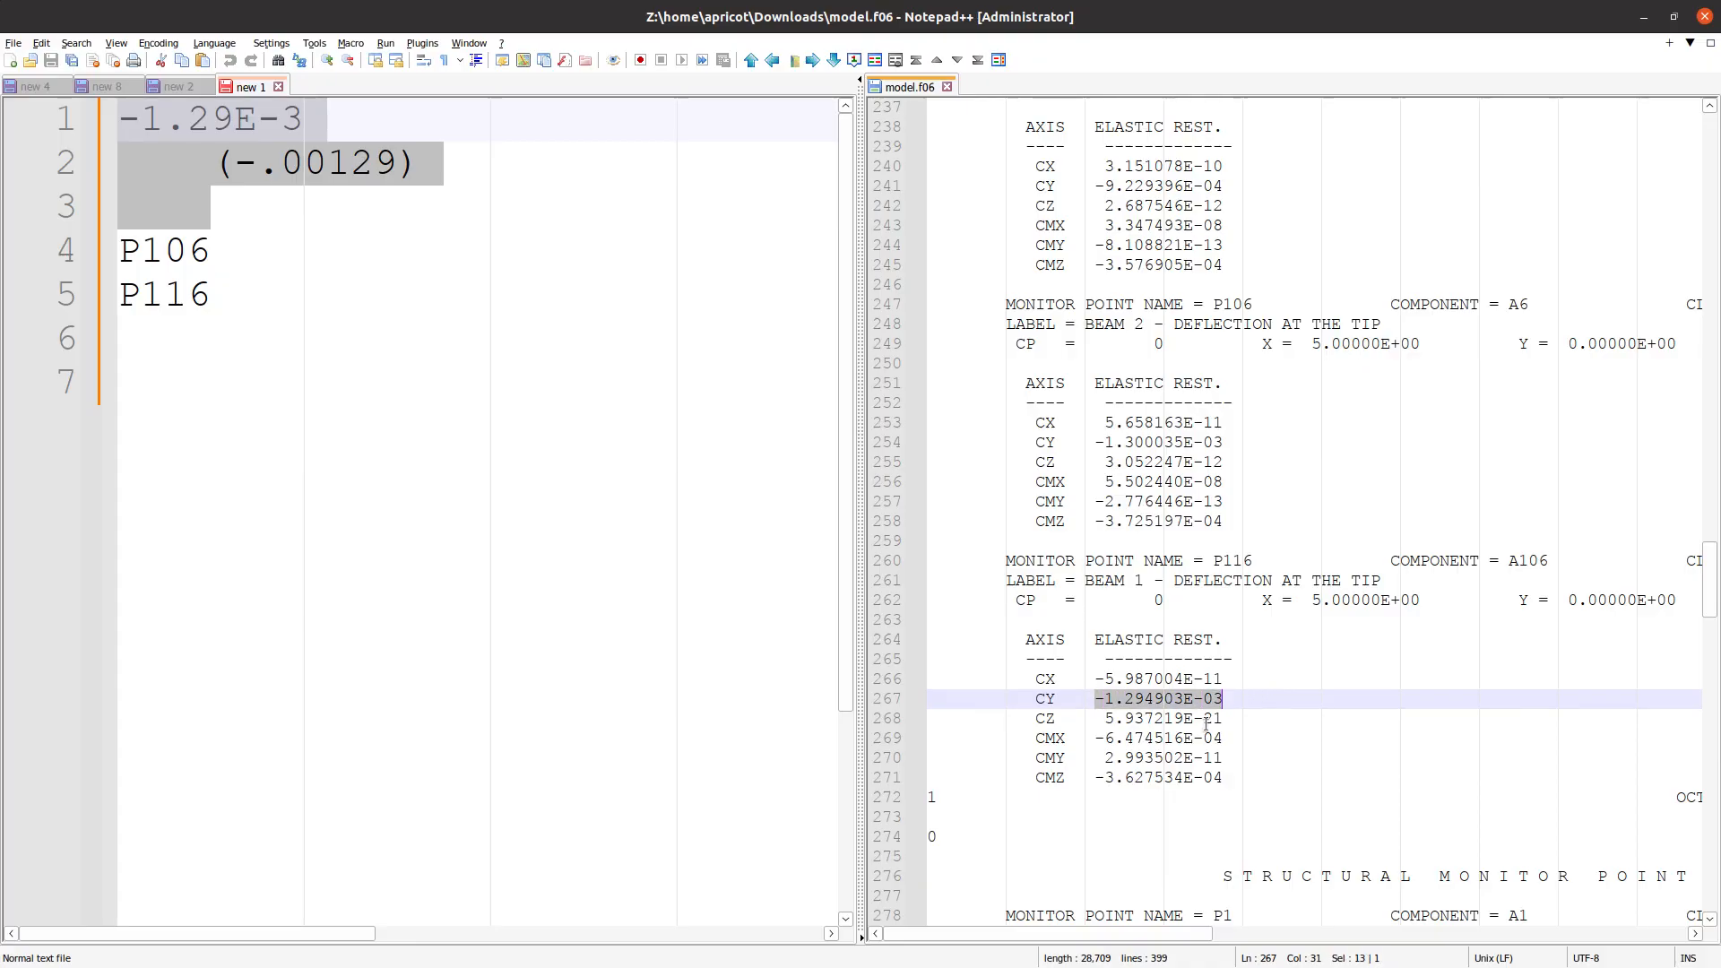
pyautogui.click(1154, 779)
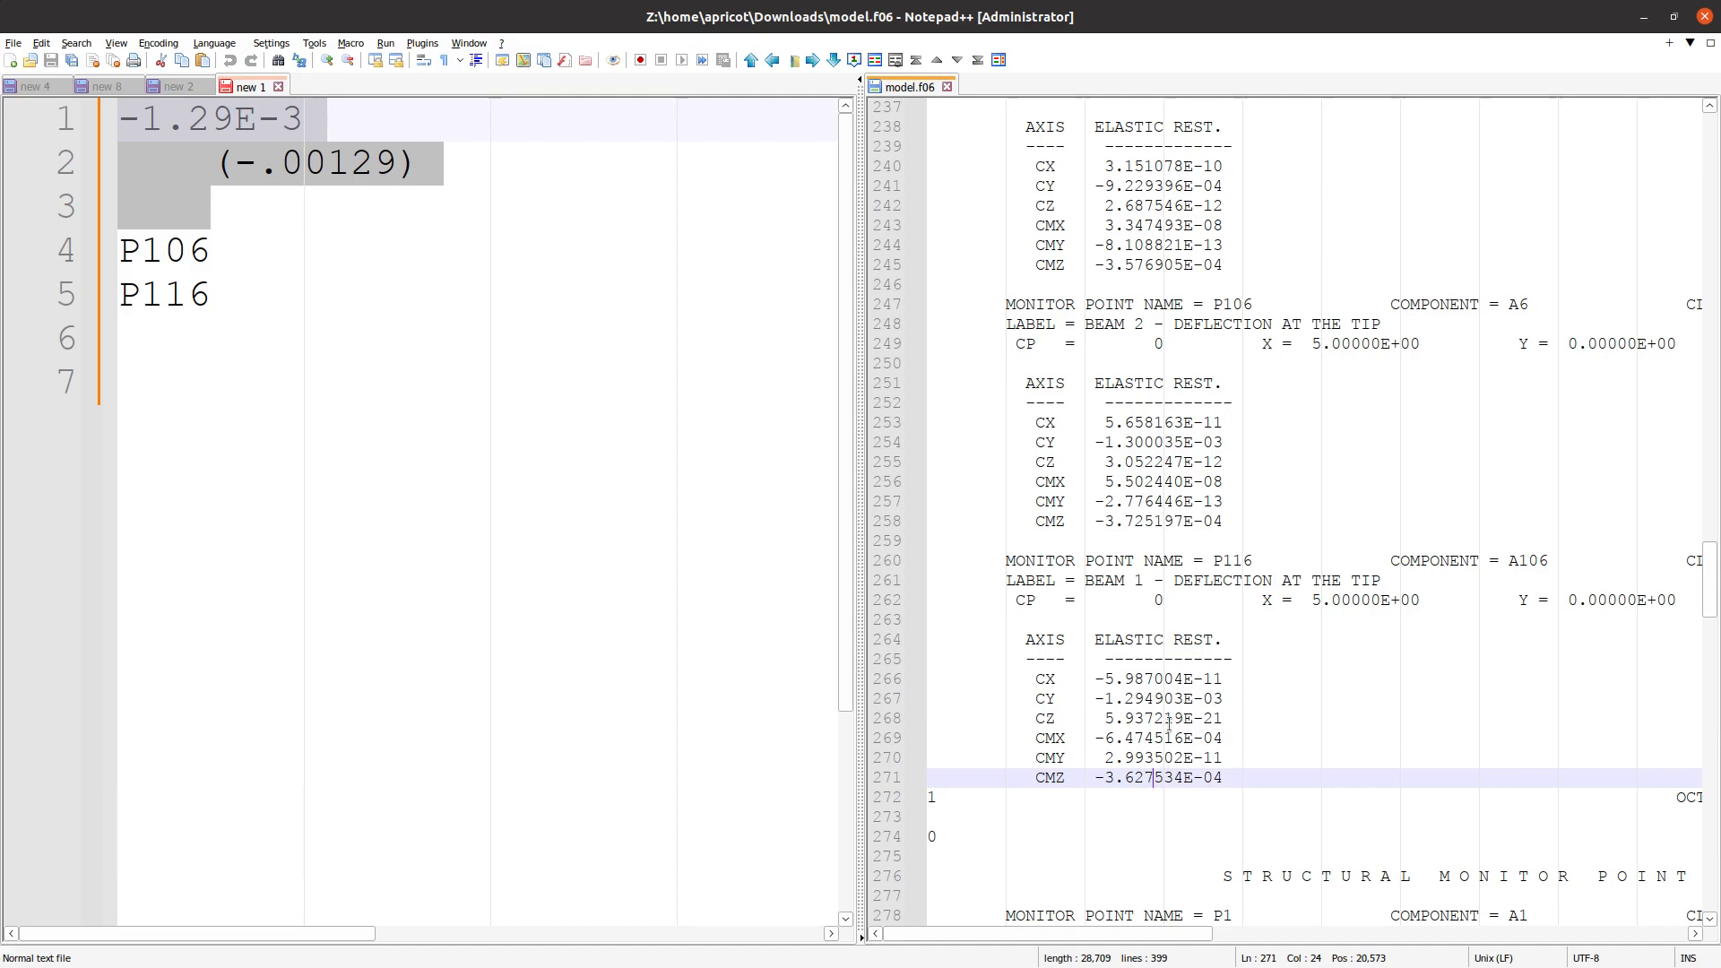
pyautogui.click(1075, 696)
pyautogui.click(1042, 680)
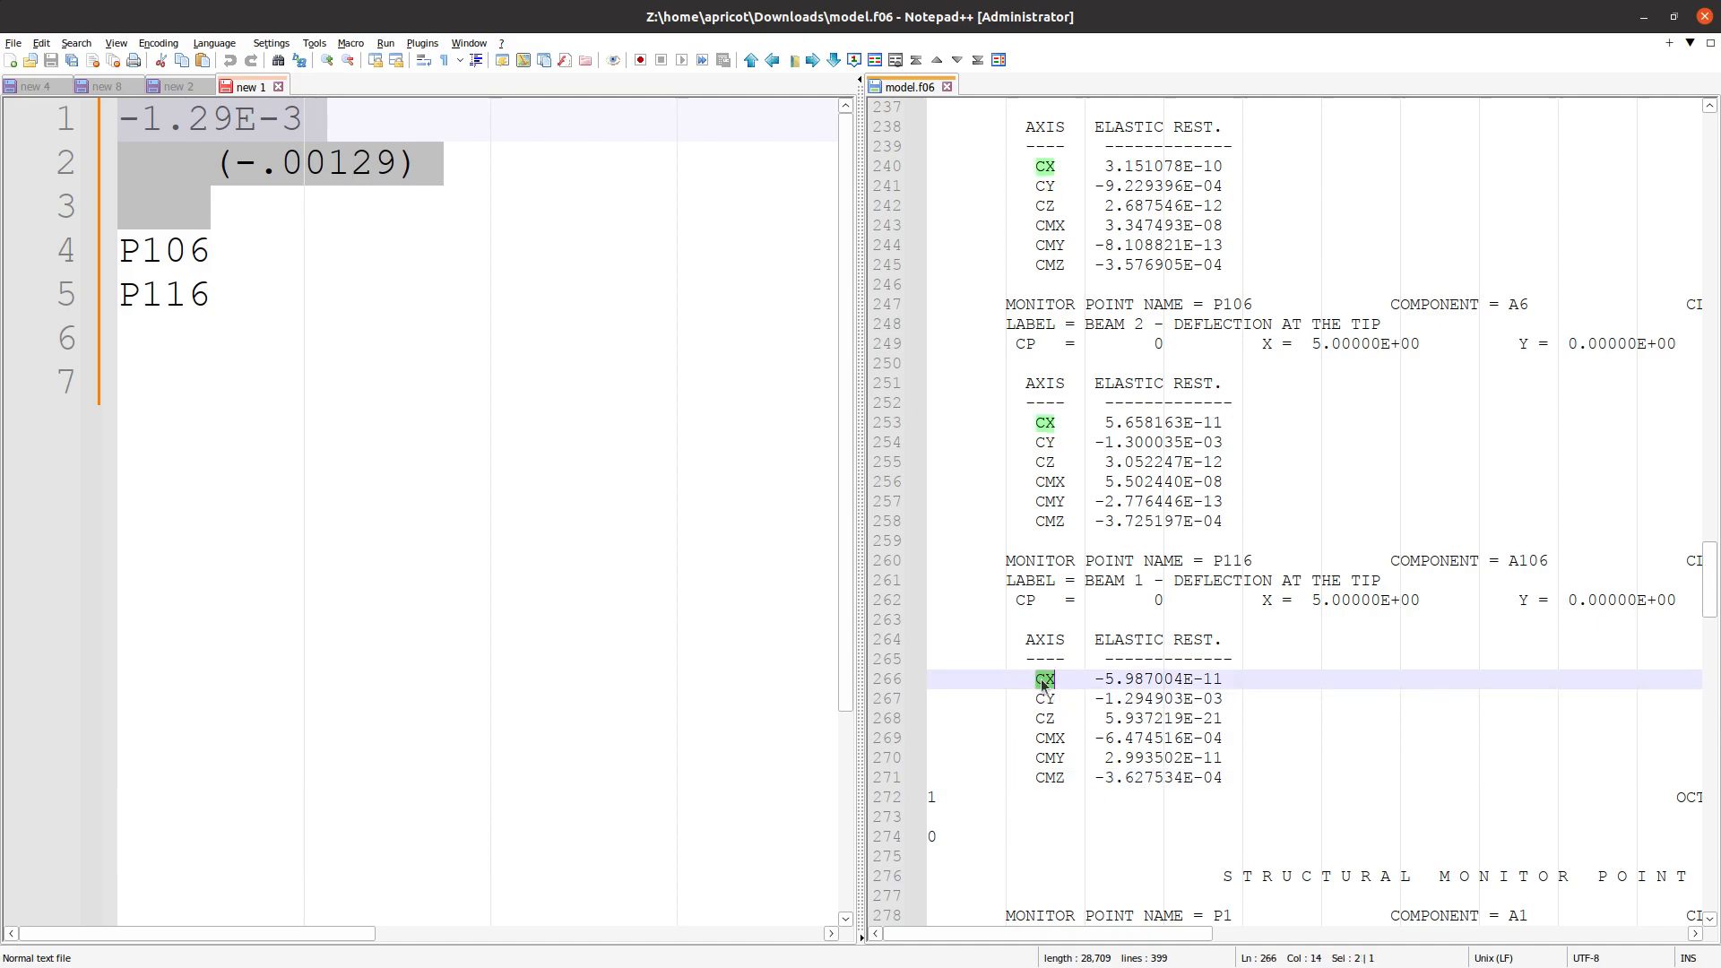
pyautogui.tripleClick(1045, 699)
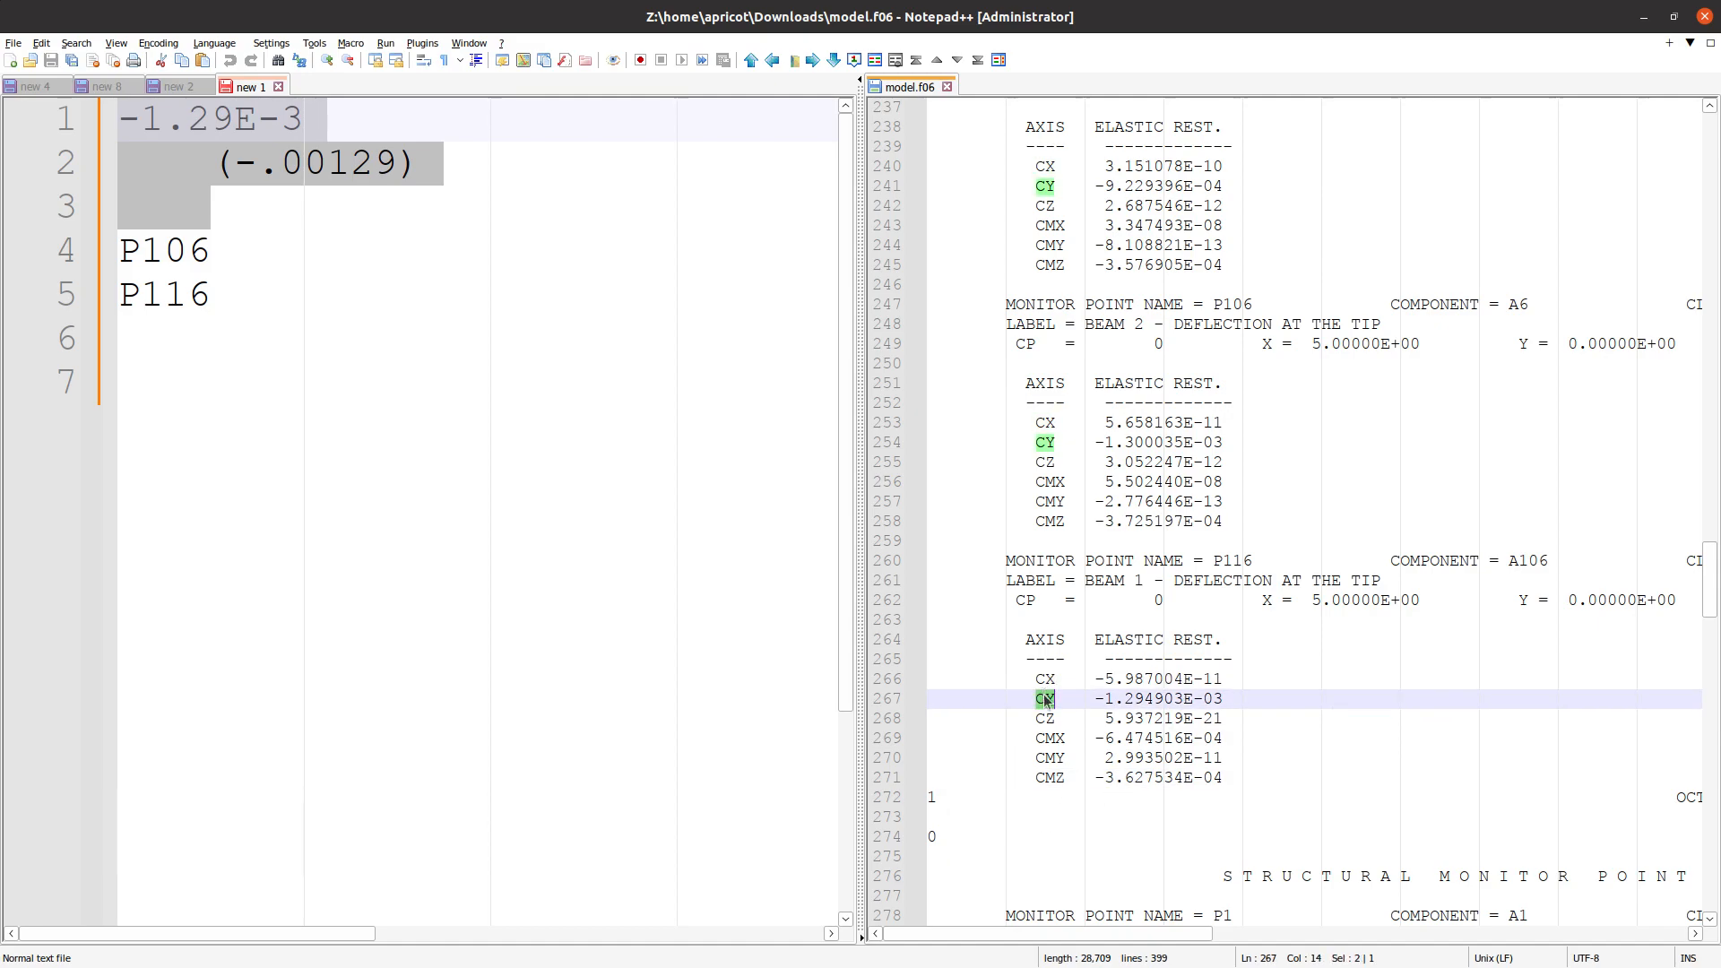
pyautogui.tripleClick(1045, 443)
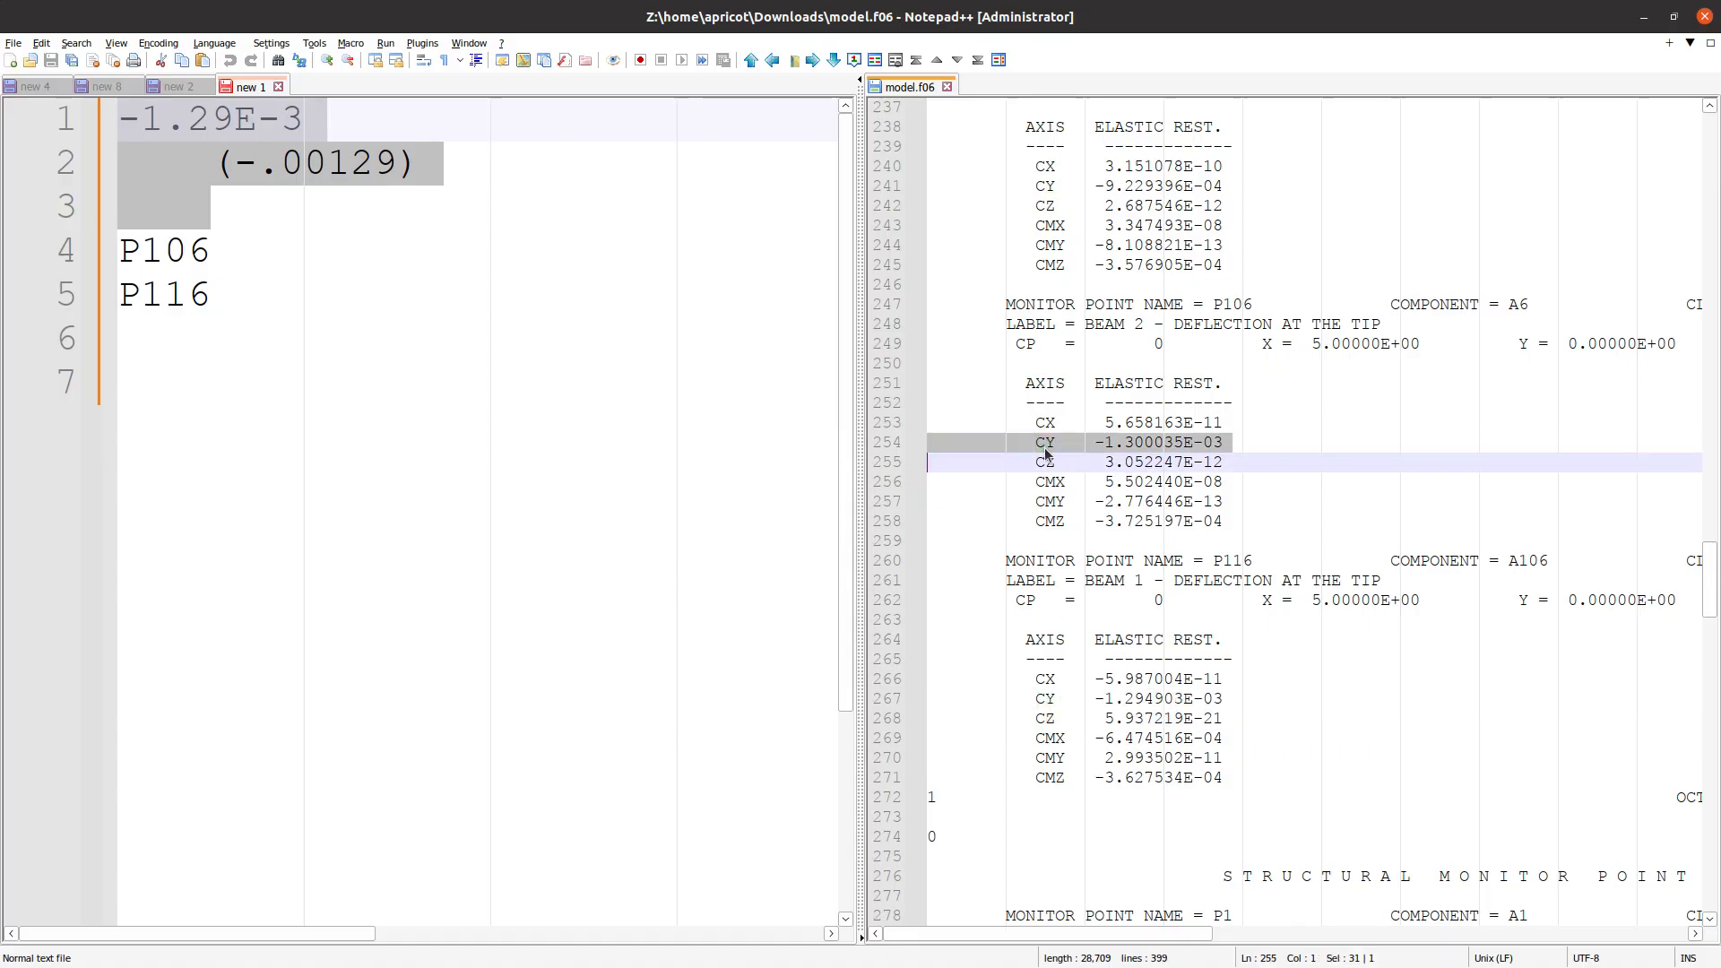
# - Switch to the SOL 200 Web App and deselect 2 - TY in INDDOF for MONDSP1 entries P101 and P102
pyautogui.hotkey('alt', 'Tab')
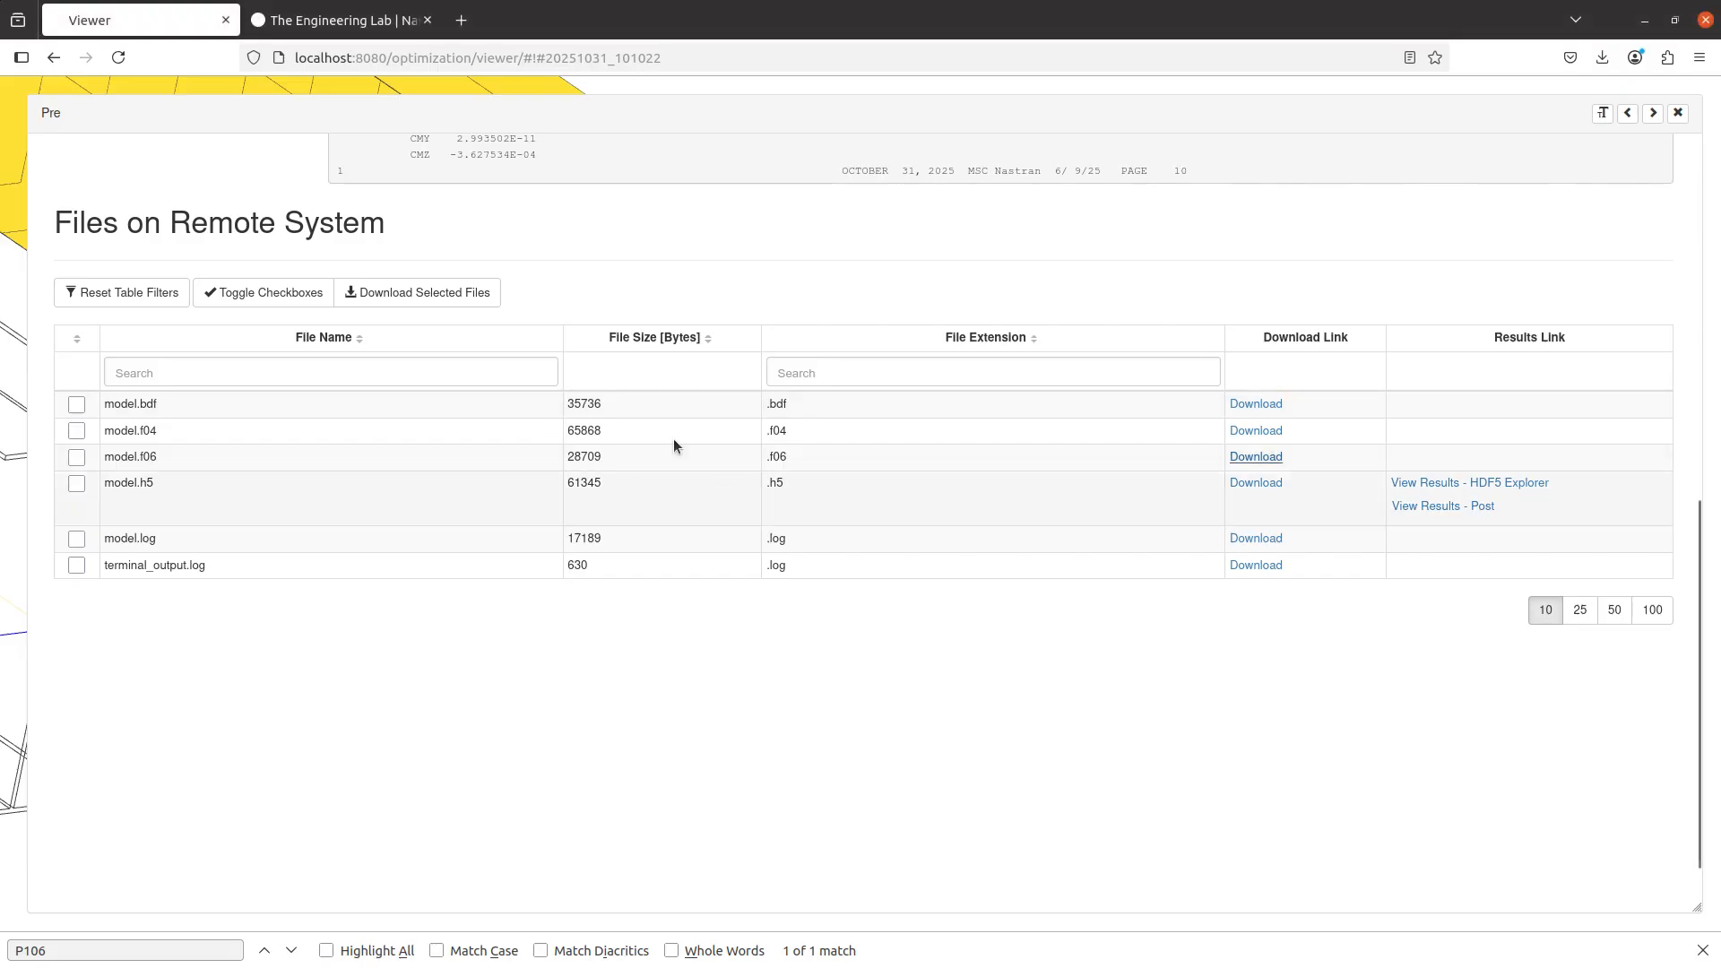
pyautogui.scroll(10, 254, 415)
pyautogui.click(256, 171)
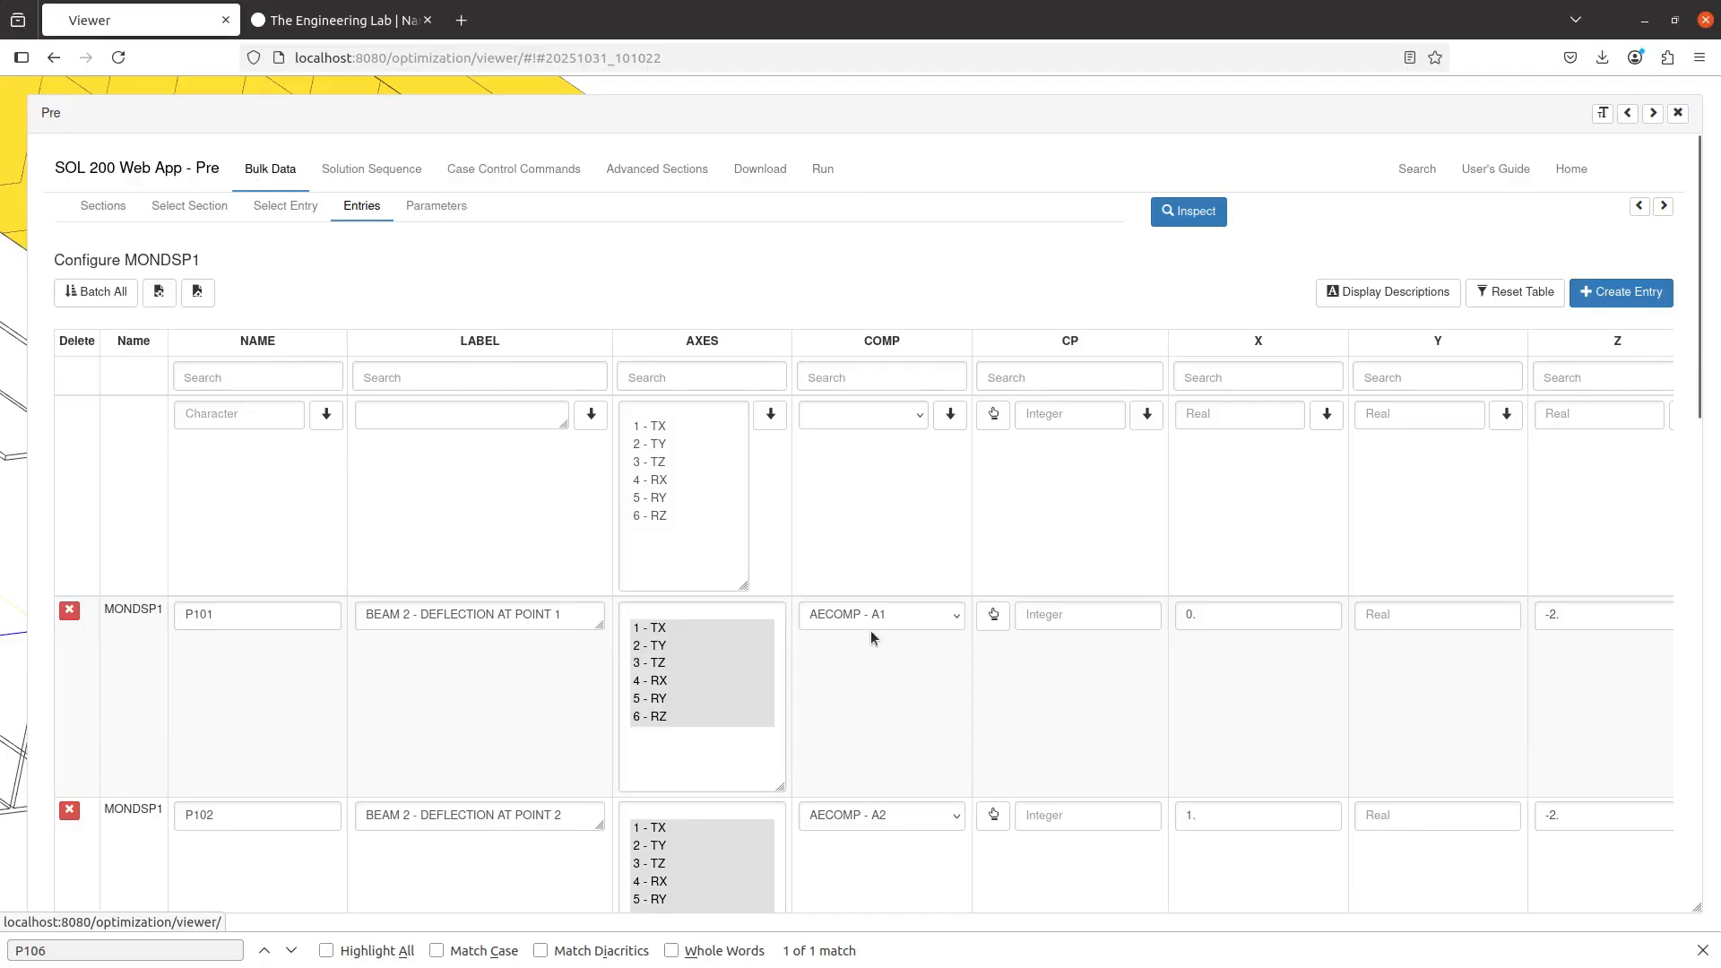
pyautogui.hscroll(5, 869, 630)
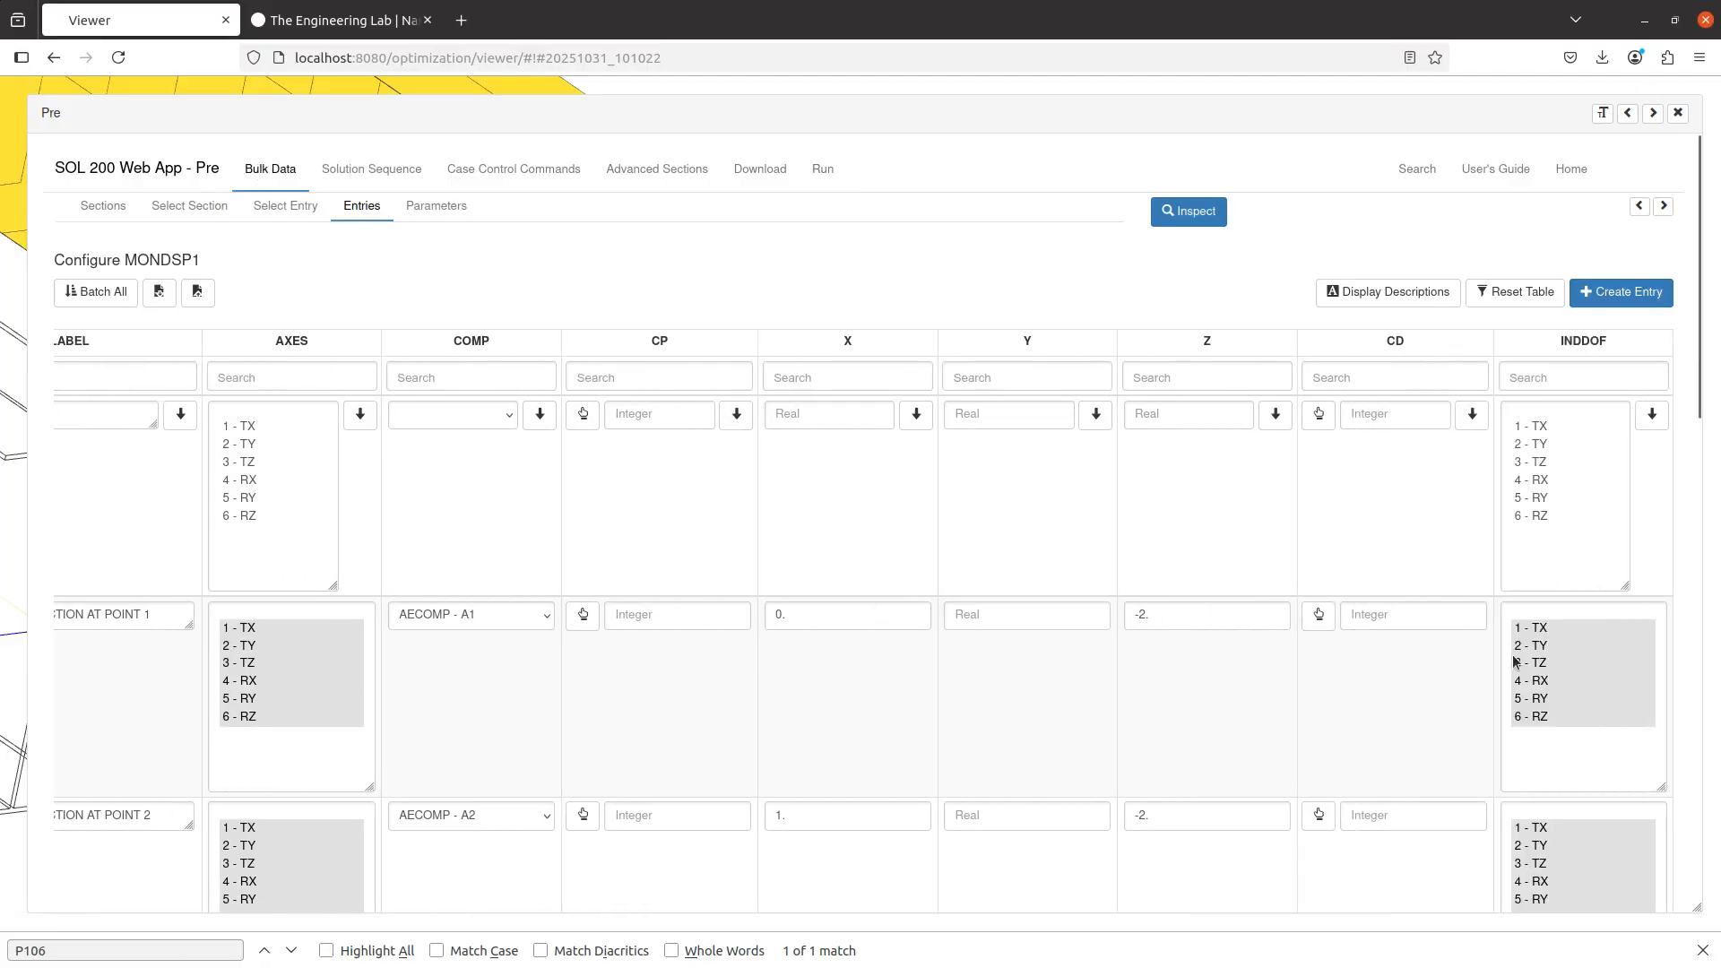
pyautogui.keyDown('ctrl'); pyautogui.click(1534, 647); pyautogui.keyUp('ctrl')
pyautogui.scroll(-3, 1444, 681)
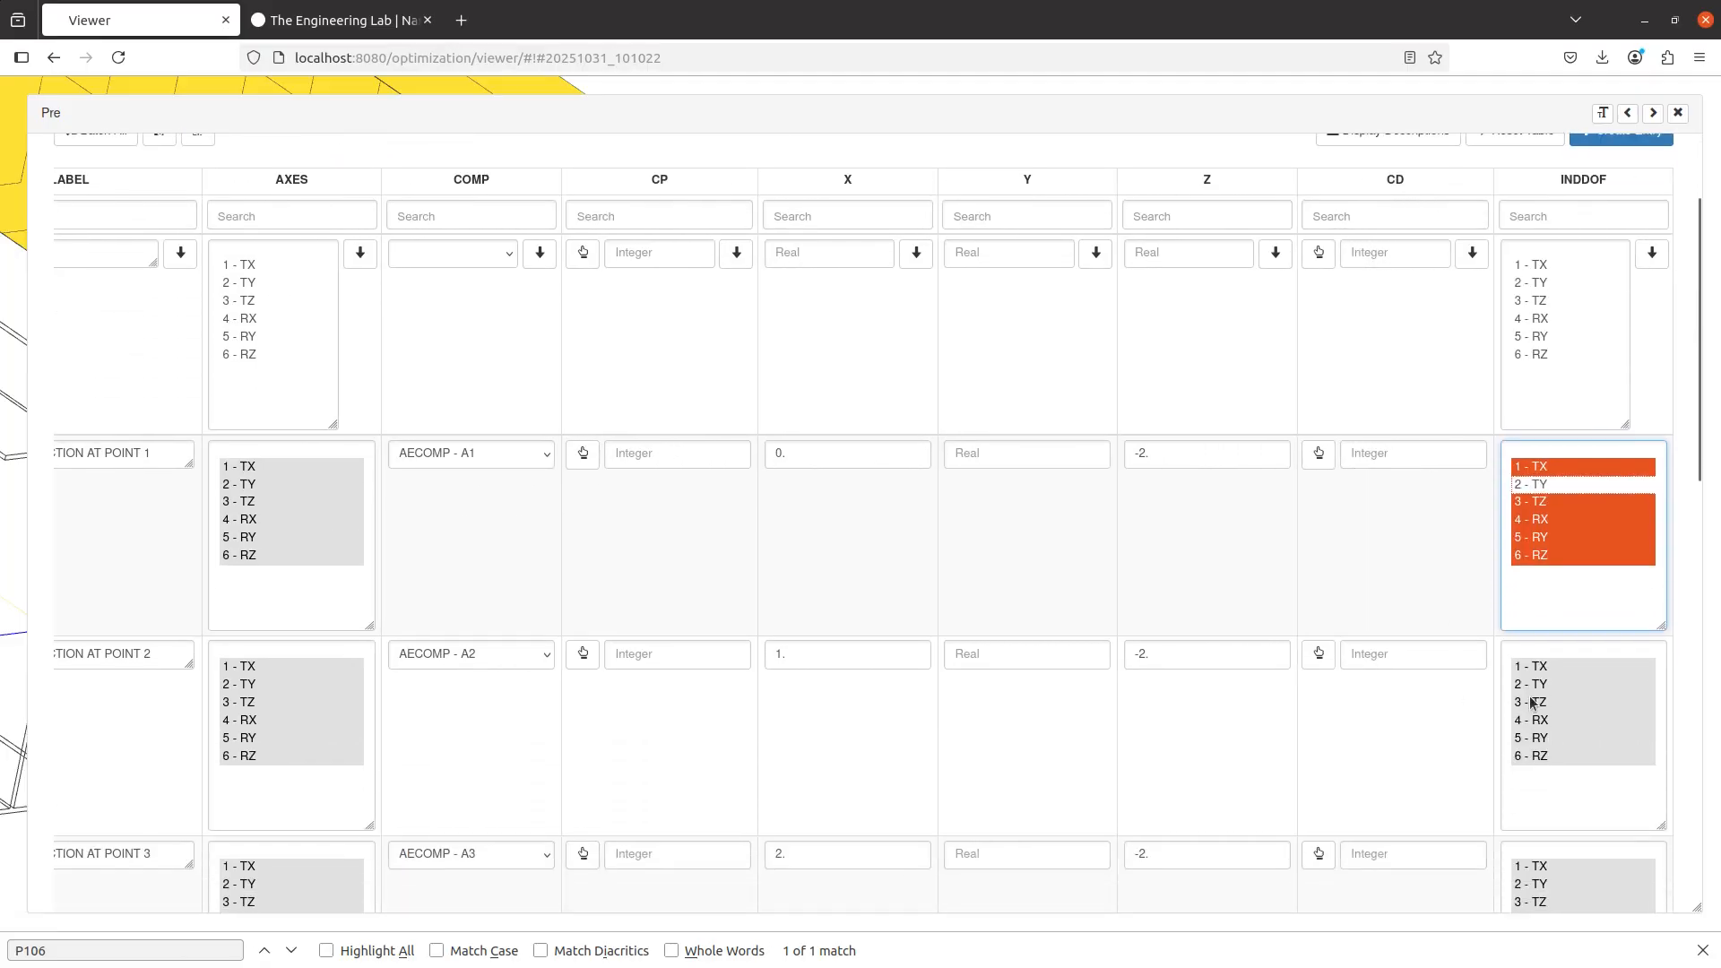
pyautogui.keyDown('ctrl'); pyautogui.click(1529, 687); pyautogui.keyUp('ctrl')
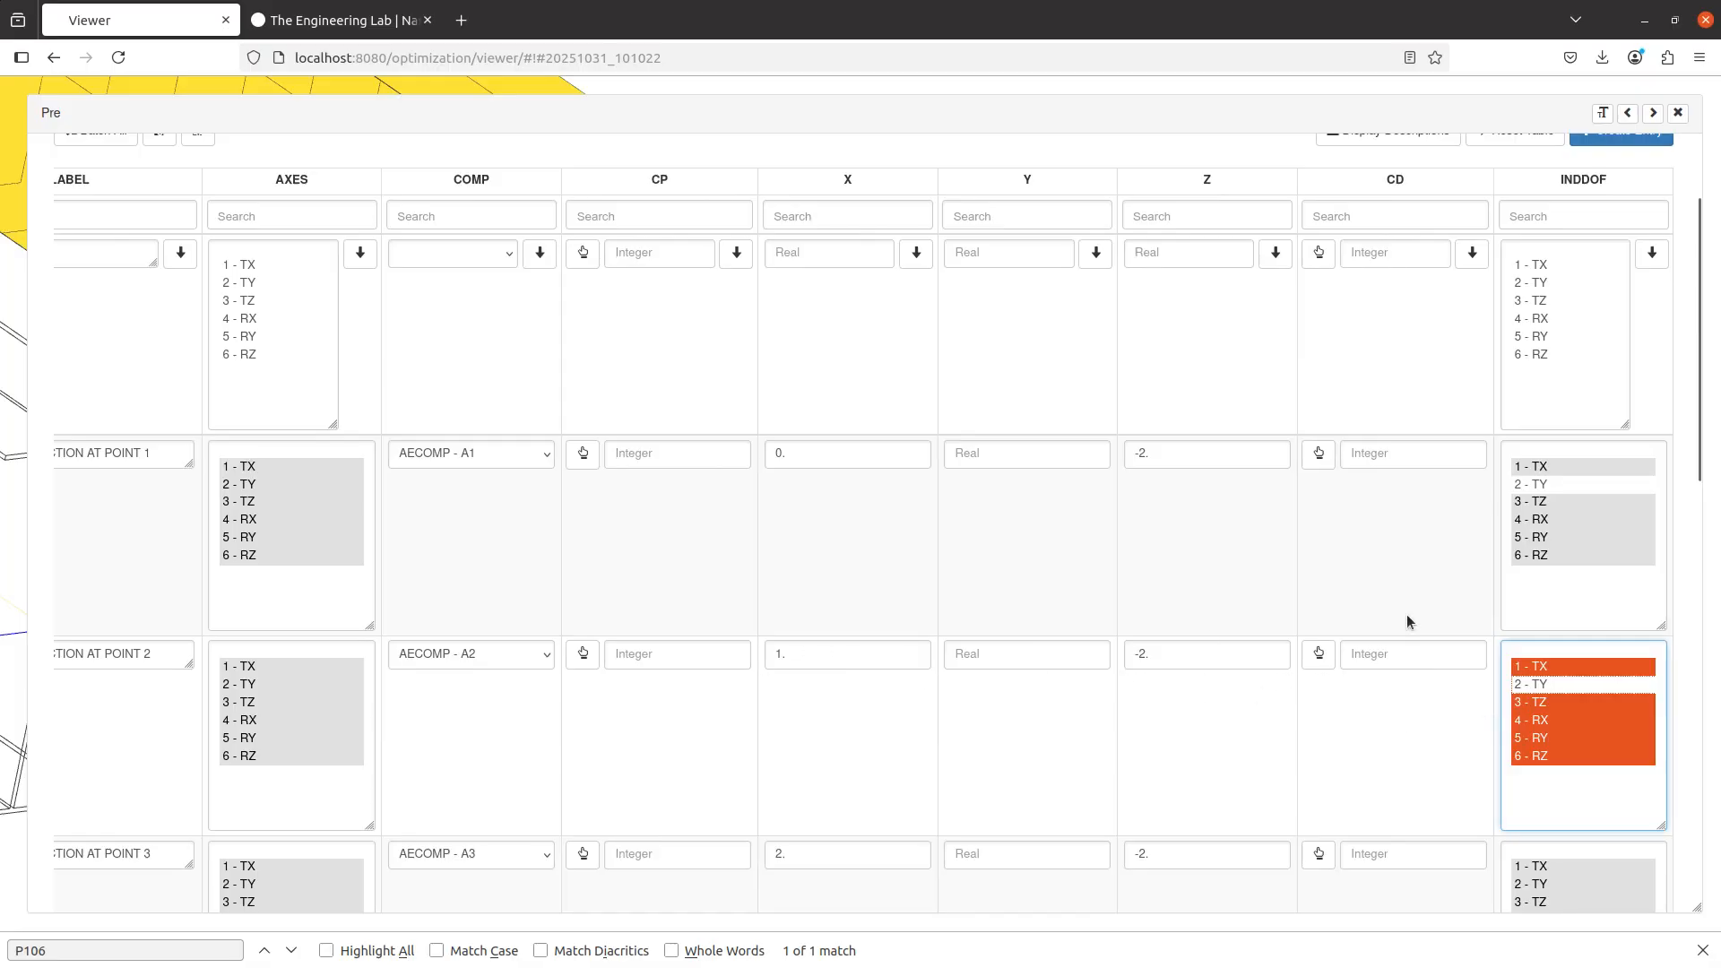
# - Deselect 2 - TY in INDDOF for the beam tip MONDSP1 entries P106 and P116, and check their settings
pyautogui.scroll(3, 1422, 609)
pyautogui.scroll(-20, 1427, 636)
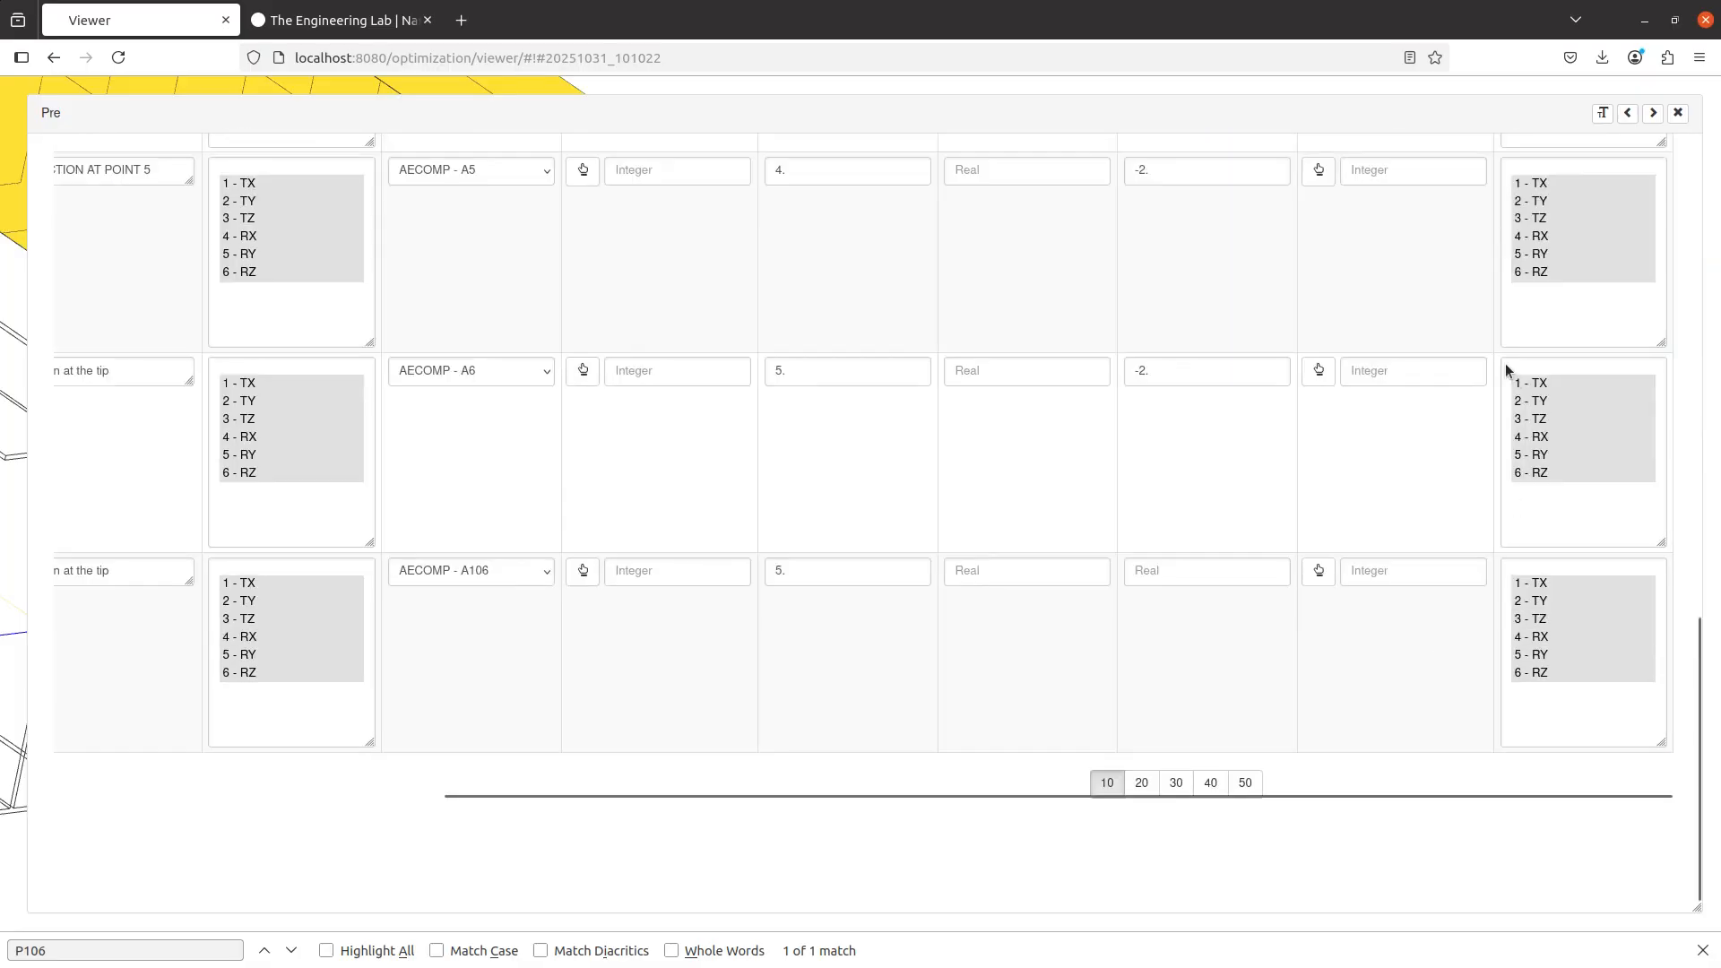
pyautogui.keyDown('ctrl'); pyautogui.click(1531, 401); pyautogui.keyUp('ctrl')
pyautogui.keyDown('ctrl'); pyautogui.click(1535, 601); pyautogui.keyUp('ctrl')
pyautogui.click(1394, 498)
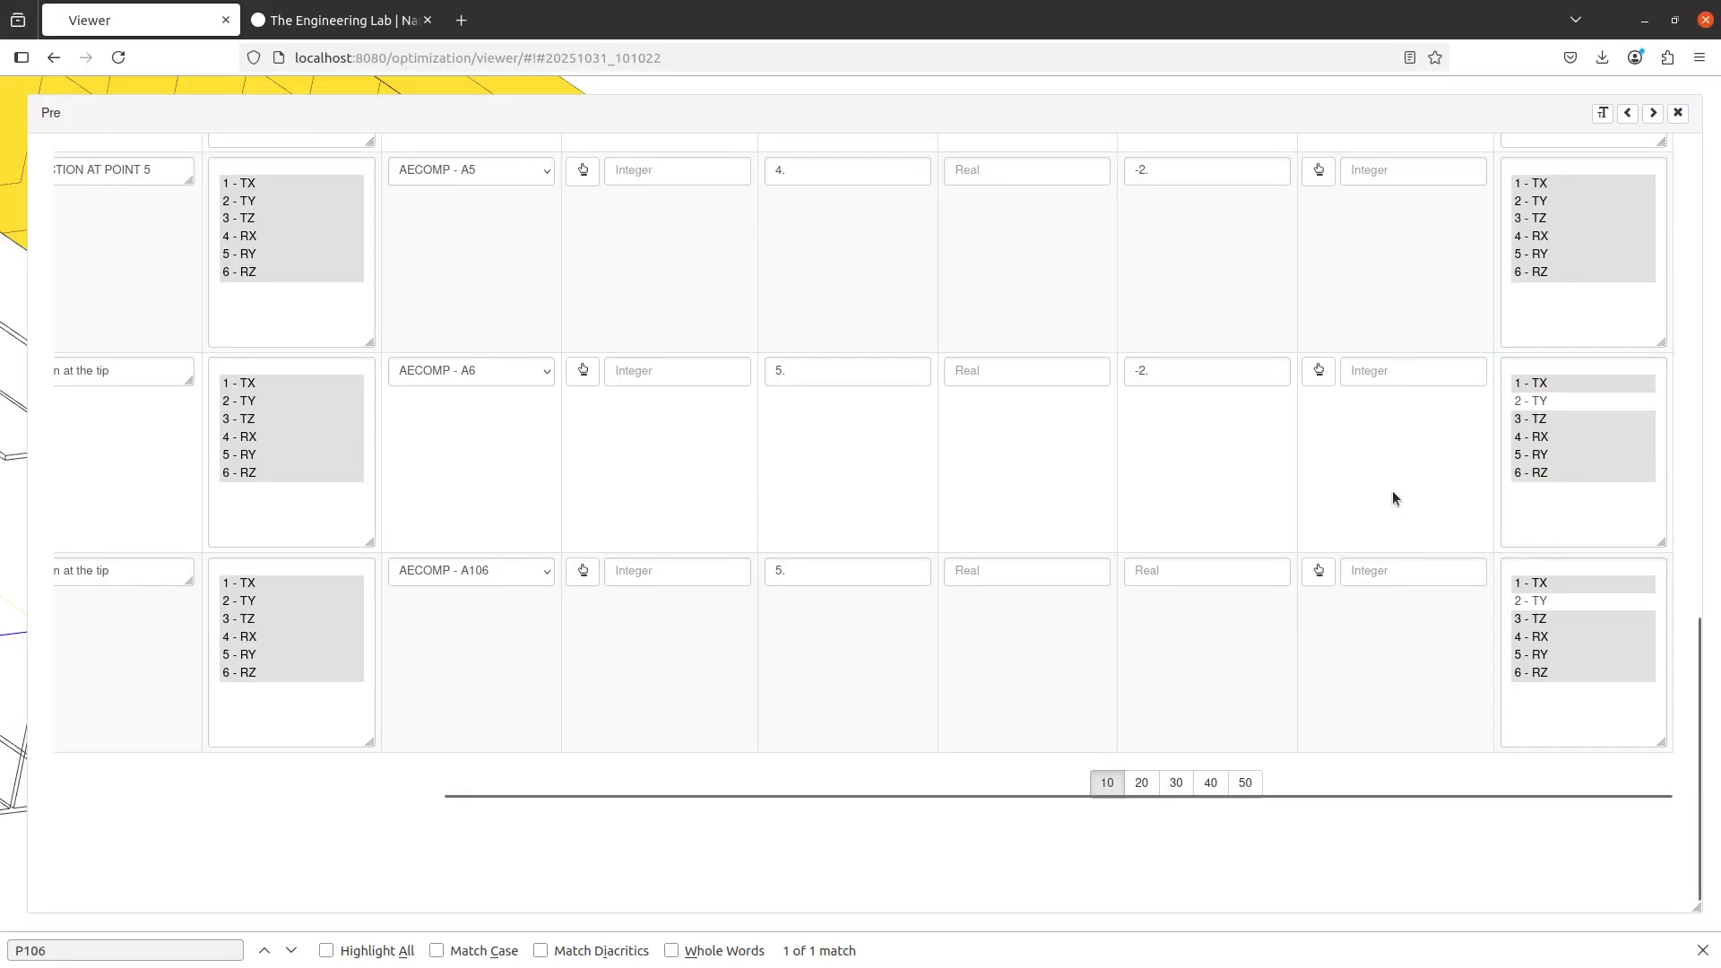
pyautogui.hscroll(-8, 1391, 498)
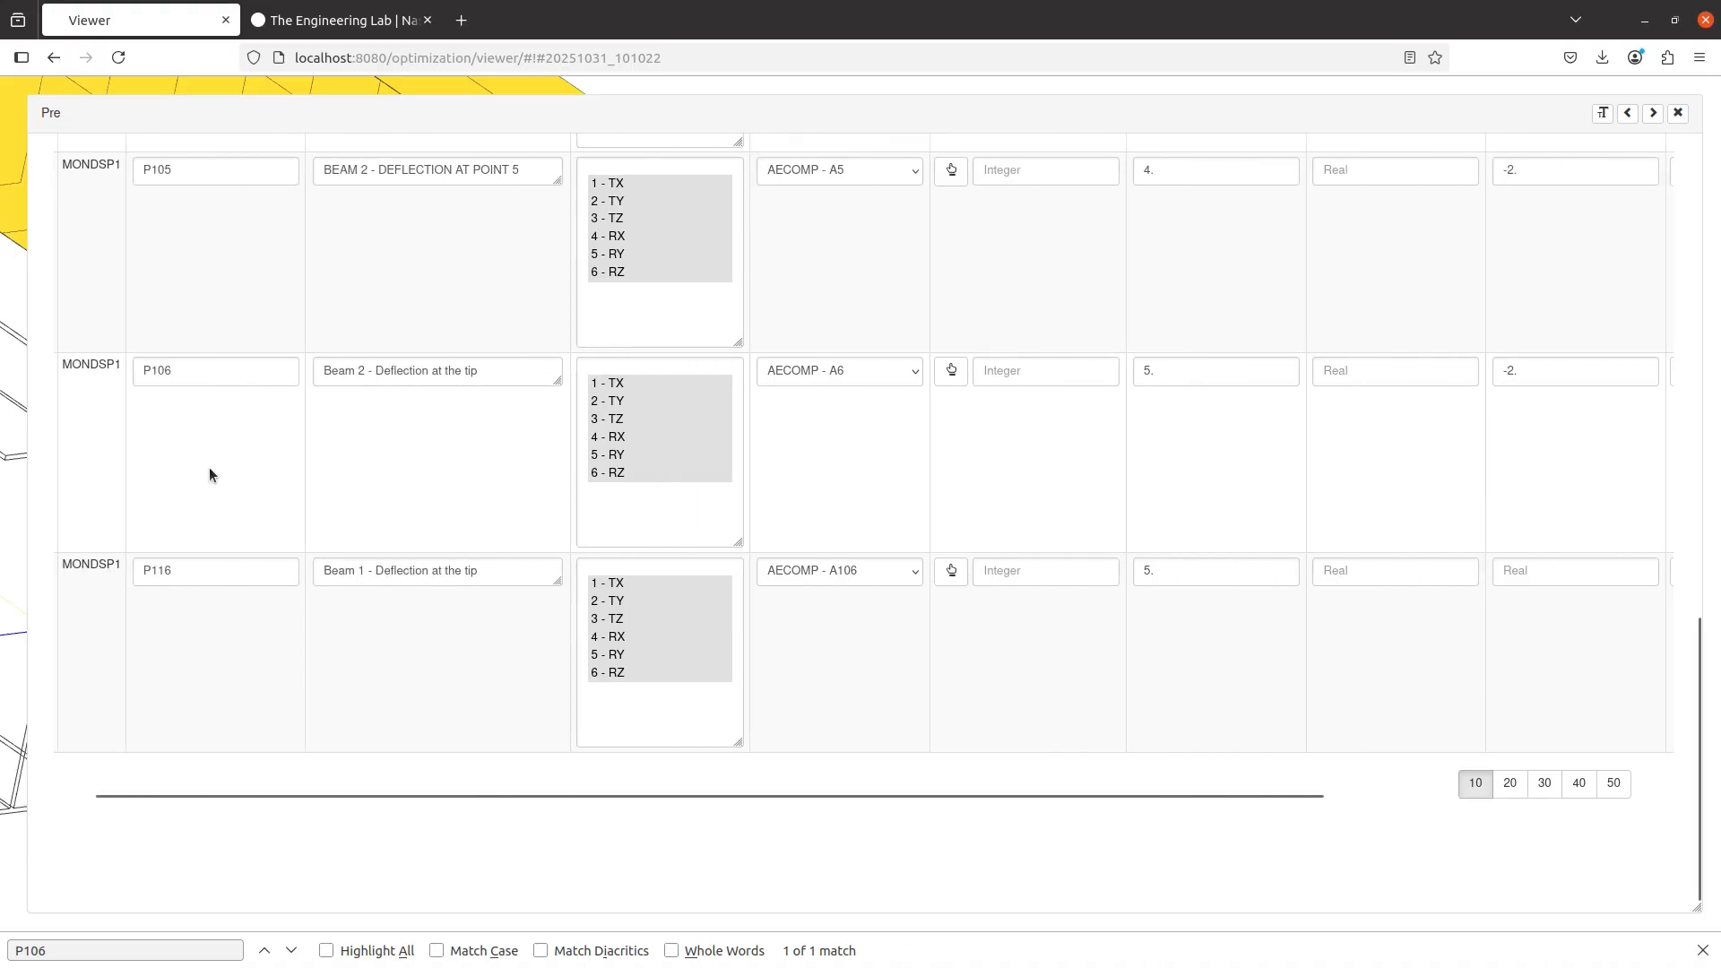
pyautogui.hscroll(-1, 208, 466)
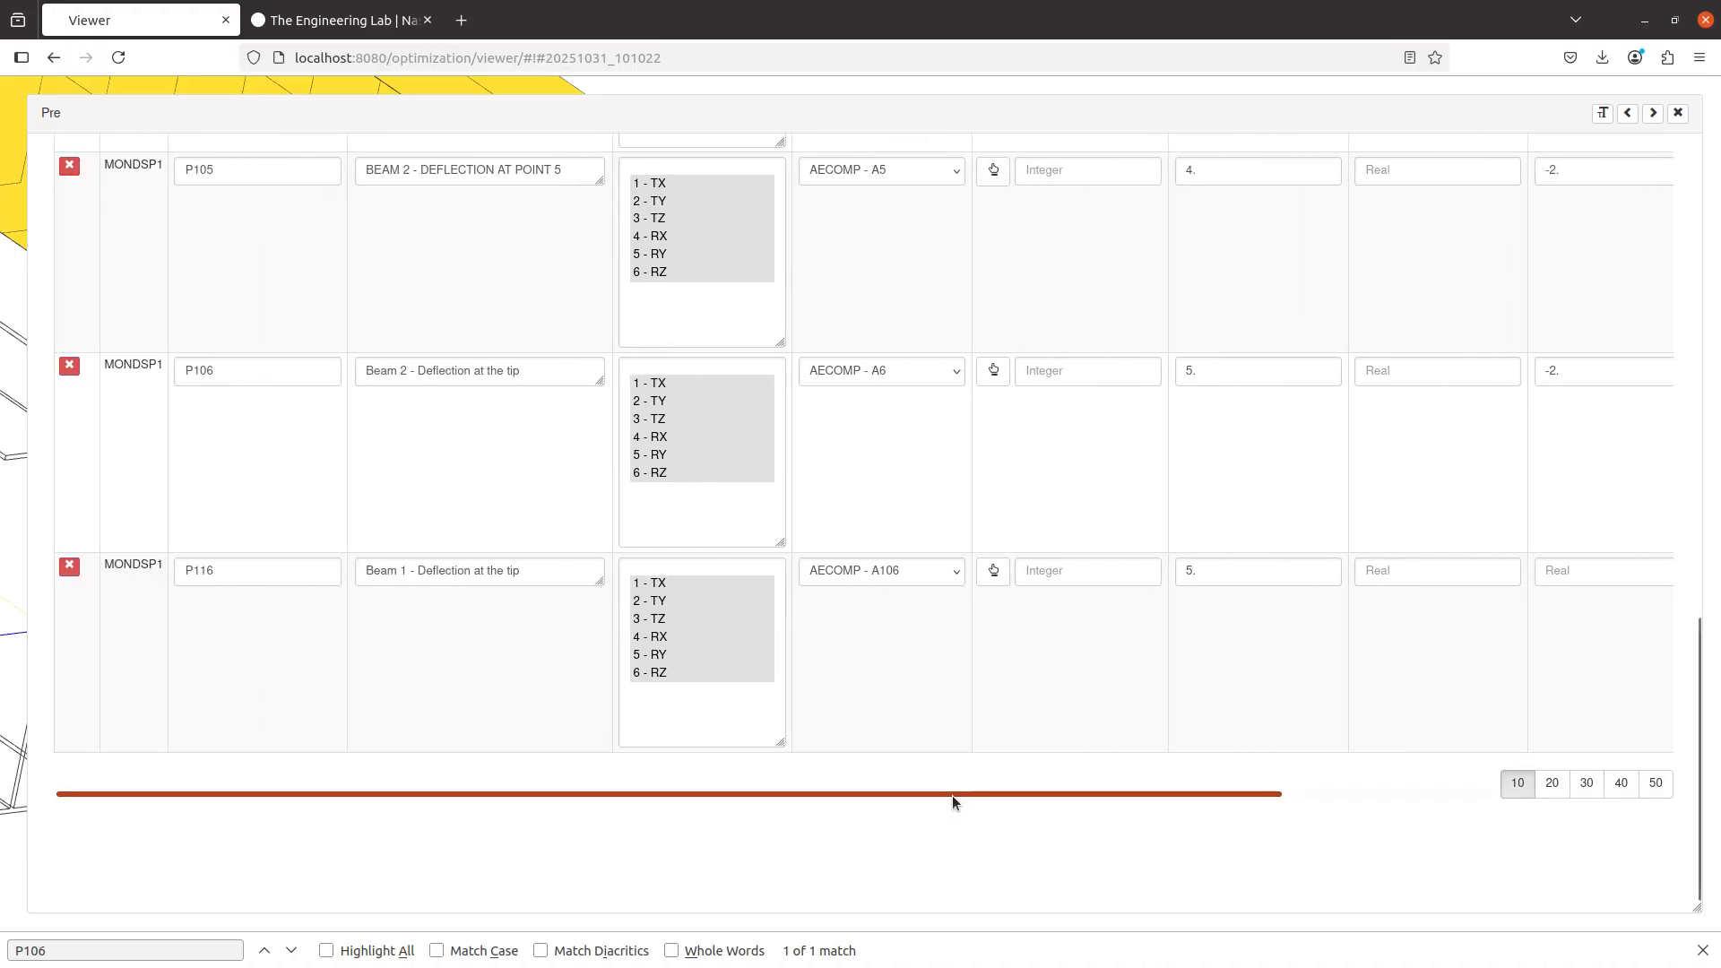
pyautogui.moveTo(952, 795); pyautogui.dragTo(1578, 674)
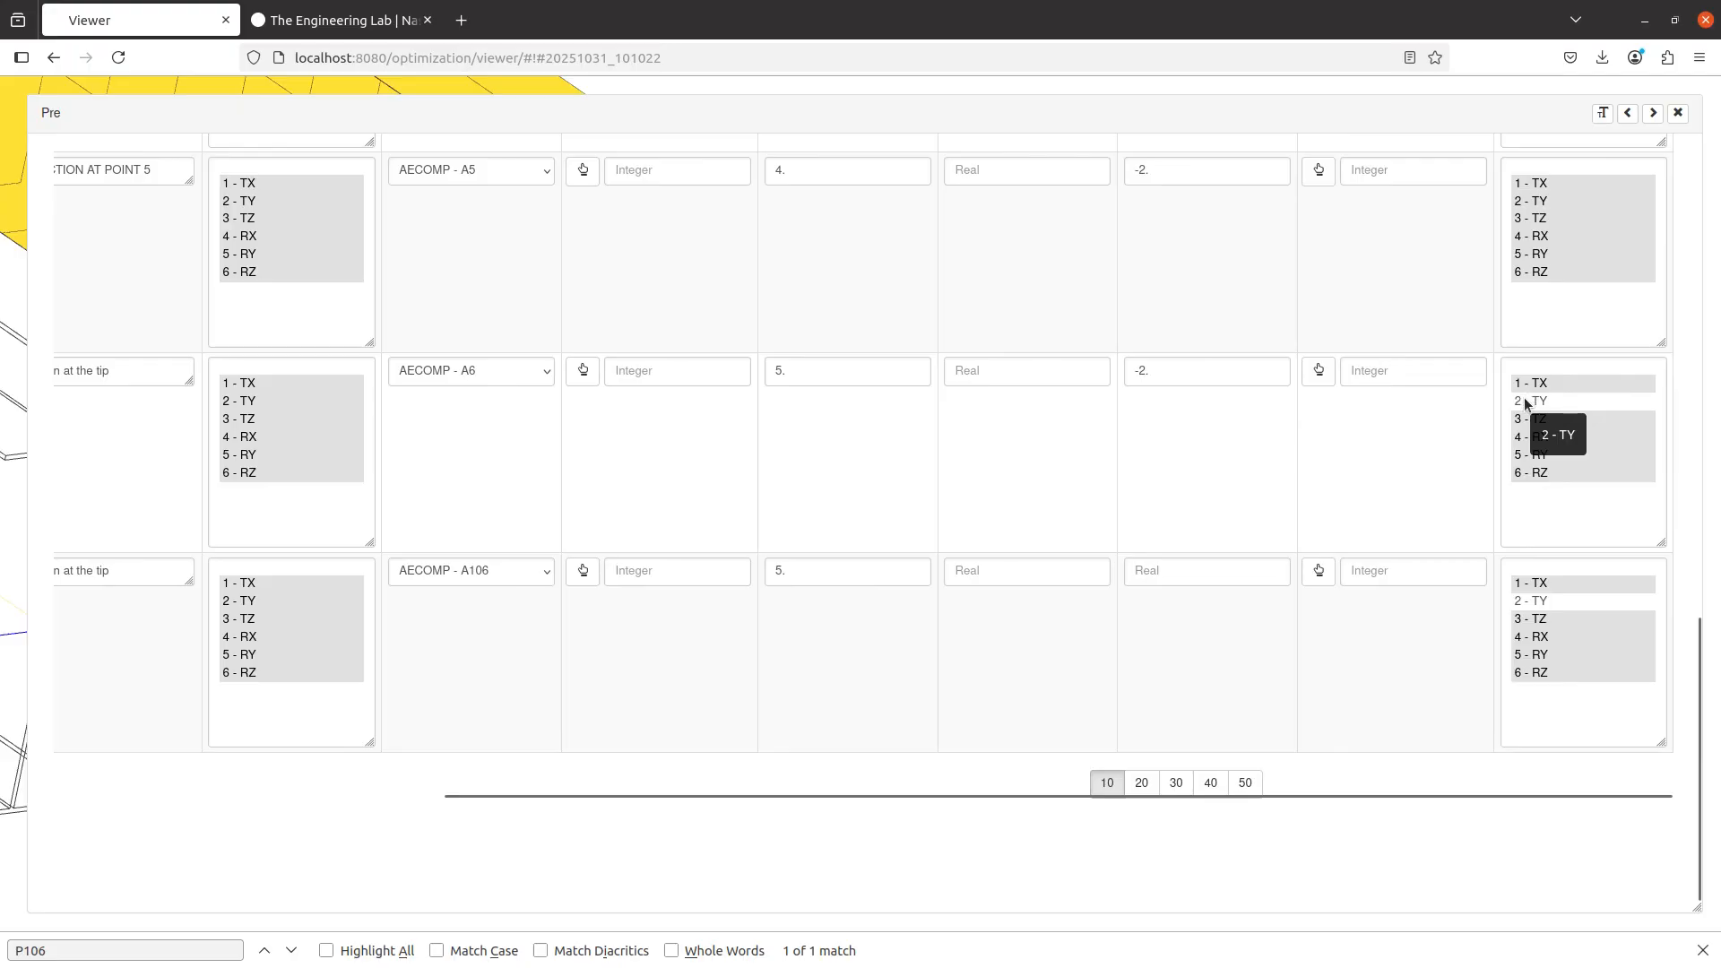
pyautogui.scroll(10, 895, 650)
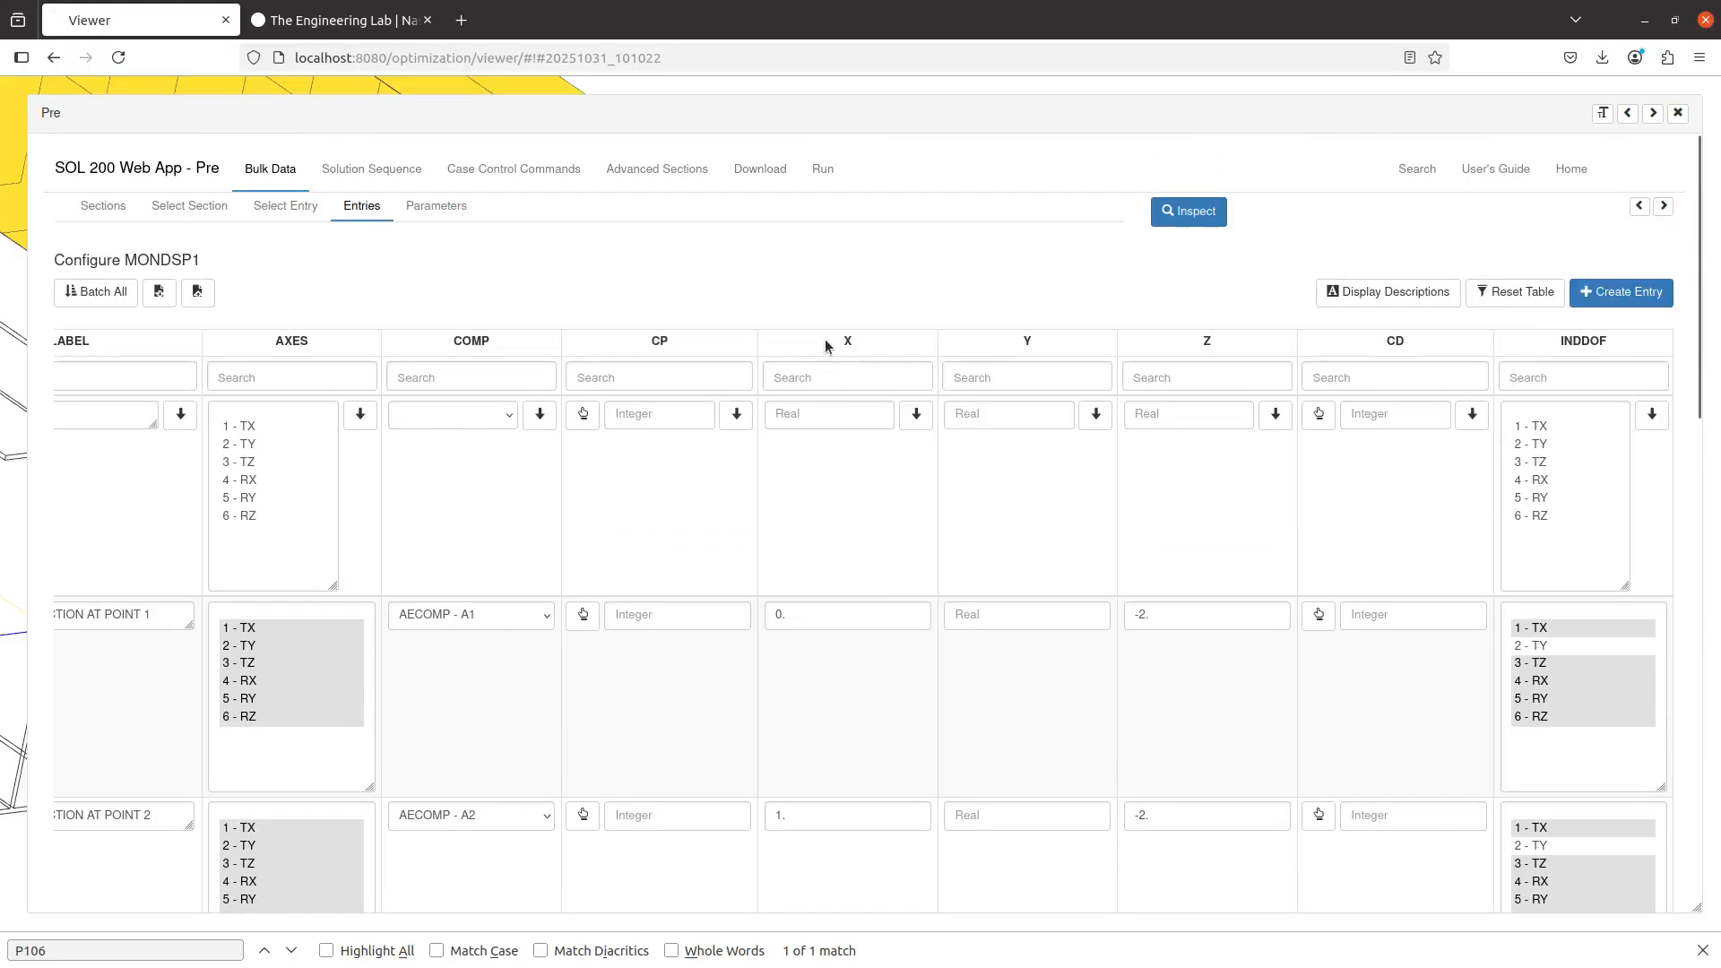
# - Upload the BDF and run it immediately in MSC Nastran, close the page search, and read the messages in the F06 output
pyautogui.click(762, 169)
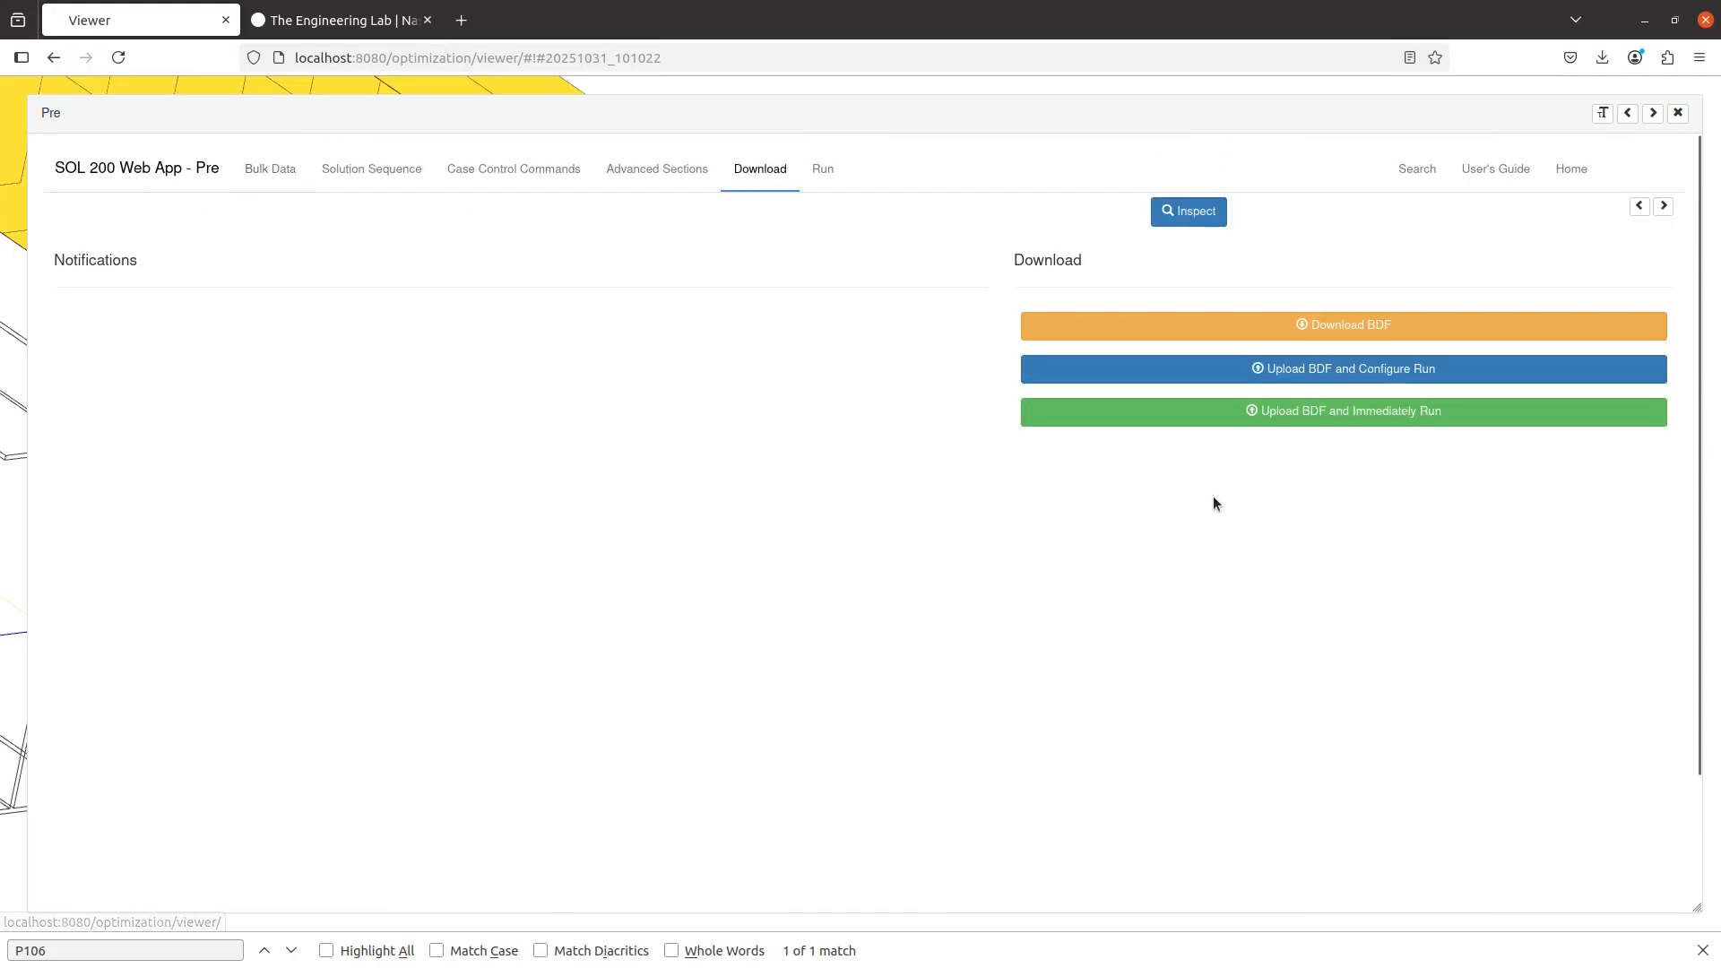
pyautogui.click(1235, 424)
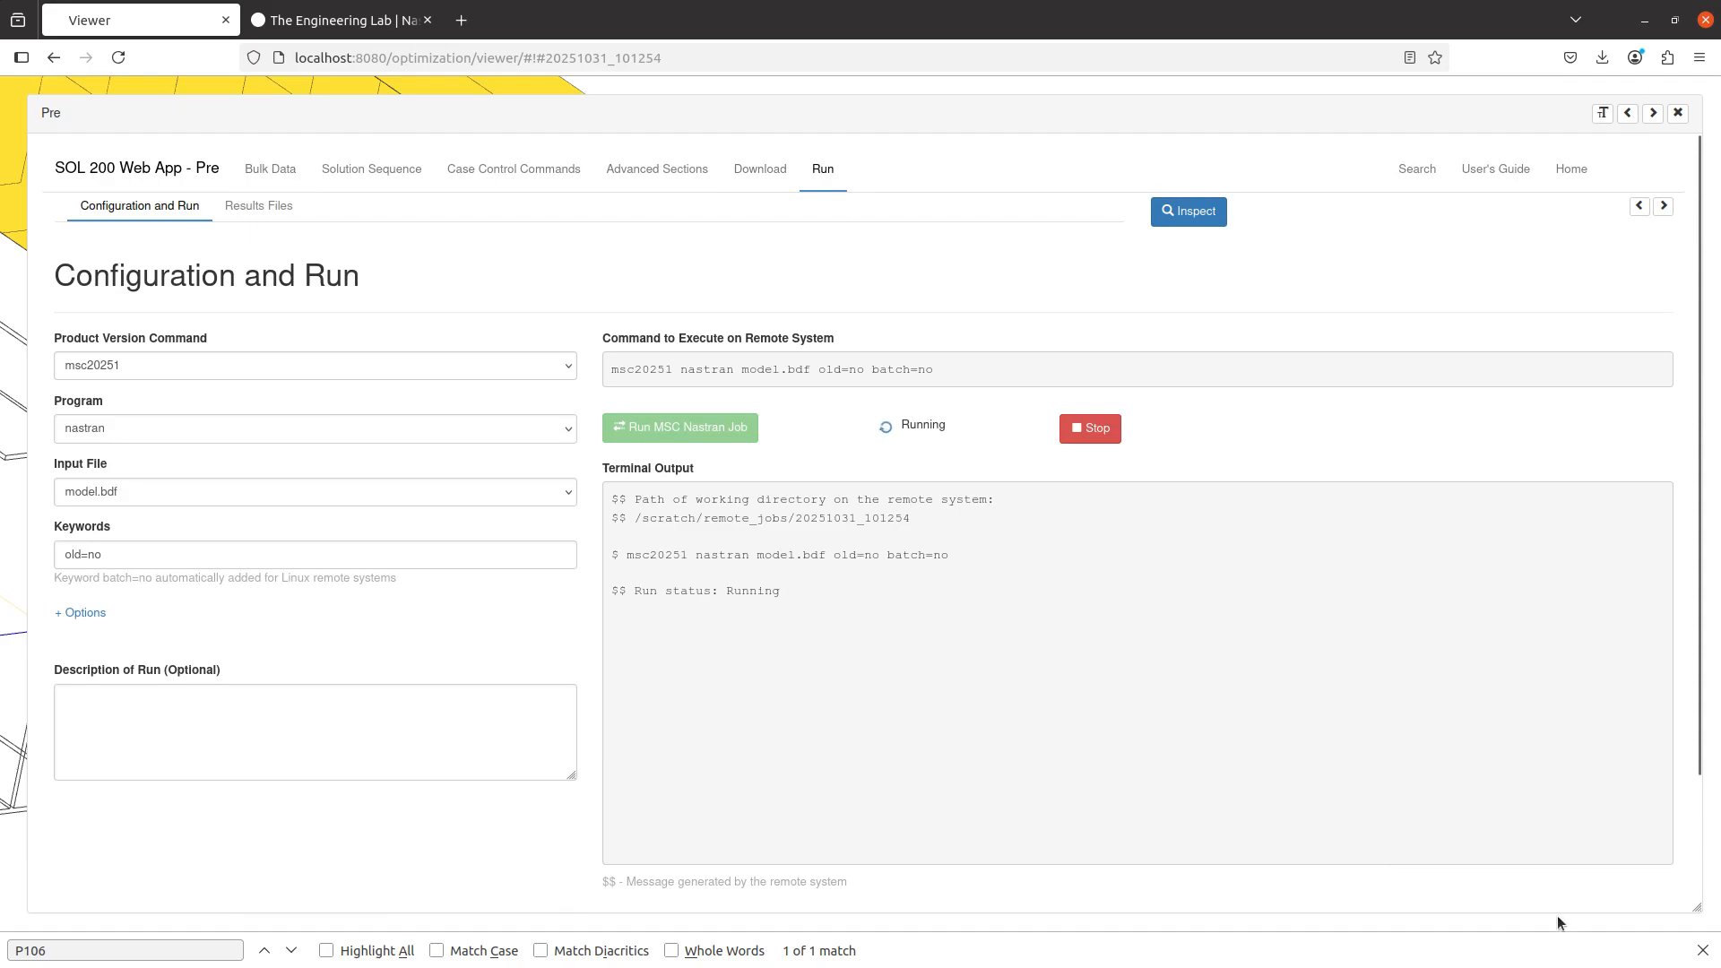
pyautogui.click(1703, 951)
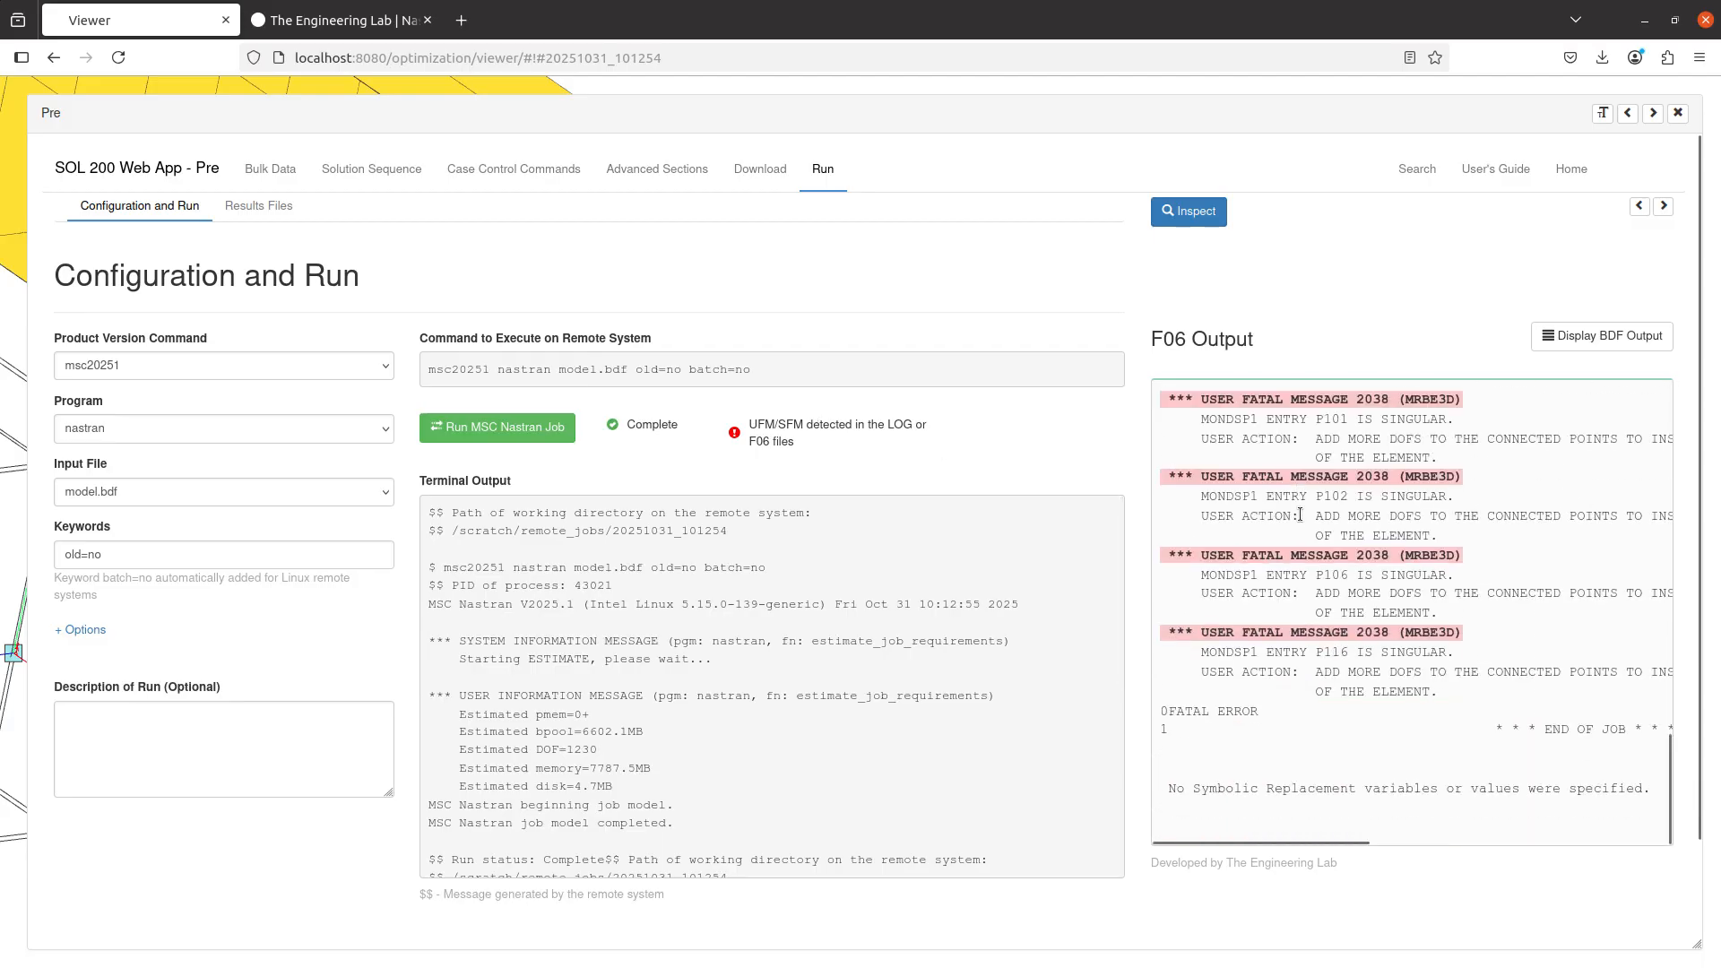
pyautogui.hscroll(5, 1315, 470)
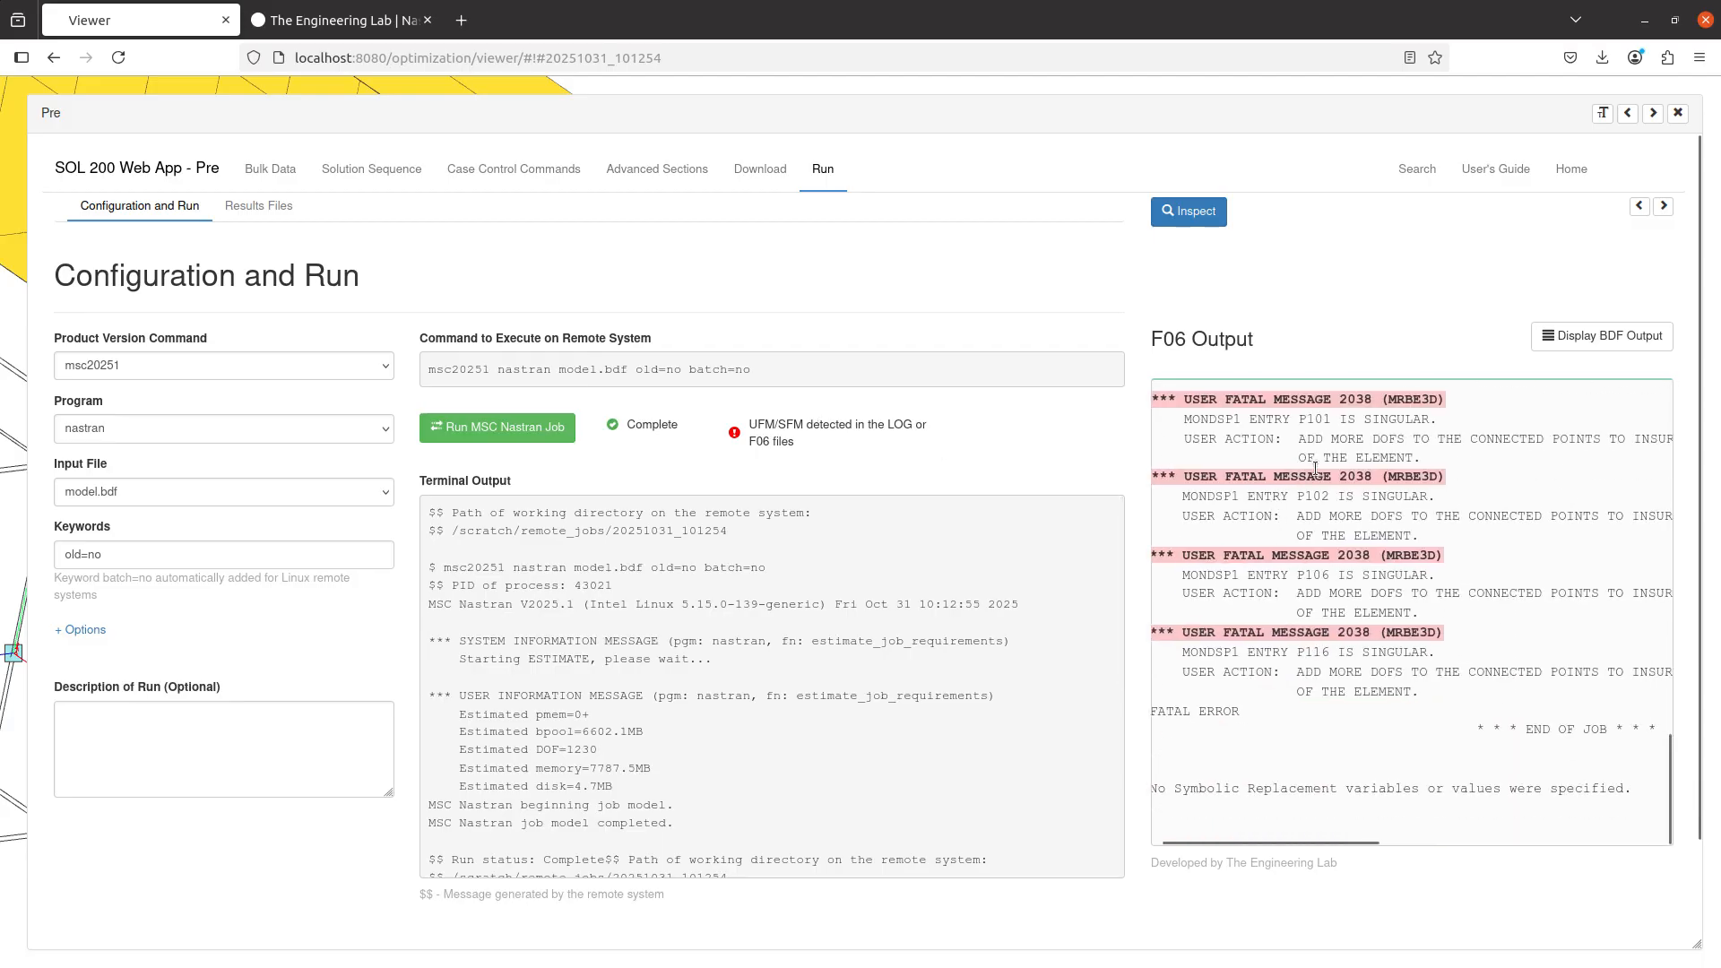
pyautogui.hscroll(5, 1315, 470)
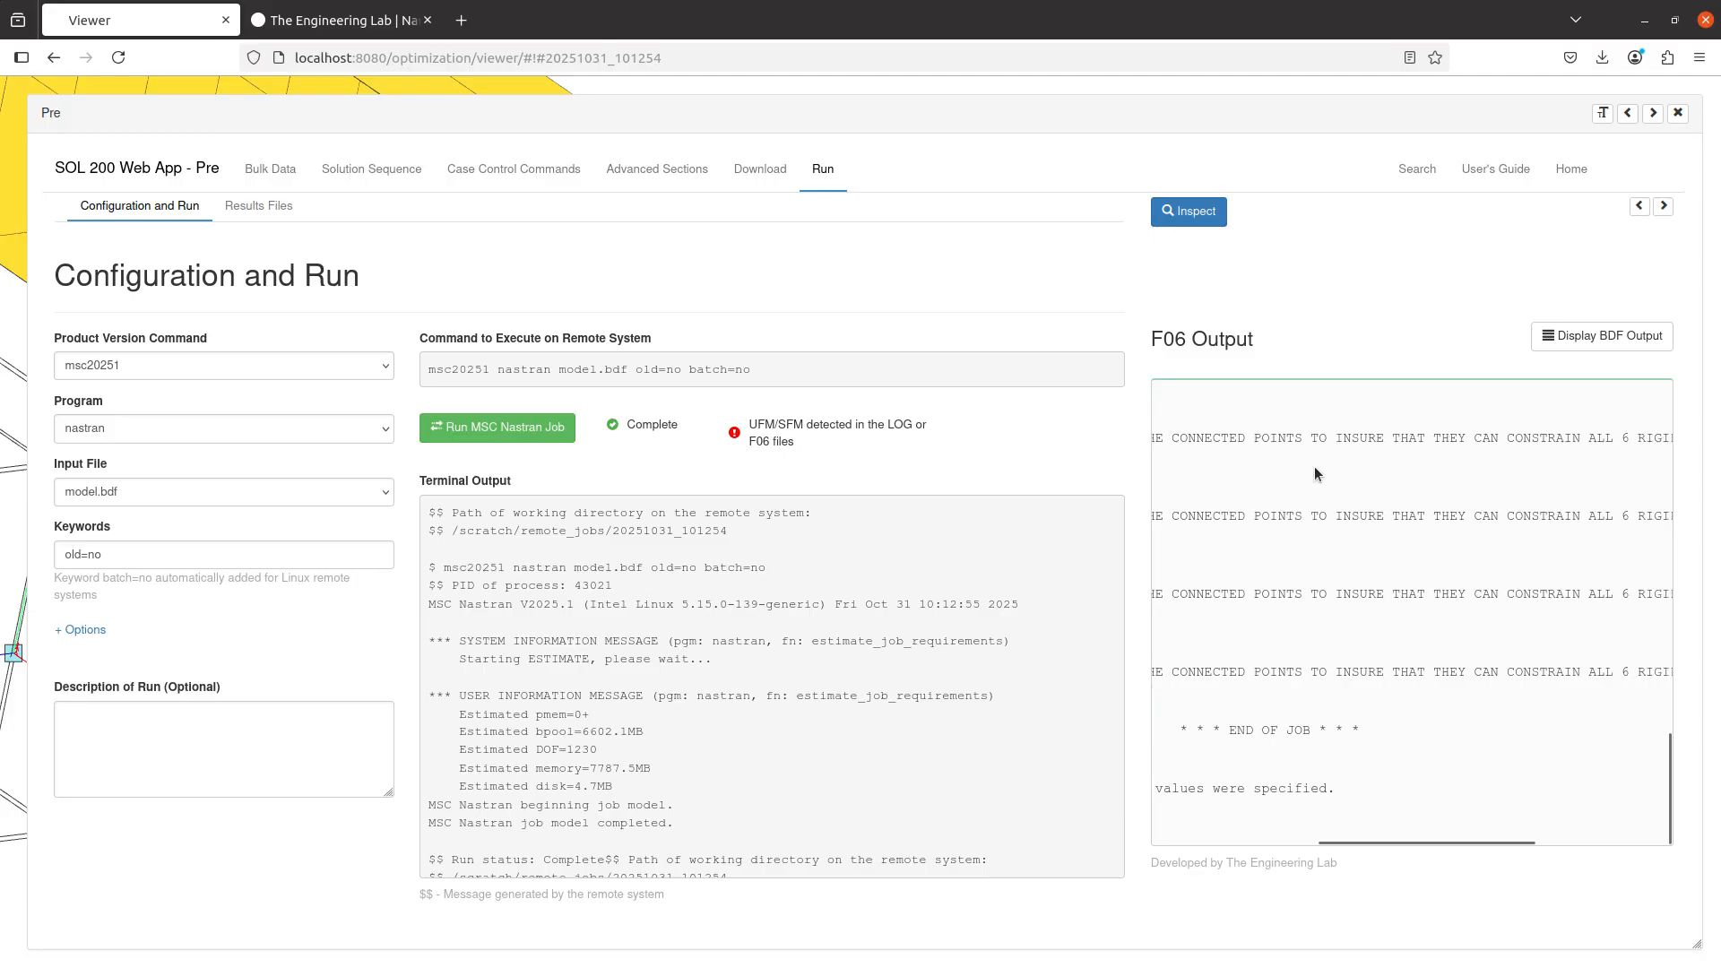
pyautogui.hscroll(-6, 1315, 465)
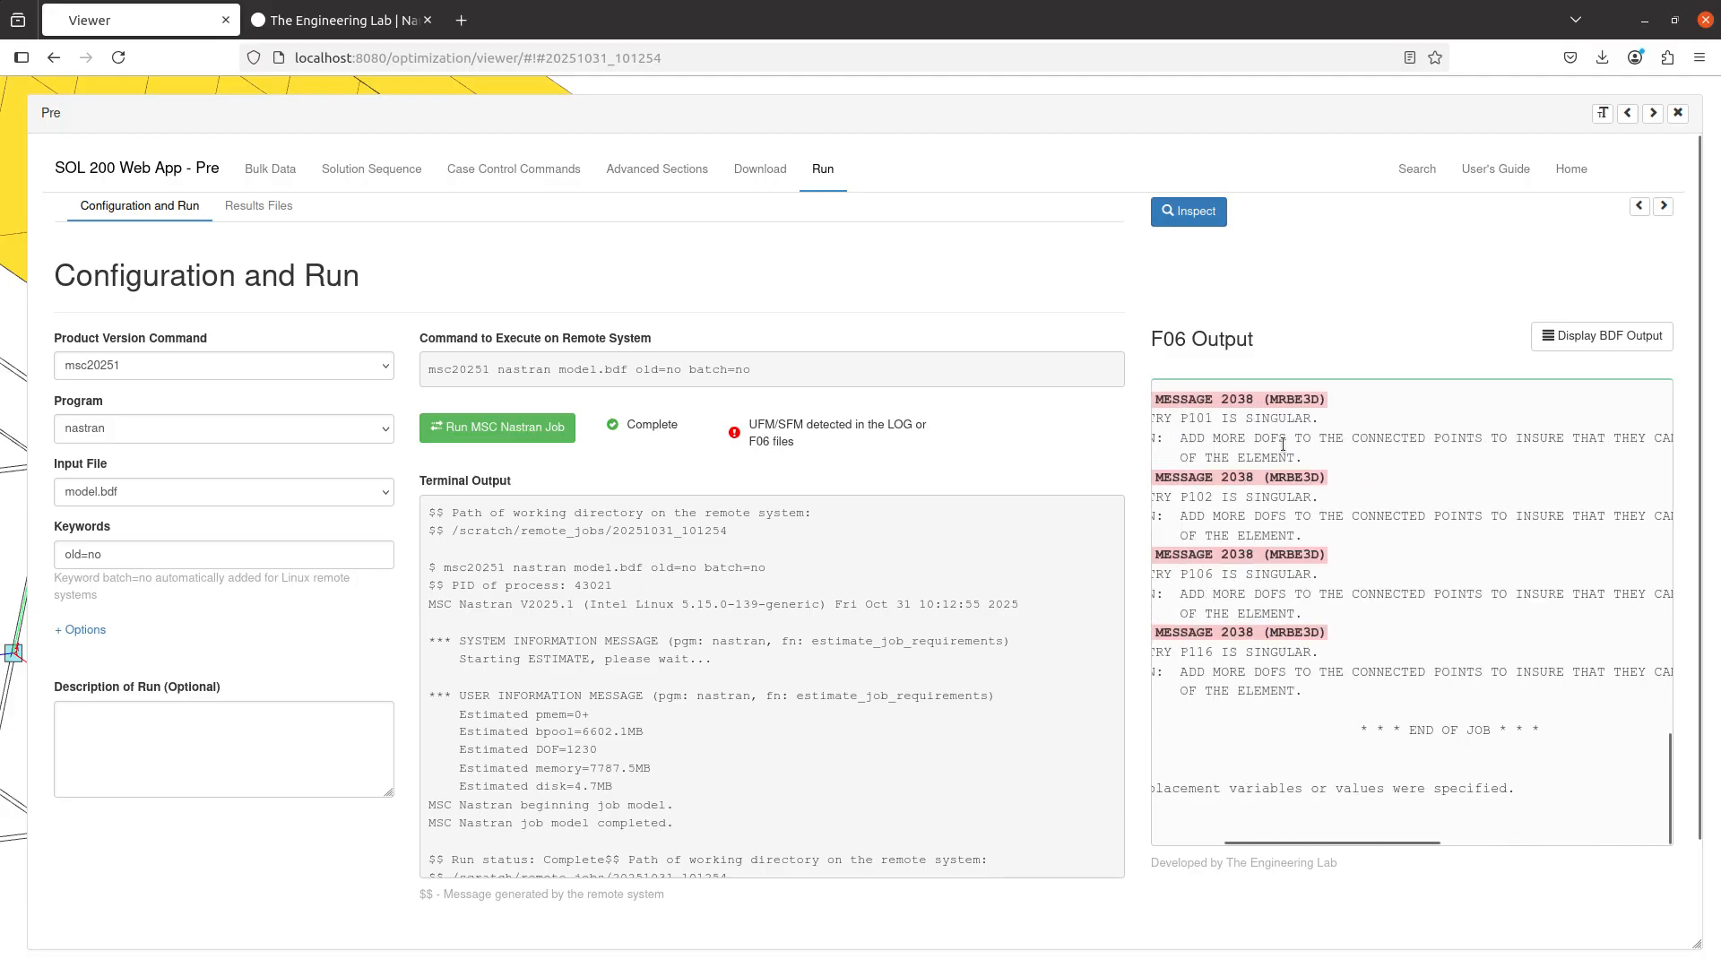
# - Return to the MONDSP1 entries and deselect 2 - TY in AXES for P101 and P102
pyautogui.click(269, 168)
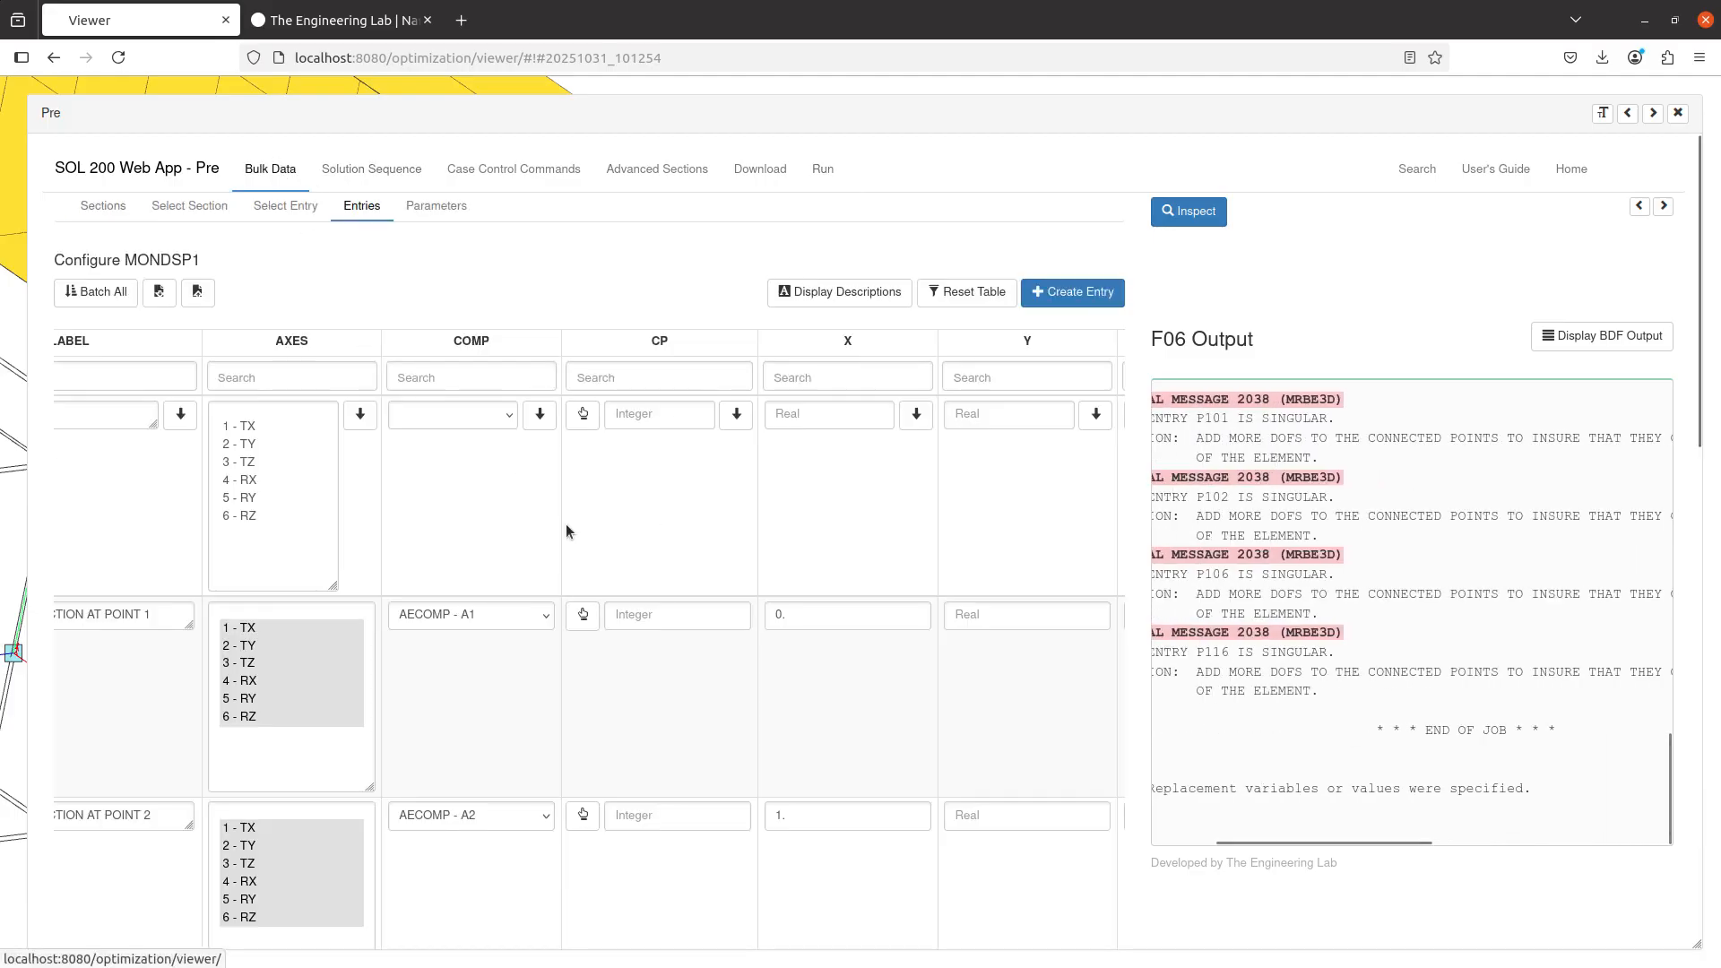
pyautogui.scroll(-2, 258, 628)
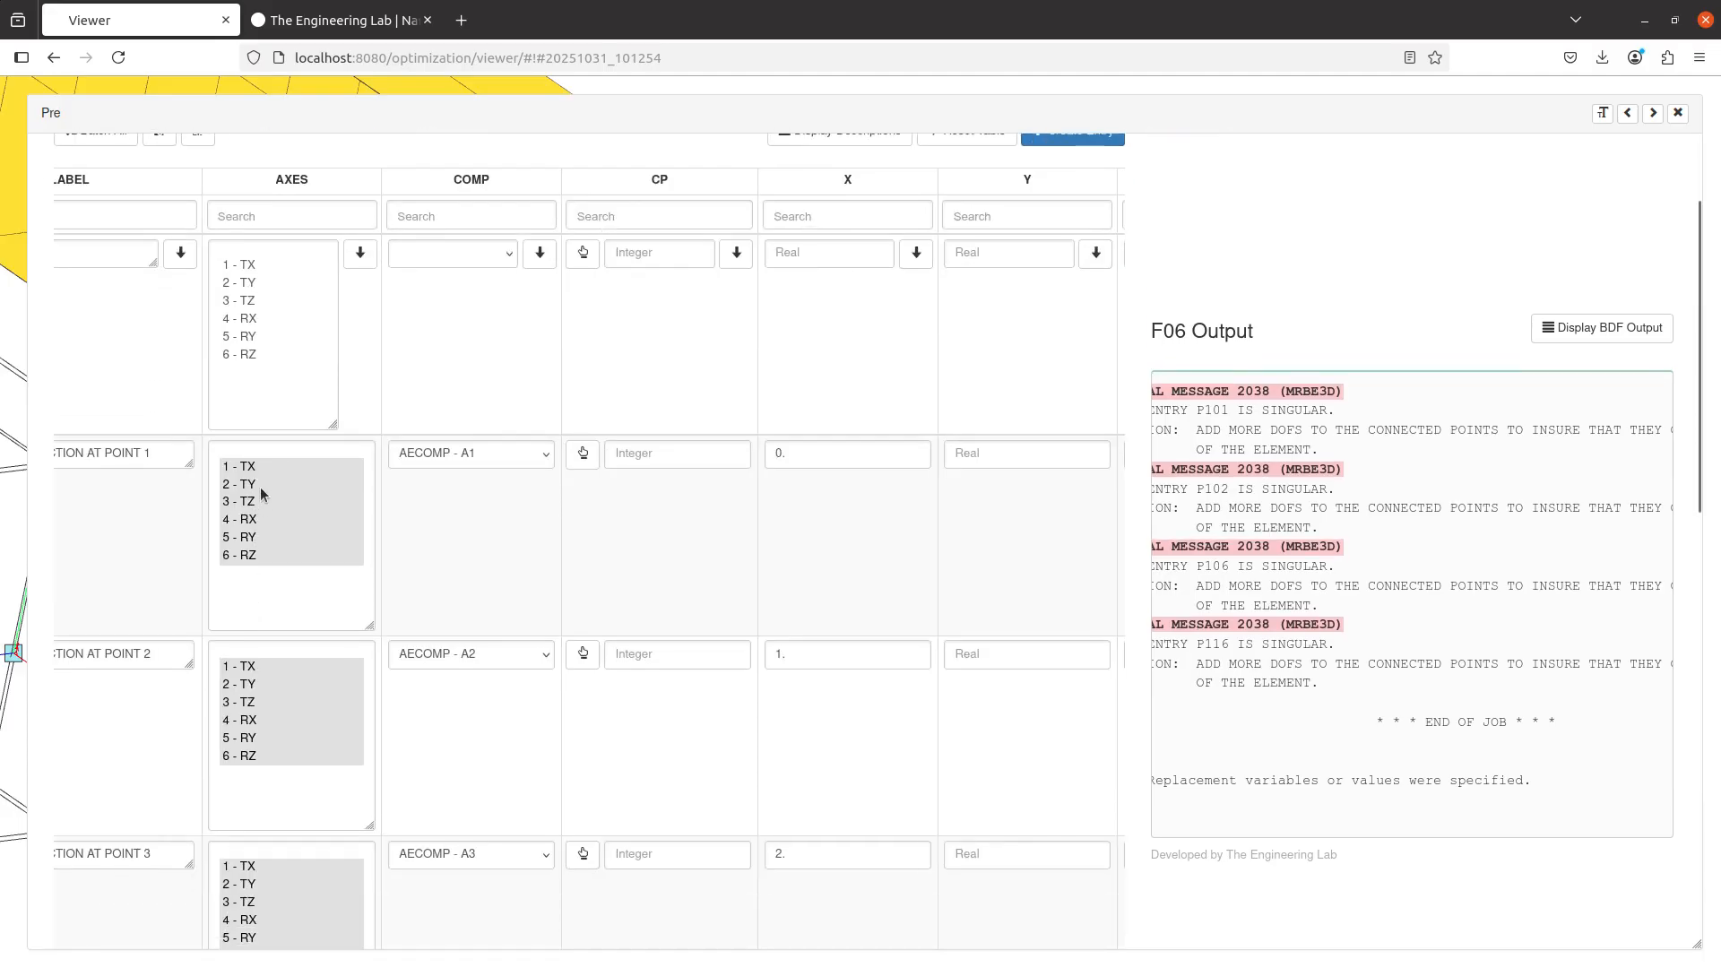
pyautogui.keyDown('ctrl'); pyautogui.click(260, 484); pyautogui.keyUp('ctrl')
pyautogui.keyDown('ctrl'); pyautogui.click(277, 685); pyautogui.keyUp('ctrl')
pyautogui.scroll(-3, 277, 691)
pyautogui.scroll(4, 278, 698)
pyautogui.scroll(-11, 278, 698)
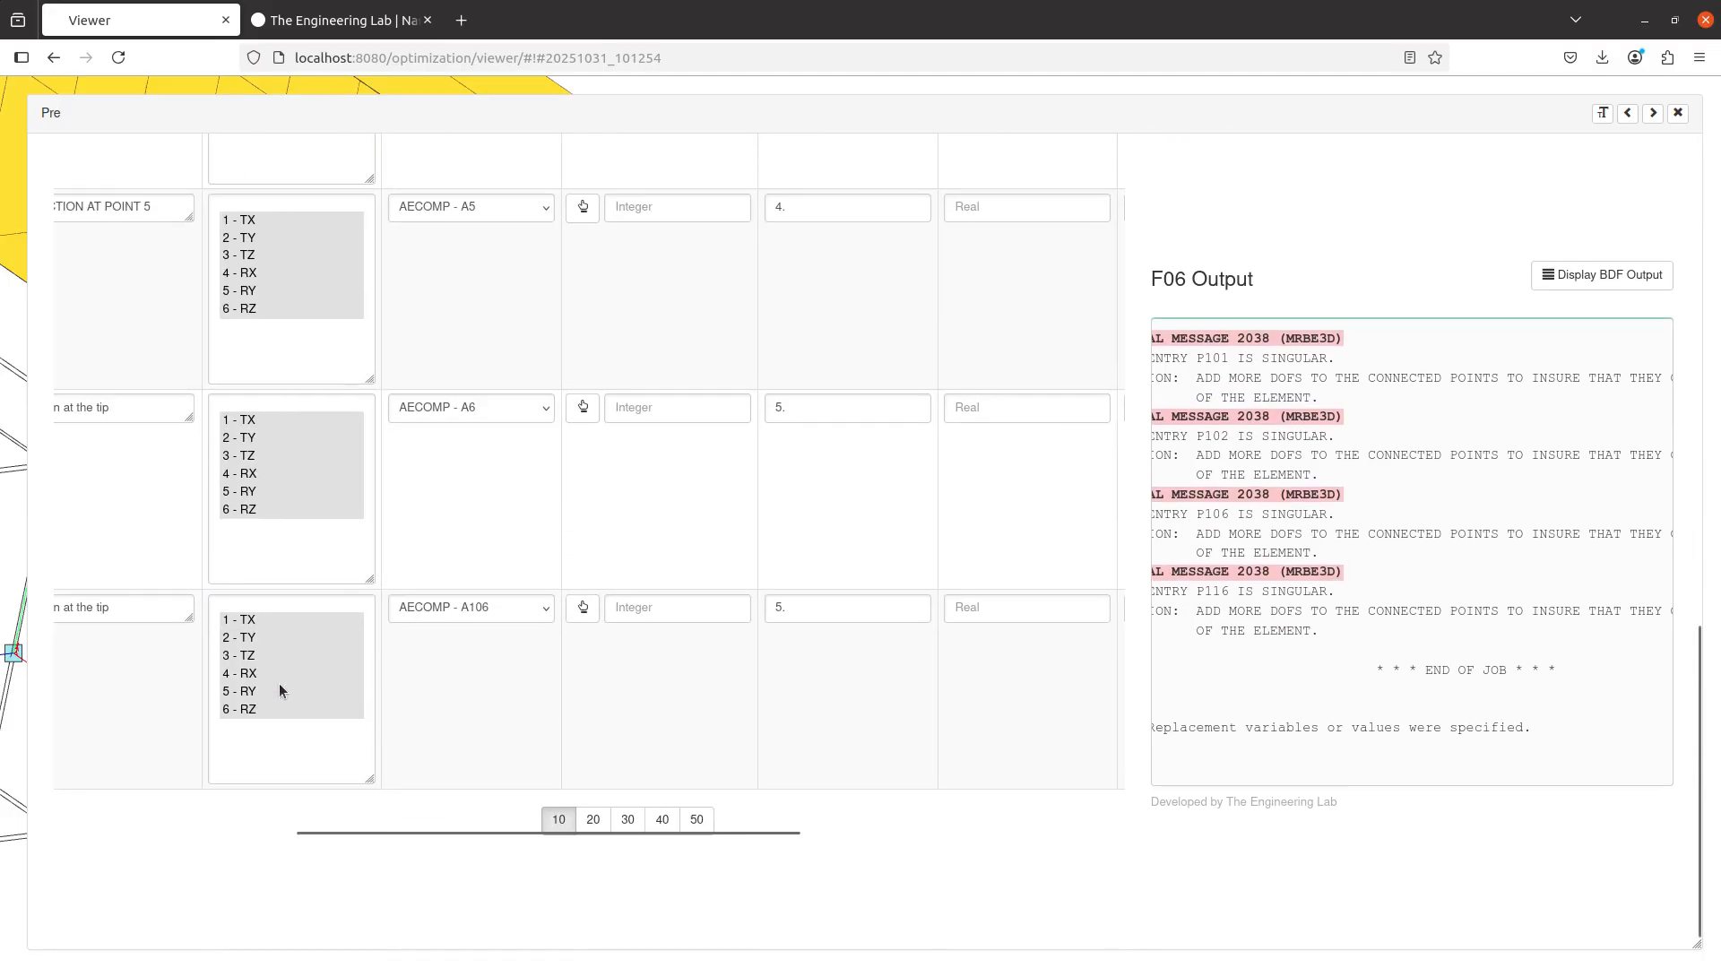
pyautogui.scroll(8, 276, 654)
pyautogui.scroll(1, 265, 591)
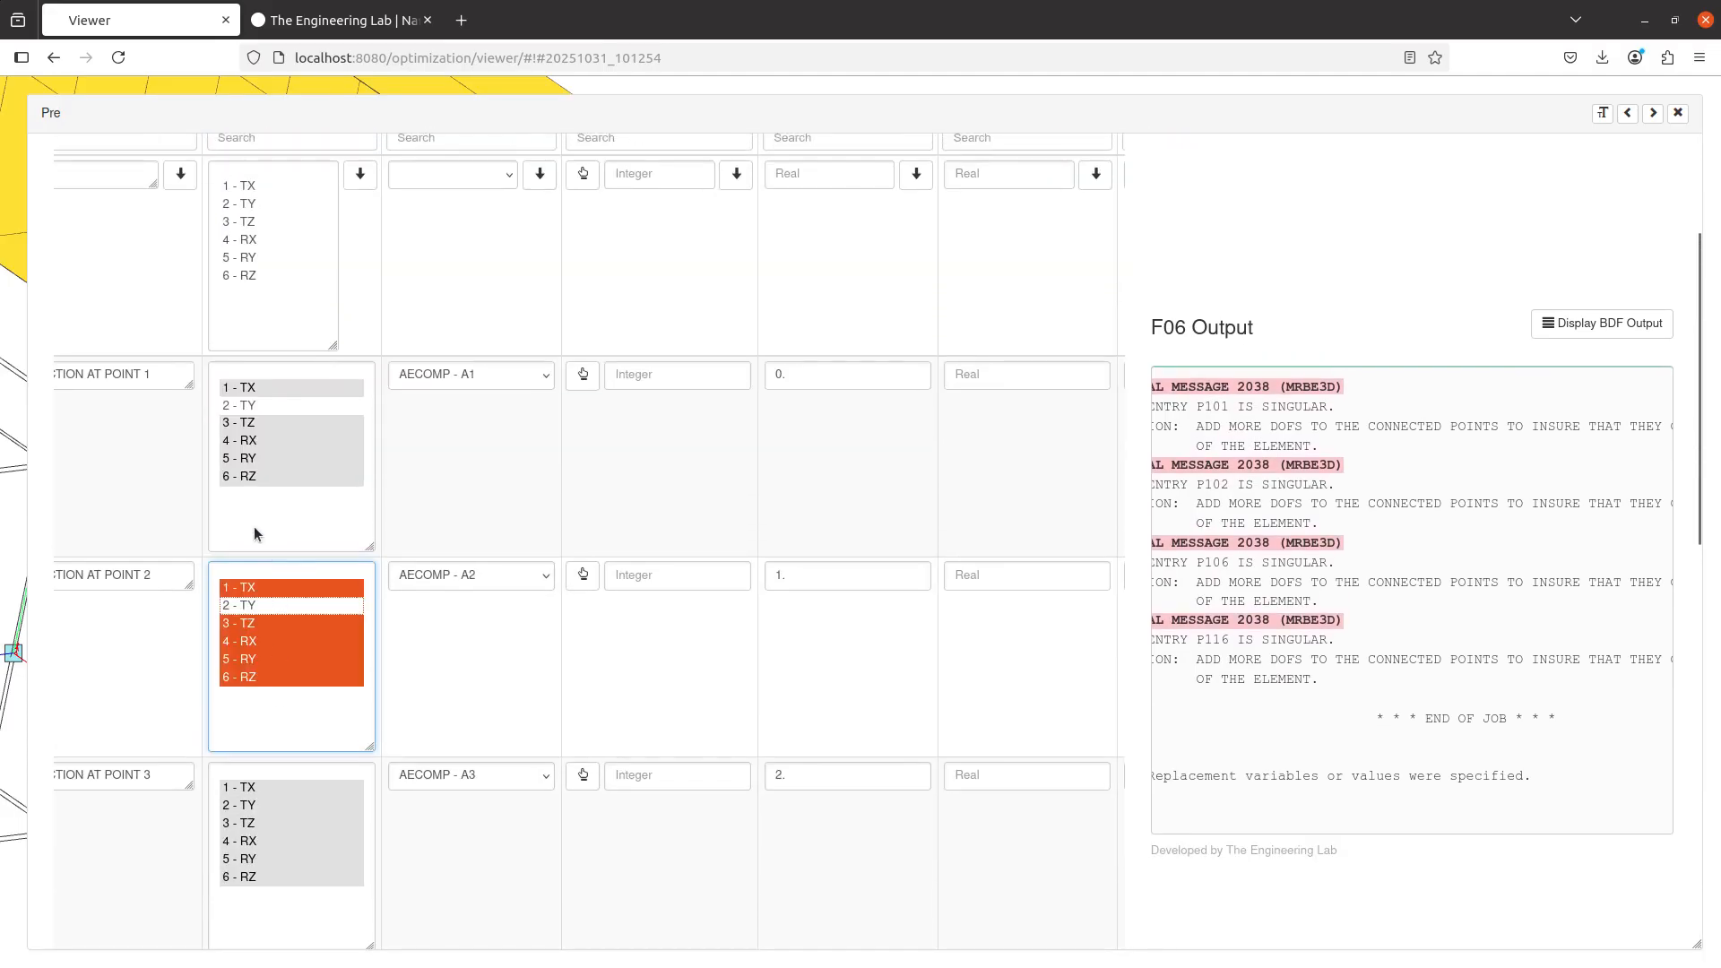
# - Reselect 2 - TY in AXES for MONDSP1 entries P101 and P102, and deselect it in AXES for beam tip entries P106 and P116
pyautogui.keyDown('ctrl'); pyautogui.click(263, 610); pyautogui.keyUp('ctrl')
pyautogui.keyDown('ctrl'); pyautogui.click(259, 415); pyautogui.keyUp('ctrl')
pyautogui.scroll(1, 280, 540)
pyautogui.scroll(-12, 280, 540)
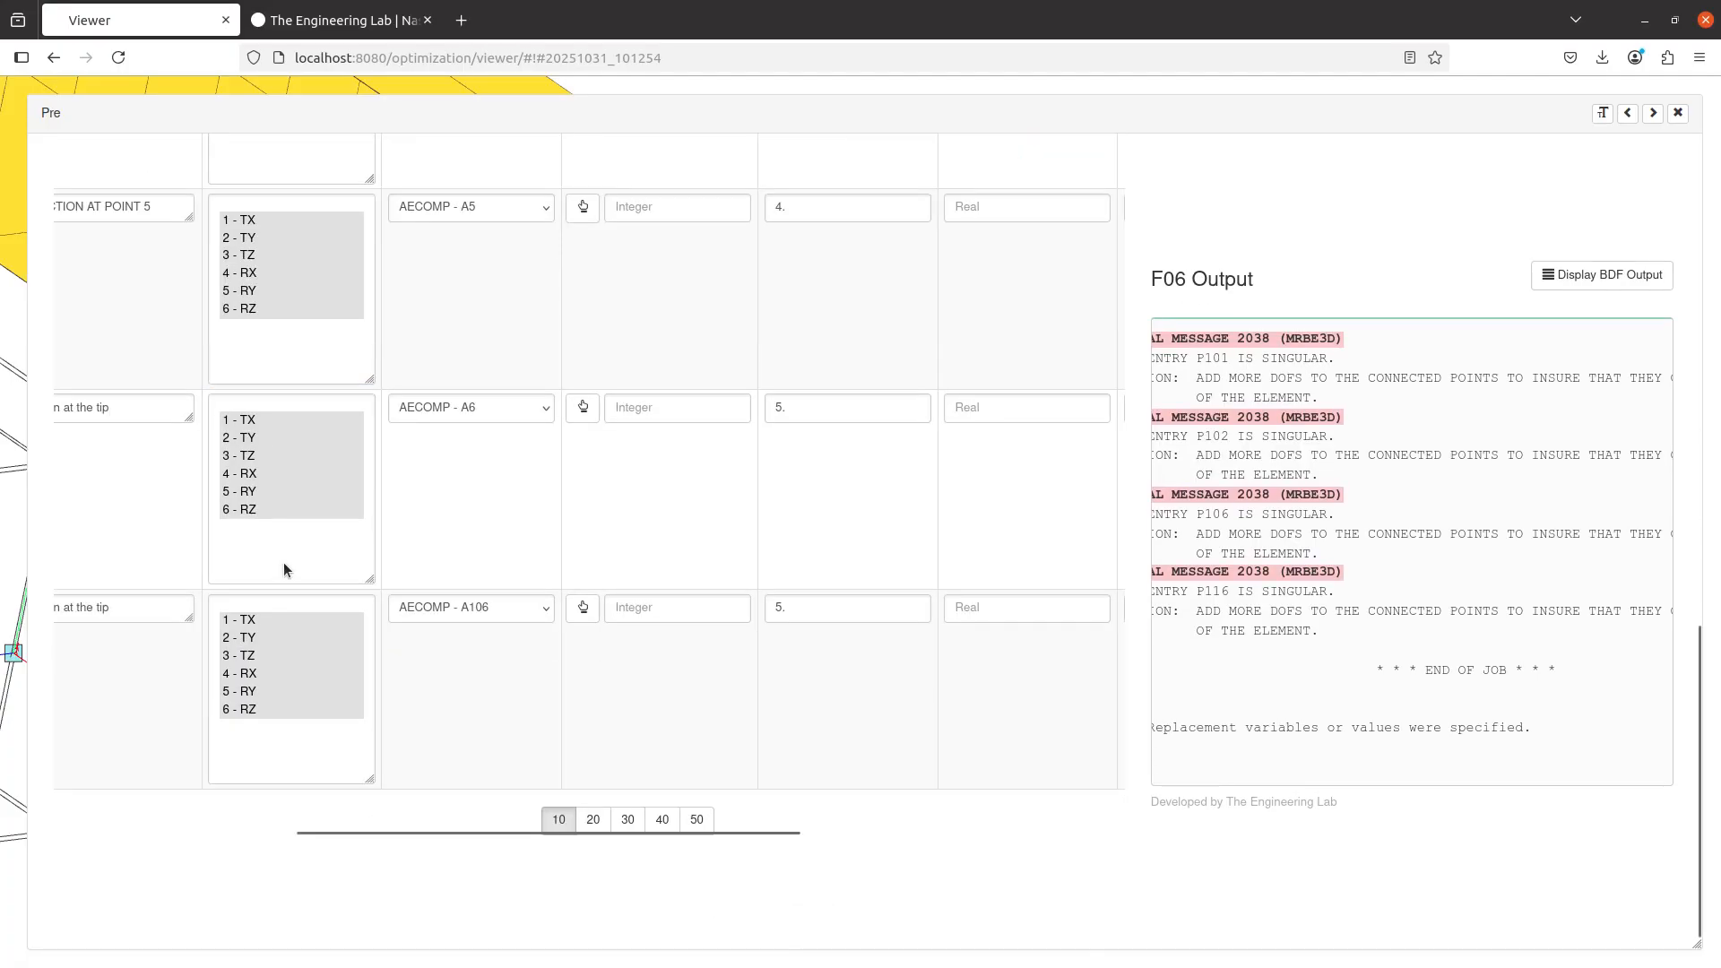
pyautogui.hscroll(2, 284, 562)
pyautogui.moveTo(739, 837); pyautogui.dragTo(395, 807)
pyautogui.keyDown('ctrl'); pyautogui.click(671, 640); pyautogui.keyUp('ctrl')
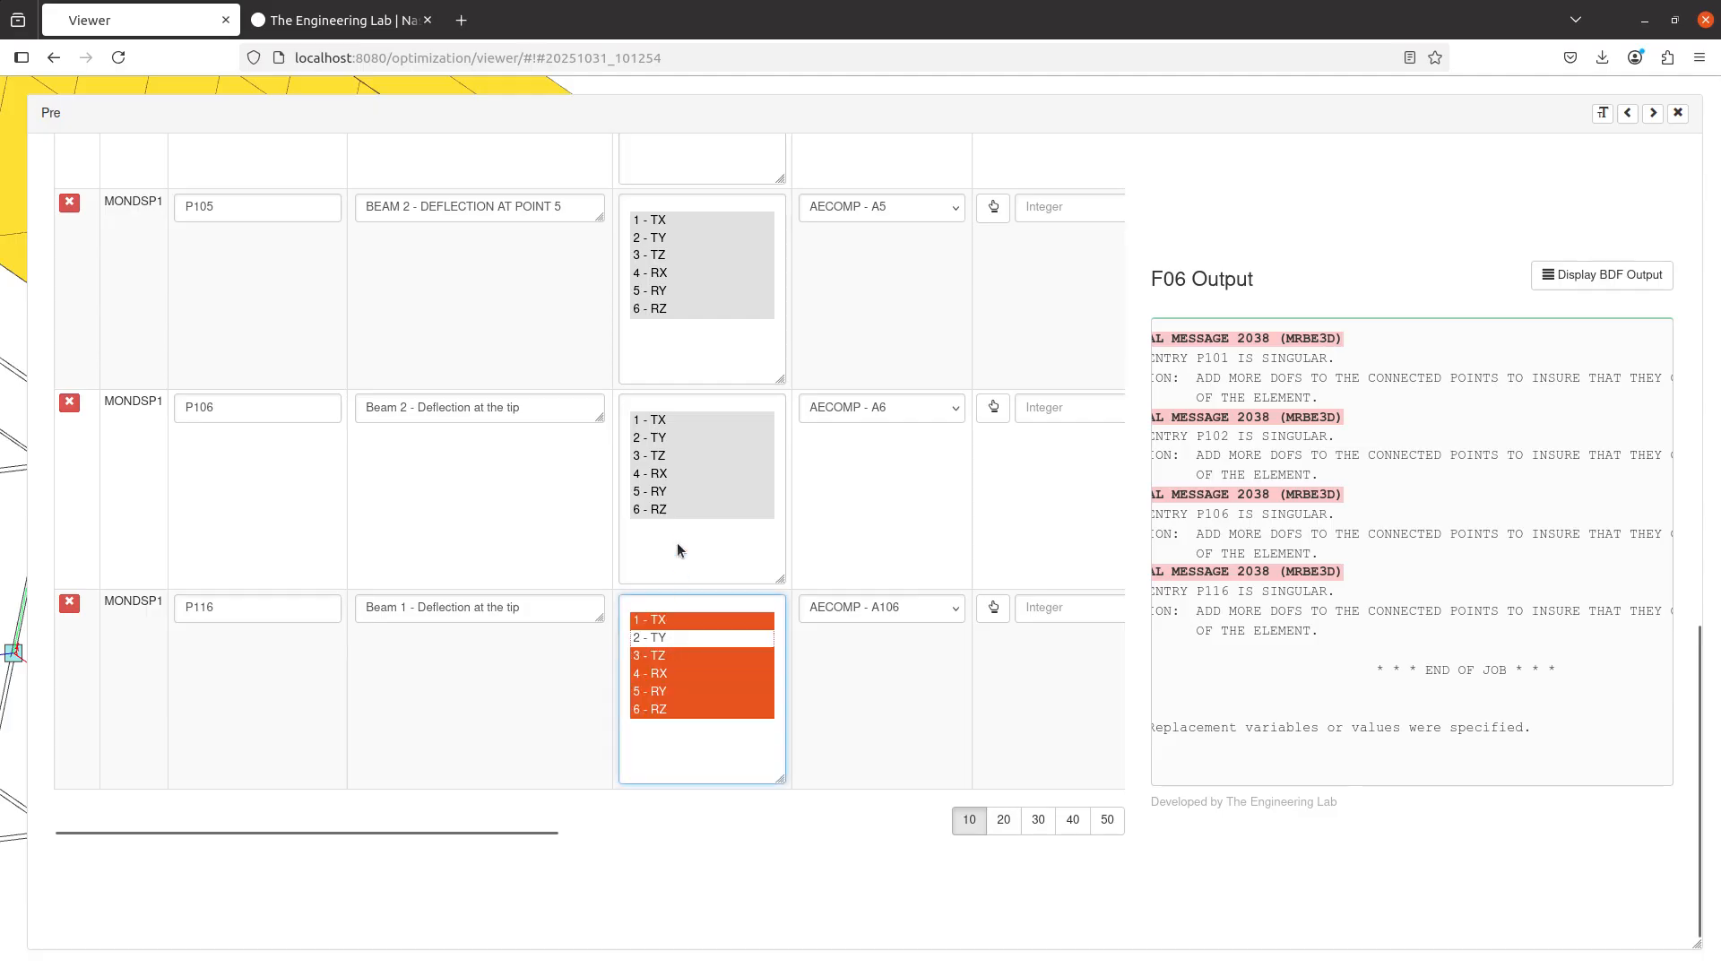
pyautogui.keyDown('ctrl'); pyautogui.click(670, 442); pyautogui.keyUp('ctrl')
# - Upload the BDF with the changed AXES settings, run it immediately in MSC Nastran, and open the result files
pyautogui.scroll(10, 930, 525)
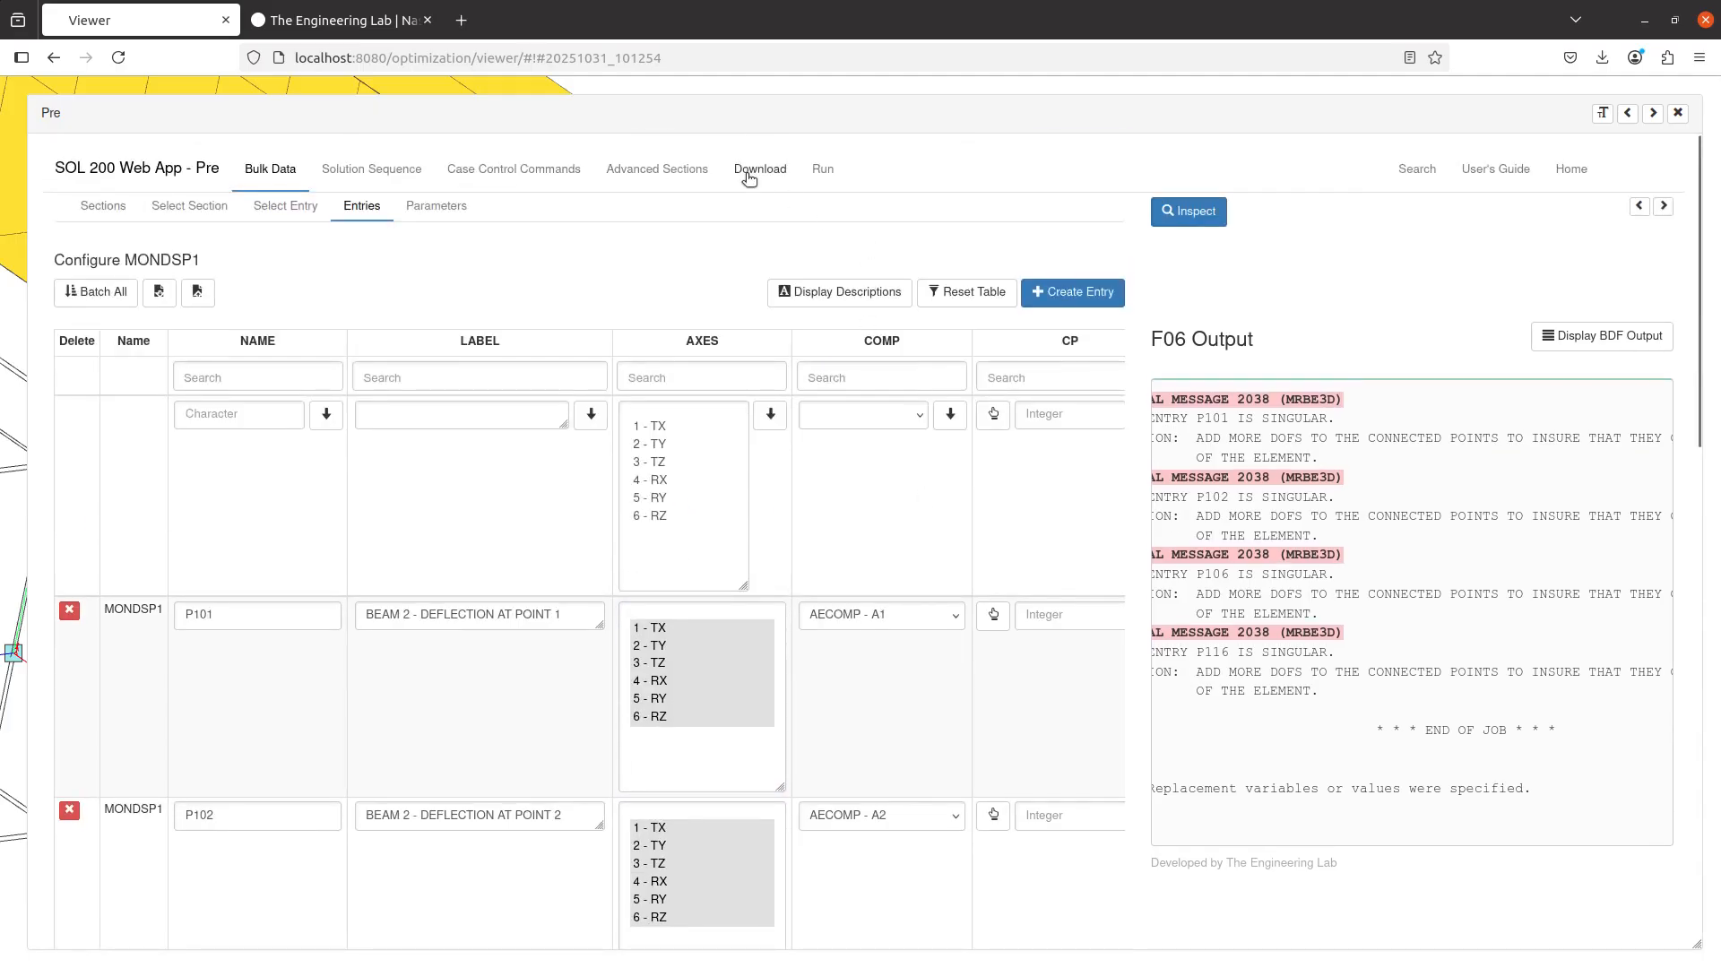
pyautogui.click(760, 168)
pyautogui.click(1009, 414)
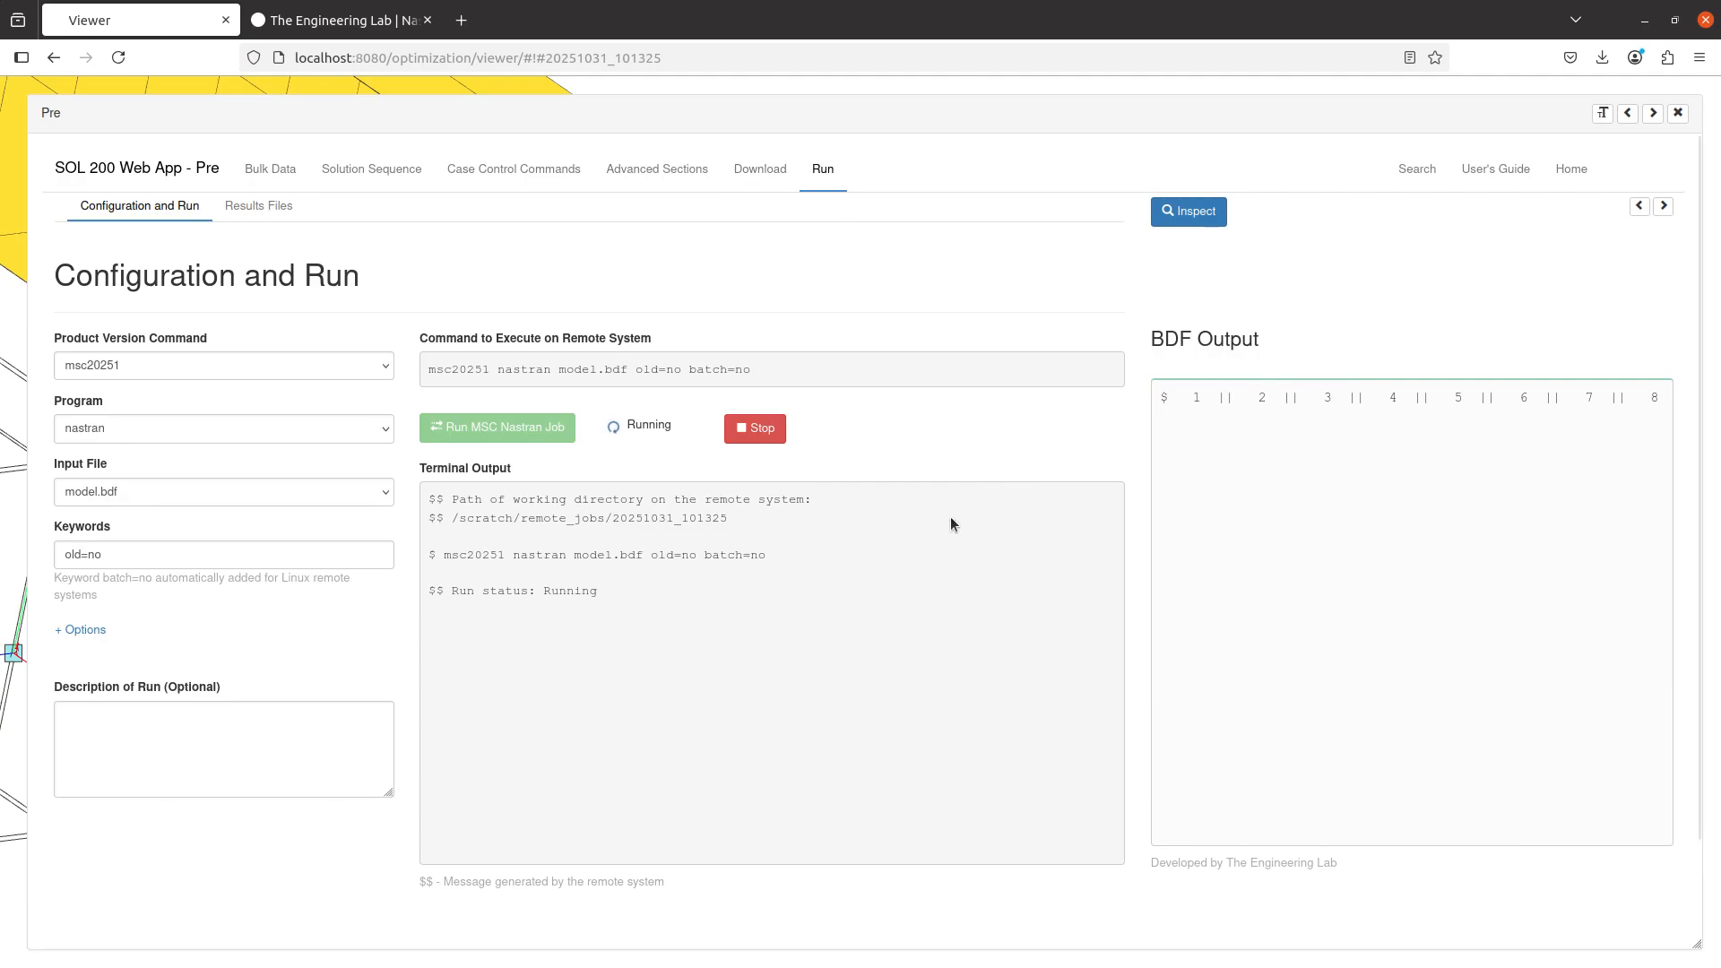
pyautogui.click(286, 213)
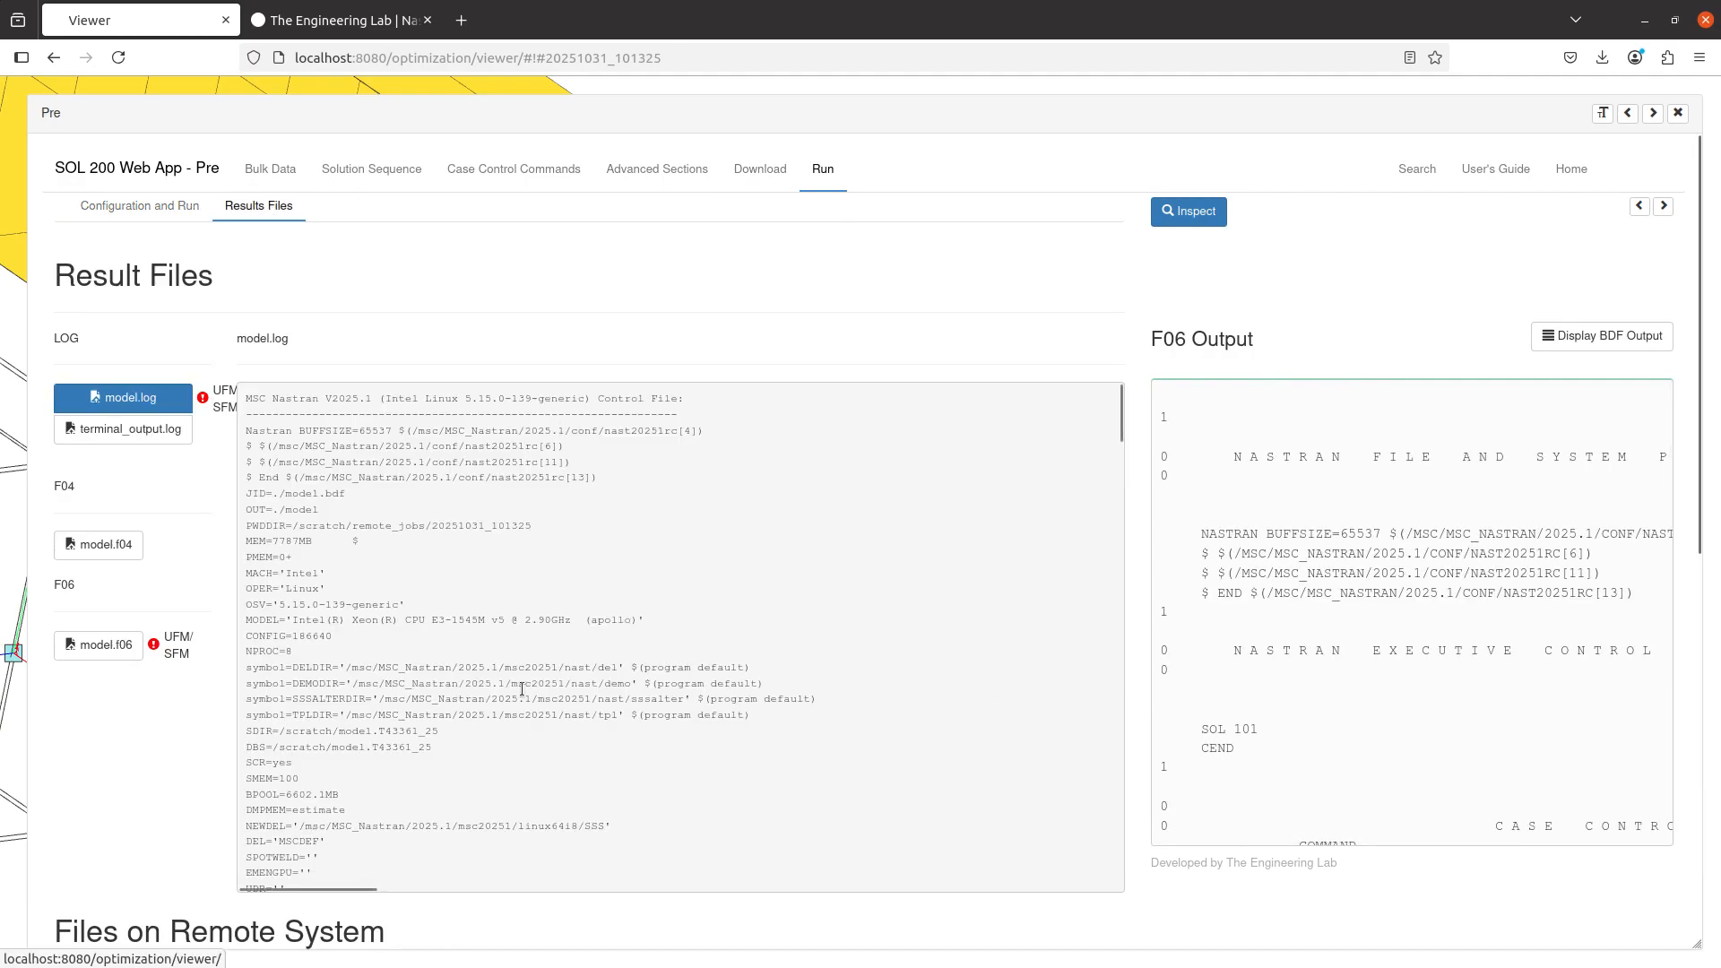
# - Return to the MONDSP1 entries and reselect 2 - TY in AXES for the beam tip entries P106 and P116
pyautogui.click(263, 170)
pyautogui.scroll(-4, 647, 643)
pyautogui.scroll(-5, 692, 668)
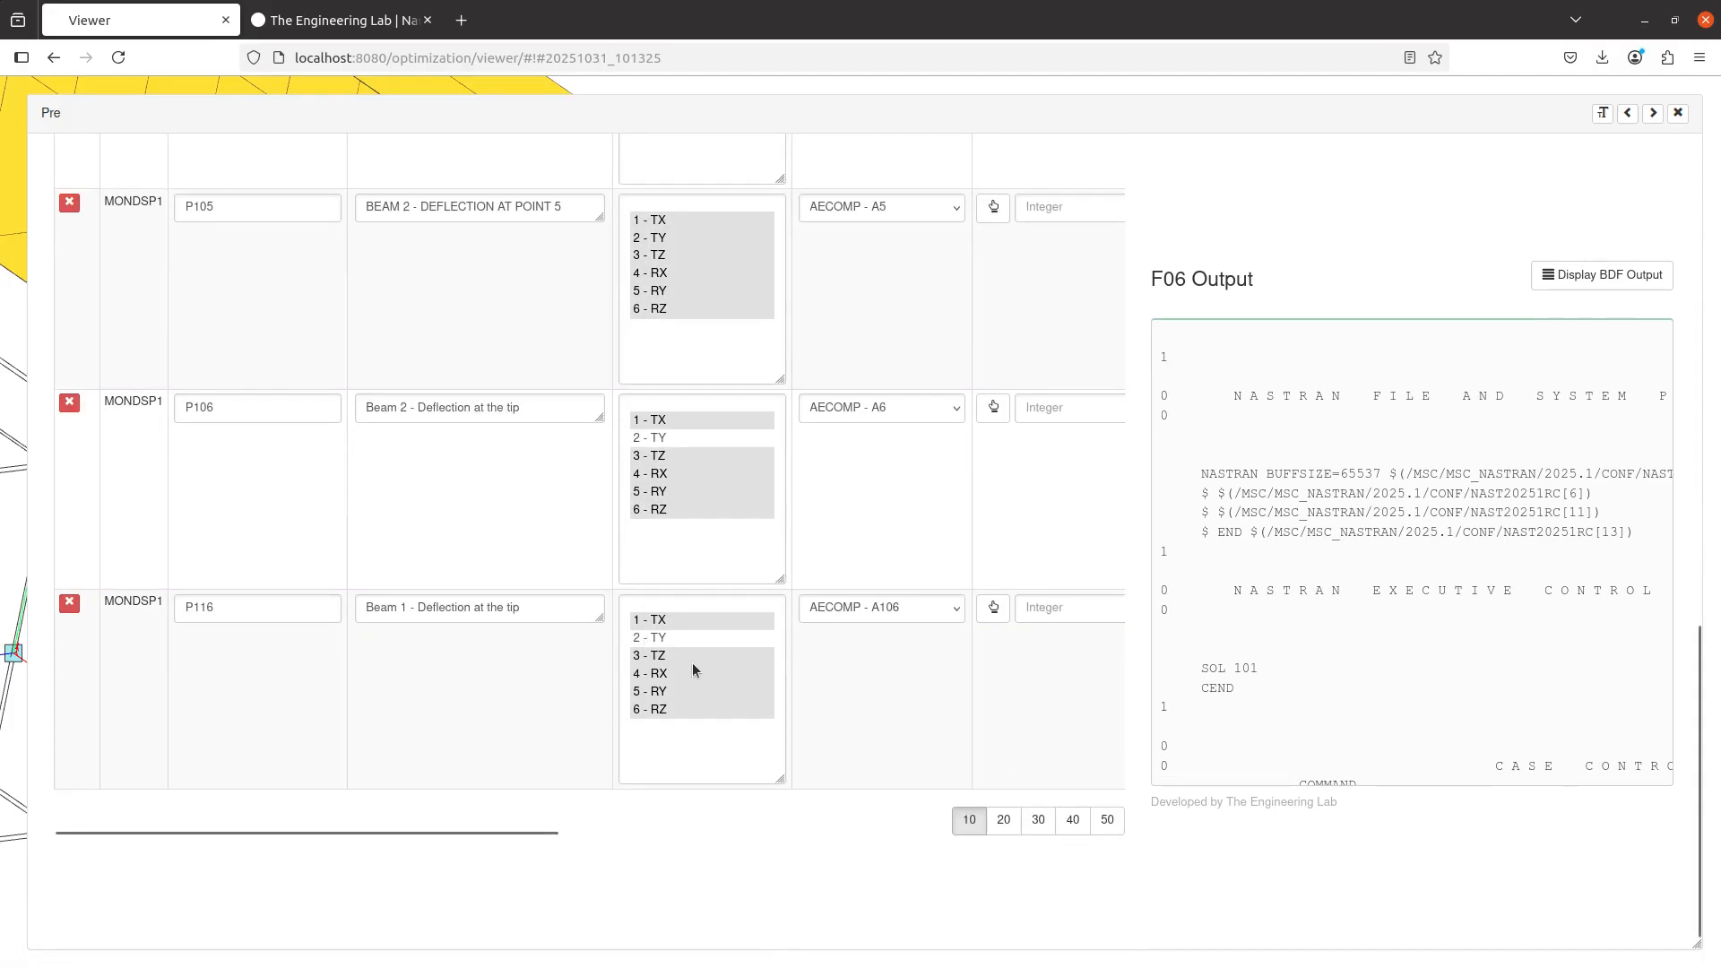
pyautogui.keyDown('ctrl'); pyautogui.click(674, 440); pyautogui.keyUp('ctrl')
pyautogui.keyDown('ctrl'); pyautogui.click(669, 636); pyautogui.keyUp('ctrl')
# - Reselect 2 - TY in INDDOF for the beam tip MONDSP1 entries P106 and P116
pyautogui.hscroll(2, 767, 628)
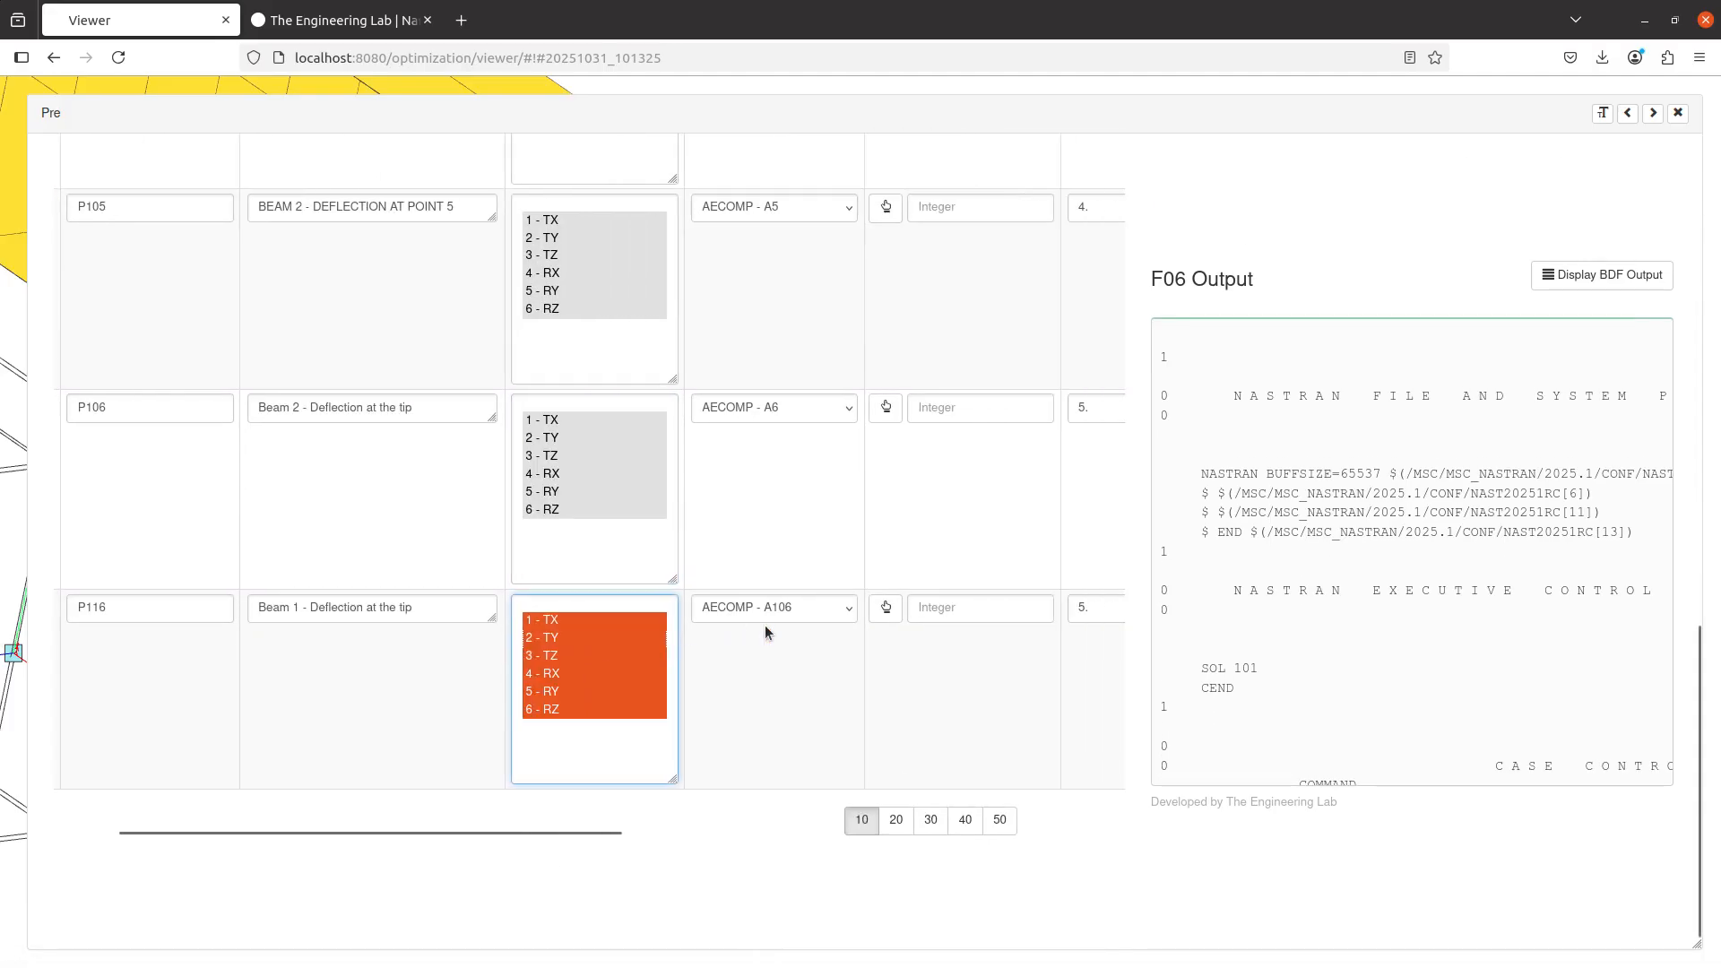
pyautogui.moveTo(556, 834); pyautogui.dragTo(1058, 833)
pyautogui.keyDown('ctrl'); pyautogui.click(986, 438); pyautogui.keyUp('ctrl')
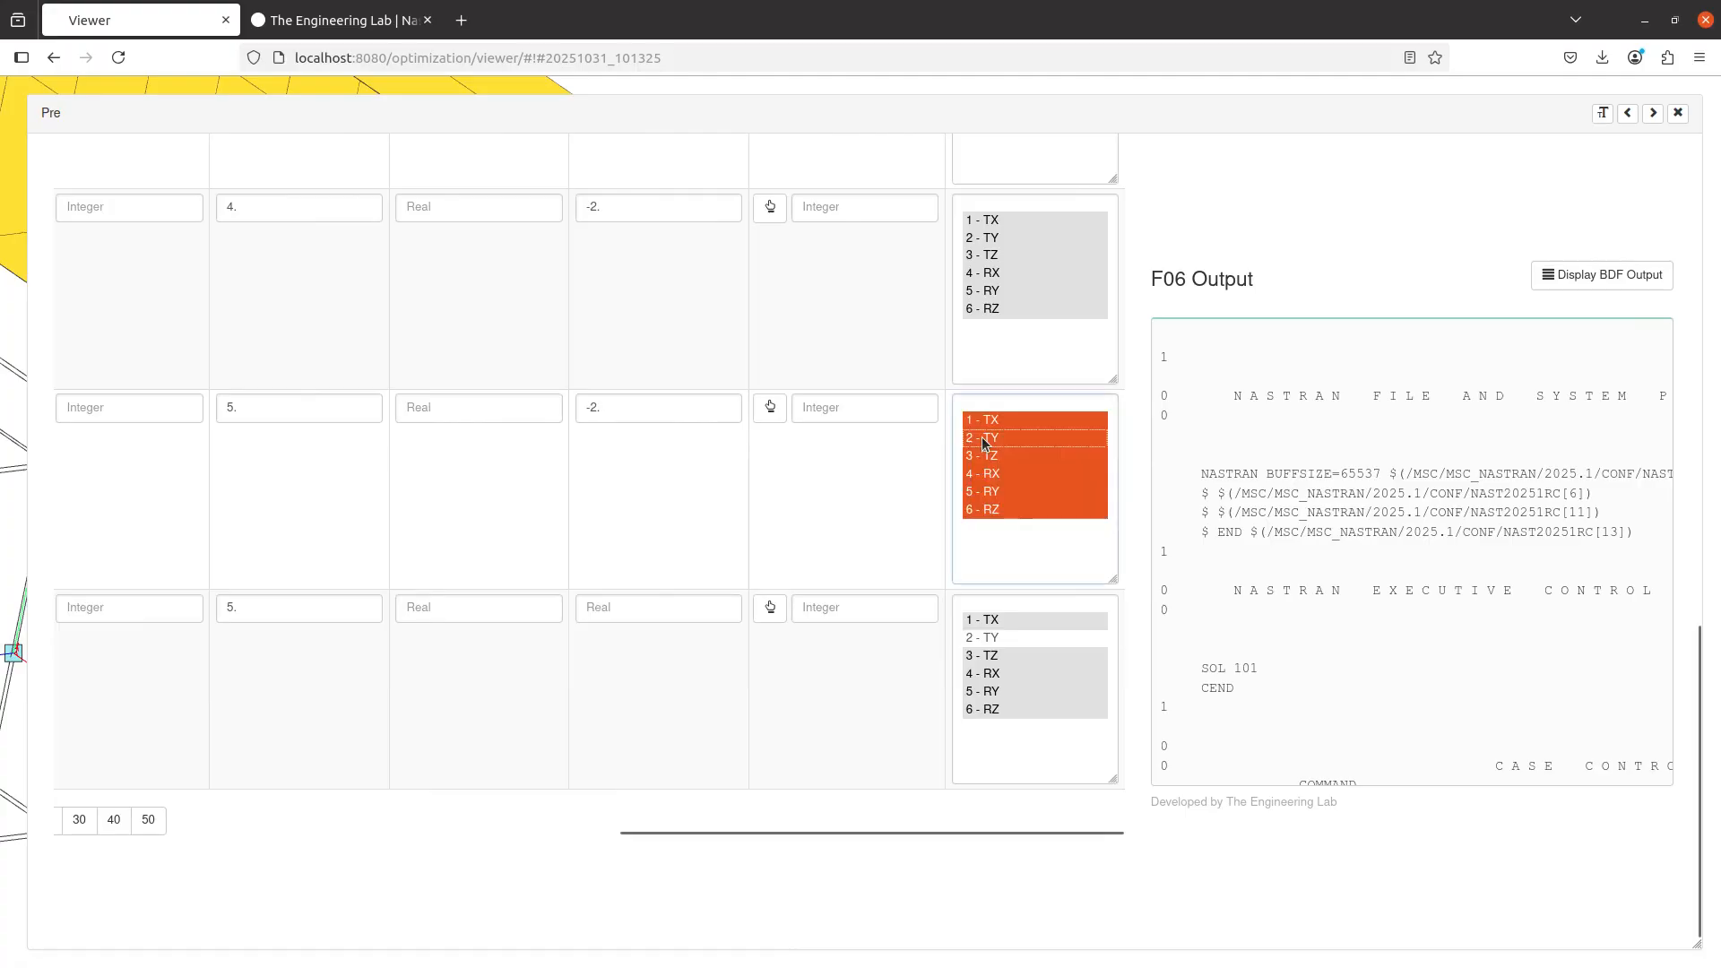
pyautogui.keyDown('ctrl'); pyautogui.click(1000, 638); pyautogui.keyUp('ctrl')
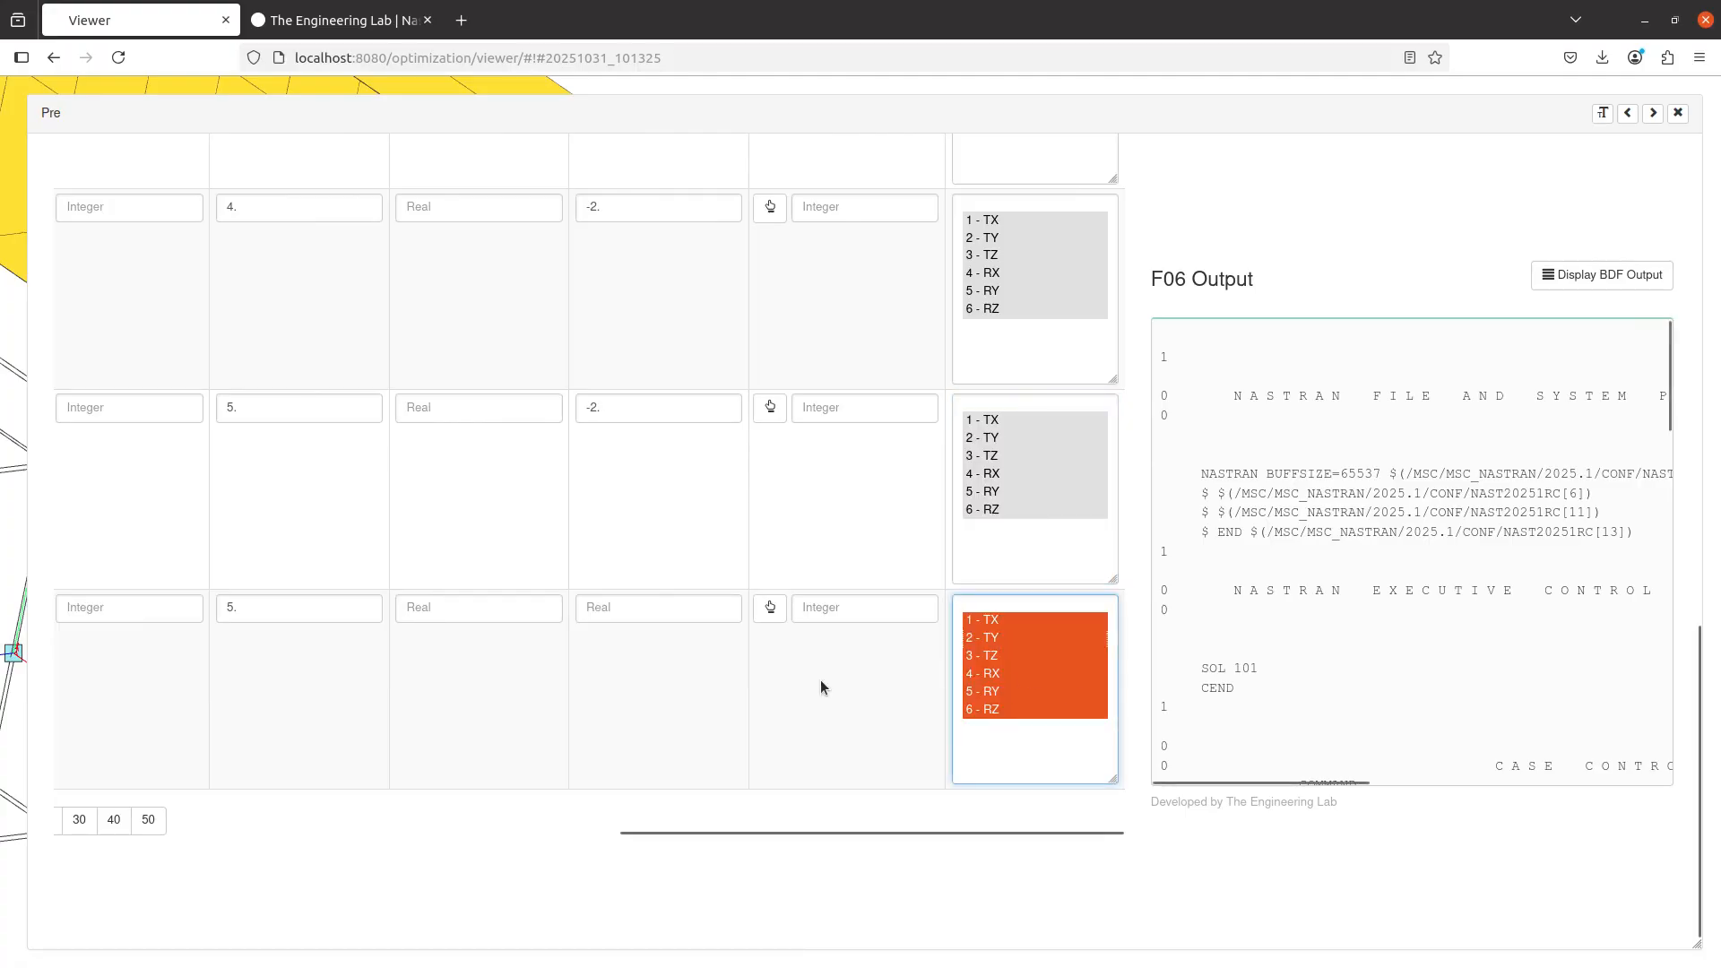
# - Upload the BDF with the restored P106 and P116 settings, run it immediately in MSC Nastran, and read the messages ending the F06 output
pyautogui.scroll(4, 820, 679)
pyautogui.scroll(8, 820, 676)
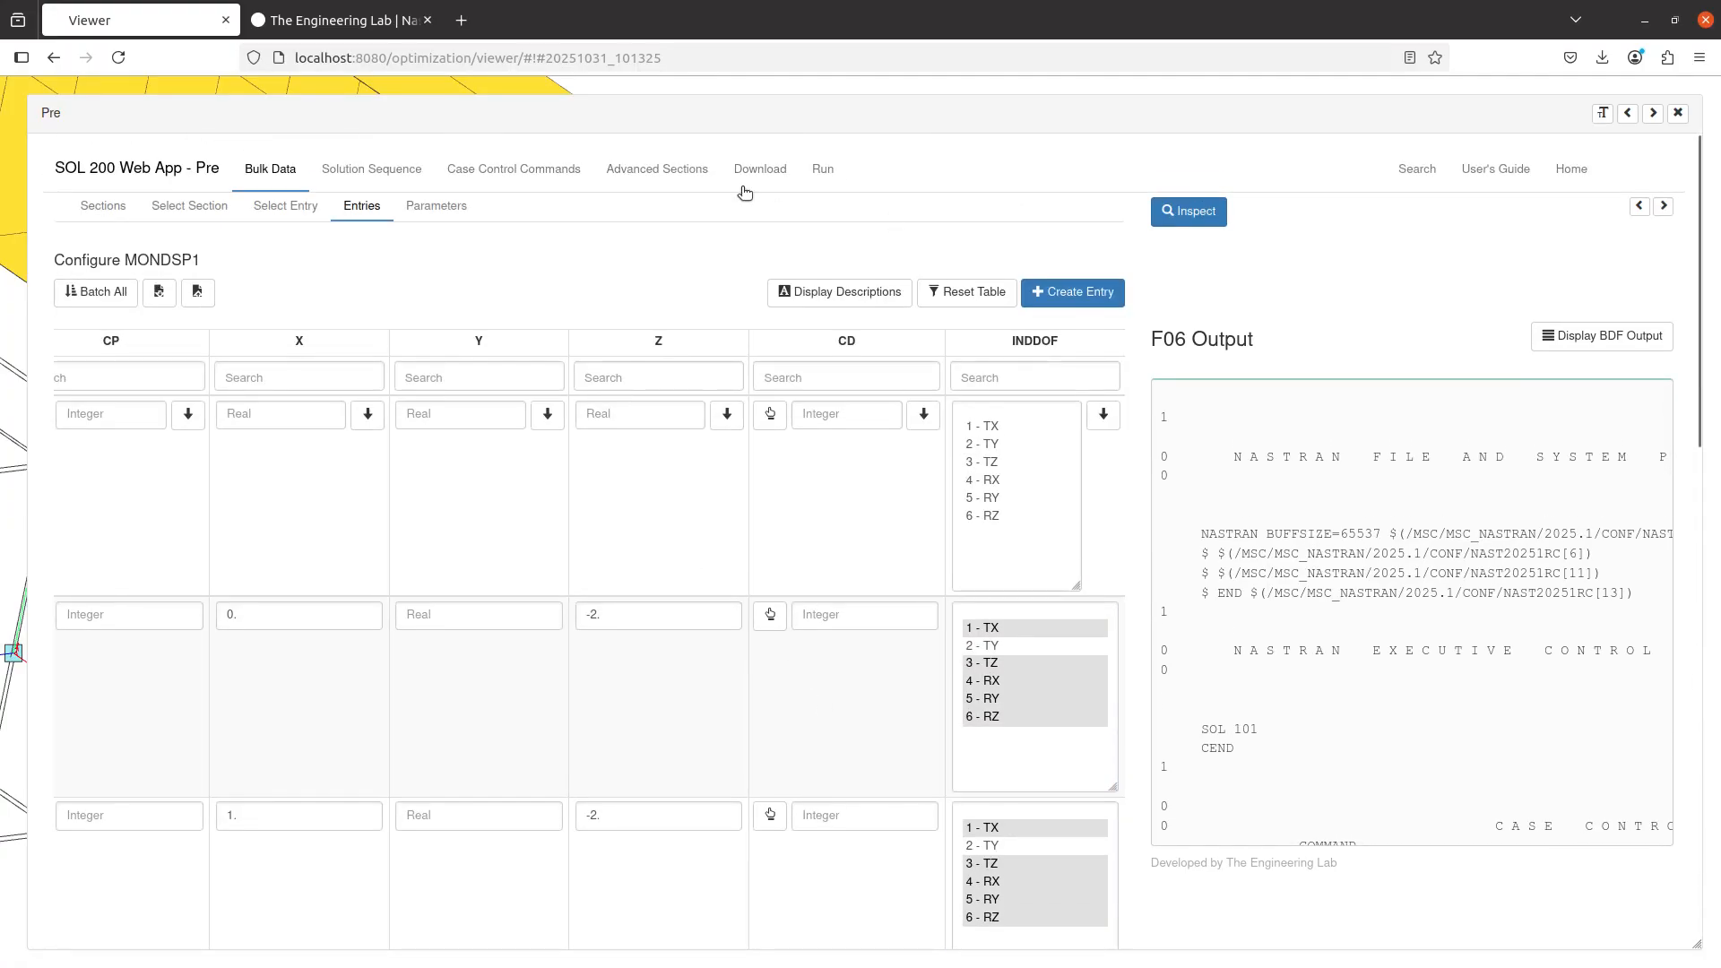
pyautogui.click(746, 178)
pyautogui.click(807, 415)
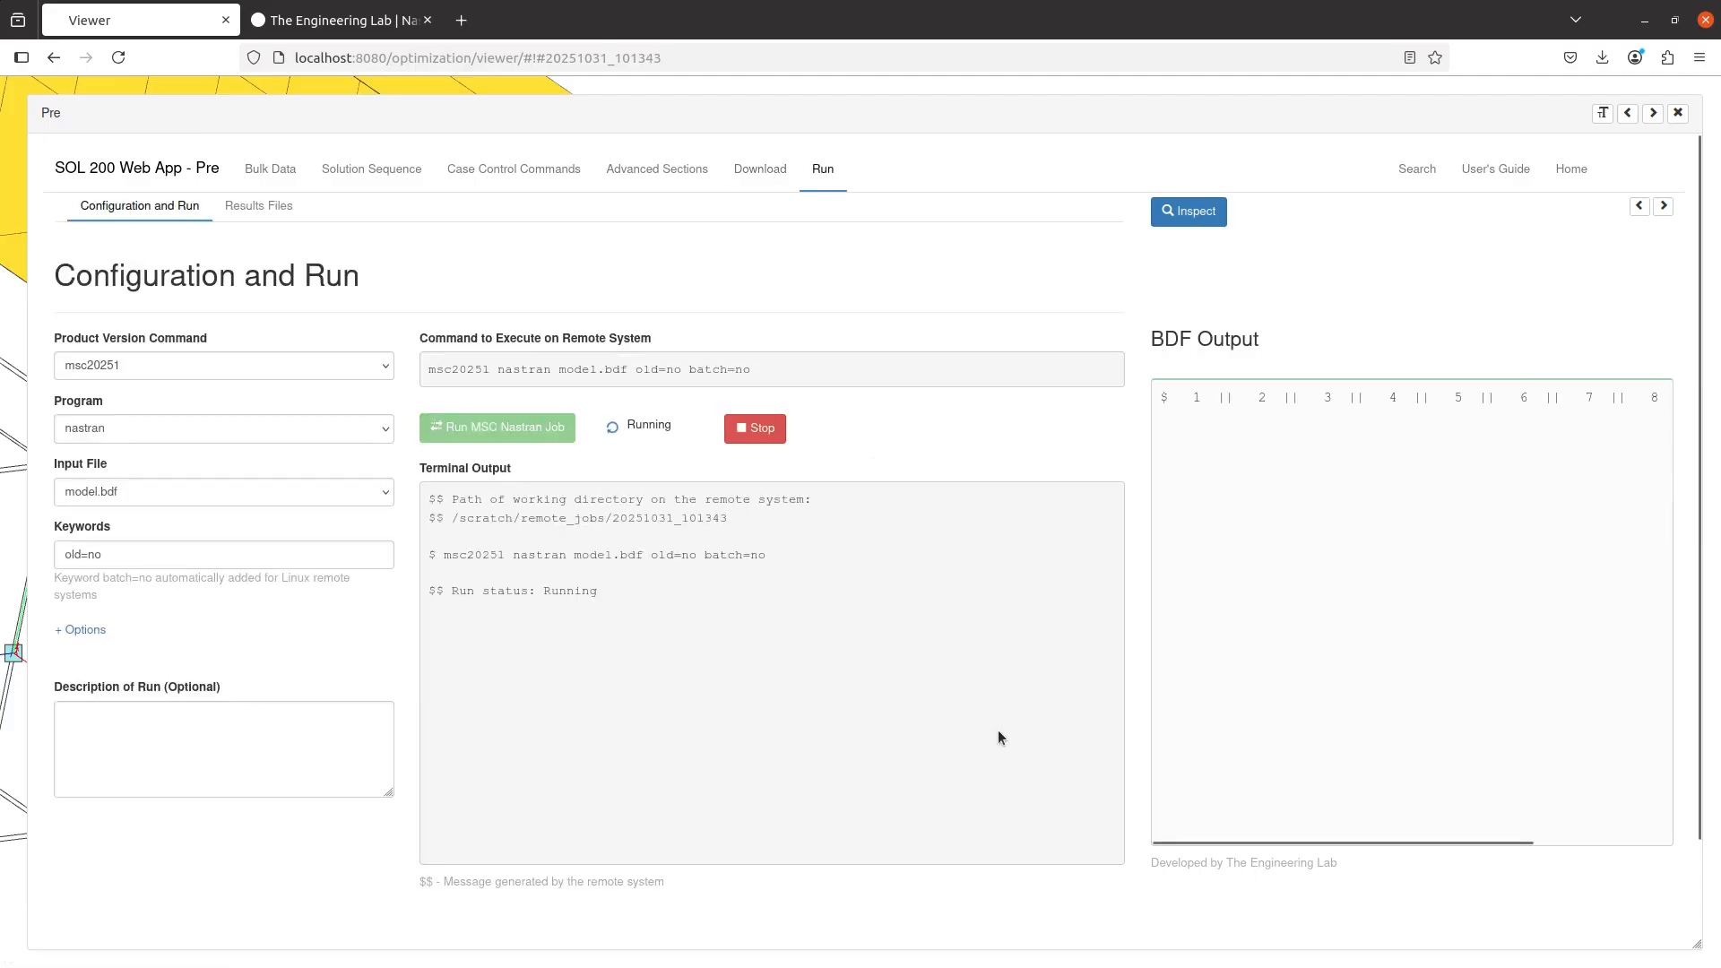
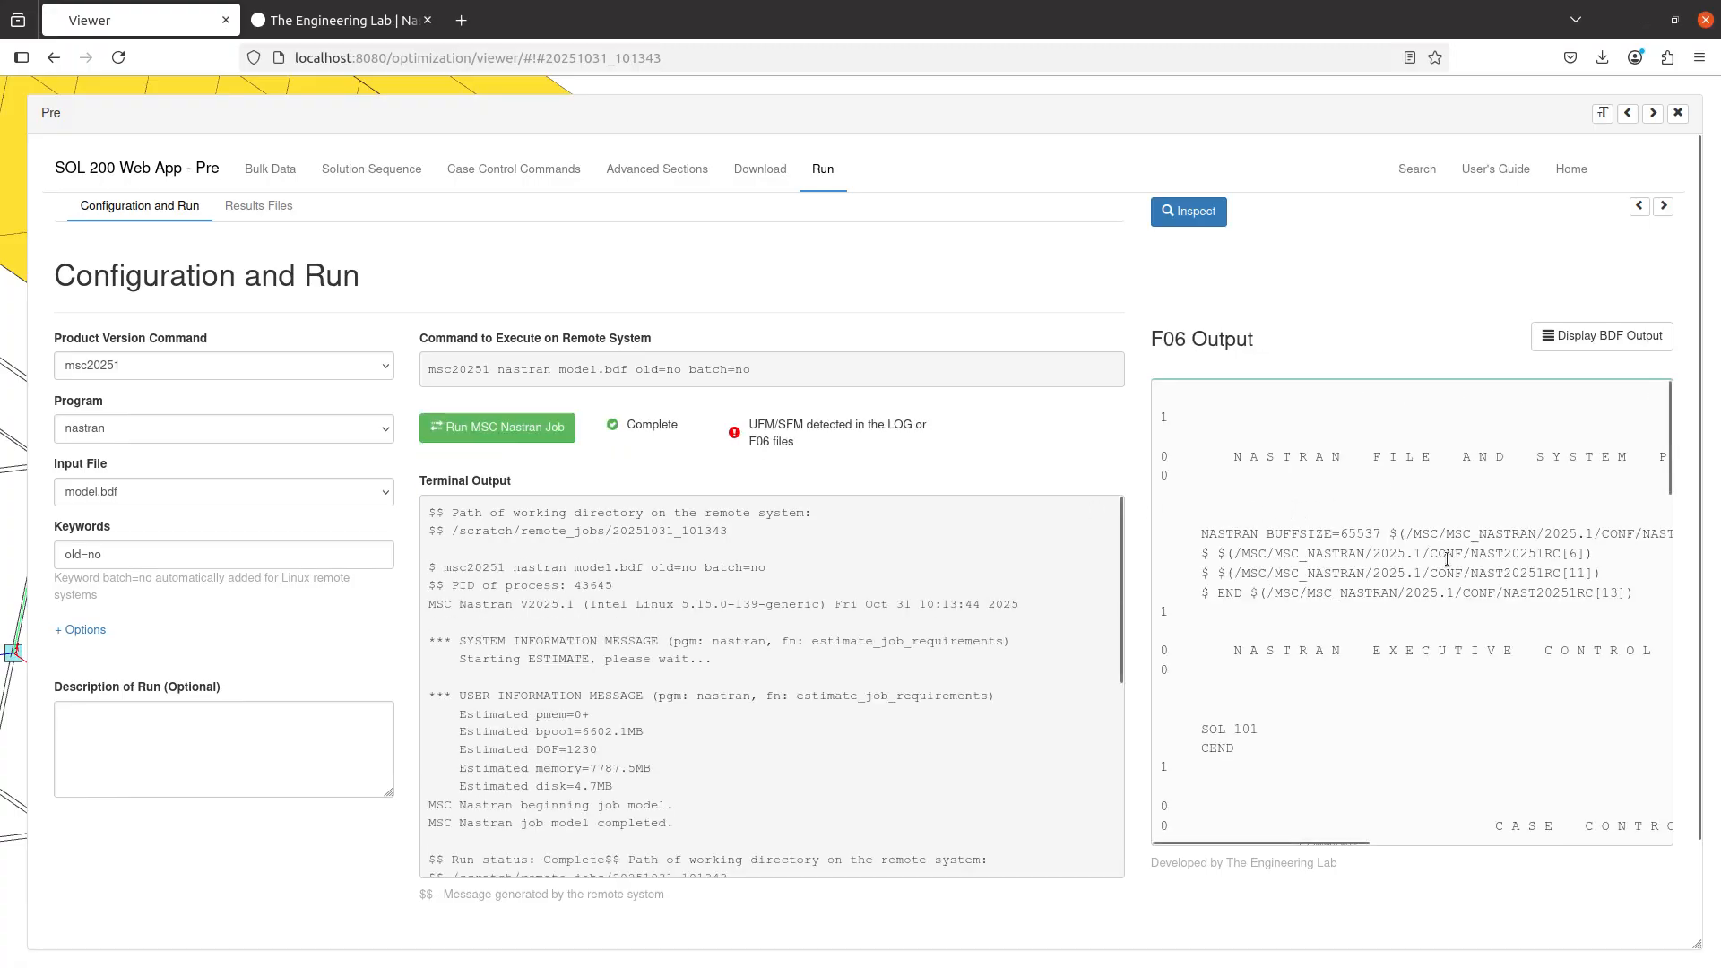
pyautogui.scroll(-15, 1443, 591)
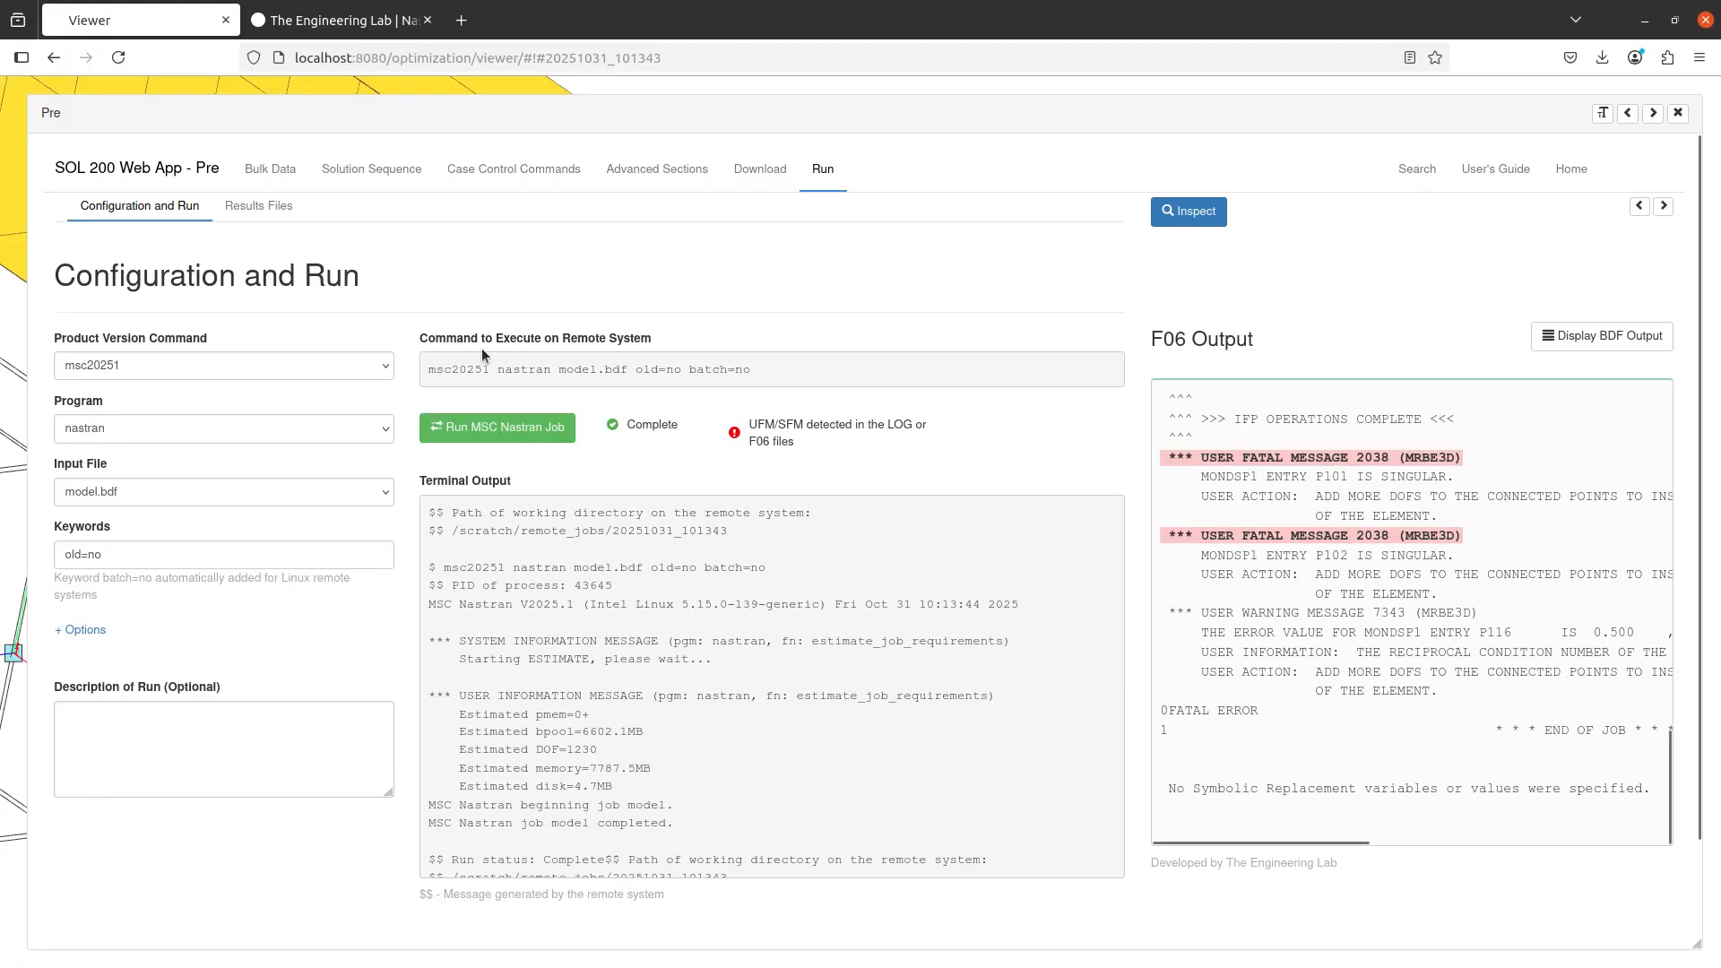
# - Set INDDOF to all six components, TX through RZ, for every MONDSP1 entry in the bulk data
pyautogui.click(238, 179)
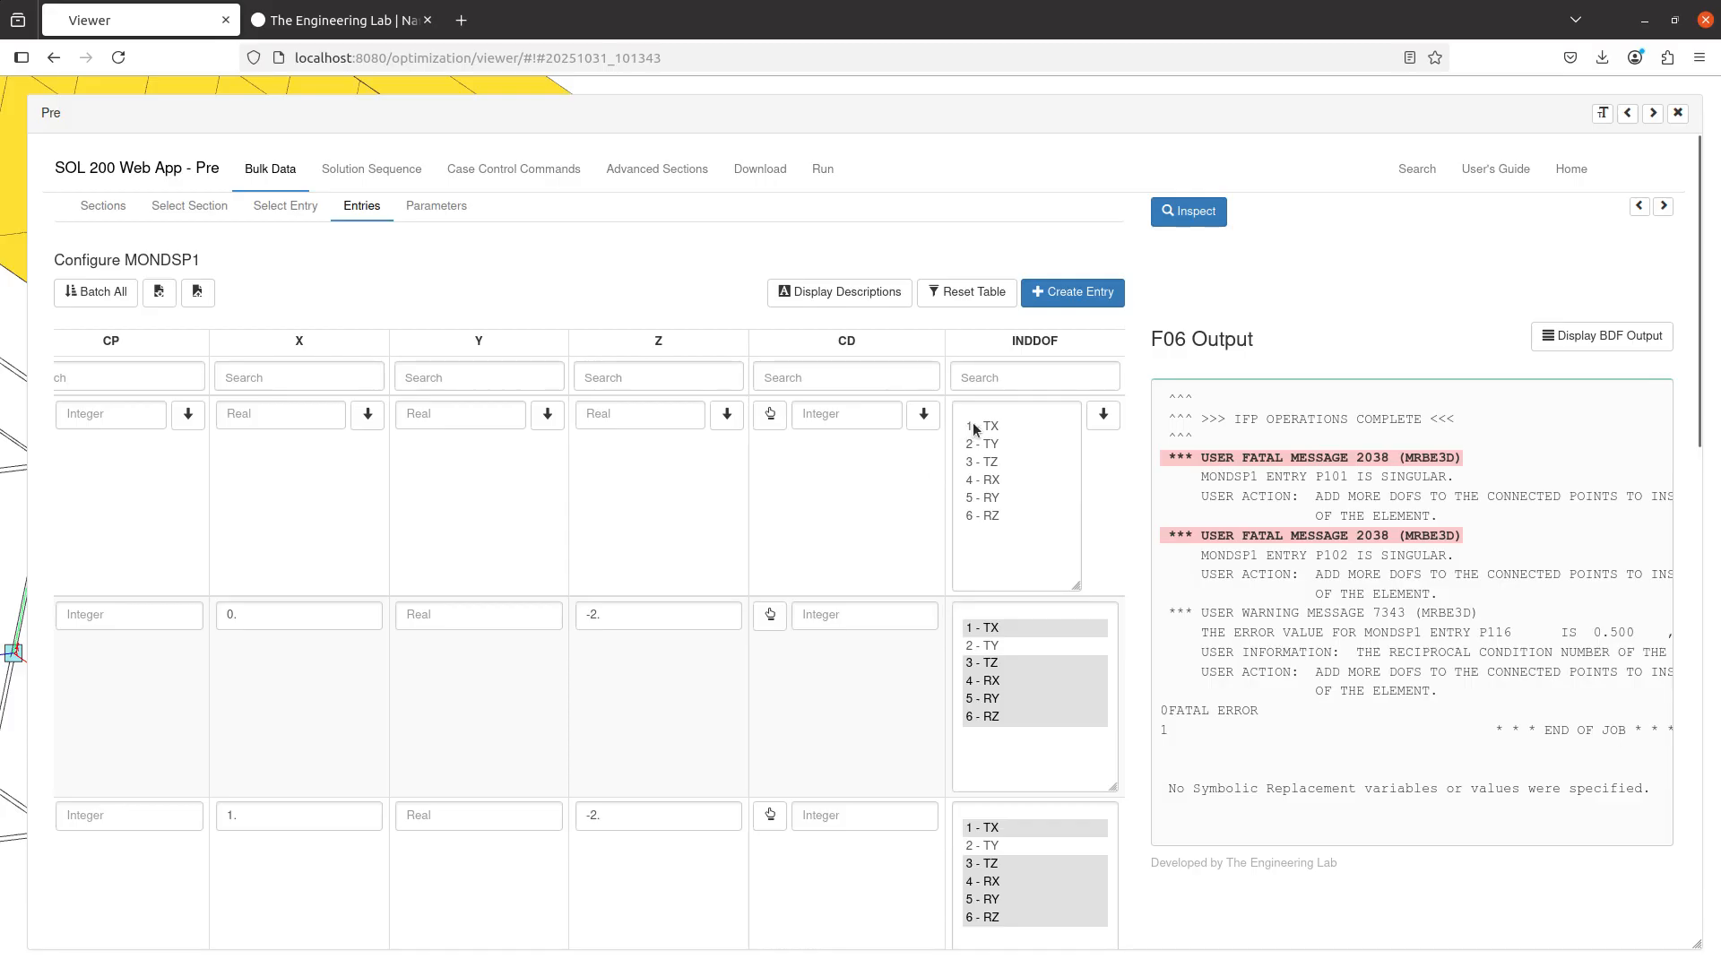
pyautogui.moveTo(975, 428); pyautogui.dragTo(997, 556)
pyautogui.scroll(-2, 1052, 722)
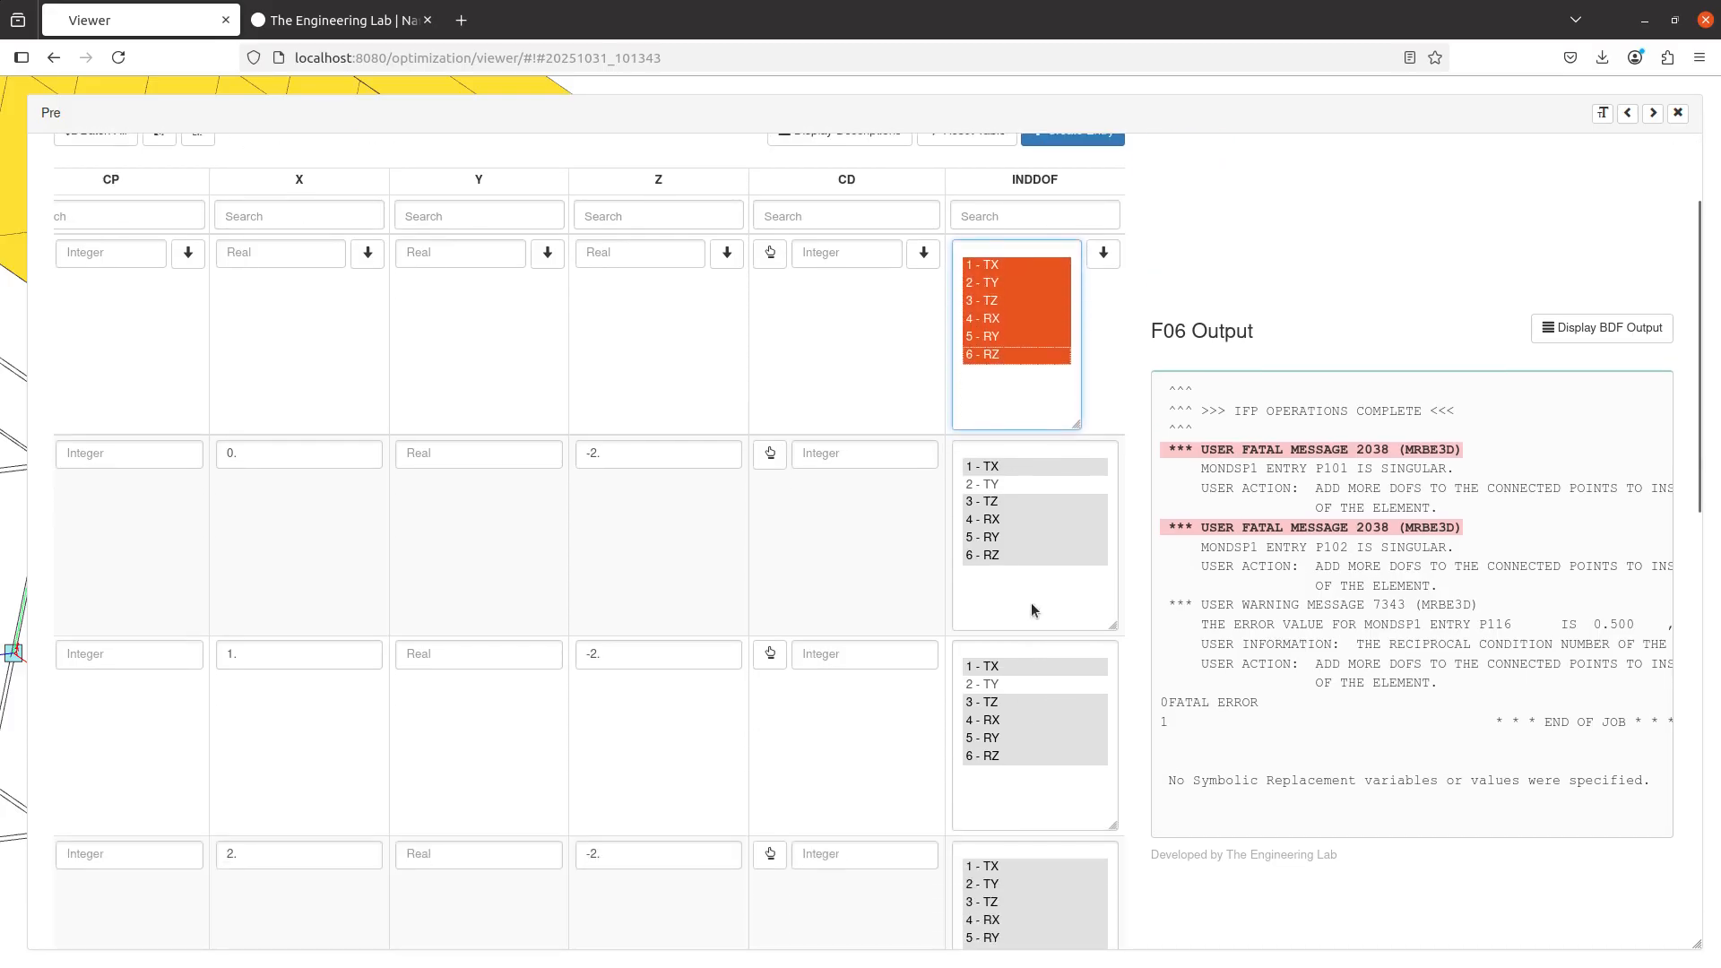
pyautogui.click(1103, 256)
pyautogui.scroll(3, 837, 615)
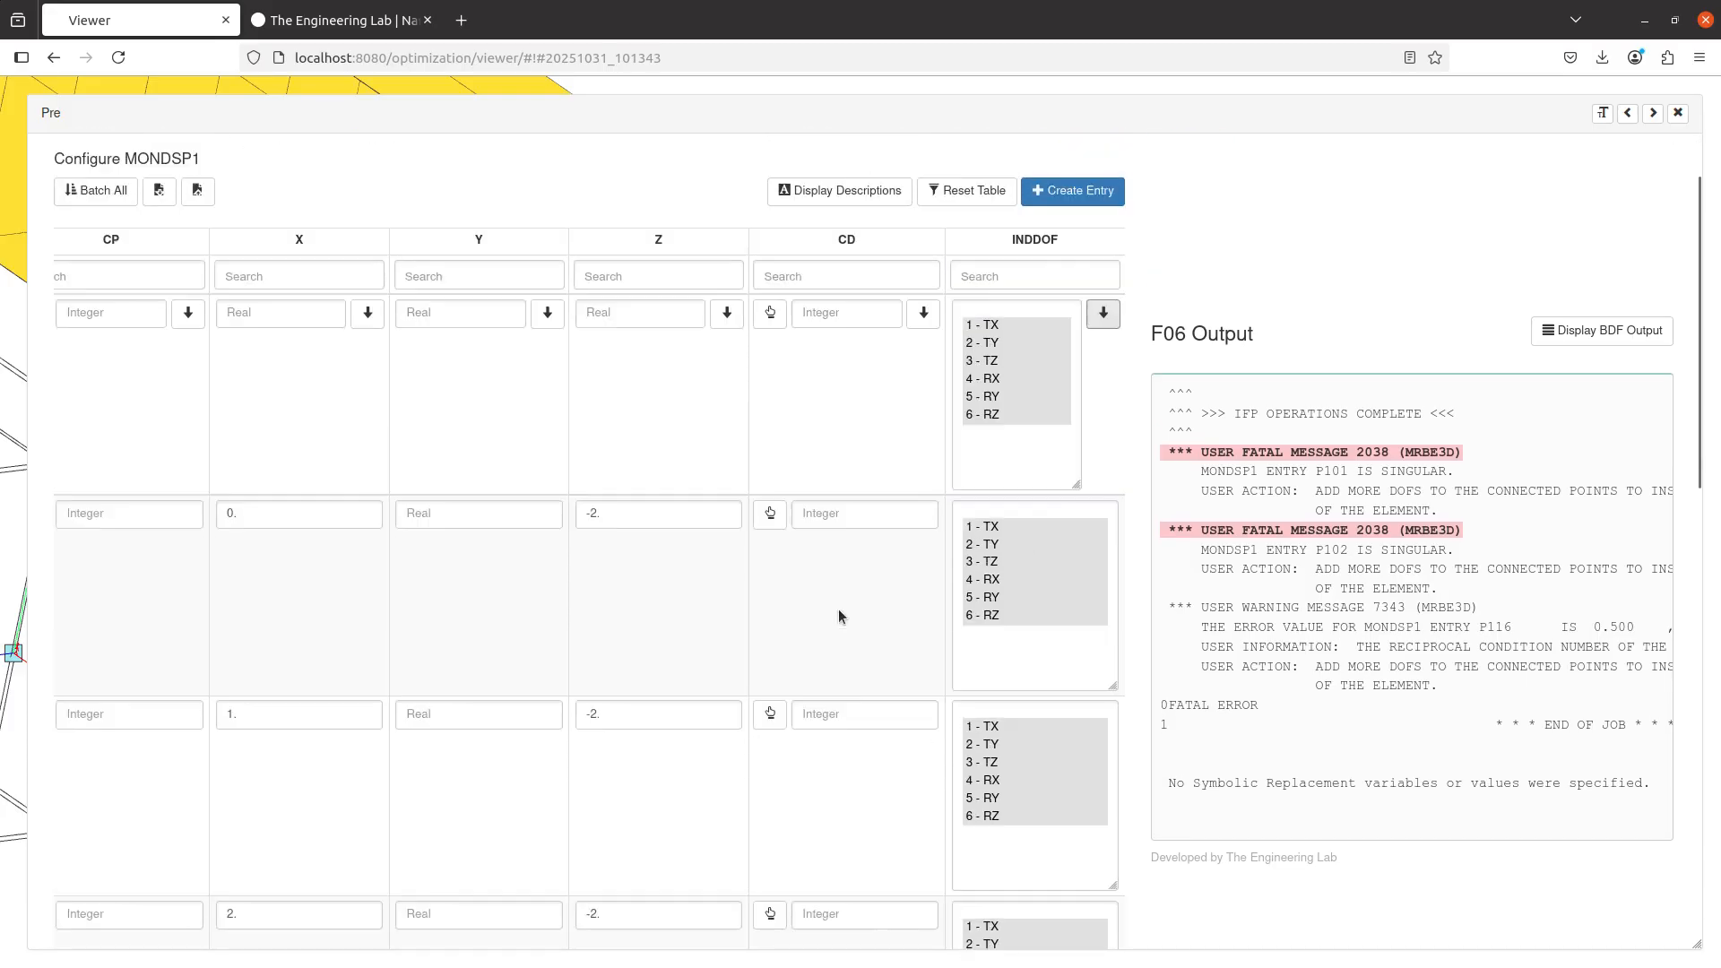
# - Rerun the updated model and inspect the P106 and P116 monitor point deflections in model.f06
pyautogui.click(760, 169)
pyautogui.click(880, 413)
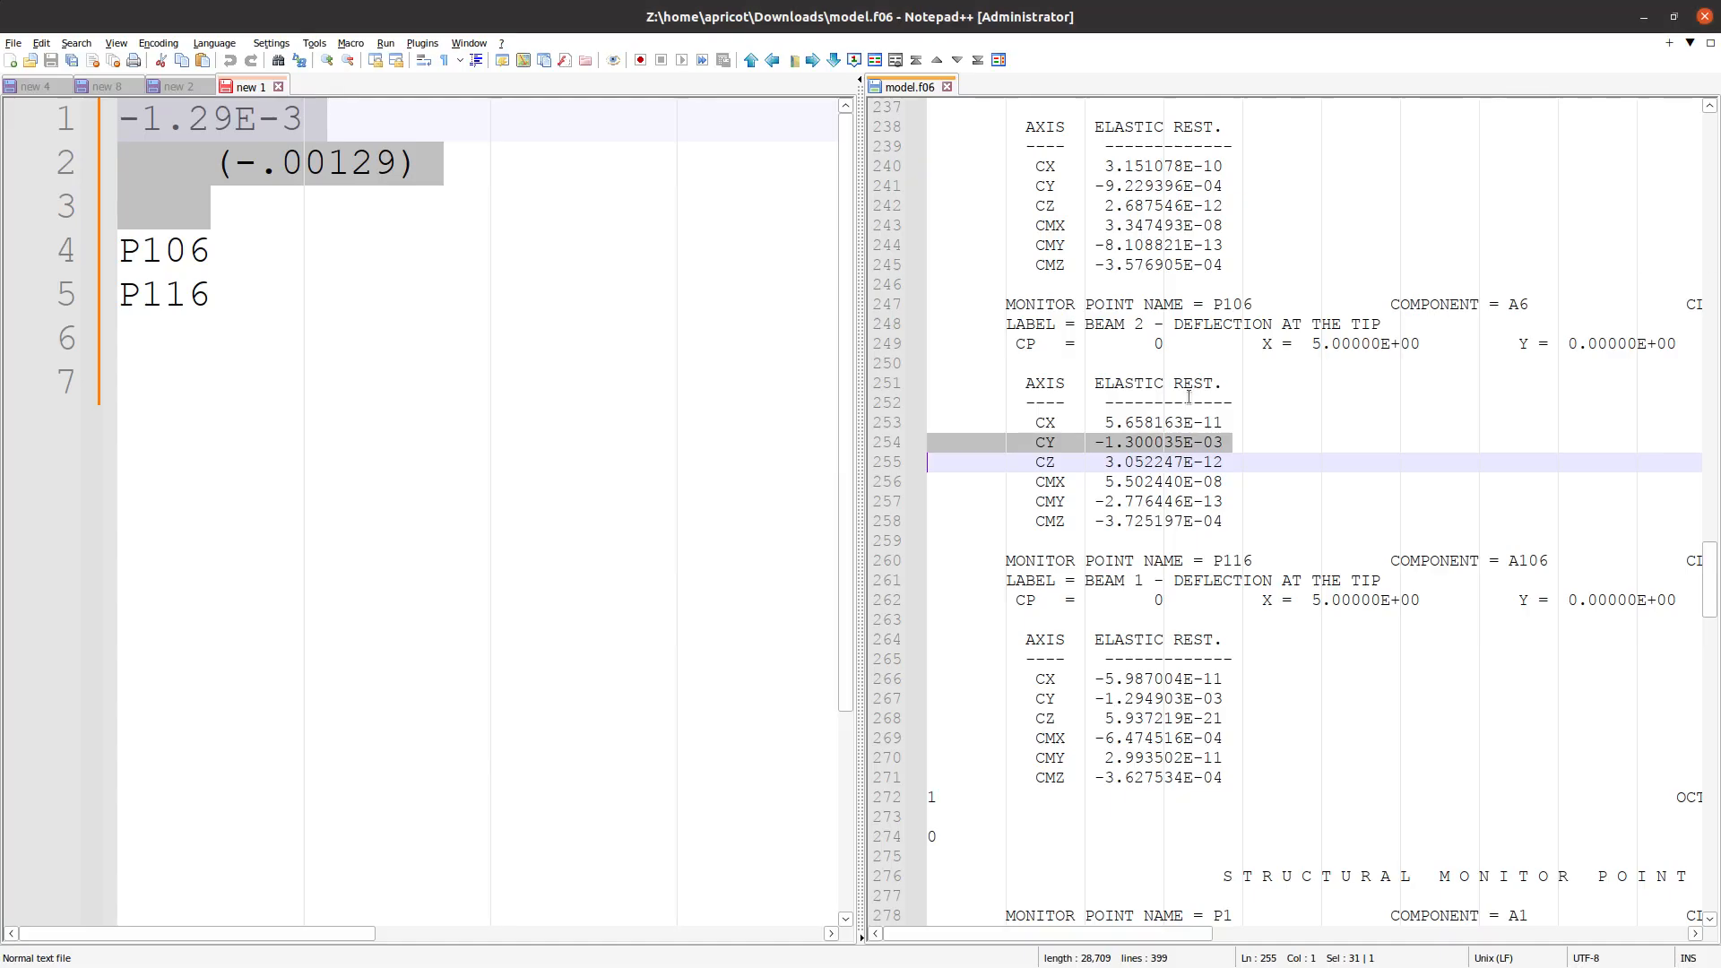
pyautogui.press('Down')
# - Bring both beams into view in the post viewer and acquire the MONITOR/MONDSP1/STRU_STAT dataset for subcase 1
pyautogui.moveTo(843, 457); pyautogui.dragTo(347, 502)
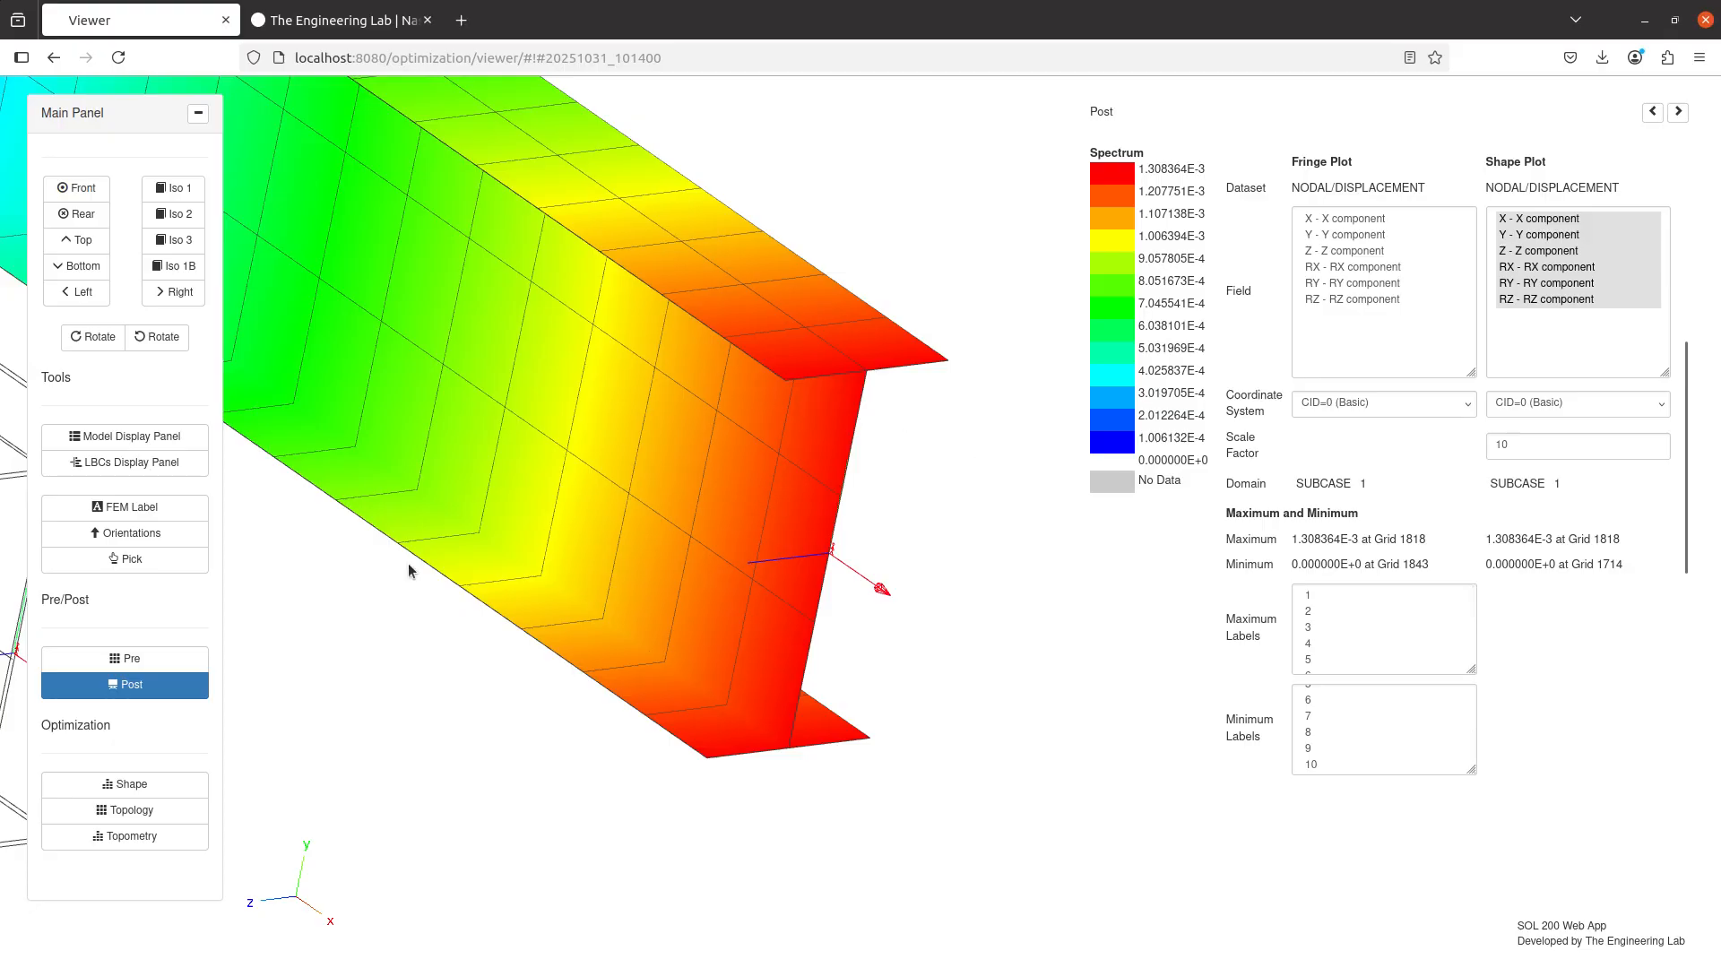
pyautogui.scroll(-5, 929, 567)
pyautogui.scroll(-4, 939, 554)
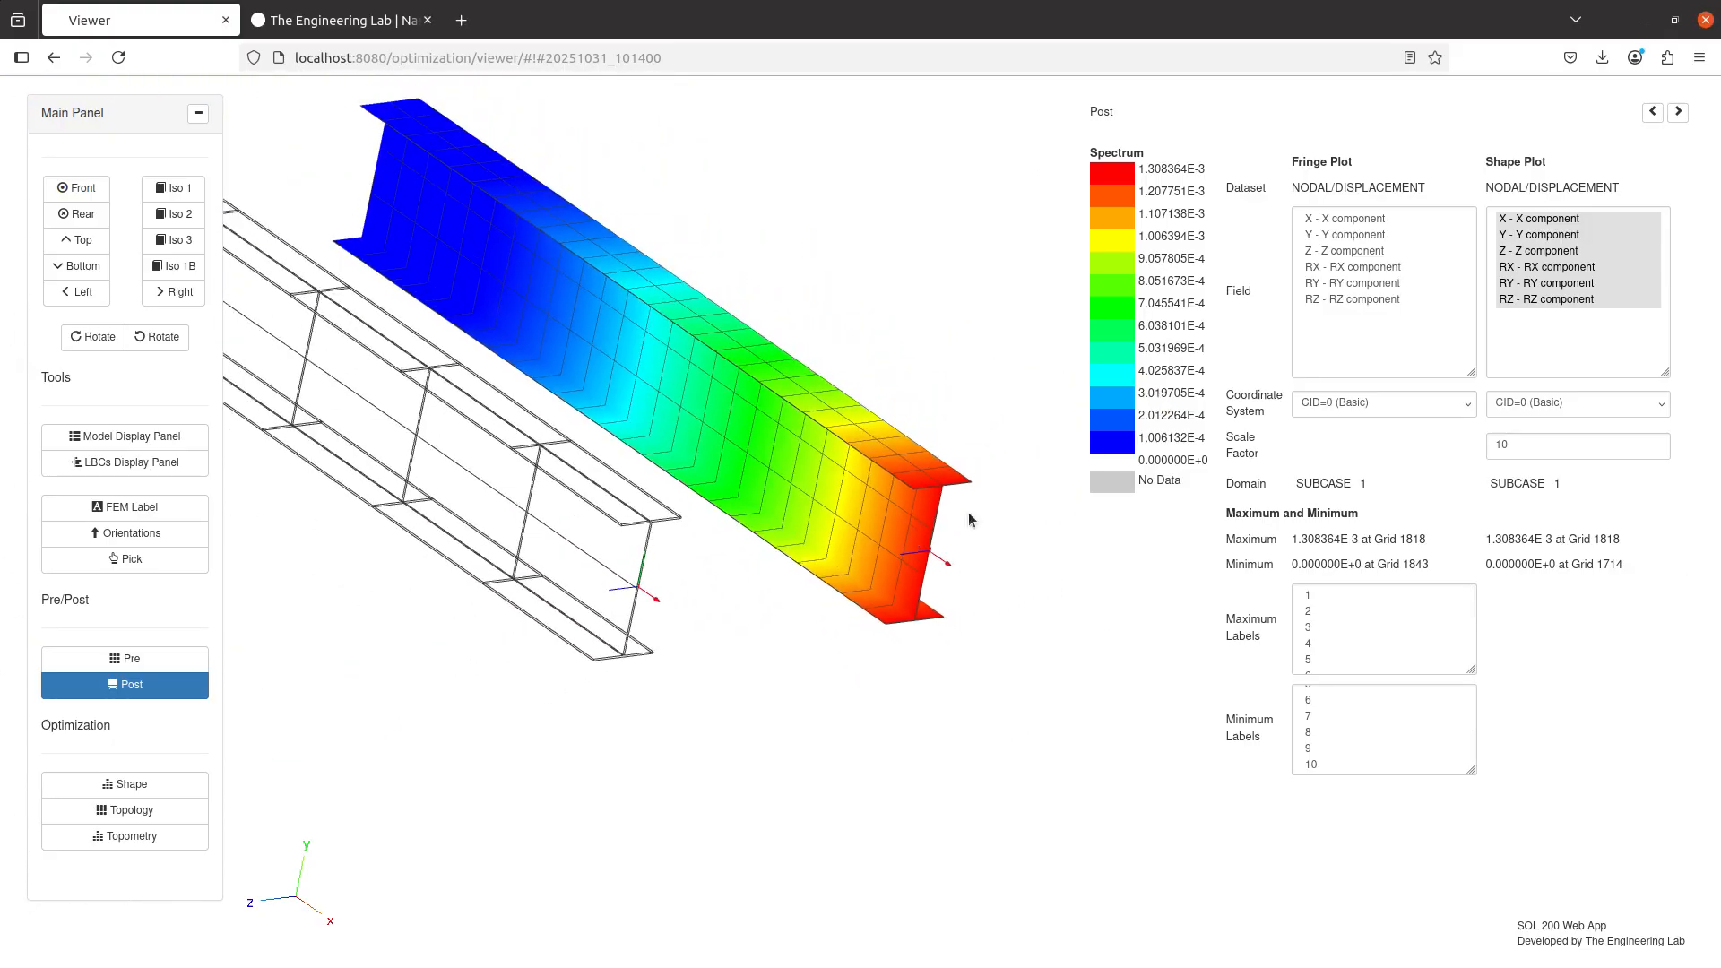
pyautogui.scroll(5, 1318, 499)
pyautogui.click(1289, 232)
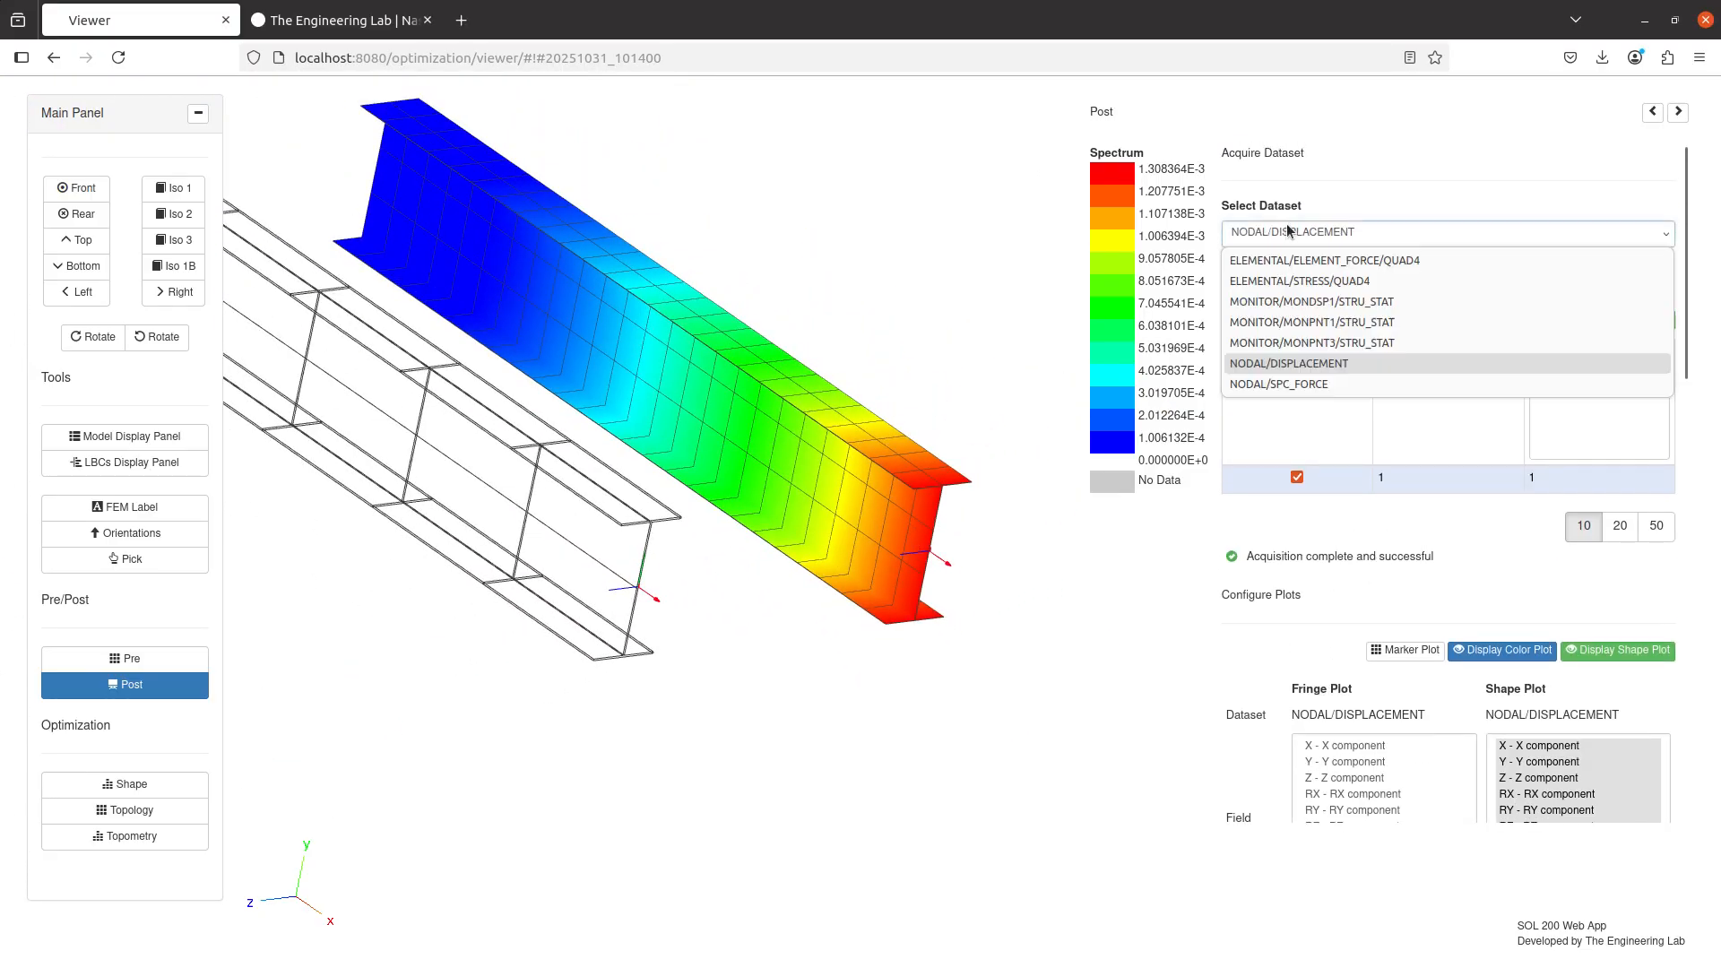
pyautogui.click(1315, 310)
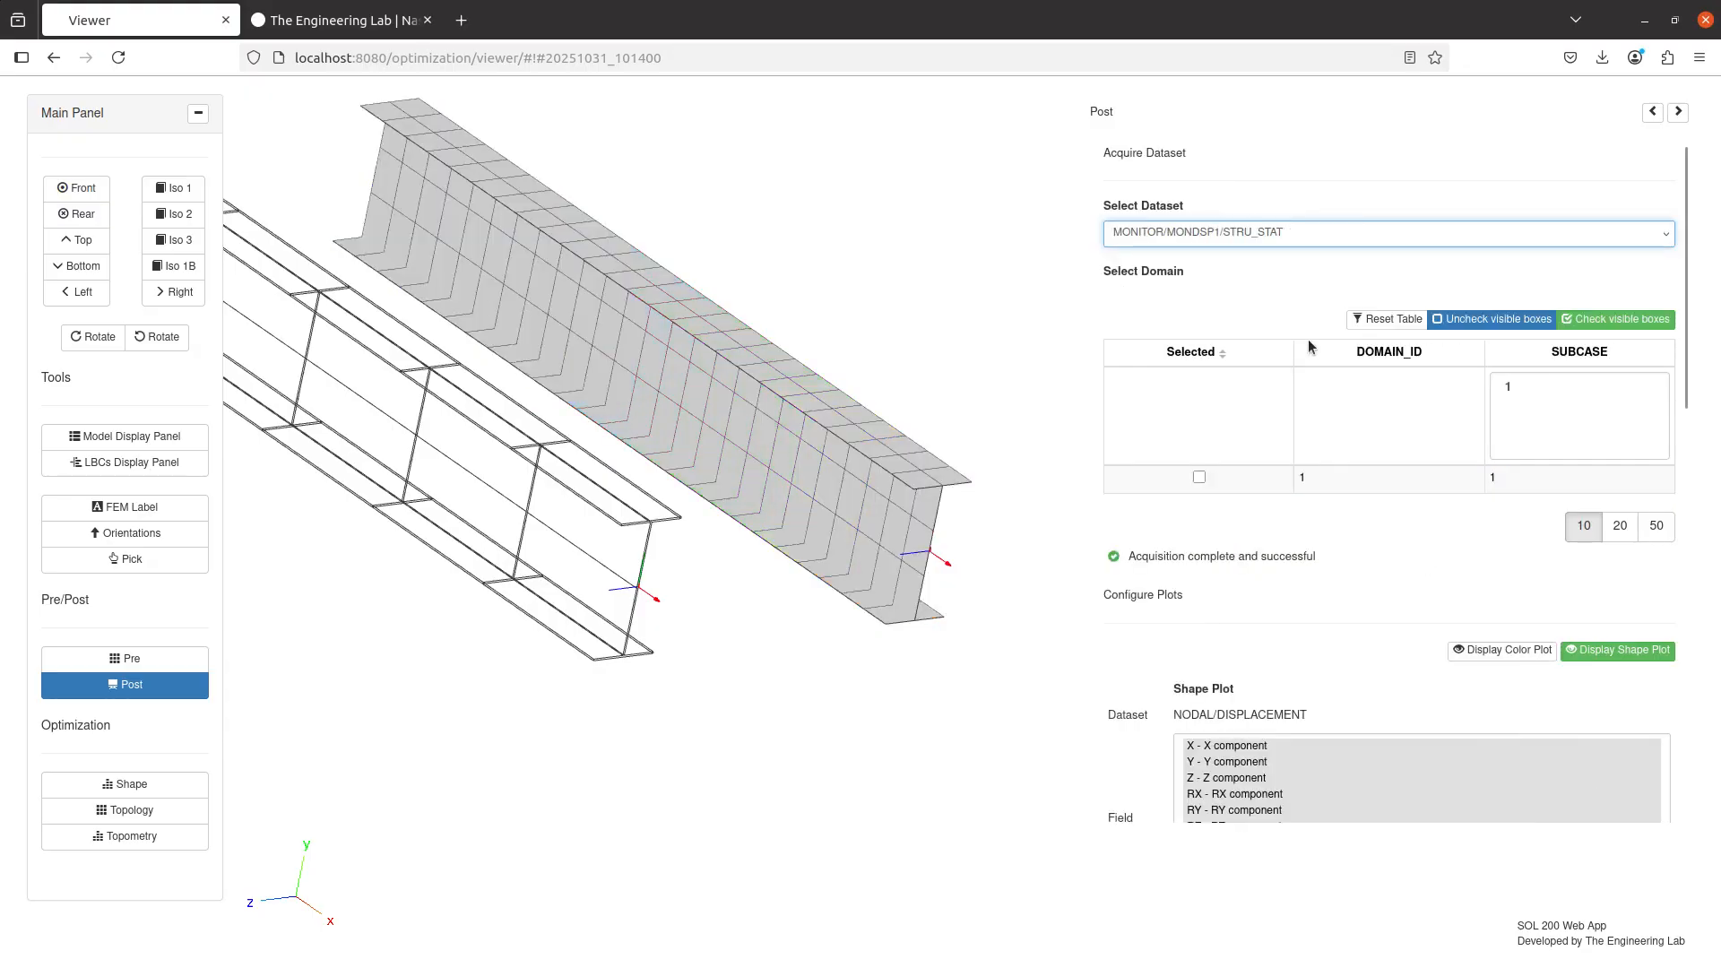
pyautogui.click(1212, 484)
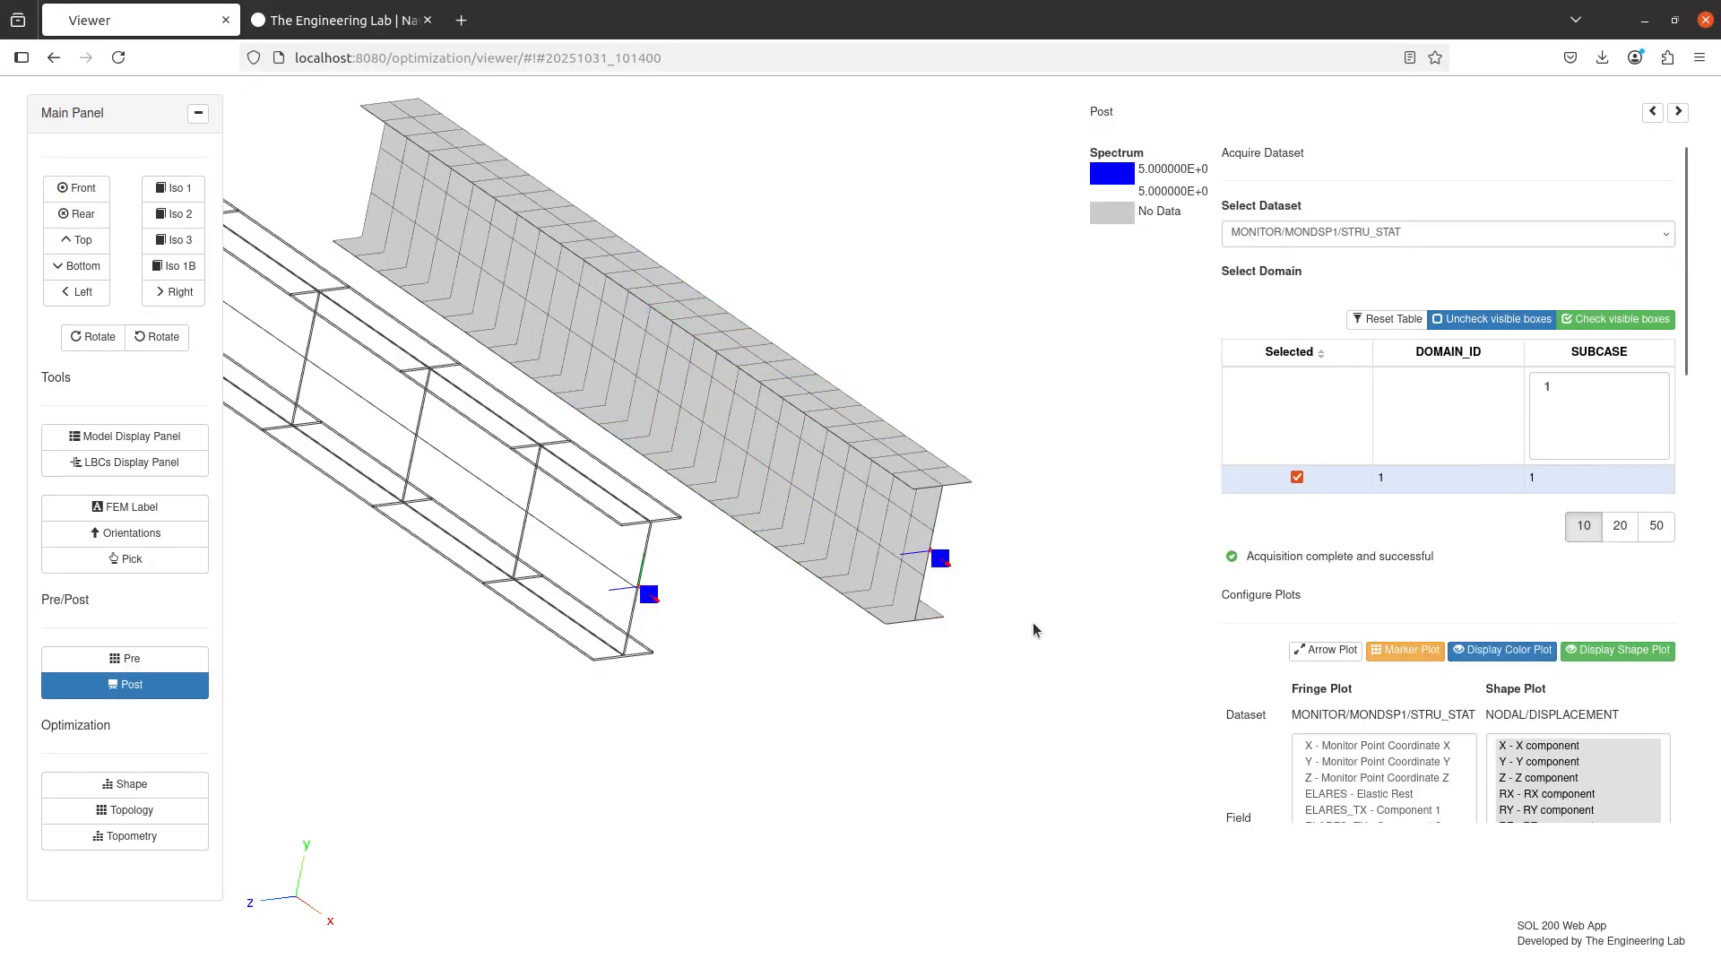
# - Set the fringe plot field to ELARES_TY - Component 2 and turn on the arrow plot
pyautogui.scroll(-4, 1317, 621)
pyautogui.scroll(-2, 1316, 620)
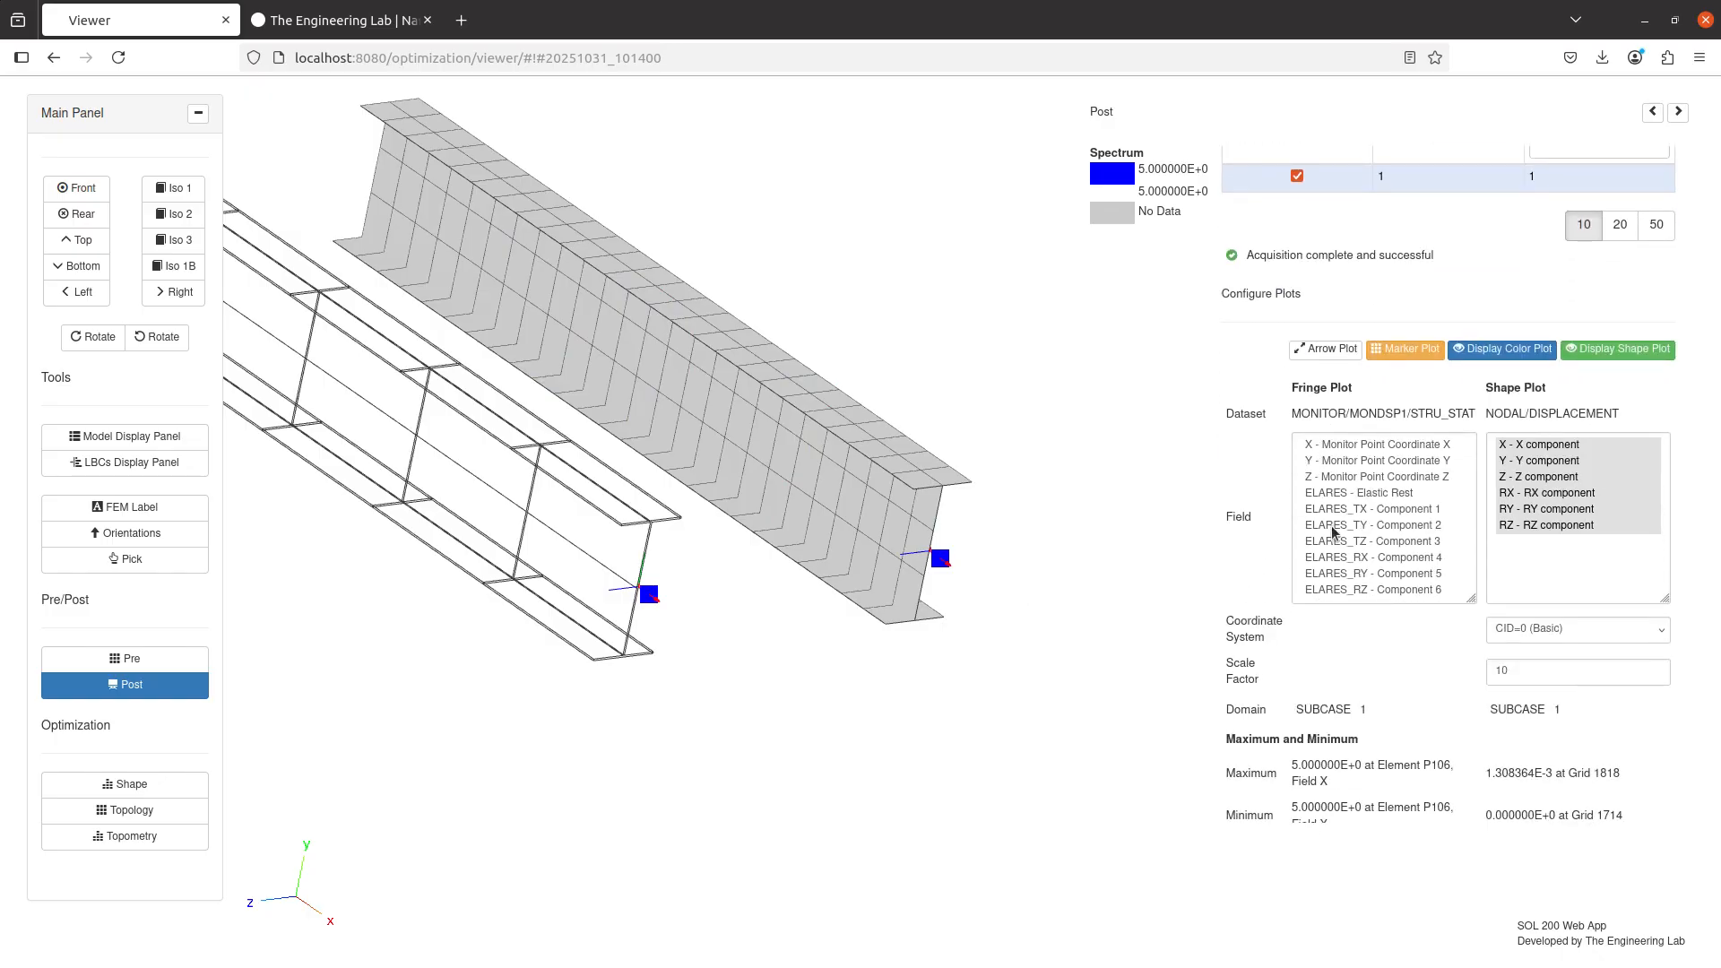
pyautogui.click(1333, 531)
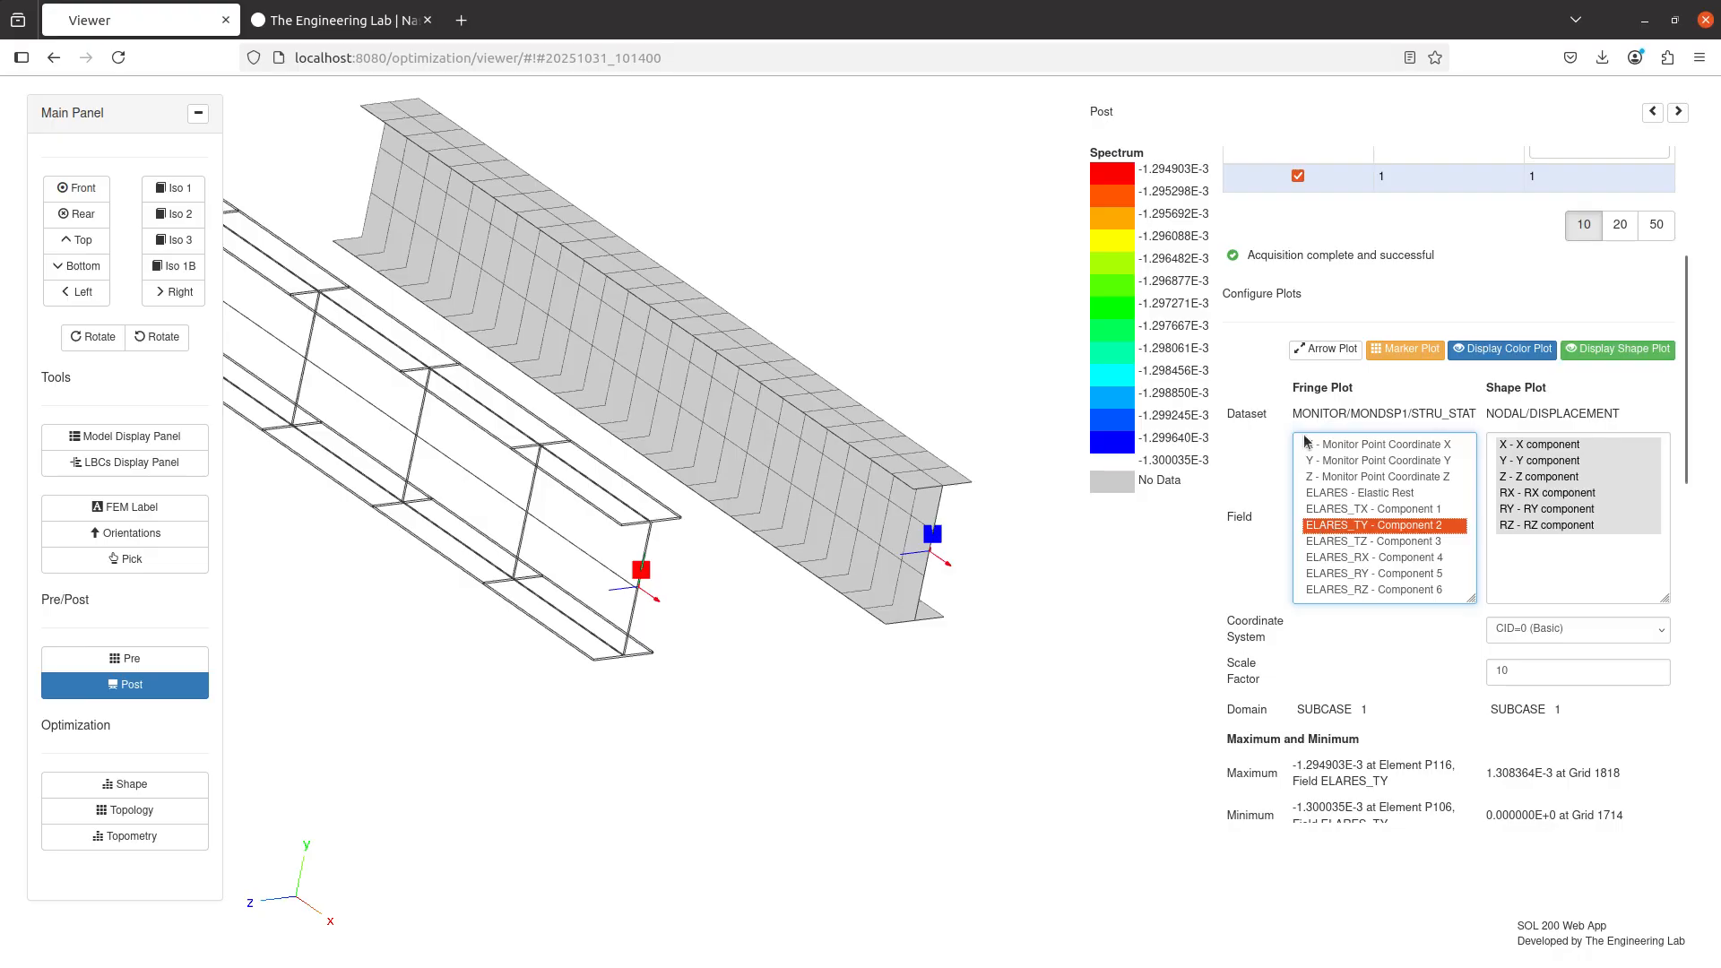
pyautogui.click(1319, 356)
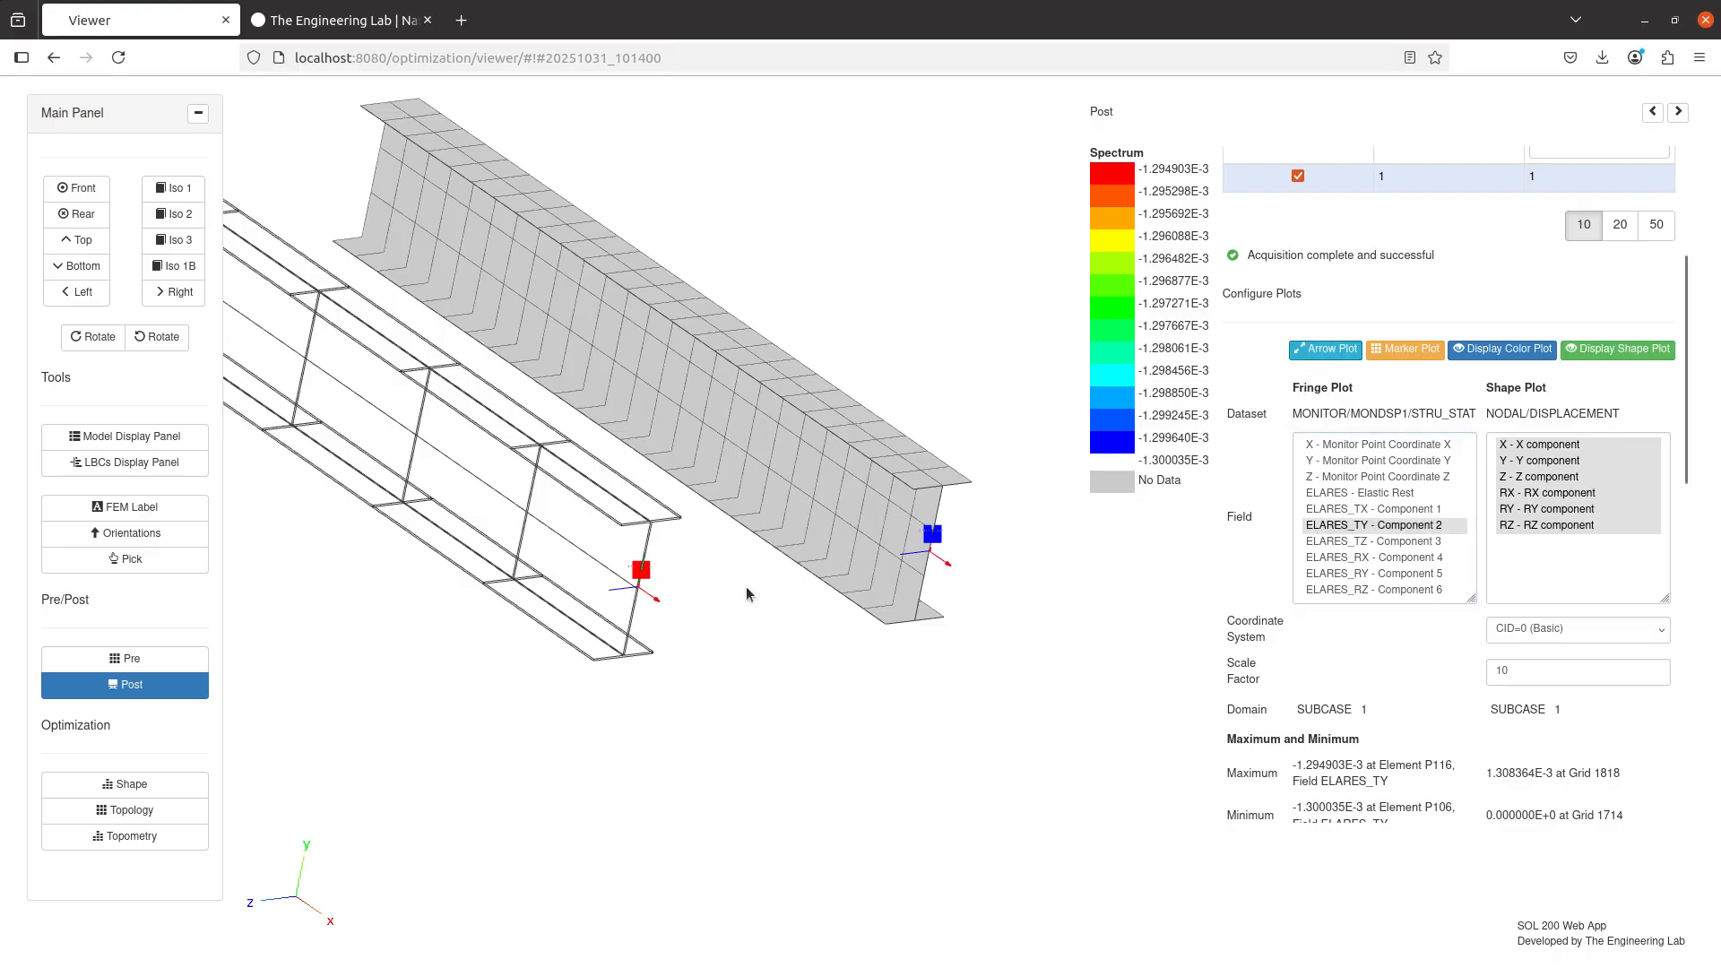
# - Examine the ELARES_TY labels at monitor points P116 and P106 on the tips of the two beams
pyautogui.scroll(4, 902, 486)
pyautogui.scroll(5, 809, 489)
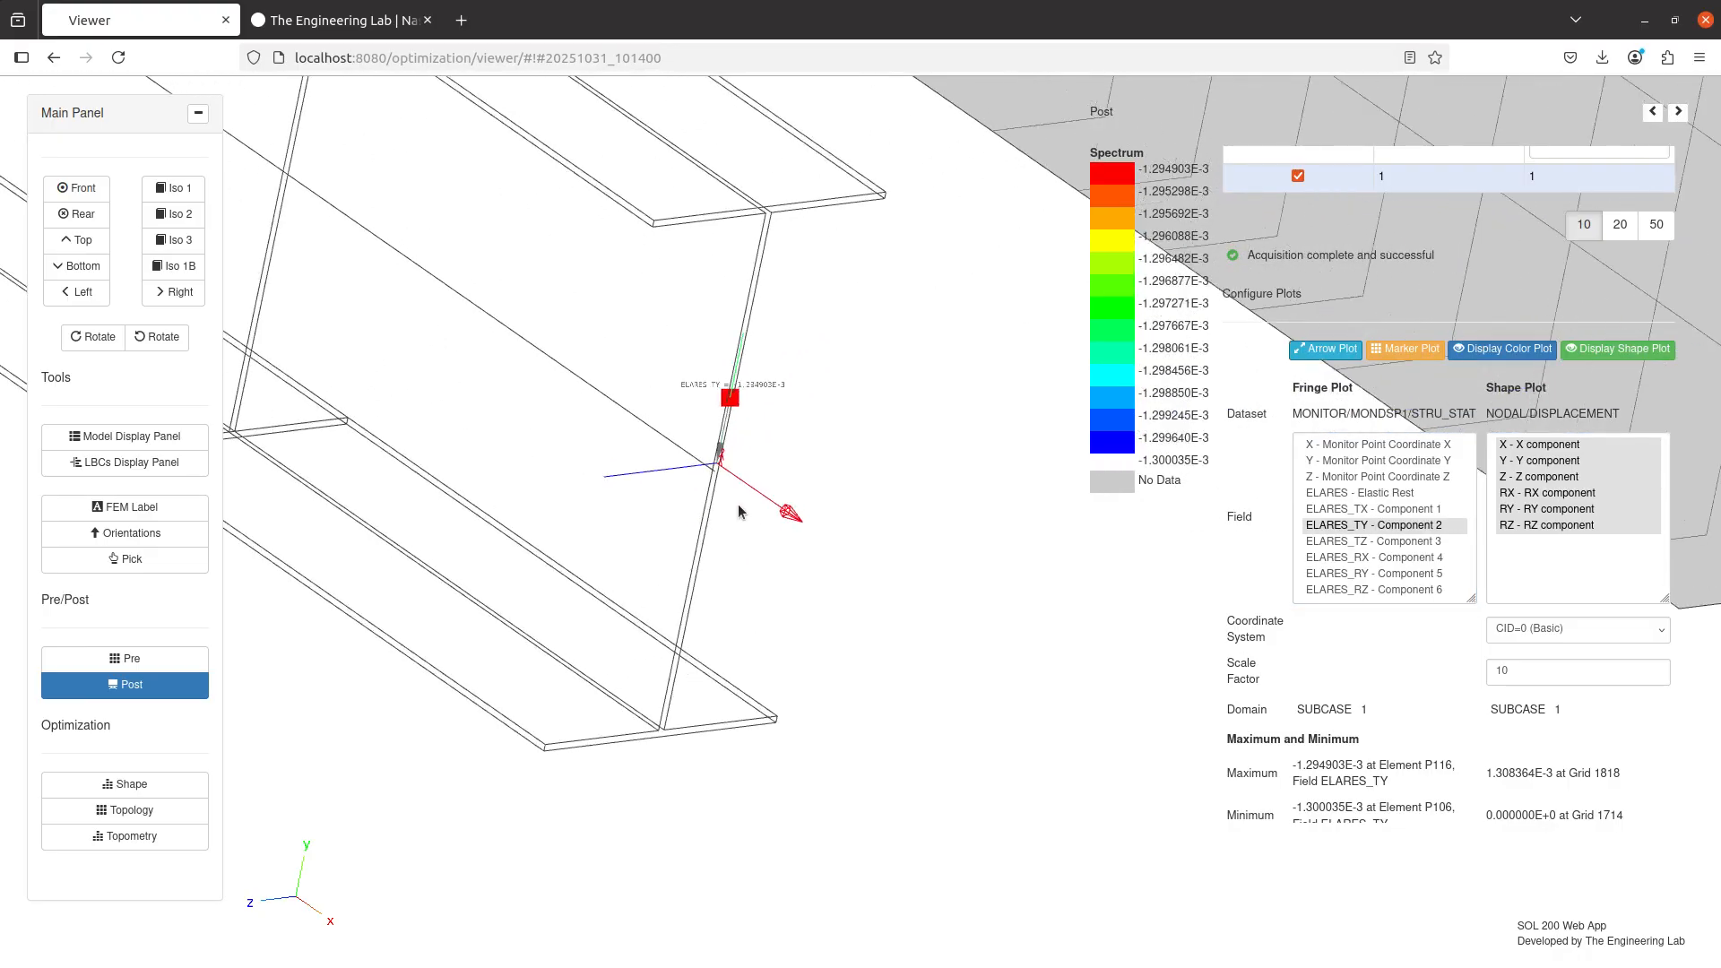
pyautogui.scroll(3, 723, 541)
pyautogui.moveTo(651, 460); pyautogui.dragTo(834, 631)
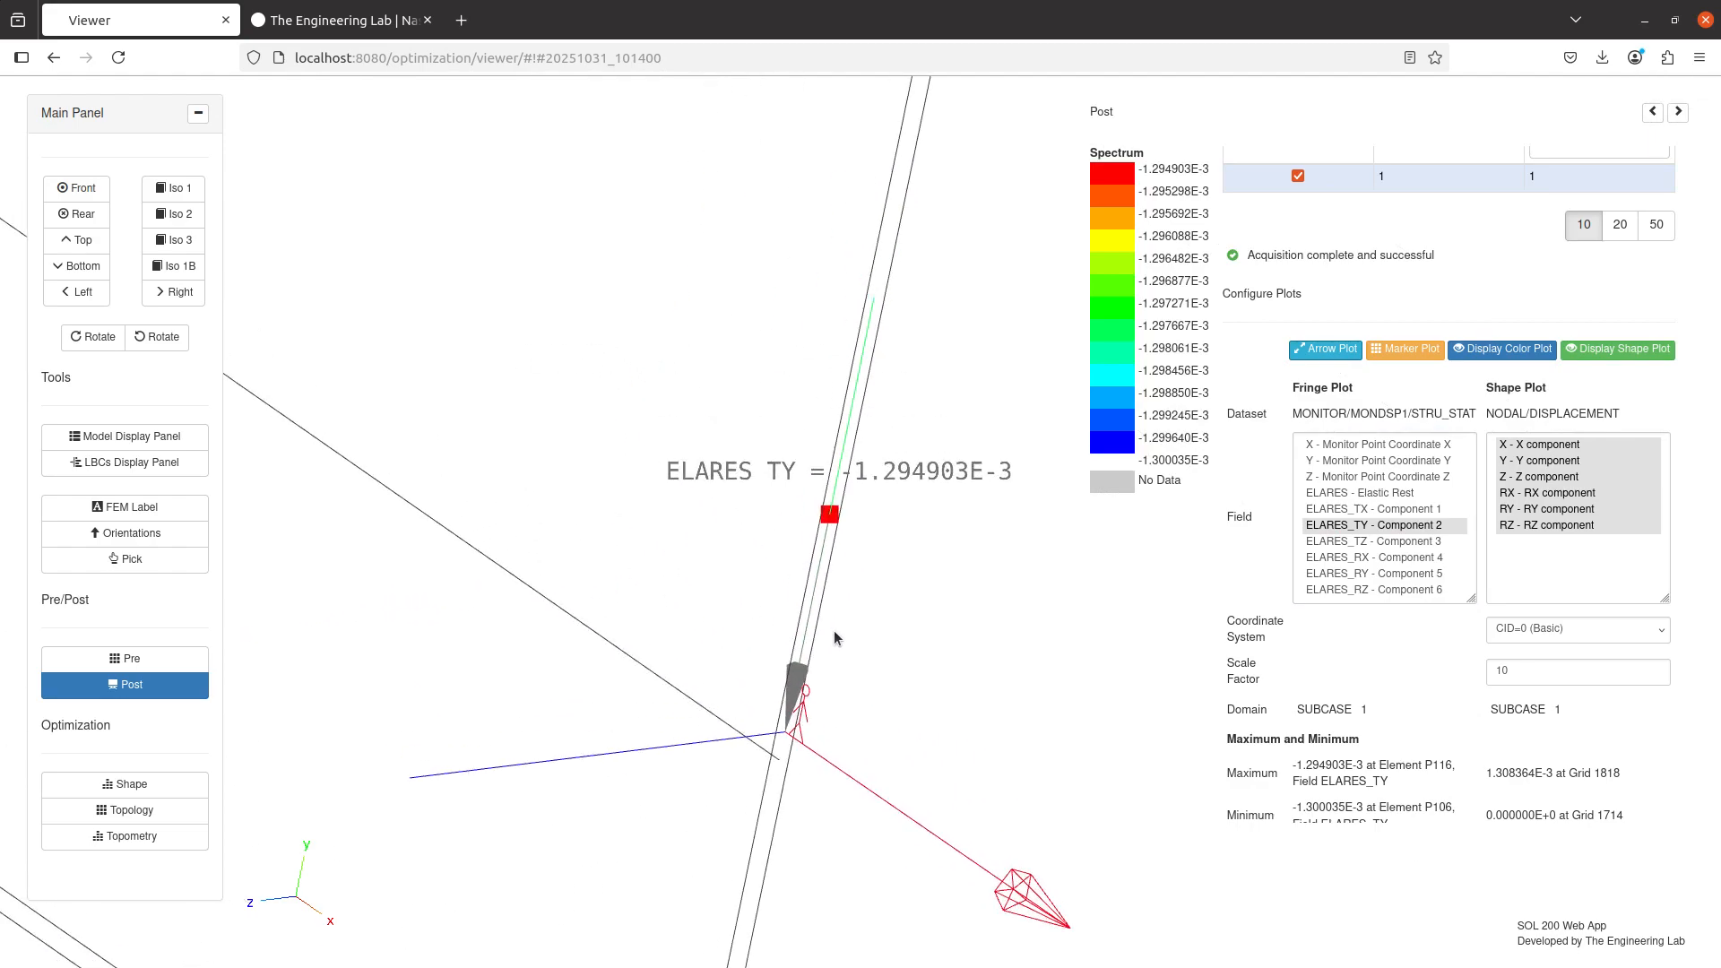
pyautogui.scroll(2, 834, 631)
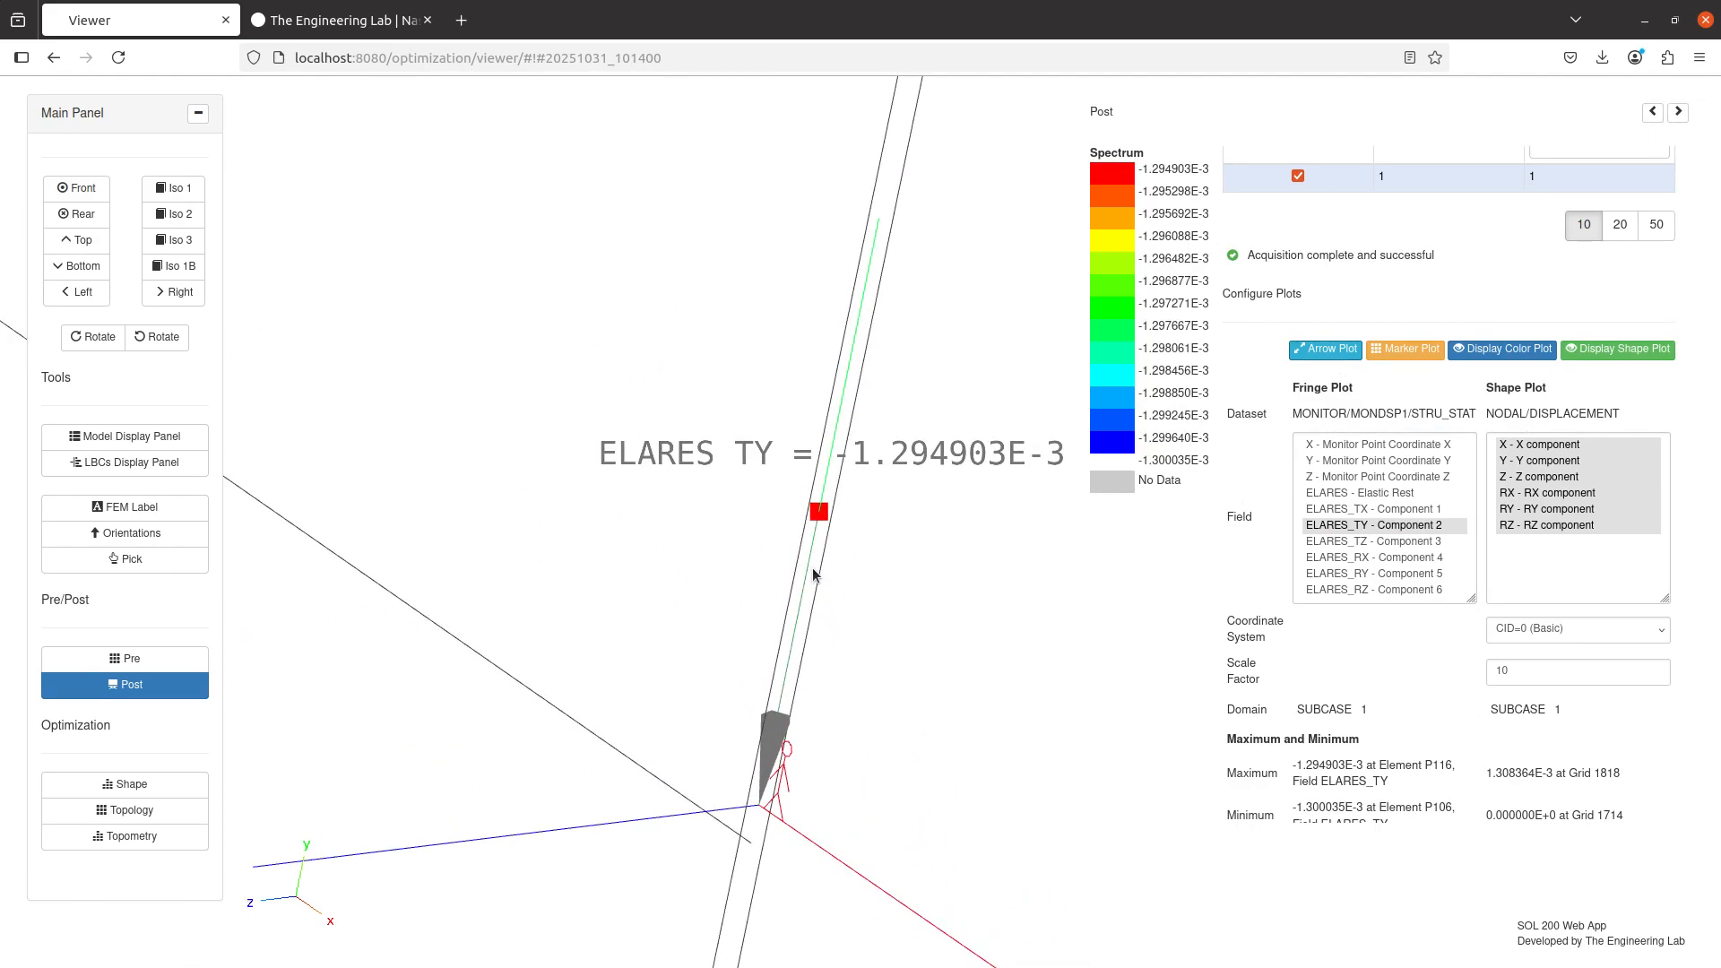
pyautogui.scroll(-3, 811, 571)
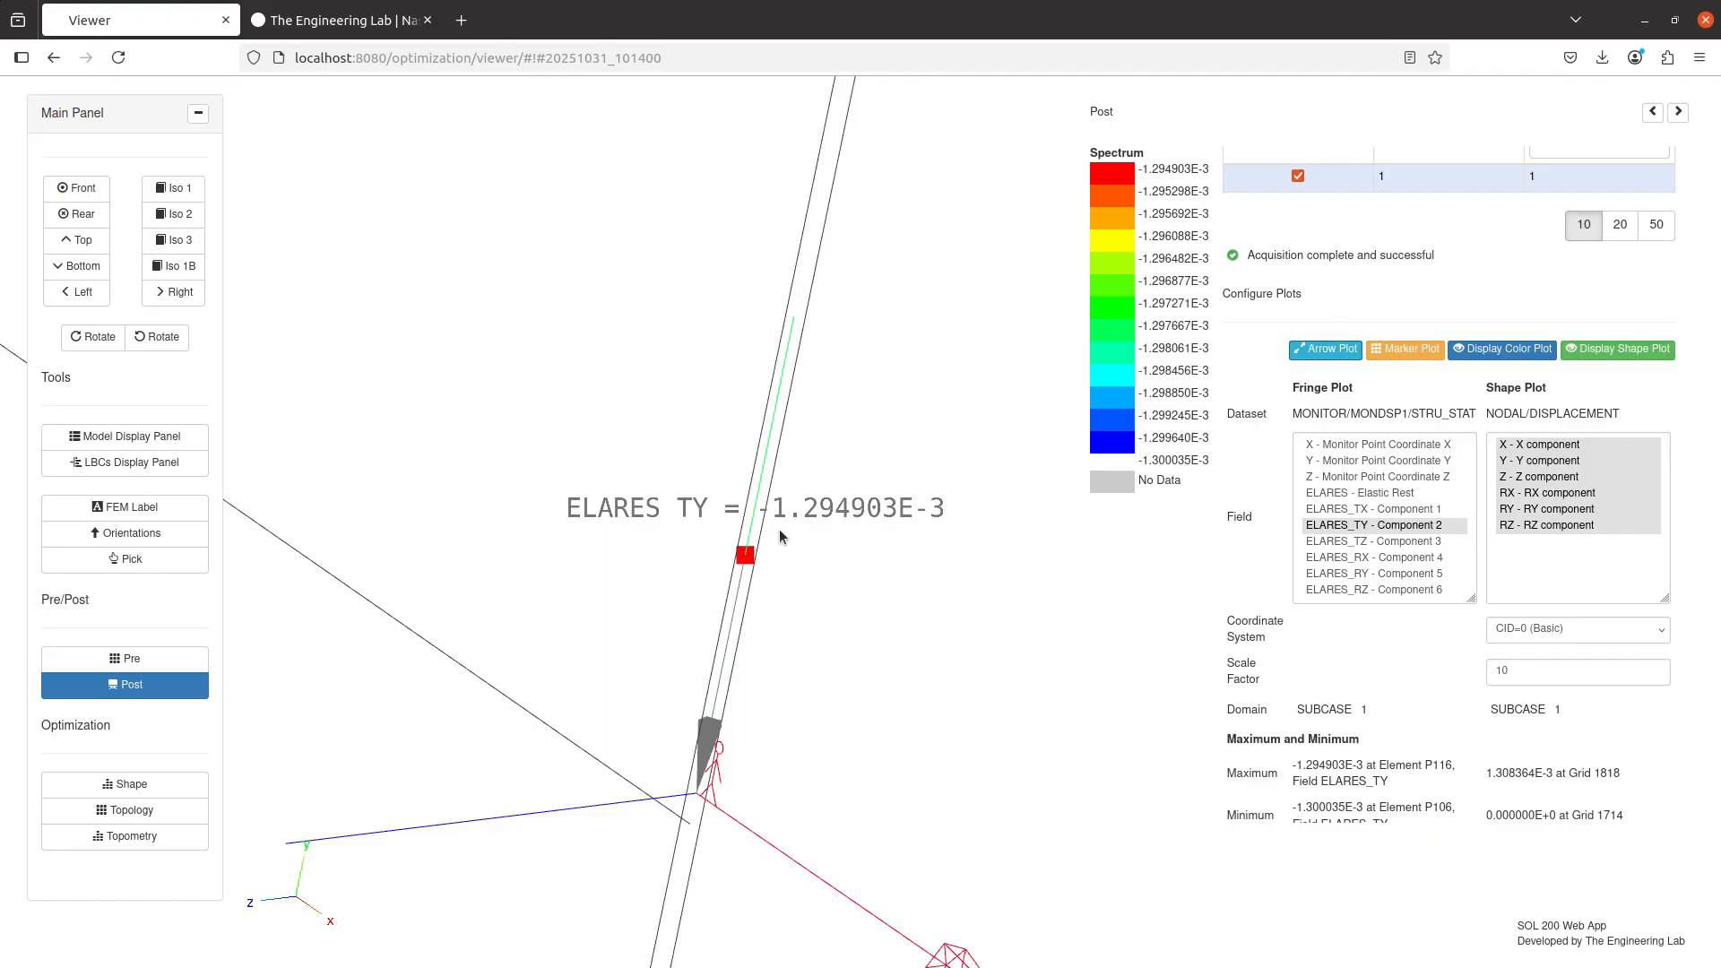
pyautogui.moveTo(779, 530)
pyautogui.mouseDown()
pyautogui.moveTo(802, 627)
pyautogui.moveTo(830, 546)
pyautogui.moveTo(542, 561)
pyautogui.moveTo(589, 536)
pyautogui.moveTo(429, 601)
pyautogui.moveTo(250, 626)
pyautogui.moveTo(776, 411)
pyautogui.moveTo(825, 657)
pyautogui.mouseUp()
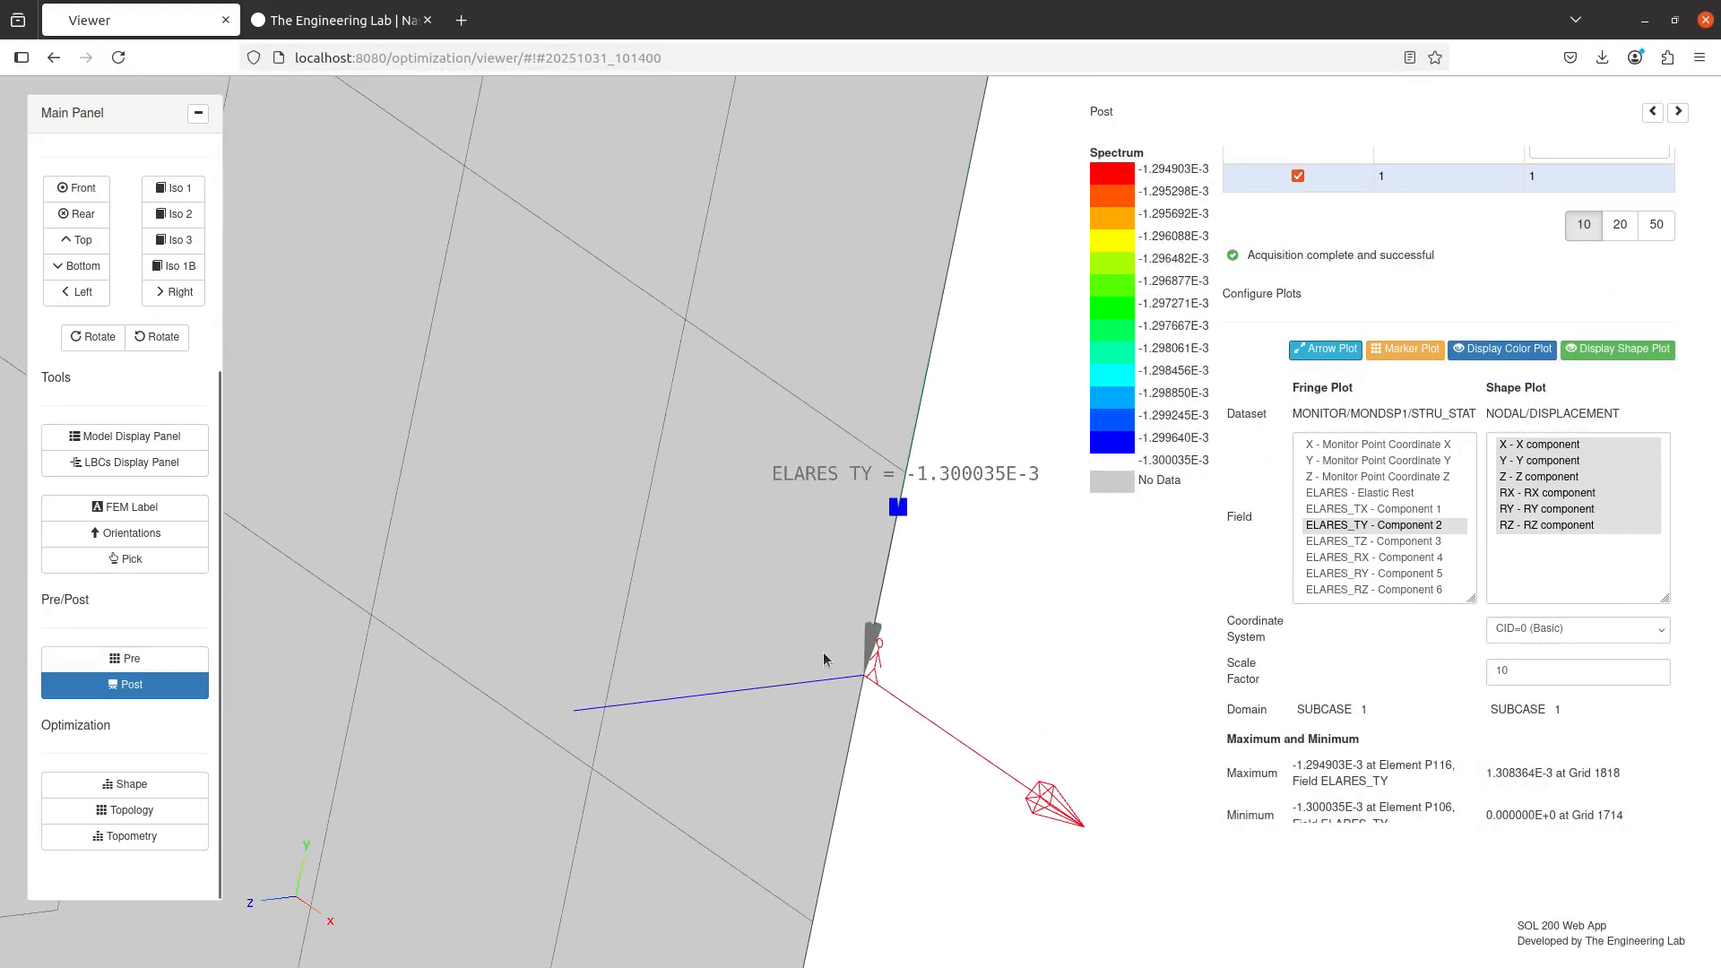
pyautogui.scroll(3, 961, 505)
pyautogui.moveTo(961, 505); pyautogui.dragTo(739, 539)
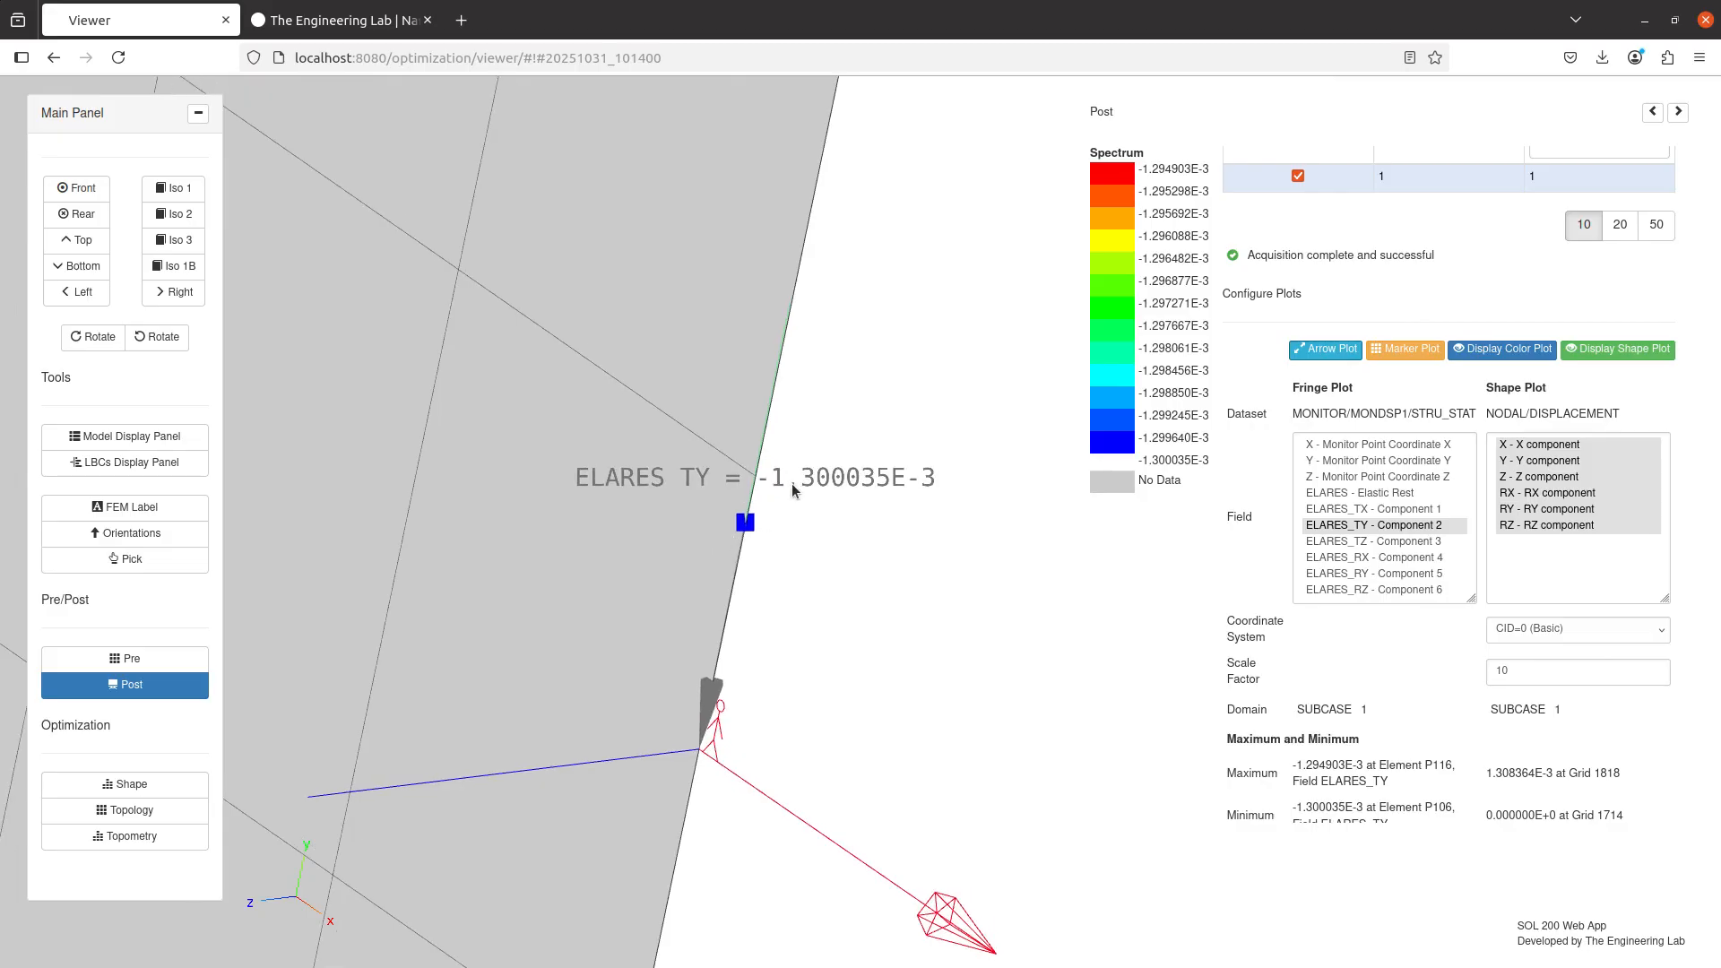
pyautogui.scroll(-6, 794, 515)
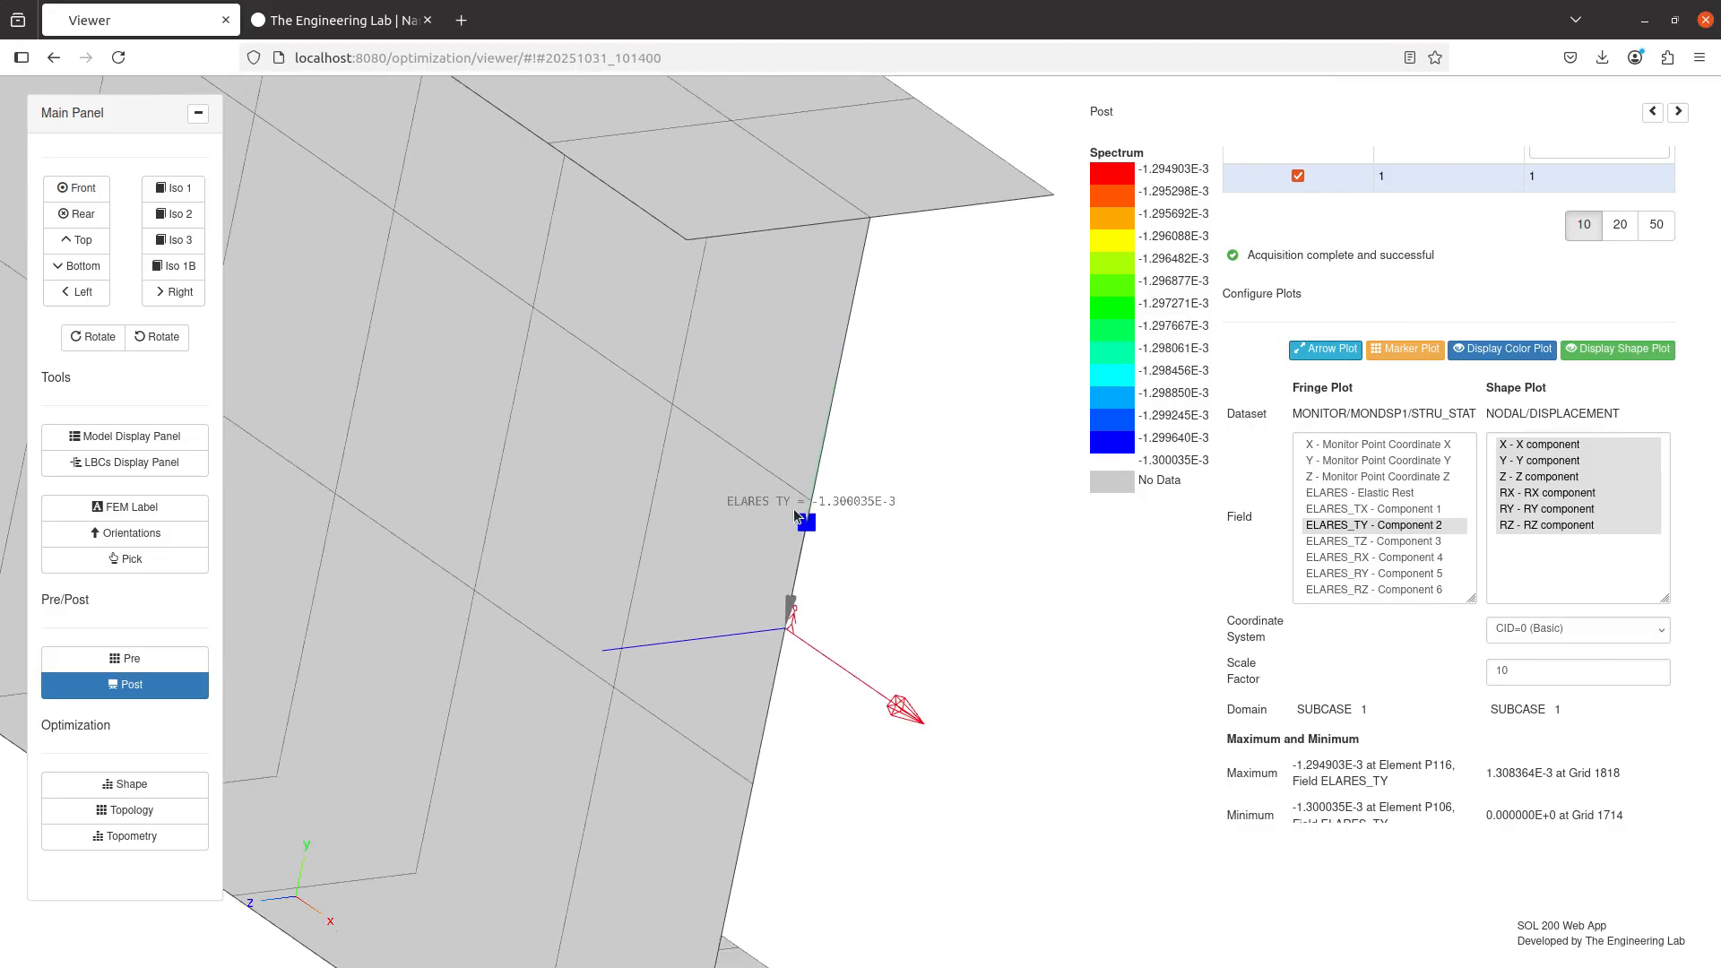
pyautogui.moveTo(794, 515); pyautogui.dragTo(407, 538)
# - Filter the model display table by entry name "monds" and display the elements of all MONDSP1 entries
pyautogui.click(199, 436)
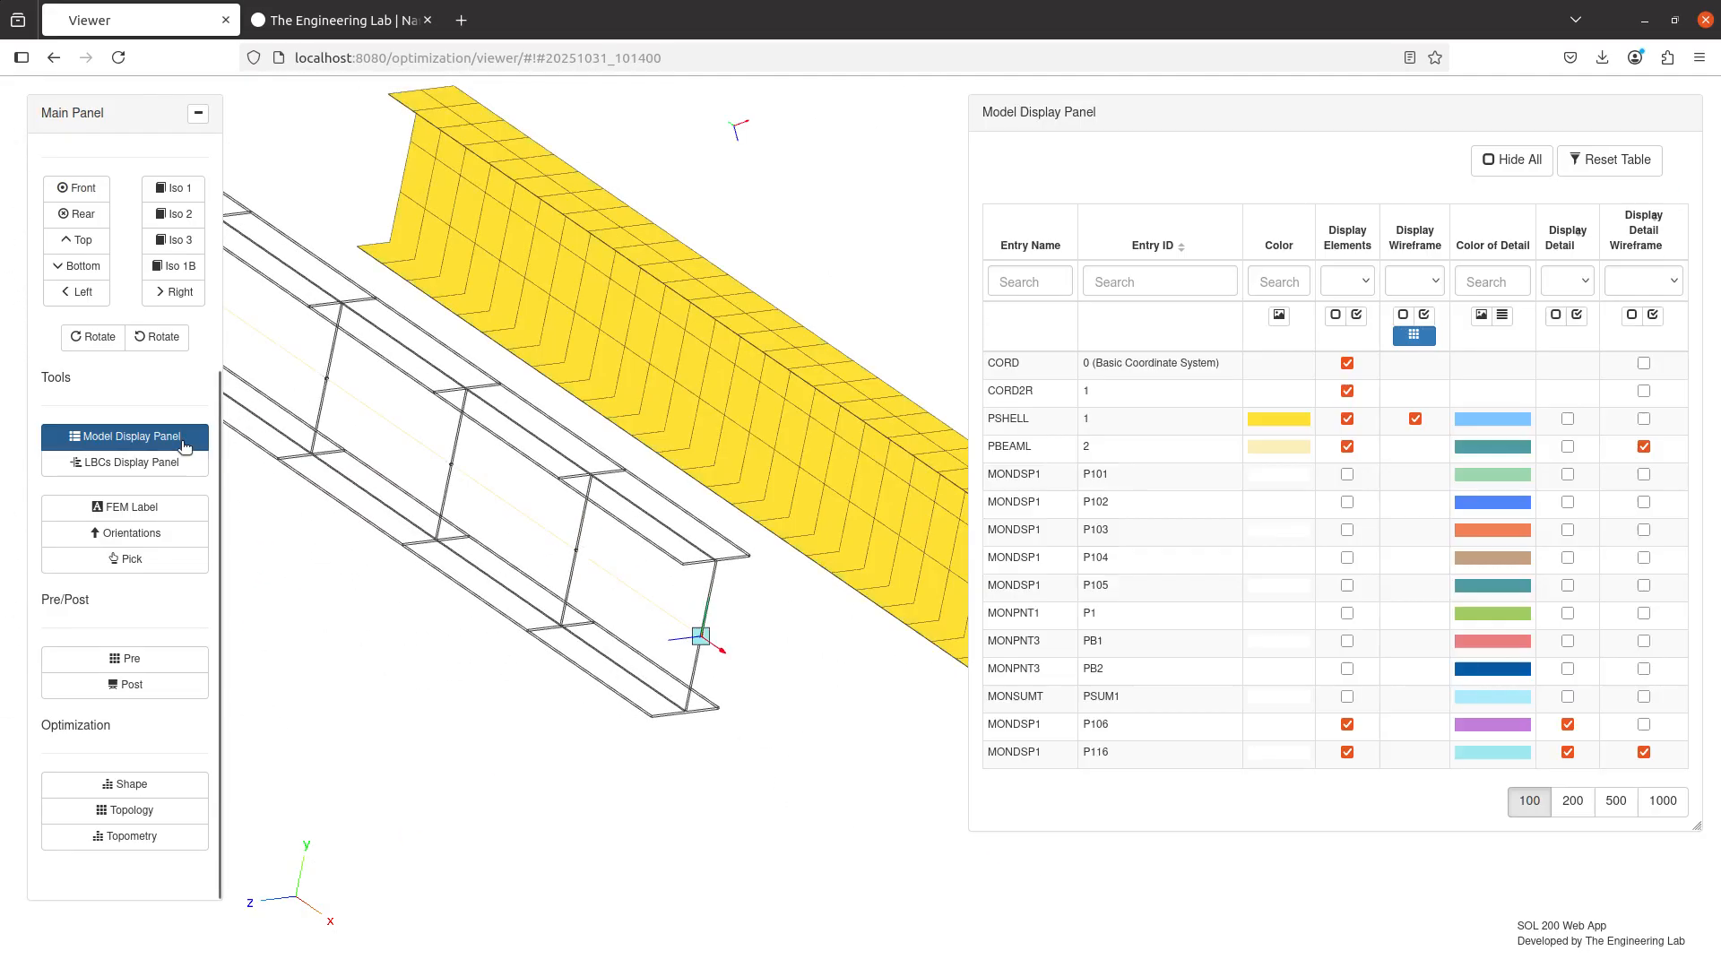
pyautogui.click(1021, 283)
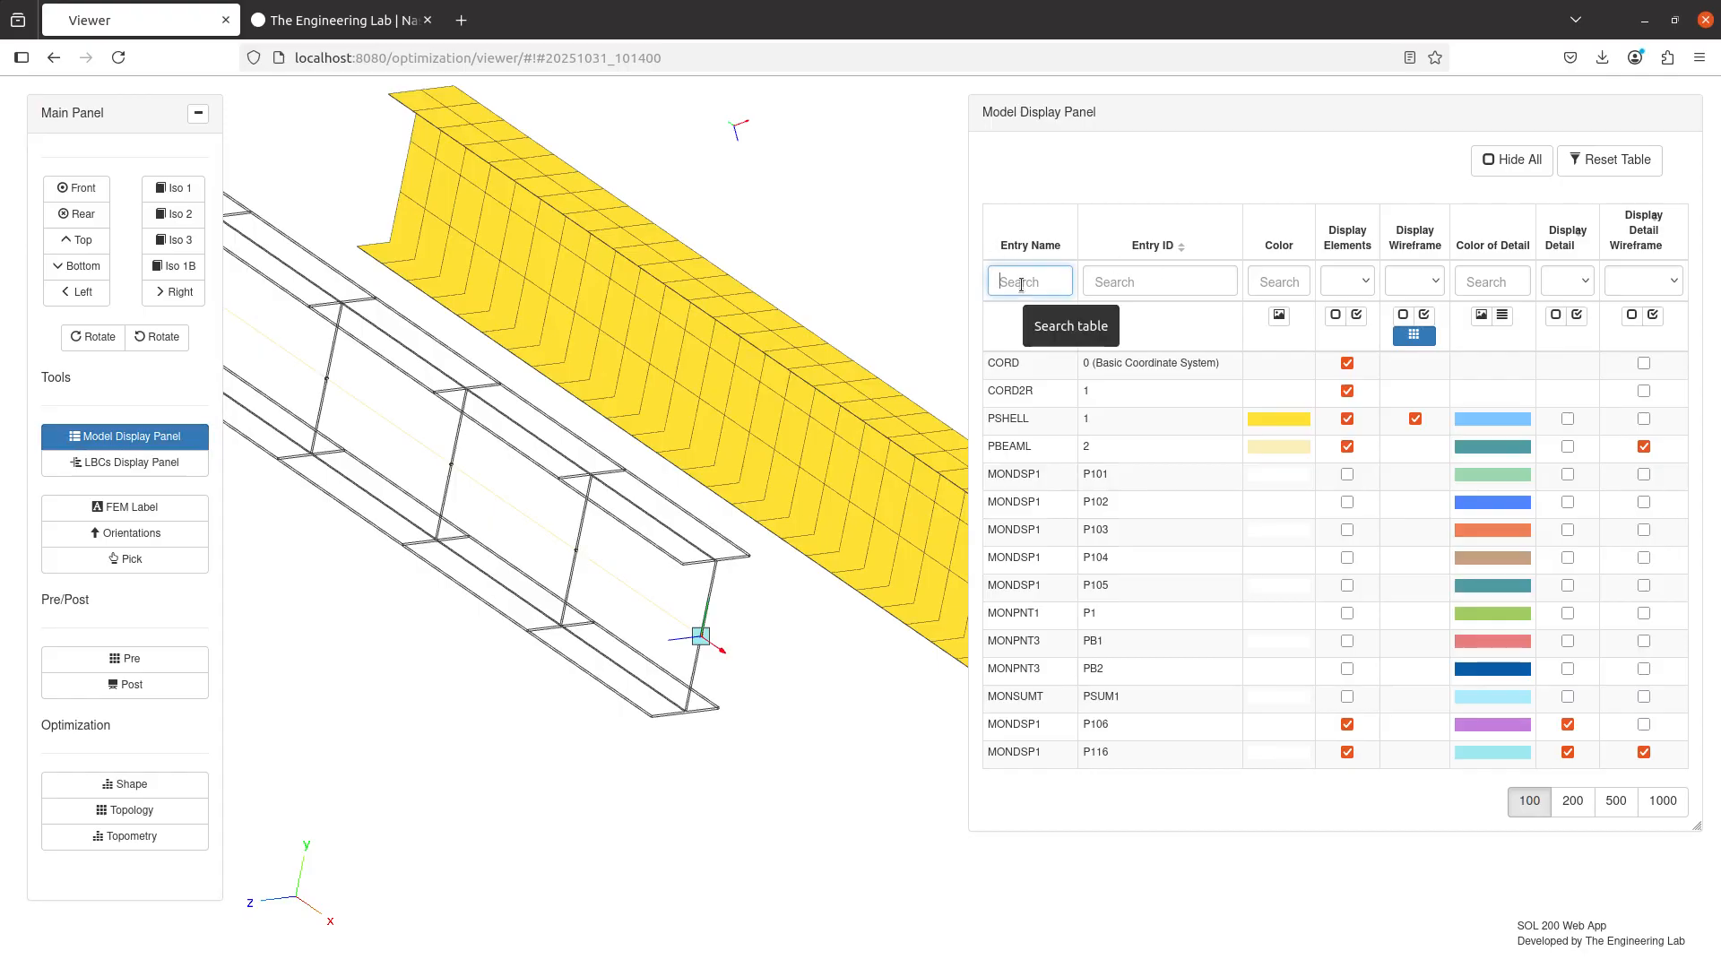
pyautogui.write('mon')
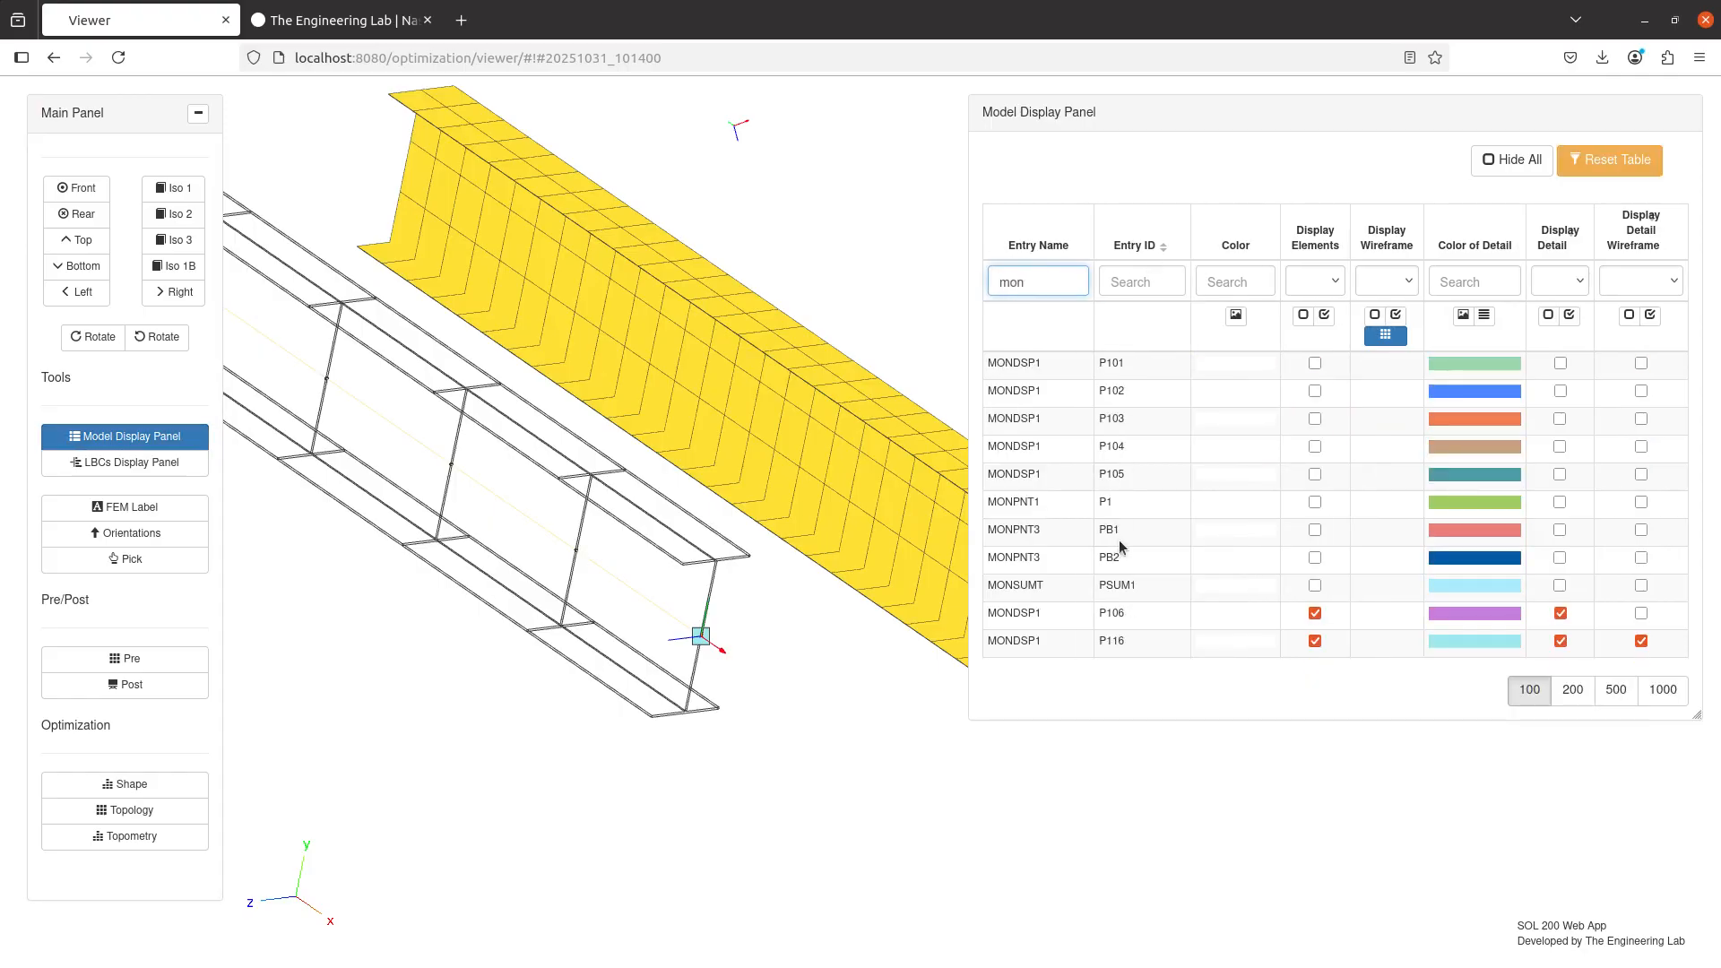
pyautogui.write('d')
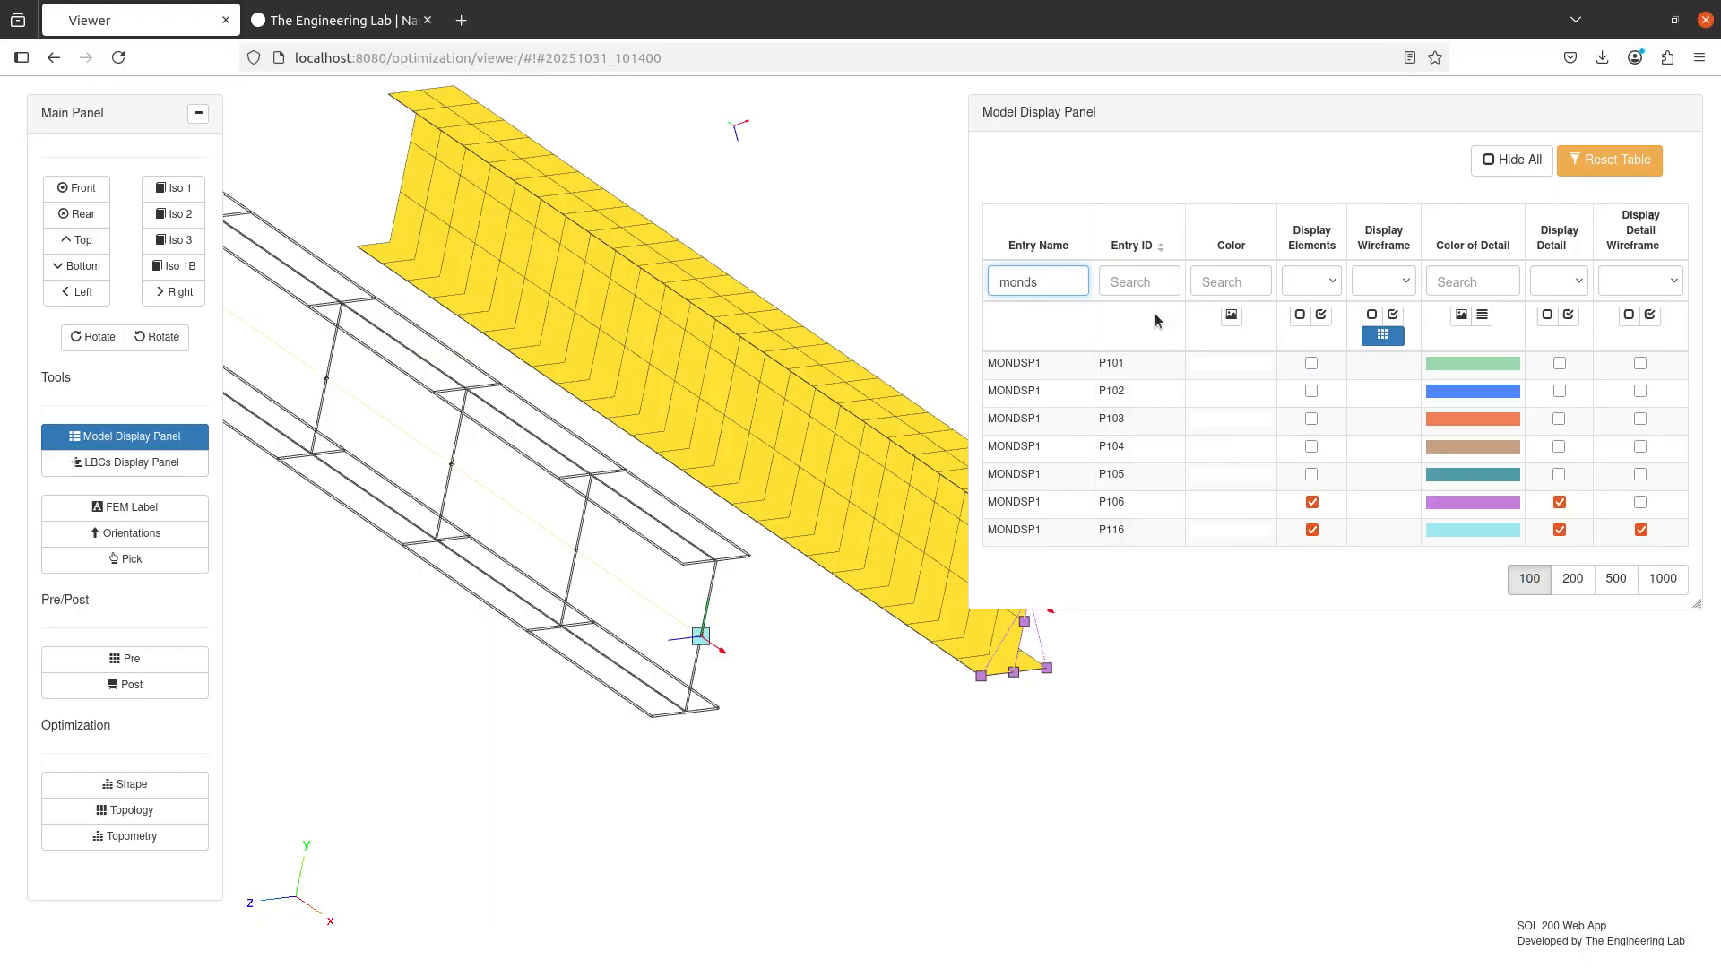
pyautogui.write('s')
pyautogui.click(1321, 315)
# - Reset the model display table filter, hide the PSHELL 1 elements and reduce the wireframe to outline edges
pyautogui.moveTo(686, 388); pyautogui.dragTo(825, 545)
pyautogui.scroll(4, 710, 531)
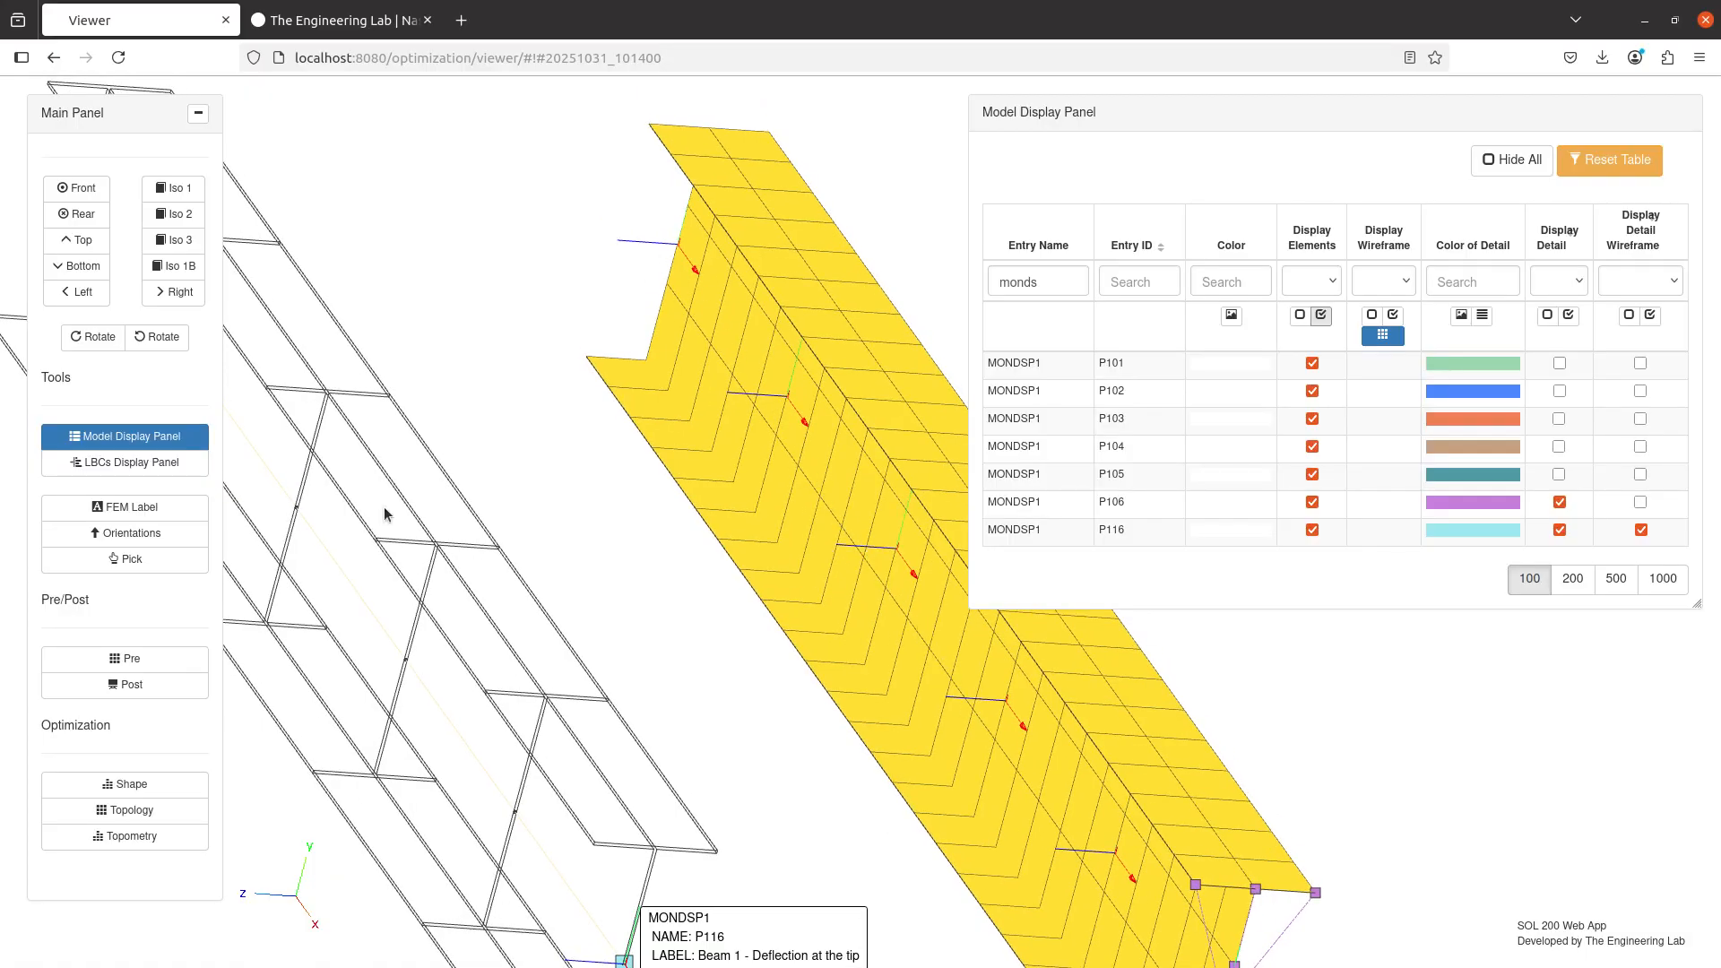
pyautogui.click(126, 437)
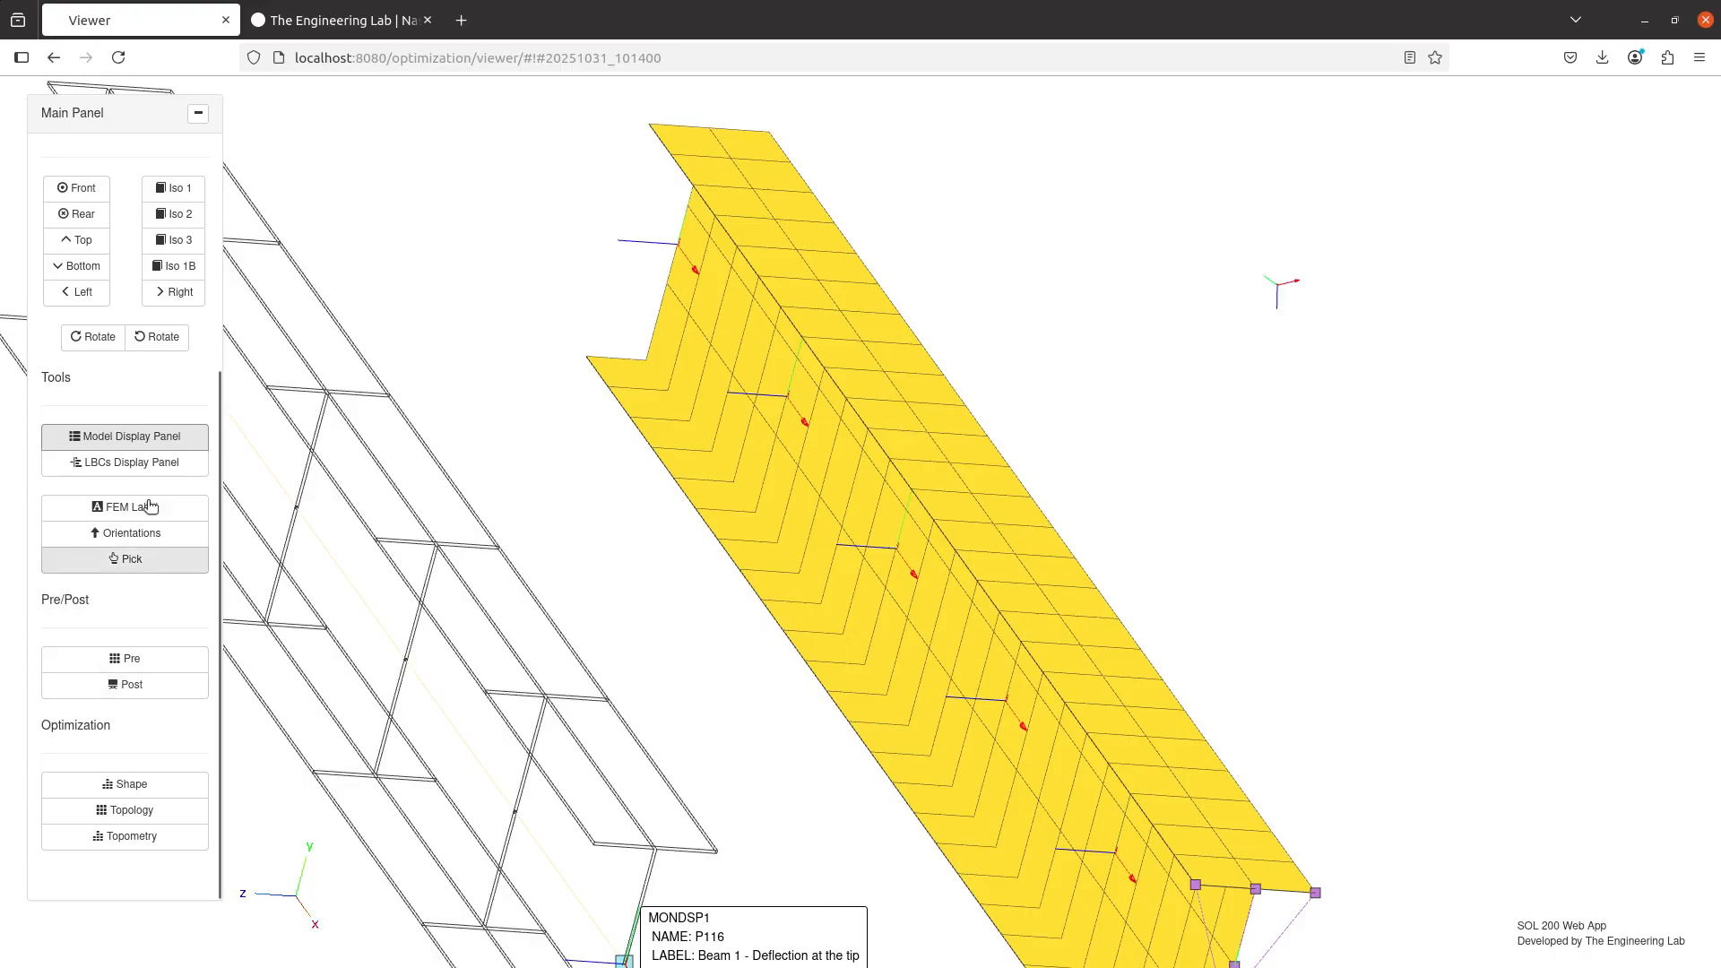
pyautogui.click(116, 437)
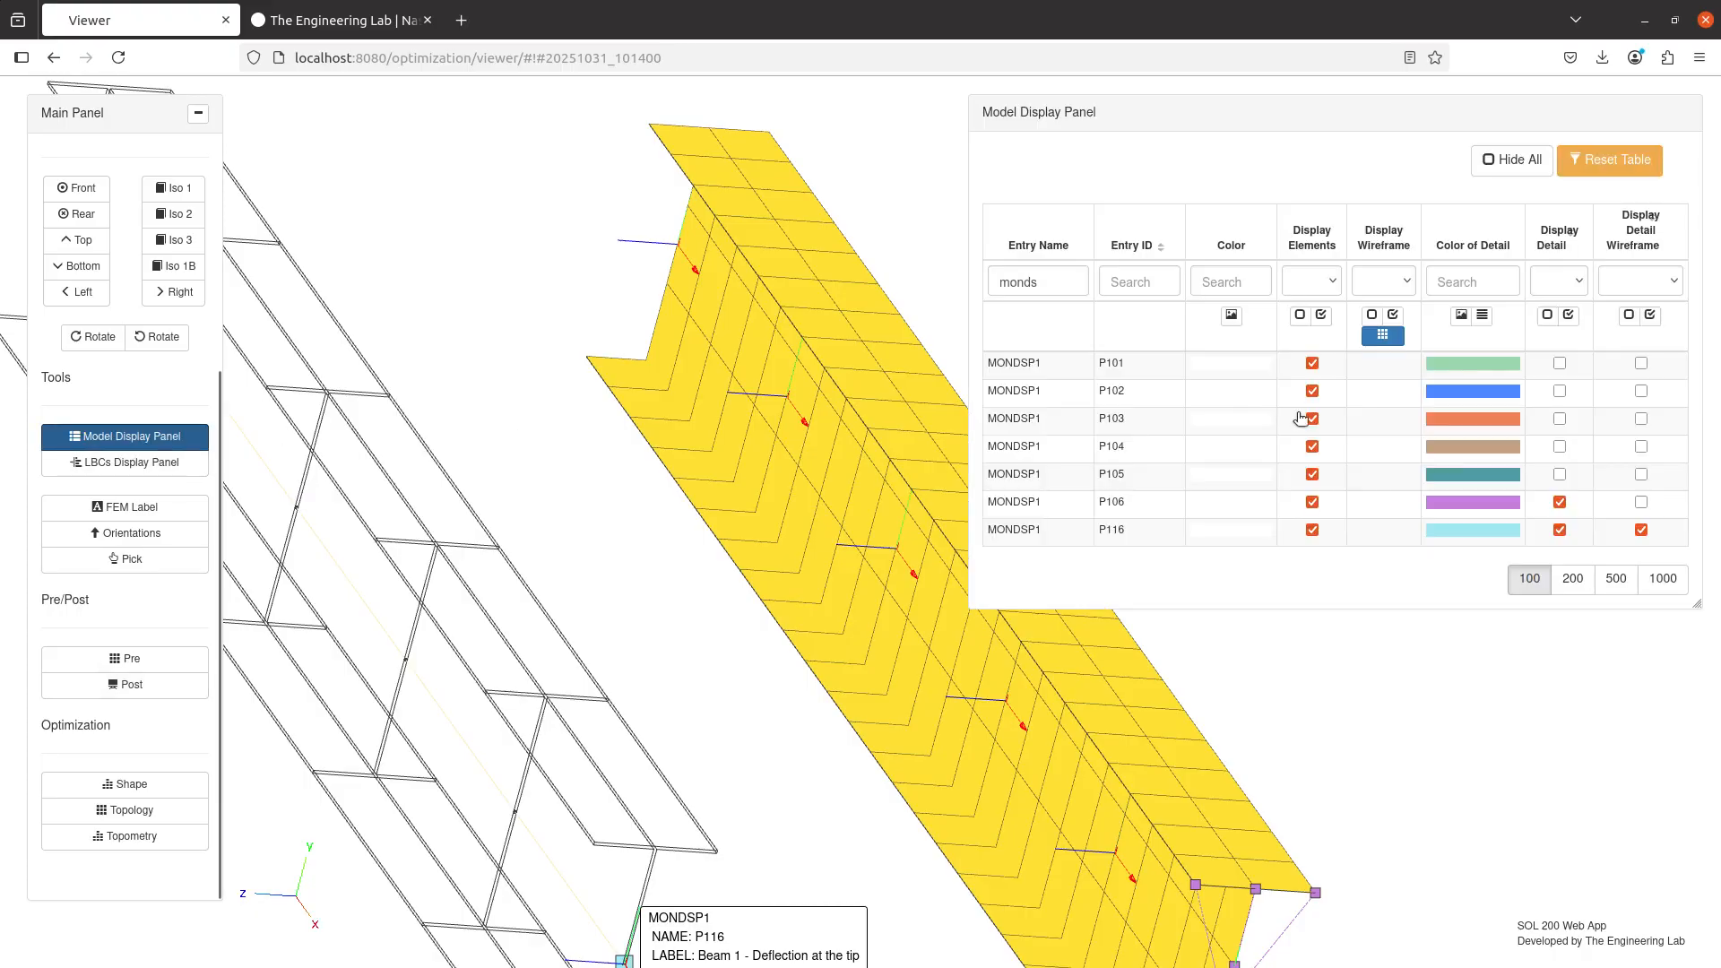
pyautogui.click(1599, 158)
pyautogui.click(1347, 418)
pyautogui.click(1416, 335)
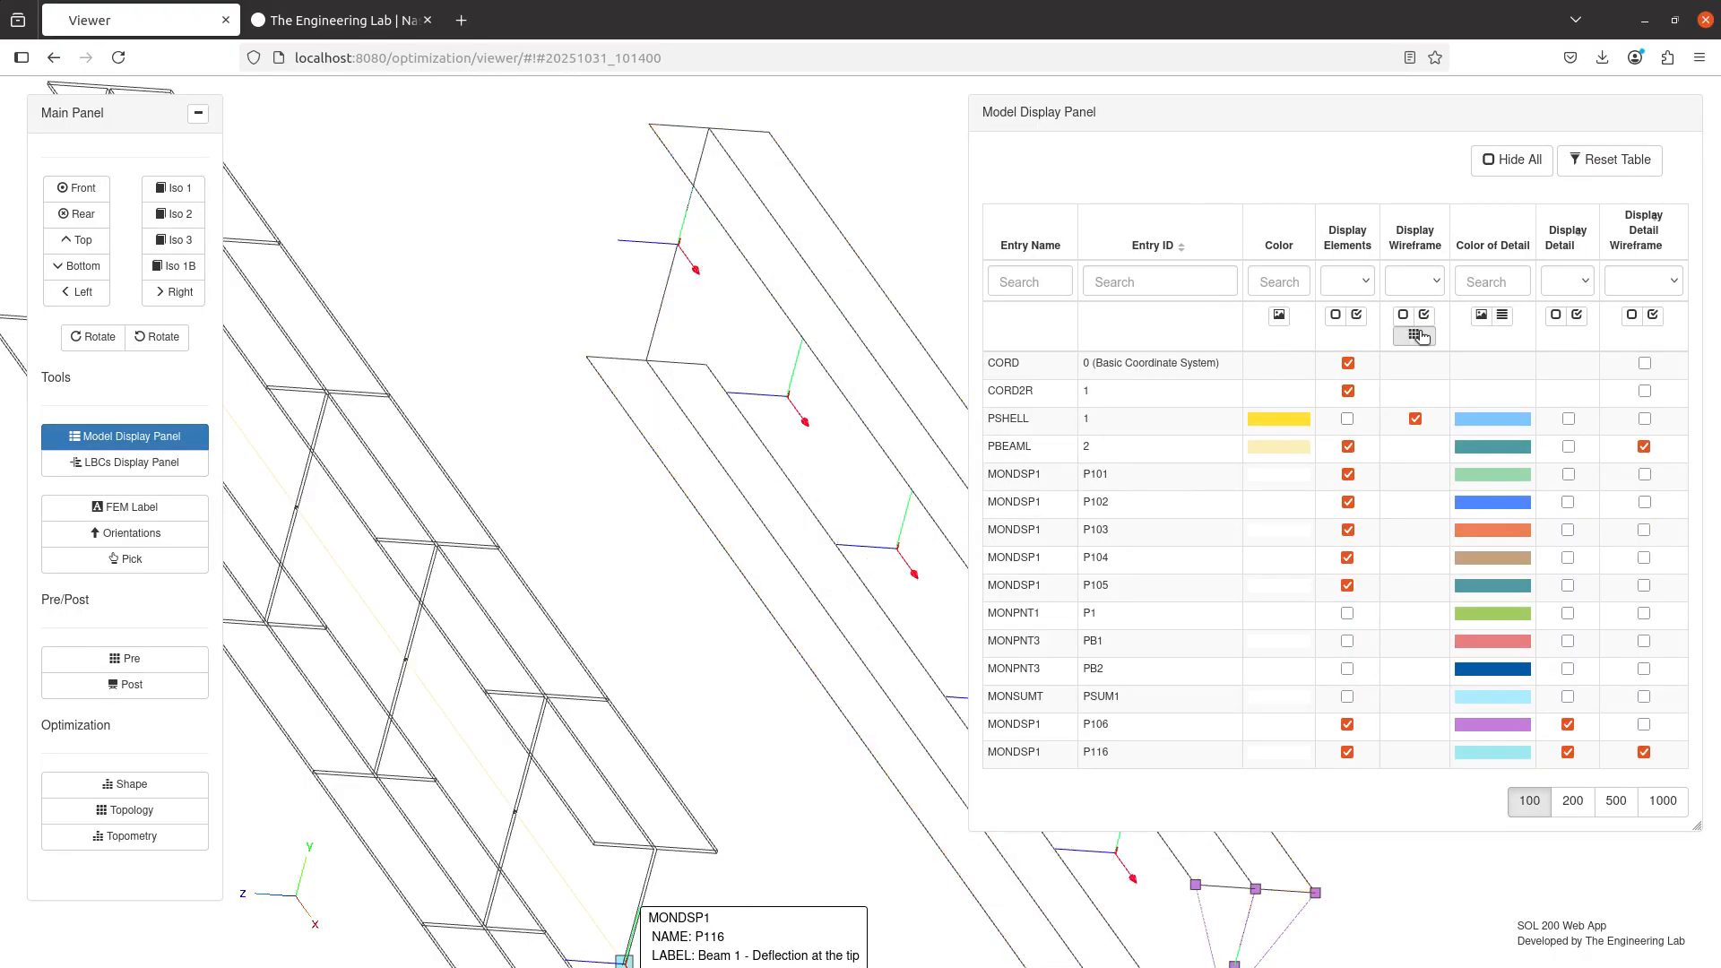
# - Return to the post results and examine the ELARES_TY values at the monitor points along the shell beam
pyautogui.click(149, 686)
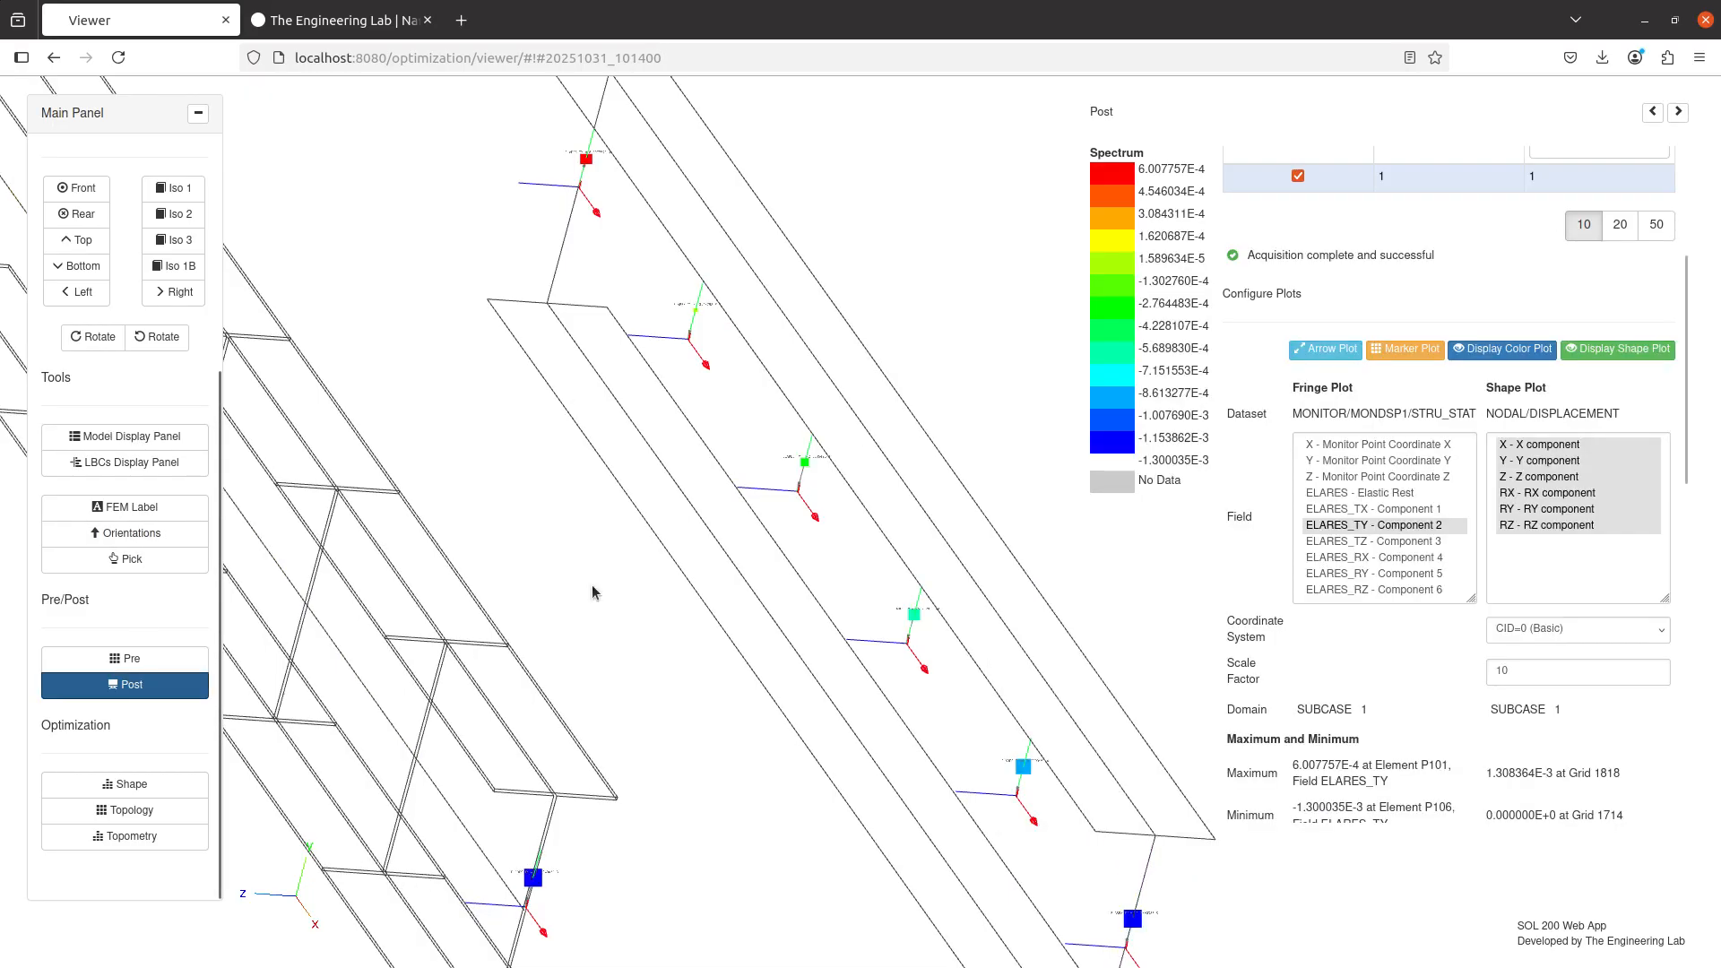
pyautogui.moveTo(777, 493); pyautogui.dragTo(733, 473)
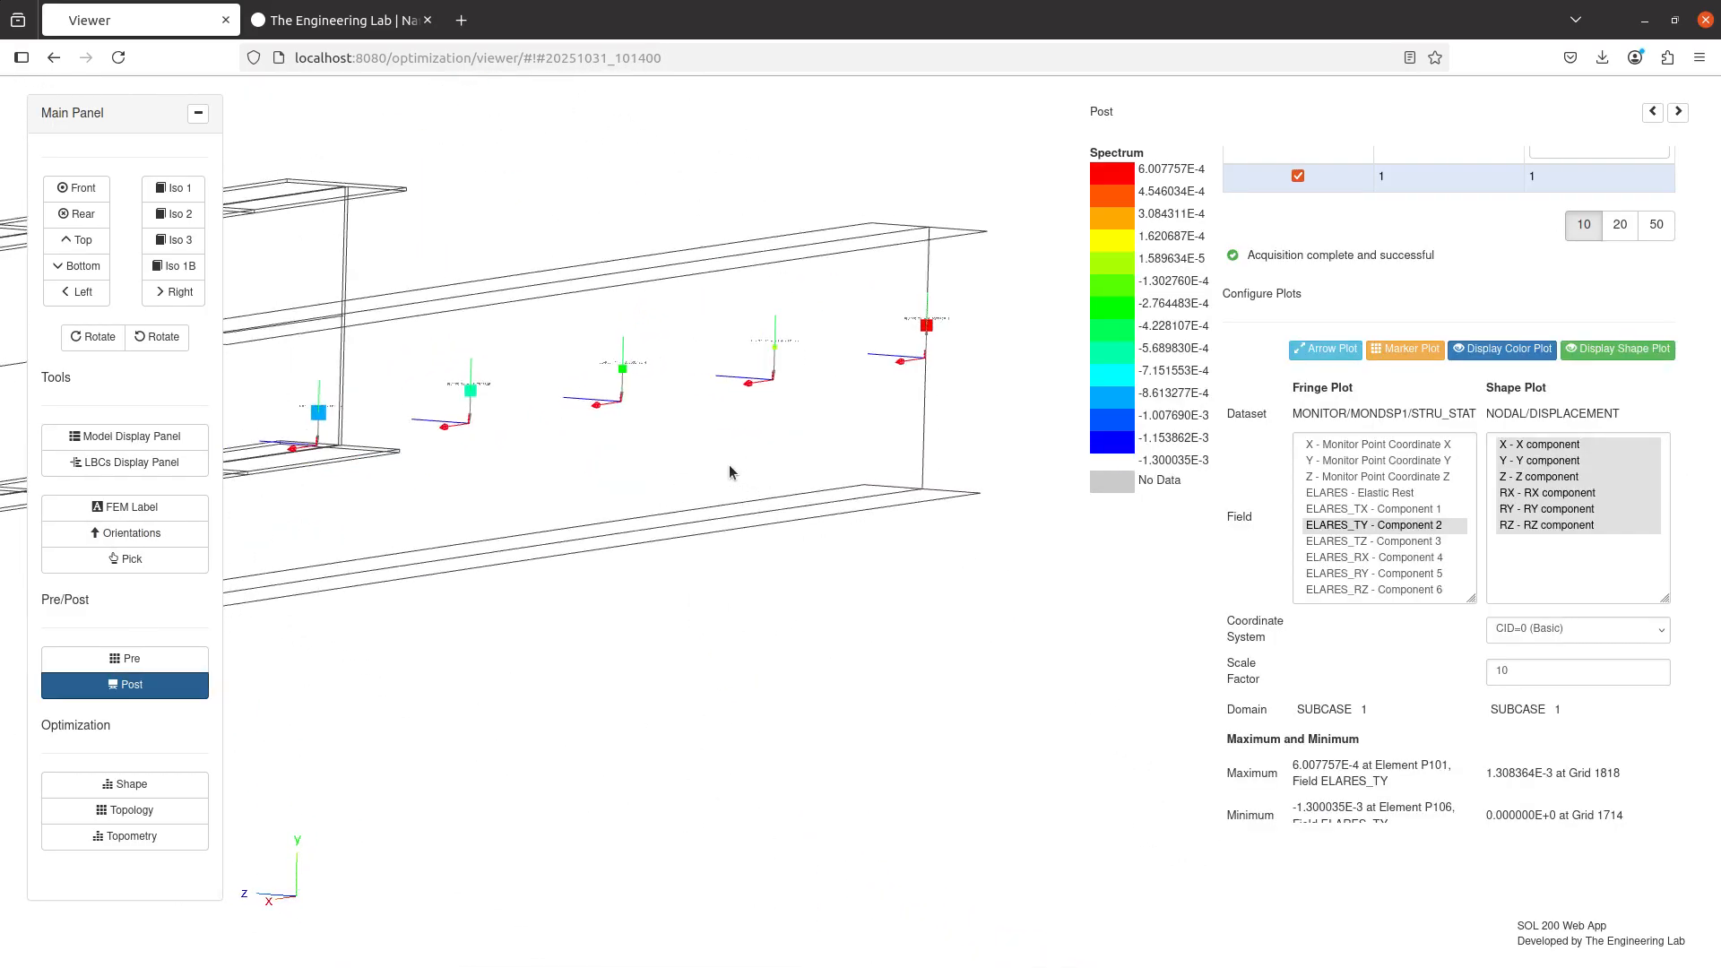
pyautogui.moveTo(619, 448); pyautogui.dragTo(953, 562)
pyautogui.scroll(5, 953, 561)
pyautogui.moveTo(493, 533); pyautogui.dragTo(847, 561)
pyautogui.scroll(6, 845, 561)
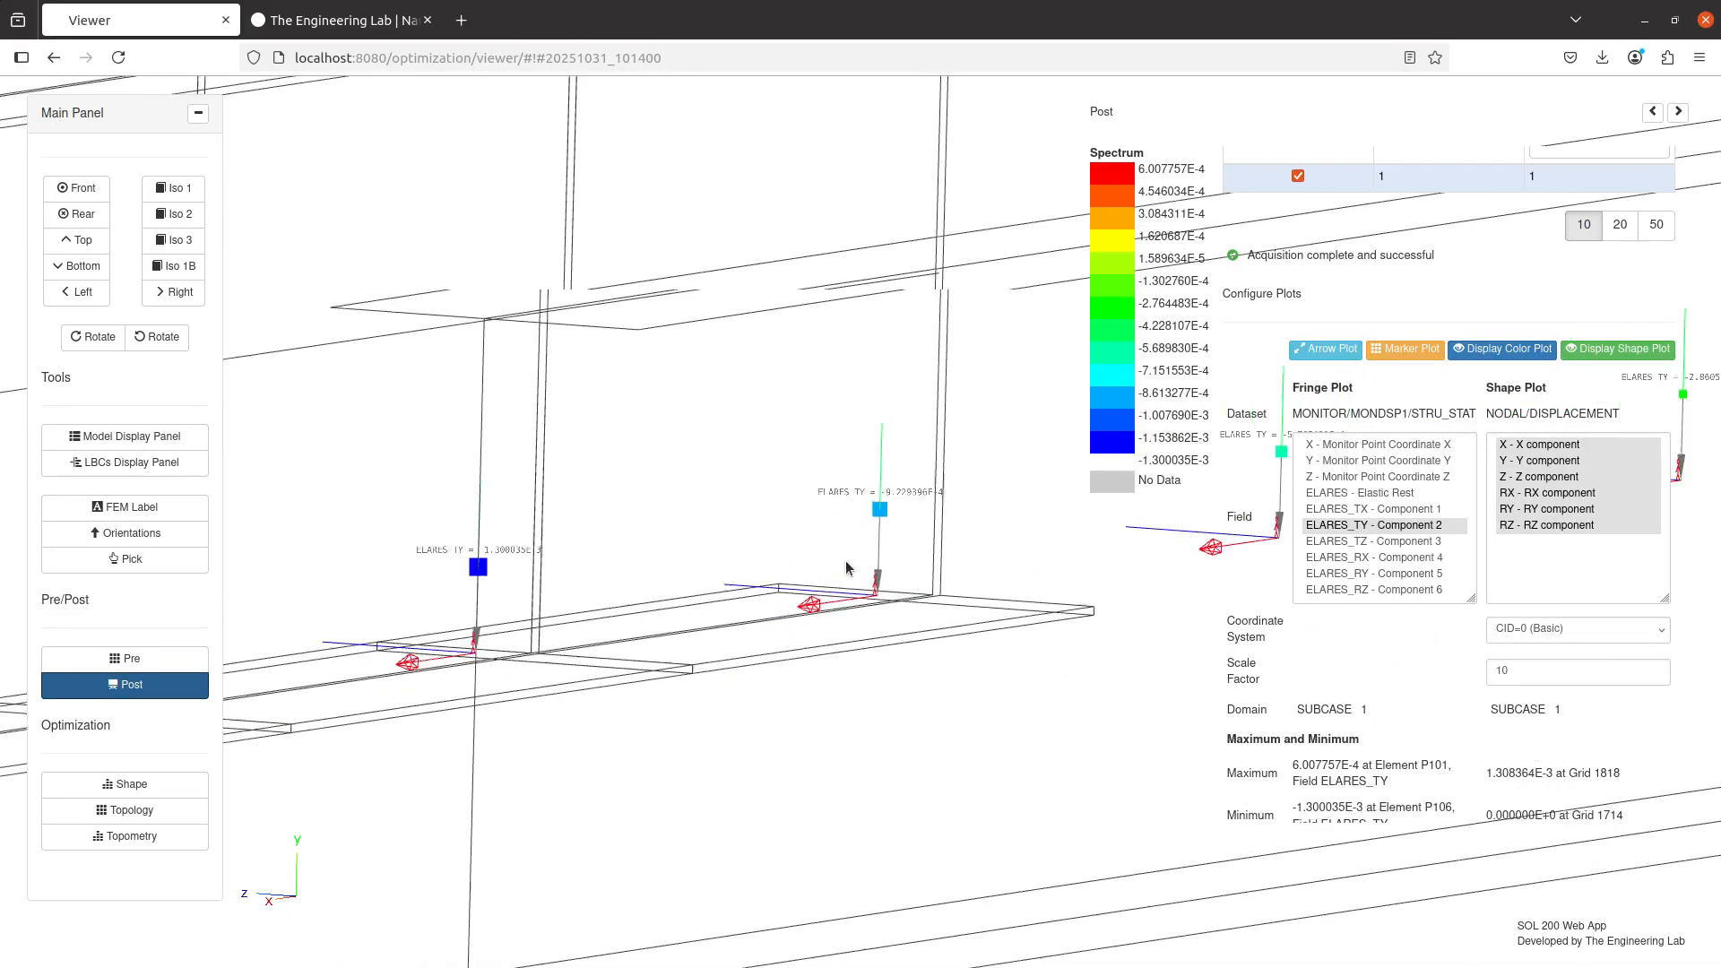
pyautogui.moveTo(665, 536)
pyautogui.mouseDown()
pyautogui.moveTo(812, 543)
pyautogui.moveTo(340, 604)
pyautogui.mouseUp()
pyautogui.scroll(3, 812, 544)
pyautogui.moveTo(766, 579); pyautogui.dragTo(320, 607)
pyautogui.moveTo(803, 513); pyautogui.dragTo(466, 570)
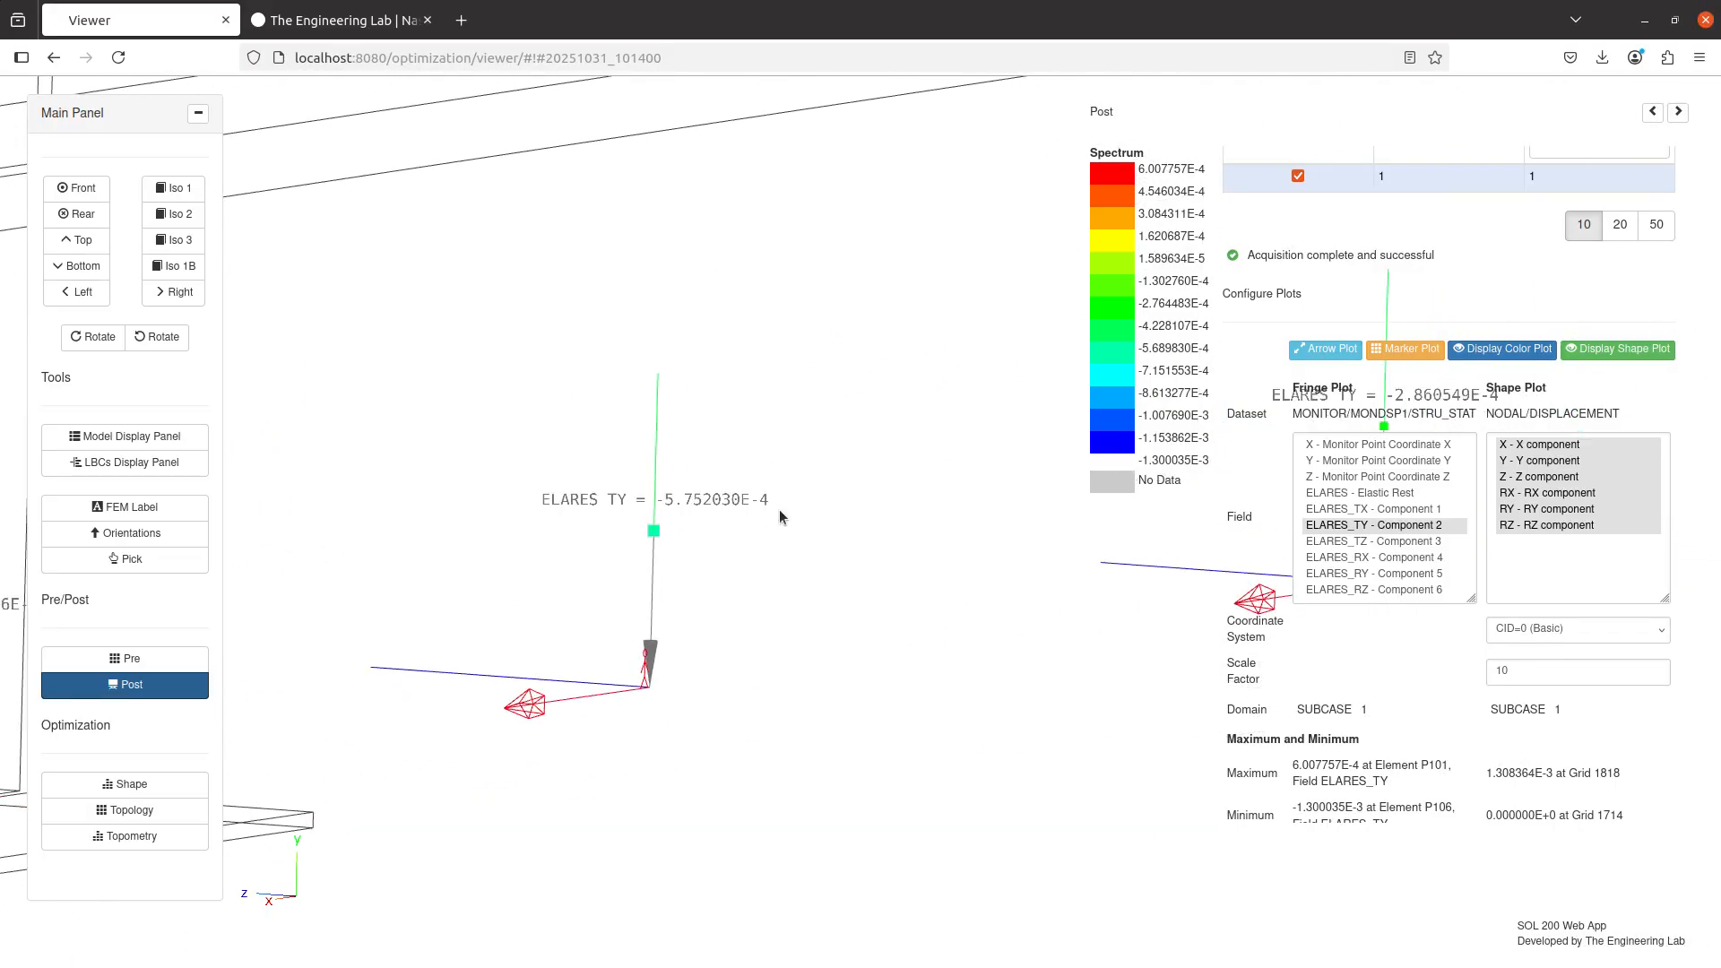
pyautogui.moveTo(932, 495); pyautogui.dragTo(365, 572)
pyautogui.moveTo(877, 572)
pyautogui.mouseDown()
pyautogui.moveTo(523, 615)
pyautogui.moveTo(465, 643)
pyautogui.mouseUp()
pyautogui.scroll(-5, 714, 598)
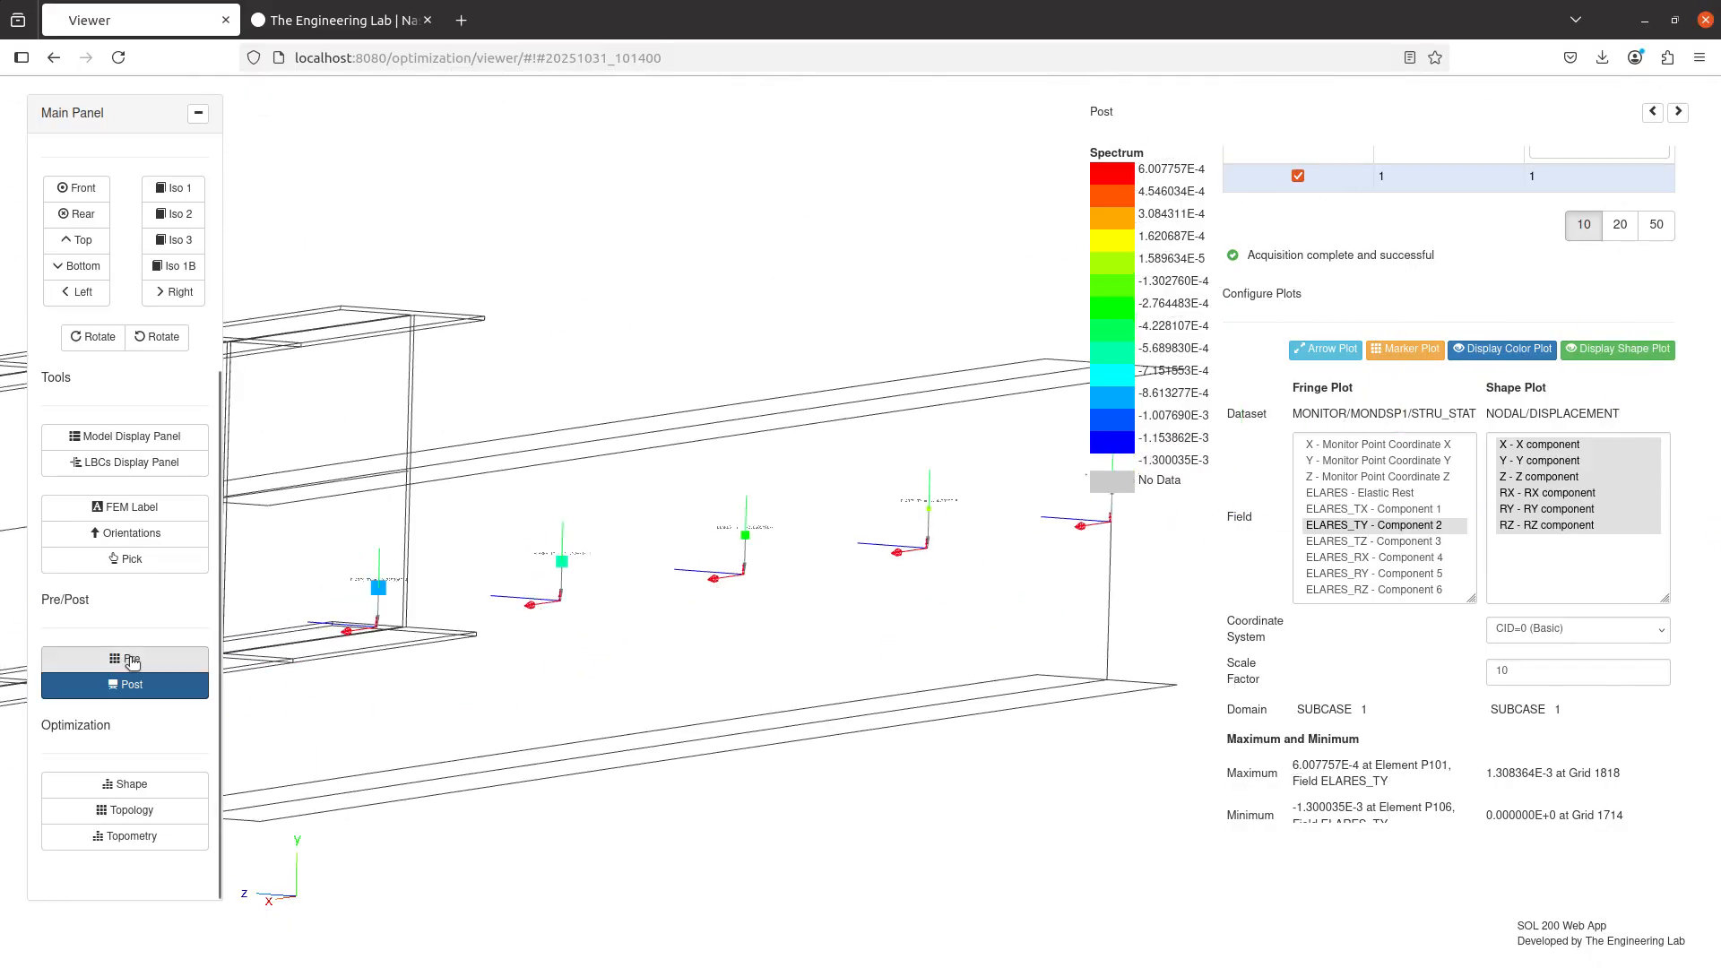
# - Open model.h5 from the job's remote results files in the HDF5 Explorer
pyautogui.click(184, 658)
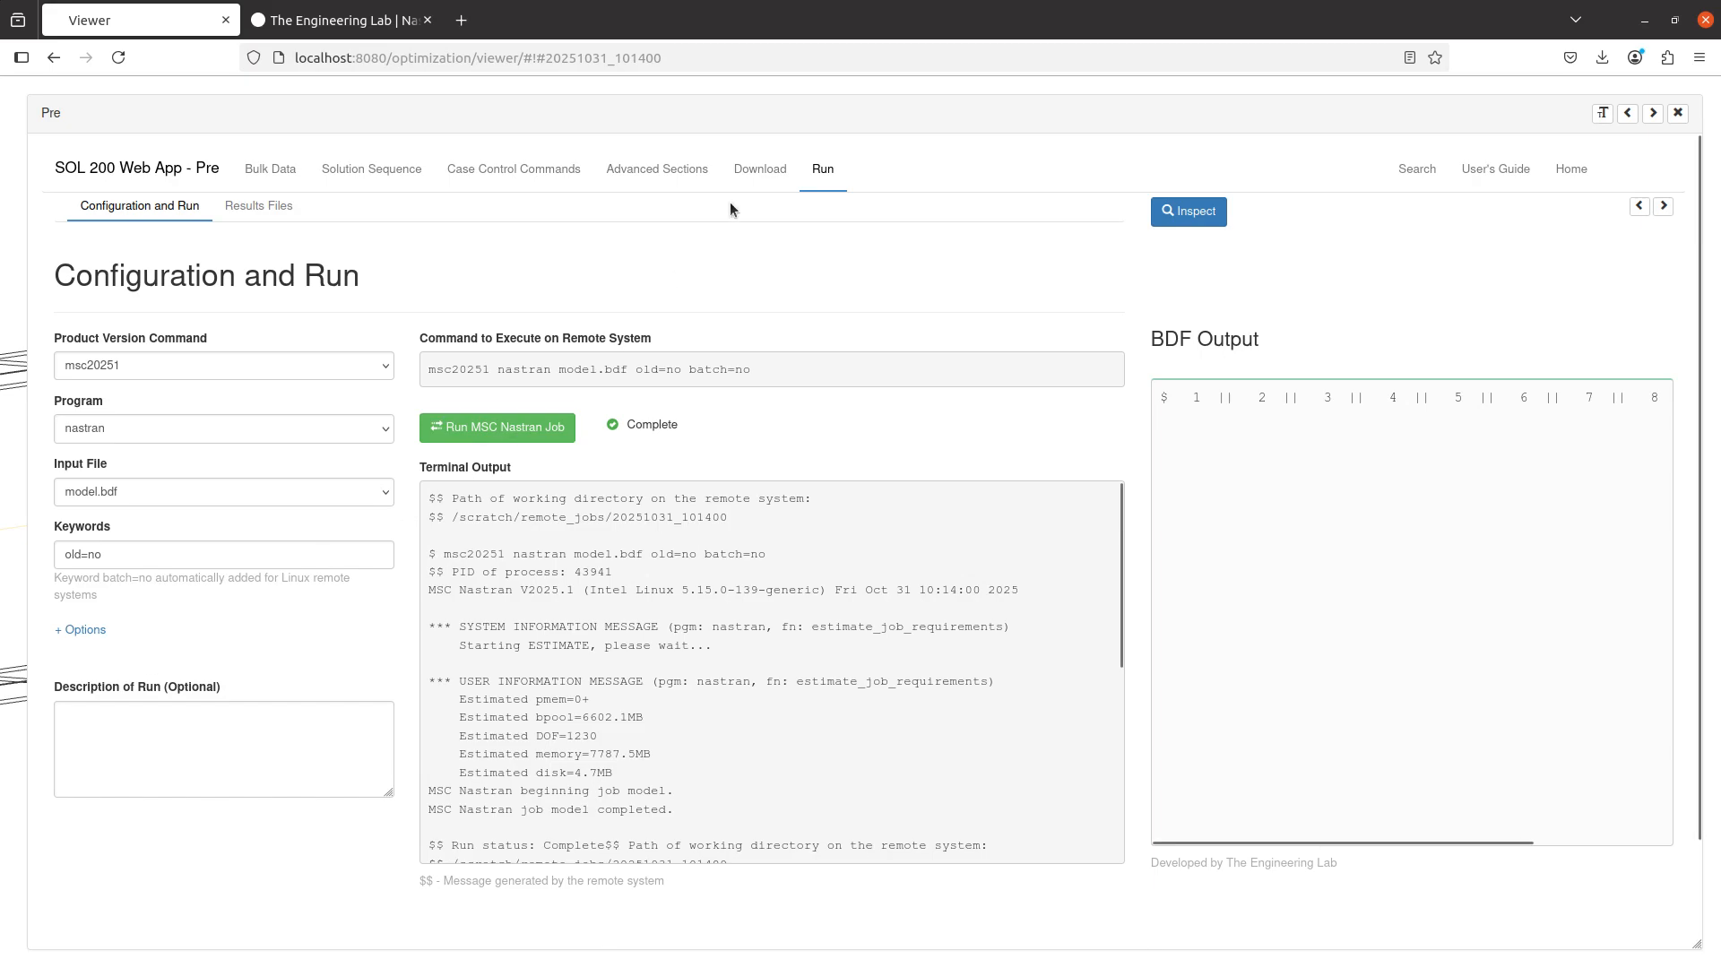
pyautogui.click(259, 206)
pyautogui.scroll(-10, 92, 567)
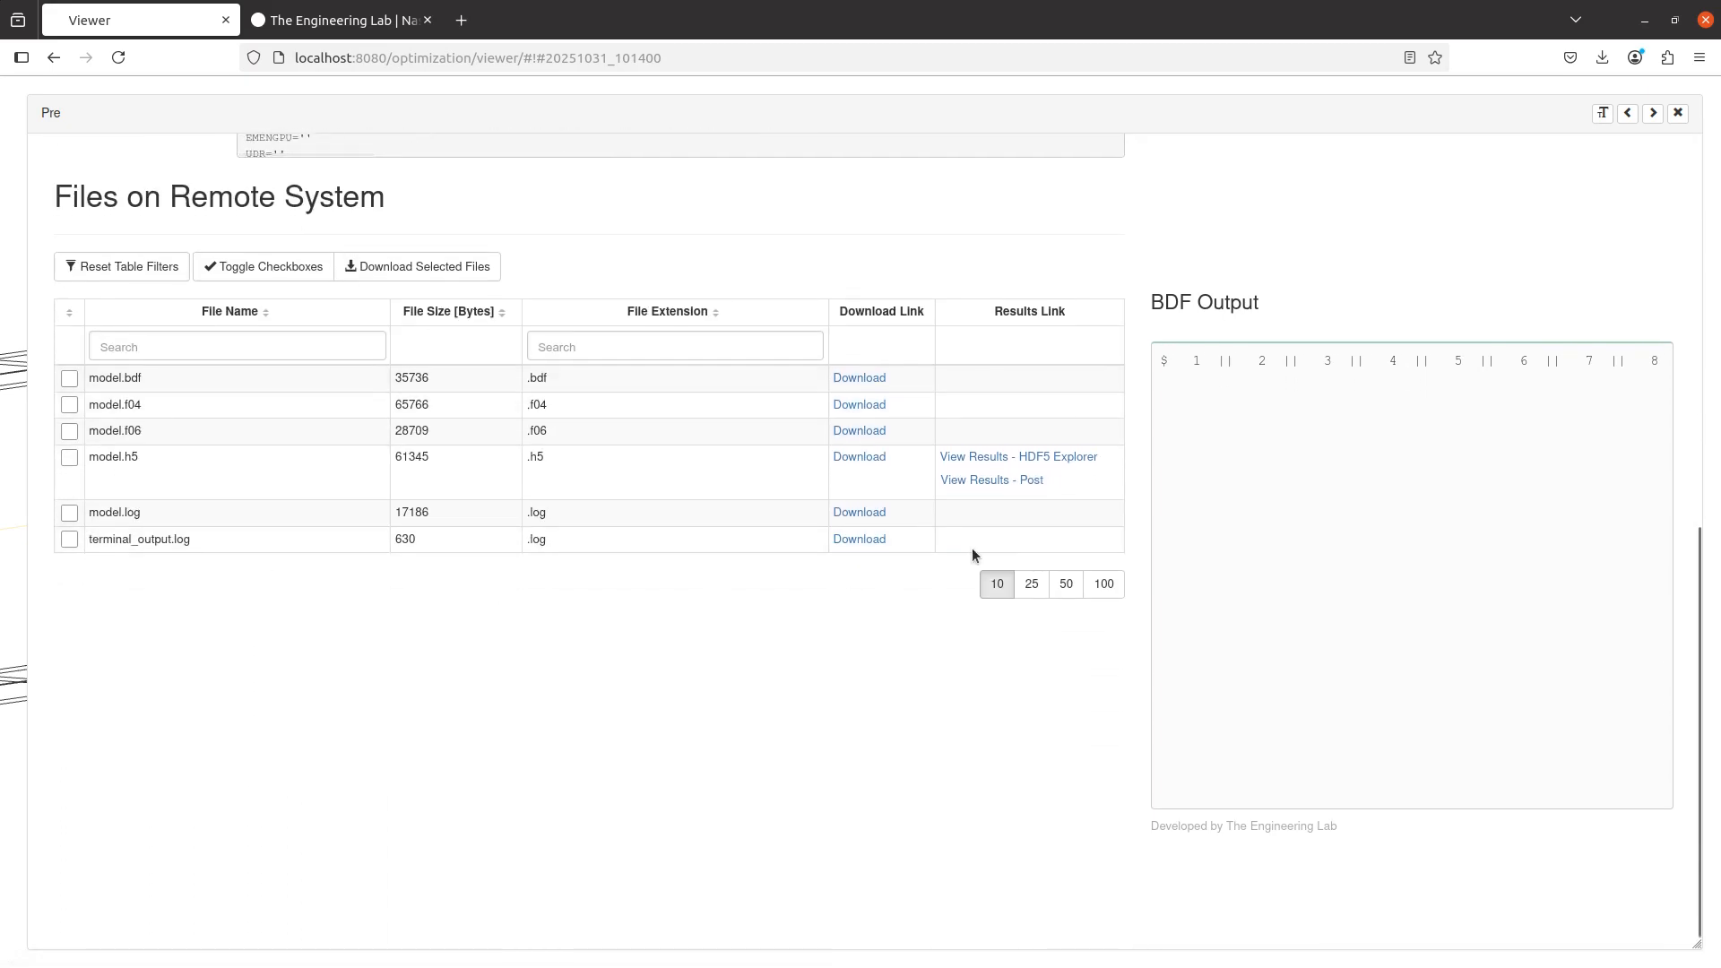
pyautogui.click(975, 459)
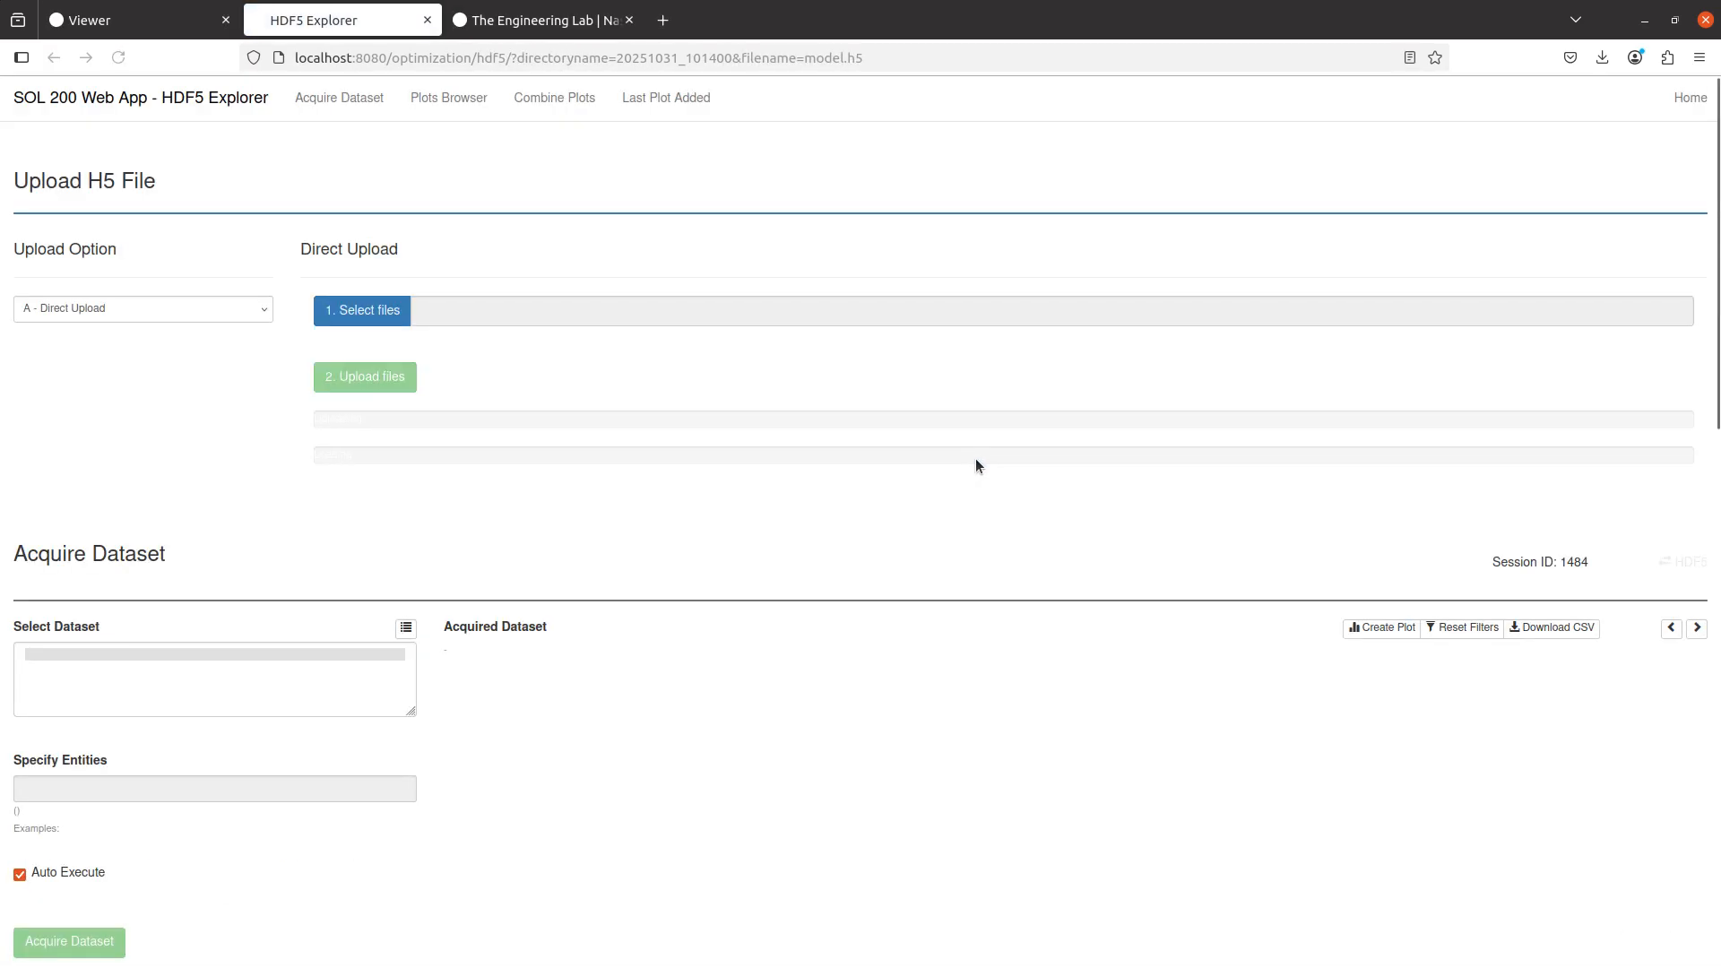
# - Review the elastic displacement listings of monitor points P104 to P116 in model.f06 in Notepad++
pyautogui.click(144, 20)
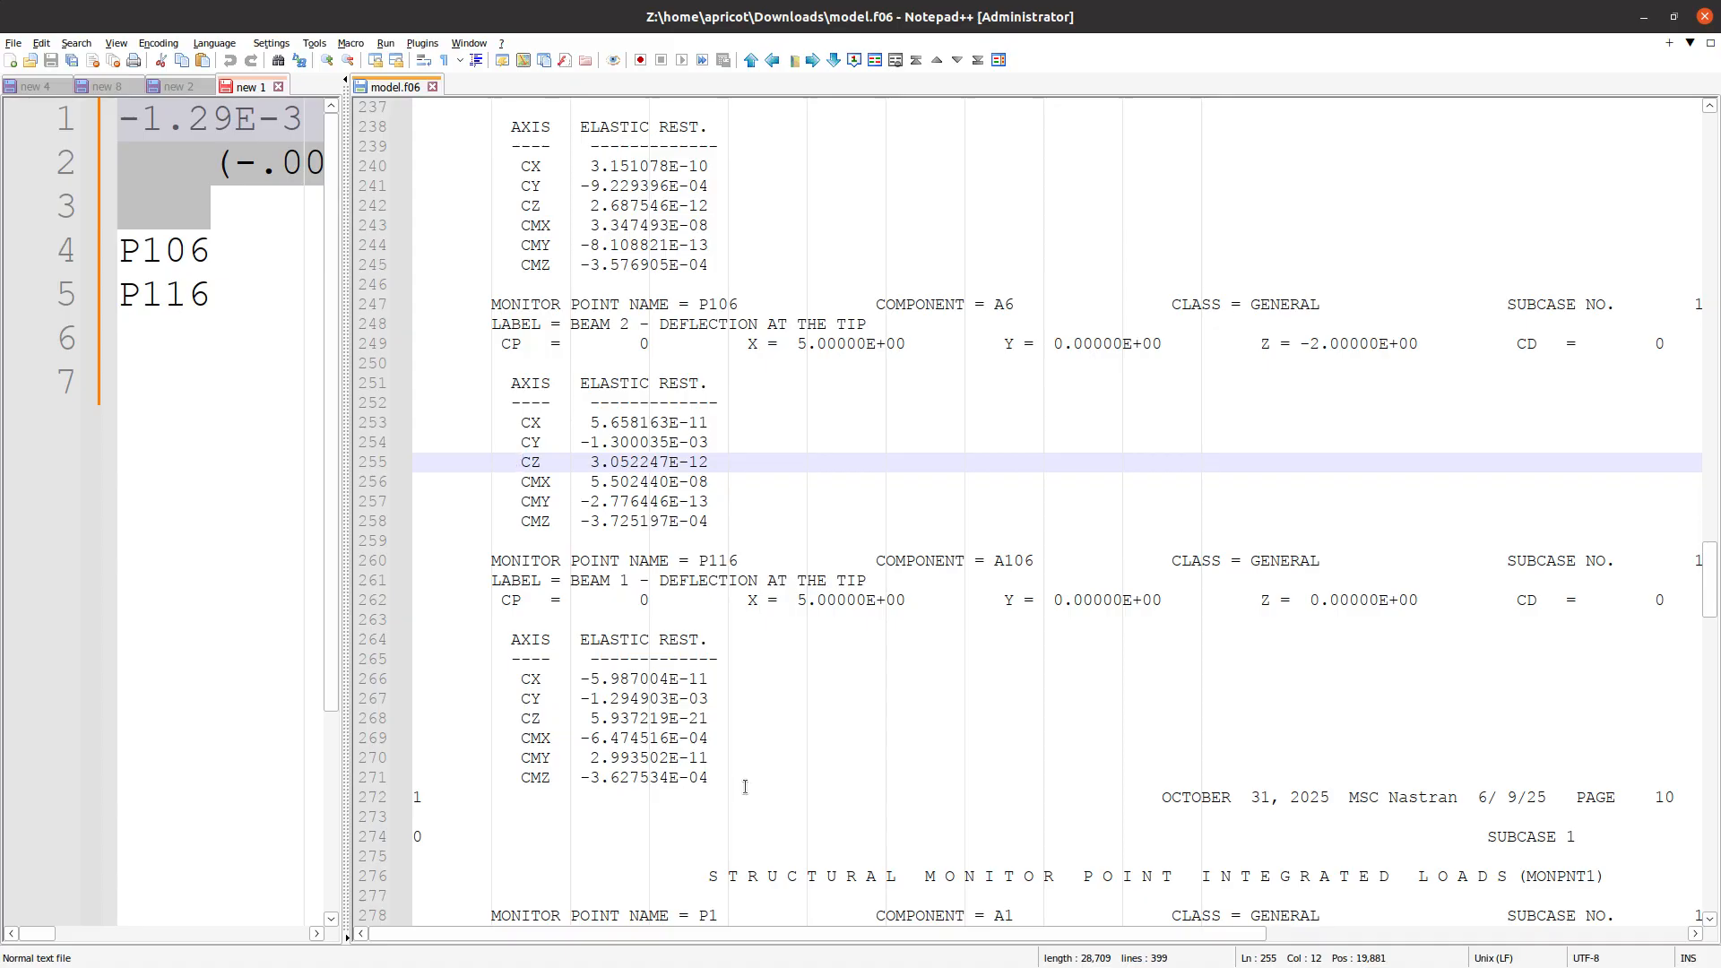
pyautogui.moveTo(745, 786); pyautogui.dragTo(411, 465)
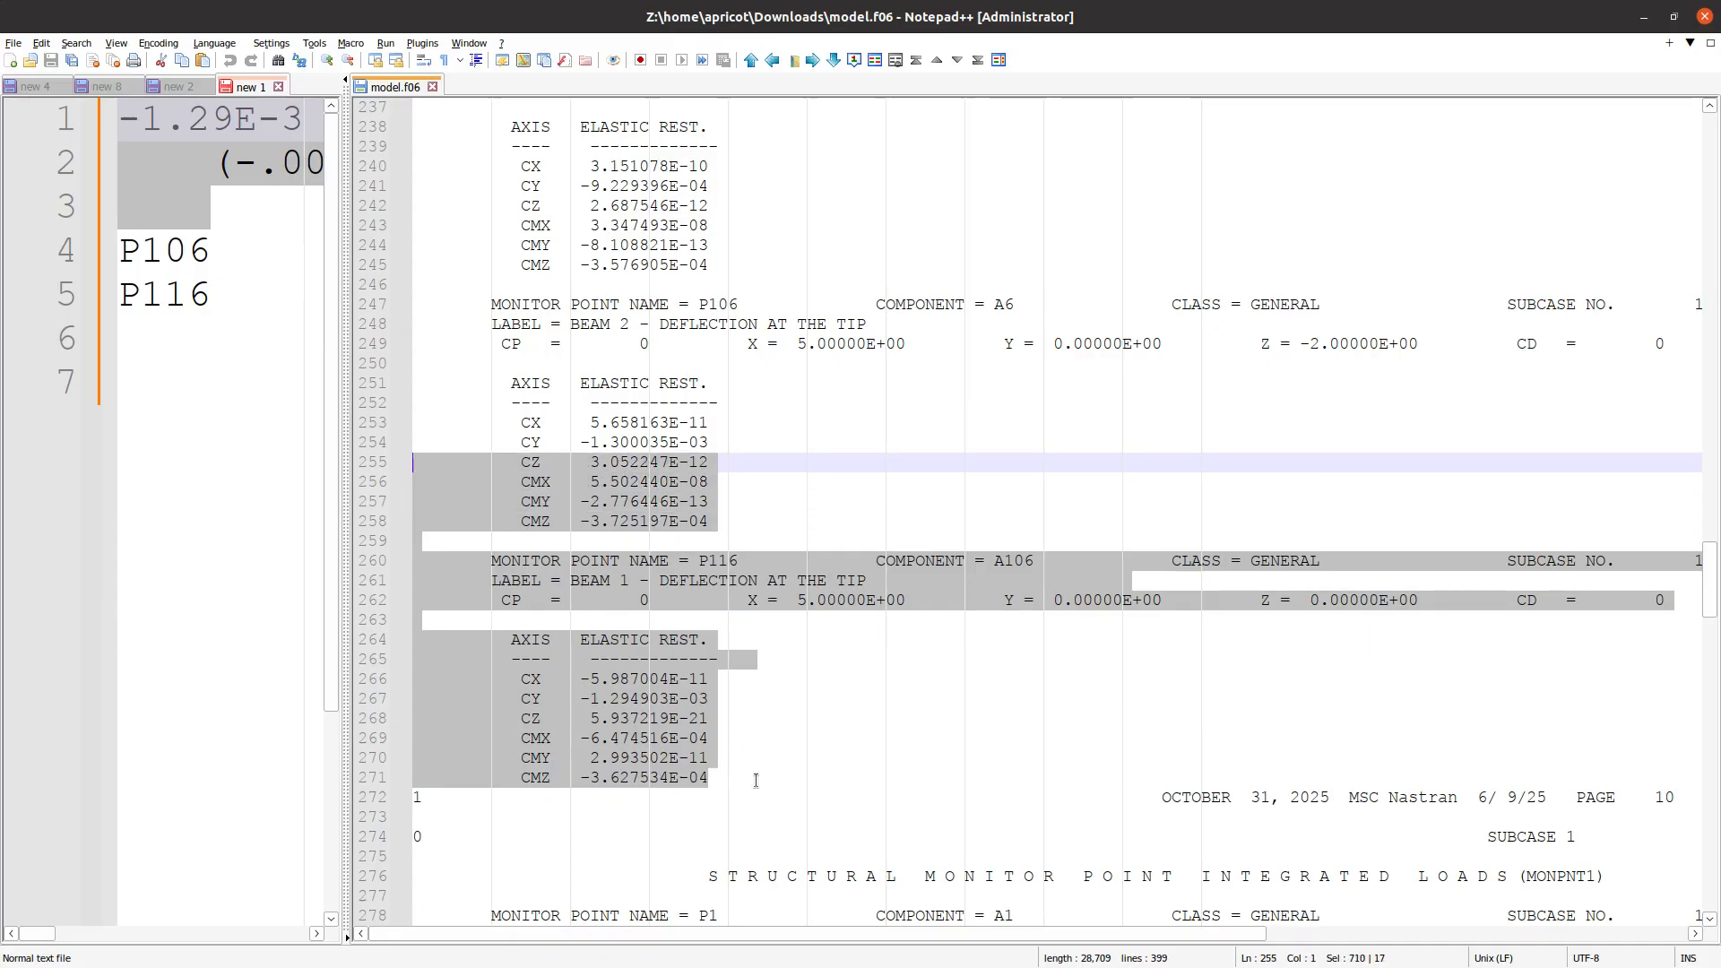
pyautogui.moveTo(756, 780); pyautogui.dragTo(445, 403)
pyautogui.scroll(5, 511, 475)
pyautogui.scroll(5, 509, 471)
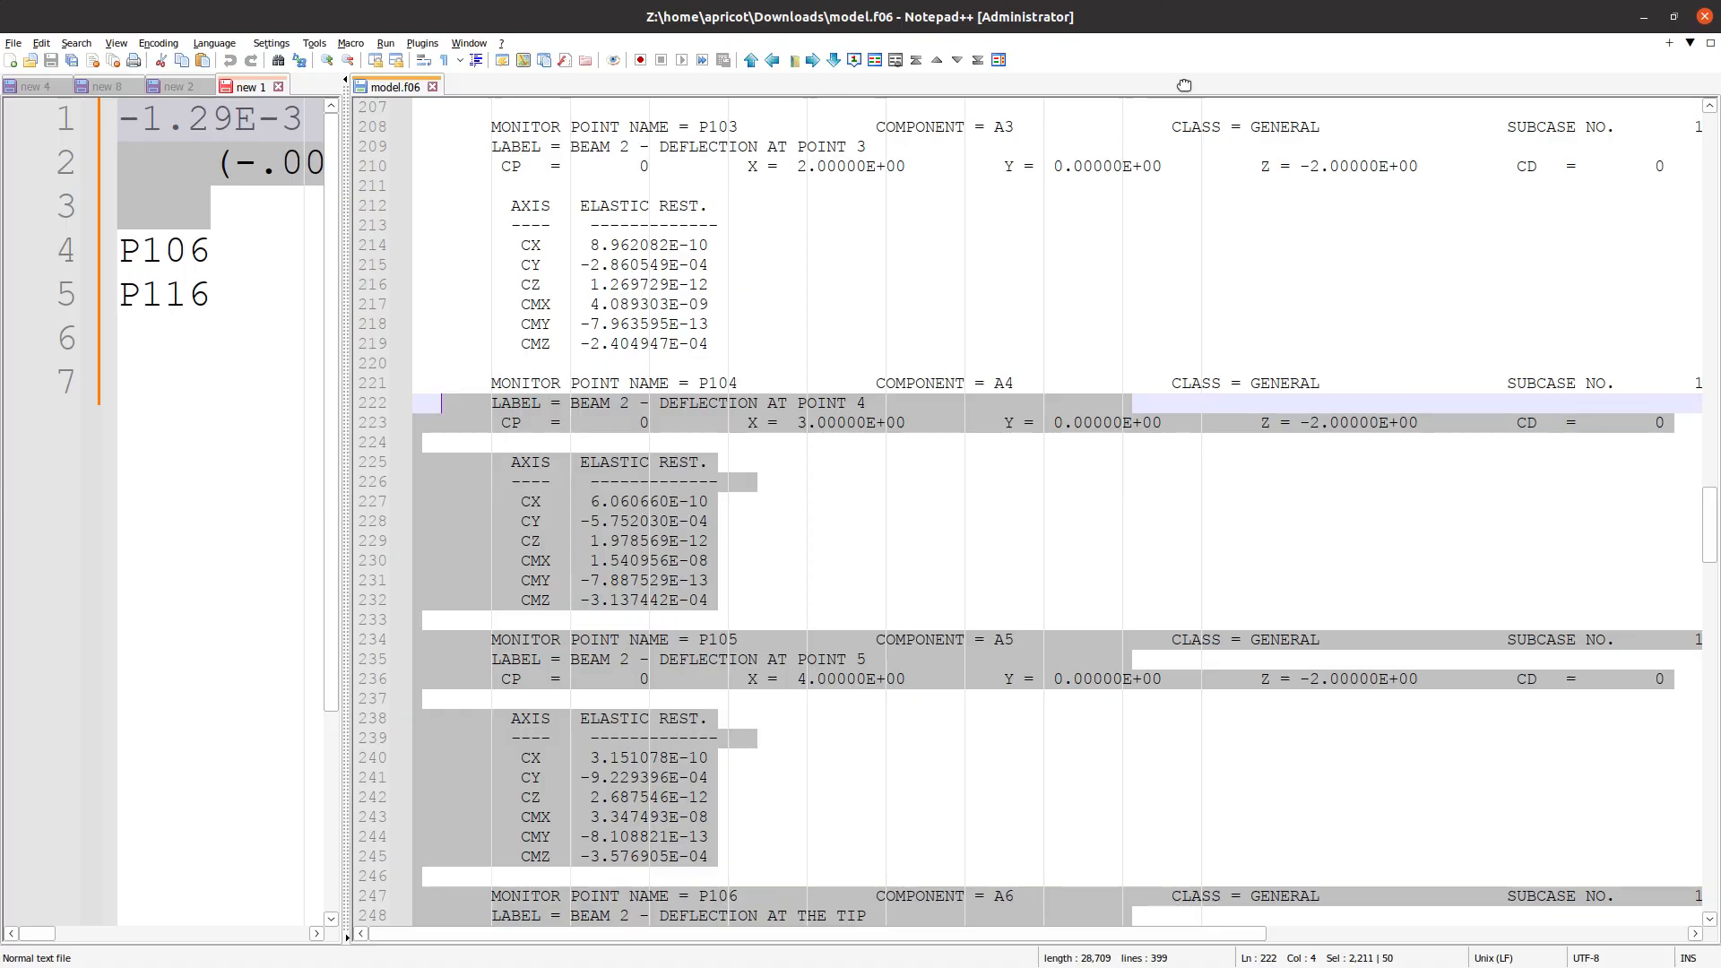
# - Return to the HDF5 Explorer and acquire the MONITOR/MONDSP1/STRU_STAT dataset for all monitor points
pyautogui.hotkey('alt', 'Tab')
pyautogui.scroll(10, 785, 637)
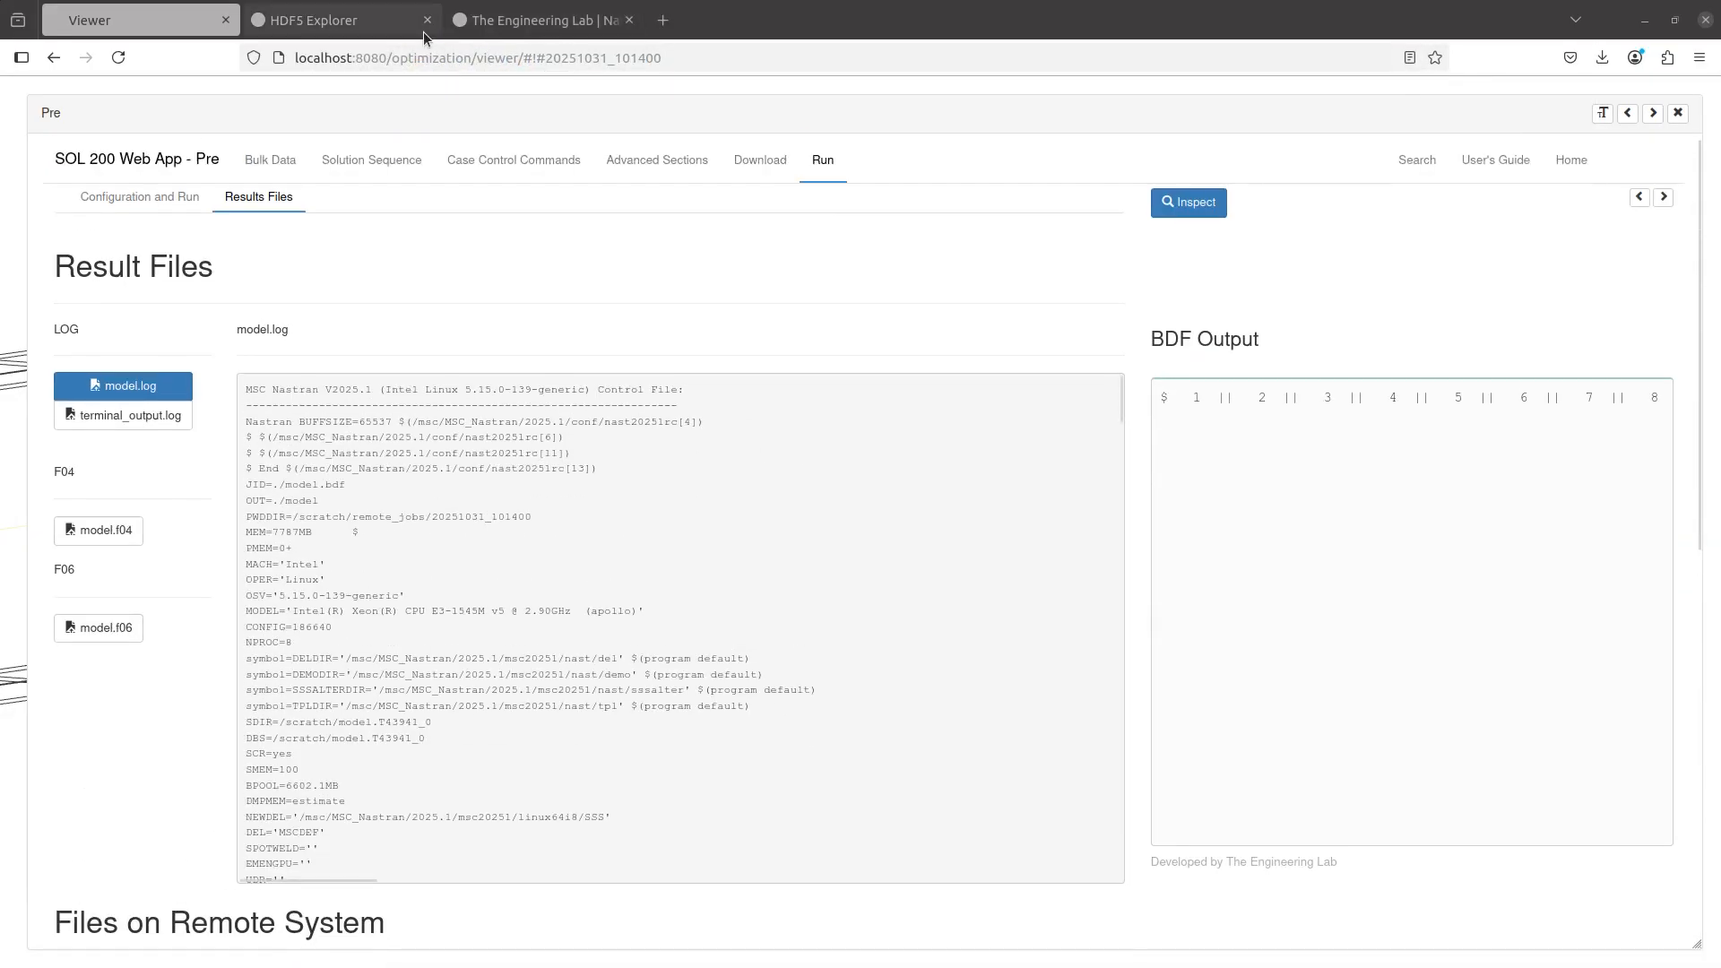
pyautogui.click(424, 35)
pyautogui.scroll(5, 624, 538)
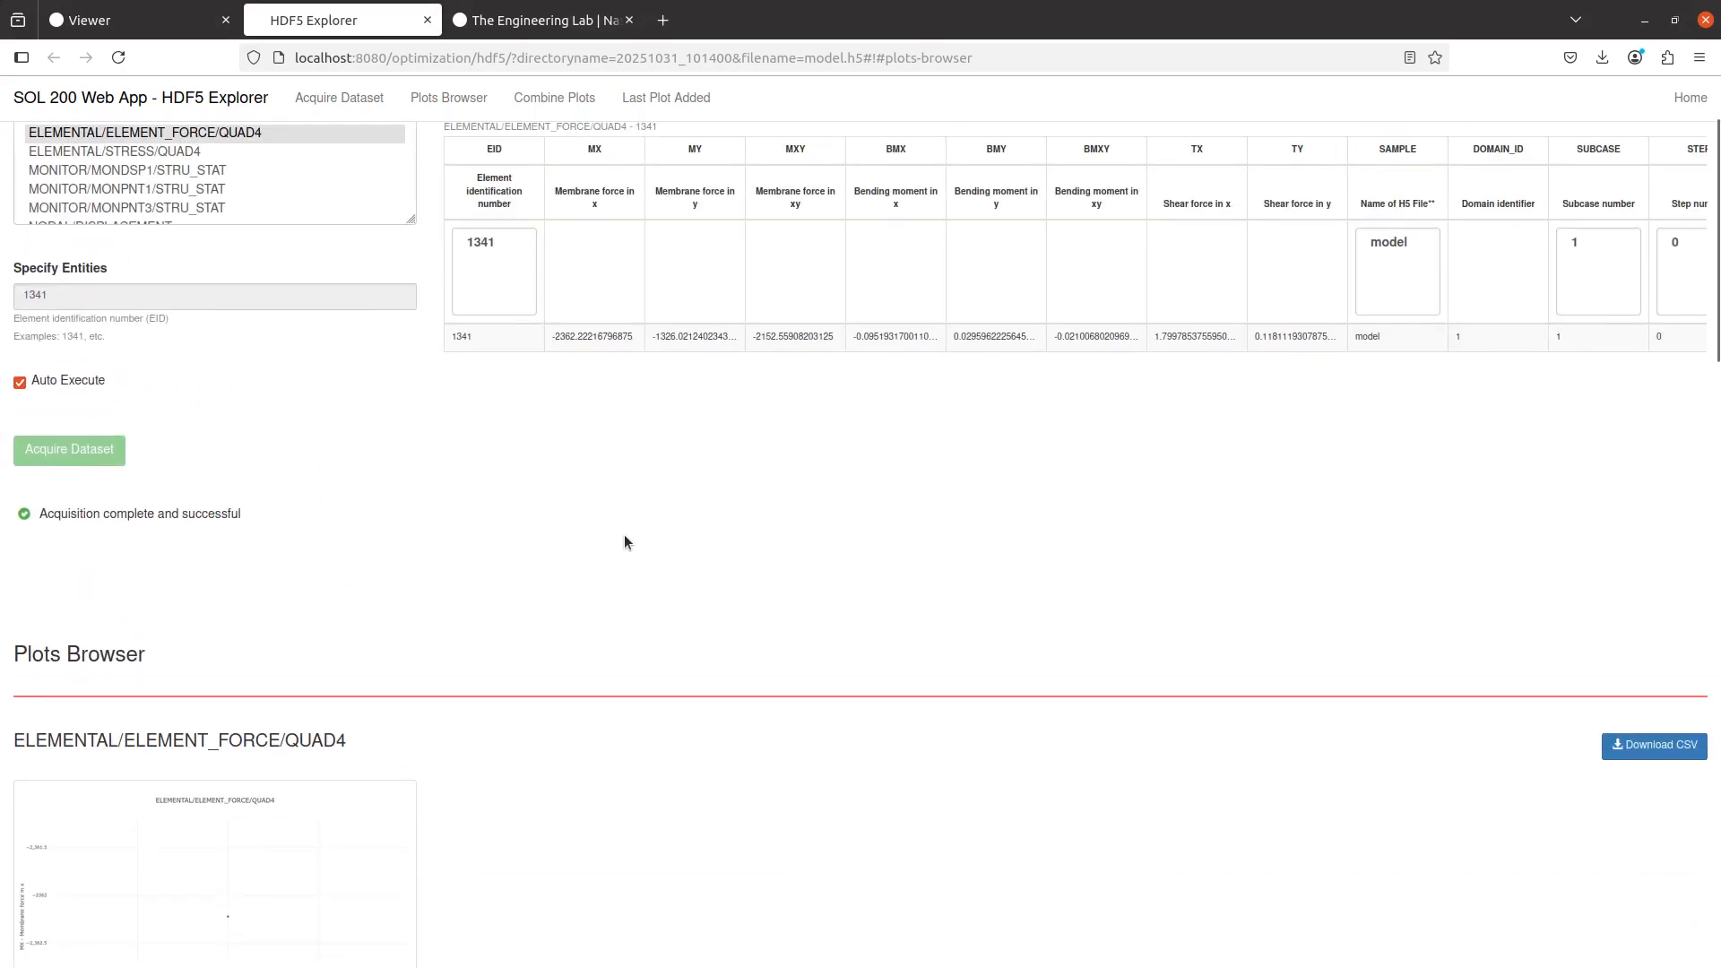
pyautogui.scroll(2, 625, 542)
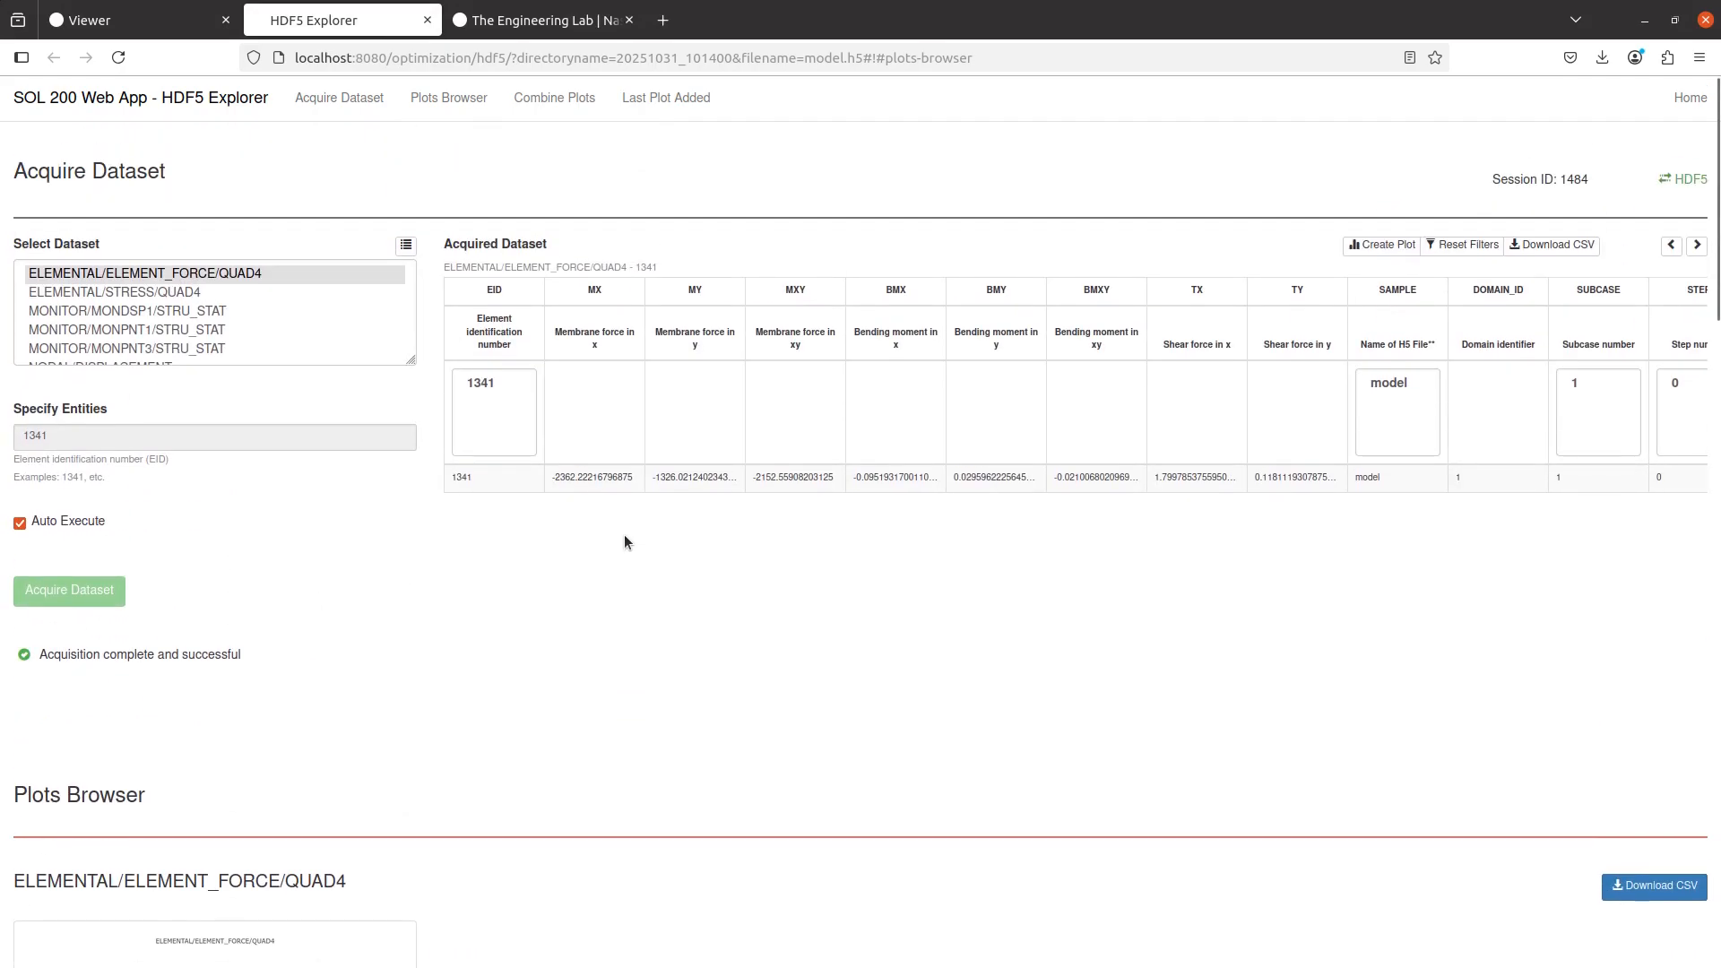
pyautogui.click(199, 312)
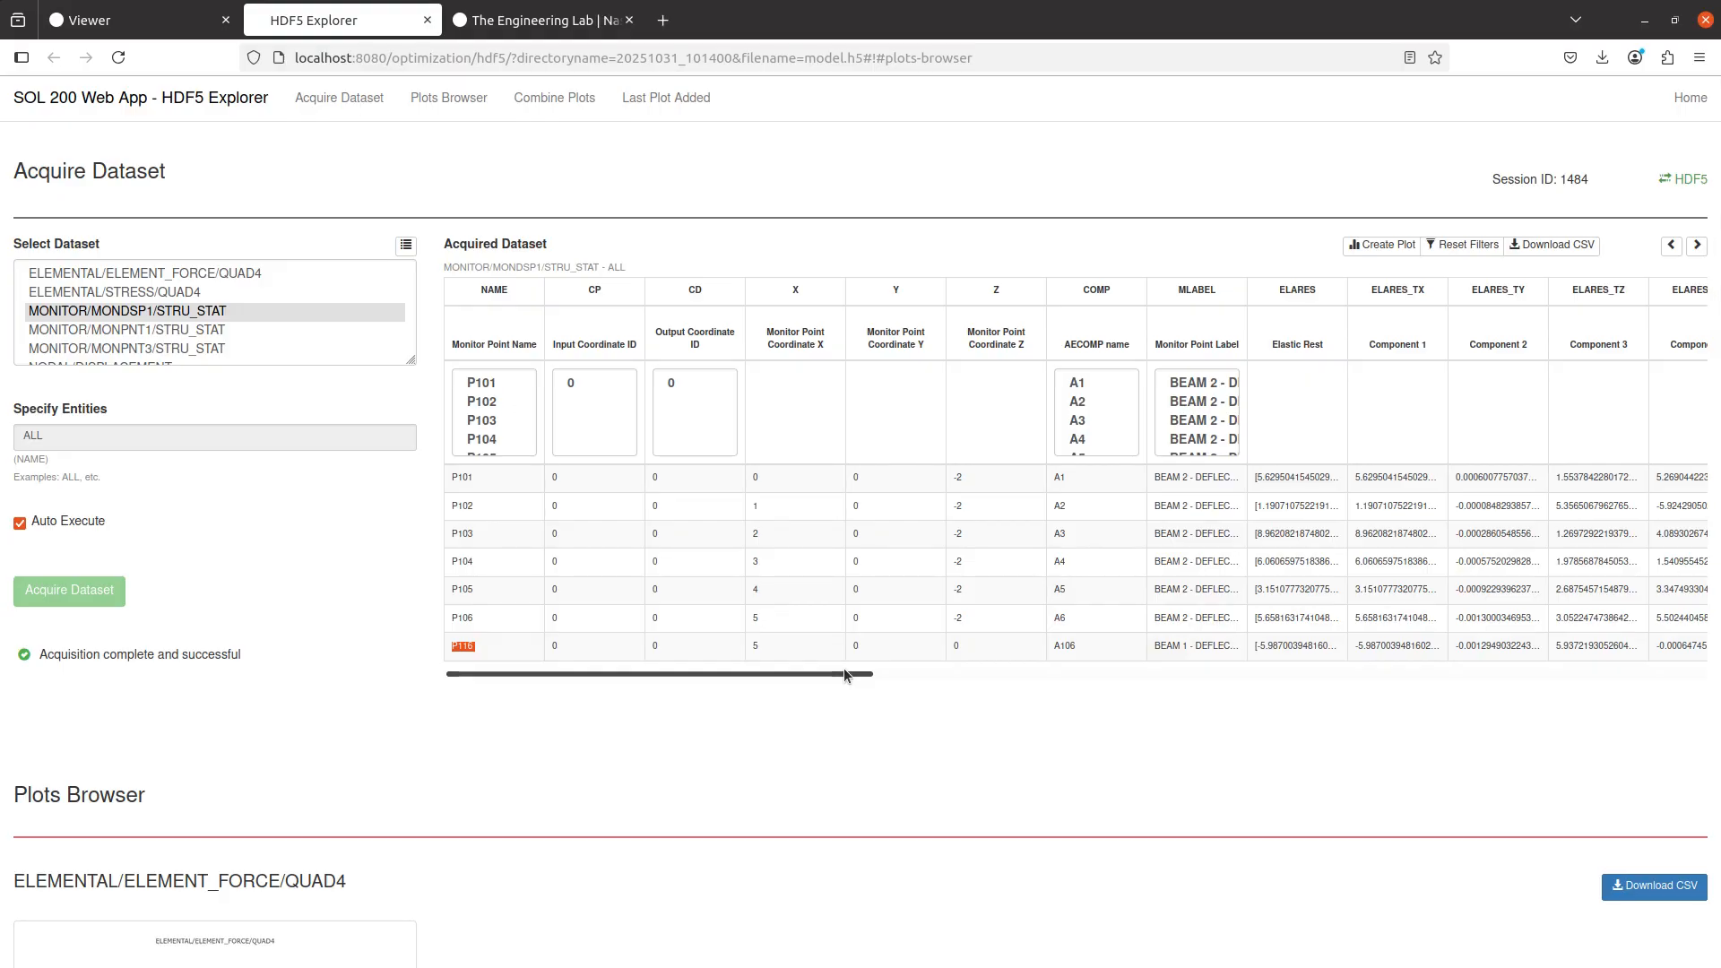
pyautogui.hscroll(3, 826, 627)
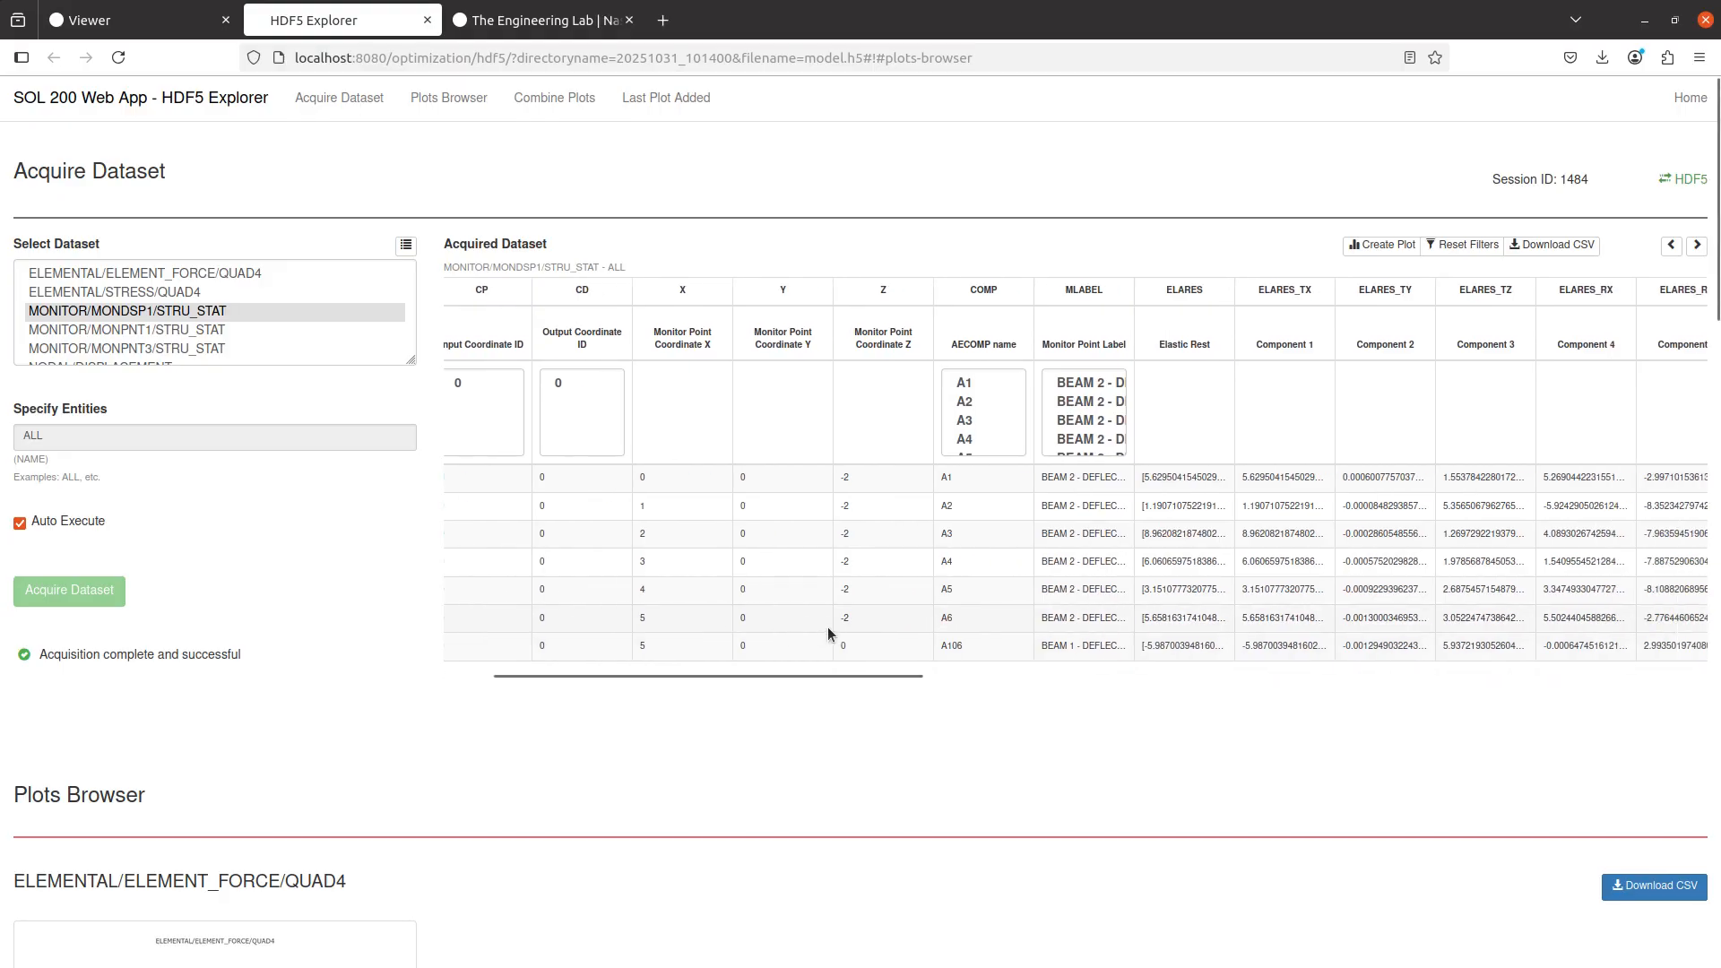
# - Create a plot from the MONDSP1 dataset and change its plot type to Bar Chart
pyautogui.click(1381, 254)
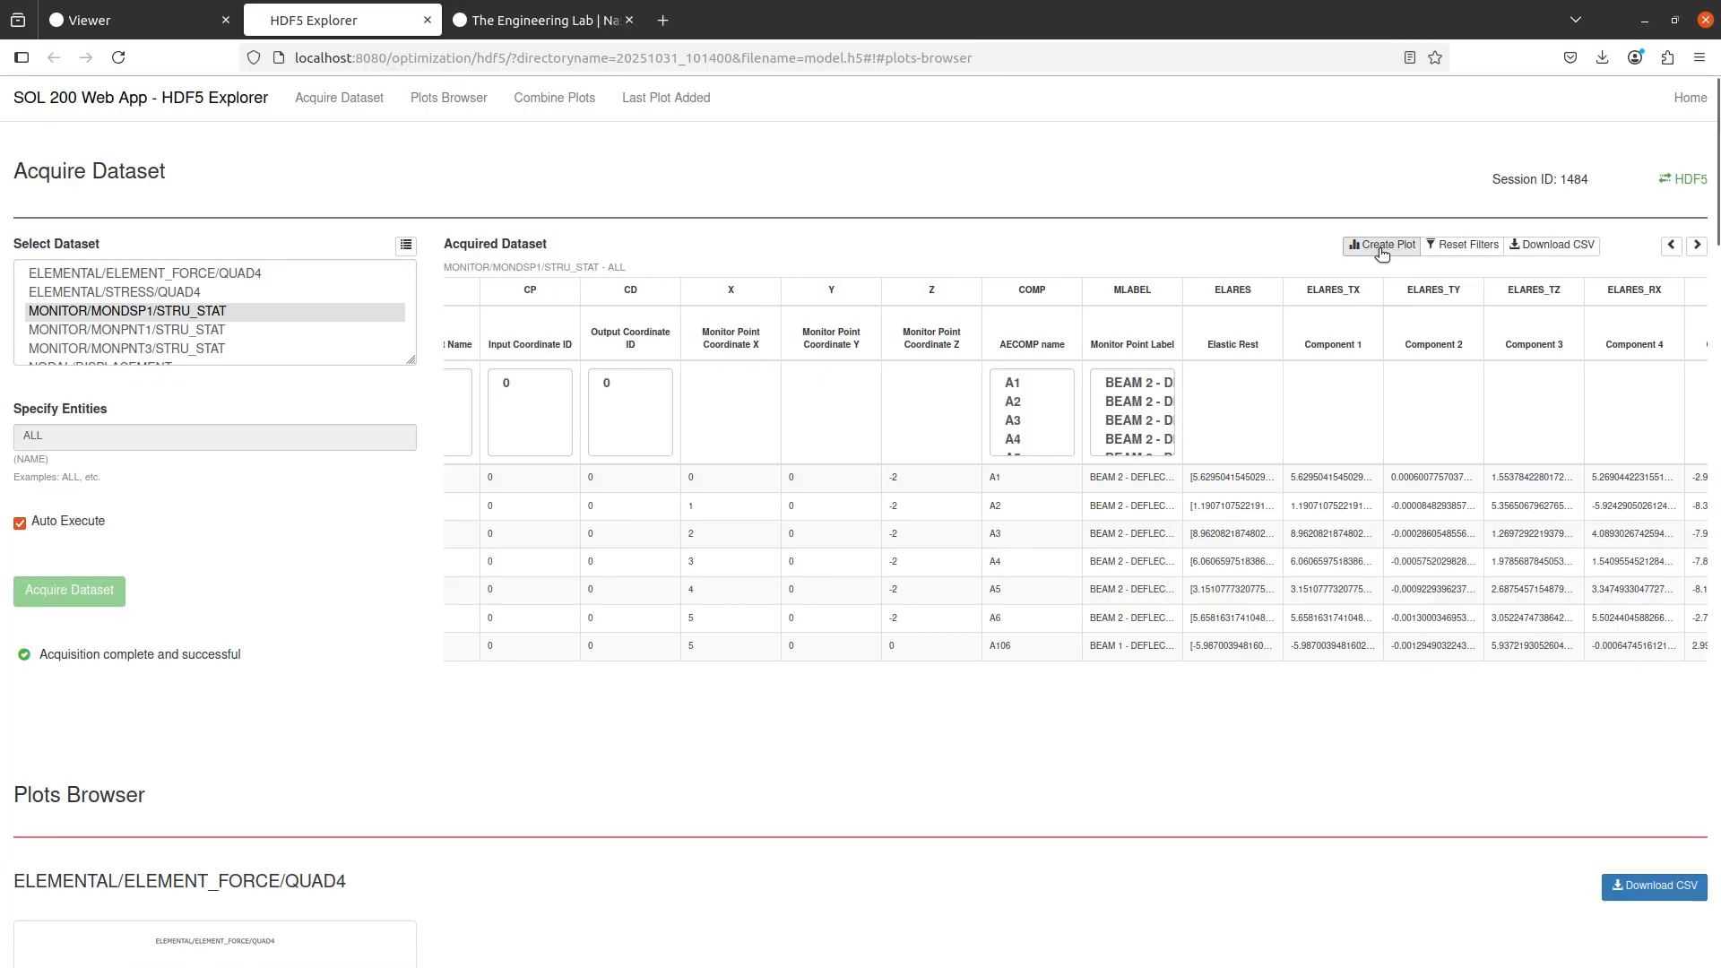
pyautogui.click(668, 100)
pyautogui.click(76, 372)
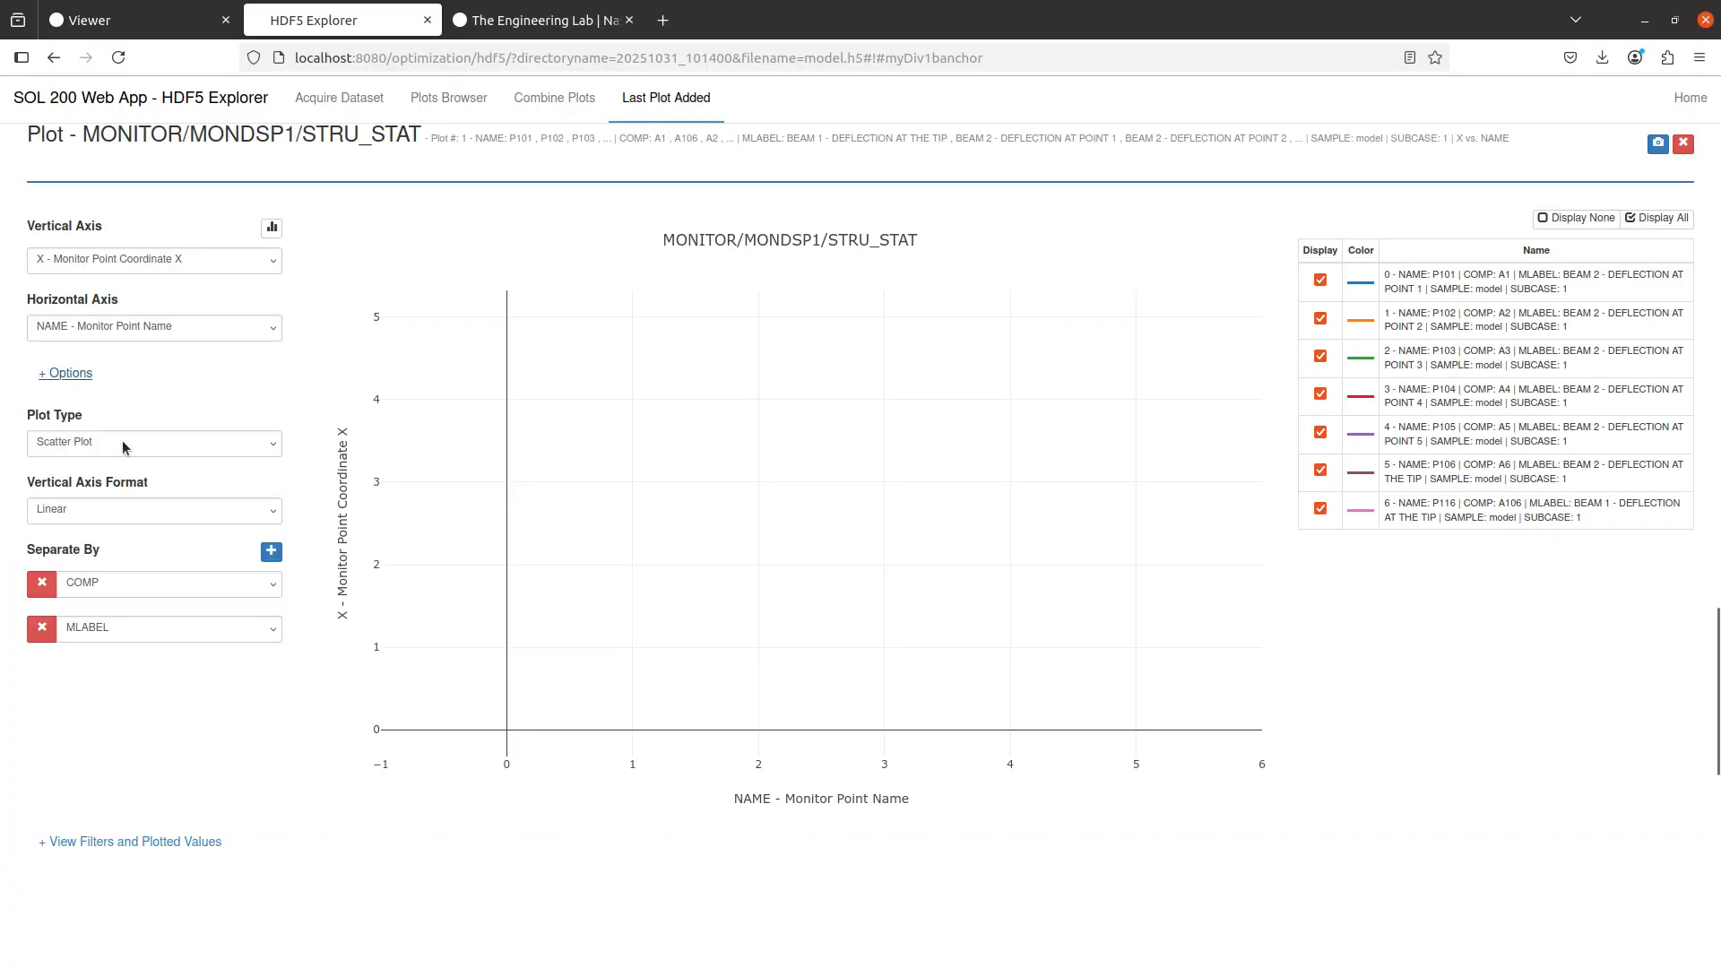
pyautogui.click(121, 445)
pyautogui.click(111, 484)
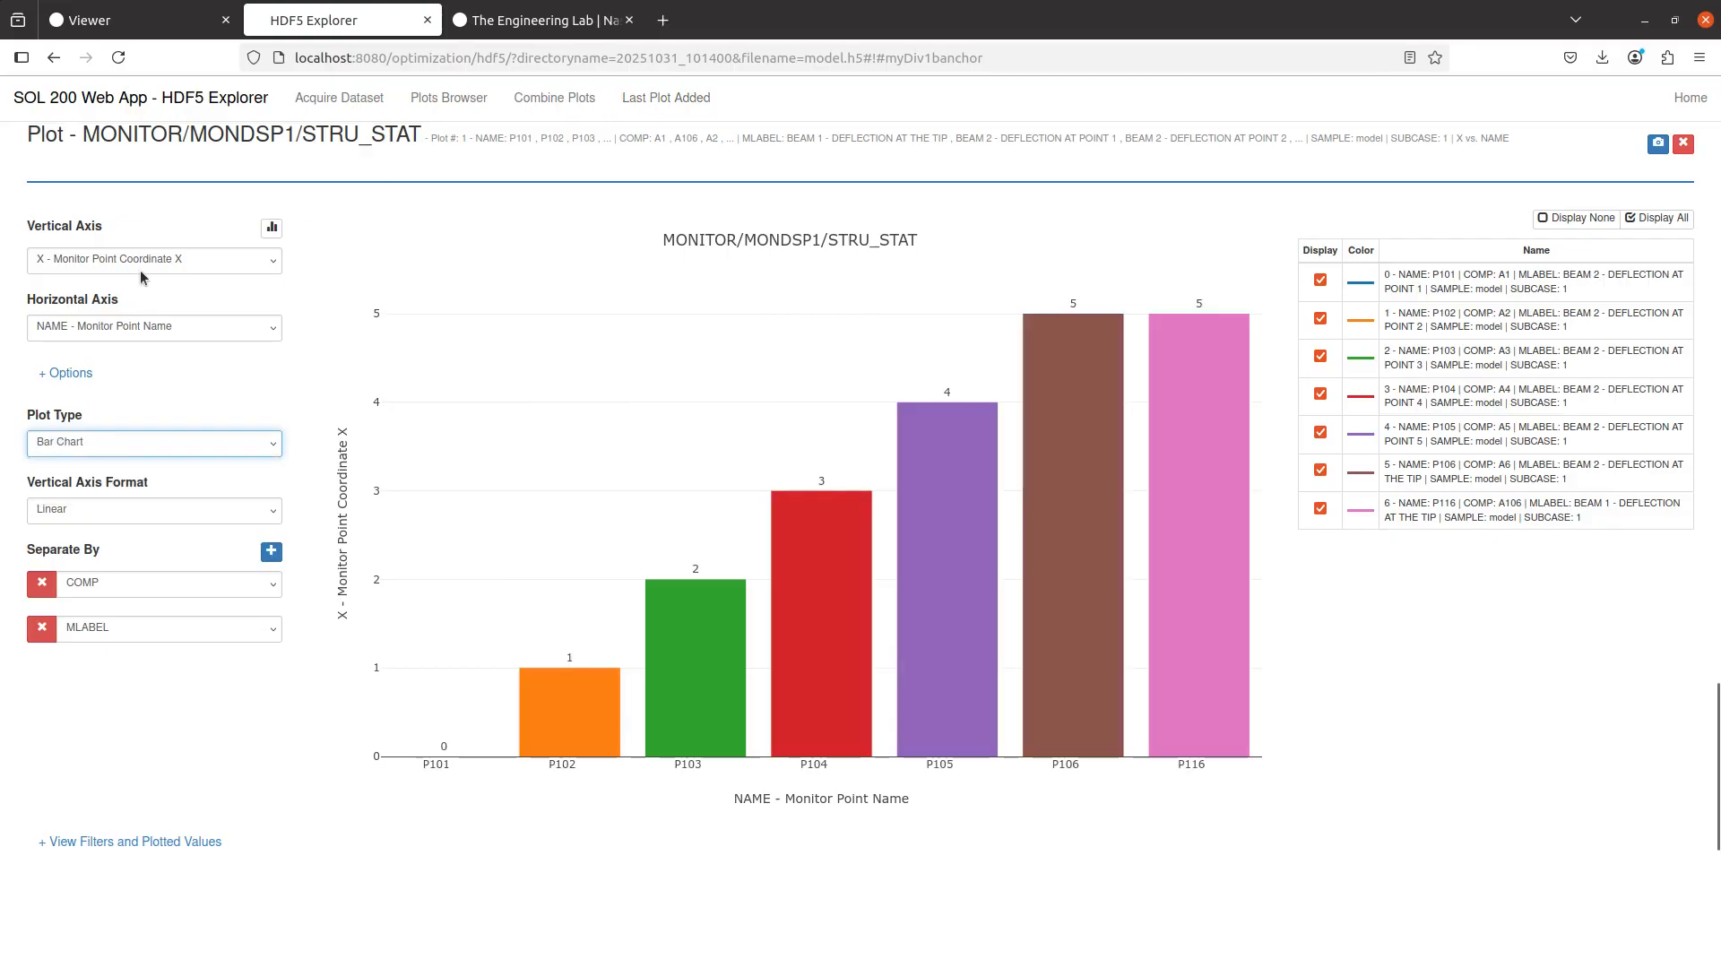
# - Set the MONDSP1 plot's vertical axis to ELARES_TY - Component 2
pyautogui.click(133, 261)
pyautogui.click(128, 306)
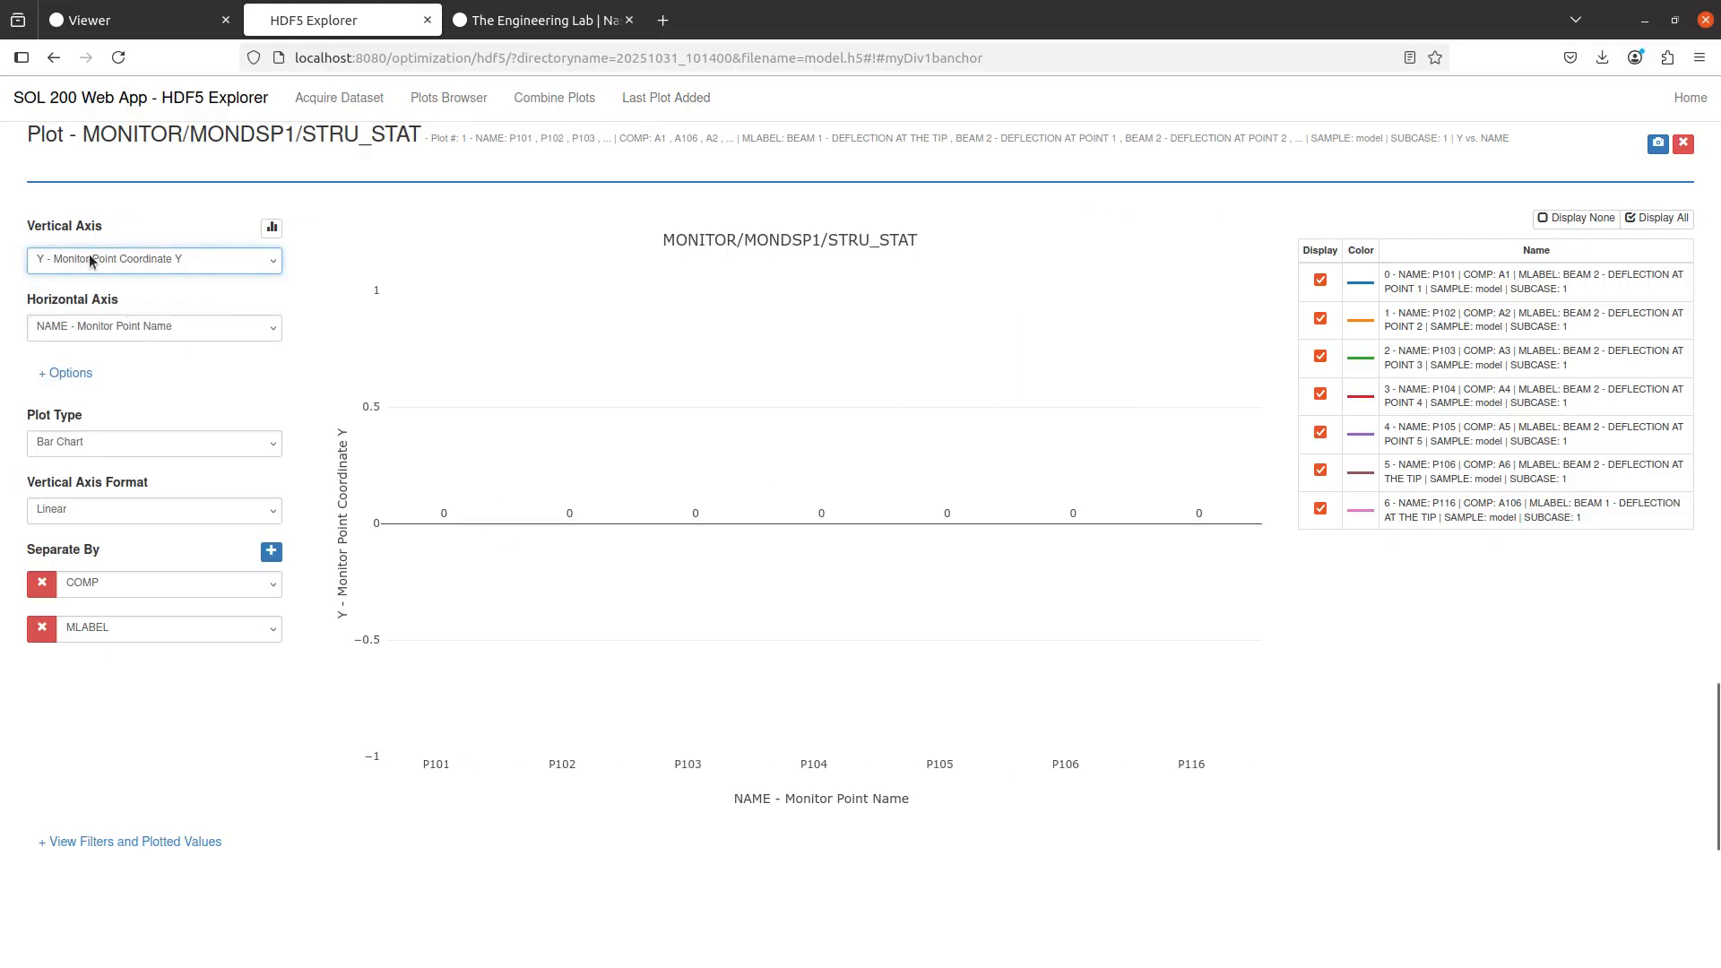
pyautogui.click(91, 259)
pyautogui.click(93, 393)
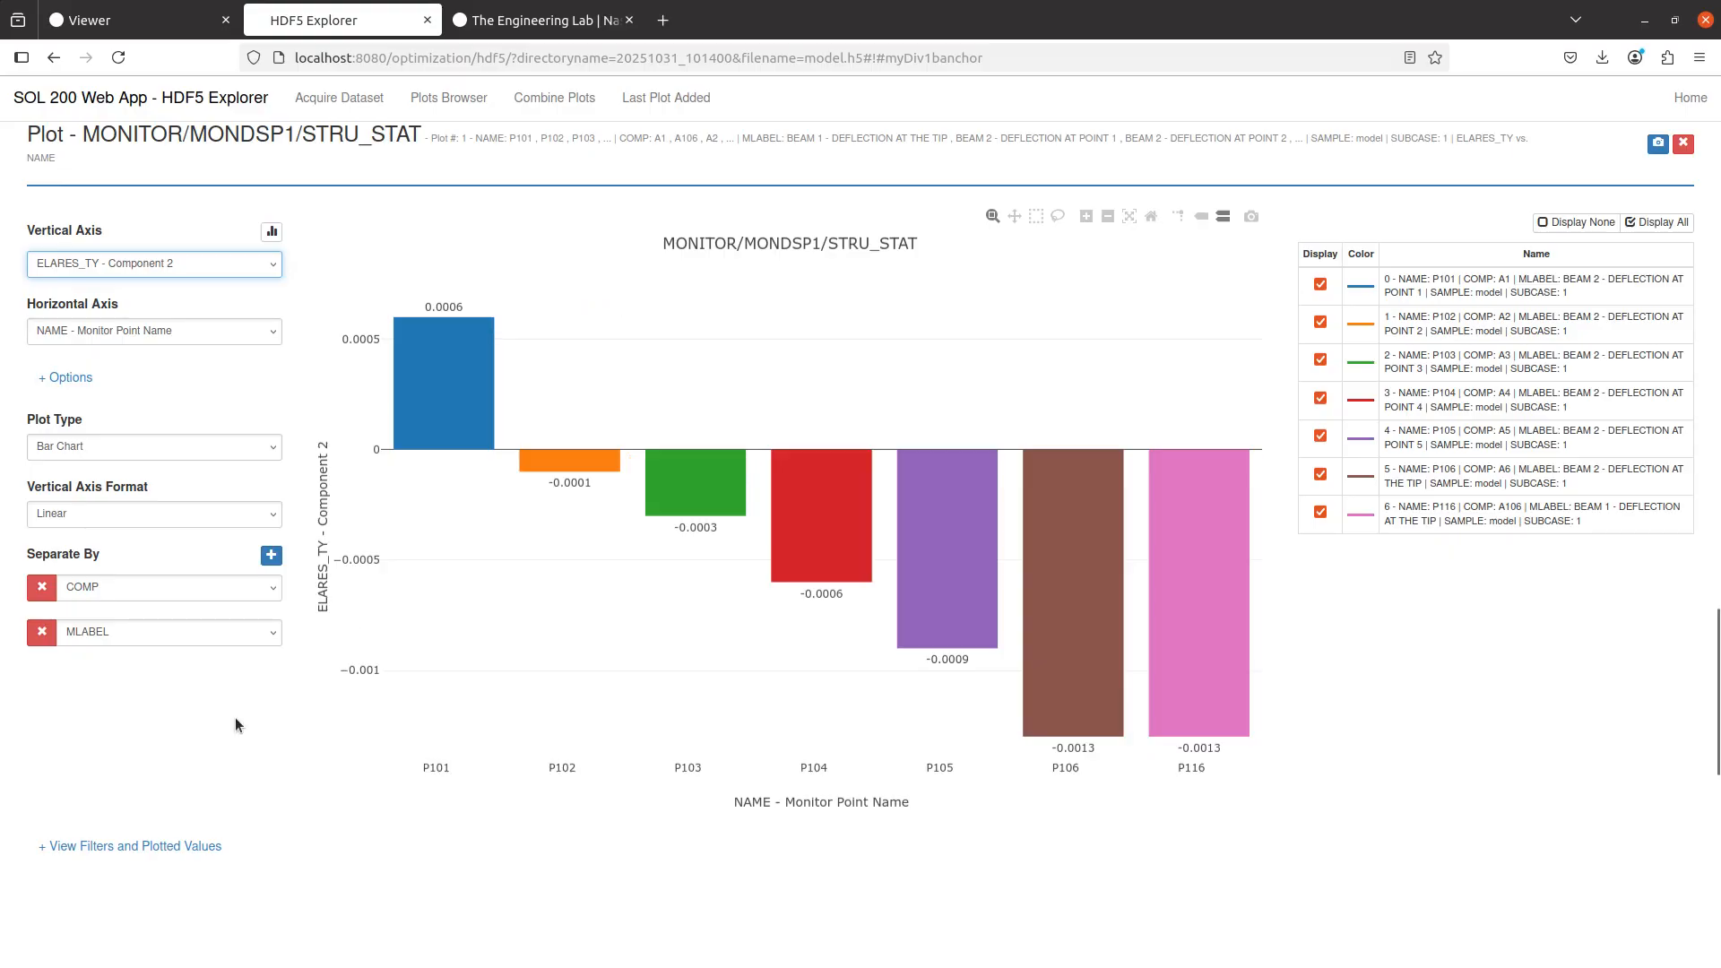
# - Expand the filters and plotted values below the MONDSP1 plot and compare them with the bars
pyautogui.click(211, 846)
pyautogui.scroll(-5, 203, 755)
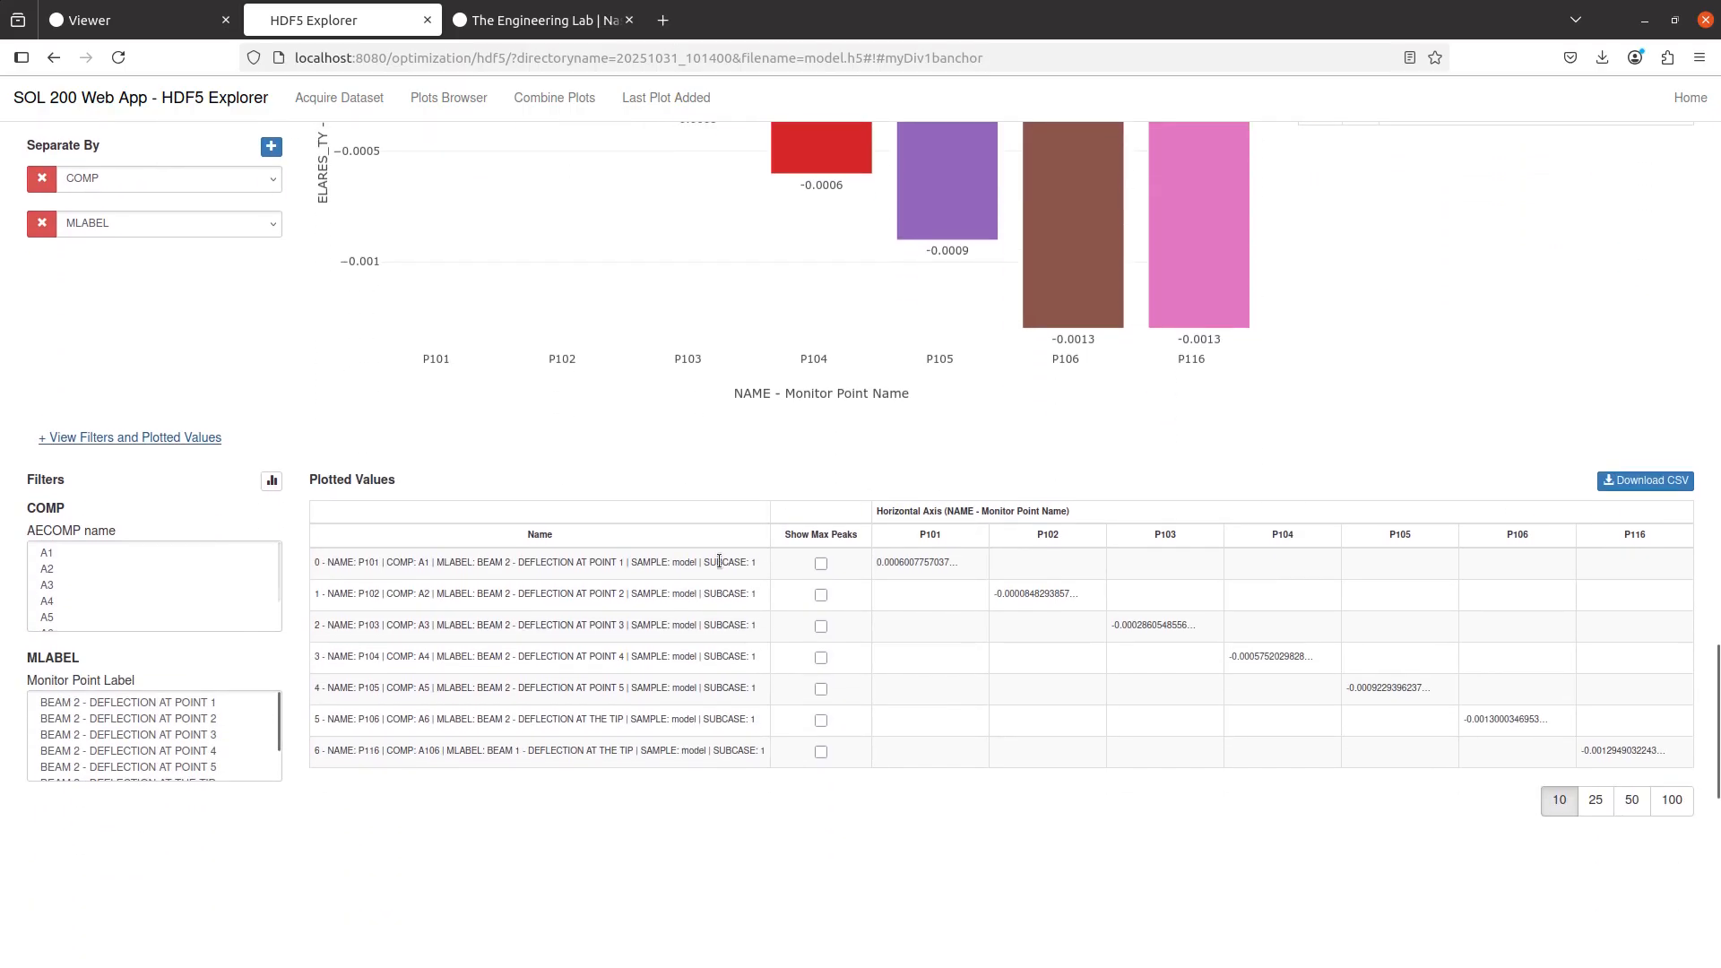
pyautogui.scroll(1, 648, 615)
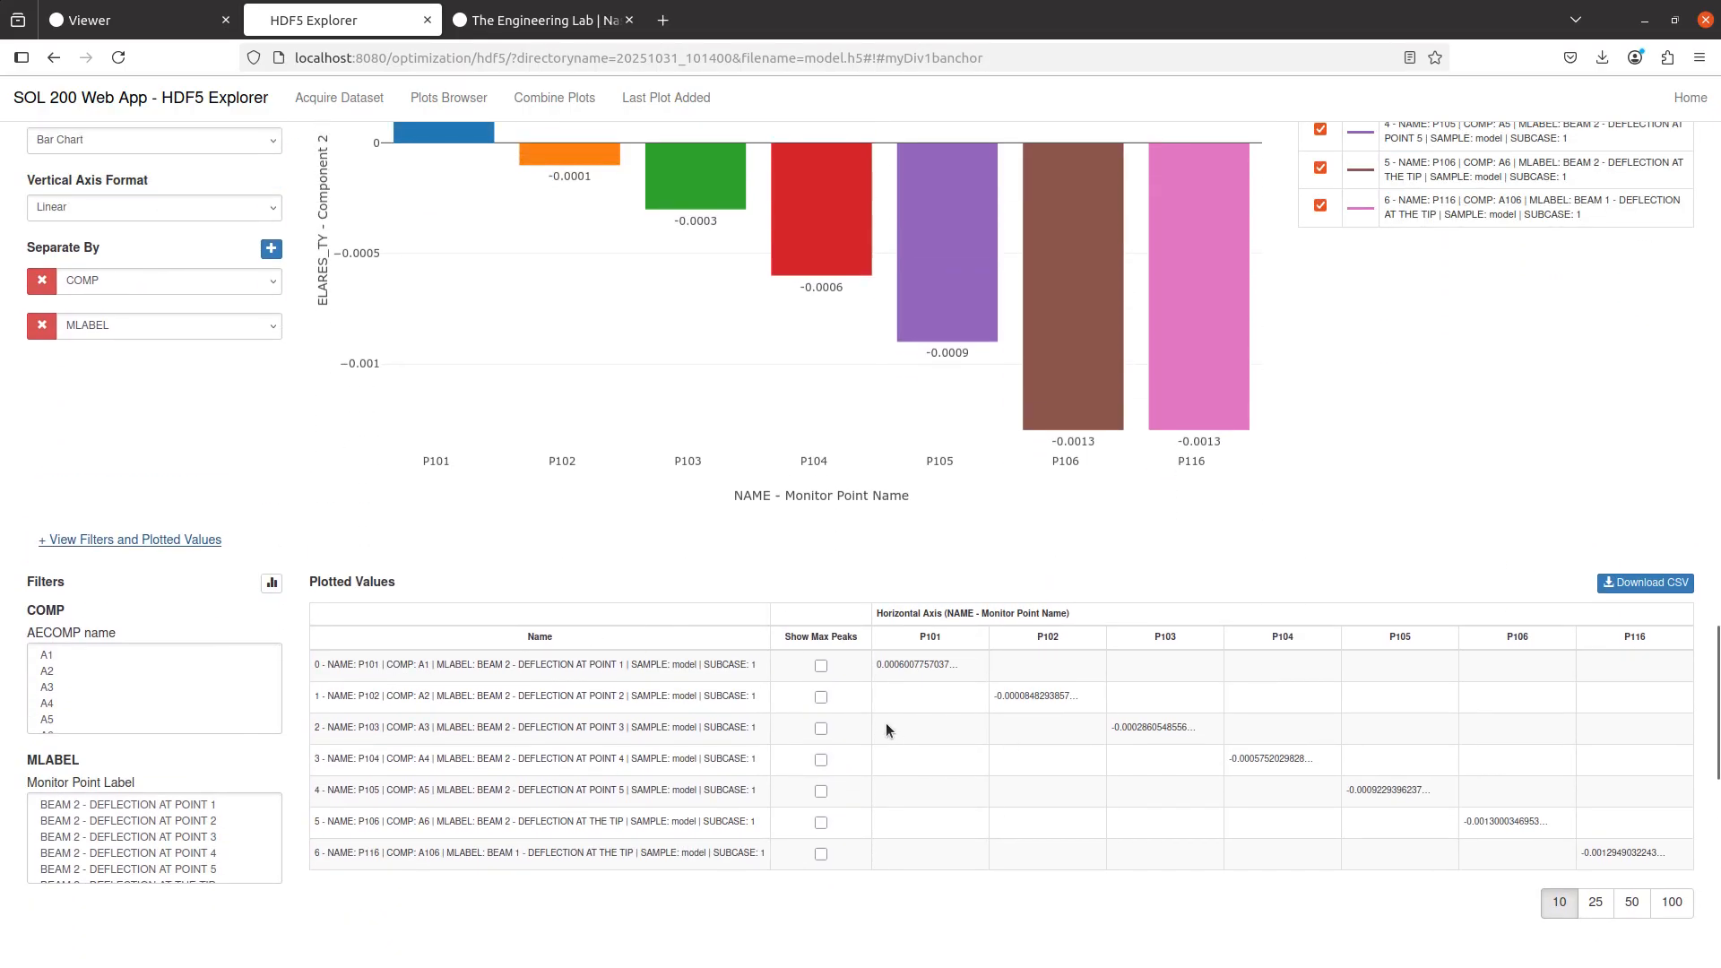
pyautogui.scroll(3, 861, 628)
pyautogui.scroll(-4, 814, 487)
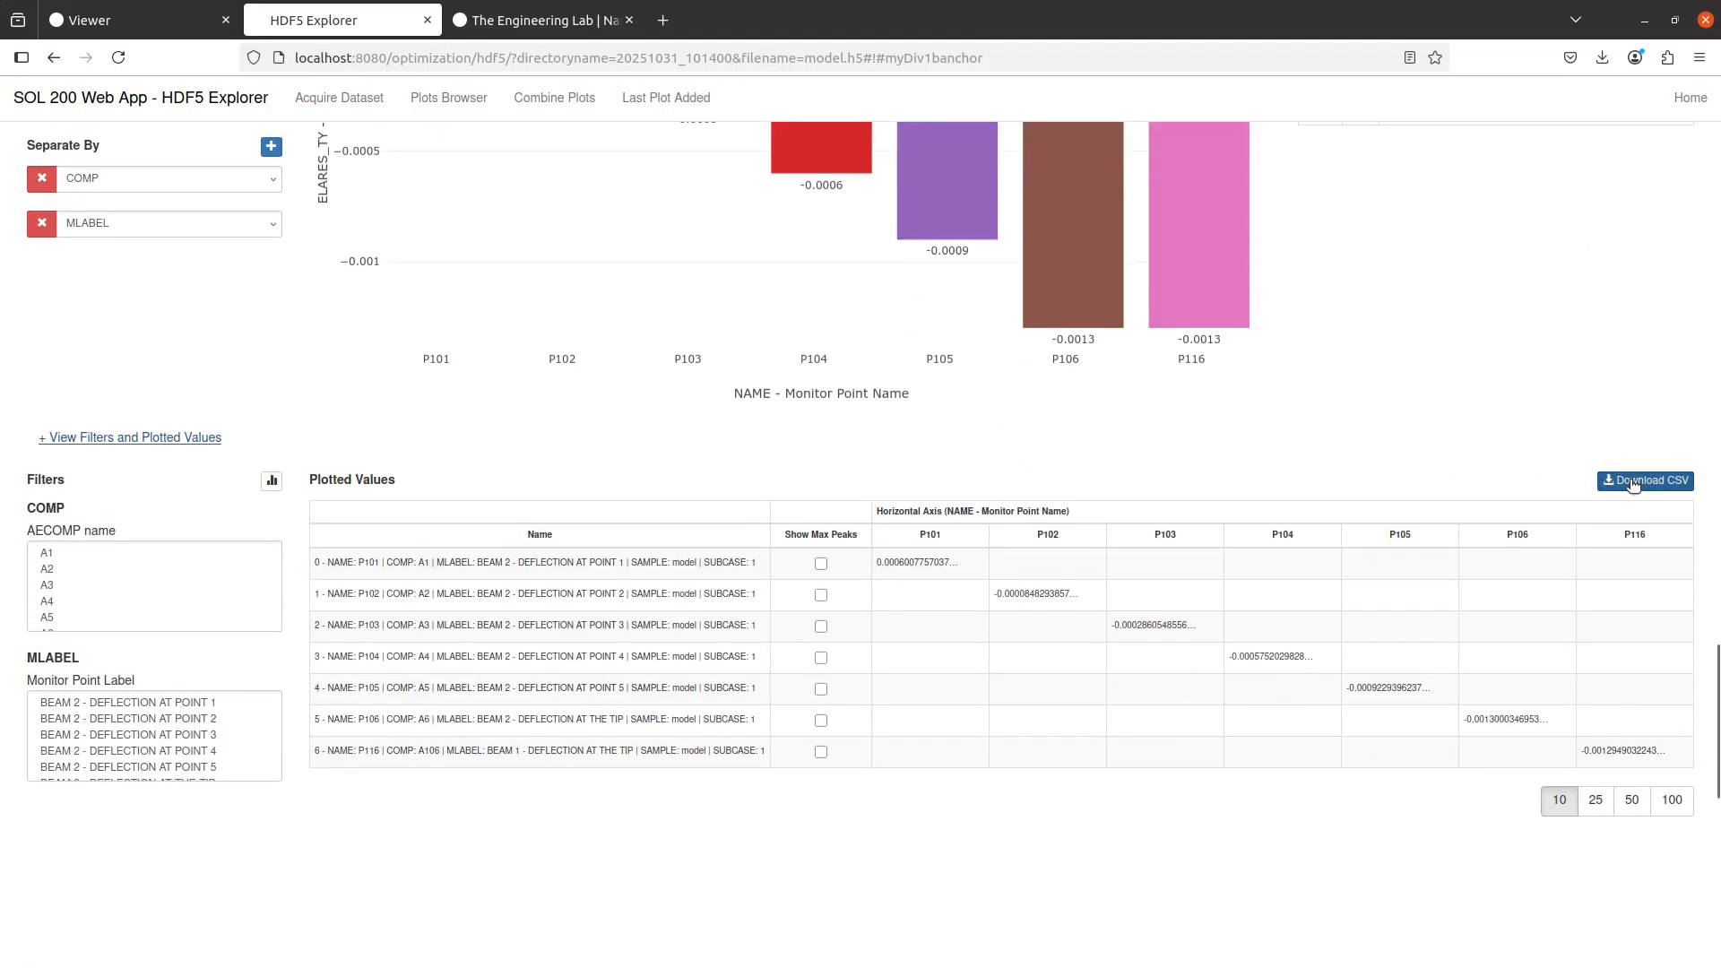
# - Download the acquired MONDSP1 dataset as CSV and open acquired_dataset.csv in WPS Spreadsheets
pyautogui.scroll(20, 1039, 638)
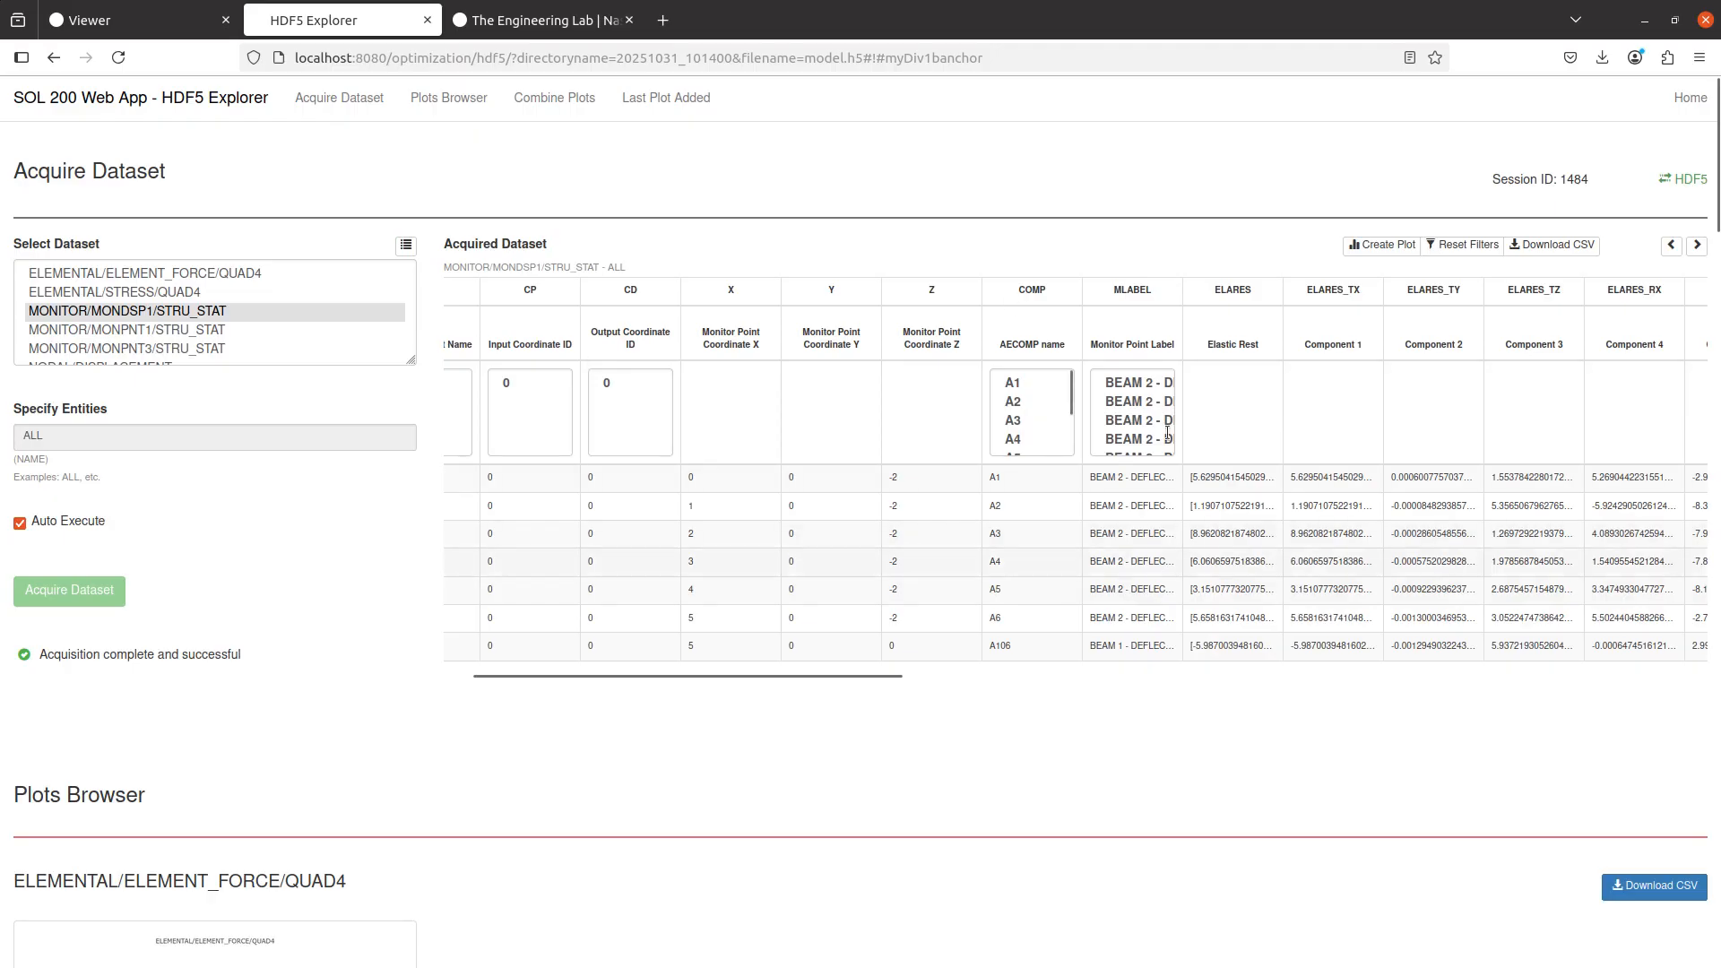
pyautogui.moveTo(862, 674); pyautogui.dragTo(1100, 676)
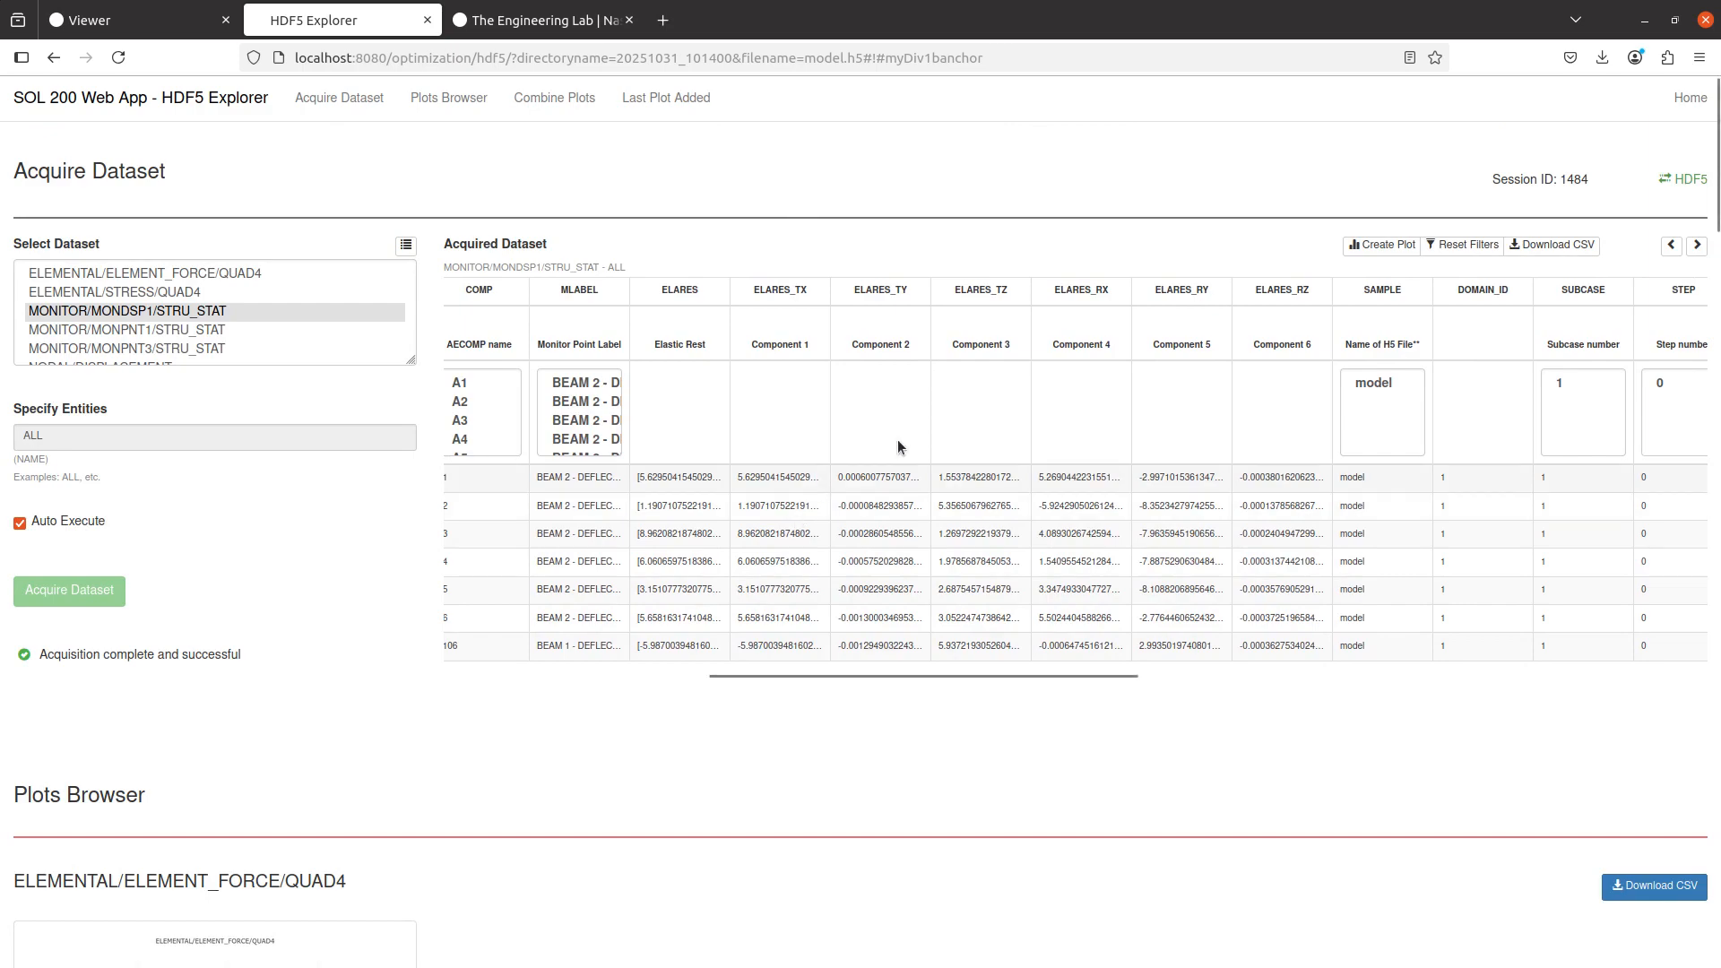
pyautogui.click(1548, 243)
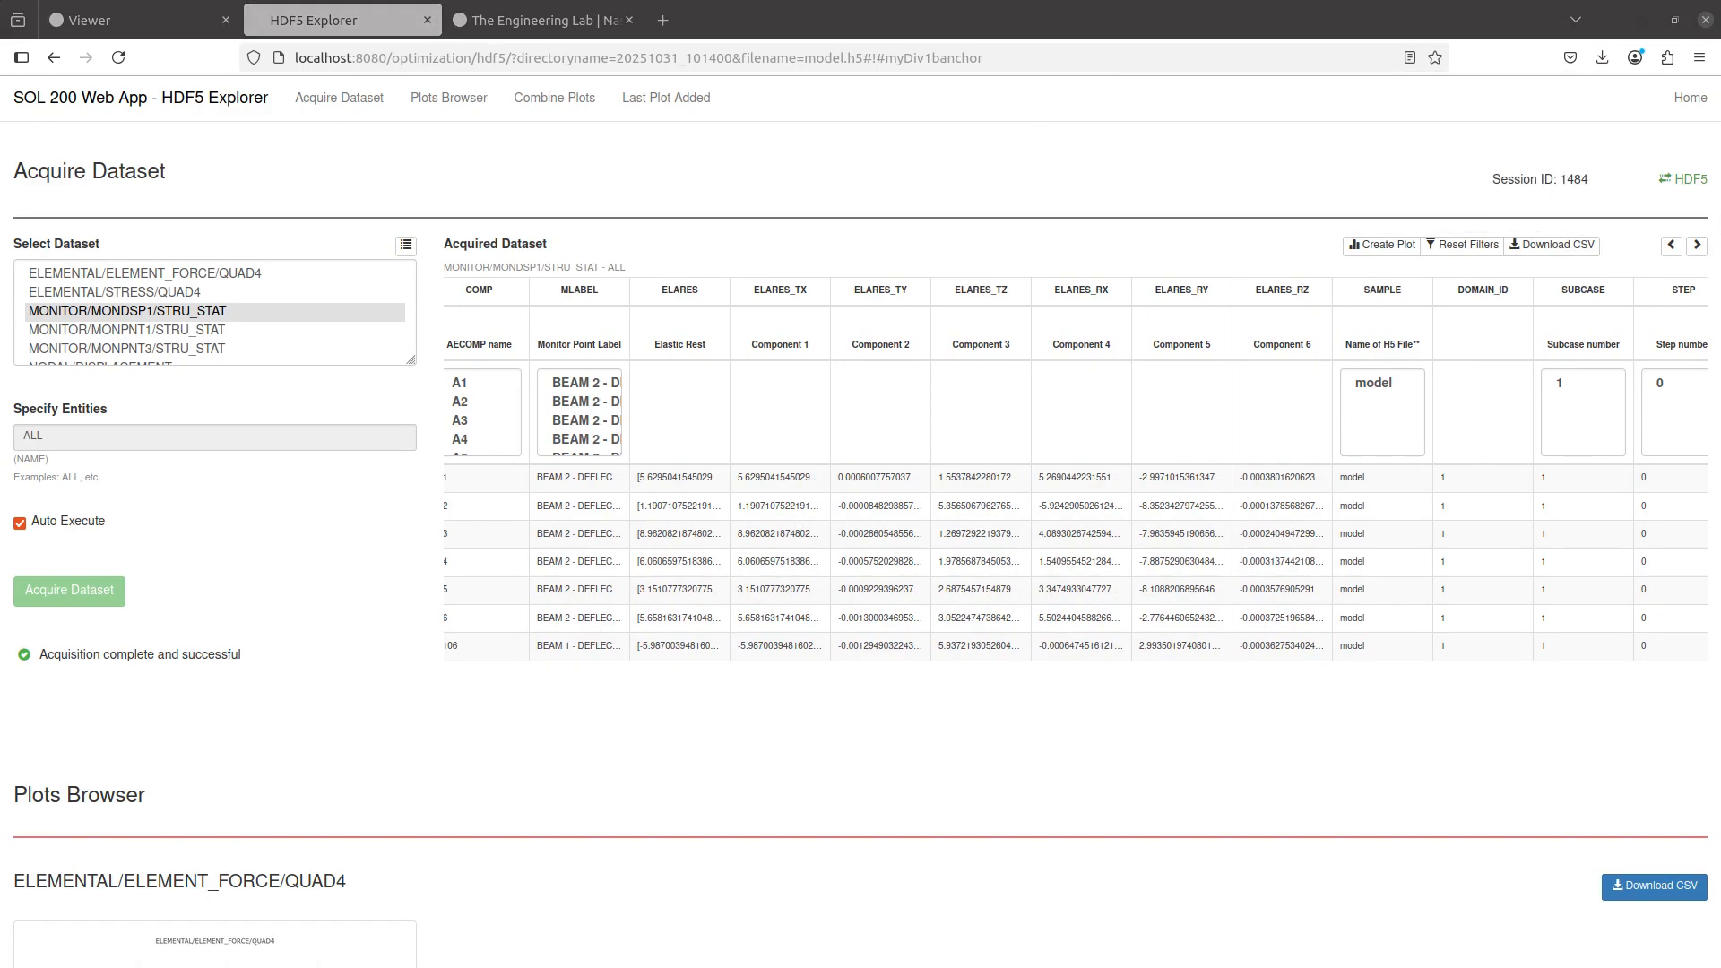
pyautogui.rightClick(262, 145)
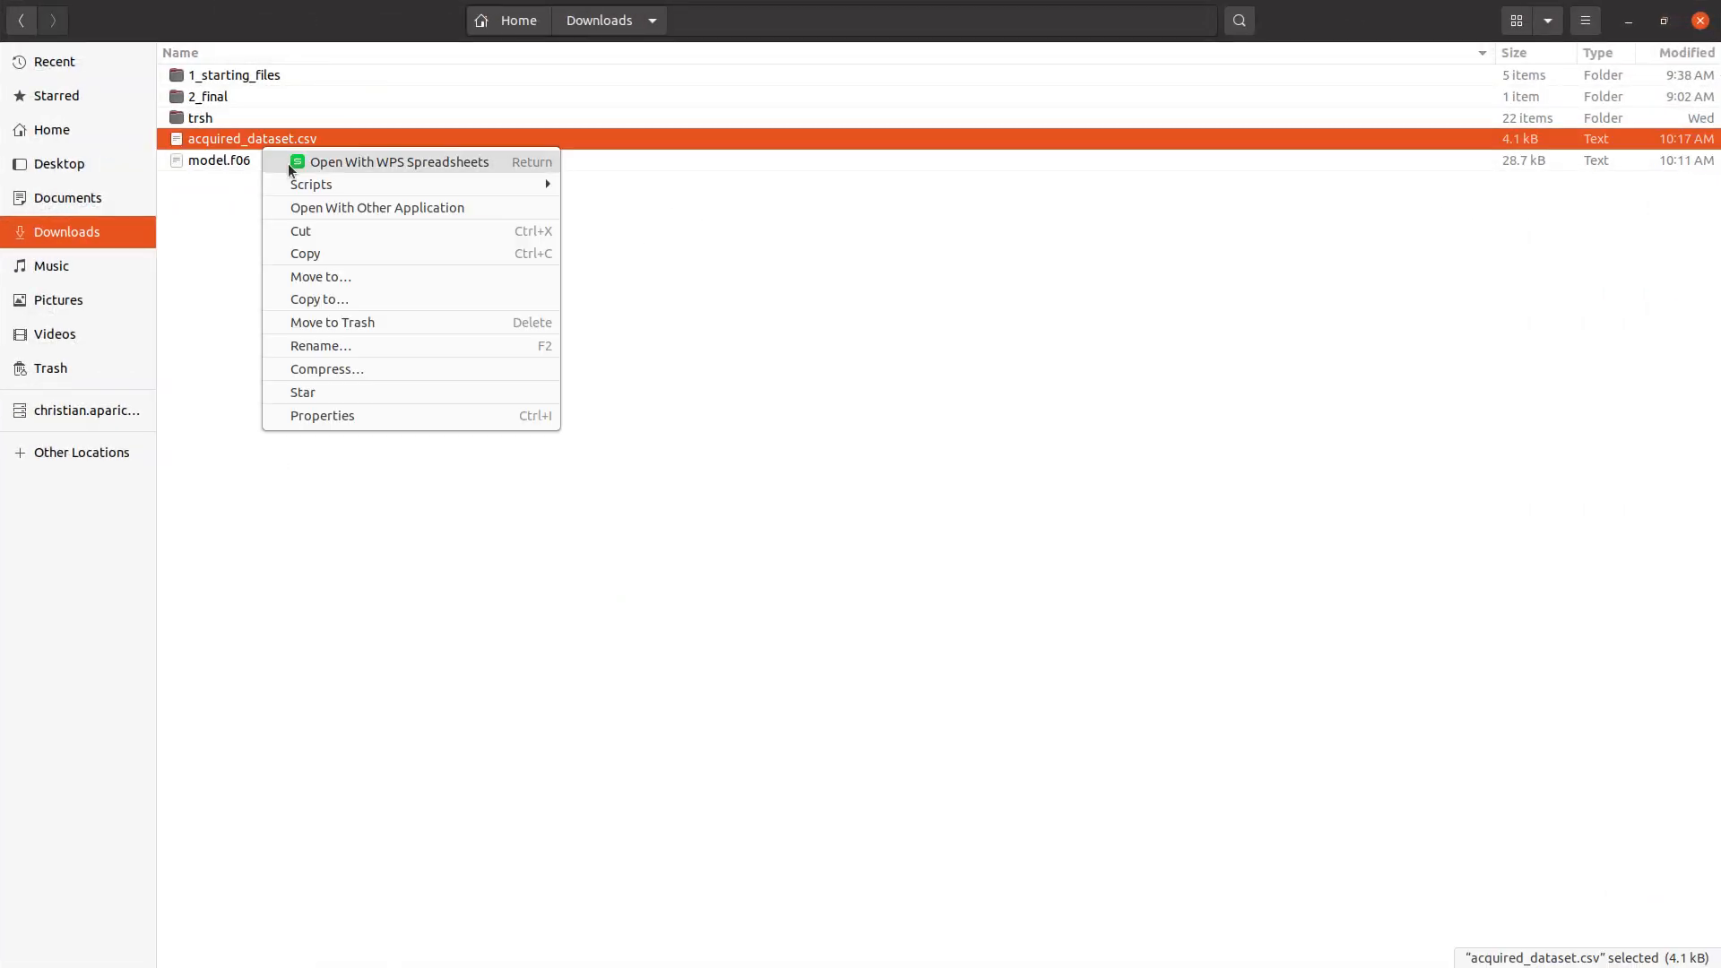
pyautogui.click(289, 164)
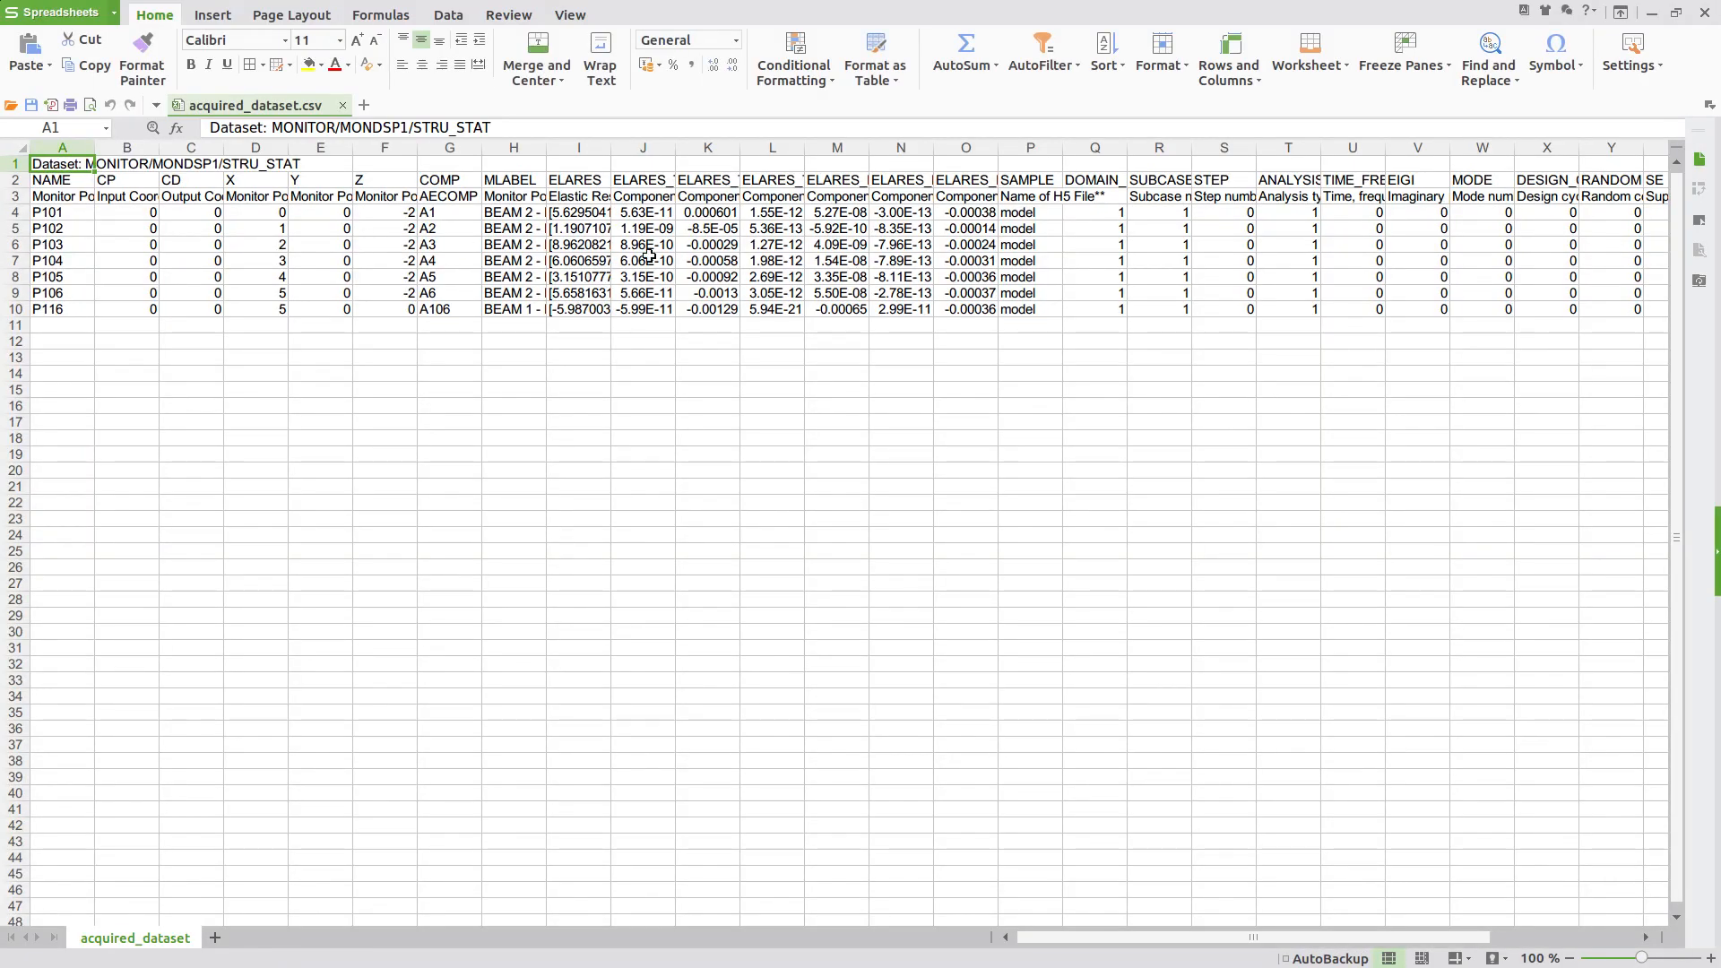
# - Try to plot the monitor point data in A3:K10 as a scatter chart
pyautogui.click(715, 260)
pyautogui.moveTo(738, 148); pyautogui.dragTo(29, 308)
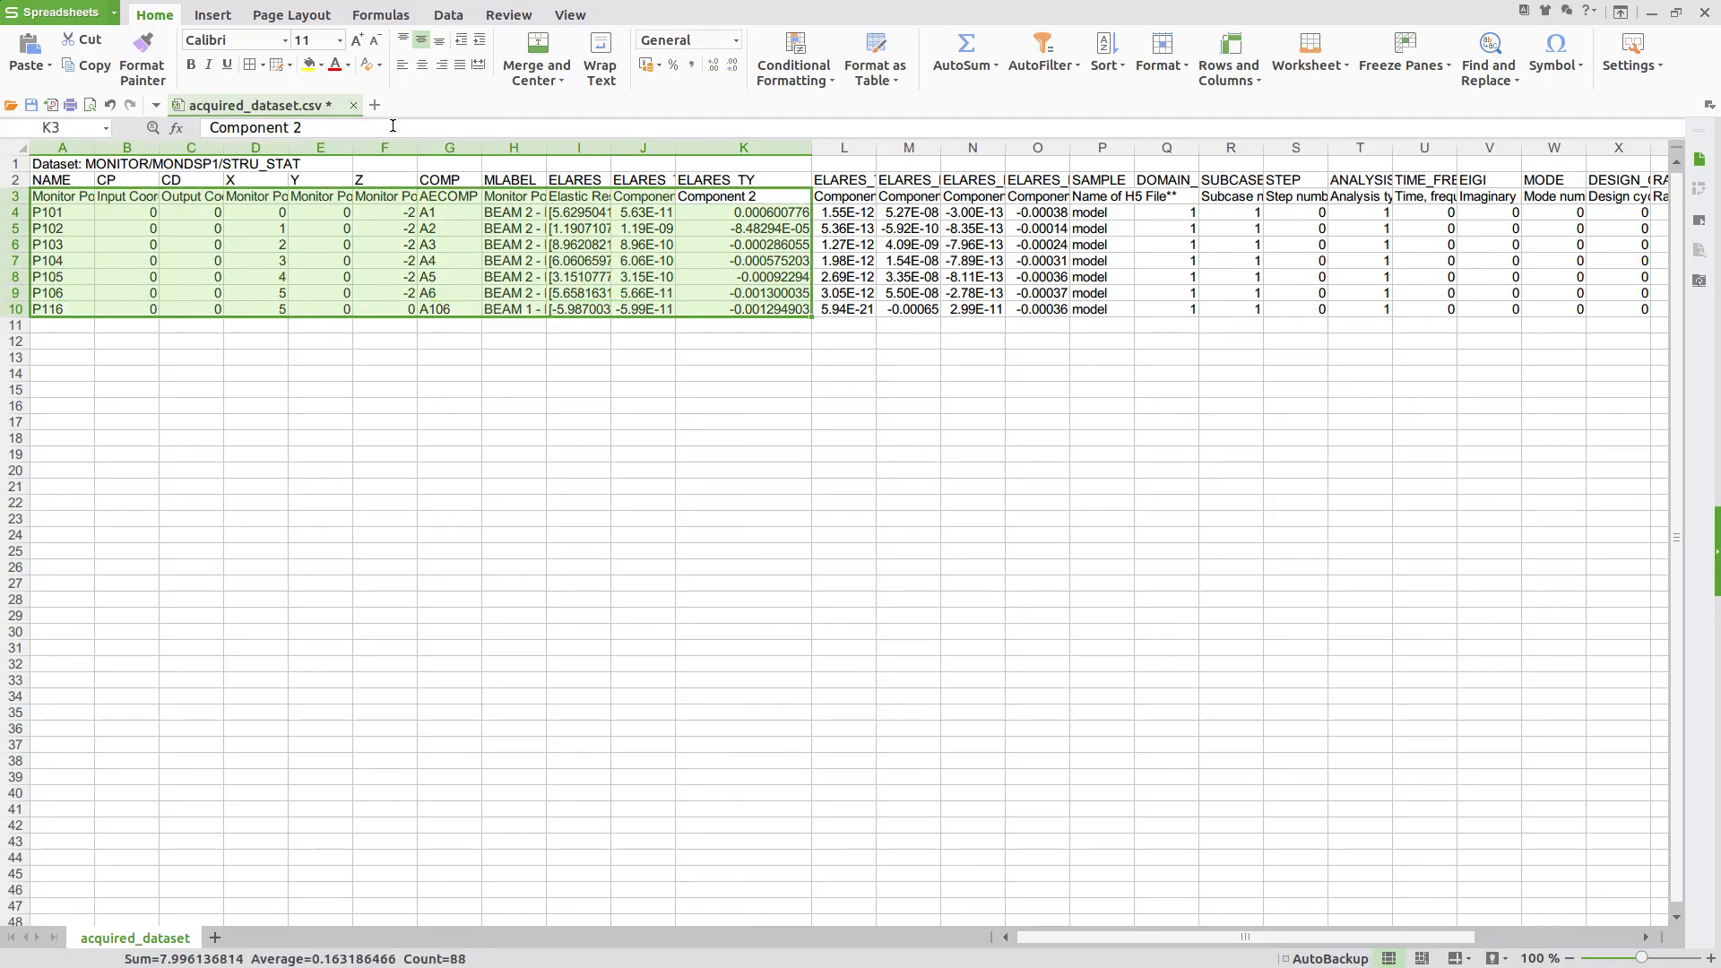
pyautogui.click(213, 14)
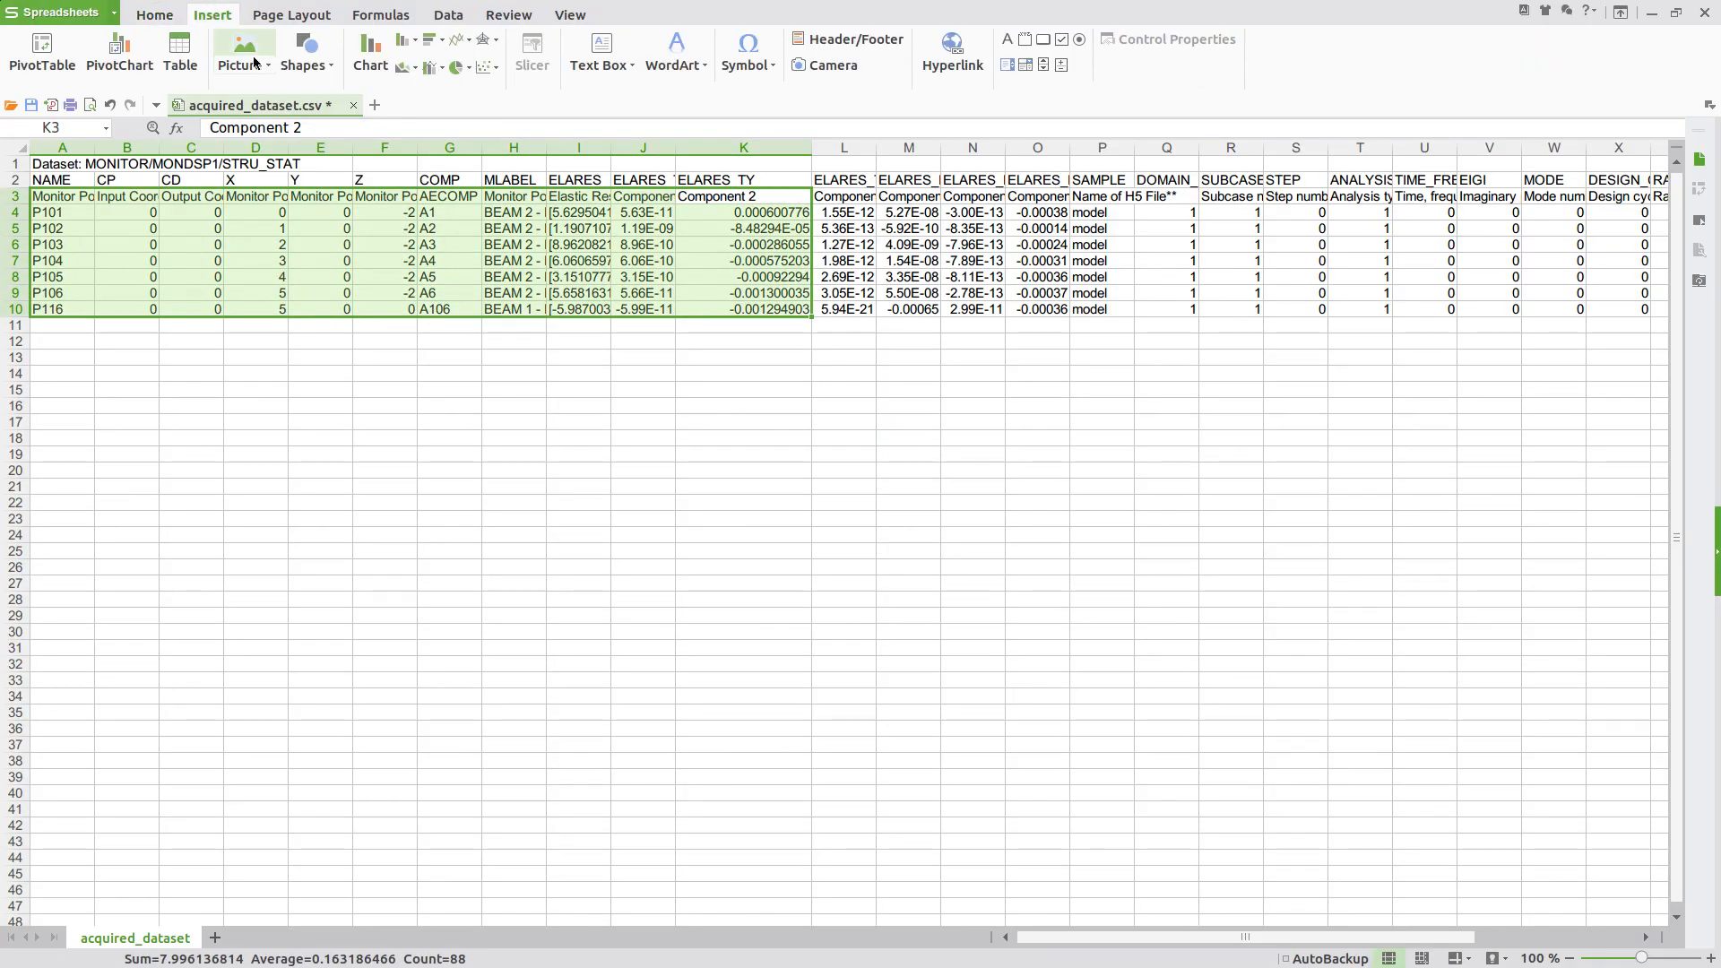
pyautogui.click(492, 68)
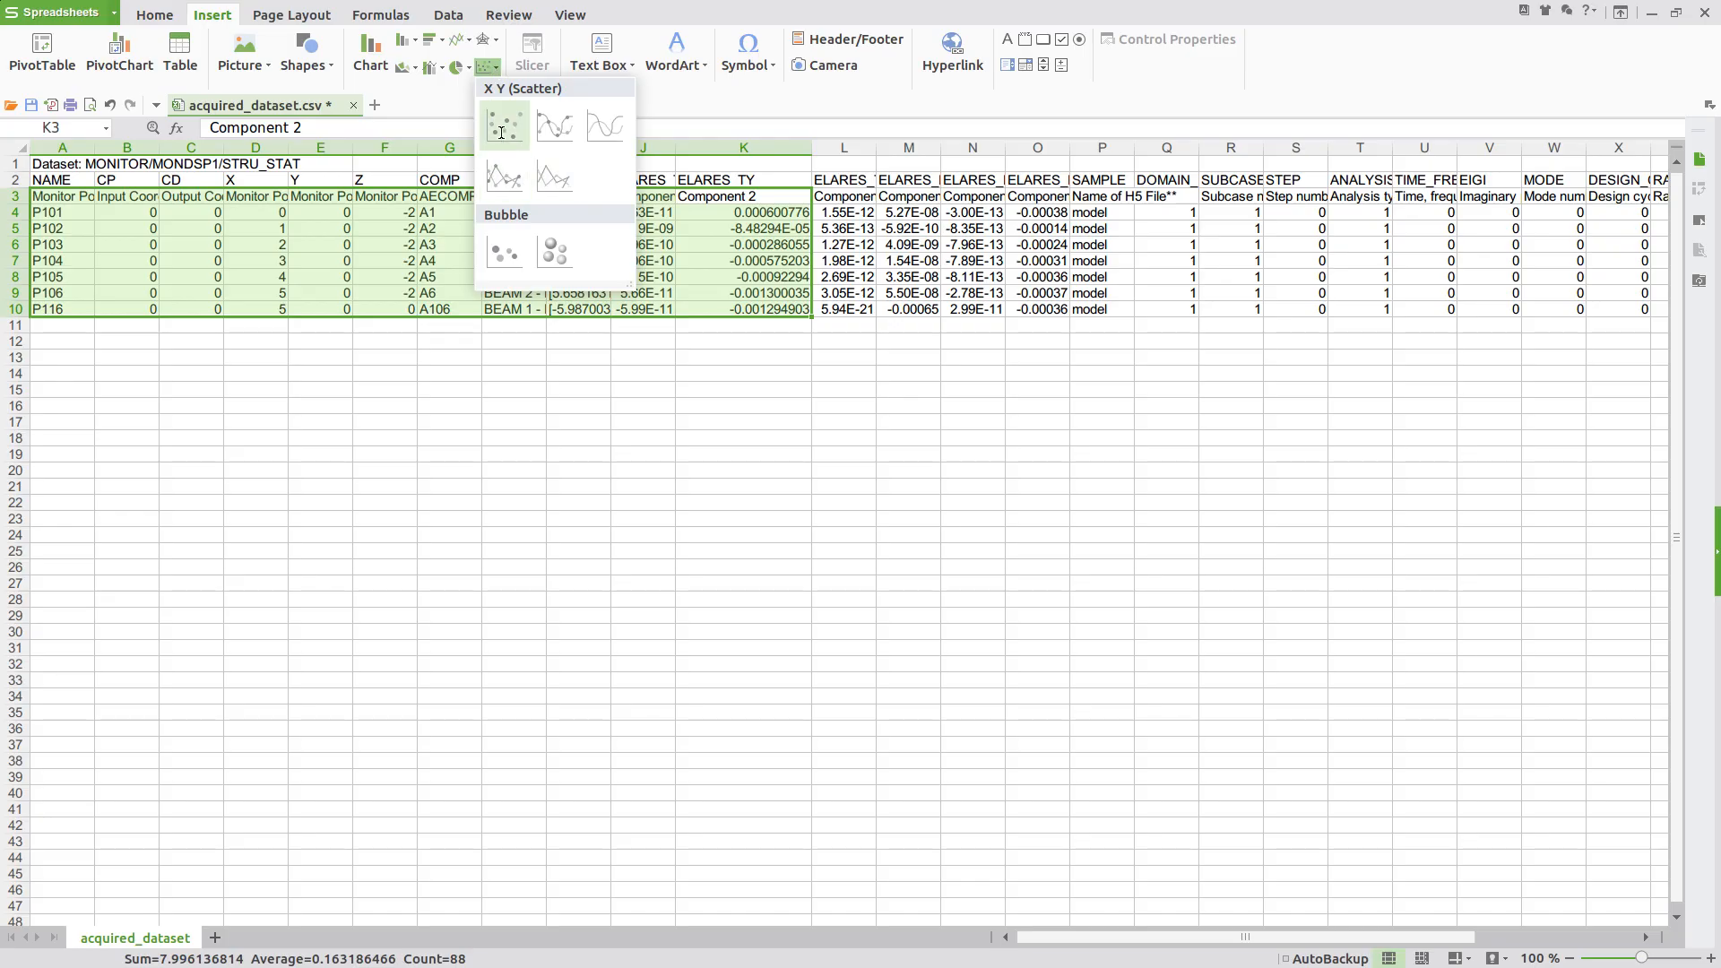
pyautogui.click(502, 126)
pyautogui.moveTo(987, 411); pyautogui.dragTo(819, 405)
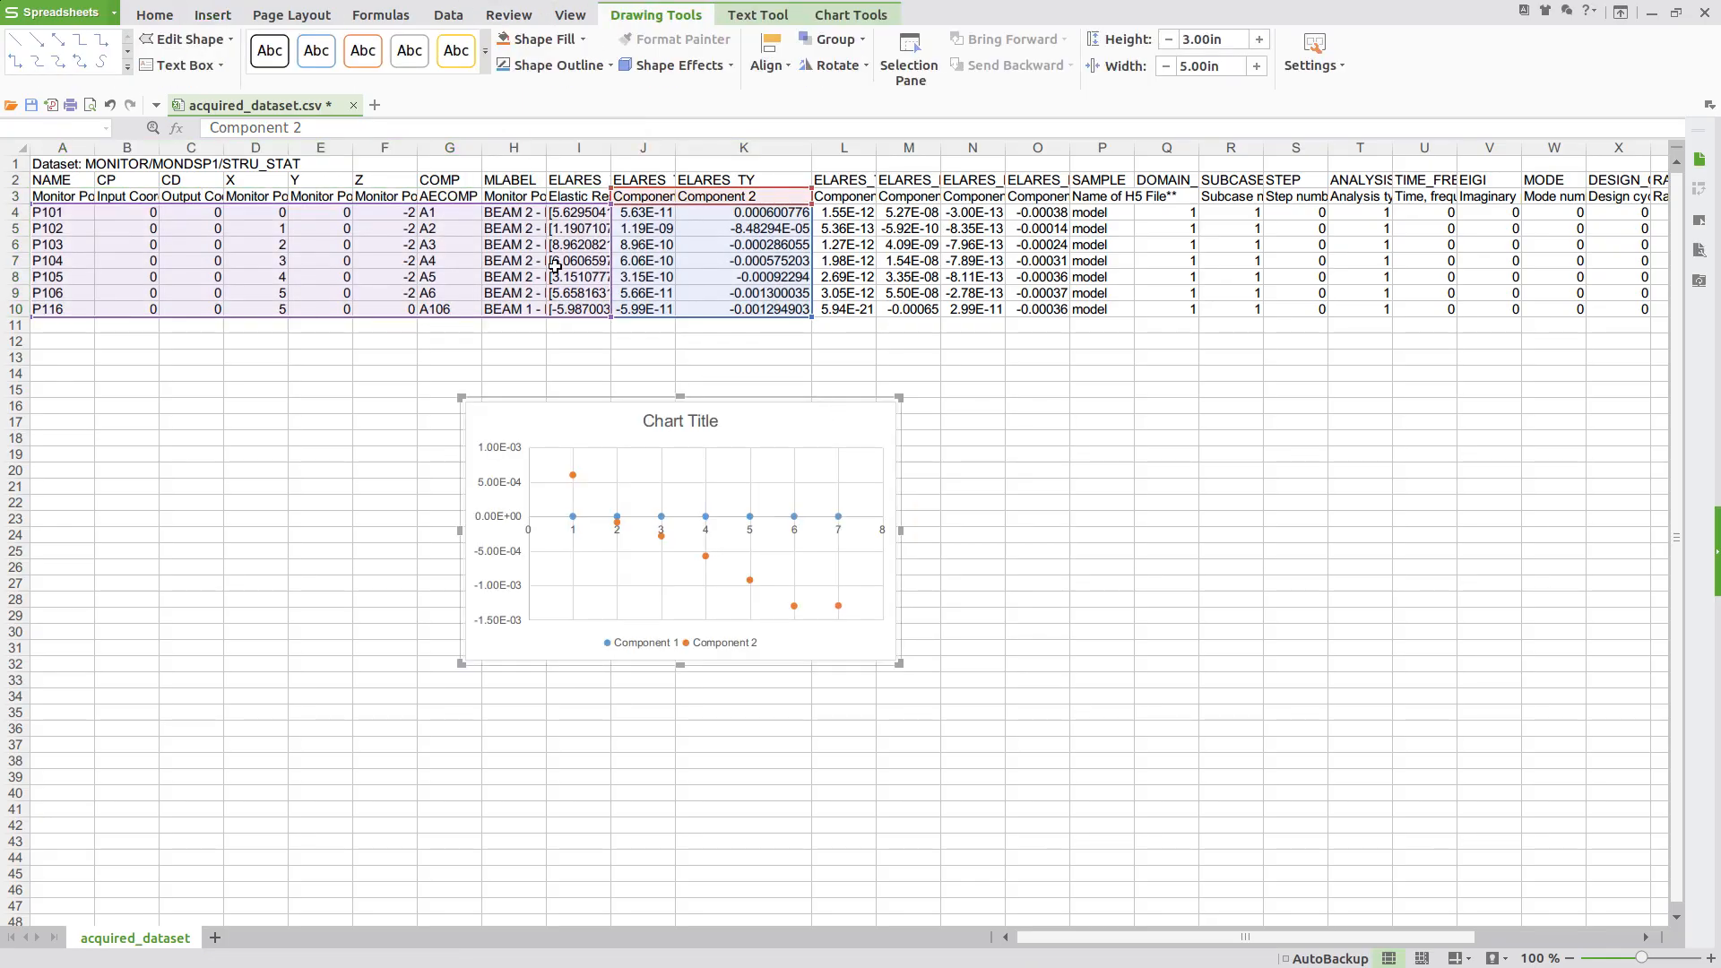
pyautogui.moveTo(607, 315); pyautogui.dragTo(58, 312)
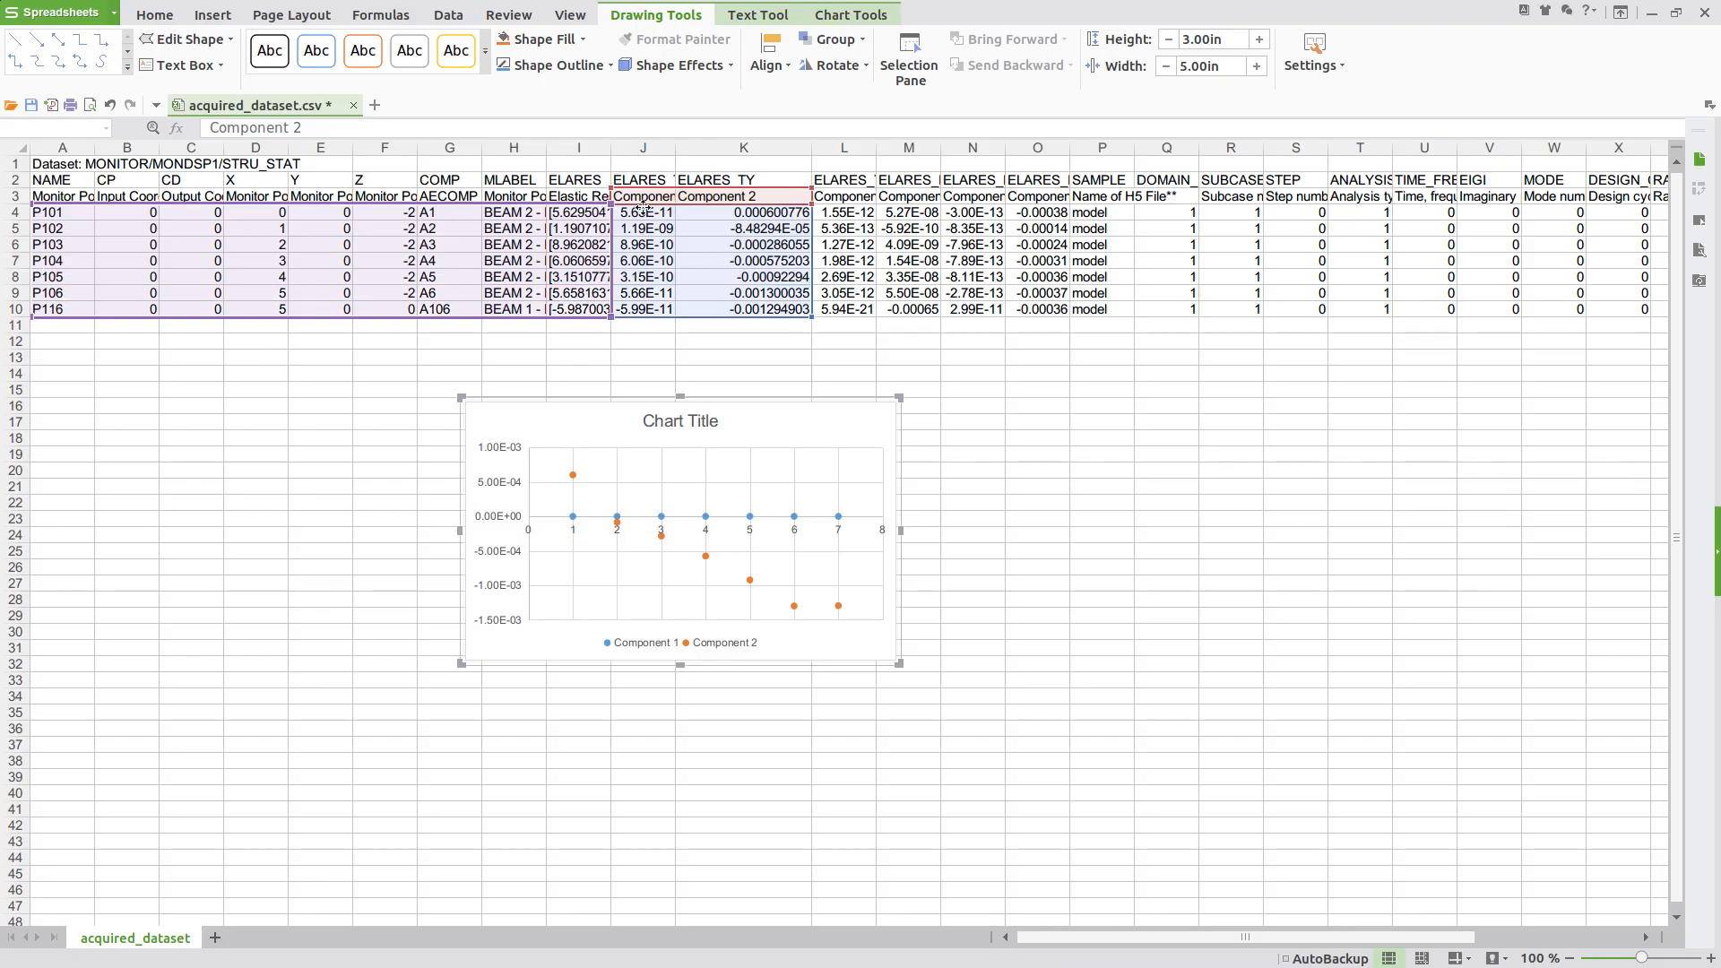
pyautogui.click(973, 357)
pyautogui.click(876, 412)
pyautogui.press('Delete')
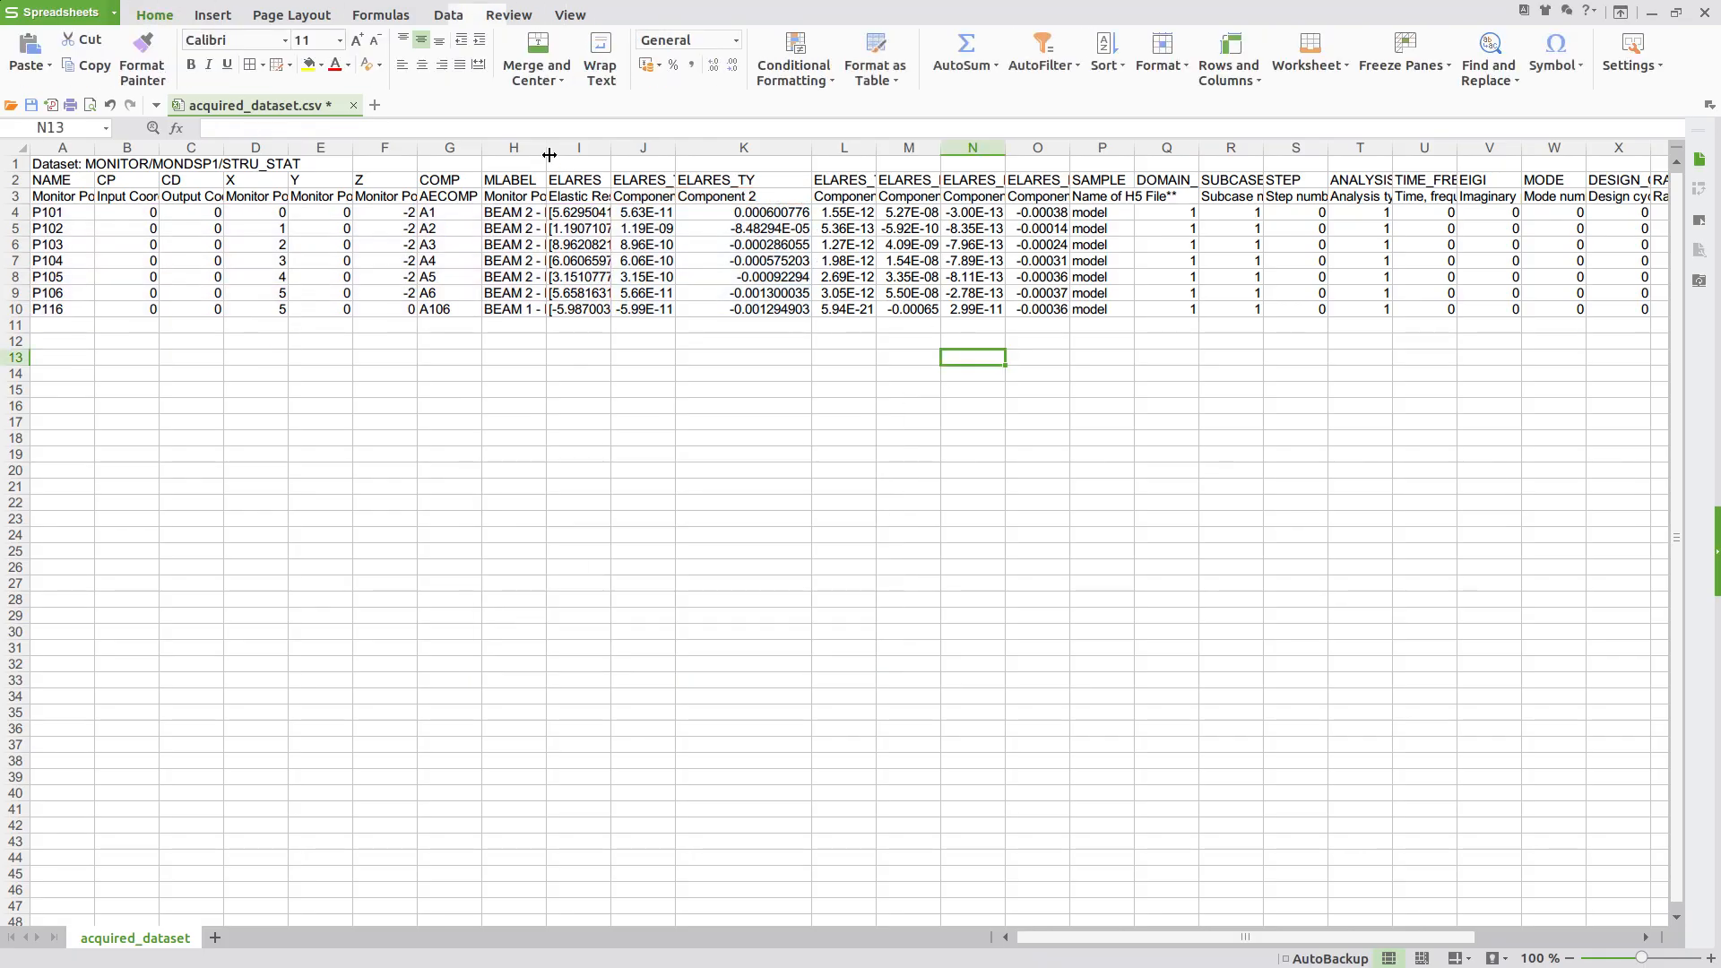
# - Delete columns B through J so that ELARES_TY sits directly beside the monitor point names
pyautogui.moveTo(550, 153); pyautogui.dragTo(259, 149)
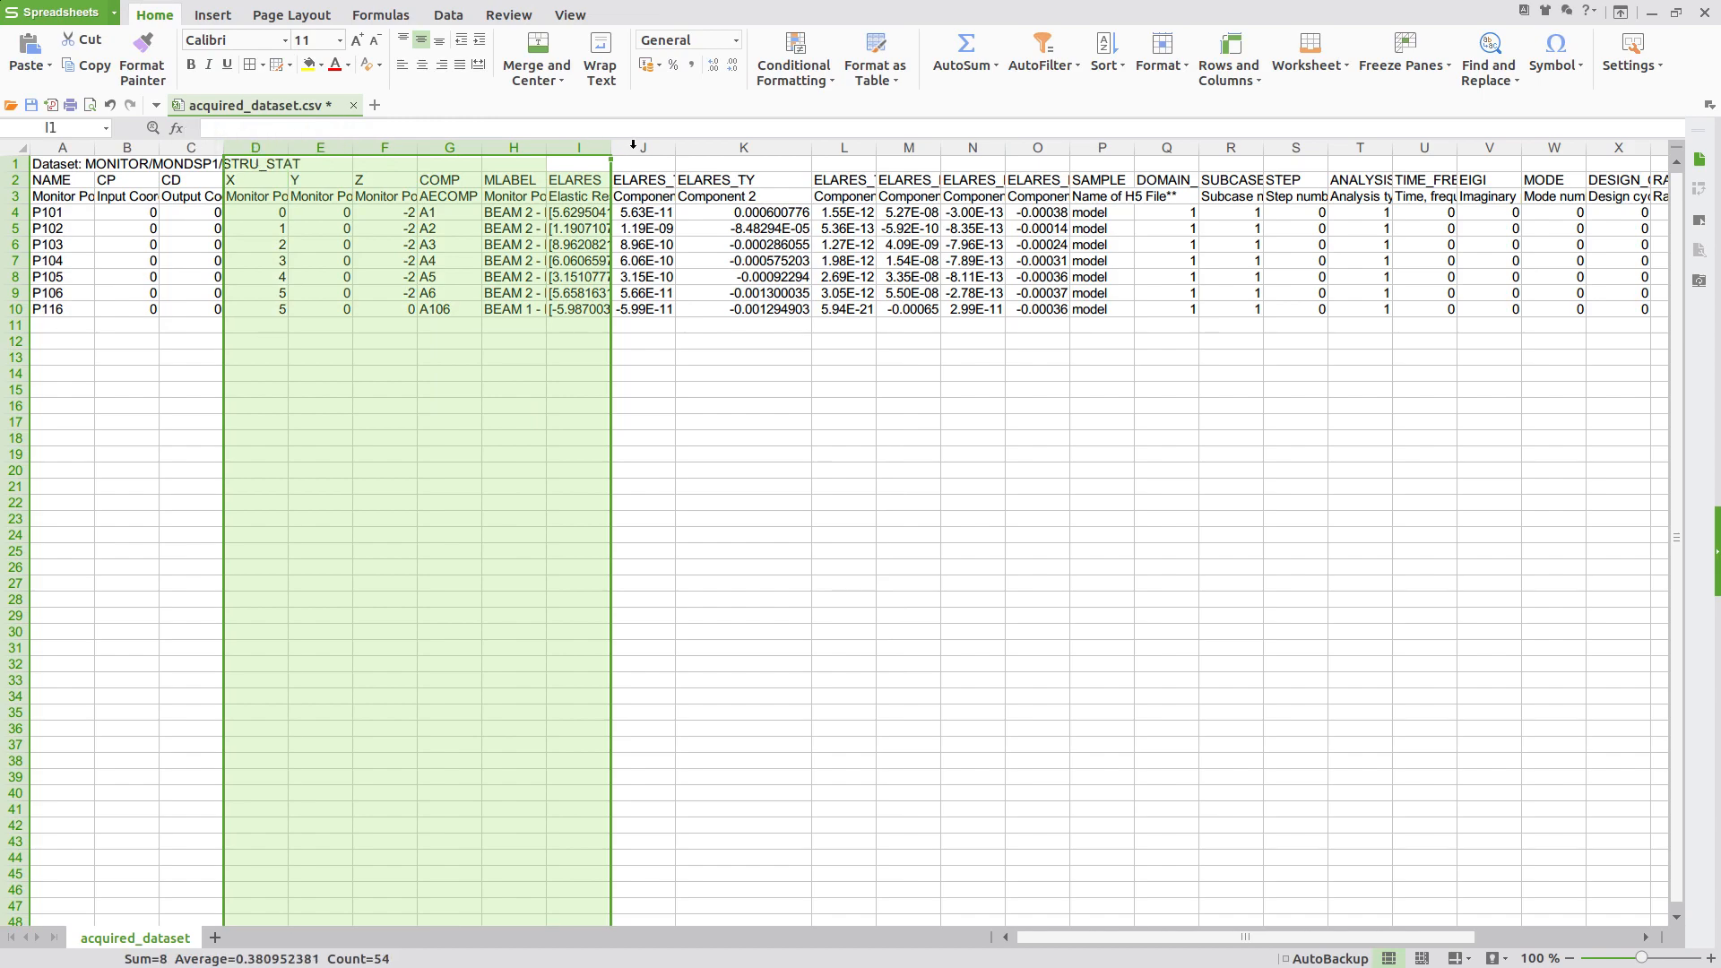
pyautogui.moveTo(633, 145); pyautogui.dragTo(146, 178)
pyautogui.rightClick(181, 242)
pyautogui.click(281, 398)
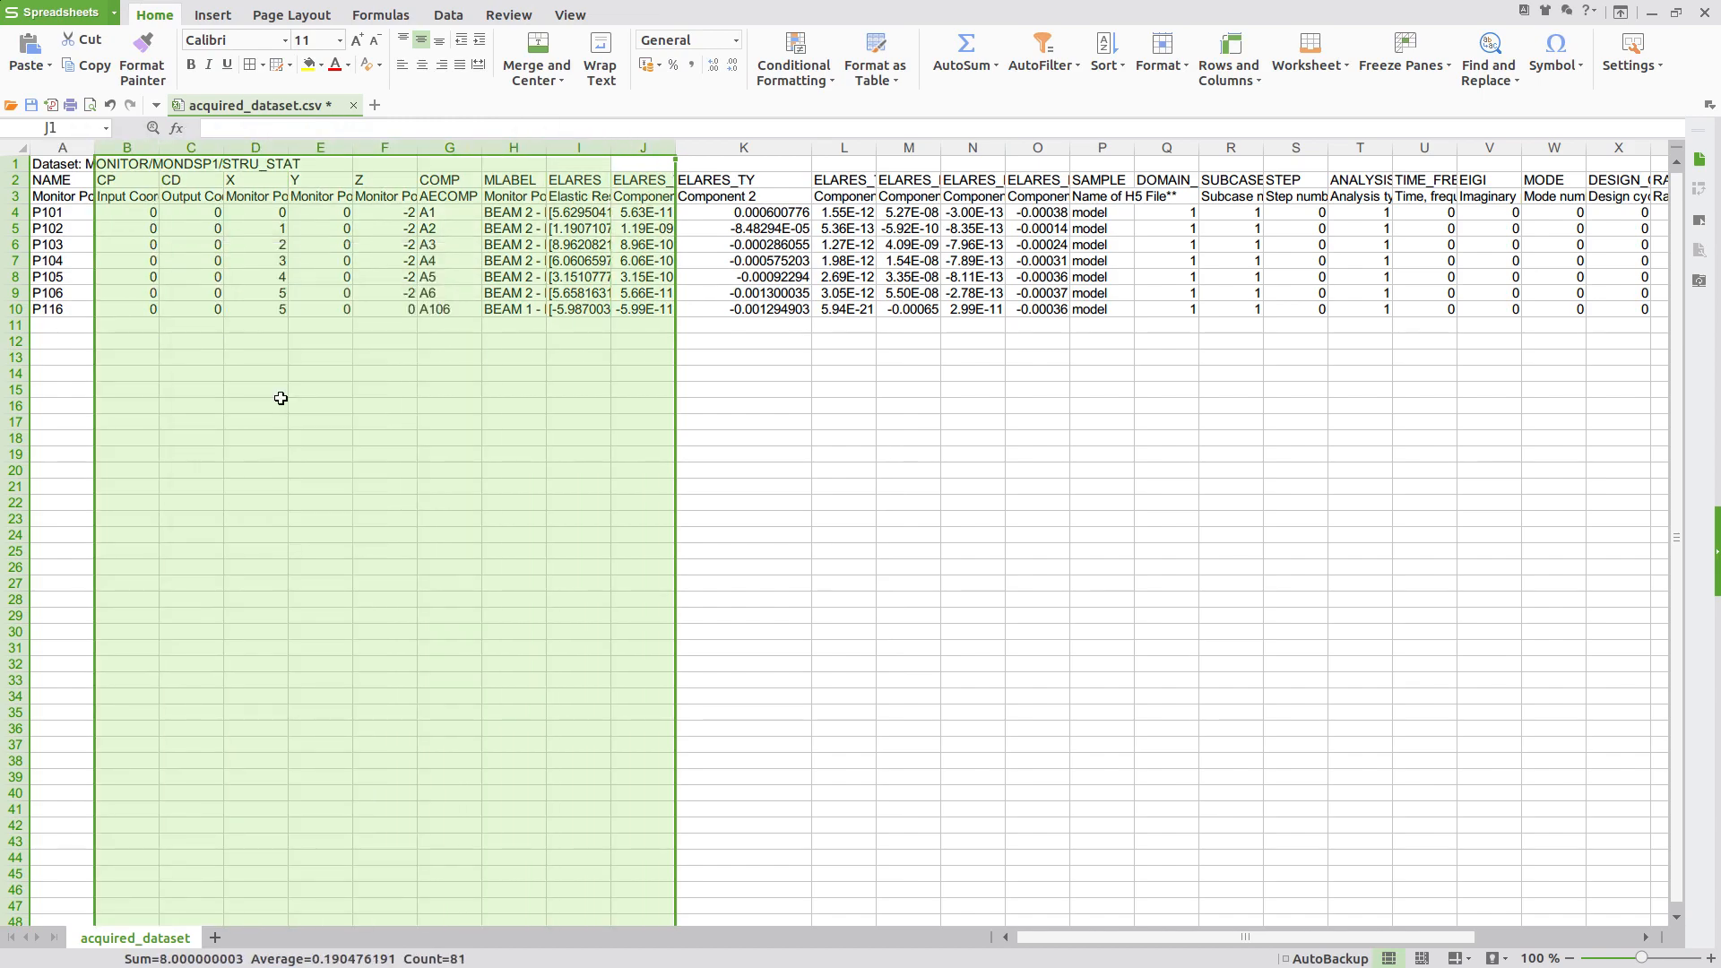
# - Insert a scatter chart with straight lines and markers from A3:B10 and place it just below the data
pyautogui.moveTo(220, 307); pyautogui.dragTo(62, 196)
pyautogui.click(212, 16)
pyautogui.click(488, 66)
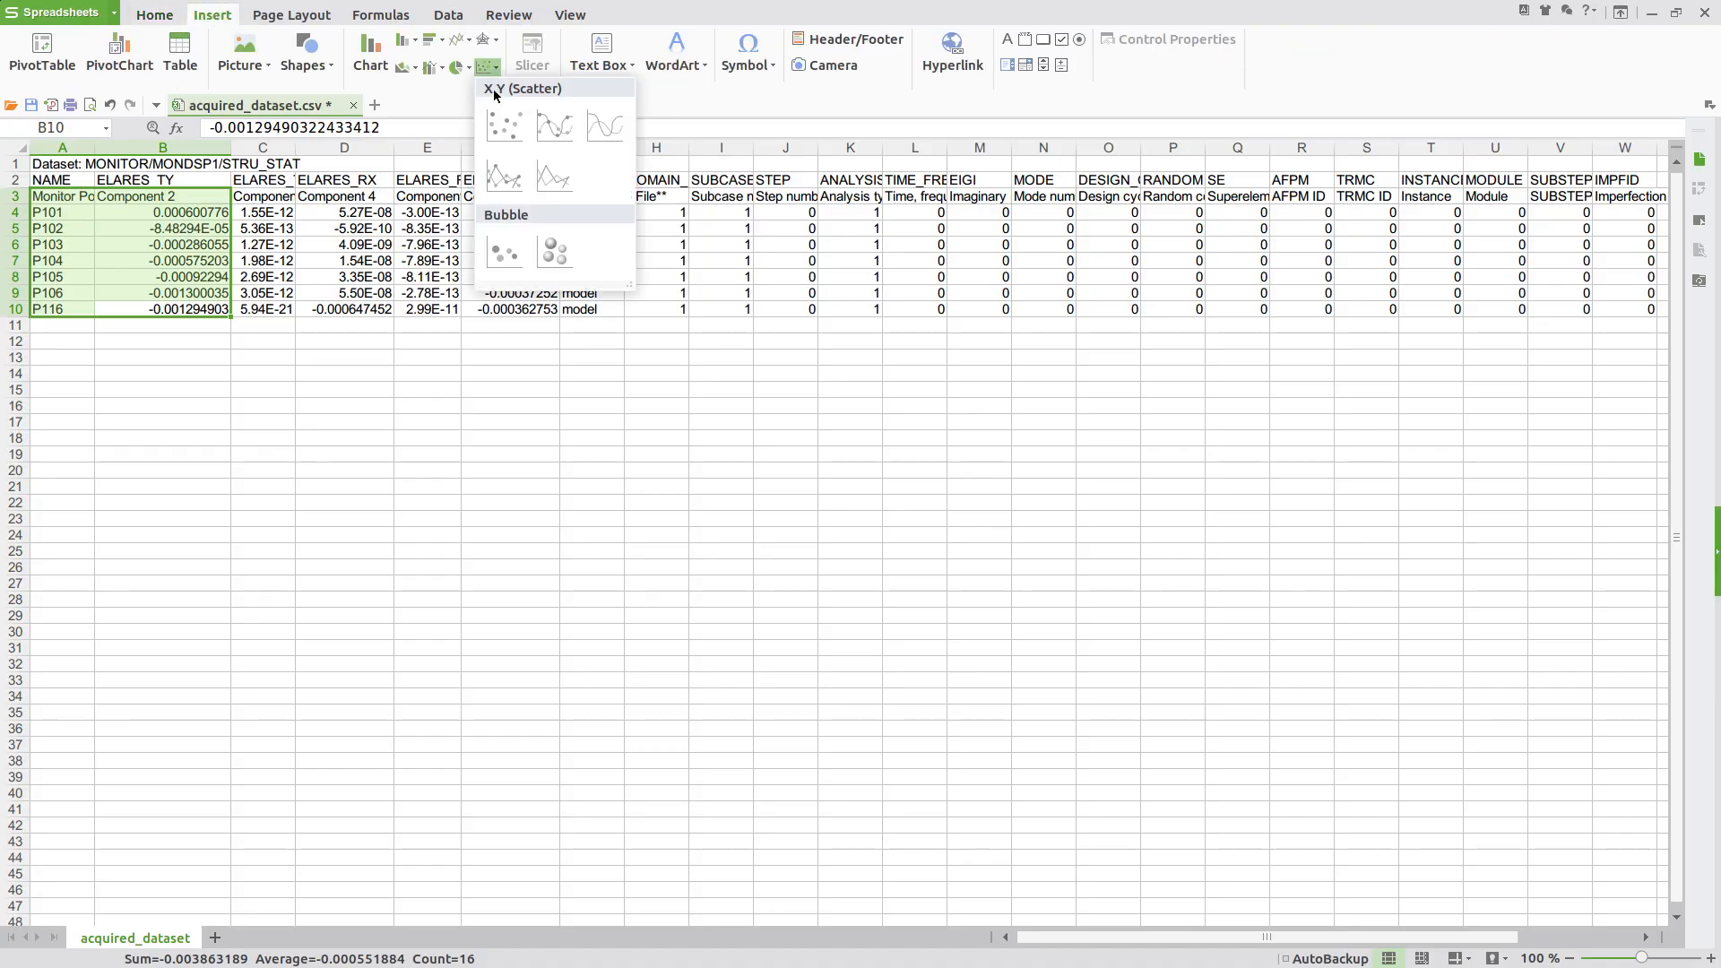
pyautogui.click(509, 173)
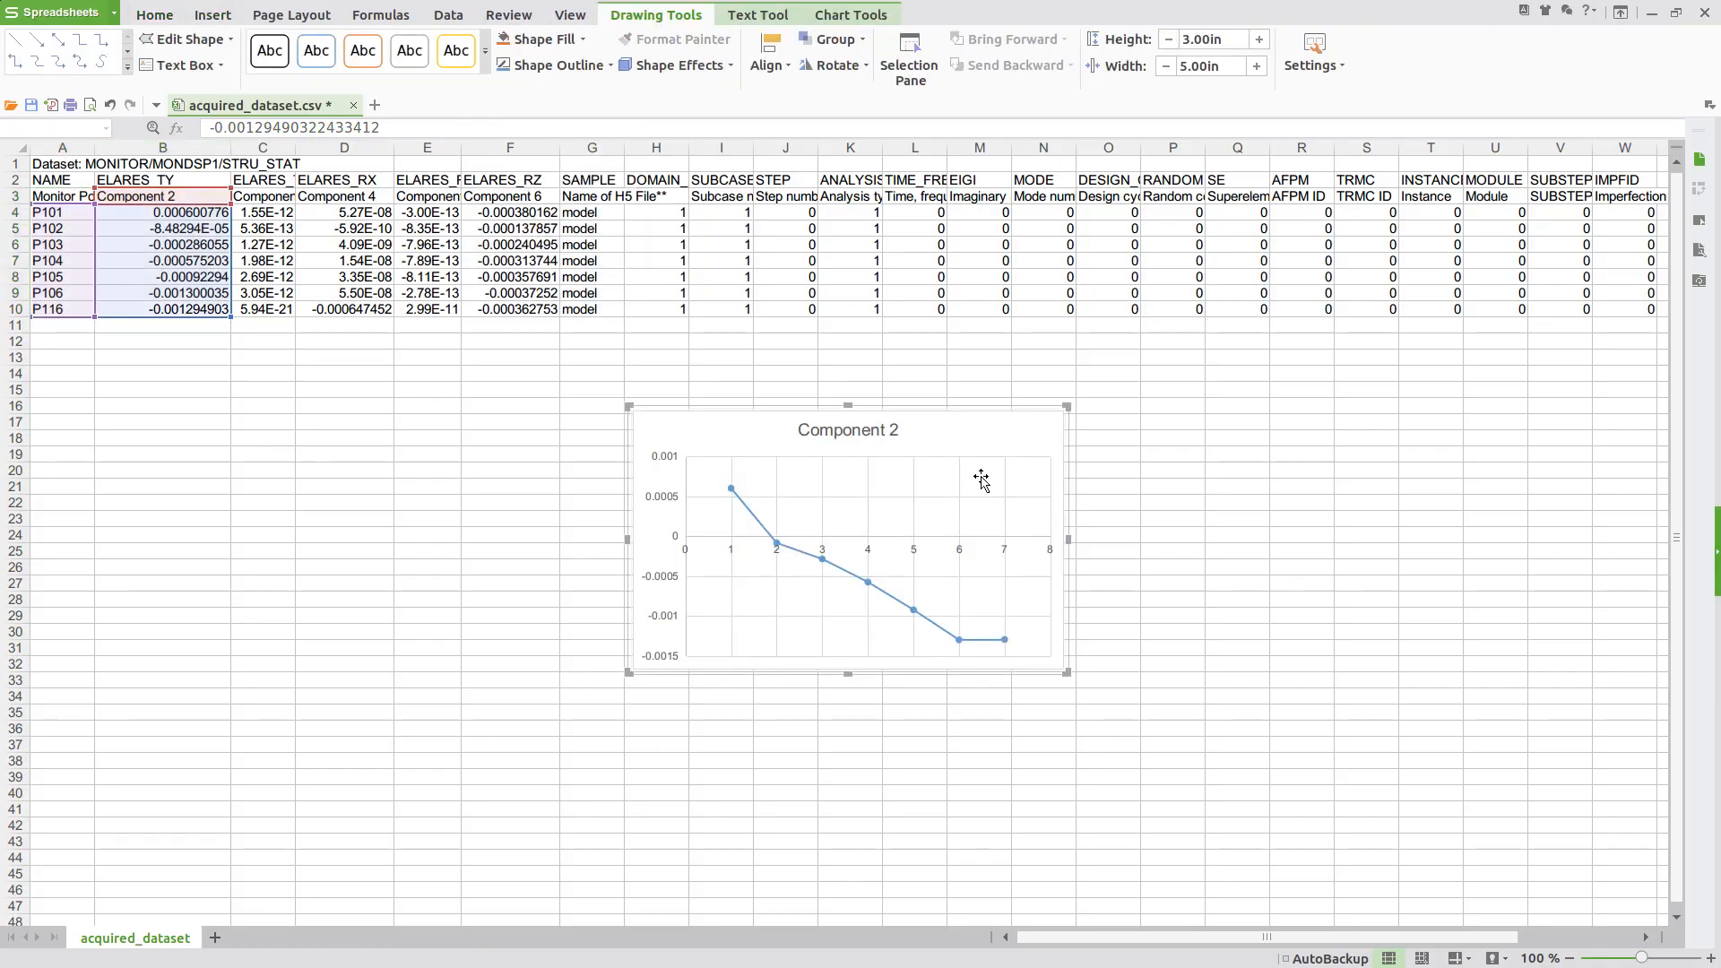
pyautogui.moveTo(984, 432); pyautogui.dragTo(706, 396)
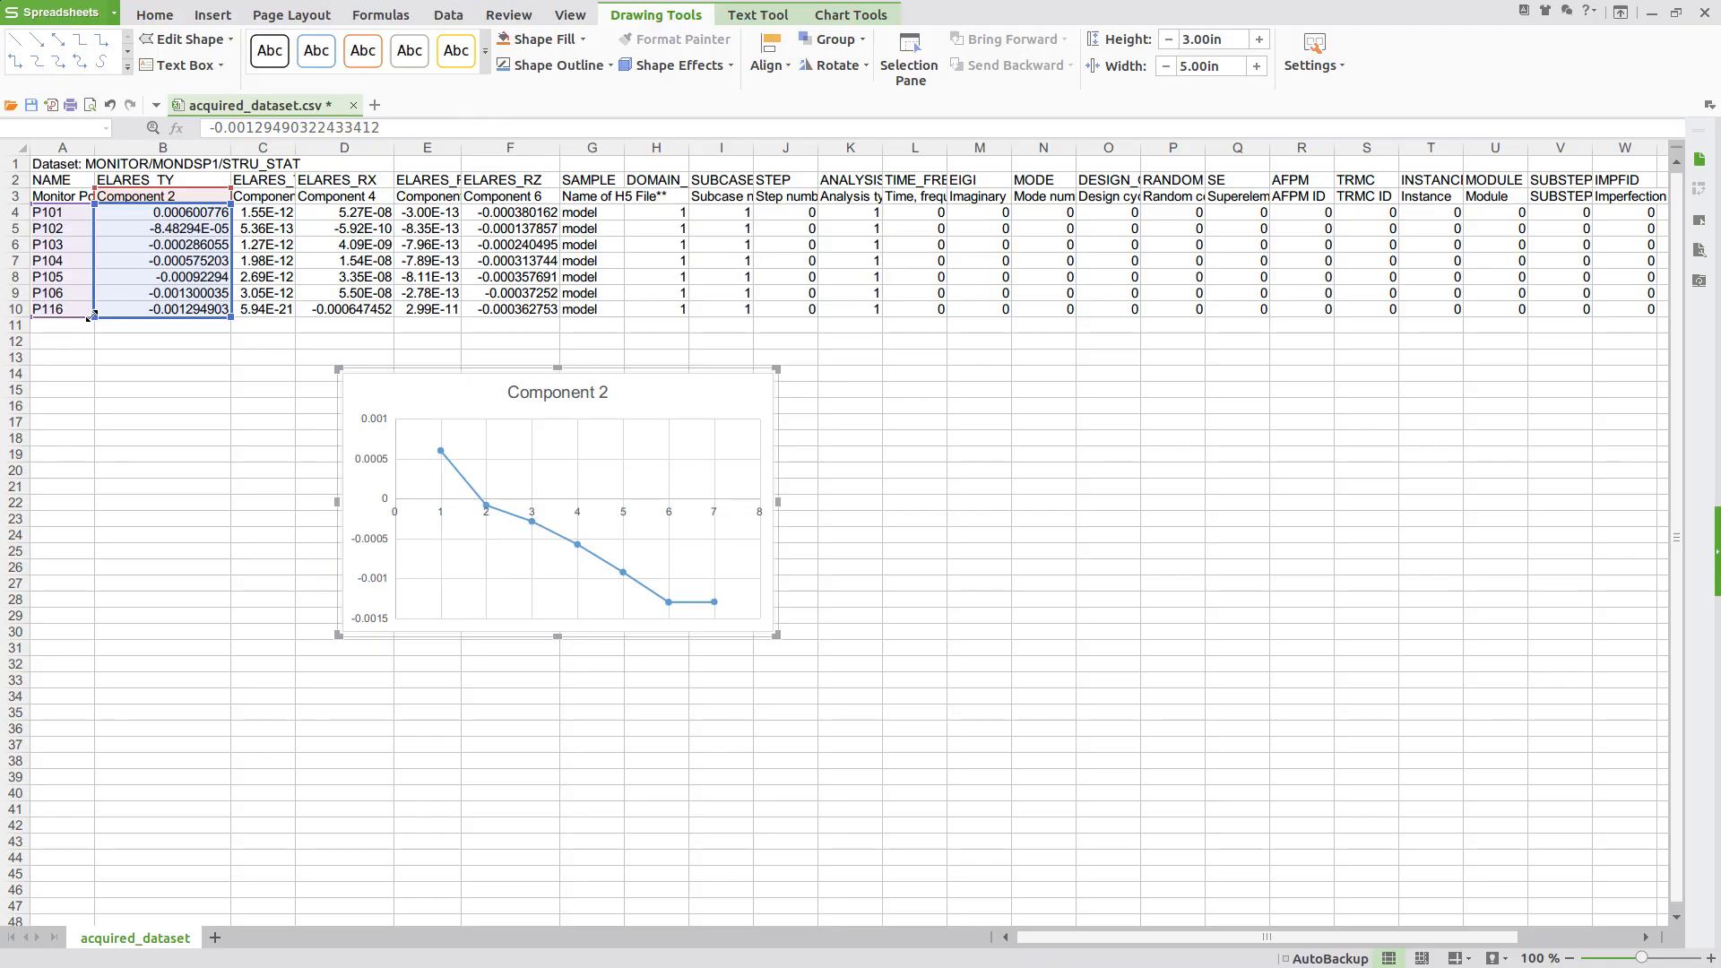
# - Limit the Component 2 chart's data range to monitor points P101 to P106, and return to the HDF5 Explorer
pyautogui.moveTo(93, 307); pyautogui.dragTo(94, 285)
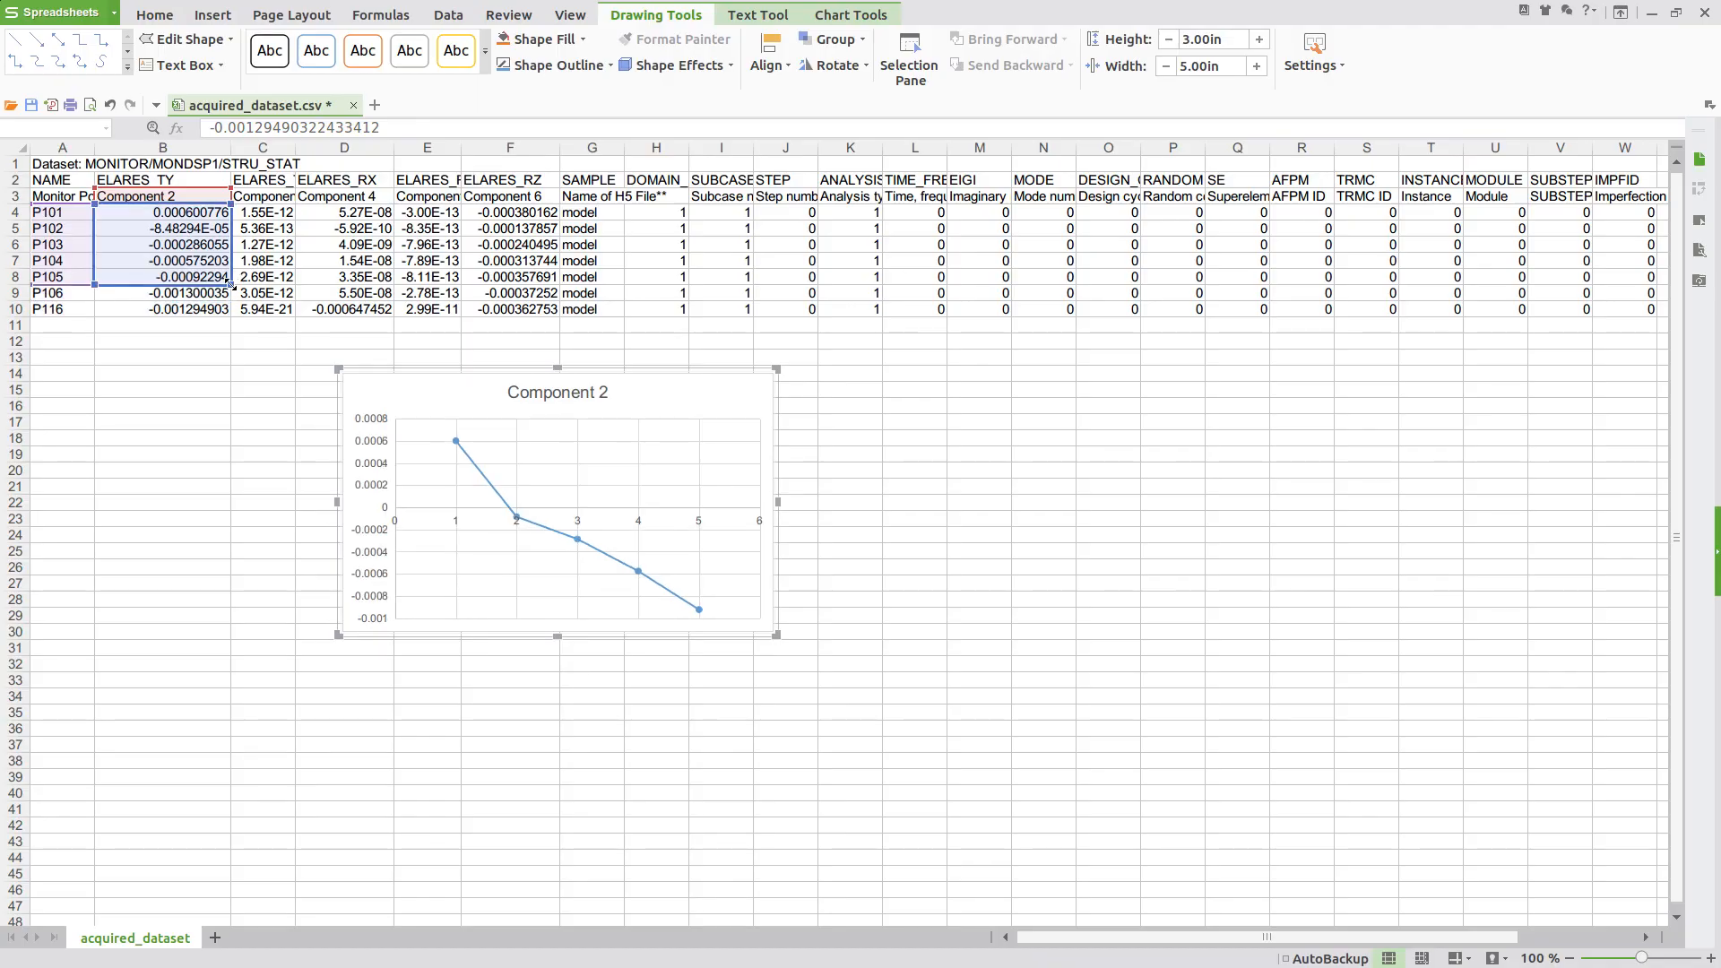
pyautogui.moveTo(232, 285); pyautogui.dragTo(231, 301)
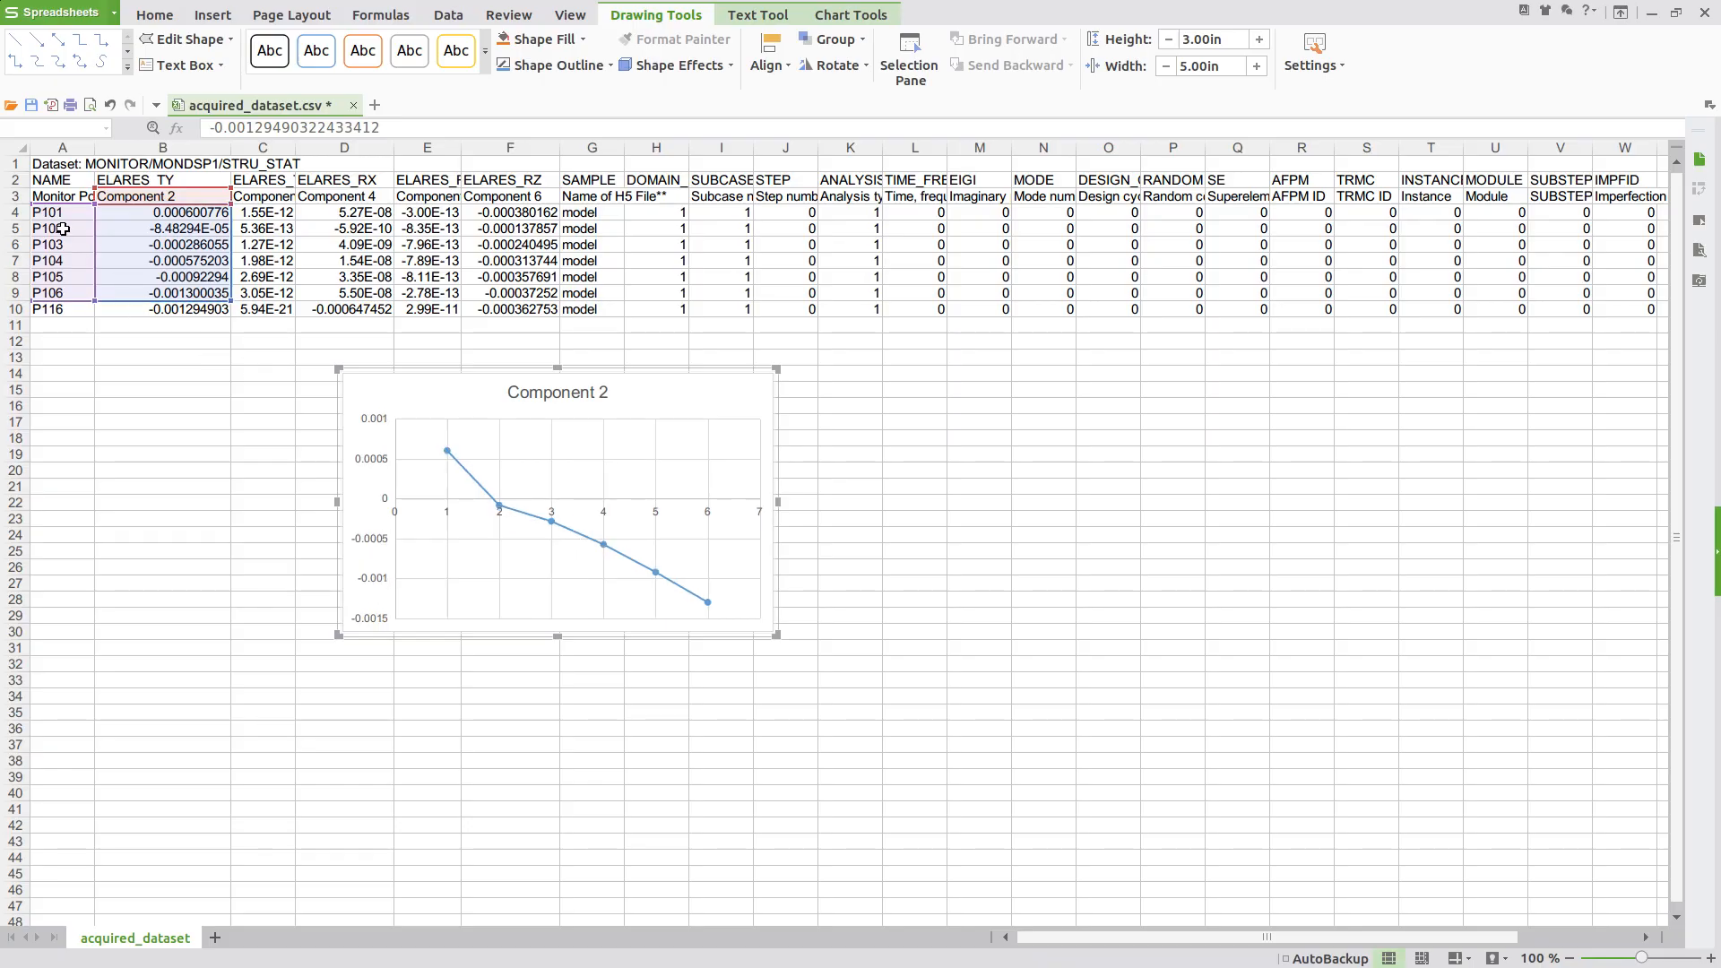
pyautogui.hotkey('alt', 'Tab')
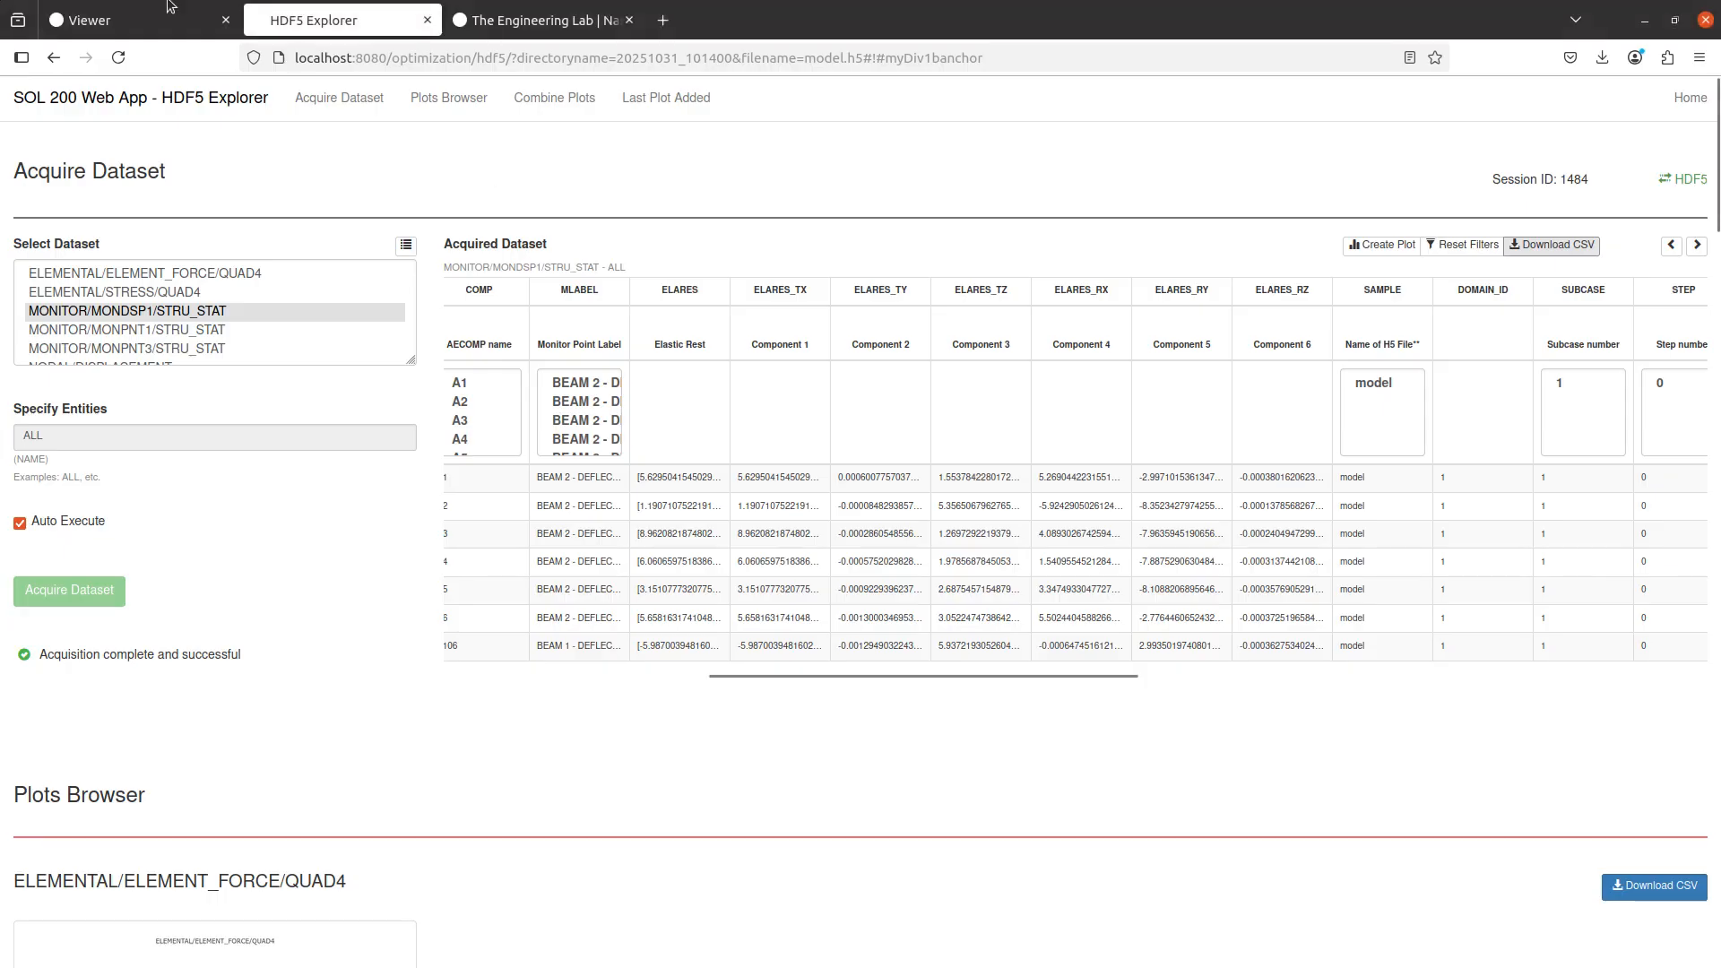
# - Switch to the Viewer, close the Pre window and bring the Beam 2 monitor points into view
pyautogui.click(125, 20)
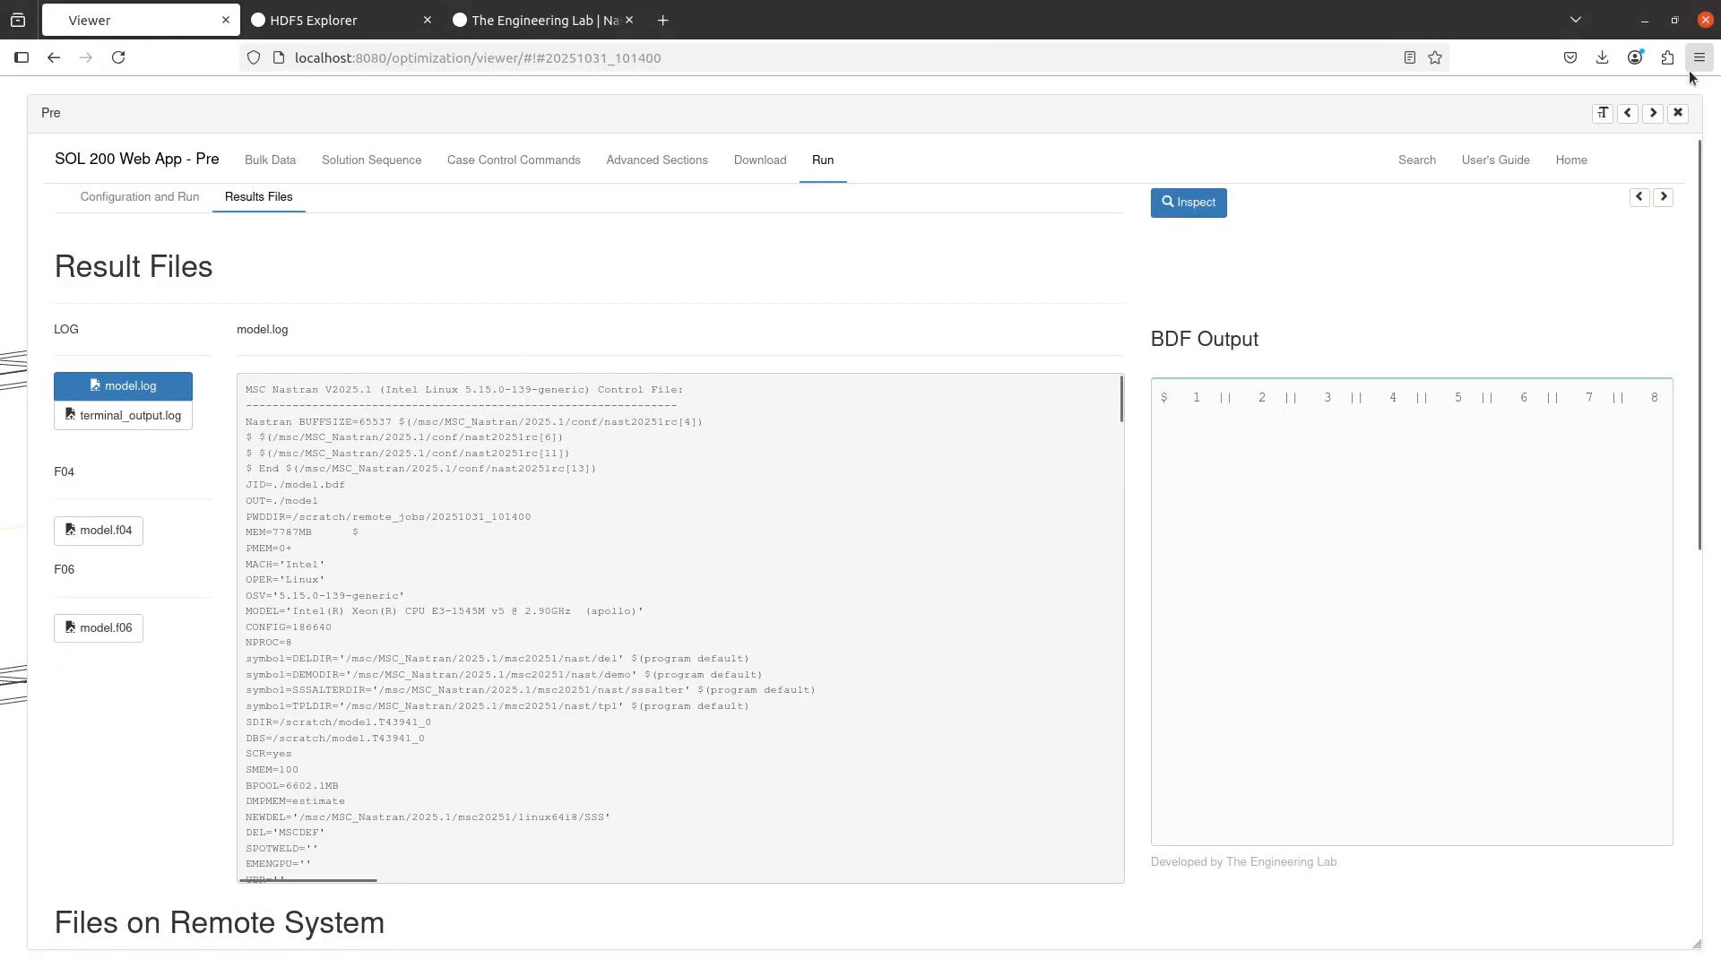
pyautogui.click(1678, 112)
pyautogui.moveTo(745, 587); pyautogui.dragTo(1088, 497)
pyautogui.moveTo(1089, 498); pyautogui.dragTo(1023, 554)
pyautogui.scroll(5, 1046, 527)
pyautogui.scroll(1, 1046, 527)
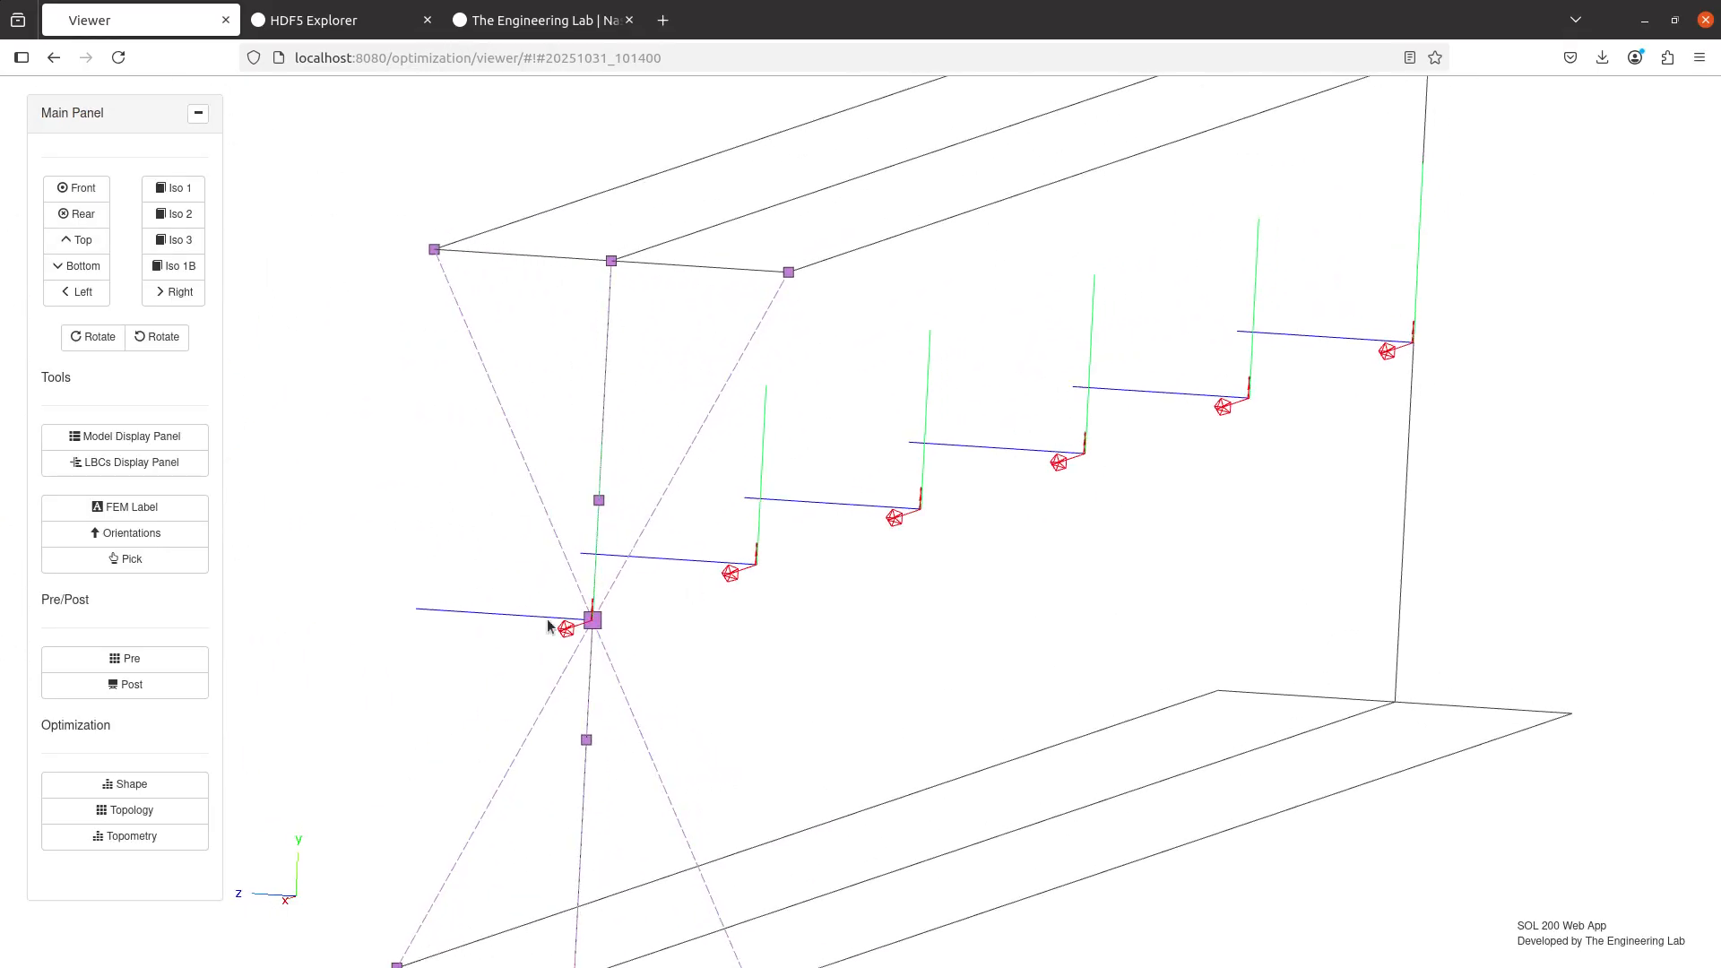
pyautogui.moveTo(1124, 382); pyautogui.dragTo(1101, 385)
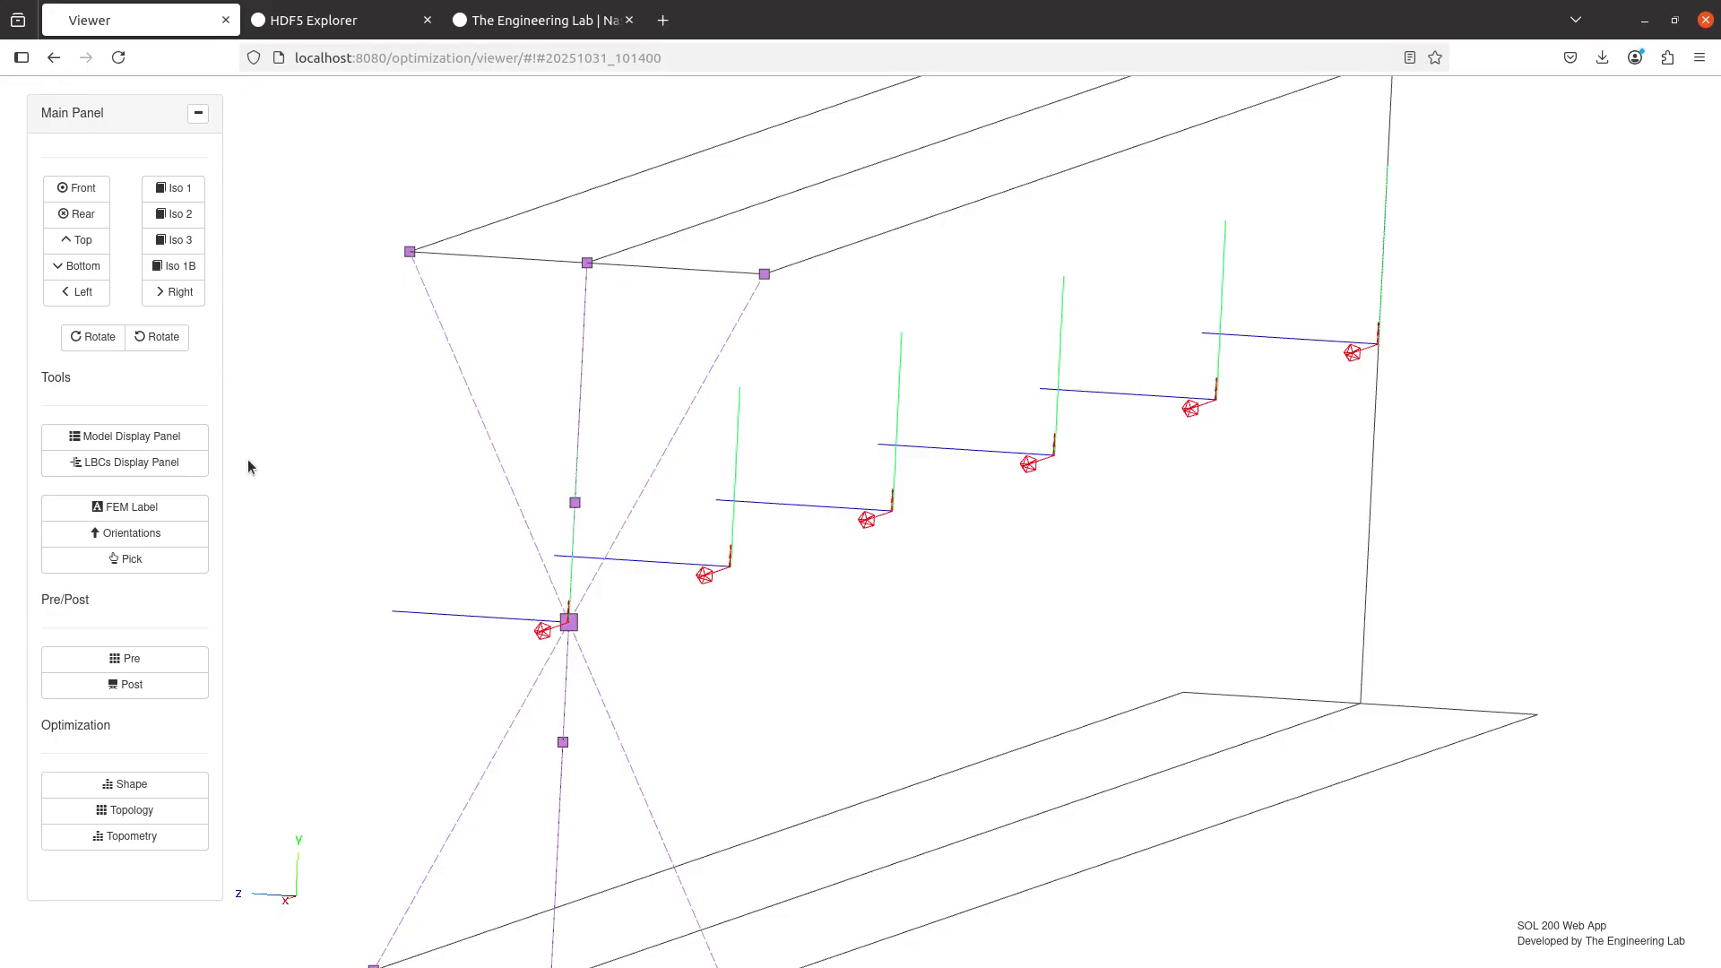
# - Filter the model display list by "mondsp" and display the detail wireframe for only the MONDSP1 entries
pyautogui.click(190, 441)
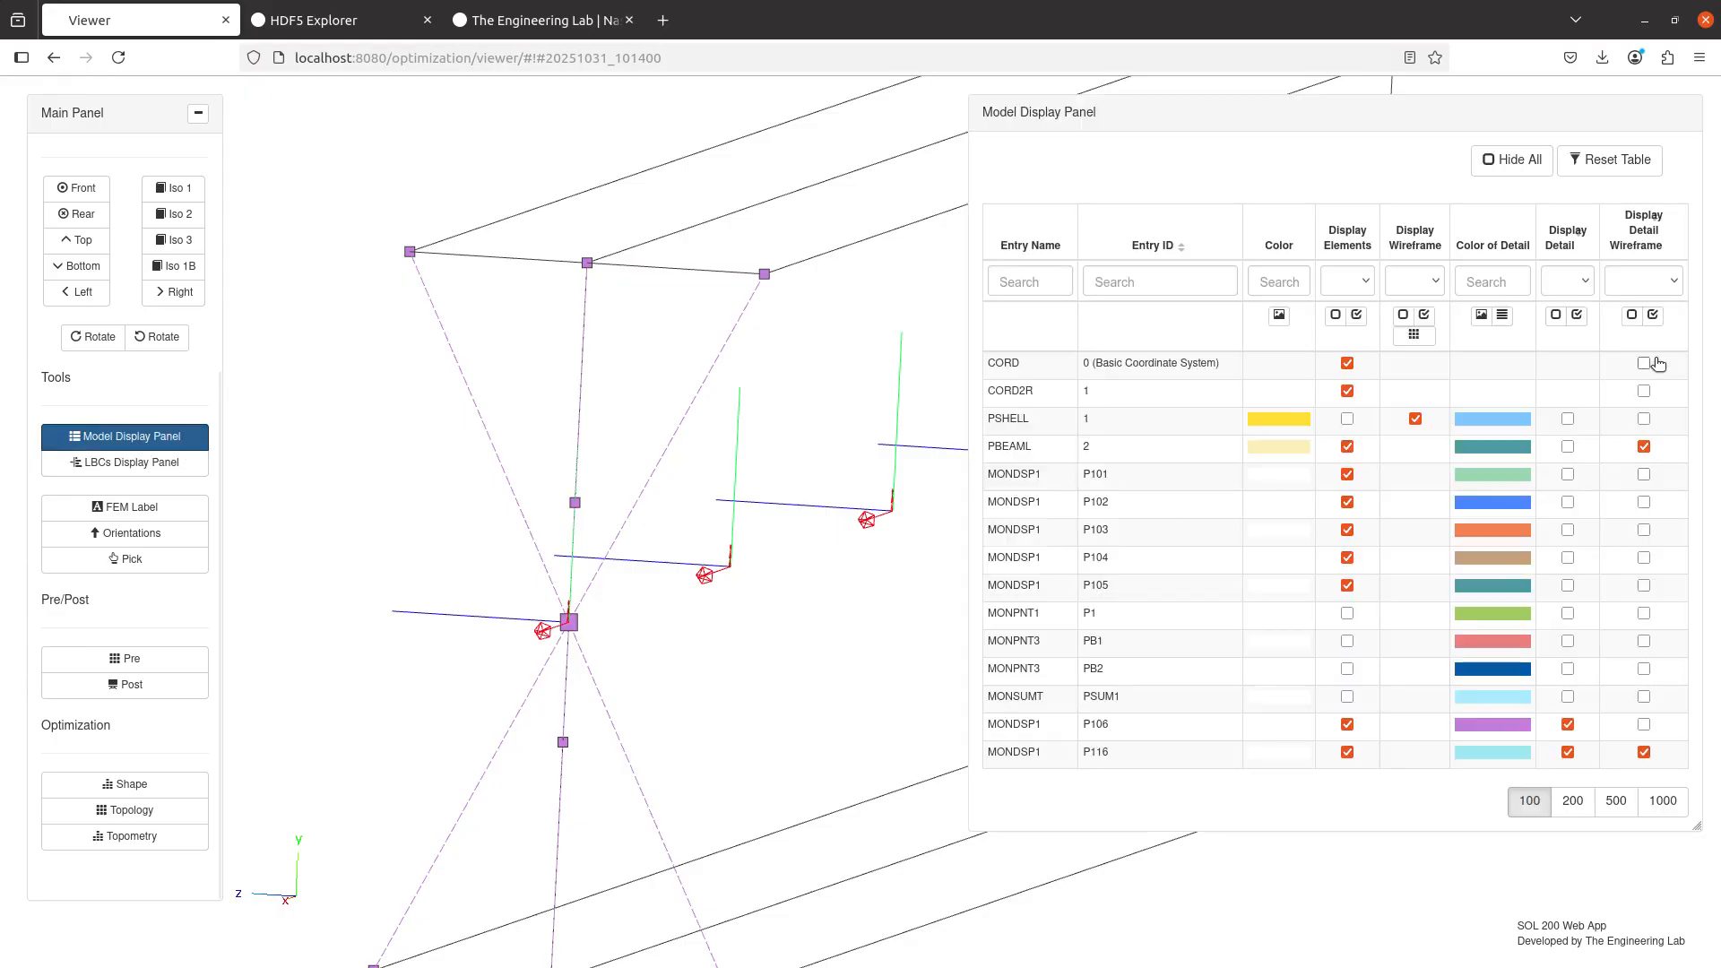
pyautogui.click(1652, 315)
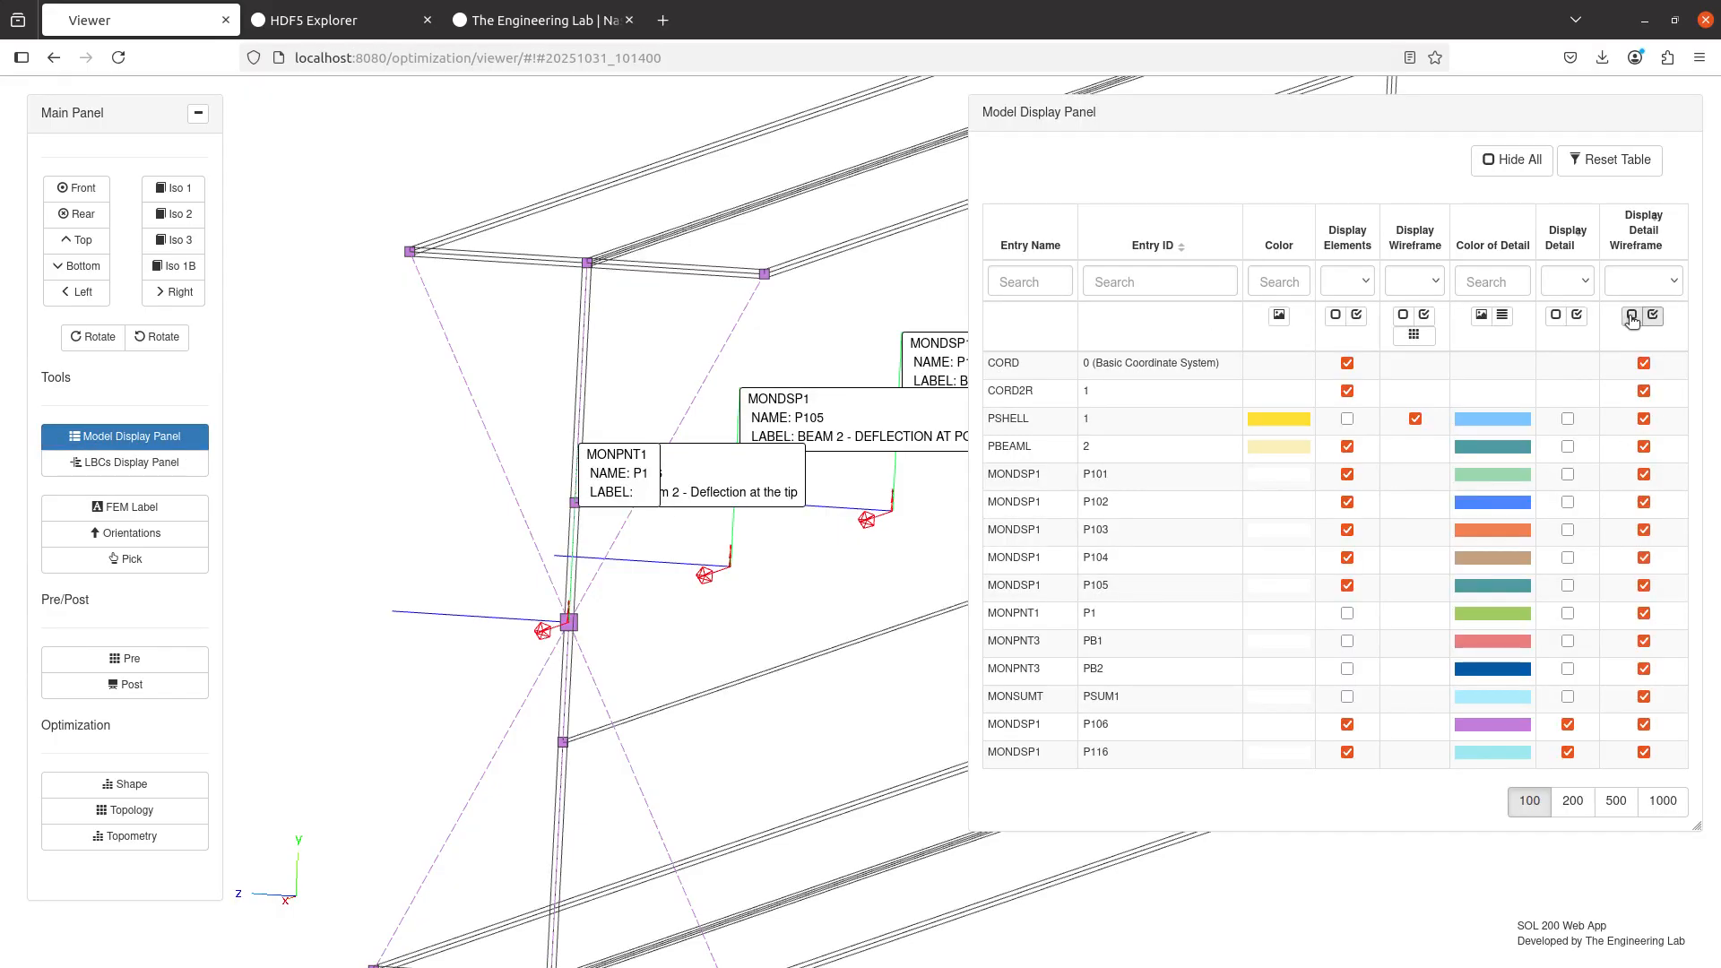
pyautogui.click(1631, 315)
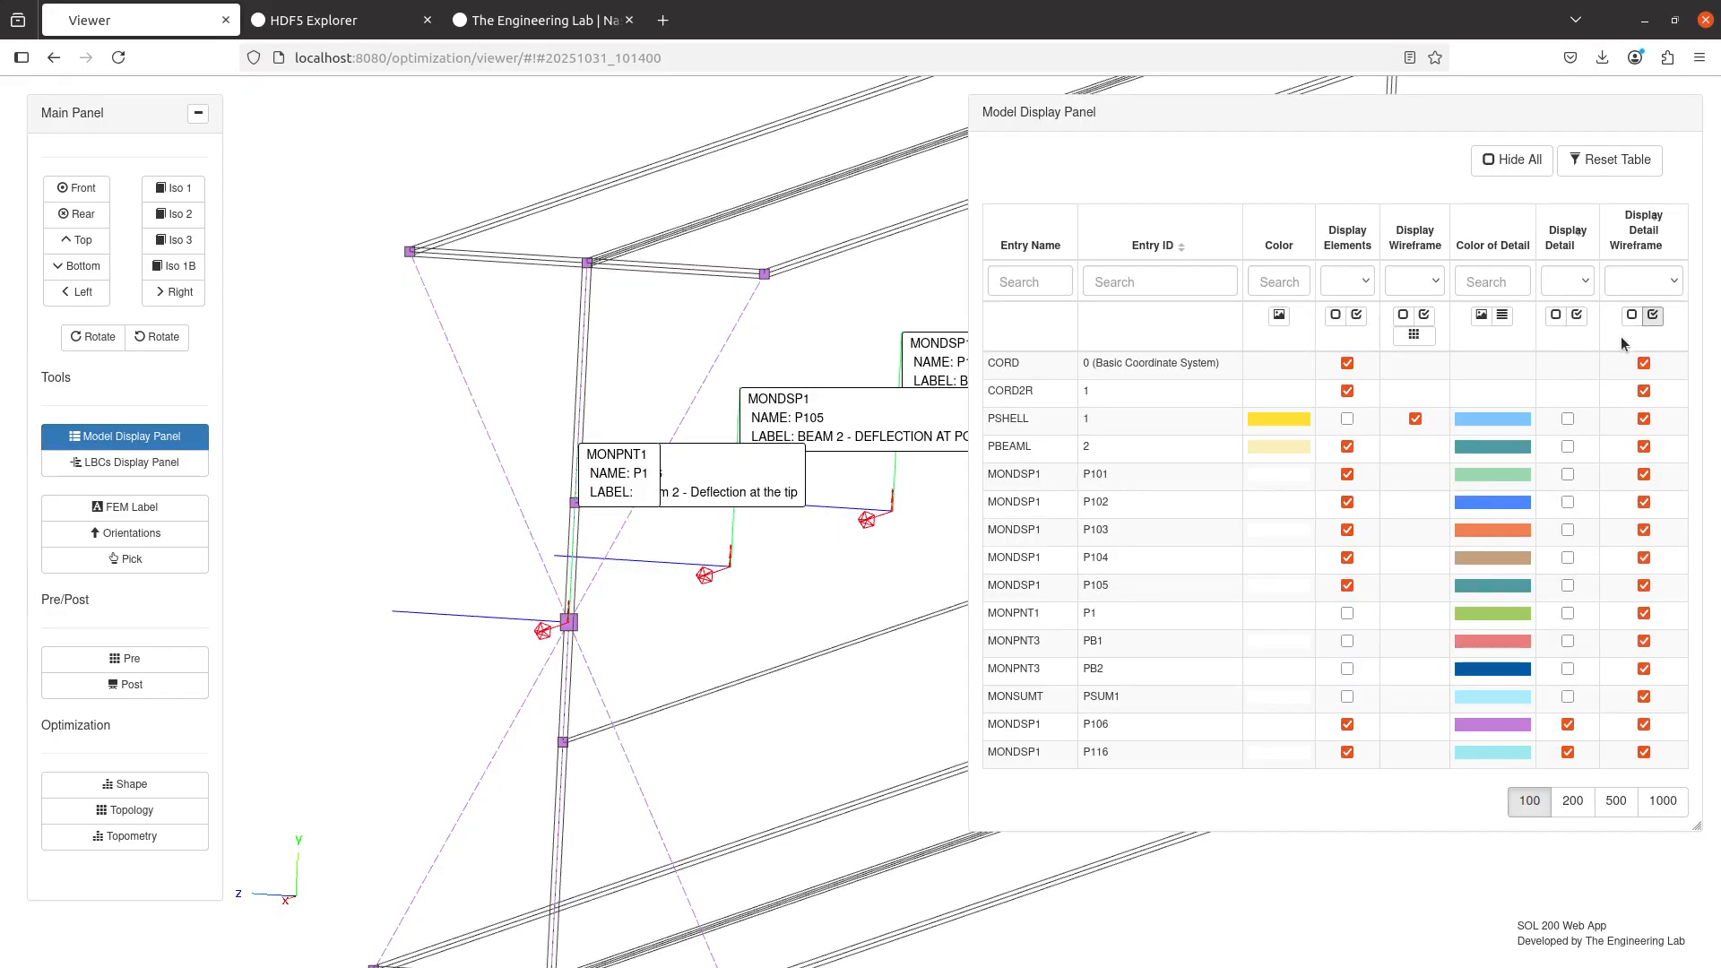
pyautogui.click(1049, 280)
pyautogui.write('mondsp')
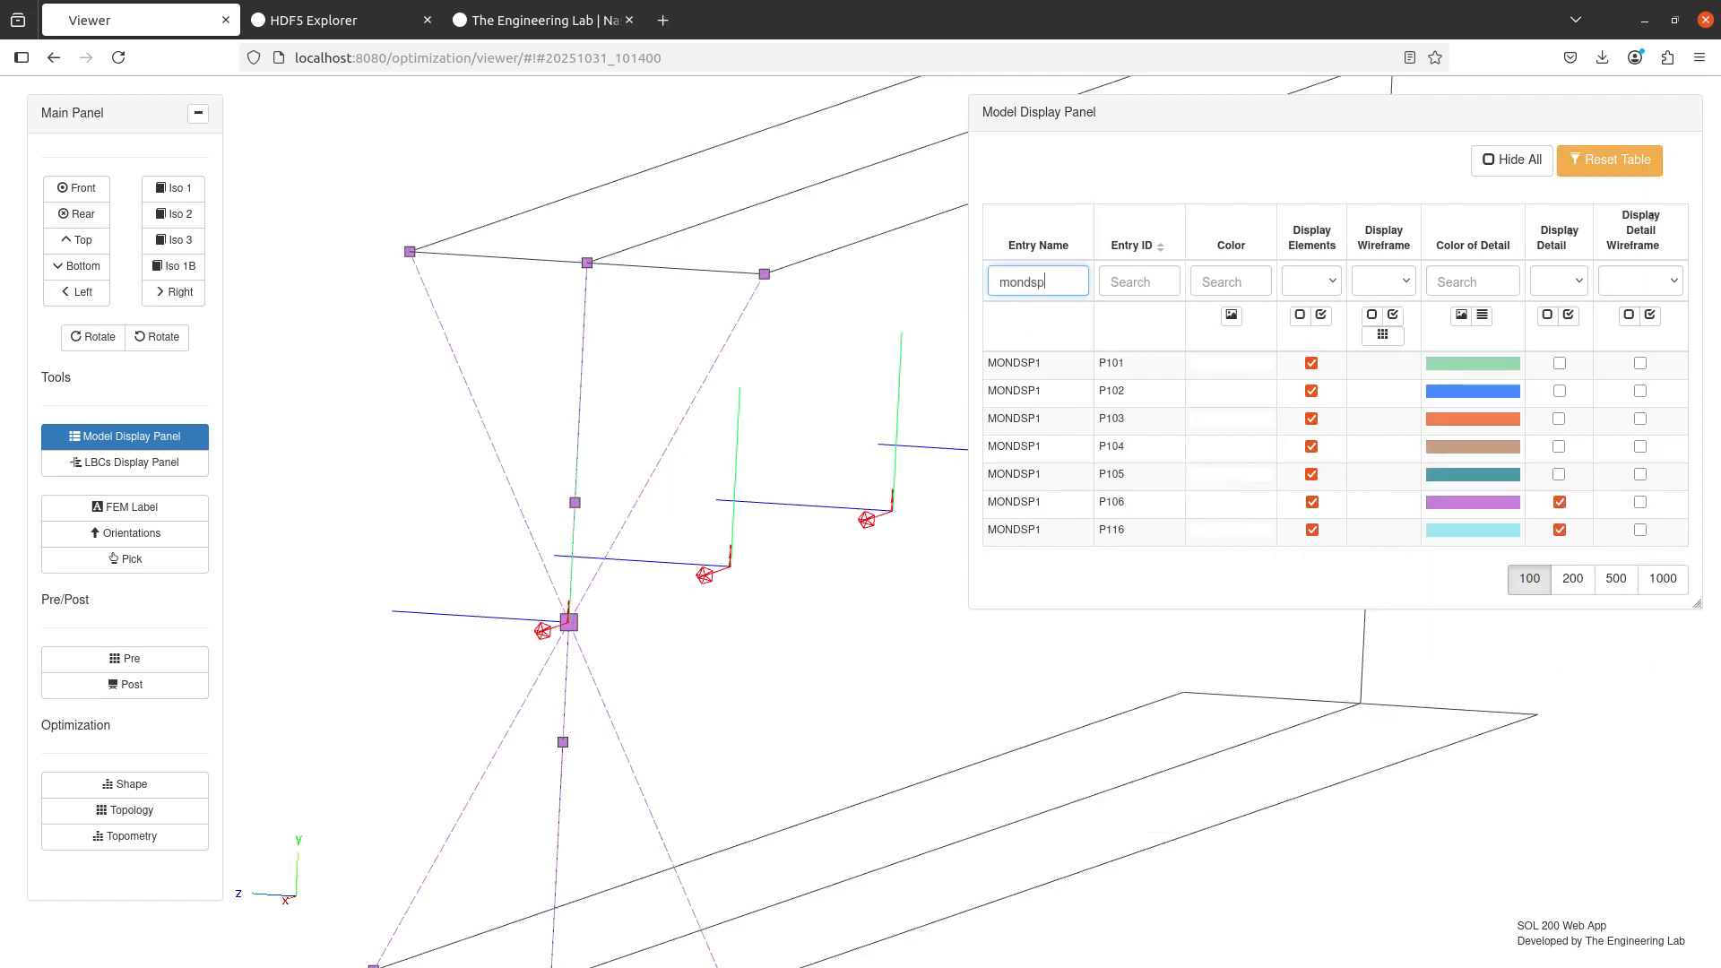
pyautogui.click(1650, 314)
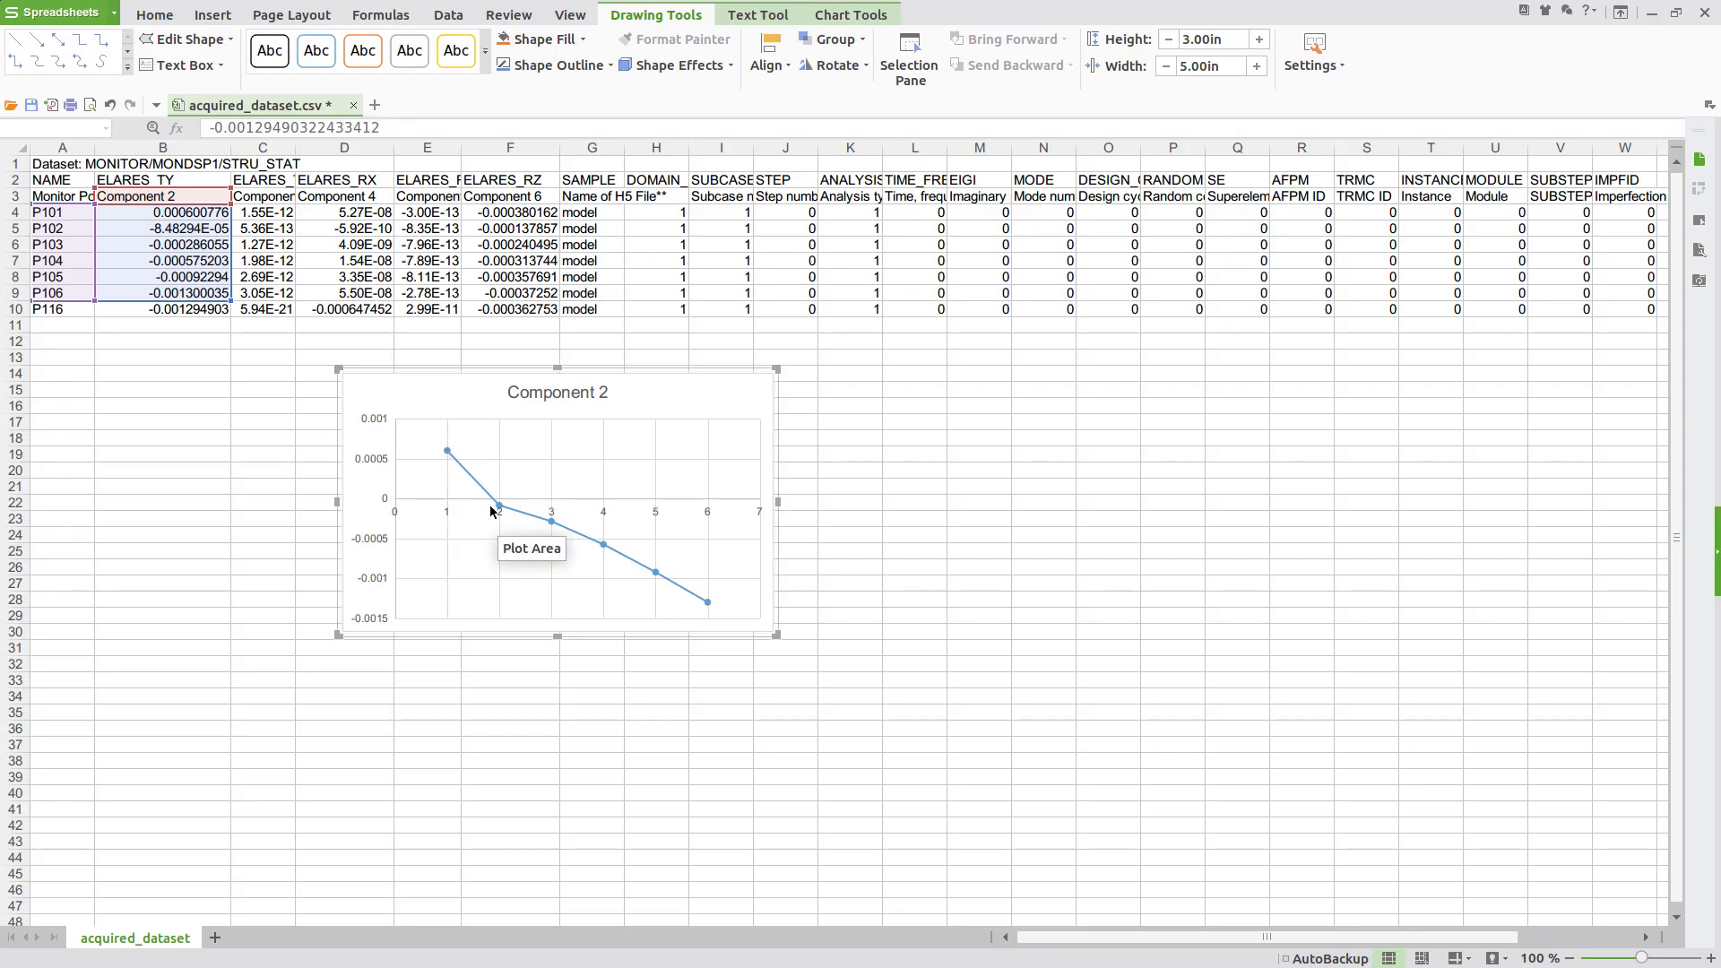
# - Check P101's Component 2 value in the spreadsheet, and return to the Viewer to examine point P101 on Beam 2
pyautogui.click(173, 220)
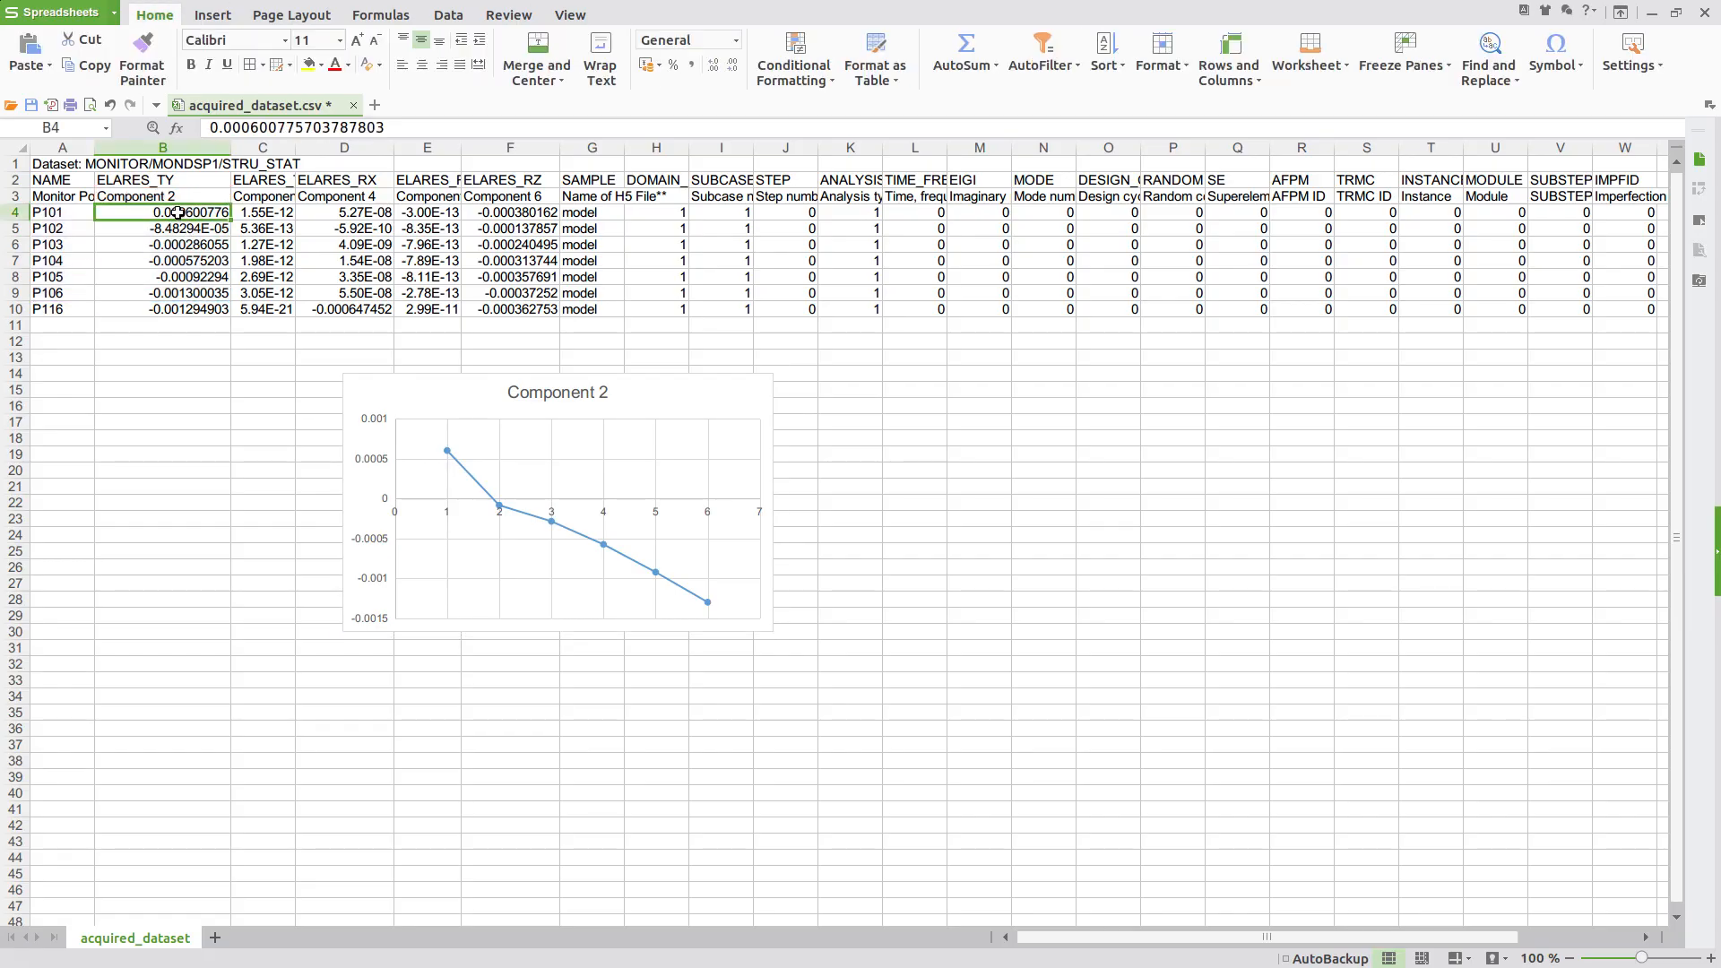
pyautogui.click(1652, 13)
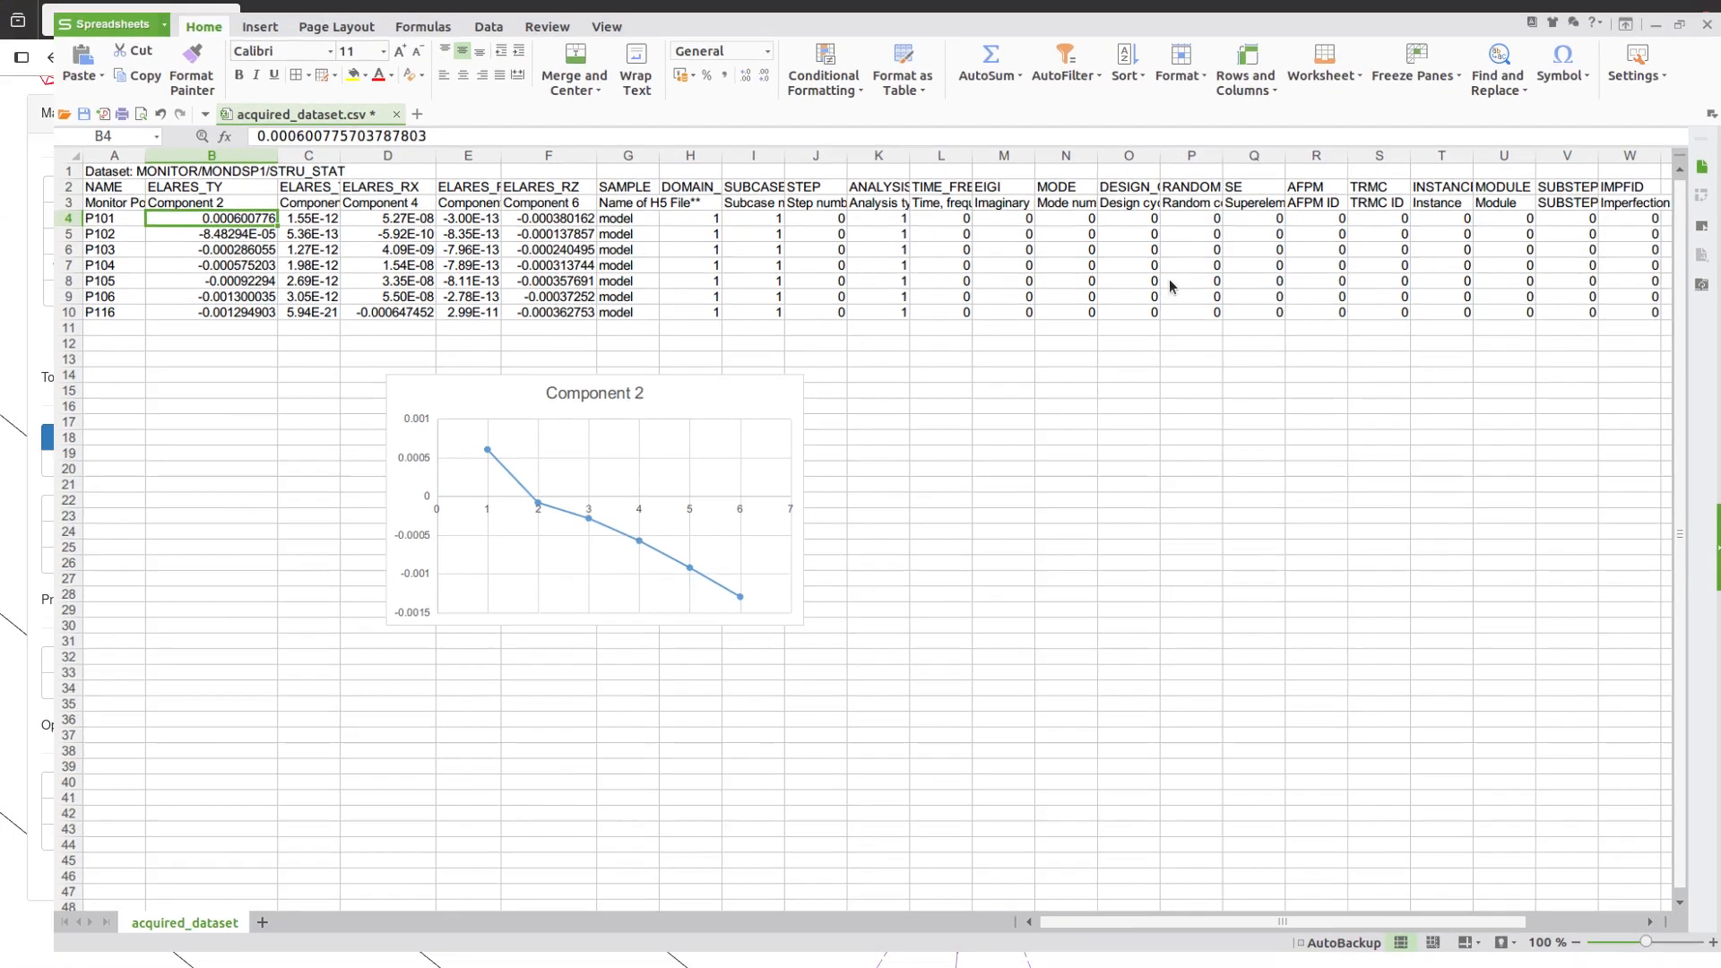
pyautogui.scroll(-10, 500, 444)
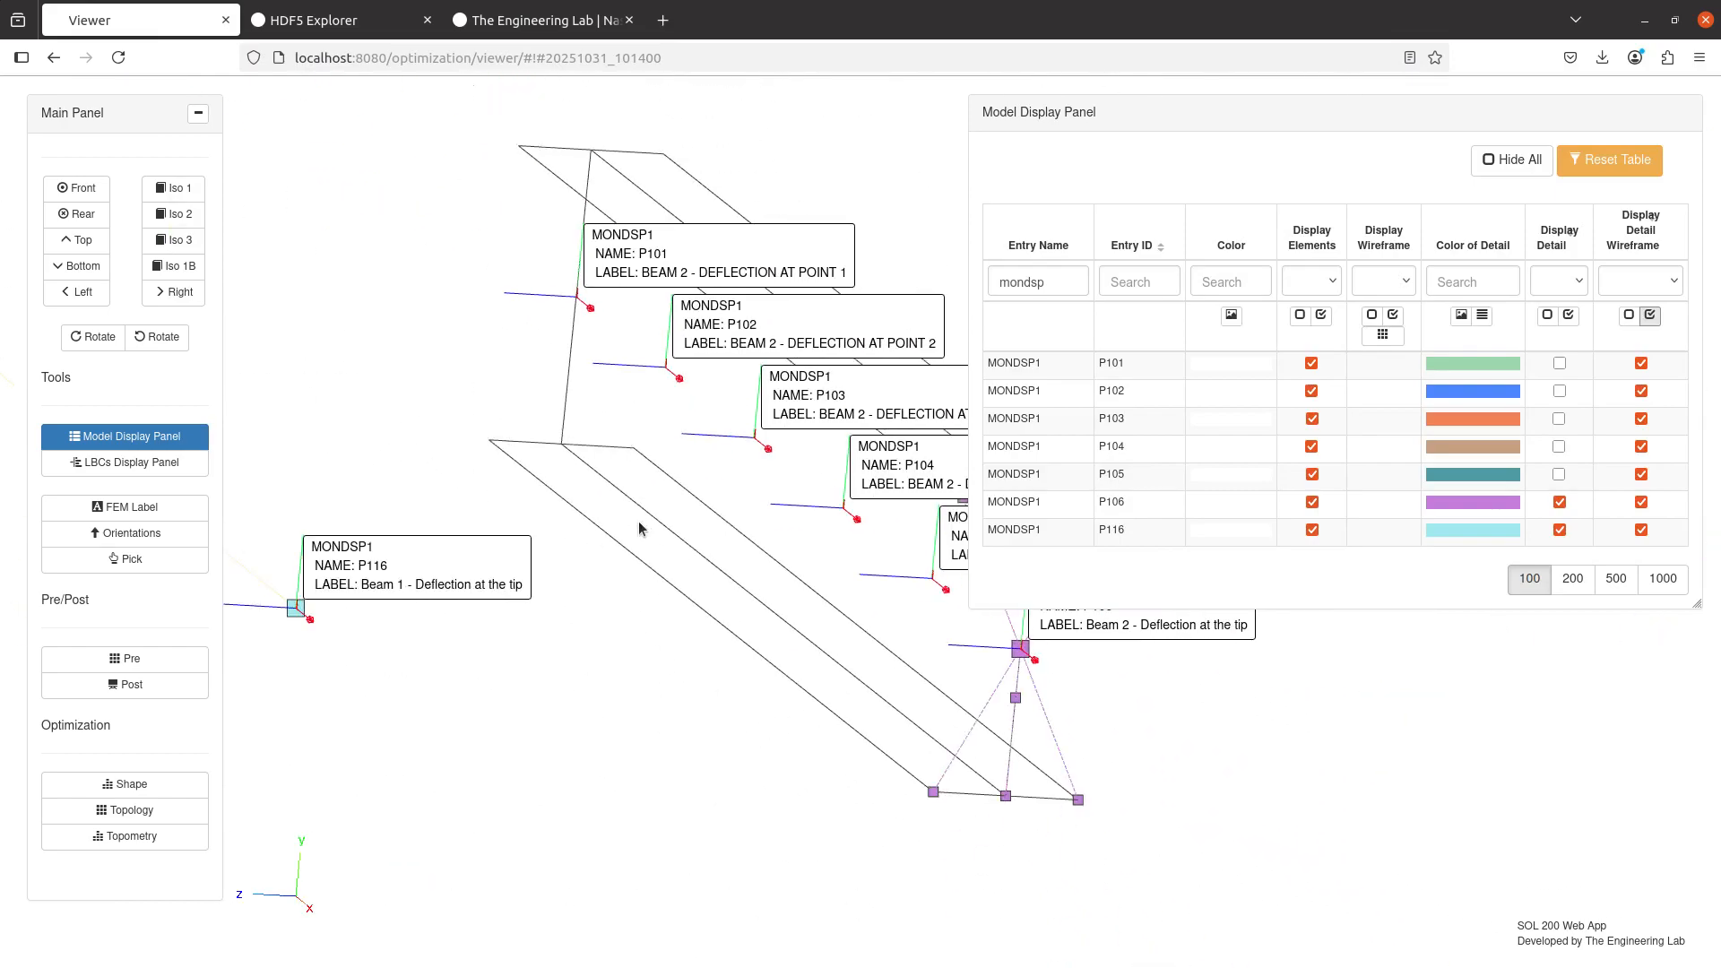
pyautogui.moveTo(654, 450); pyautogui.dragTo(1183, 612)
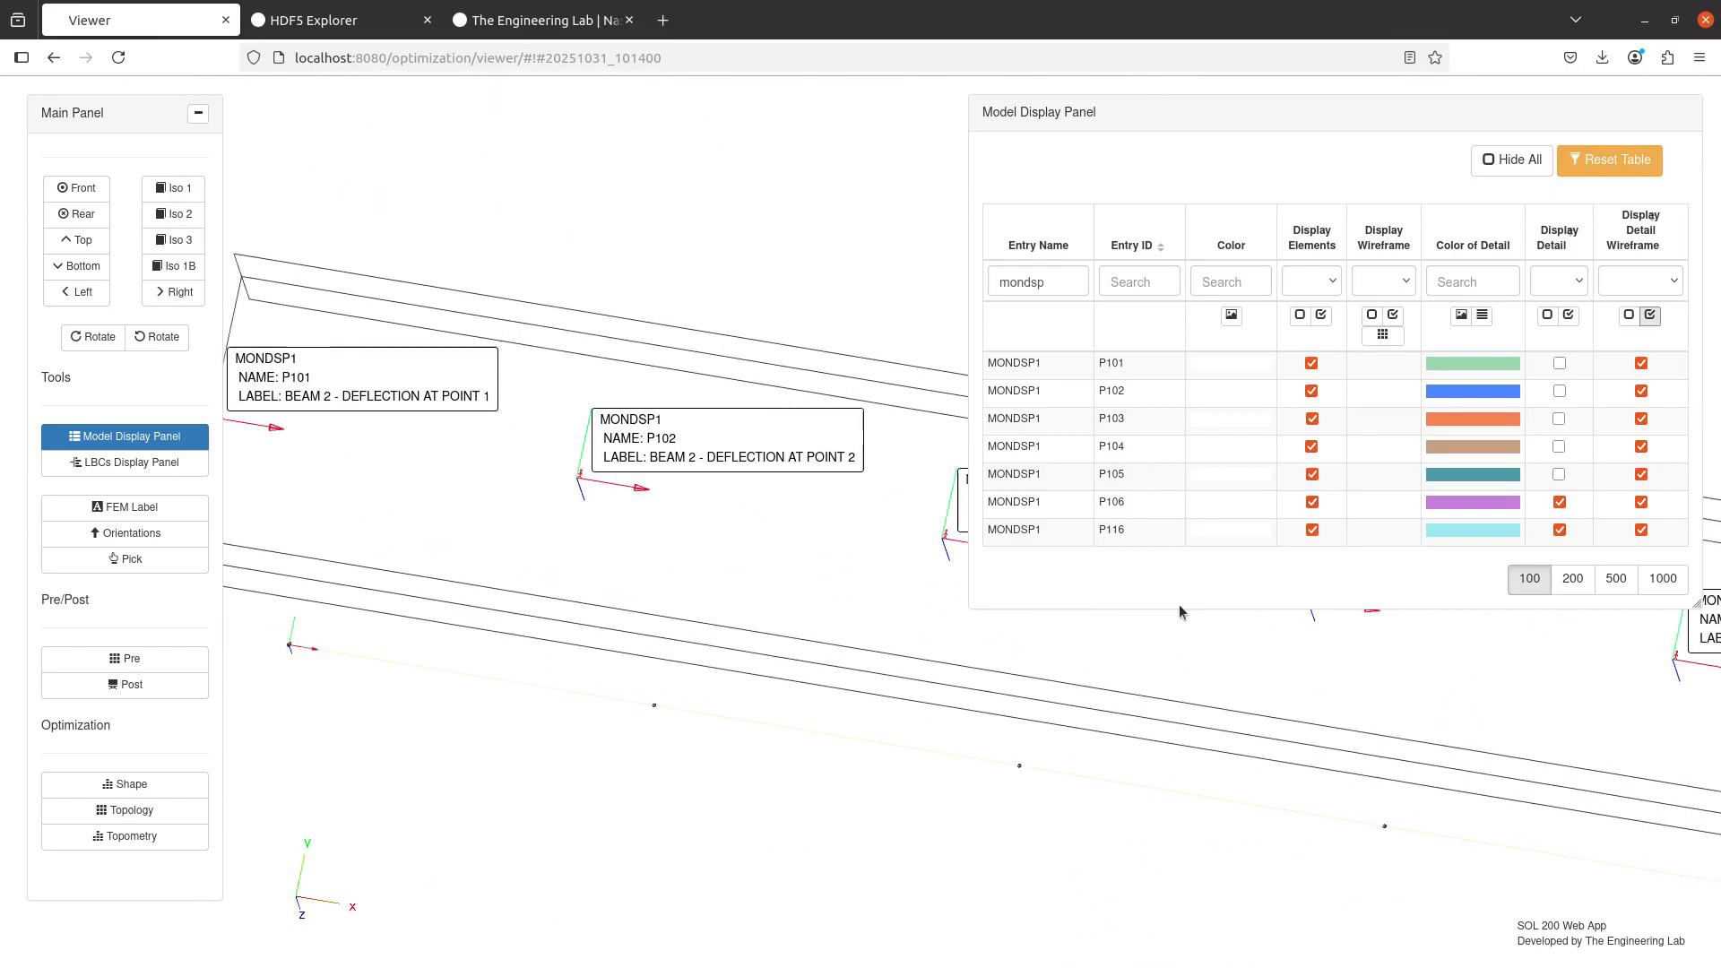
pyautogui.moveTo(498, 489); pyautogui.dragTo(628, 526)
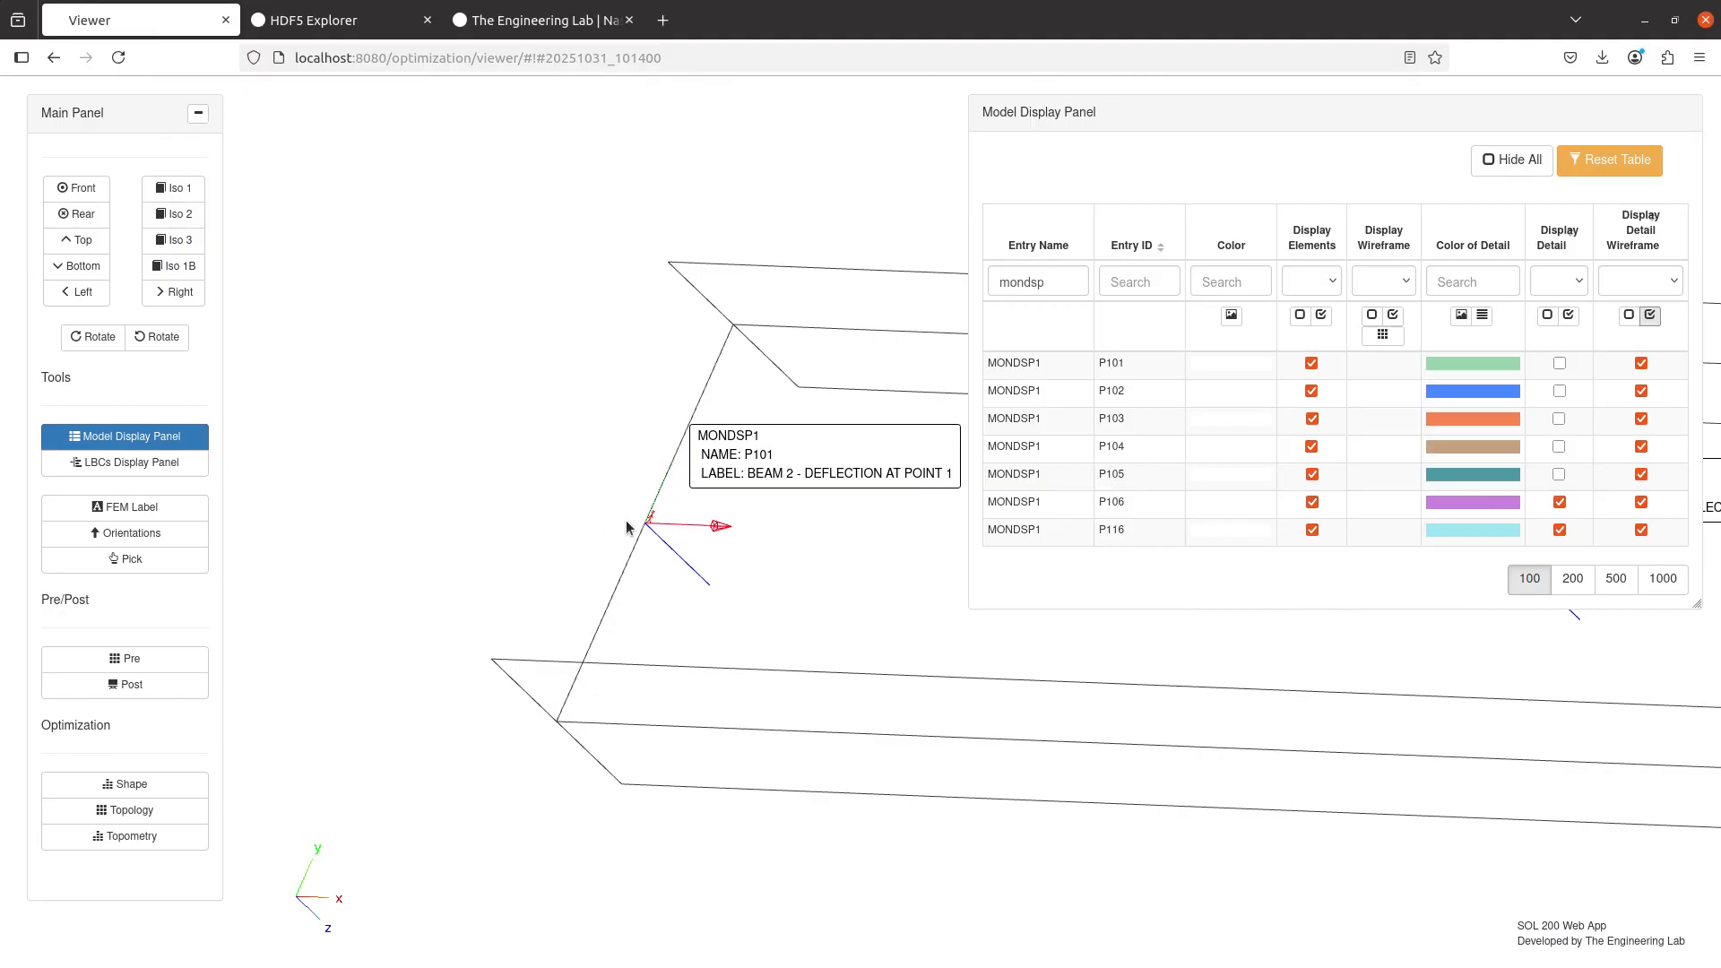
# - Clear the name filter on the bulk data entry list in Pre, display only the selected entries, and close Pre
pyautogui.click(126, 658)
pyautogui.click(272, 161)
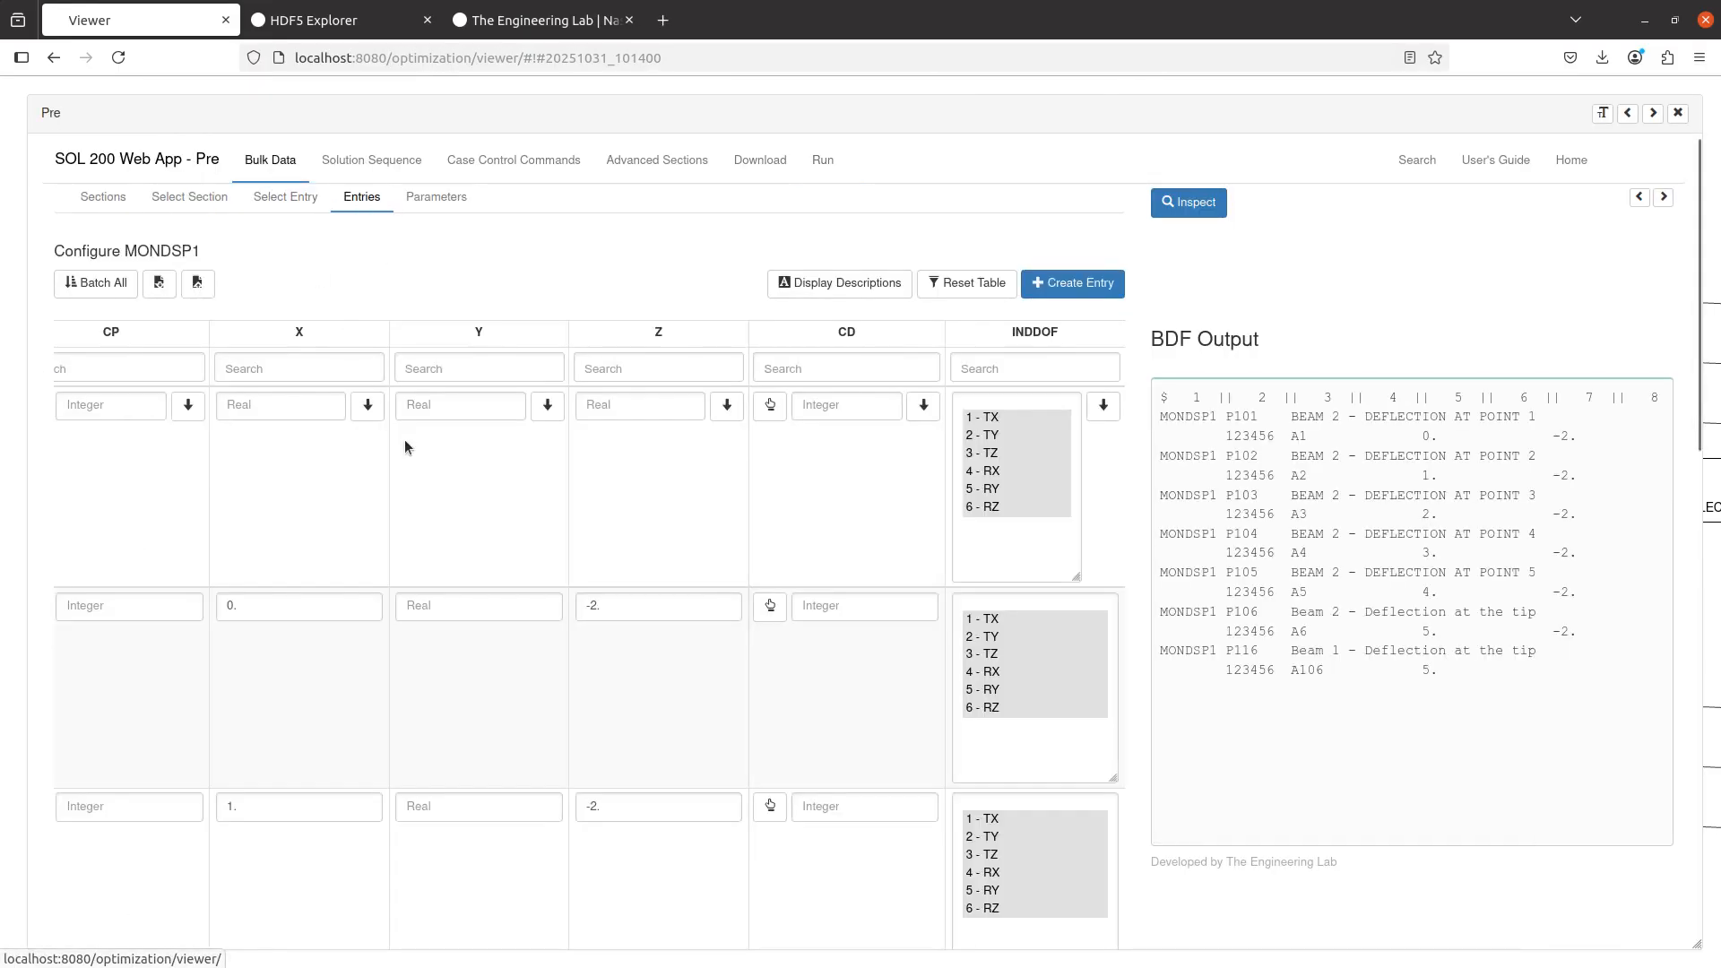
pyautogui.click(315, 199)
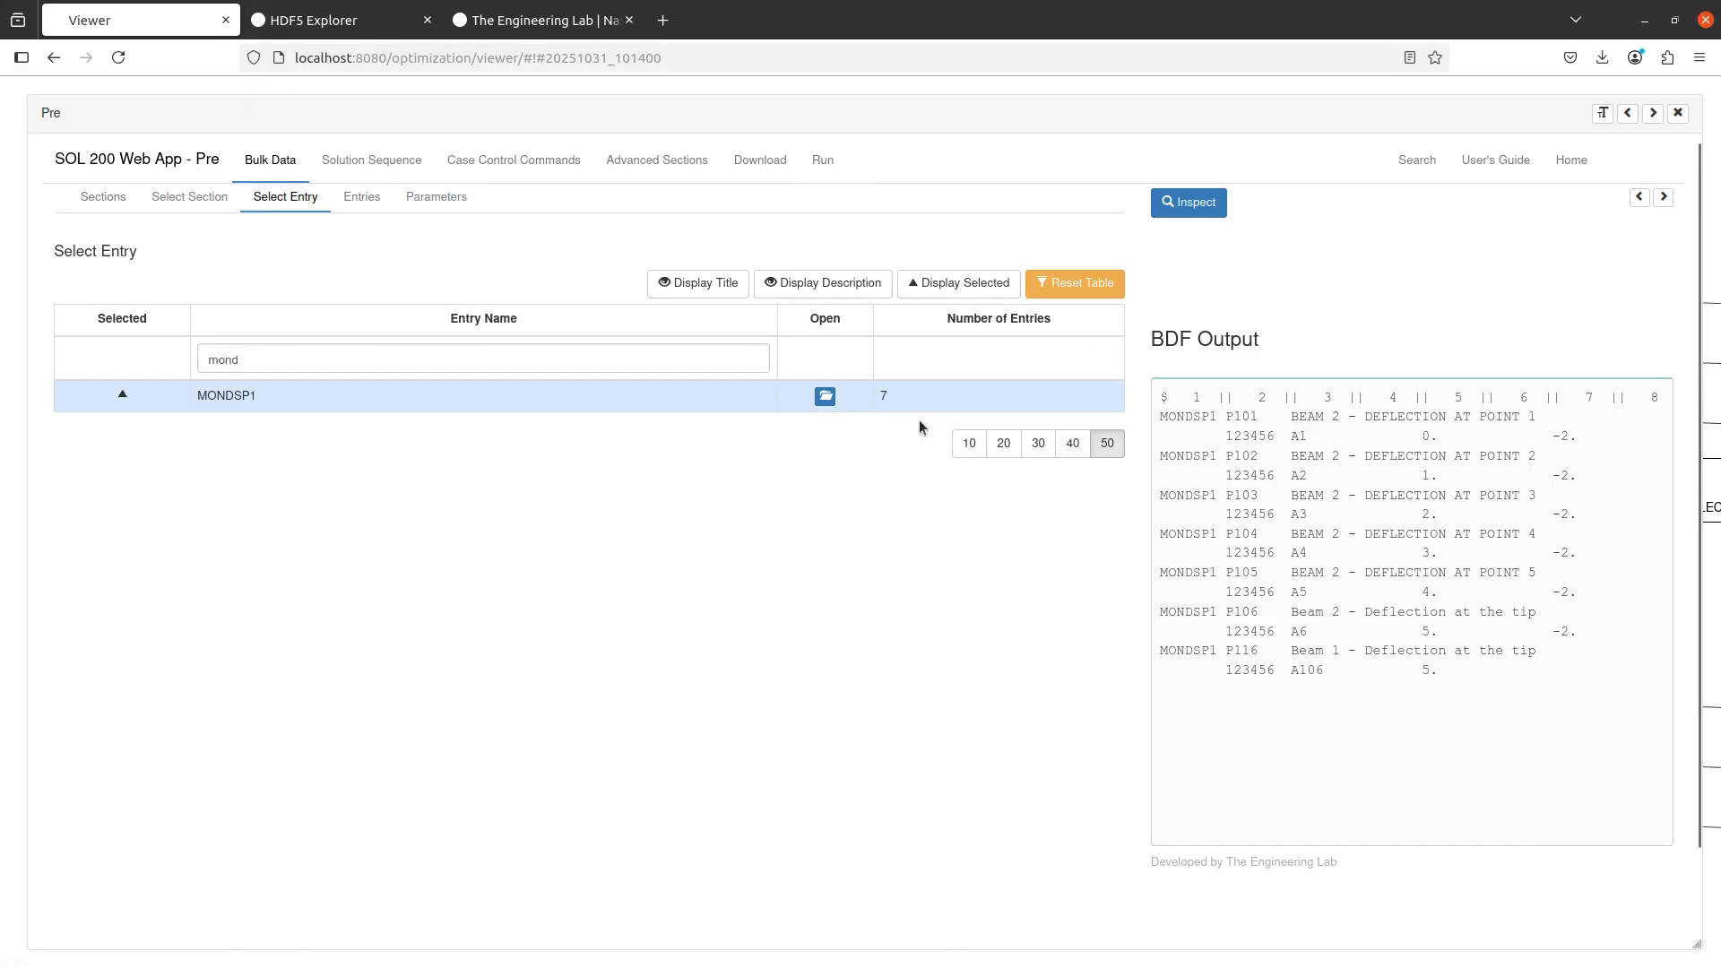
pyautogui.click(1089, 283)
pyautogui.scroll(-5, 723, 676)
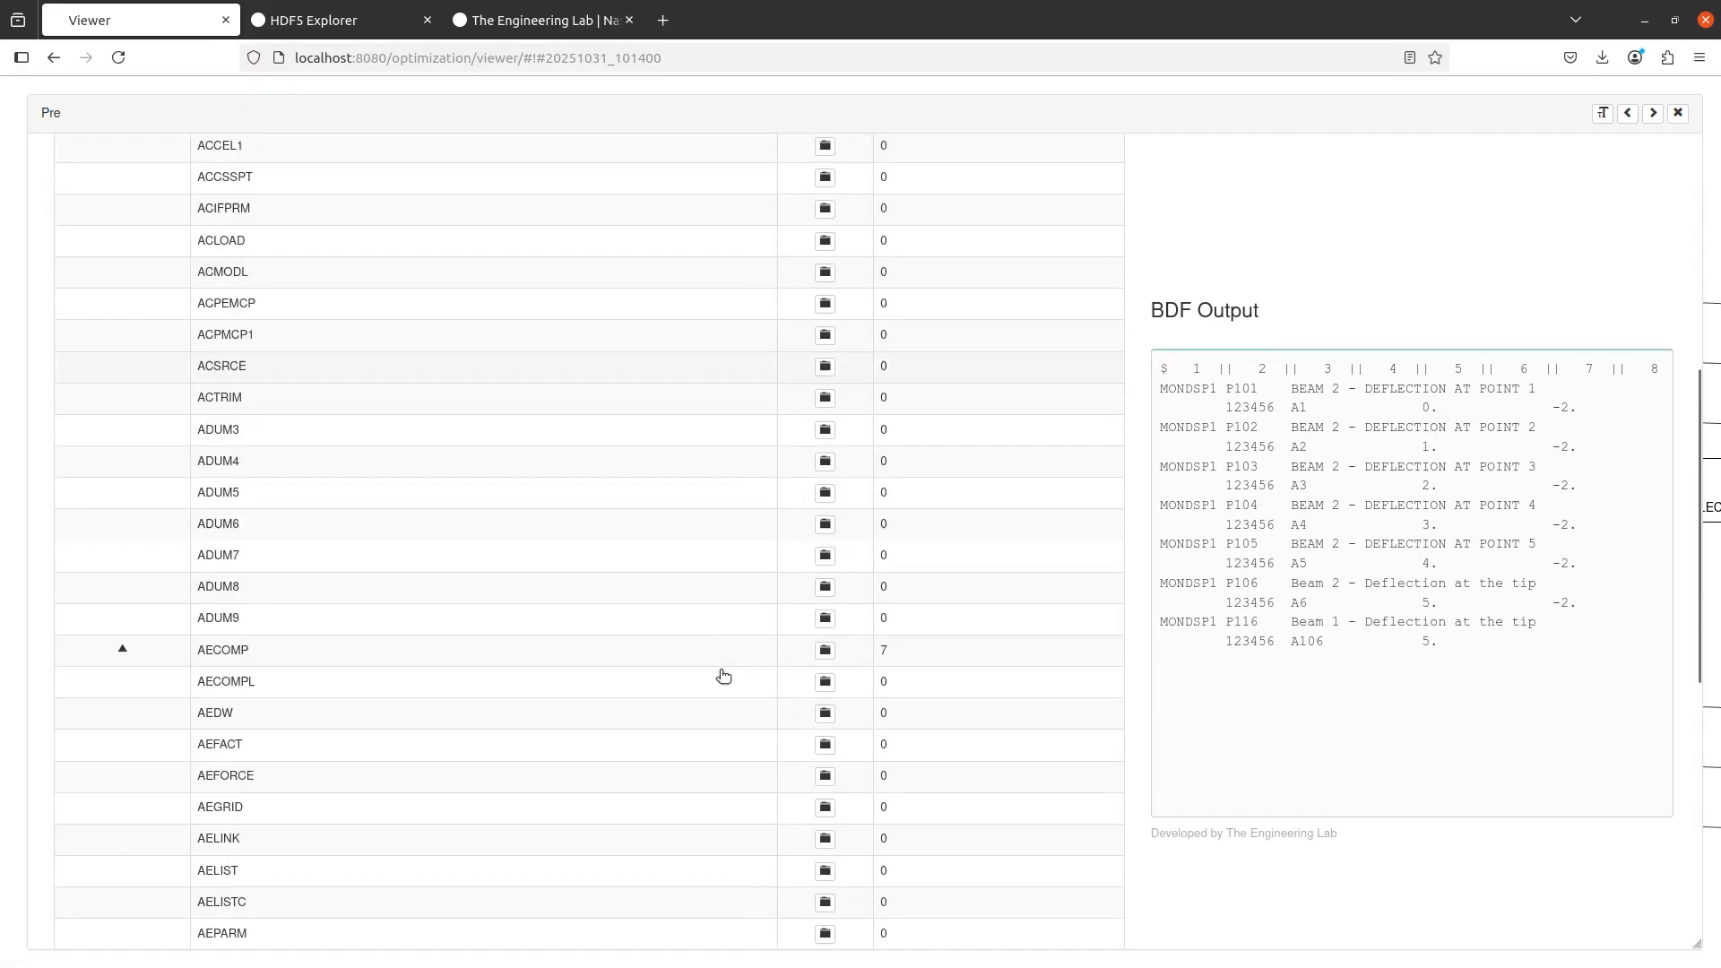
pyautogui.scroll(6, 704, 642)
pyautogui.click(980, 297)
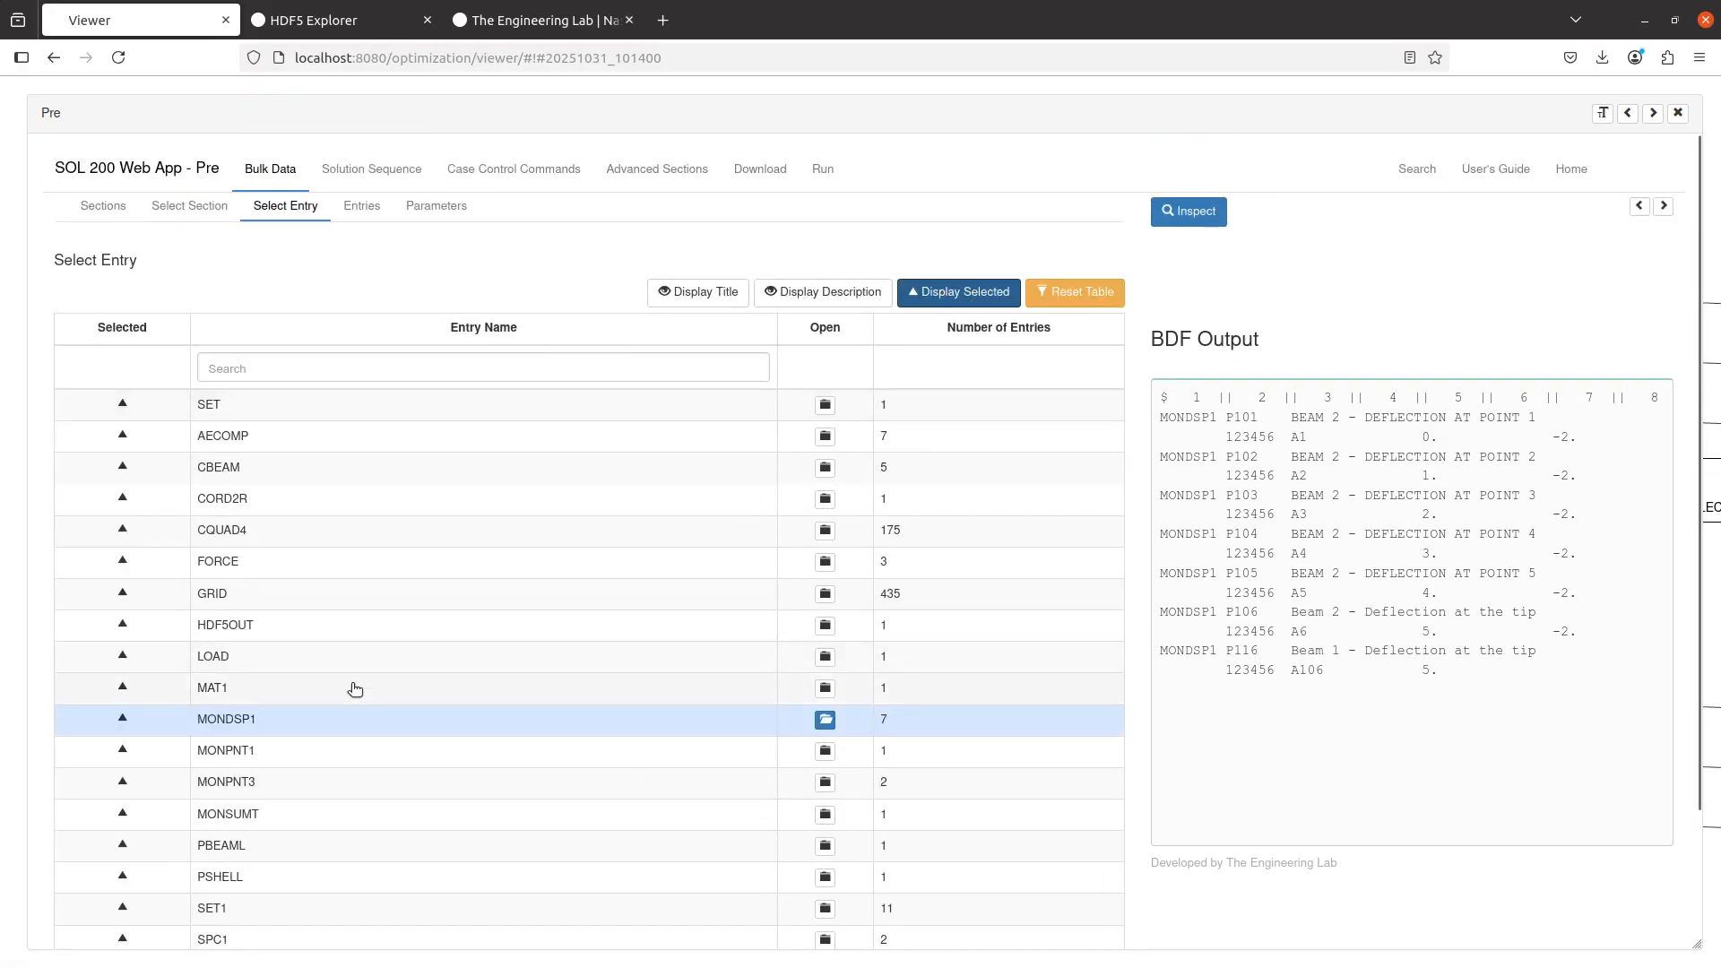
pyautogui.scroll(-2, 347, 694)
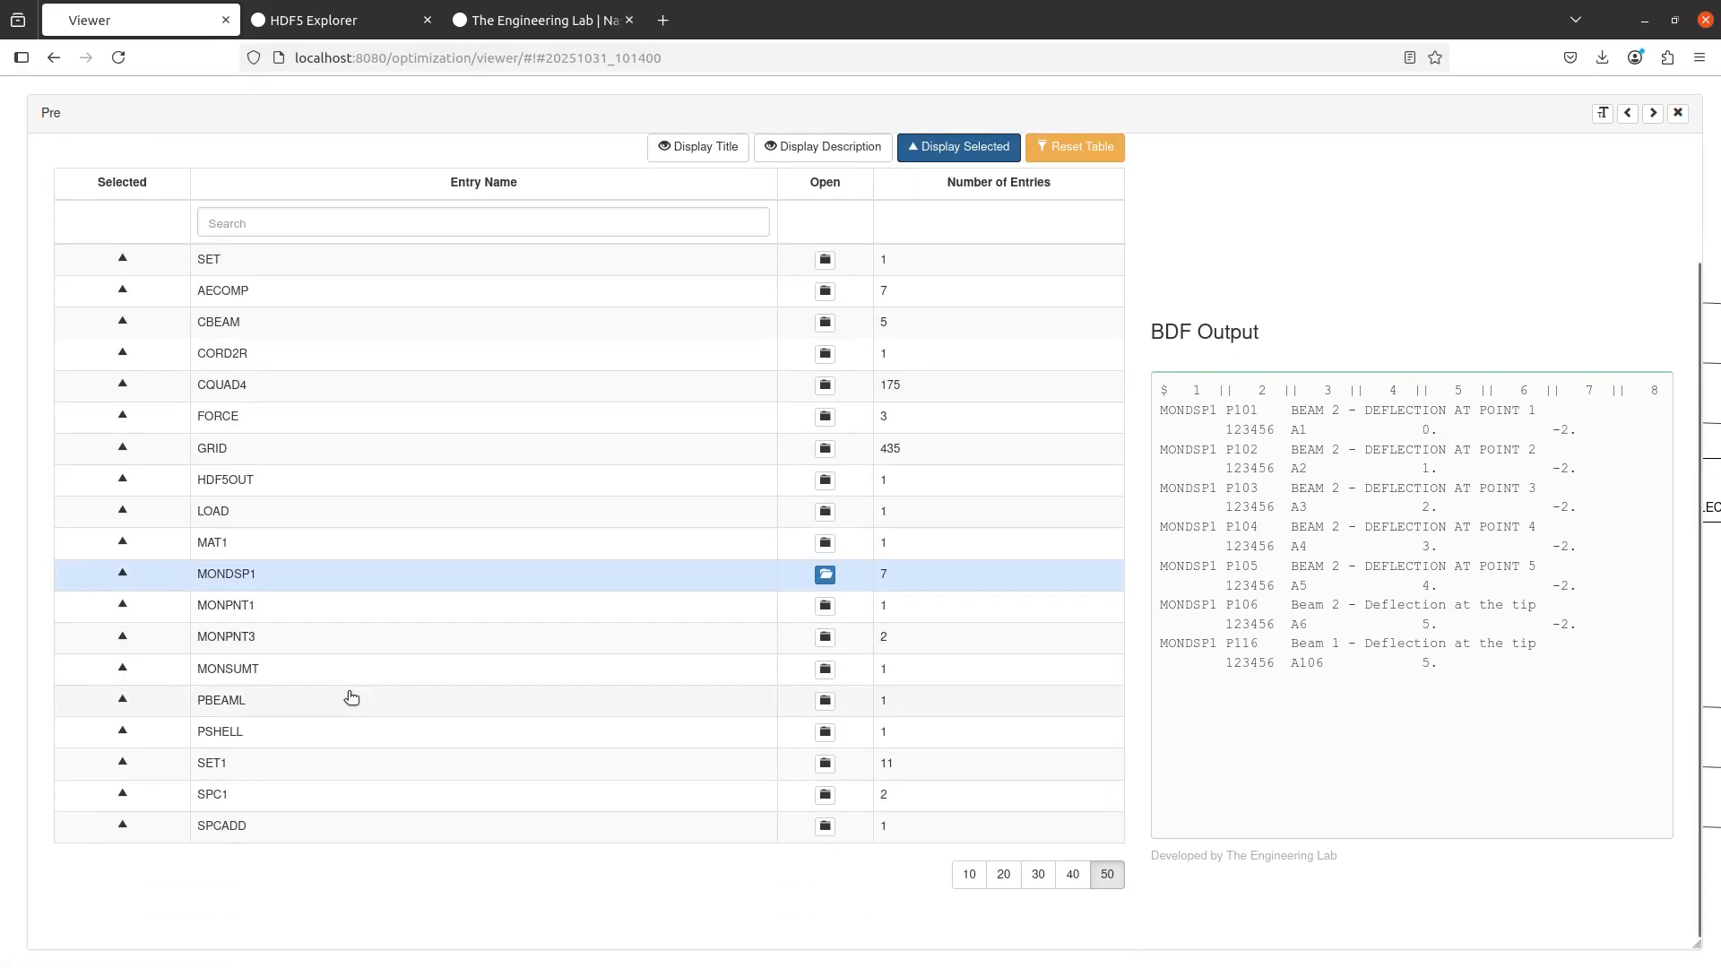
pyautogui.click(1678, 112)
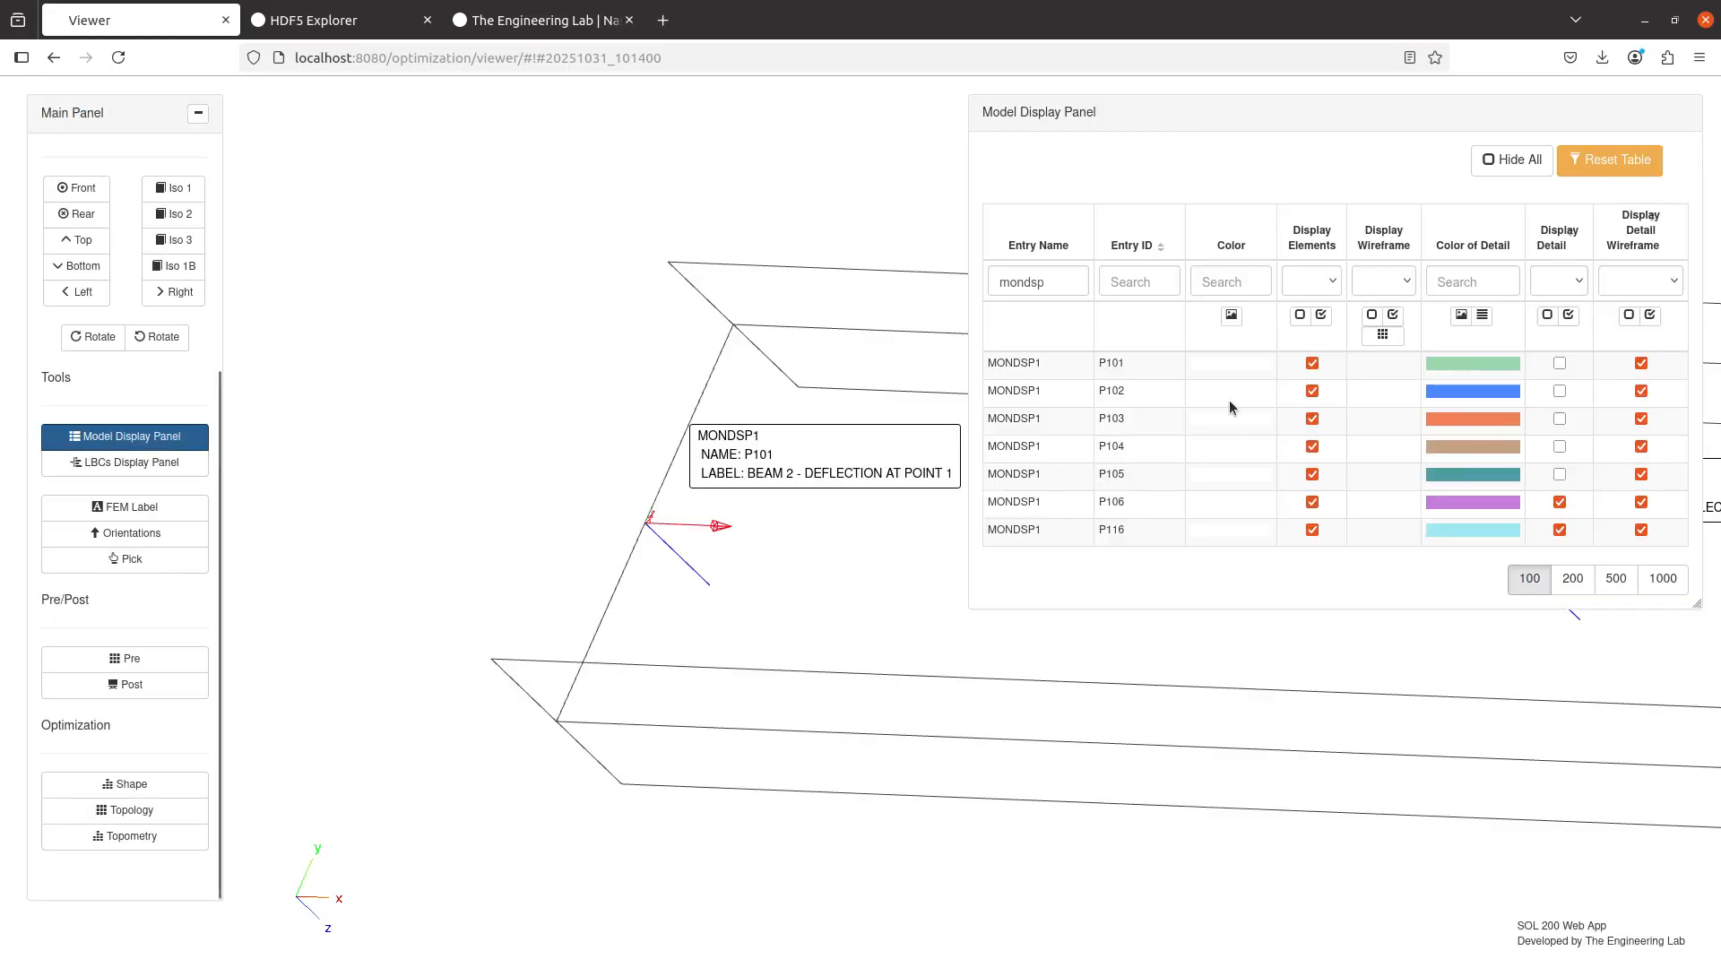
# - Display the detail of monitor point P101 and examine which nodes along Beam 2 it connects to
pyautogui.click(1559, 364)
pyautogui.moveTo(609, 574); pyautogui.dragTo(348, 554)
pyautogui.scroll(-5, 373, 545)
pyautogui.moveTo(573, 549); pyautogui.dragTo(59, 475)
pyautogui.moveTo(351, 472); pyautogui.dragTo(885, 580)
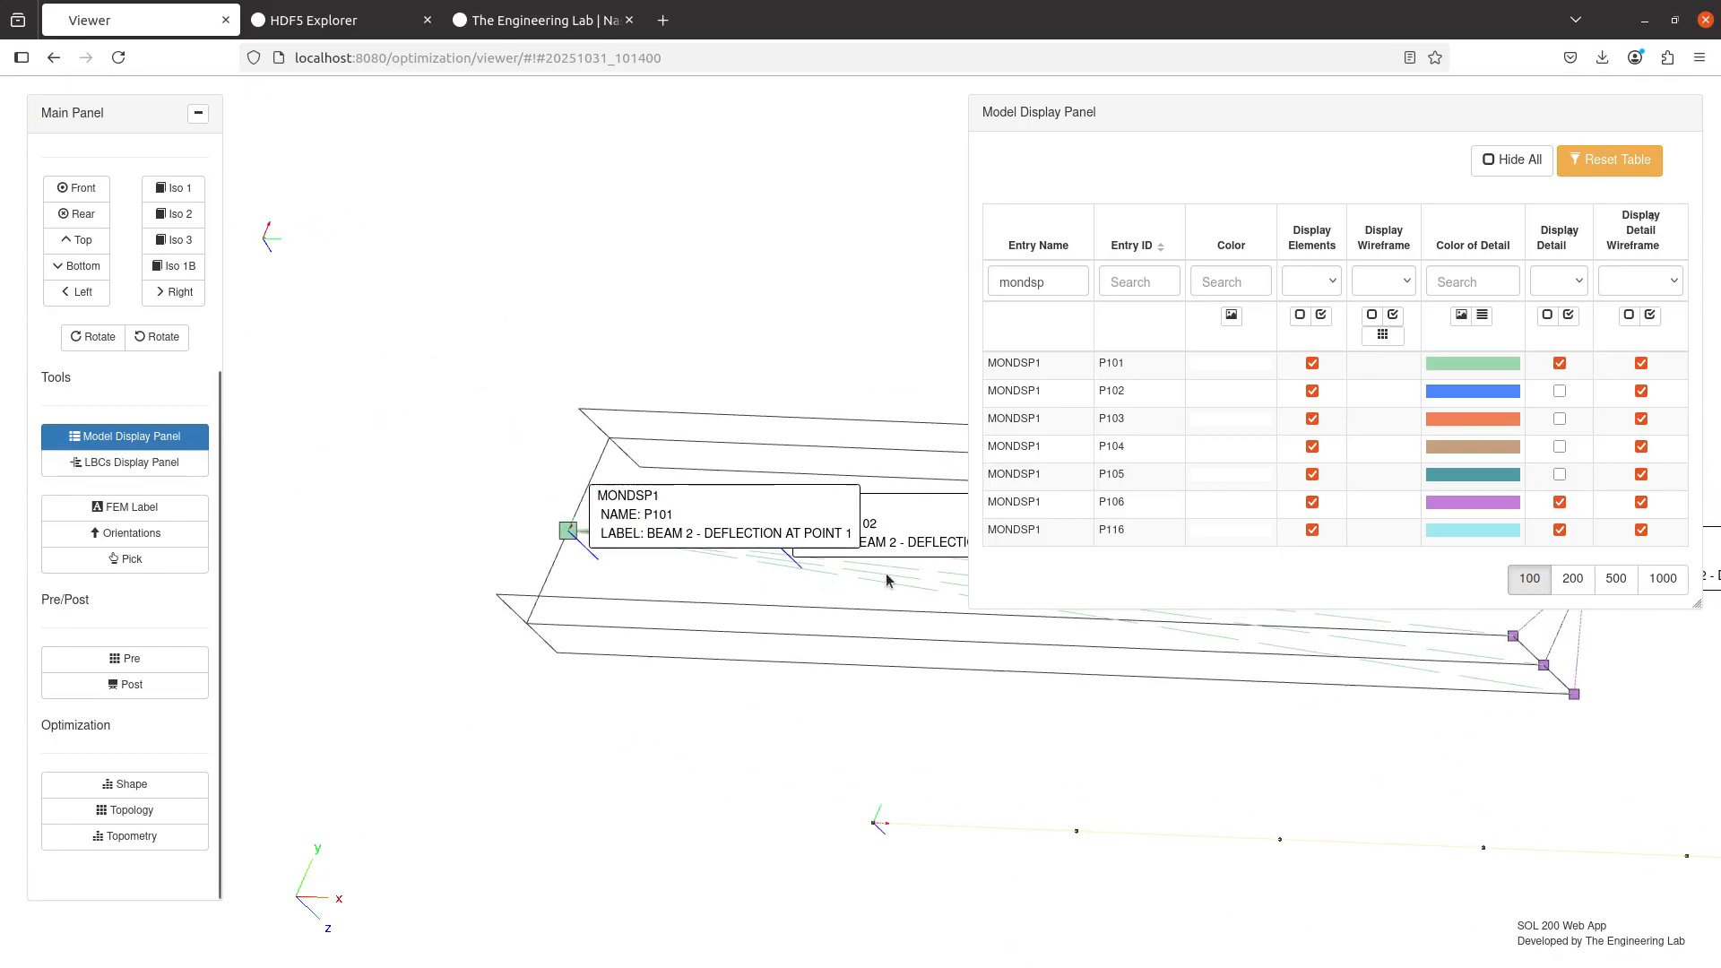
pyautogui.moveTo(694, 613); pyautogui.dragTo(222, 520)
pyautogui.moveTo(807, 495); pyautogui.dragTo(427, 476)
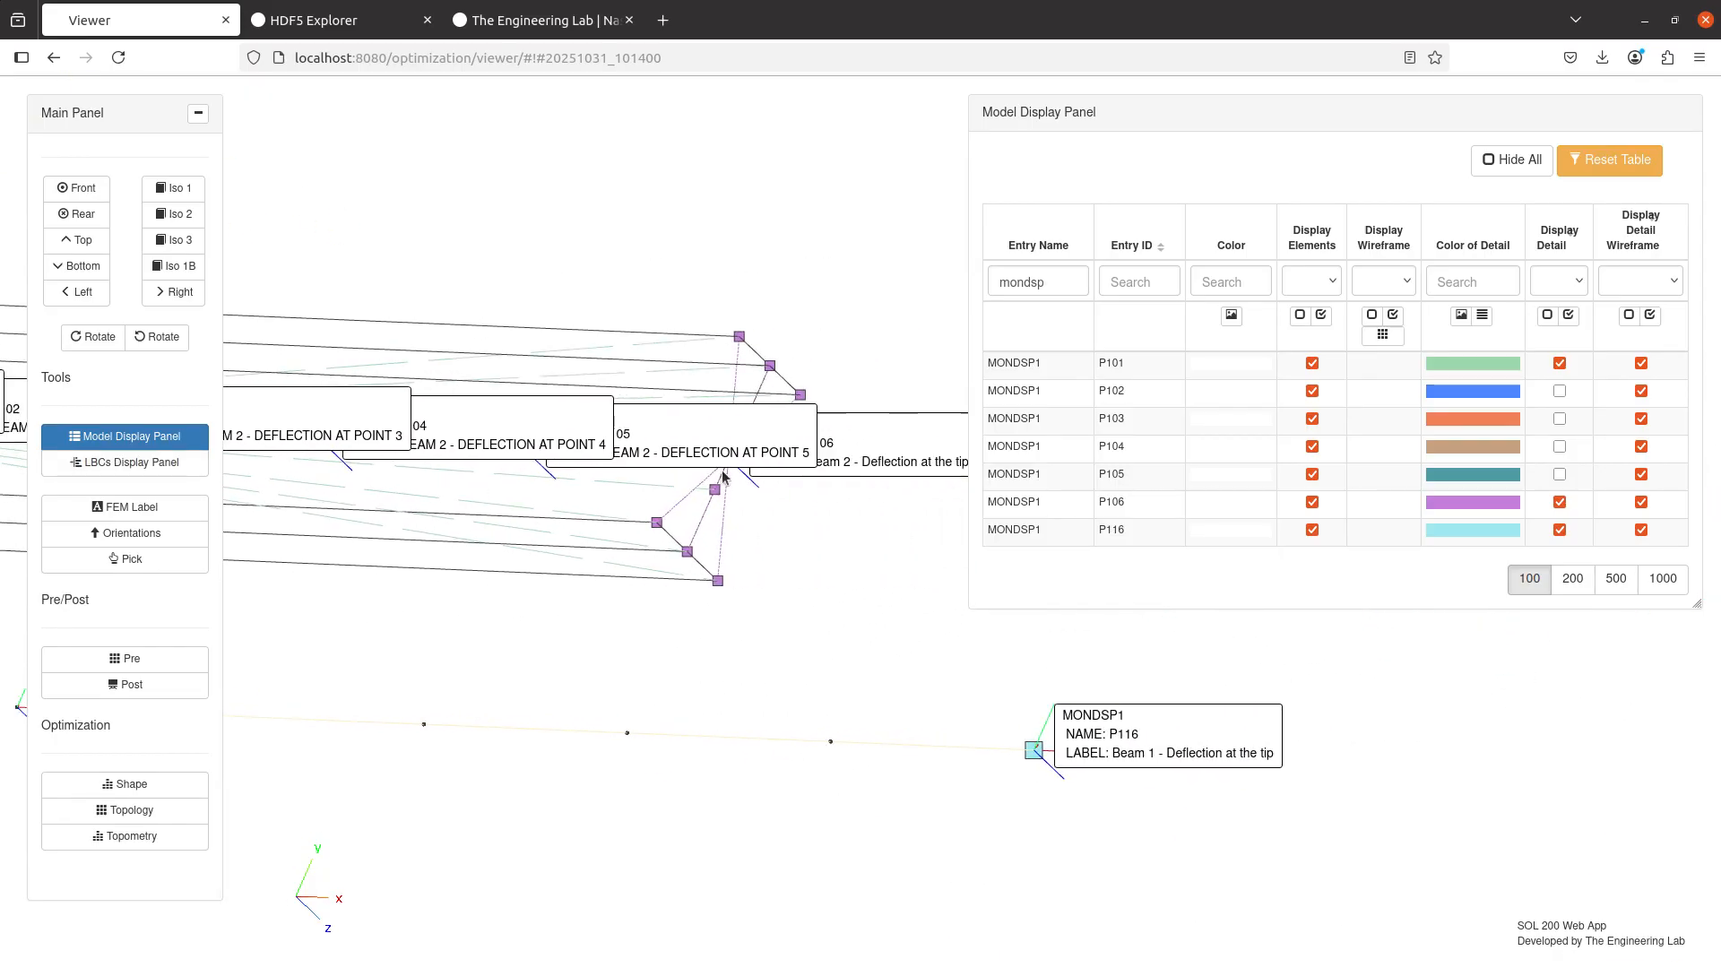
pyautogui.moveTo(722, 464); pyautogui.dragTo(1155, 601)
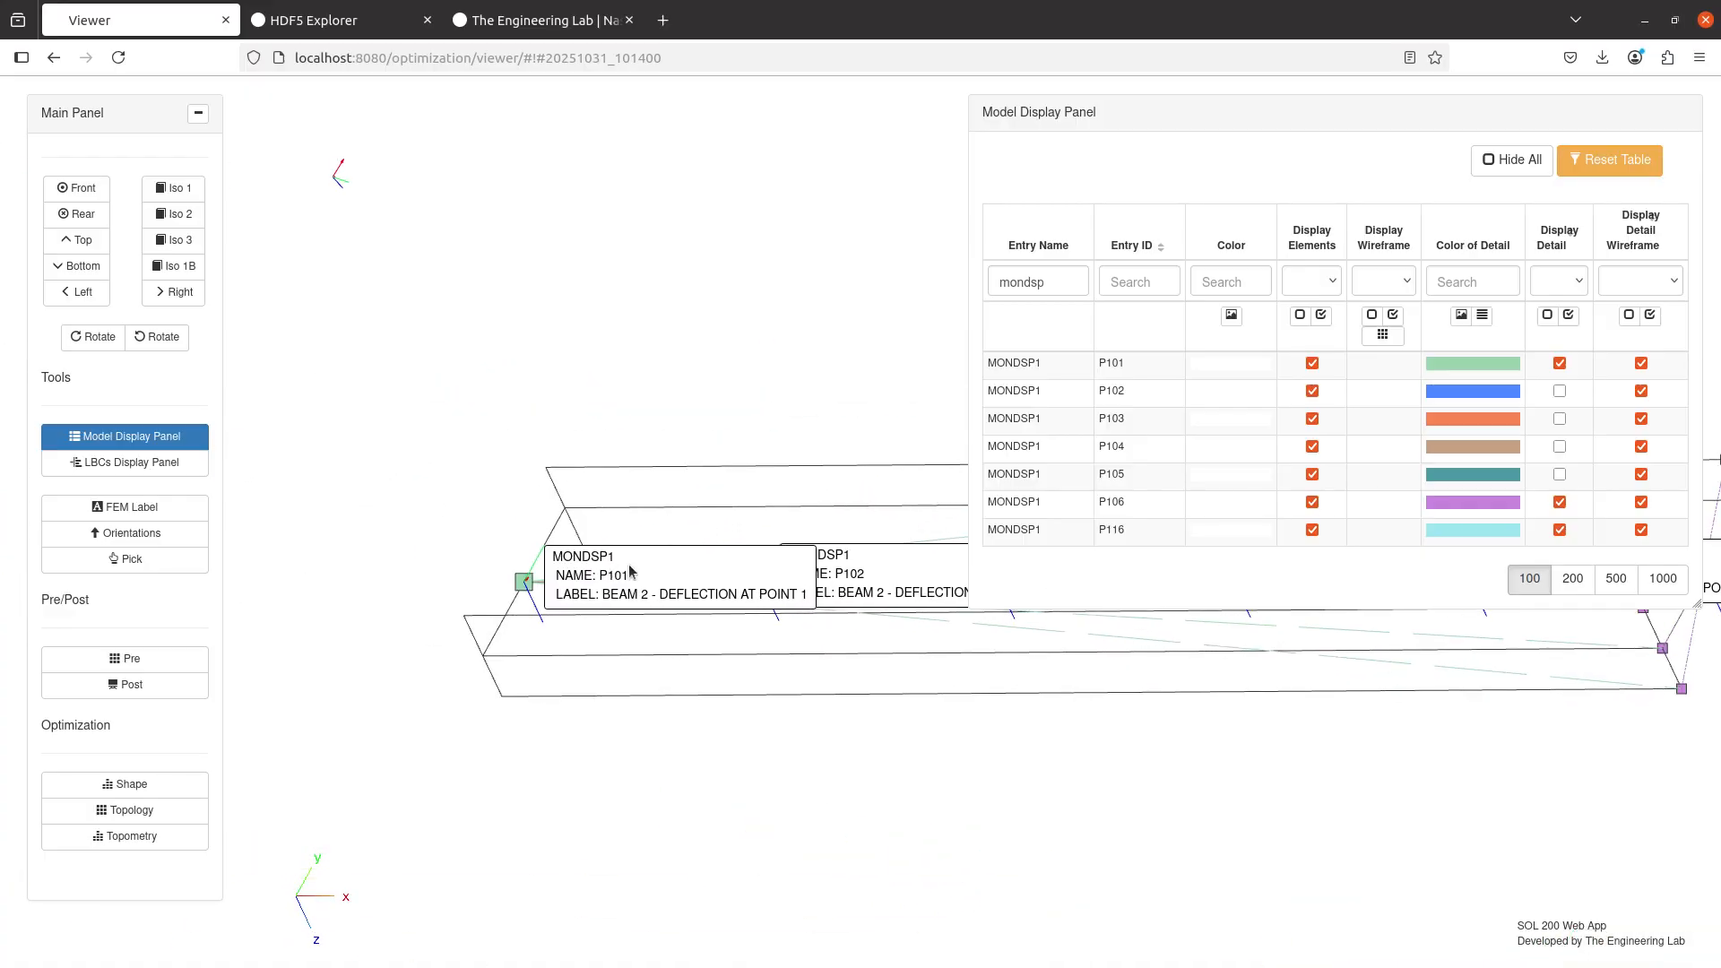
# - Display P102's detail instead of P101's, and turn off the detail wireframe for all MONDSP1 entries
pyautogui.click(1560, 363)
pyautogui.click(1560, 391)
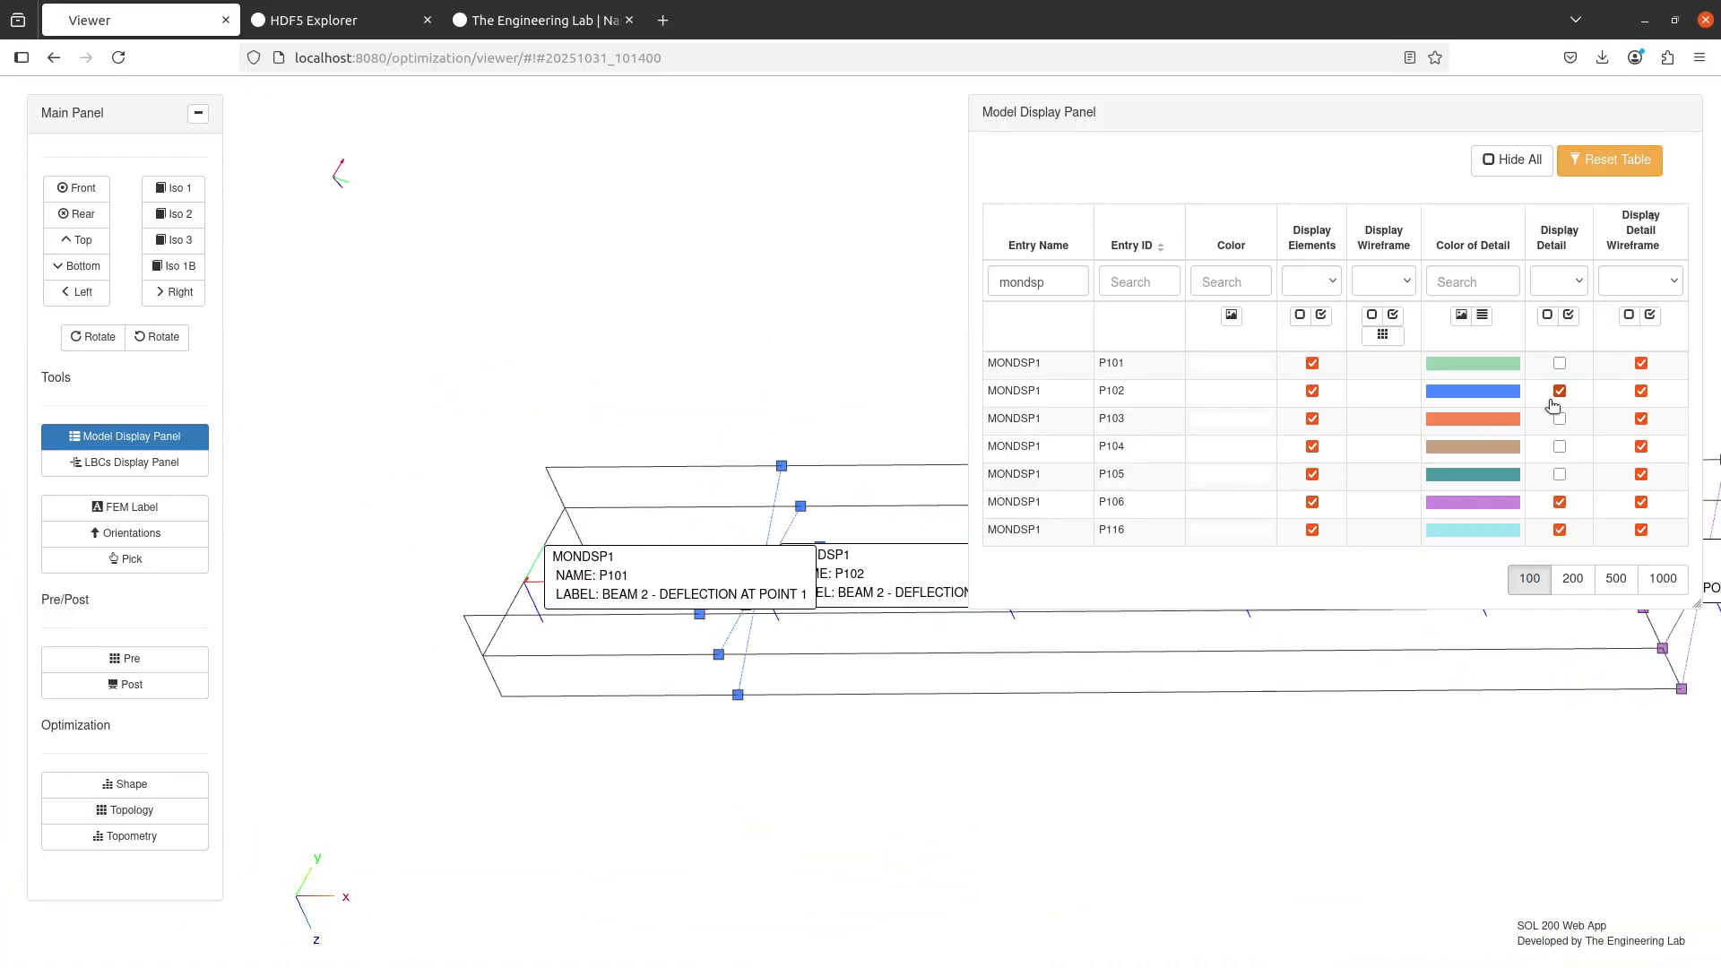
pyautogui.click(1629, 315)
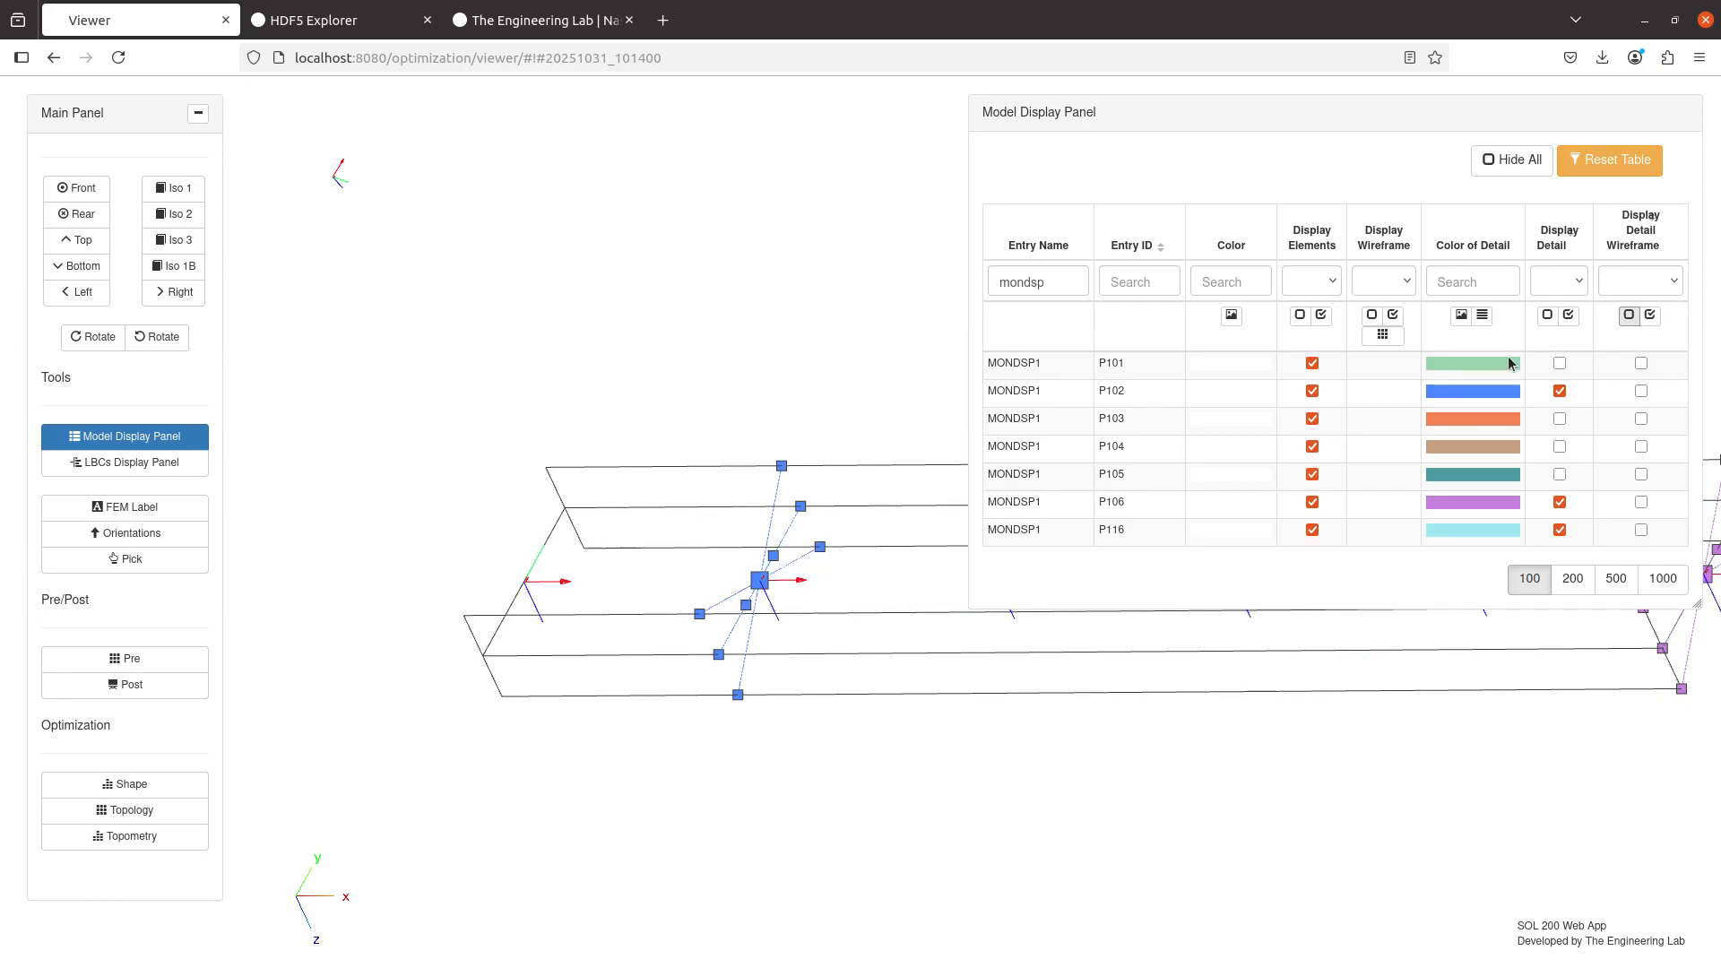
pyautogui.moveTo(673, 528); pyautogui.dragTo(139, 445)
pyautogui.scroll(6, 772, 583)
pyautogui.scroll(4, 579, 561)
pyautogui.scroll(-6, 708, 512)
pyautogui.moveTo(625, 427); pyautogui.dragTo(708, 462)
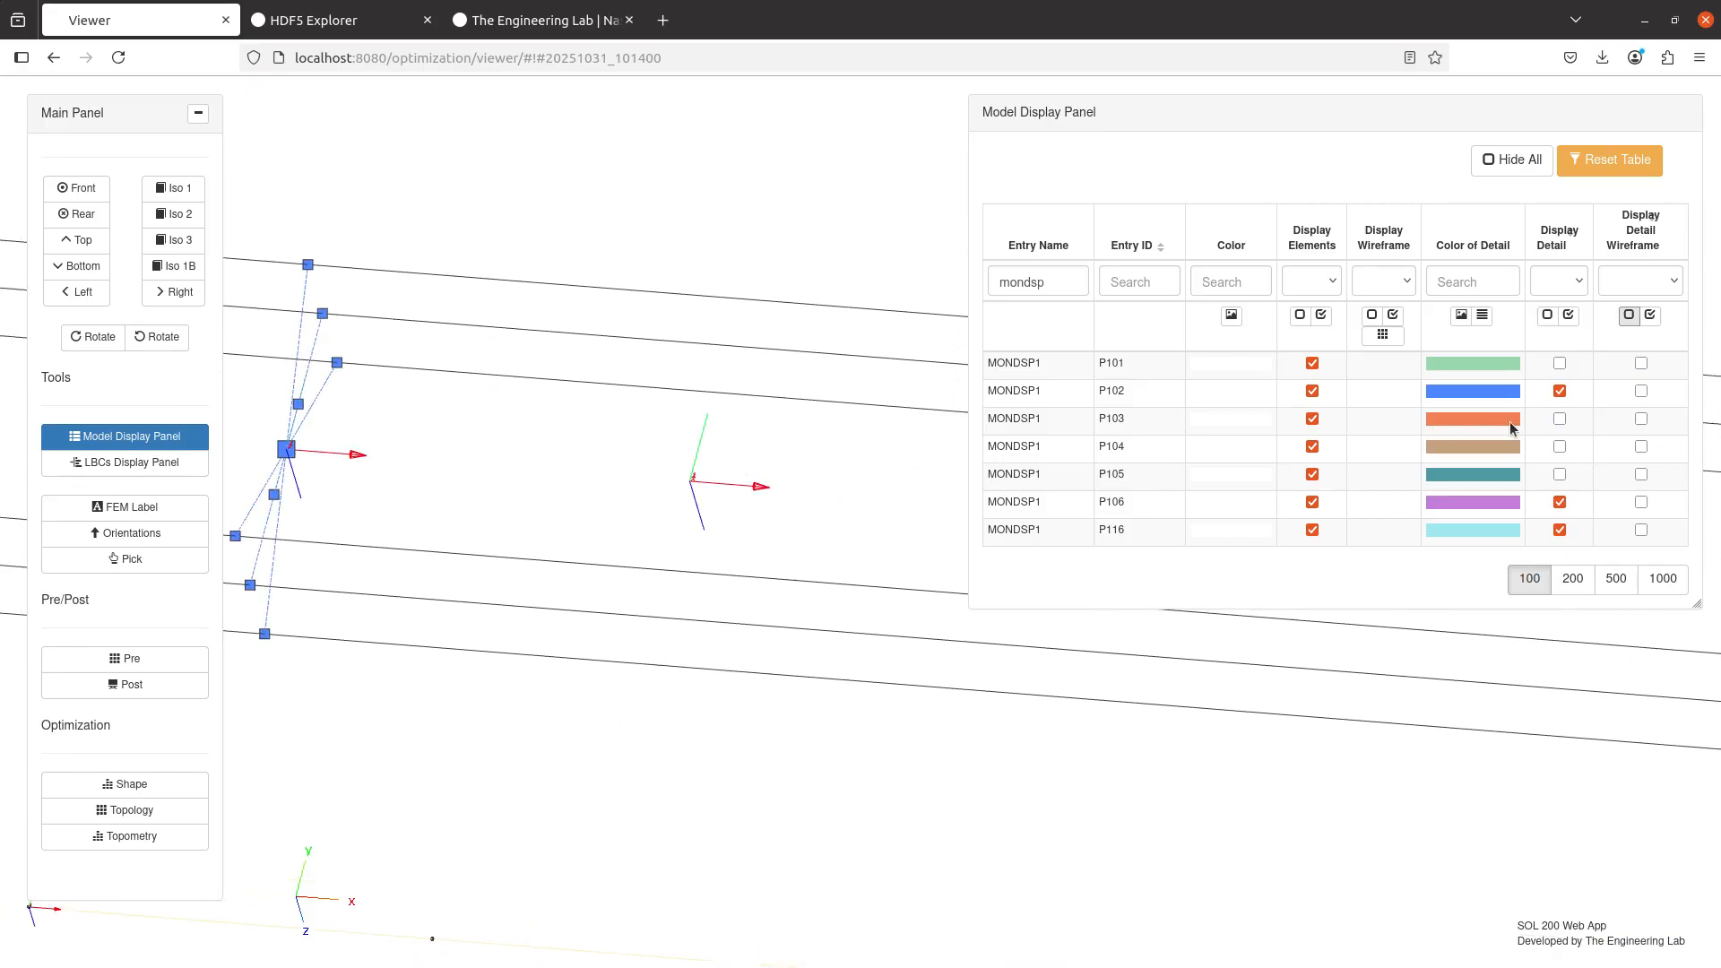
# - Display the details of P103, P104 and P105 and compare their node connections with the root of Beam 2
pyautogui.click(1560, 419)
pyautogui.click(1561, 475)
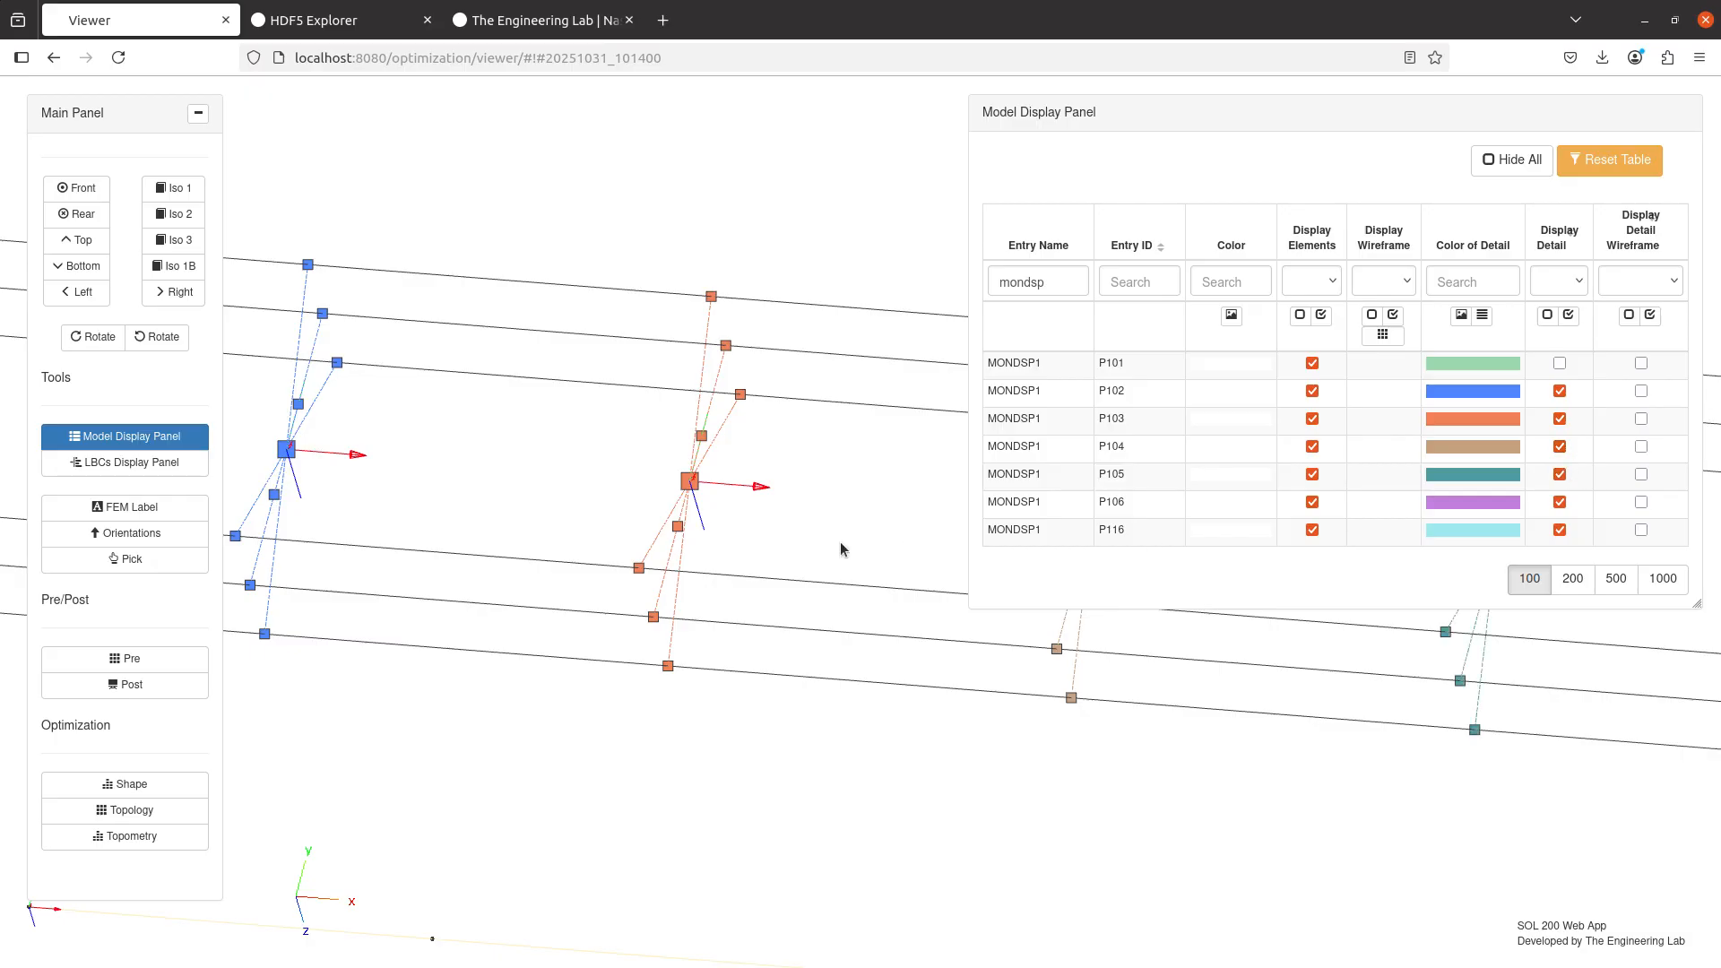
pyautogui.moveTo(646, 529); pyautogui.dragTo(897, 549)
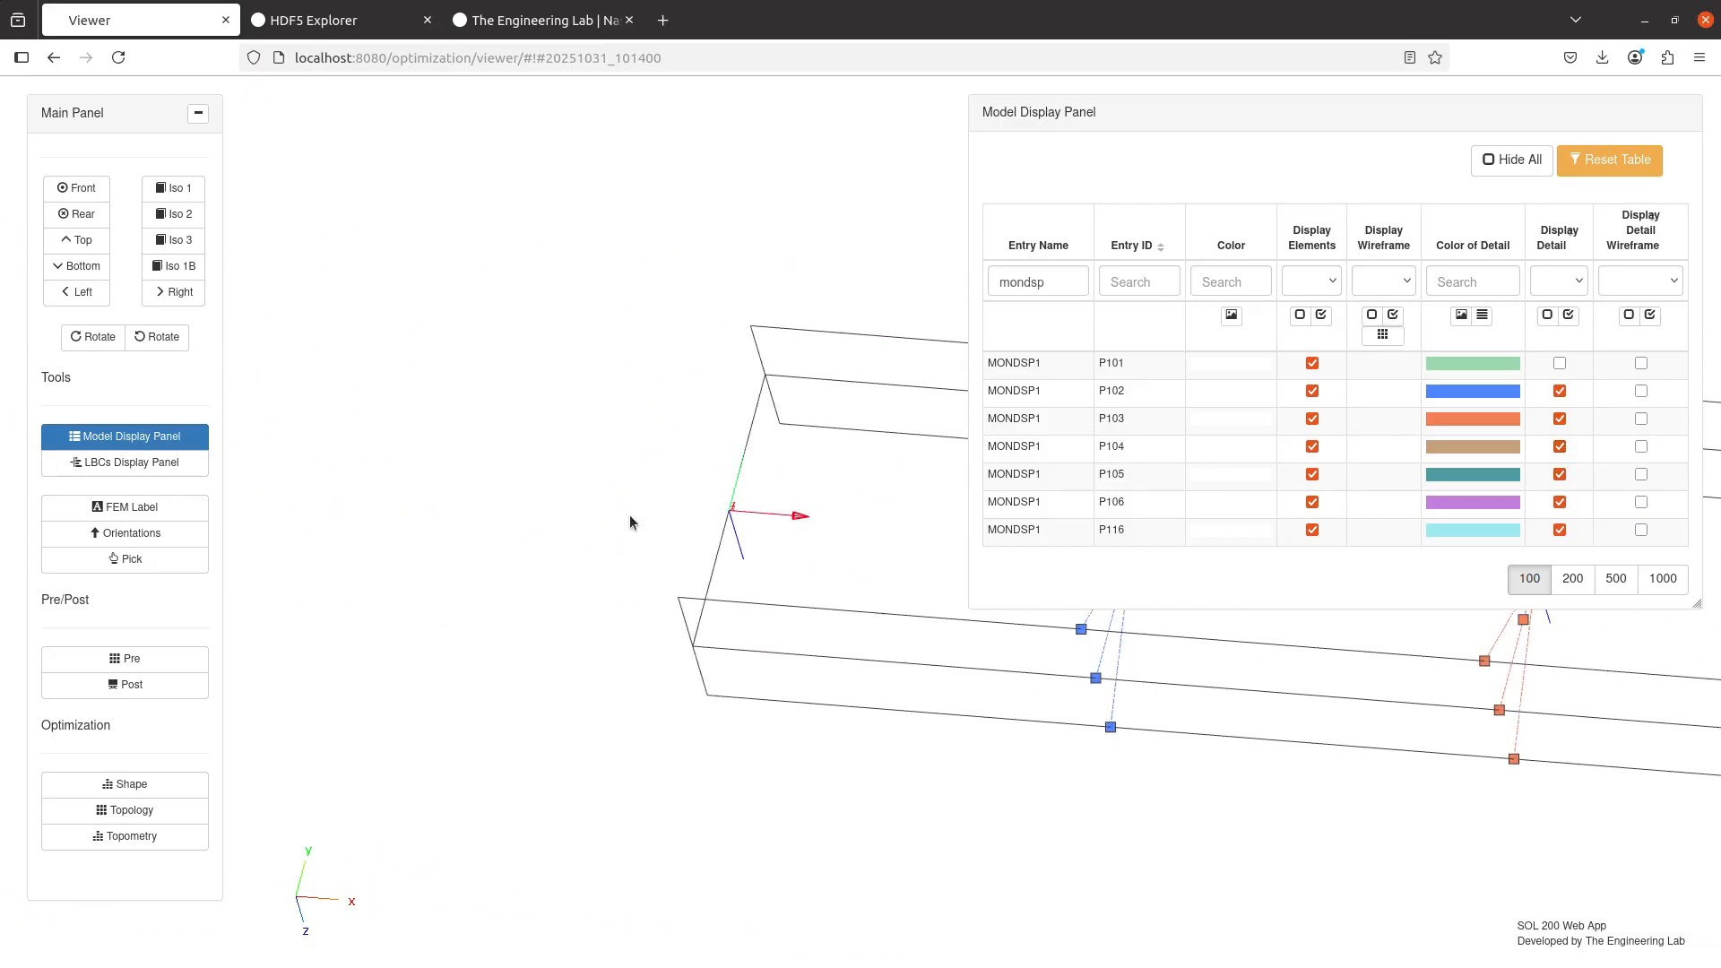
# - Display P101's detail and hide the details of all the other MONDSP1 monitor points
pyautogui.click(1560, 364)
pyautogui.click(1560, 391)
pyautogui.click(1560, 419)
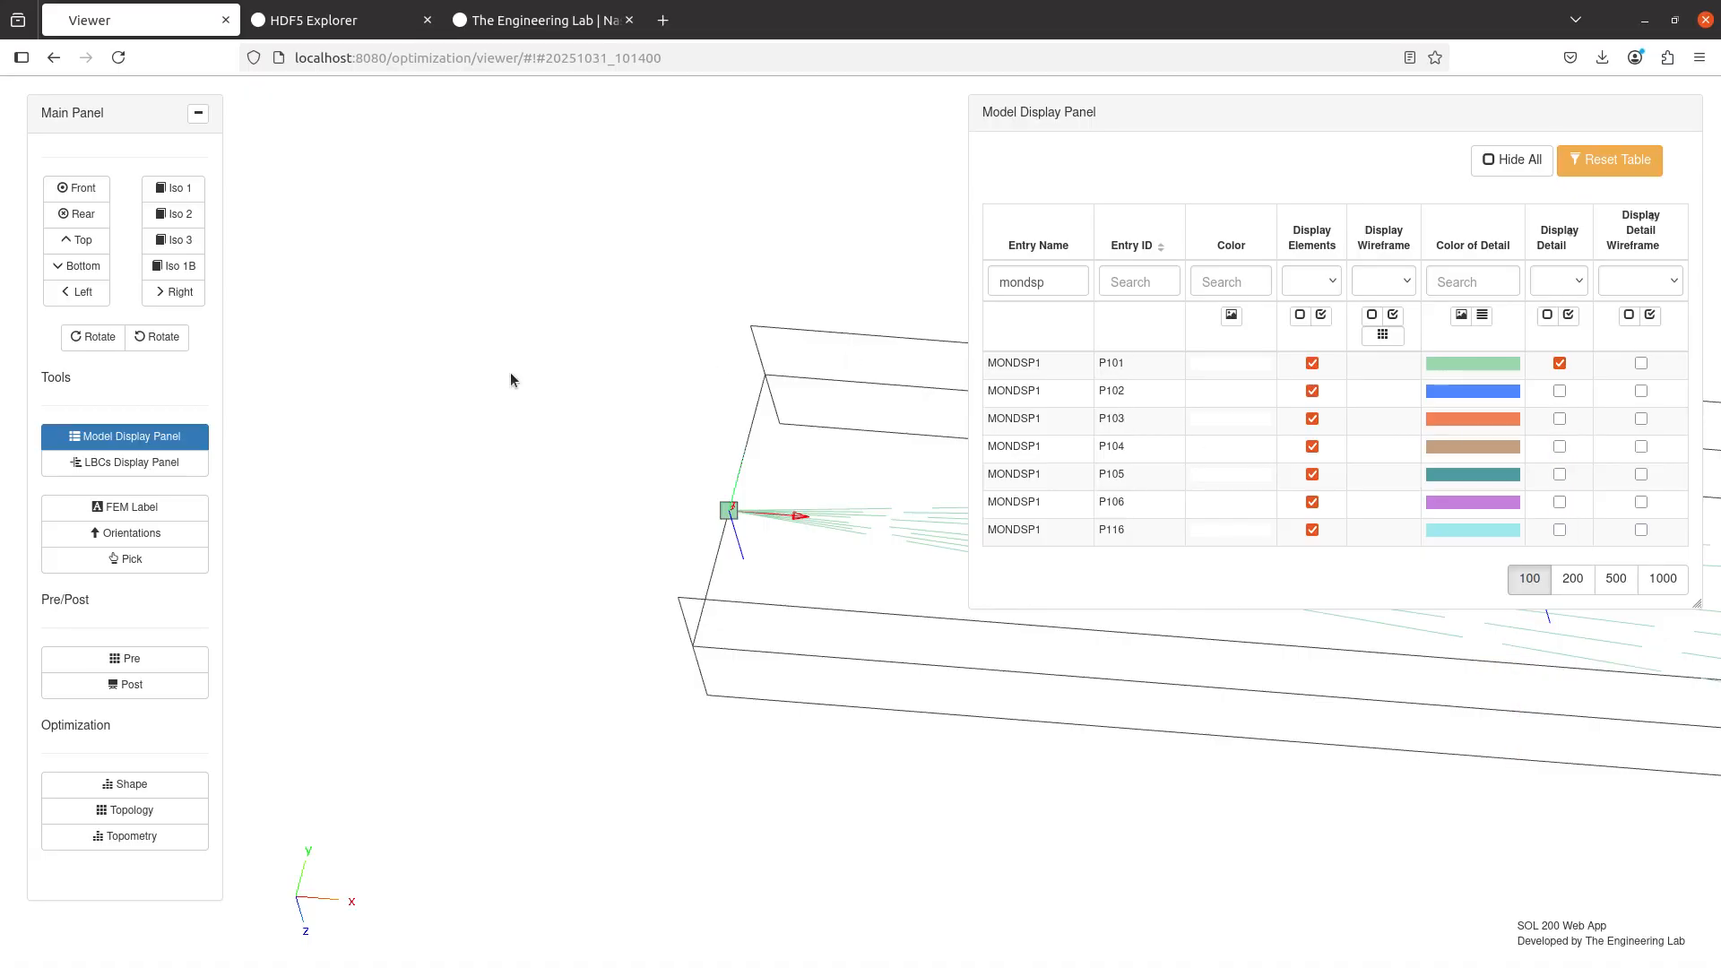
pyautogui.moveTo(645, 394); pyautogui.dragTo(356, 398)
# - Open the AECOMP entries in Pre and check which SET1 each component references
pyautogui.click(126, 659)
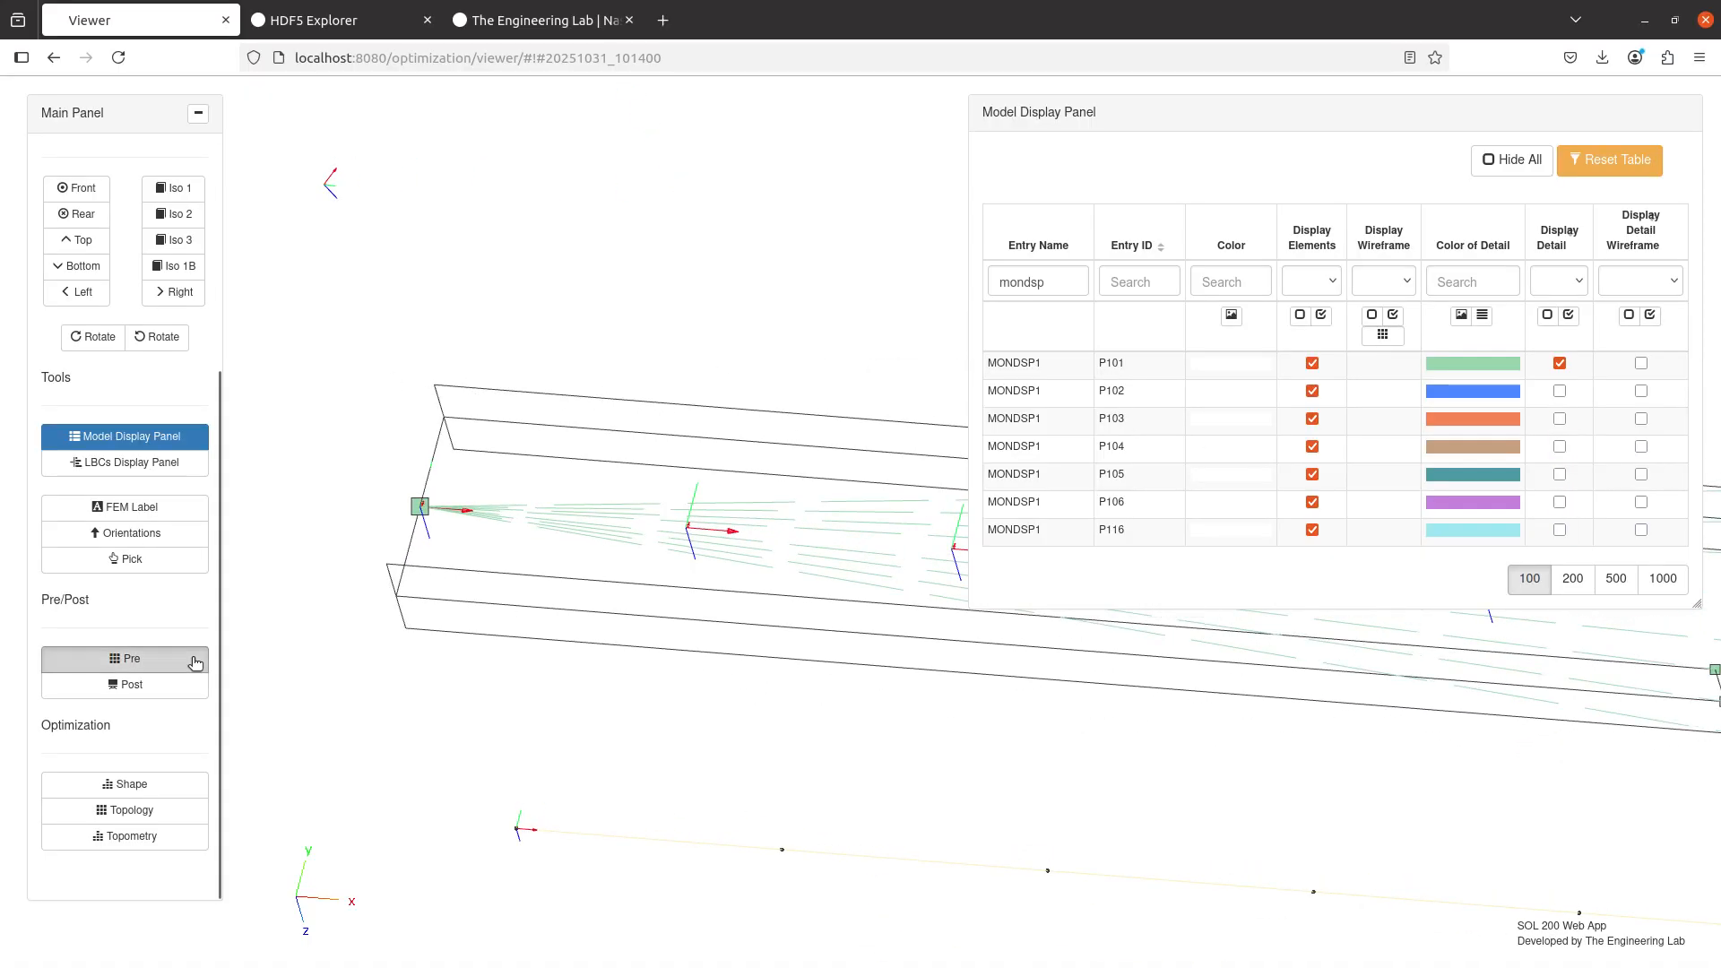
pyautogui.click(565, 300)
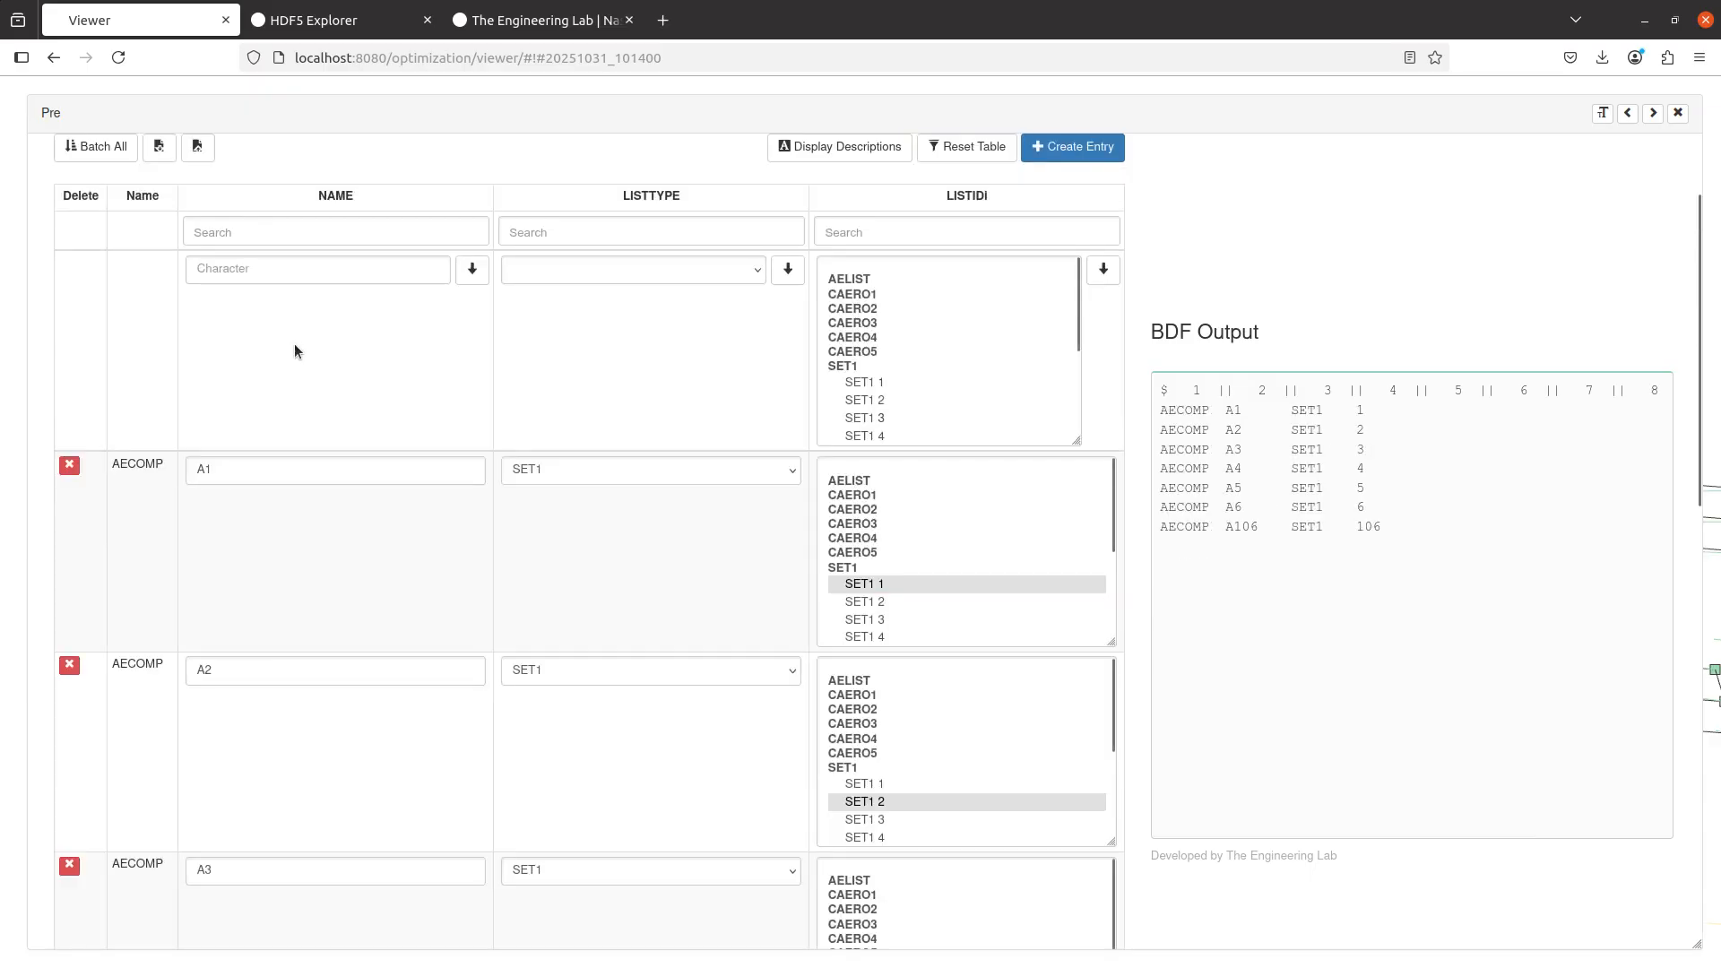
pyautogui.scroll(5, 423, 484)
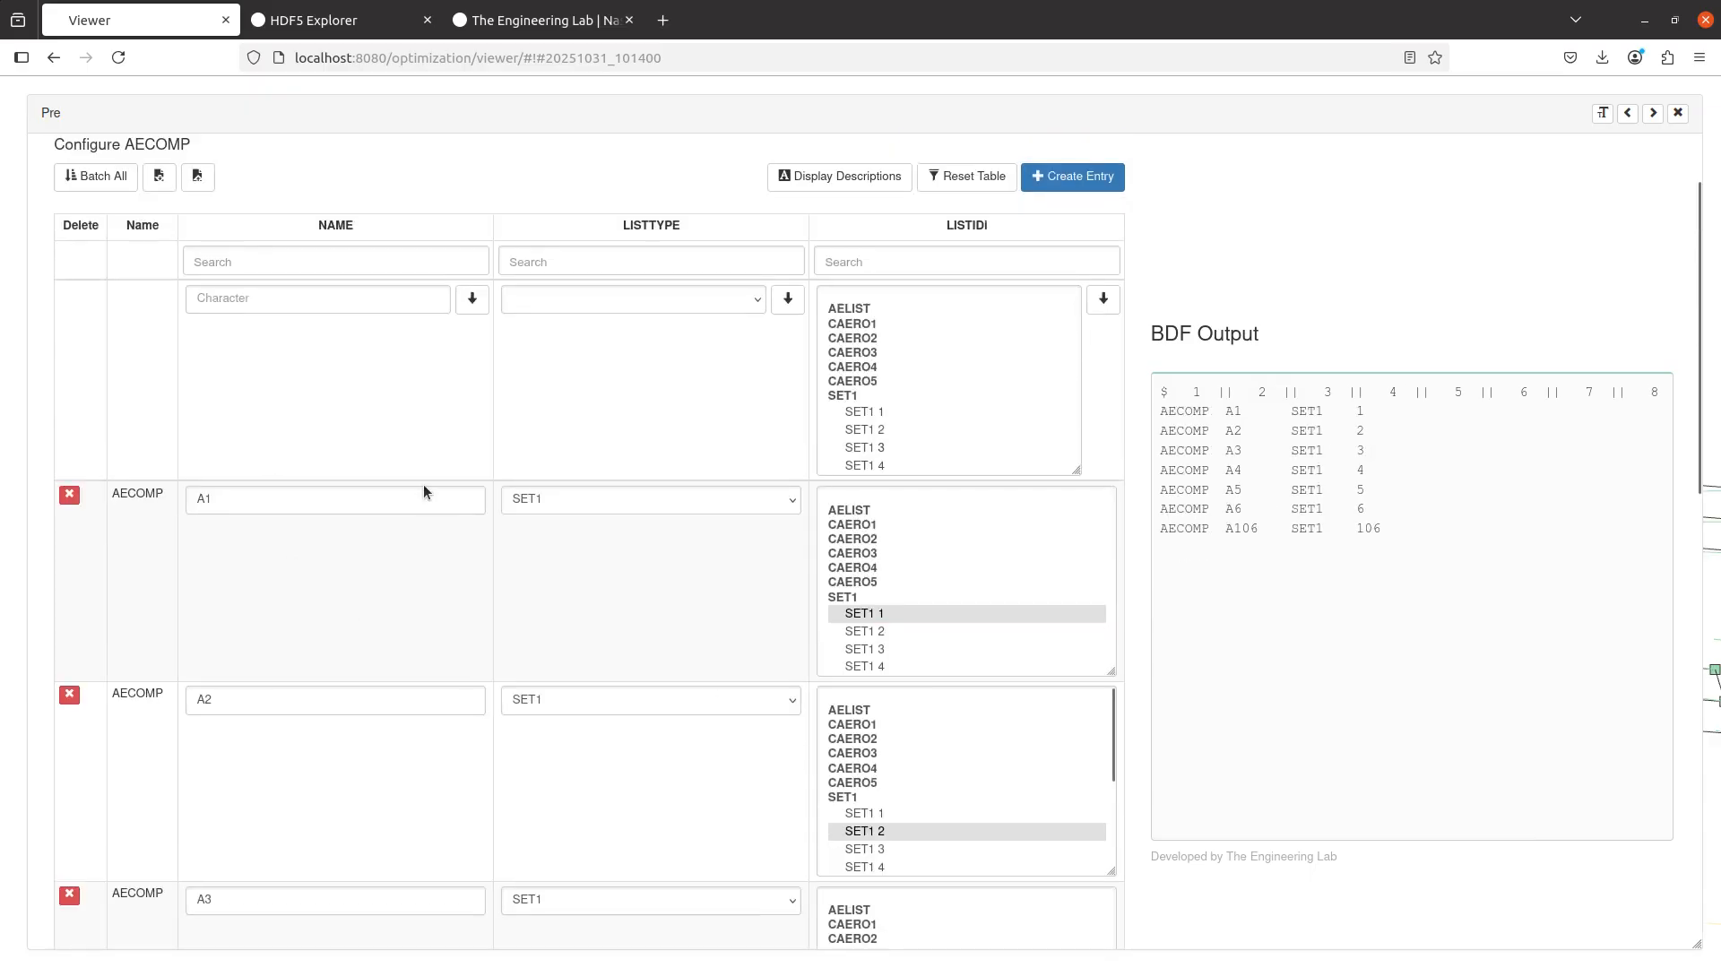
# - Open the SET1 entries, highlight the node IDs of set 2, and shrink the Pre window to sit beside the model
pyautogui.click(269, 207)
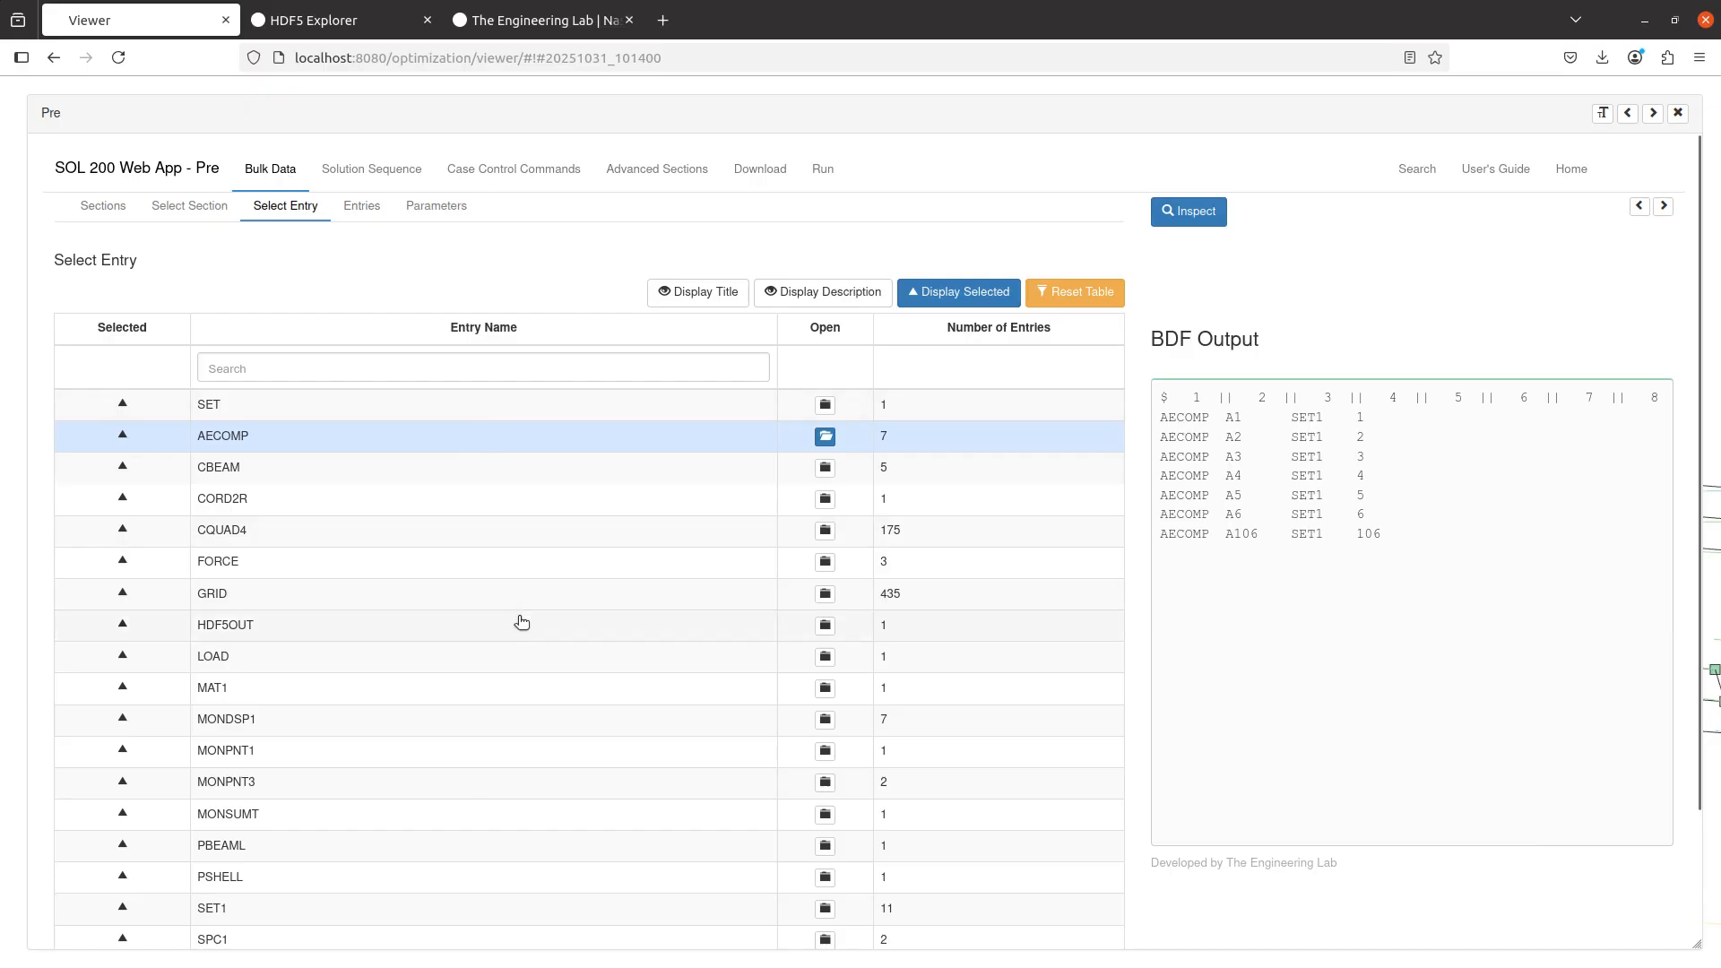
pyautogui.scroll(-2, 242, 729)
pyautogui.click(260, 768)
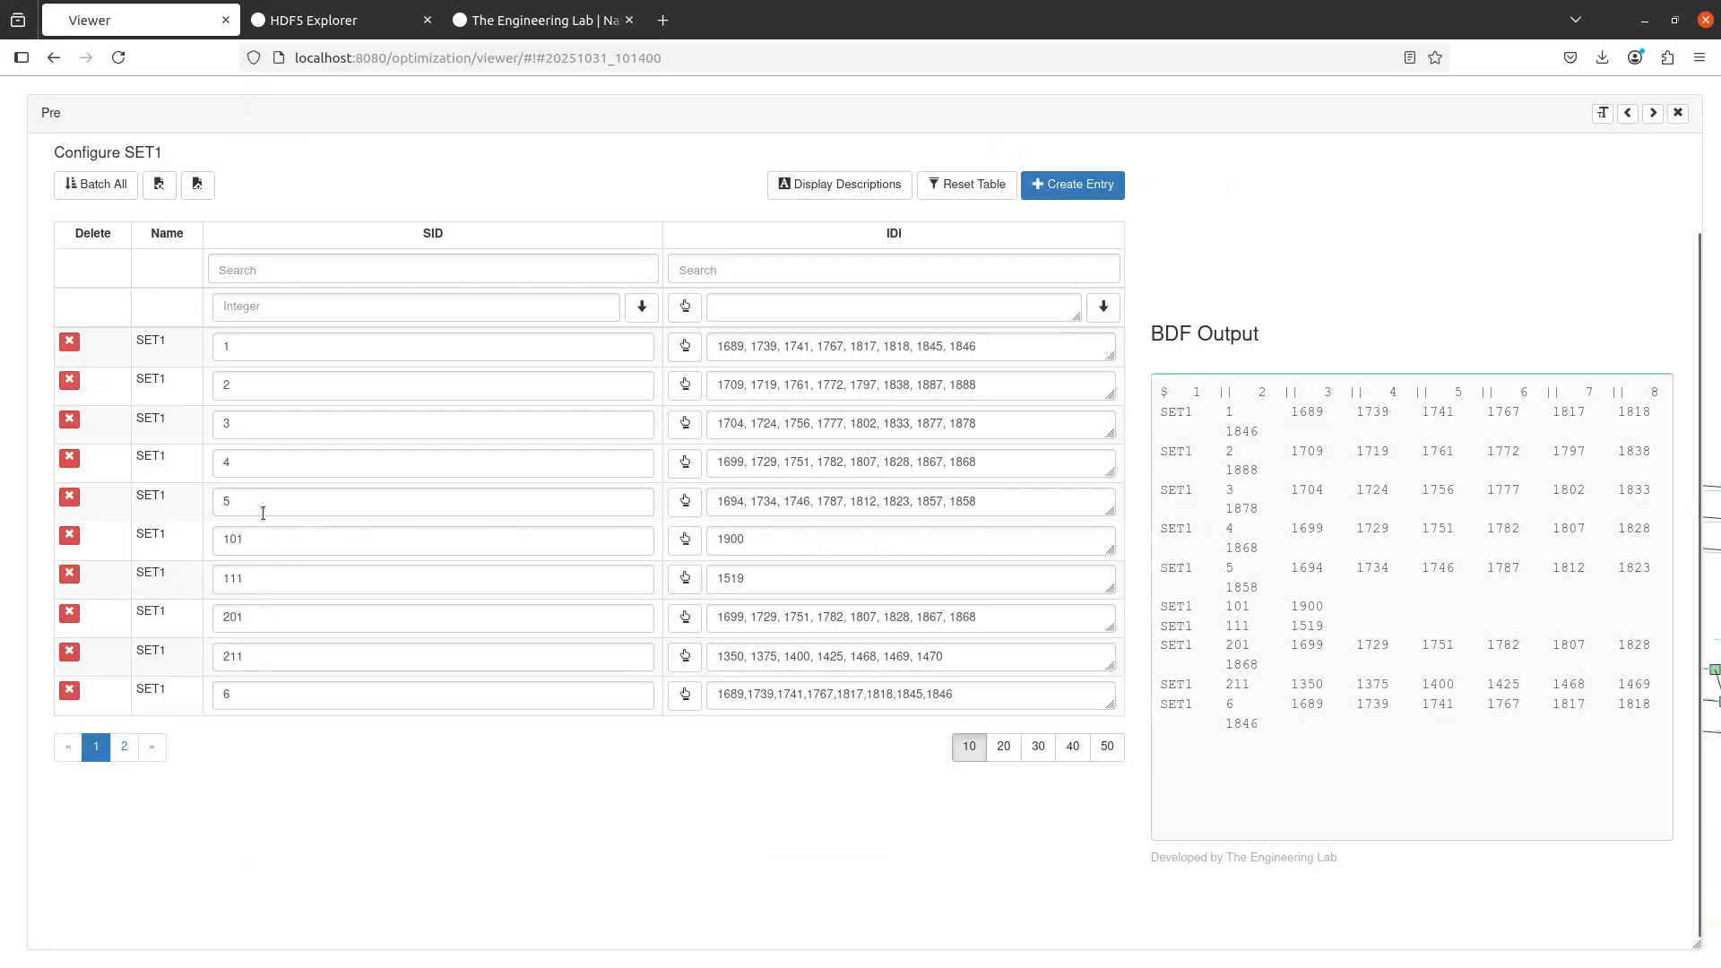
pyautogui.tripleClick(874, 395)
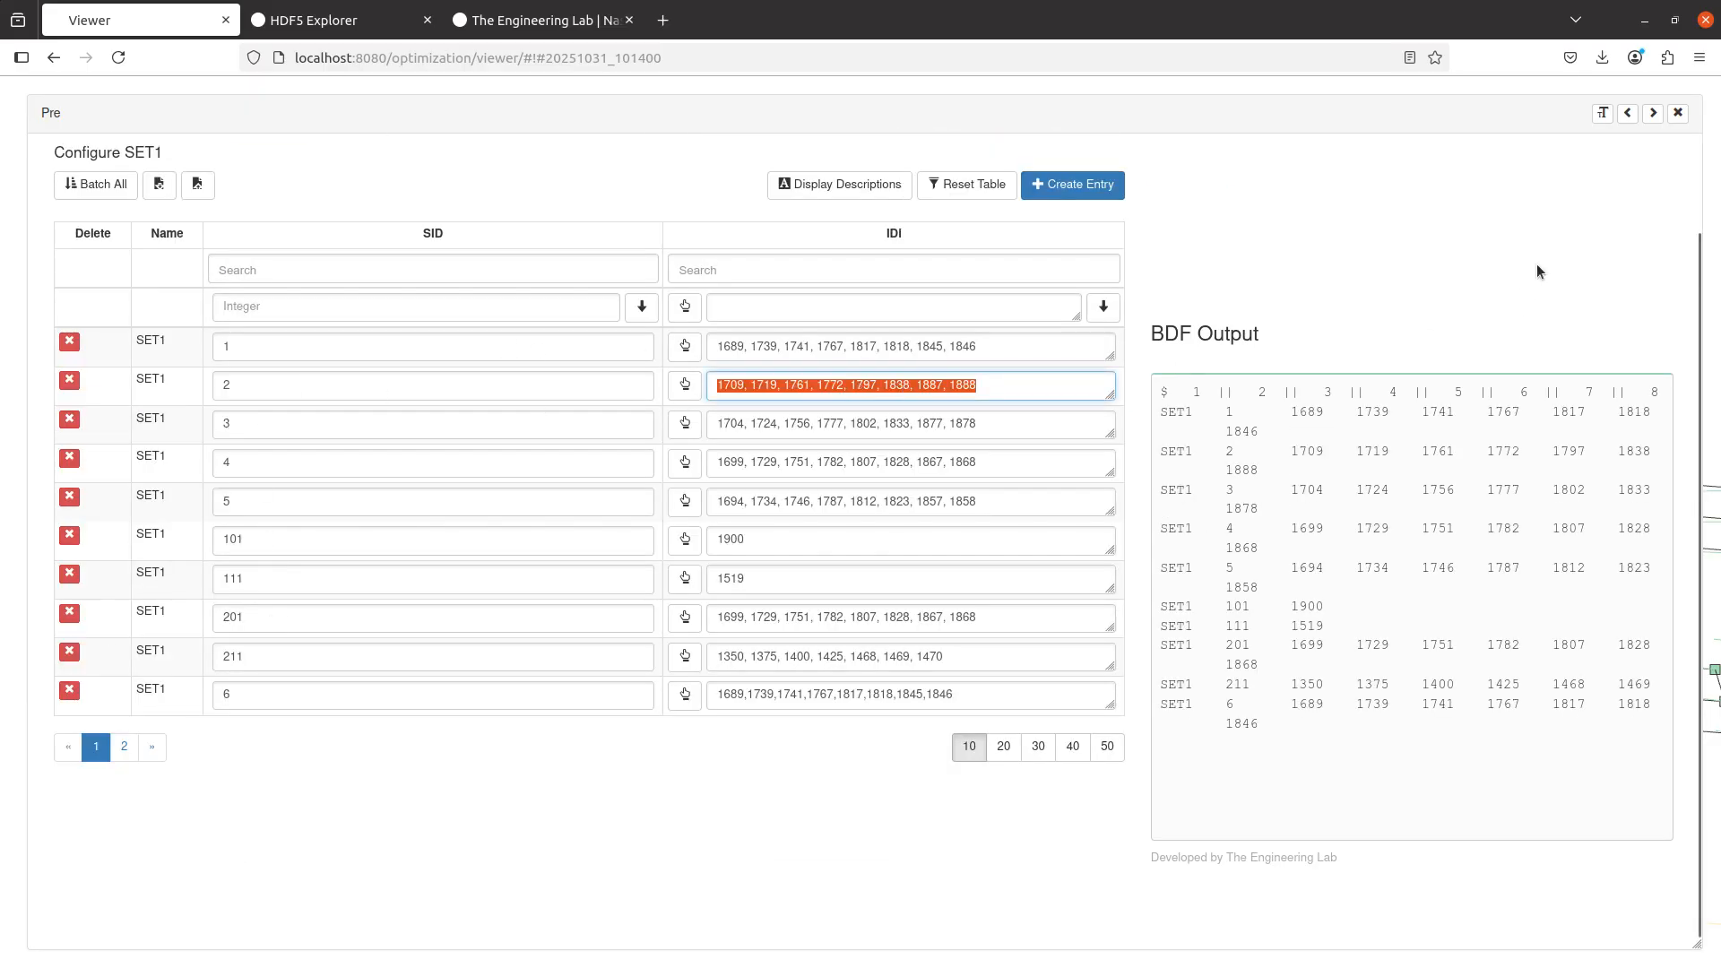
pyautogui.click(1659, 113)
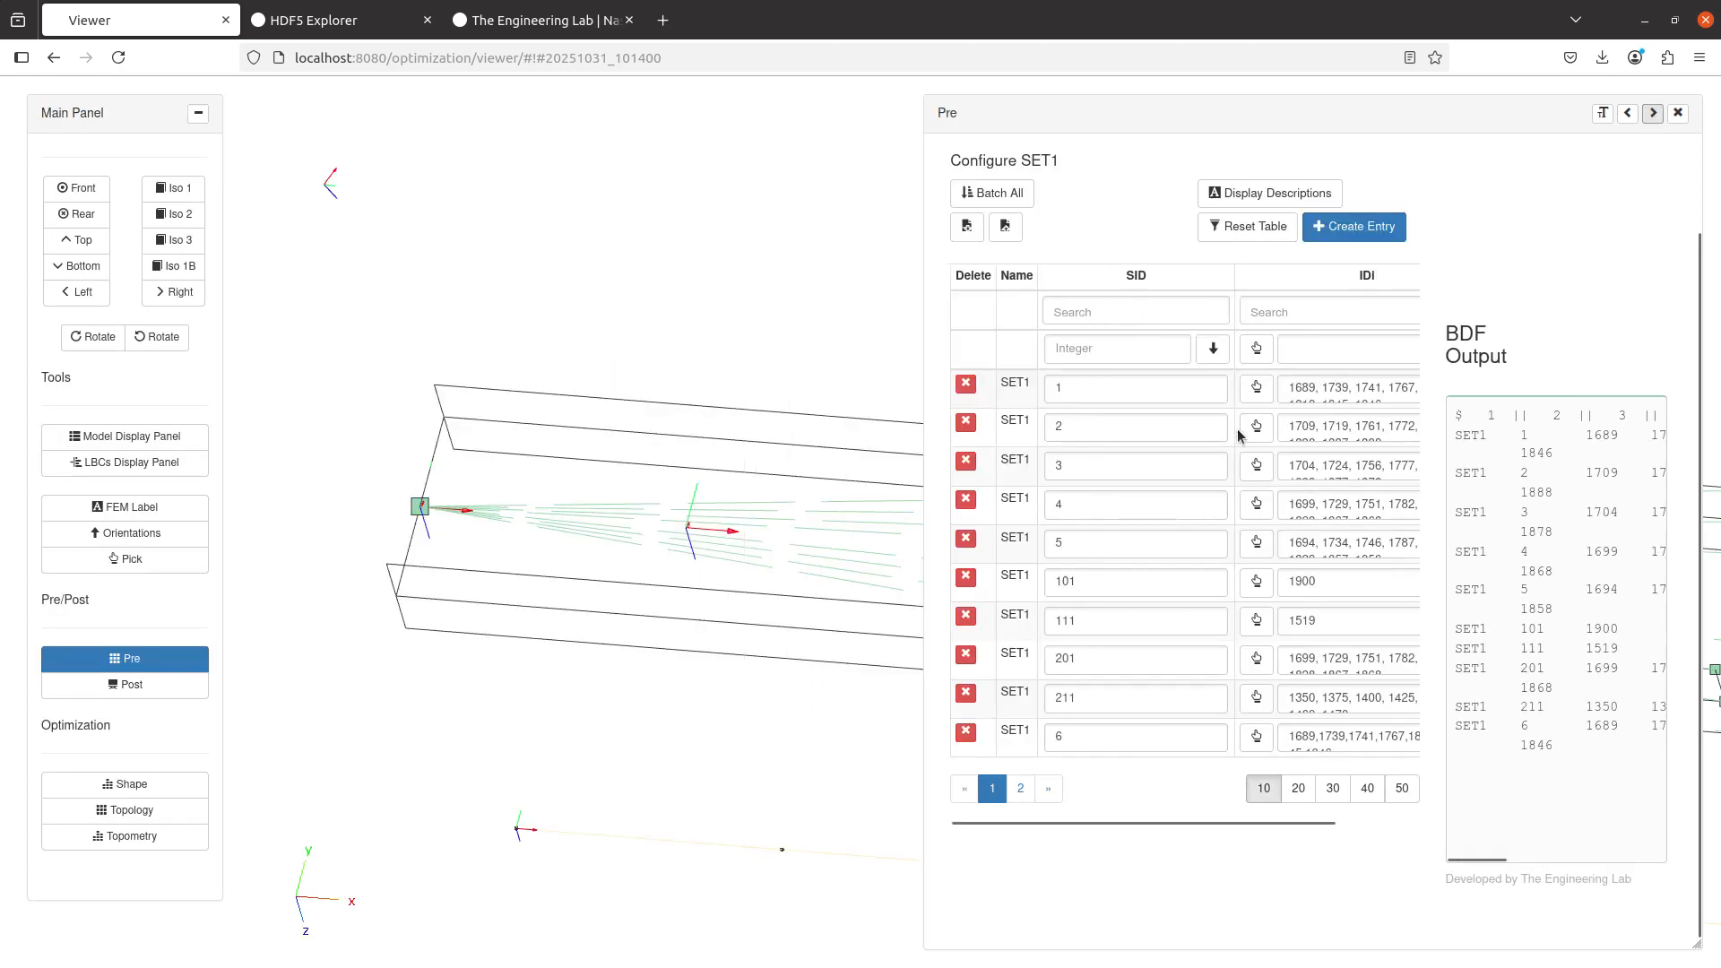
pyautogui.click(1254, 430)
pyautogui.click(706, 488)
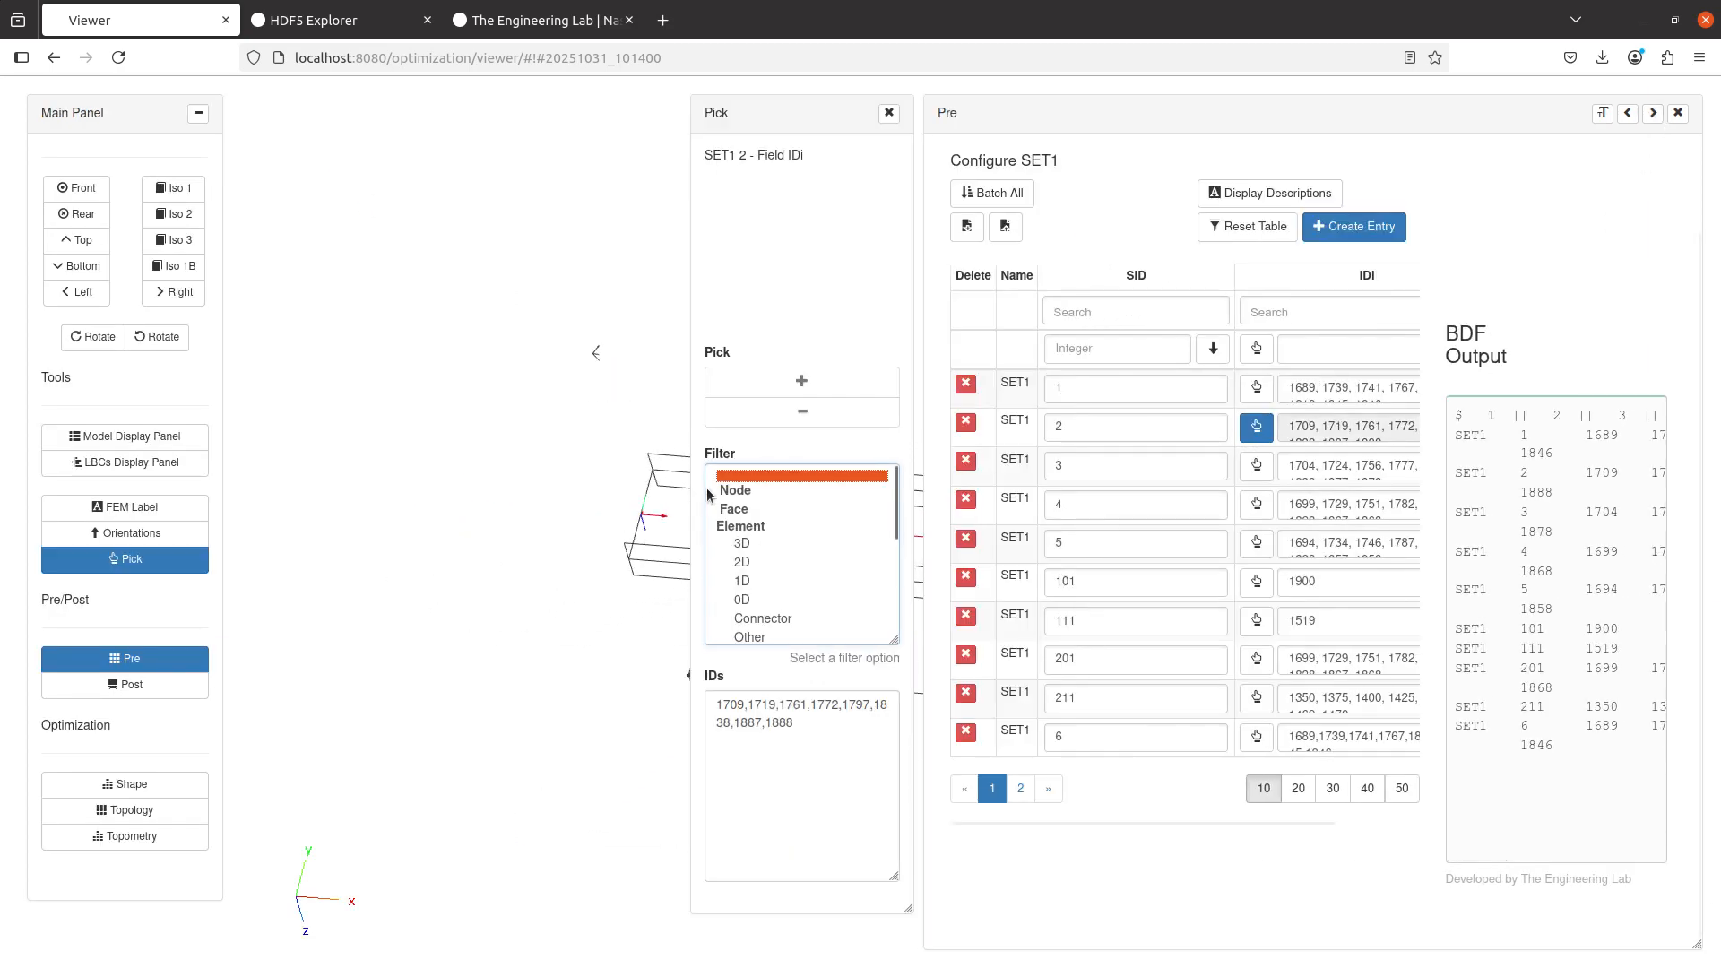
pyautogui.moveTo(618, 459); pyautogui.dragTo(280, 373)
pyautogui.moveTo(462, 405); pyautogui.dragTo(485, 400)
# - Clear the model display table's filter and show the element mesh lines on the beam
pyautogui.click(101, 437)
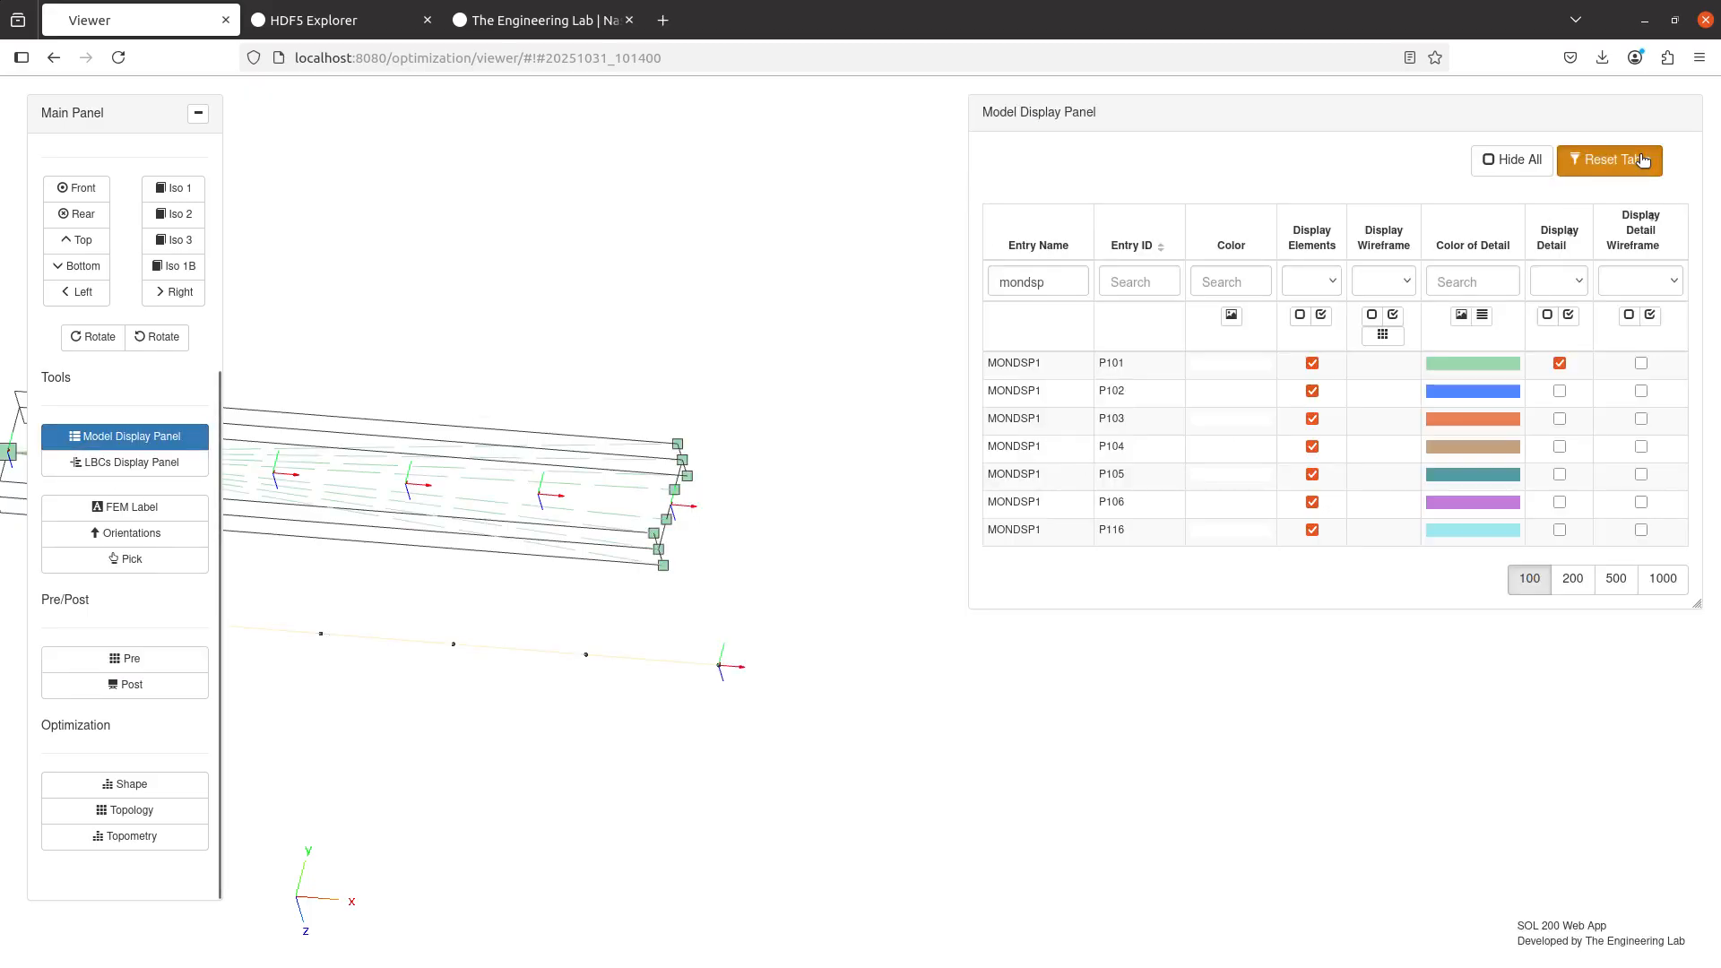
pyautogui.click(1591, 161)
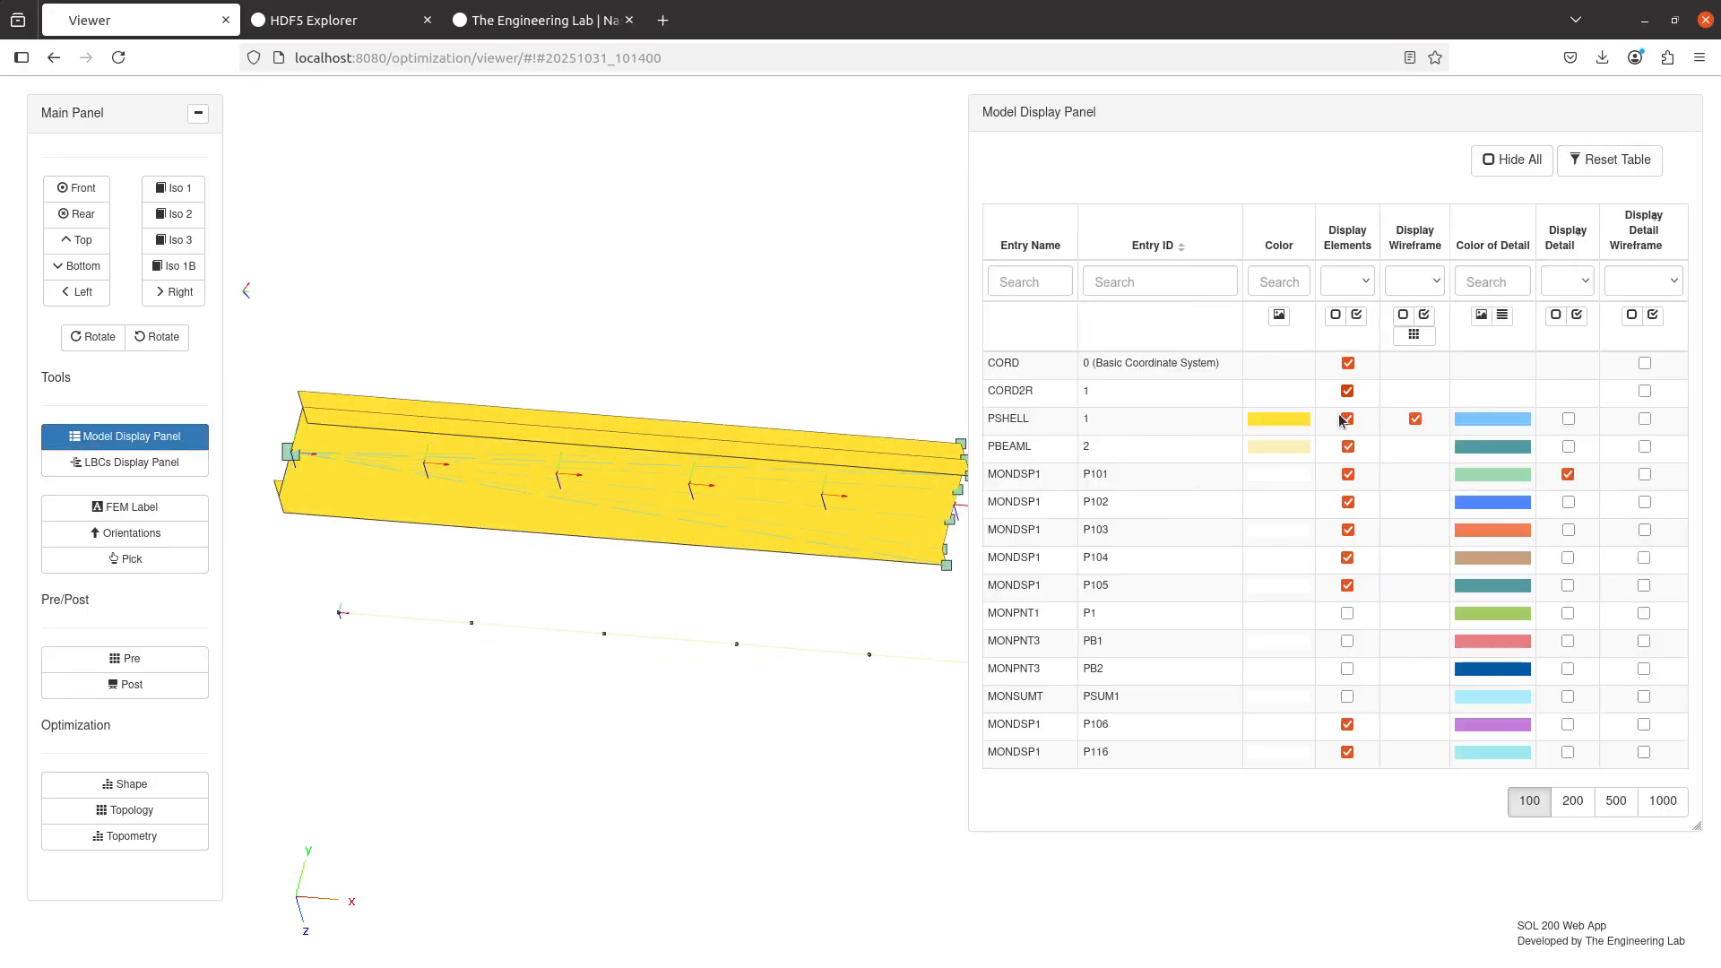
pyautogui.click(1413, 335)
pyautogui.click(170, 438)
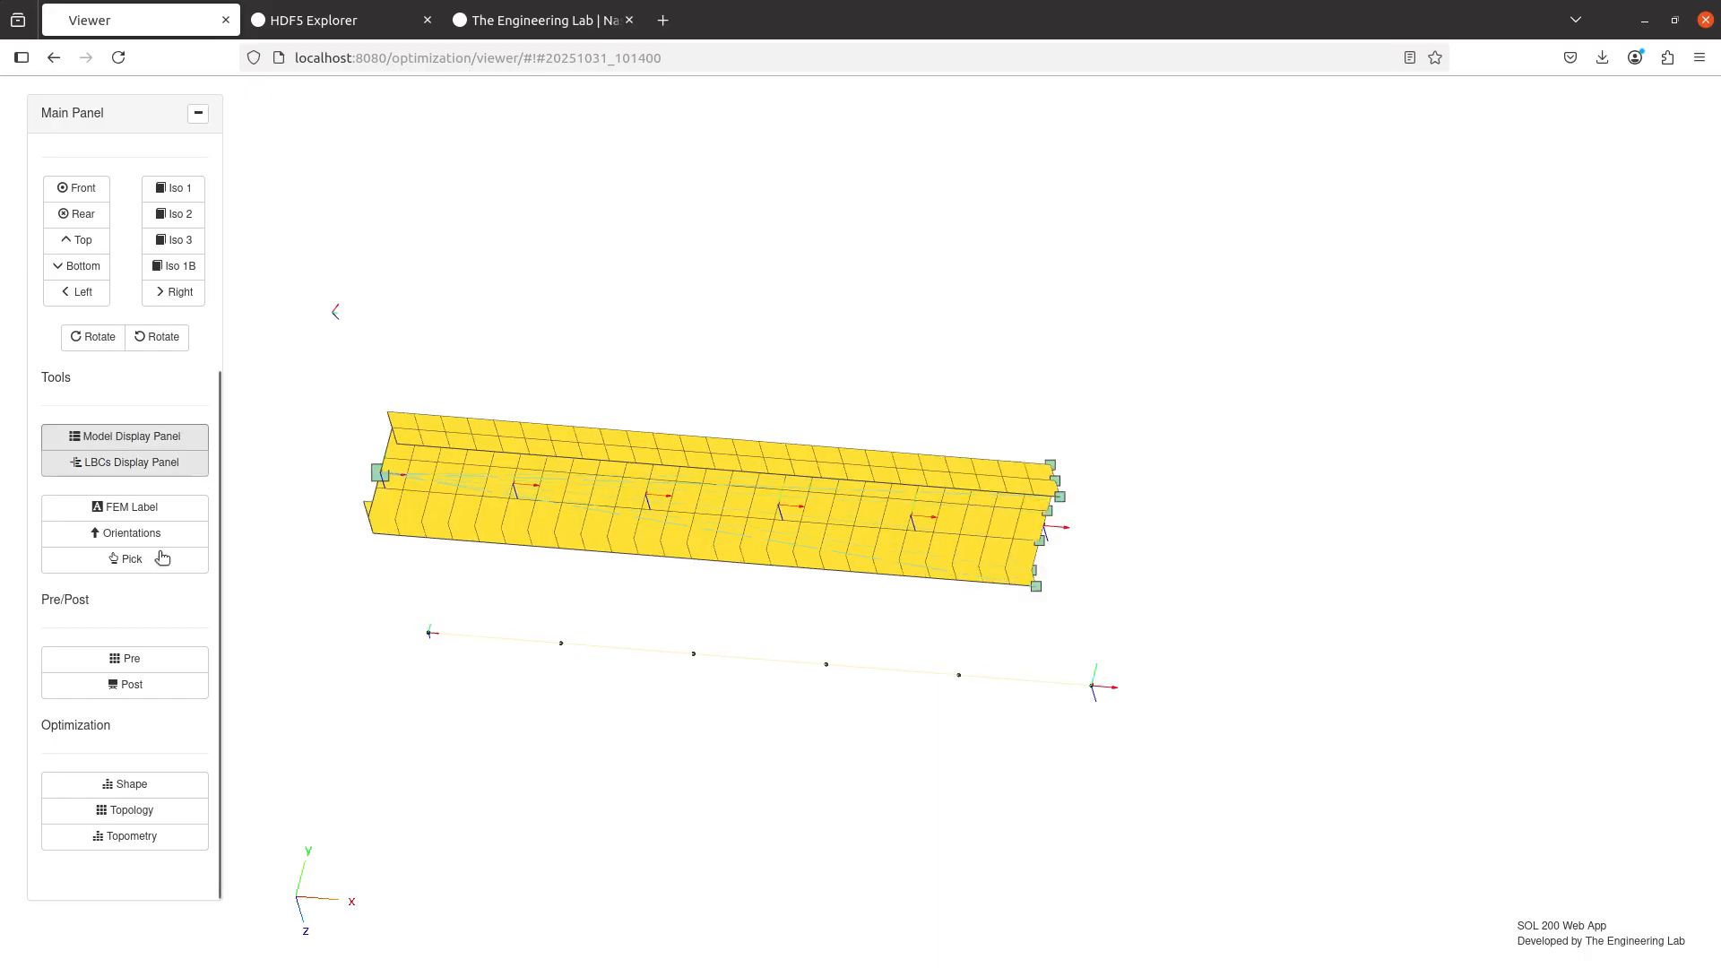
# - Return to the SET1 entries in Pre and highlight the nodes of set 2 on the model with the Node filter
pyautogui.click(150, 663)
pyautogui.click(1256, 425)
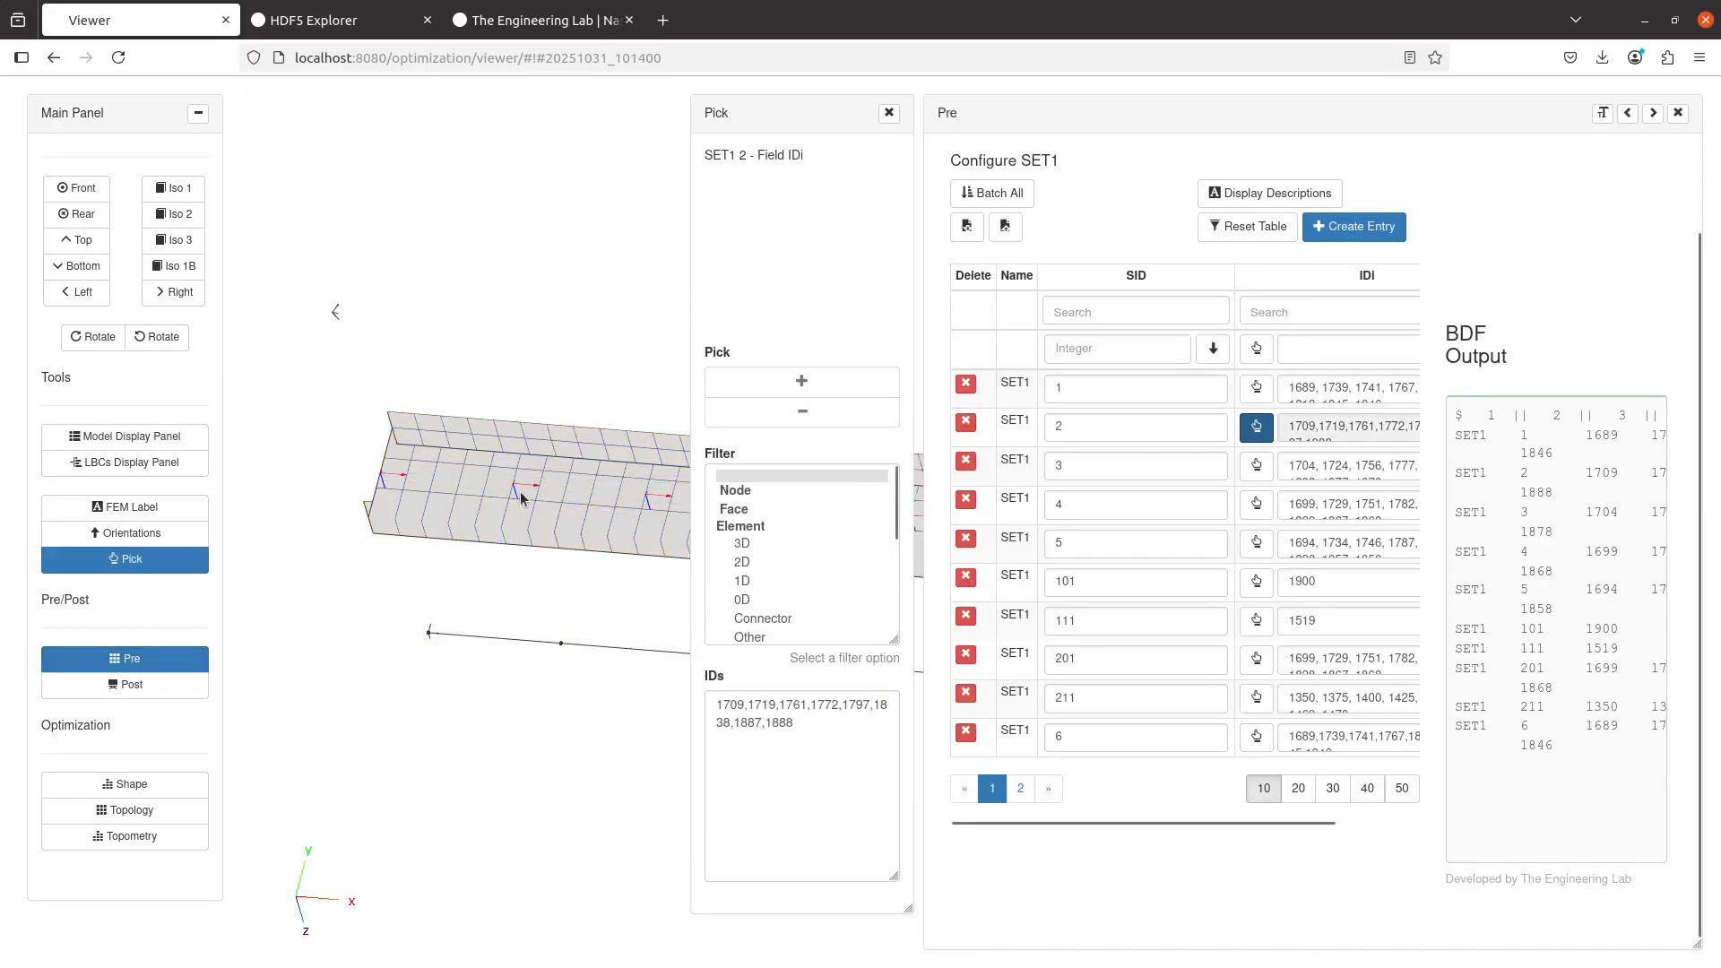
pyautogui.click(735, 491)
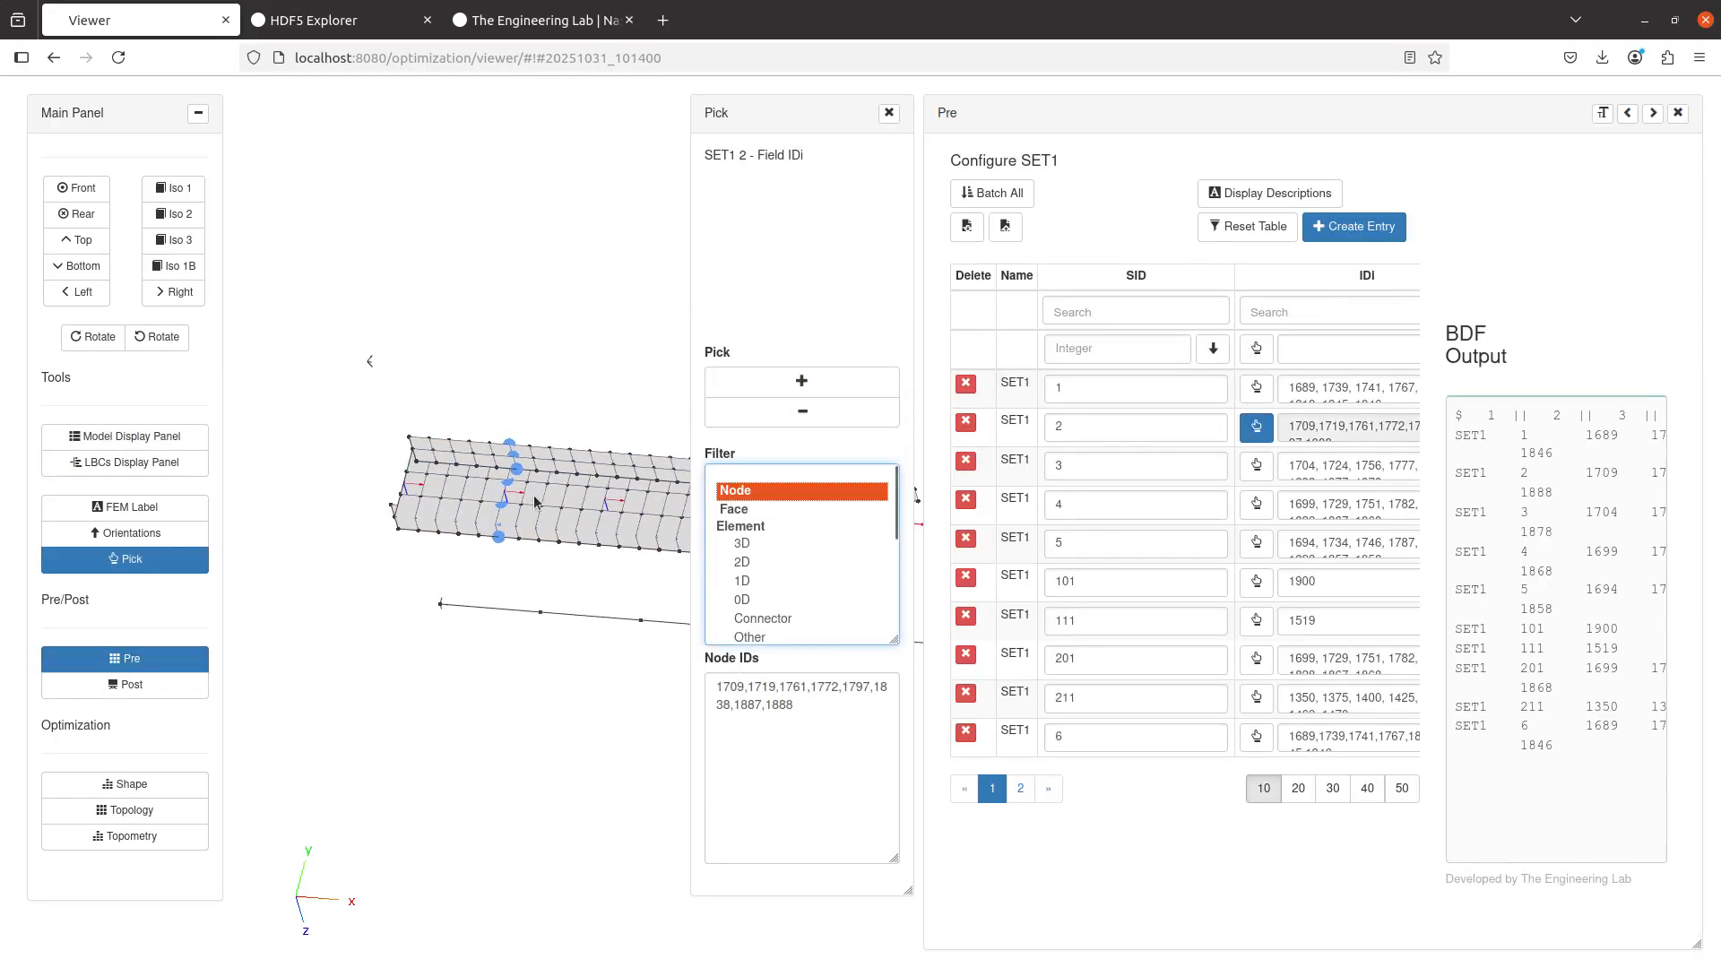
# - Show the nodes of SET1 1 on the model for picking and clear all of its node IDs
pyautogui.click(1255, 388)
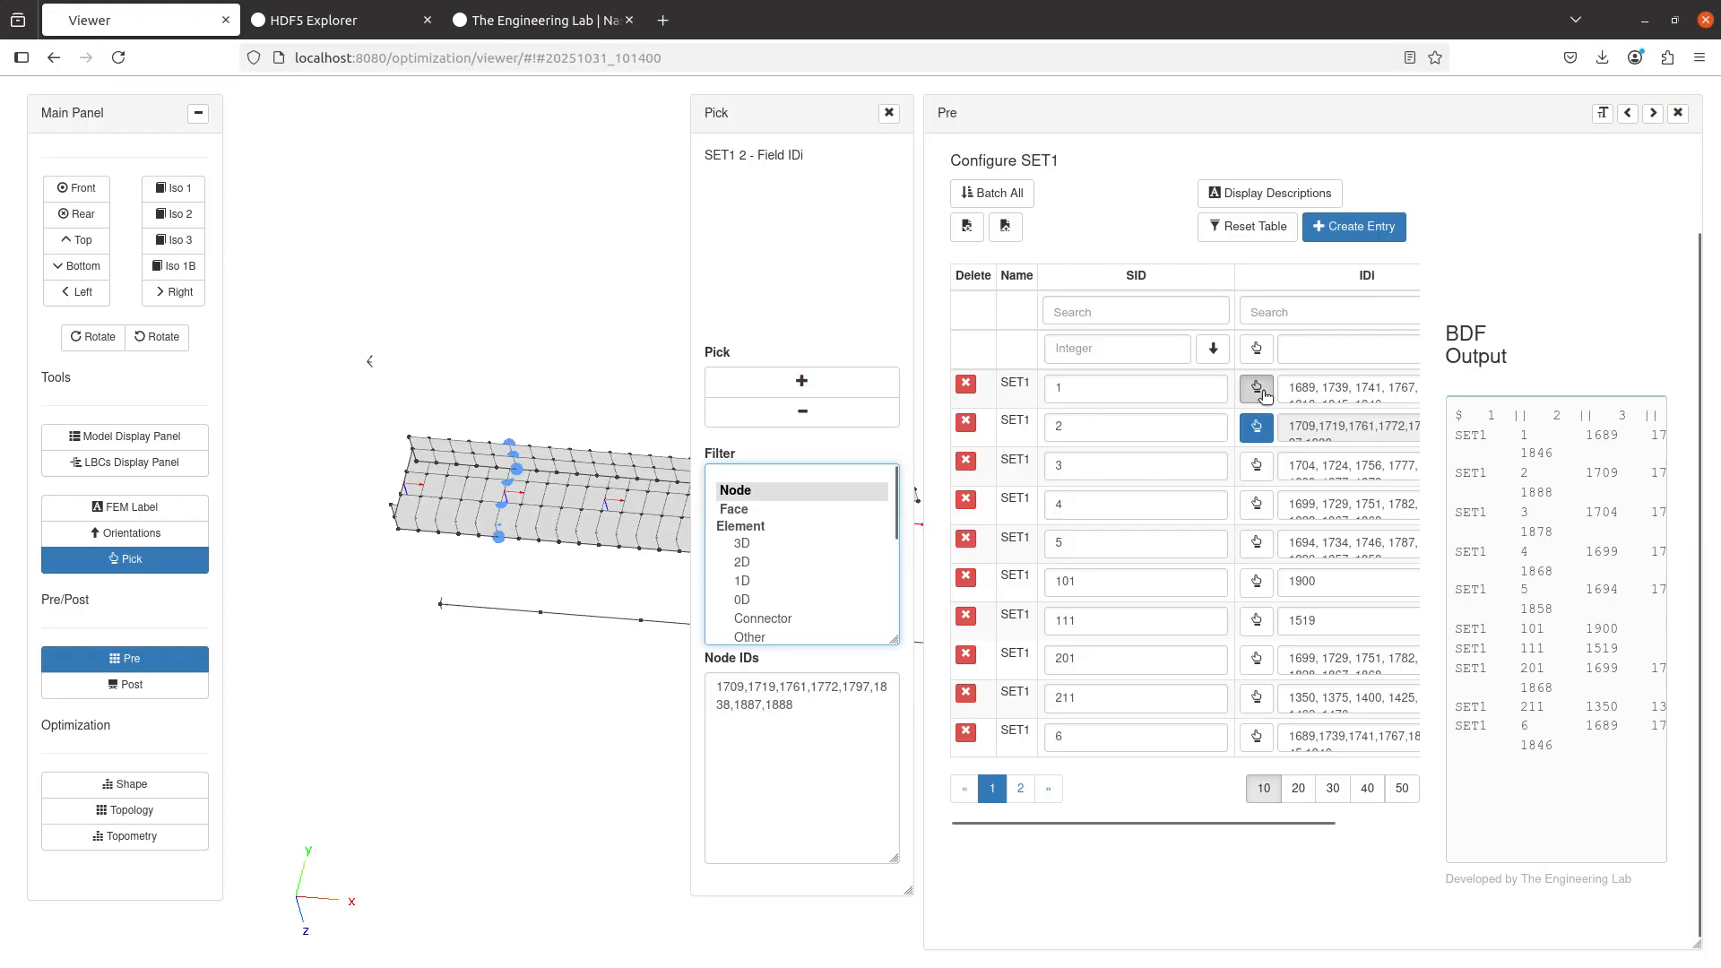
pyautogui.click(783, 490)
pyautogui.scroll(5, 485, 458)
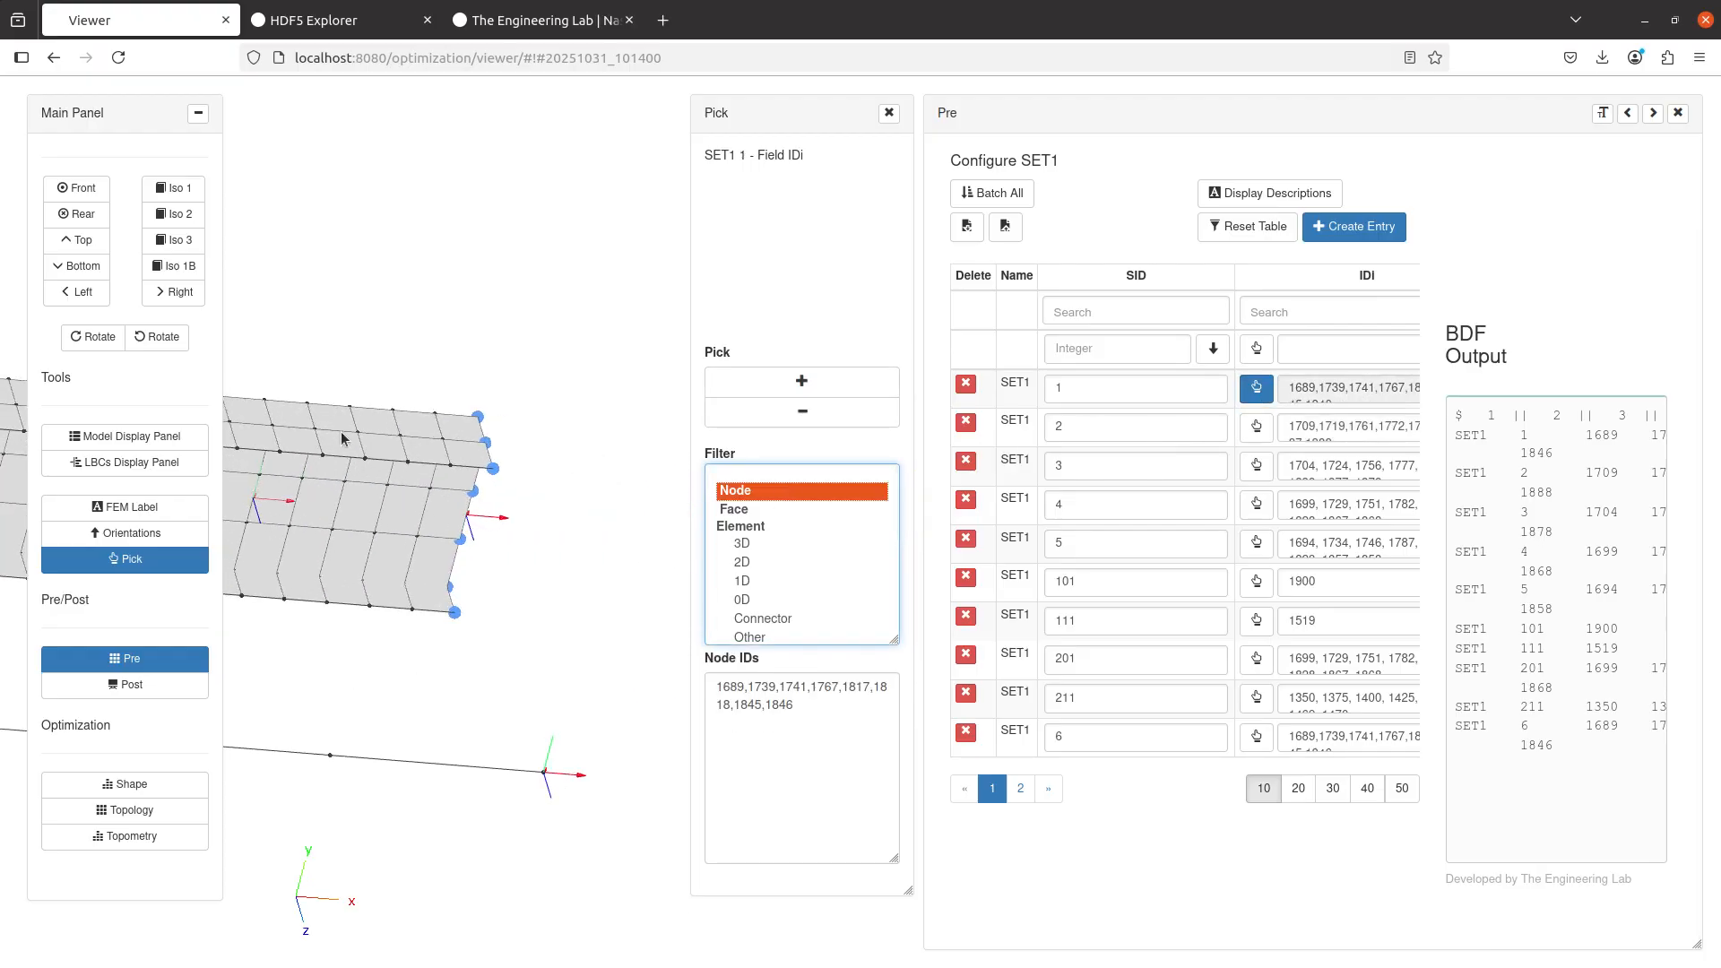
pyautogui.scroll(3, 485, 459)
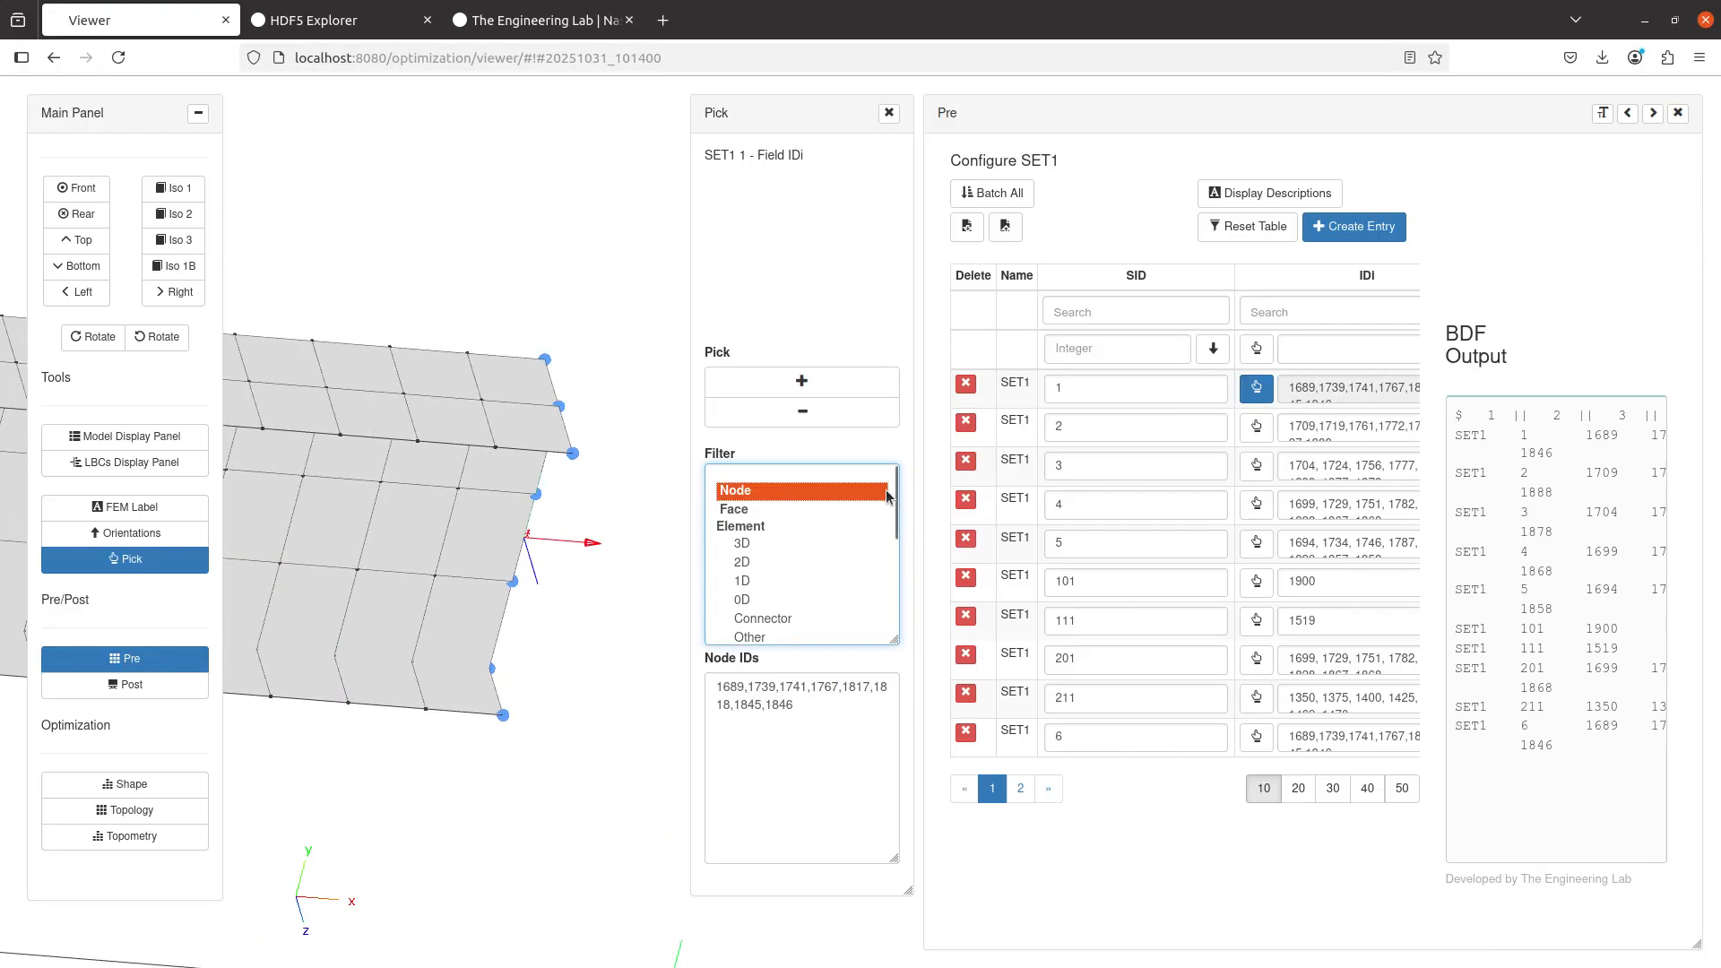
pyautogui.tripleClick(816, 742)
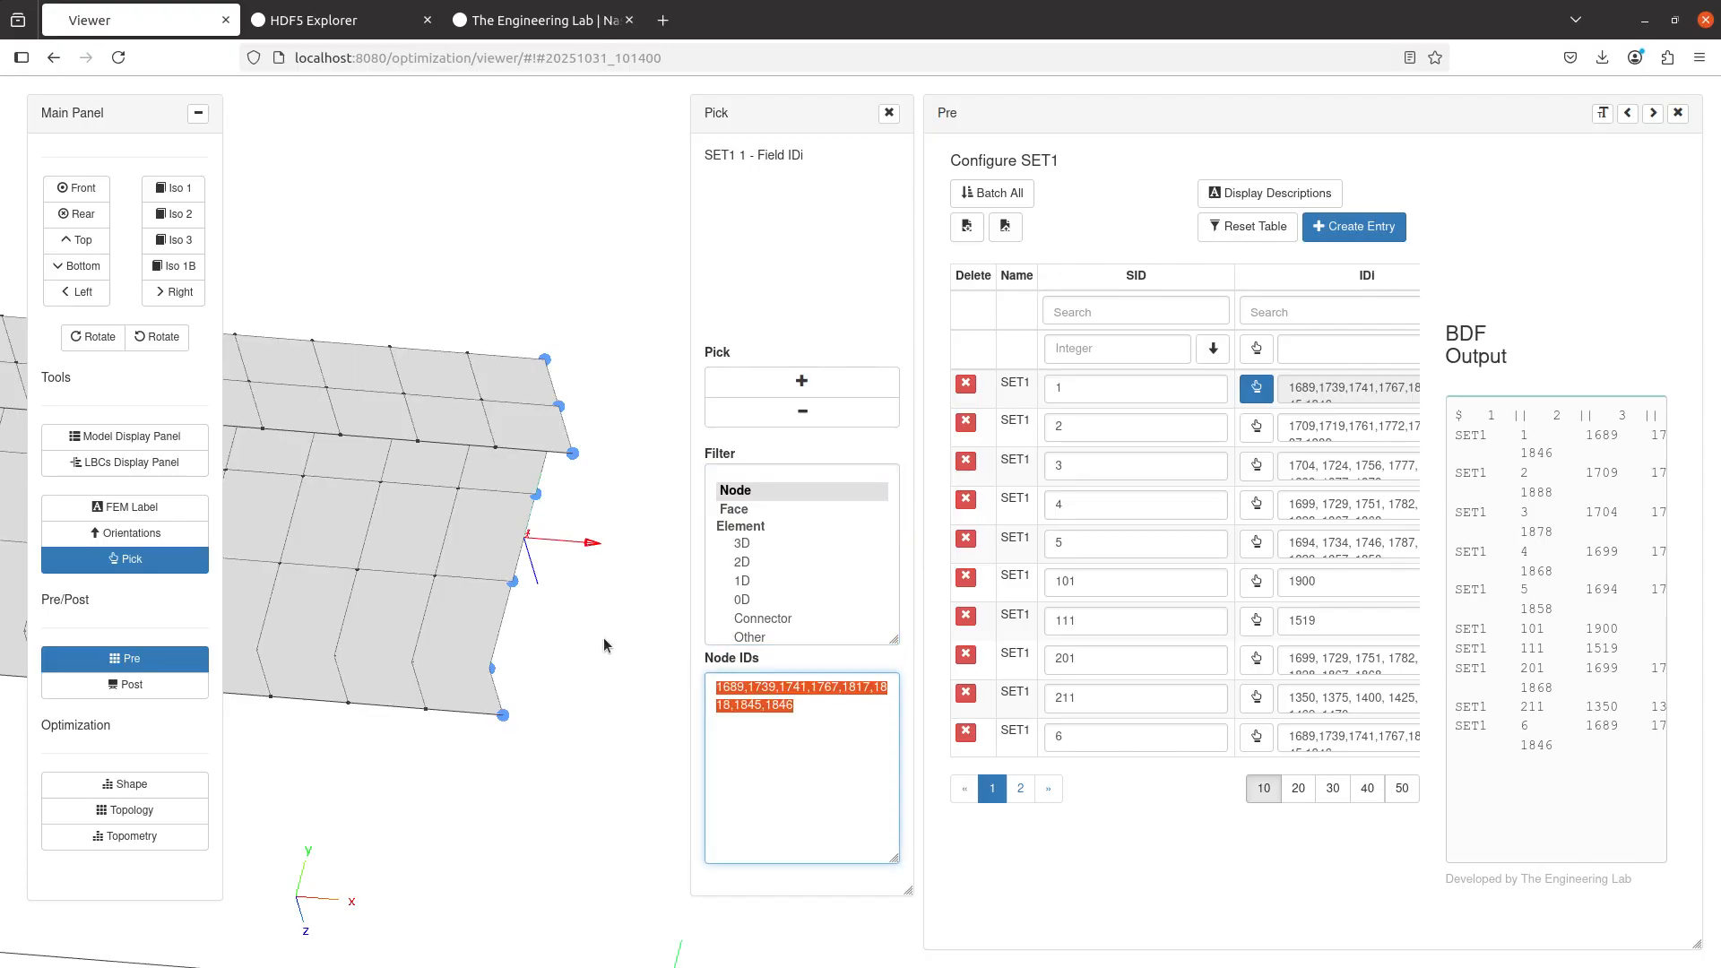
pyautogui.press('BackSpace')
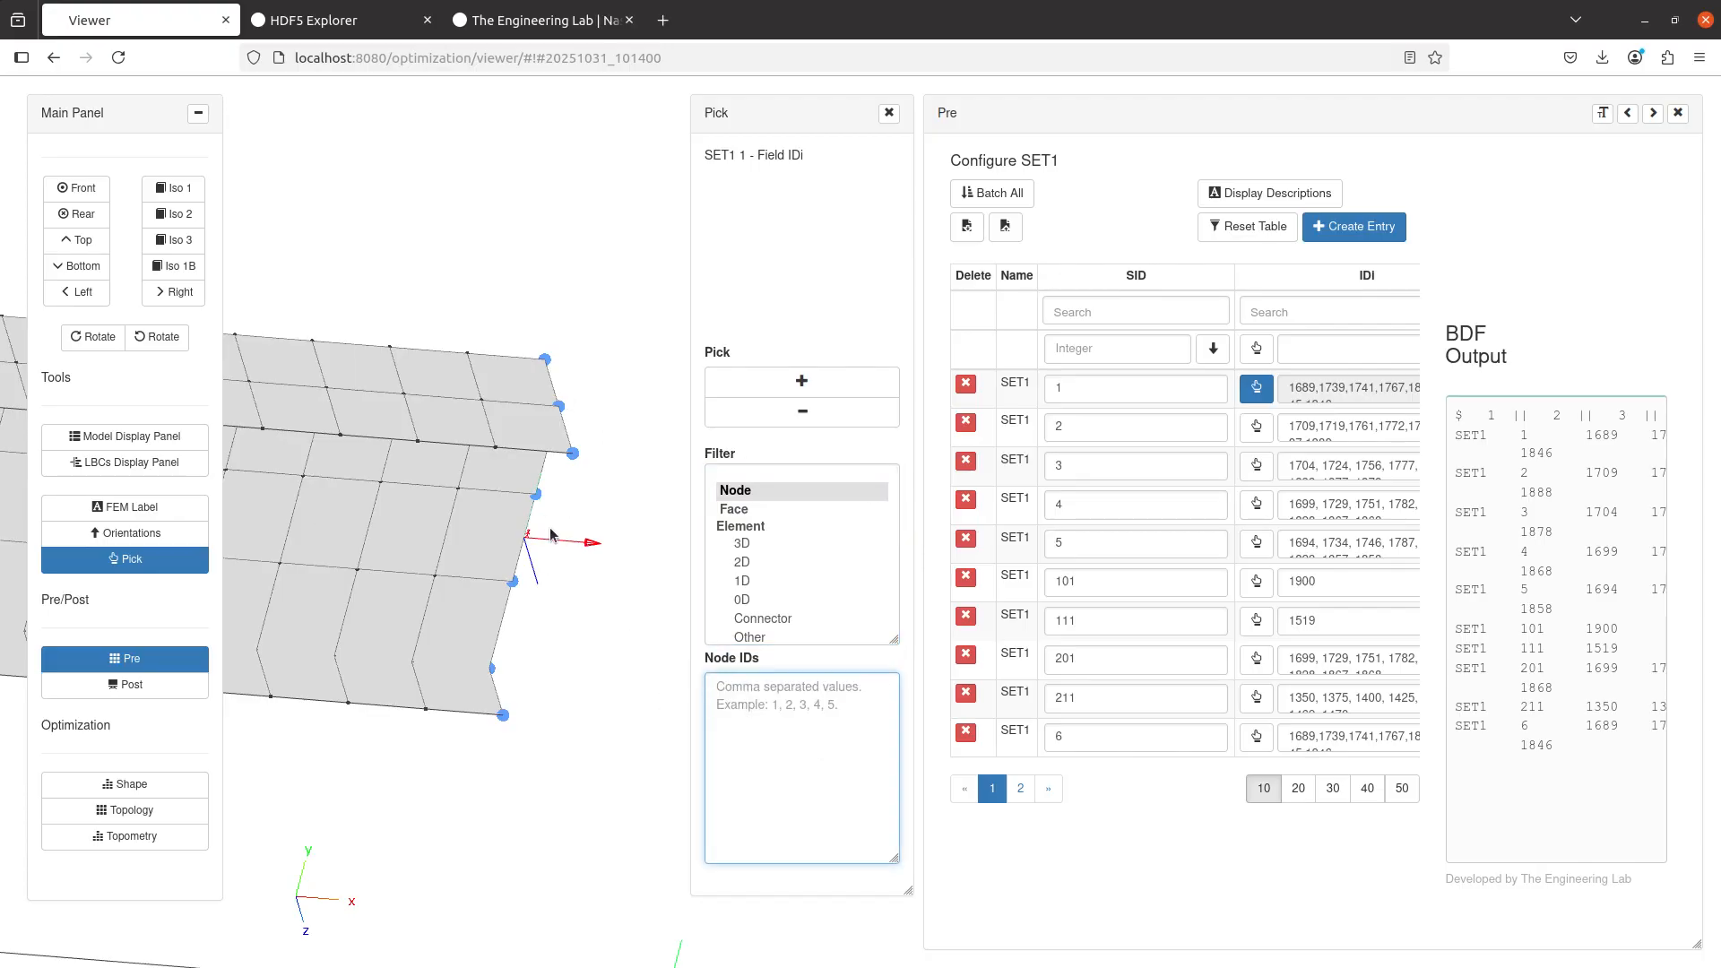
# - Pick the end nodes at Beam 2's root for SET1 1 (1714, 1740, 1766, 1792, 1843, 1844, 1847, 1848) and close the Pick and Pre windows
pyautogui.scroll(-8, 550, 535)
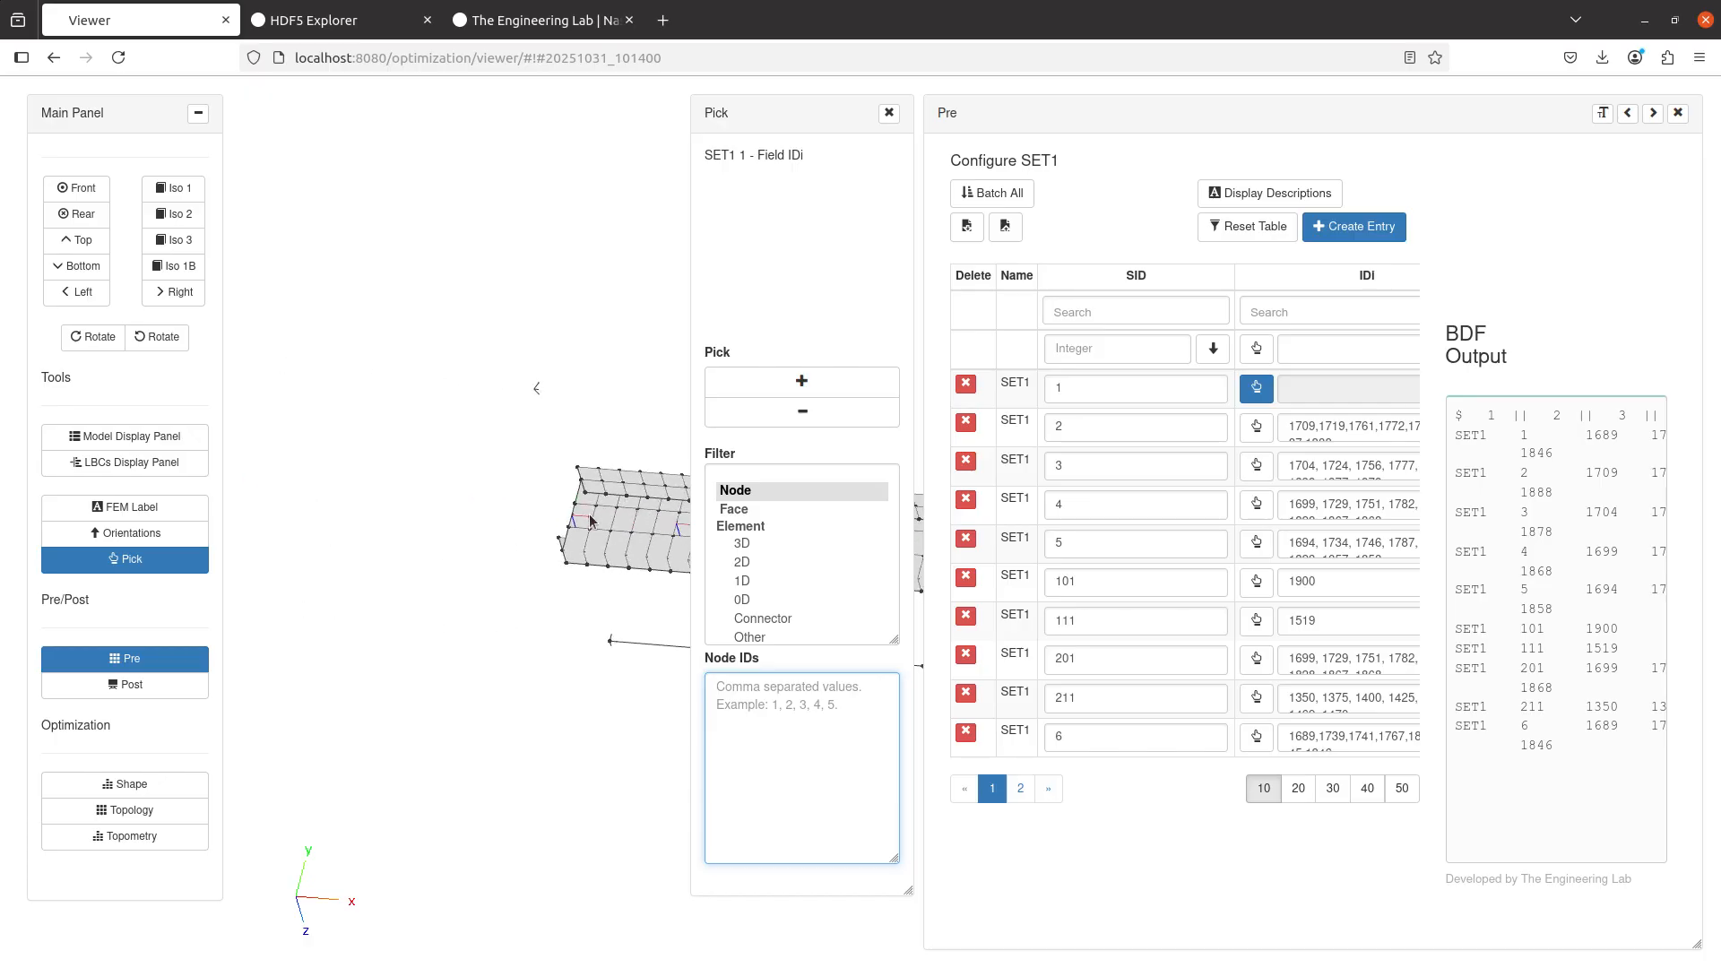
pyautogui.scroll(5, 590, 521)
pyautogui.moveTo(460, 499); pyautogui.dragTo(588, 484)
pyautogui.scroll(3, 588, 484)
pyautogui.click(782, 384)
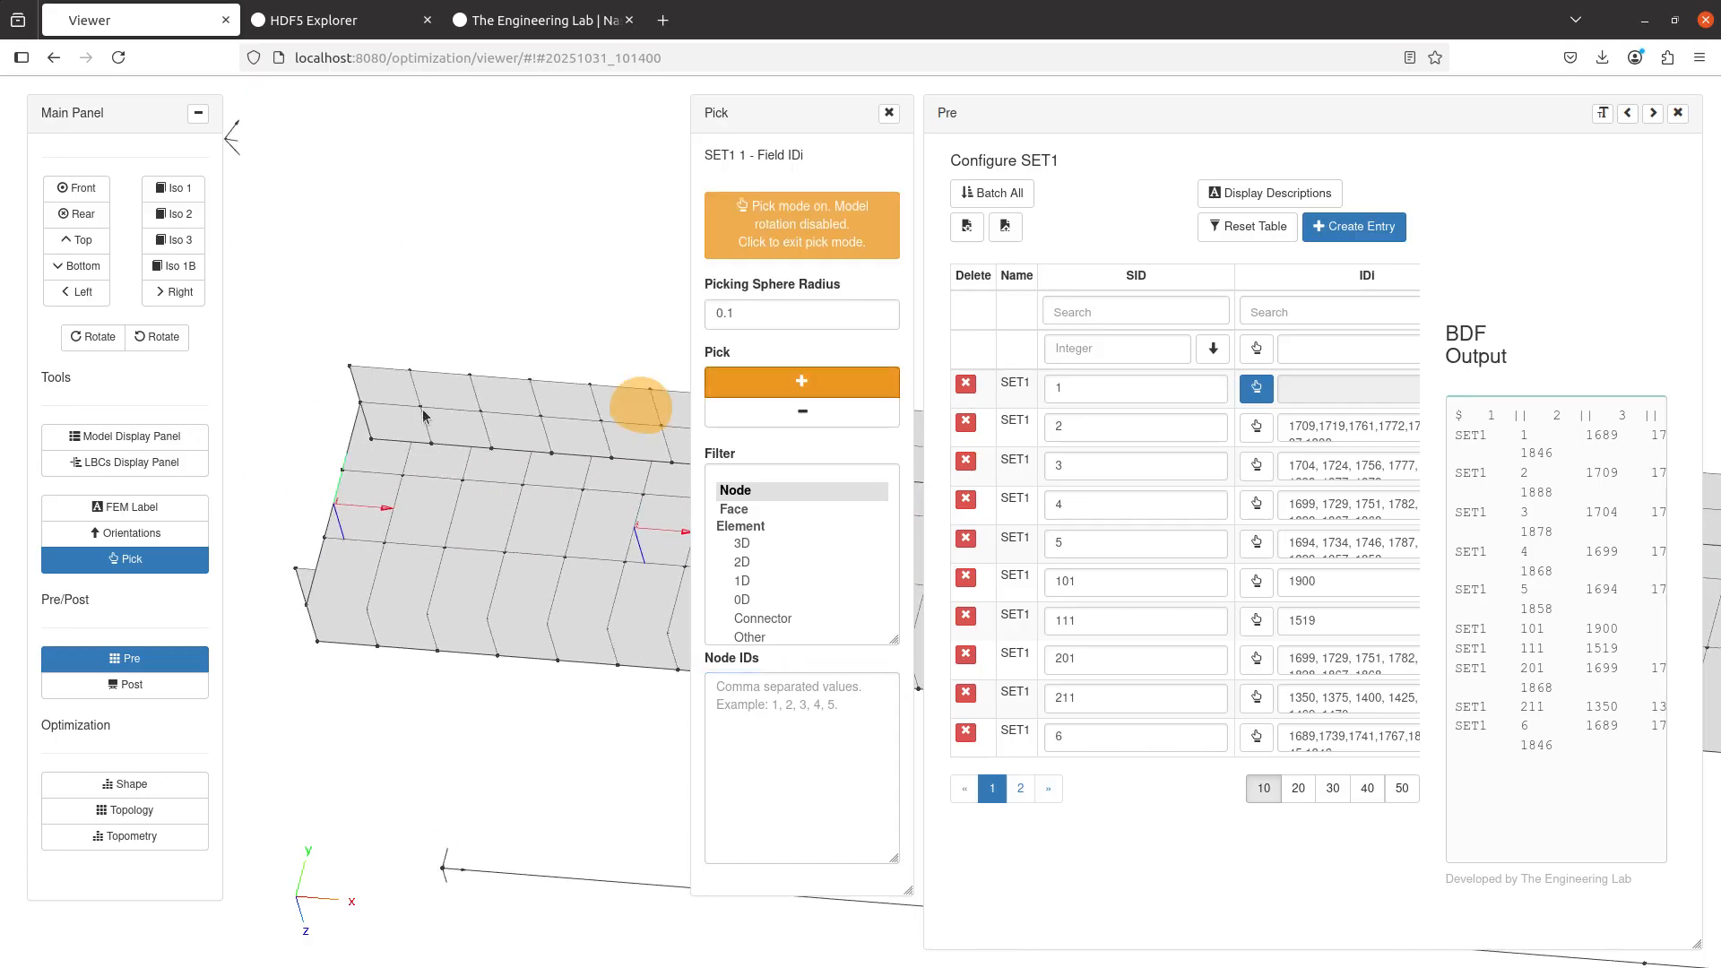
pyautogui.click(349, 366)
pyautogui.click(360, 403)
pyautogui.click(372, 438)
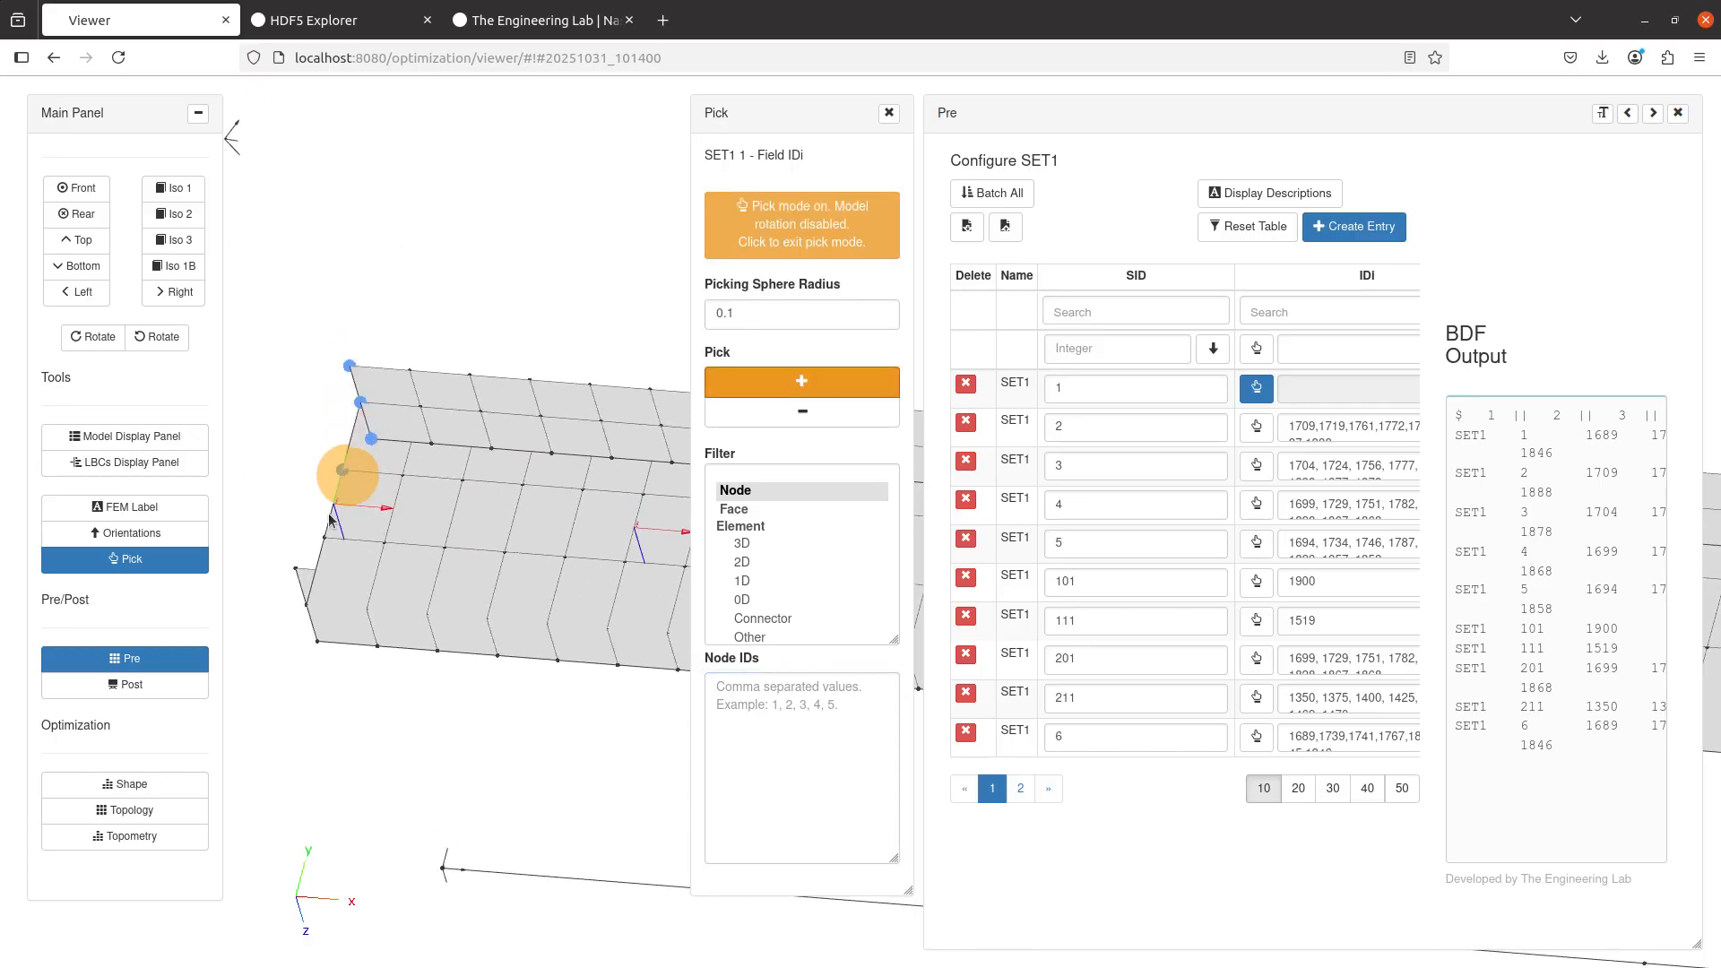
pyautogui.click(325, 538)
pyautogui.click(296, 568)
pyautogui.click(307, 605)
pyautogui.click(317, 641)
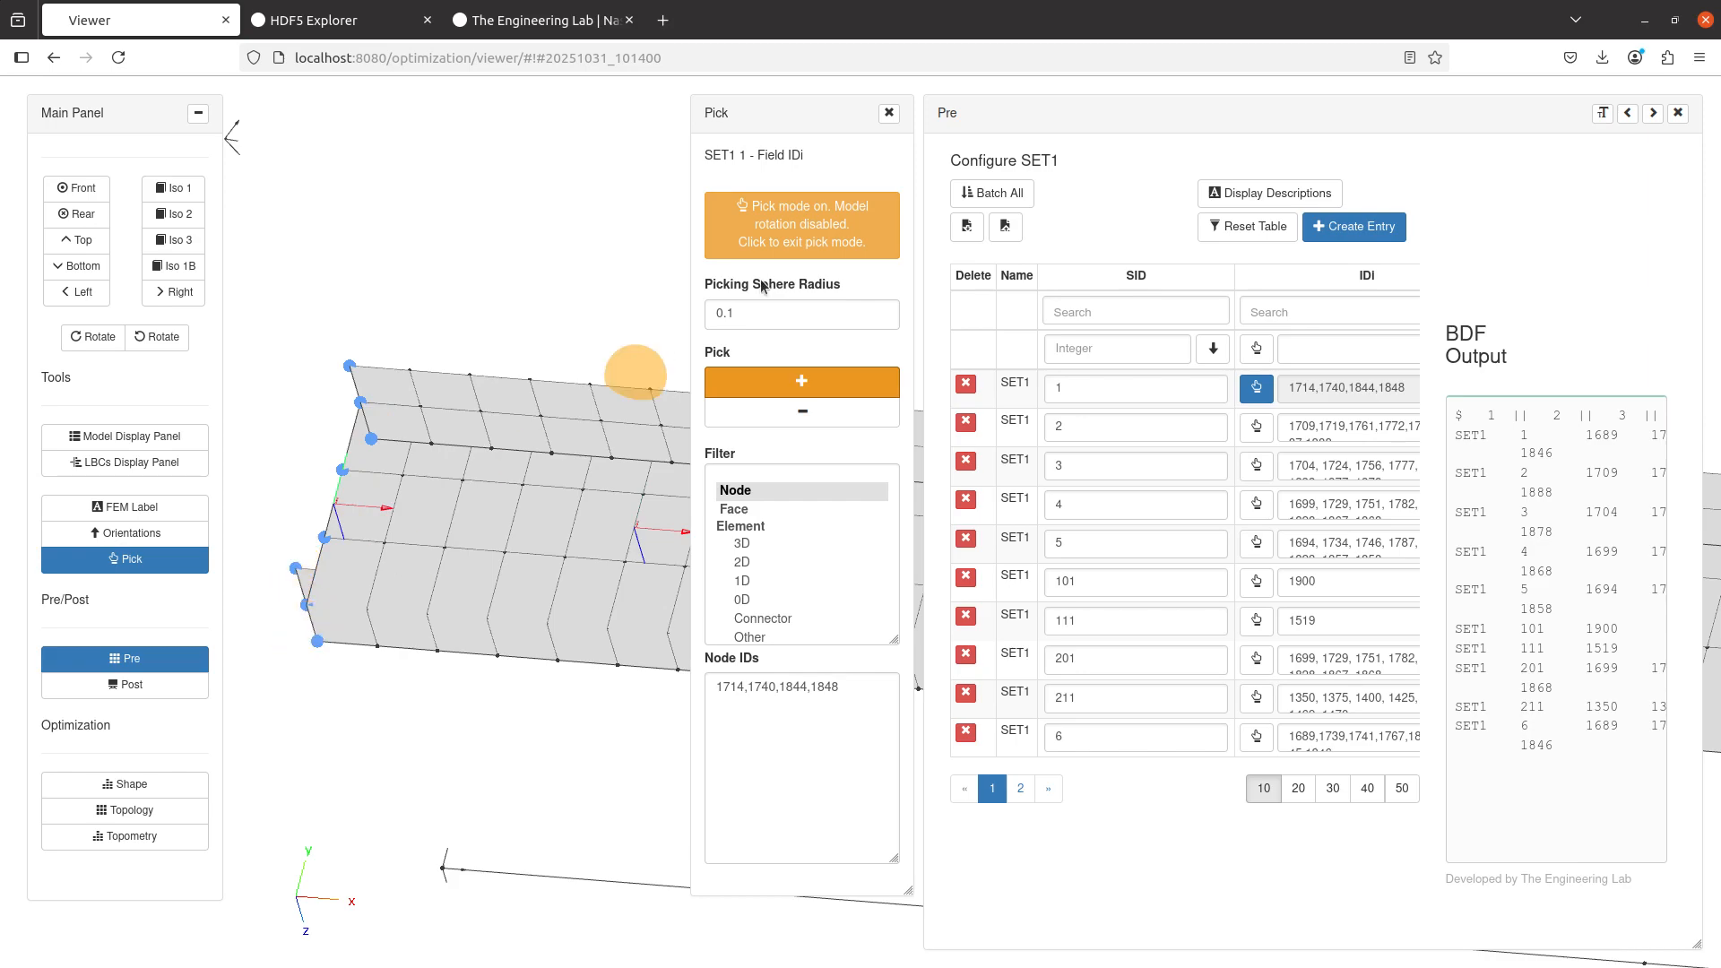
pyautogui.click(762, 251)
pyautogui.moveTo(283, 536)
pyautogui.mouseDown()
pyautogui.moveTo(453, 687)
pyautogui.moveTo(265, 525)
pyautogui.mouseUp()
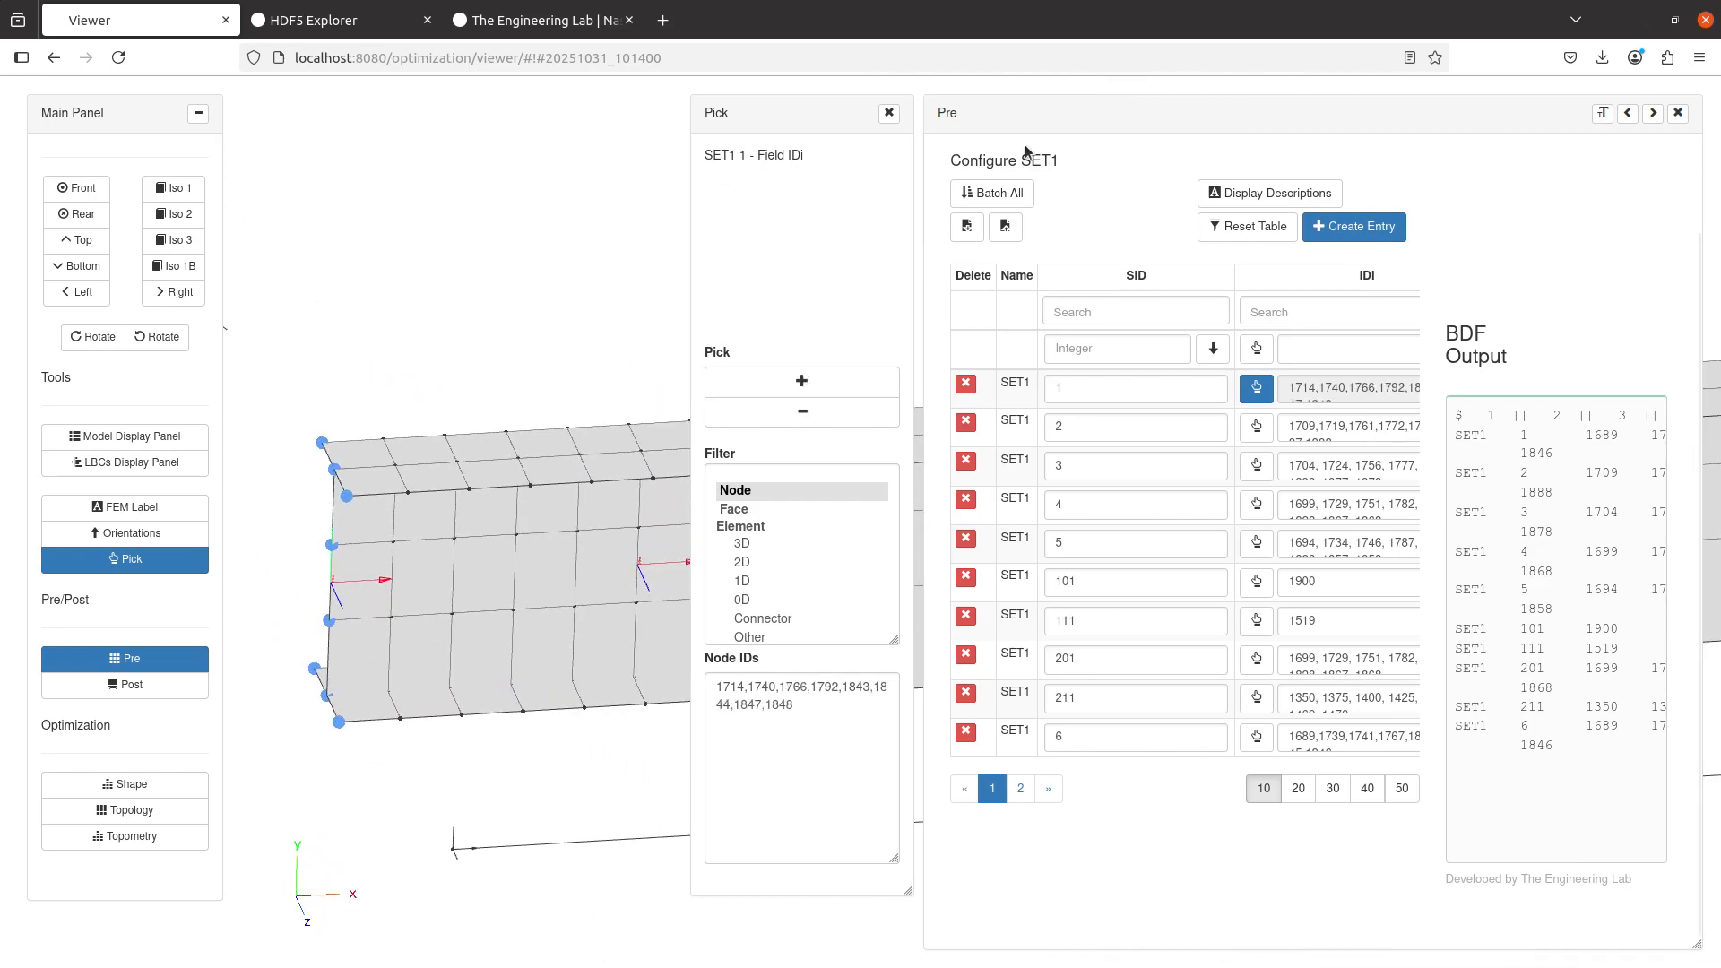
pyautogui.click(887, 114)
pyautogui.click(1676, 115)
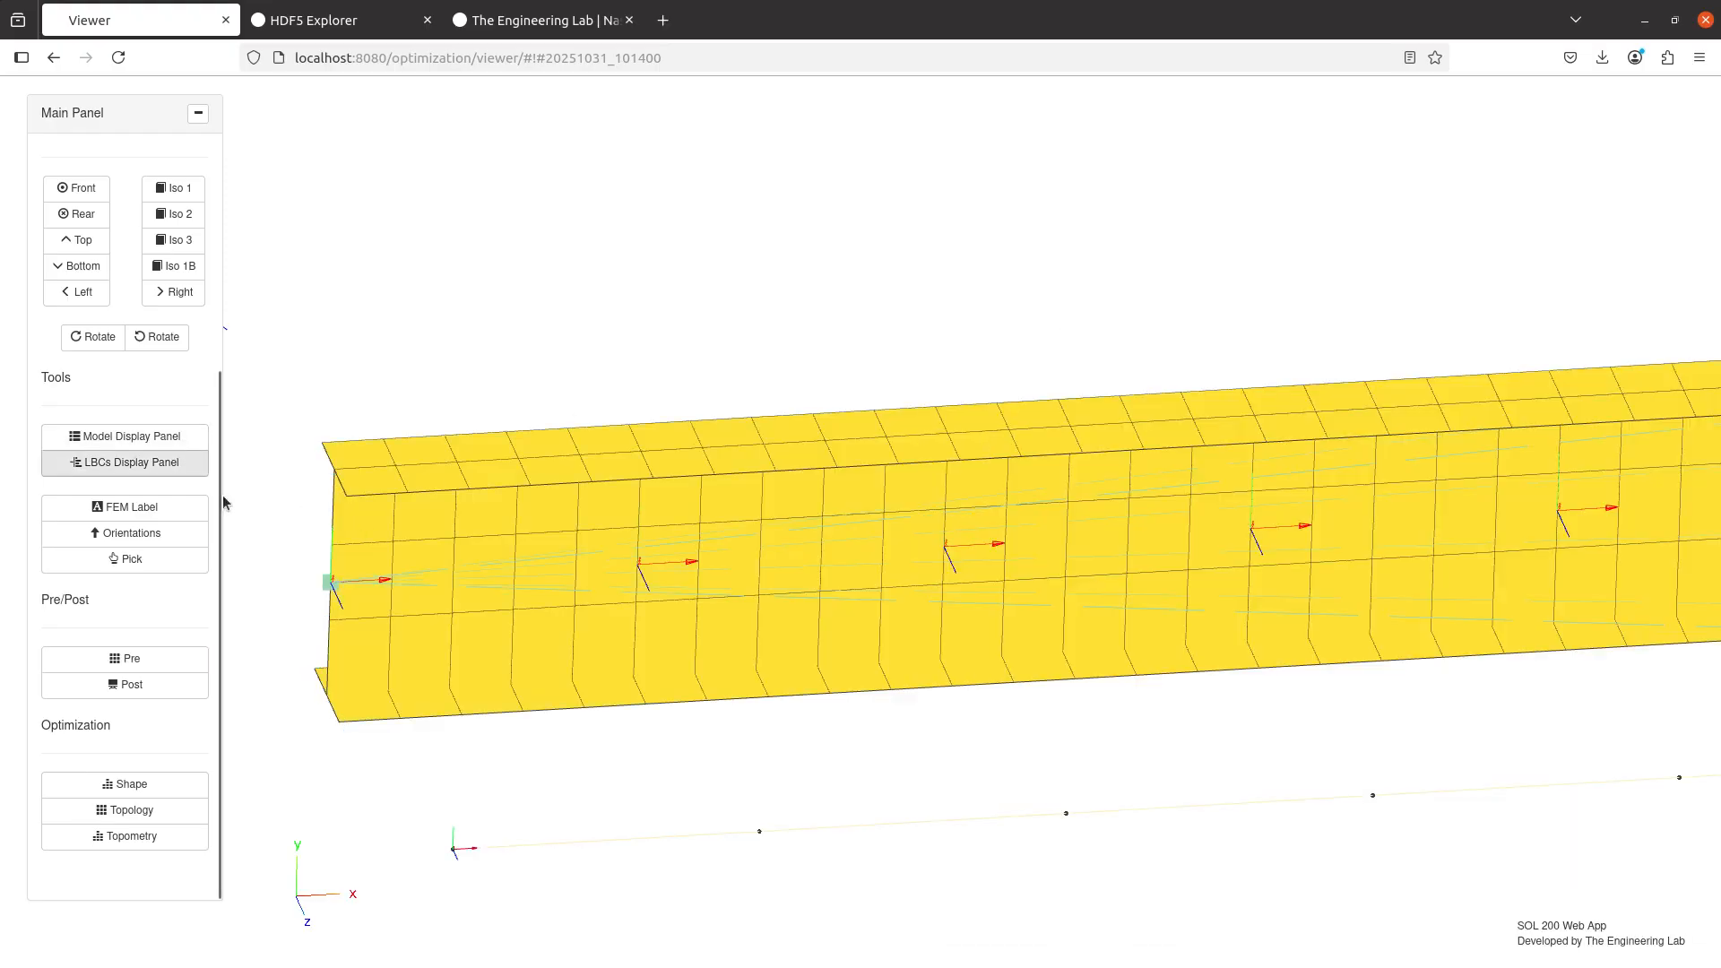
# - Redisplay P101's detail and examine its node connections at the root of Beam 2, comparing them with the beam's opposite end
pyautogui.click(132, 435)
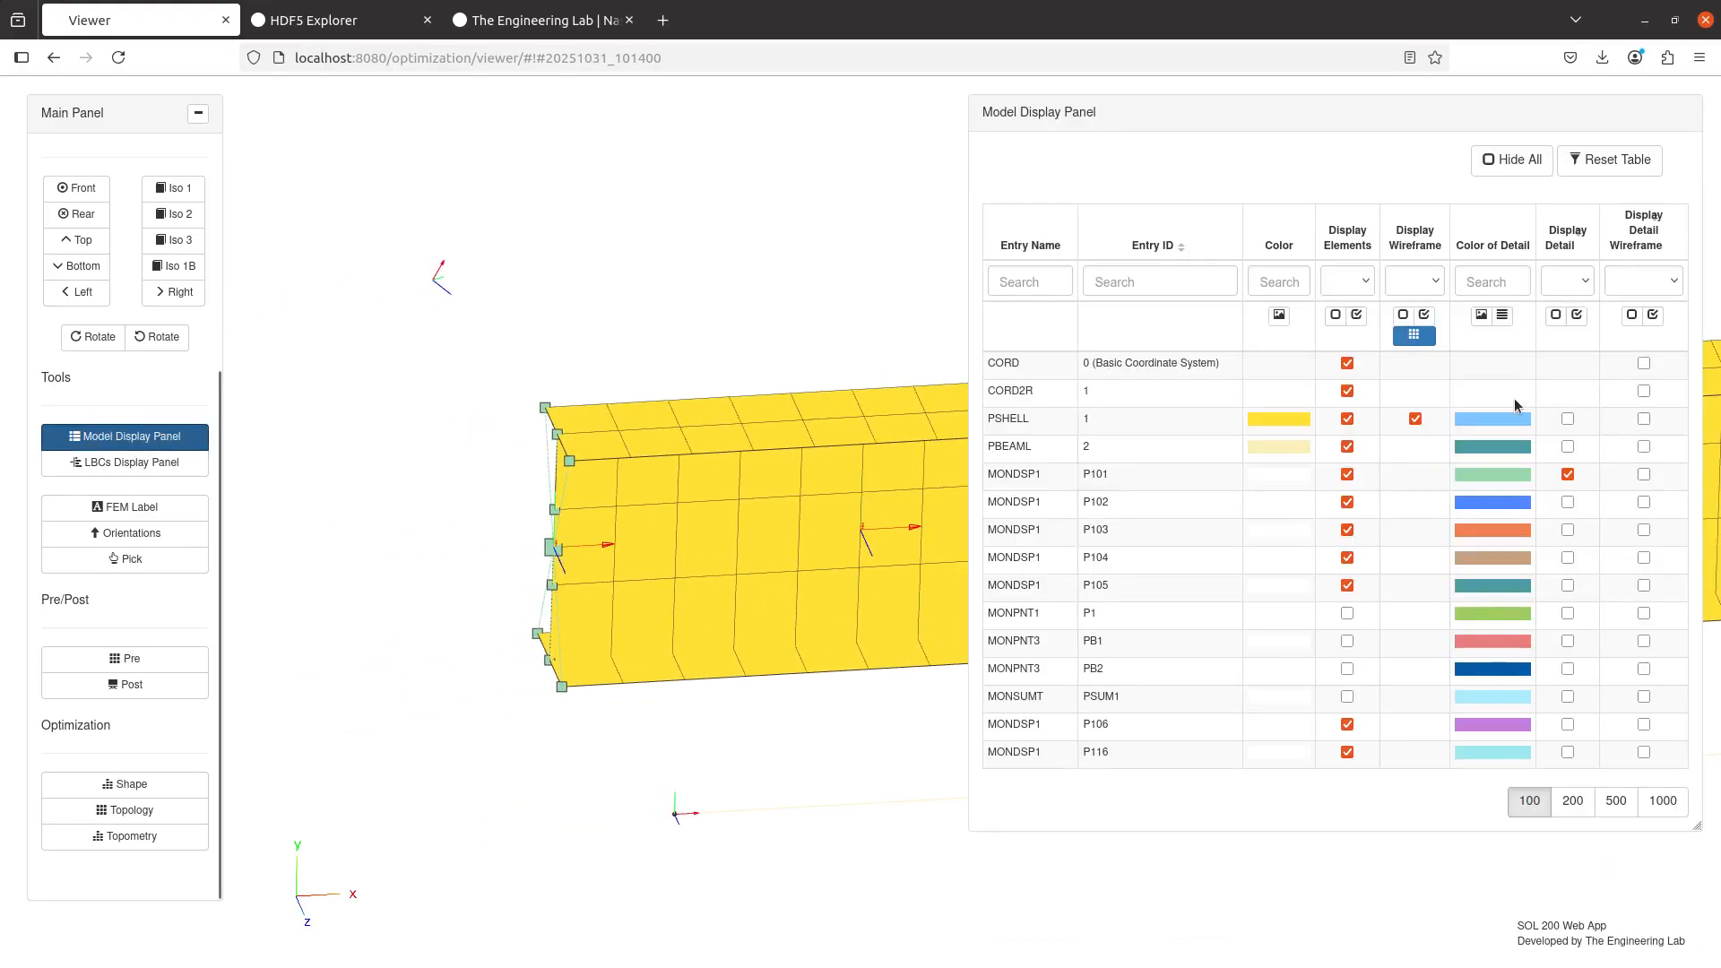
pyautogui.click(1572, 476)
pyautogui.click(1573, 475)
pyautogui.moveTo(589, 448); pyautogui.dragTo(702, 494)
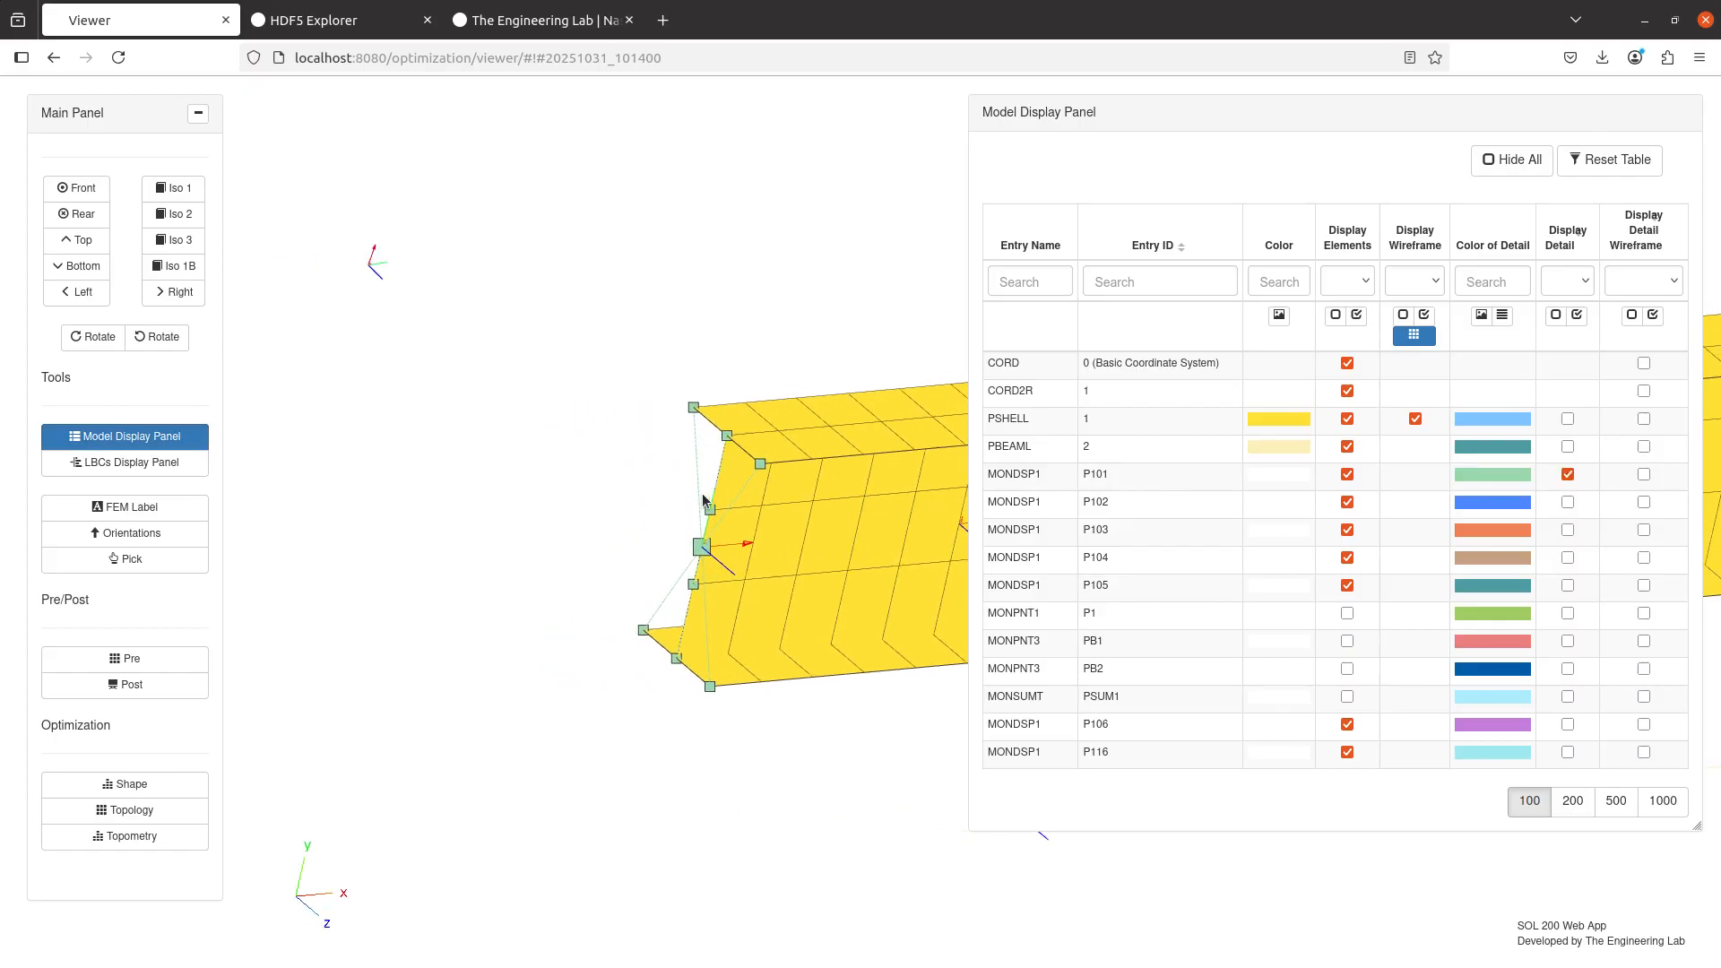
pyautogui.scroll(6, 704, 502)
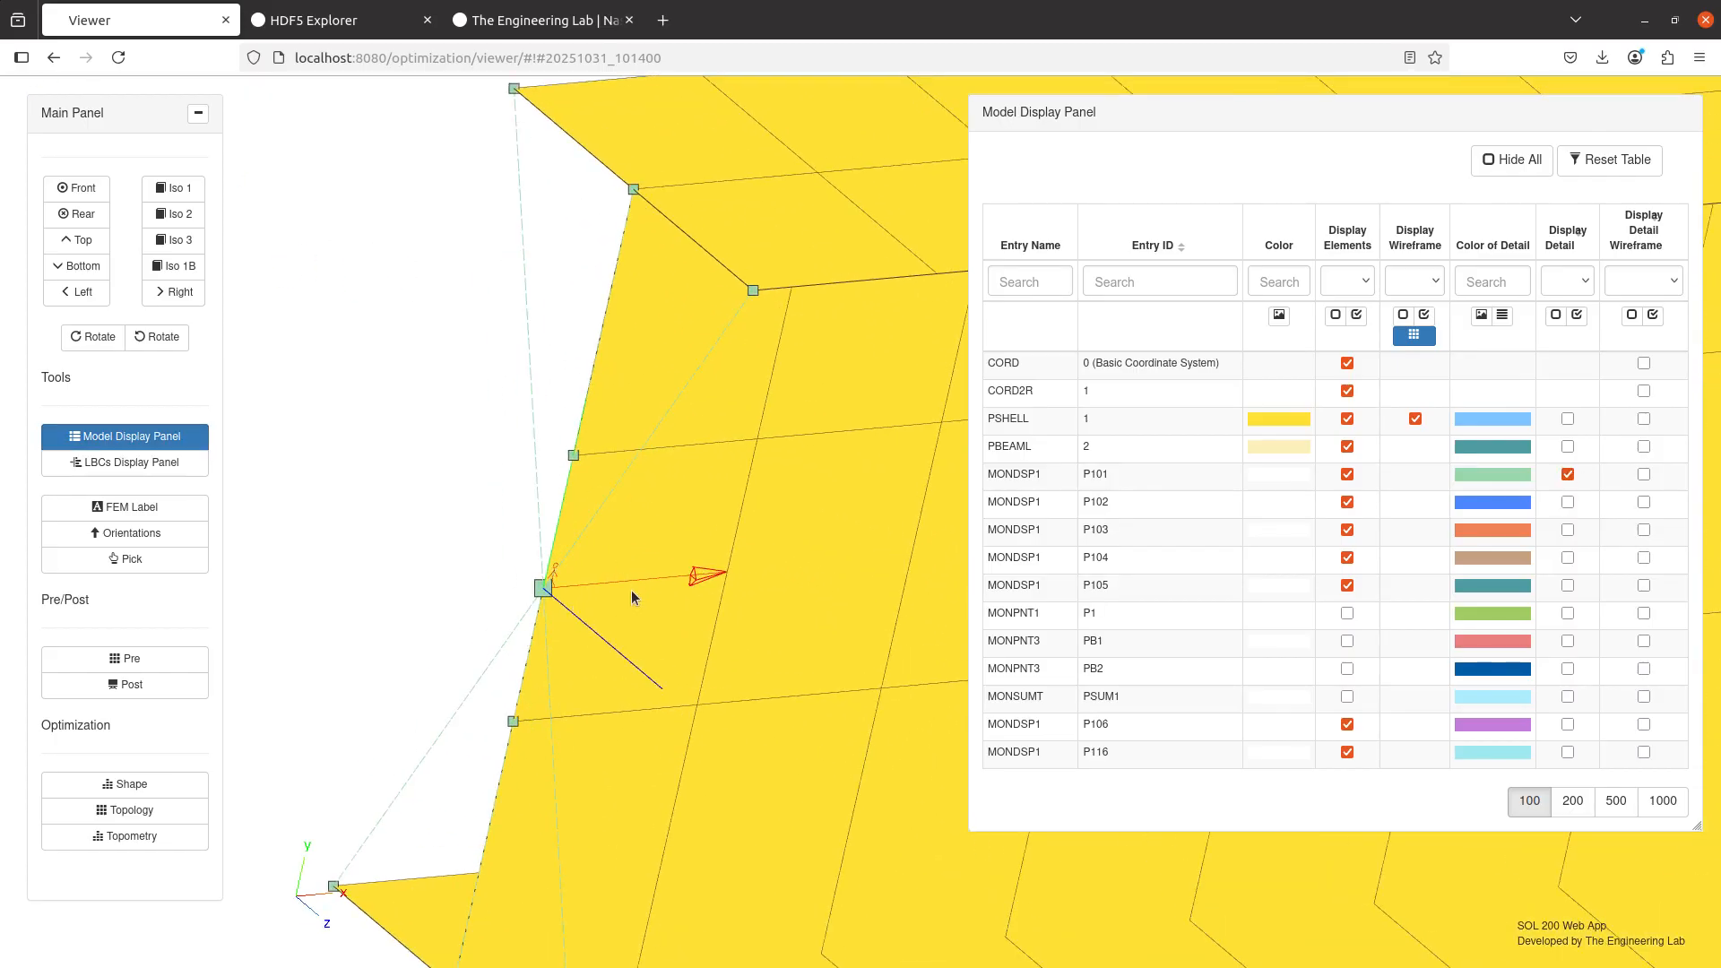
pyautogui.scroll(-8, 631, 597)
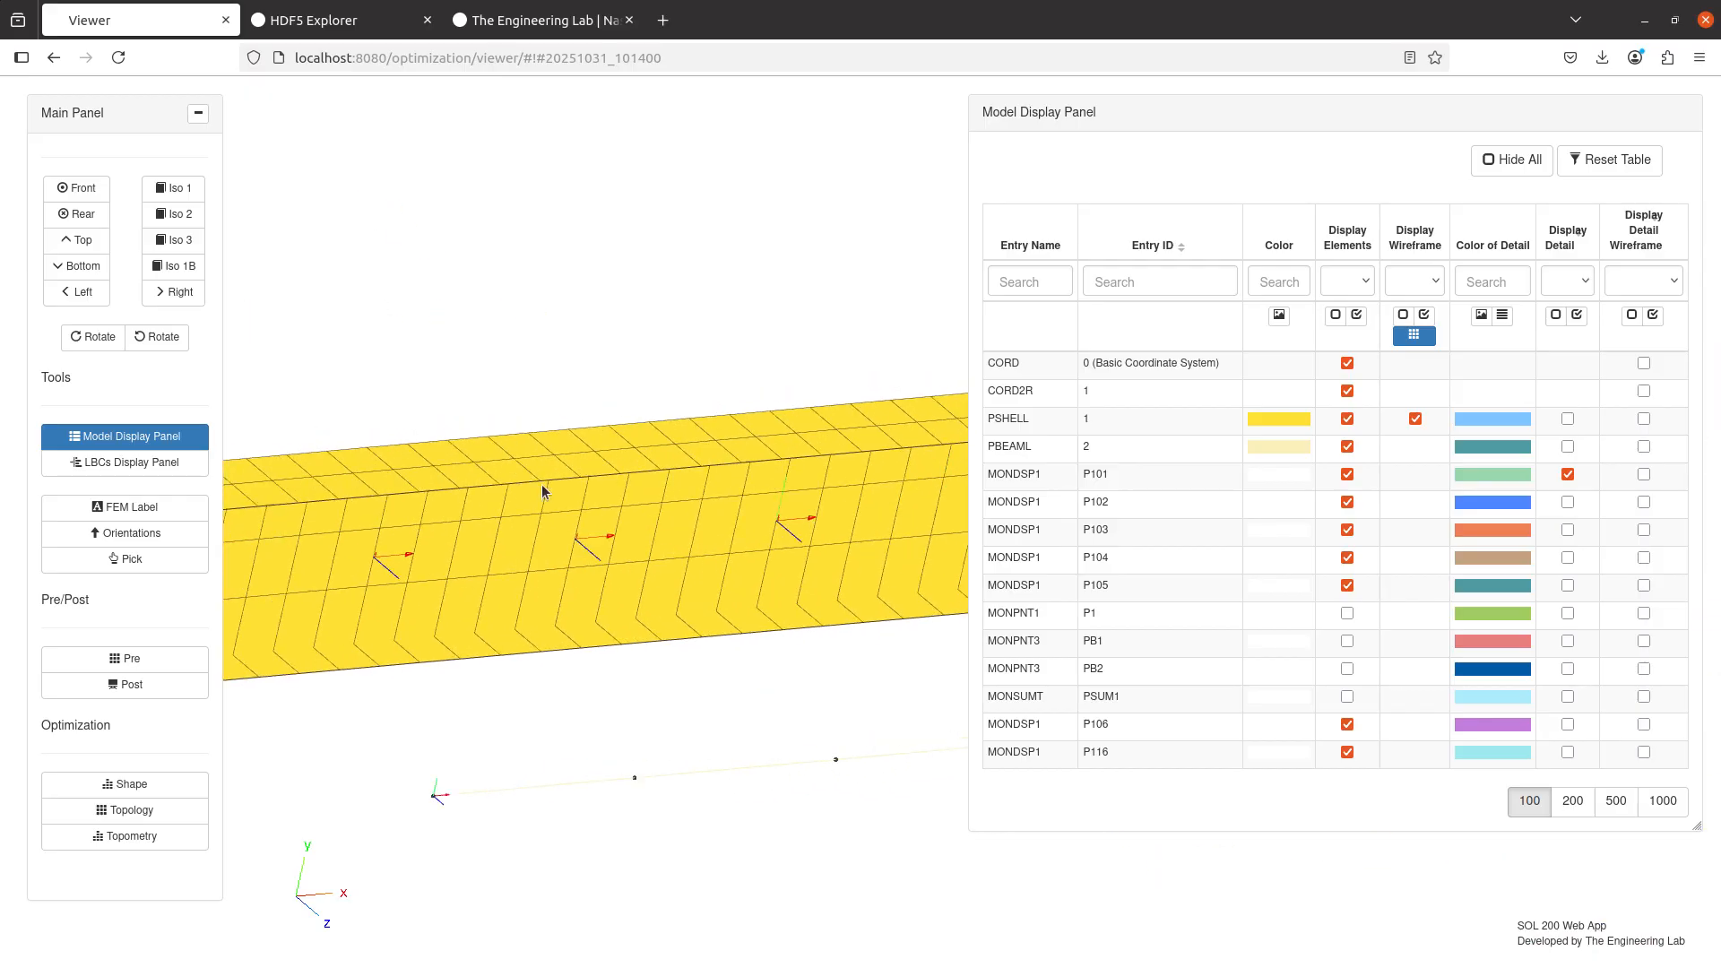
pyautogui.moveTo(542, 490); pyautogui.dragTo(751, 518)
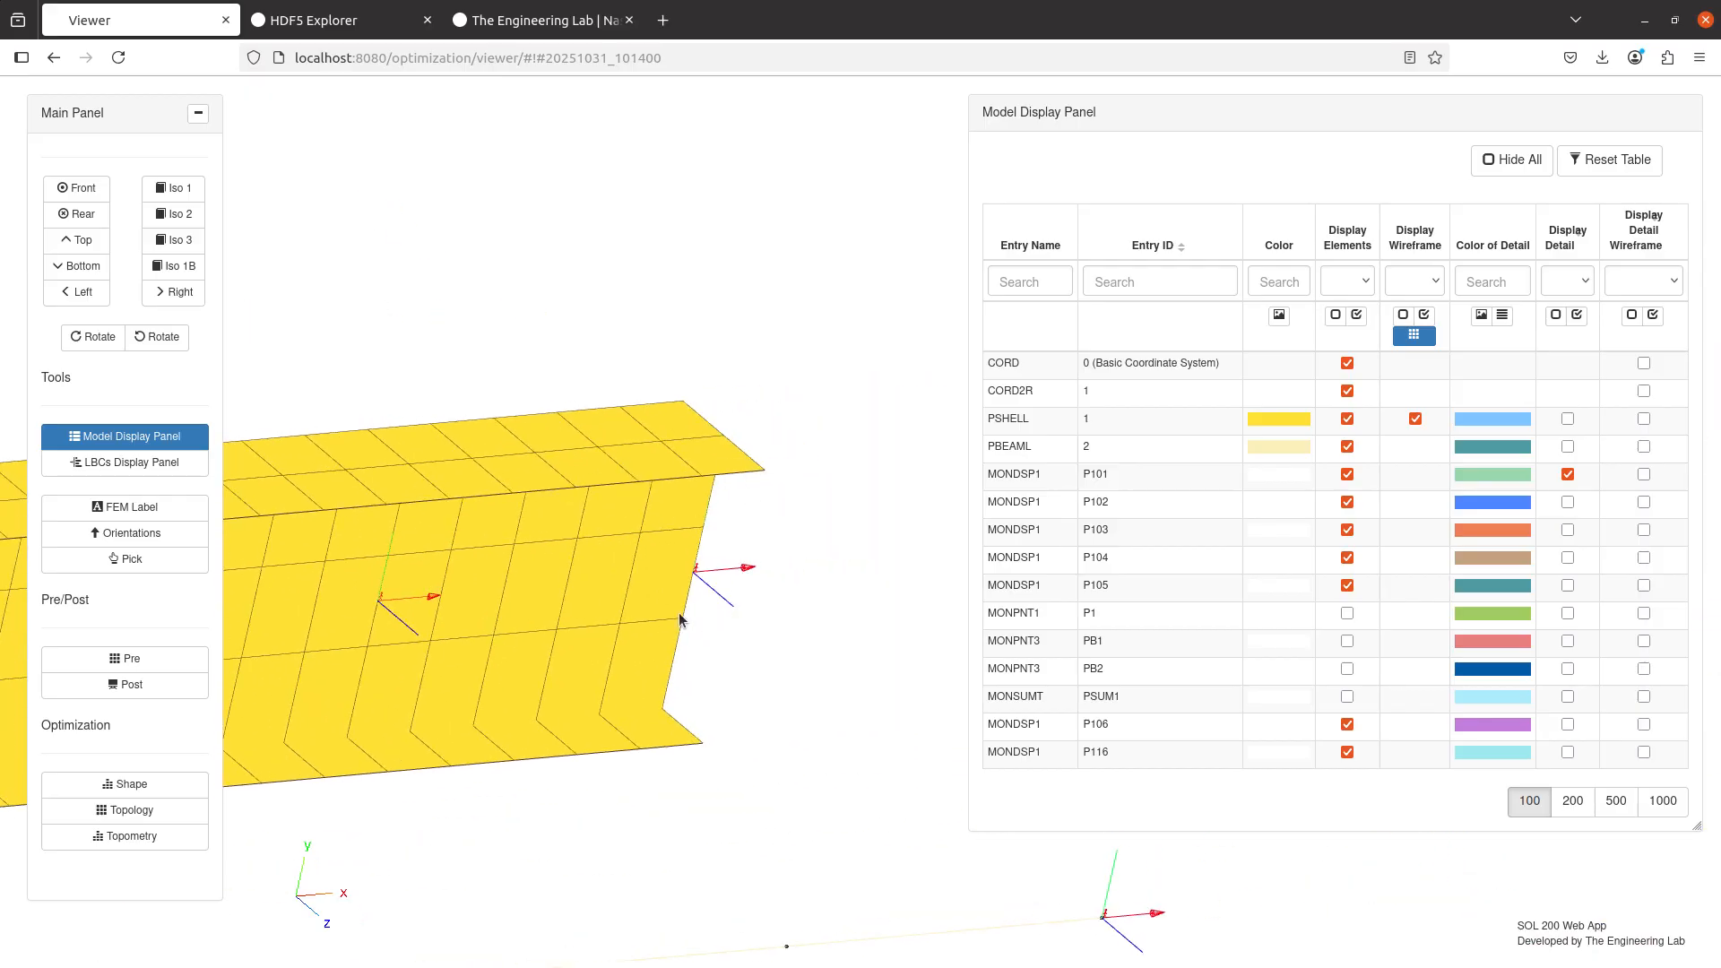
pyautogui.moveTo(680, 619); pyautogui.dragTo(667, 469)
pyautogui.scroll(1, 581, 511)
pyautogui.scroll(2, 721, 602)
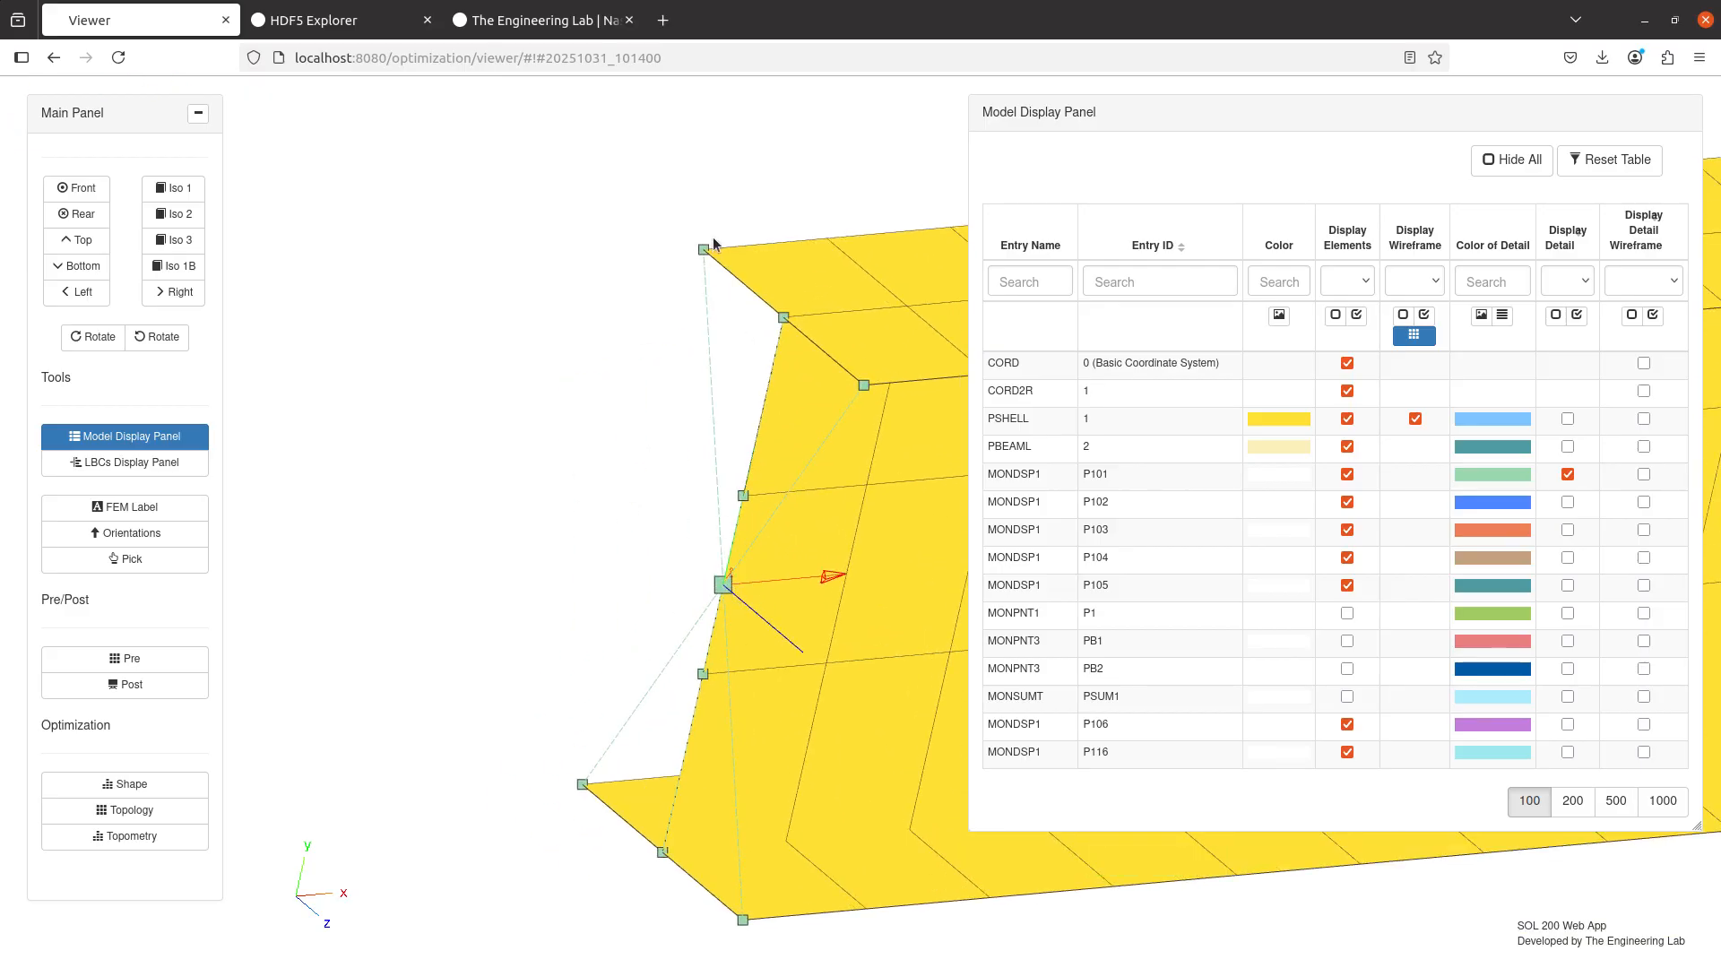
pyautogui.moveTo(673, 773); pyautogui.dragTo(636, 731)
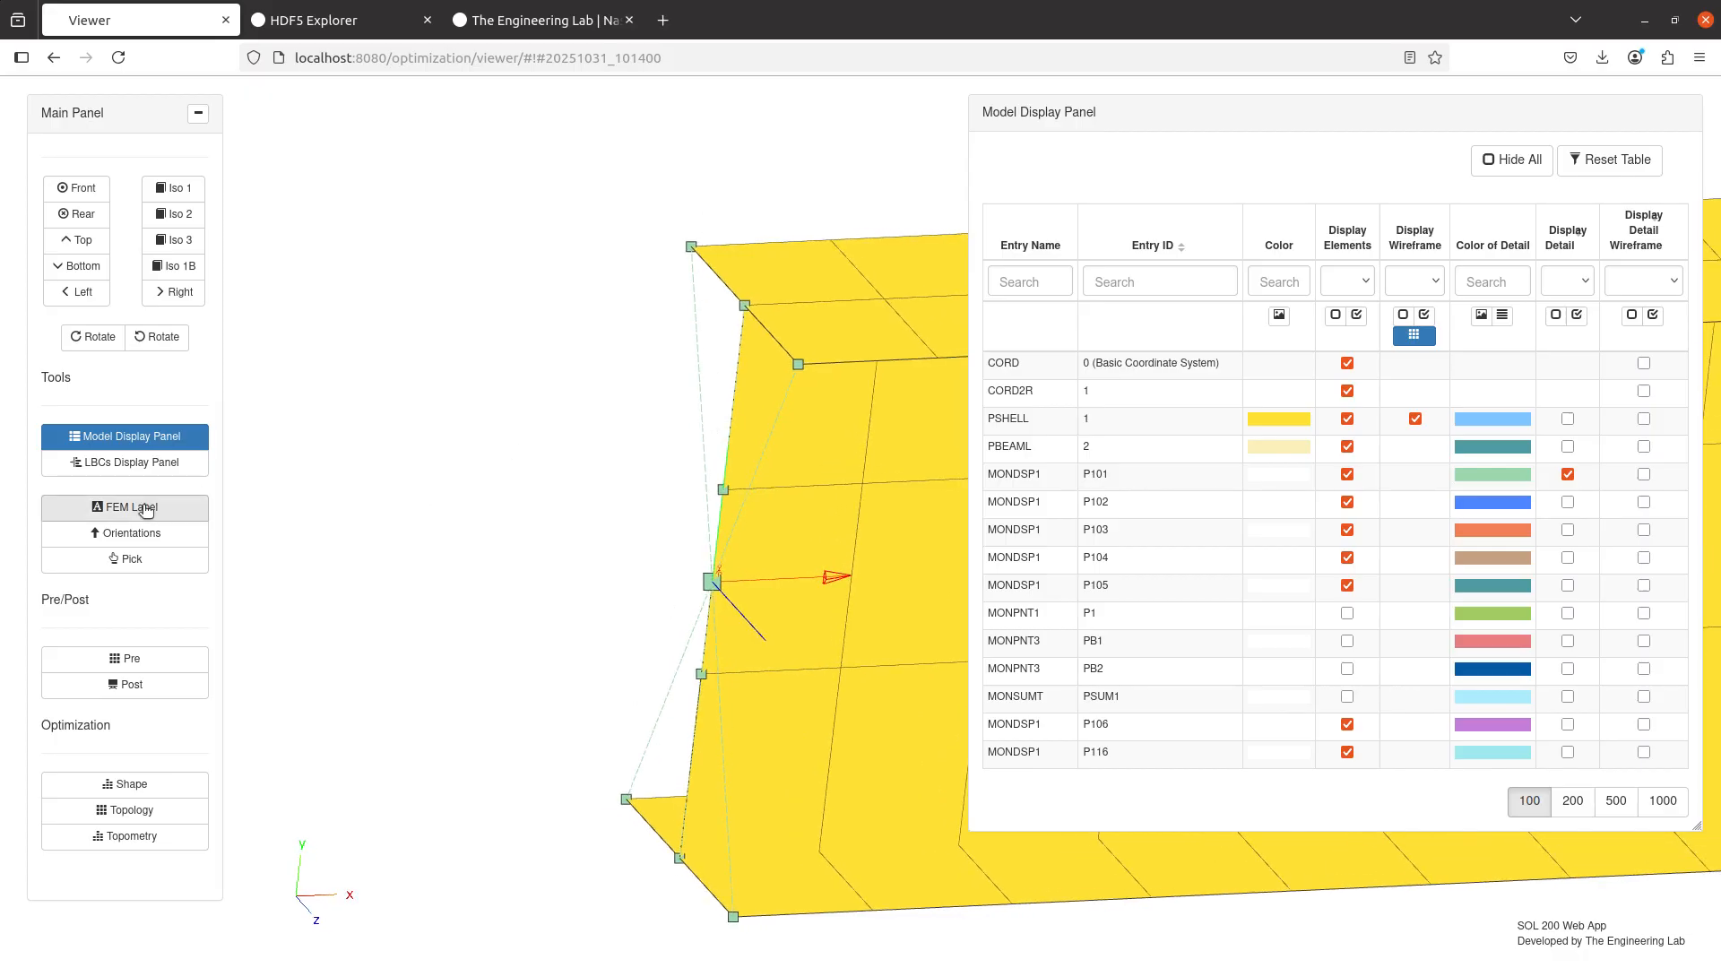
# - Reopen Pre, widen it to full width, and run the analysis with the updated SET1 entries
pyautogui.click(134, 658)
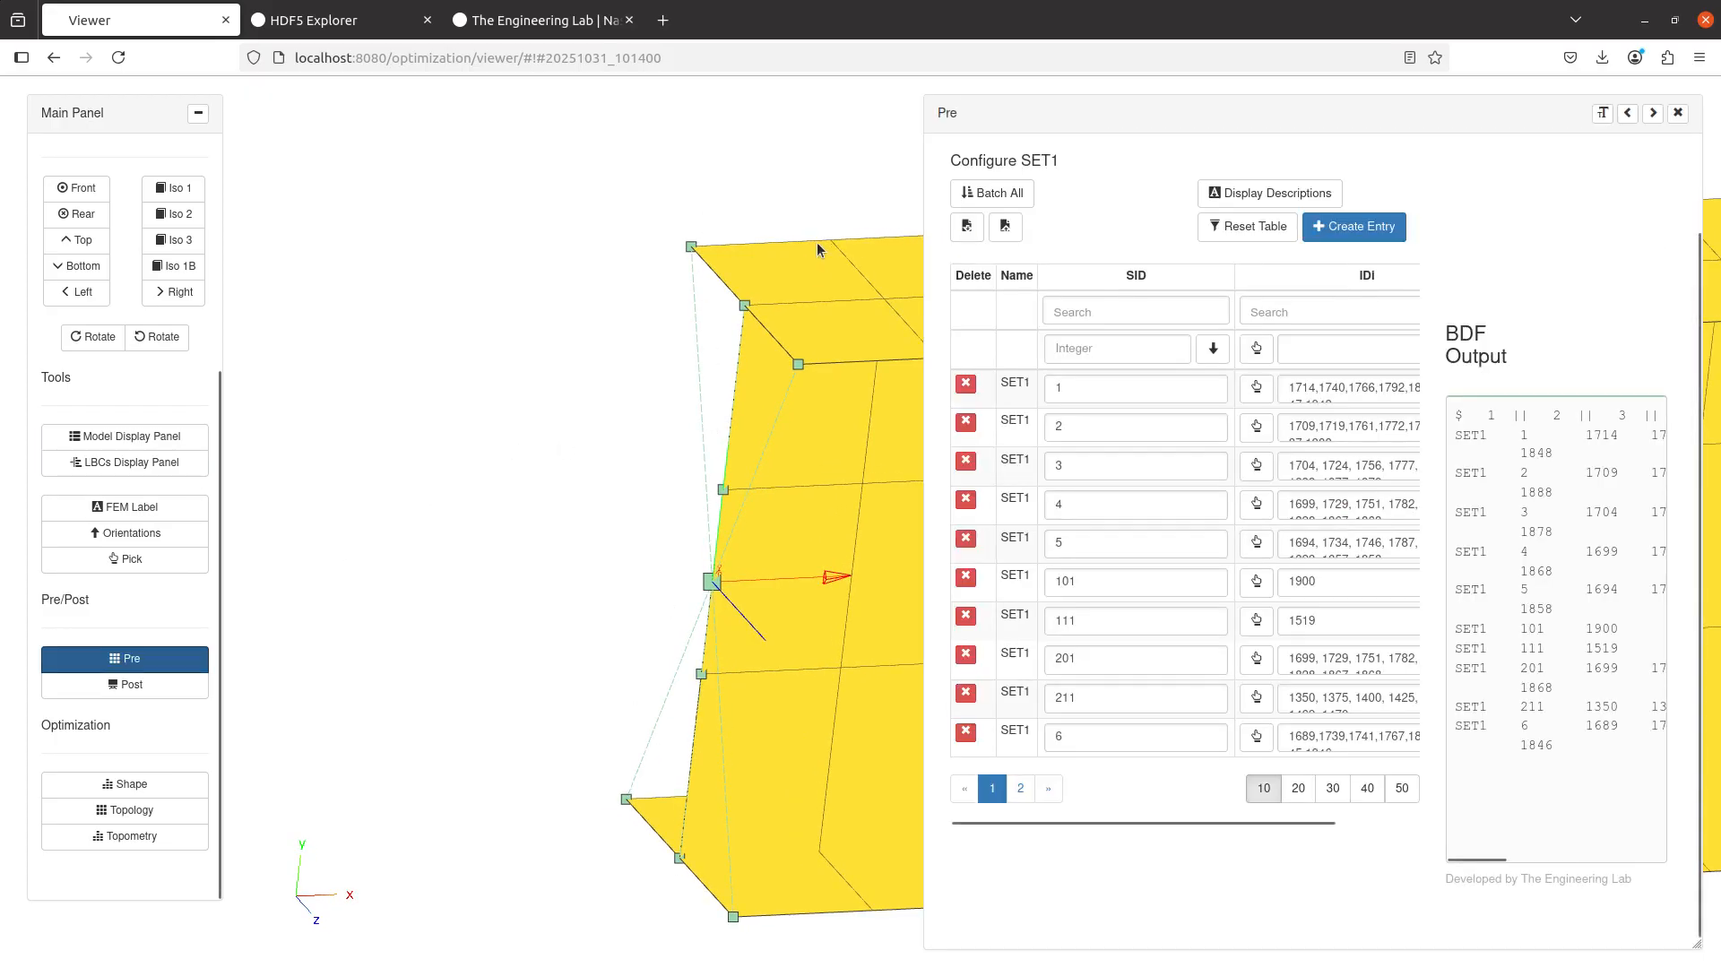
pyautogui.click(1629, 114)
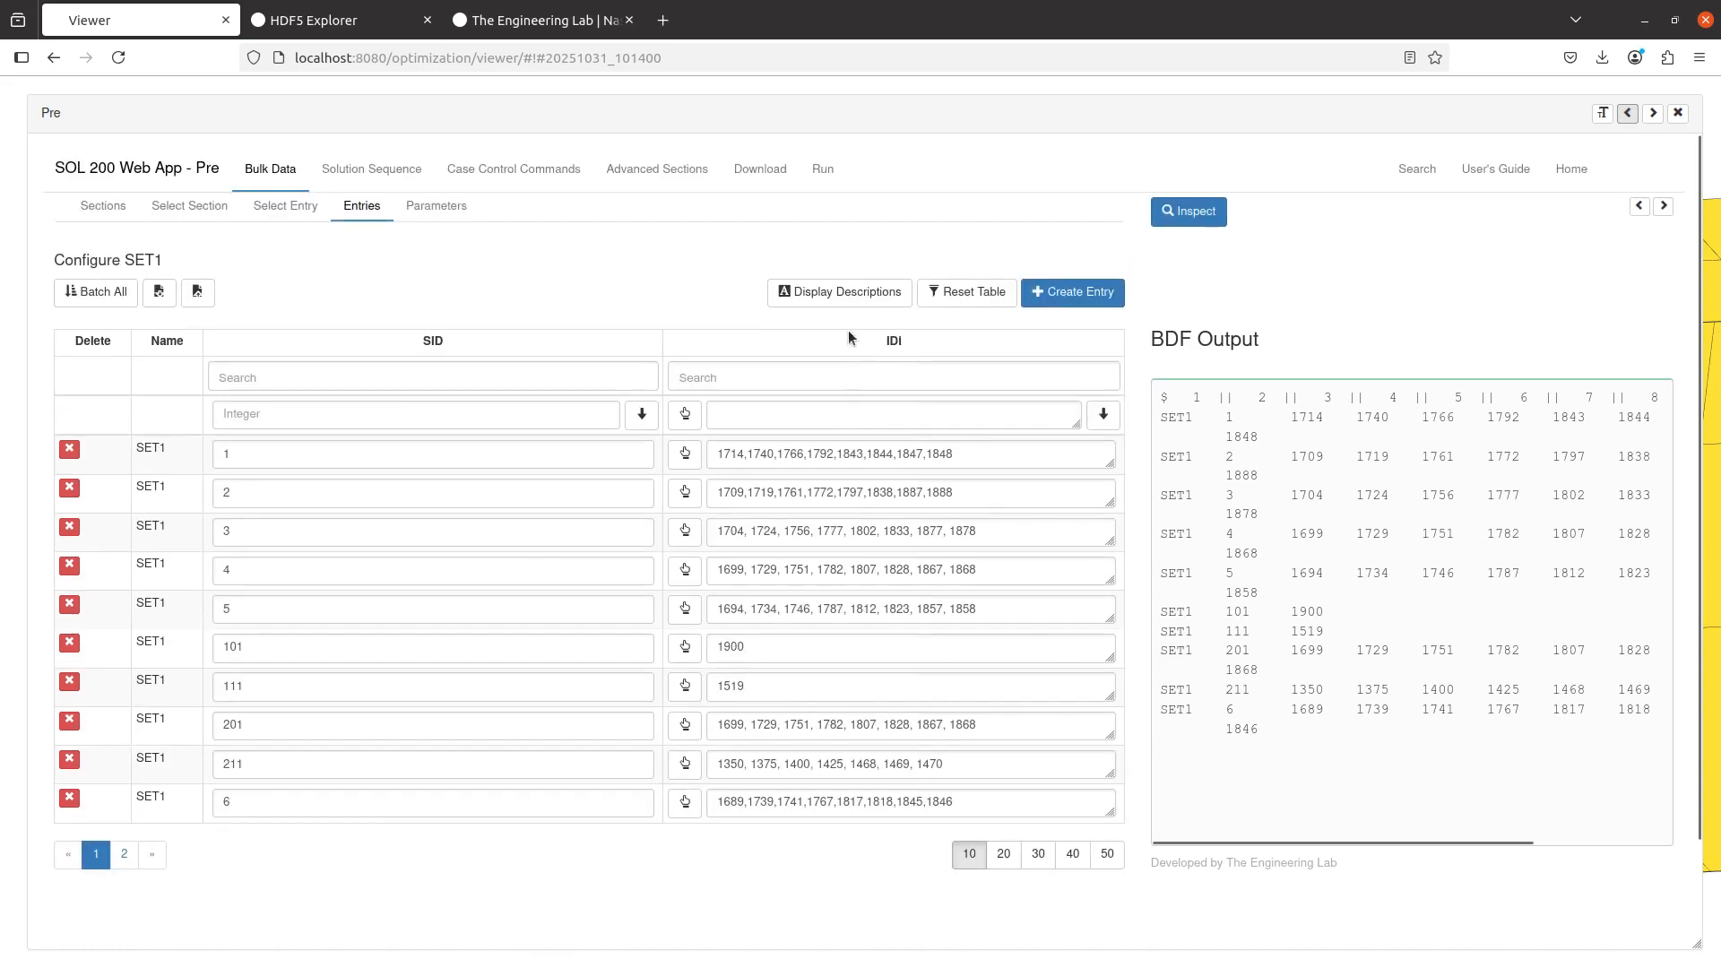
pyautogui.click(760, 168)
pyautogui.click(1031, 413)
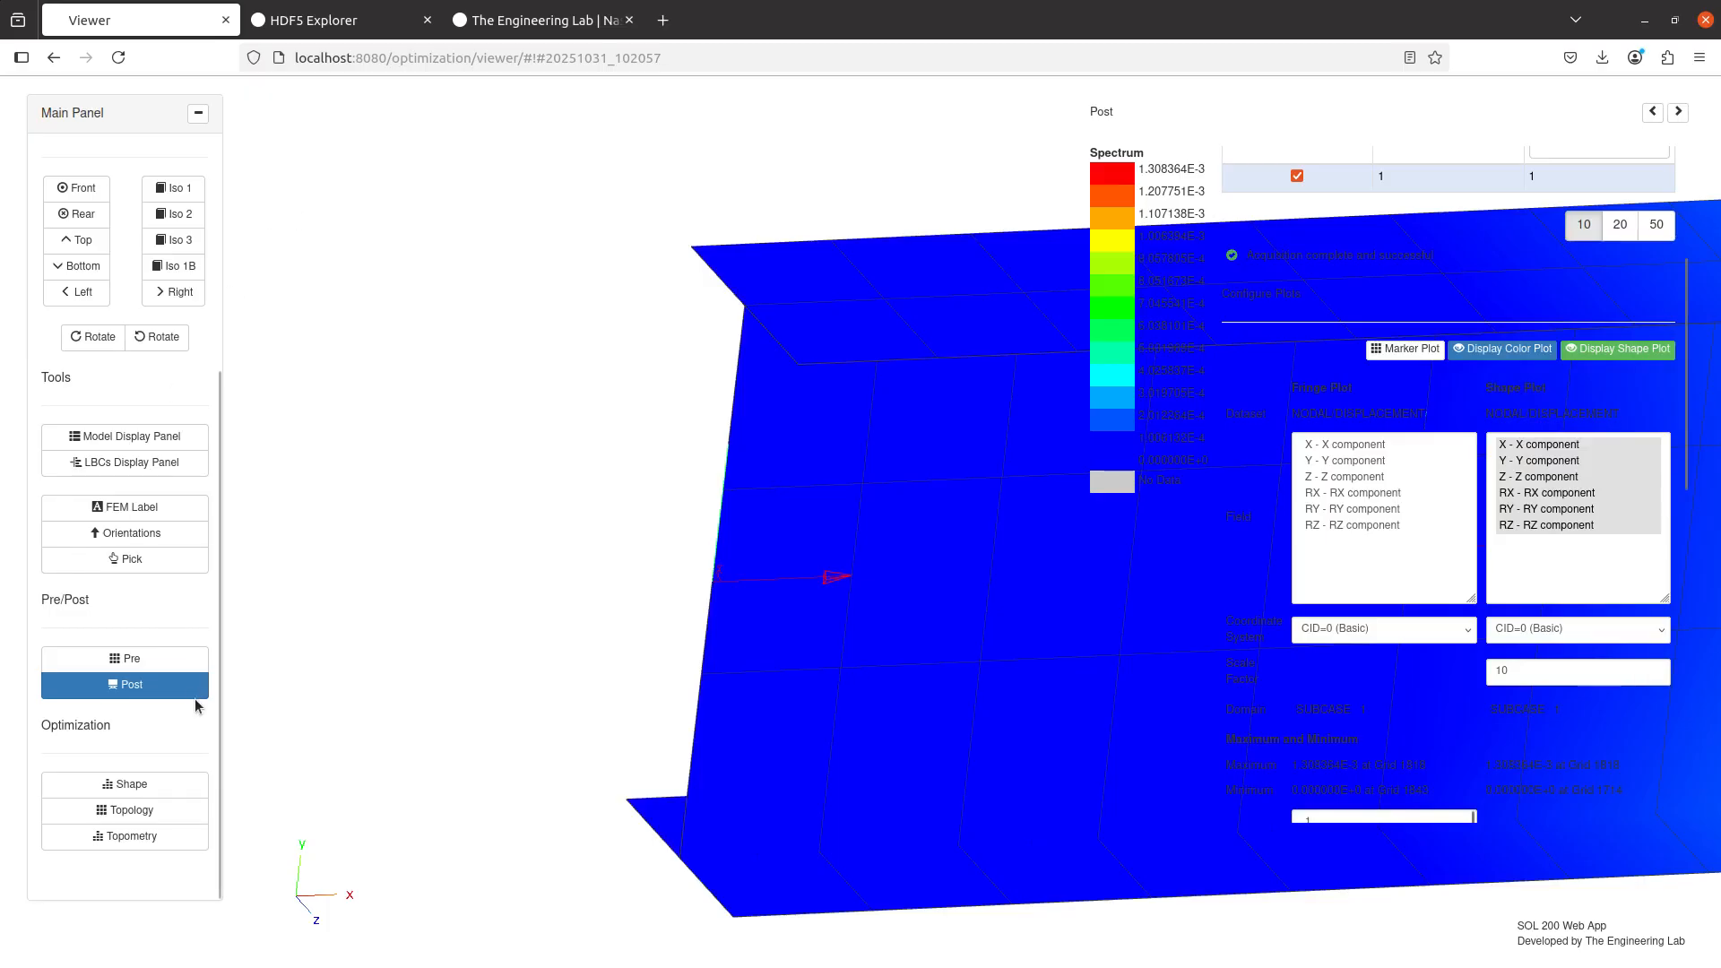
# - Find model.h5 among the new run's remote files and open its results in HDF5 Explorer
pyautogui.click(169, 661)
pyautogui.scroll(-15, 201, 497)
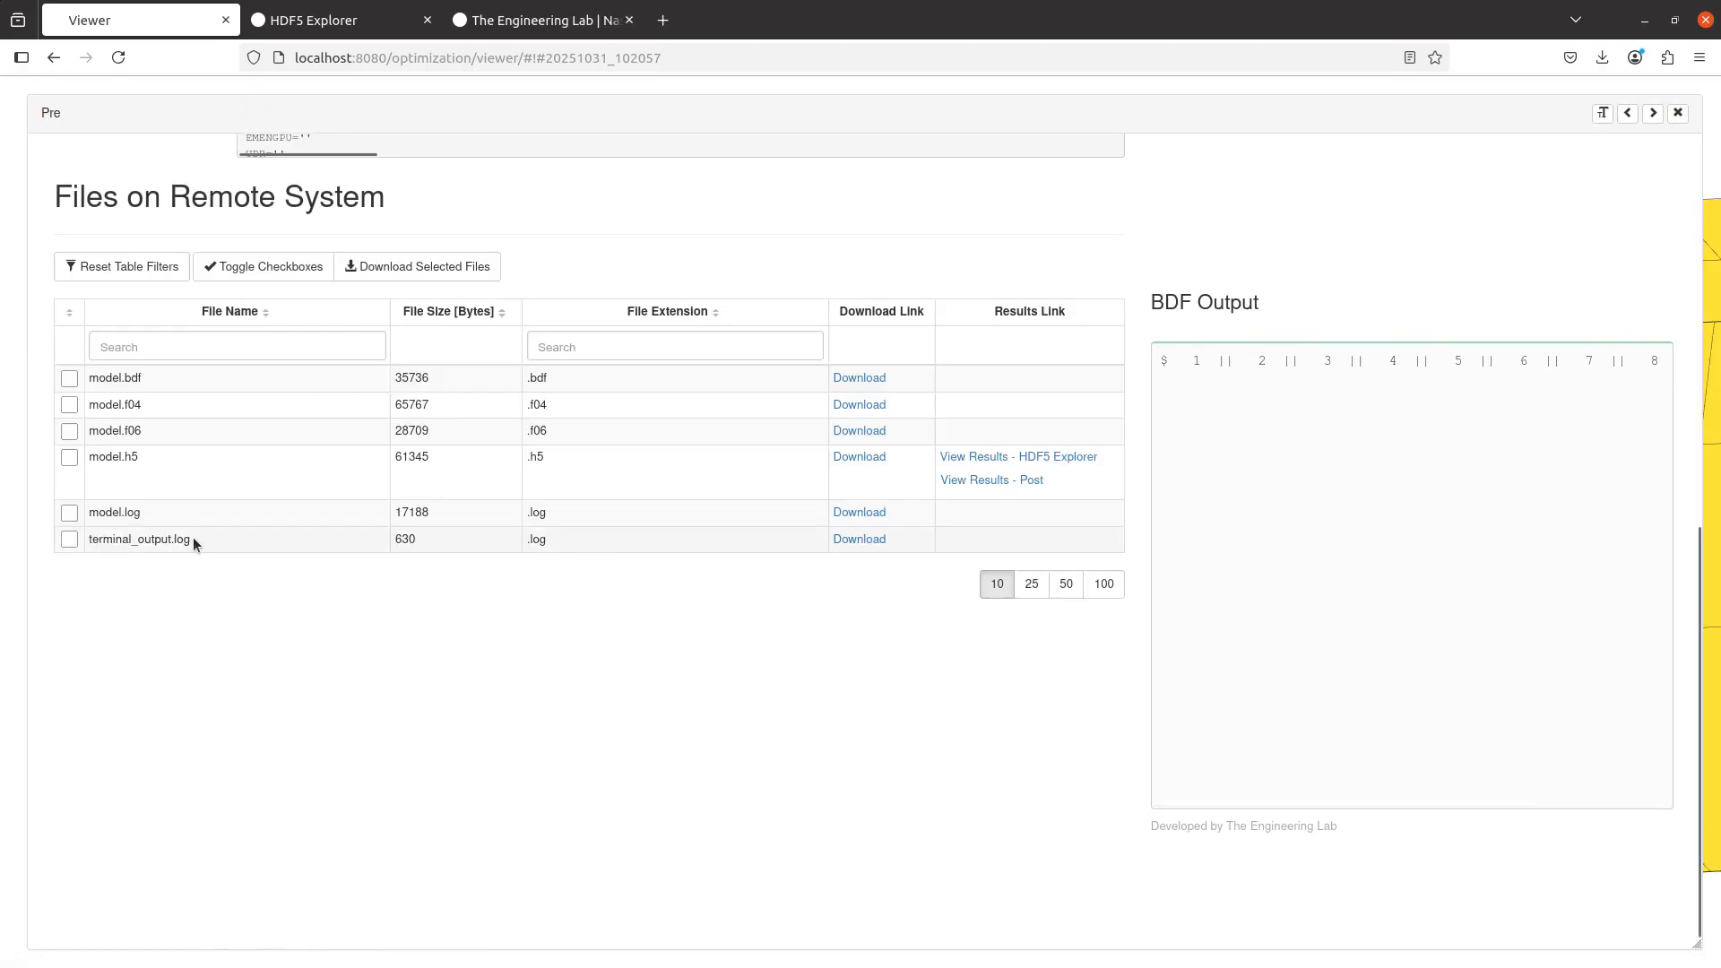
pyautogui.click(941, 456)
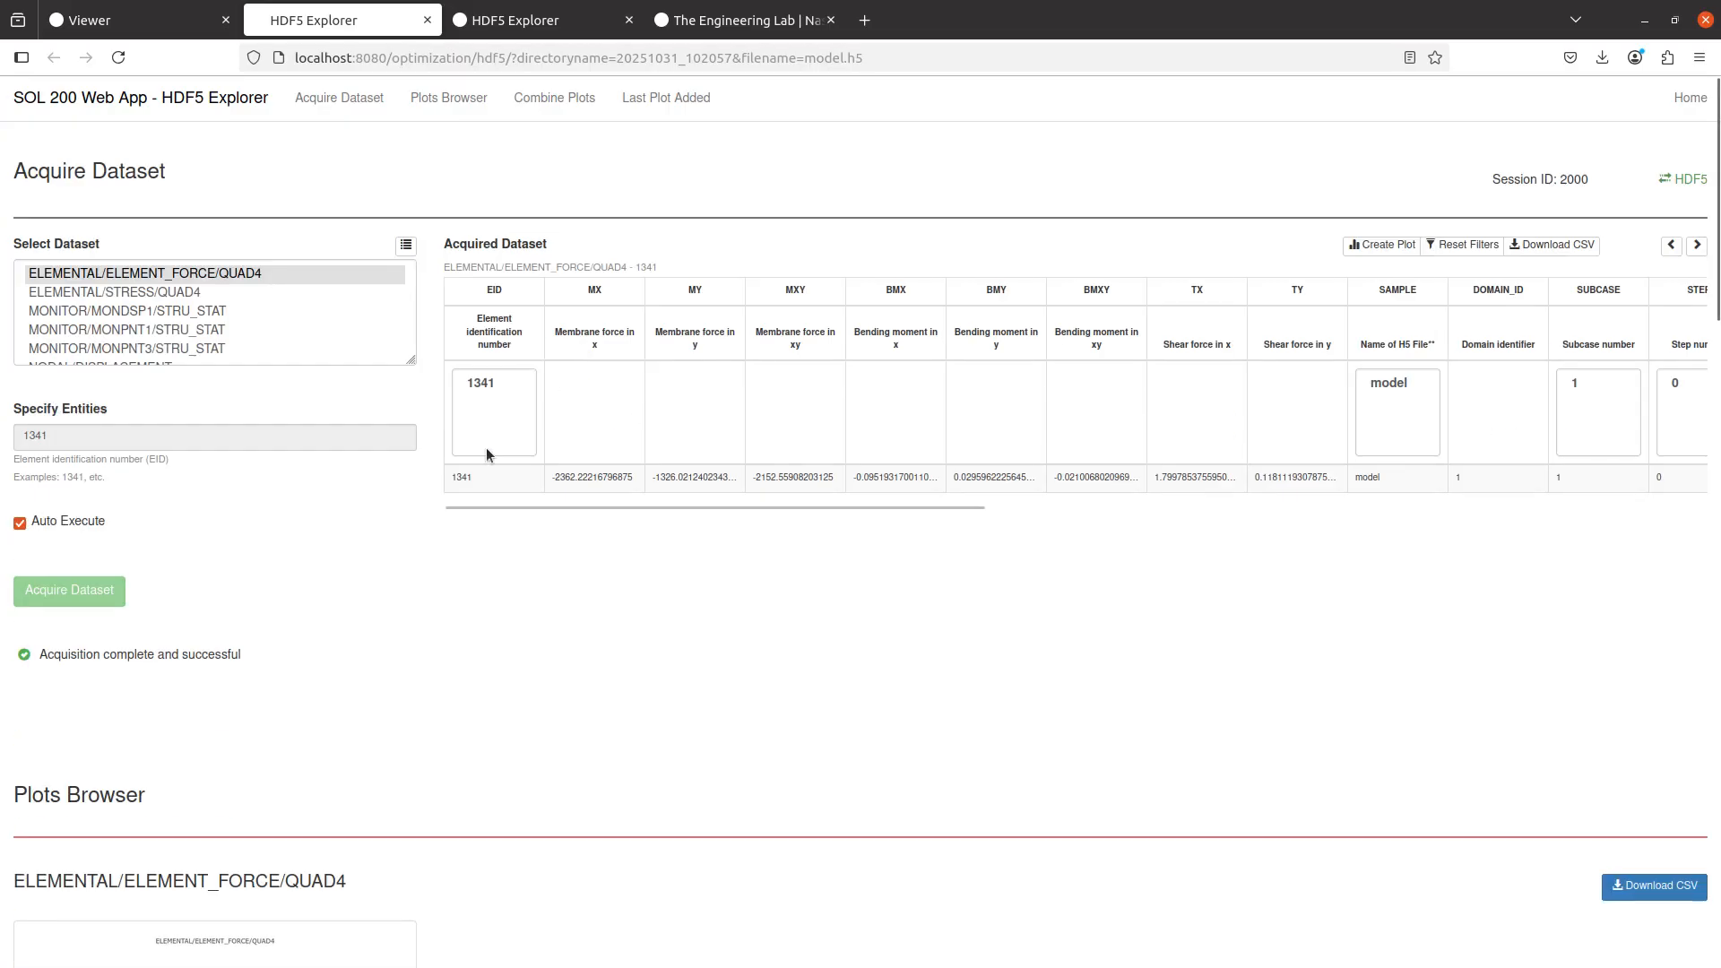
# - Acquire the MONITOR/MONDSP1/STRU_STAT dataset and download it as a CSV file
pyautogui.scroll(5, 441, 497)
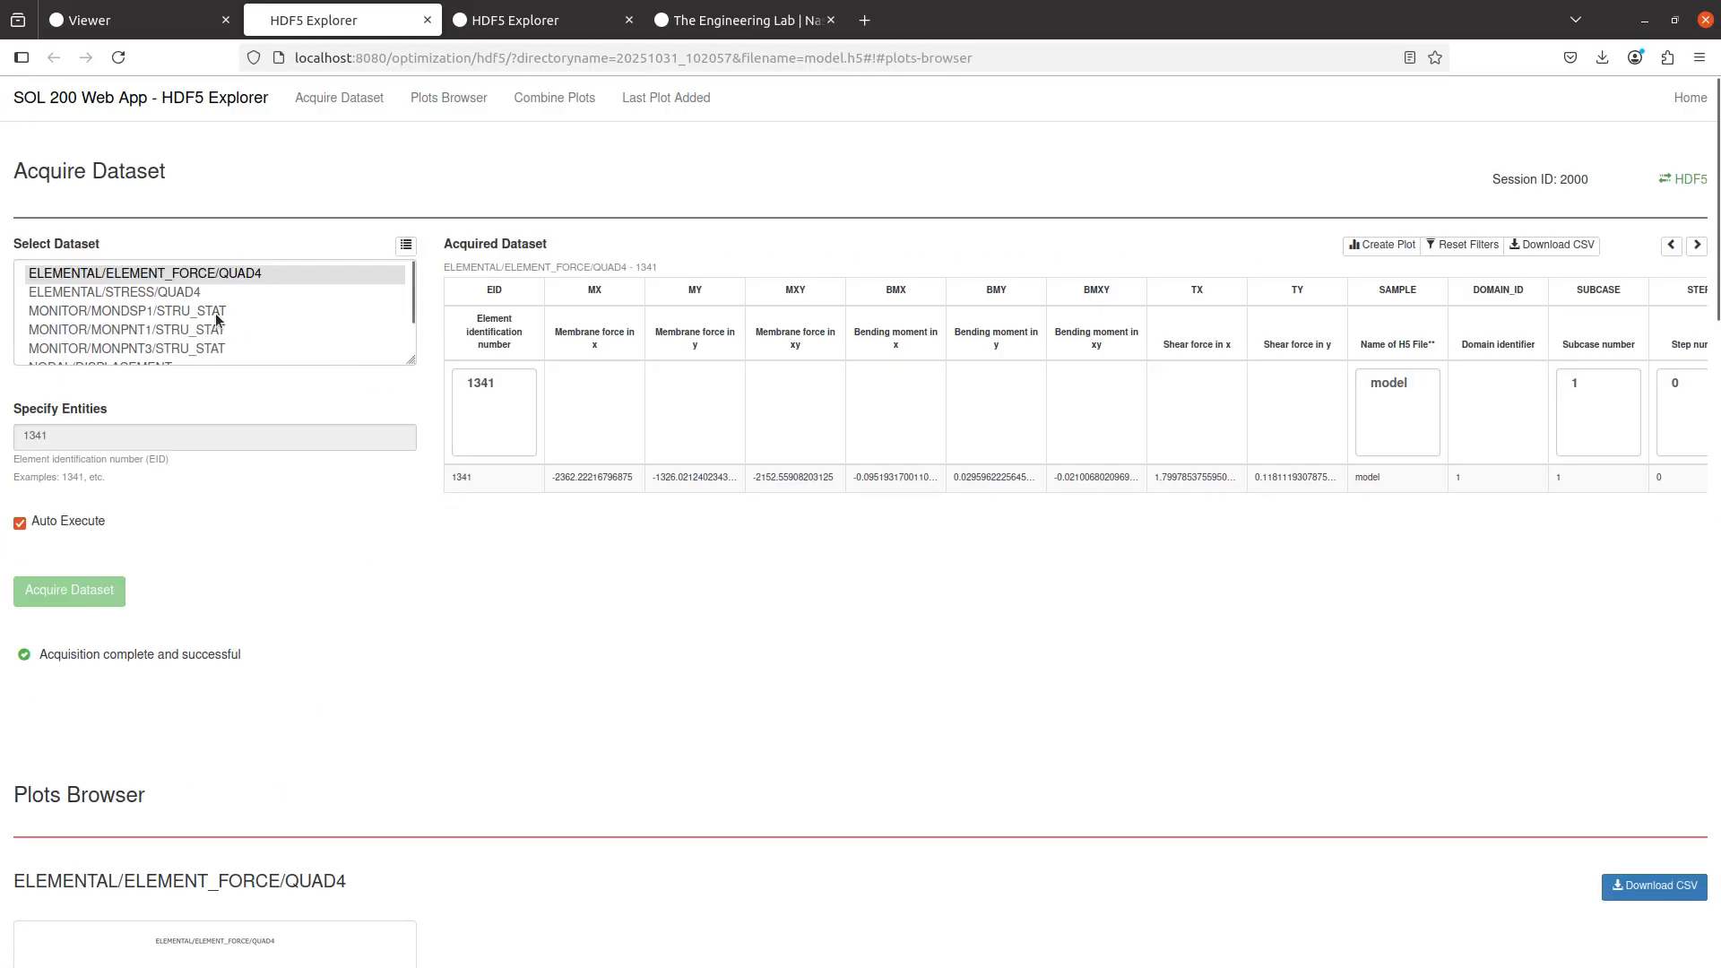
pyautogui.click(216, 313)
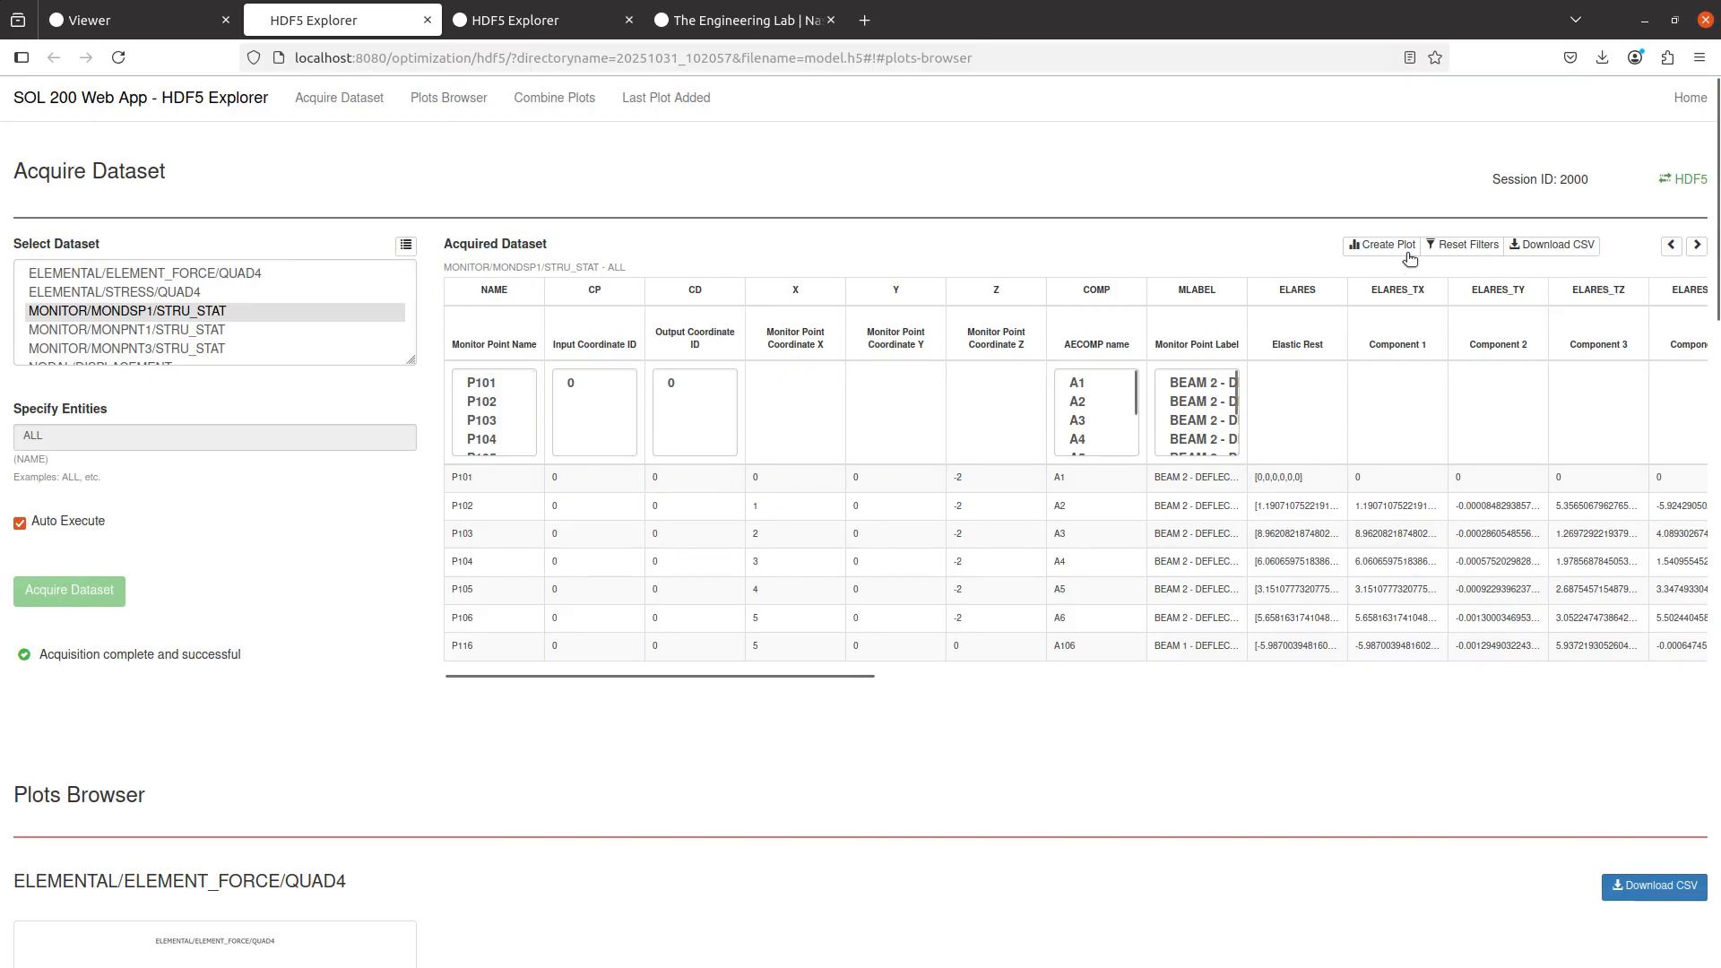
pyautogui.click(1552, 245)
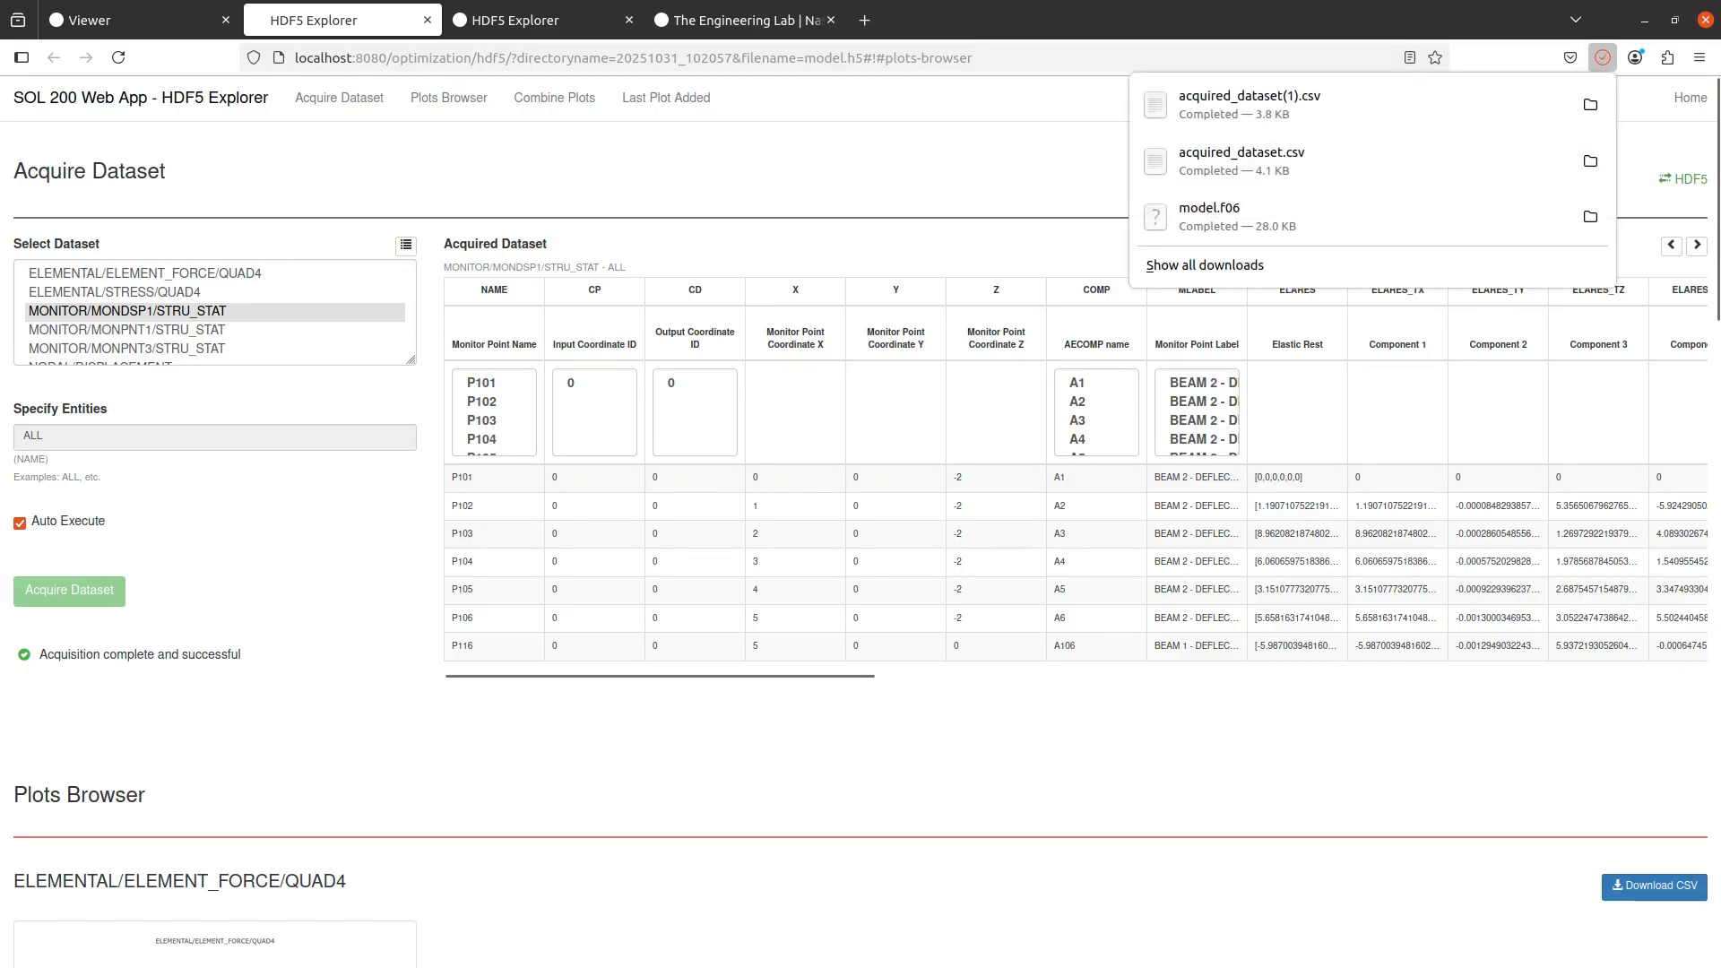
# - Switch to the downloaded files and open acquired_dataset(1).csv in Spreadsheets
pyautogui.hotkey('alt', 'Tab')
pyautogui.click(291, 165)
pyautogui.rightClick(293, 159)
pyautogui.click(330, 241)
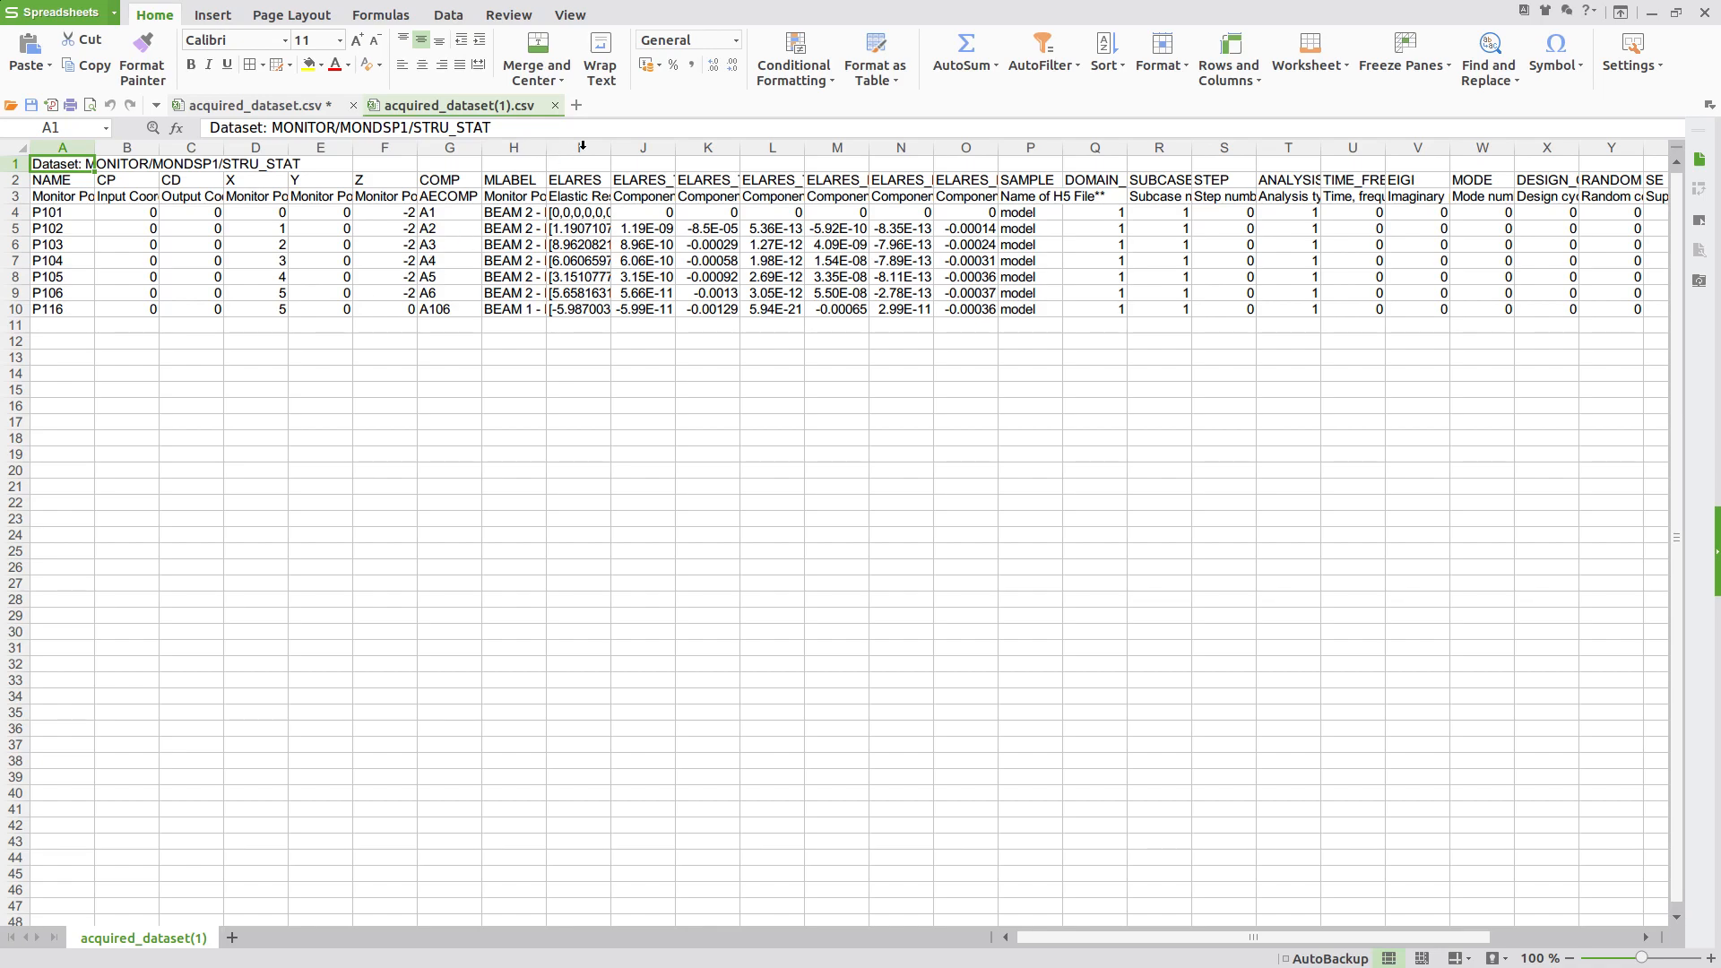
# - Widen the ELARES_TY column and delete columns B through J between NAME and ELARES_TY
pyautogui.moveTo(743, 149); pyautogui.dragTo(805, 173)
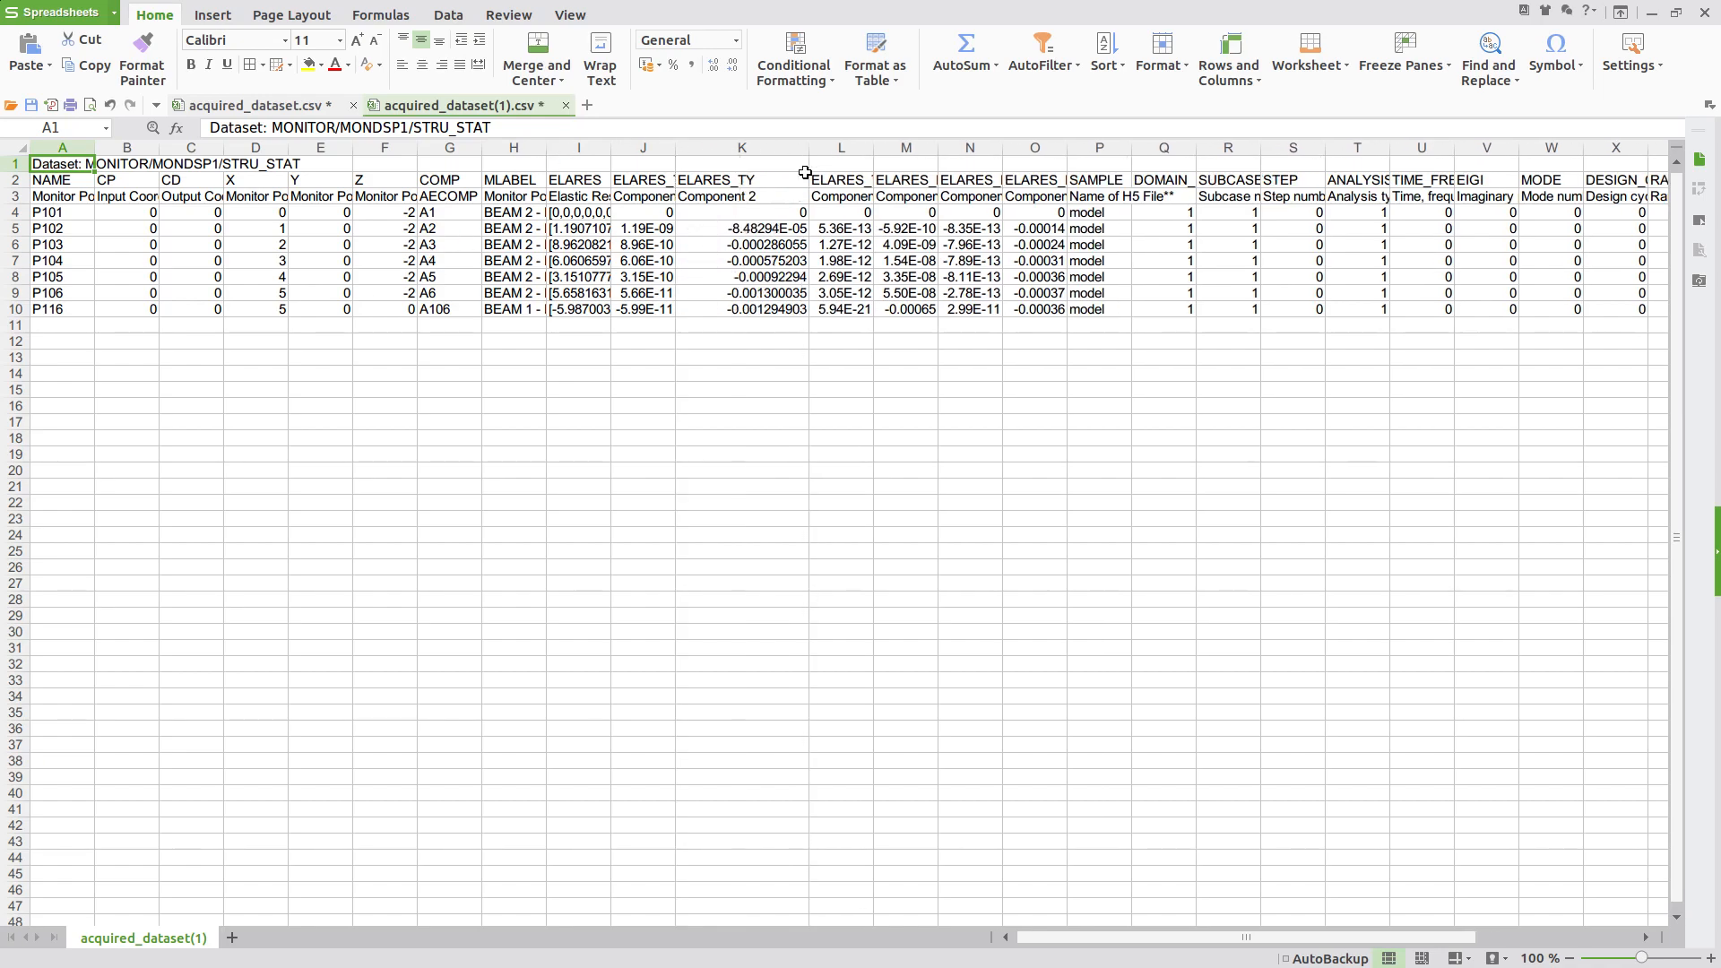
pyautogui.click(756, 200)
pyautogui.moveTo(643, 147); pyautogui.dragTo(126, 147)
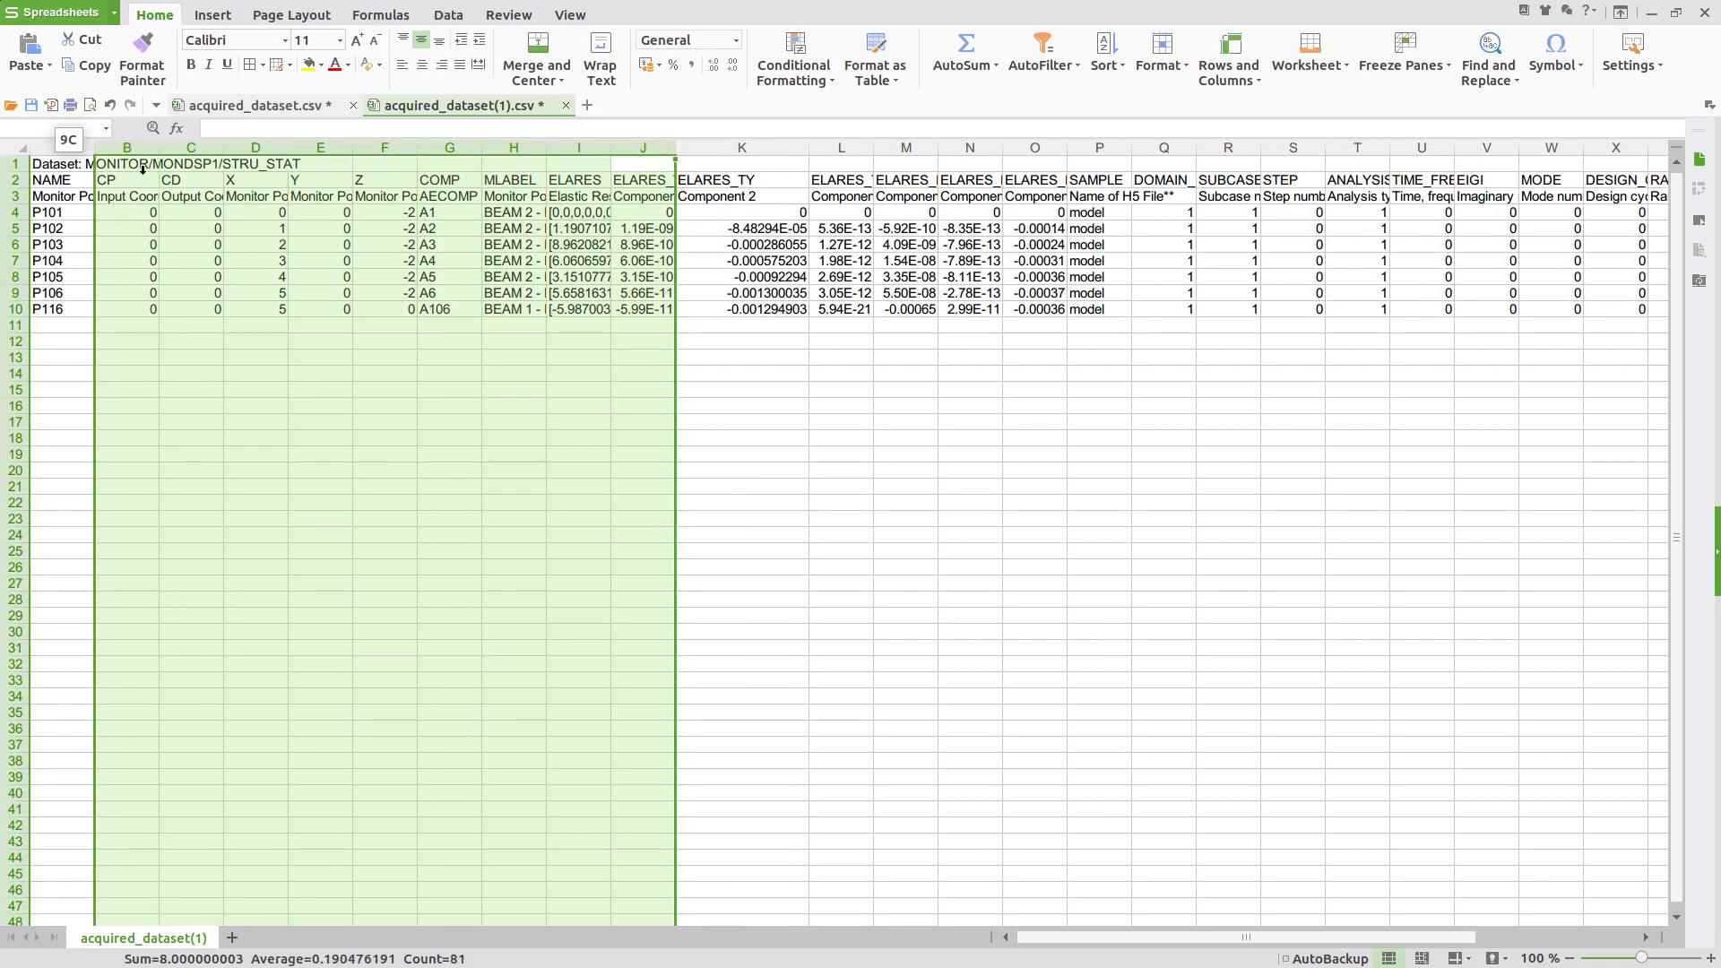
pyautogui.rightClick(219, 376)
pyautogui.click(275, 535)
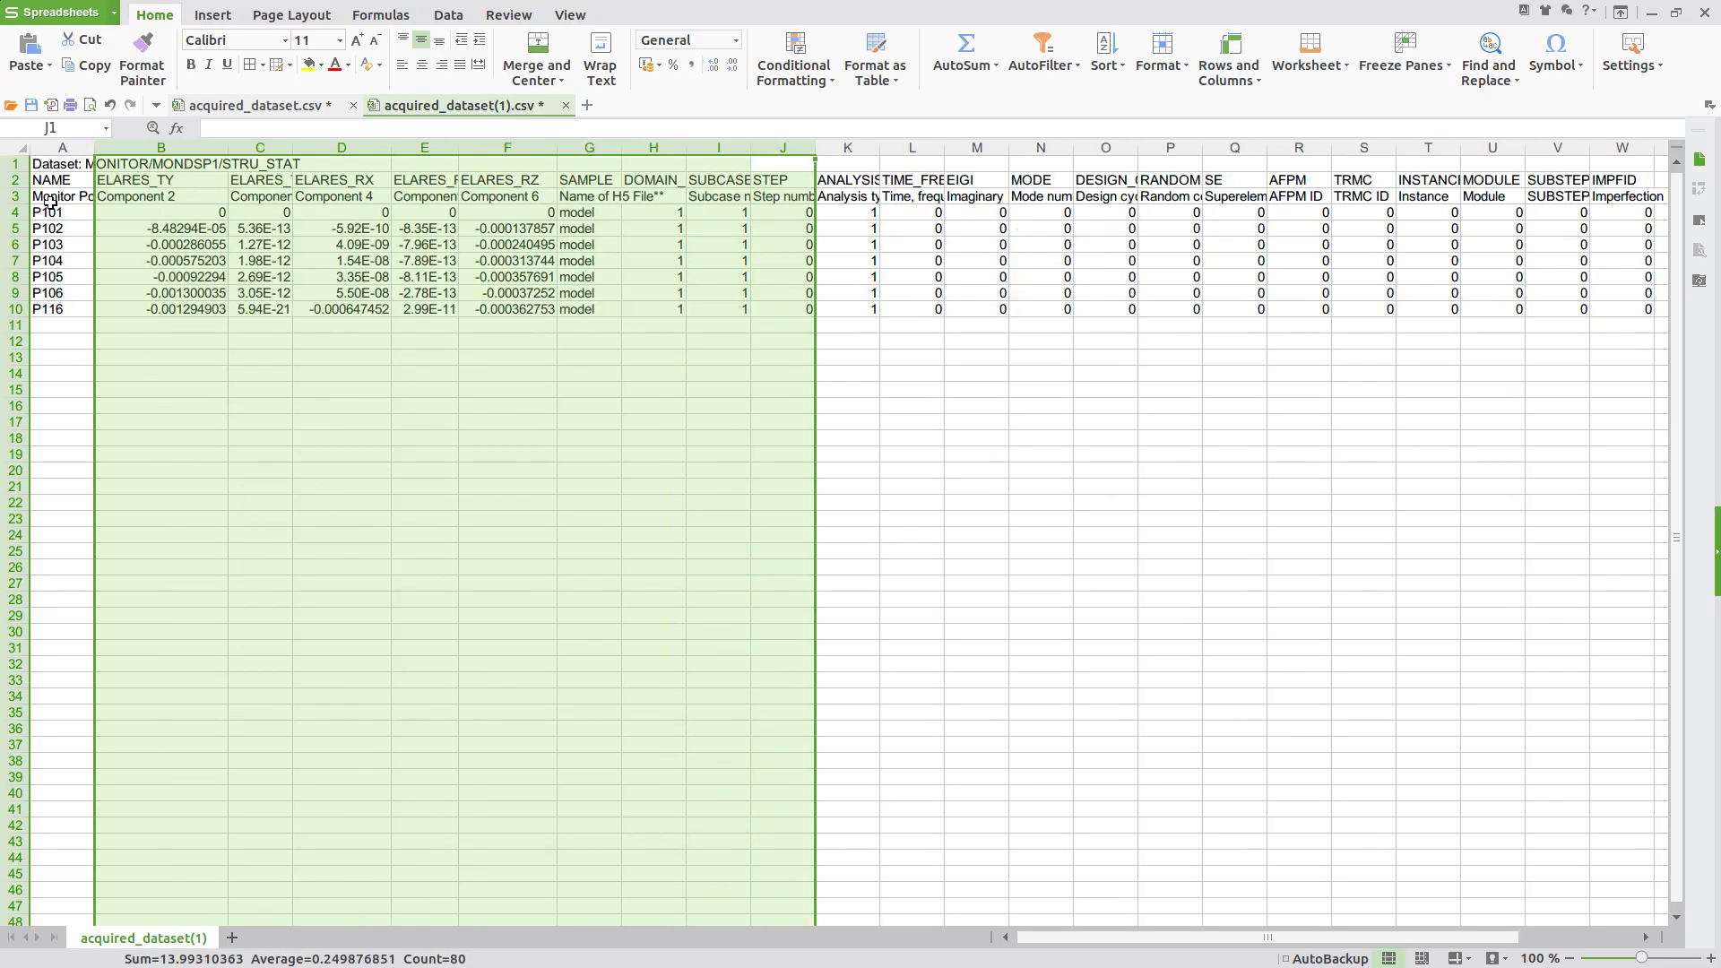
# - Plot ELARES_TY for P101 to P106 as a scatter chart with straight lines and markers, placed below the data in the maximized window
pyautogui.moveTo(50, 202); pyautogui.dragTo(206, 288)
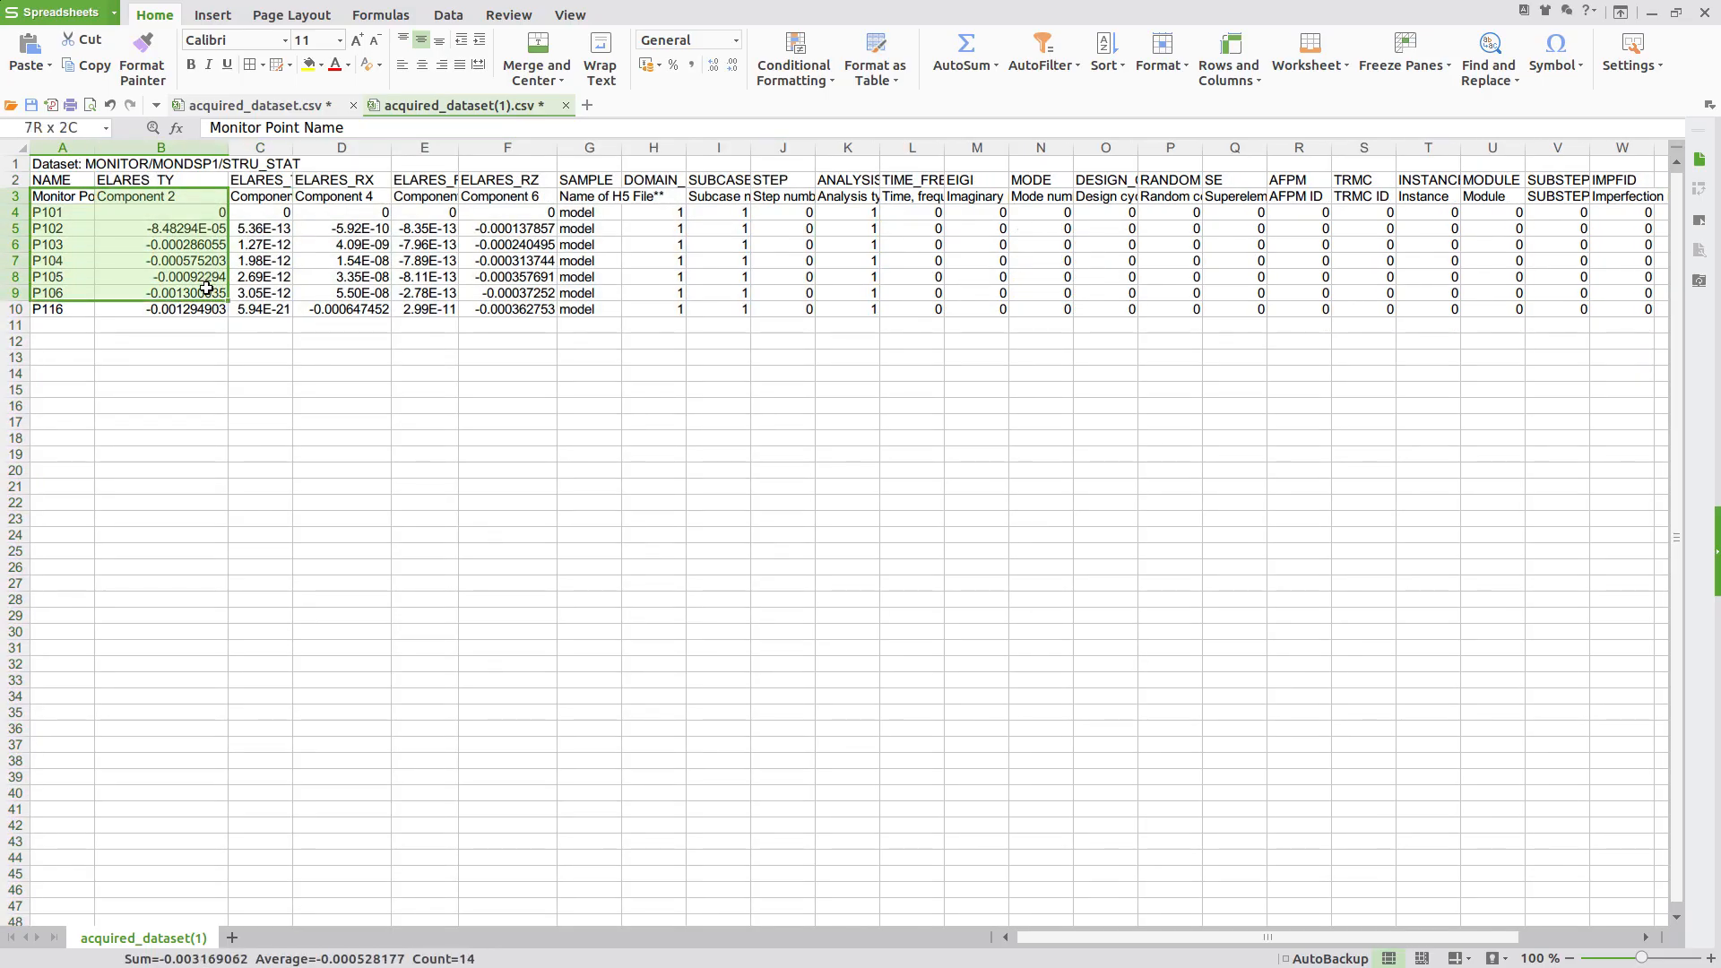
pyautogui.click(212, 15)
pyautogui.click(489, 71)
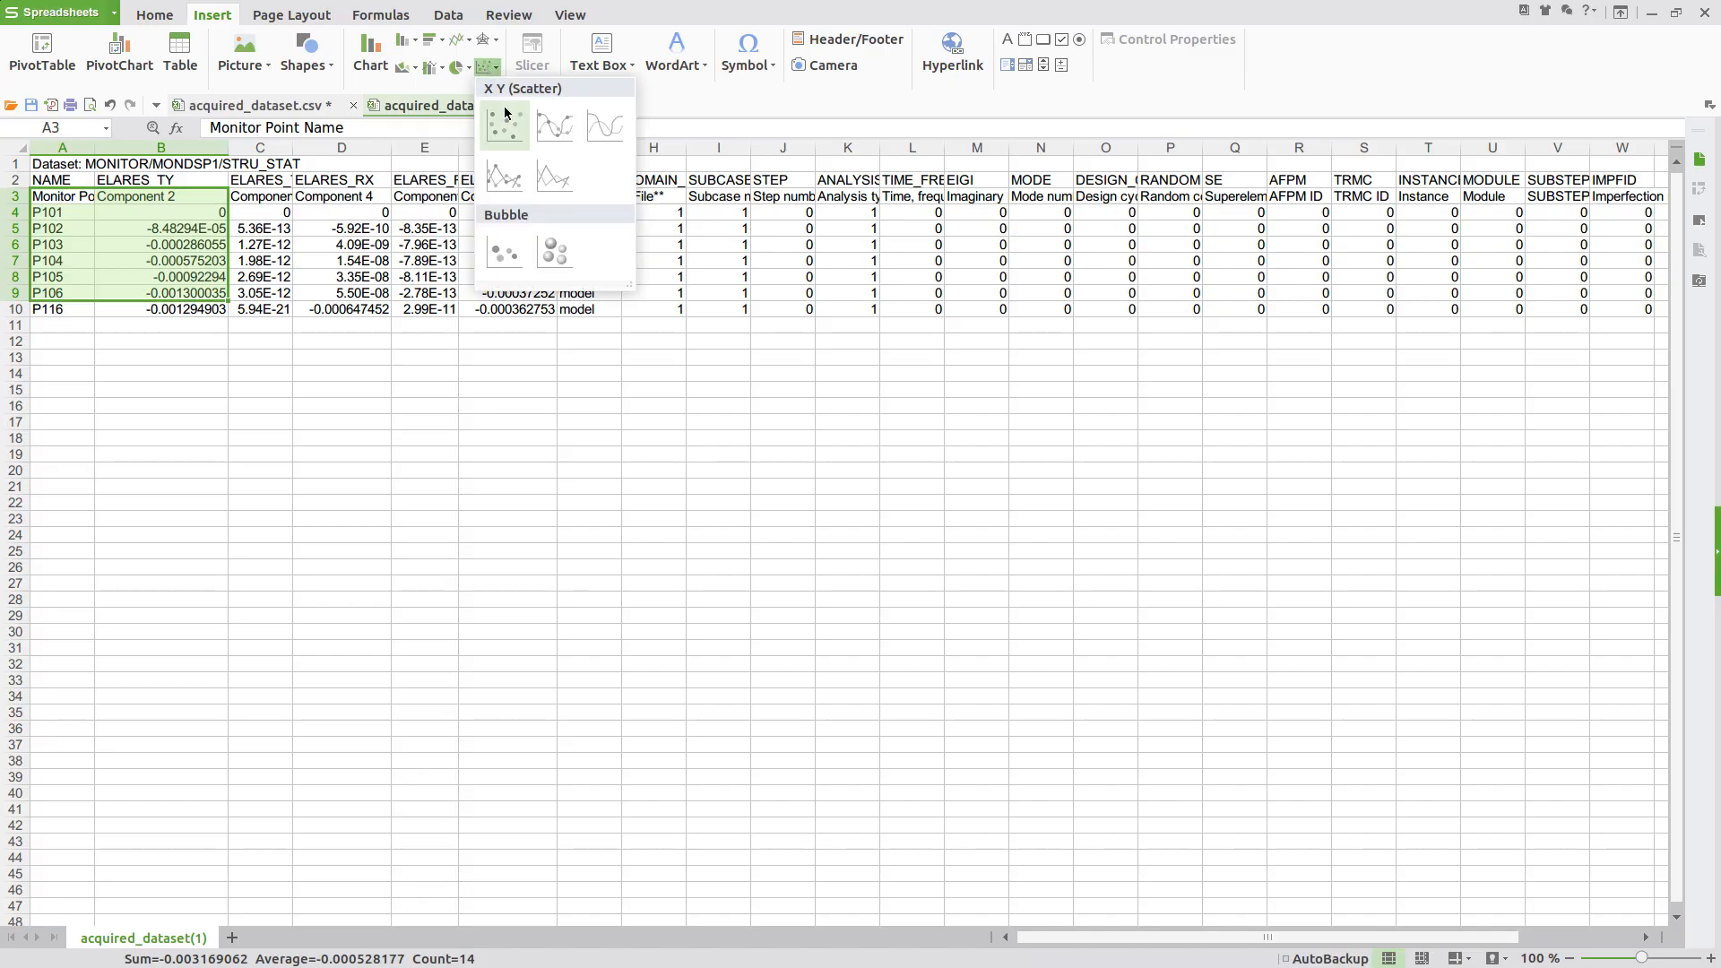
pyautogui.click(504, 175)
pyautogui.moveTo(980, 430); pyautogui.dragTo(788, 406)
pyautogui.moveTo(1008, 18); pyautogui.dragTo(1716, 373)
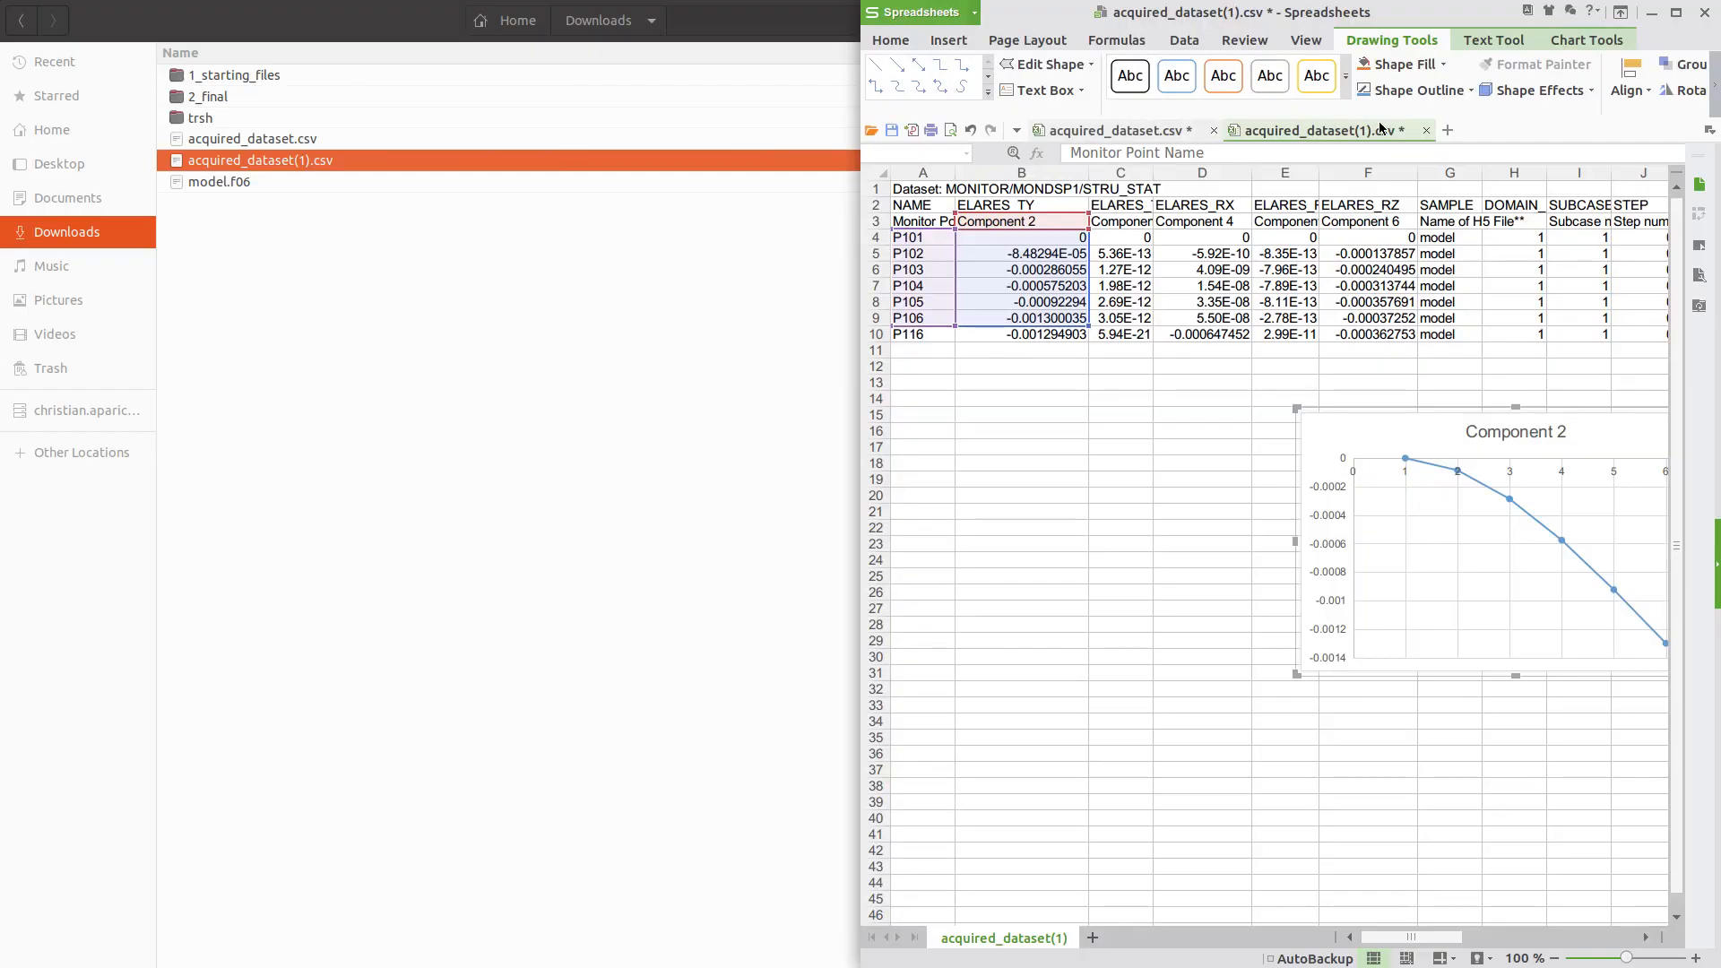
pyautogui.doubleClick(1339, 20)
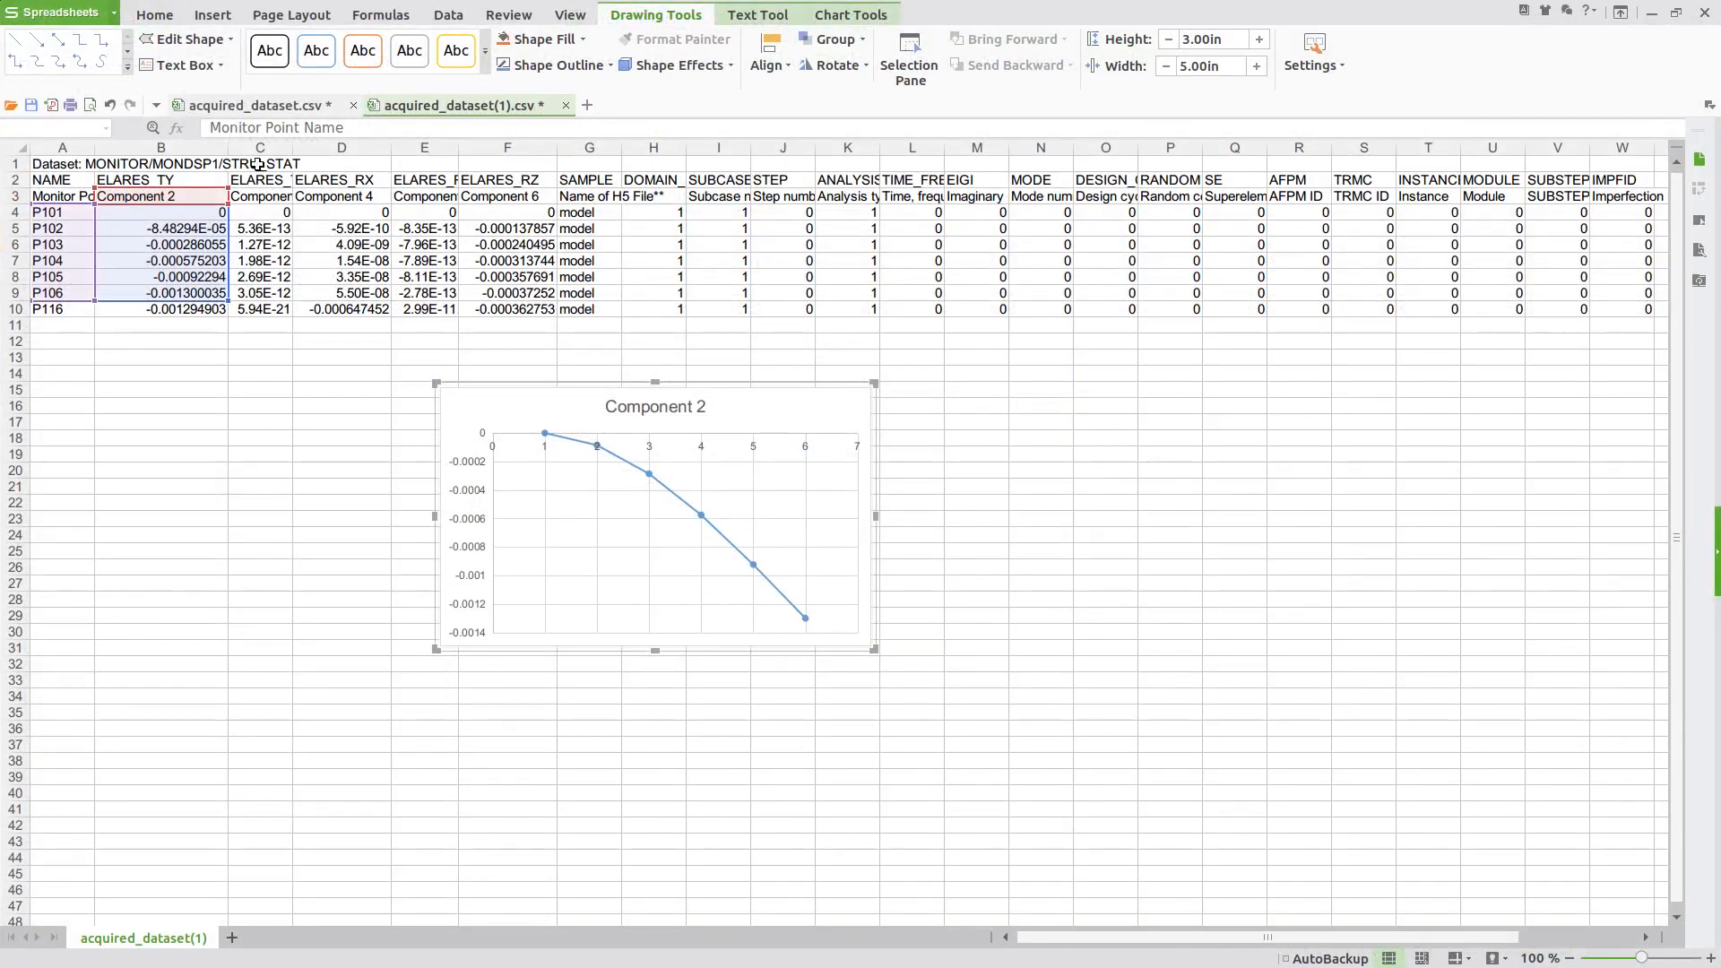
# - Switch to acquired_dataset.csv and examine point P101 on its Component 2 chart
pyautogui.click(254, 105)
pyautogui.click(443, 446)
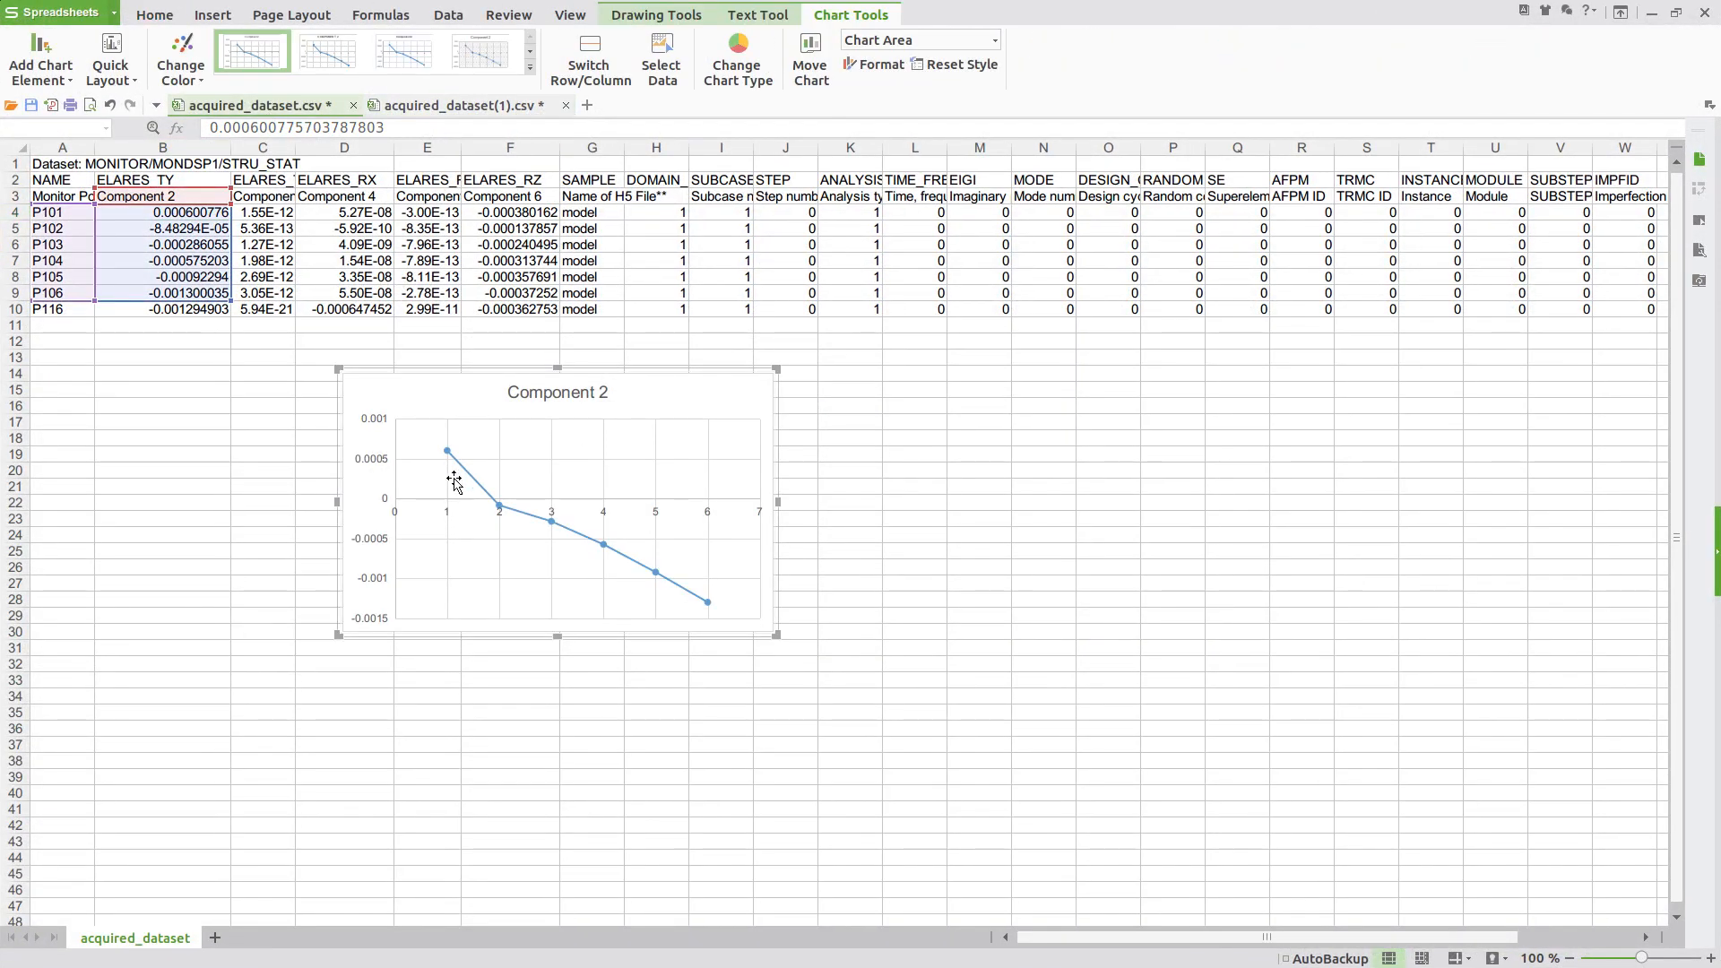
pyautogui.click(449, 455)
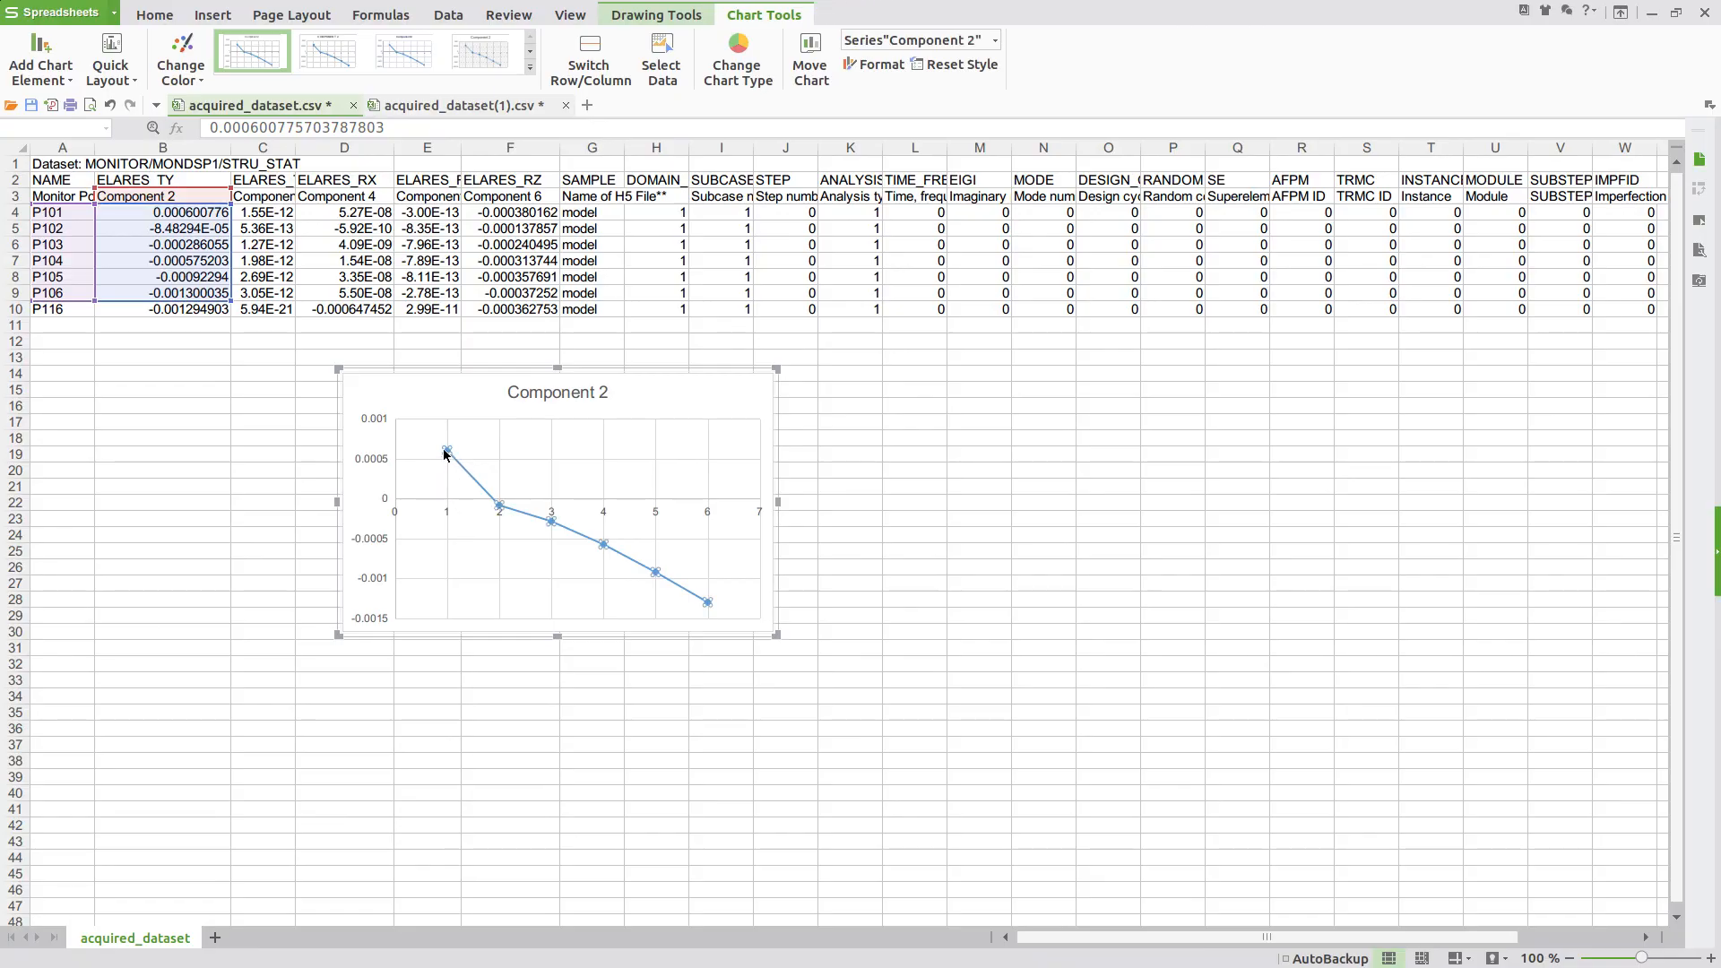
pyautogui.keyDown('ctrl'); pyautogui.scroll(3, 453, 485); pyautogui.keyUp('ctrl')
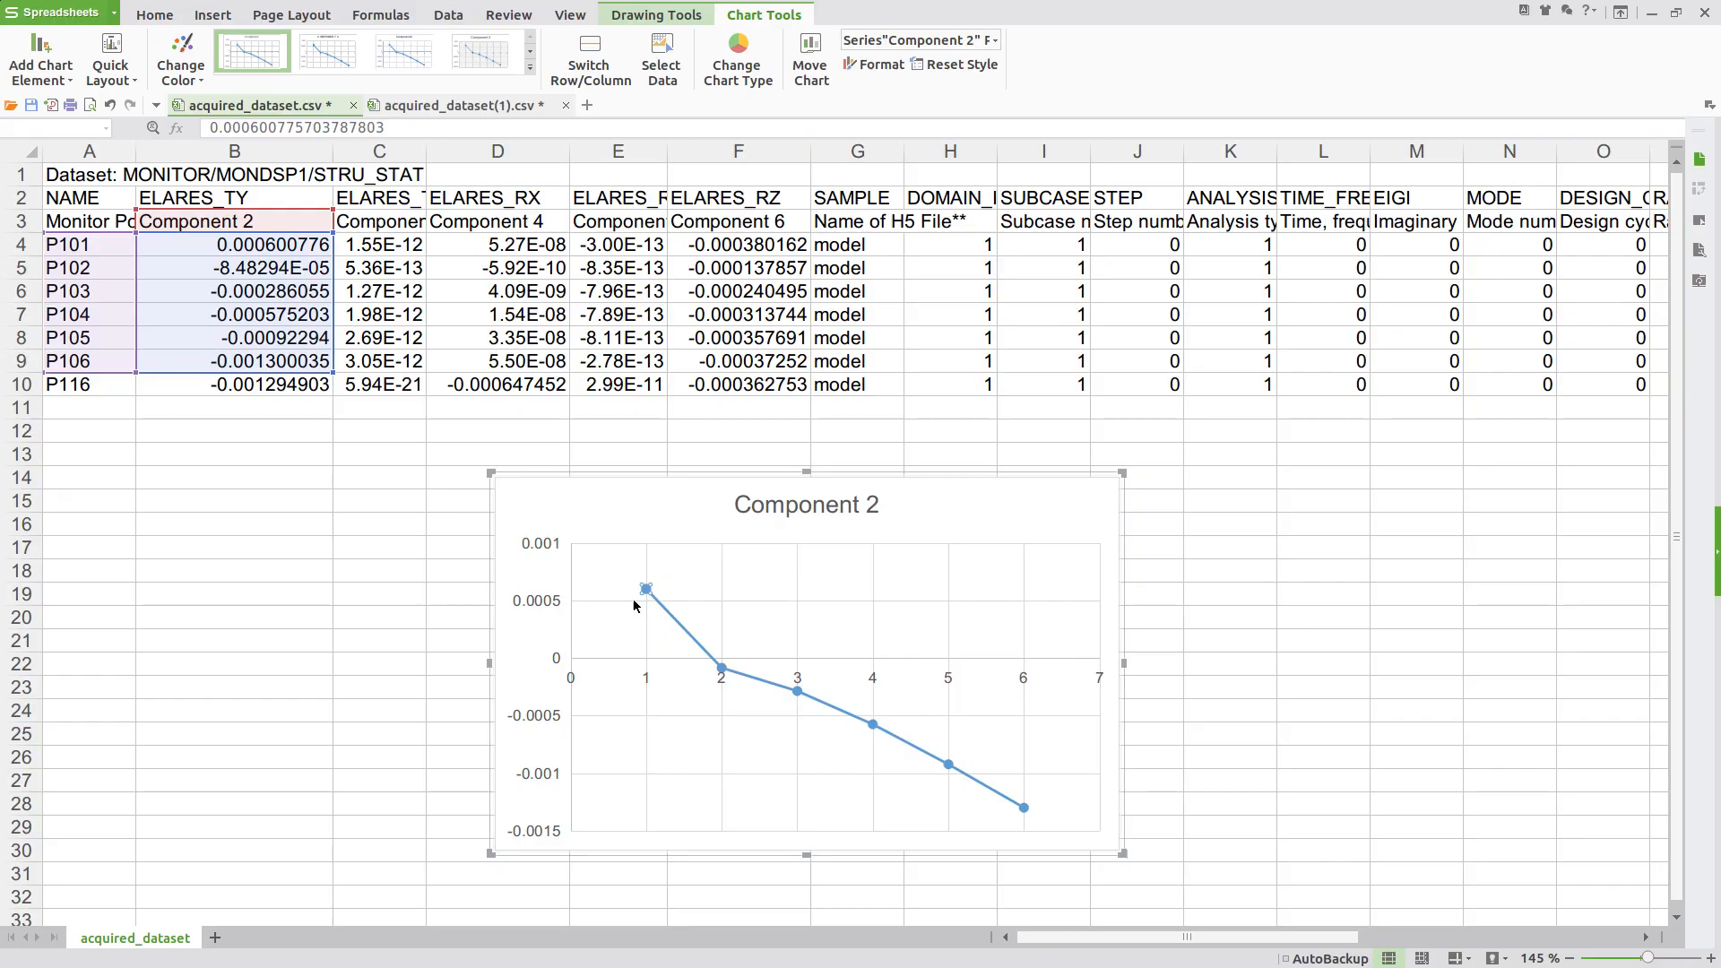
pyautogui.moveTo(644, 594)
# - Switch to the Viewer in the browser and close Pre to uncover the model
pyautogui.hotkey('alt', 'Tab')
pyautogui.click(152, 20)
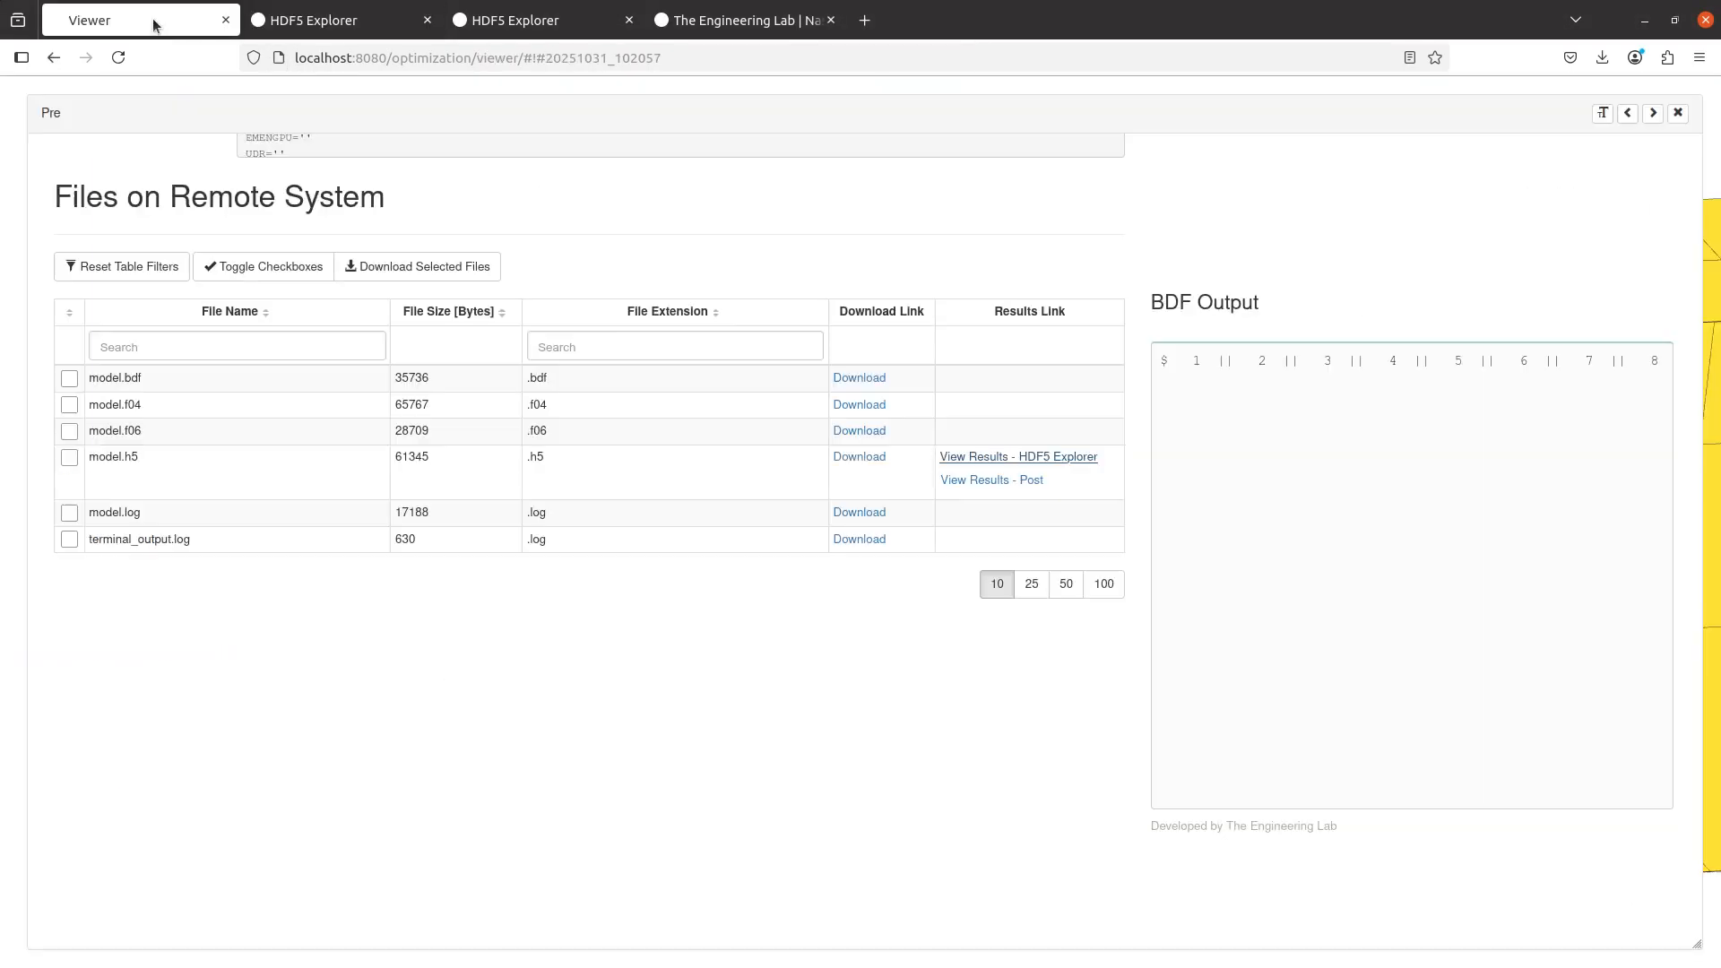
pyautogui.click(1677, 113)
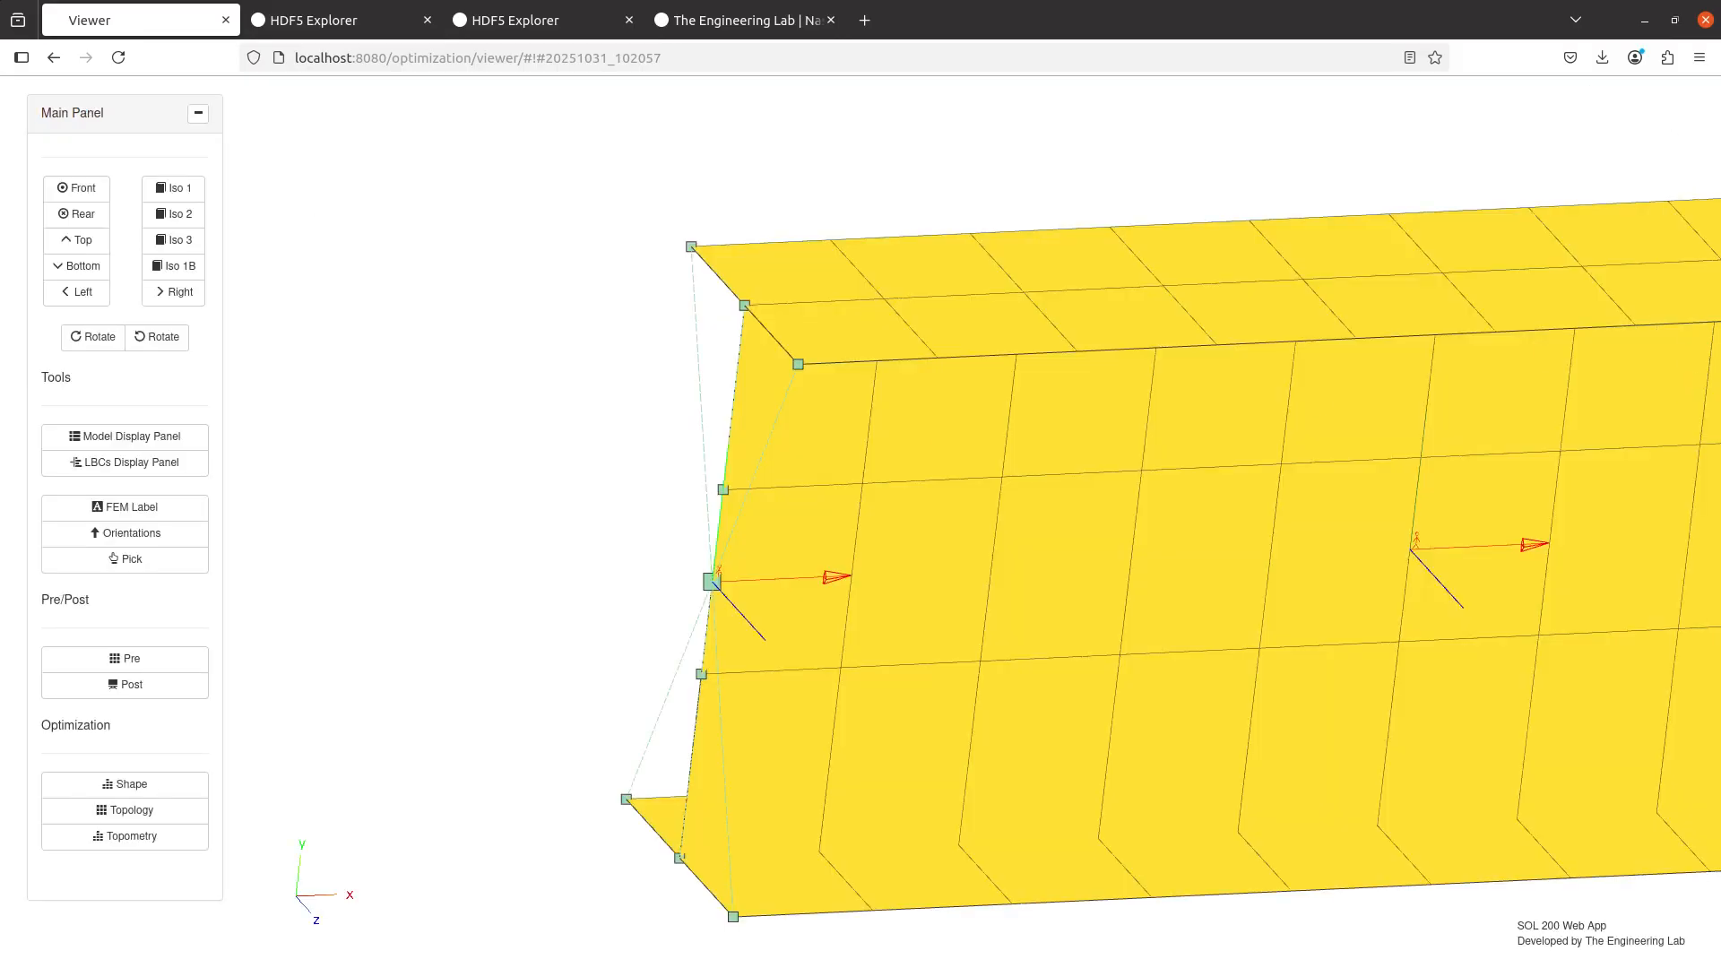
# - Return to acquired_dataset(1).csv in Spreadsheets and inspect the Component 2 chart's points, including the value at P106
pyautogui.hotkey('alt', 'Tab')
pyautogui.click(499, 107)
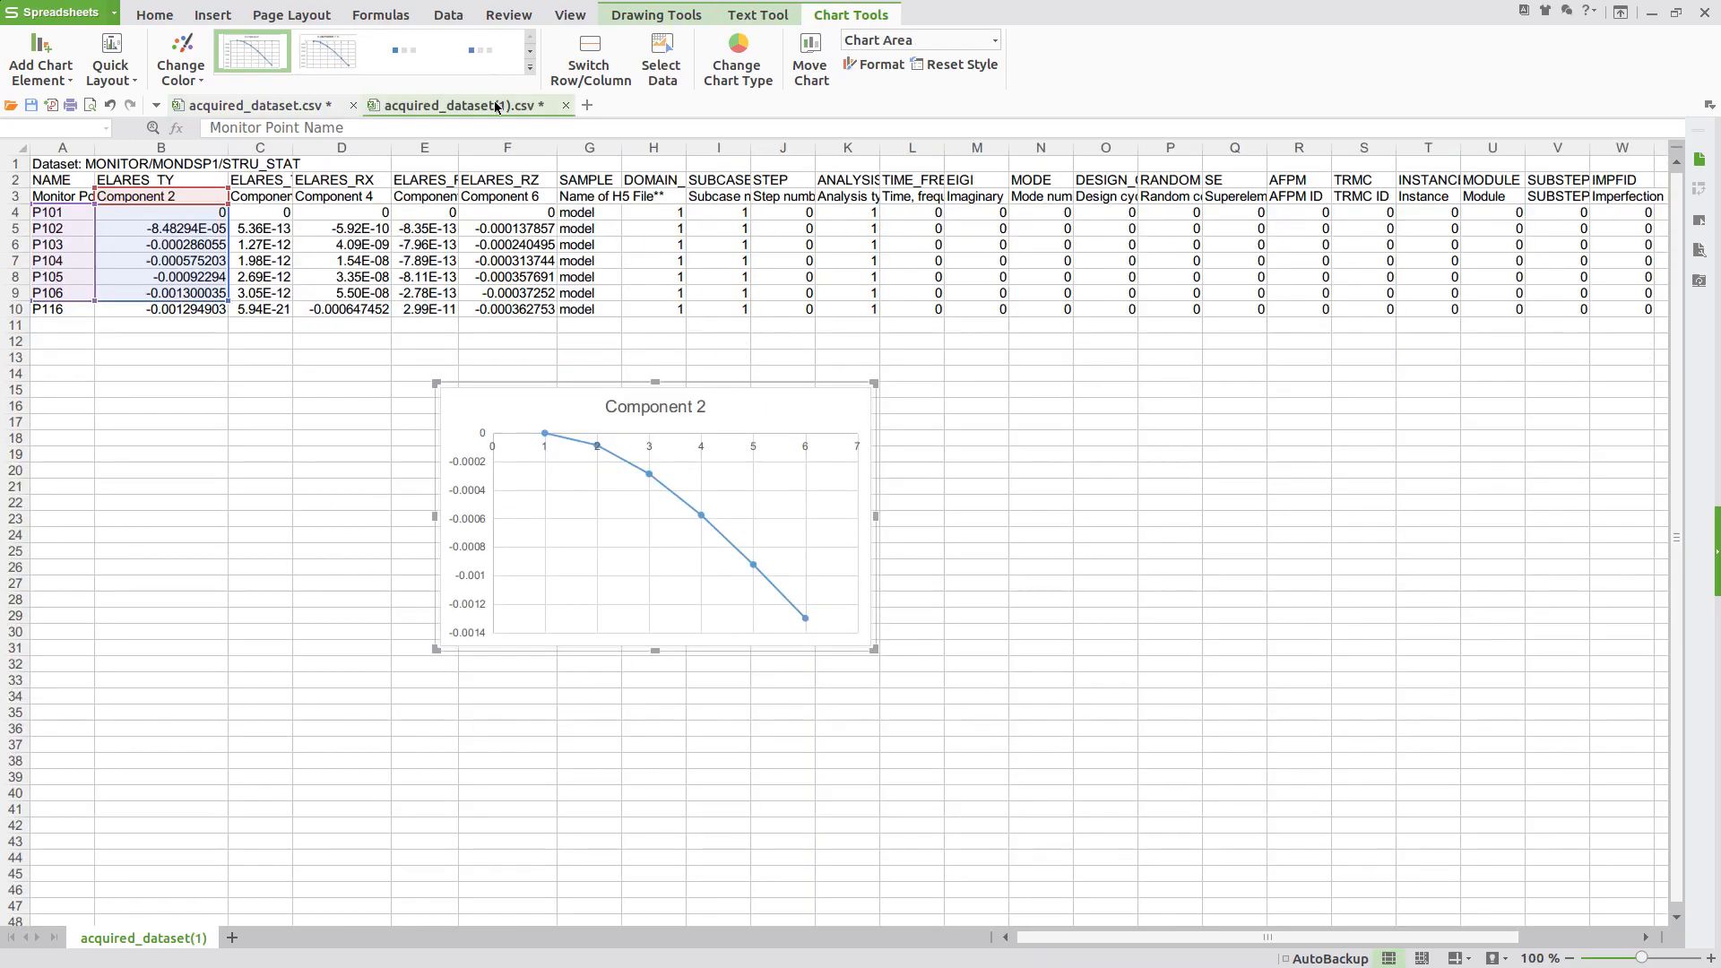
pyautogui.click(542, 436)
pyautogui.click(545, 434)
pyautogui.keyDown('ctrl'); pyautogui.scroll(3, 627, 506); pyautogui.keyUp('ctrl')
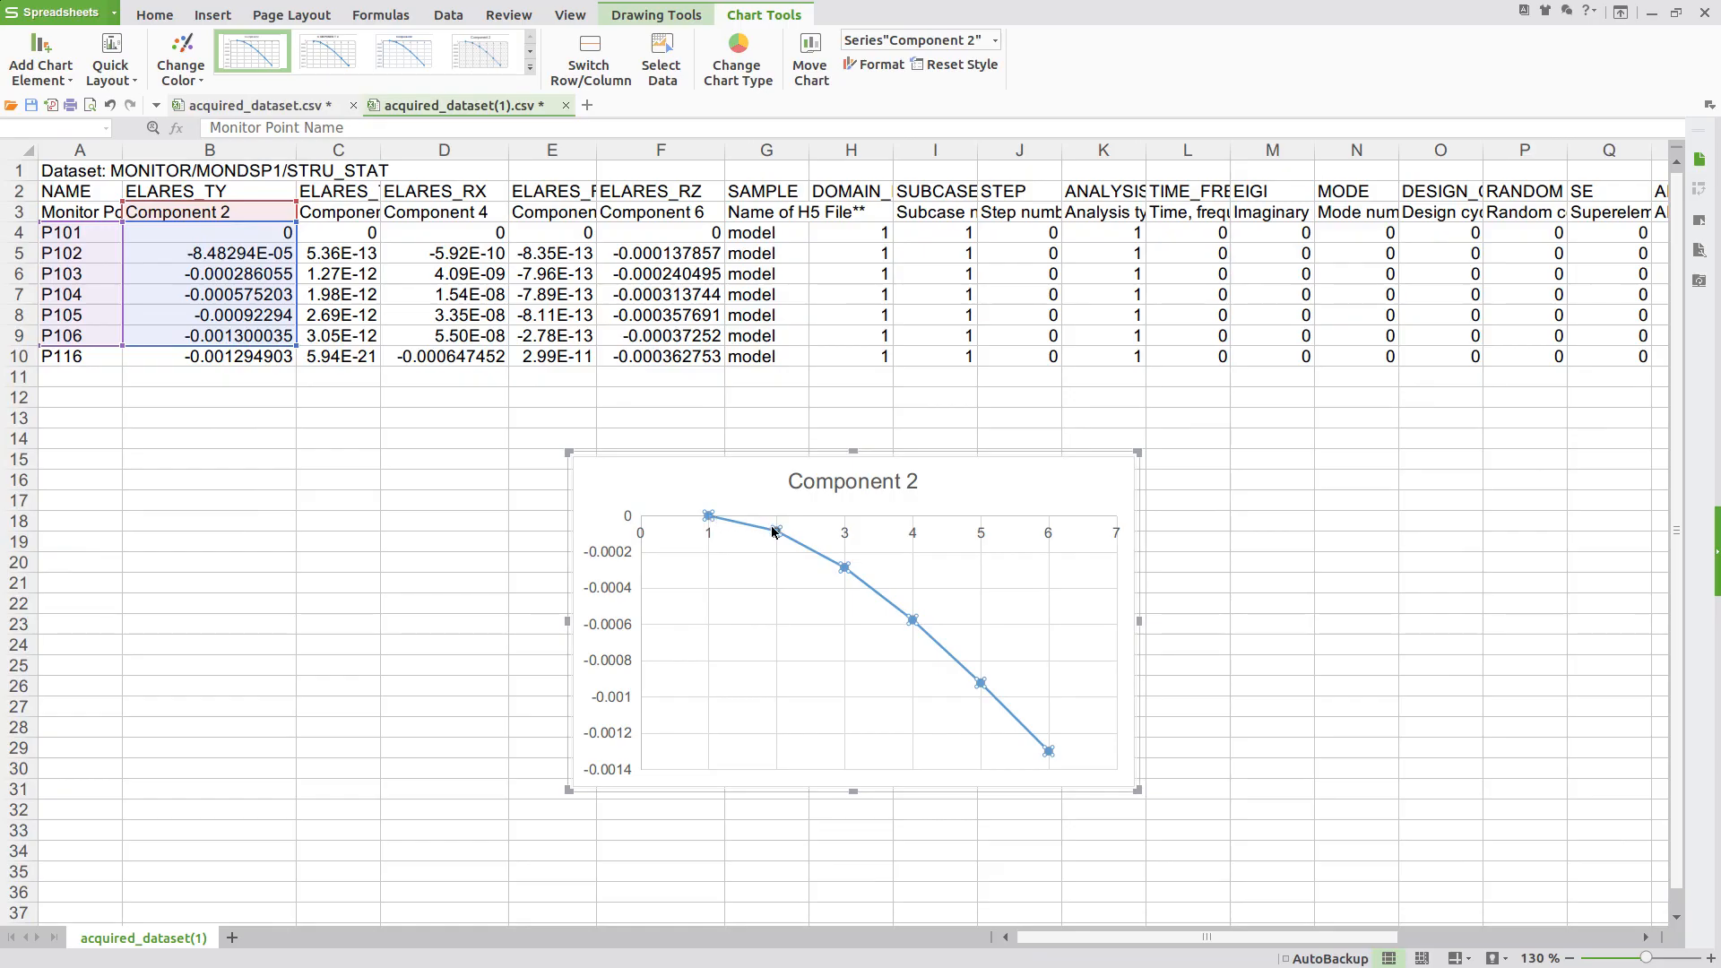
pyautogui.click(1048, 752)
pyautogui.moveTo(1050, 754)
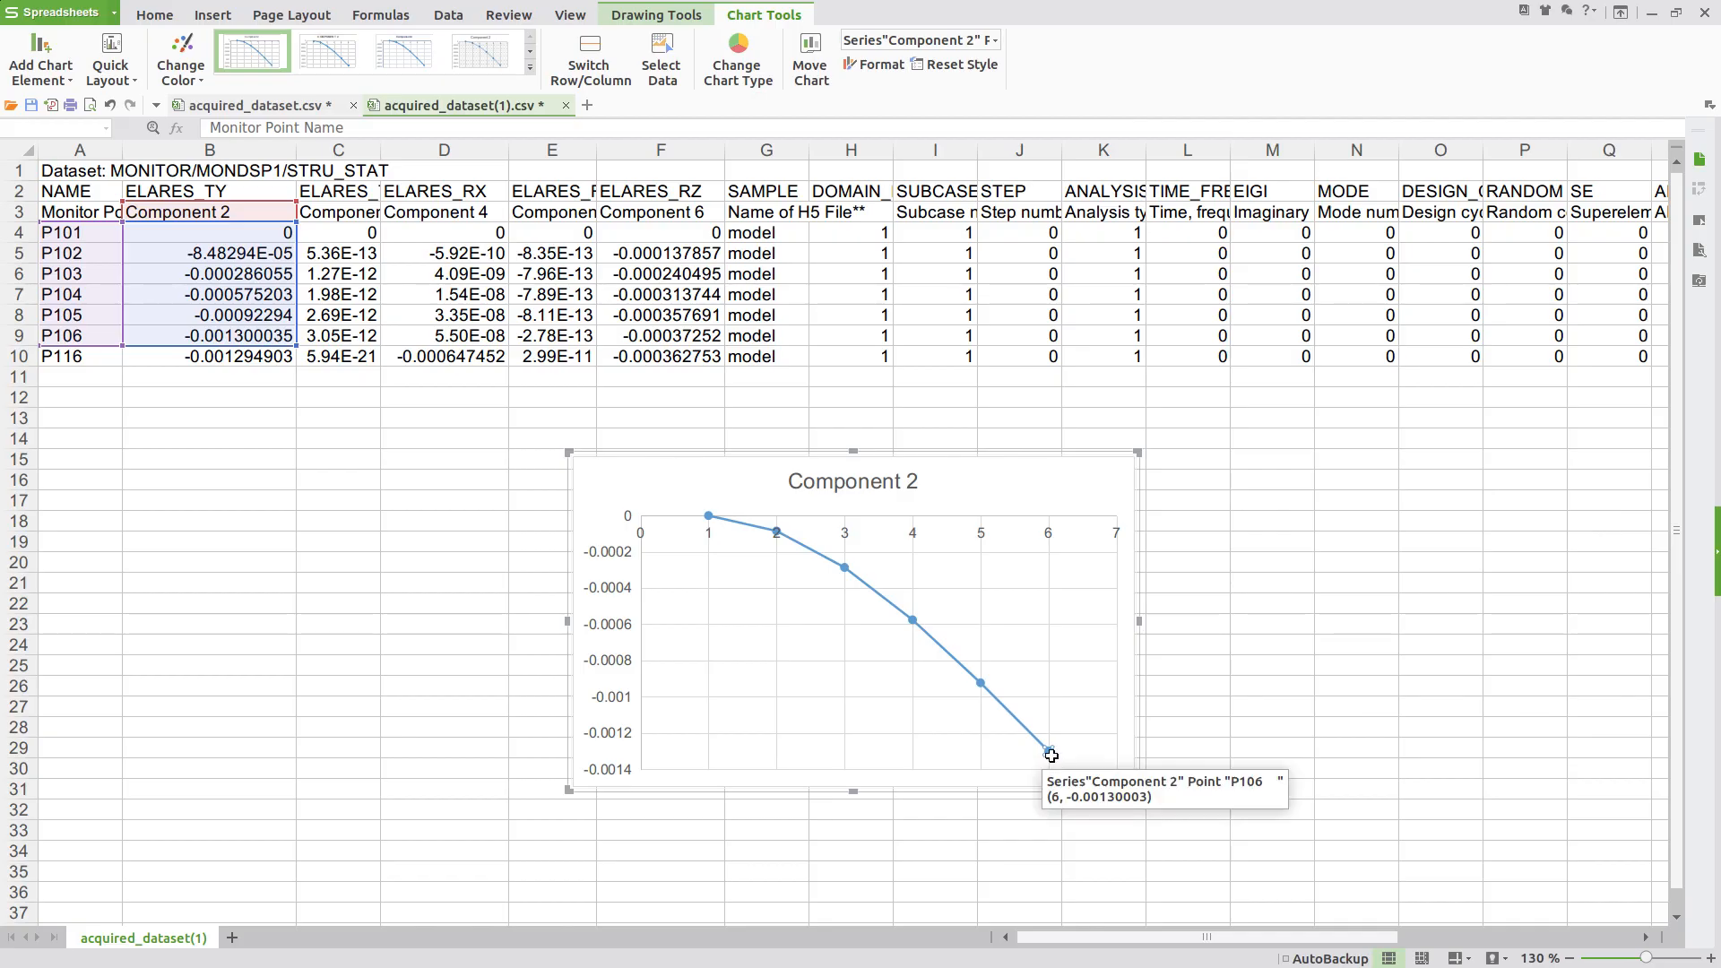
# - Close Spreadsheets and discard the changes to both CSV files
pyautogui.click(661, 418)
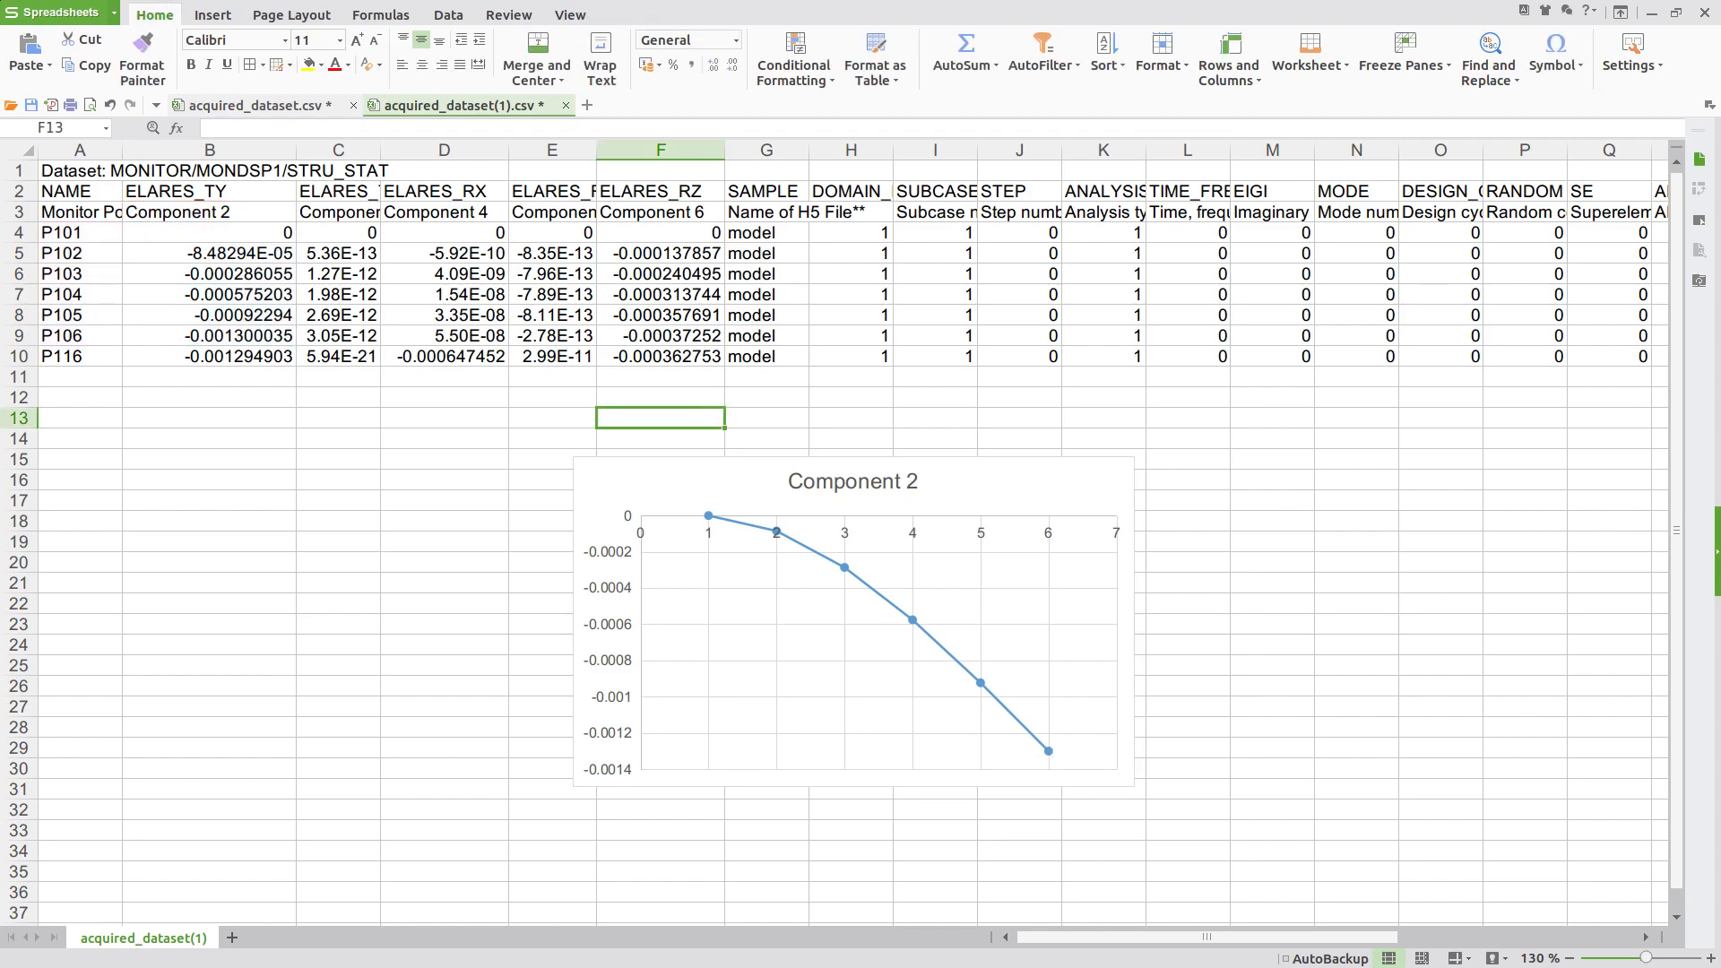
pyautogui.click(1203, 370)
pyautogui.click(1704, 13)
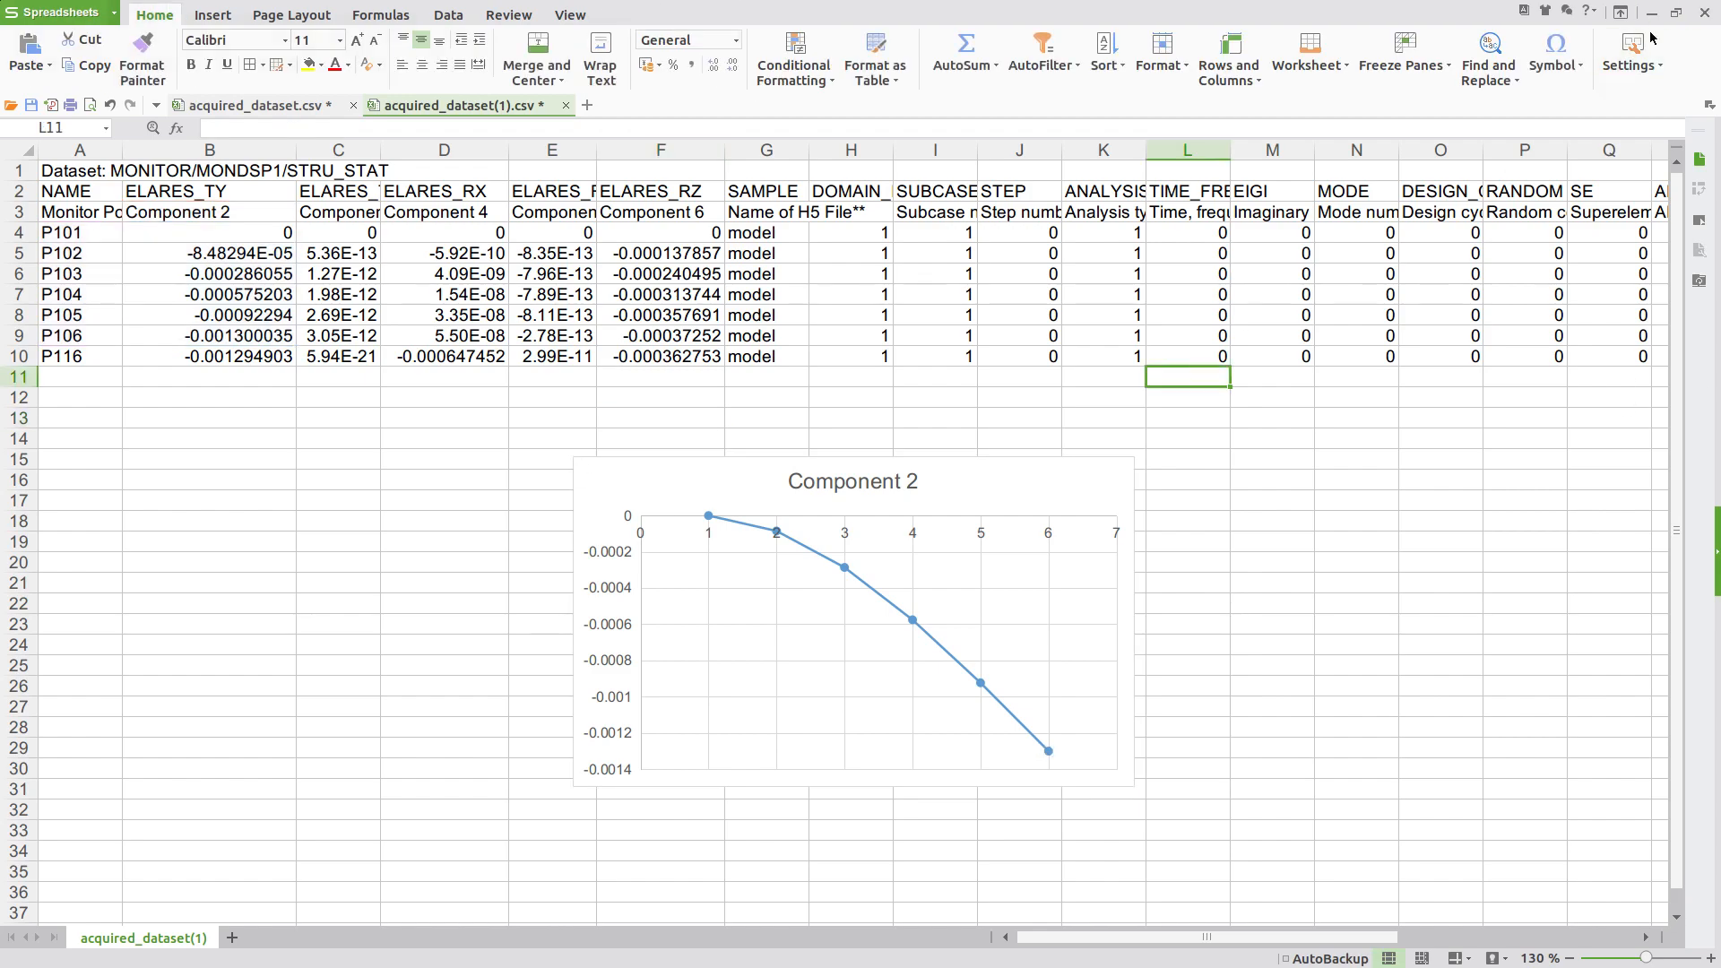
pyautogui.click(953, 522)
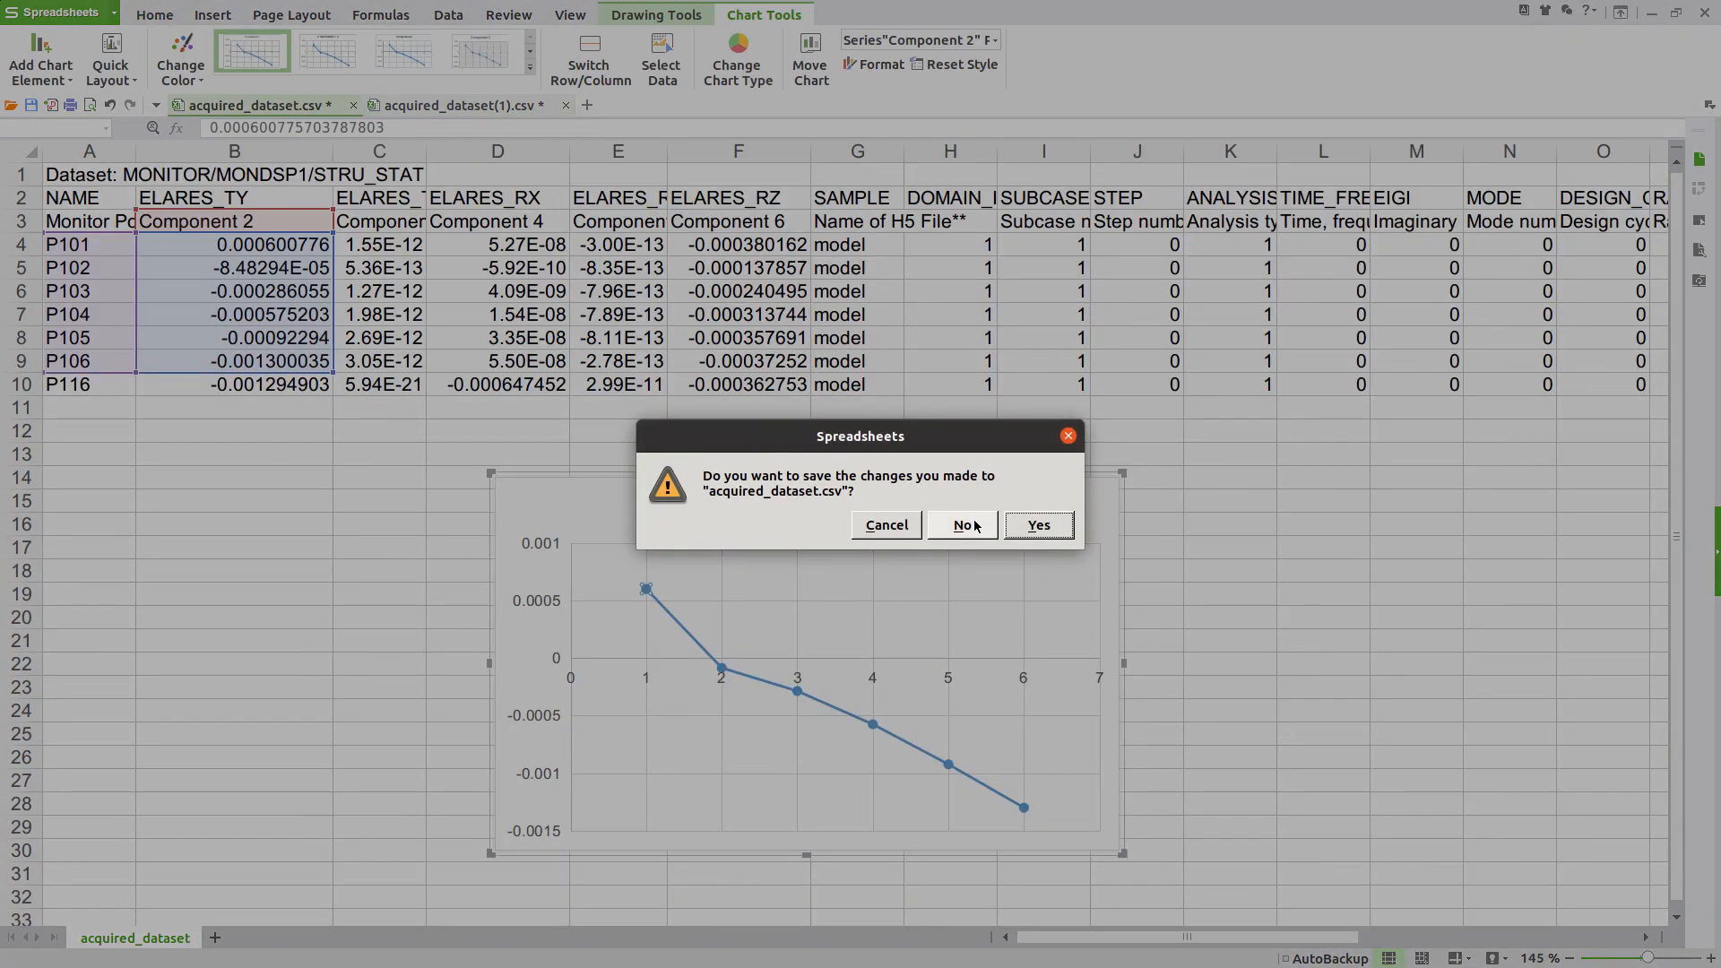
pyautogui.click(953, 522)
# - Delete acquired_dataset.csv, acquired_dataset(1).csv and model.f06 from Downloads, and minimize the file manager
pyautogui.hotkey('alt', 'Tab')
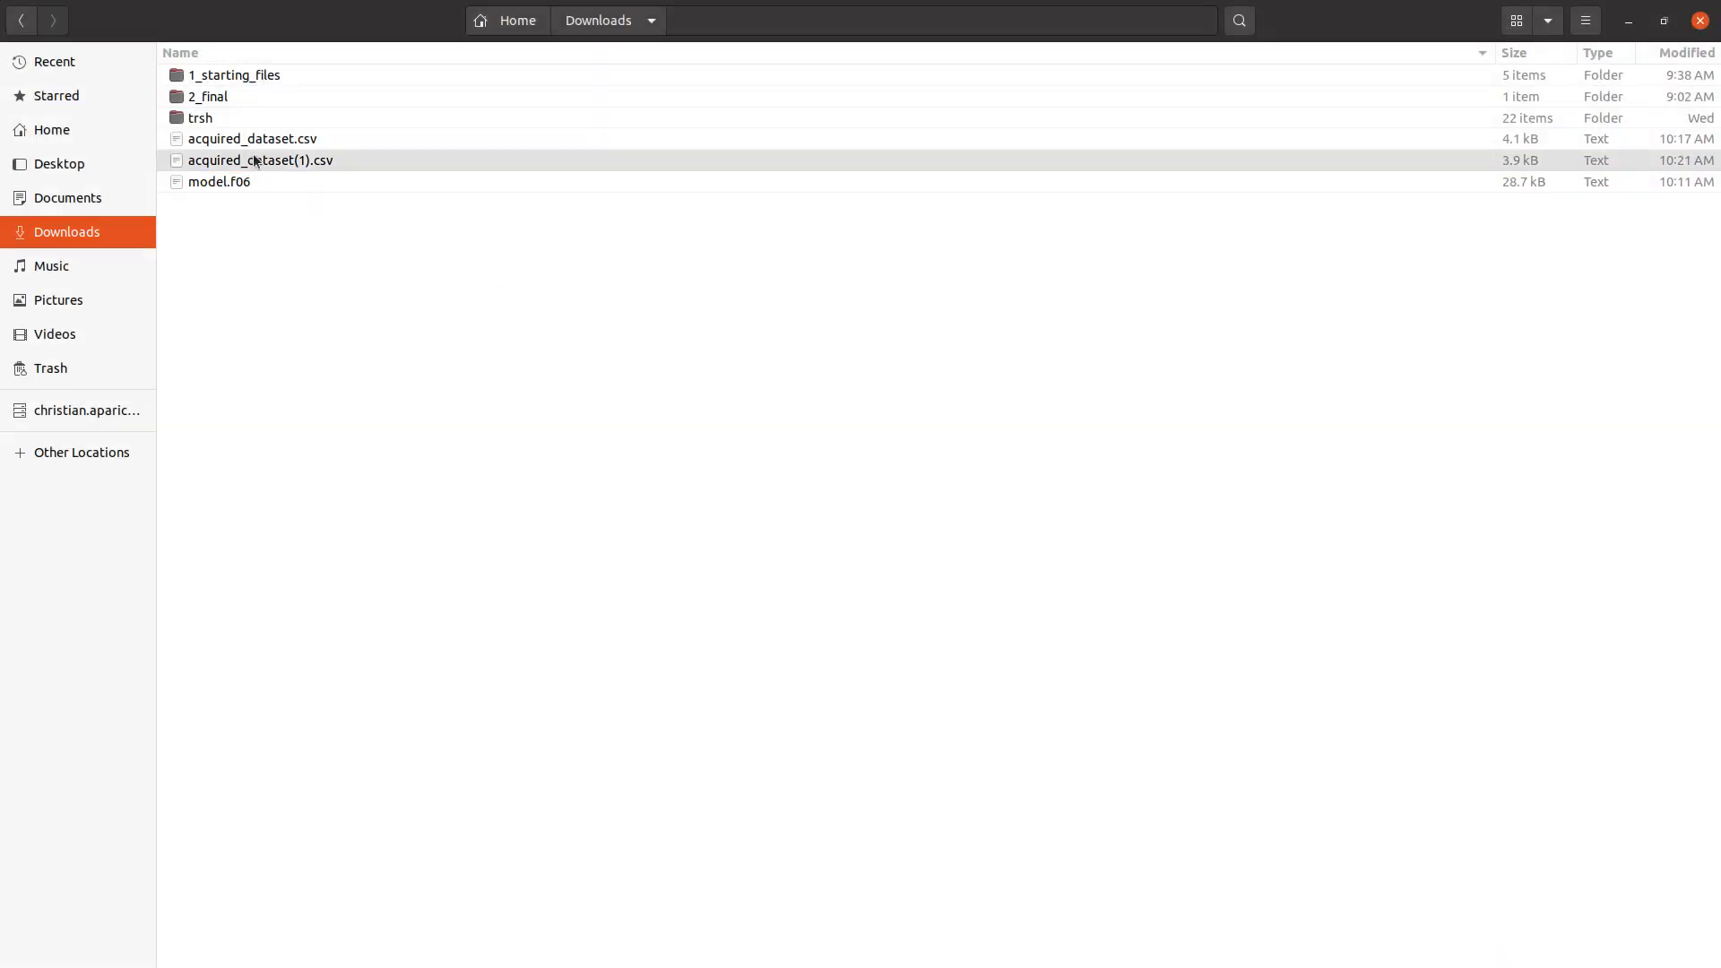
pyautogui.click(255, 143)
pyautogui.press('Delete')
pyautogui.press('Delete')
pyautogui.press('Delete')
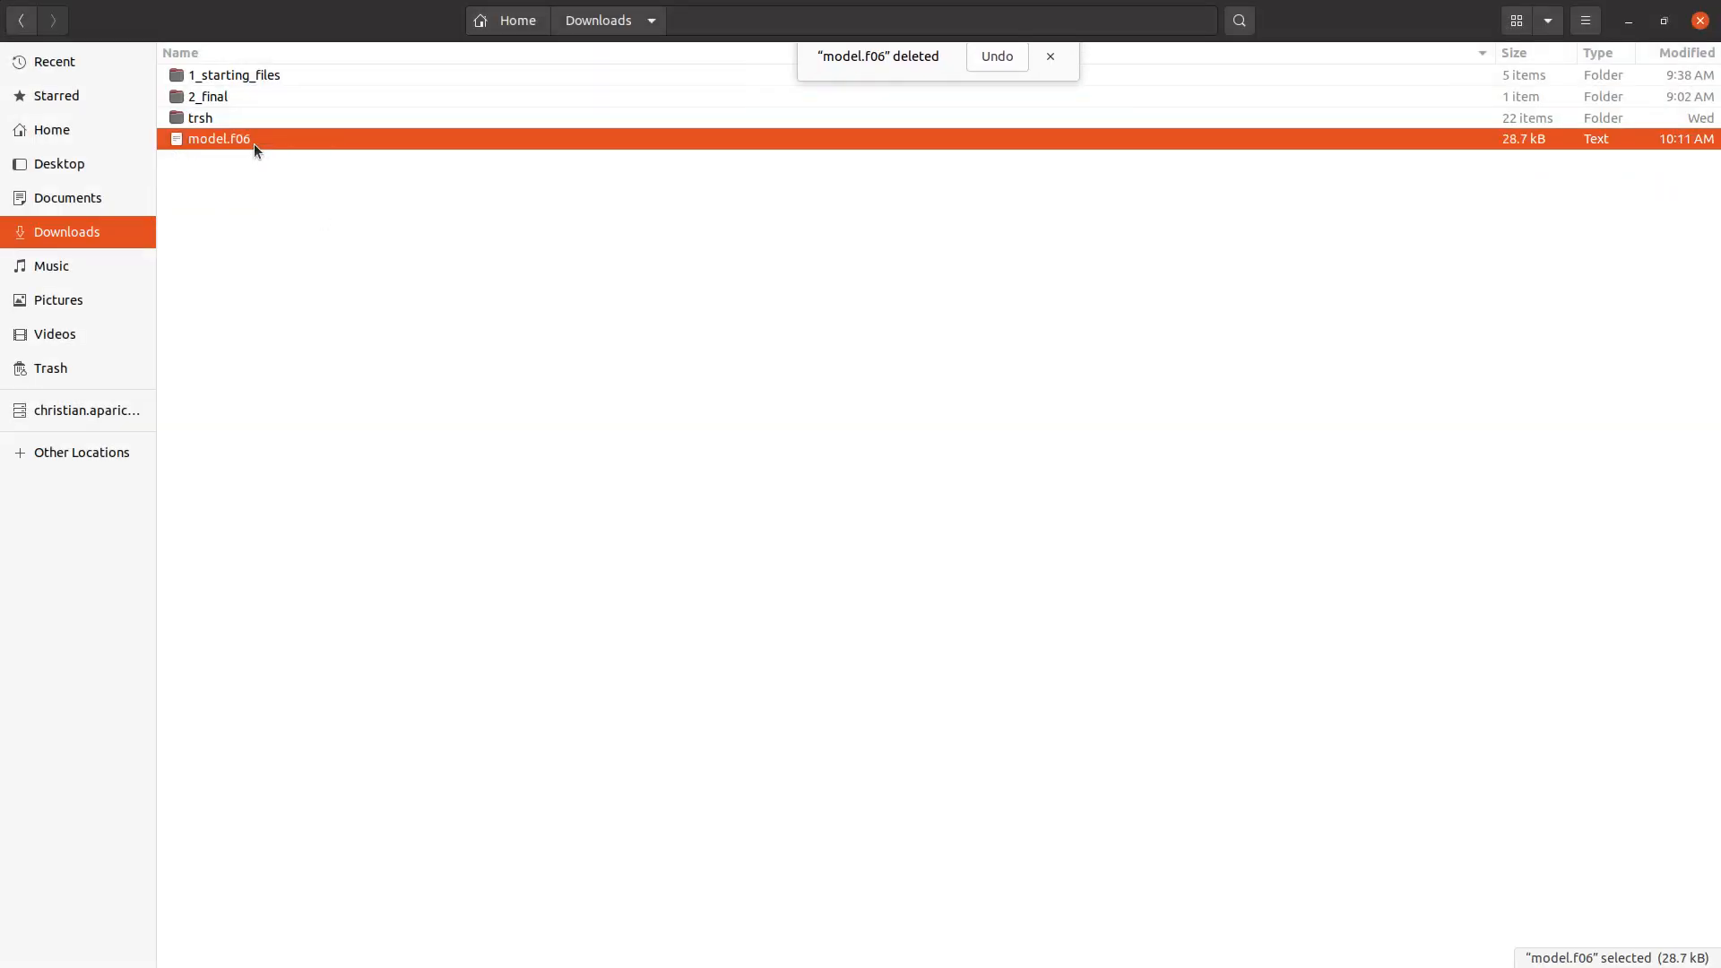
pyautogui.click(1627, 18)
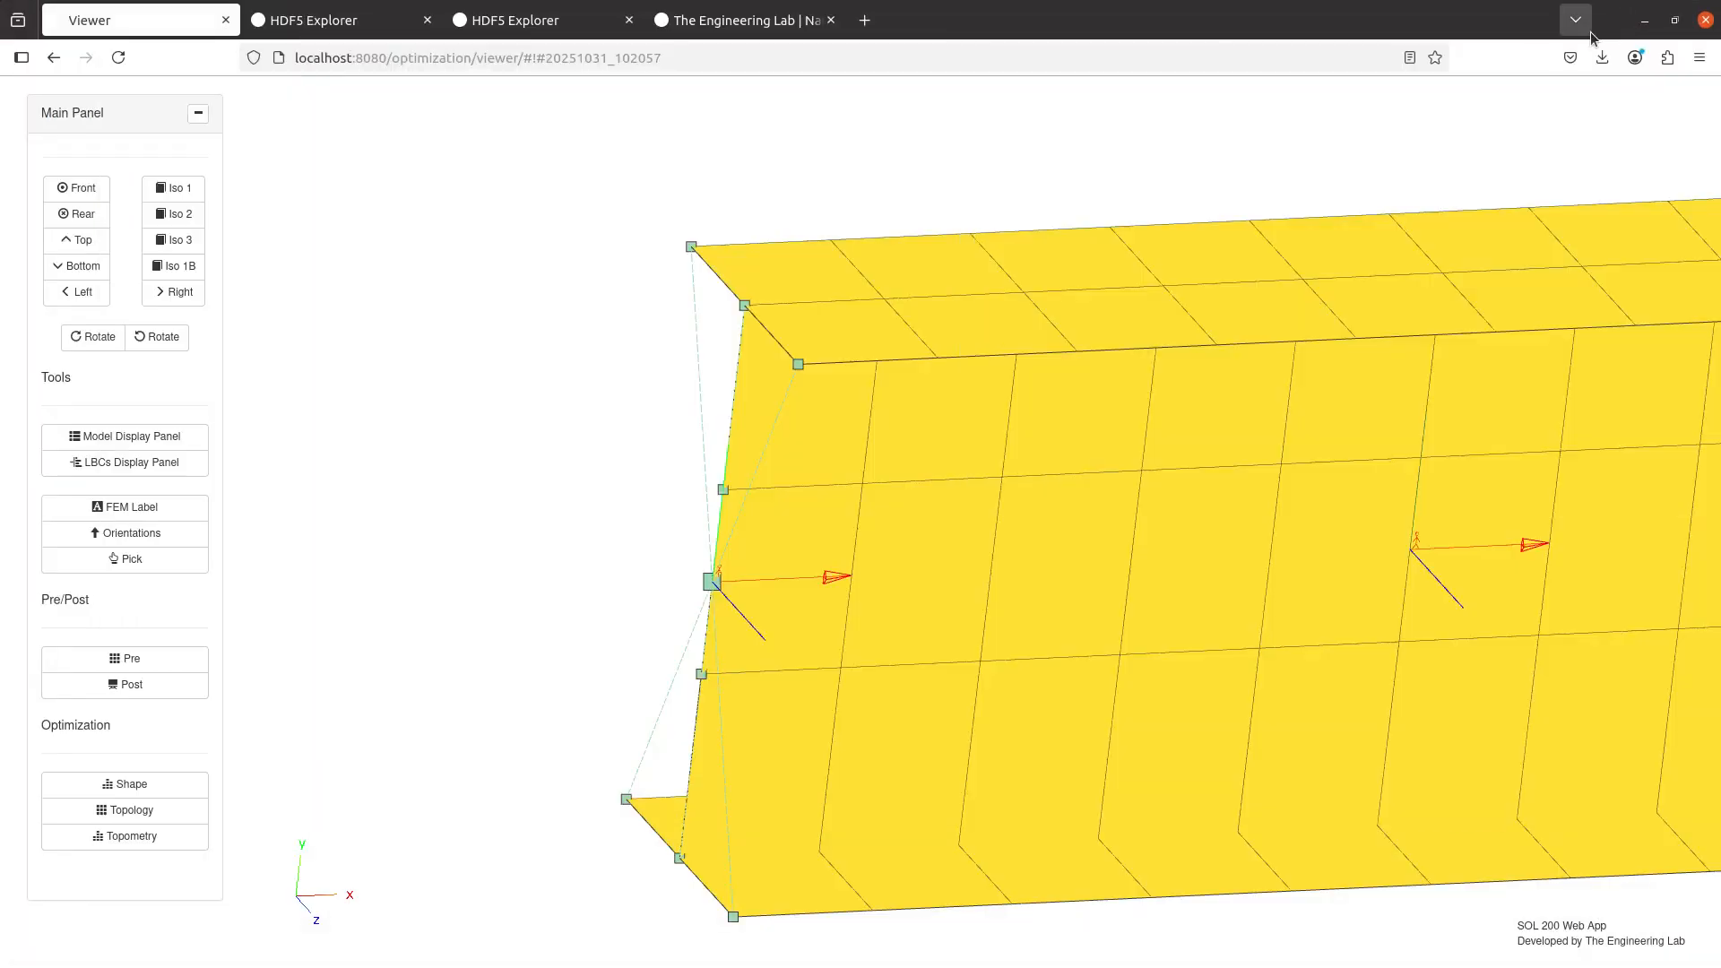
# - Reopen Pre and open the MONDSP1 entries from the bulk data entry list
pyautogui.scroll(-3, 529, 354)
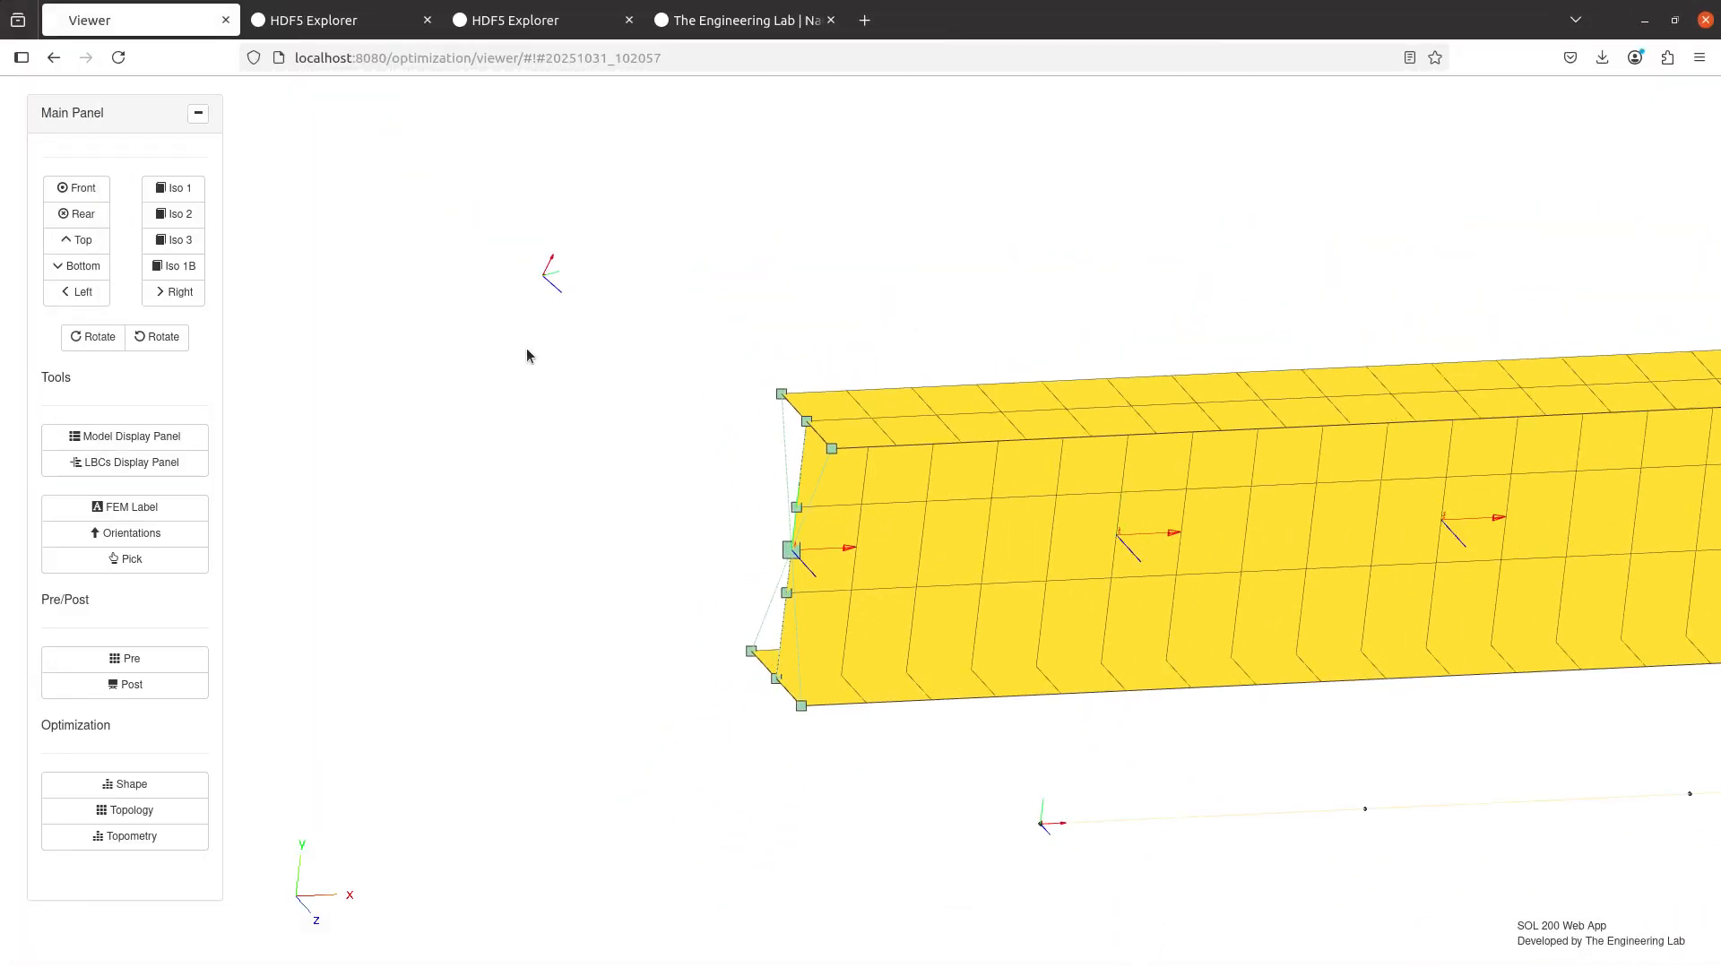
pyautogui.moveTo(565, 368); pyautogui.dragTo(771, 516)
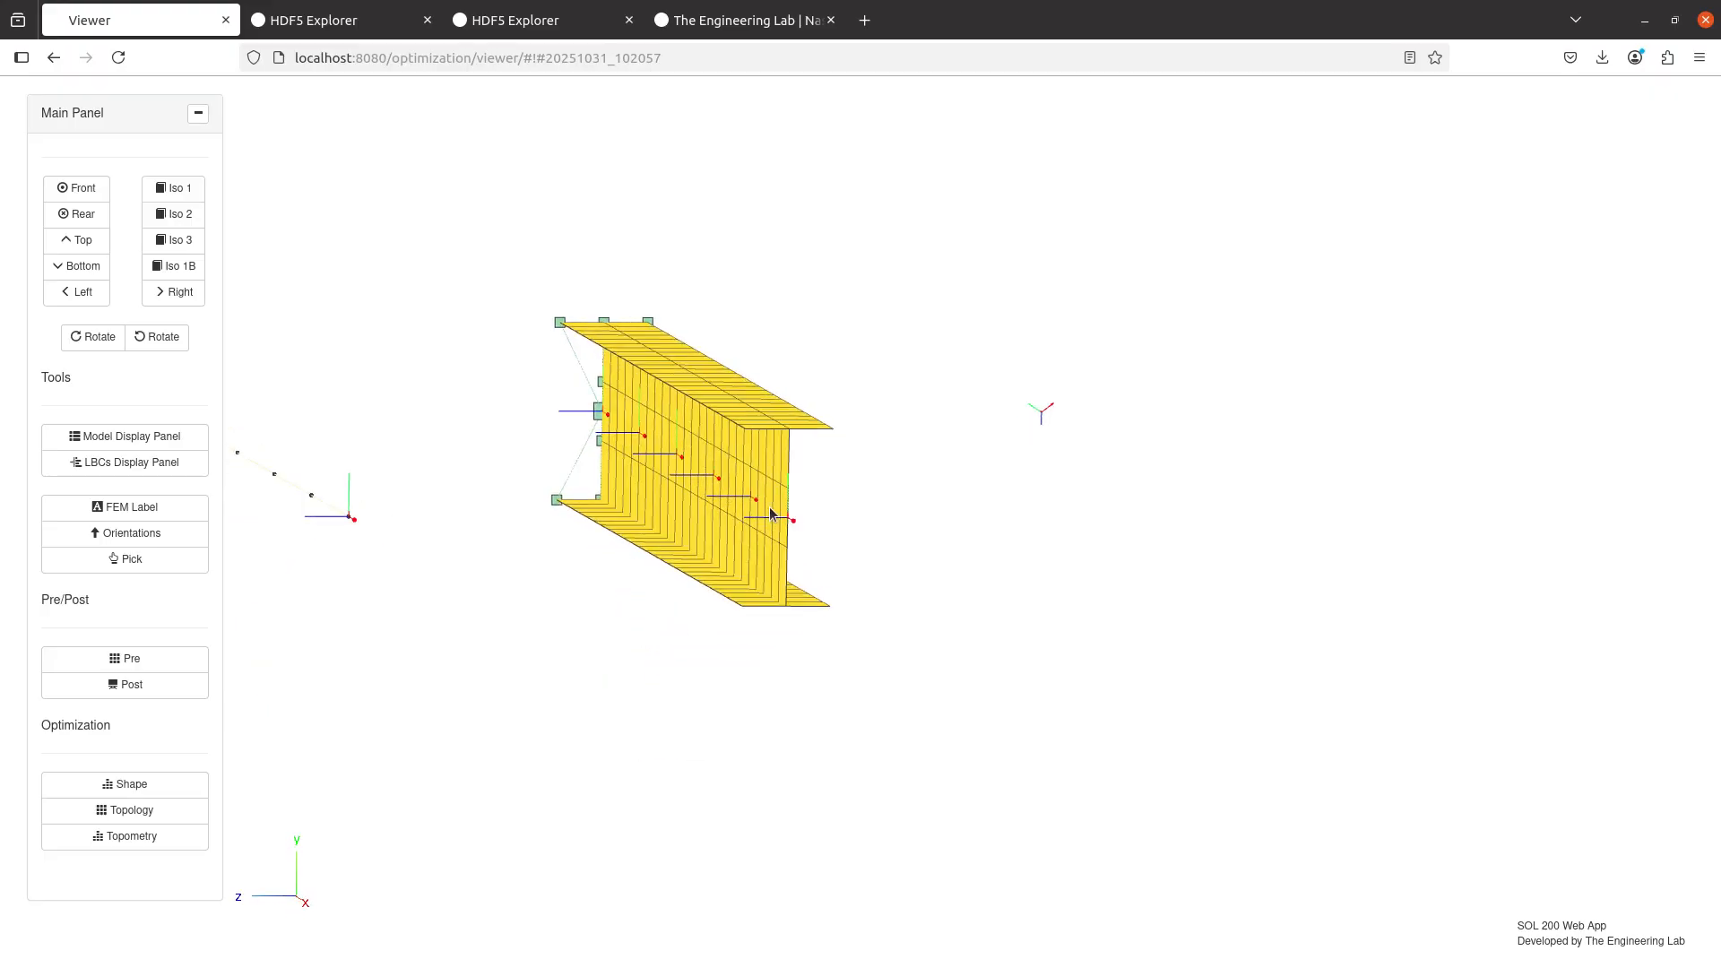
pyautogui.click(161, 660)
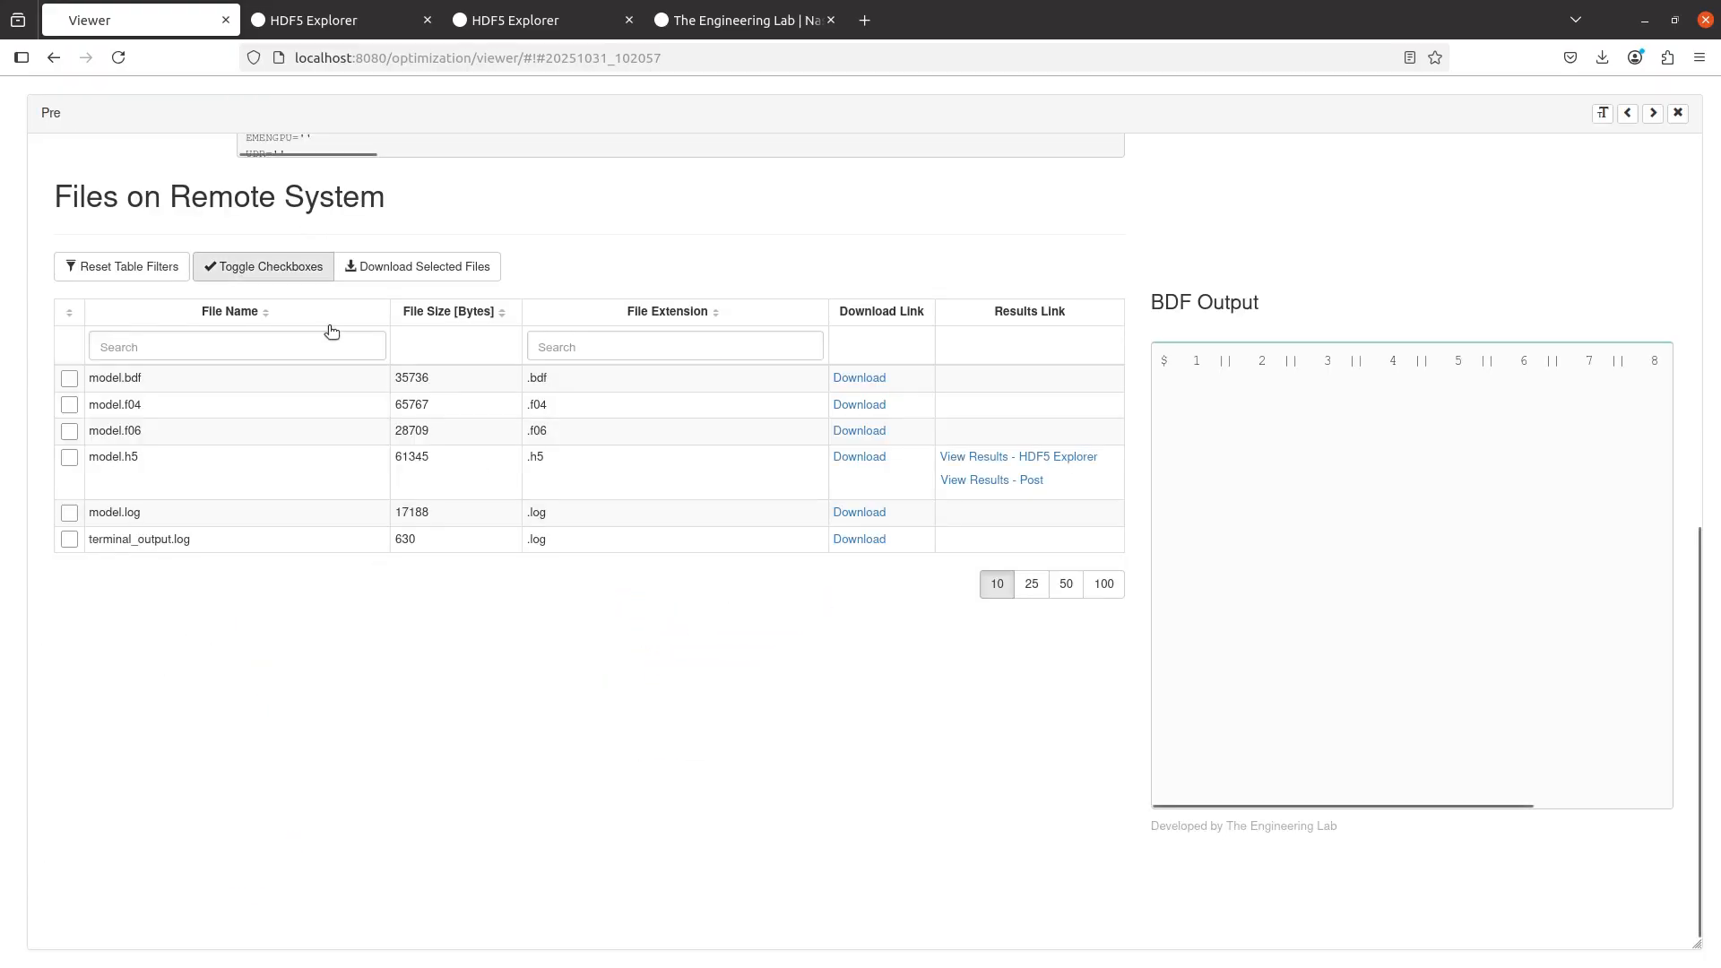
pyautogui.scroll(10, 269, 278)
pyautogui.click(271, 170)
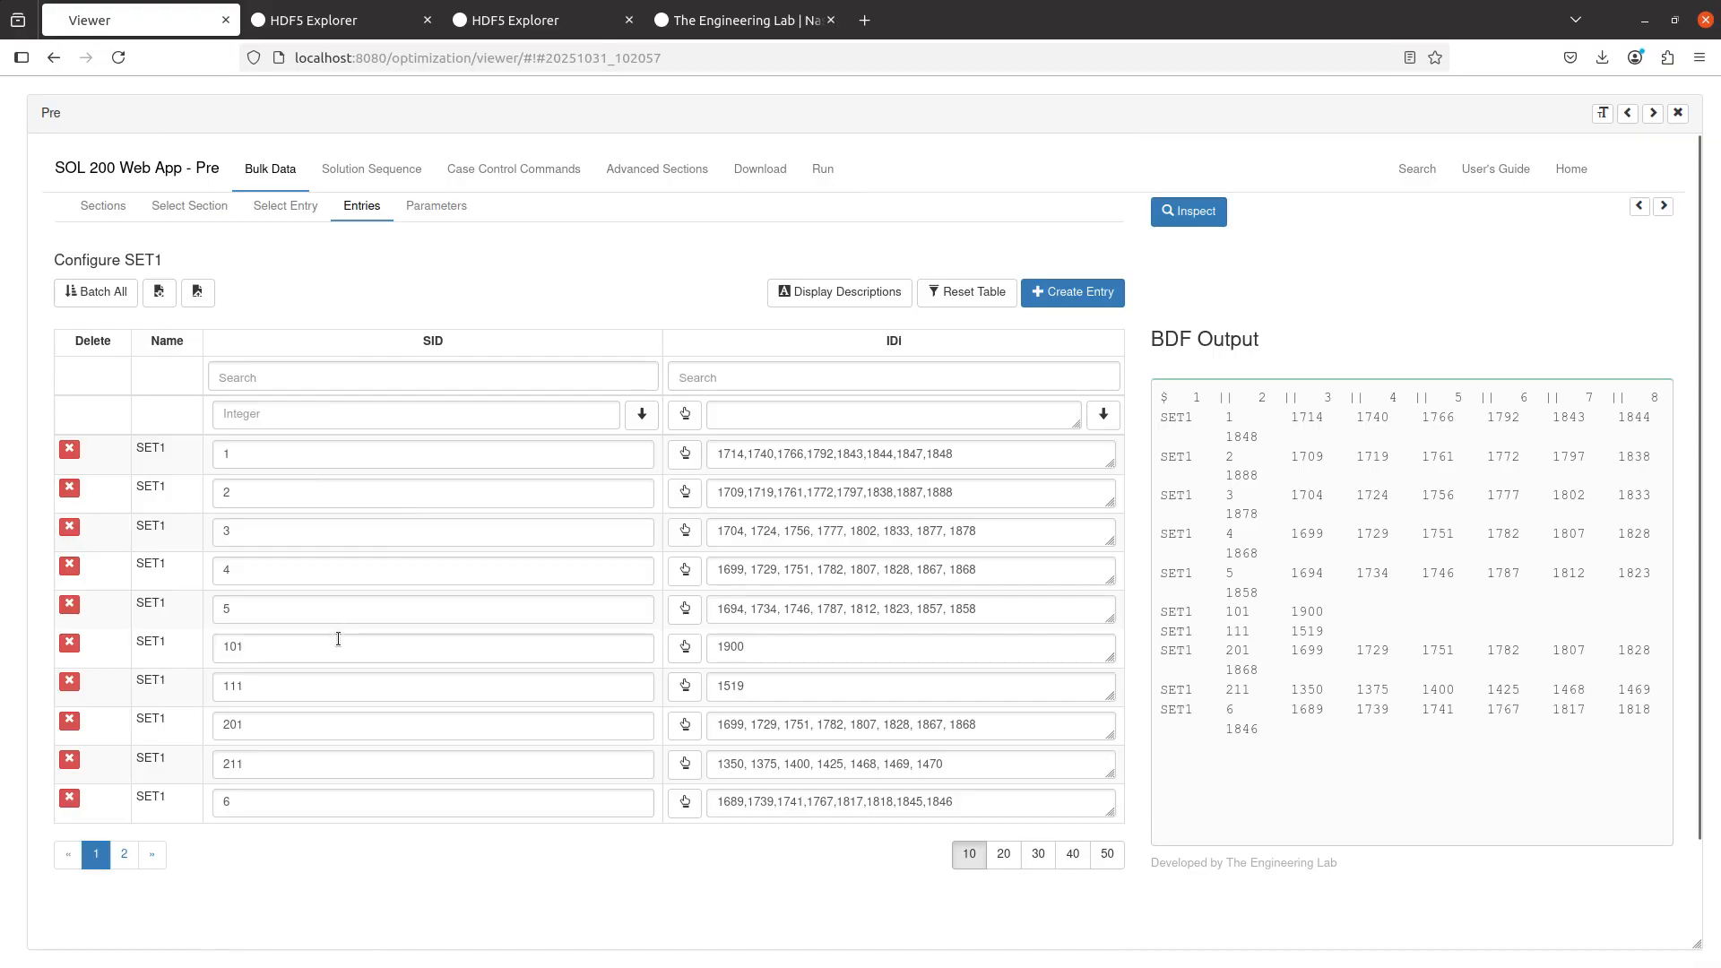
pyautogui.click(274, 211)
pyautogui.scroll(-3, 394, 645)
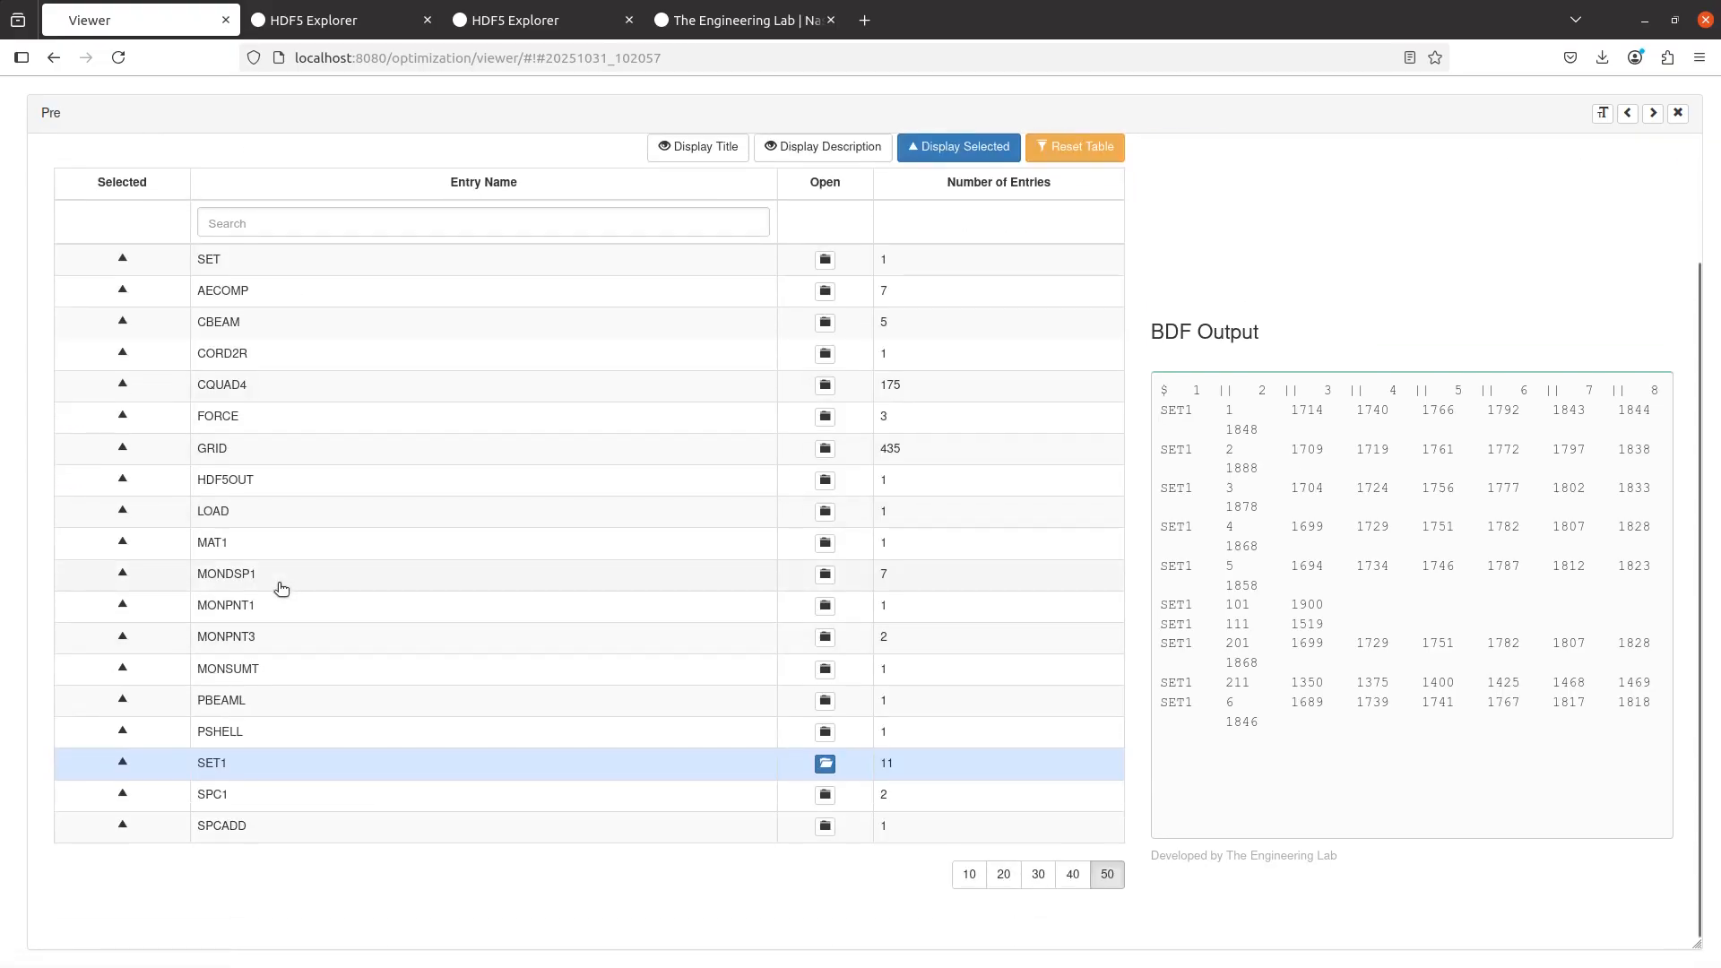
pyautogui.click(571, 587)
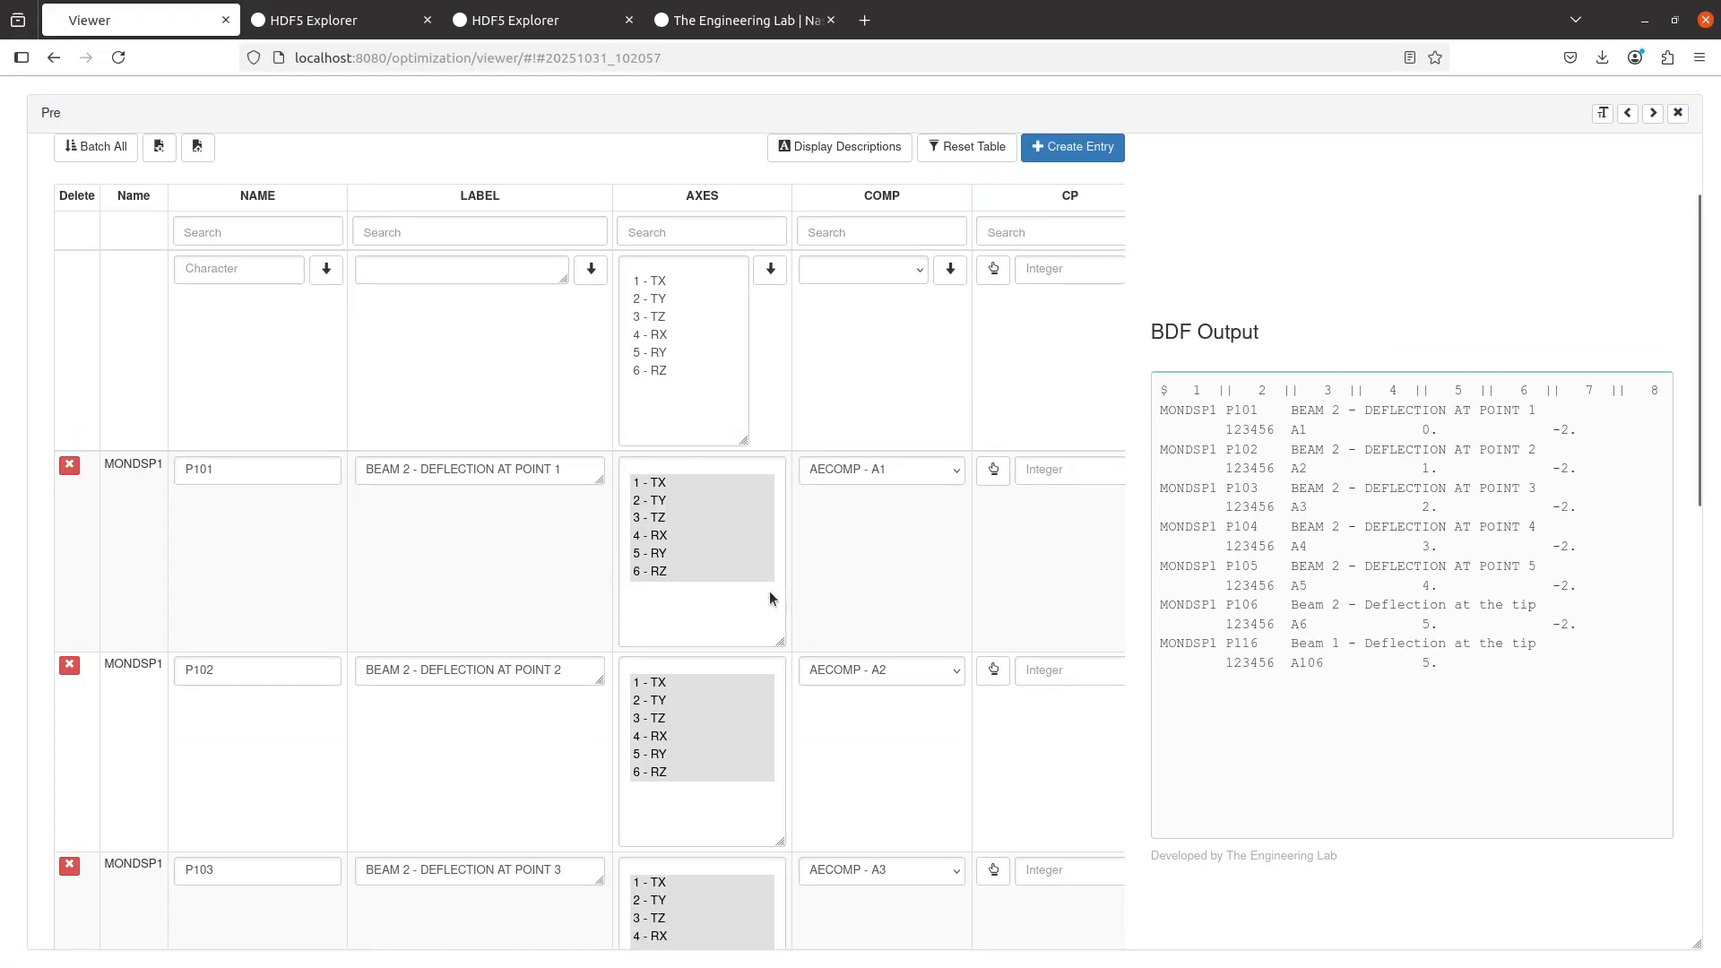
# - Widen the MONDSP1 table area and review the label, component and coordinate settings of the entries down to P116
pyautogui.scroll(-10, 675, 583)
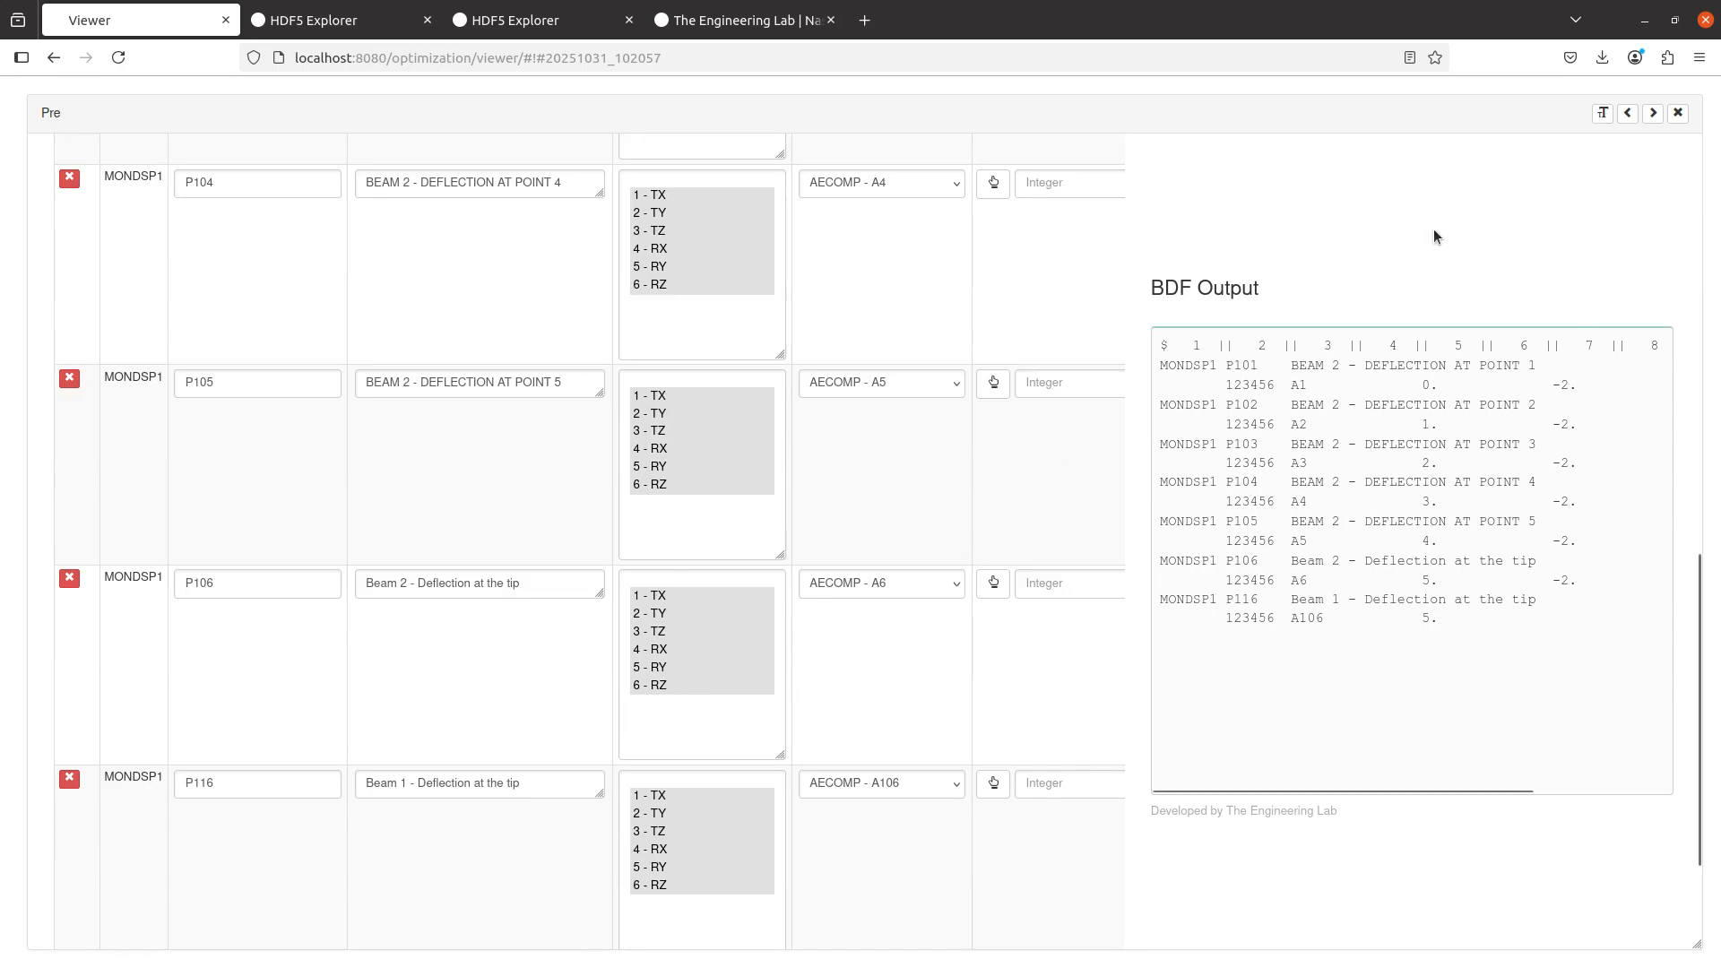
pyautogui.scroll(10, 1682, 222)
pyautogui.click(1666, 207)
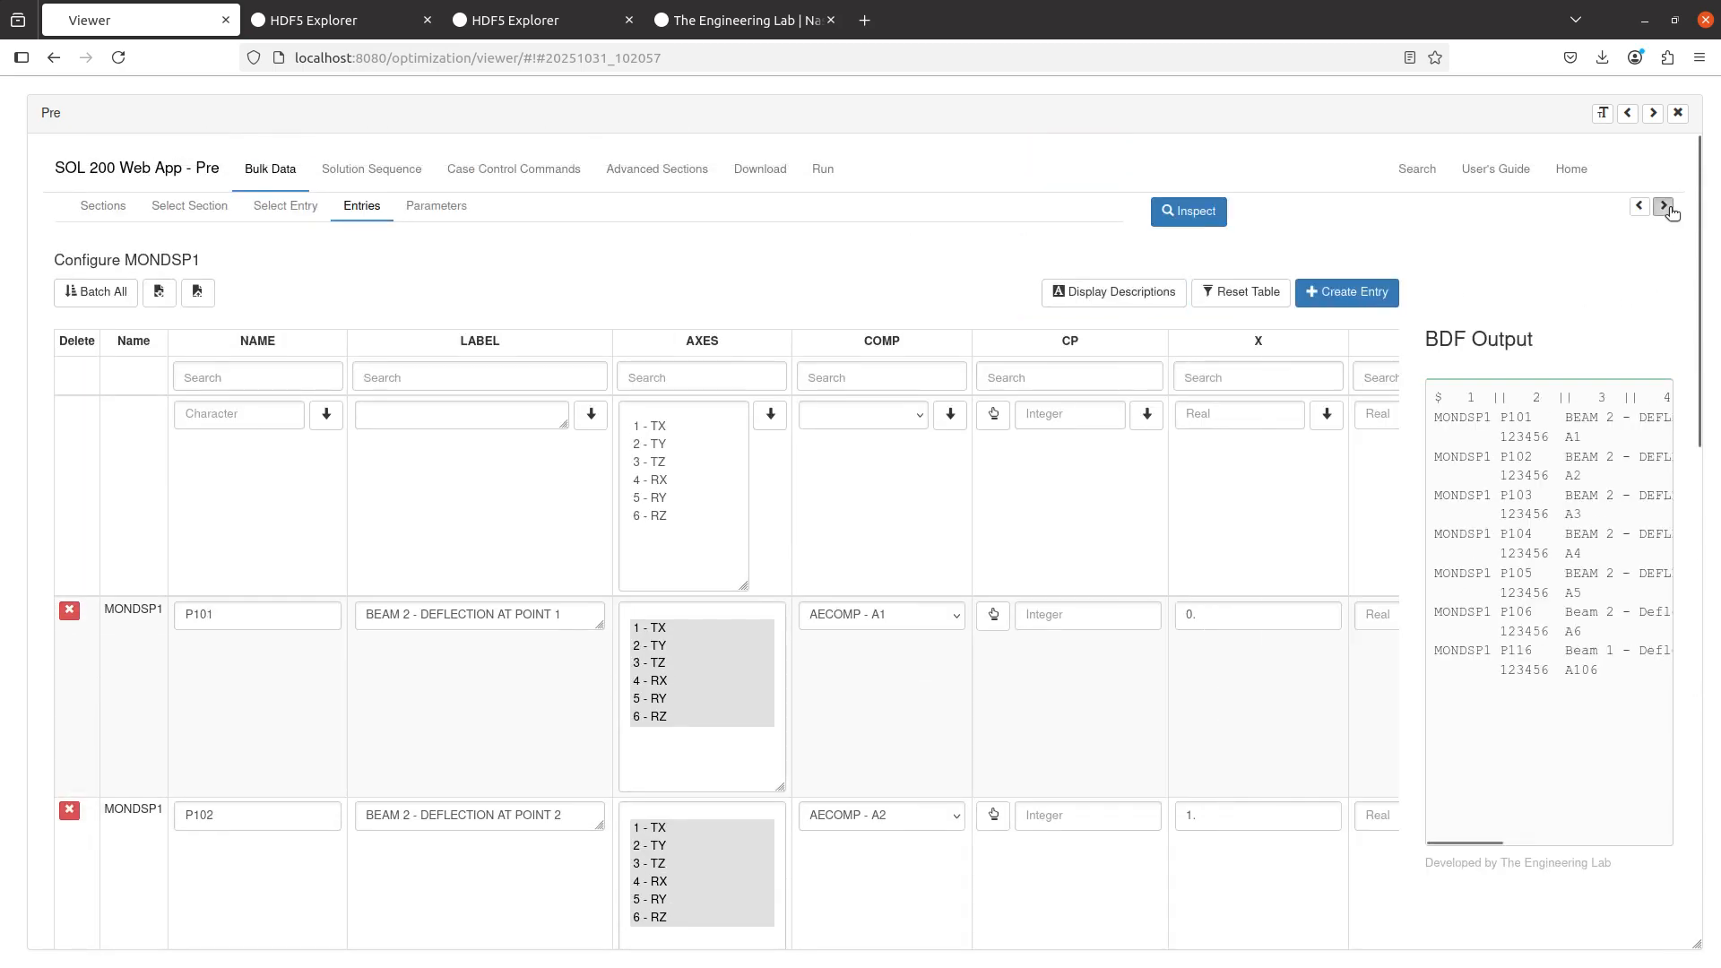
pyautogui.scroll(-10, 929, 546)
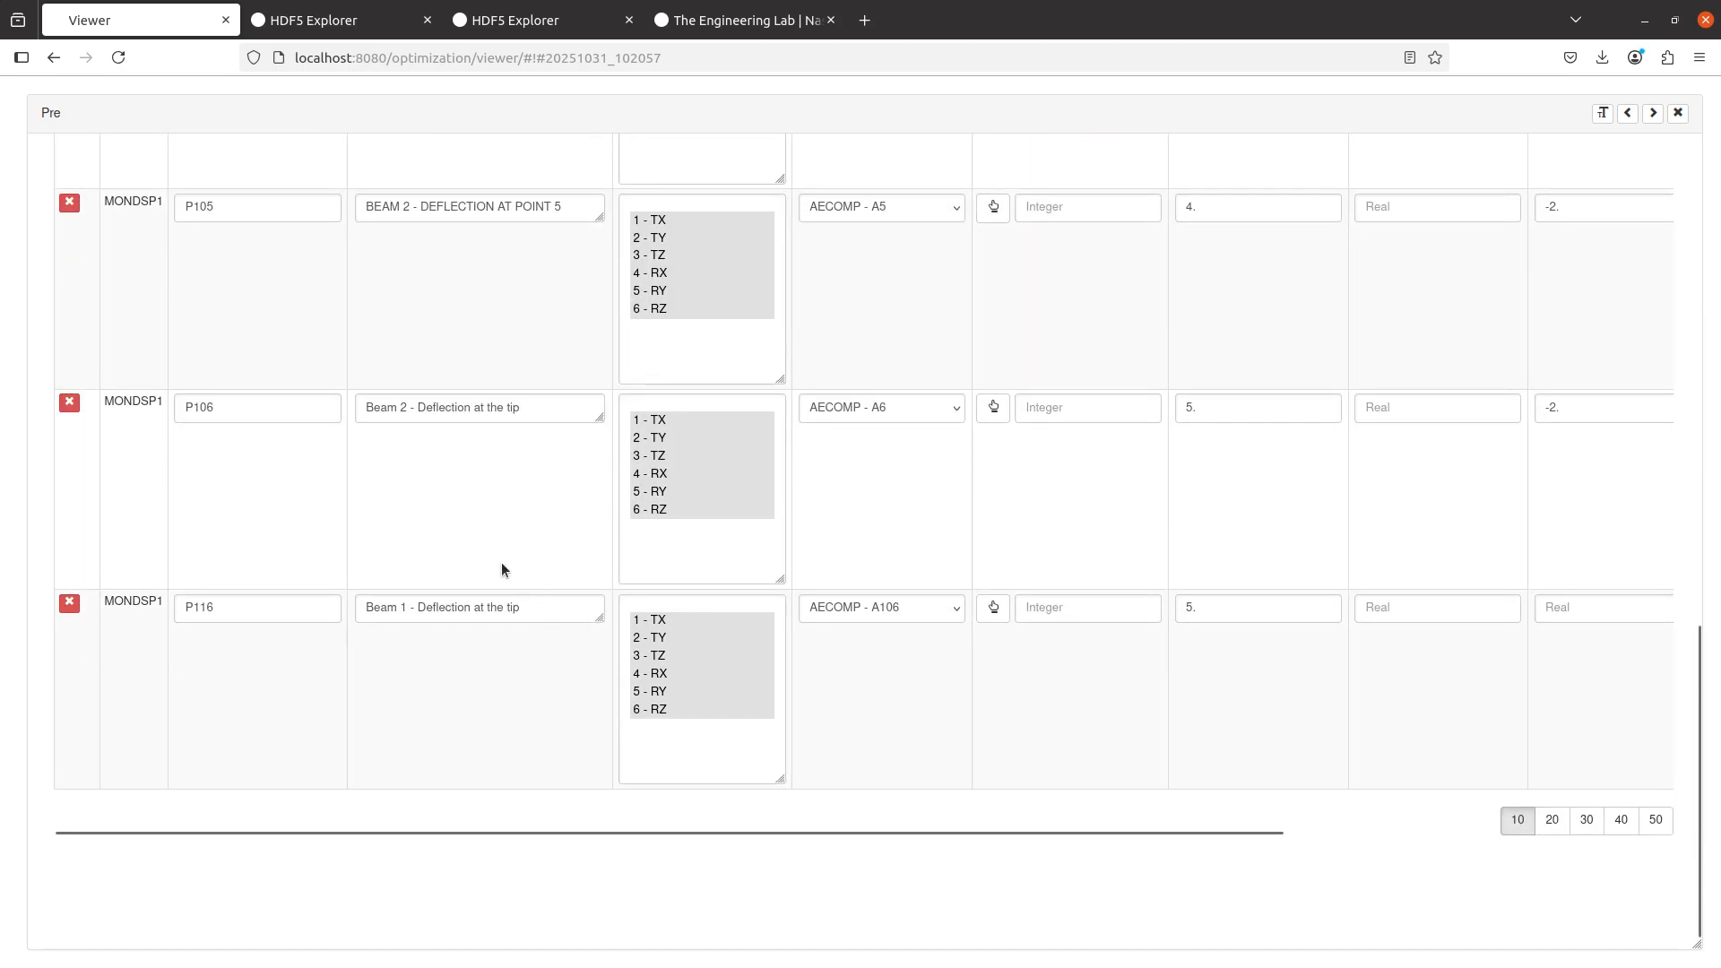
# - Narrow Pre to uncover the model and examine the end of the line beam and its coordinate axes up close
pyautogui.click(1653, 112)
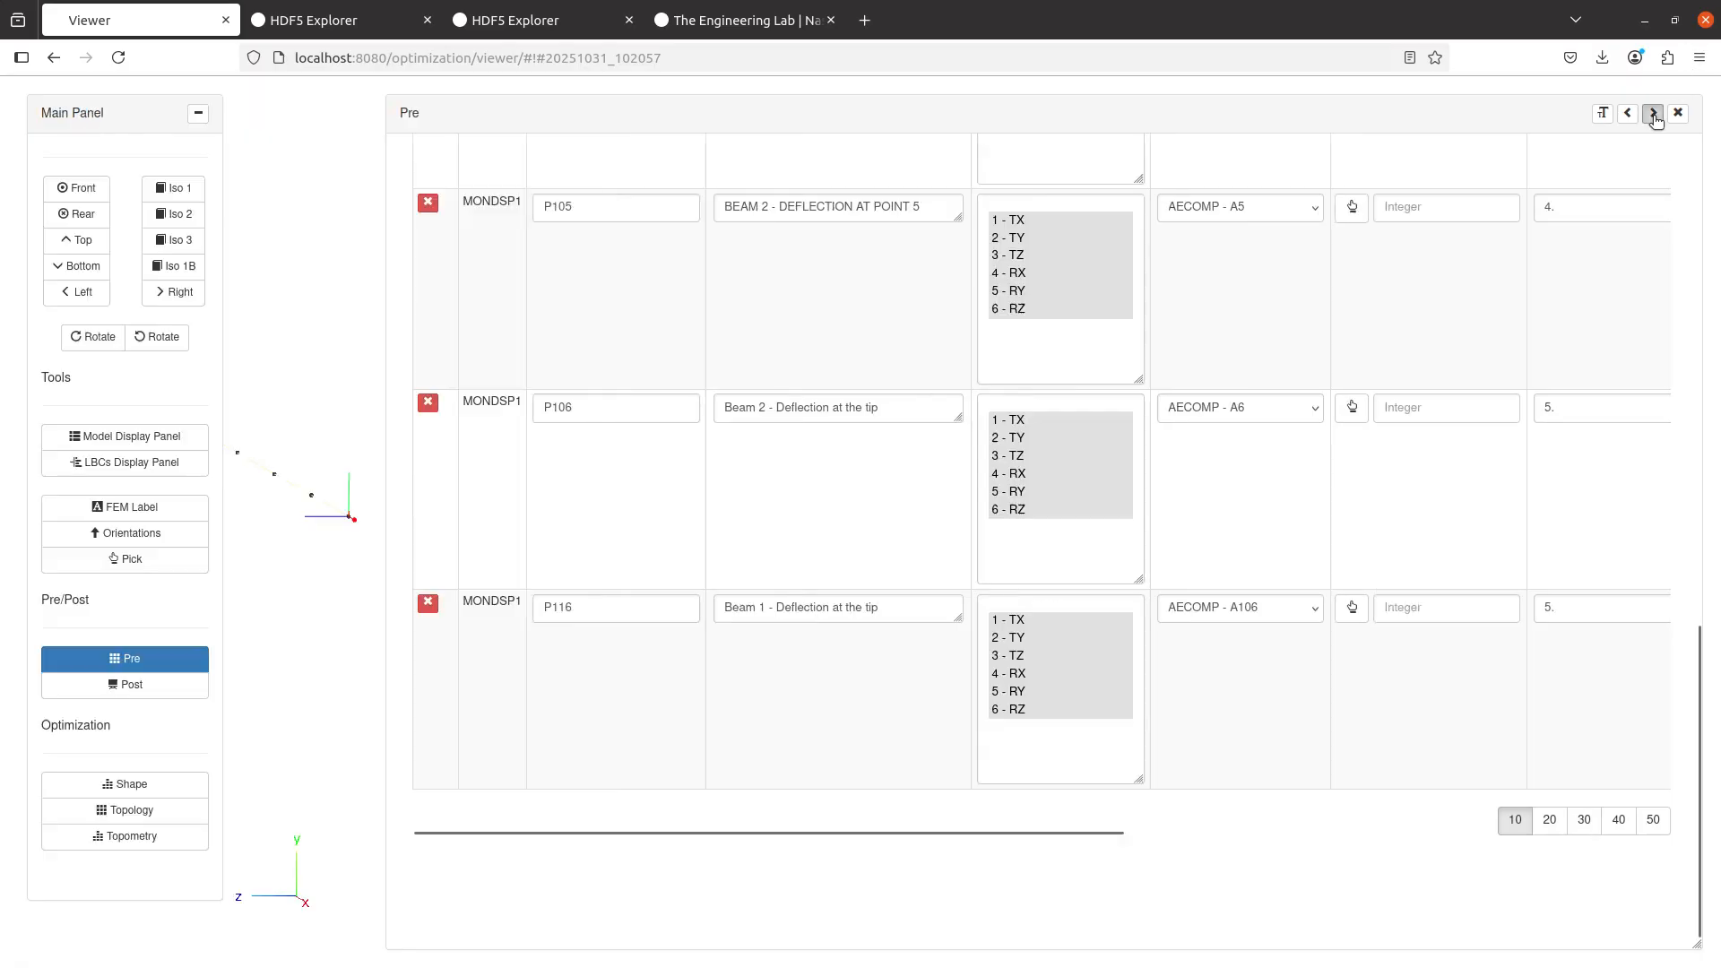
pyautogui.moveTo(774, 316); pyautogui.dragTo(778, 344)
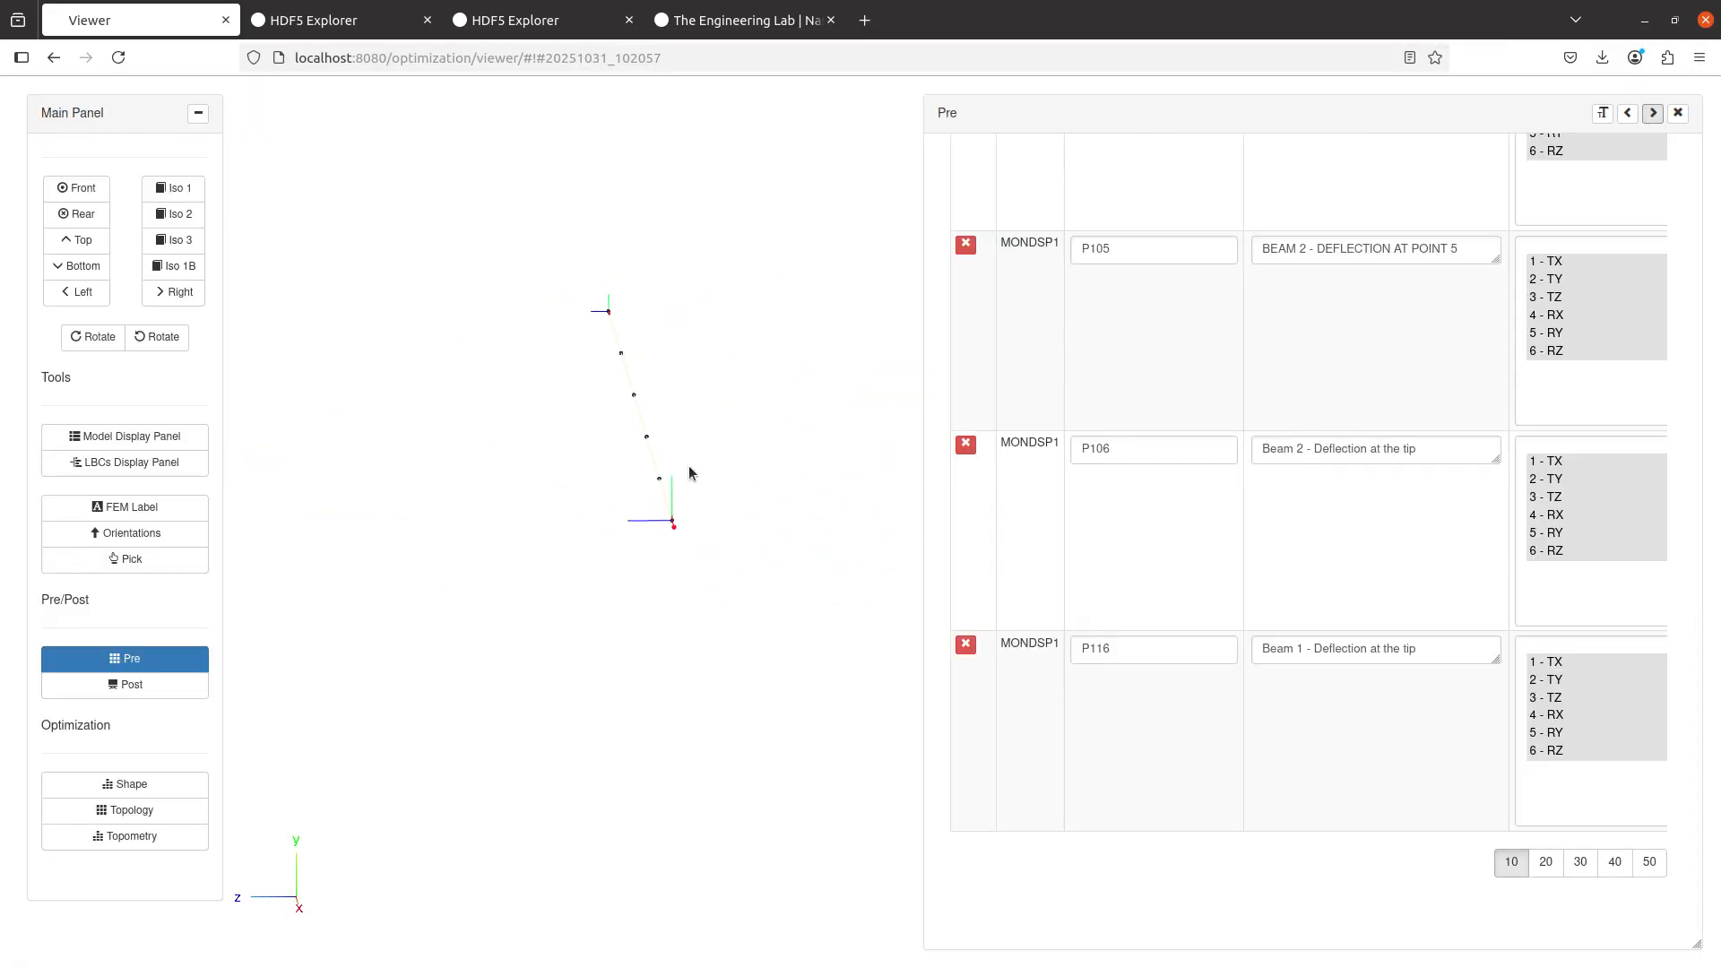
pyautogui.scroll(5, 684, 455)
pyautogui.moveTo(676, 438); pyautogui.dragTo(580, 434)
pyautogui.moveTo(857, 422)
pyautogui.mouseDown()
pyautogui.moveTo(711, 469)
pyautogui.moveTo(784, 576)
pyautogui.moveTo(706, 514)
pyautogui.moveTo(416, 512)
pyautogui.moveTo(116, 543)
pyautogui.mouseUp()
pyautogui.moveTo(703, 514)
pyautogui.mouseDown()
pyautogui.moveTo(514, 484)
pyautogui.moveTo(665, 556)
pyautogui.moveTo(726, 460)
pyautogui.moveTo(601, 556)
pyautogui.moveTo(679, 531)
pyautogui.mouseUp()
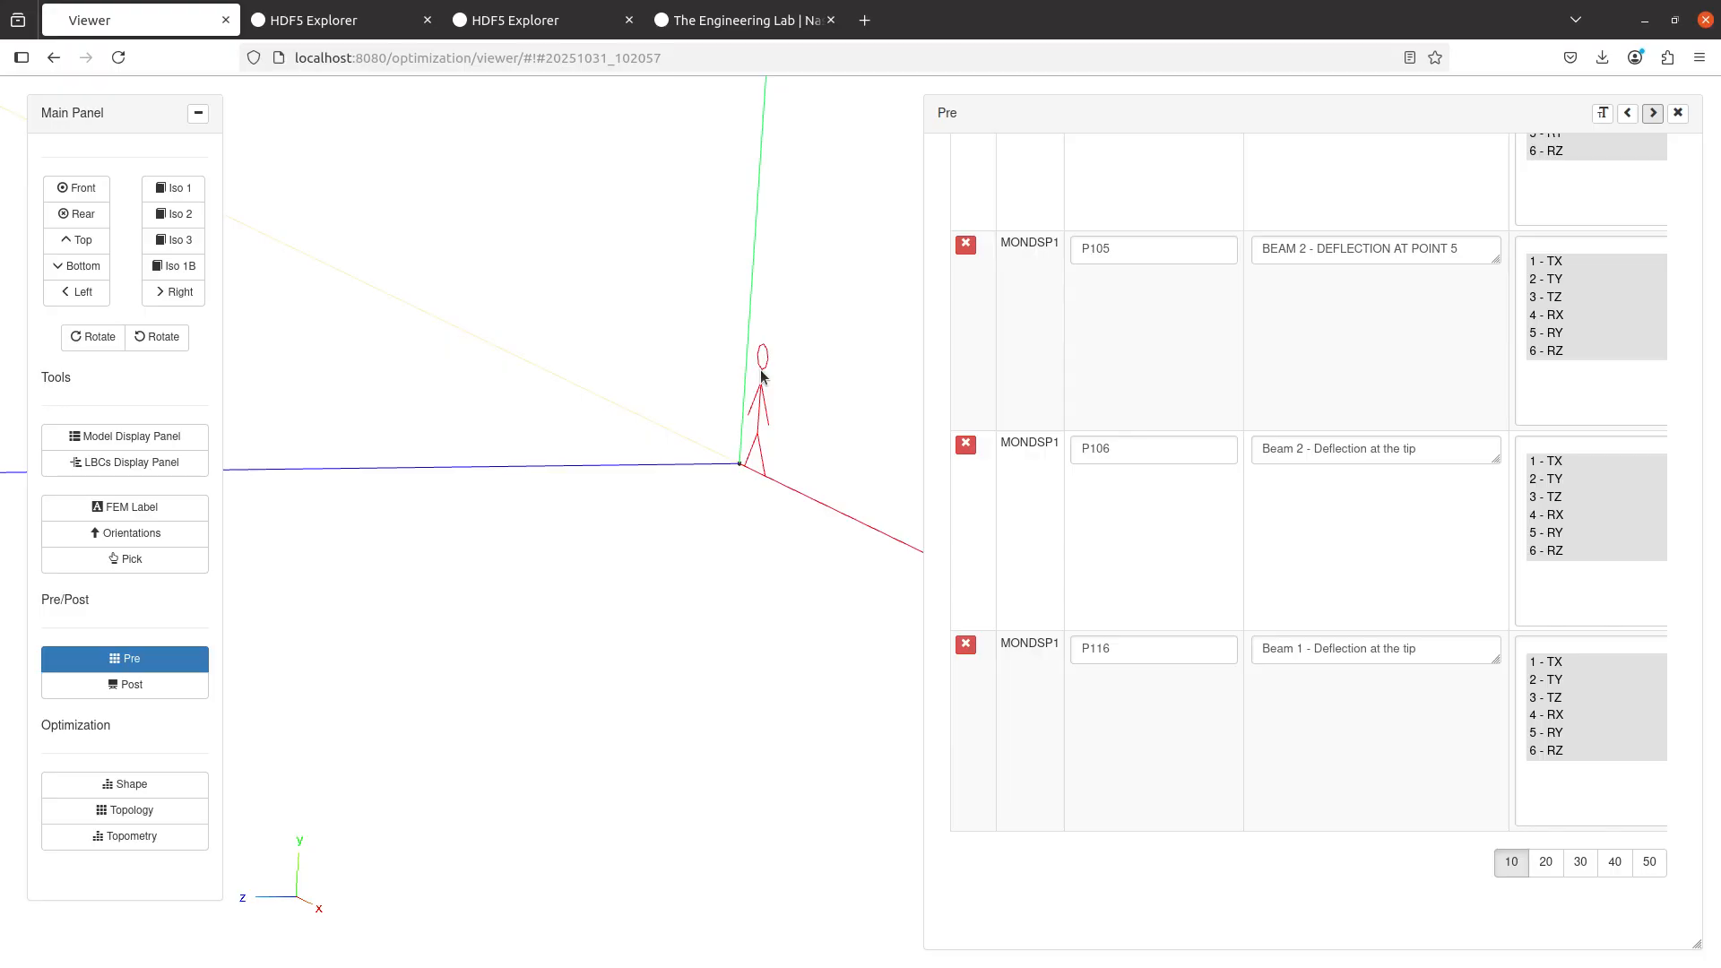
pyautogui.moveTo(759, 371); pyautogui.dragTo(658, 493)
pyautogui.scroll(-5, 658, 493)
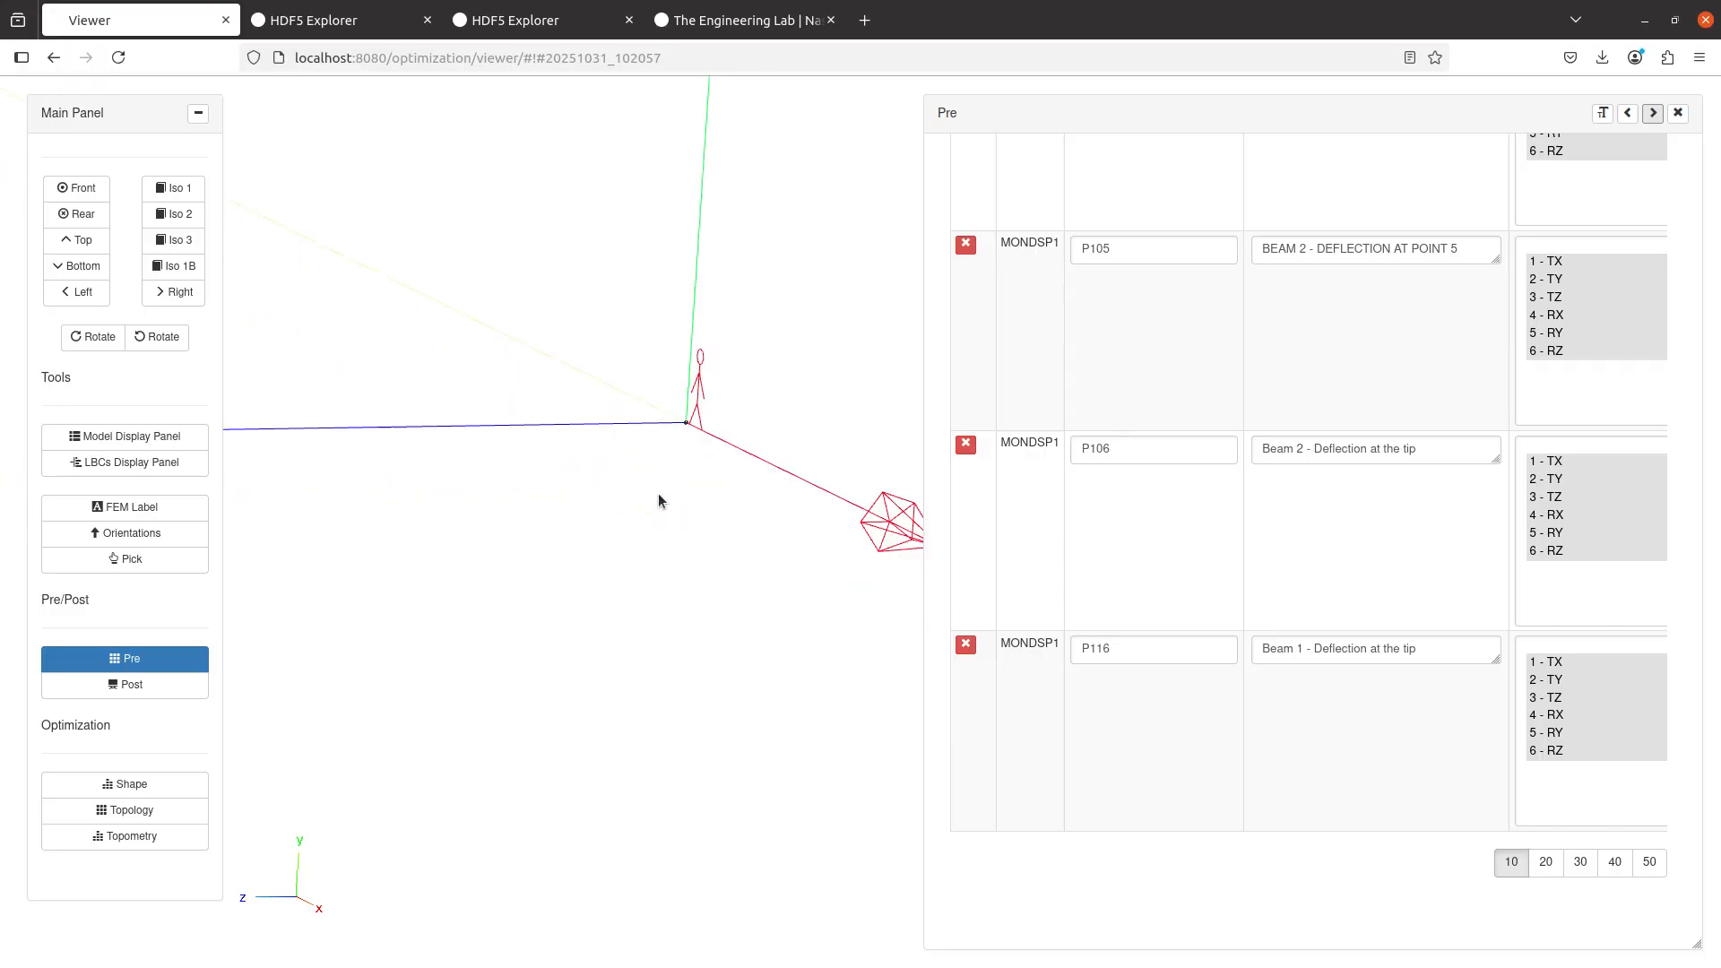
pyautogui.moveTo(717, 434); pyautogui.dragTo(610, 712)
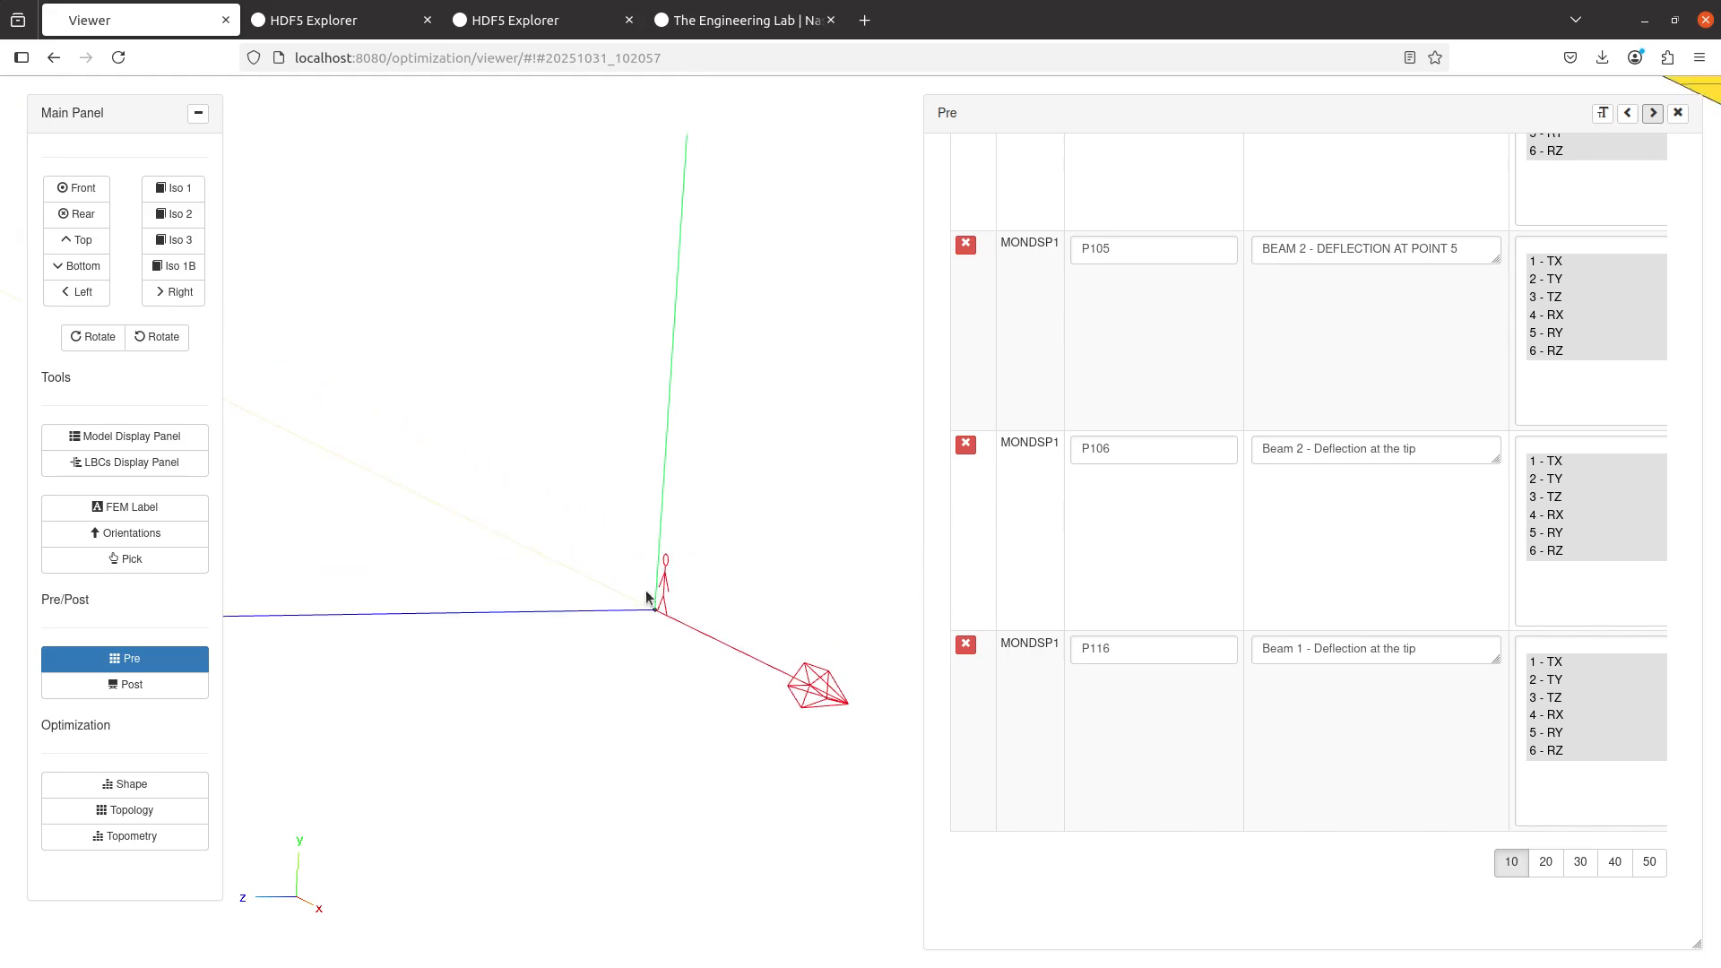
# - Display the field descriptions in the MONDSP1 table and read the one for the CD field
pyautogui.scroll(-3, 645, 596)
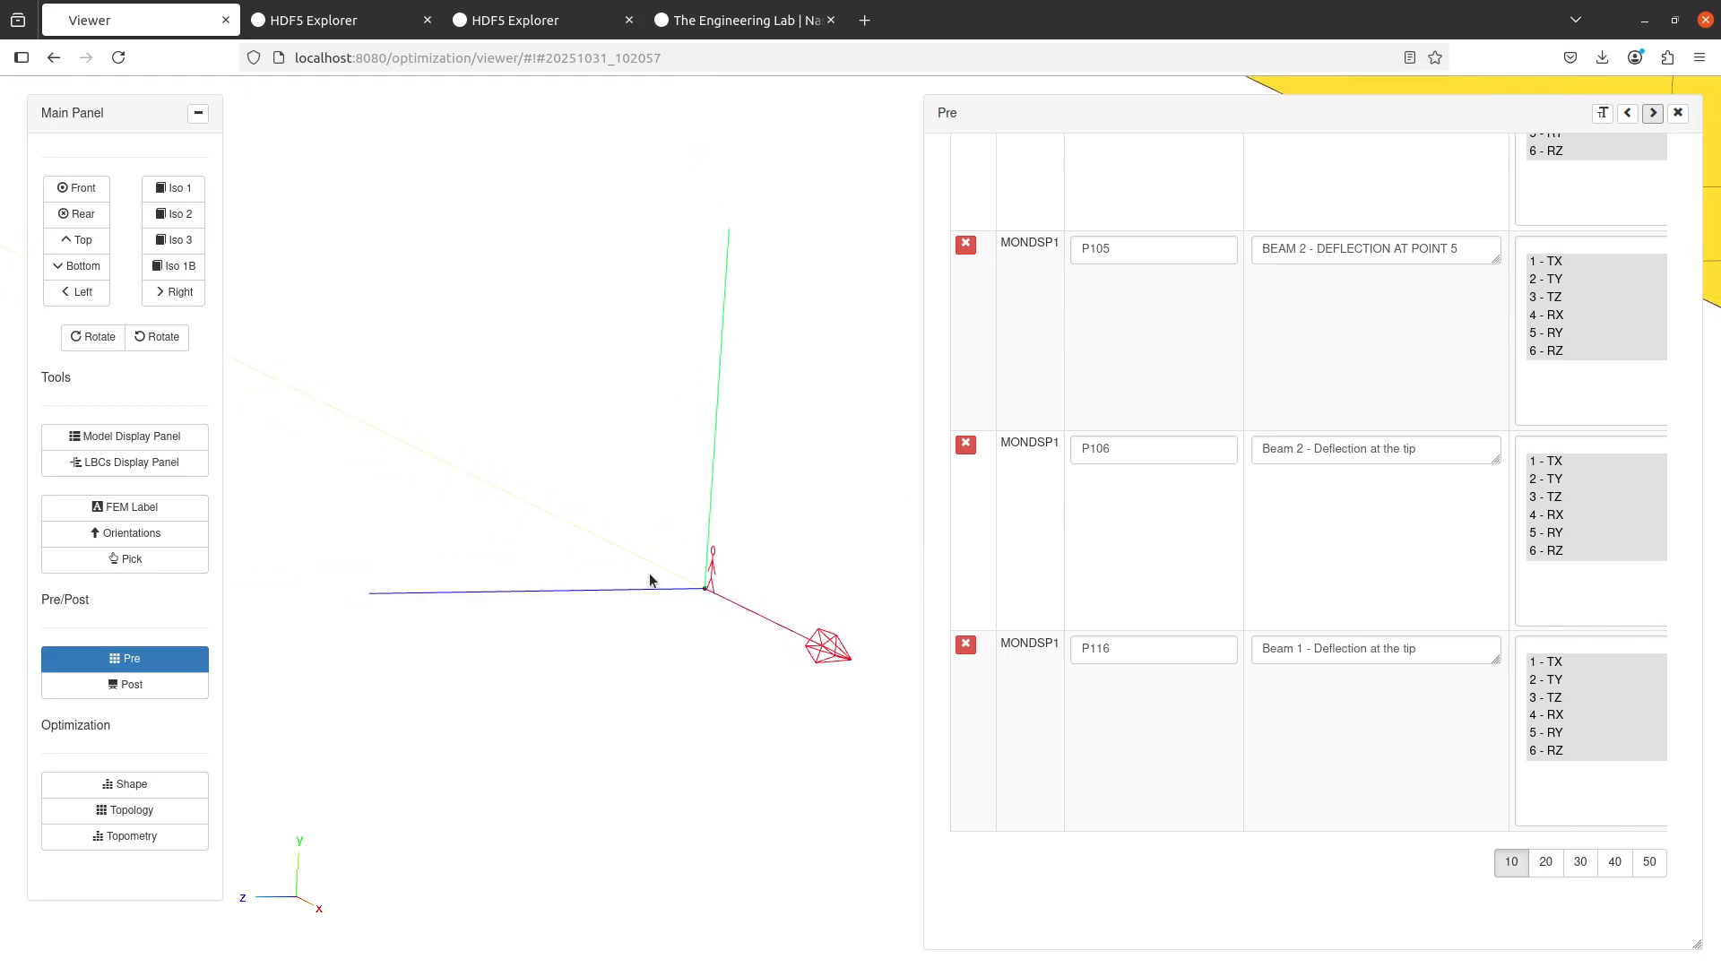
pyautogui.hscroll(5, 1305, 614)
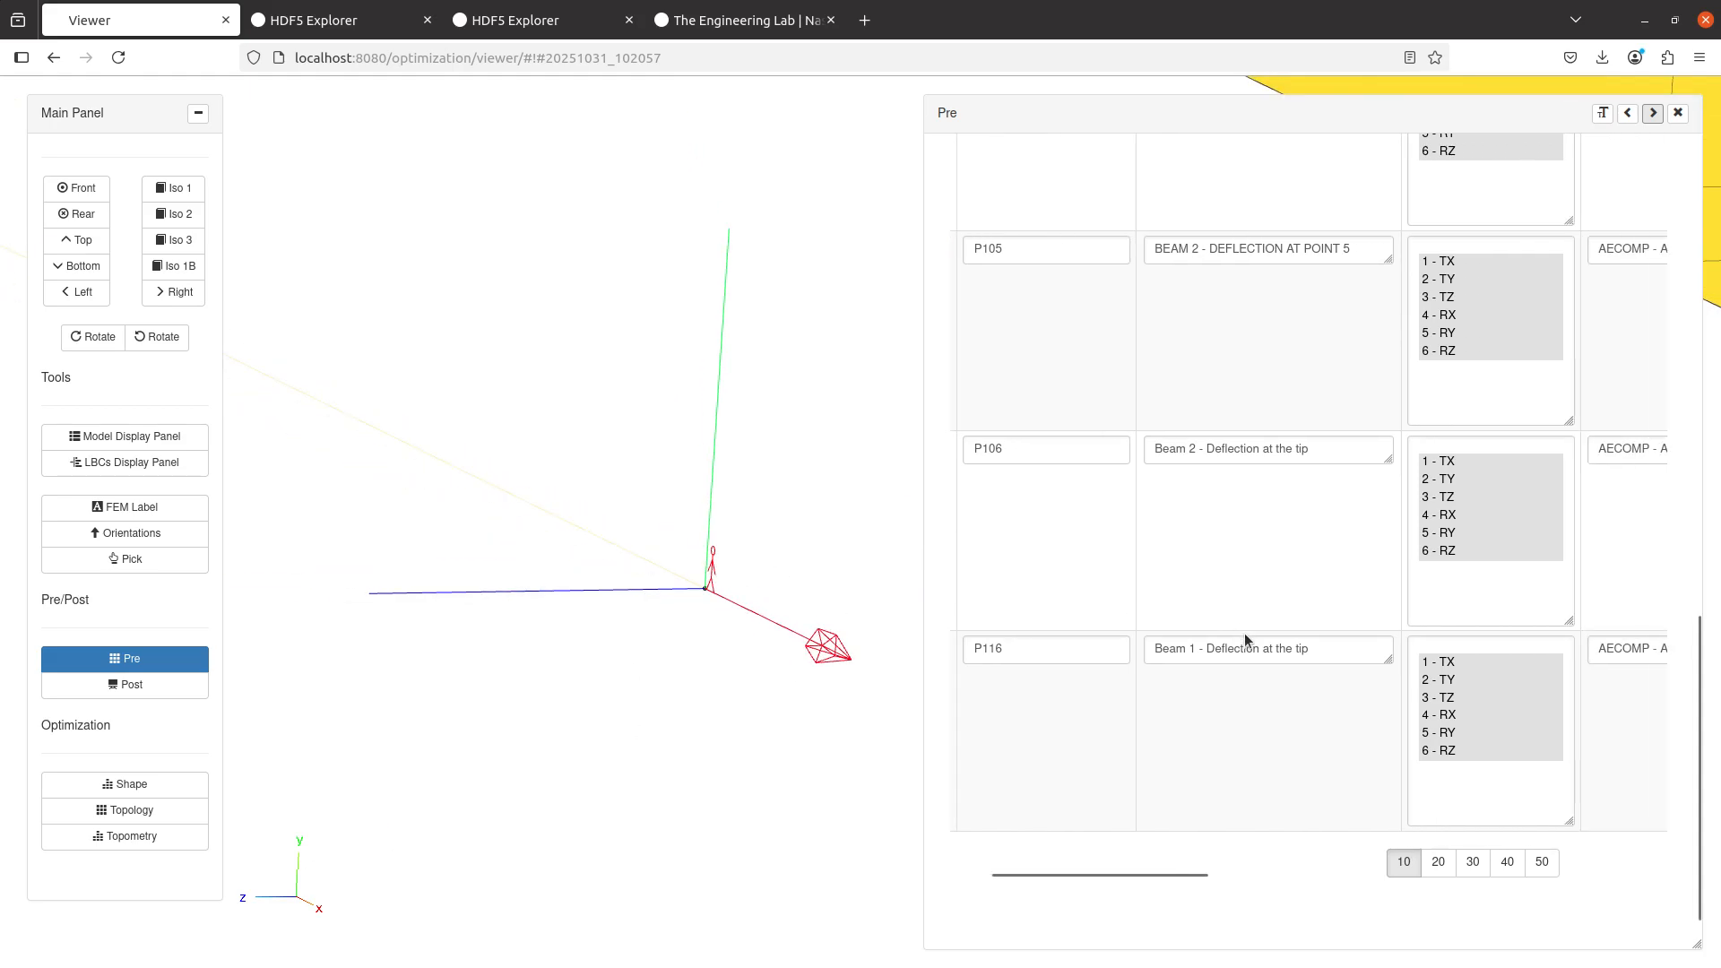
pyautogui.moveTo(1117, 864); pyautogui.dragTo(1548, 838)
pyautogui.scroll(-1, 1409, 755)
pyautogui.scroll(5, 1409, 755)
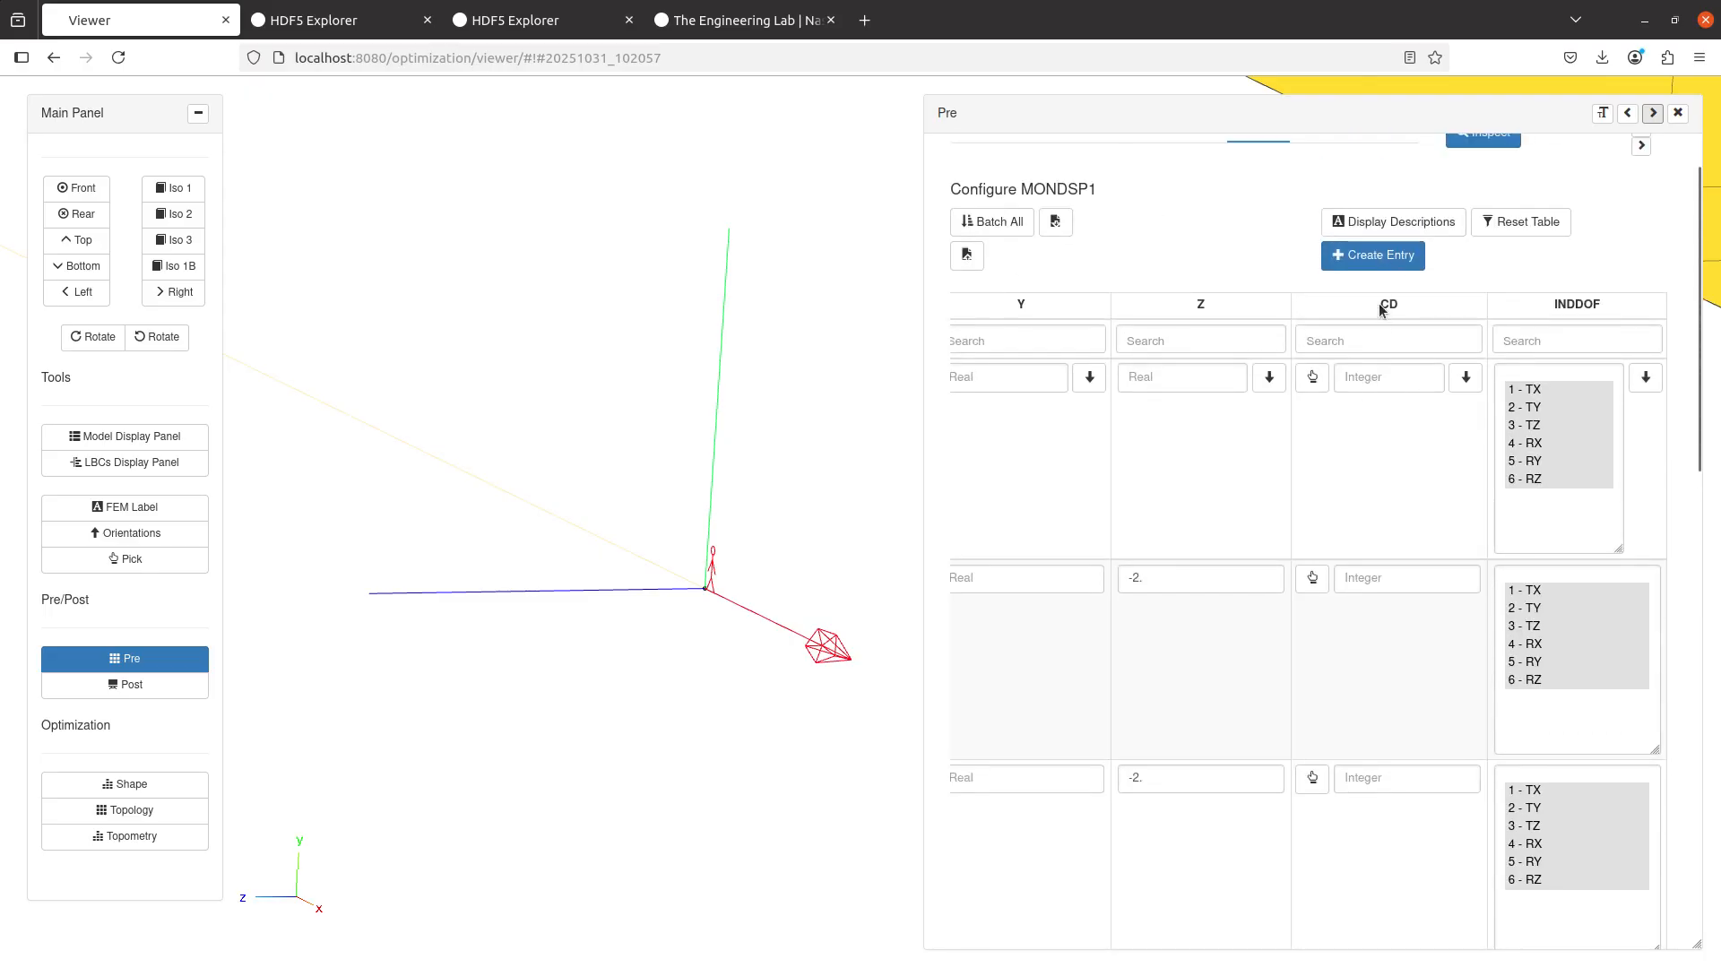
pyautogui.click(1394, 223)
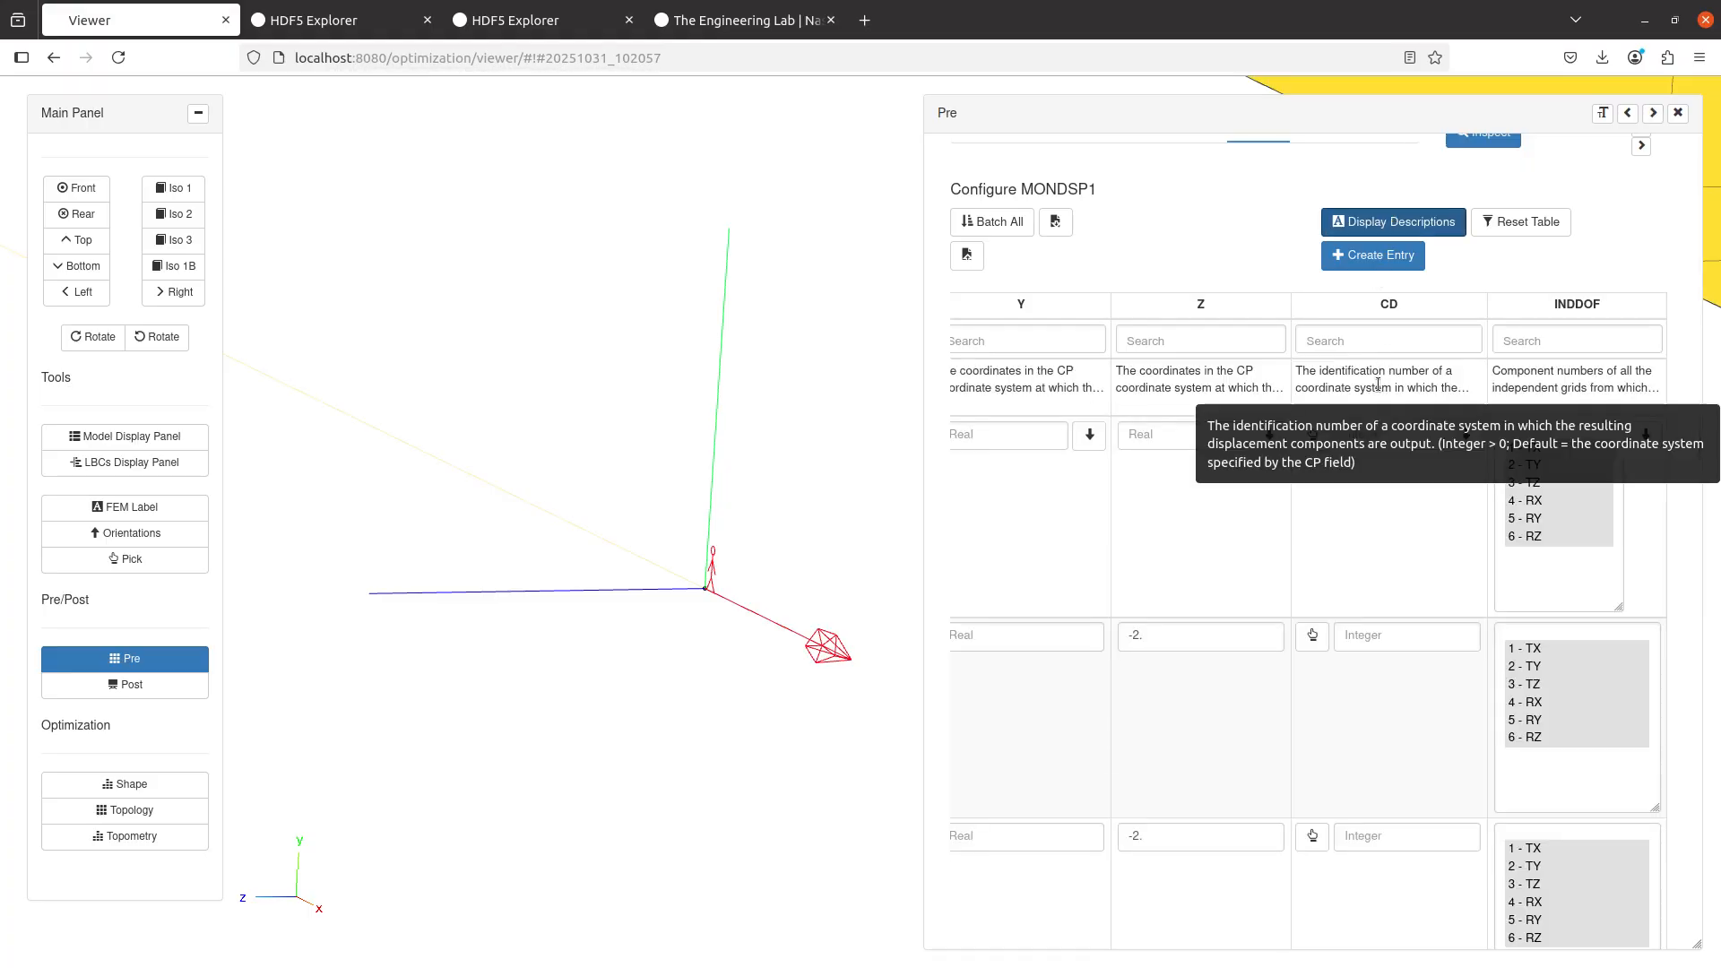
pyautogui.scroll(-5, 1381, 386)
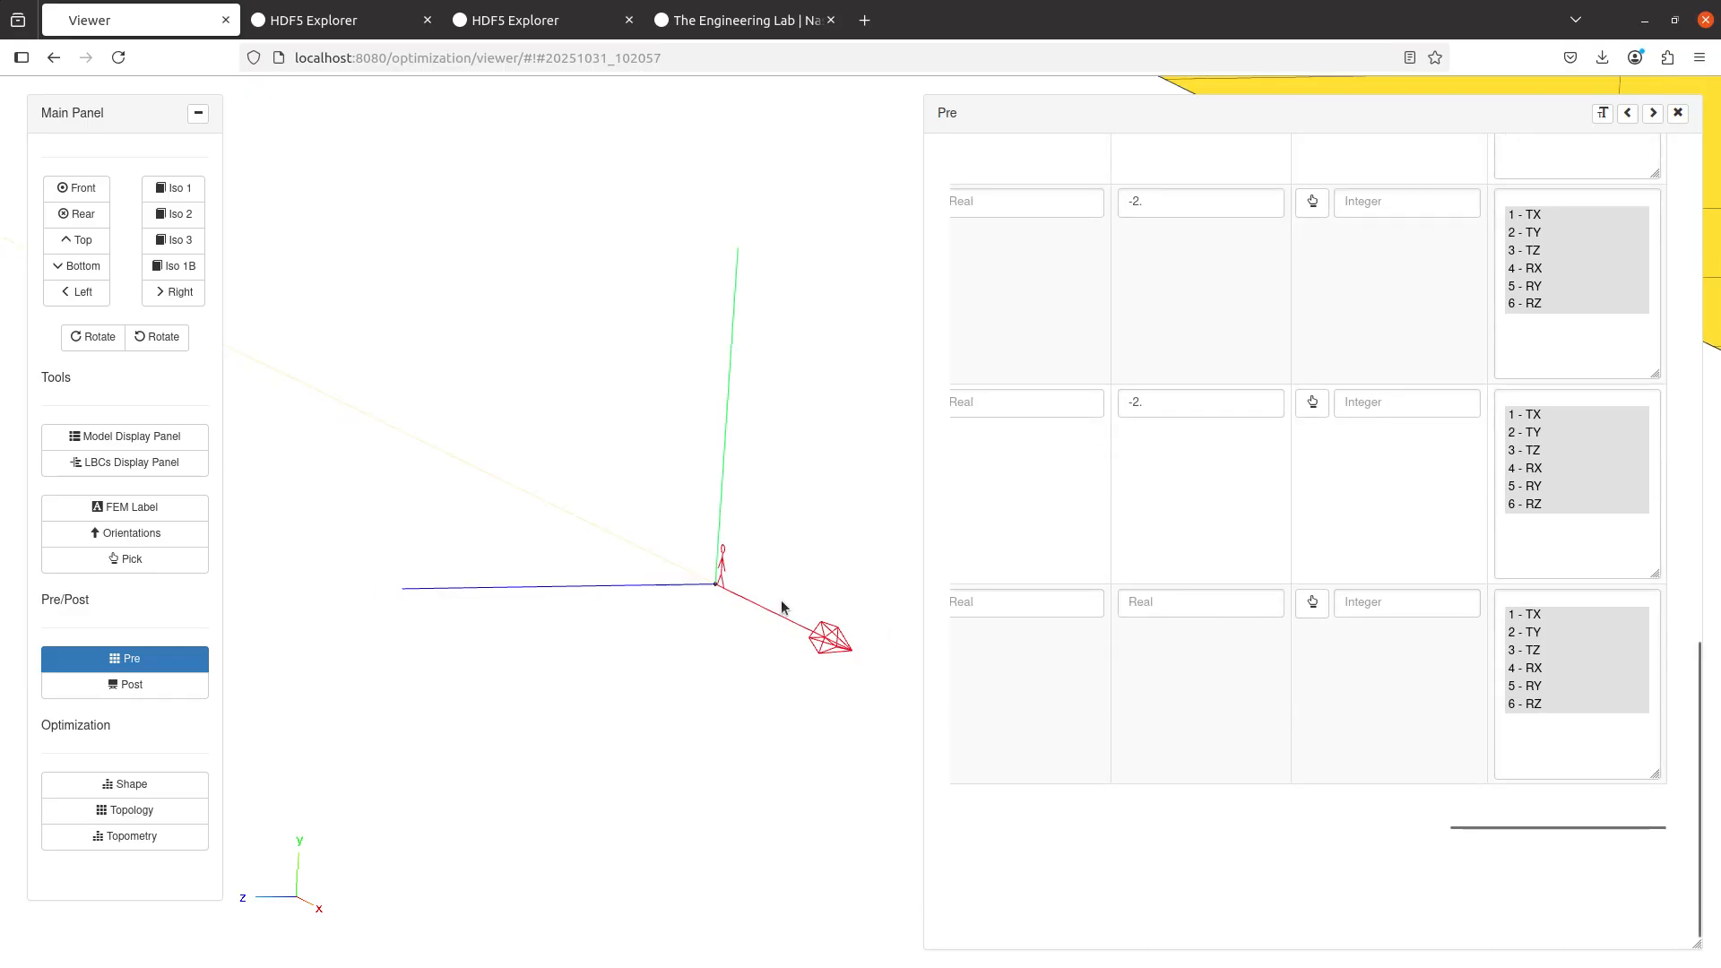
# - Examine the model beyond the line beam to locate the separate, differently oriented coordinate system
pyautogui.scroll(-2, 781, 602)
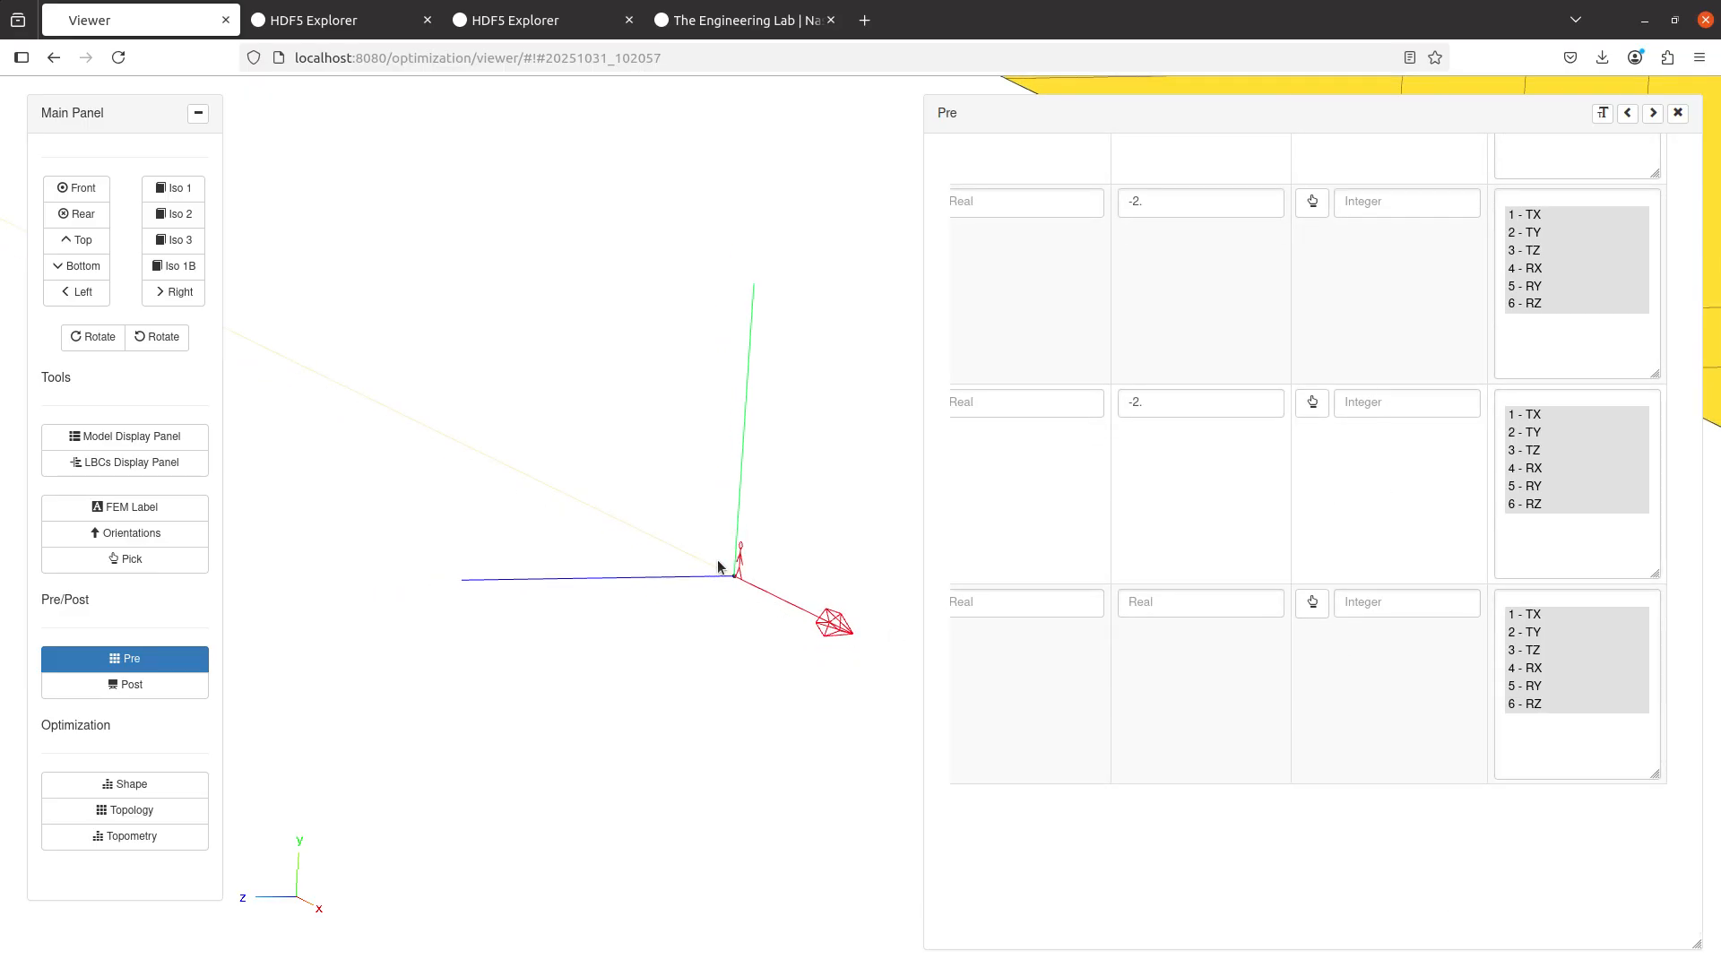
pyautogui.scroll(-5, 719, 564)
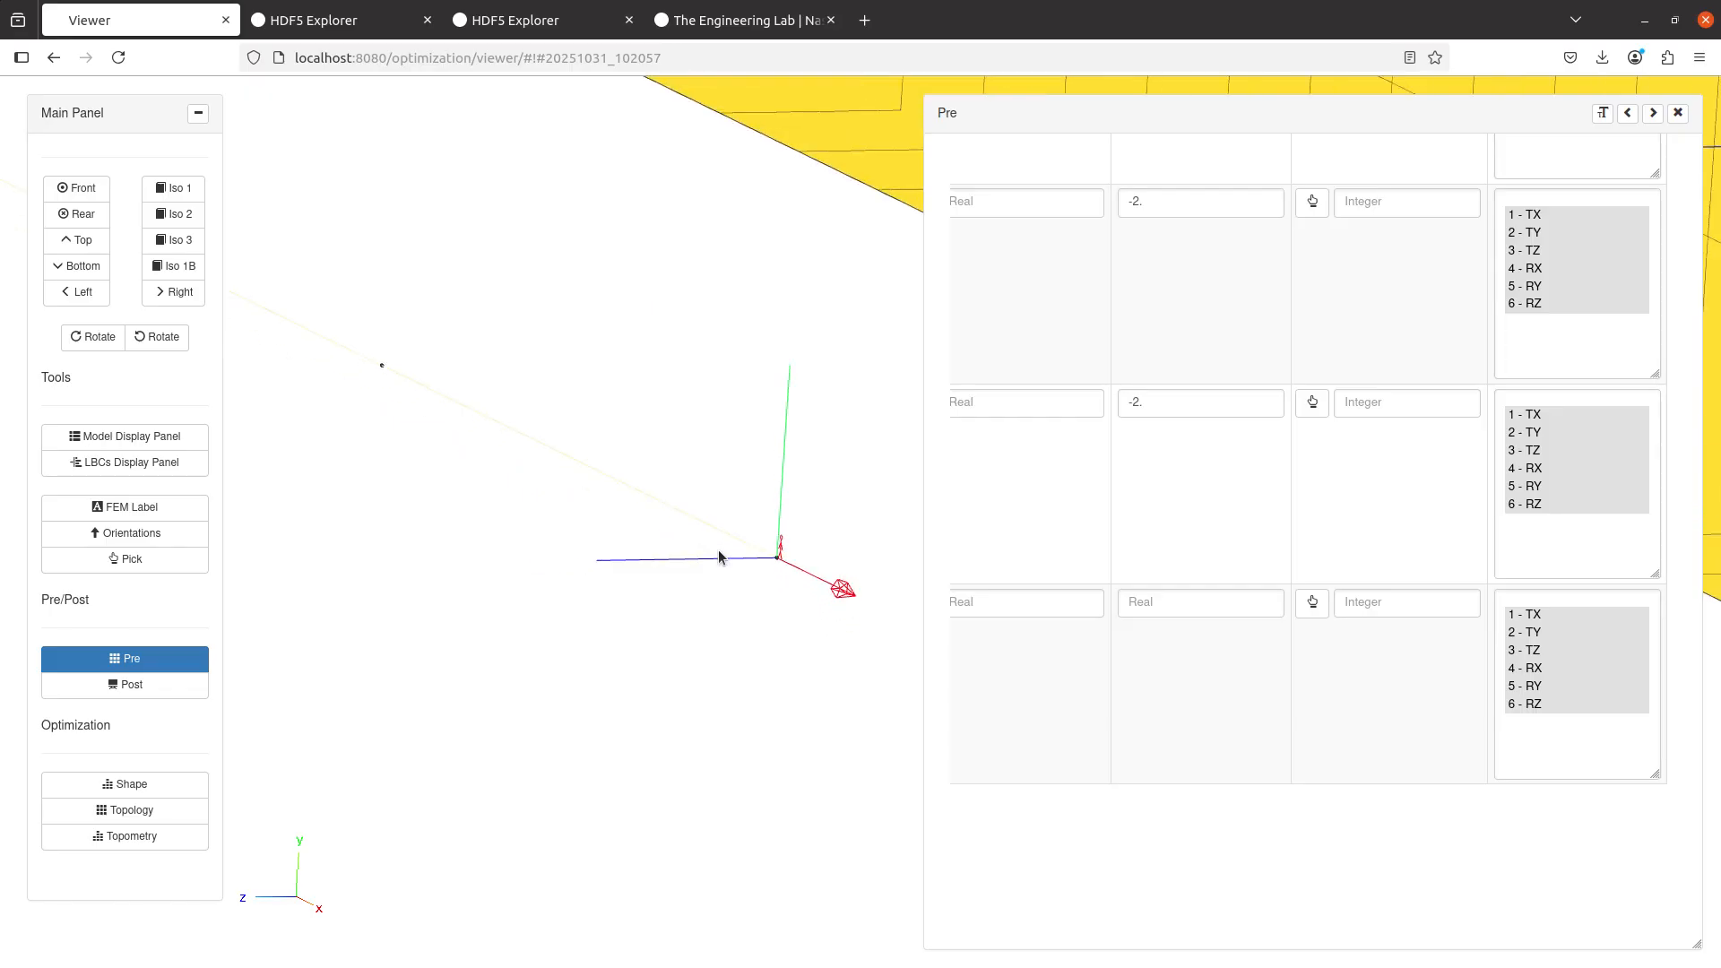
pyautogui.moveTo(726, 434); pyautogui.dragTo(438, 498)
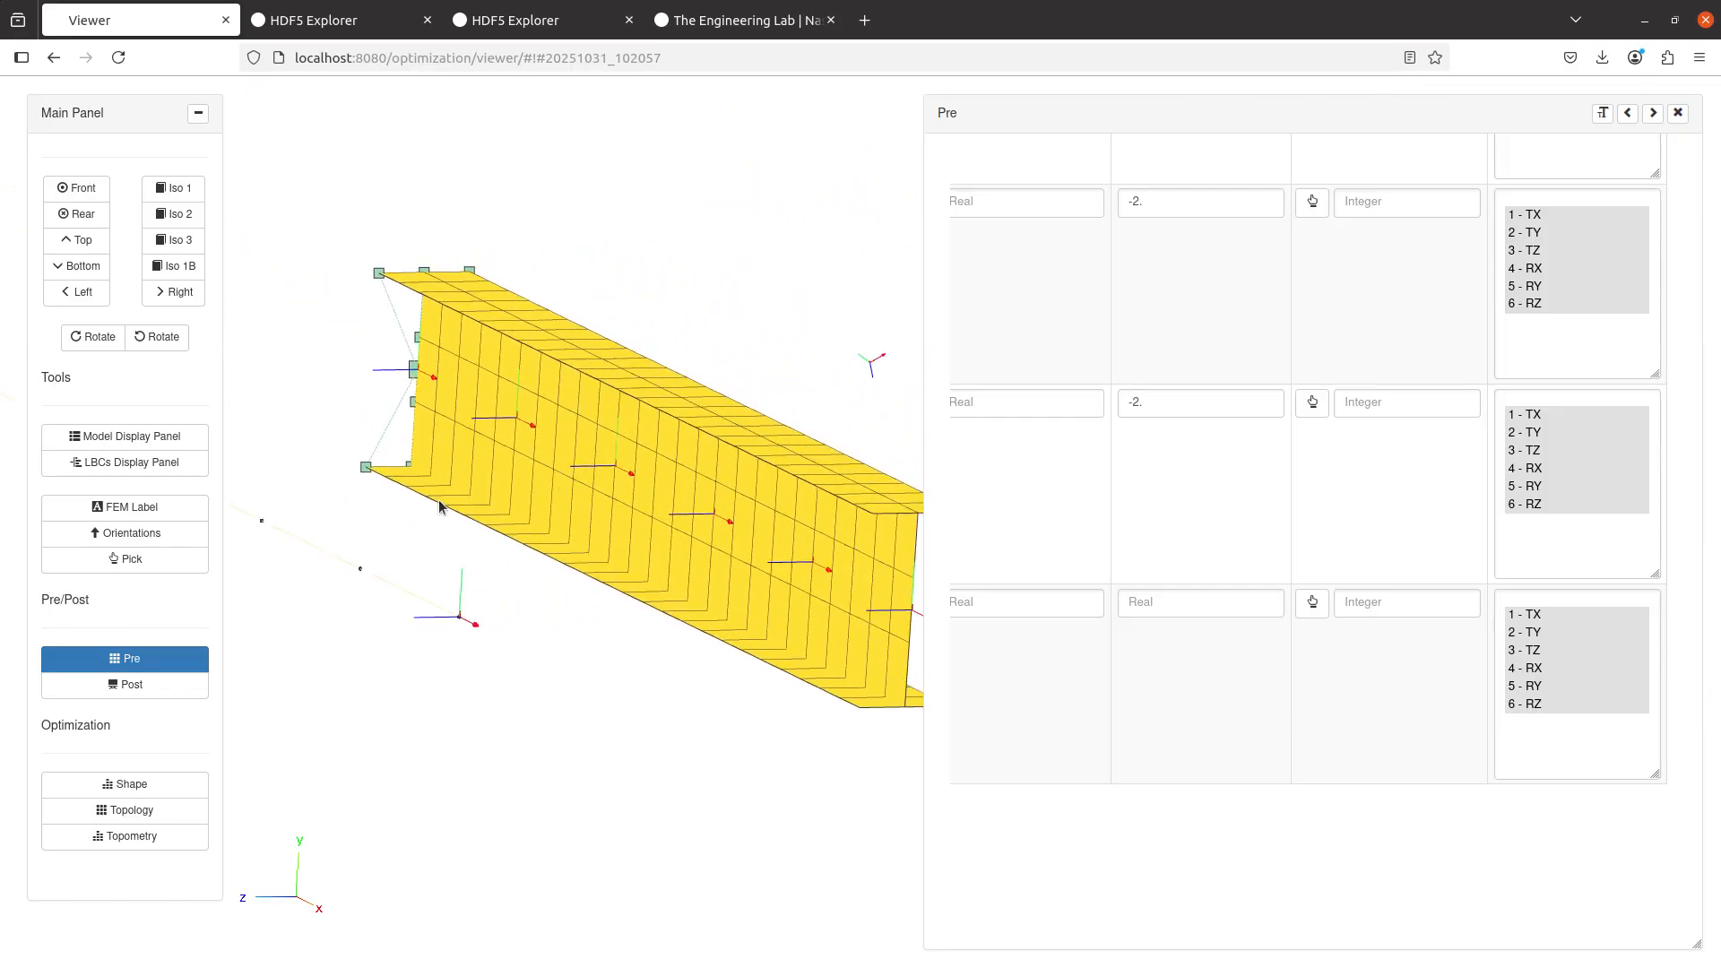
pyautogui.moveTo(622, 402); pyautogui.dragTo(642, 403)
pyautogui.moveTo(787, 439); pyautogui.dragTo(757, 635)
pyautogui.scroll(5, 755, 633)
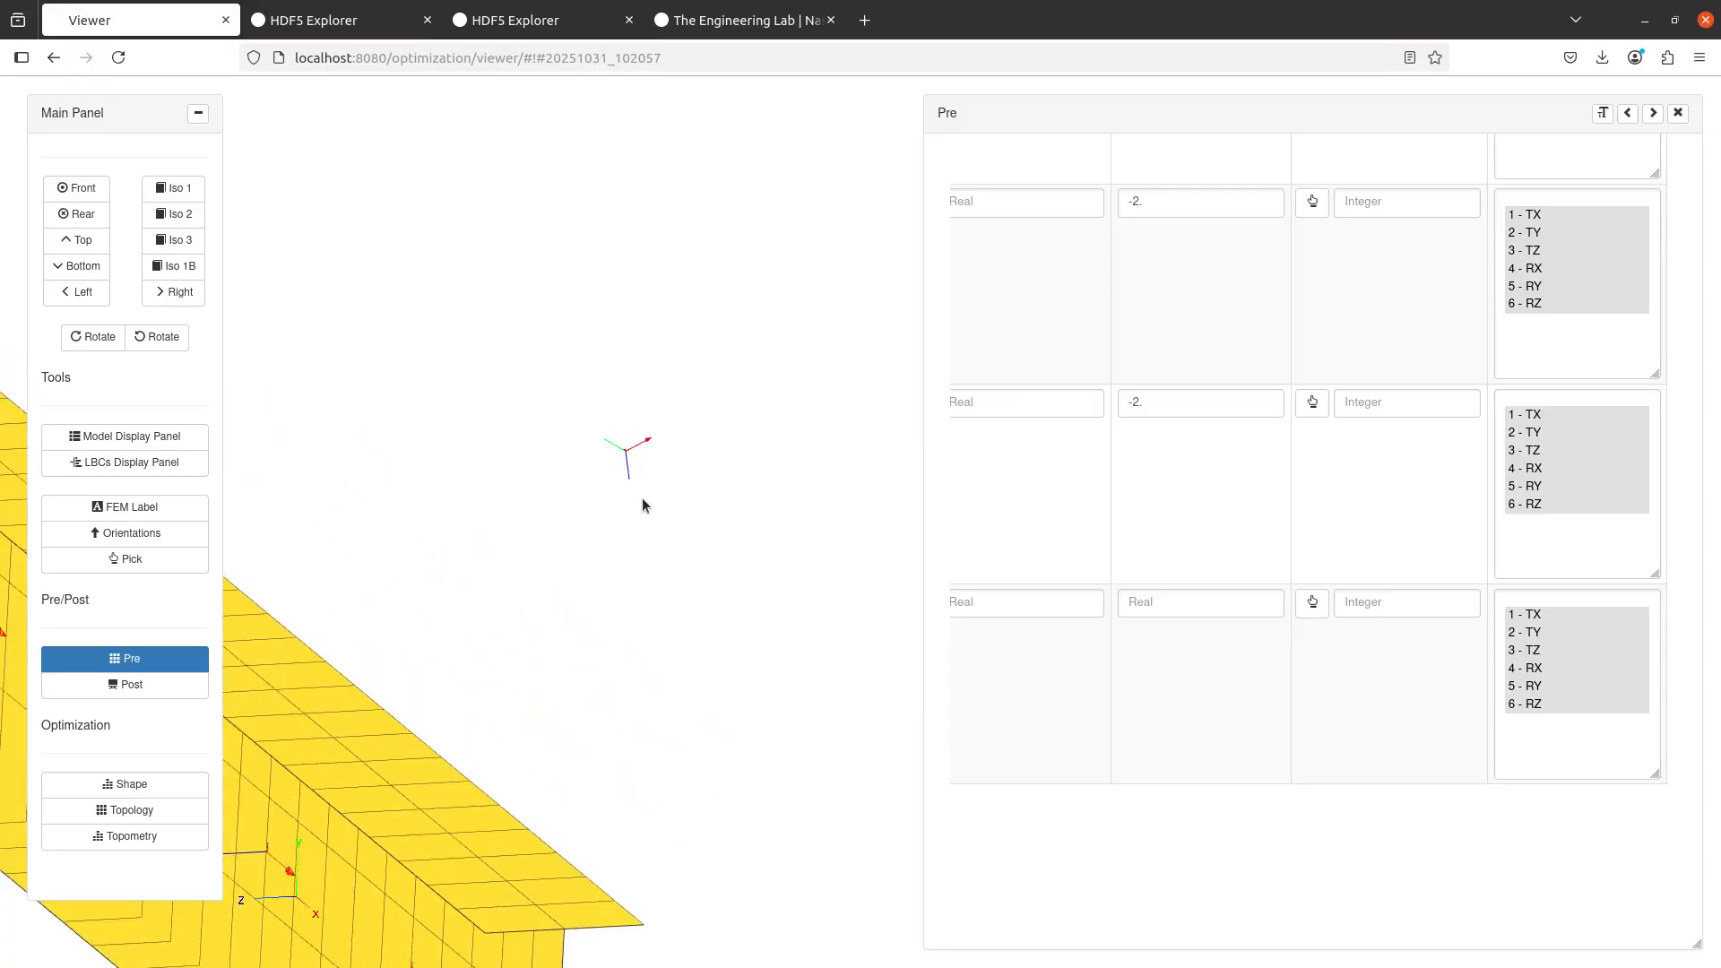
pyautogui.moveTo(641, 498); pyautogui.dragTo(702, 543)
pyautogui.scroll(5, 703, 545)
# - Identify the separate coordinate system by temporarily showing the label of CORD2R 1, and hide the label again
pyautogui.click(184, 436)
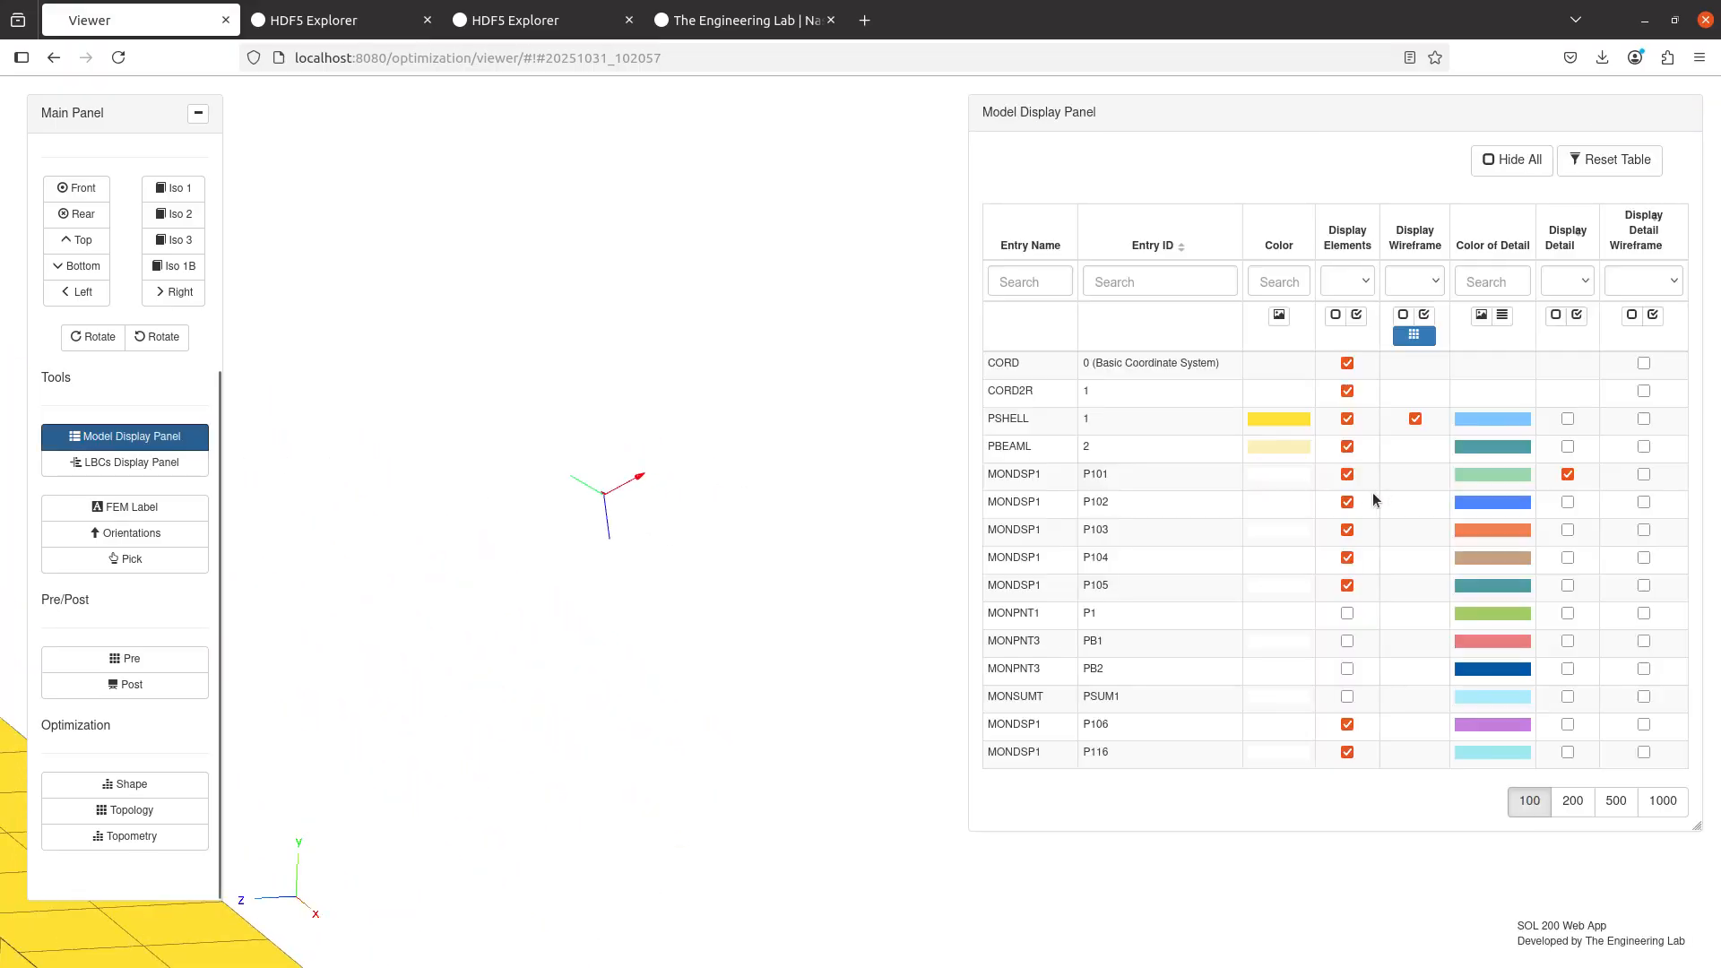
pyautogui.click(1643, 391)
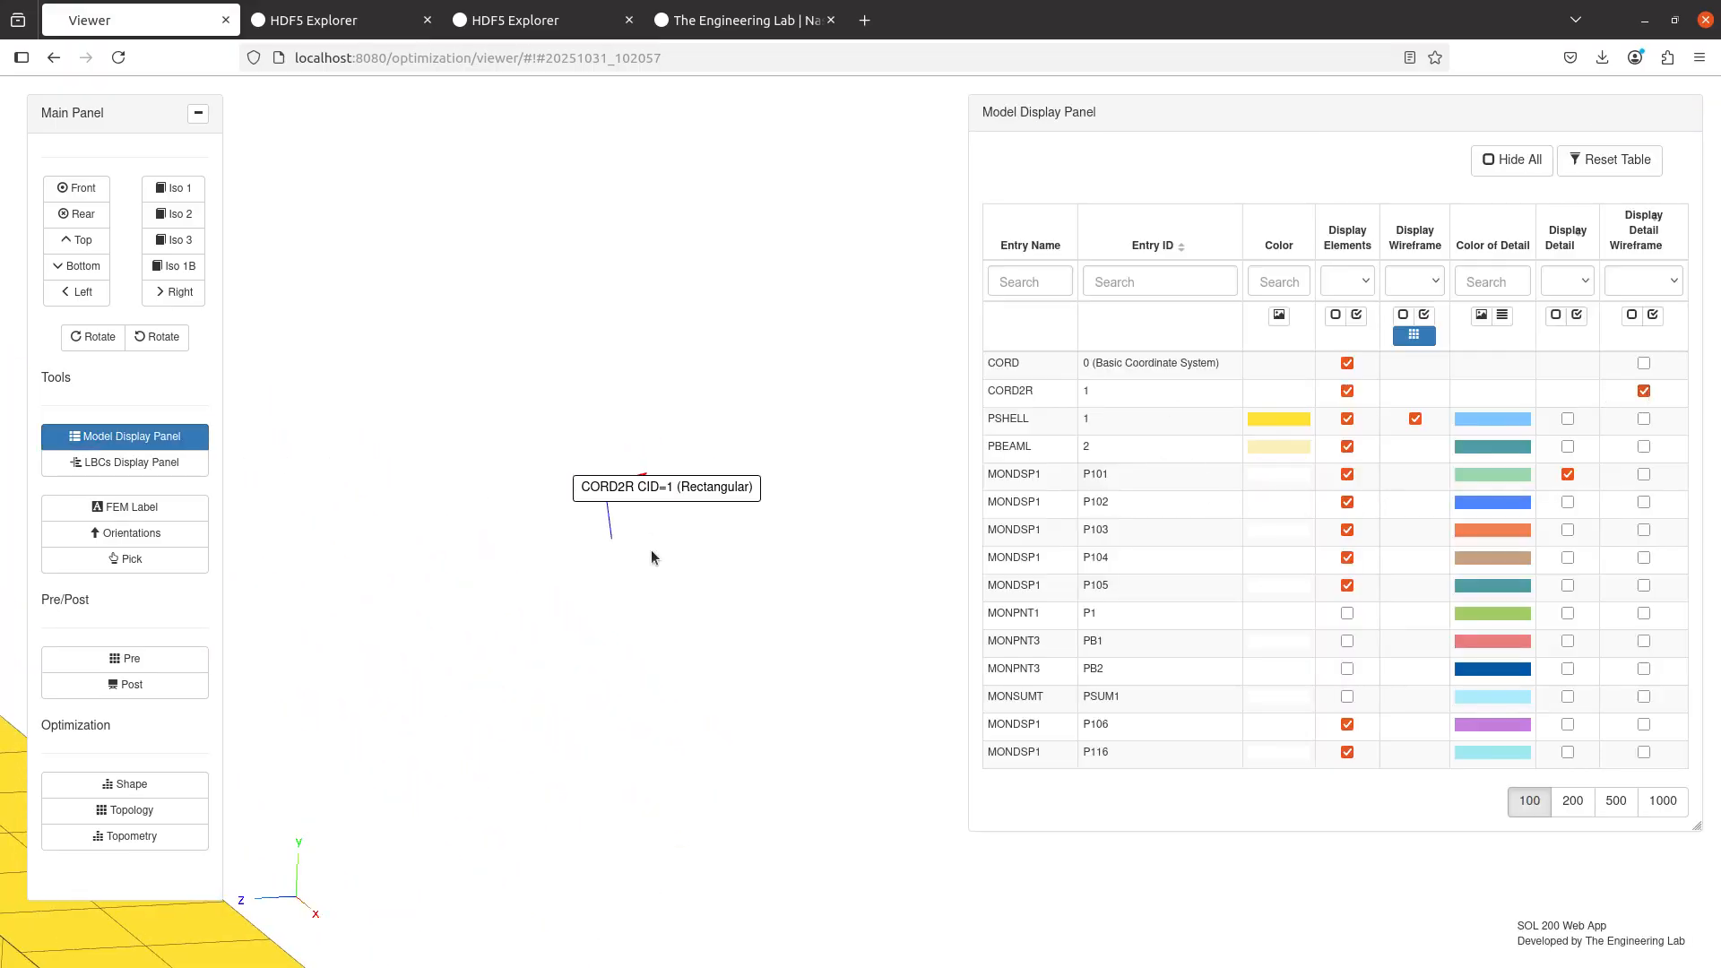
pyautogui.moveTo(651, 550); pyautogui.dragTo(760, 542)
pyautogui.click(1643, 391)
pyautogui.scroll(5, 760, 542)
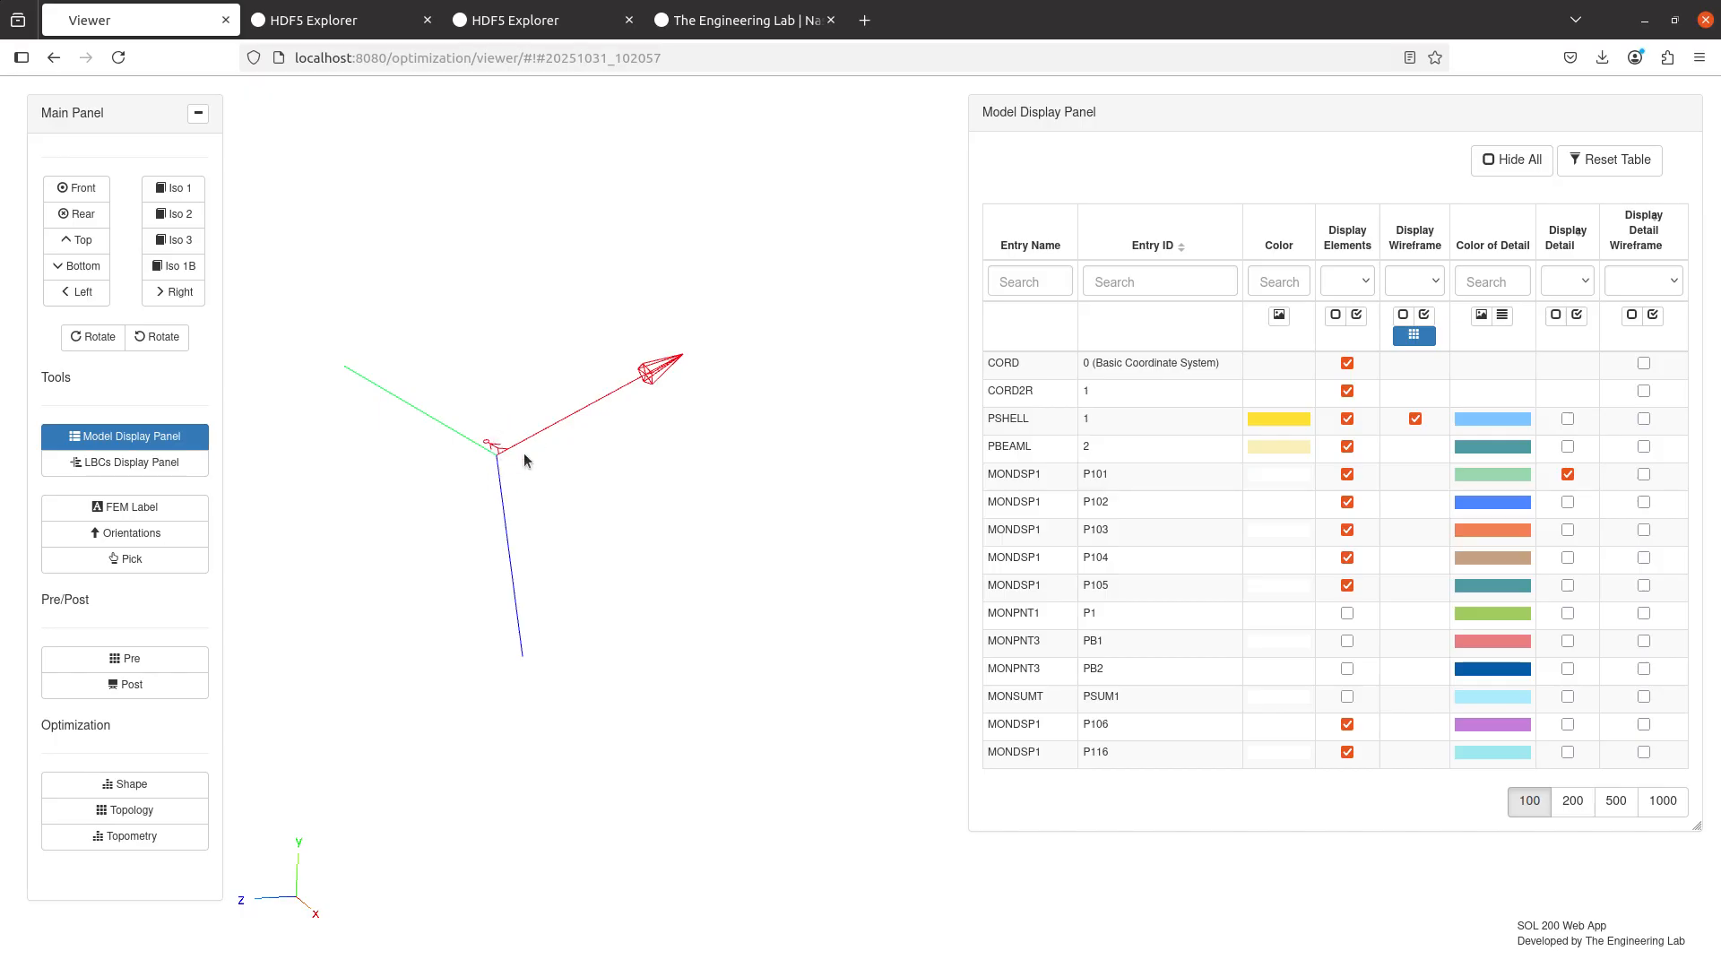
# - Return to Pre and set the CD field of MONDSP1 P116 to coordinate system 1 by picking it in the model
pyautogui.click(148, 660)
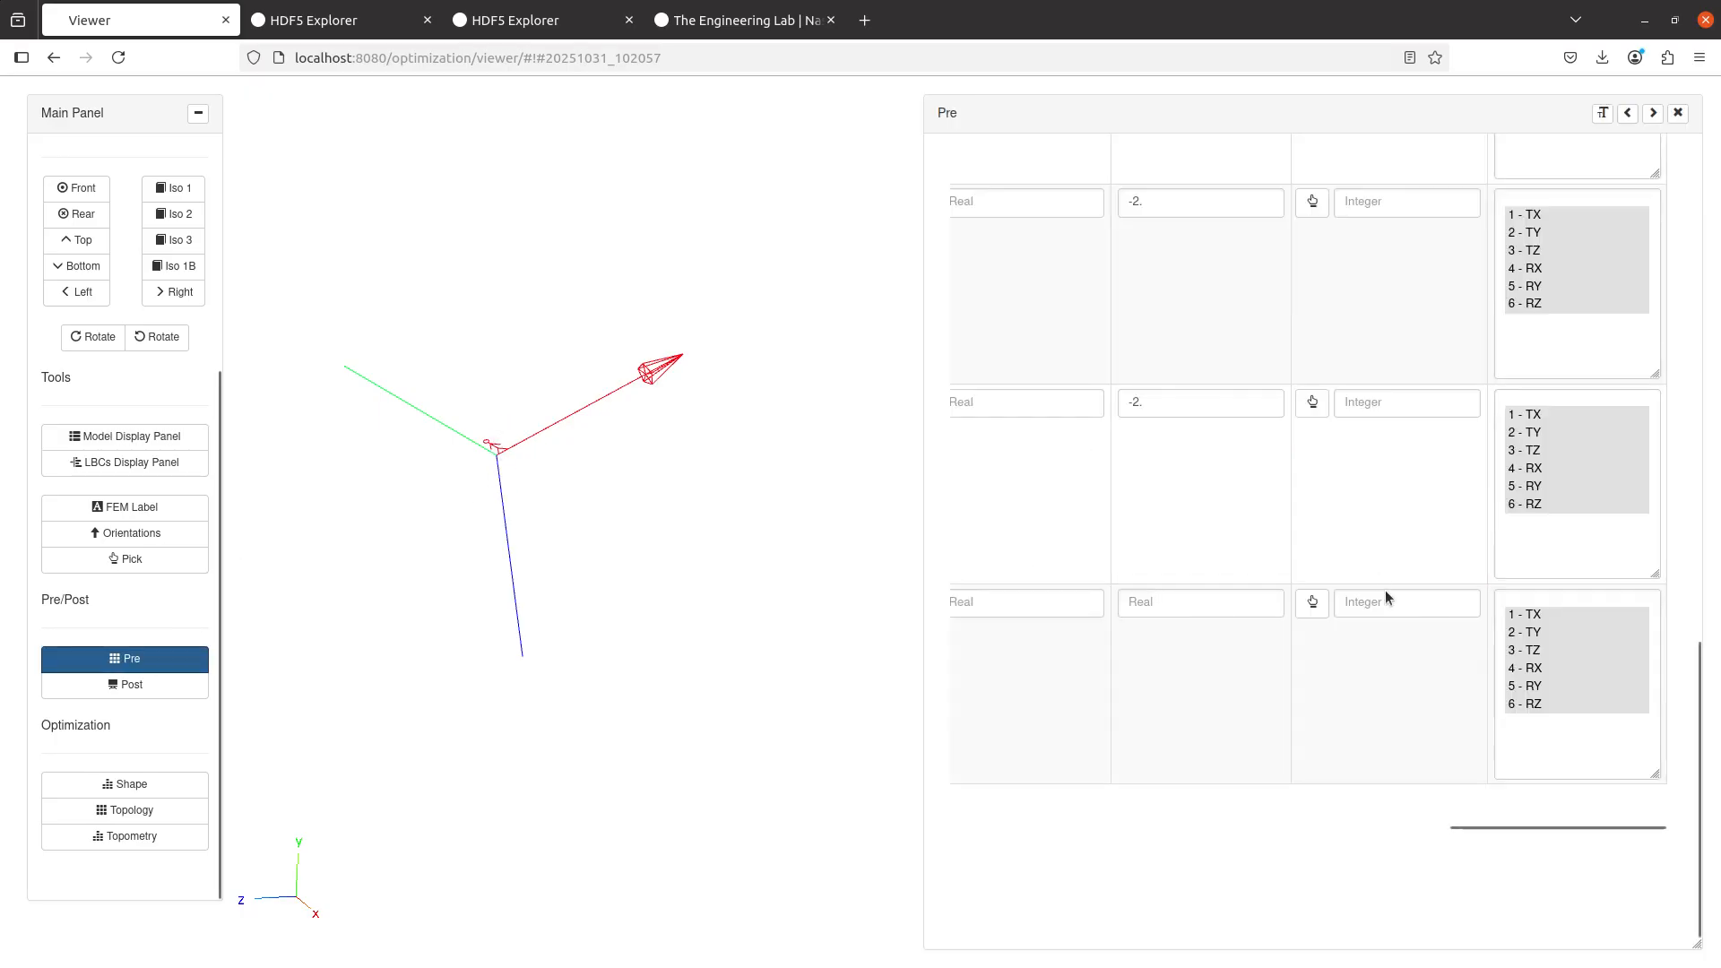
pyautogui.click(1312, 601)
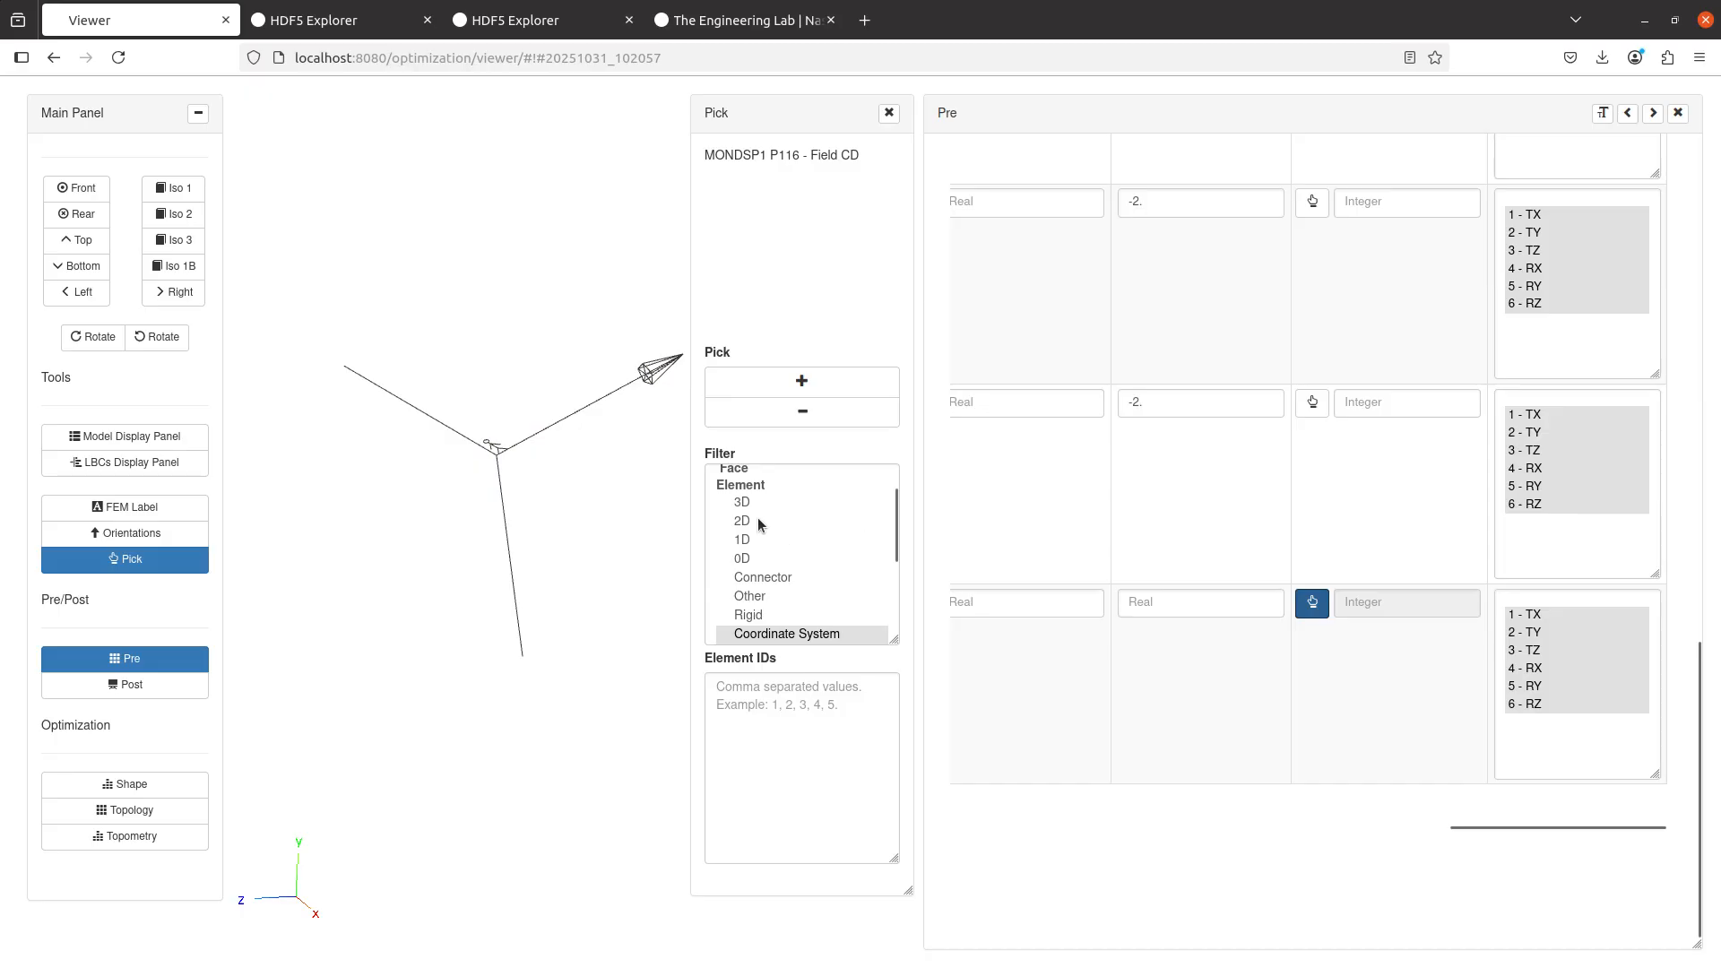
pyautogui.click(801, 381)
pyautogui.click(530, 446)
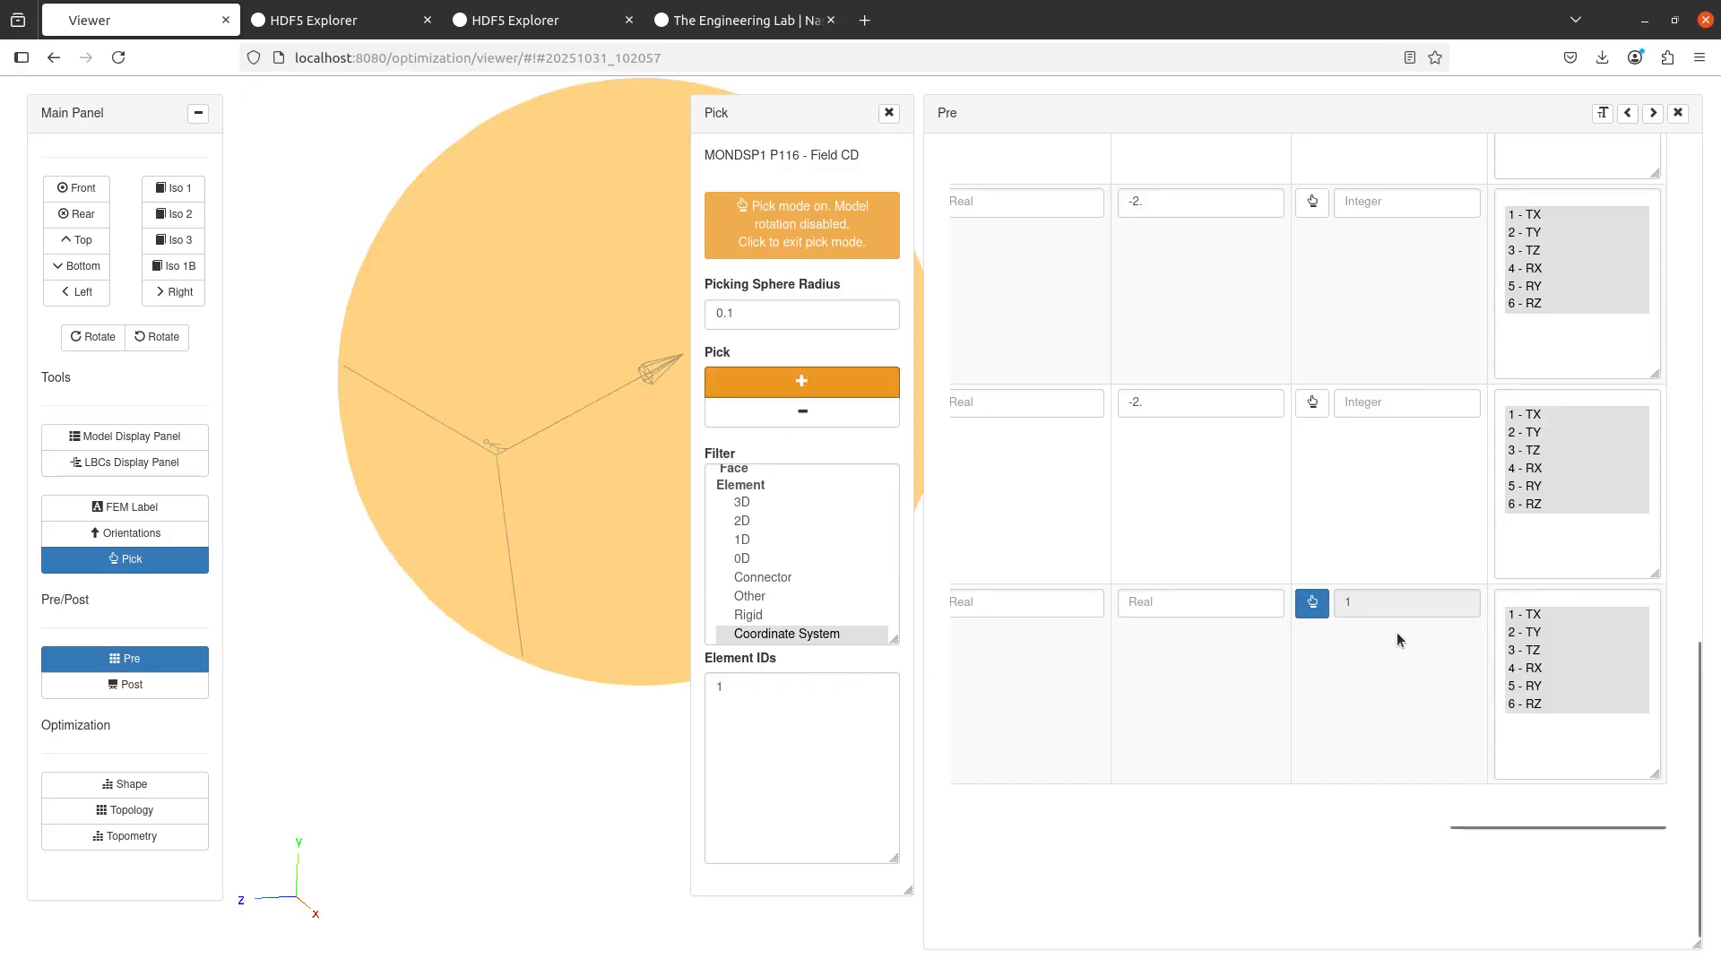
pyautogui.click(1312, 602)
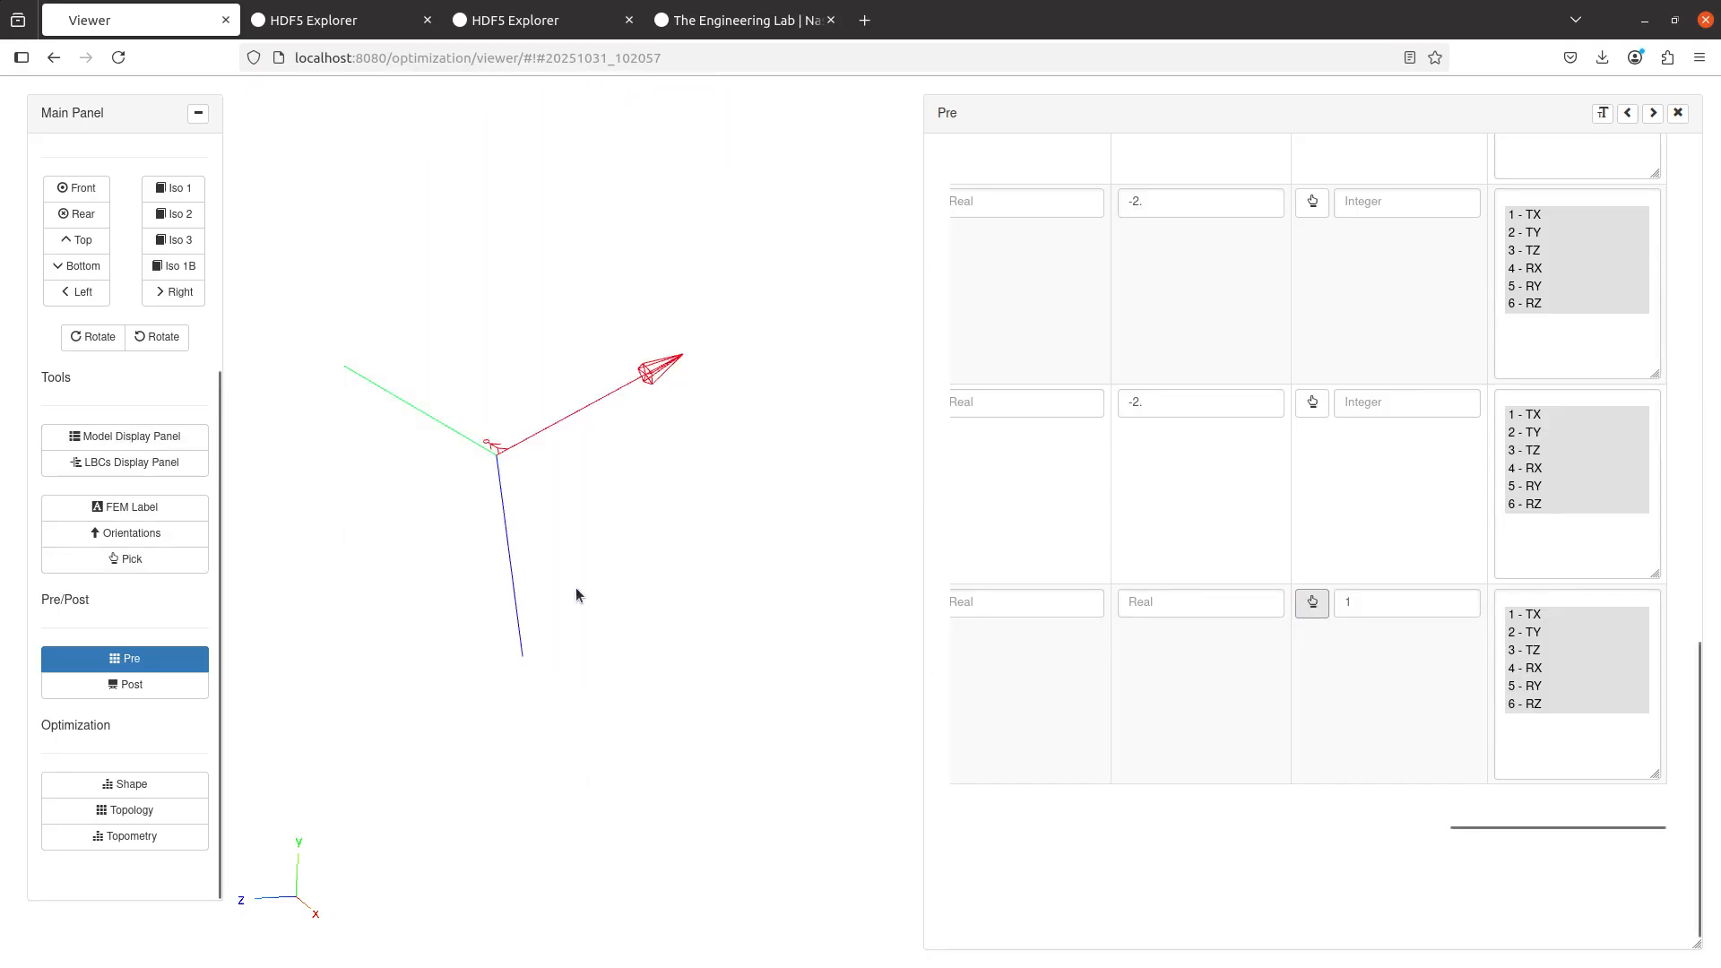
# - Compare the orientation of coordinate system 1 with the basic coordinate system in the model
pyautogui.scroll(-10, 578, 588)
pyautogui.moveTo(603, 717); pyautogui.dragTo(818, 560)
pyautogui.scroll(3, 853, 490)
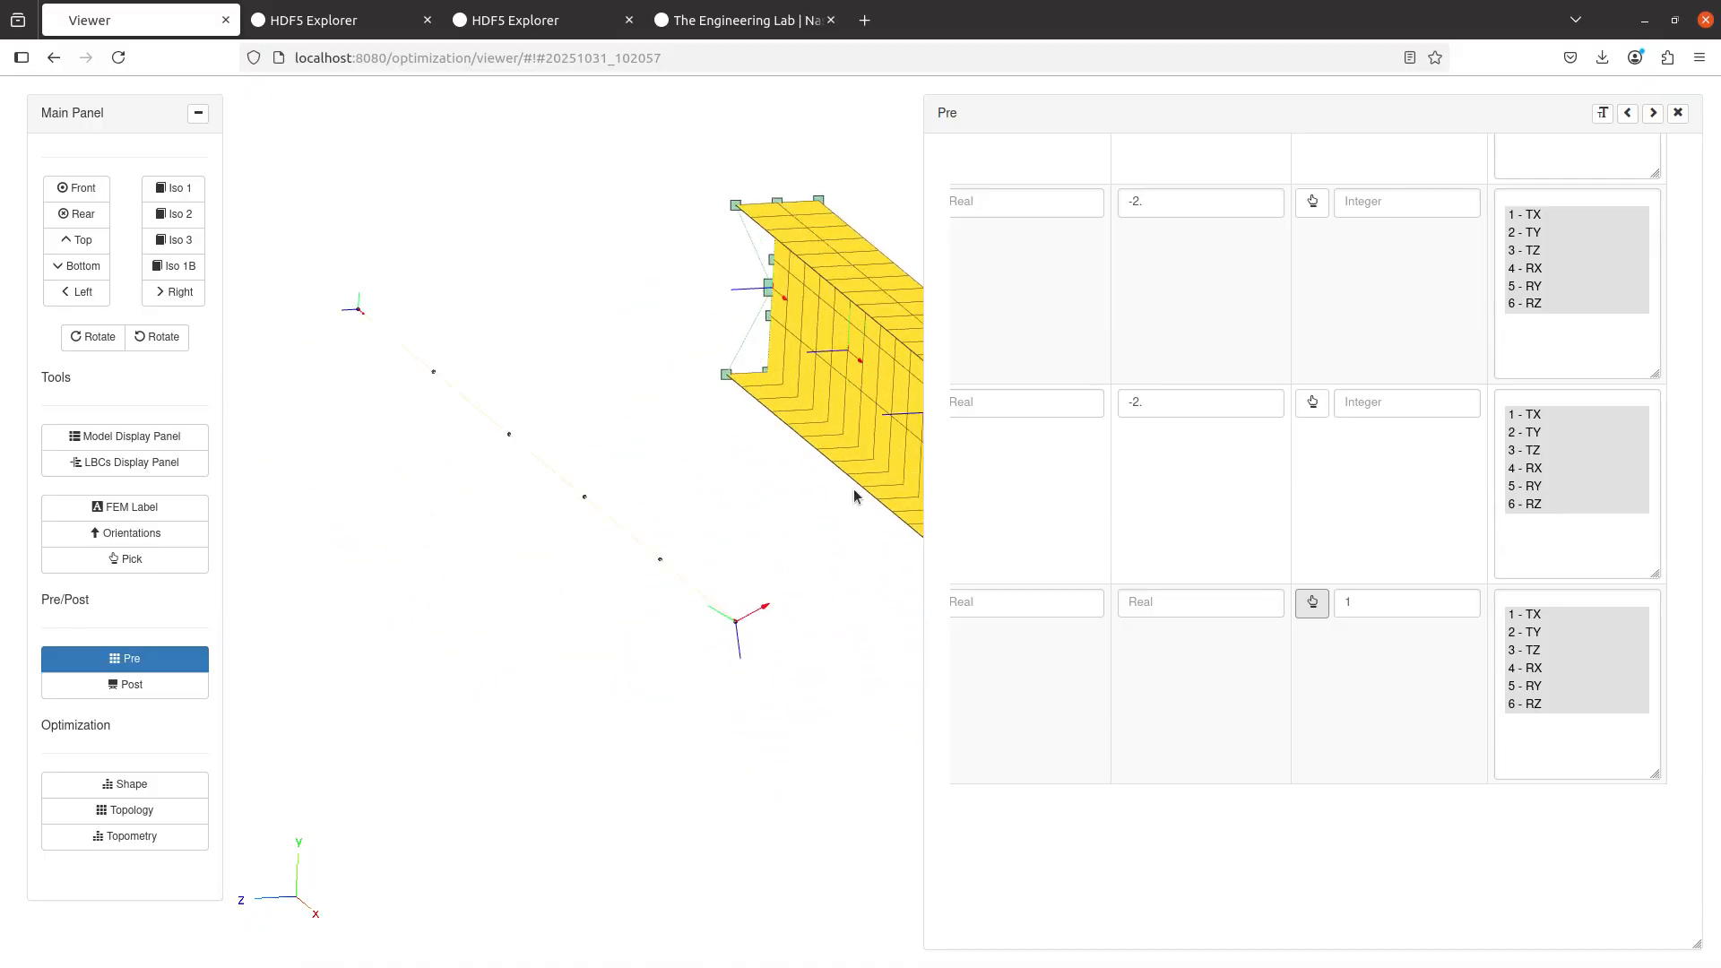
pyautogui.scroll(10, 853, 488)
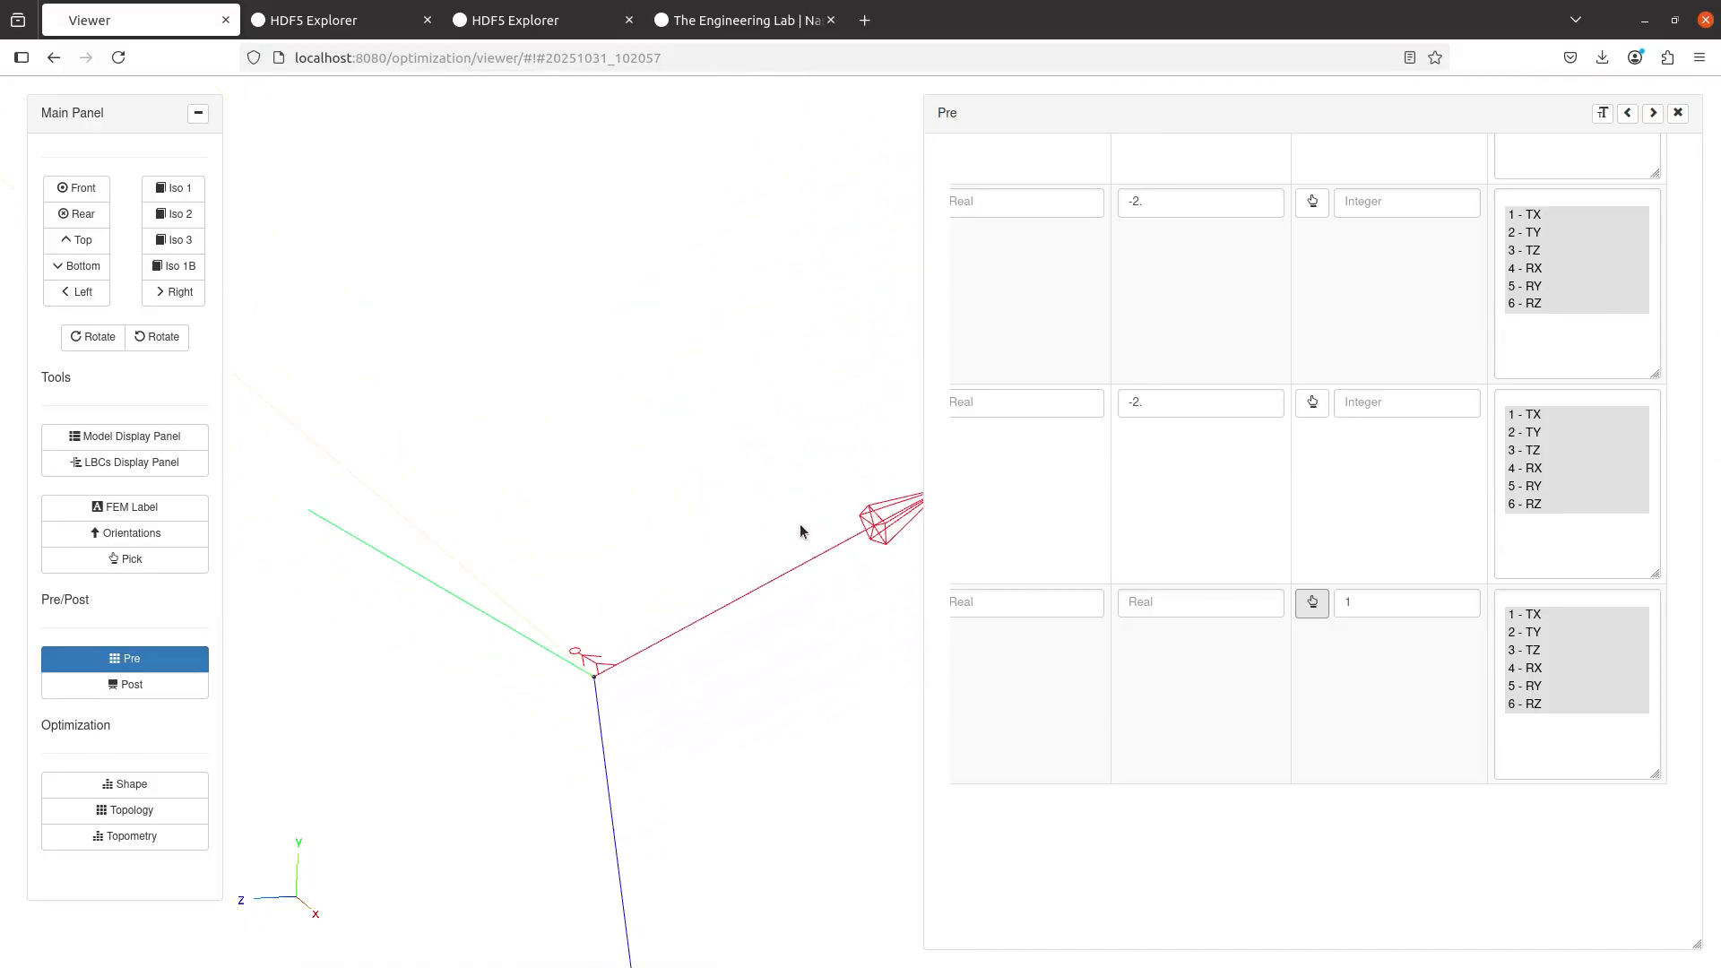
pyautogui.scroll(-8, 695, 554)
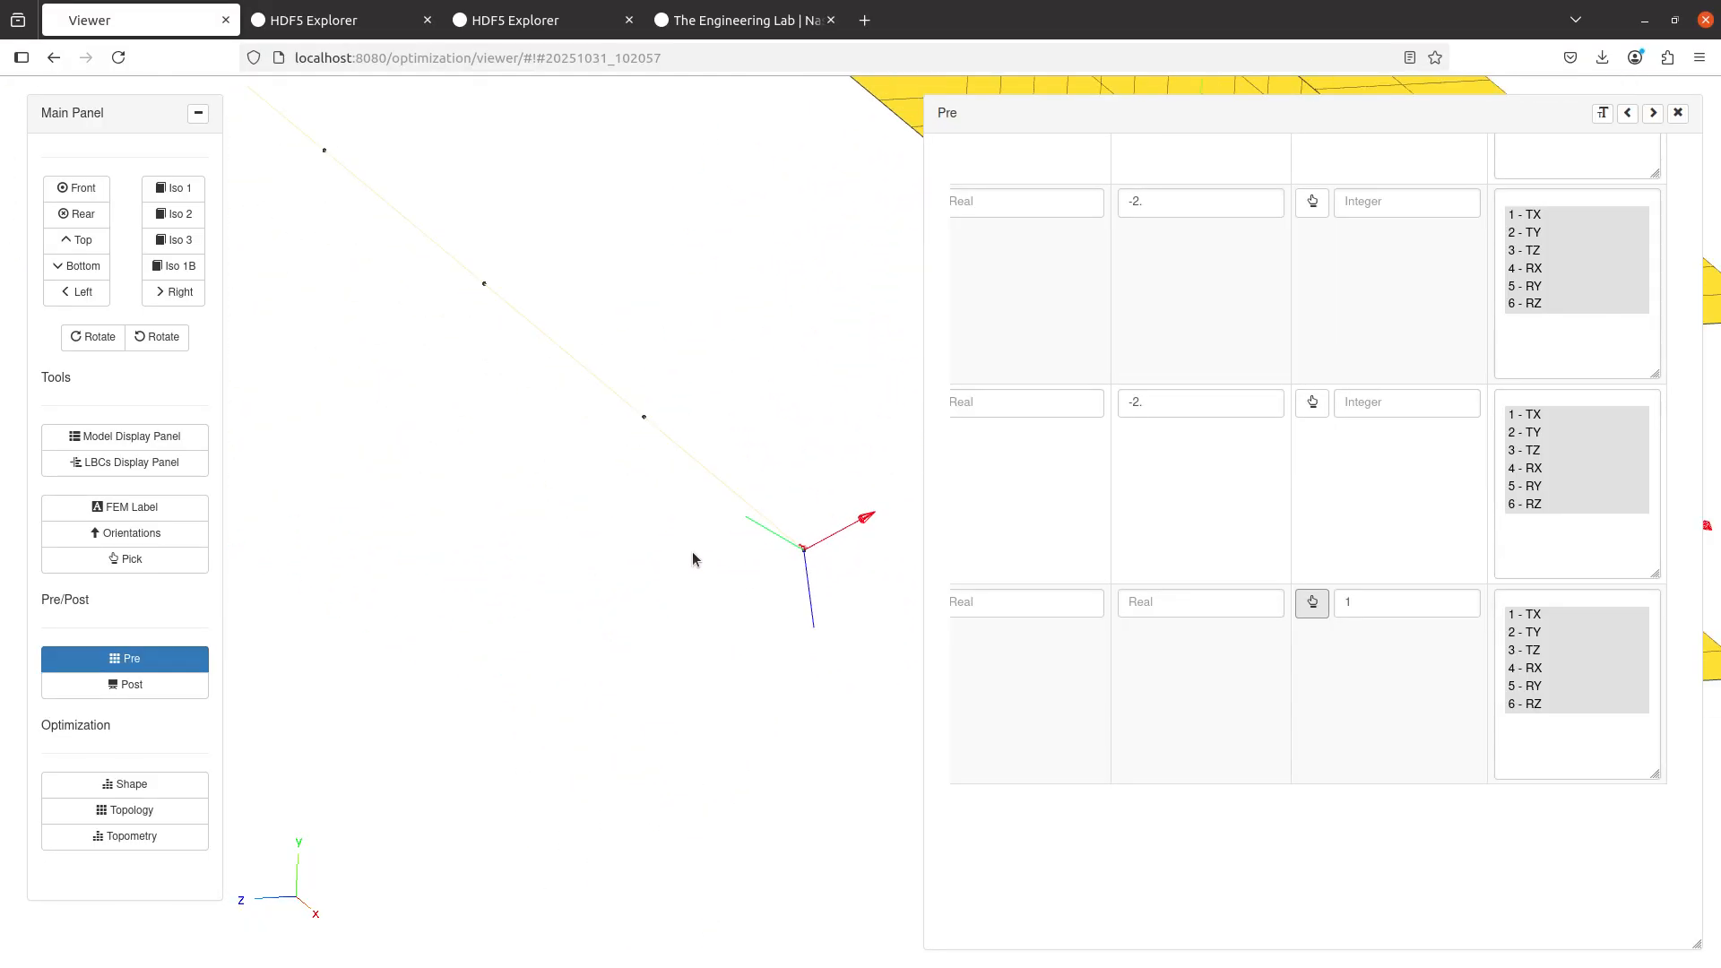
pyautogui.moveTo(692, 551); pyautogui.dragTo(728, 466)
pyautogui.scroll(4, 671, 565)
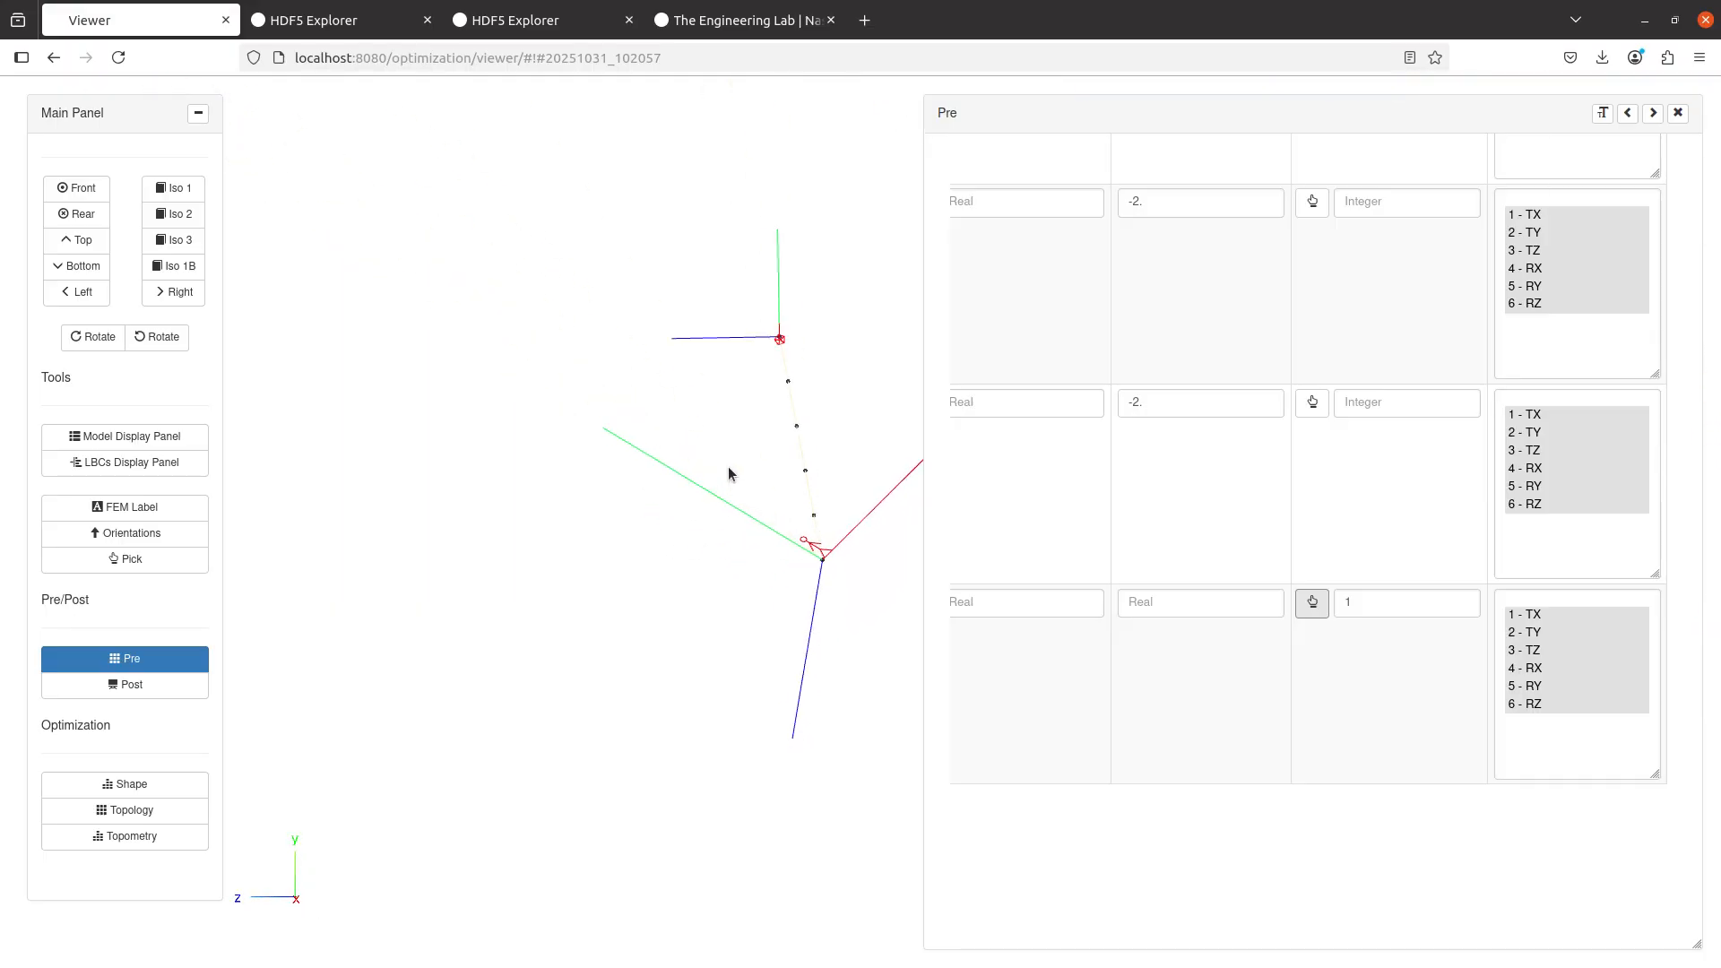
pyautogui.scroll(5, 728, 474)
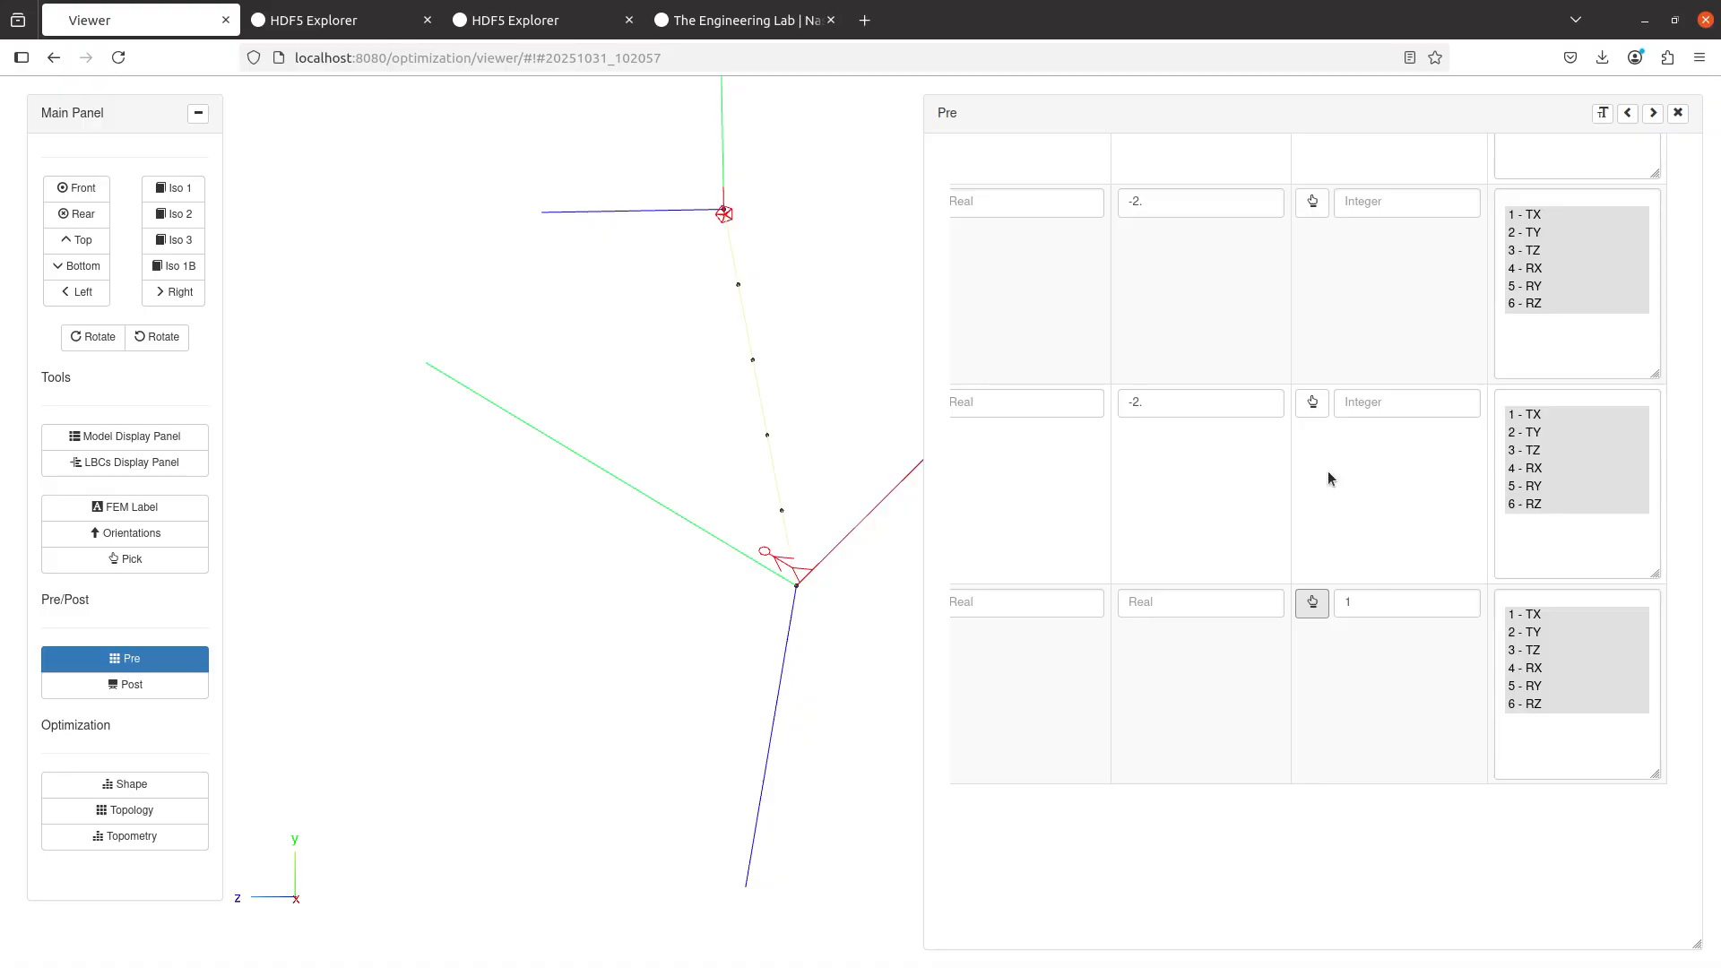
# - Bring up the earlier model.f06 in Notepad++ for a brief look and return to the Viewer
pyautogui.hotkey('alt', 'Tab')
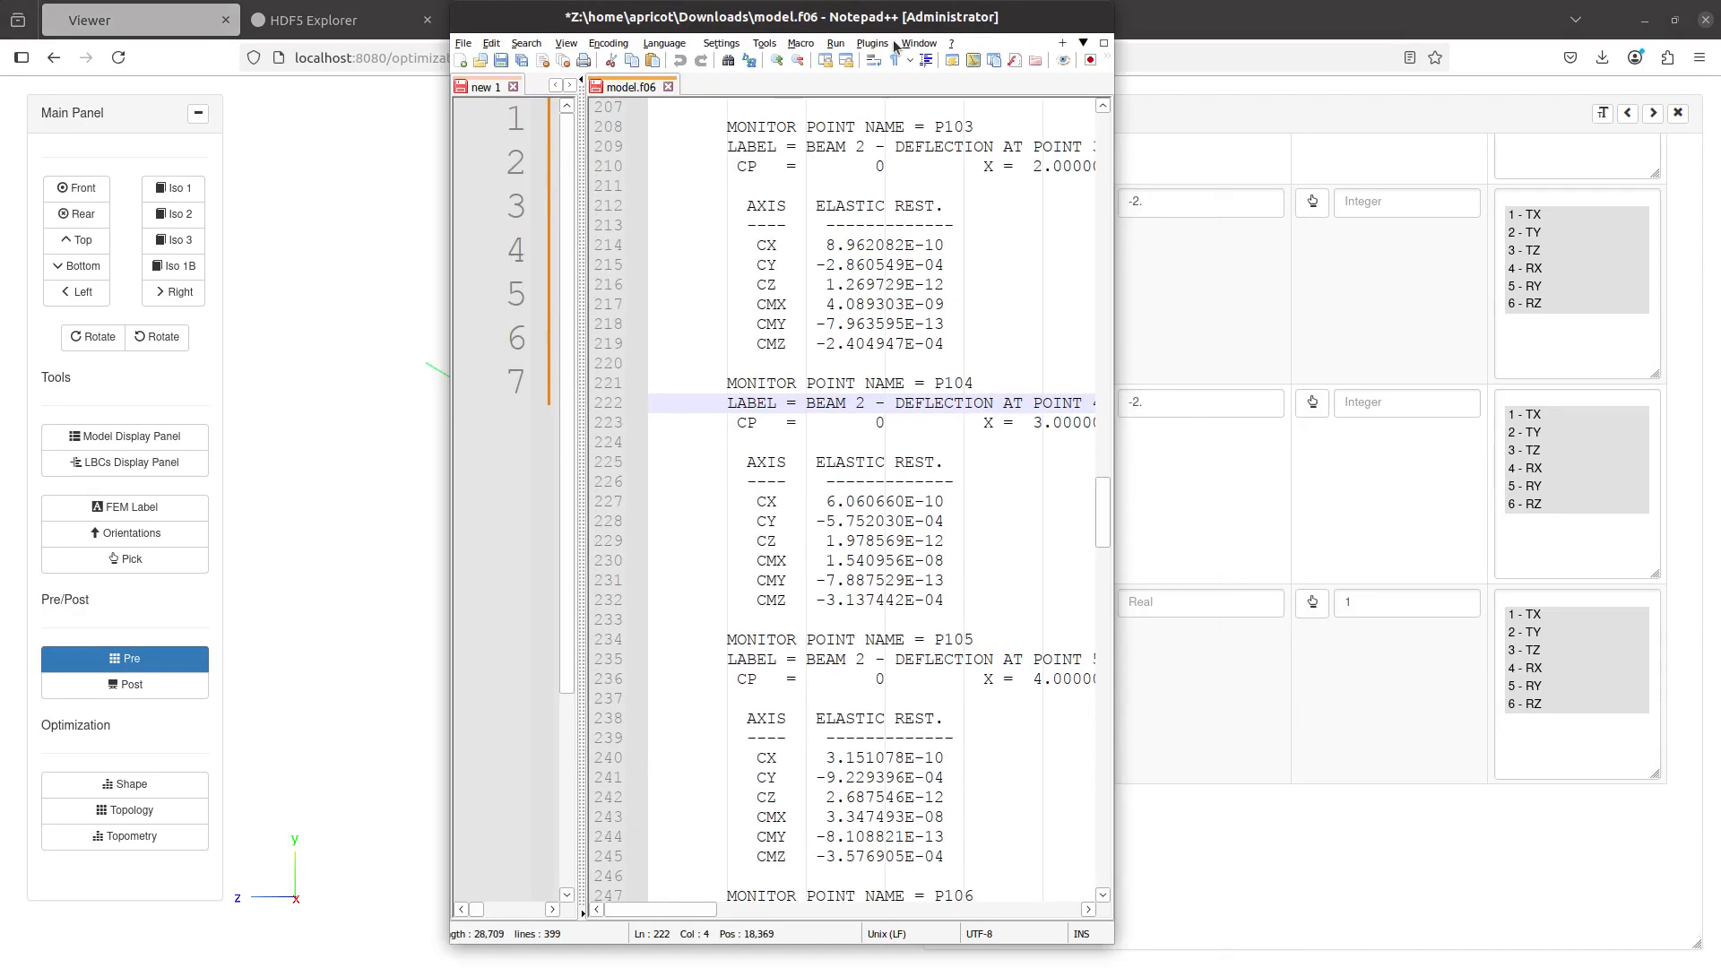
pyautogui.moveTo(889, 27); pyautogui.dragTo(884, 114)
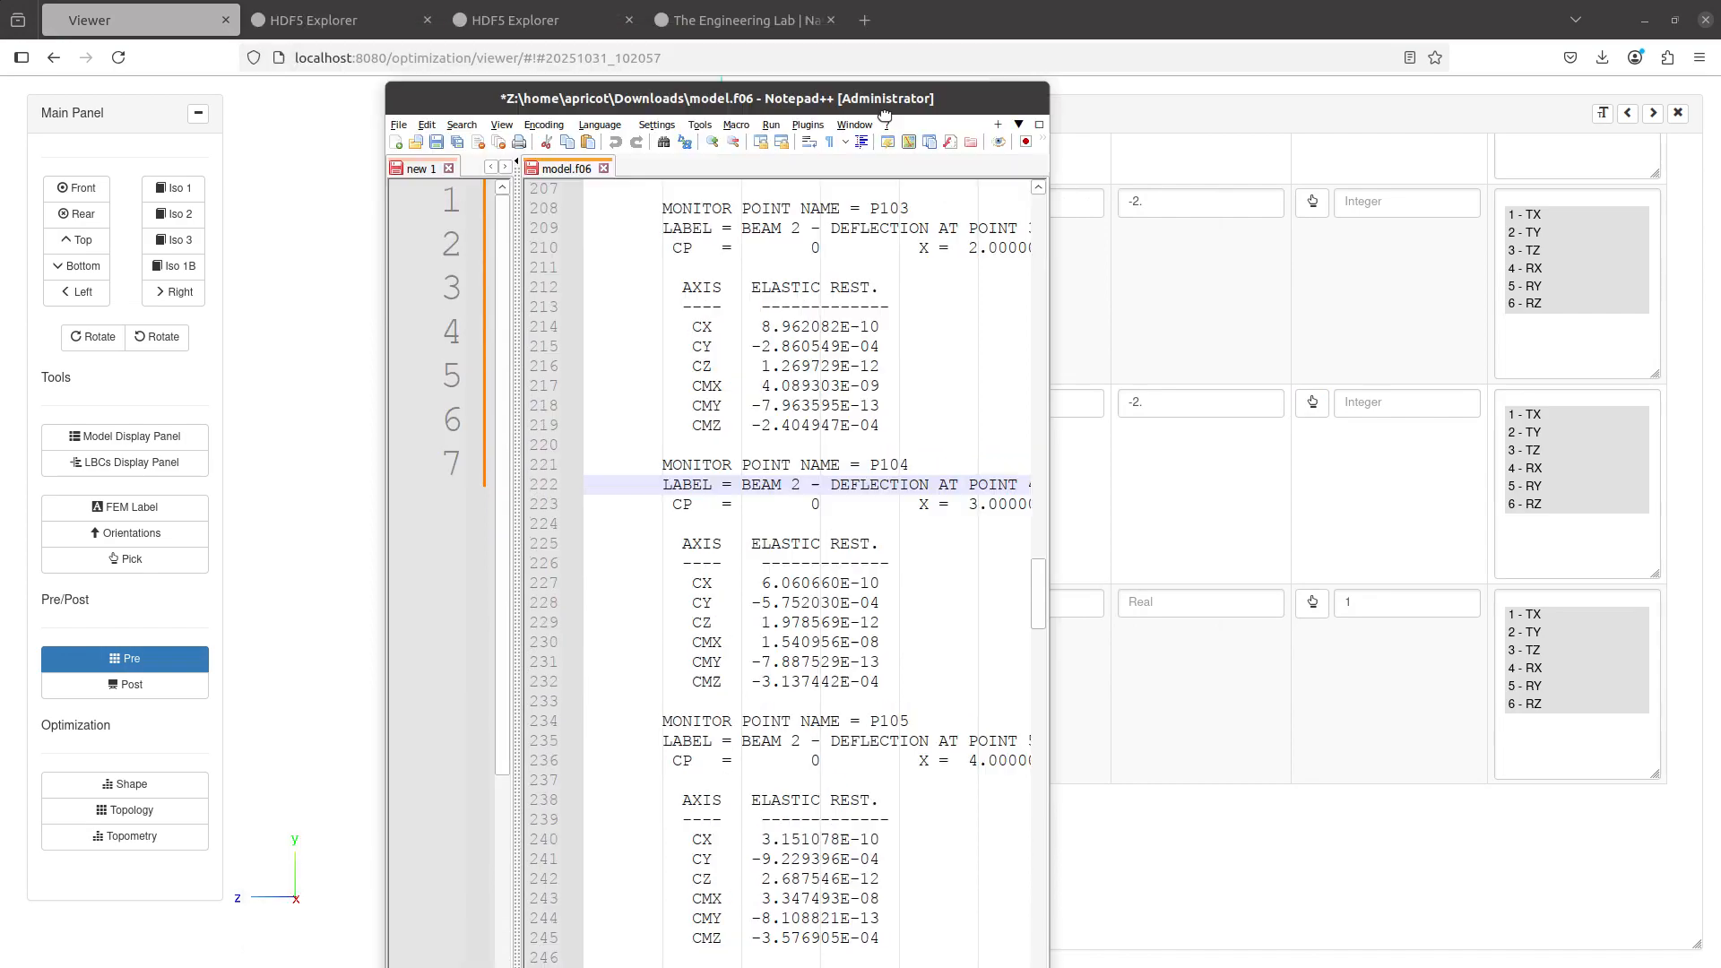
pyautogui.hotkey('alt', 'Tab')
# - Widen Pre, upload the modified BDF and run it immediately
pyautogui.click(1627, 113)
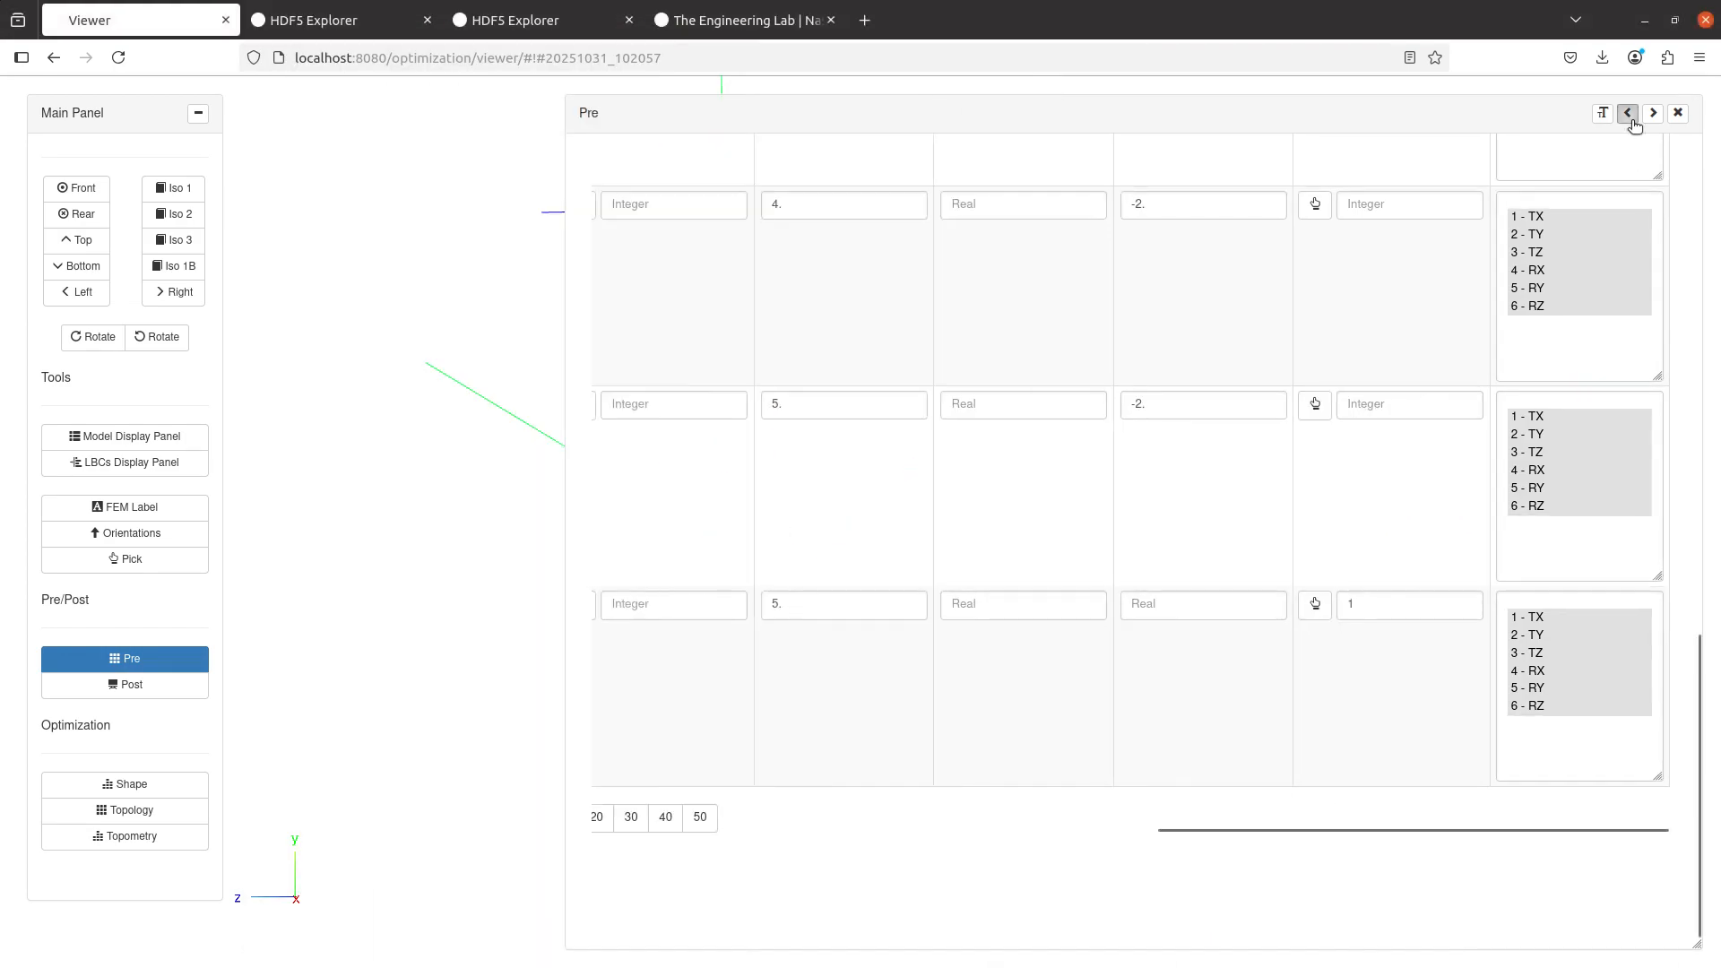
pyautogui.scroll(10, 847, 459)
pyautogui.click(772, 187)
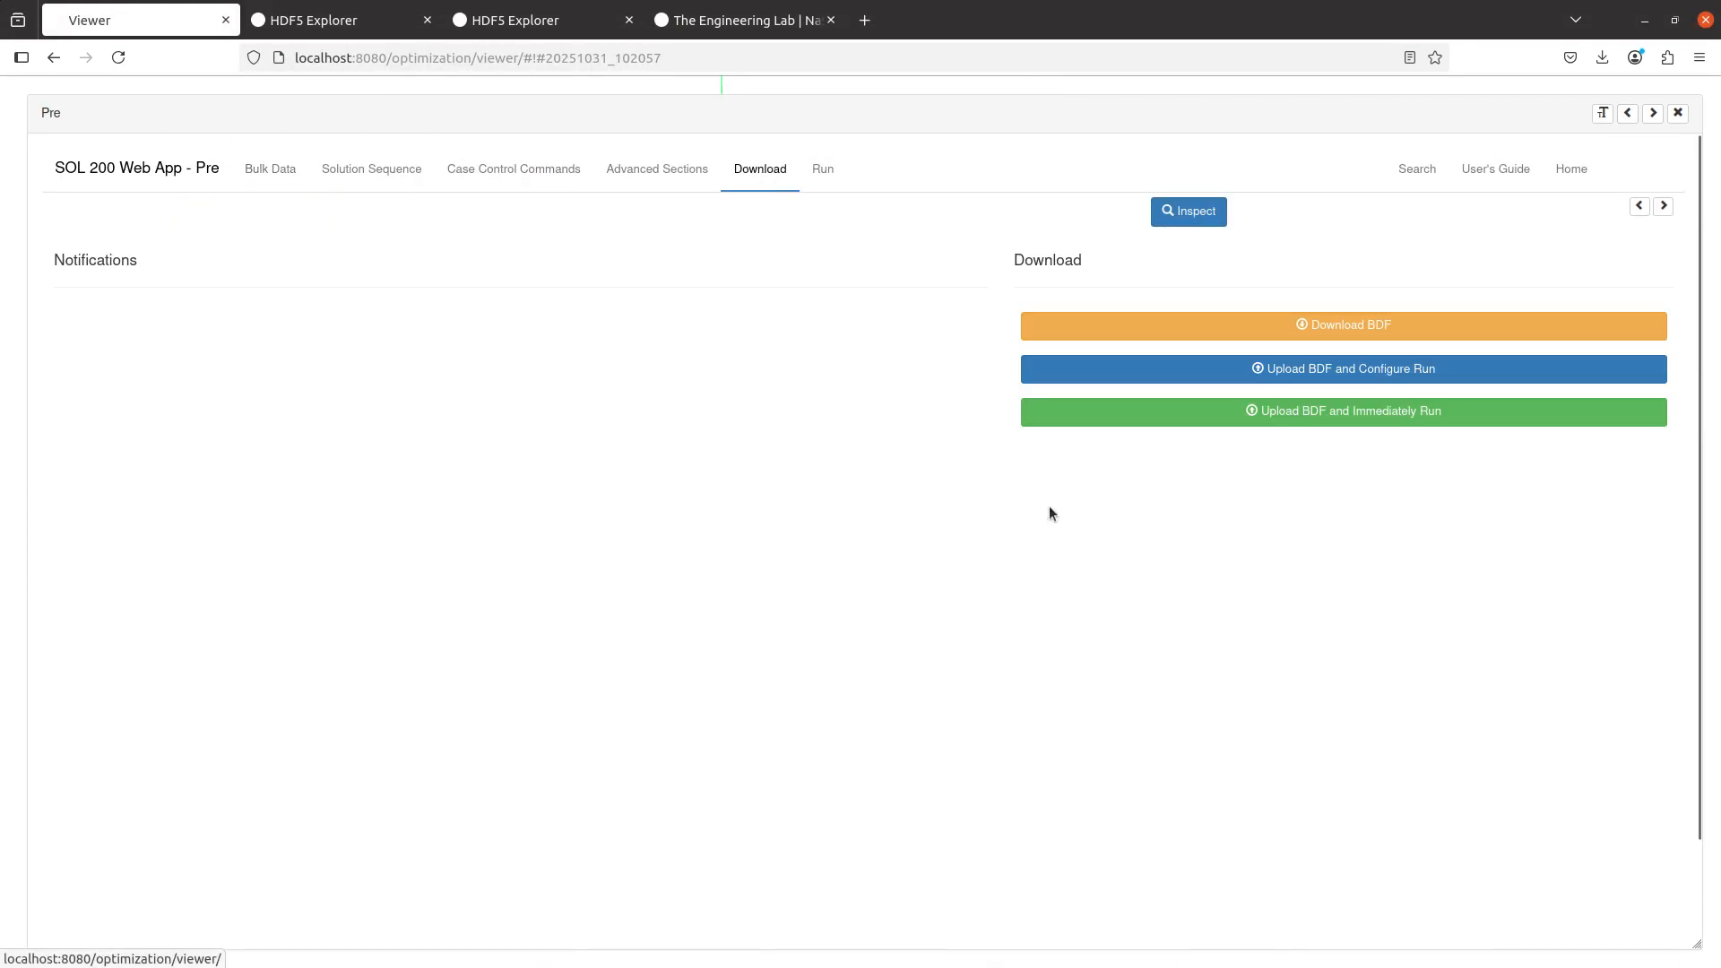
pyautogui.click(1153, 415)
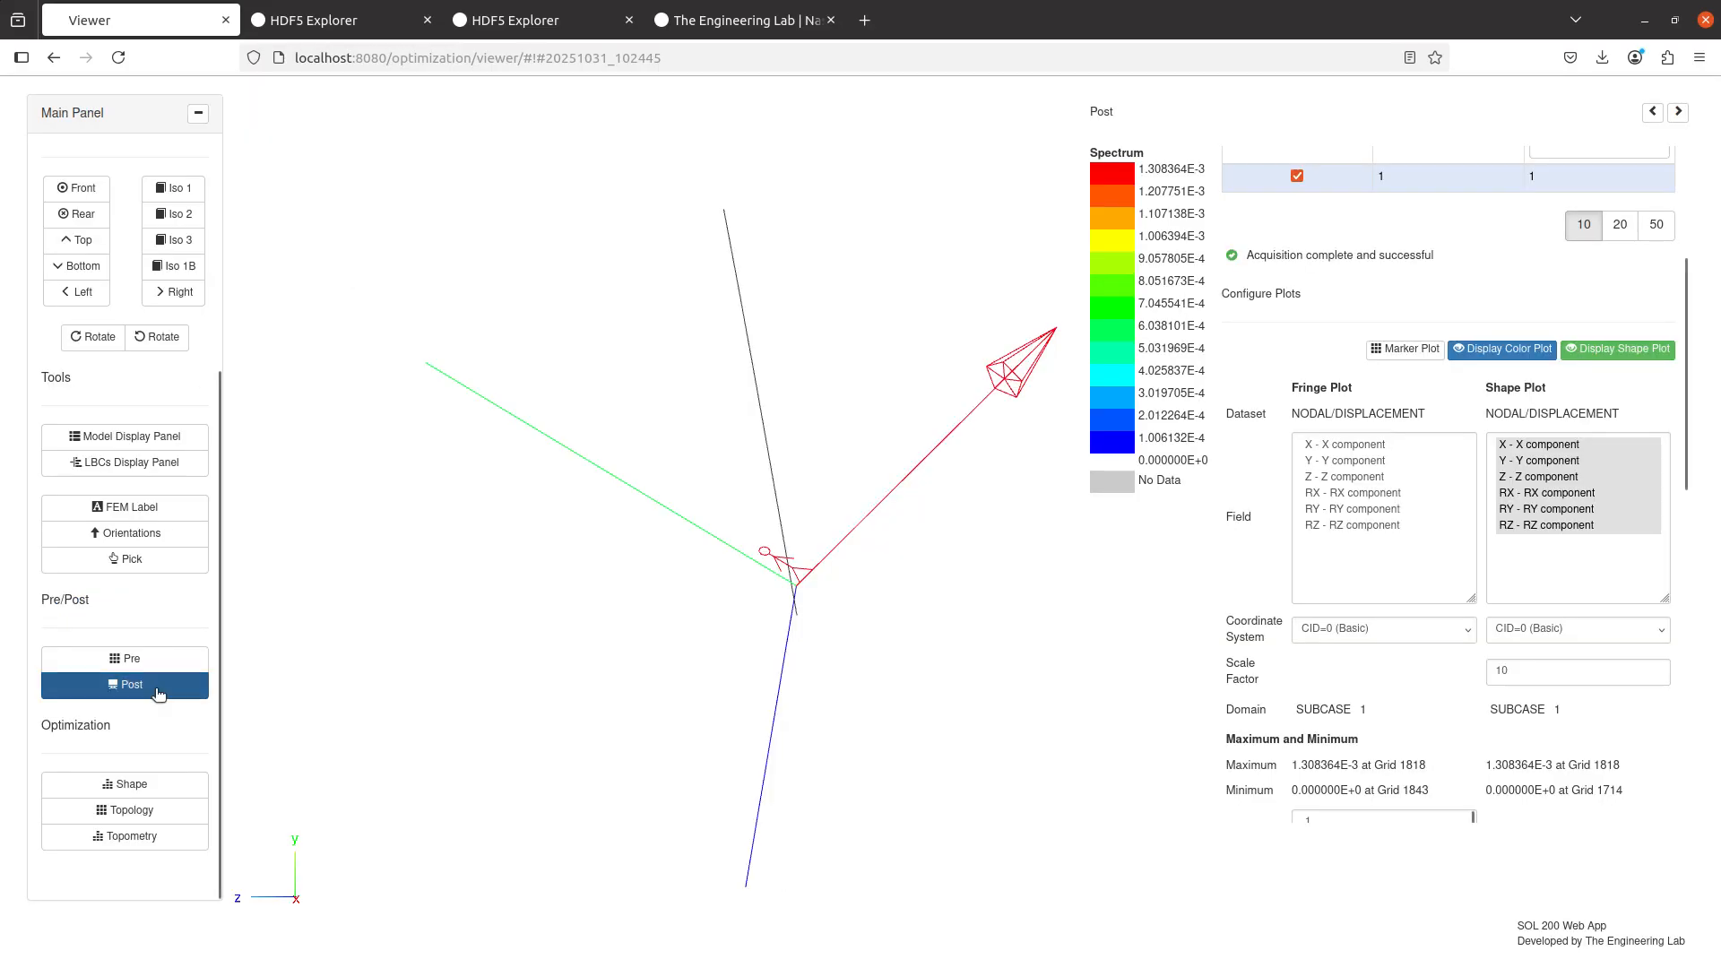
# - Open the new run's model.f06 from the results files in Pre and find the P116 monitor point results
pyautogui.click(148, 659)
pyautogui.click(260, 205)
pyautogui.click(90, 635)
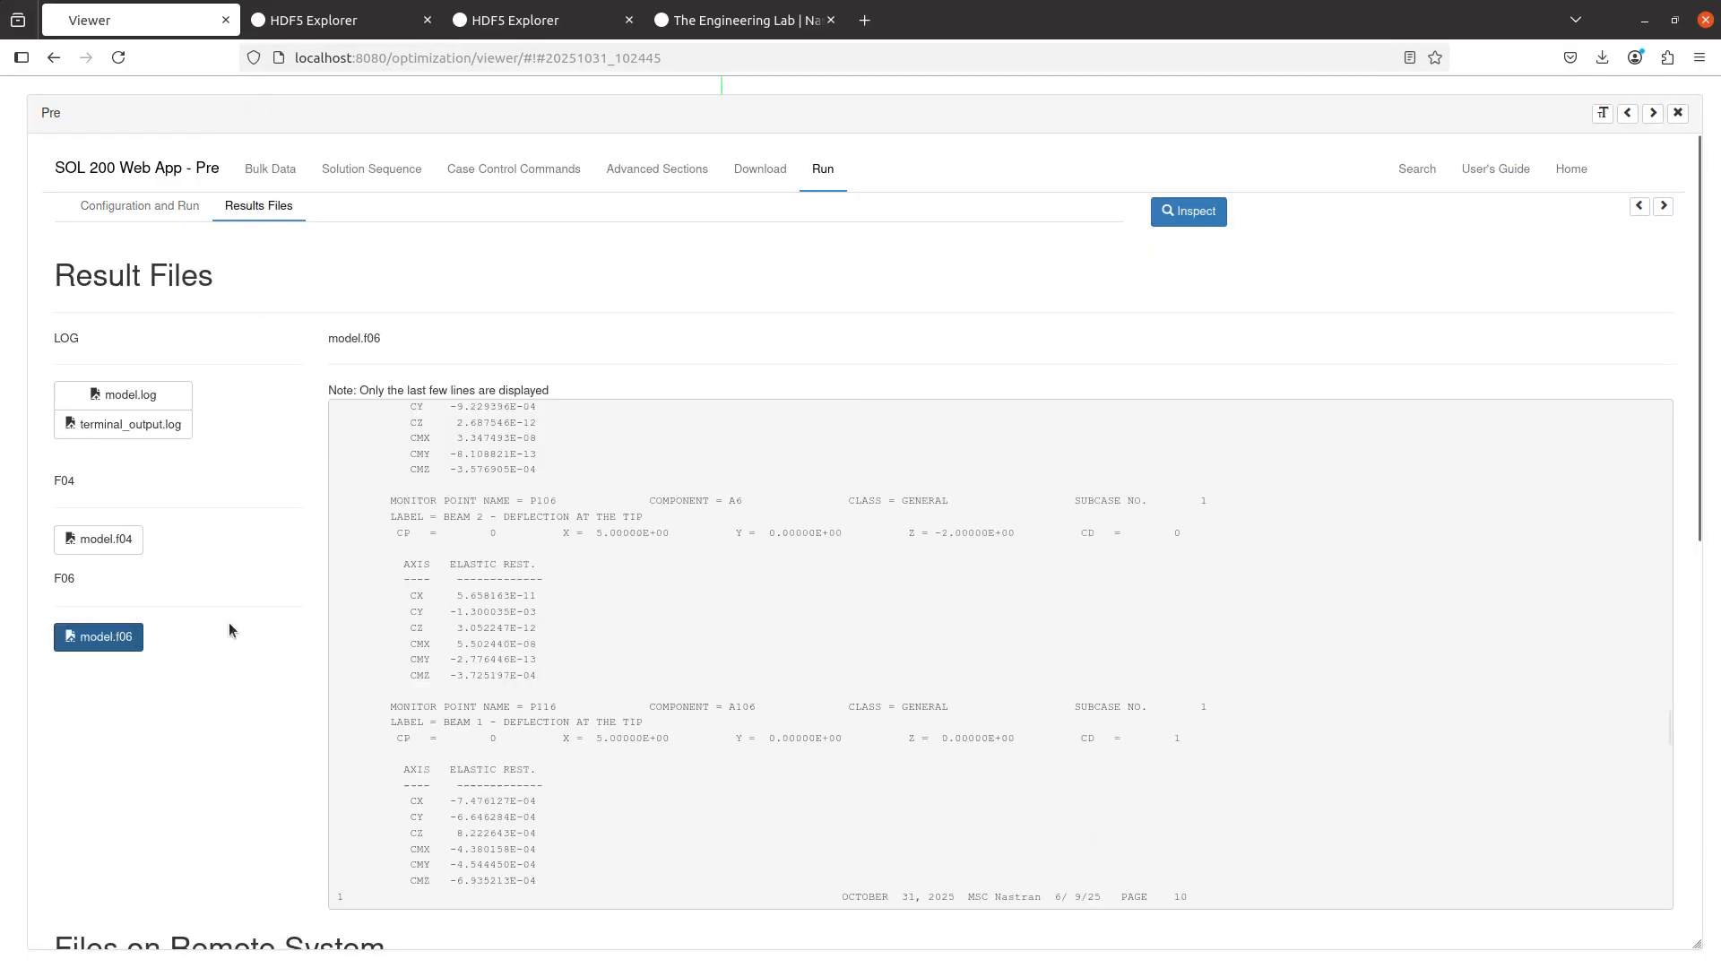
pyautogui.scroll(1, 441, 618)
pyautogui.scroll(-5, 441, 617)
pyautogui.scroll(4, 441, 617)
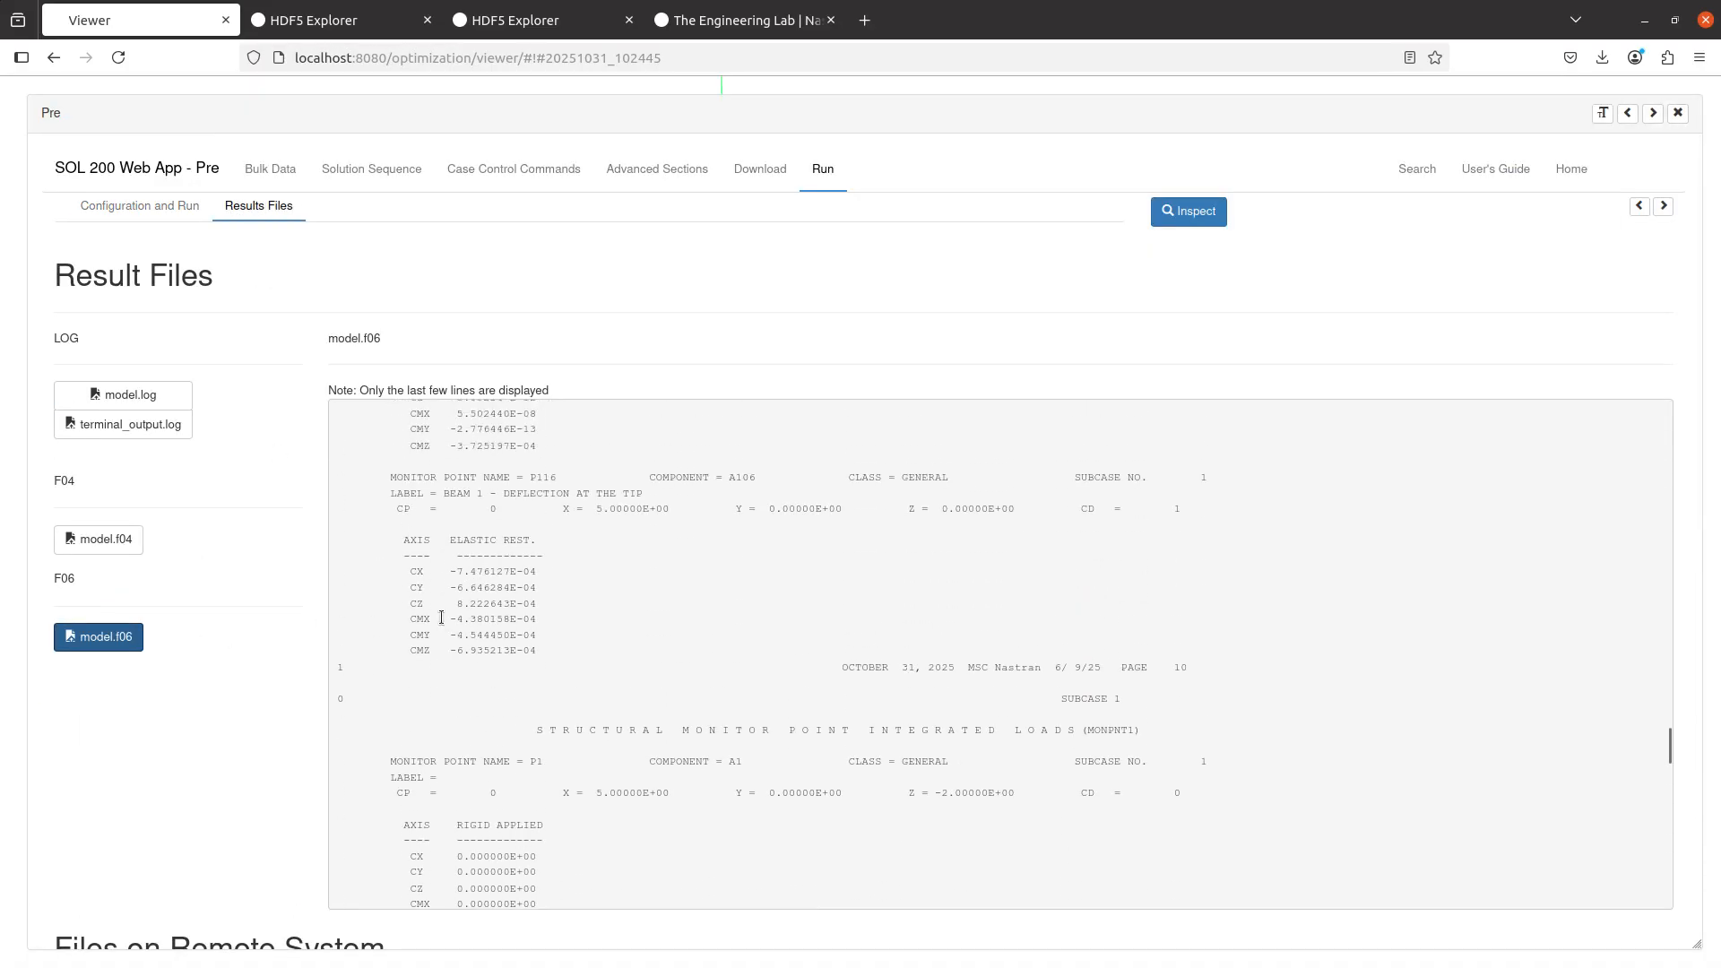
# - Copy the new run's P116 results block into a new Notepad++ document
pyautogui.moveTo(555, 649); pyautogui.dragTo(314, 478)
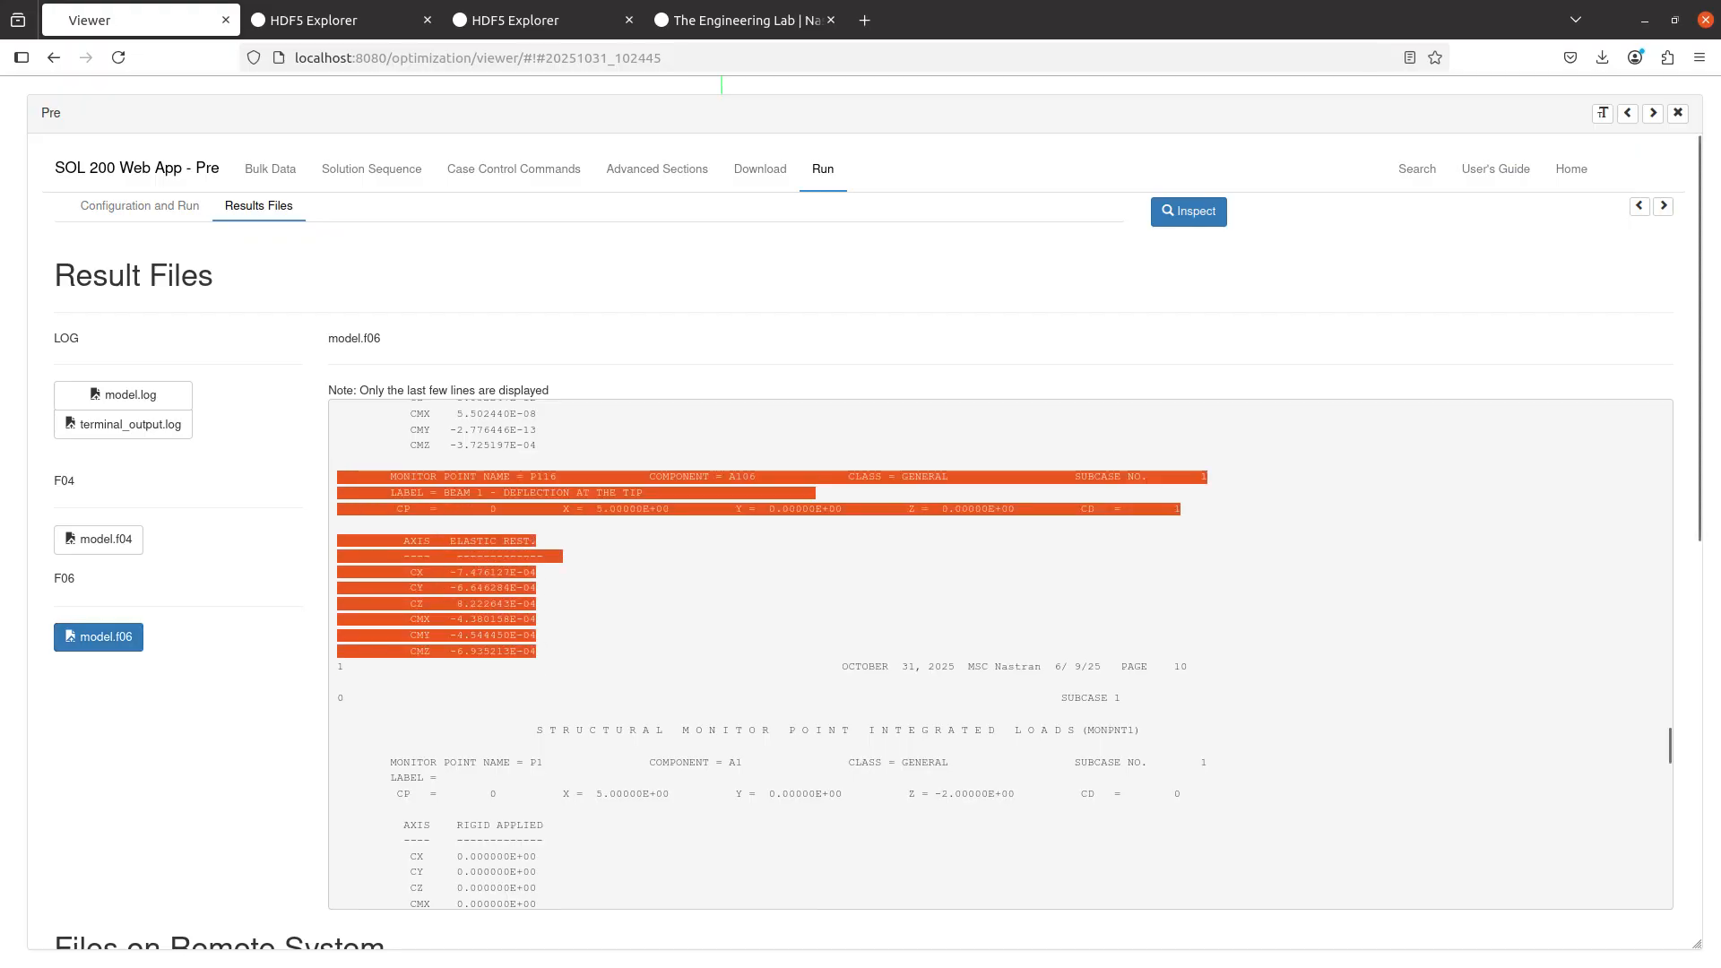
pyautogui.hotkey('alt', 'Tab')
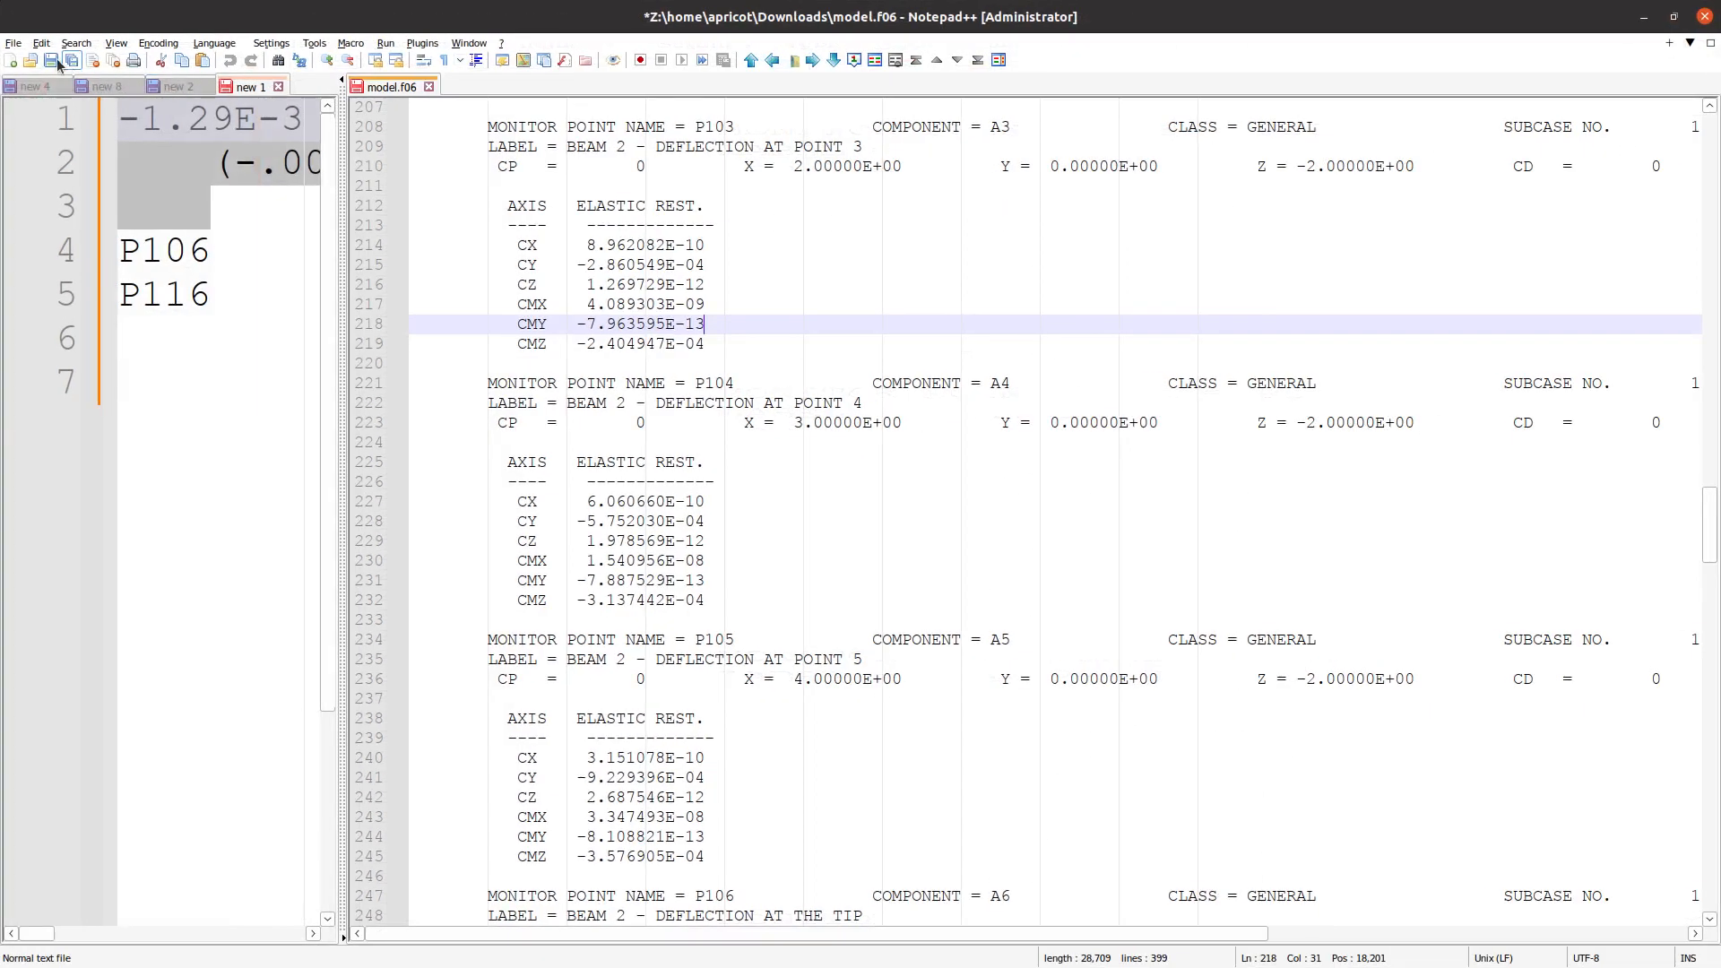
pyautogui.click(11, 60)
pyautogui.hotkey('ctrl', 'v')
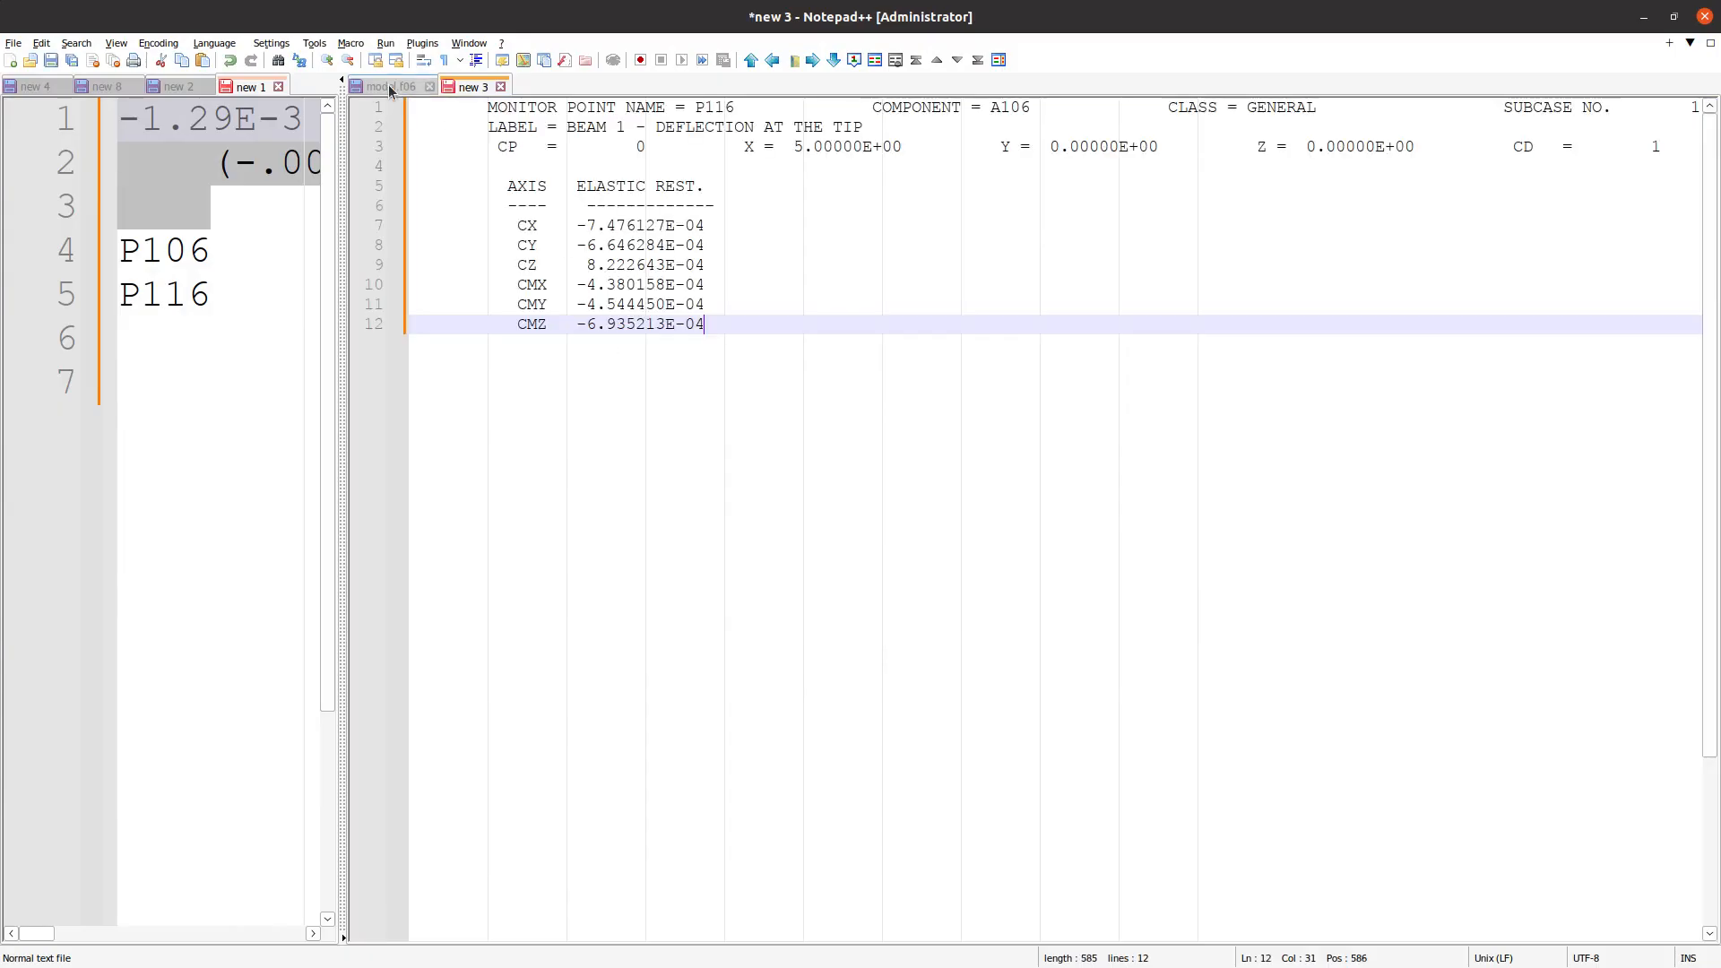
# - Copy the P116 results block from the earlier run's model.f06 in Notepad++
pyautogui.hotkey('ctrl', 'Tab')
pyautogui.scroll(-15, 660, 497)
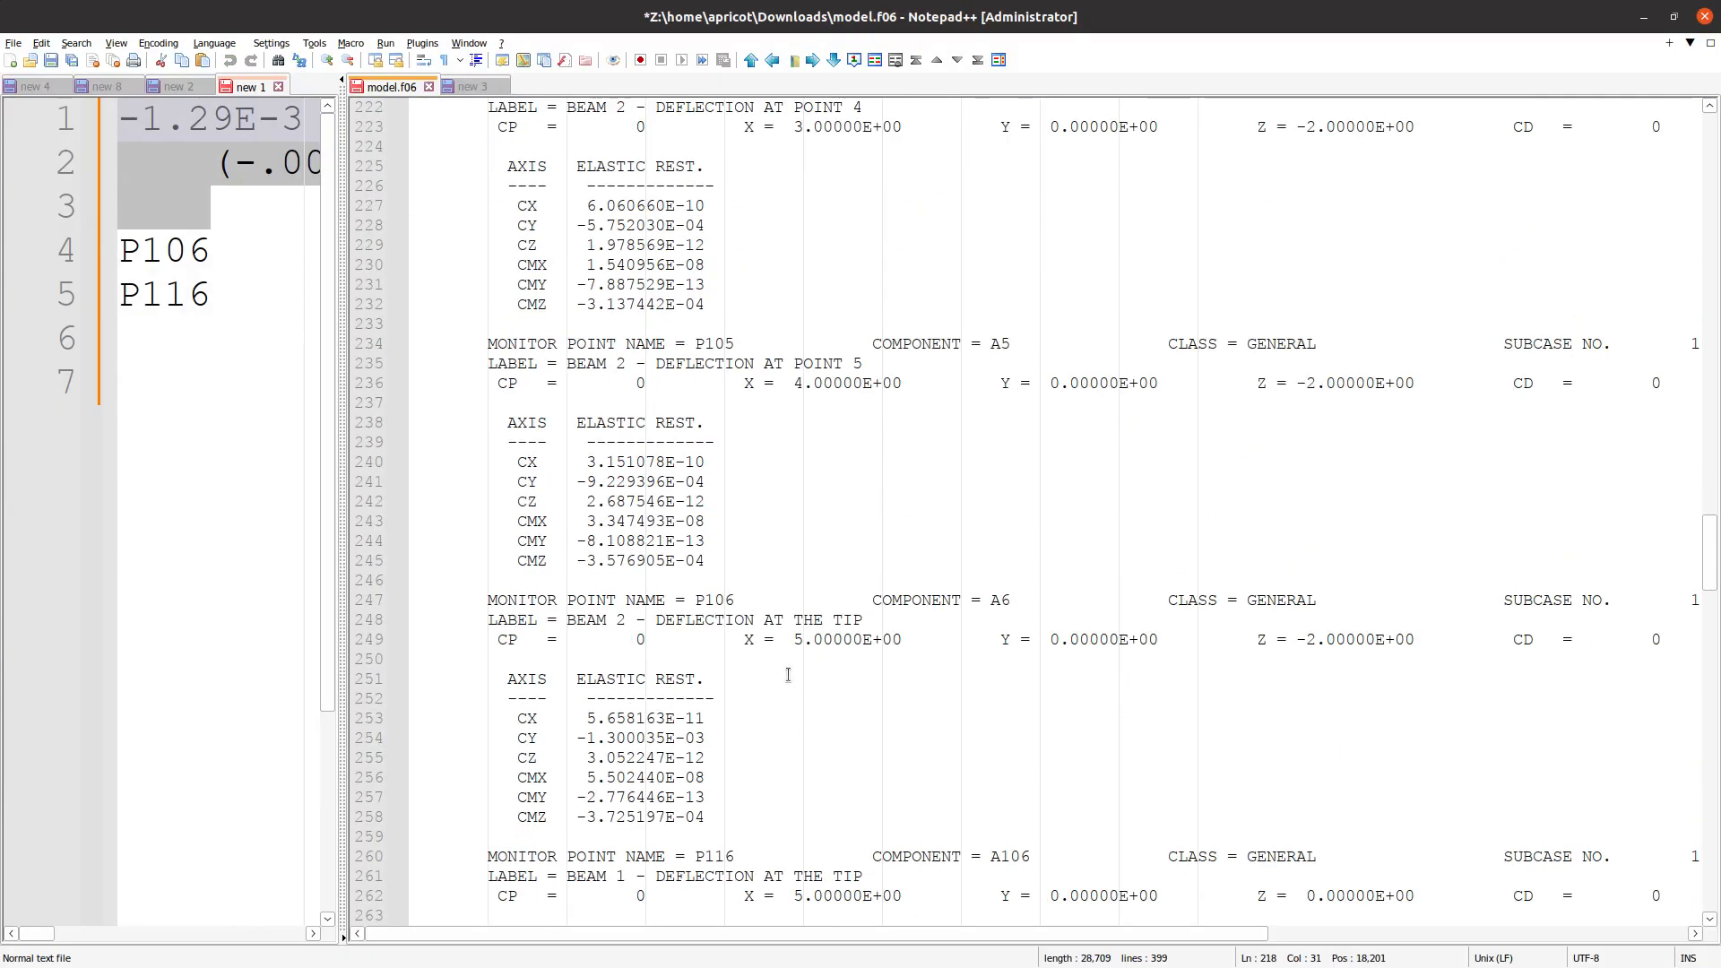
pyautogui.moveTo(727, 489); pyautogui.dragTo(353, 264)
pyautogui.hotkey('ctrl', 'c')
# - Paste the earlier P116 block above the new run's block in the new document, separated by blank lines
pyautogui.click(472, 86)
pyautogui.scroll(-1, 614, 273)
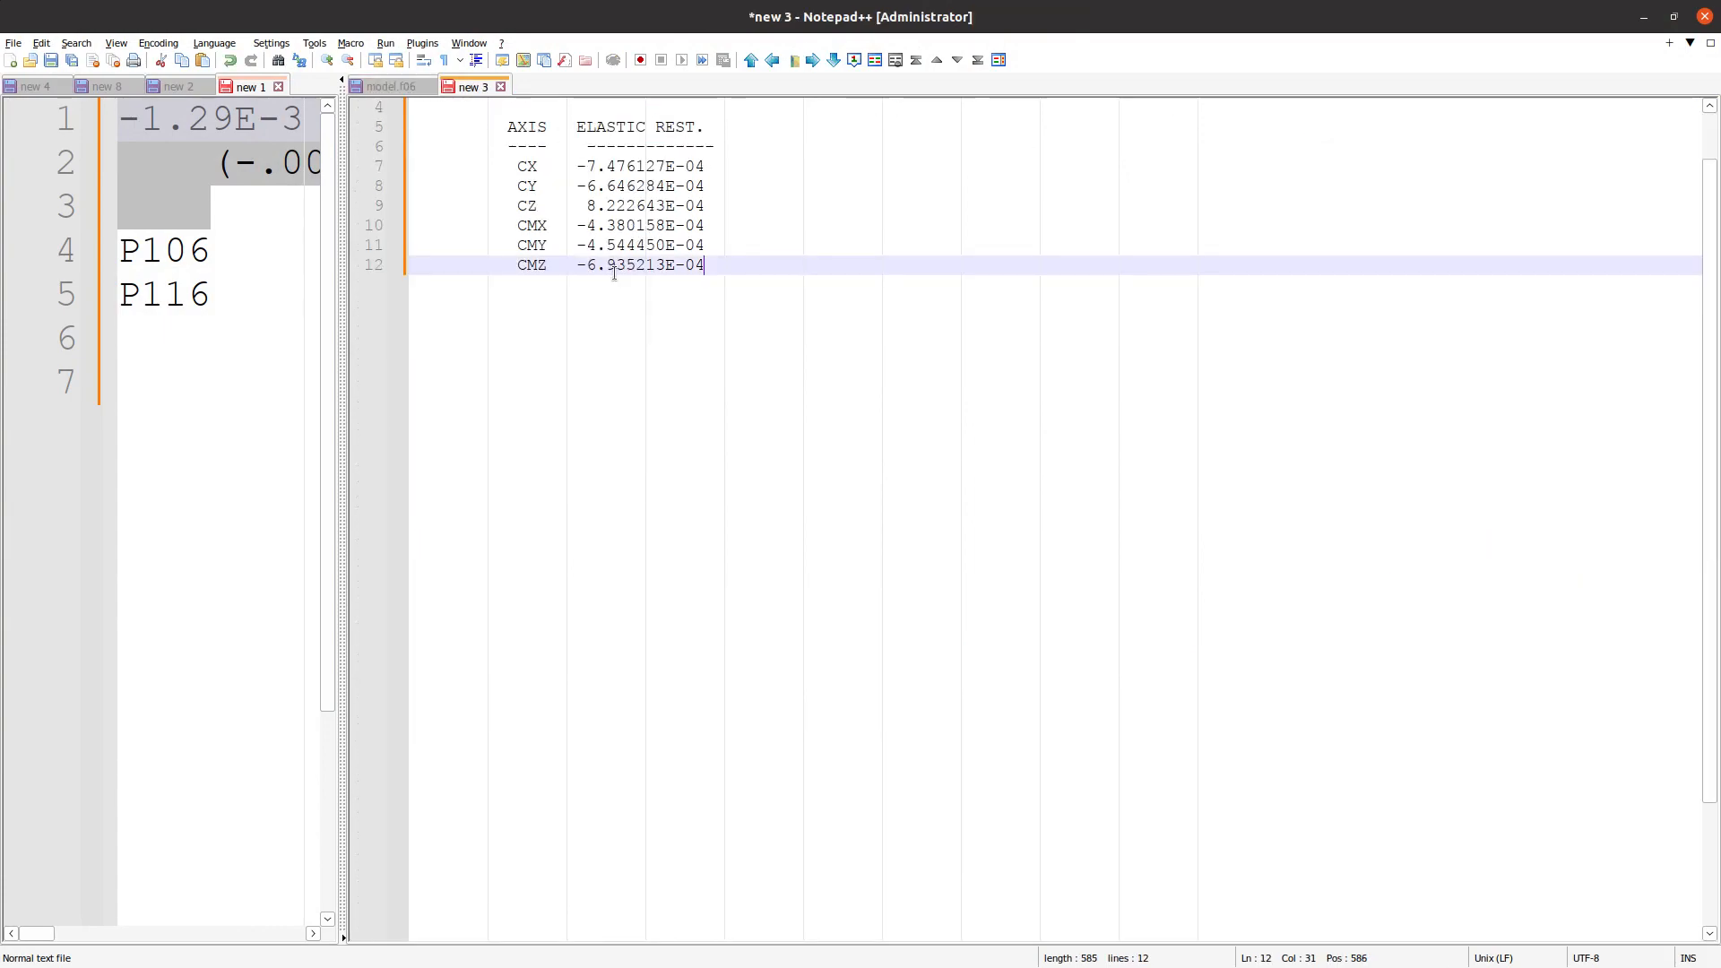
pyautogui.press('Up')
pyautogui.press('Up')
pyautogui.press('Up')
pyautogui.press('Up')
pyautogui.press('Up')
pyautogui.press('Up')
pyautogui.press('Up')
pyautogui.press('Up')
pyautogui.press('Up')
pyautogui.press('Up')
pyautogui.press('Up')
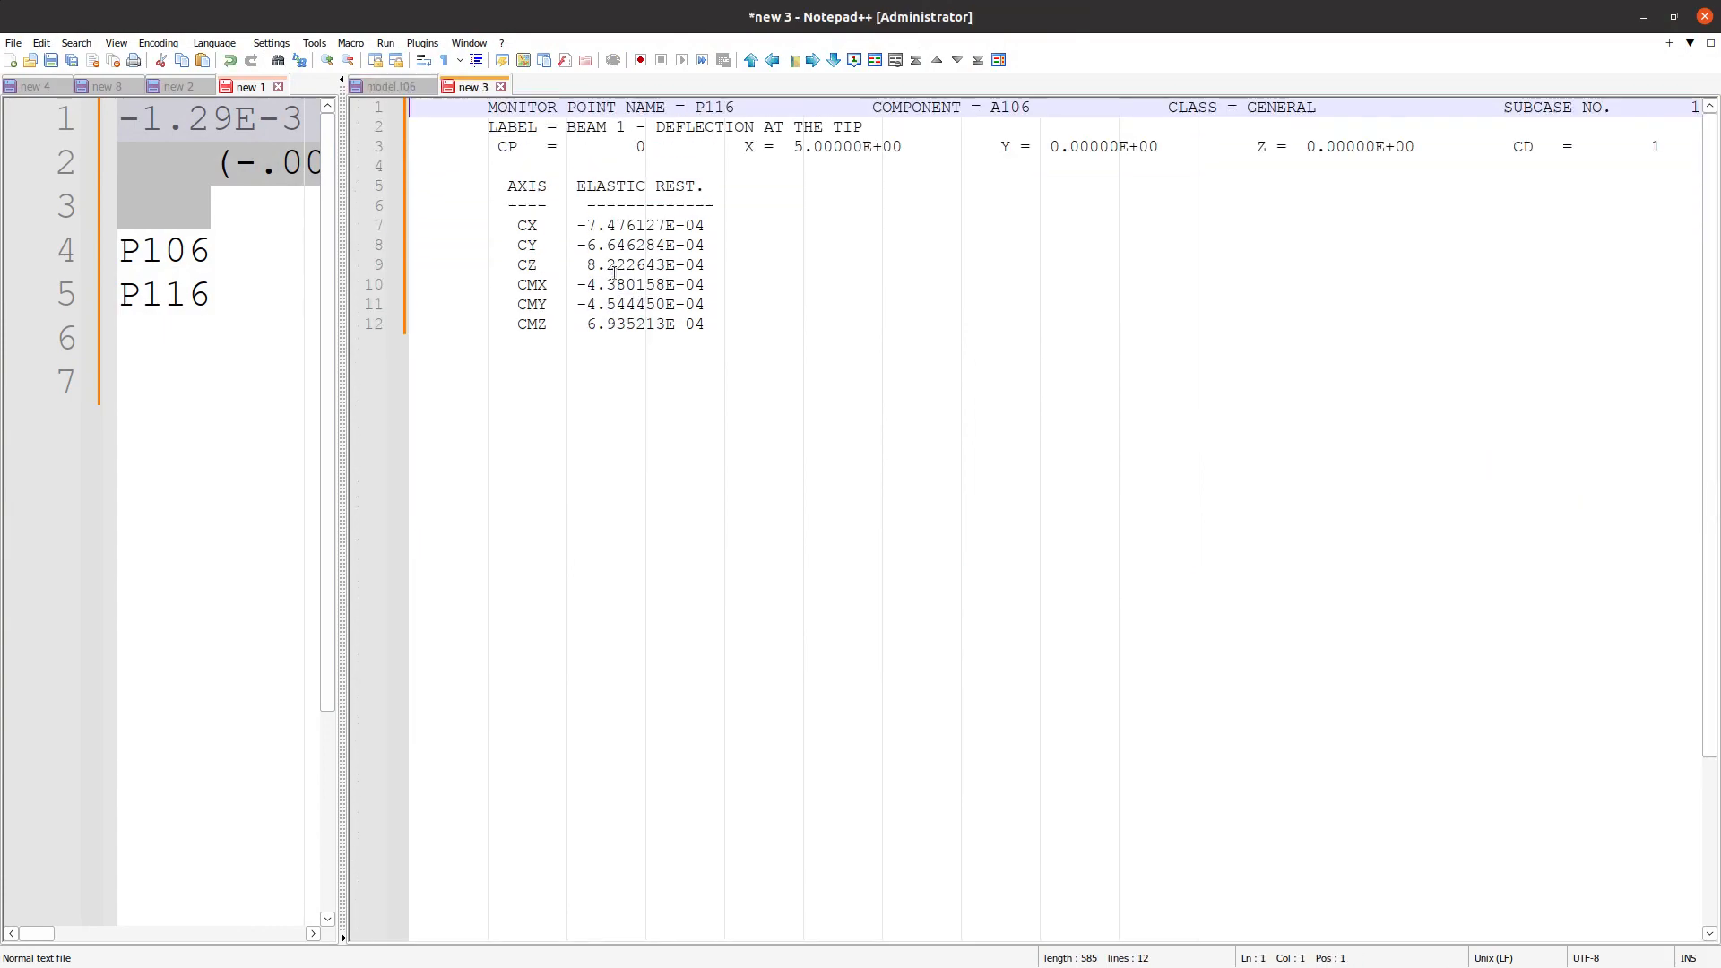
pyautogui.press('Home')
pyautogui.press('Return')
pyautogui.press('Return')
pyautogui.press('Return')
pyautogui.press('Up')
pyautogui.press('Up')
pyautogui.press('Up')
pyautogui.hotkey('ctrl', 'v')
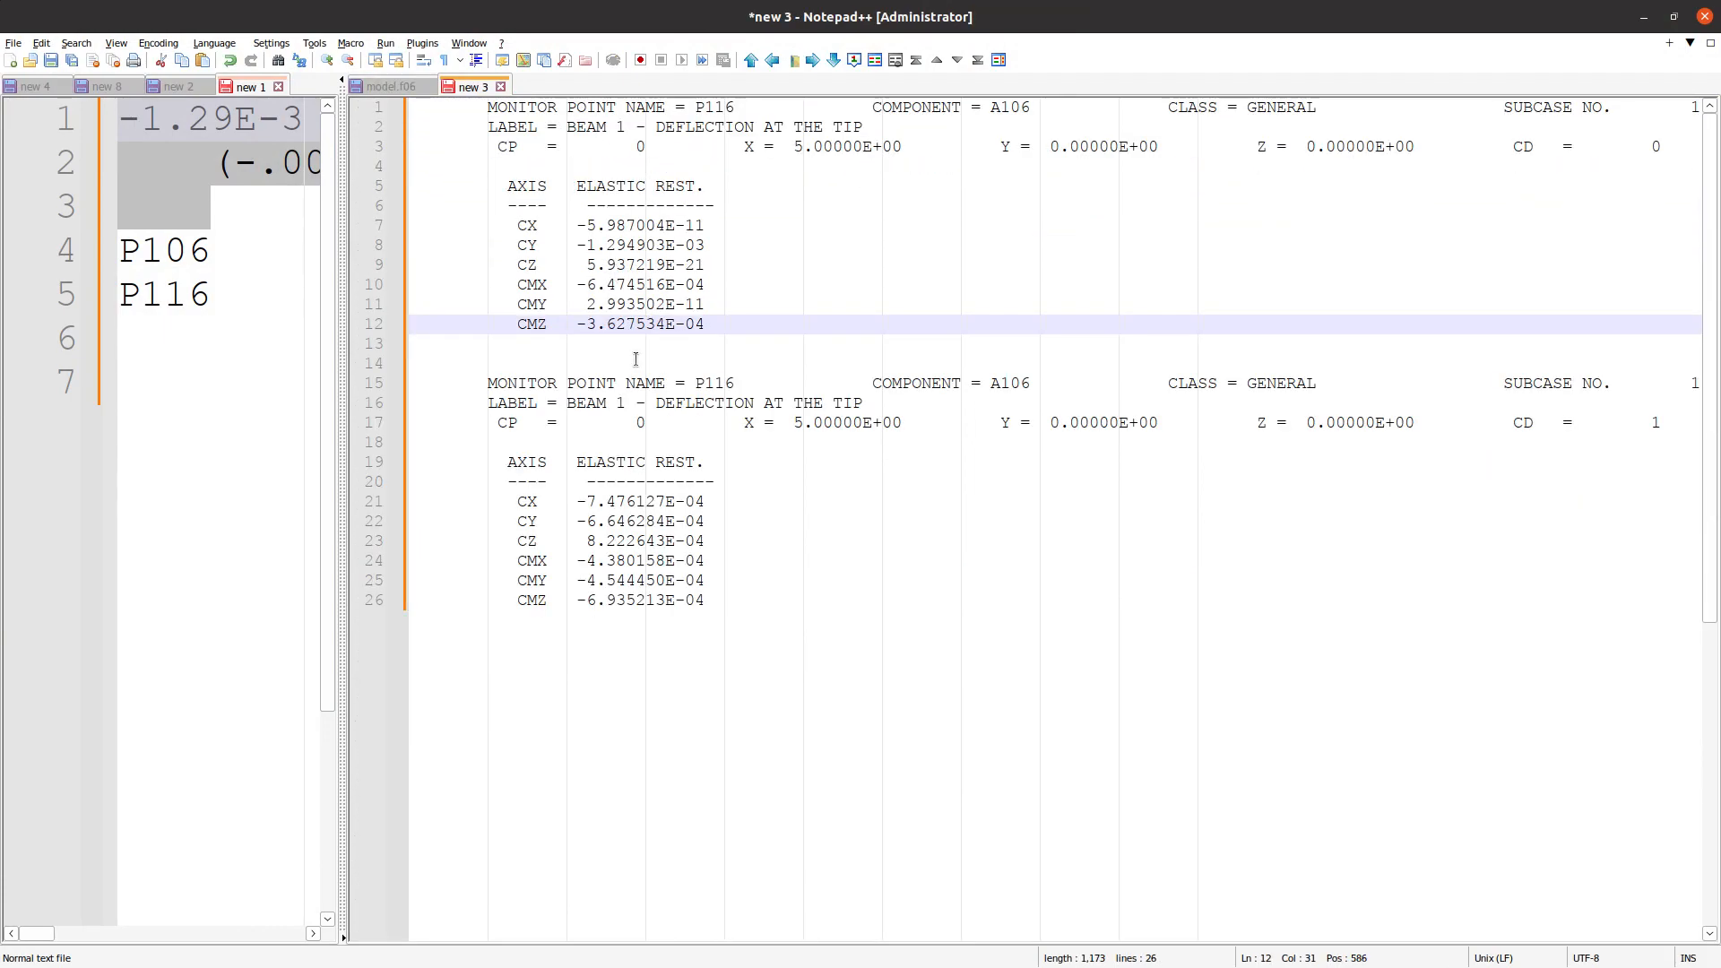
# - Compare the CY row of the earlier P116 results block with the CY row of the new run's block
pyautogui.tripleClick(632, 244)
pyautogui.scroll(2, 734, 305)
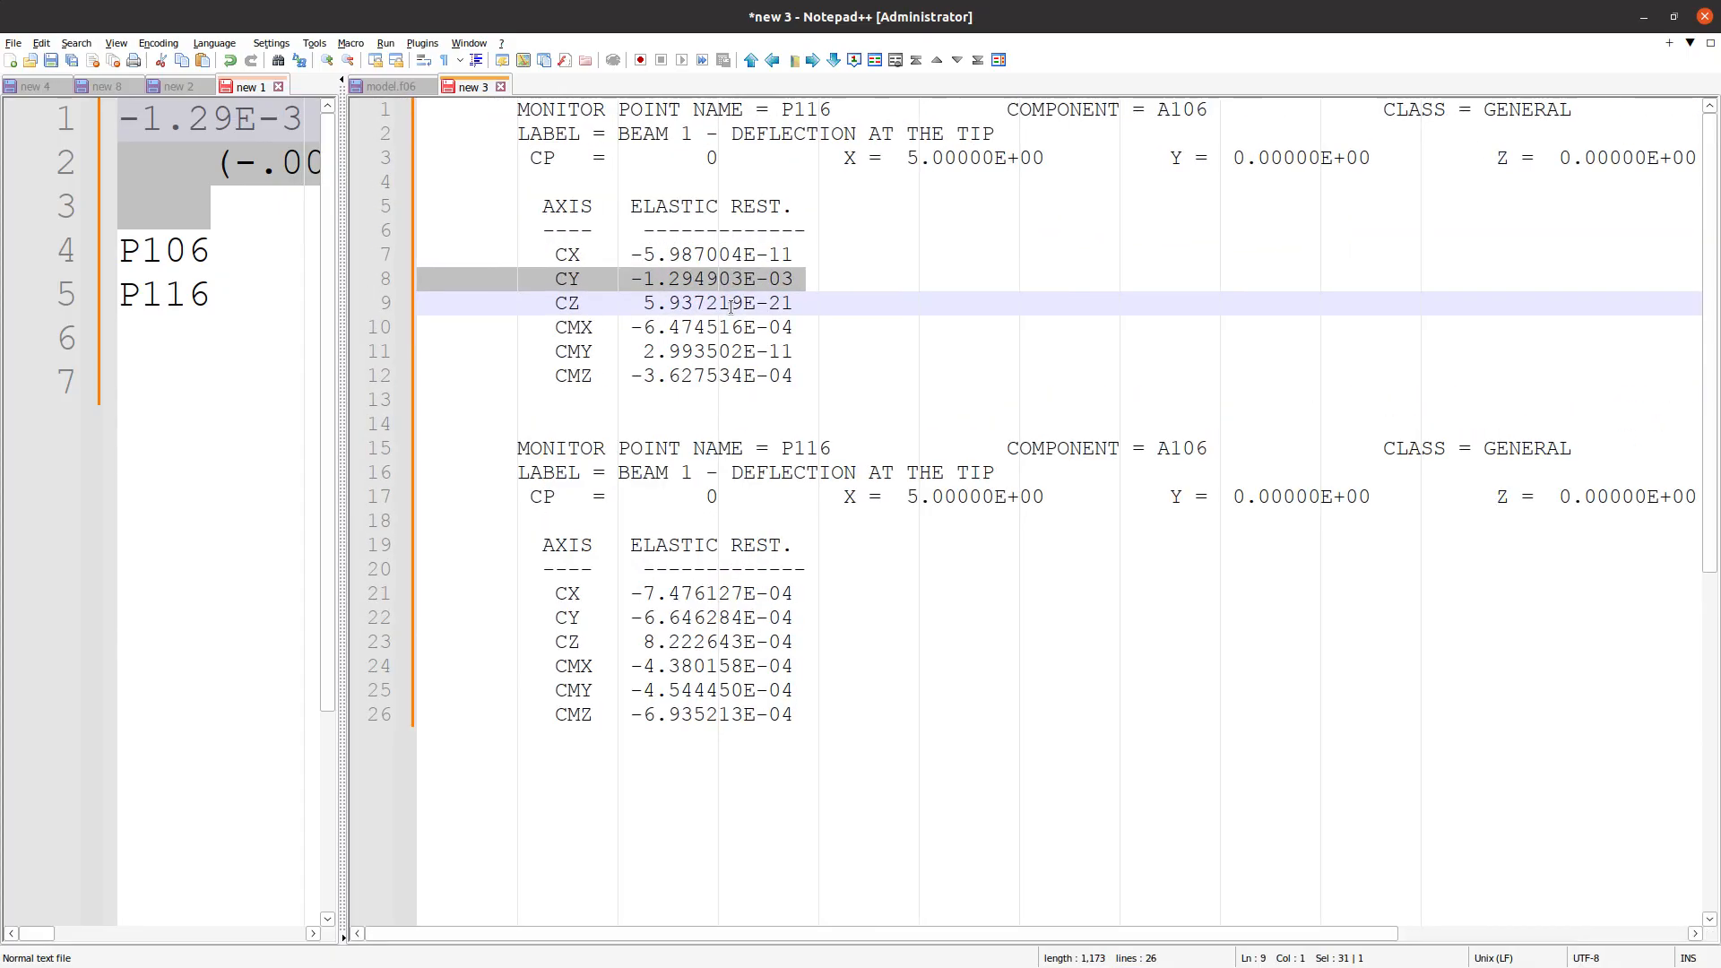
pyautogui.scroll(2, 733, 305)
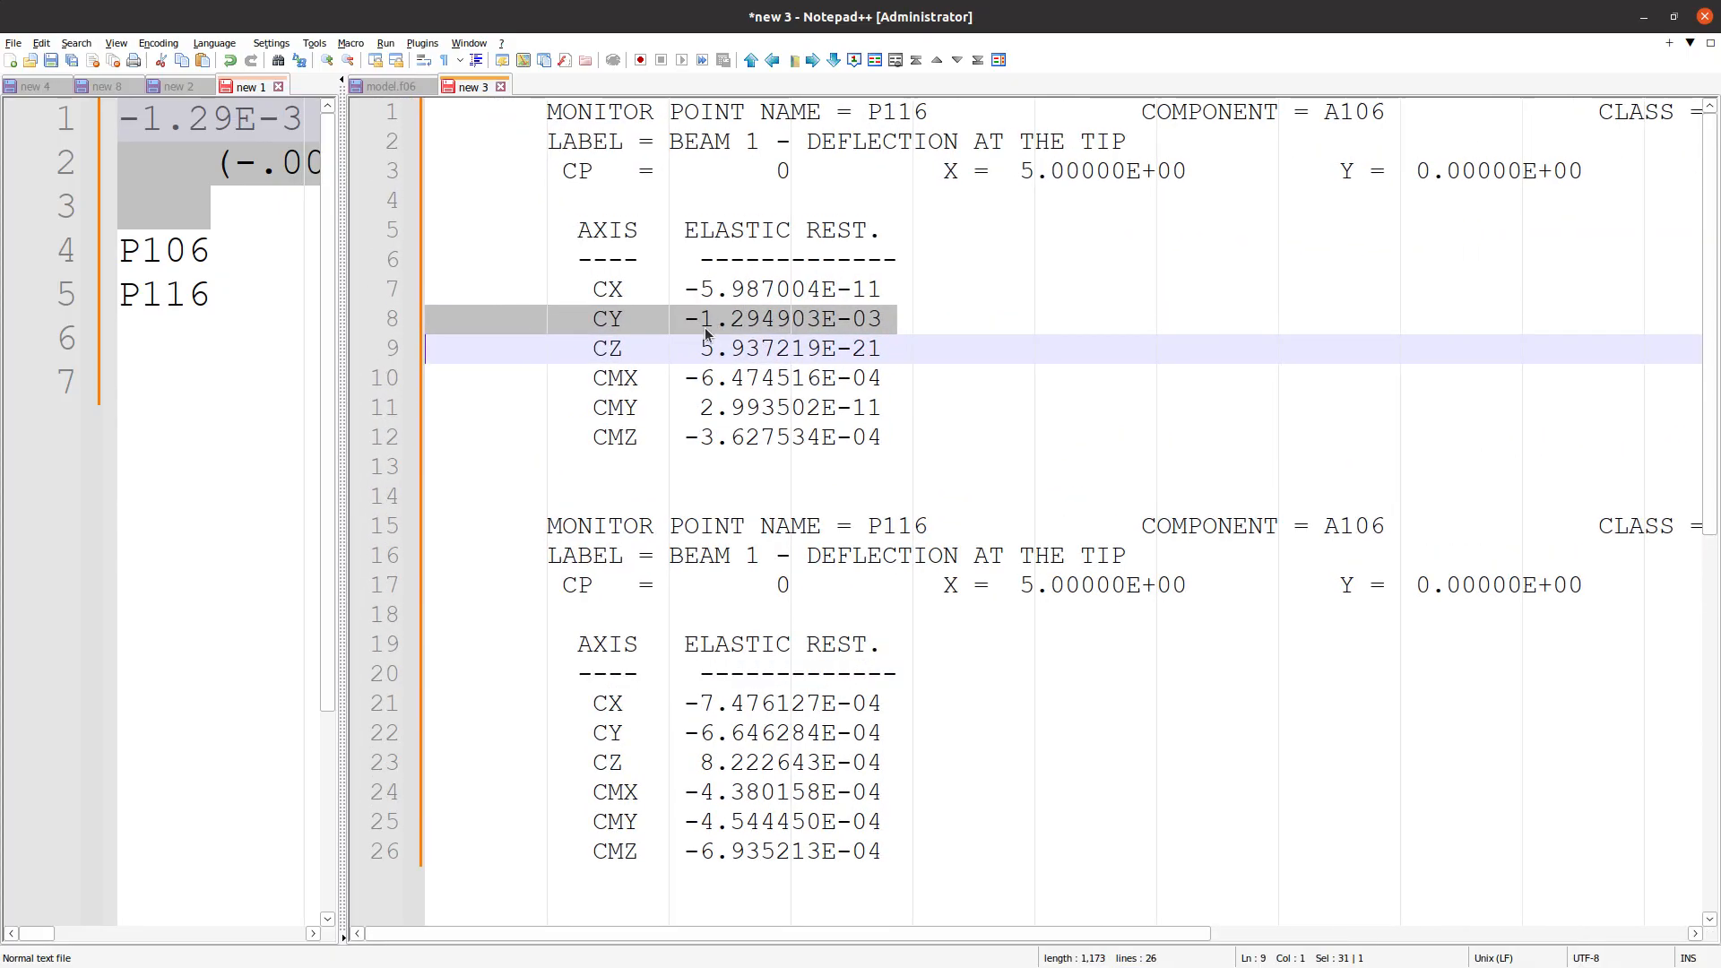
pyautogui.click(717, 325)
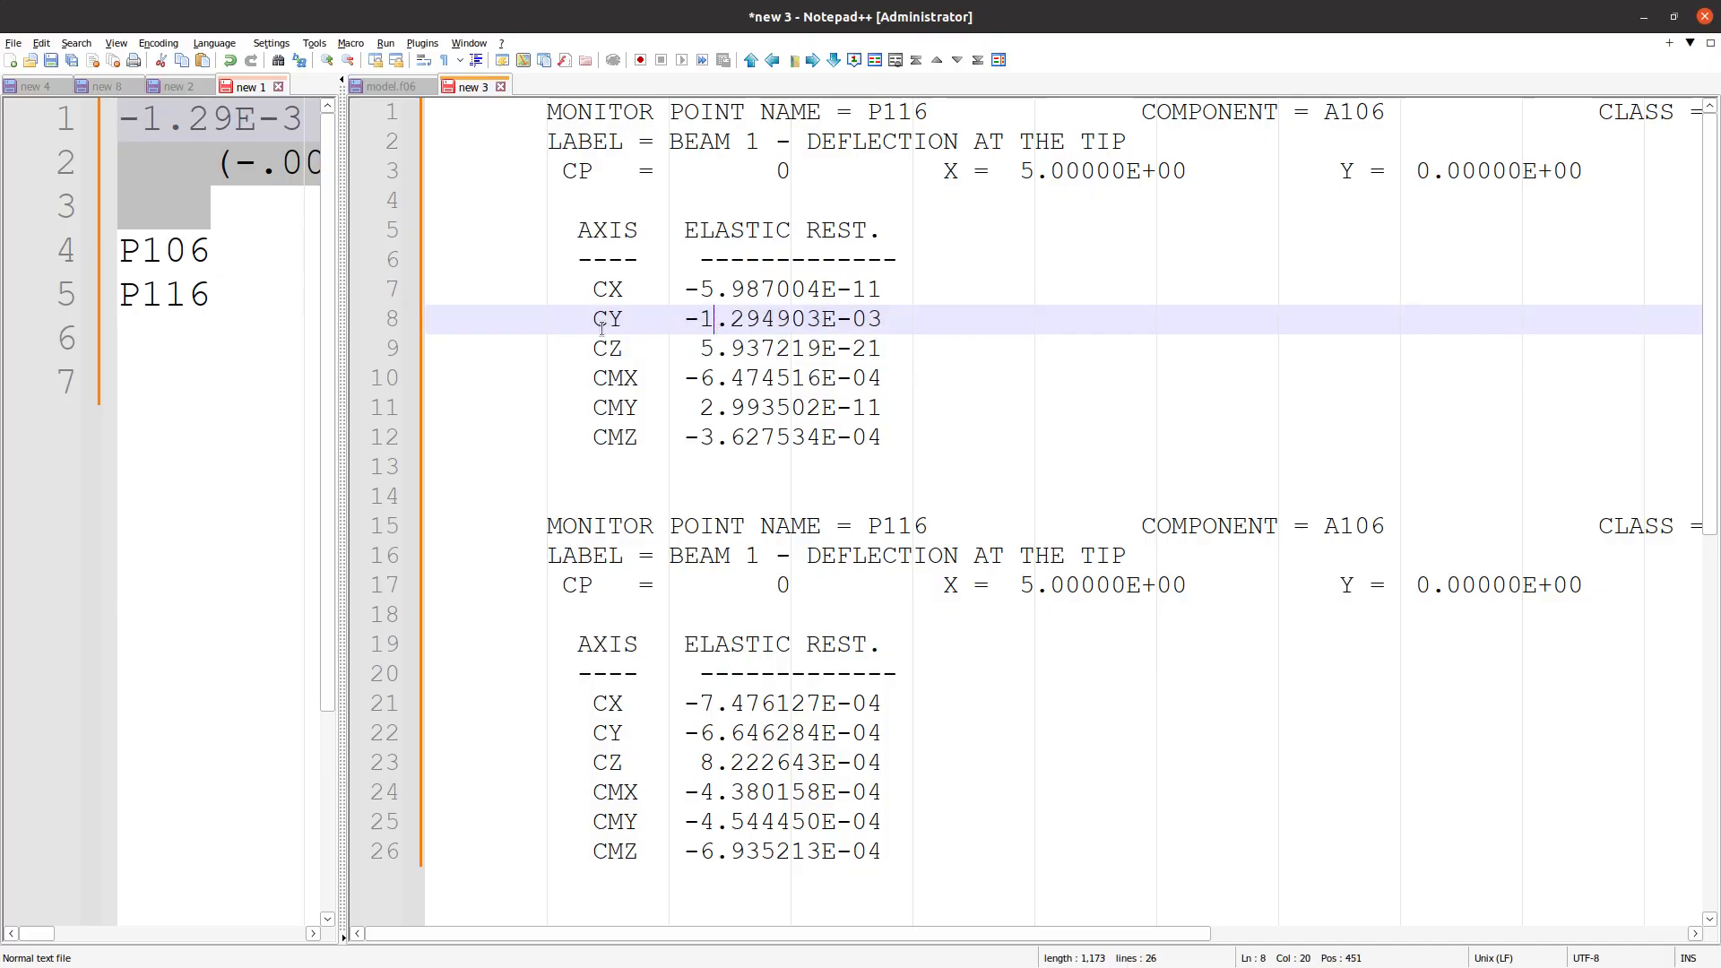
pyautogui.tripleClick(607, 326)
pyautogui.scroll(-1, 752, 473)
pyautogui.scroll(-1, 751, 473)
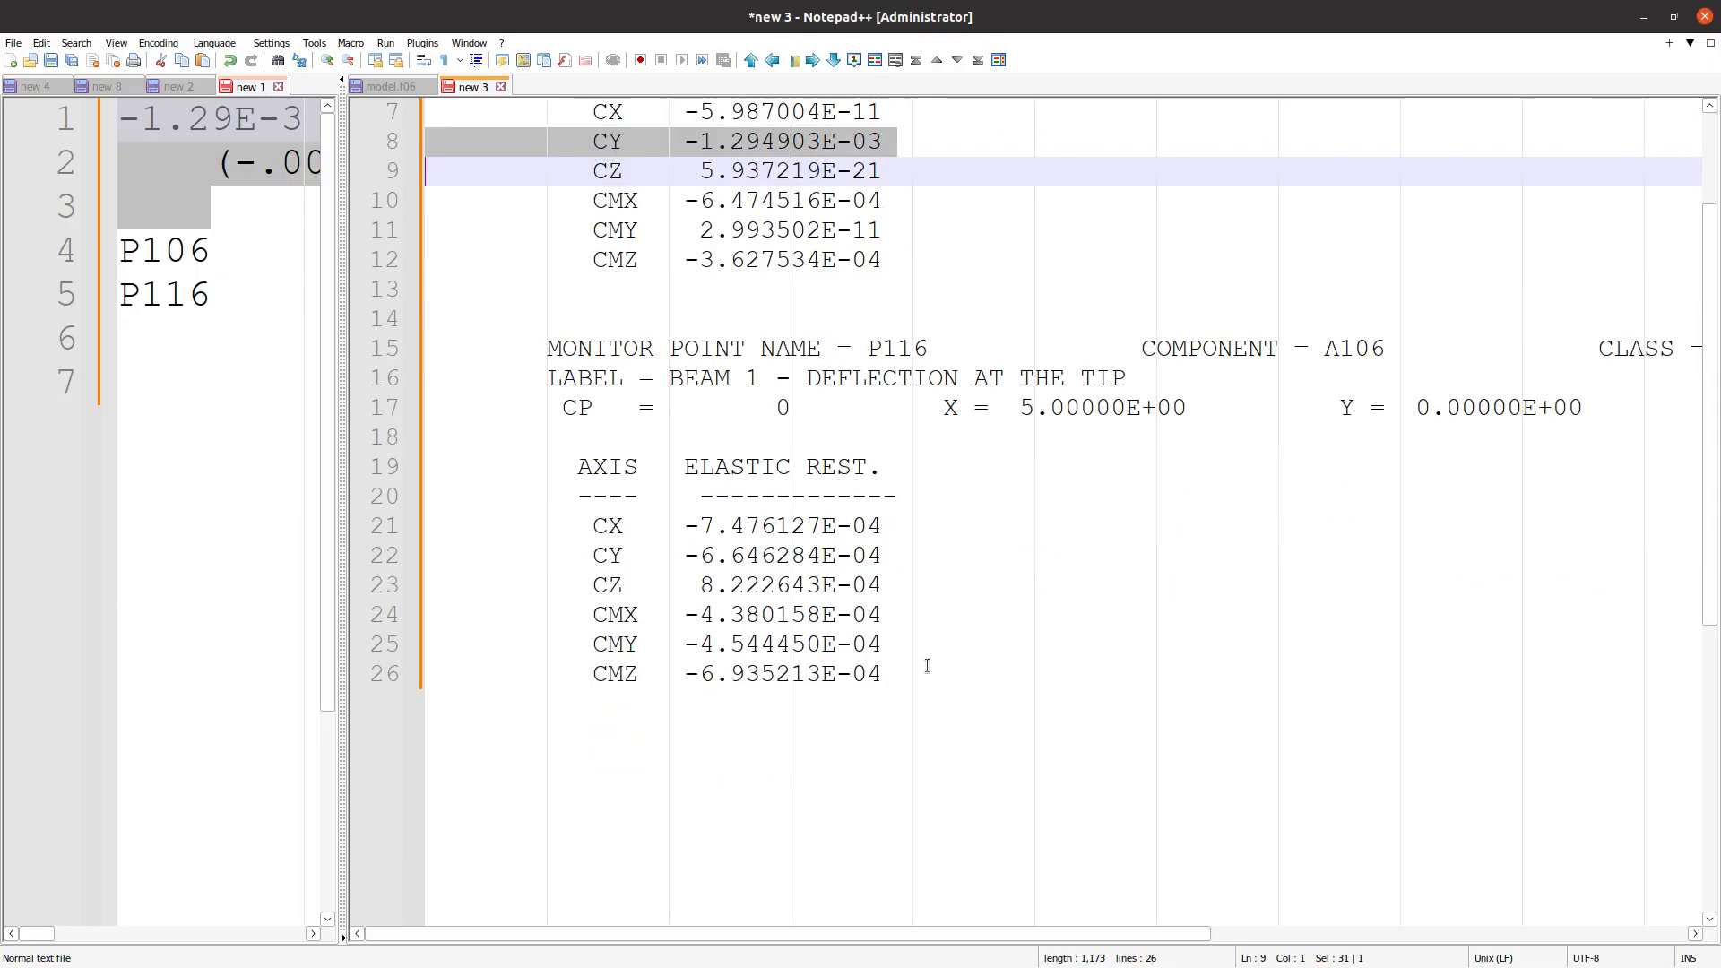
pyautogui.moveTo(922, 672); pyautogui.dragTo(359, 371)
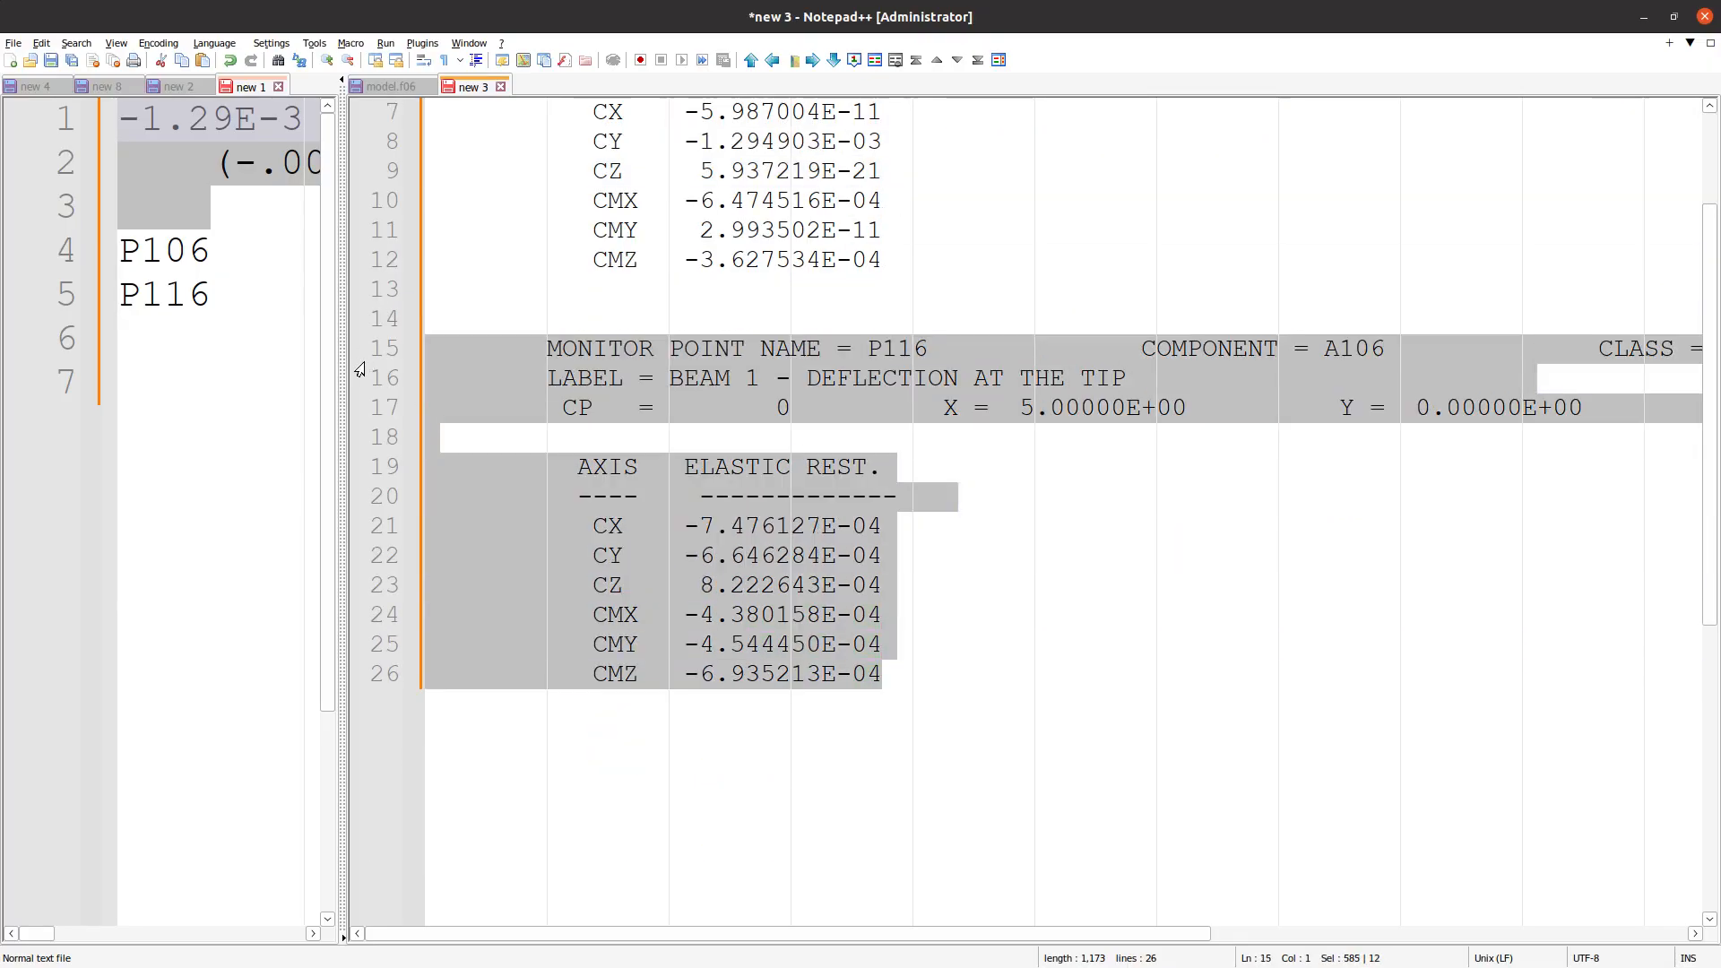
pyautogui.tripleClick(686, 566)
pyautogui.scroll(1, 706, 576)
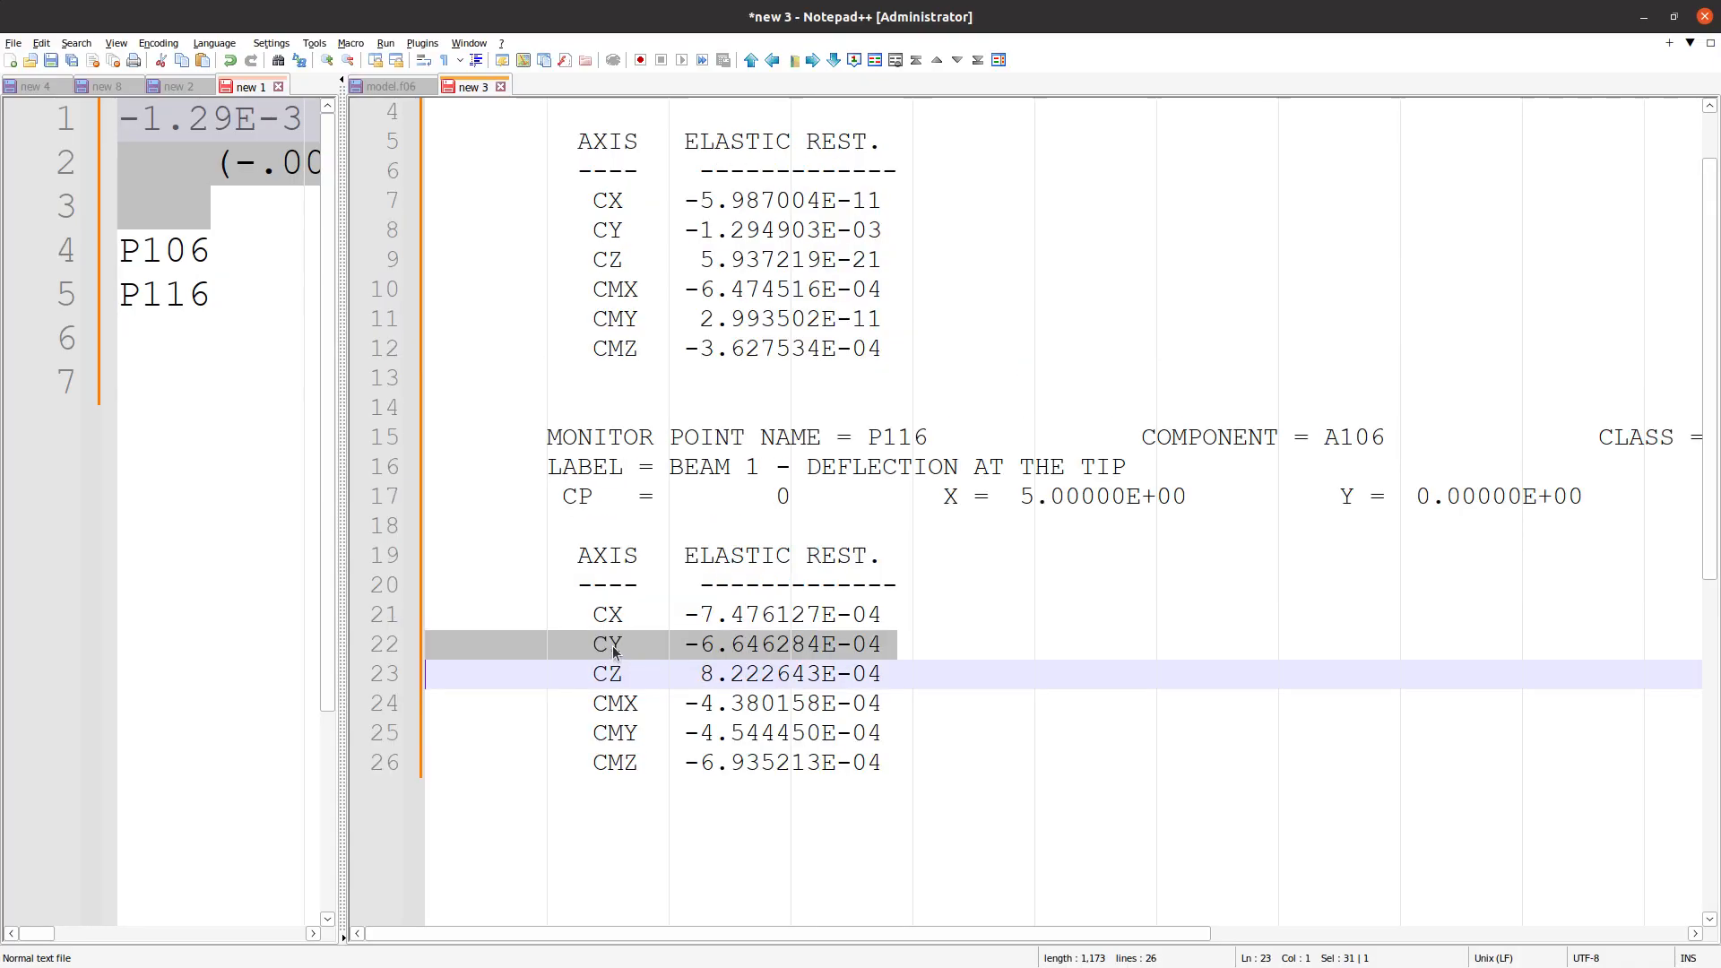
pyautogui.click(692, 640)
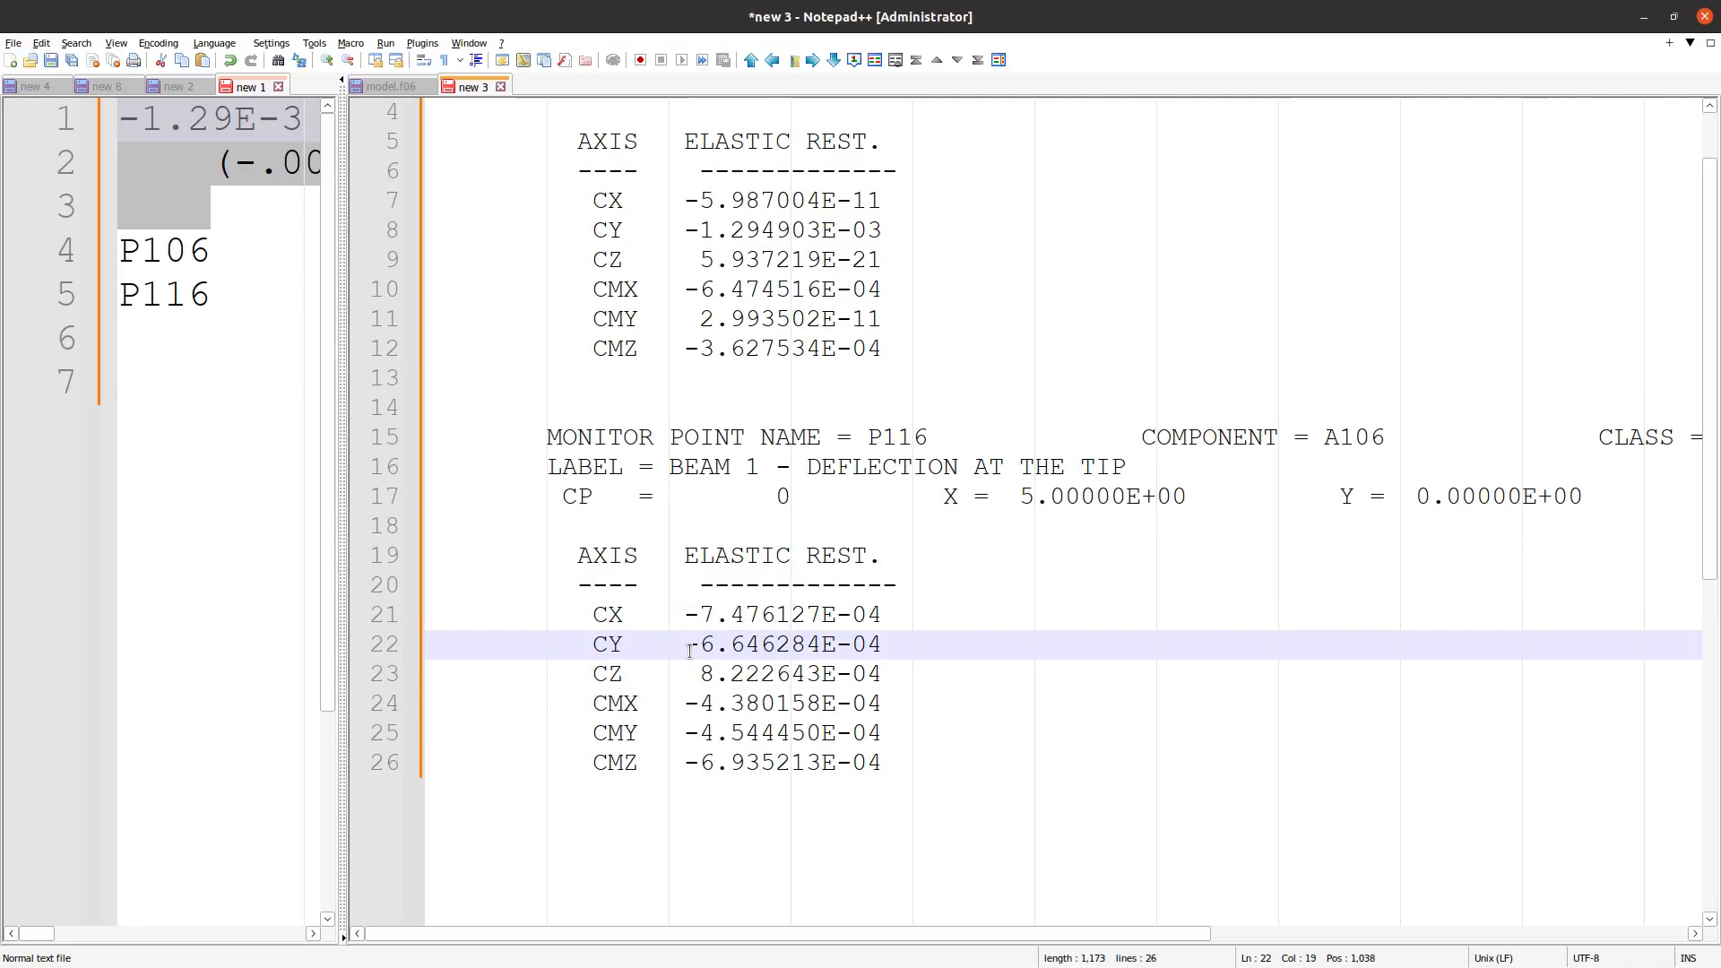
pyautogui.scroll(1, 690, 651)
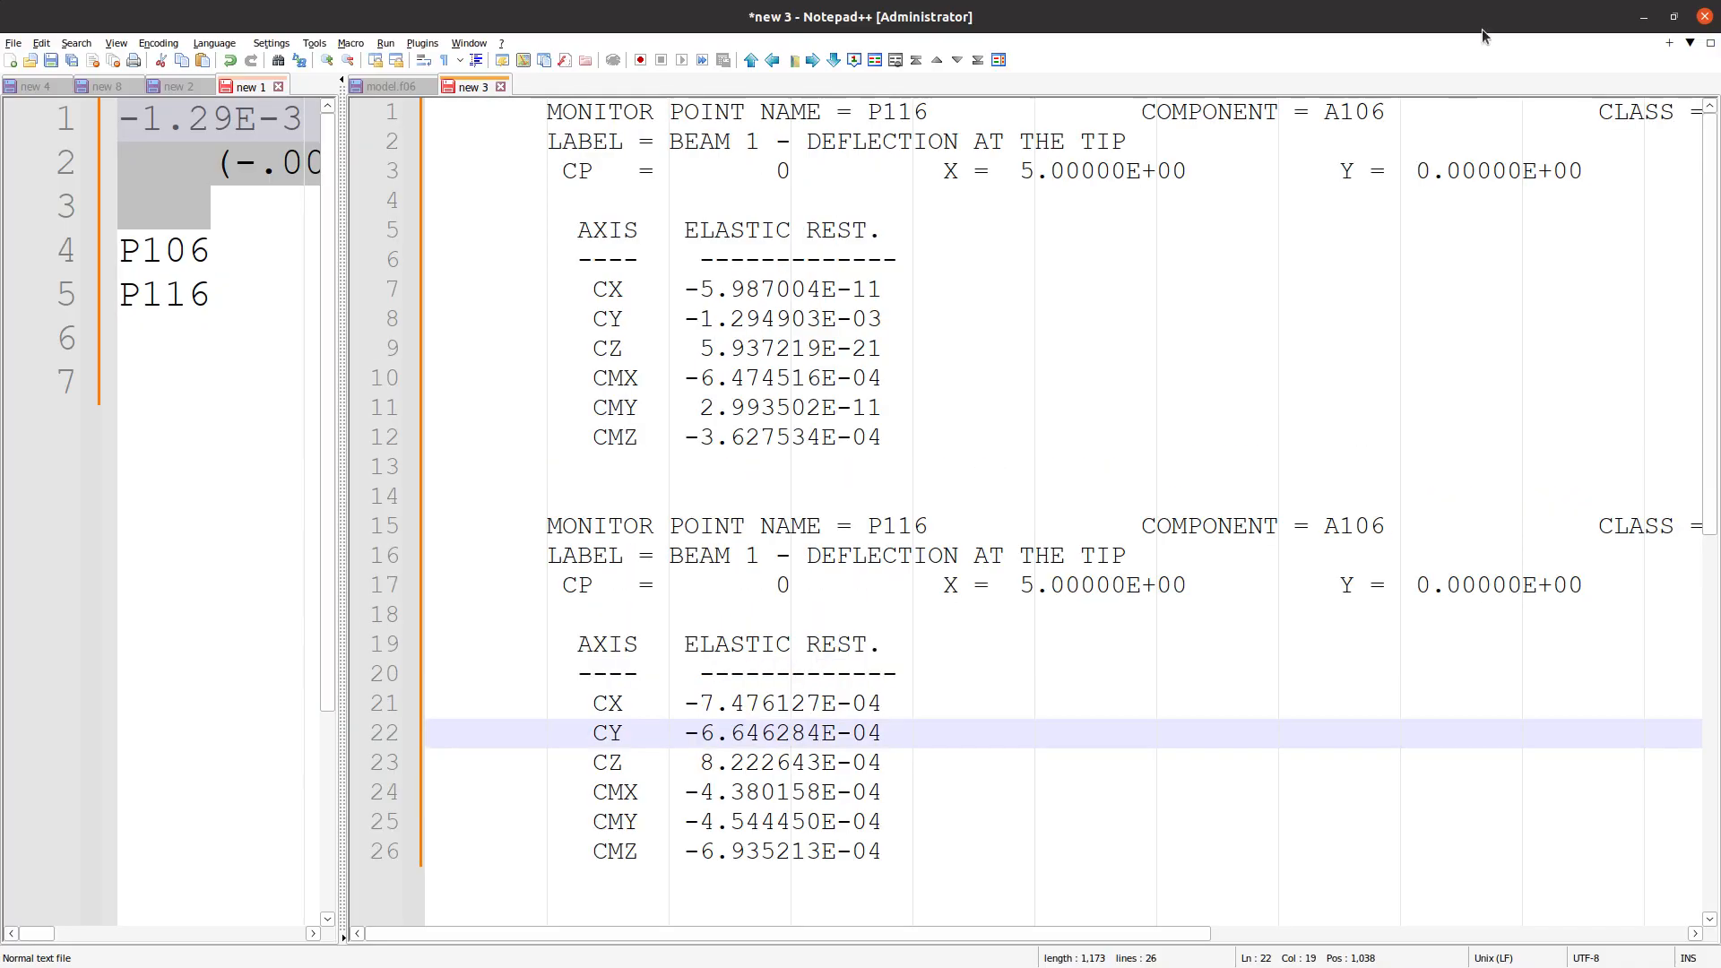
# - Switch to the Viewer in the browser, close Pre, and inspect the coordinate system at the beam tip
pyautogui.moveTo(1413, 17); pyautogui.dragTo(1720, 72)
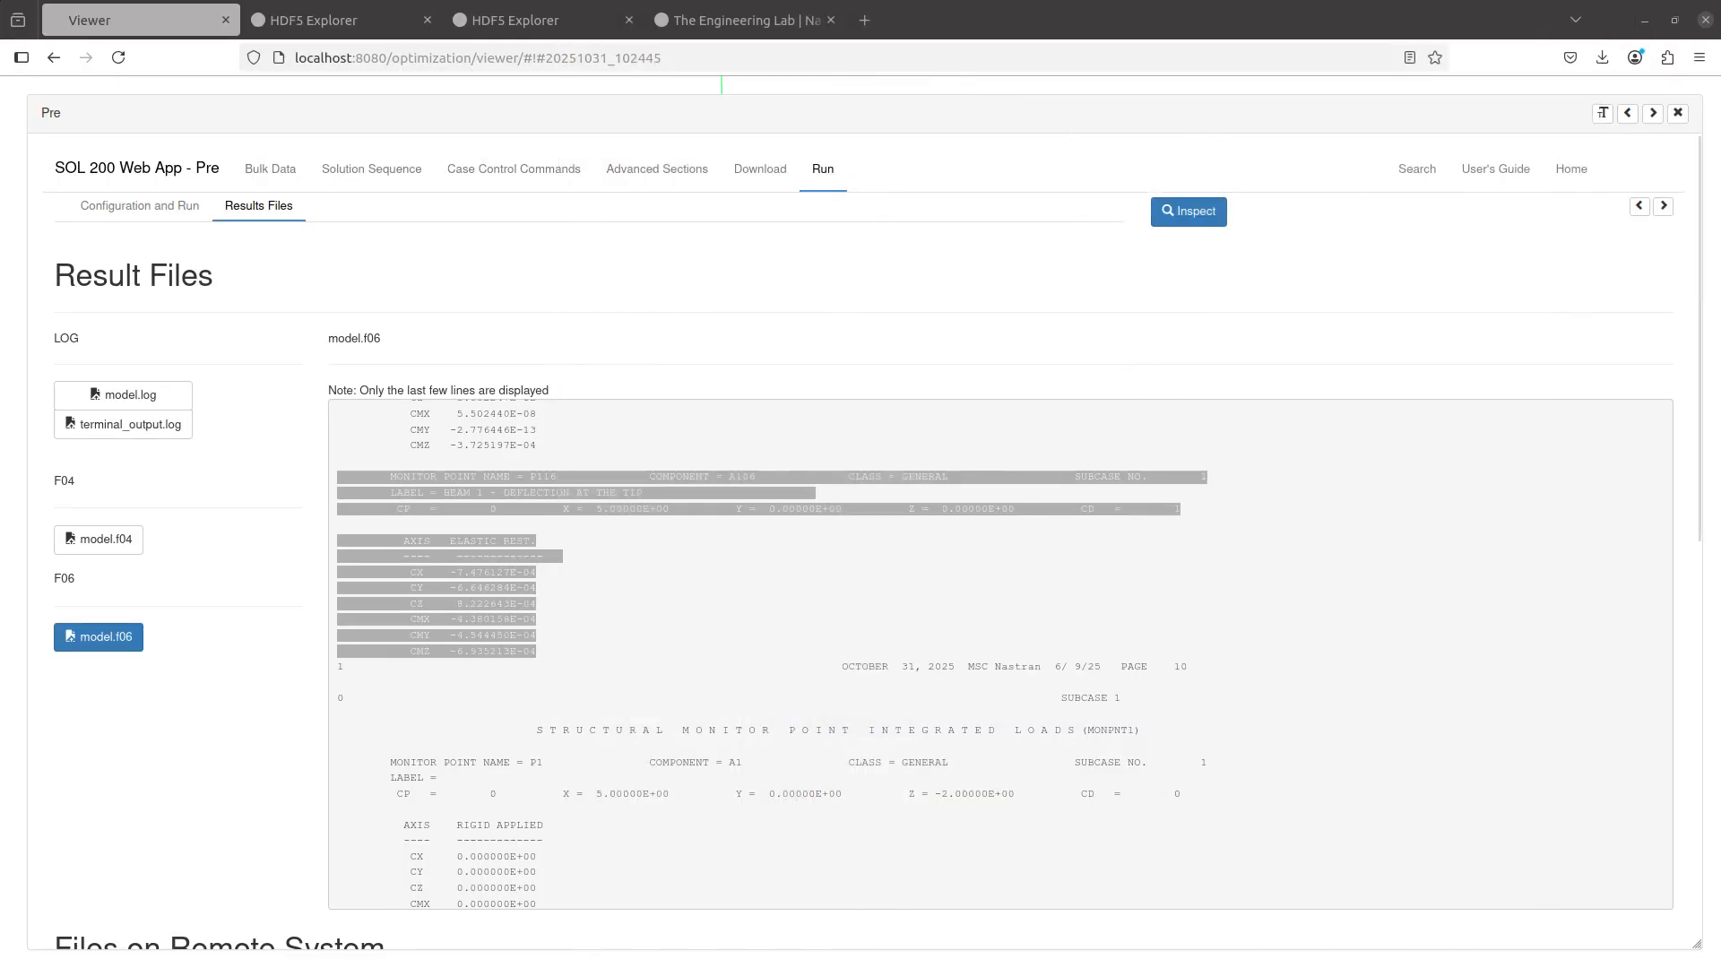
pyautogui.click(1678, 112)
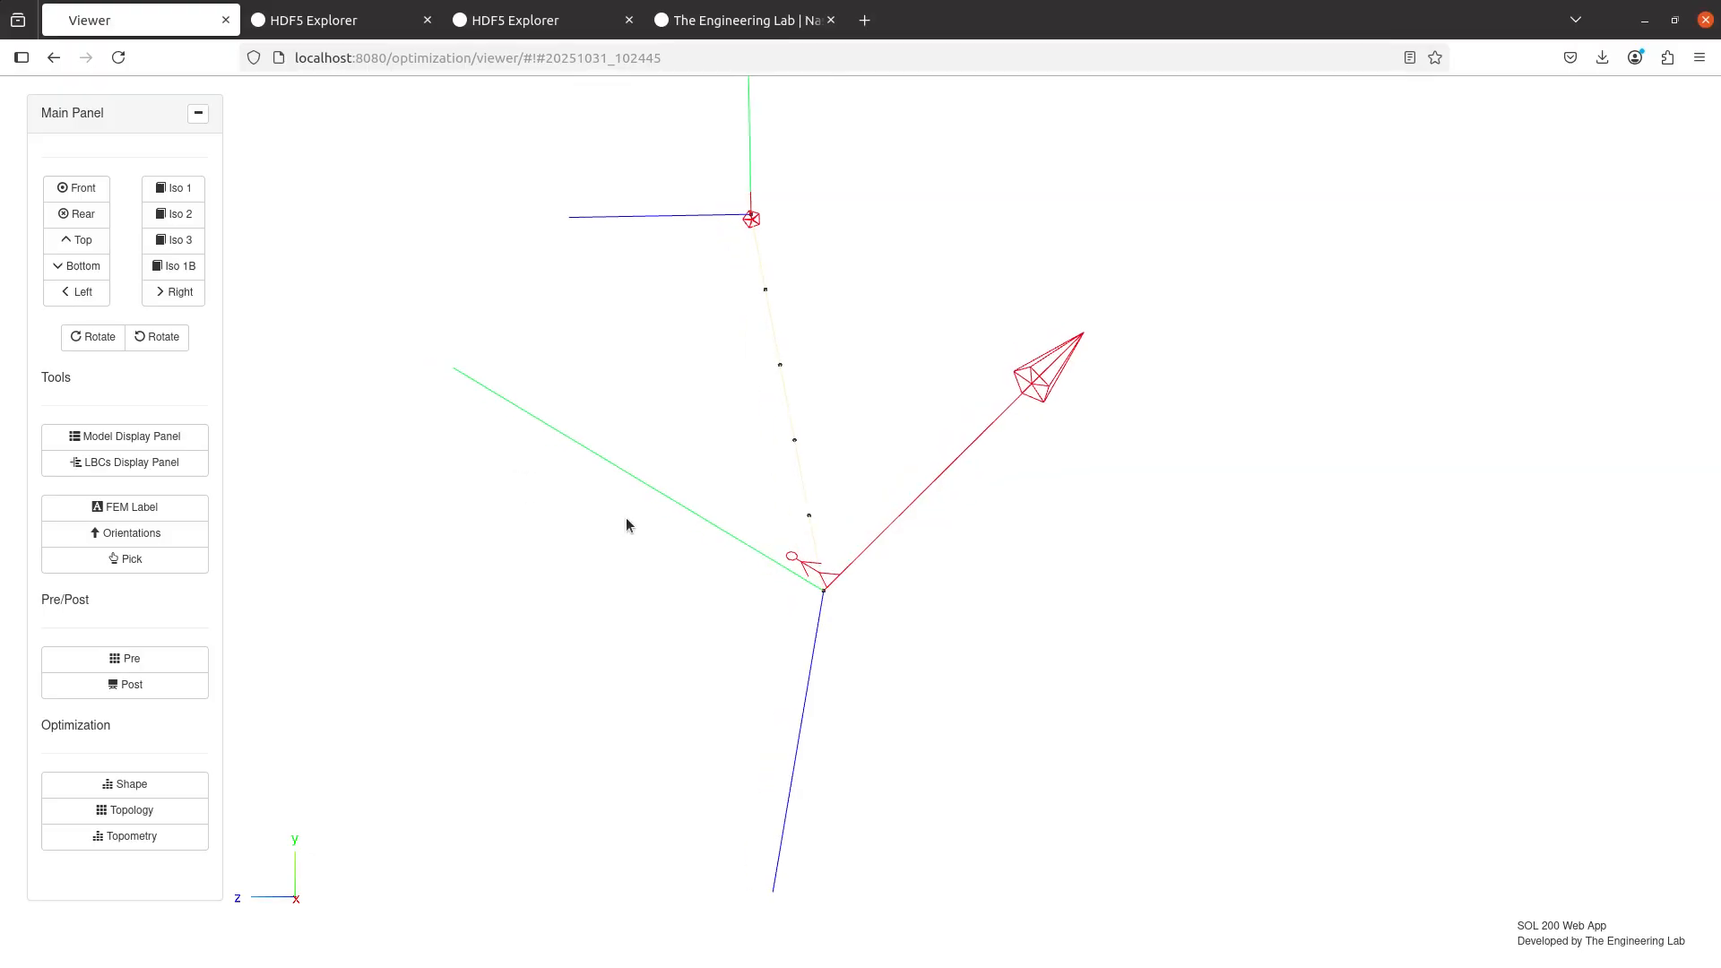
pyautogui.moveTo(696, 535); pyautogui.dragTo(735, 611)
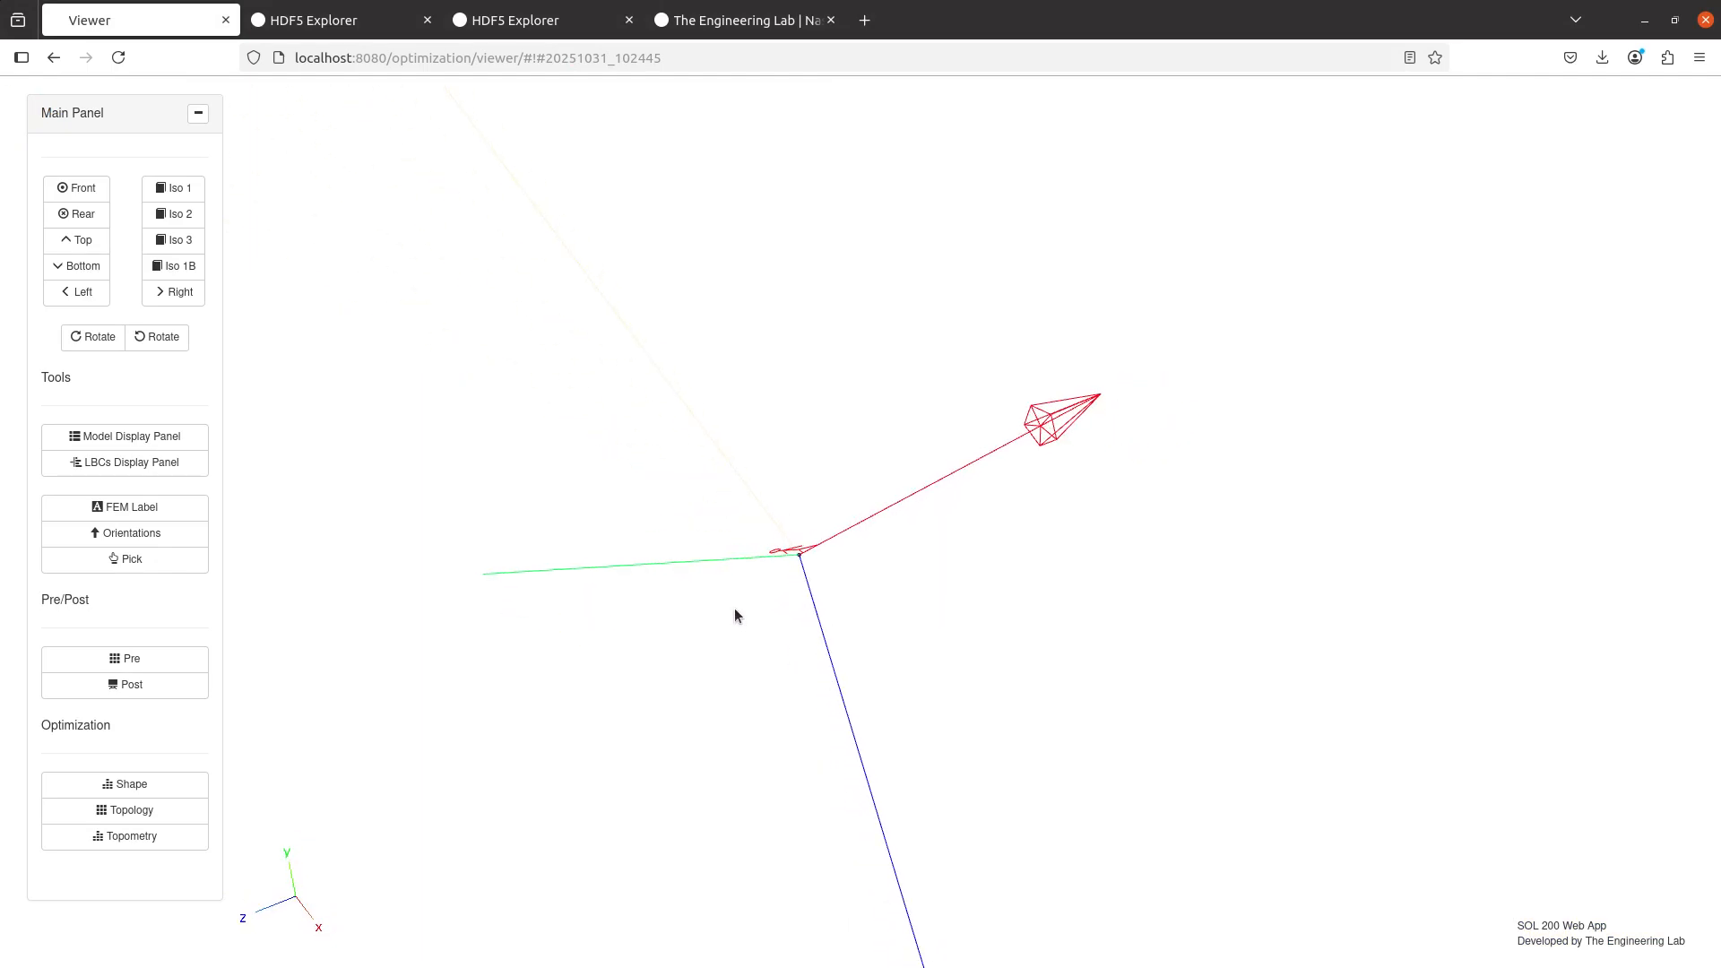
# - Reopen the MONDSP1 bulk data entries in Pre and narrow the window so the model is visible beside it
pyautogui.click(126, 659)
pyautogui.click(274, 170)
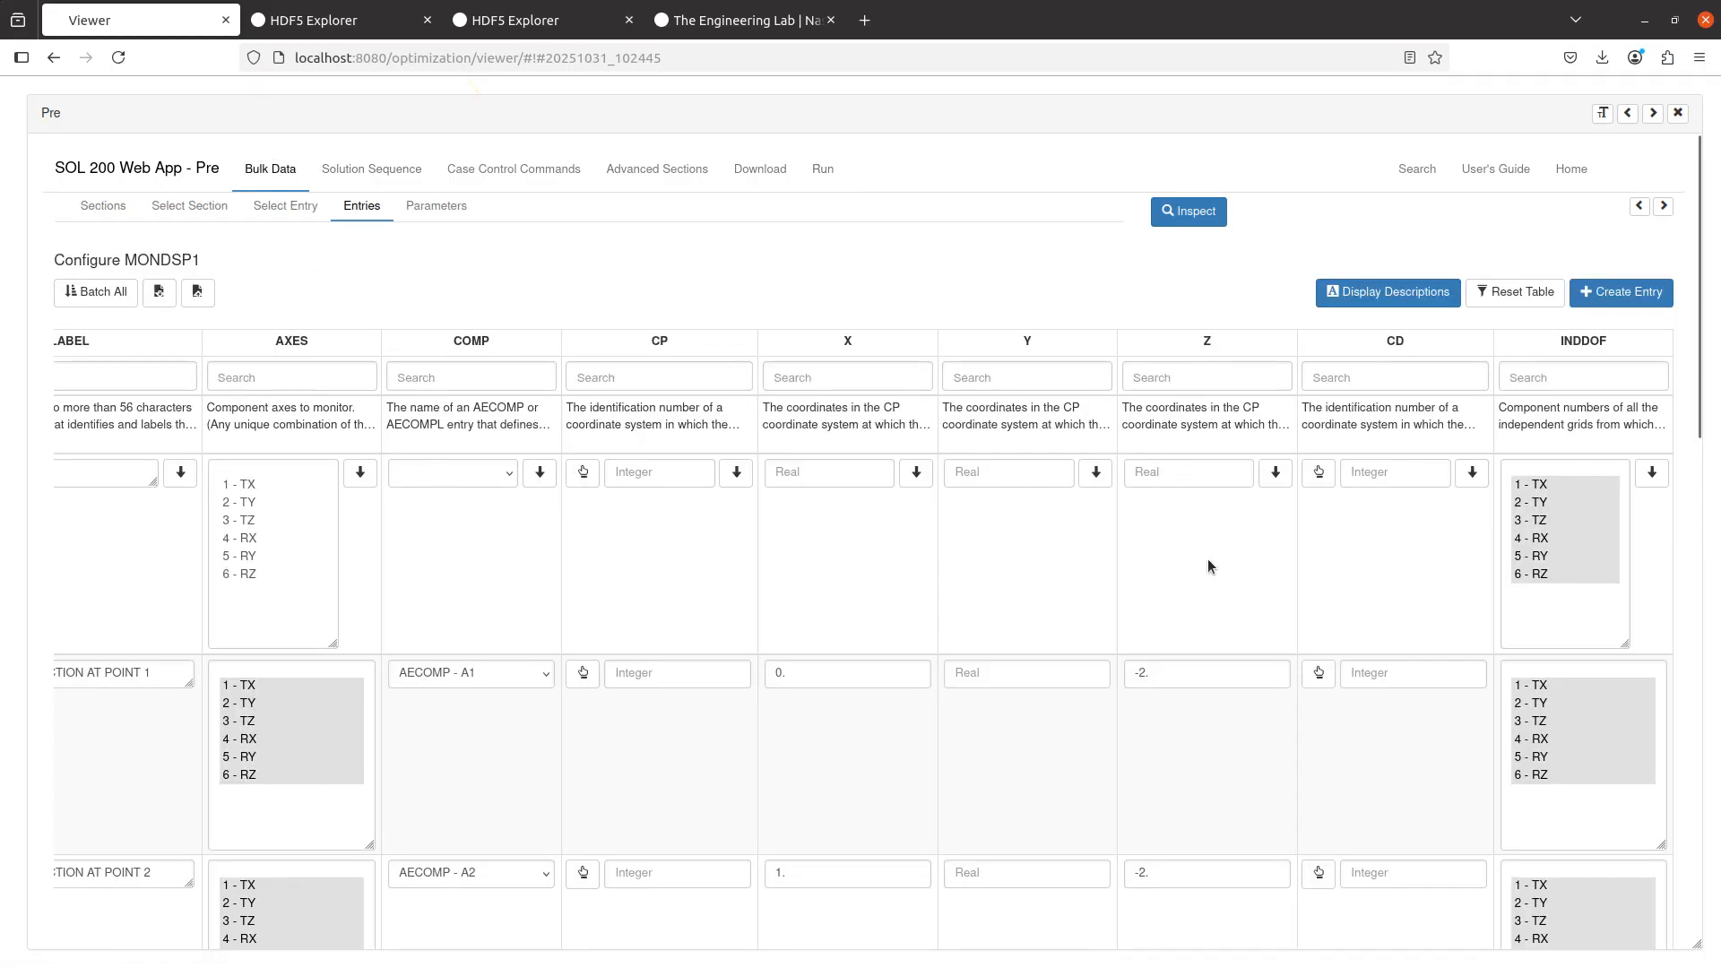
pyautogui.scroll(-3, 1210, 561)
pyautogui.click(1653, 113)
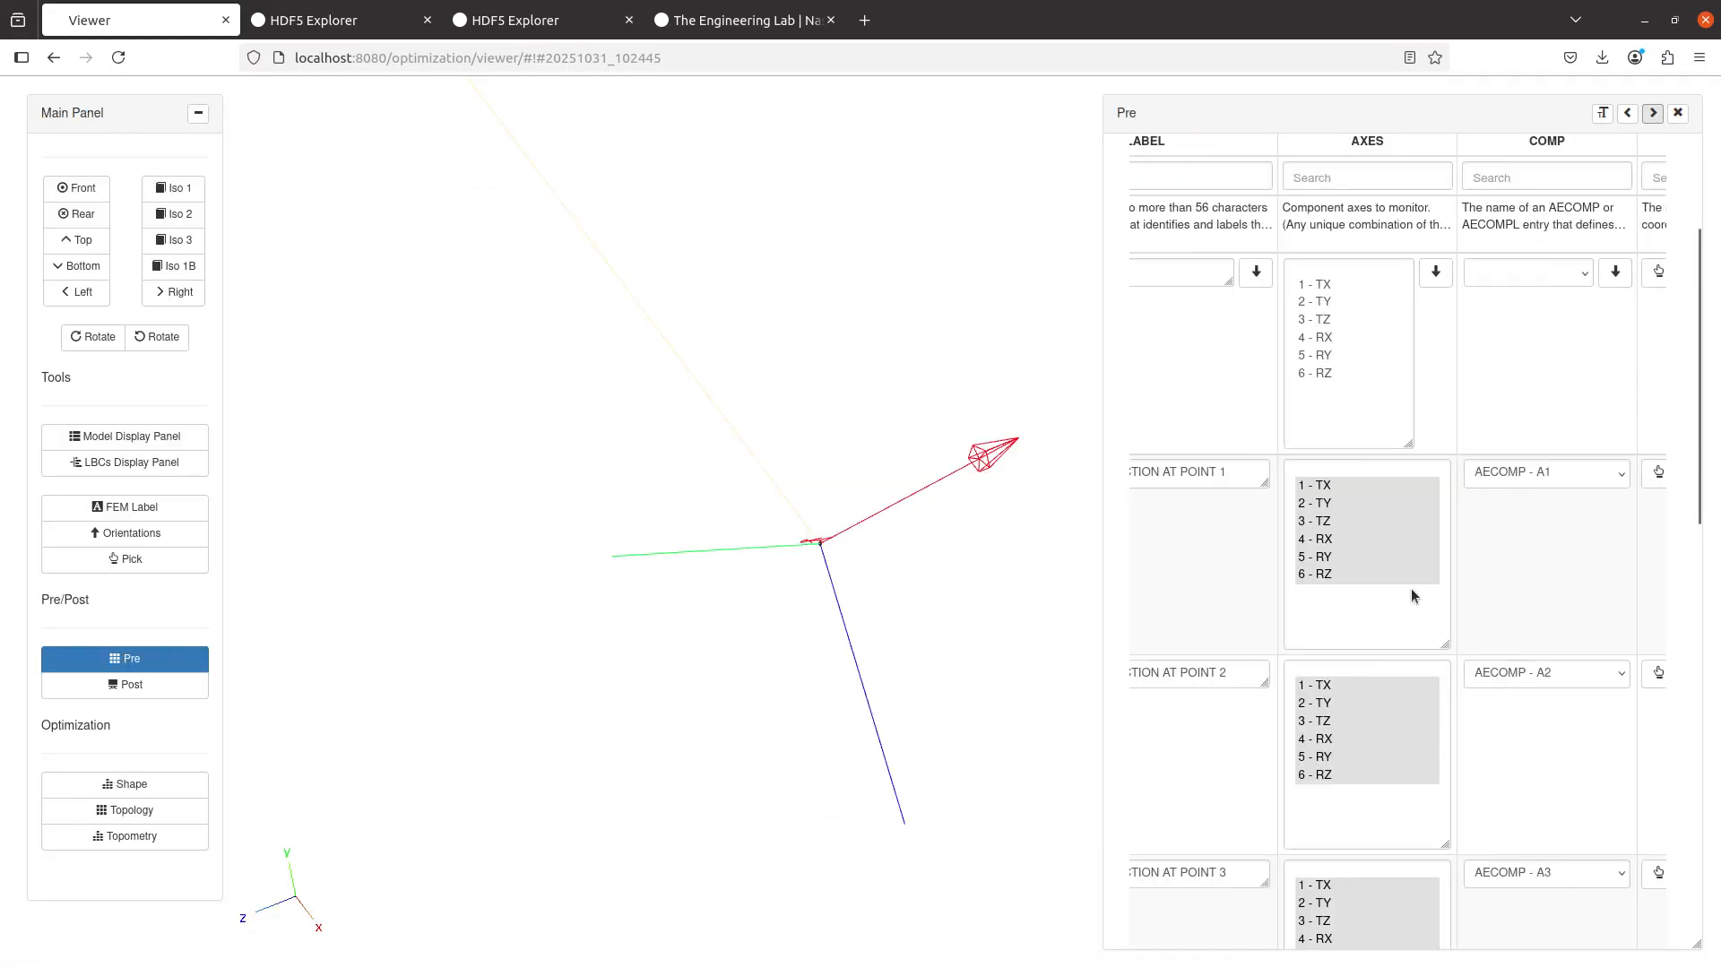
# - Set the CD output coordinate system of the last MONDSP1 entry, the one using AECOMP A106, to 0
pyautogui.scroll(-4, 1416, 606)
pyautogui.scroll(-5, 1422, 624)
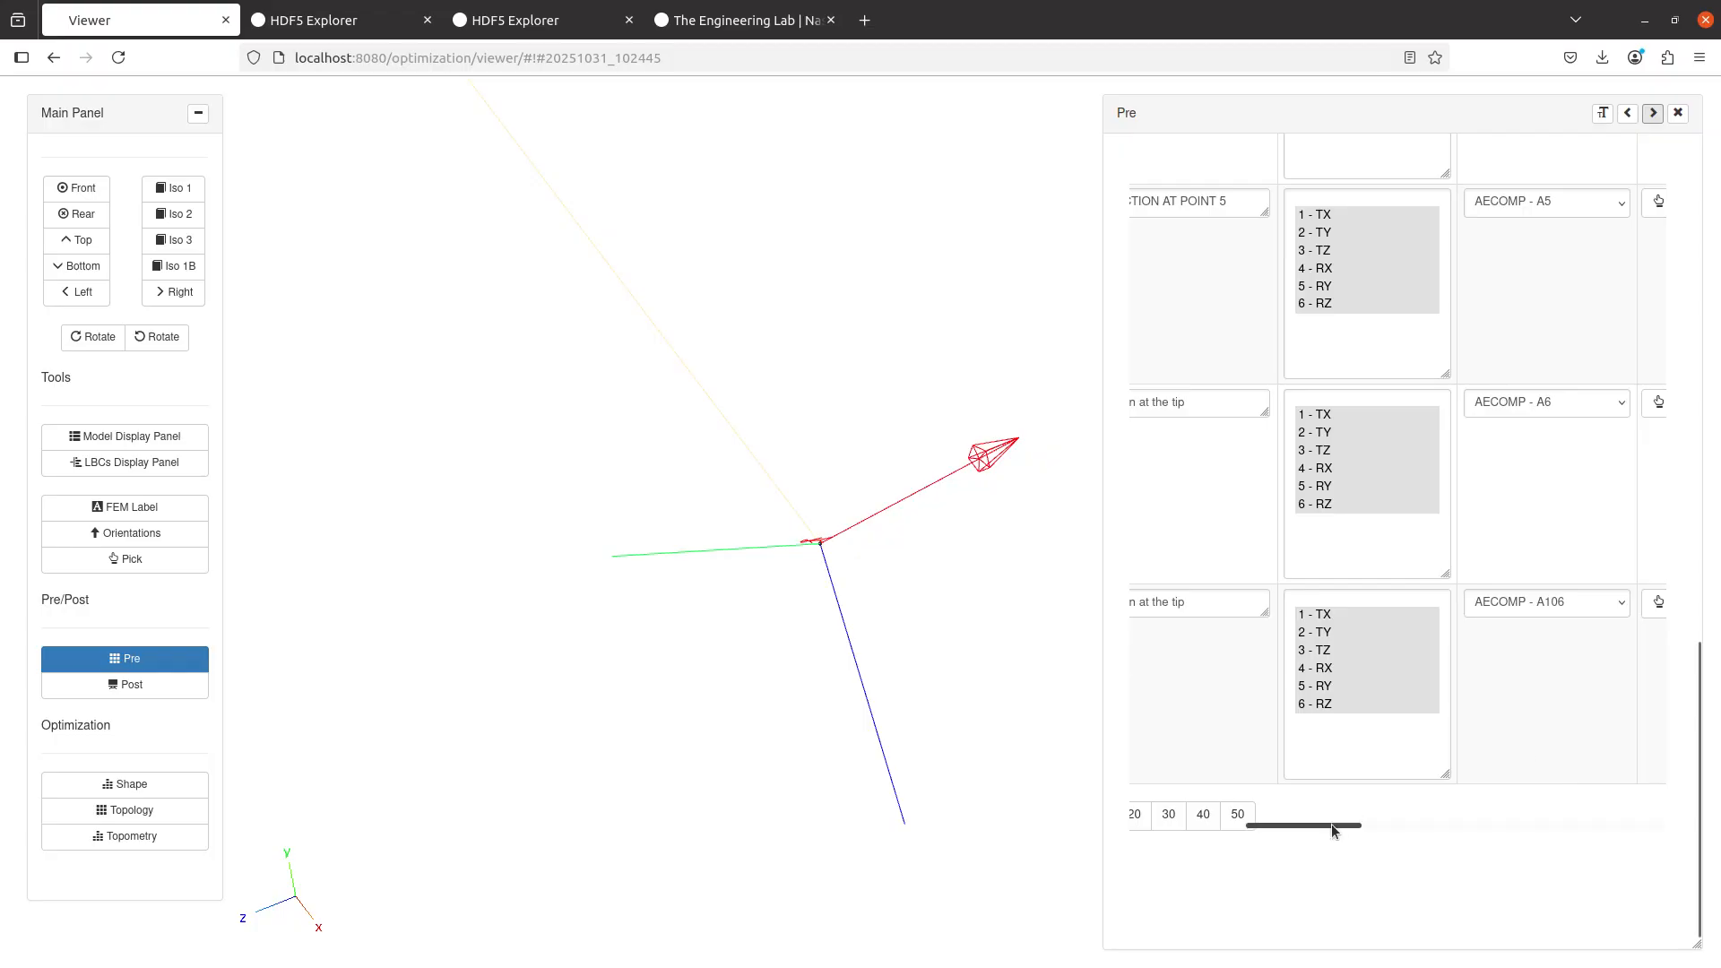
pyautogui.moveTo(1331, 825); pyautogui.dragTo(1654, 798)
pyautogui.doubleClick(1354, 603)
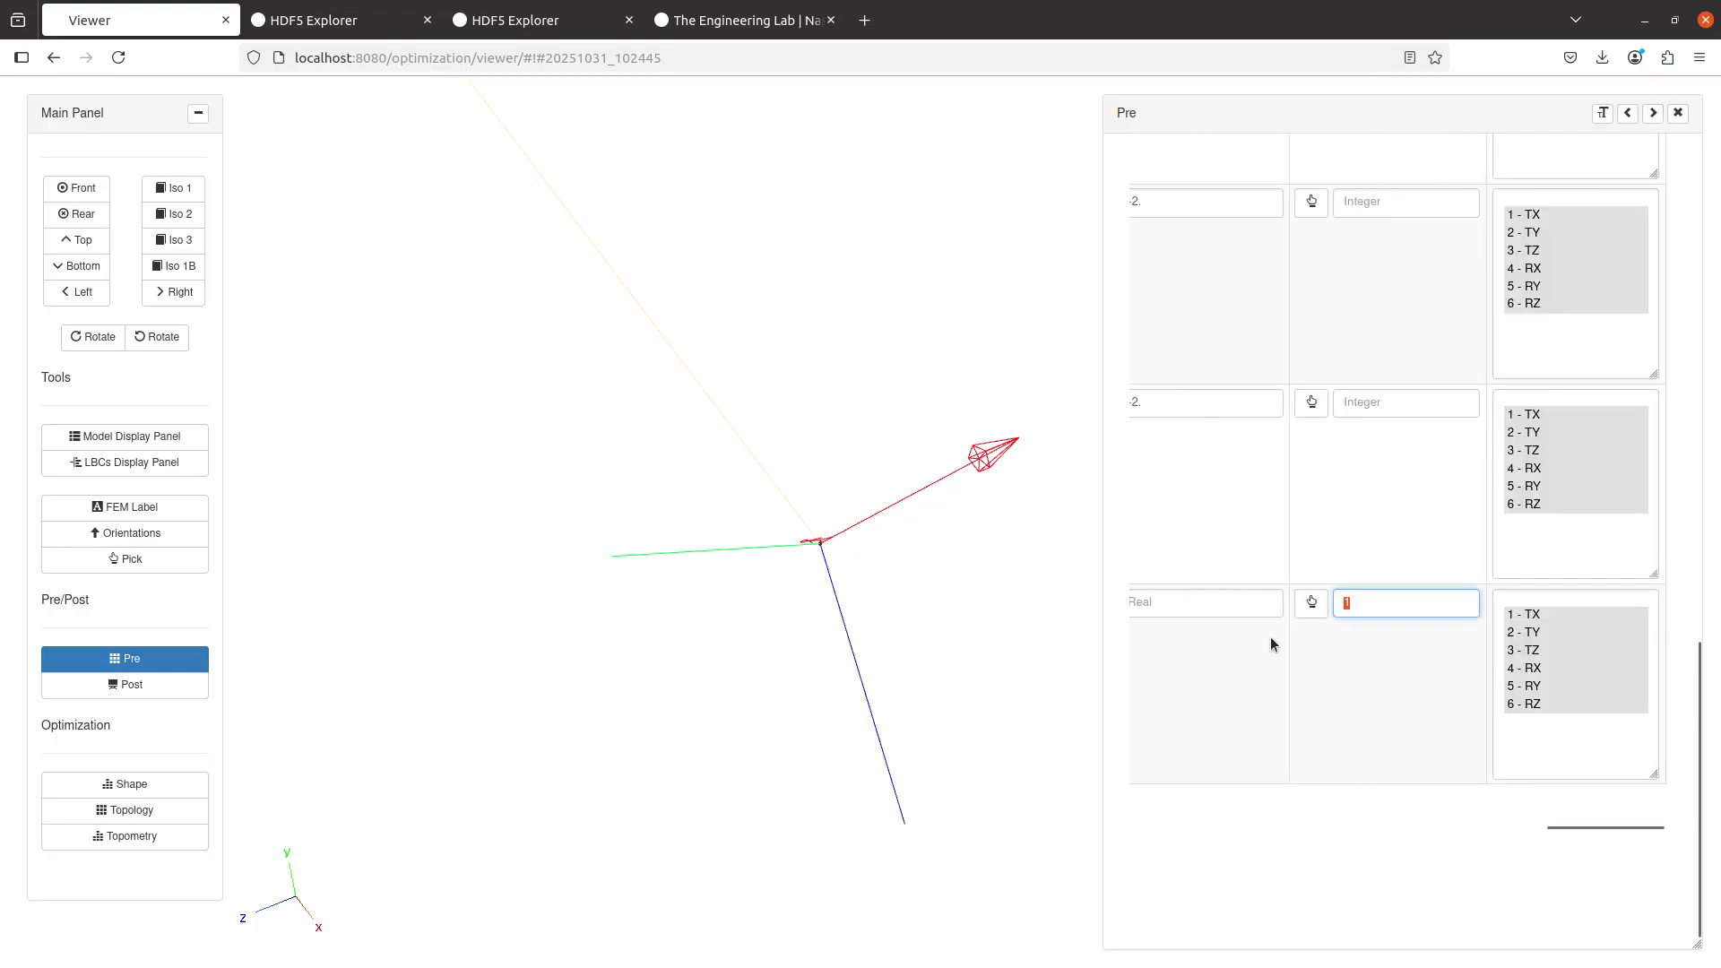
pyautogui.press('BackSpace')
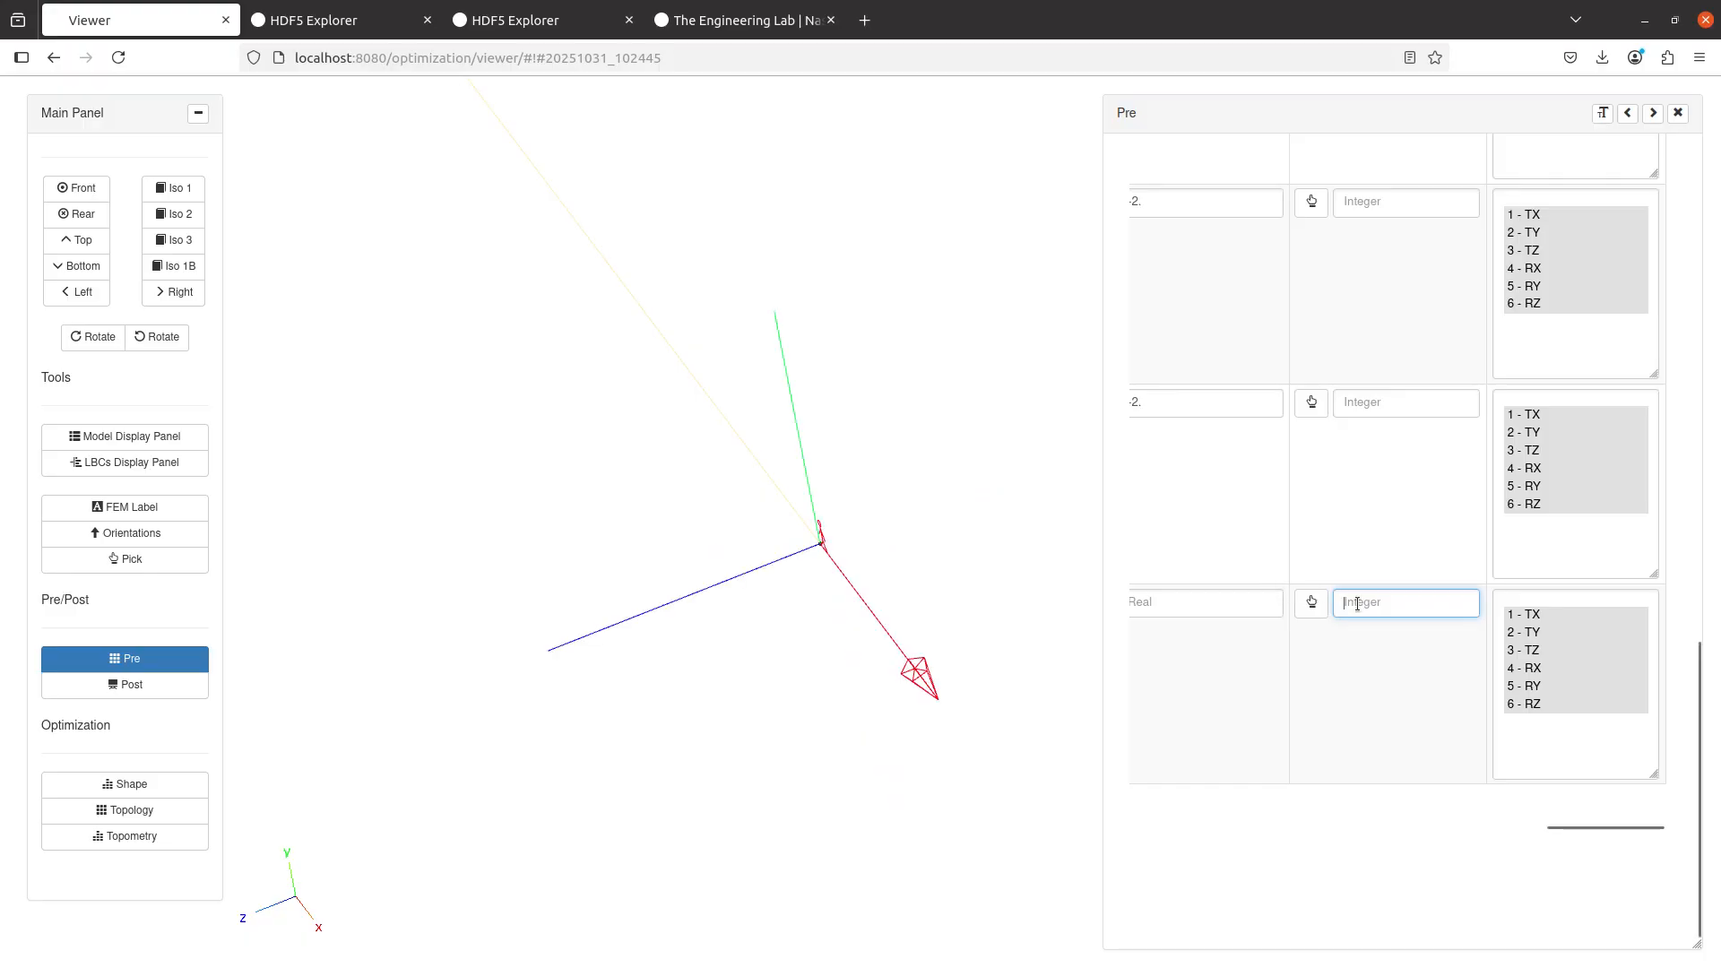
pyautogui.write('0')
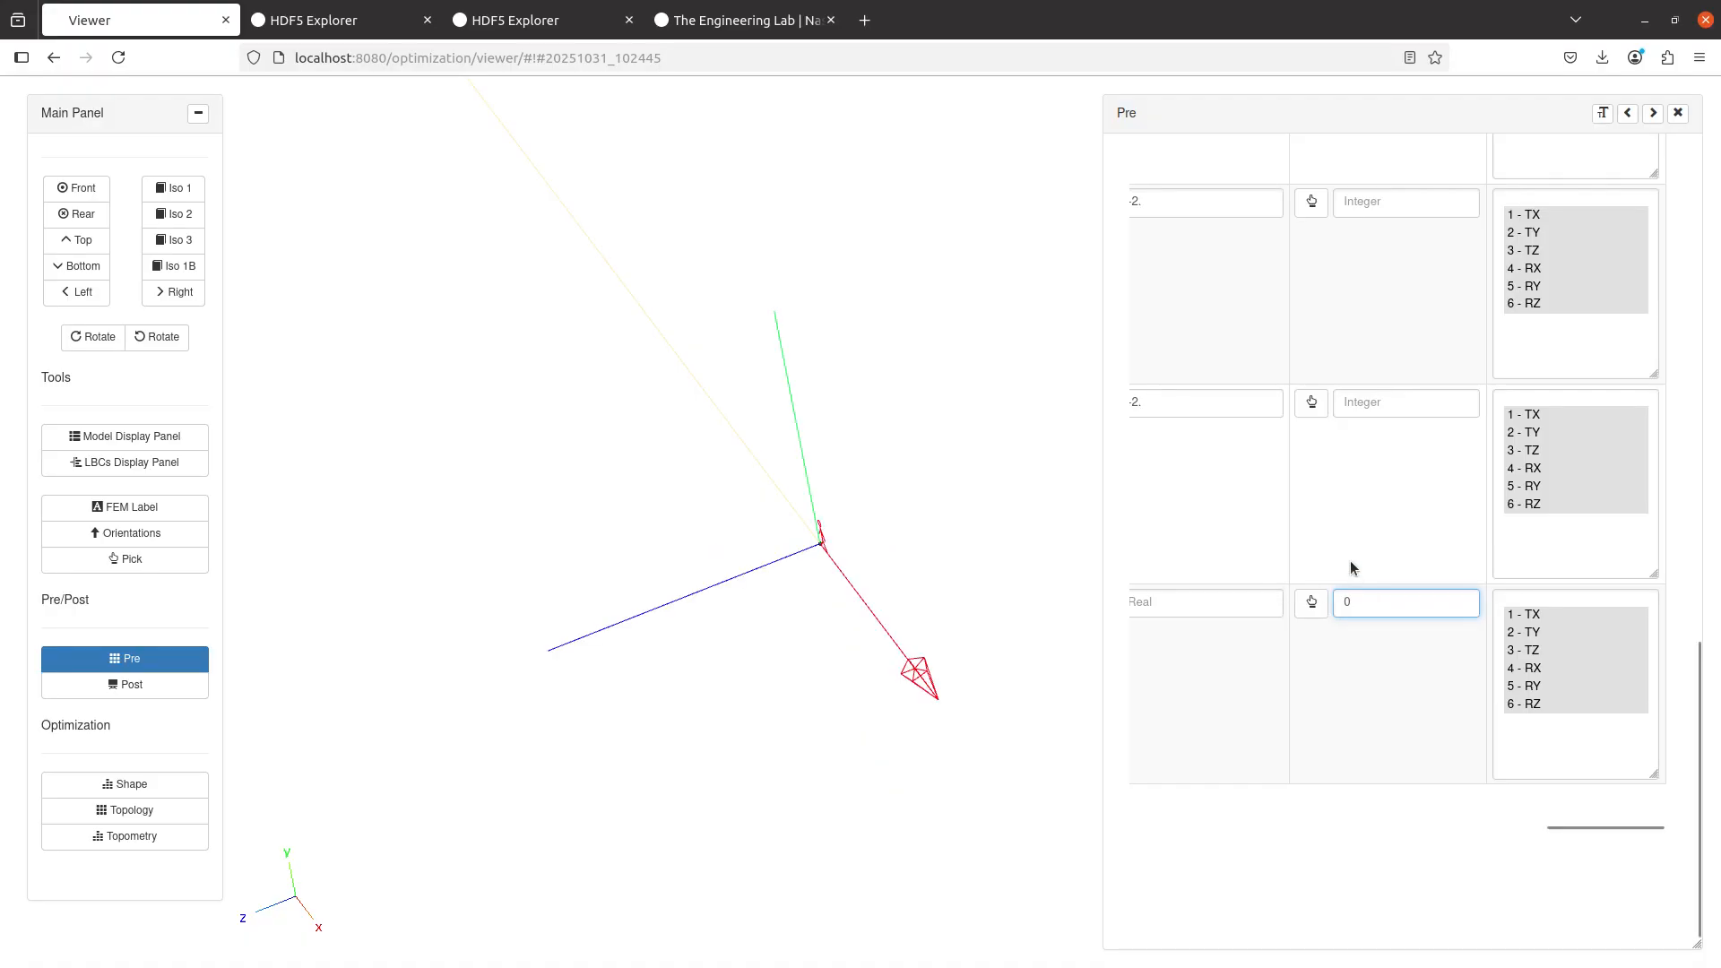
pyautogui.click(744, 606)
pyautogui.moveTo(746, 645)
pyautogui.mouseDown()
pyautogui.moveTo(773, 563)
pyautogui.moveTo(764, 525)
pyautogui.moveTo(739, 520)
pyautogui.moveTo(719, 541)
pyautogui.moveTo(773, 640)
pyautogui.mouseUp()
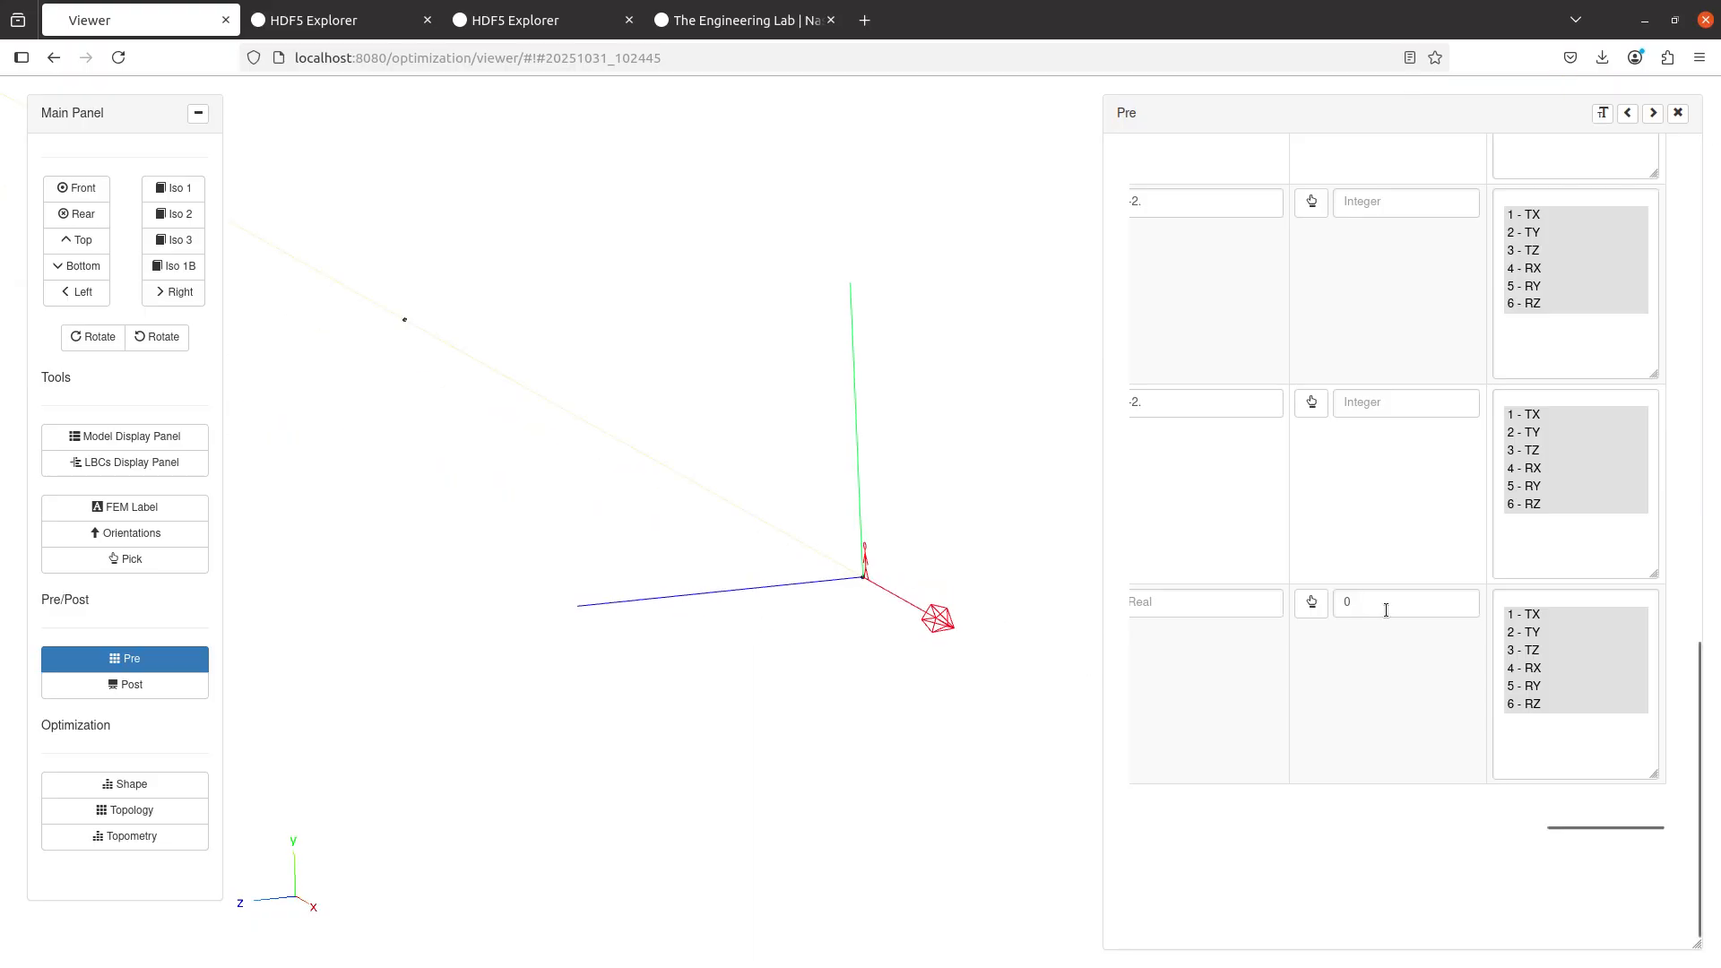
# - Widen Pre to full size and export the MONDSP1 table as a CSV file
pyautogui.click(1632, 119)
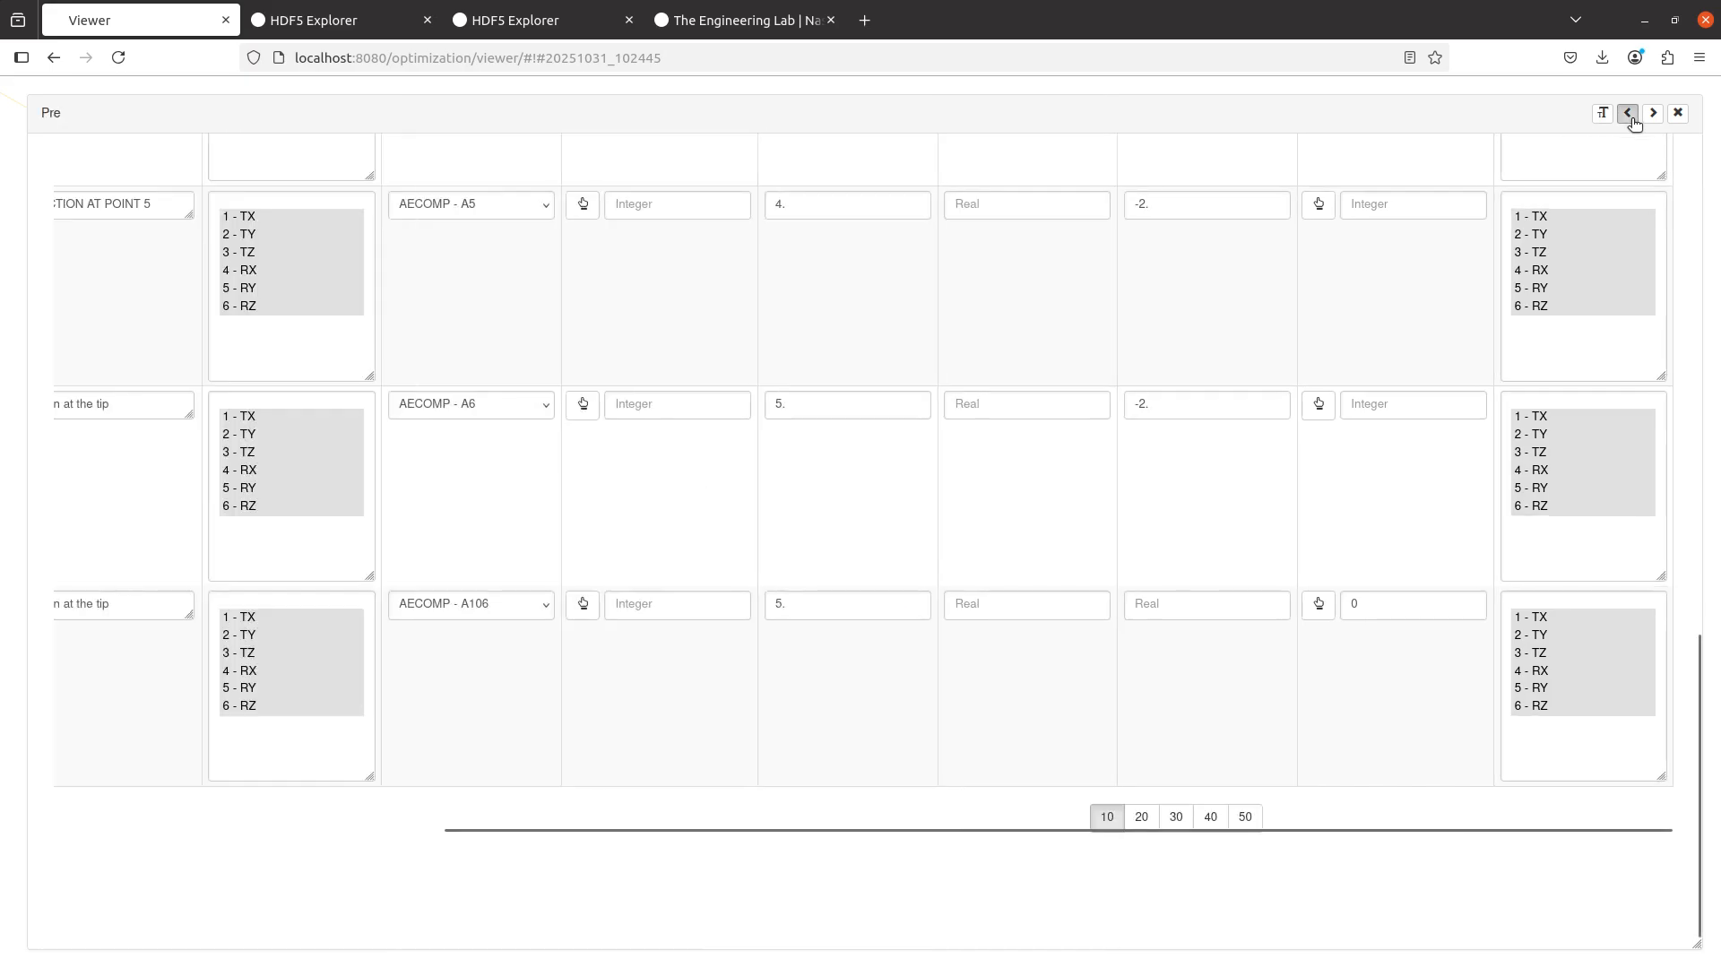
pyautogui.scroll(10, 728, 504)
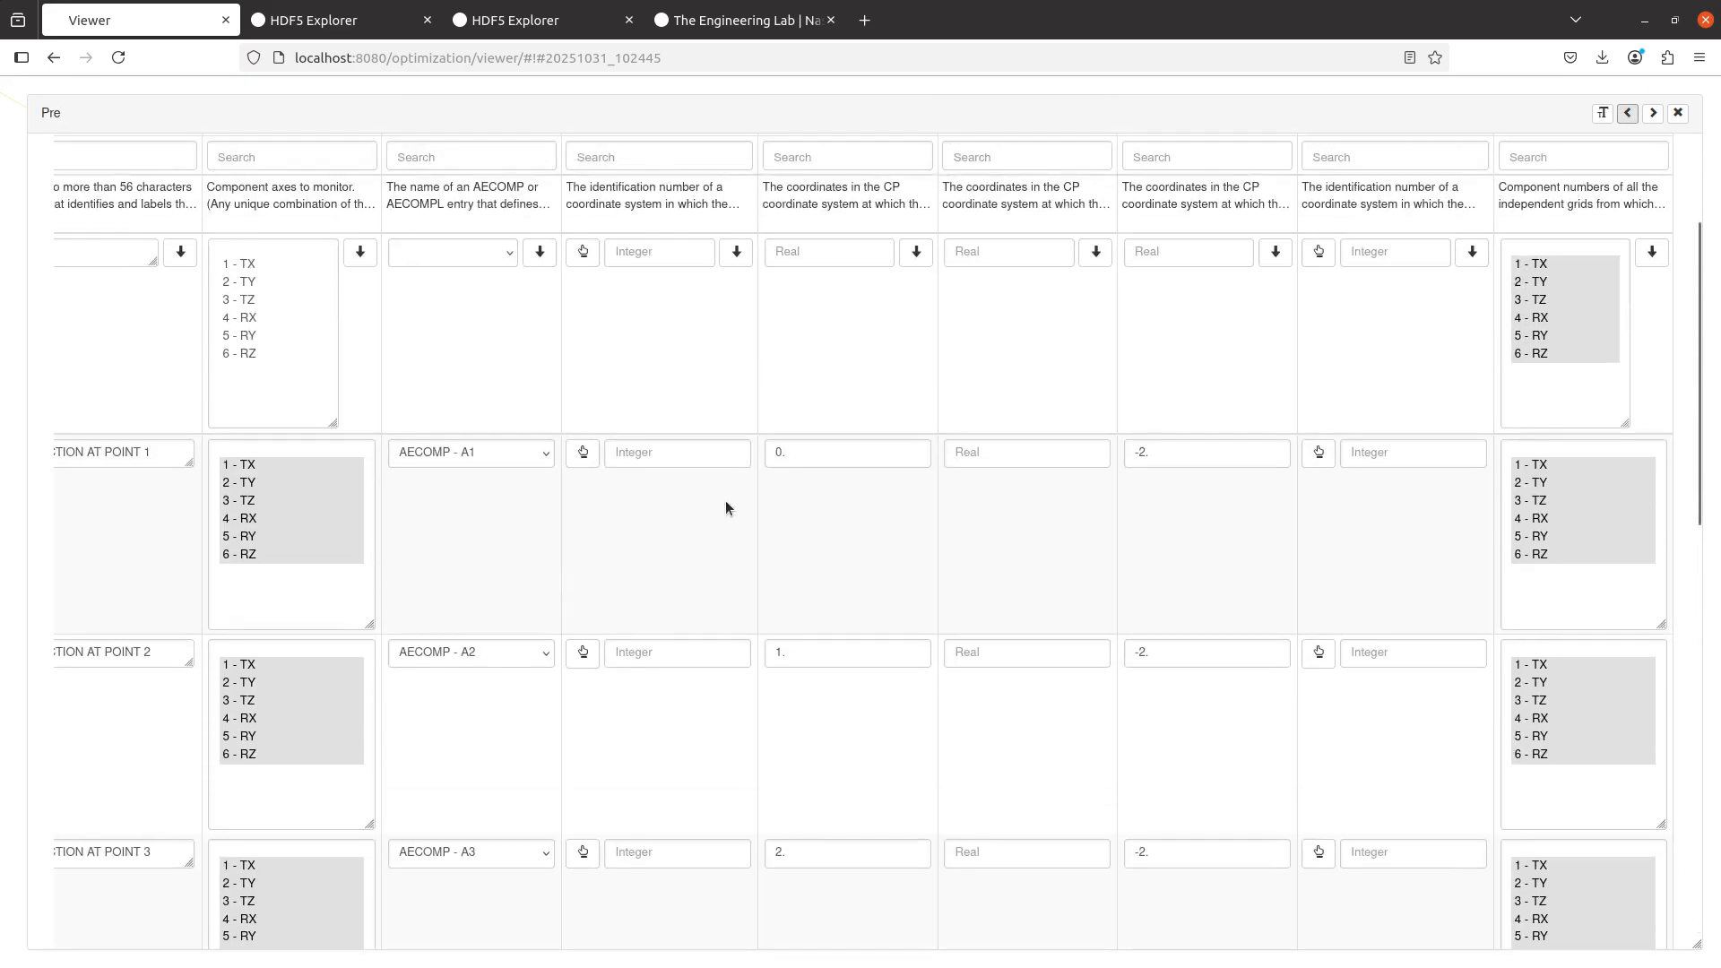
pyautogui.hscroll(-5, 719, 498)
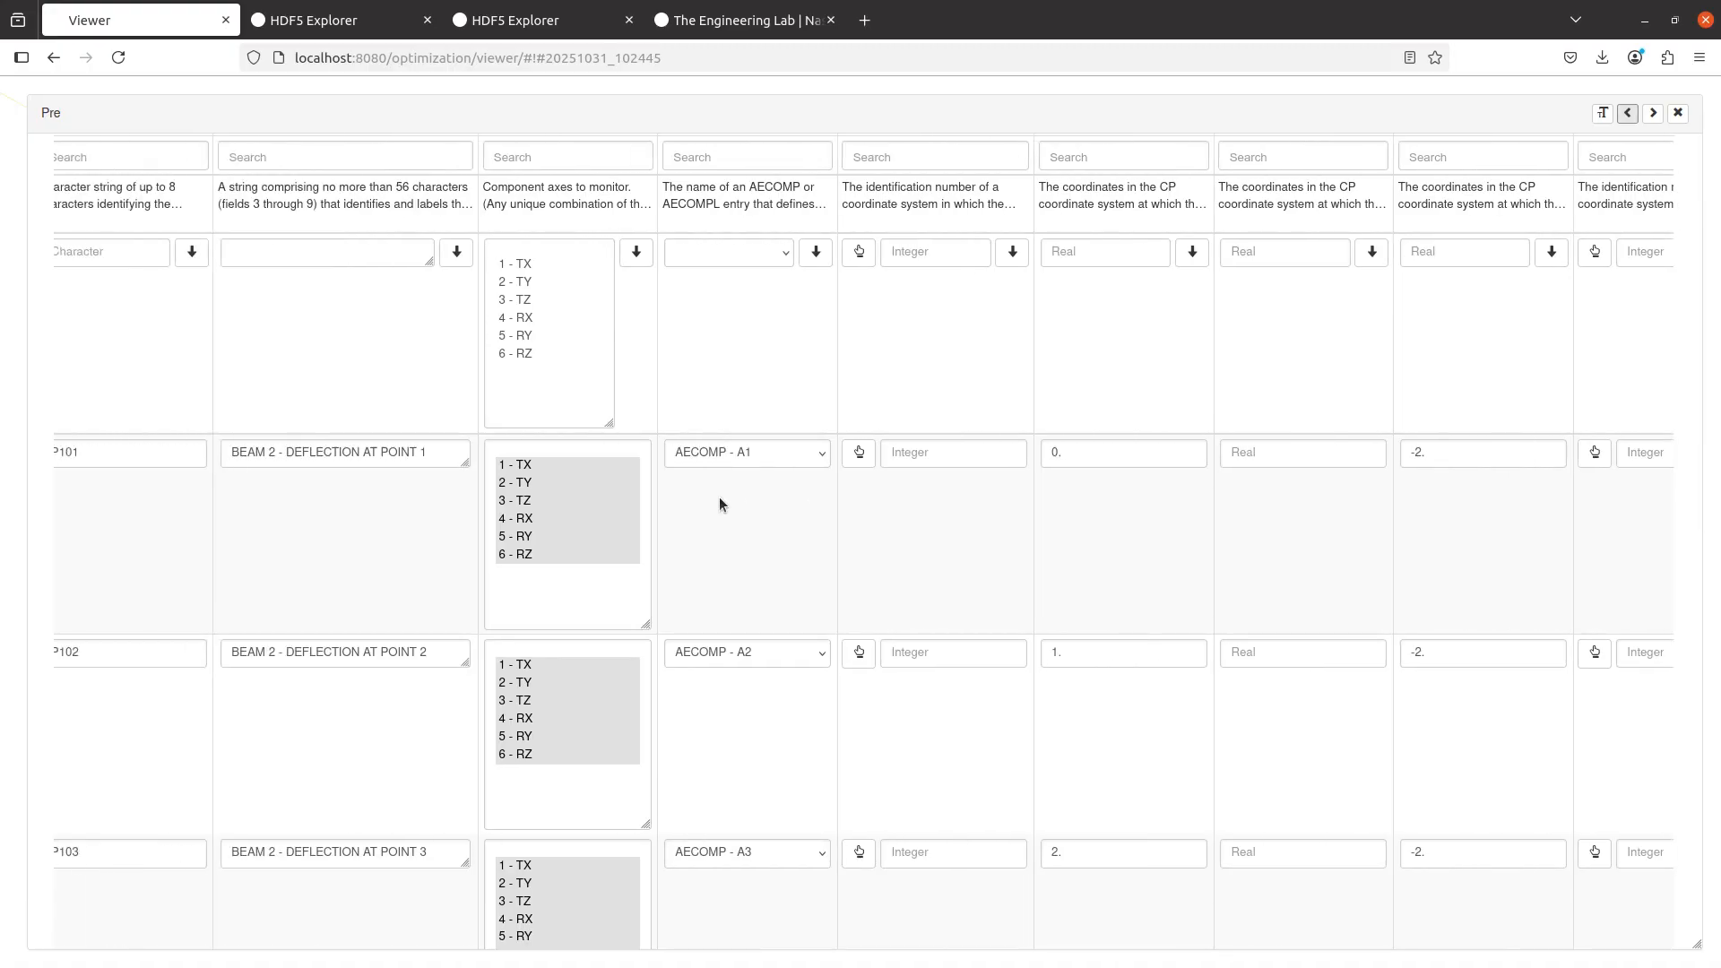
pyautogui.hscroll(-1, 729, 440)
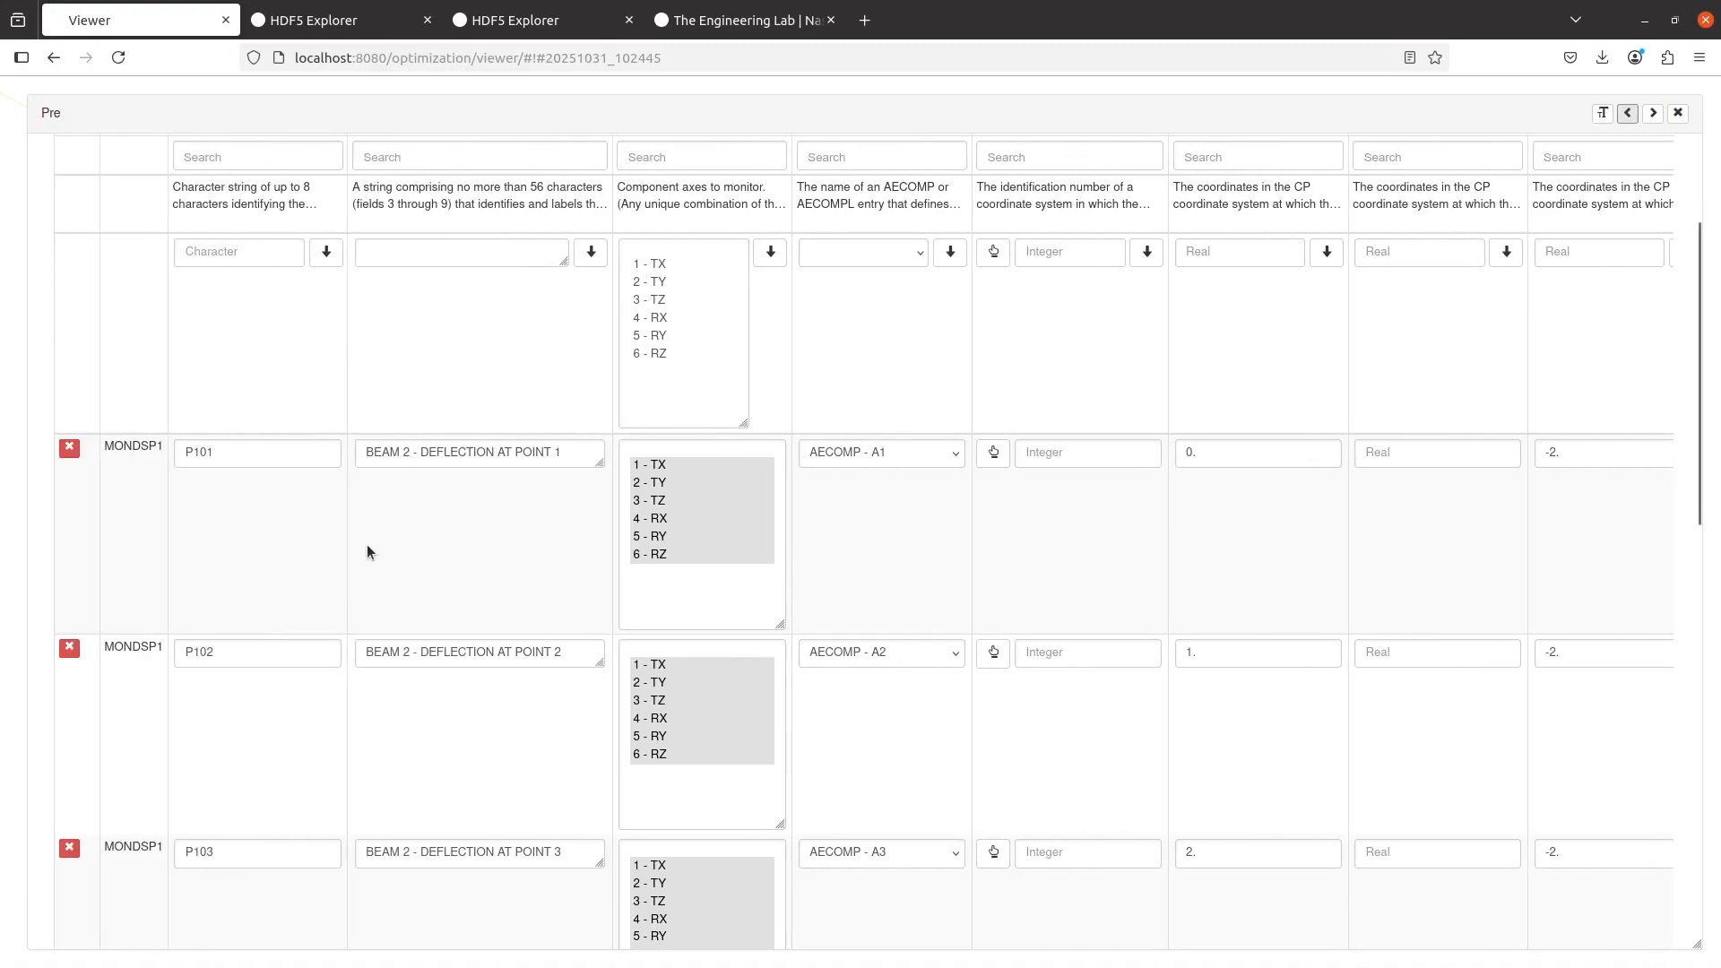
pyautogui.scroll(3, 368, 552)
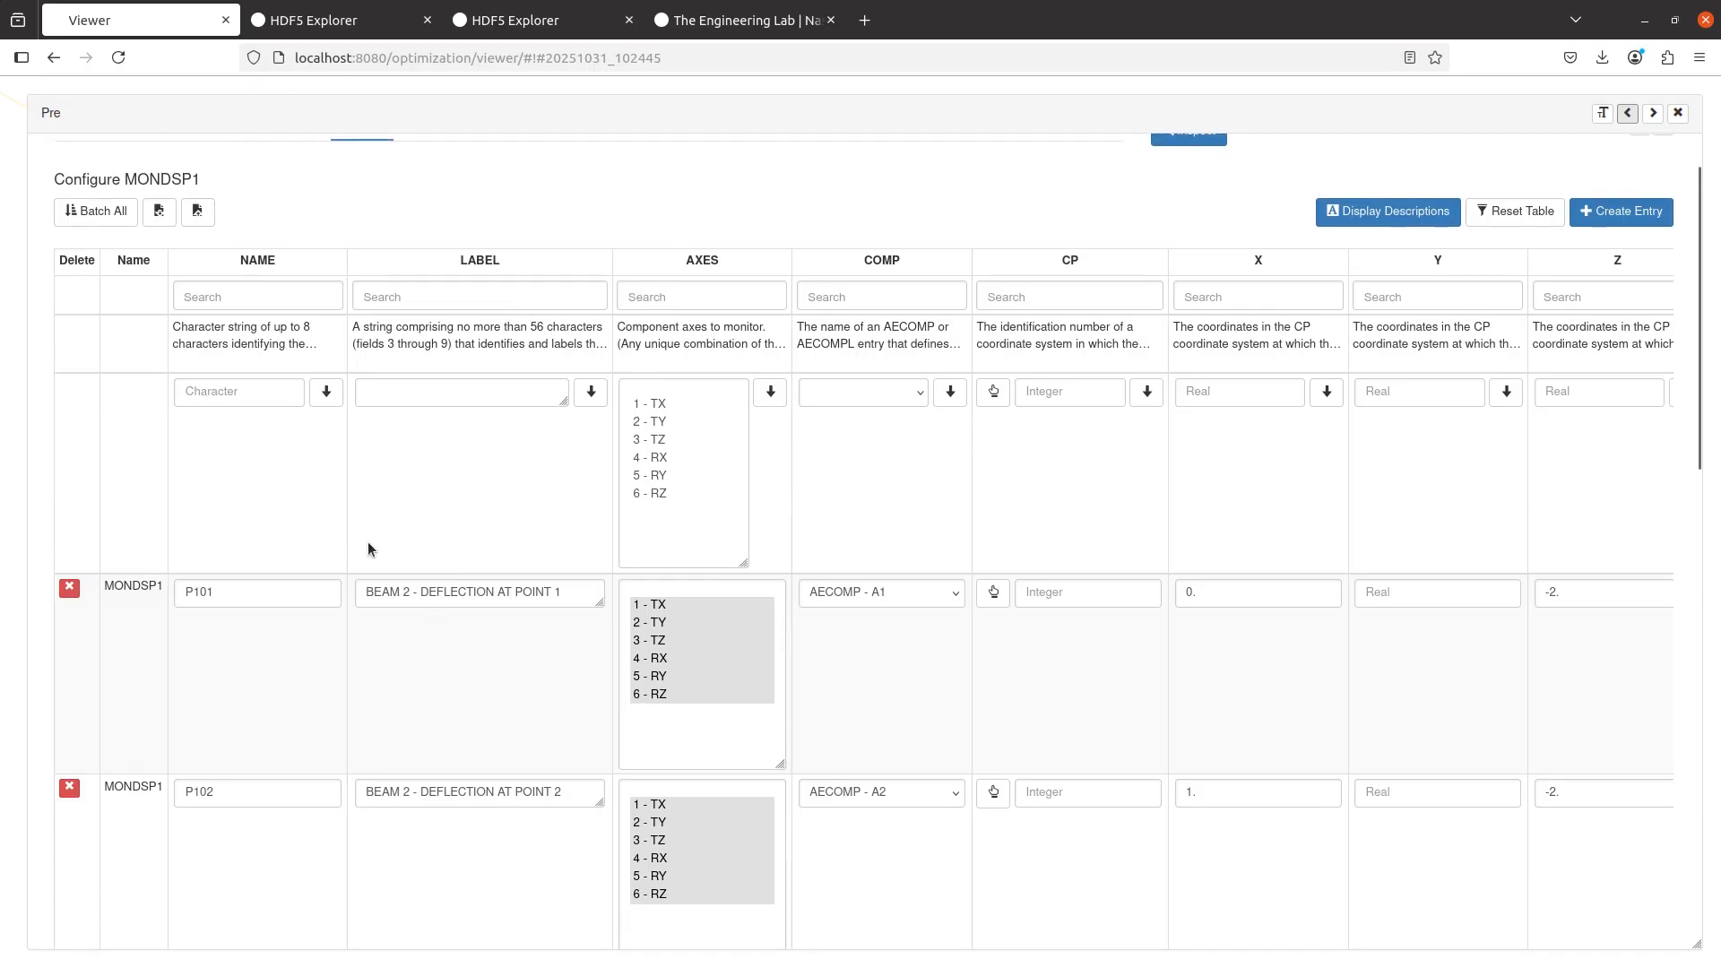
pyautogui.scroll(2, 368, 541)
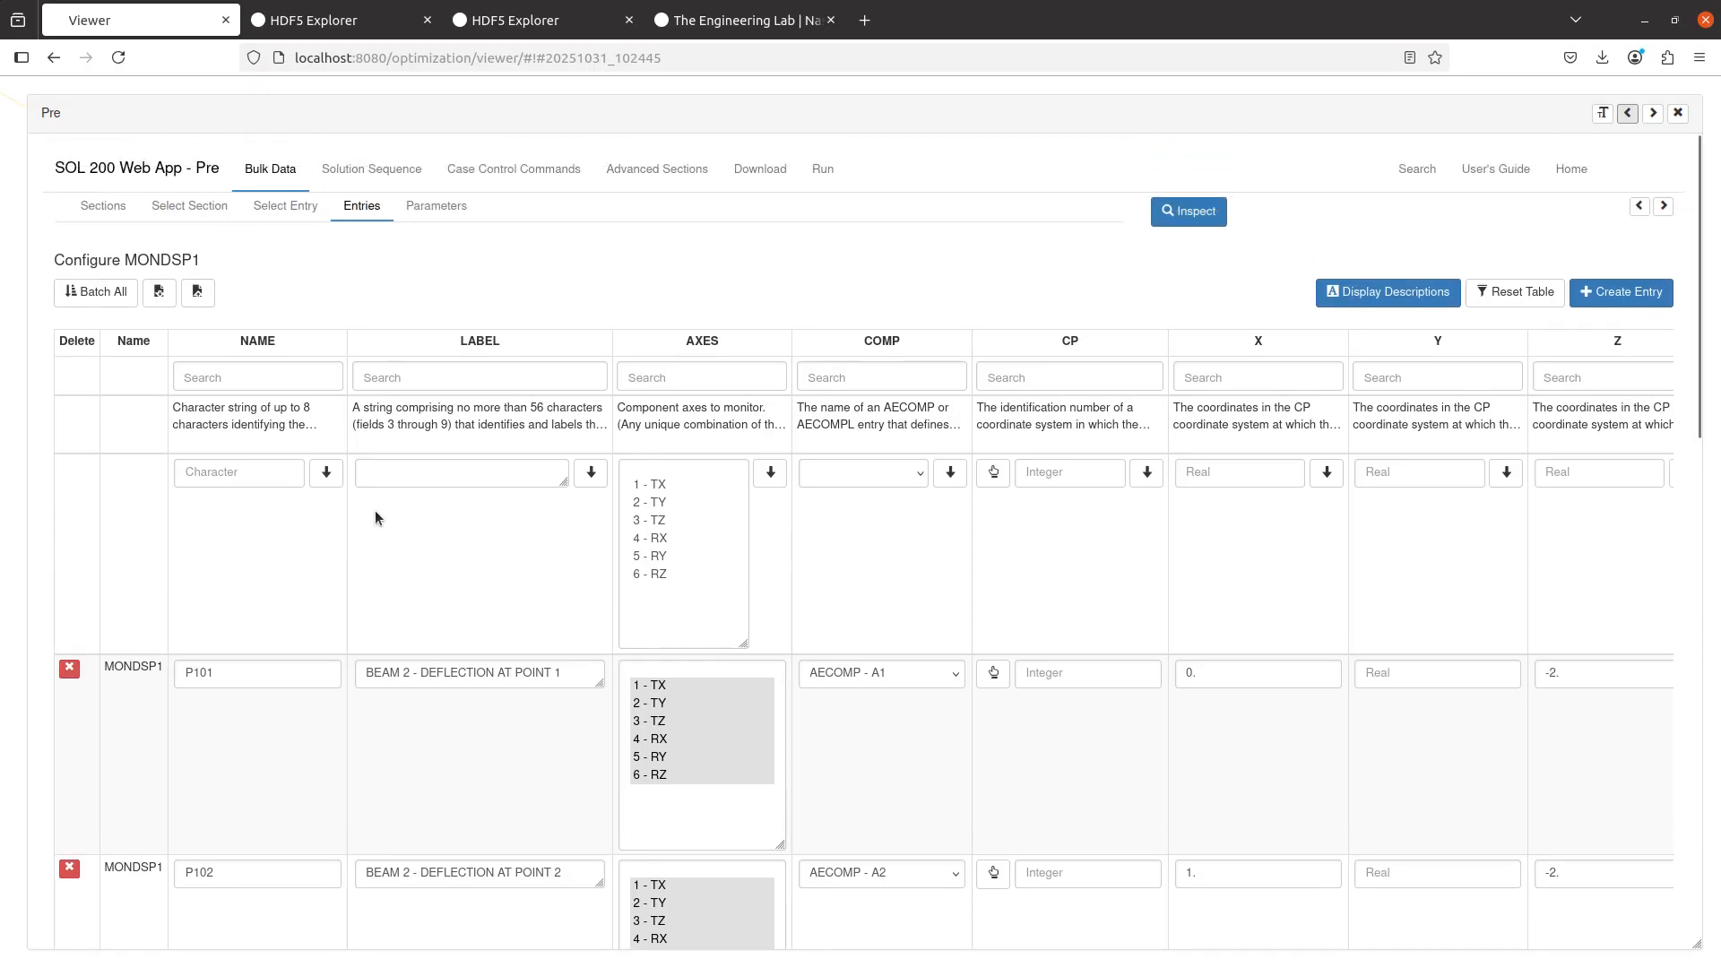
pyautogui.click(162, 297)
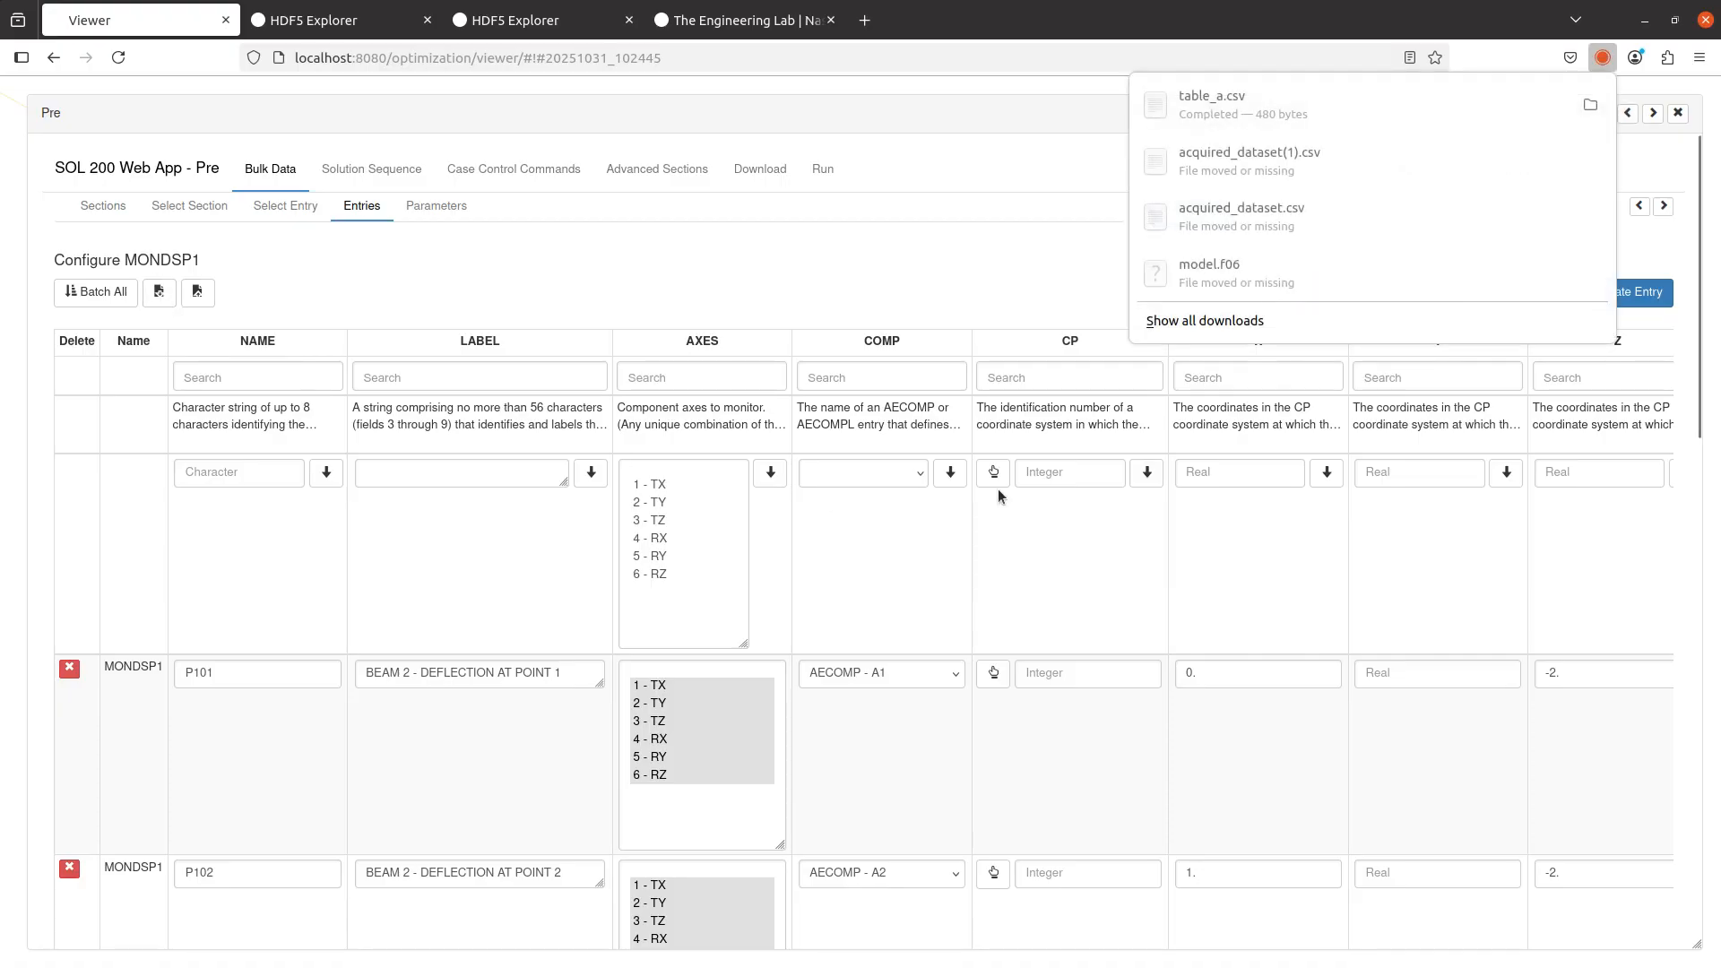
# - Open the exported table_a.csv from the Downloads folder in the spreadsheet program
pyautogui.click(1590, 104)
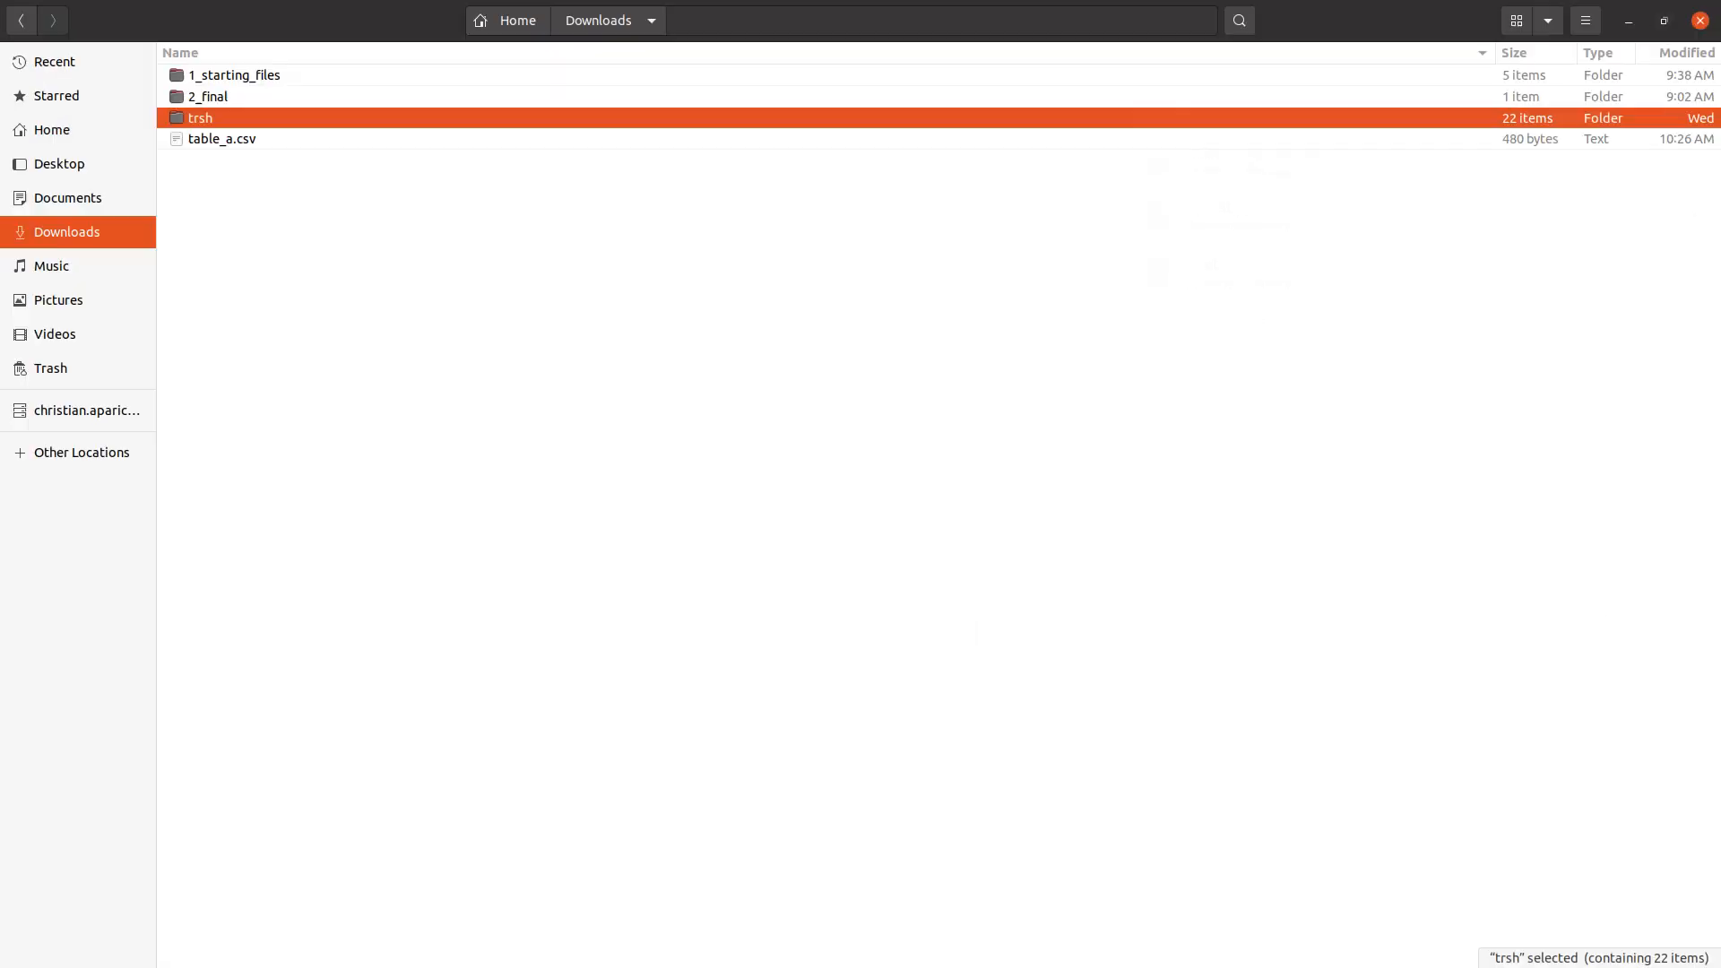
pyautogui.click(350, 139)
pyautogui.rightClick(348, 139)
pyautogui.click(394, 153)
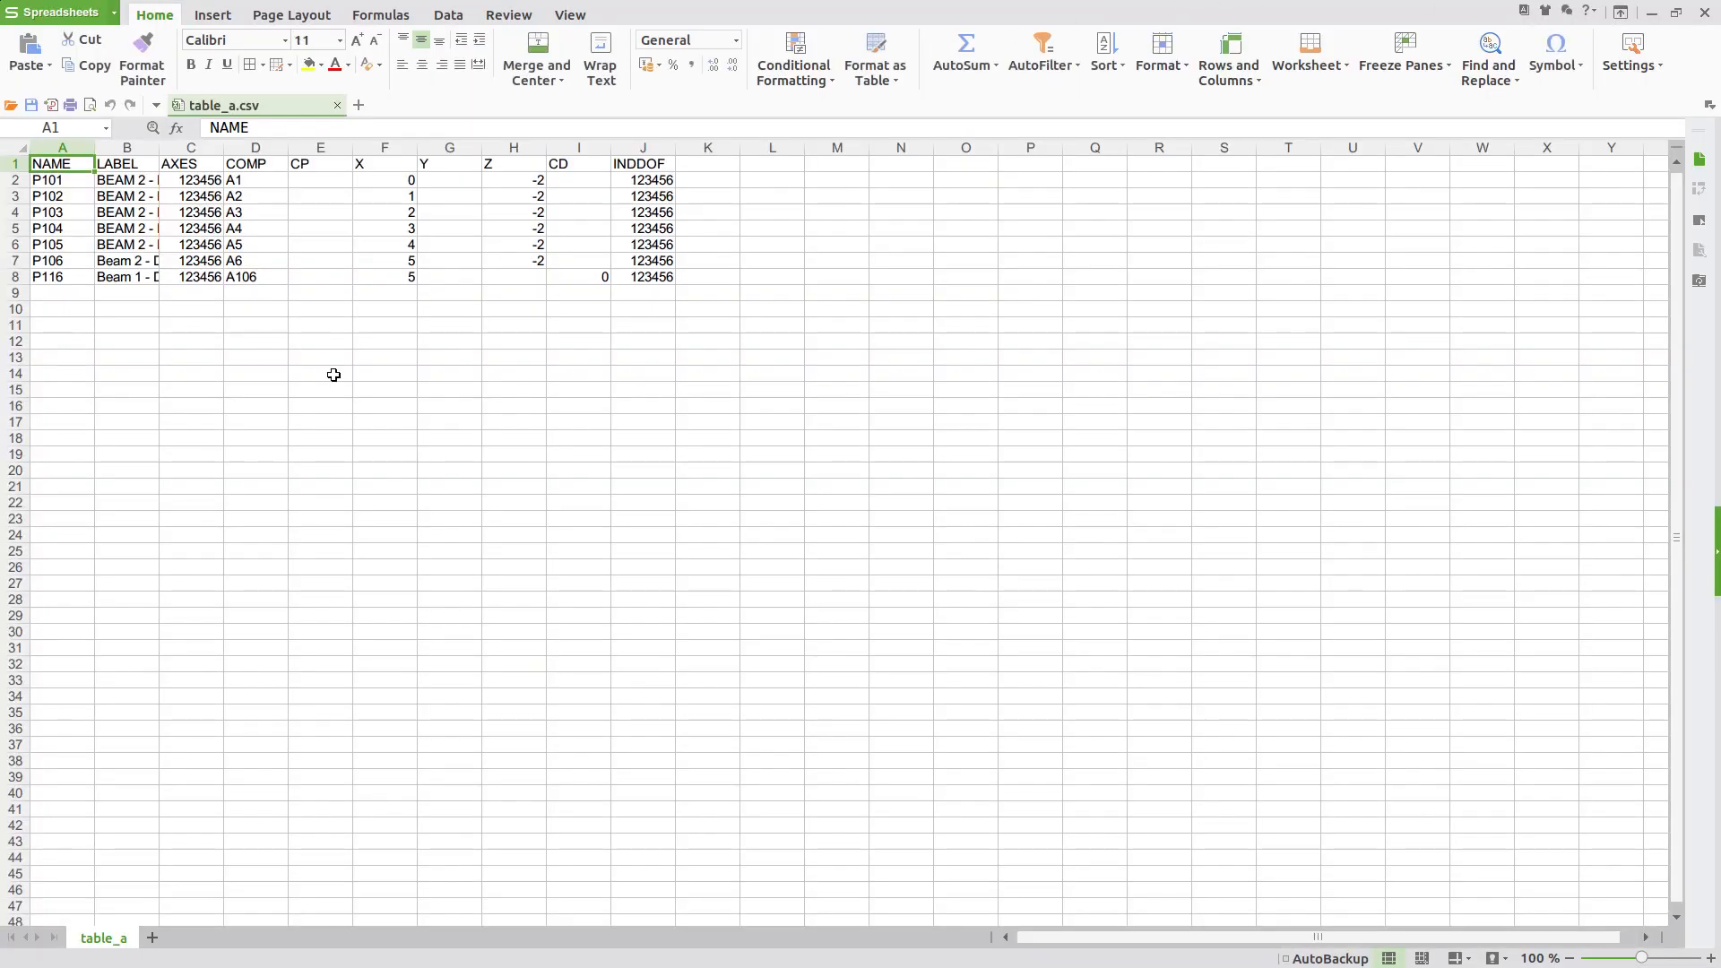
# - Autofill the NAME column downward from P101 as a sequential series, well past the existing entries
pyautogui.click(463, 409)
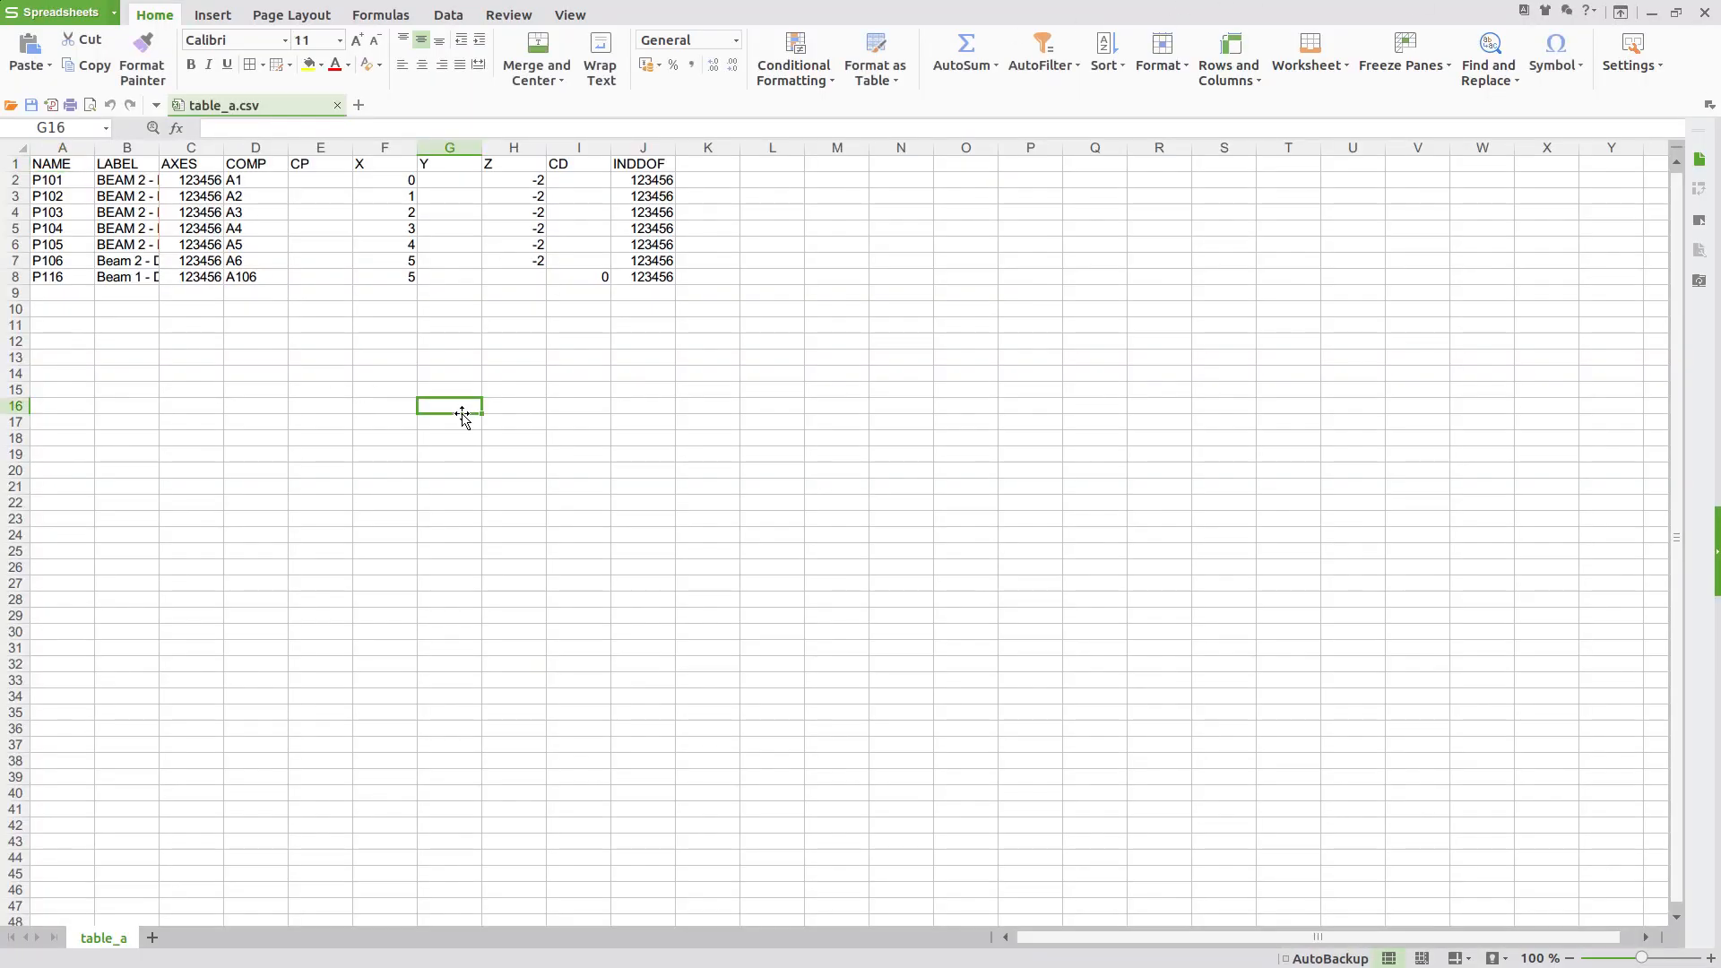
pyautogui.keyDown('ctrl'); pyautogui.scroll(4, 328, 428); pyautogui.keyUp('ctrl')
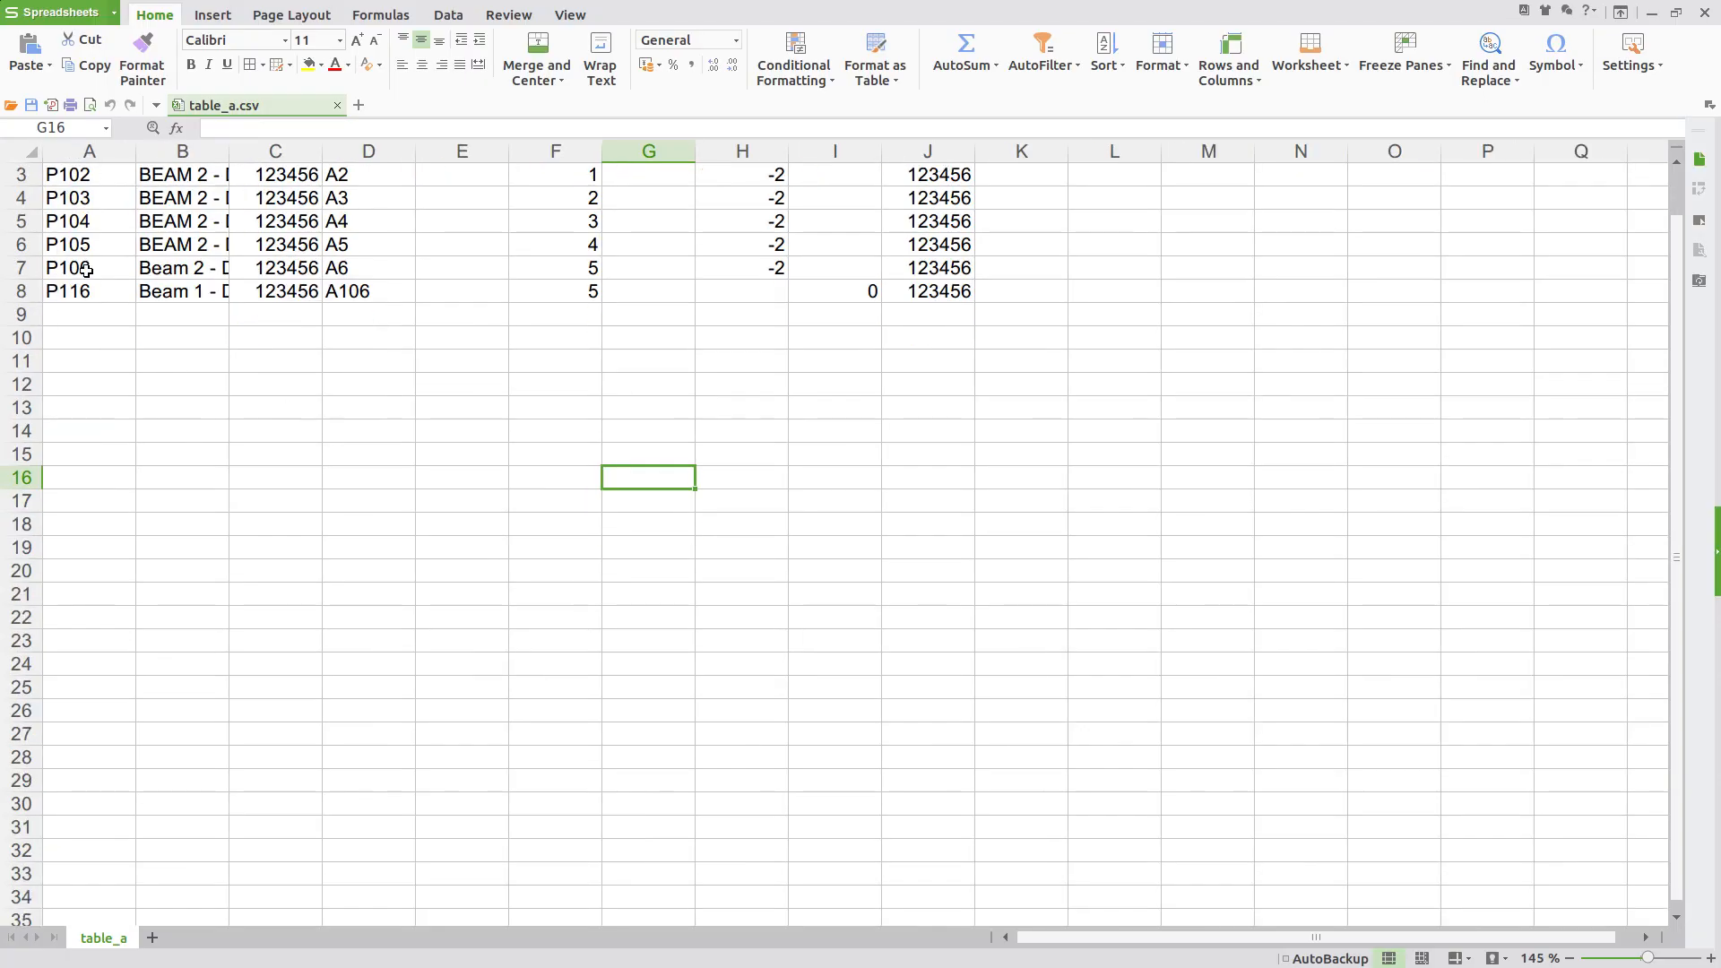
pyautogui.scroll(1, 99, 232)
pyautogui.click(110, 205)
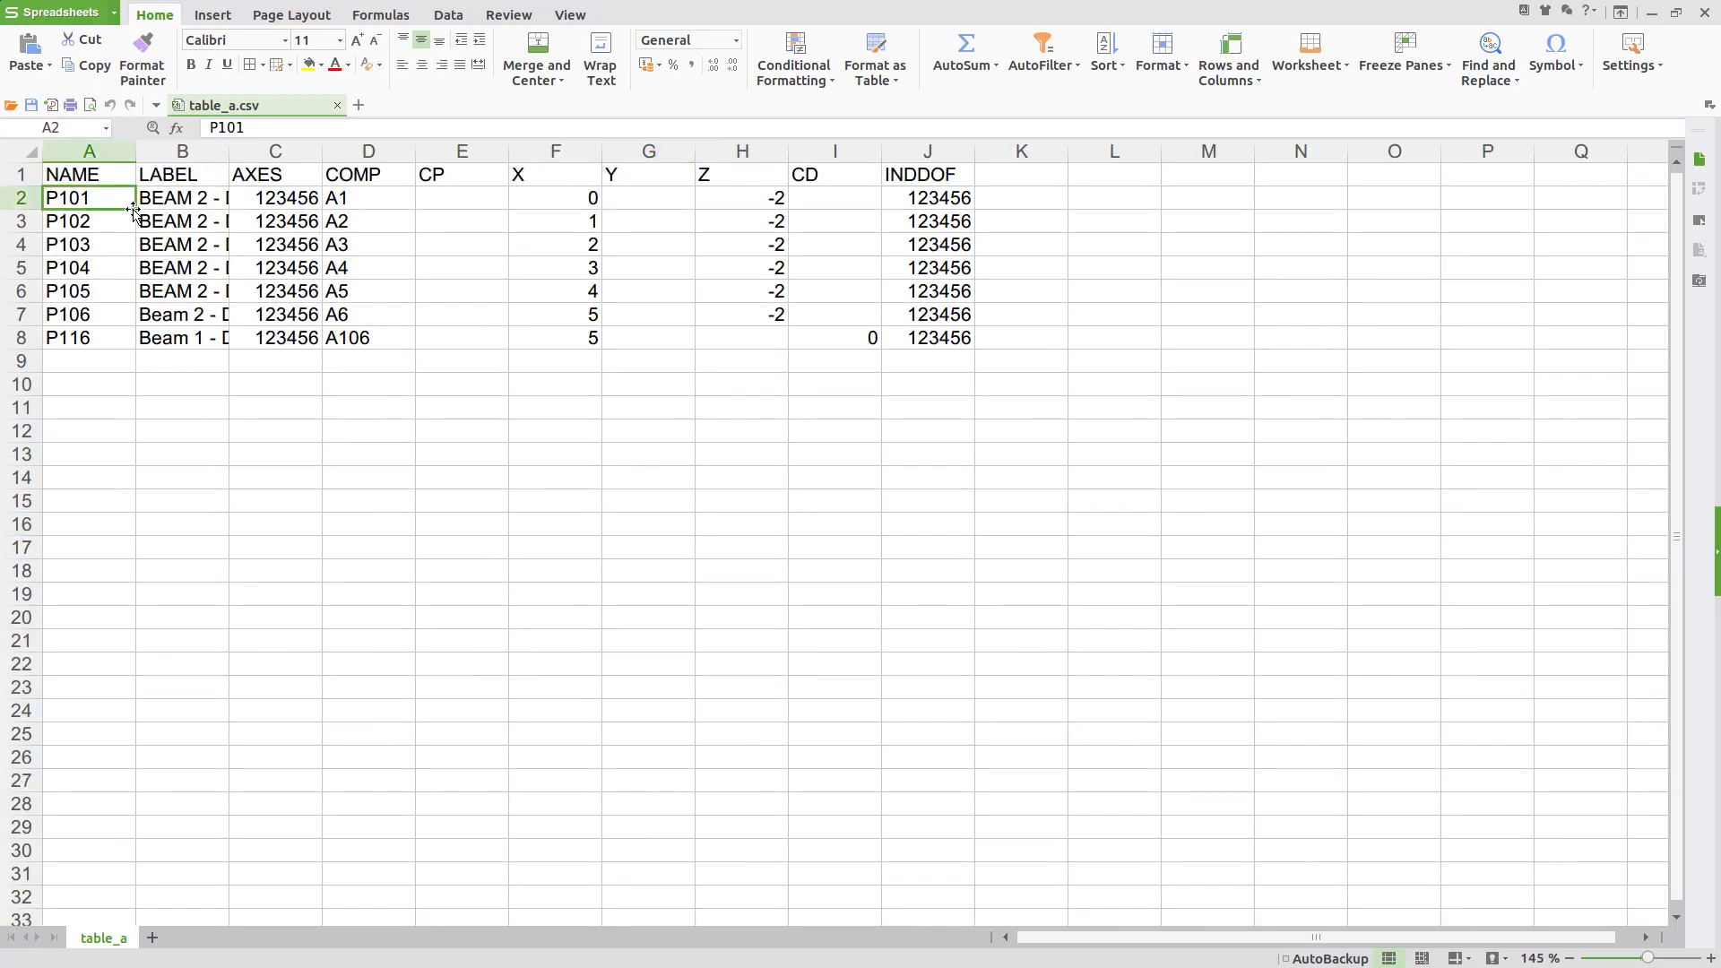
pyautogui.moveTo(133, 209); pyautogui.dragTo(100, 489)
pyautogui.scroll(-20, 120, 642)
pyautogui.scroll(12, 124, 661)
pyautogui.scroll(15, 310, 533)
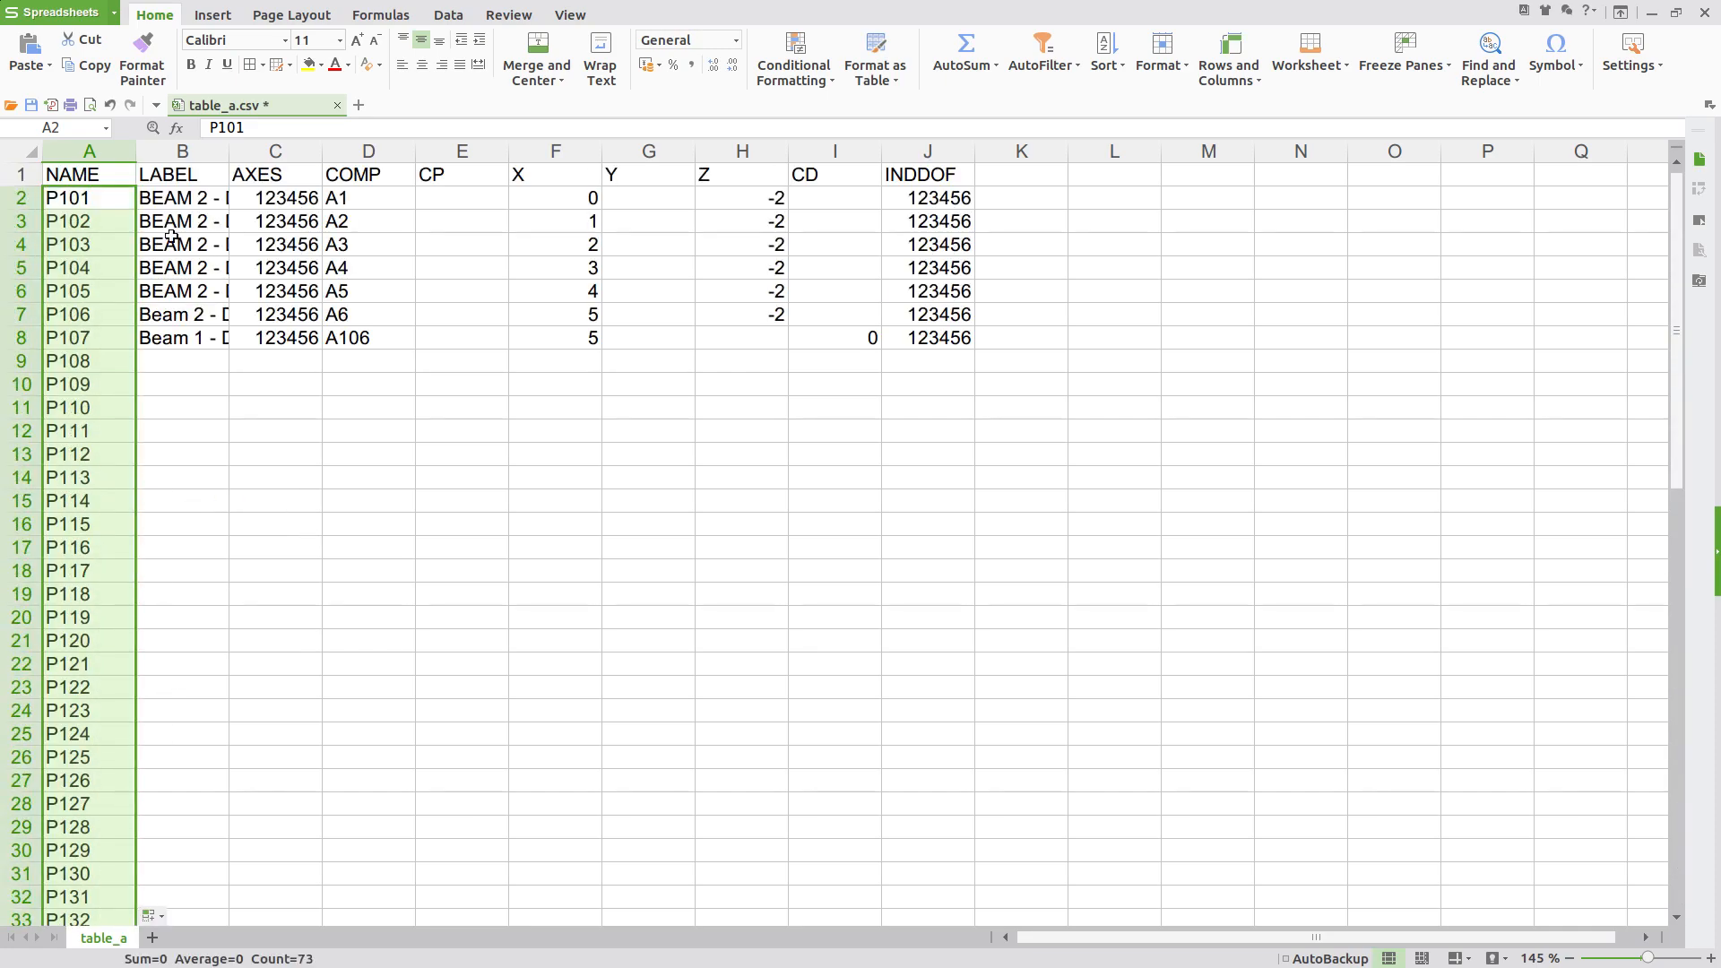
# - Clear the CD value in cell I8 of the A106 row
pyautogui.click(173, 179)
pyautogui.click(181, 198)
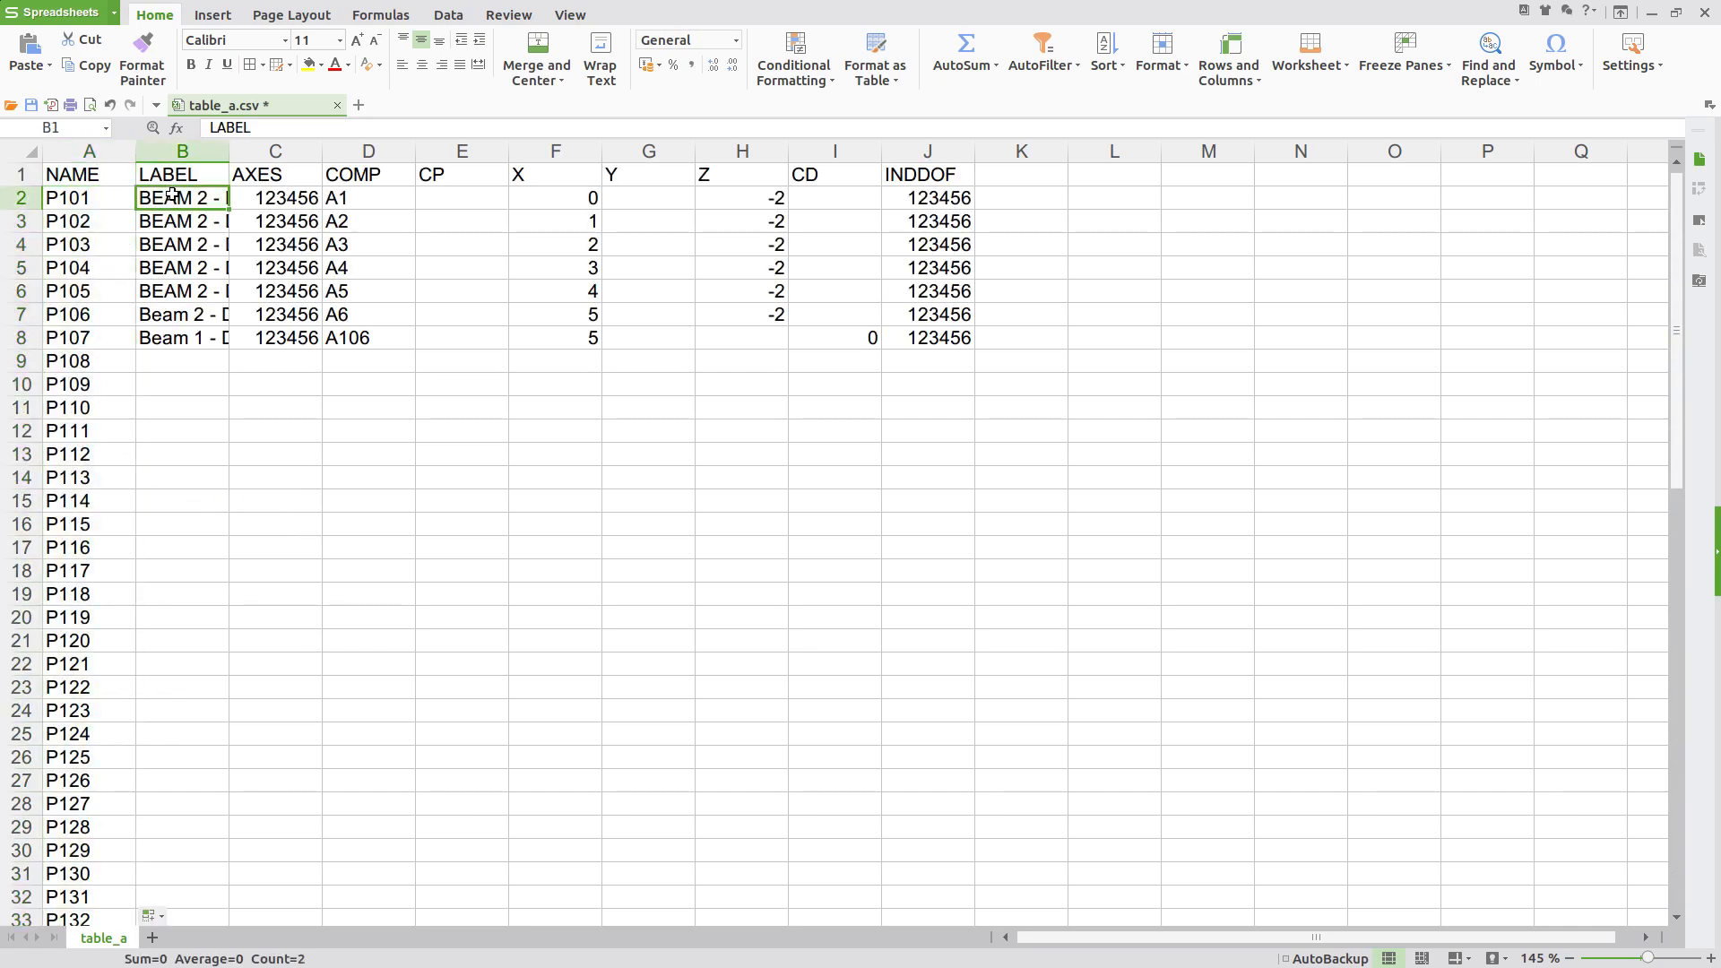
pyautogui.click(216, 337)
pyautogui.moveTo(208, 199); pyautogui.dragTo(904, 345)
pyautogui.click(814, 347)
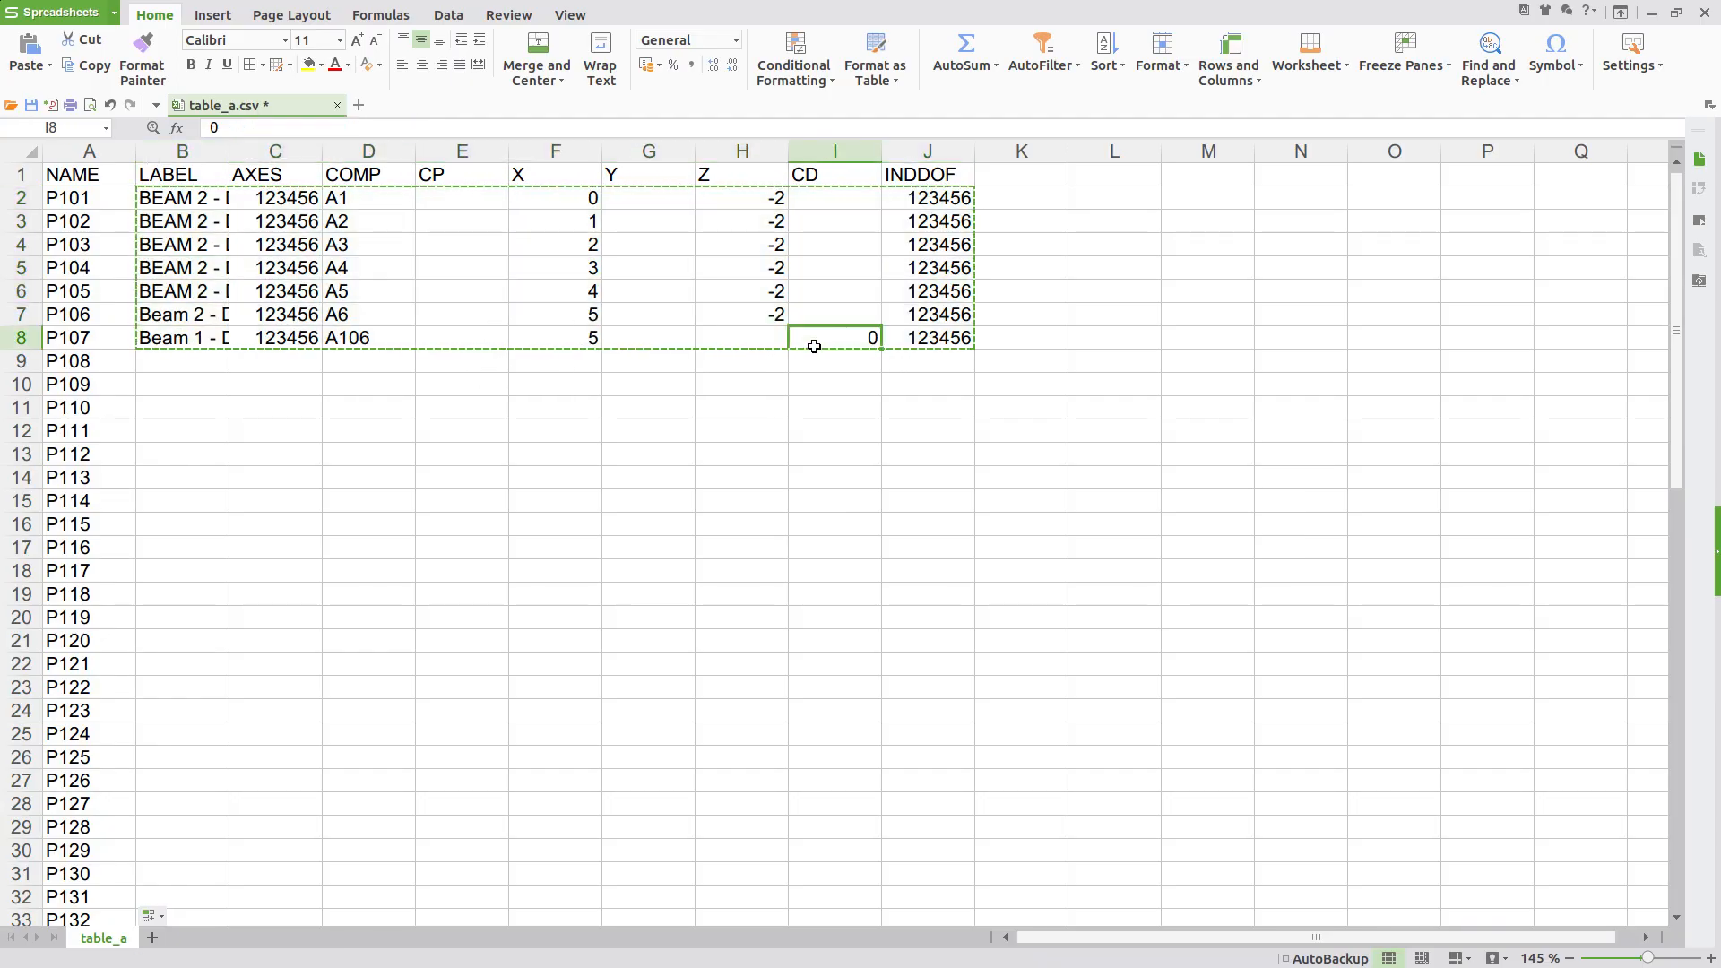
pyautogui.press('Delete')
# - Copy the seven monitor point rows in B2:J8 and paste them repeatedly below, filling the data columns down to P156 in row 57
pyautogui.moveTo(191, 193); pyautogui.dragTo(896, 338)
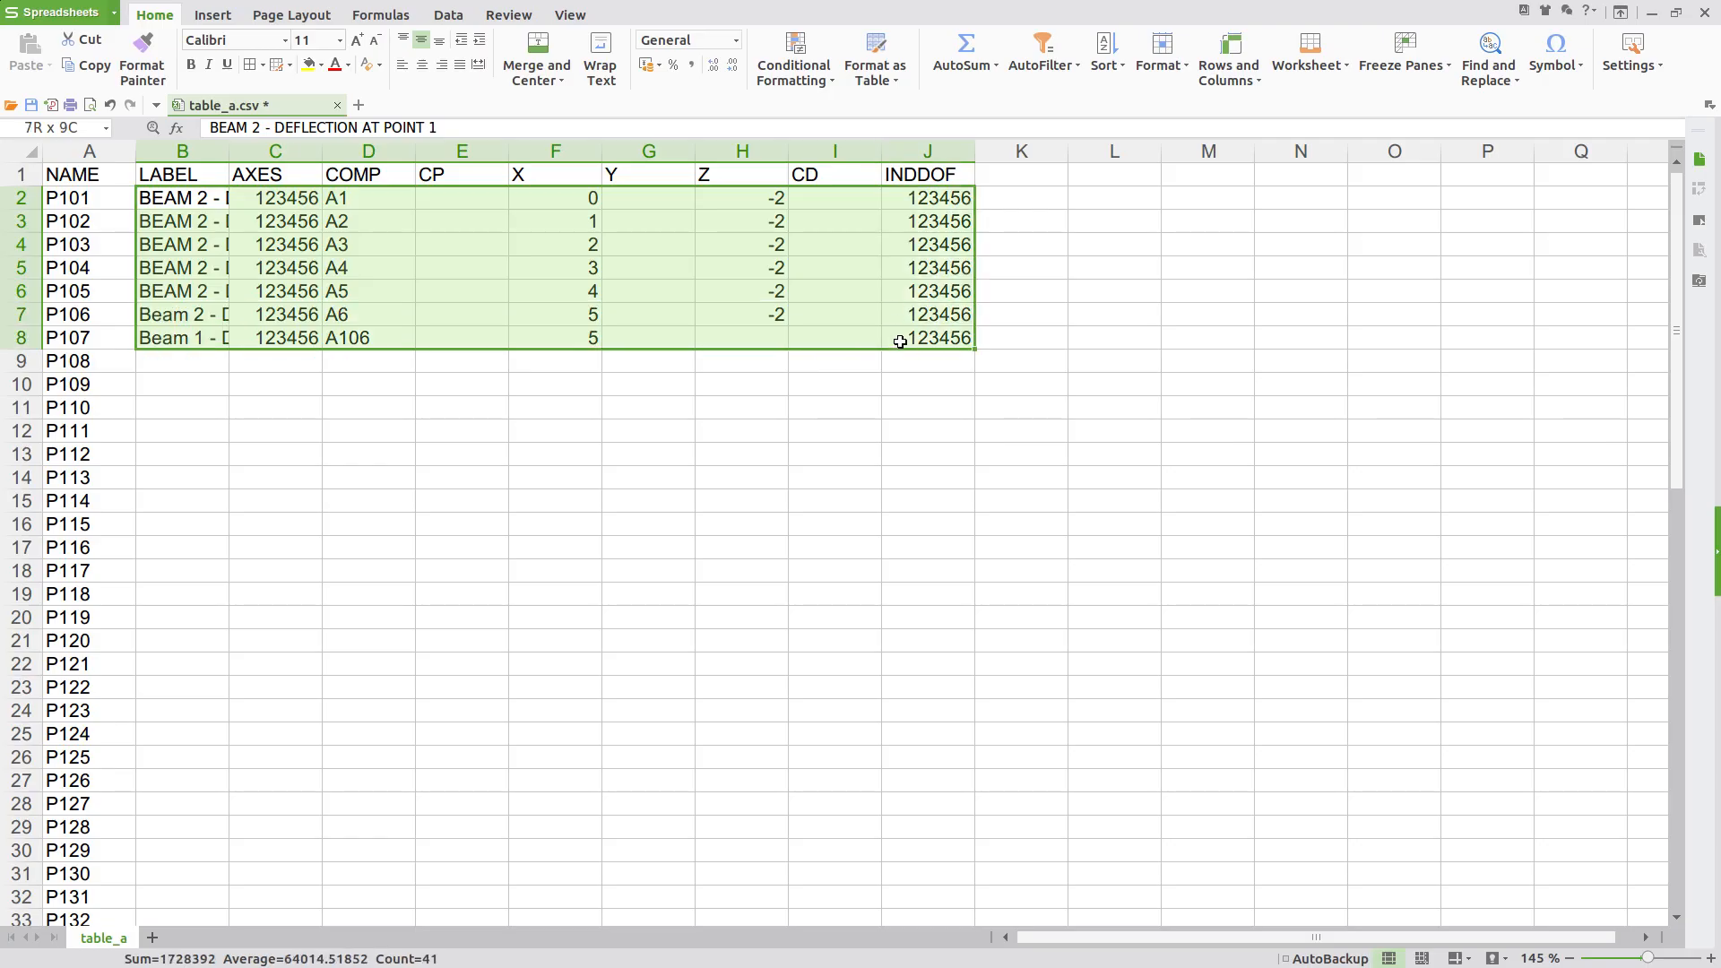
pyautogui.hotkey('ctrl', 'c')
pyautogui.click(186, 360)
pyautogui.hotkey('ctrl', 'v')
pyautogui.click(207, 524)
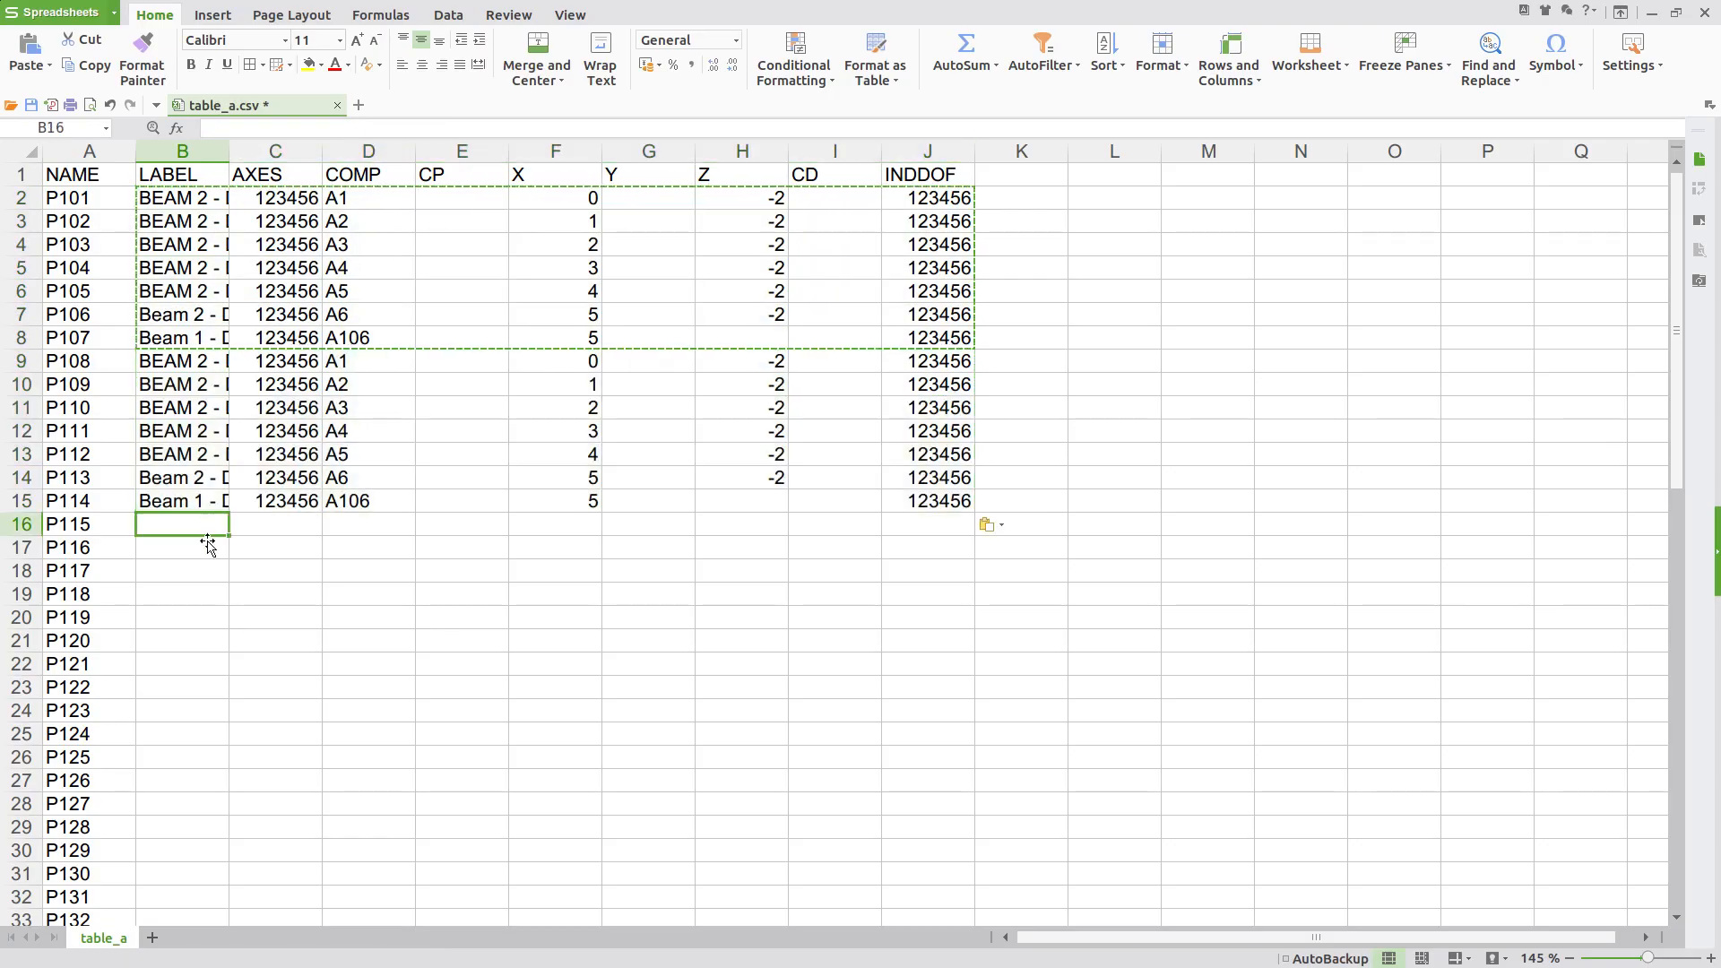
pyautogui.hotkey('ctrl', 'v')
pyautogui.click(199, 684)
pyautogui.hotkey('ctrl', 'v')
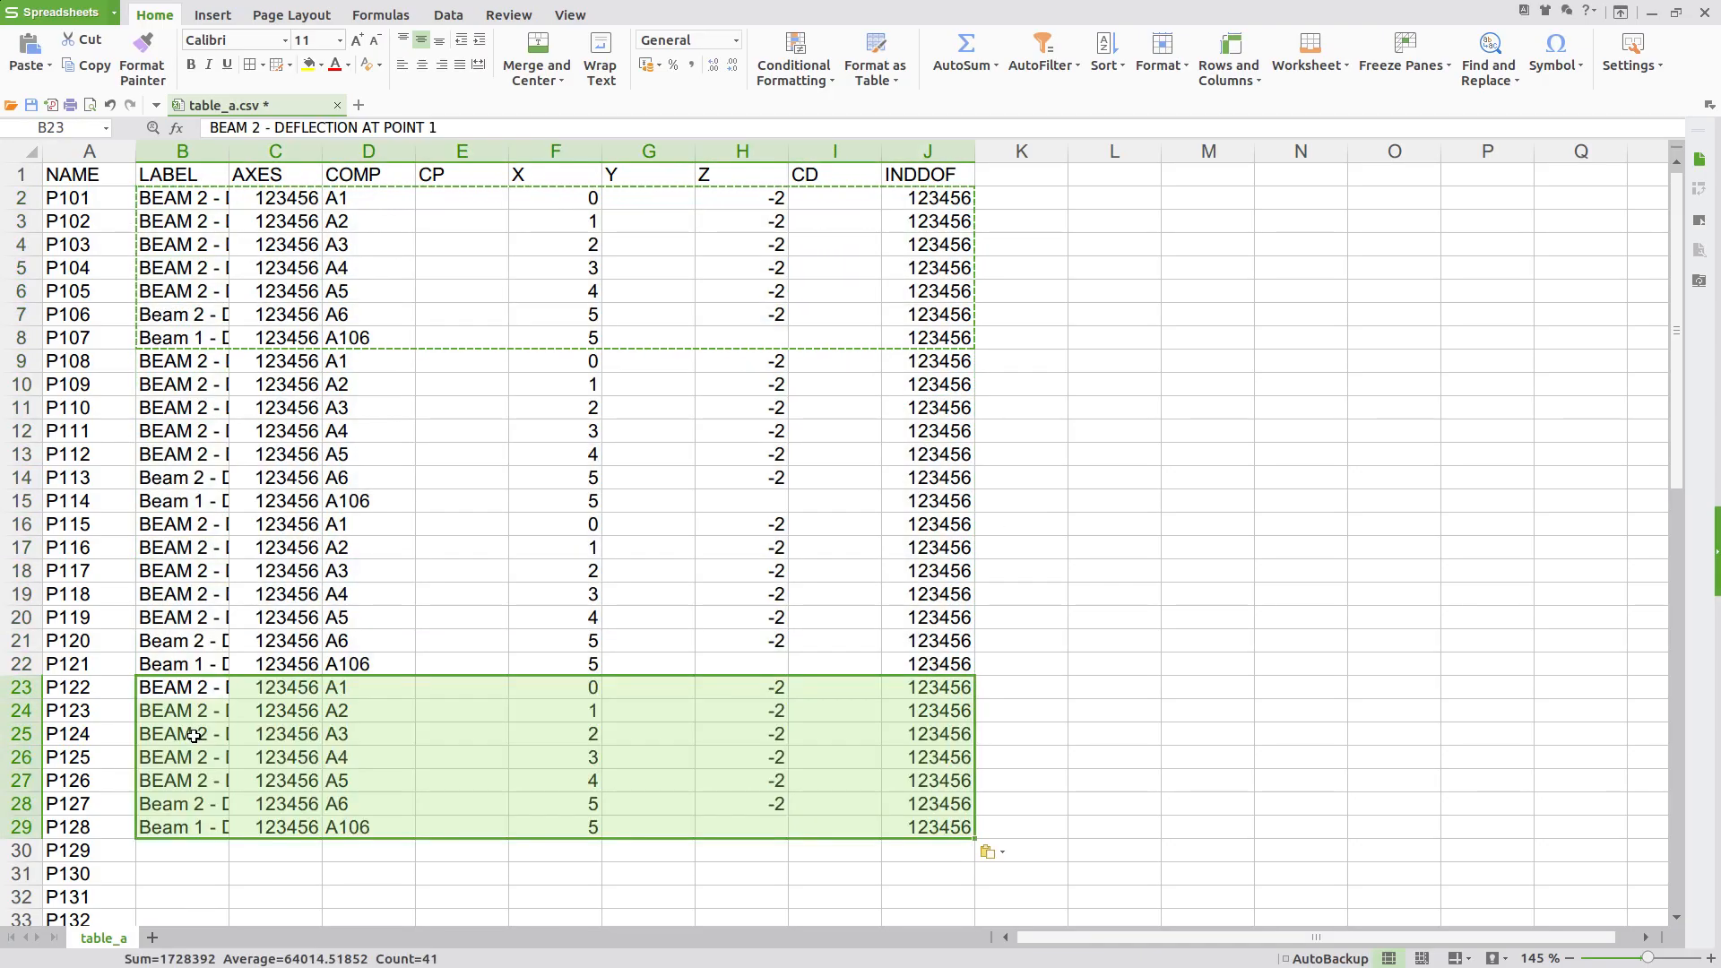
pyautogui.click(208, 859)
pyautogui.hotkey('ctrl', 'v')
pyautogui.scroll(-4, 208, 859)
pyautogui.click(191, 728)
pyautogui.hotkey('ctrl', 'v')
pyautogui.scroll(-3, 195, 732)
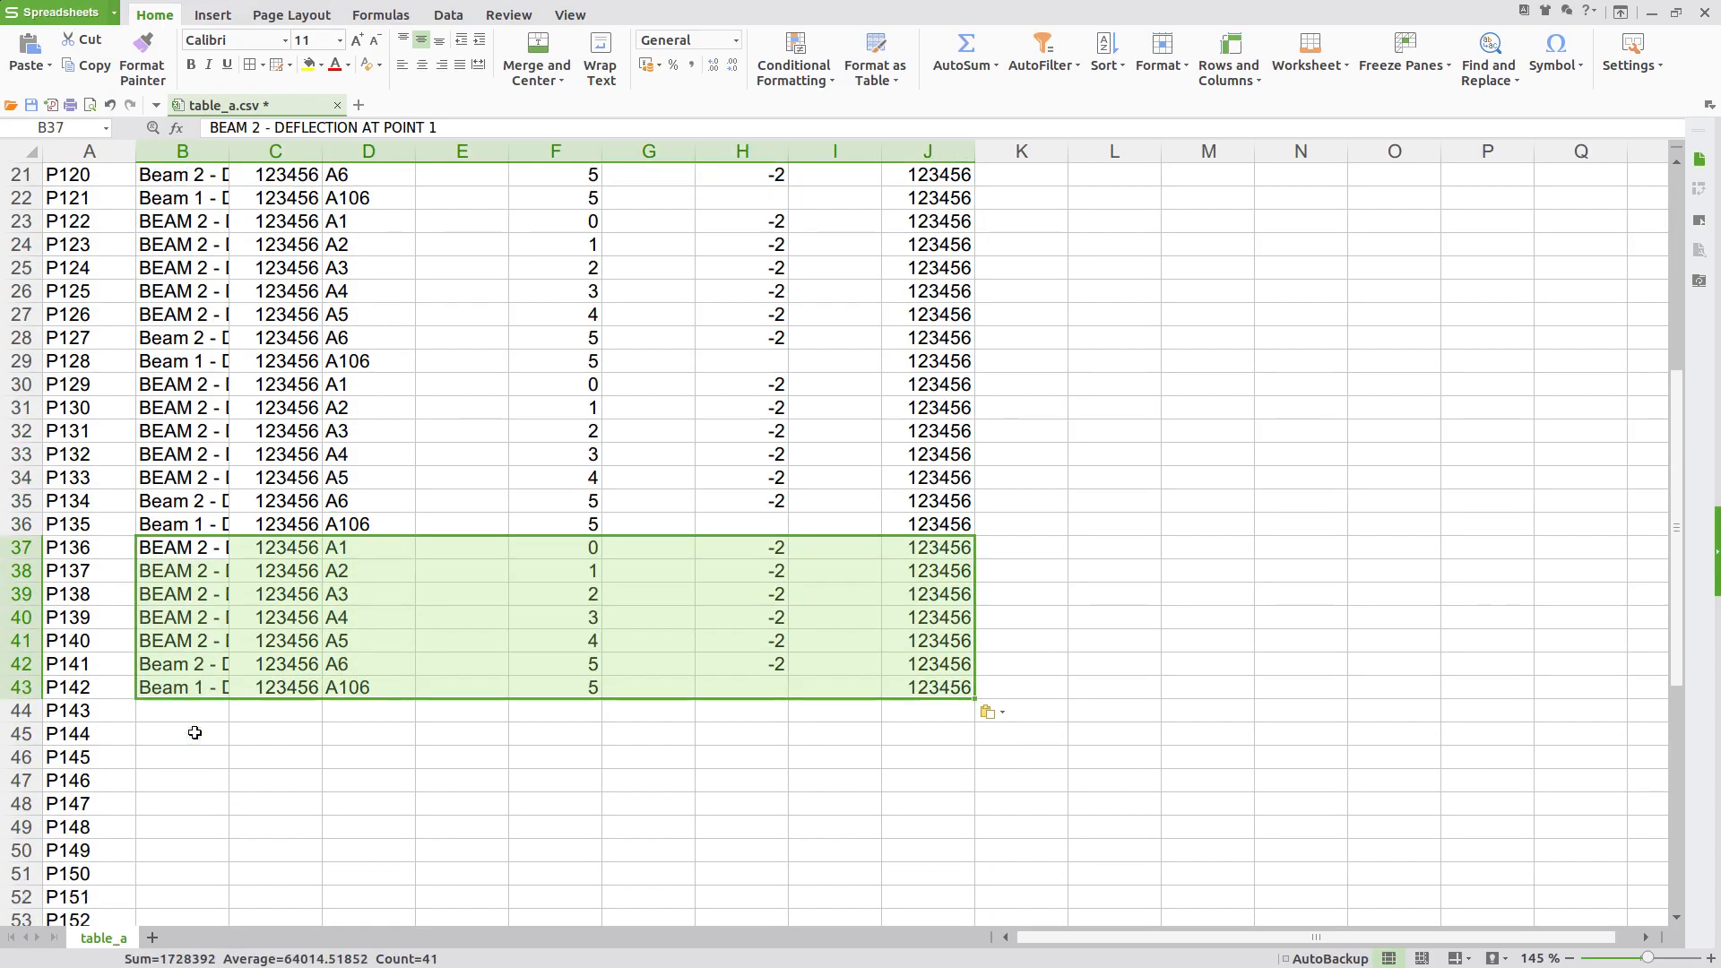
pyautogui.scroll(-2, 195, 733)
pyautogui.click(185, 626)
pyautogui.hotkey('ctrl', 'v')
pyautogui.scroll(-2, 188, 638)
pyautogui.click(190, 643)
pyautogui.hotkey('ctrl', 'v')
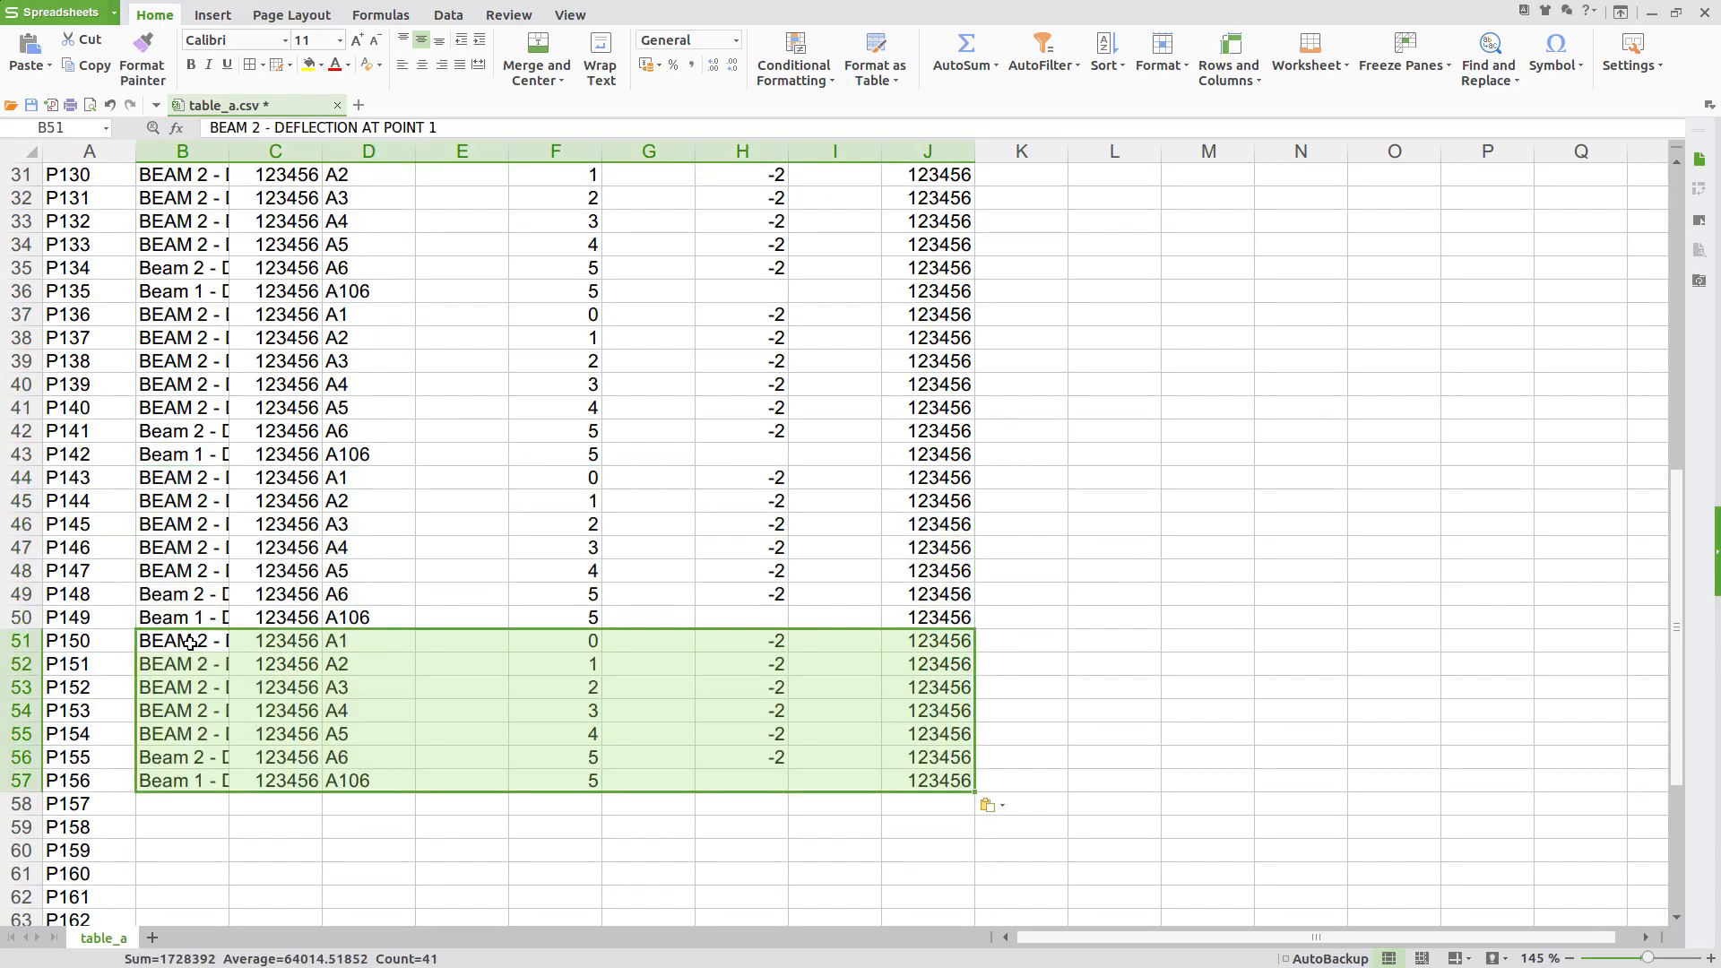
# - Delete the surplus rows 58 to 74, holding P157 to P173, and save table_a.csv
pyautogui.scroll(-2, 190, 643)
pyautogui.moveTo(41, 715); pyautogui.dragTo(45, 803)
pyautogui.scroll(-3, 40, 717)
pyautogui.scroll(-1, 40, 744)
pyautogui.rightClick(296, 642)
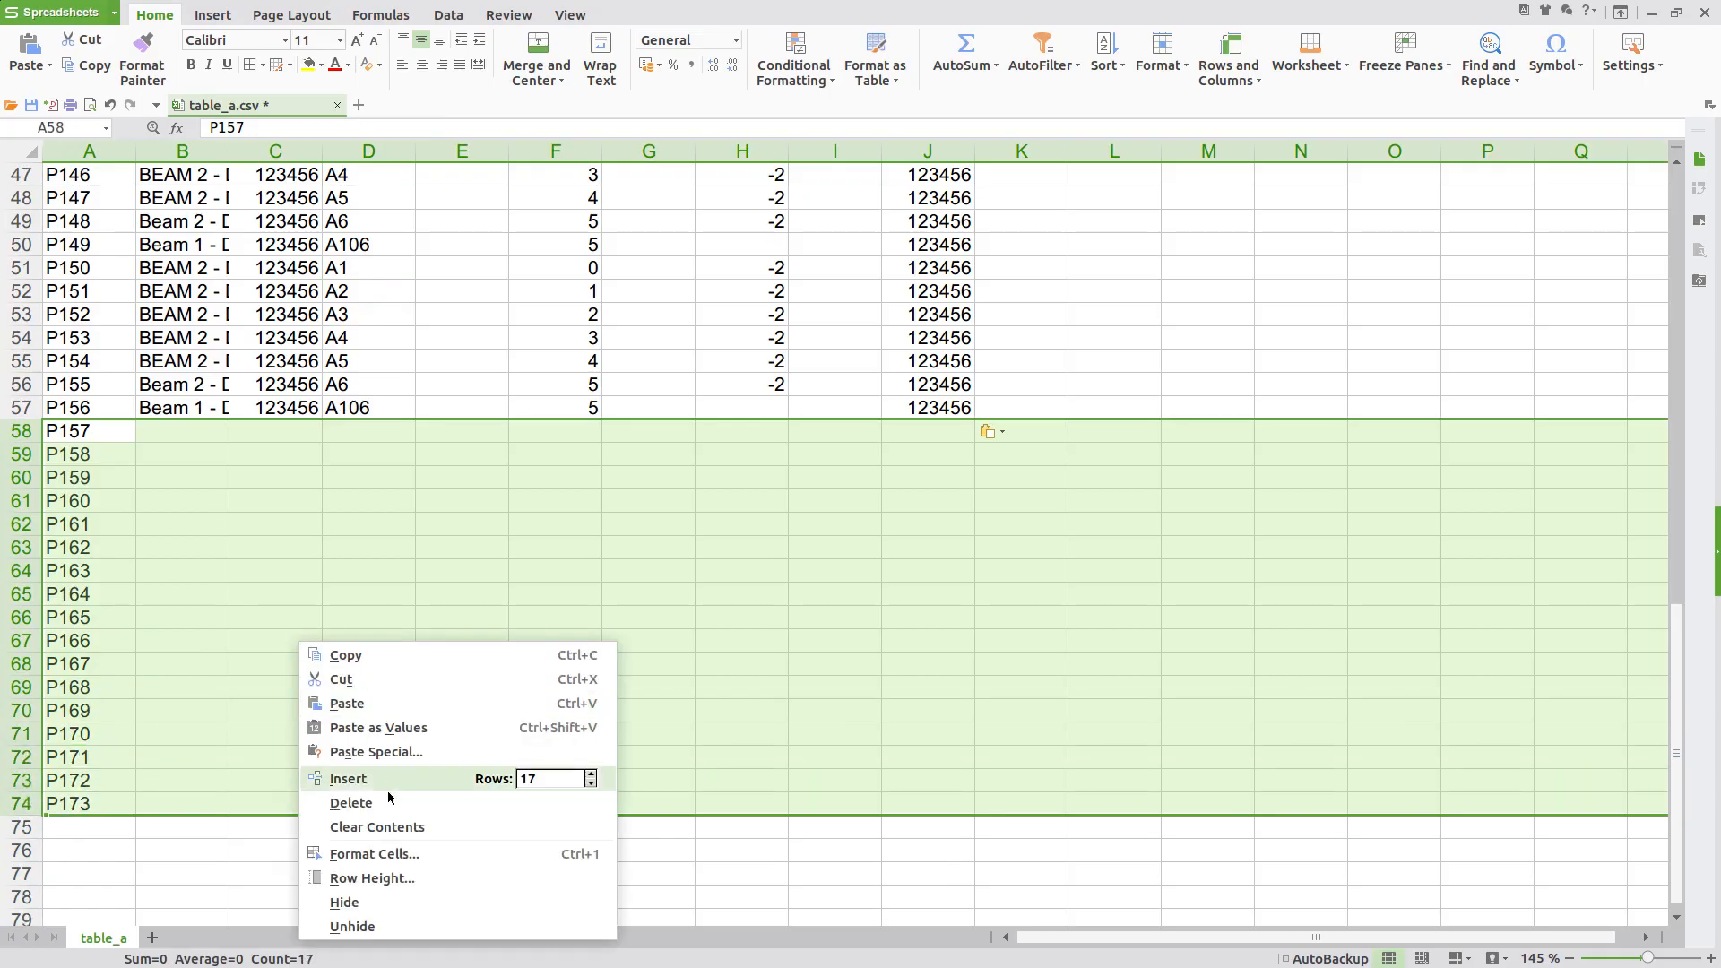
pyautogui.click(350, 800)
pyautogui.click(520, 524)
pyautogui.hotkey('ctrl', 's')
pyautogui.click(1038, 569)
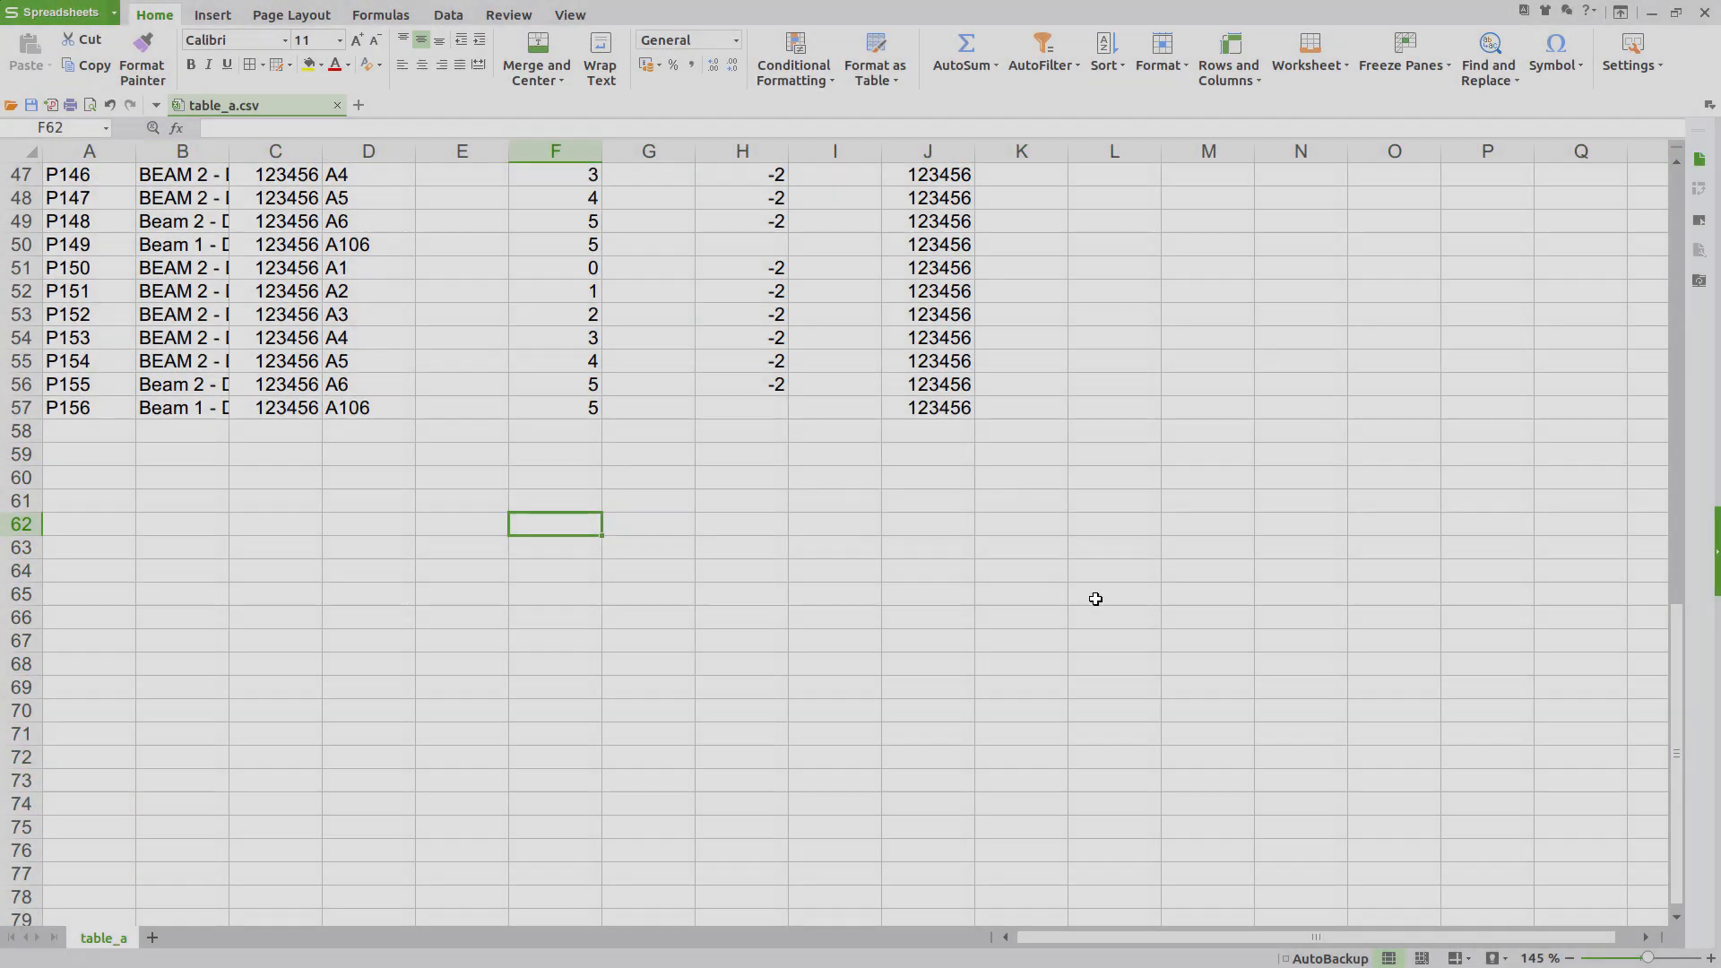
# - Switch back to the browser's Configure MONDSP1 page and show the BDF Output beside the table
pyautogui.hotkey('alt', 'Tab')
pyautogui.click(197, 291)
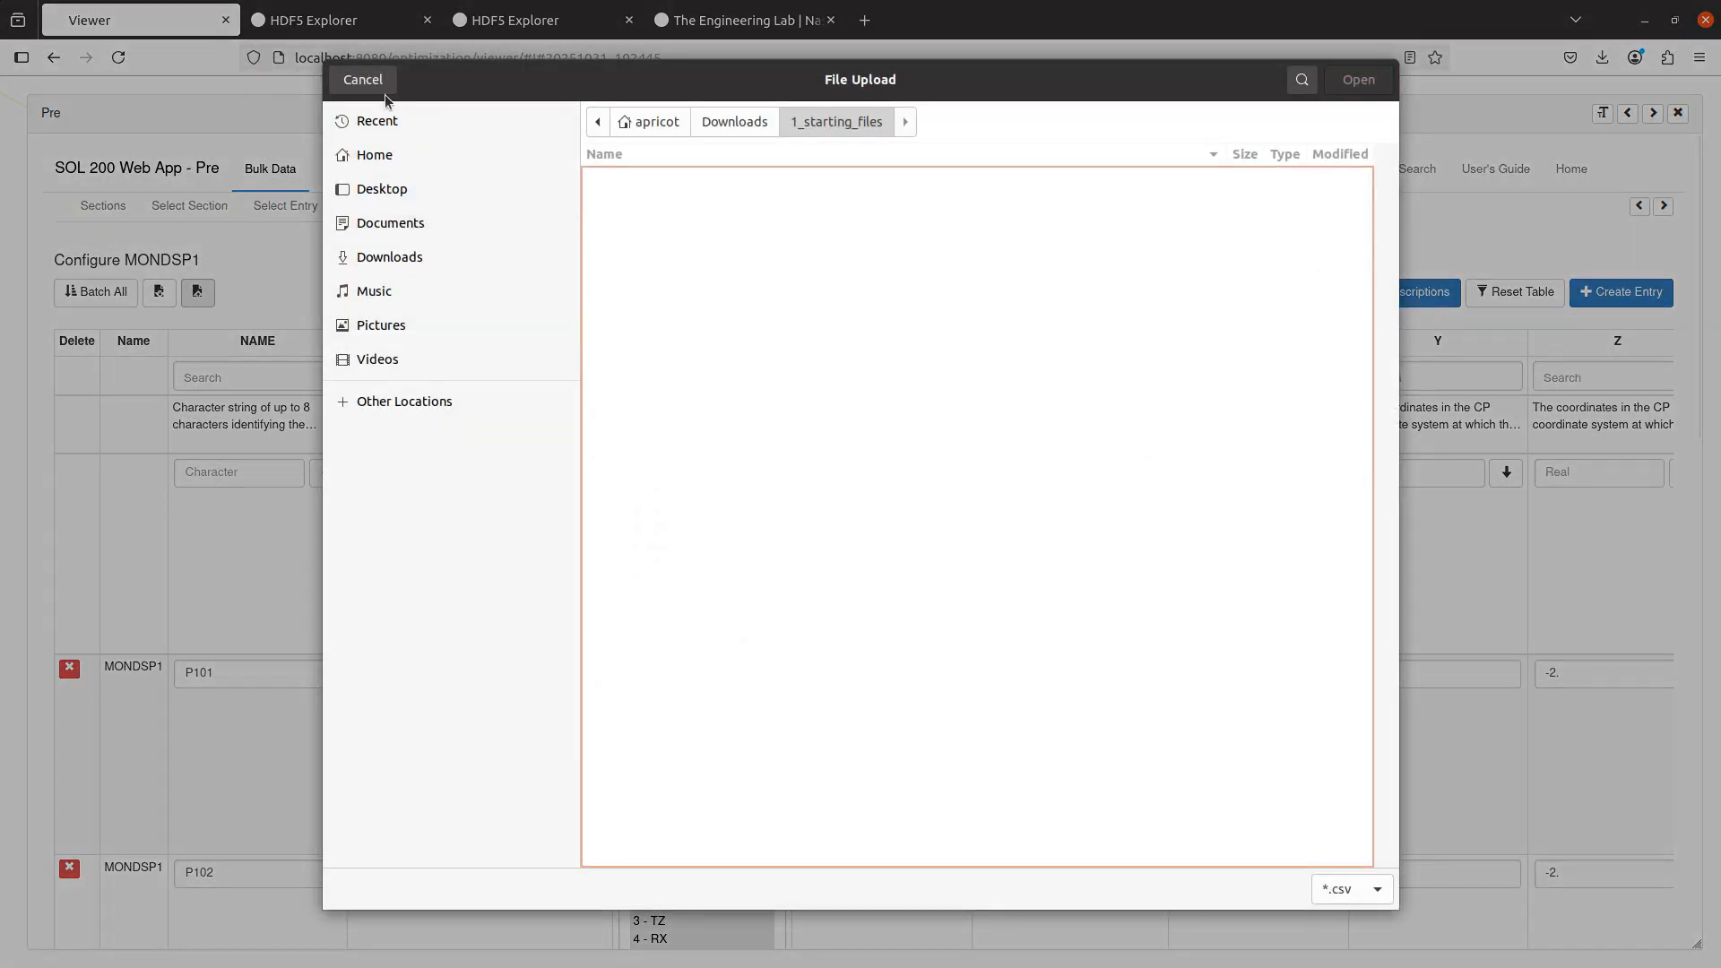
pyautogui.click(377, 85)
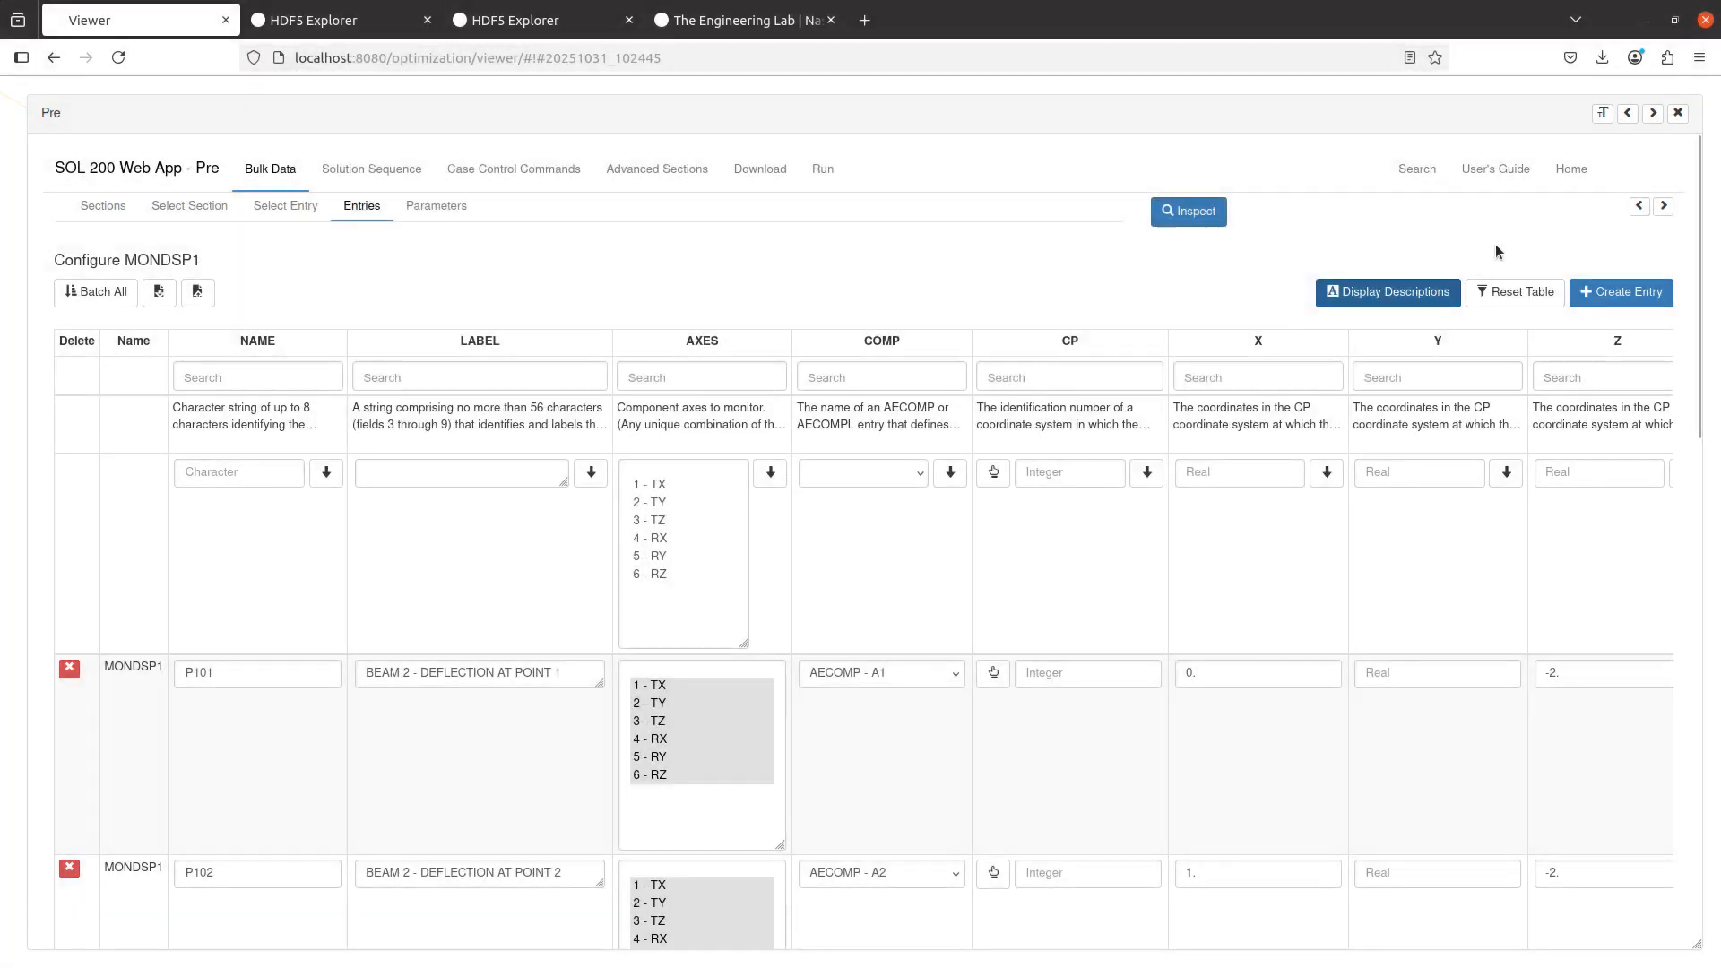
pyautogui.click(1640, 207)
pyautogui.click(1640, 207)
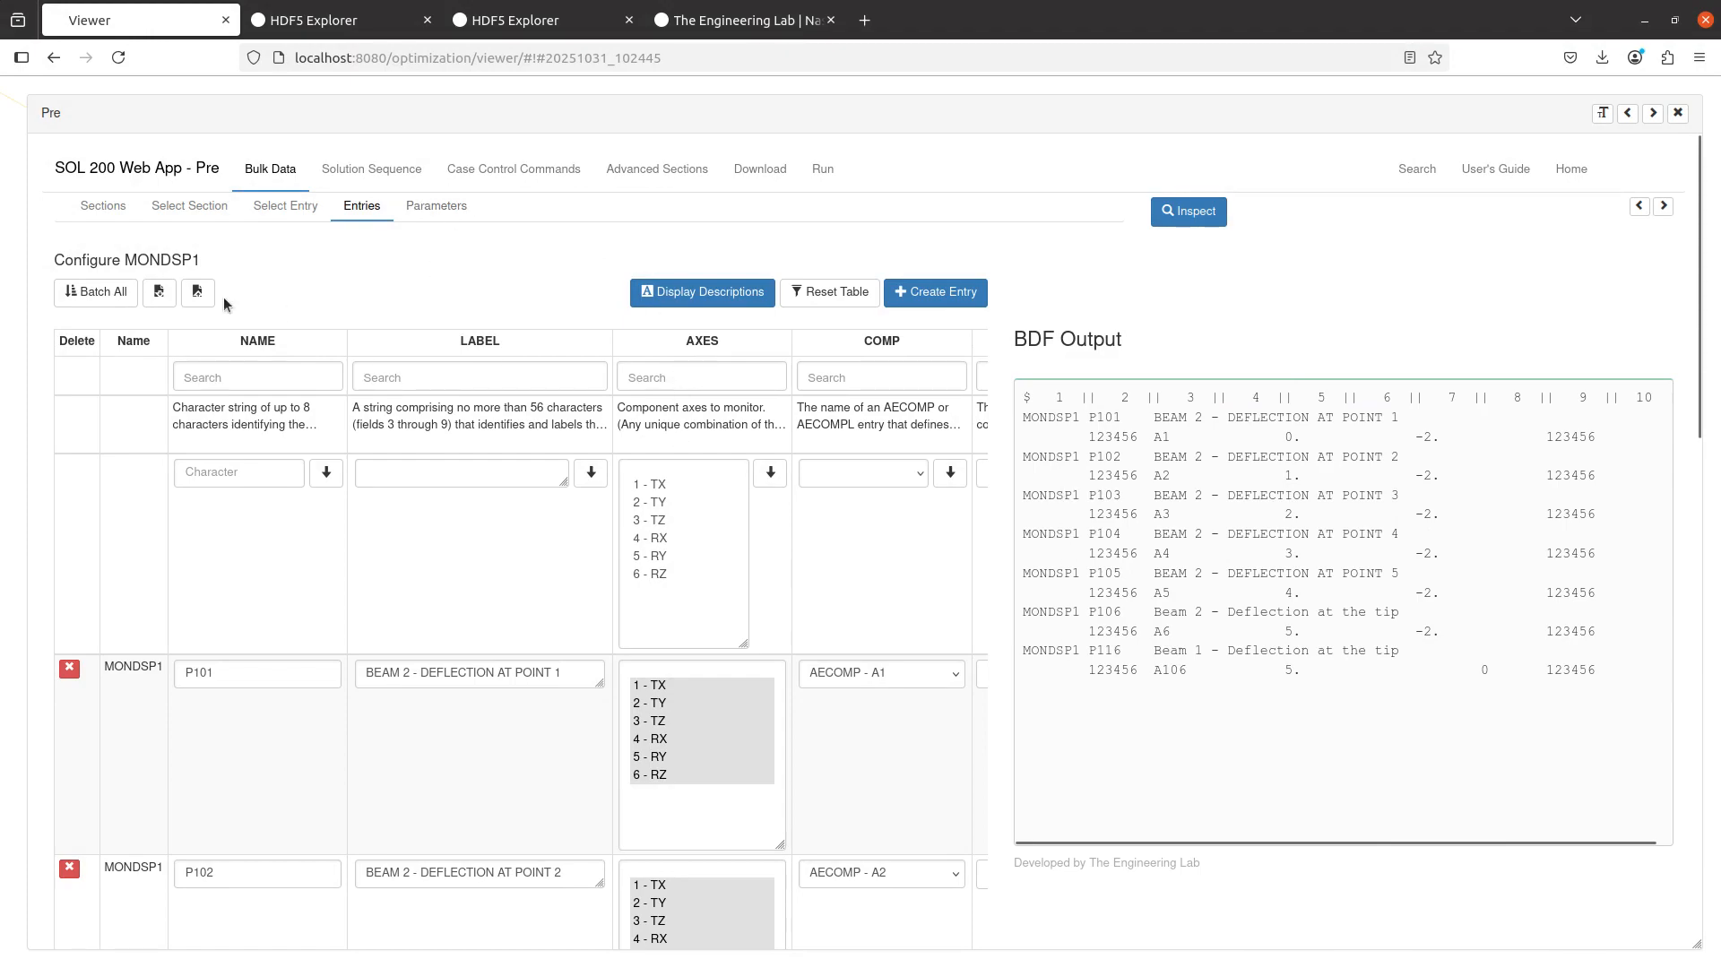
# - Import table_a.csv from the Downloads folder into the MONDSP1 table
pyautogui.click(198, 292)
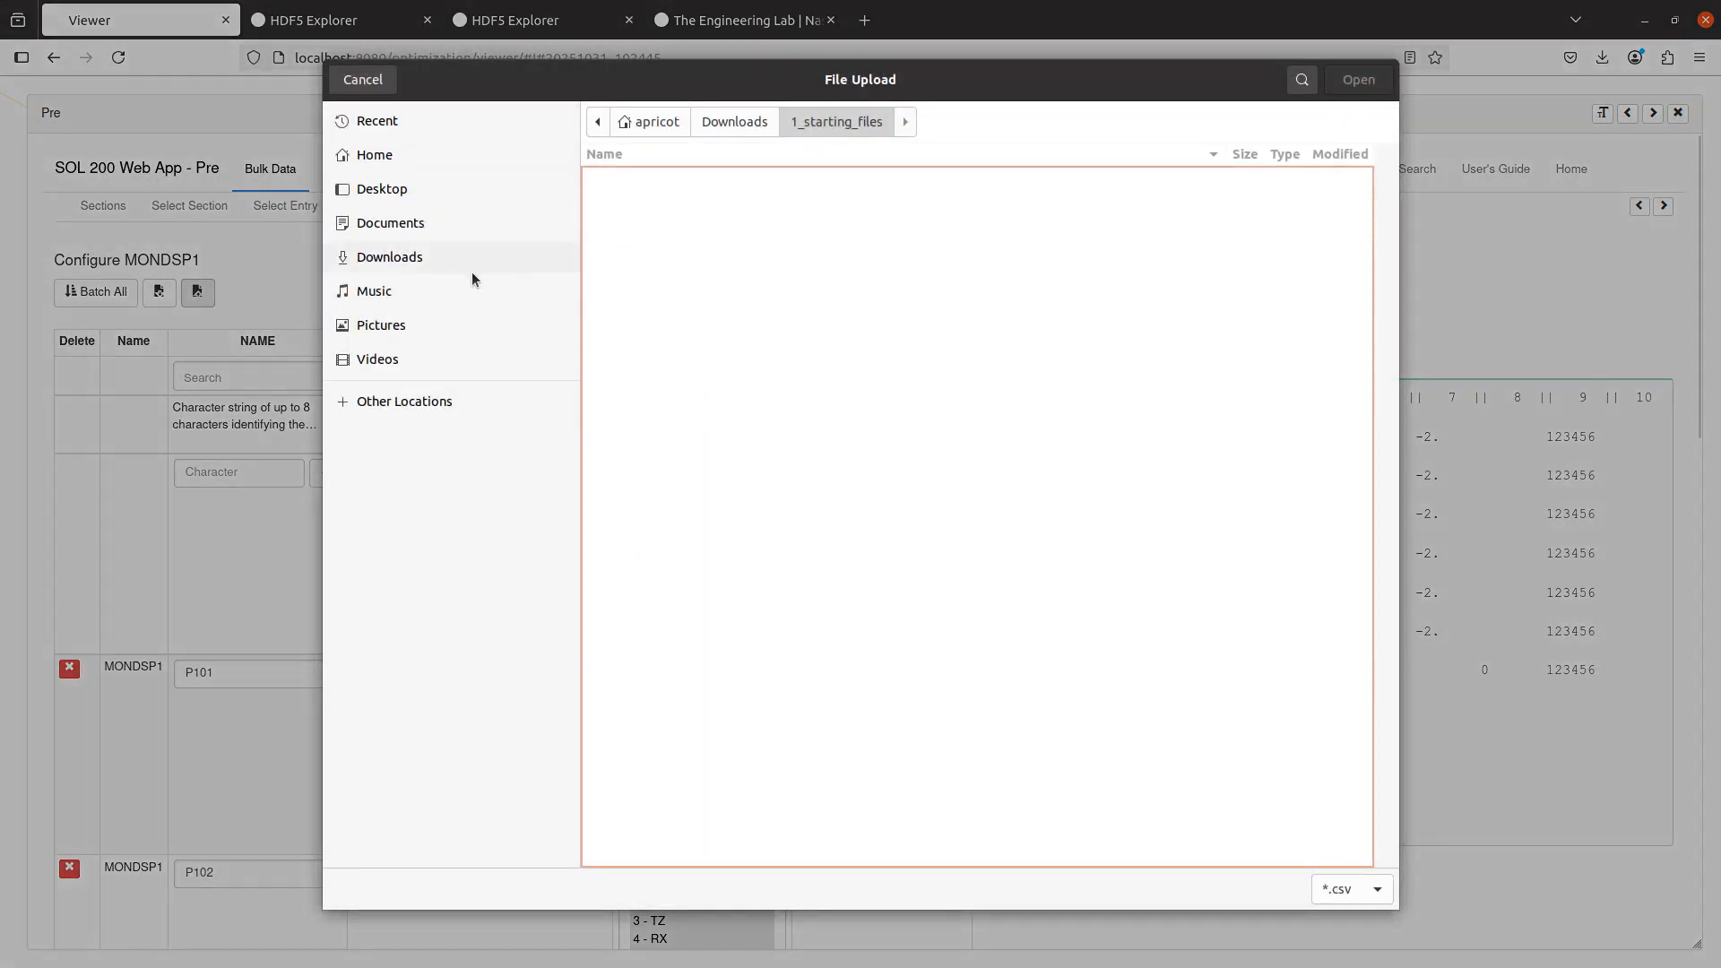
pyautogui.click(472, 262)
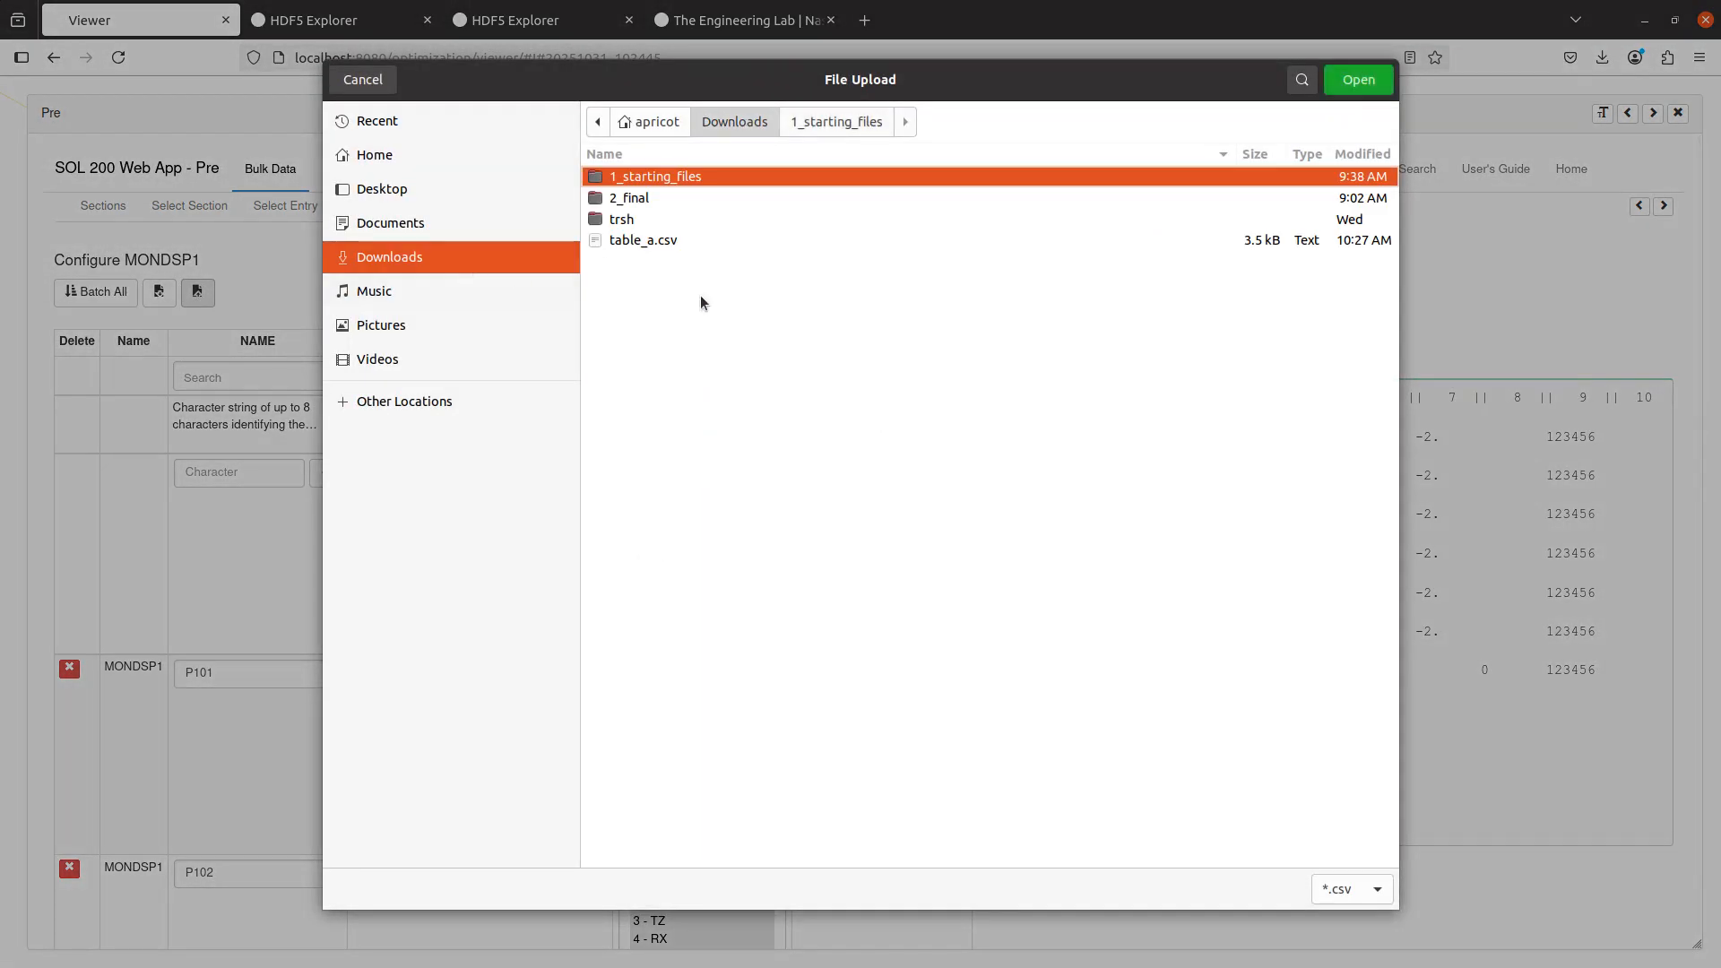
pyautogui.doubleClick(698, 240)
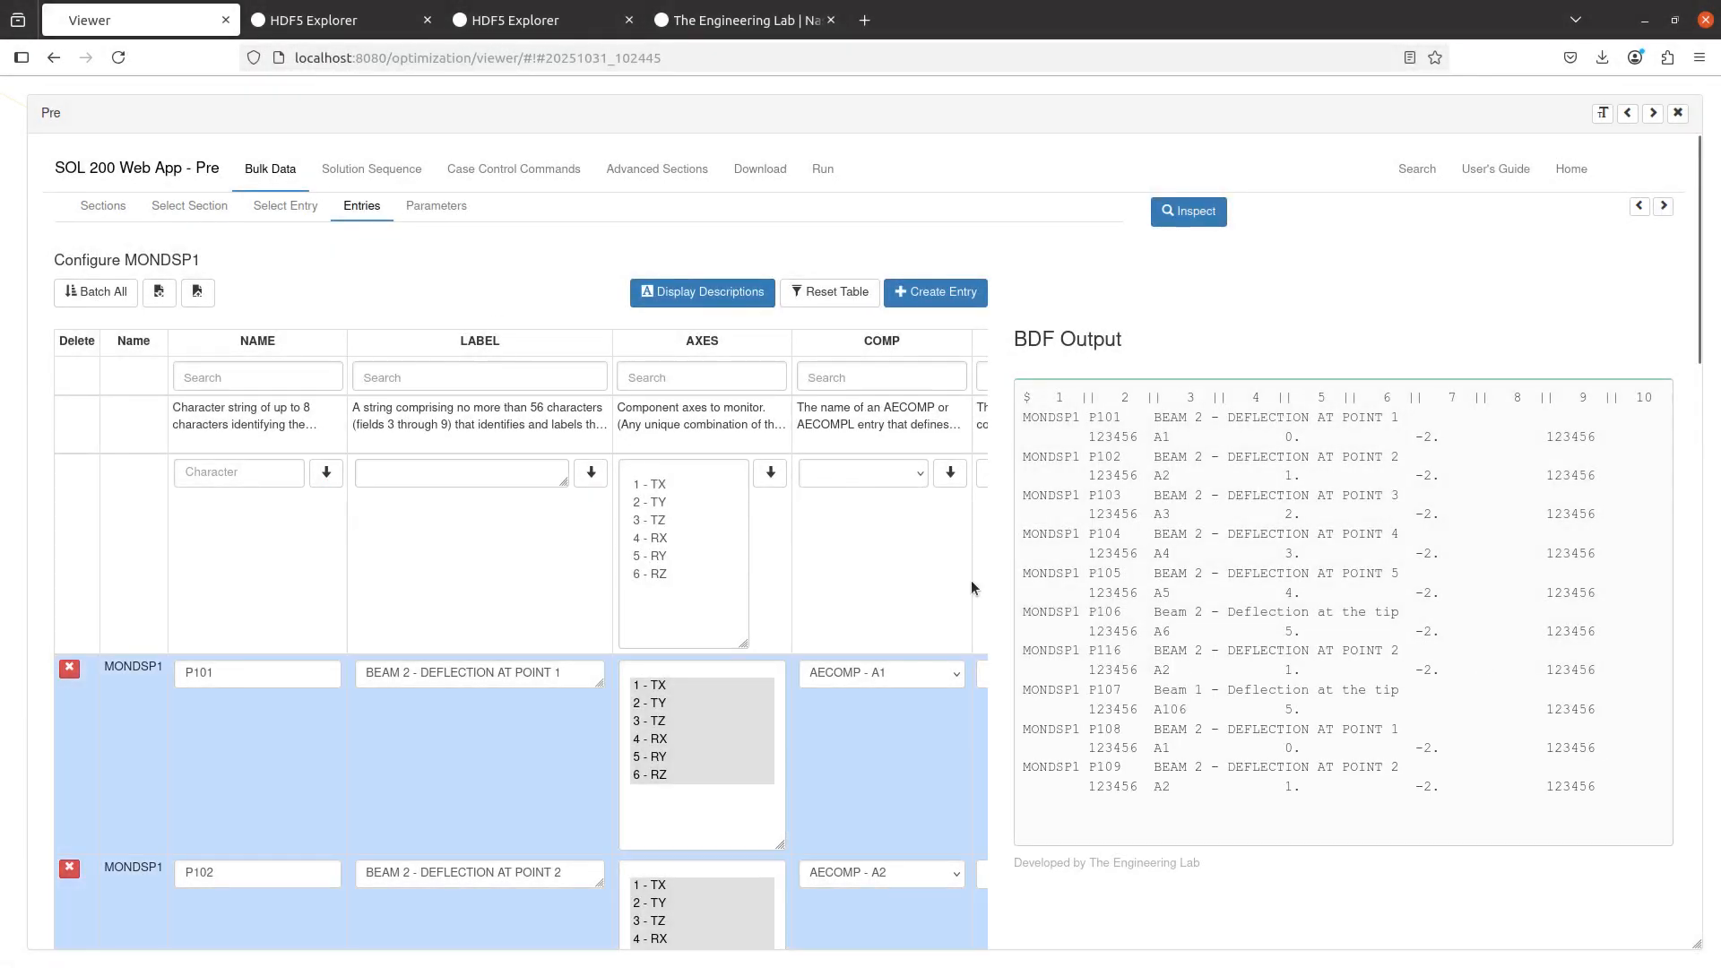
# - Show 50 entries per page, review the imported MONDSP1 monitor points on both pages, and view the BDF download options
pyautogui.scroll(-20, 807, 645)
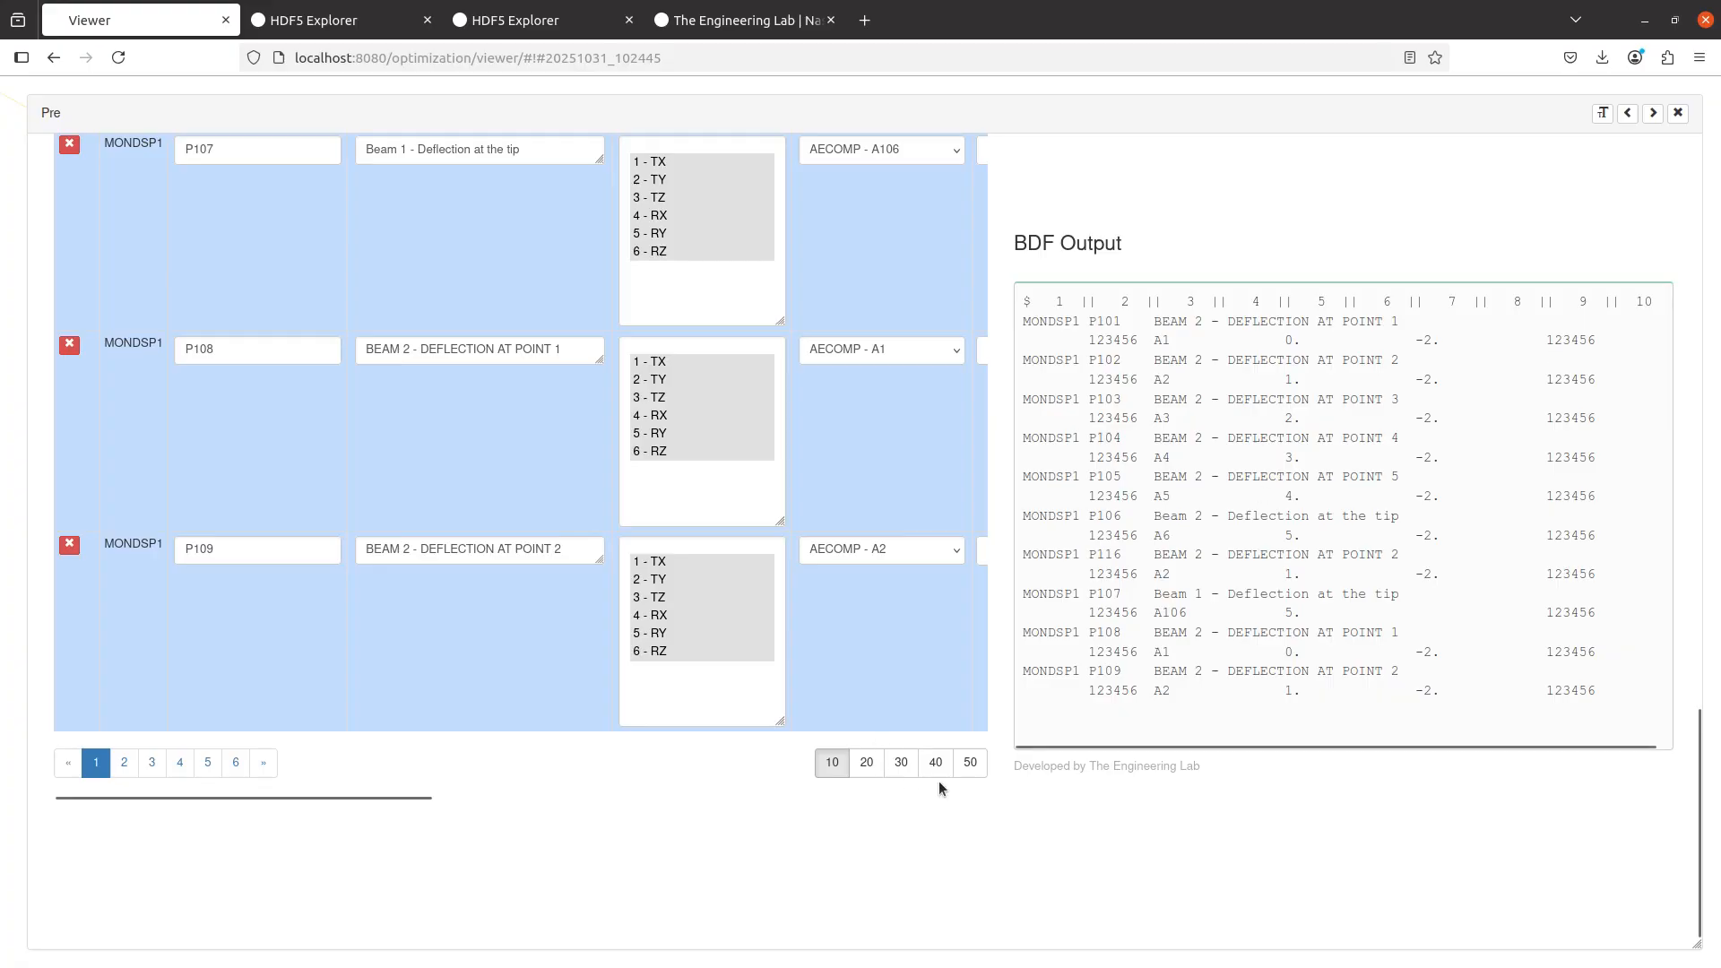
pyautogui.click(971, 773)
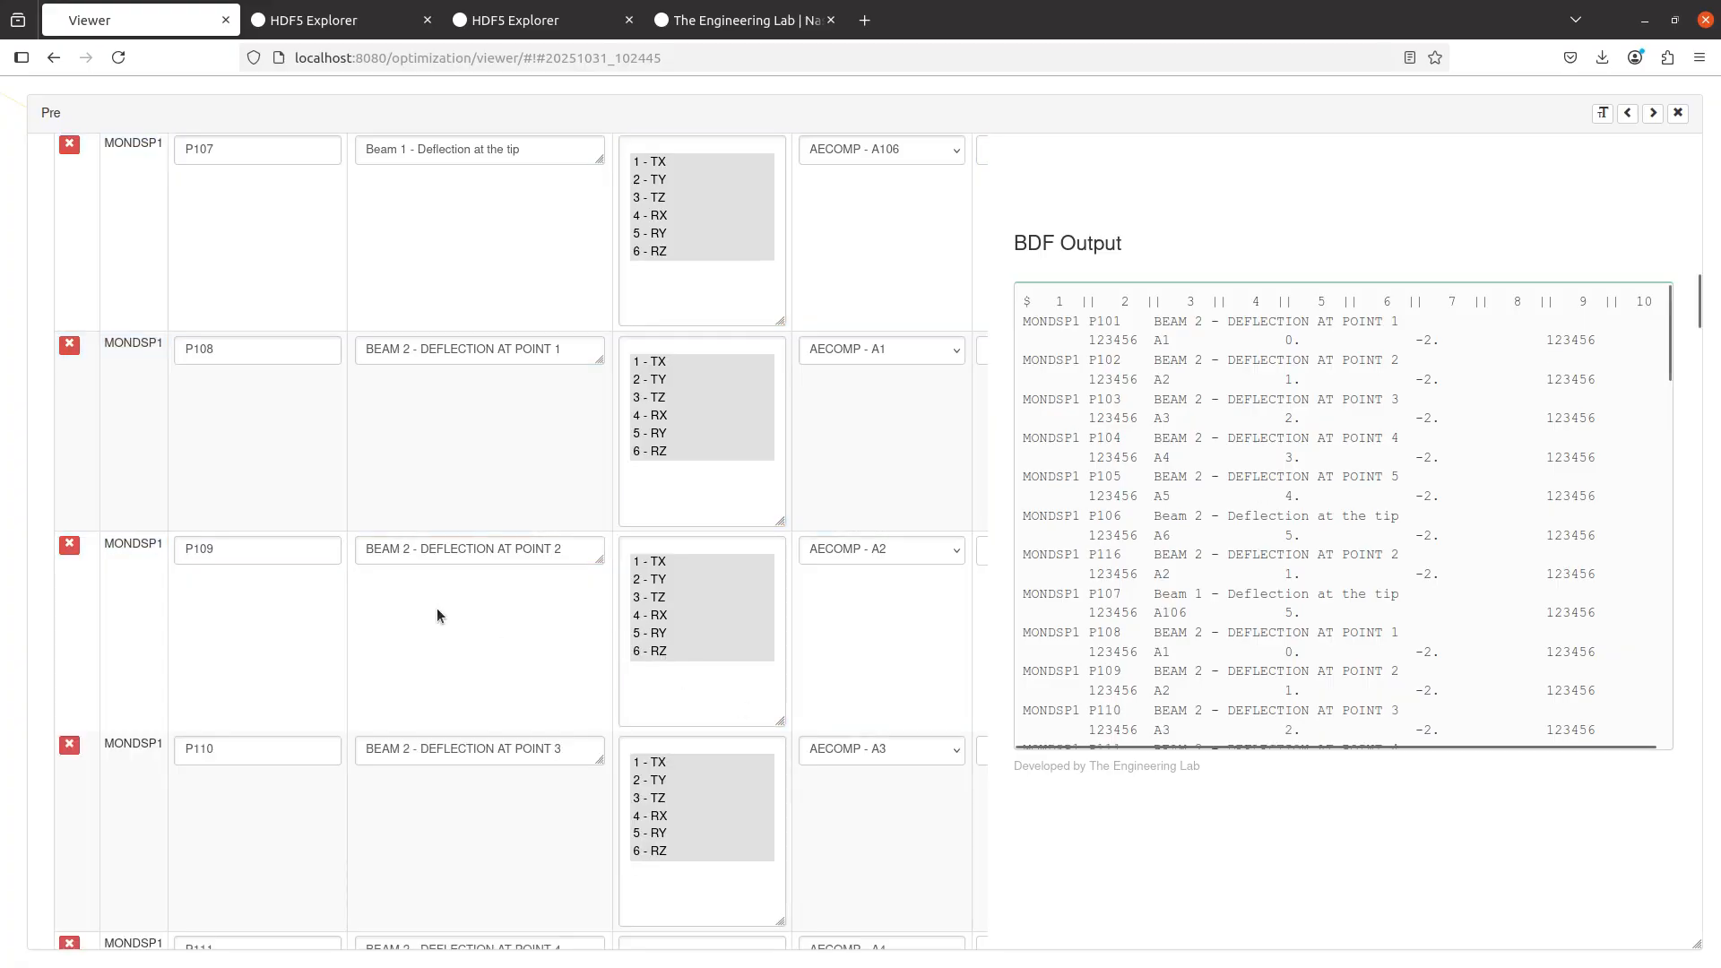
pyautogui.scroll(3, 437, 608)
pyautogui.scroll(-10, 299, 327)
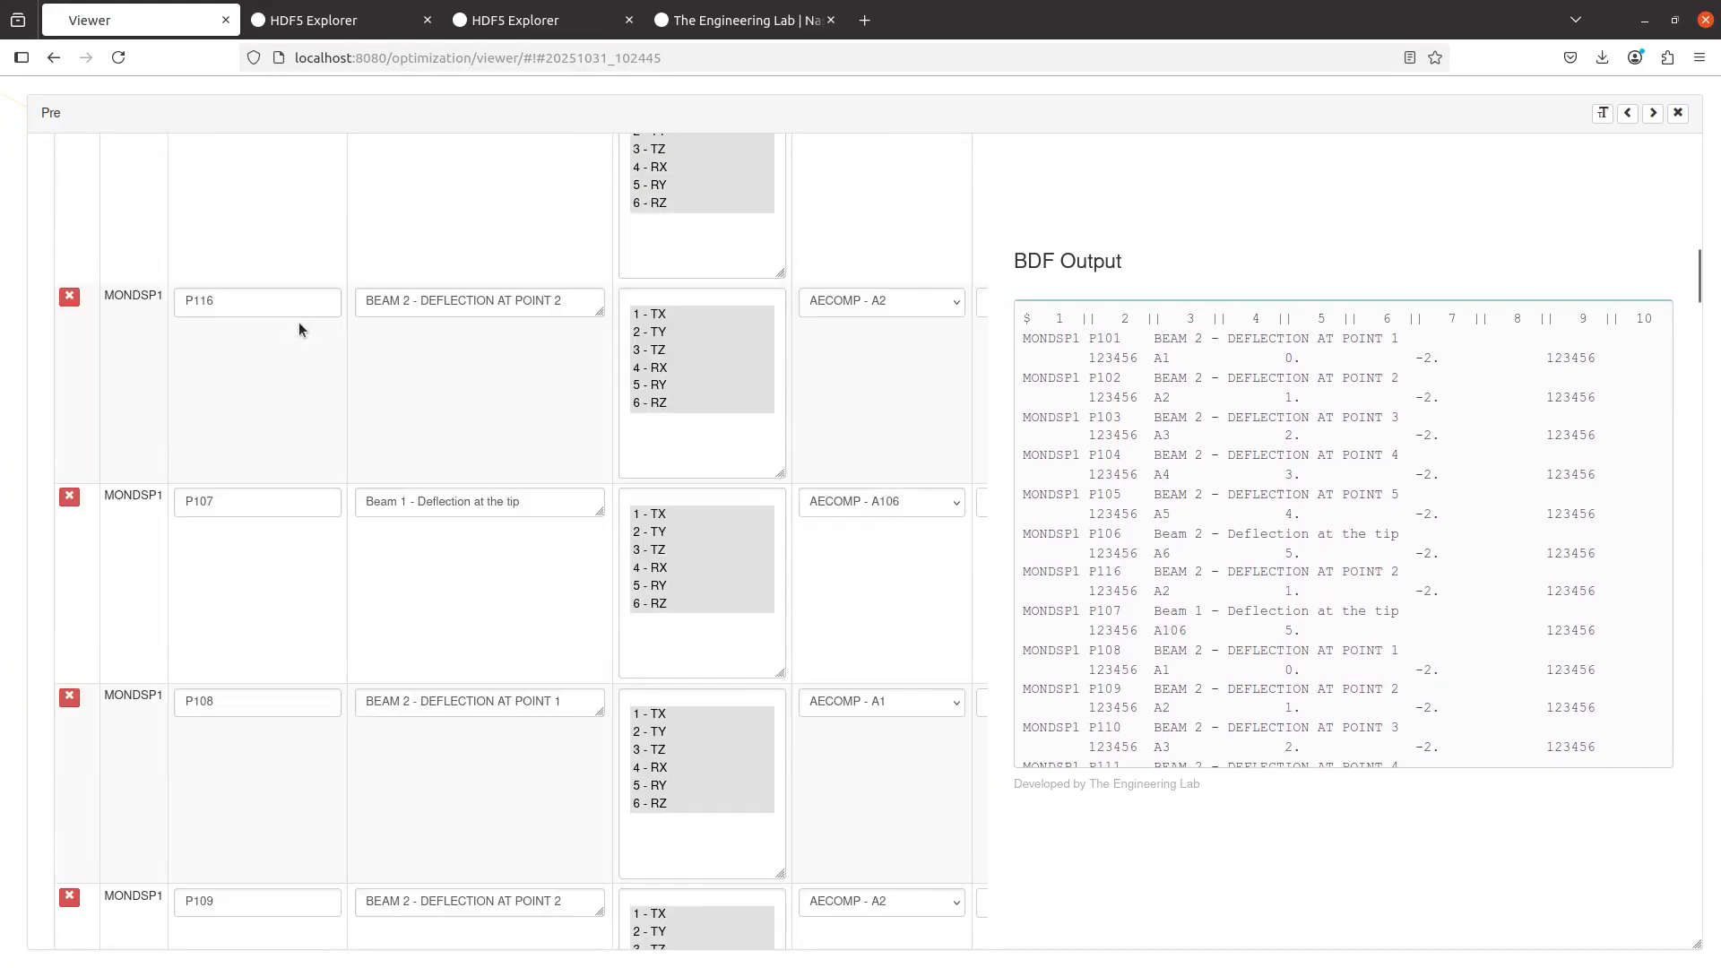
pyautogui.scroll(-5, 299, 329)
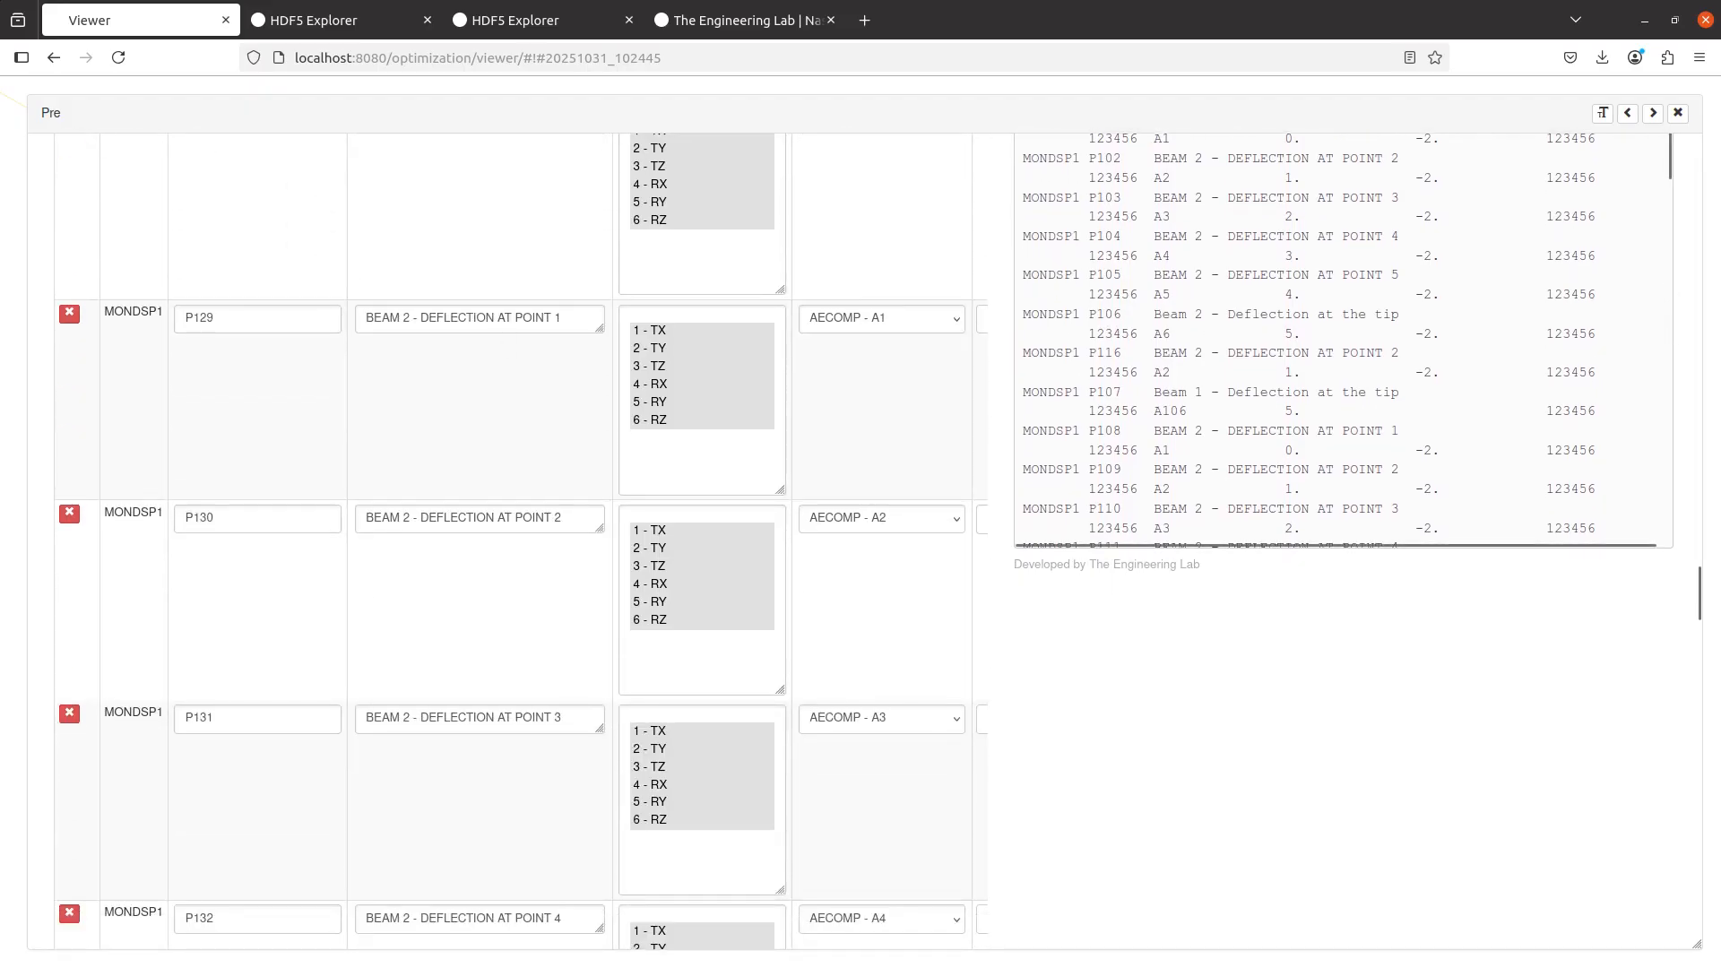
pyautogui.hotkey('alt', 'Tab')
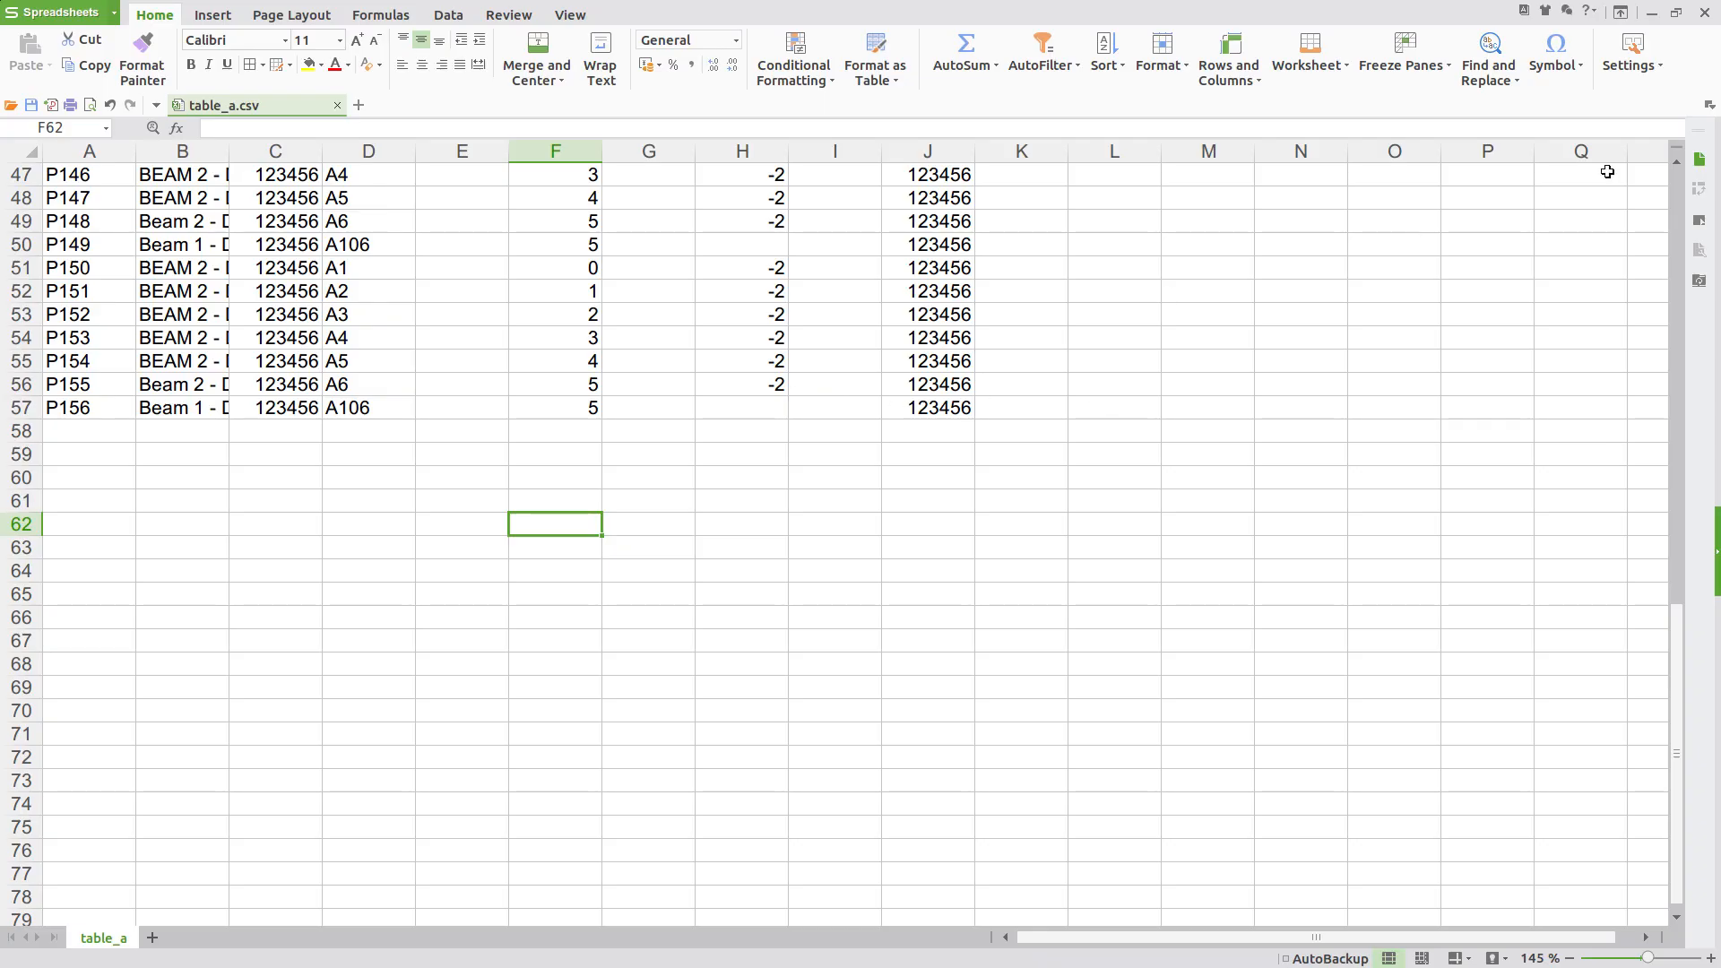
pyautogui.hotkey('alt', 'Tab')
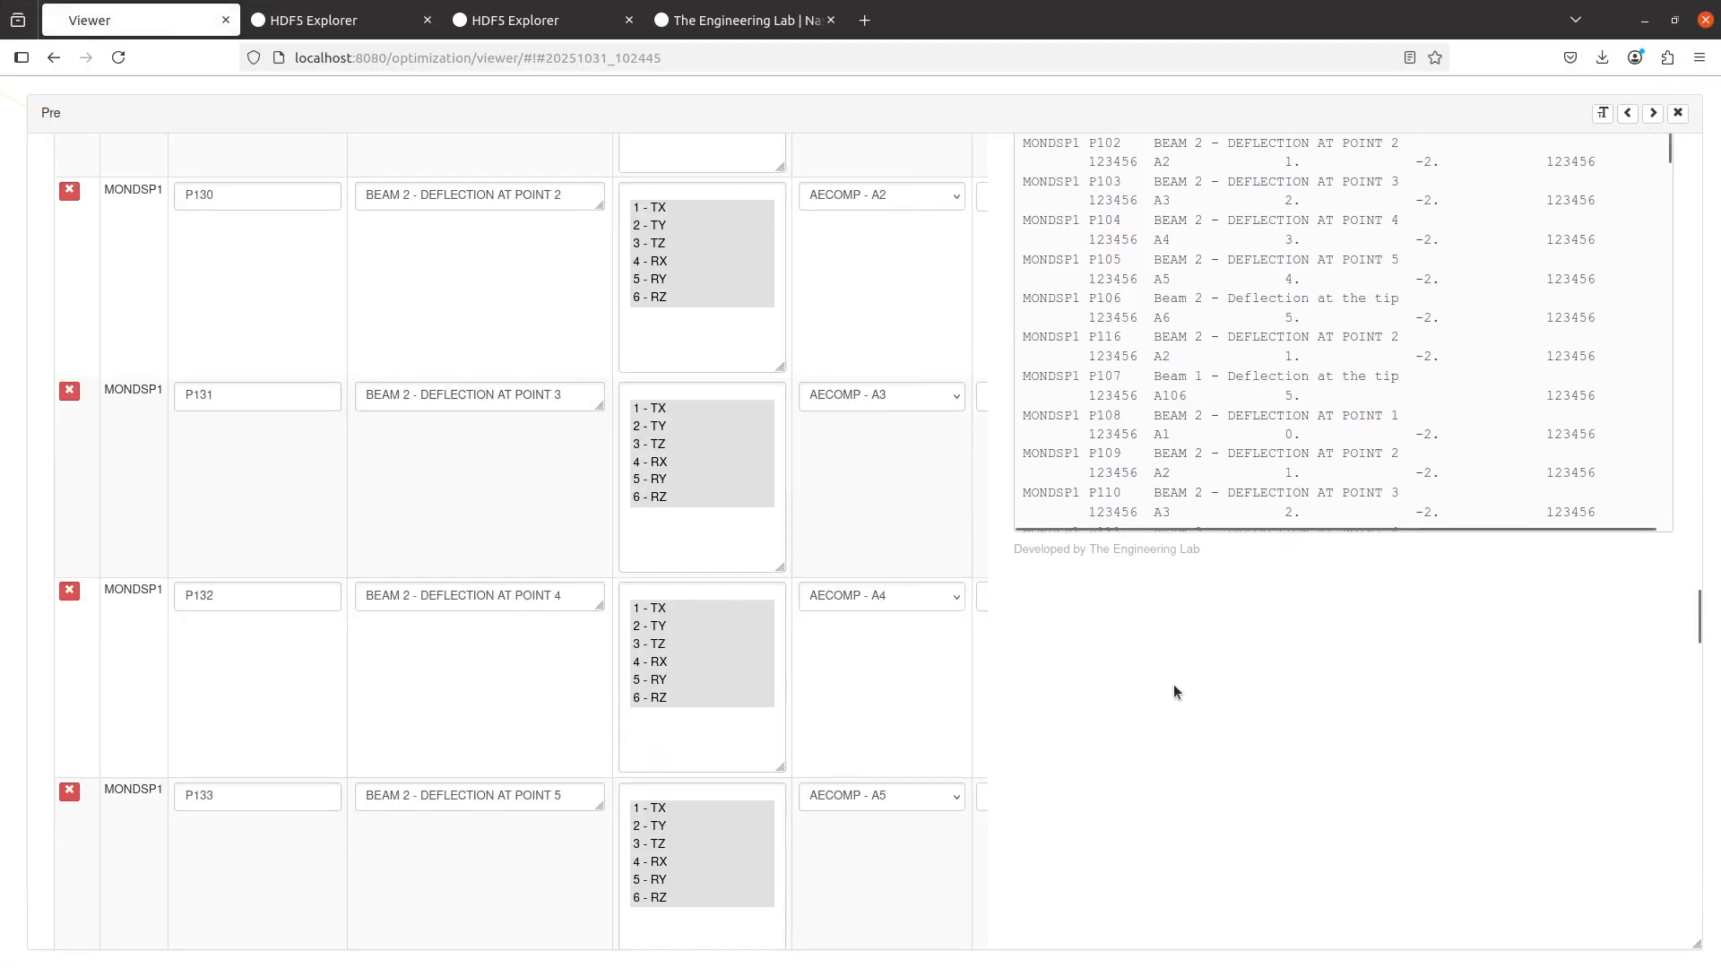
pyautogui.scroll(-10, 525, 652)
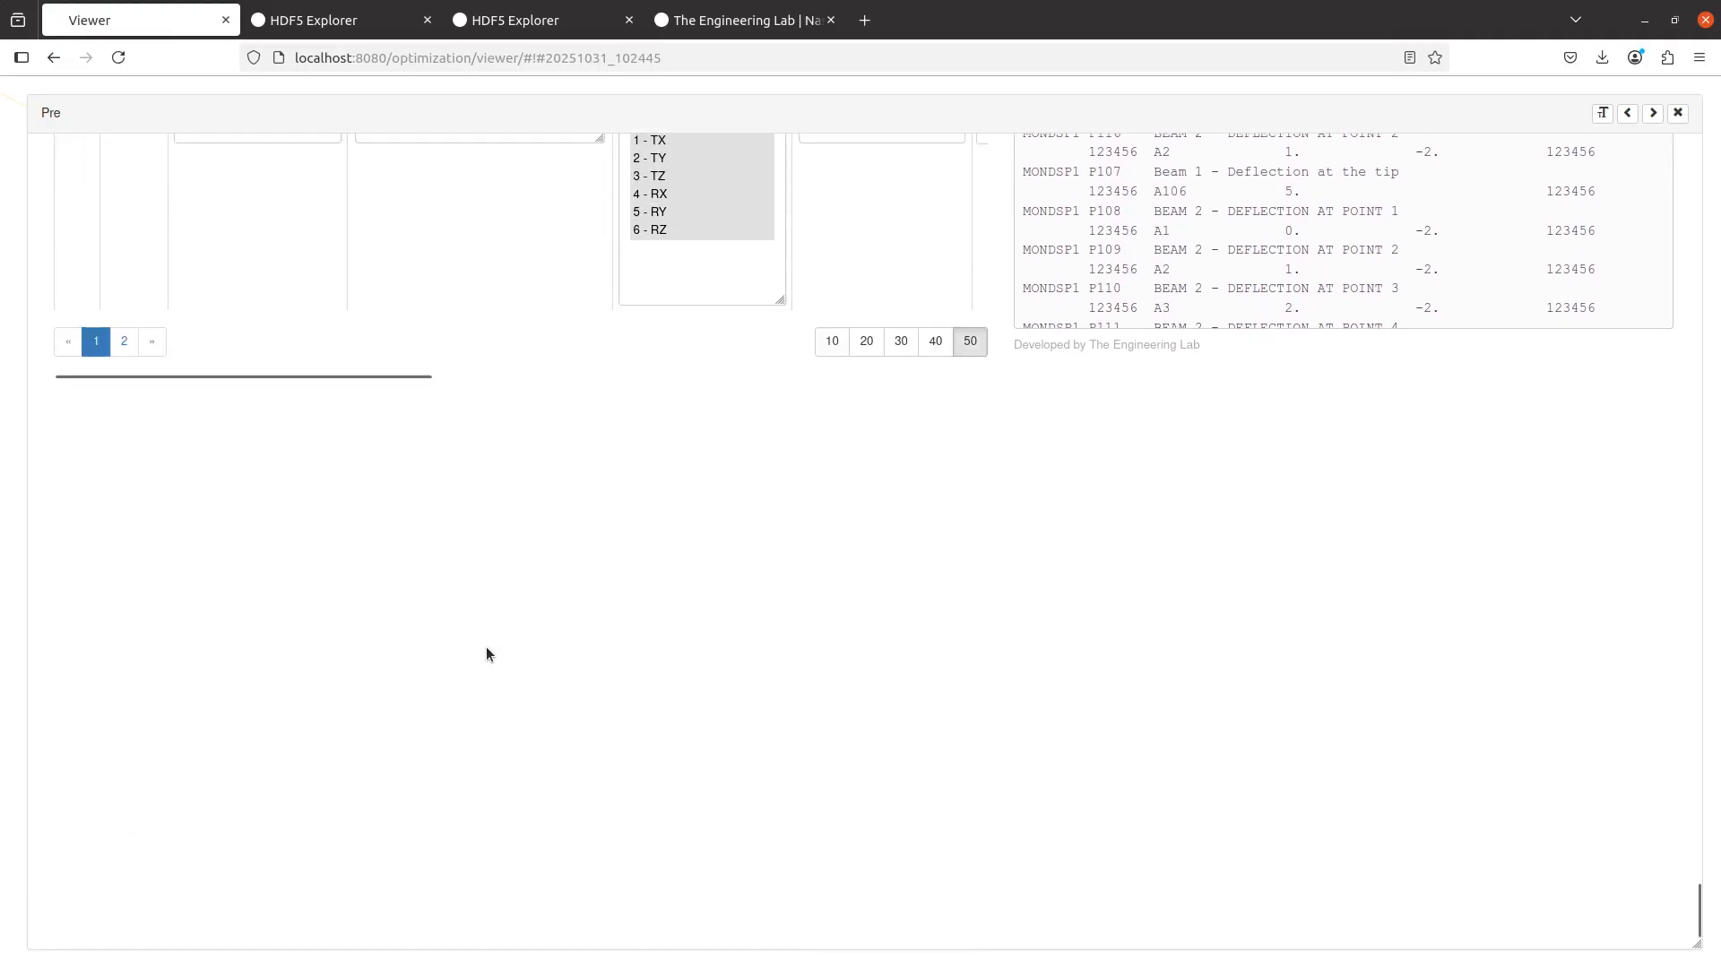
pyautogui.click(124, 342)
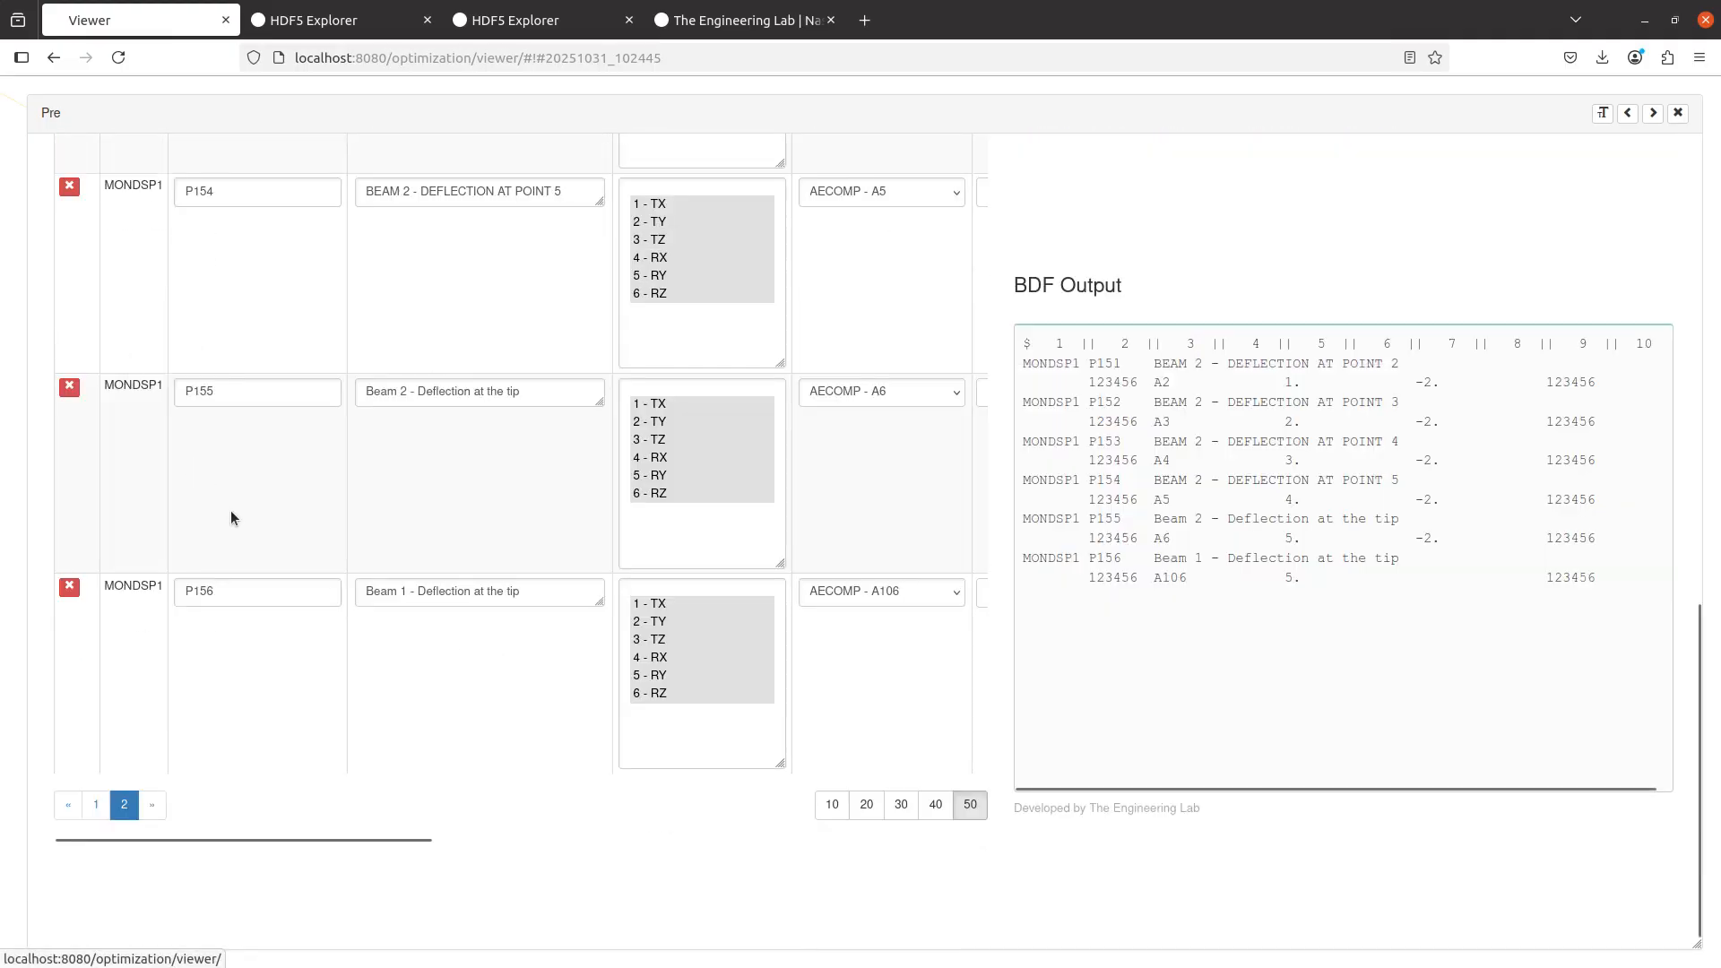
pyautogui.scroll(10, 231, 506)
pyautogui.click(753, 169)
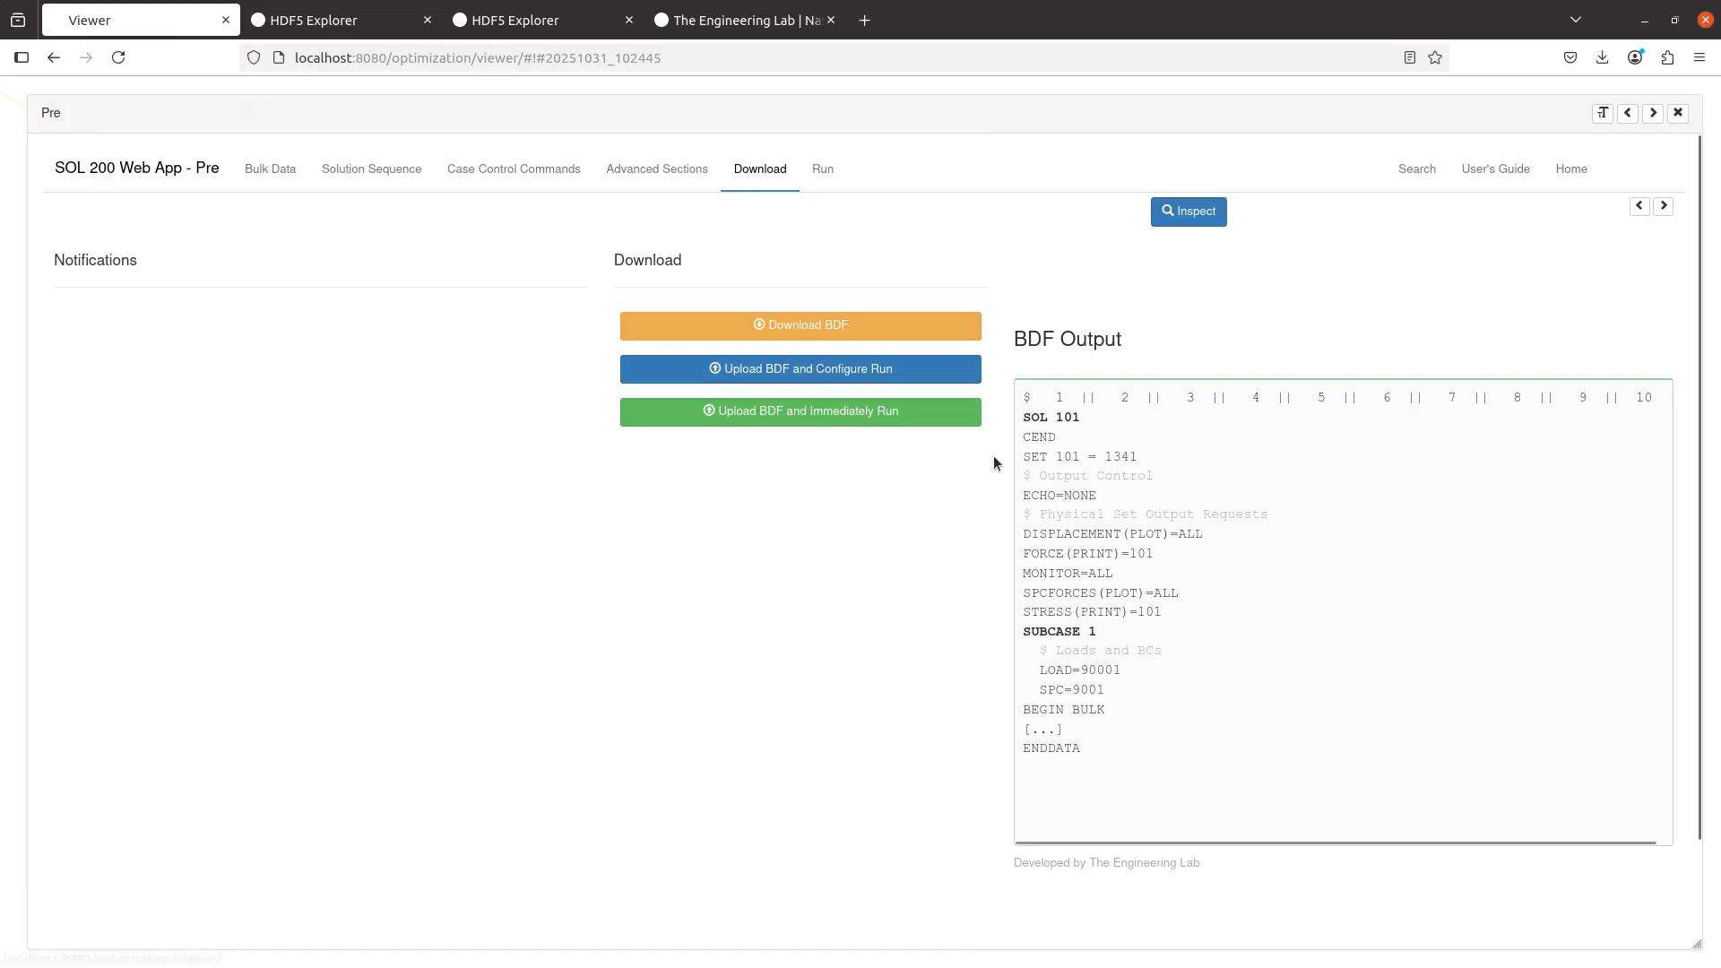
# - Close Pre and acquire the MONITOR/MONDSP1/STRU_STAT dataset in Post to plot the monitor points on the beam
pyautogui.click(1678, 113)
pyautogui.click(203, 685)
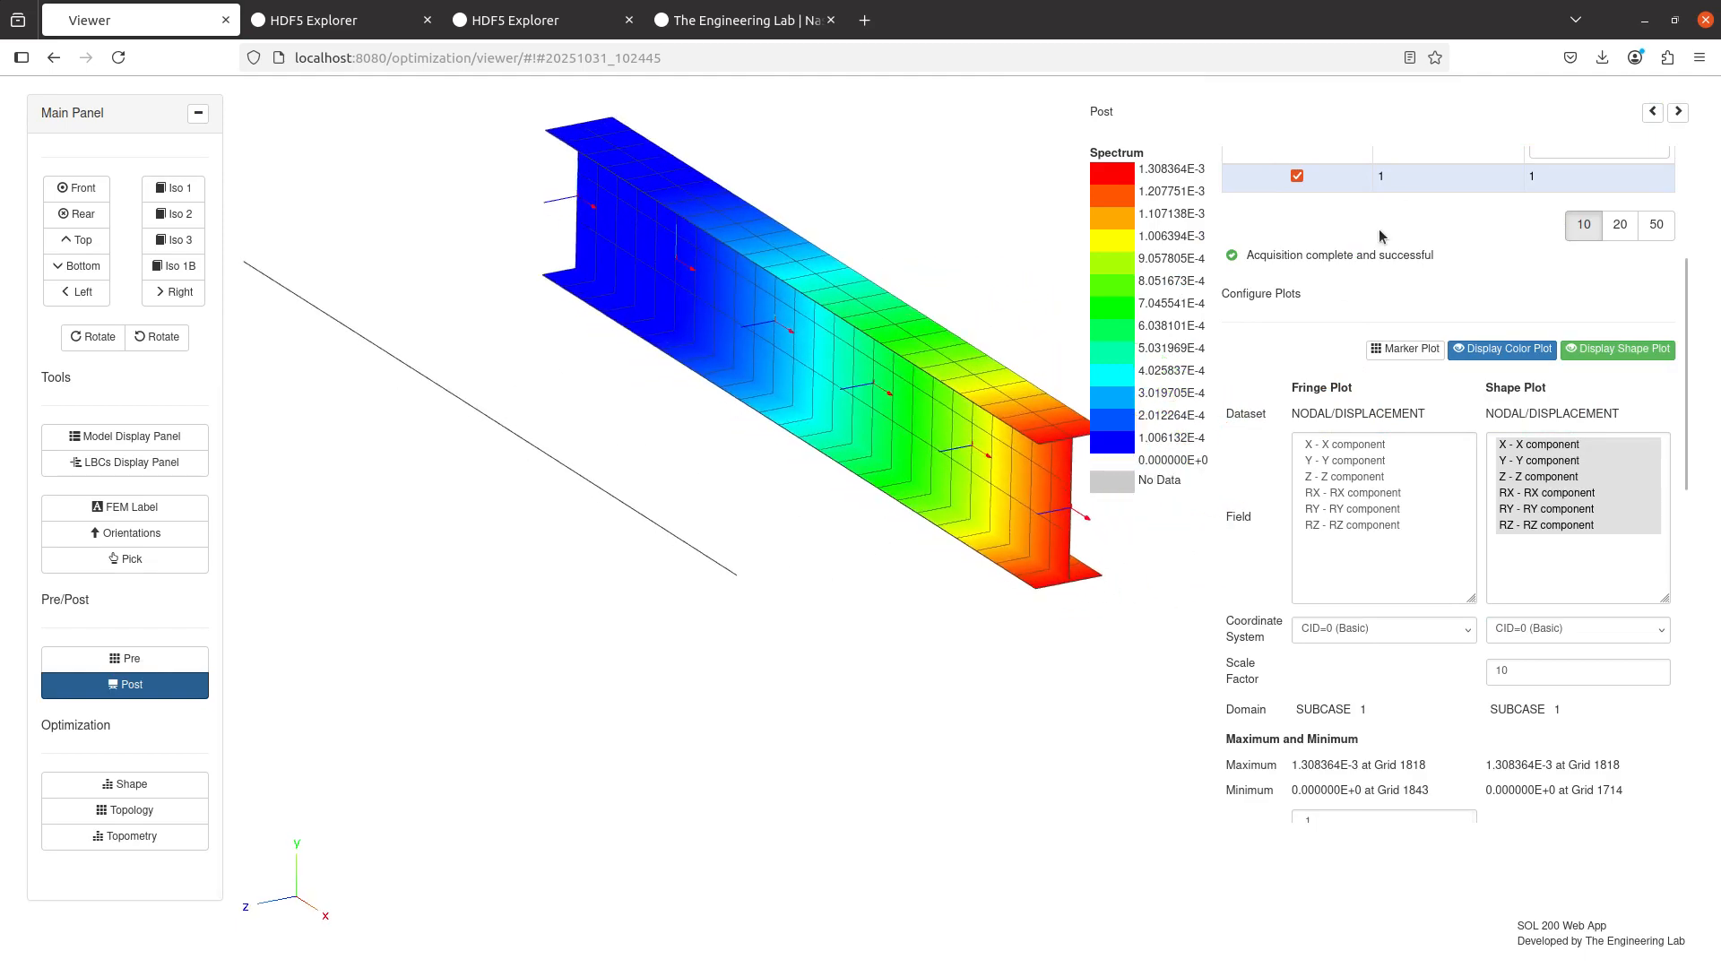
pyautogui.scroll(5, 1379, 231)
pyautogui.click(1314, 237)
pyautogui.click(1308, 304)
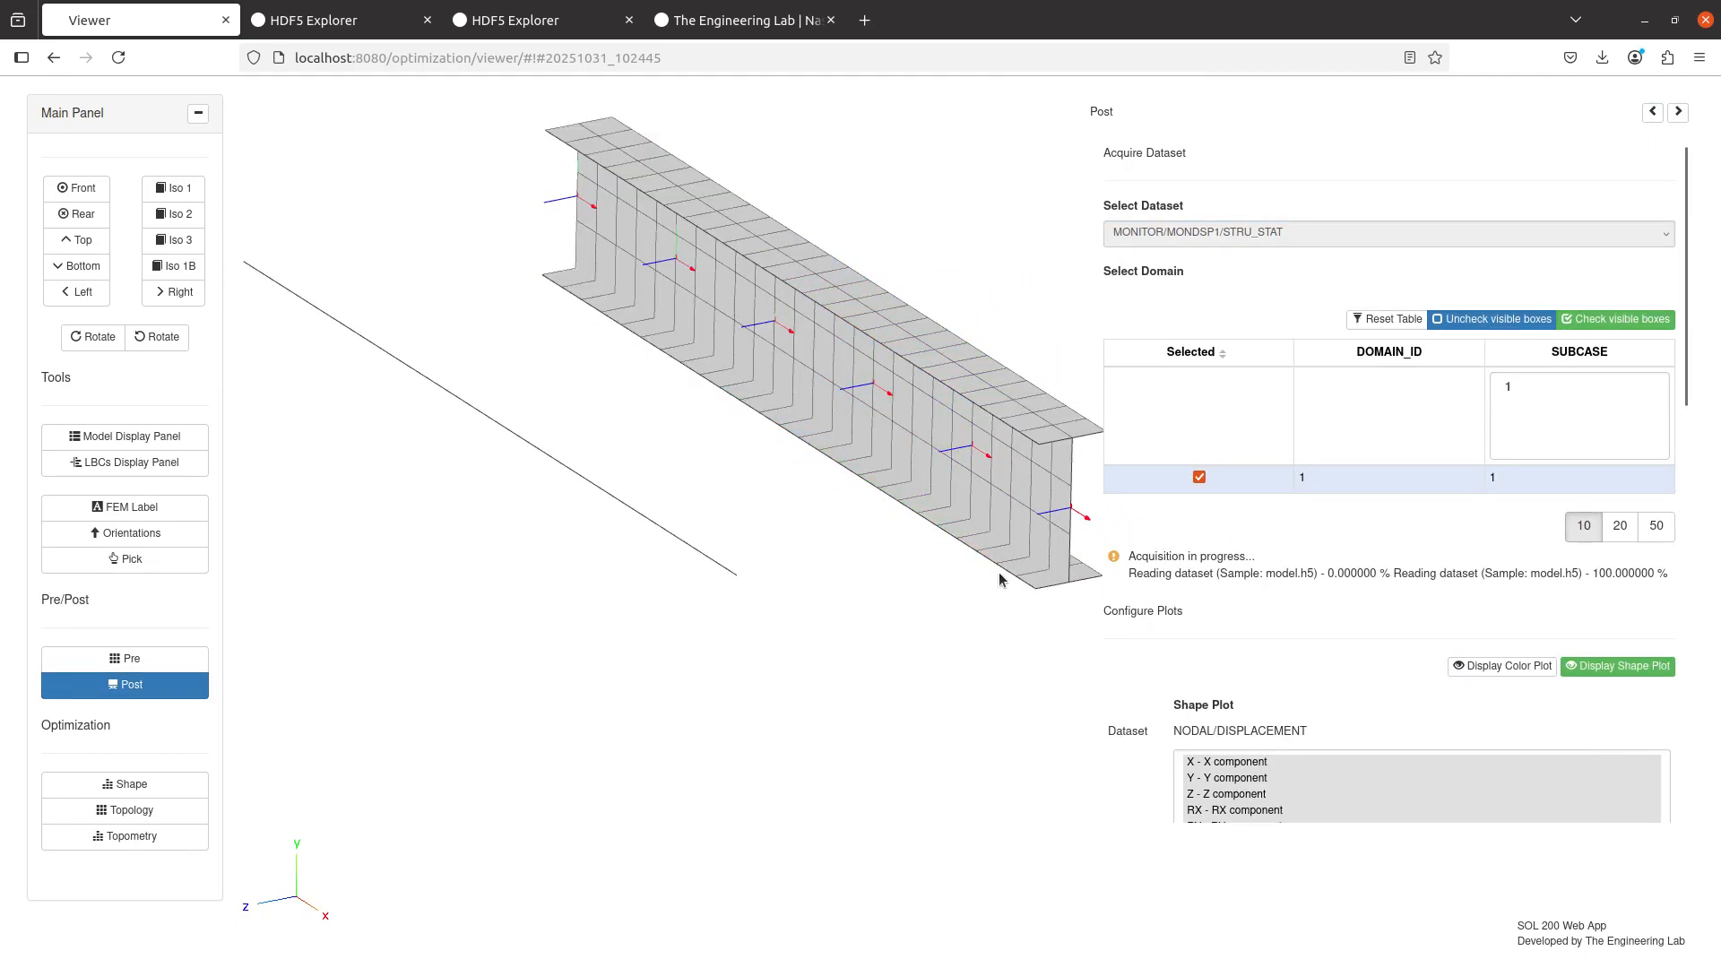
pyautogui.moveTo(863, 534); pyautogui.dragTo(747, 417)
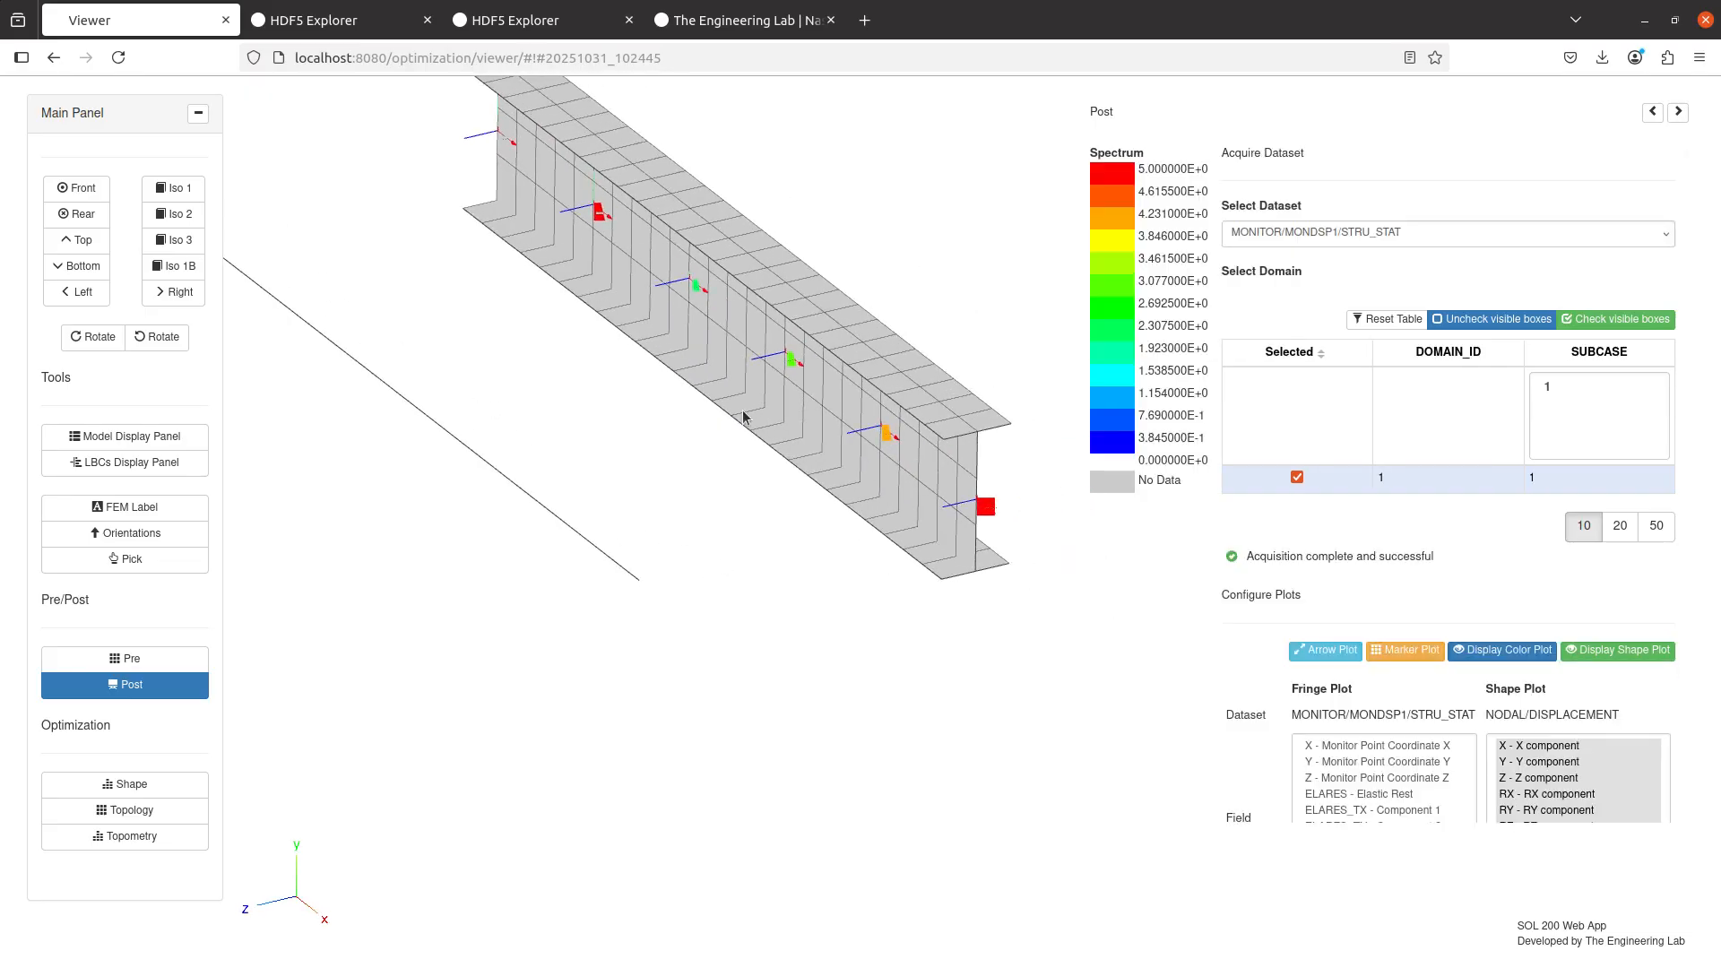
# - Download the acquired MONITOR/MONDSP1/STRU_STAT dataset as CSV from the HDF5 Explorer and open acquired_dataset.csv in the spreadsheet program
pyautogui.click(383, 23)
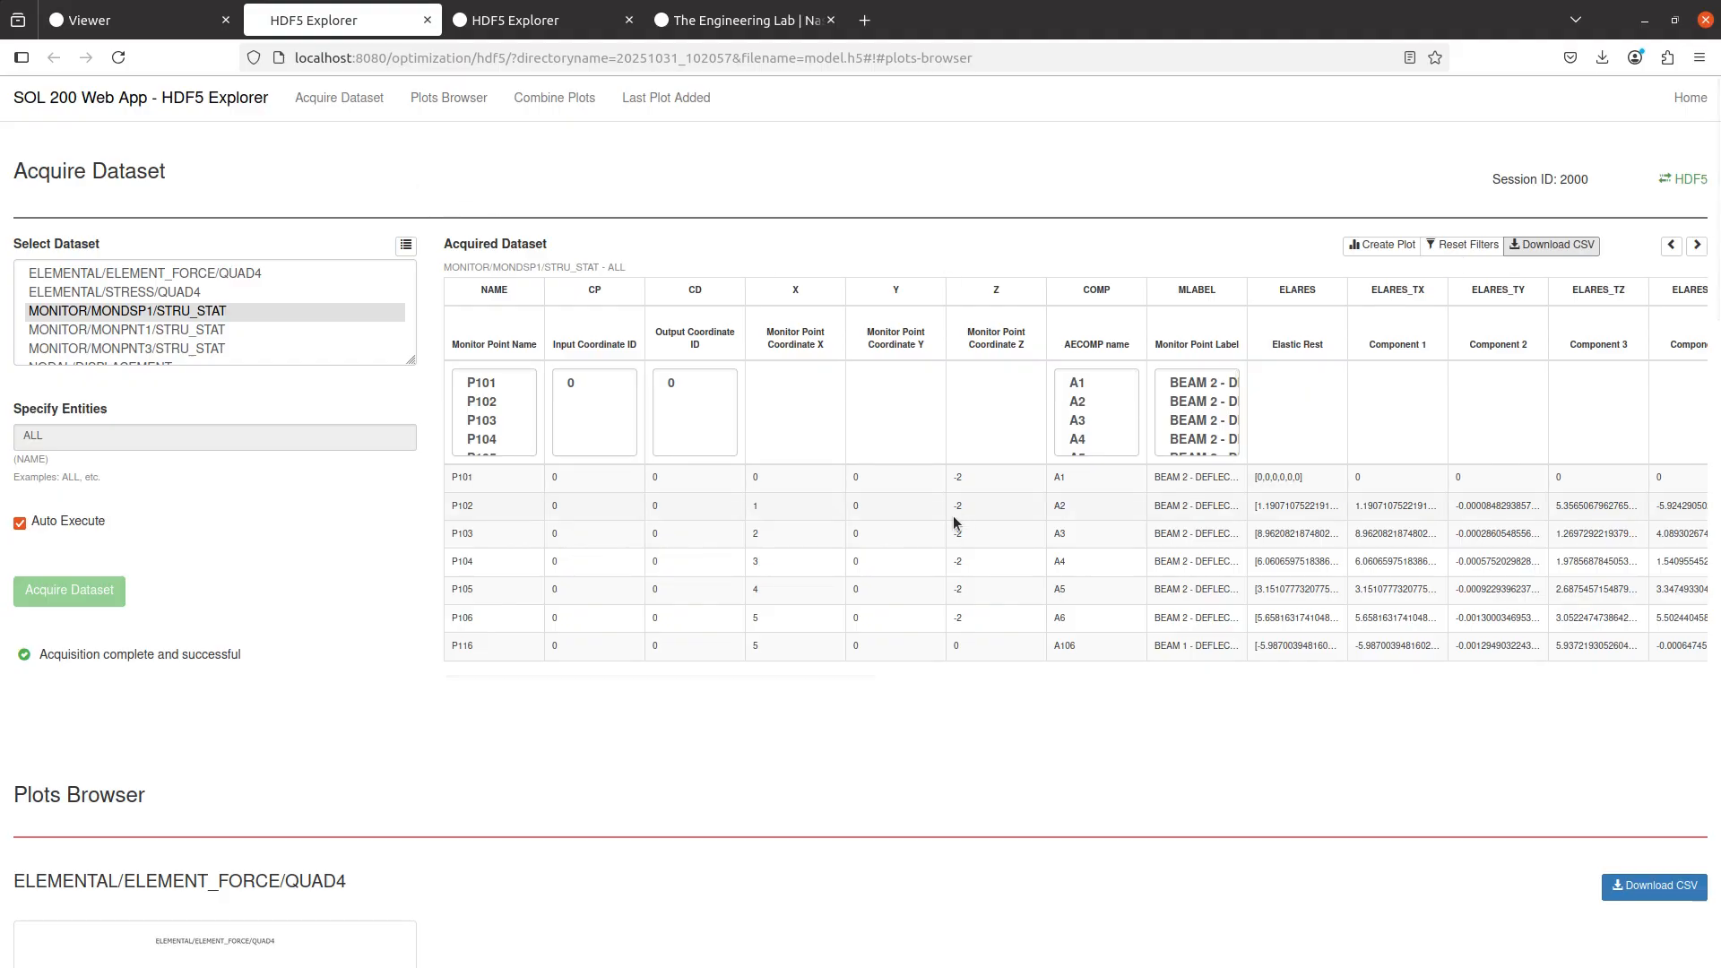
pyautogui.click(1542, 244)
pyautogui.click(1590, 162)
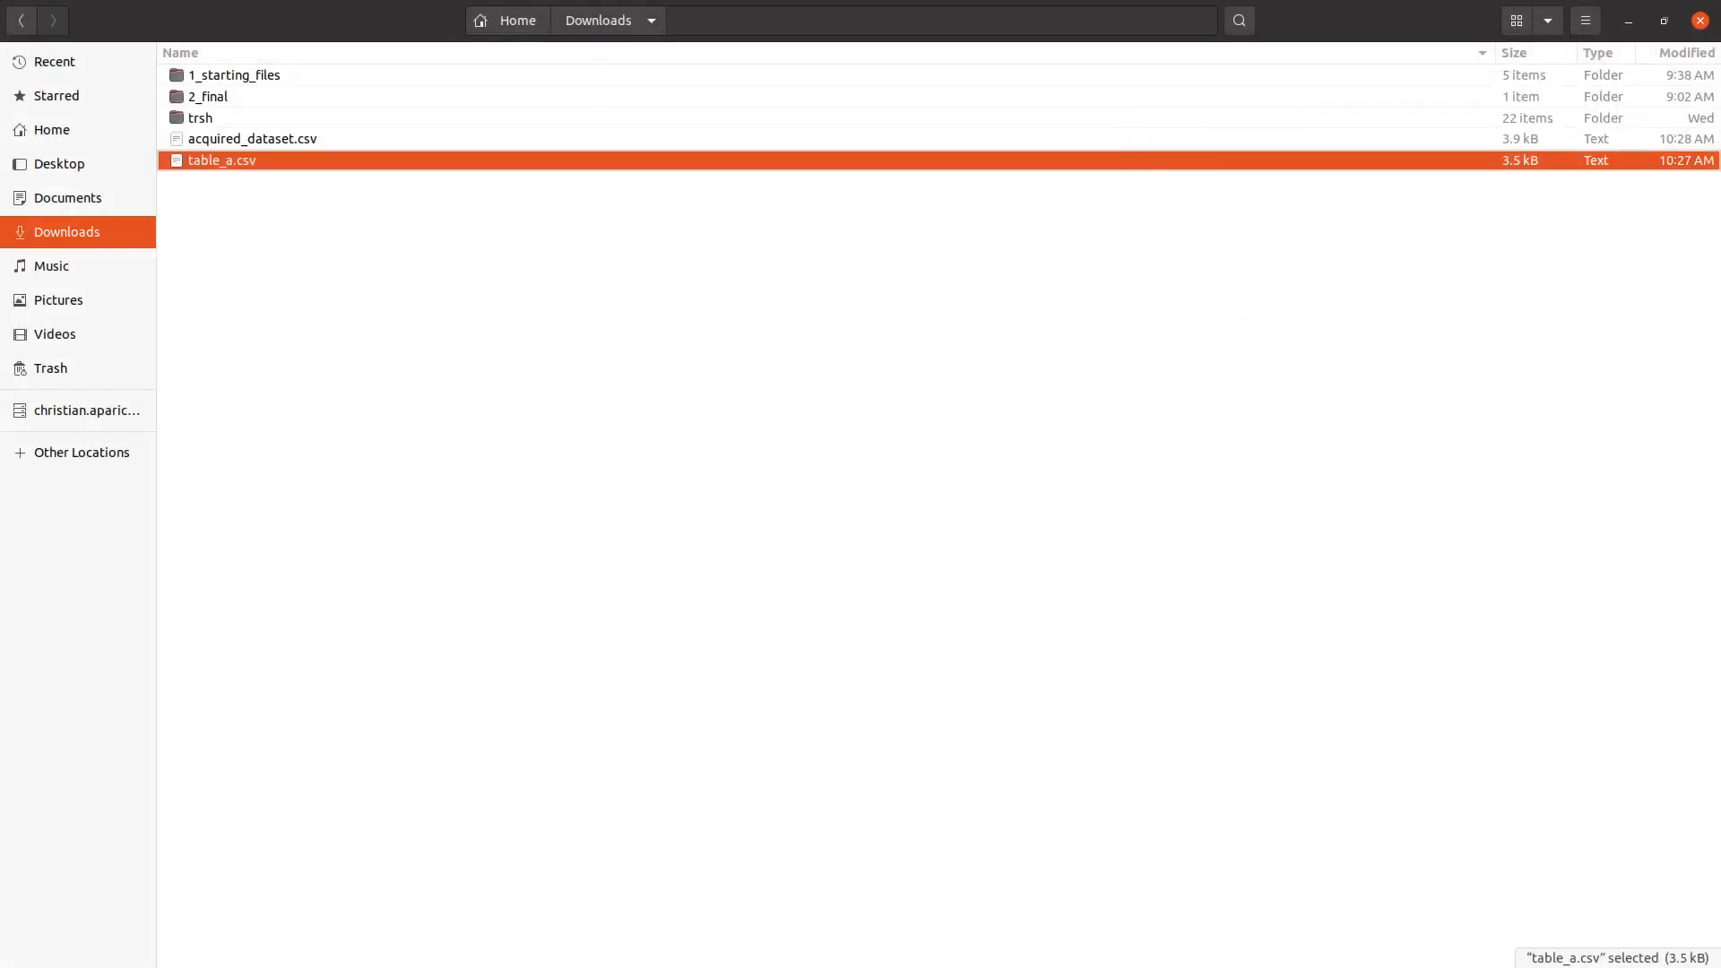
pyautogui.rightClick(218, 140)
pyautogui.click(251, 153)
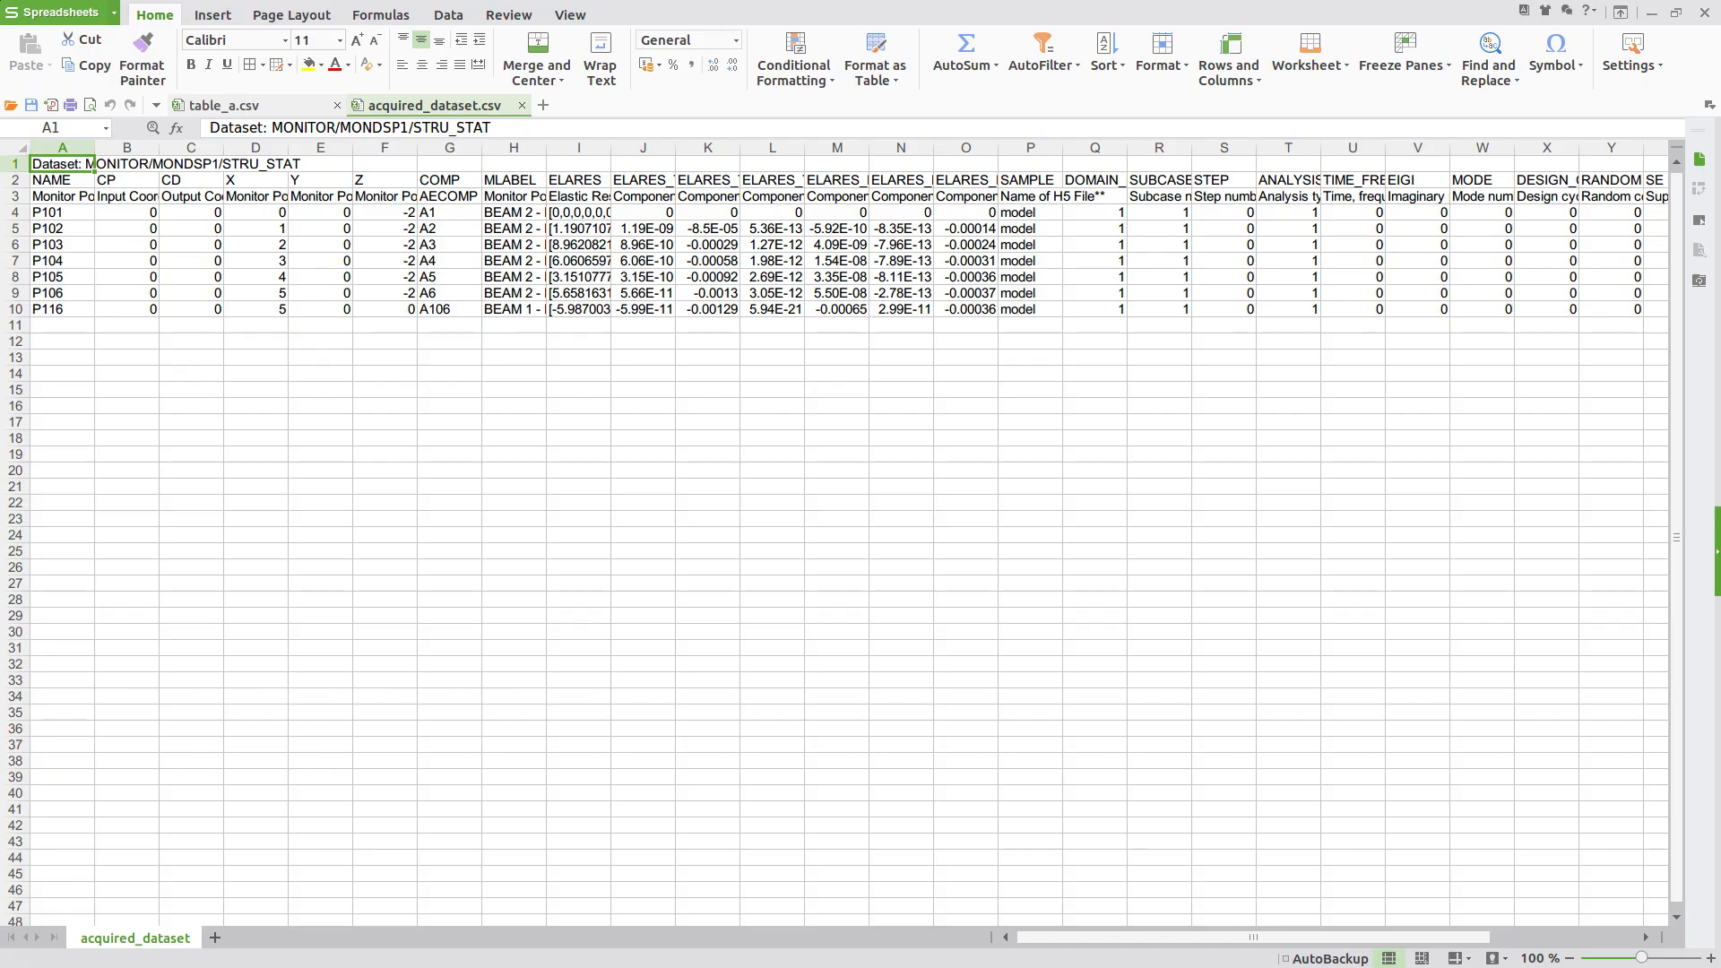
# - Switch to the Notepad++ notes and mark all four agenda items as completed with an "x" before each
pyautogui.hotkey('alt', 'Tab')
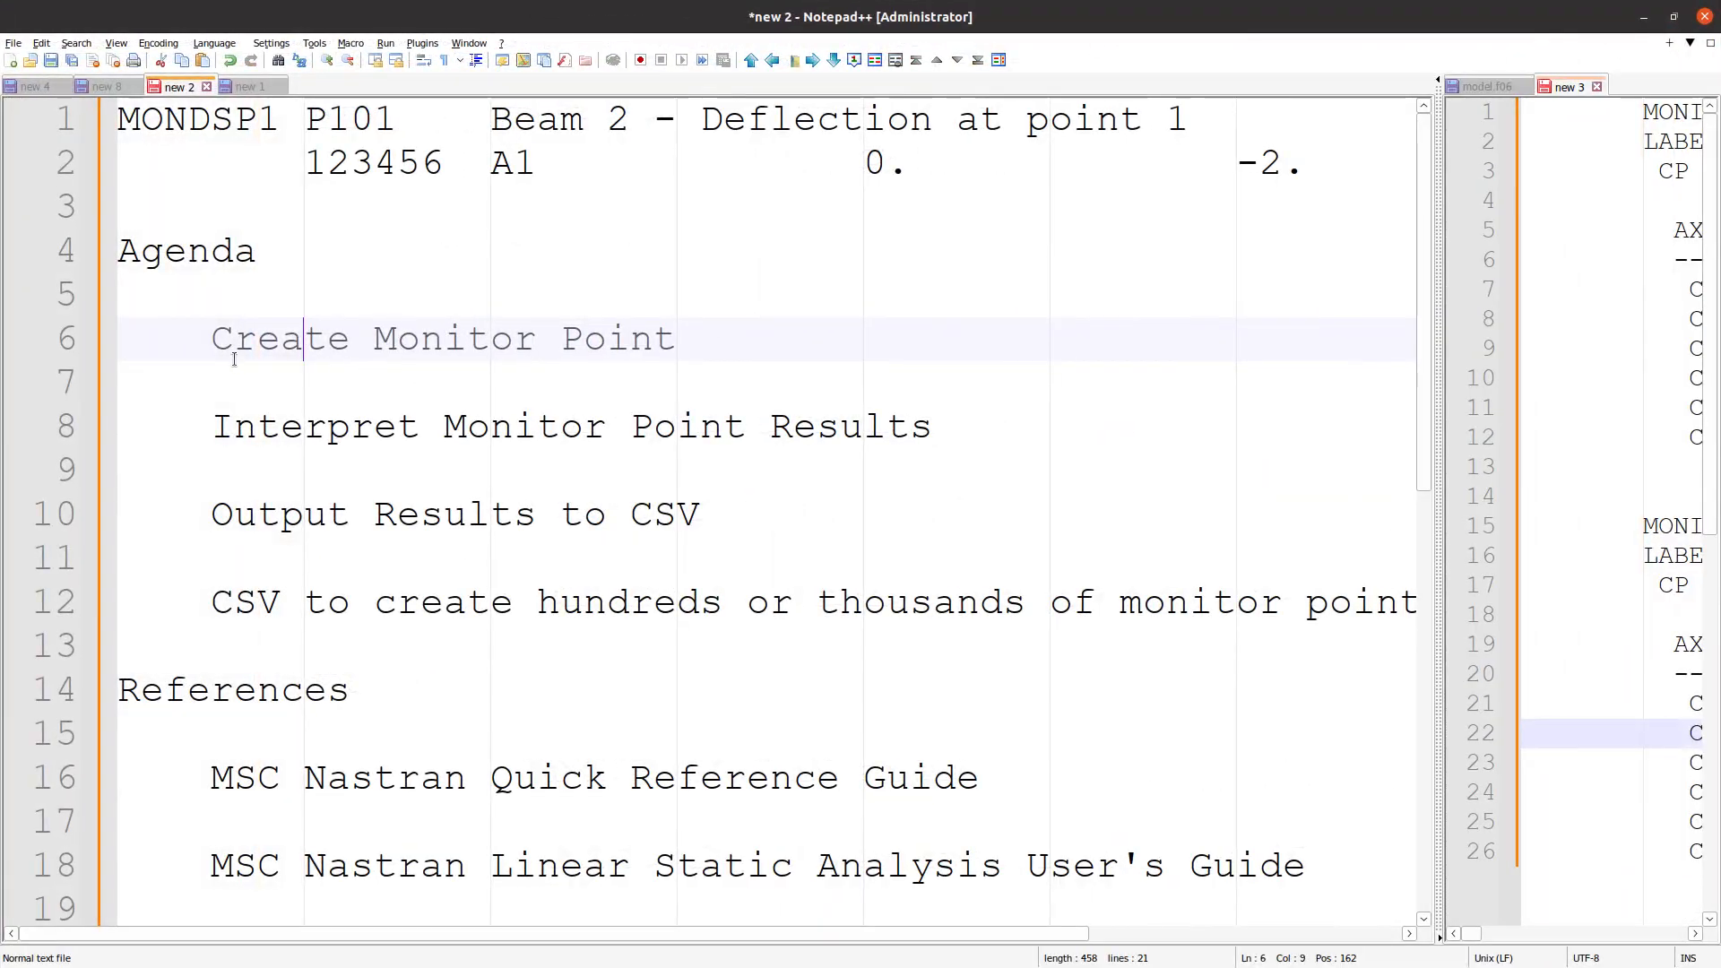
pyautogui.write('x')
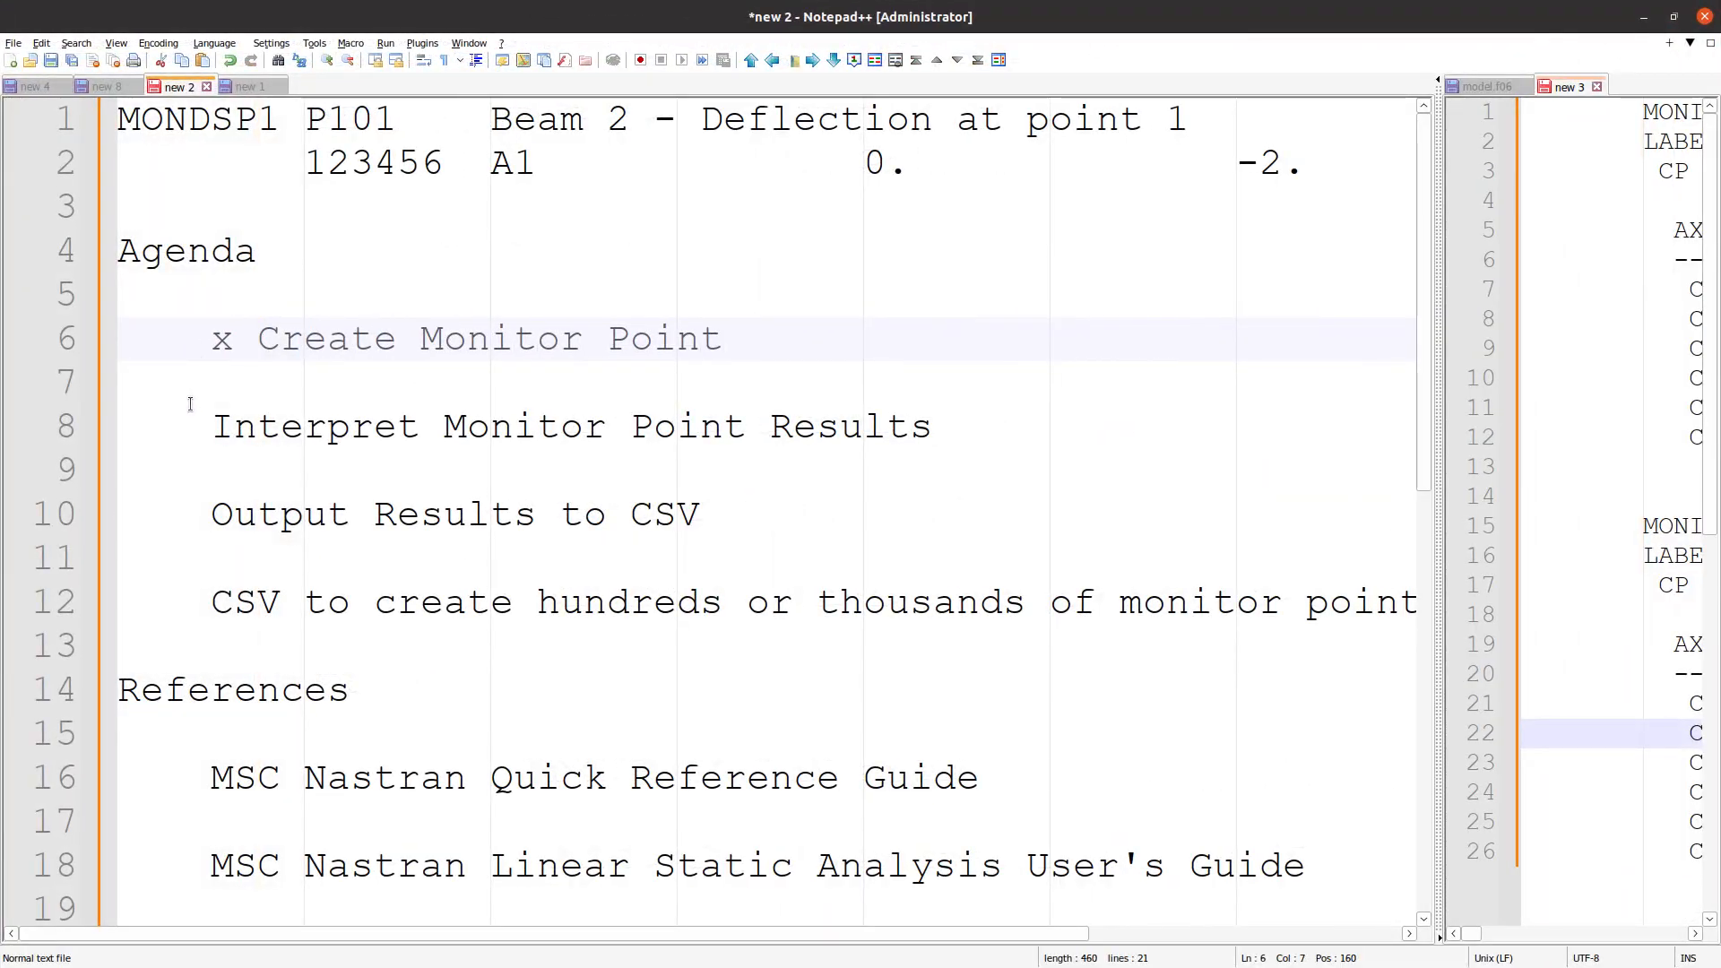
pyautogui.click(208, 425)
pyautogui.write('x')
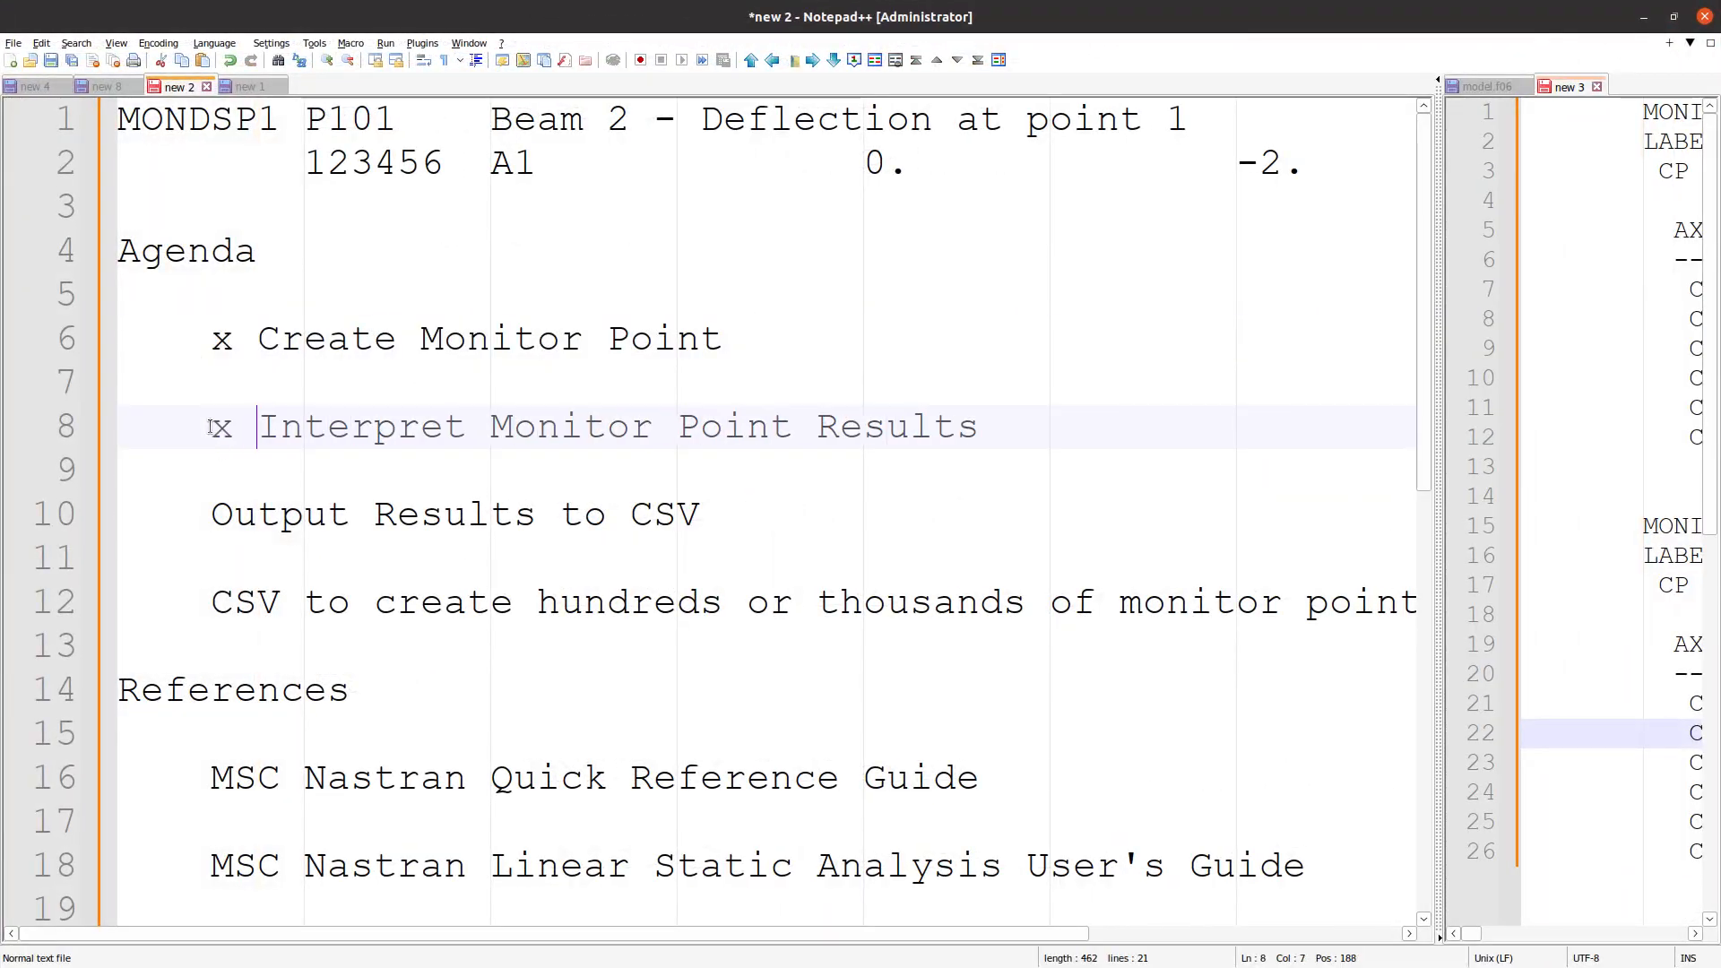
pyautogui.click(211, 513)
pyautogui.write('x')
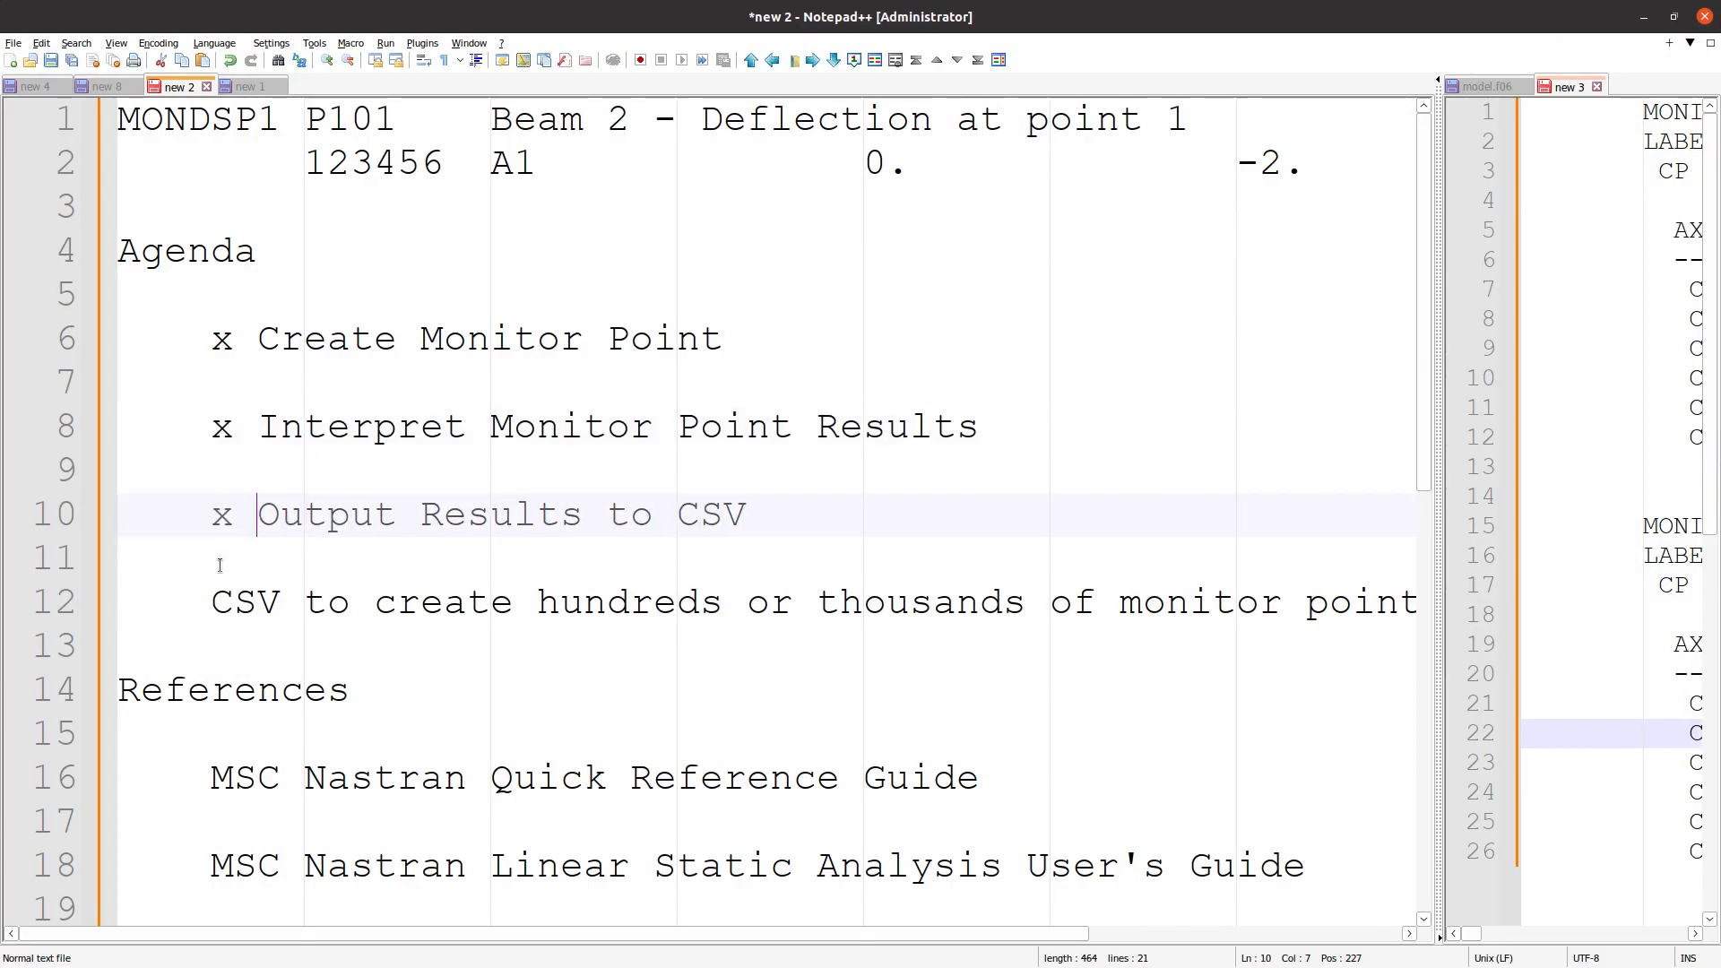
pyautogui.click(208, 588)
pyautogui.write('x')
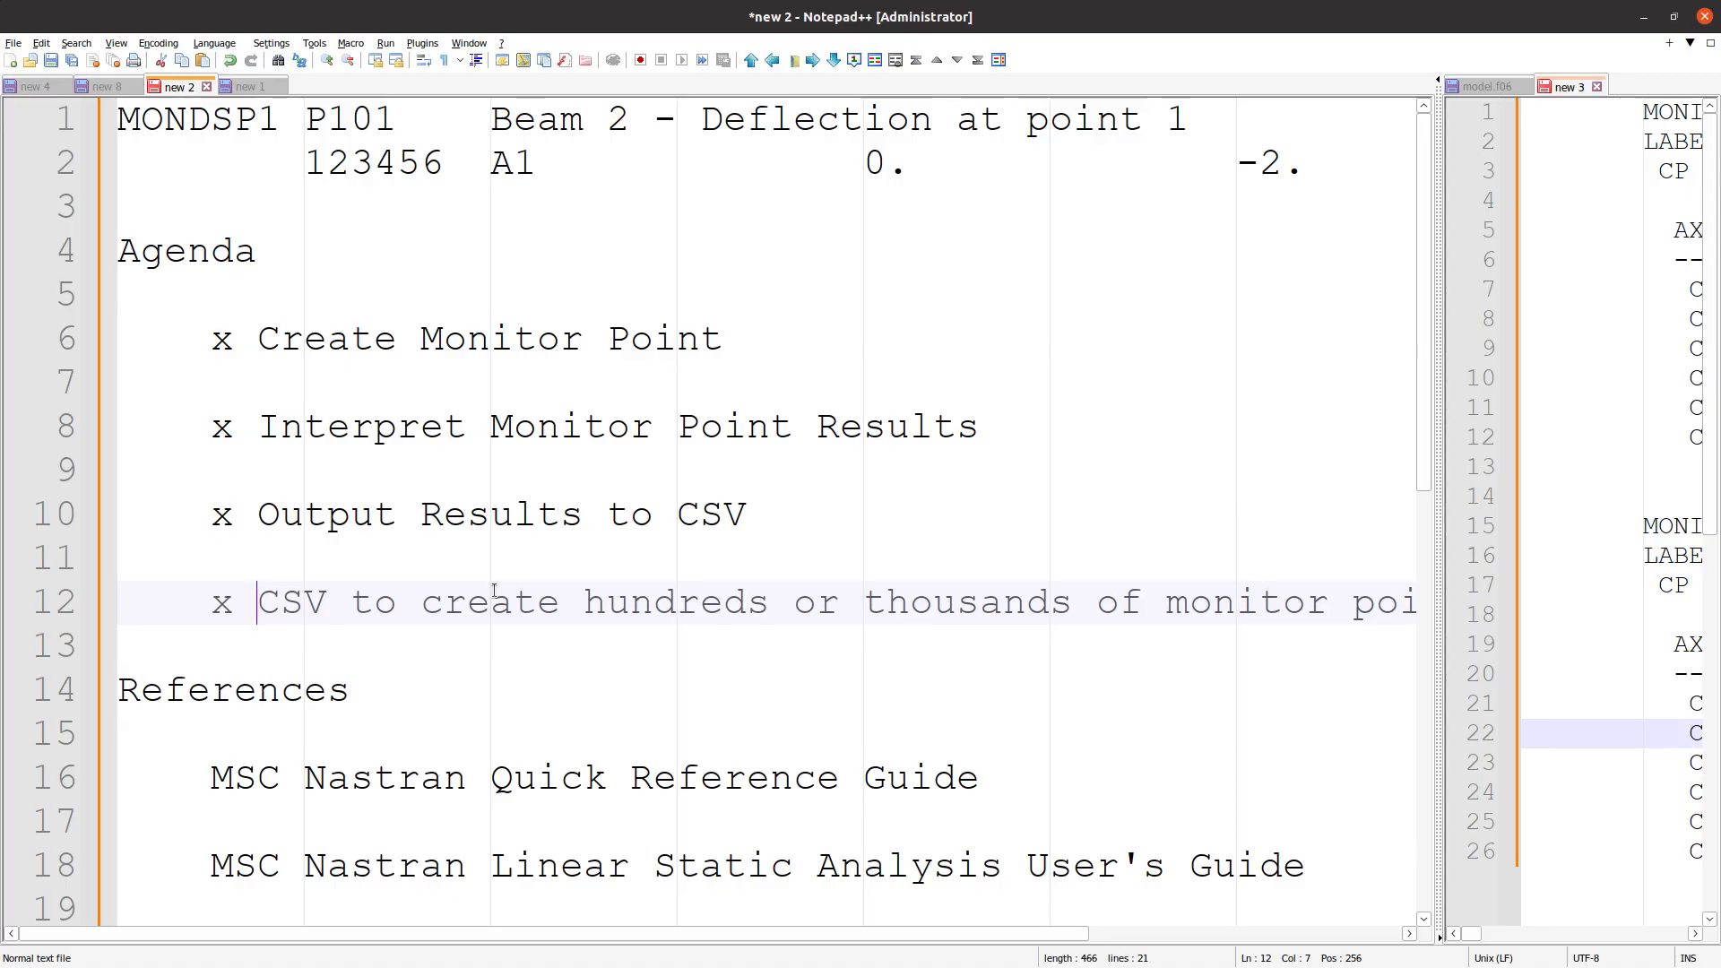
pyautogui.click(409, 645)
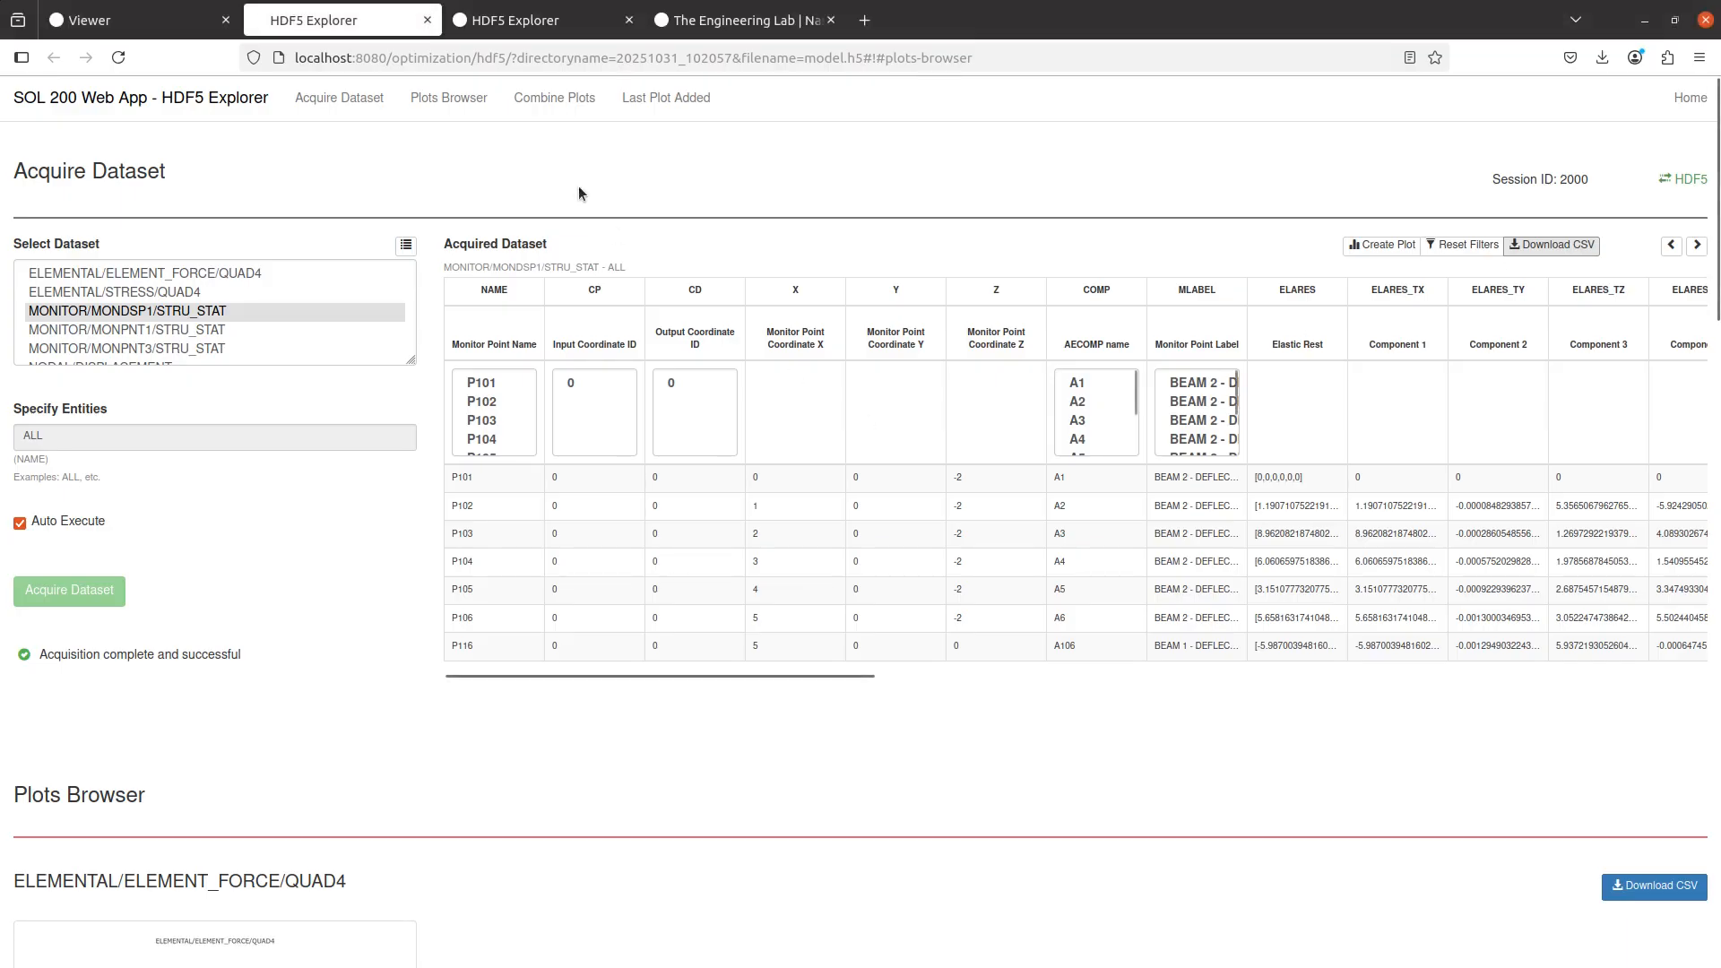
# - Switch to the Viewer in the browser and close Post to display the plain beam model
pyautogui.click(198, 27)
pyautogui.scroll(-5, 644, 441)
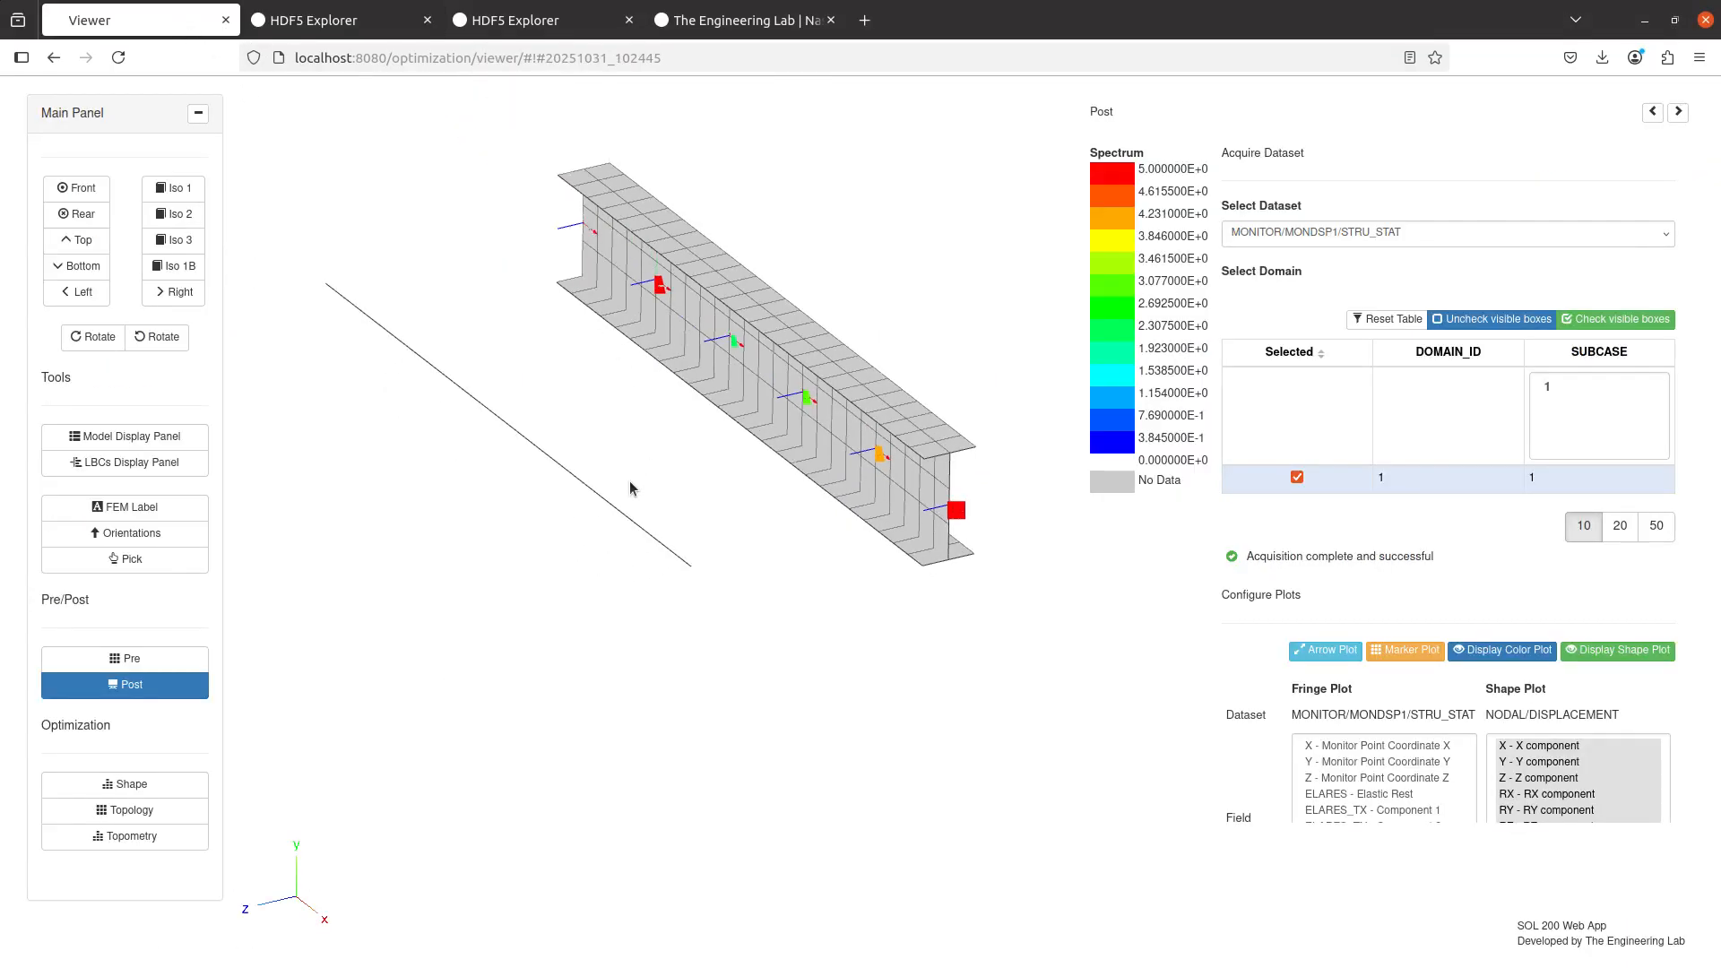
pyautogui.click(115, 688)
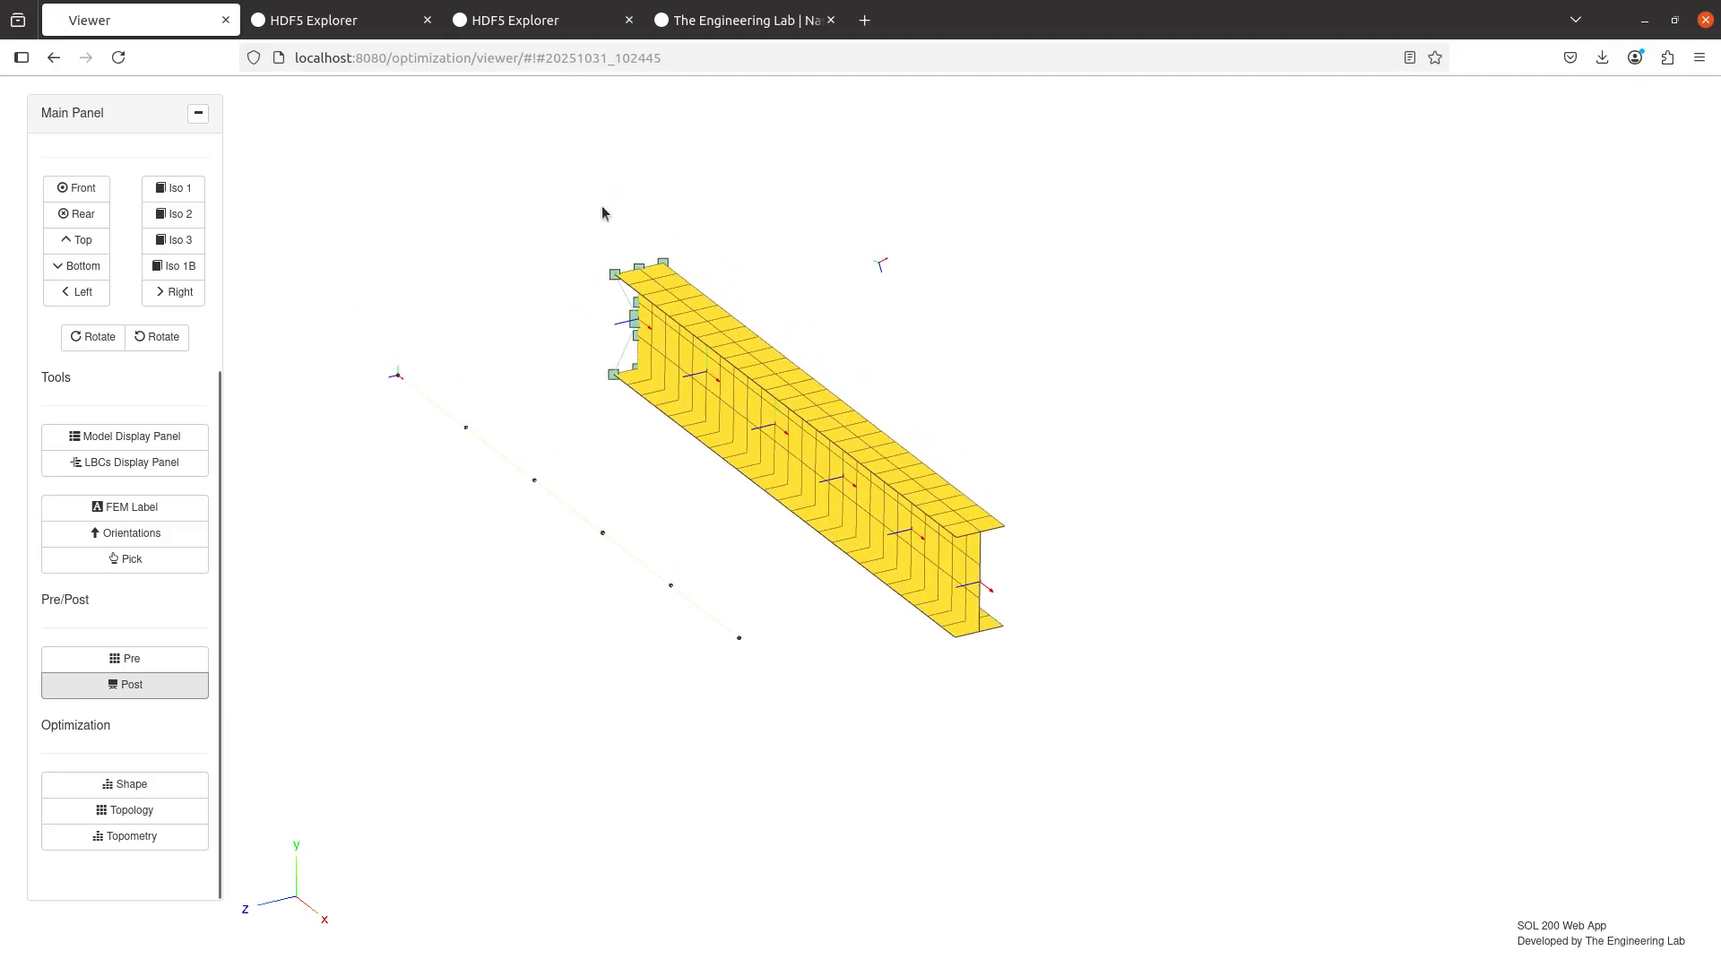
# - View The Engineering Lab home page and the beam model in the Viewer, and return to the Notepad++ agenda
pyautogui.click(715, 22)
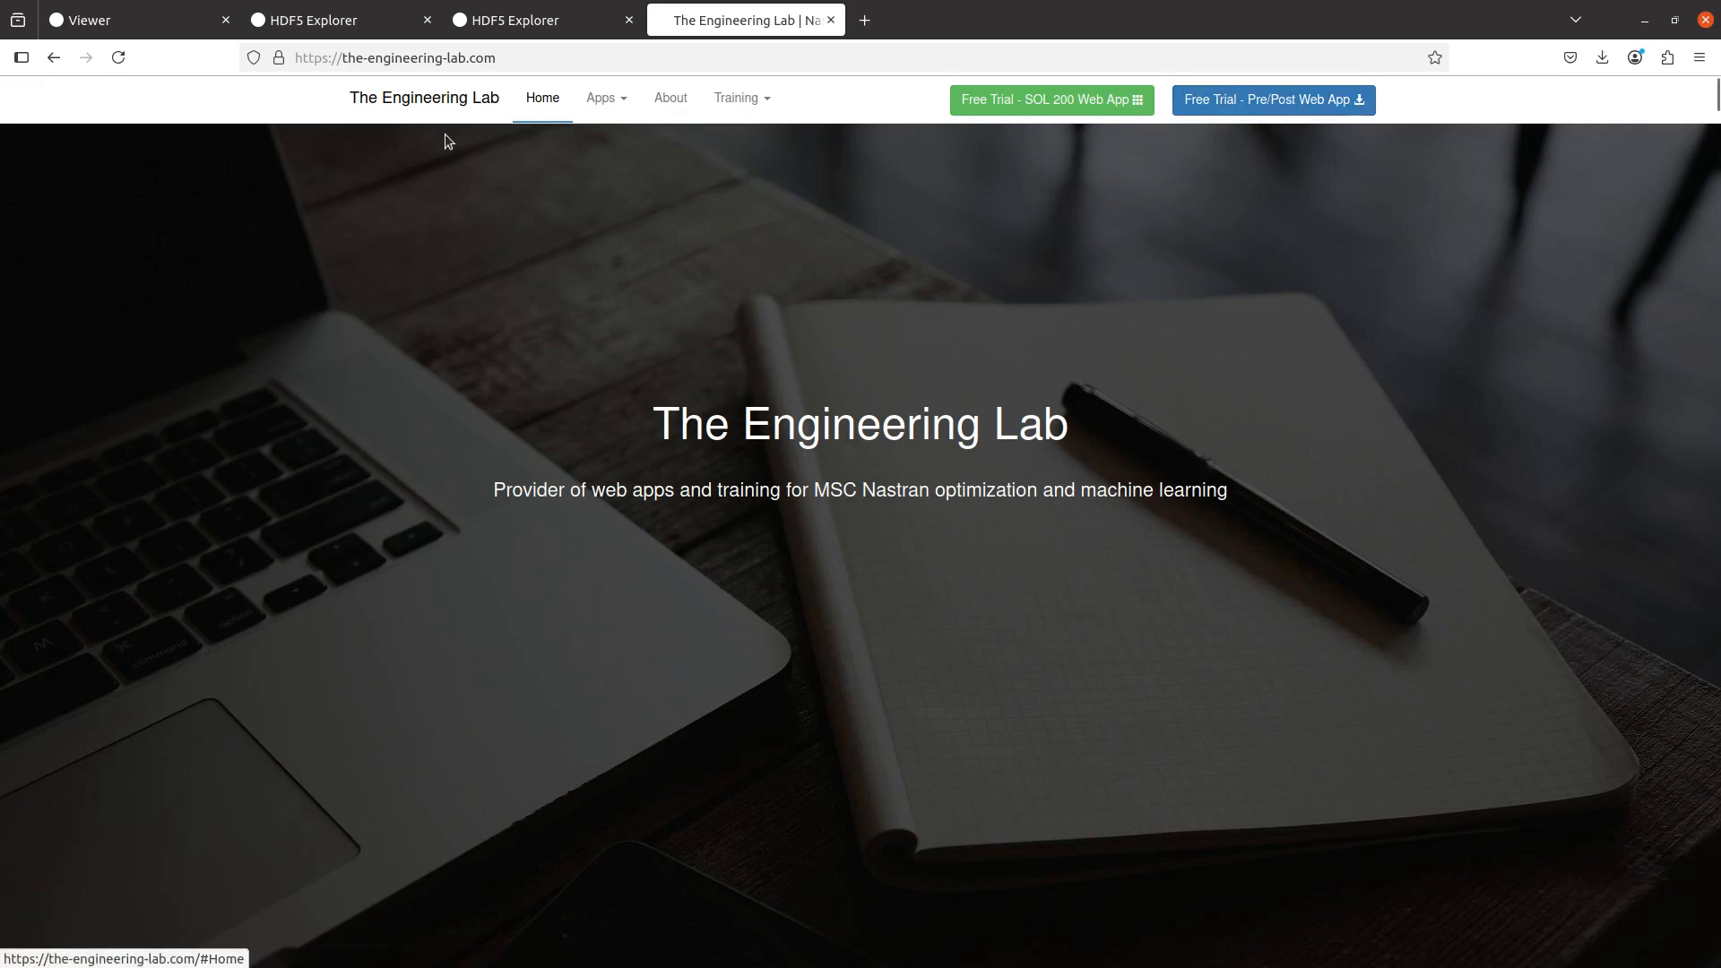
pyautogui.click(162, 9)
pyautogui.moveTo(644, 346); pyautogui.dragTo(676, 372)
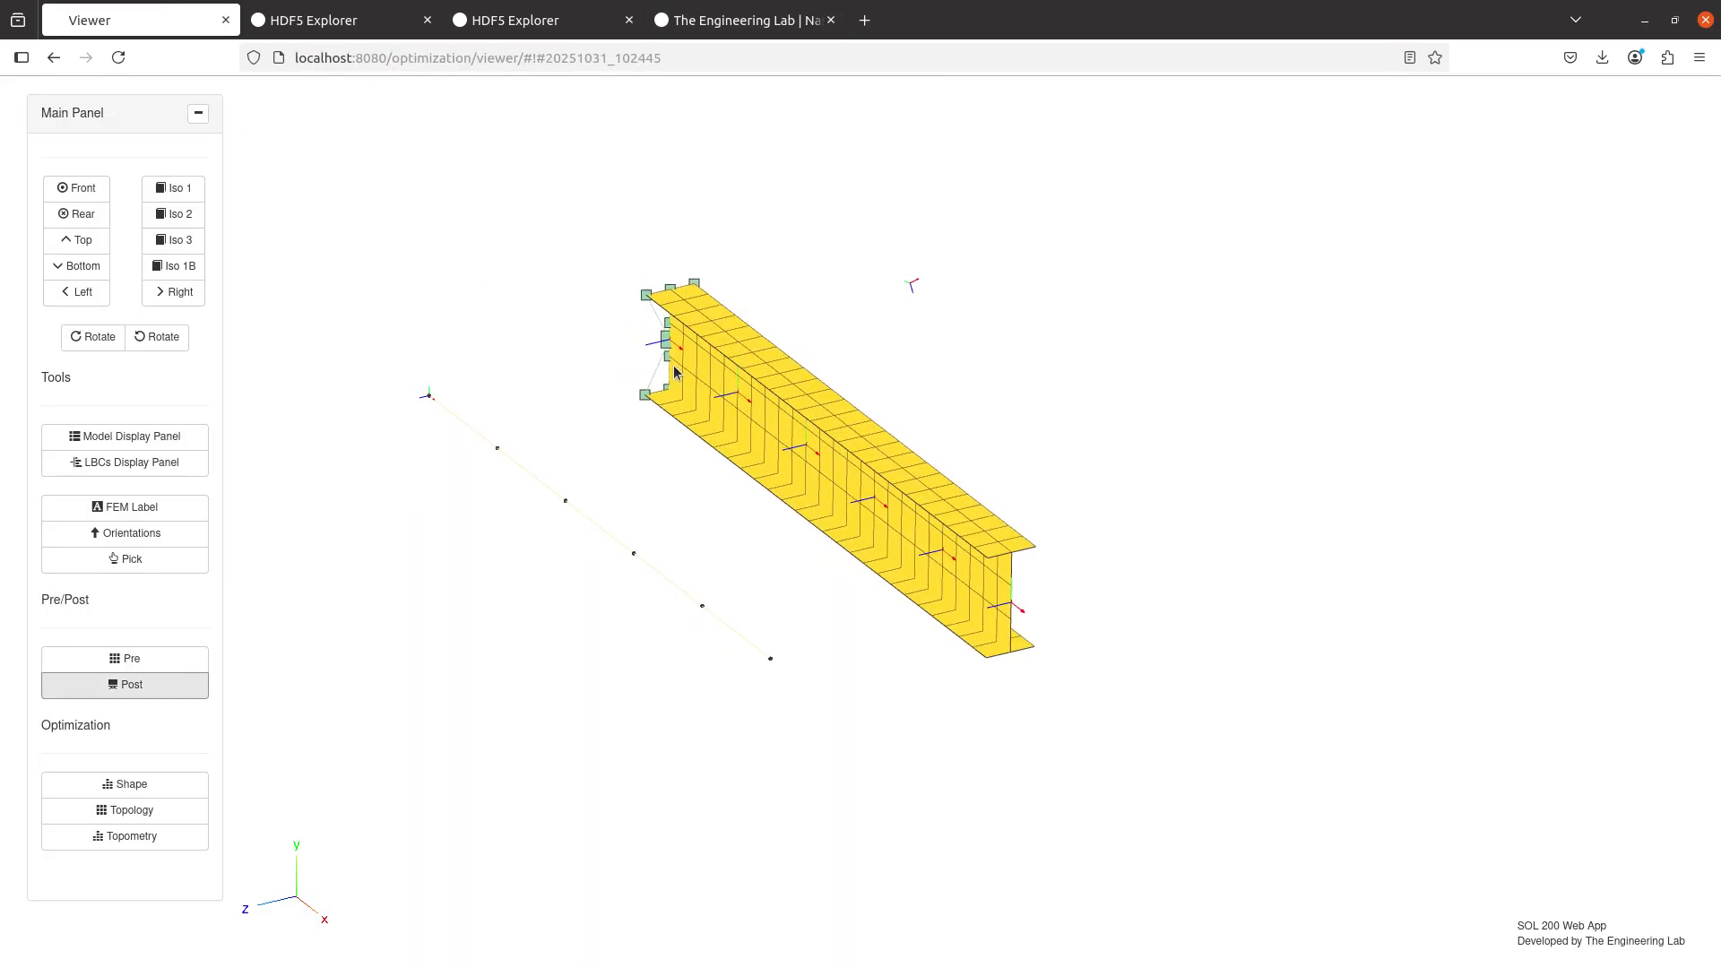
pyautogui.scroll(2, 675, 372)
pyautogui.scroll(2, 675, 372)
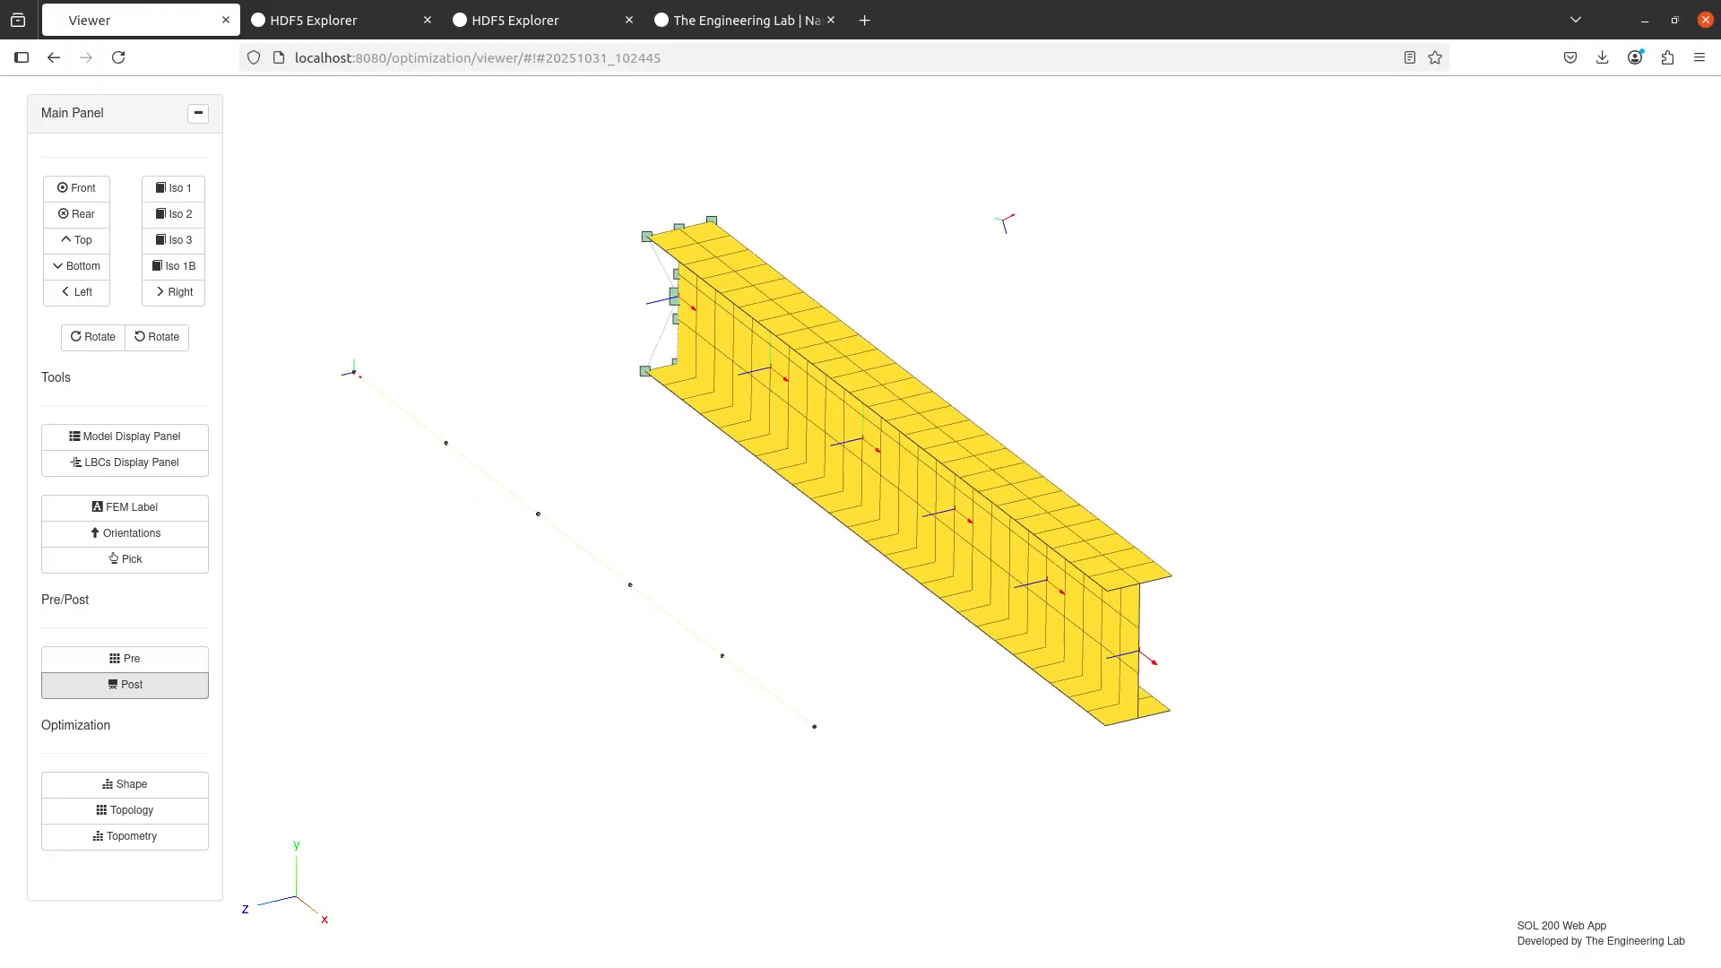
pyautogui.hotkey('alt', 'Tab')
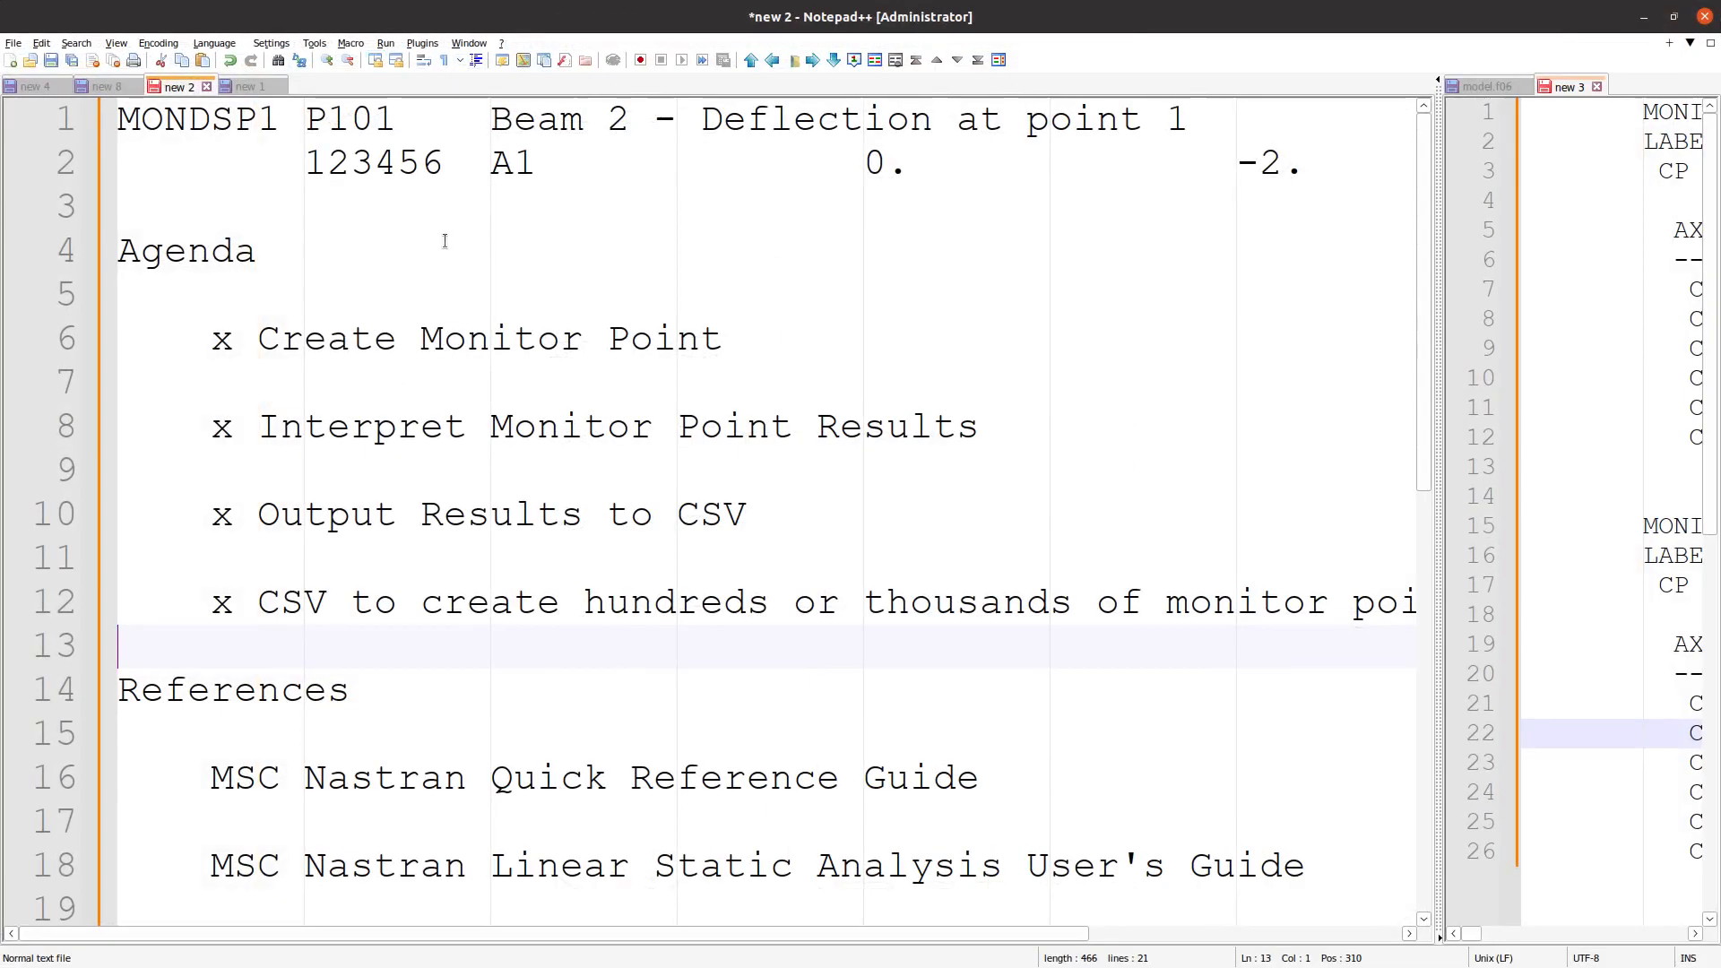